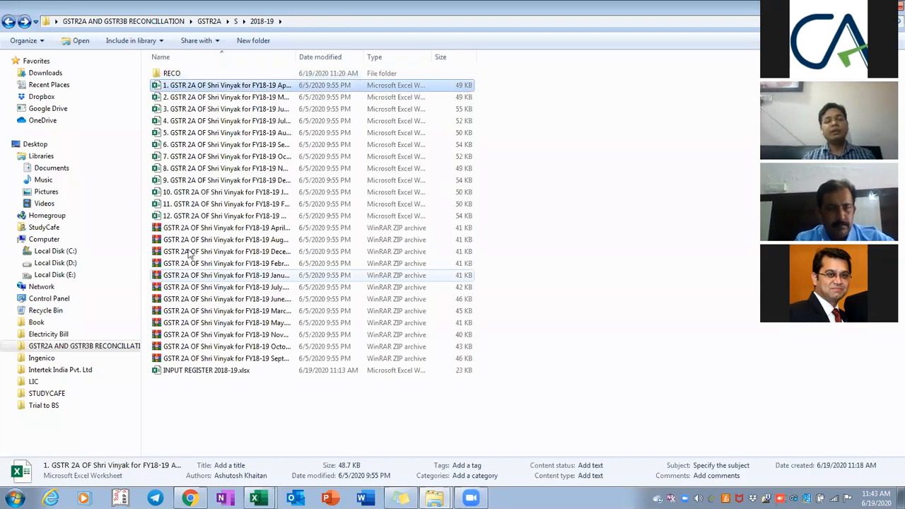
Widen the Name column to read the full monthly GSTR 2A file names, then switch to Tally.ERP 9
left_click_drag(295, 57, 380, 57)
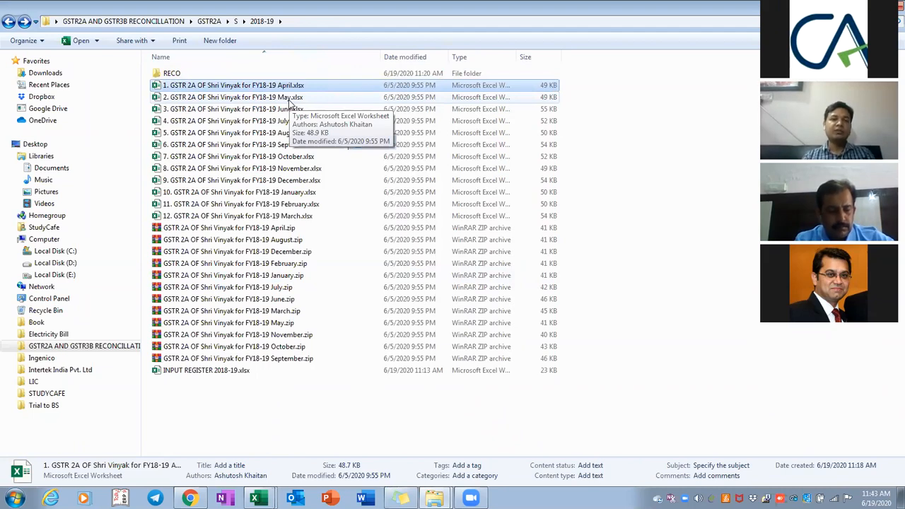
key("Down")
key("Down")
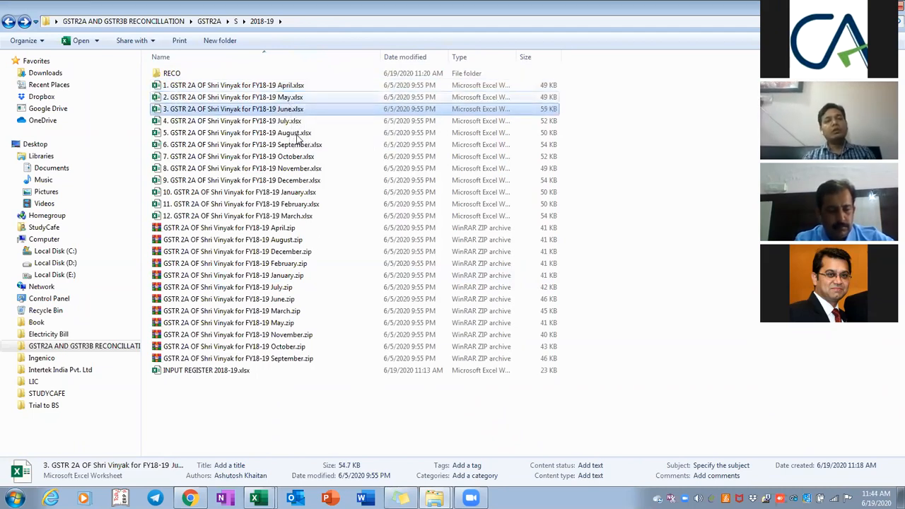
key("Up")
key("Up")
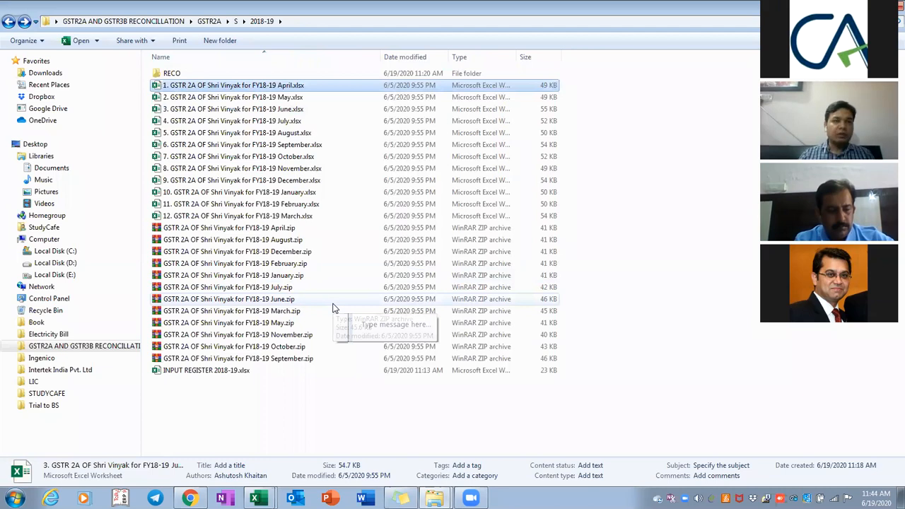
key("Down")
key("Down")
key("Down")
key("Up")
key("Up")
key("Up")
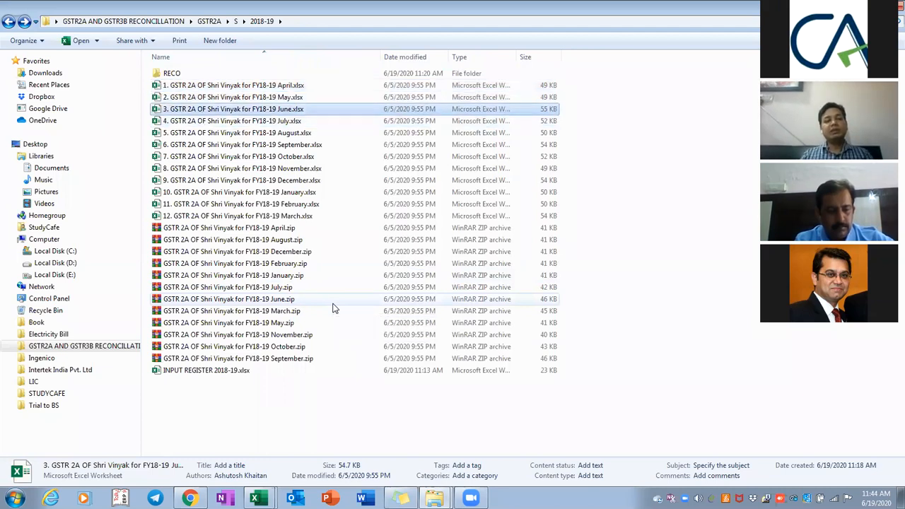
key("Down")
key("Up")
key("Down")
key("Down")
key("Down")
key("Down")
key("Down")
key("Down")
key("Down")
key("Down")
key("Down")
key("Down")
key("Down")
key("Up")
key("Up")
key("Up")
key("Up")
key("Up")
key("Up")
key("Up")
key("Up")
key("Up")
key("Up")
key("Up")
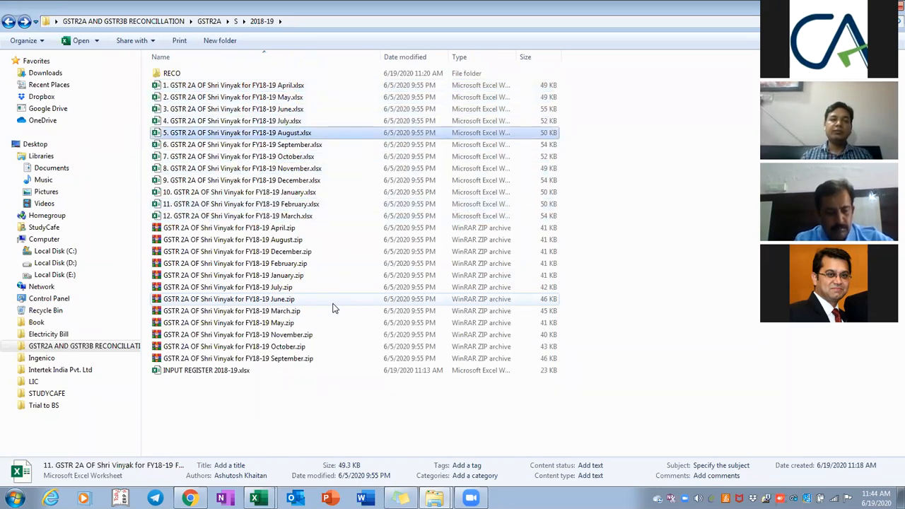
key("Down")
key("Down")
key("Down")
key("Down")
key("Down")
key("Down")
key("Down")
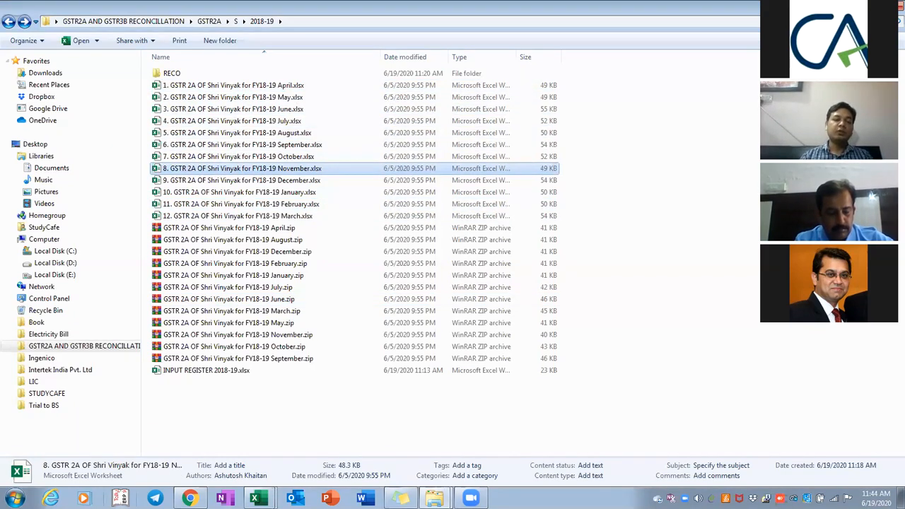
left_click(120, 497)
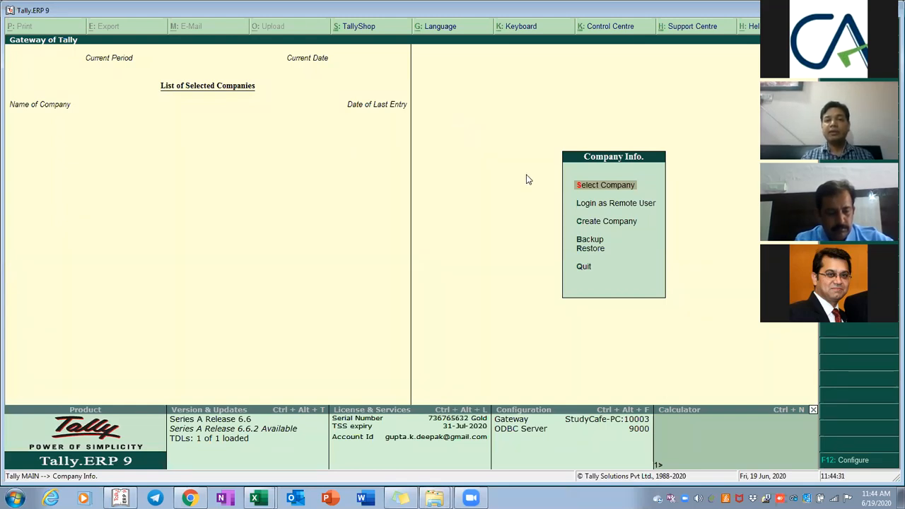
Log in to the SHREE VINAYAK COMPUTER company in Tally.ERP 9
left_click(612, 188)
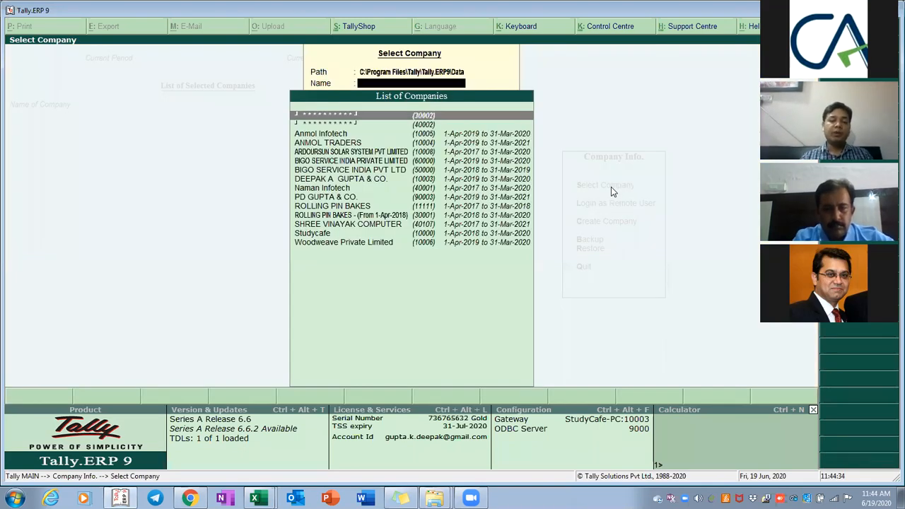
type("Shre")
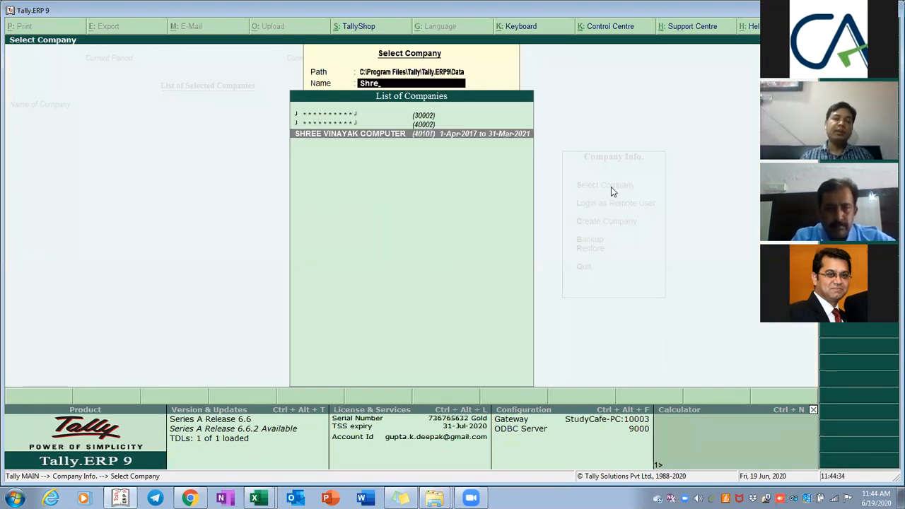
key("Return")
type("s")
key("Return")
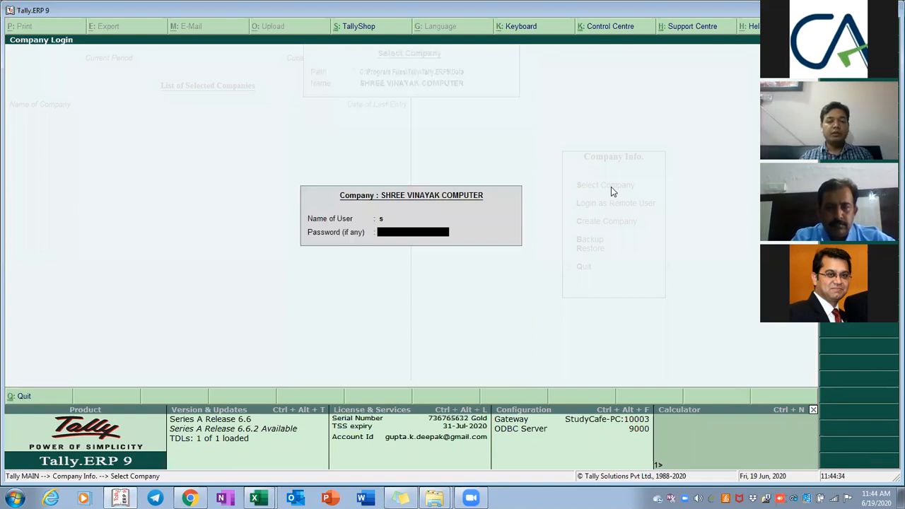
key("Return")
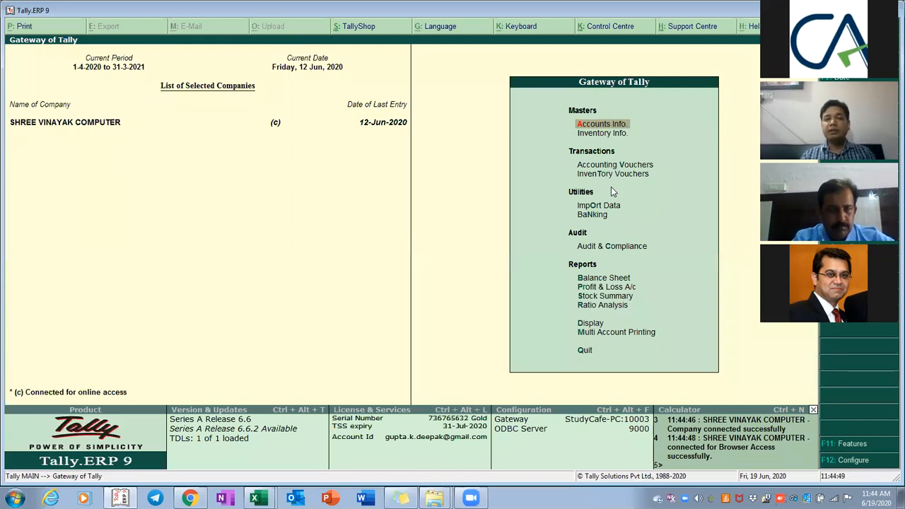
Show Profit & Loss for 1-4-2018 to 31-3-2019 and drill into Purchase Accounts
key("Down")
key("Down")
key("Down")
key("Down")
key("Down")
key("Down")
key("Down")
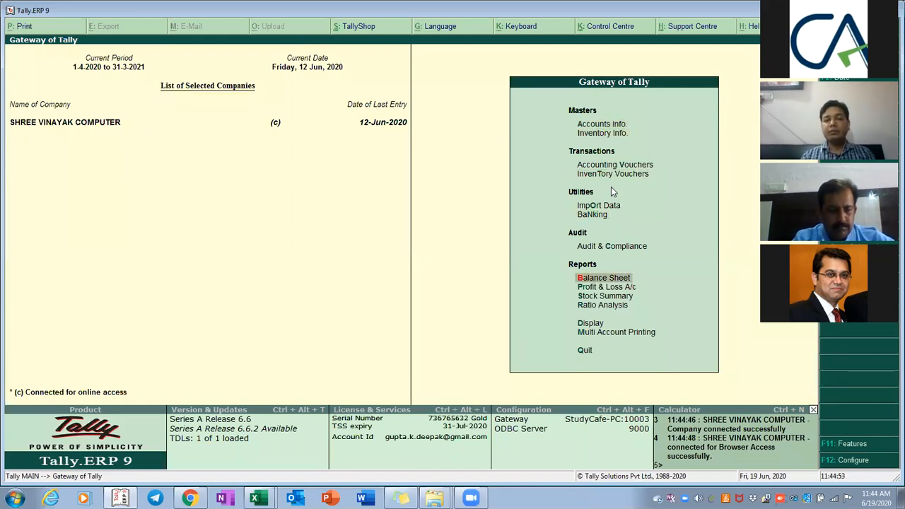
key("p")
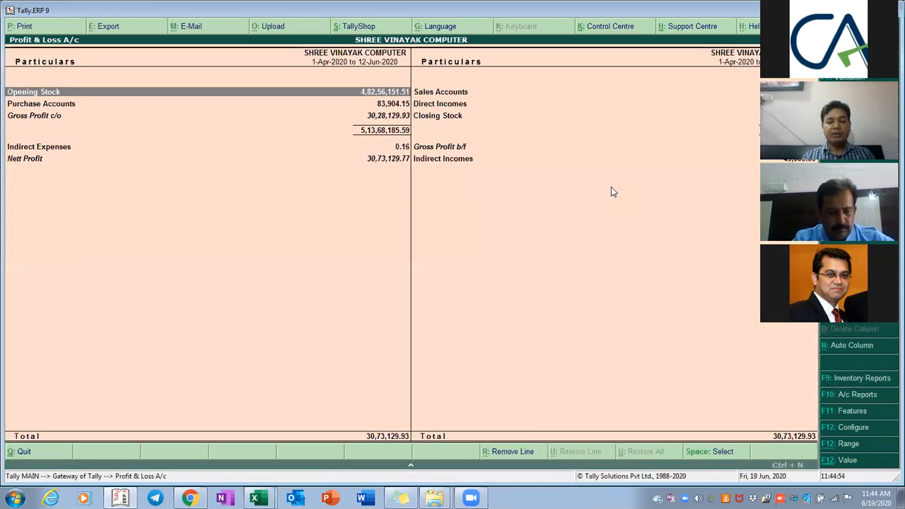
key("F2")
type("1/4/18")
key("Return")
type("mar19")
key("Return")
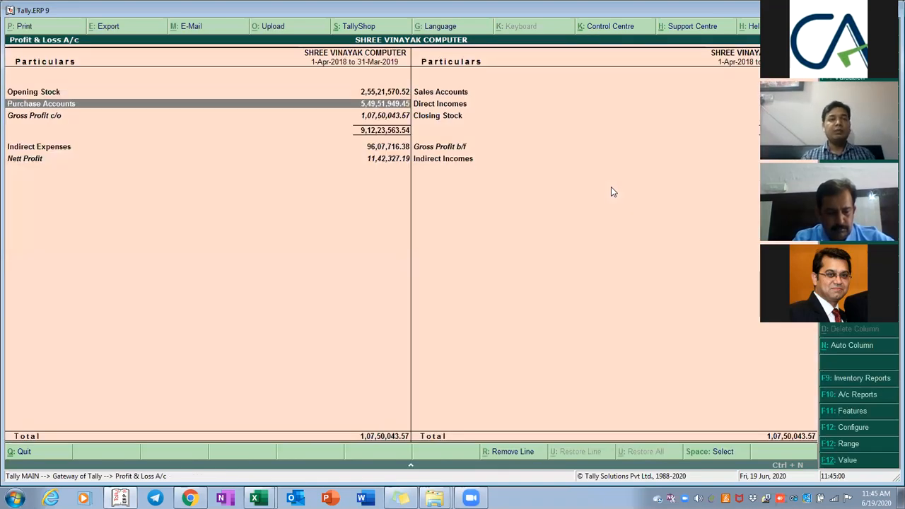
key("Return")
Return to the Gateway and browse the Display reports menu via the Day Book
key("Escape")
key("Escape")
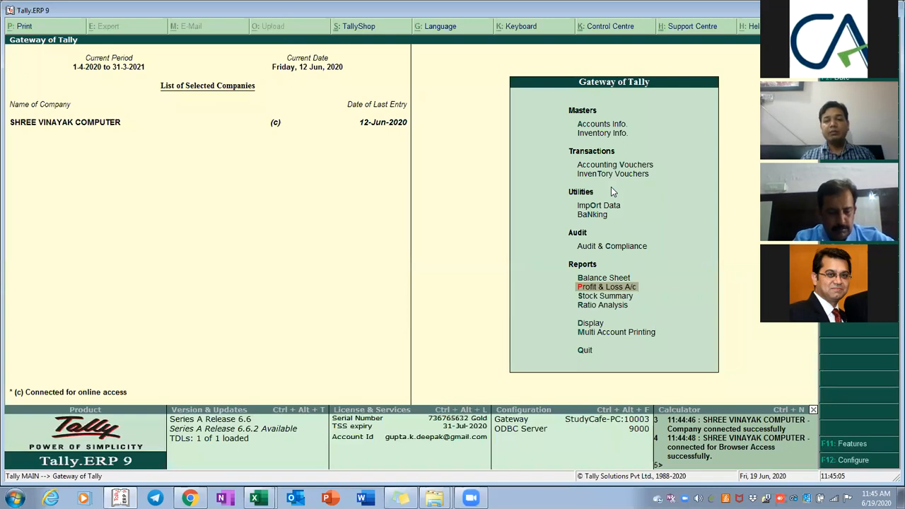
key("d")
key("a")
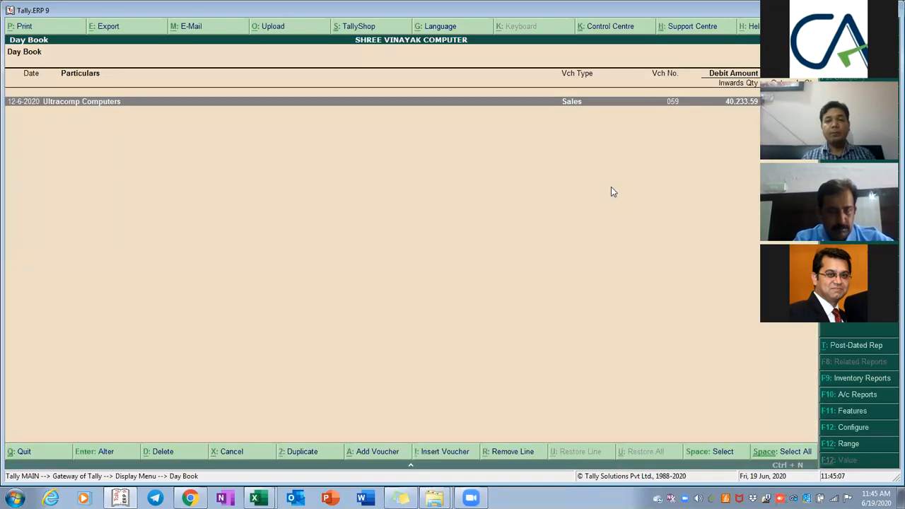
key("Escape")
key("Down")
key("Down")
key("Down")
key("Down")
key("Down")
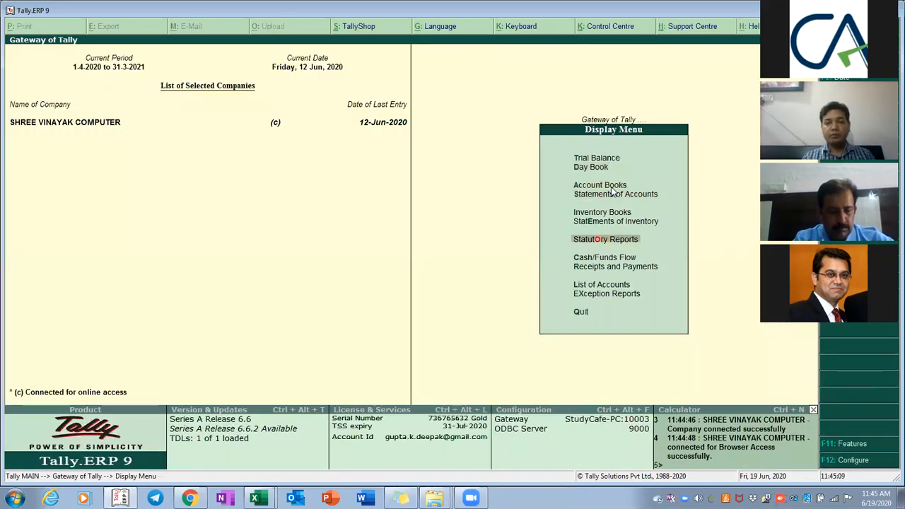
Open the Purchase Register for the period 1-4-2018 to 31-3-2019
left_click(612, 188)
key("Down")
key("Down")
key("Down")
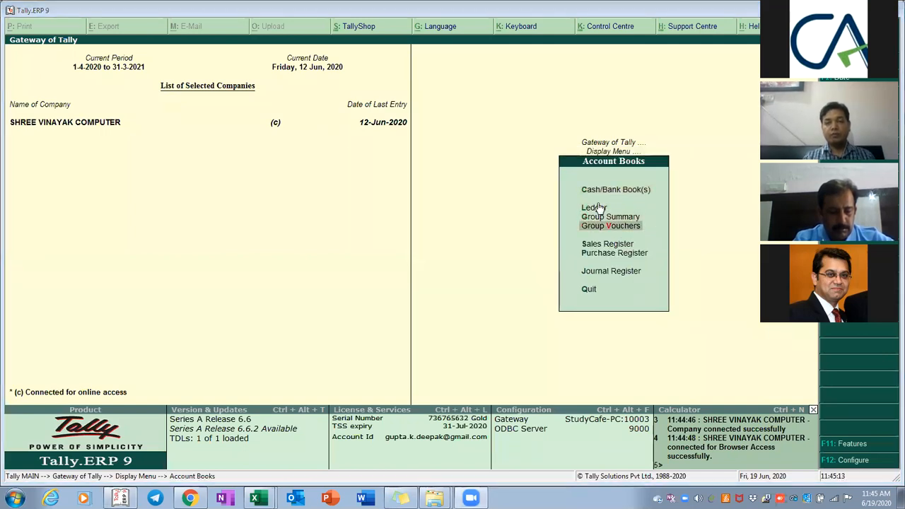
left_click(607, 259)
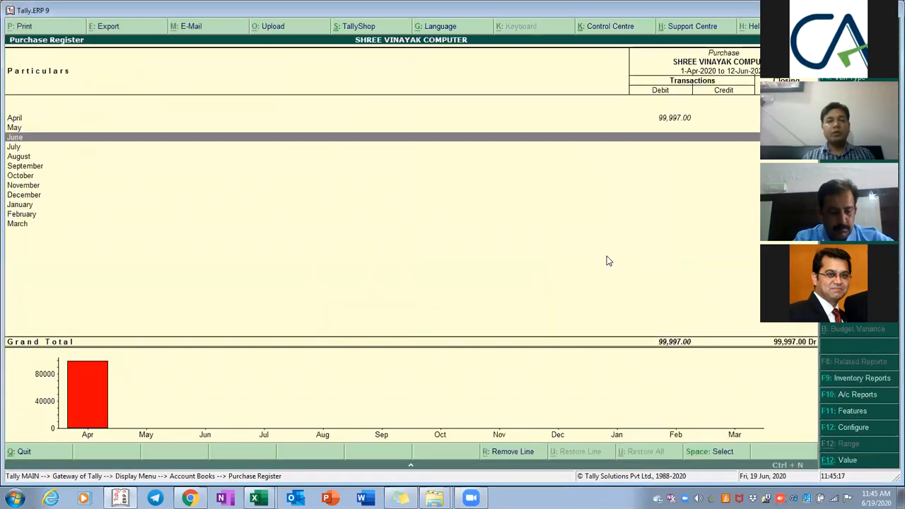
key("alt+F2")
type("ap")
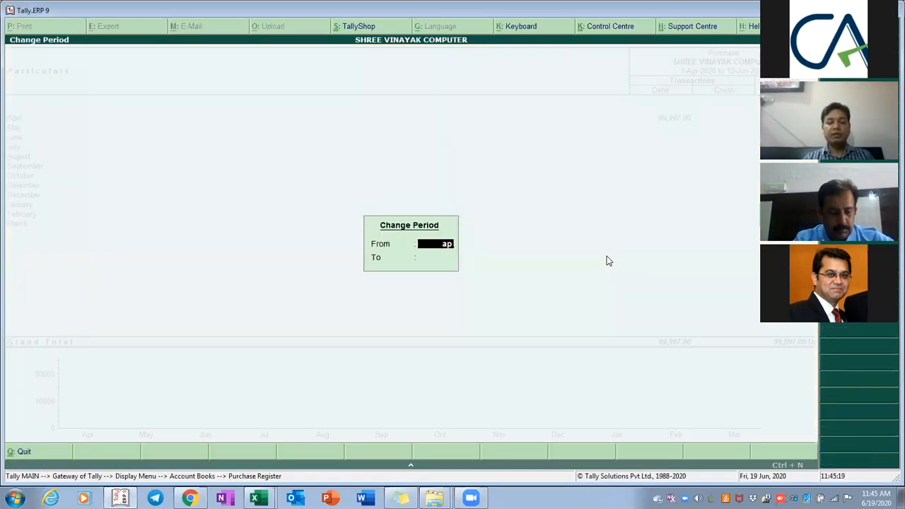
type("r18")
key("Return")
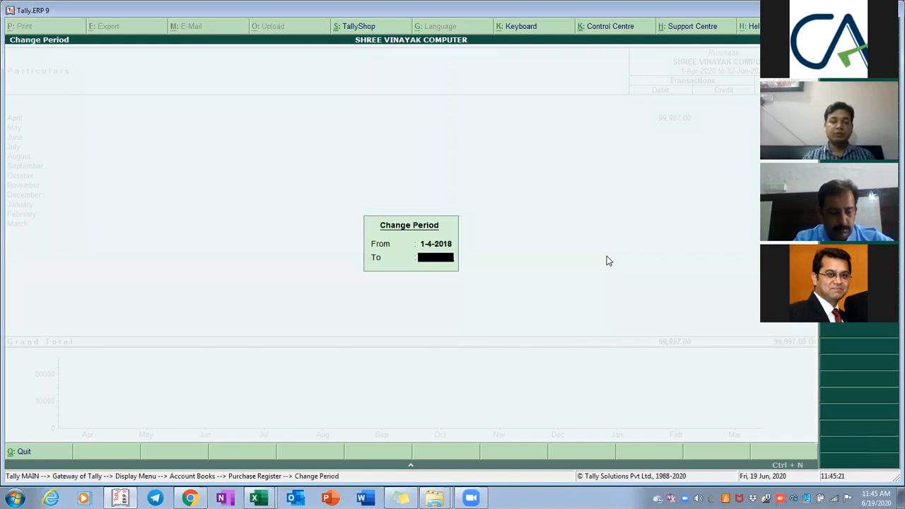
type("mar18")
key("BackSpace")
type("9")
key("Return")
Open April's first purchase voucher, then quit without changes back to Account Books
key("Up")
key("Up")
key("Up")
key("Up")
key("Up")
key("Up")
key("Up")
key("Up")
key("Up")
key("Up")
key("Up")
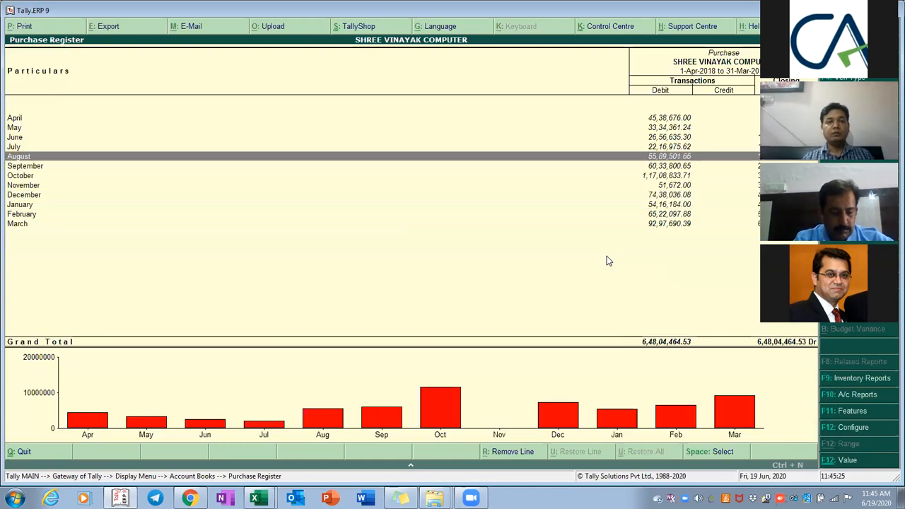
key("Return")
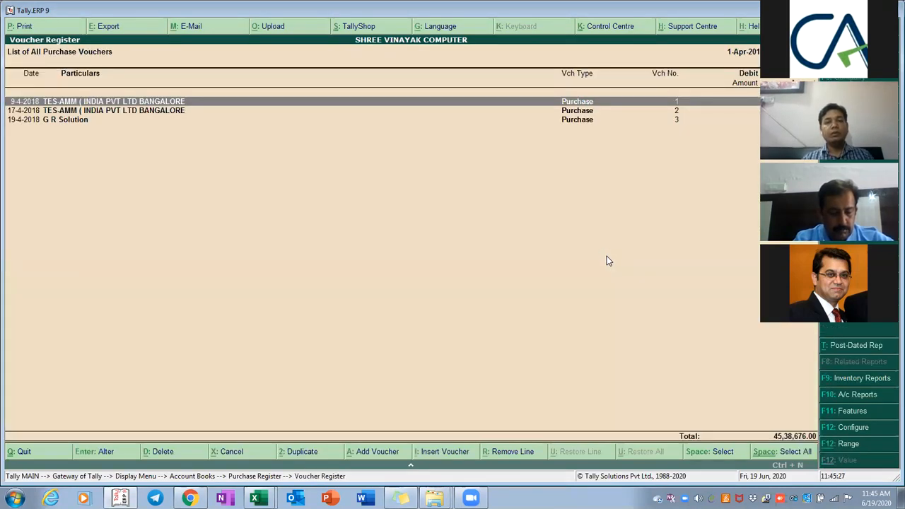
key("Return")
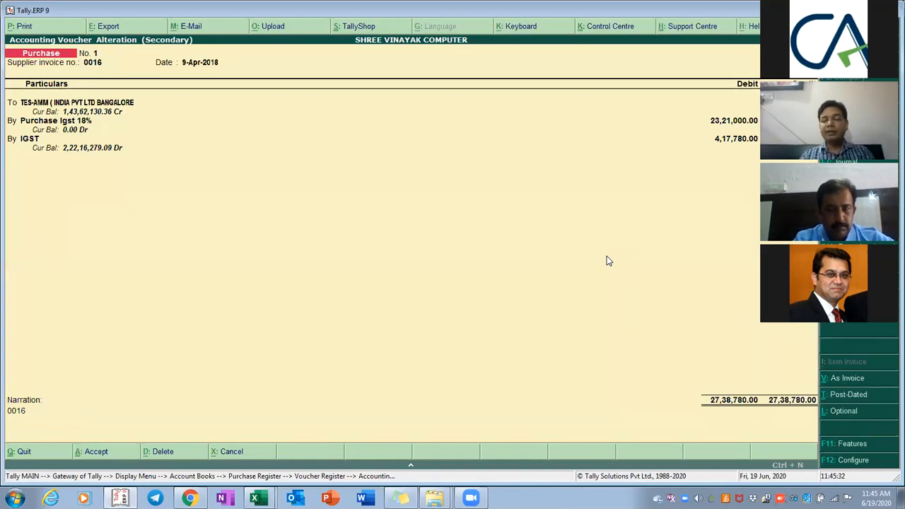
key("Escape")
key("Return")
key("Escape")
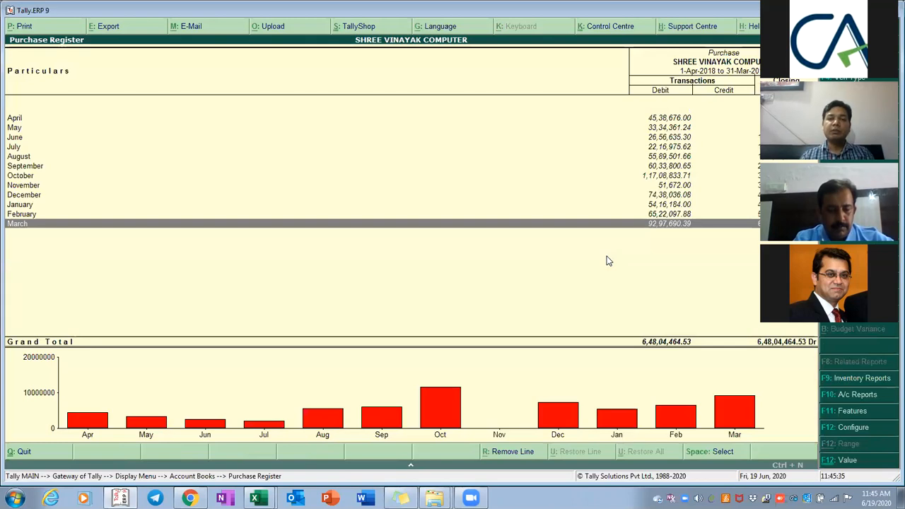
key("Escape")
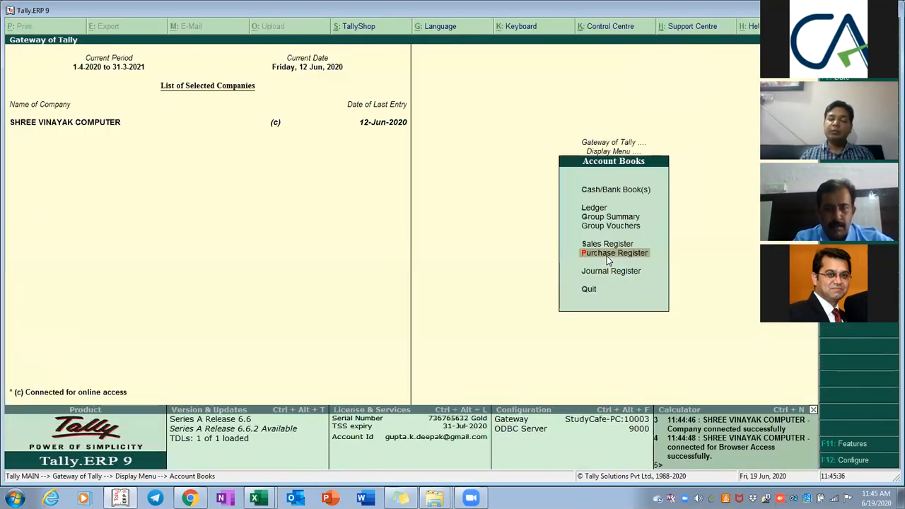
Navigate through Statutory Reports and GST reports to the GSTR-3B returns summary
key("Escape")
key("Escape")
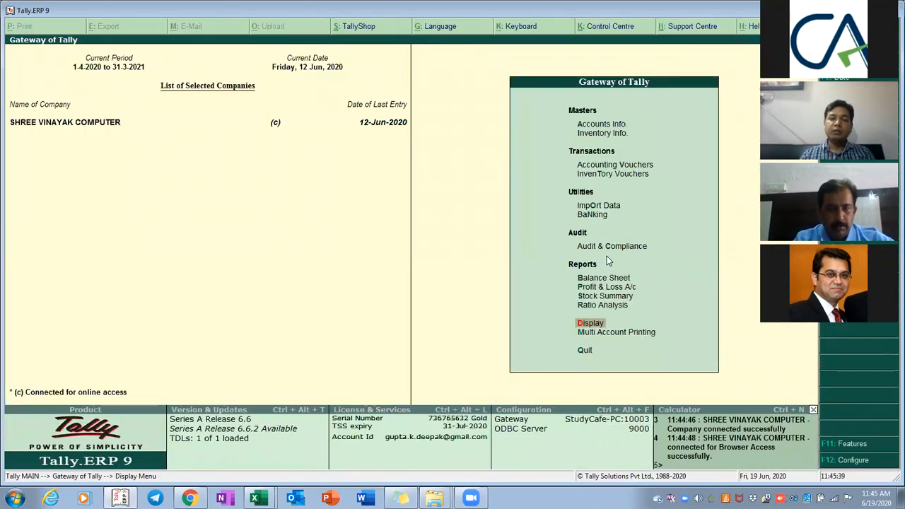
key("Return")
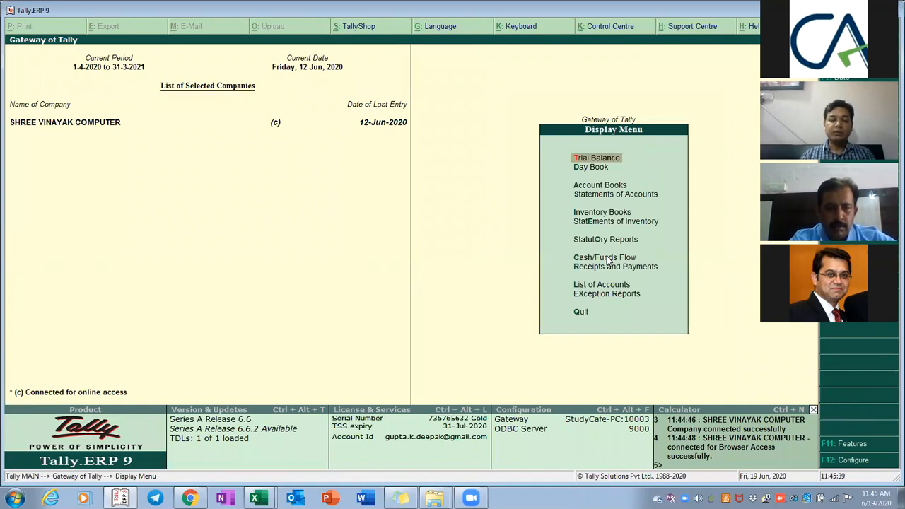
key("a")
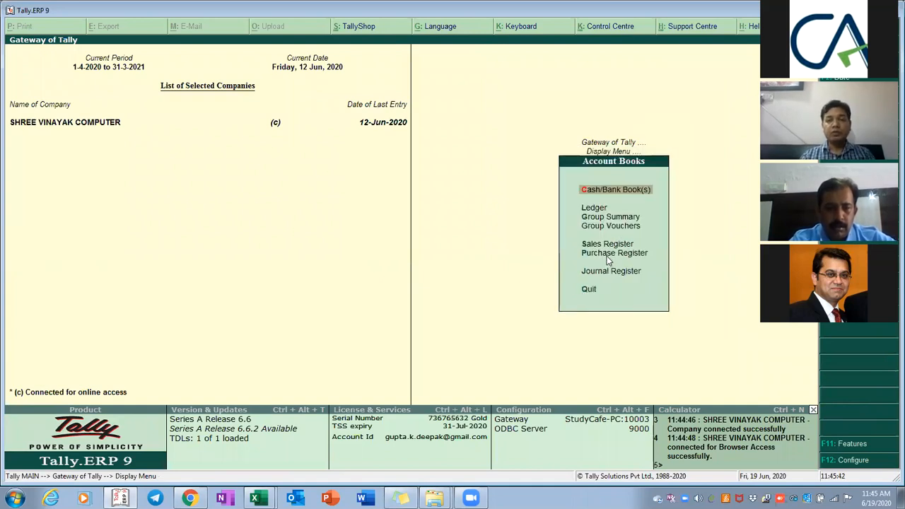
key("Escape")
key("u")
key("g")
key("Down")
key("Down")
key("Return")
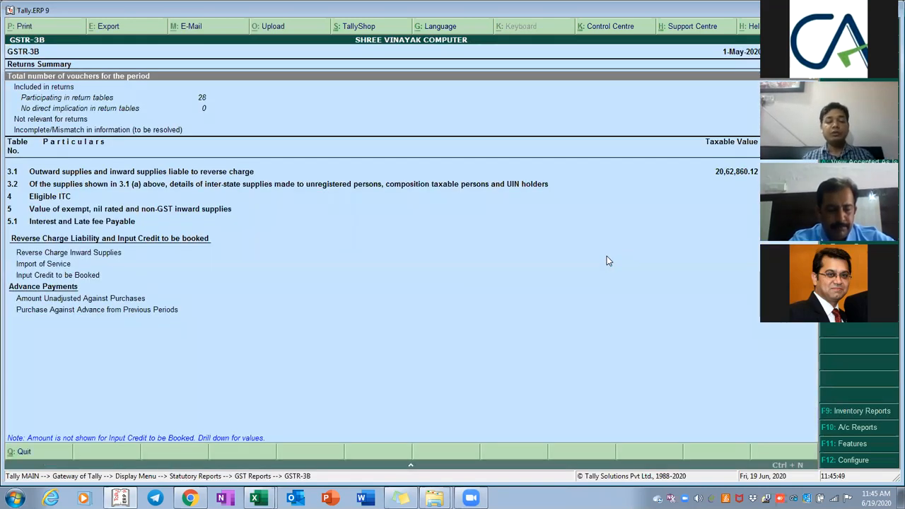
Change the GSTR-3B period to 1-4-2018 through 31-3-2019
key("F2")
type("apr")
type("18")
key("Return")
type("31-5-20")
key("BackSpace")
key("BackSpace")
key("BackSpace")
key("BackSpace")
key("BackSpace")
key("BackSpace")
key("BackSpace")
key("BackSpace")
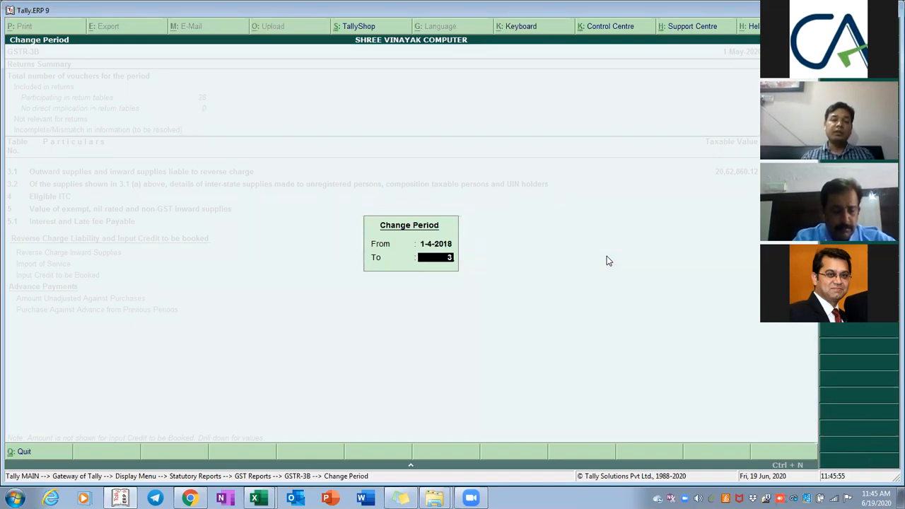
key("Return")
type("31-3")
key("BackSpace")
key("BackSpace")
key("BackSpace")
key("BackSpace")
type("ar19")
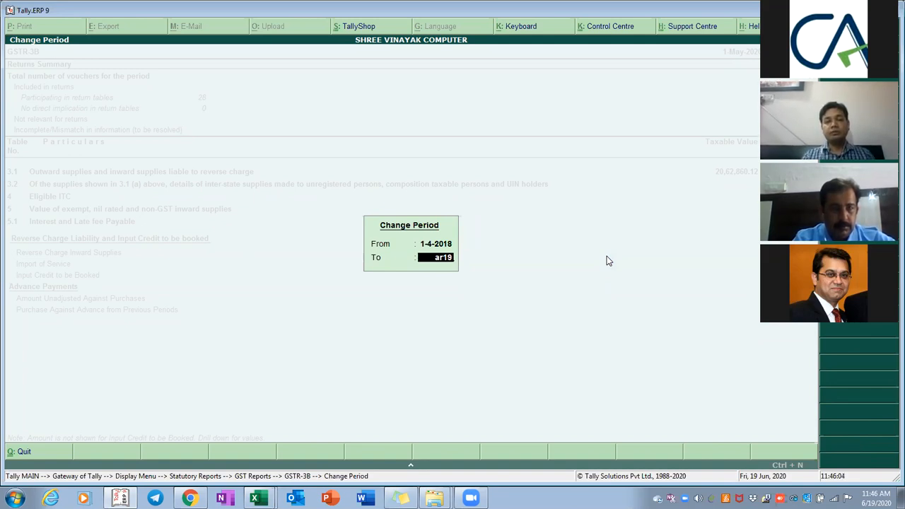
key("BackSpace")
key("BackSpace")
key("BackSpace")
key("BackSpace")
key("BackSpace")
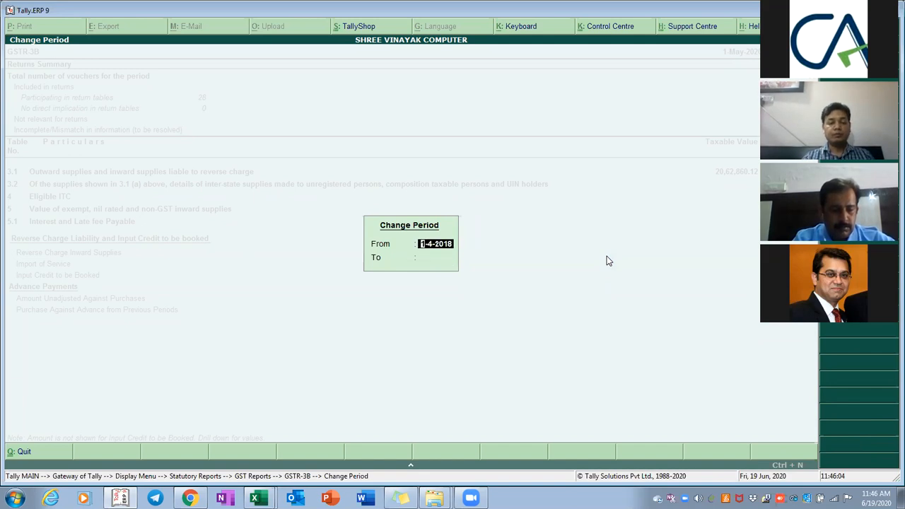
key("Return")
type("mar1")
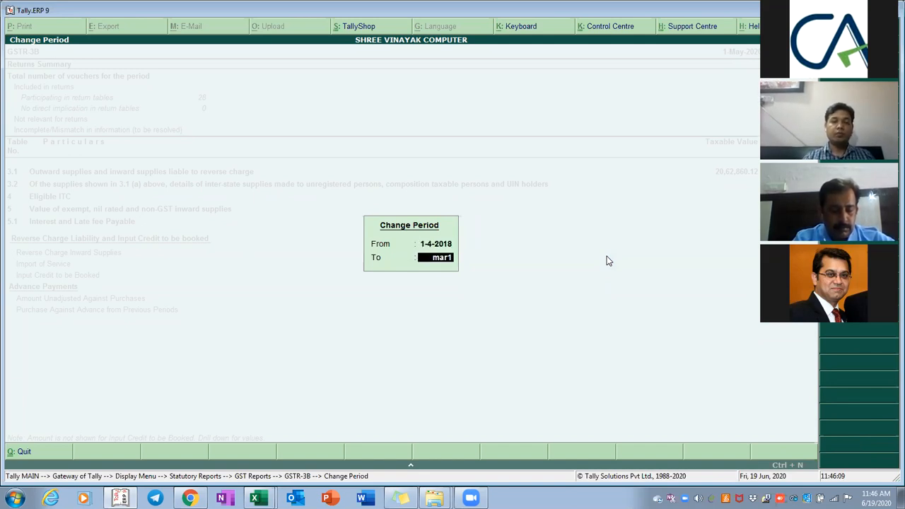
type("9")
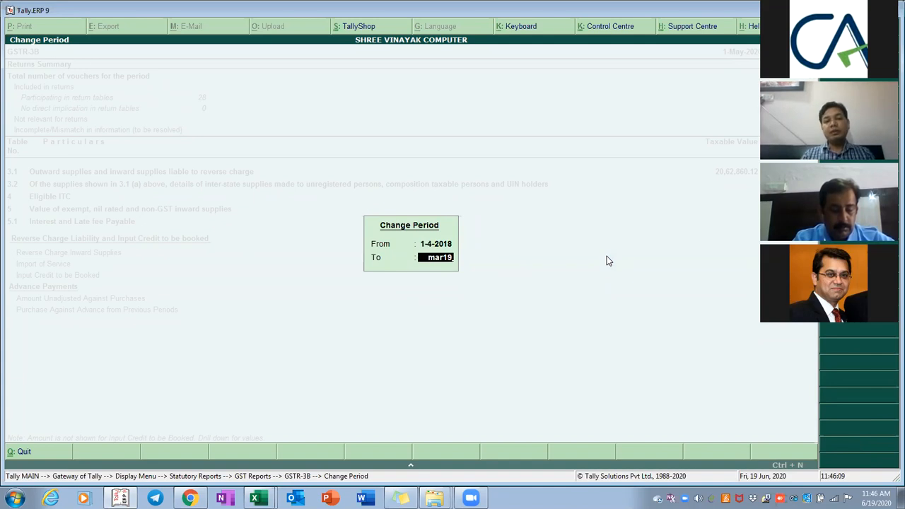
key("Return")
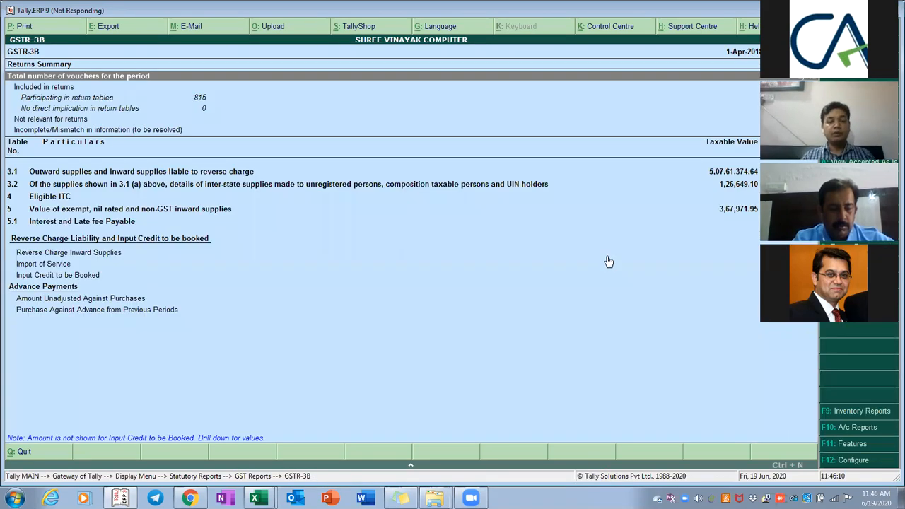
Expand GSTR-3B and review the voucher register behind (5) All other ITC
key("Down")
key("alt+F1")
key("Down")
key("Down")
key("Down")
key("Down")
key("Down")
key("Down")
key("Down")
key("Down")
key("Down")
key("Down")
key("Down")
key("Down")
key("Down")
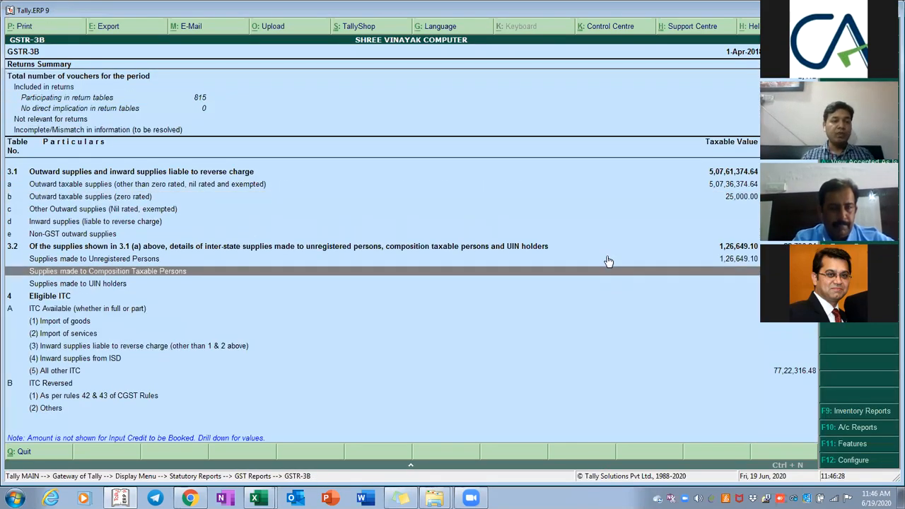
key("Down")
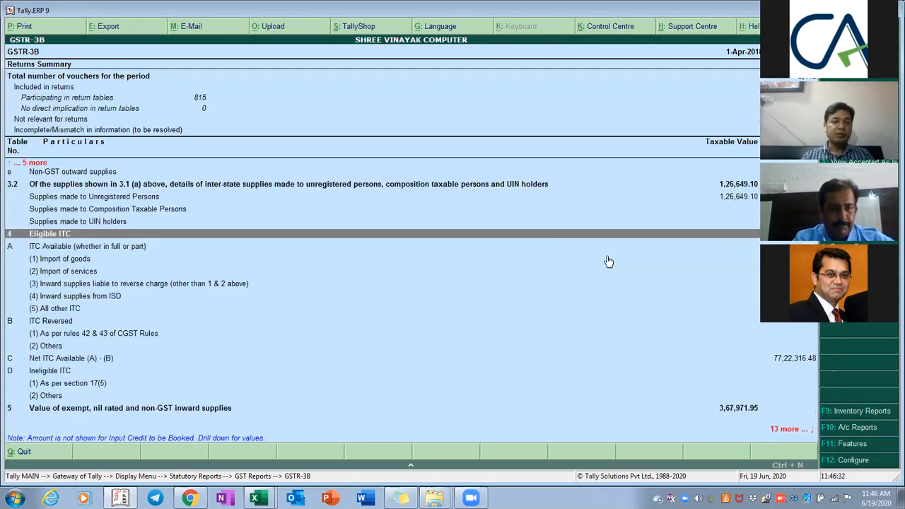
key("Down")
key("Down")
key("Down")
key("Down")
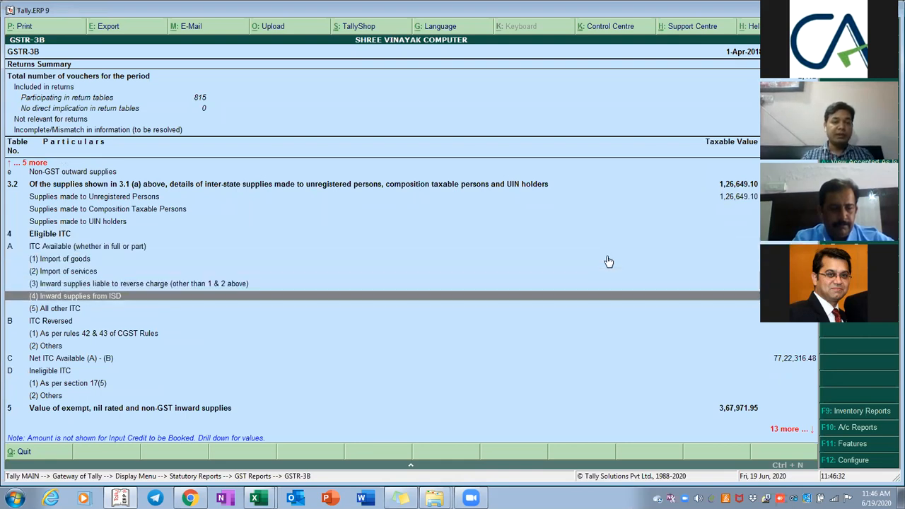
key("Down")
key("Return")
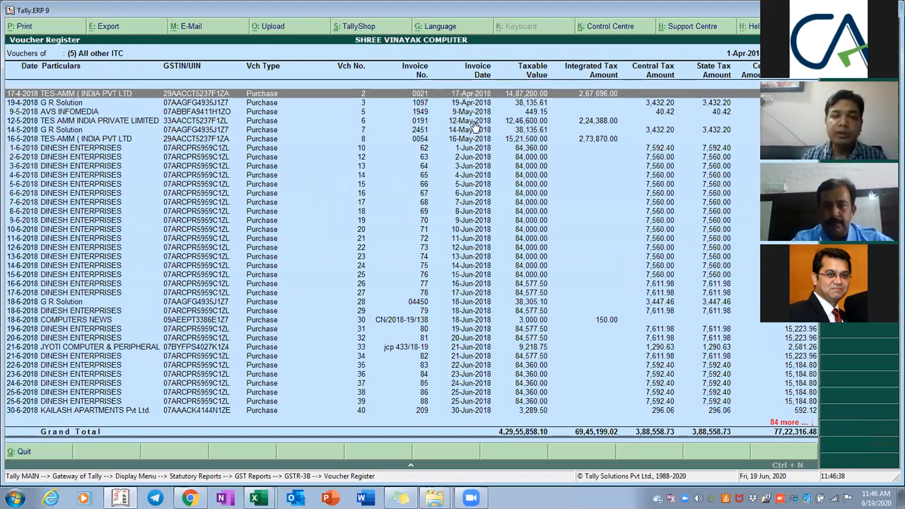
key("Down")
key("Down")
key("Down")
key("Down")
key("Down")
key("Down")
key("Down")
key("Down")
key("Down")
key("Down")
key("Down")
key("Down")
key("Down")
key("Down")
key("Down")
key("Down")
key("Down")
key("Down")
key("Down")
key("Down")
key("Down")
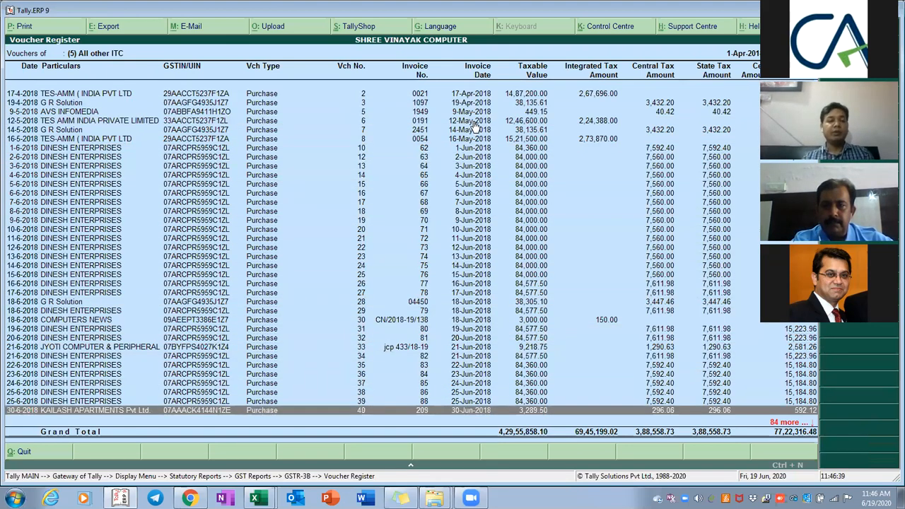
key("Down")
key("Down")
key("Down")
key("Down")
key("Down")
key("Down")
key("Down")
key("Down")
key("Down")
key("Down")
key("Down")
key("Down")
key("Down")
key("Down")
key("Down")
key("Down")
key("Down")
key("Down")
key("Down")
key("Down")
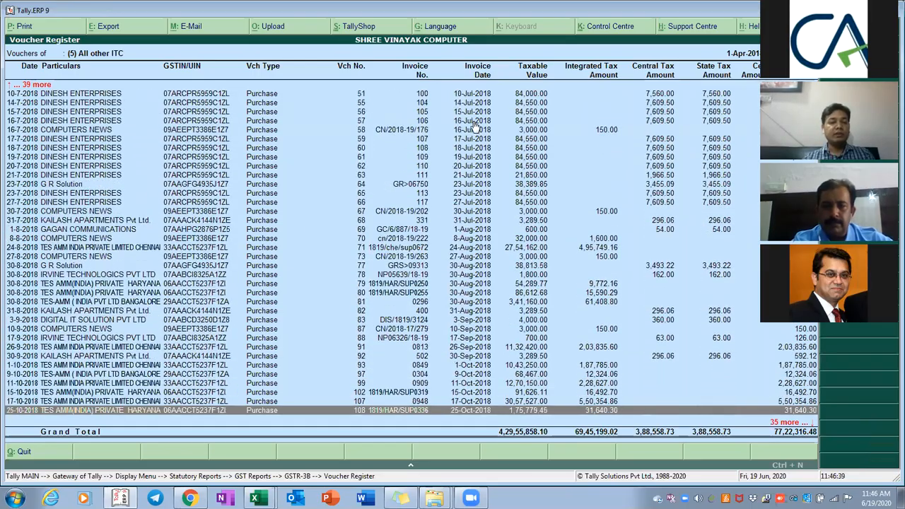
key("Down")
key("Down")
key("Down")
key("Down")
key("Down")
key("Down")
key("Down")
key("Down")
key("Down")
key("Down")
key("Down")
key("Down")
key("Down")
key("Down")
key("Down")
key("Down")
key("Down")
key("Down")
key("Down")
key("Down")
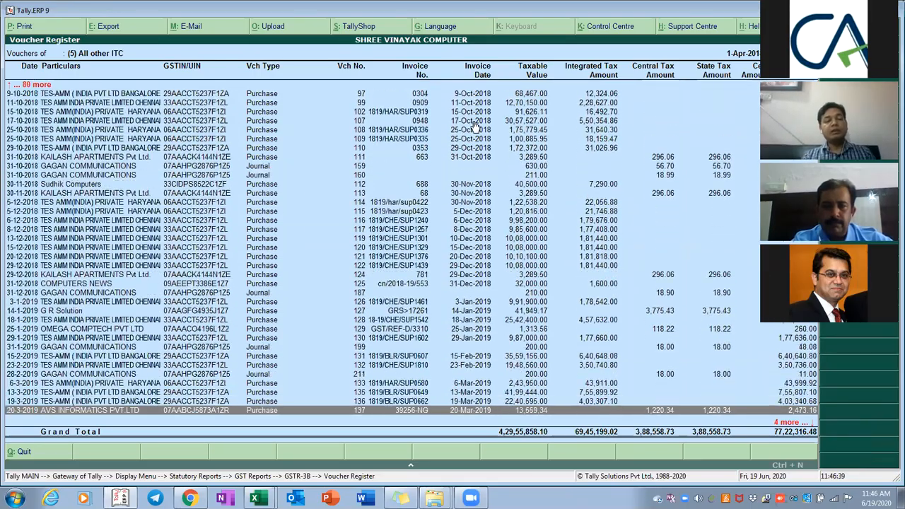
key("Up")
Open the INPUT REGISTER 2018-19 workbook from the 2018-19 folder
key("alt+Tab")
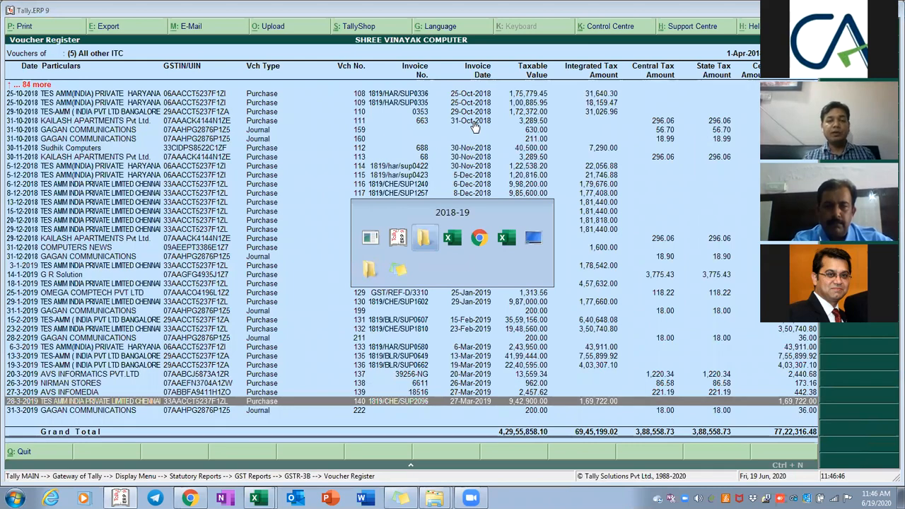
key("Down")
key("End")
key("Return")
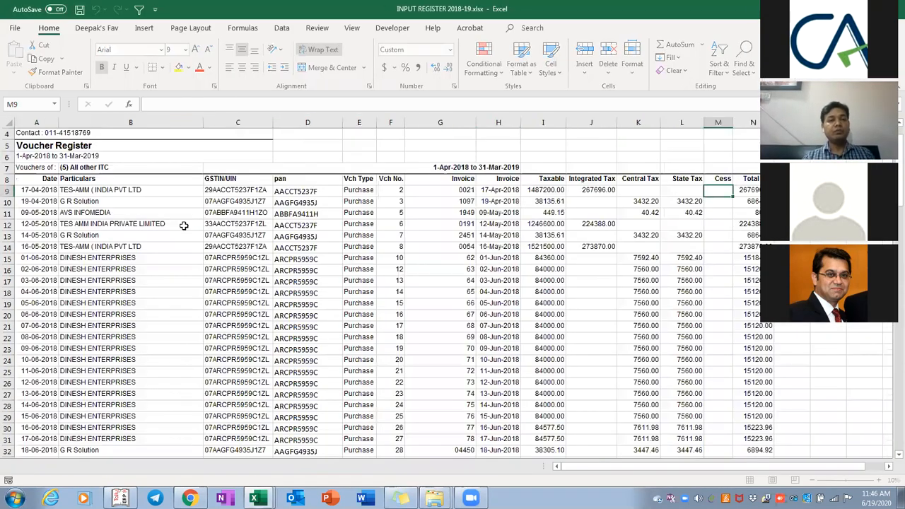
Select the Voucher Register data from the header row 8 down to the last voucher
left_click(184, 226)
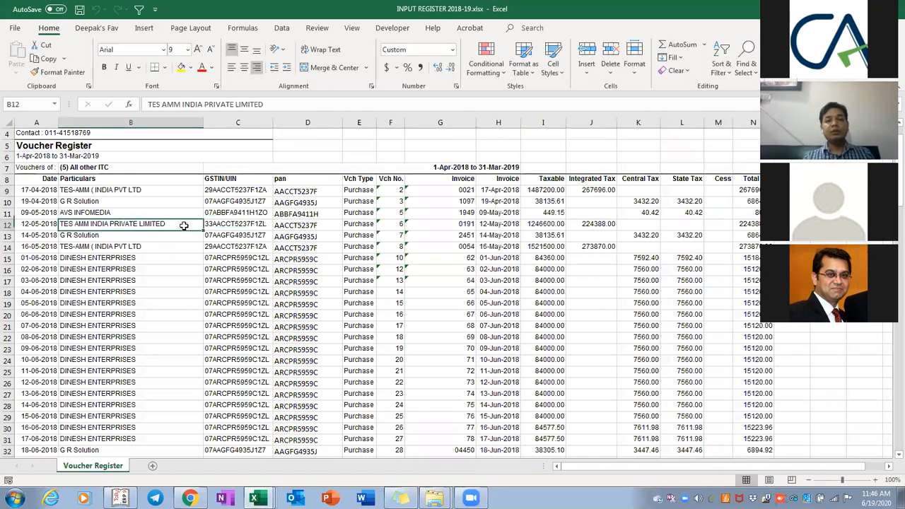
key("ctrl+Home")
key("Down")
key("Down")
key("Down")
key("Down")
key("Down")
key("Down")
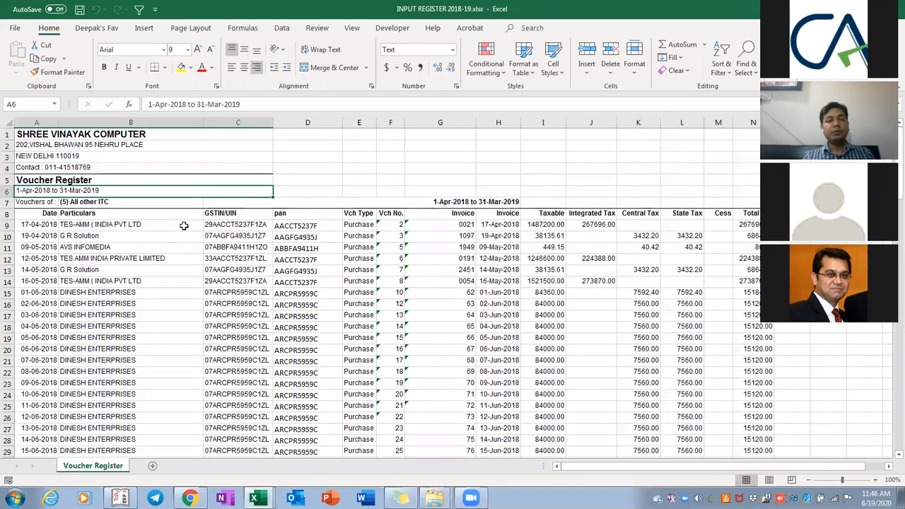
key("Down")
key("ctrl+shift+Right")
key("ctrl+shift+Down")
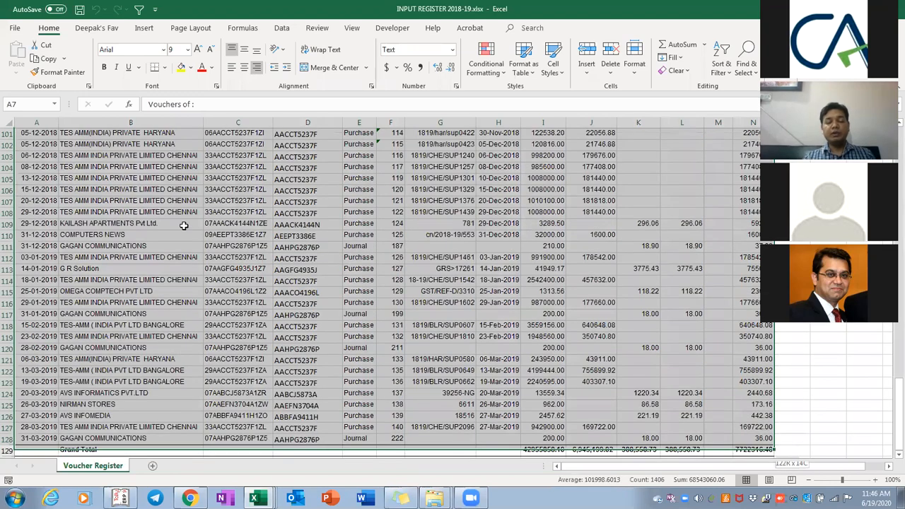
key("ctrl+Home")
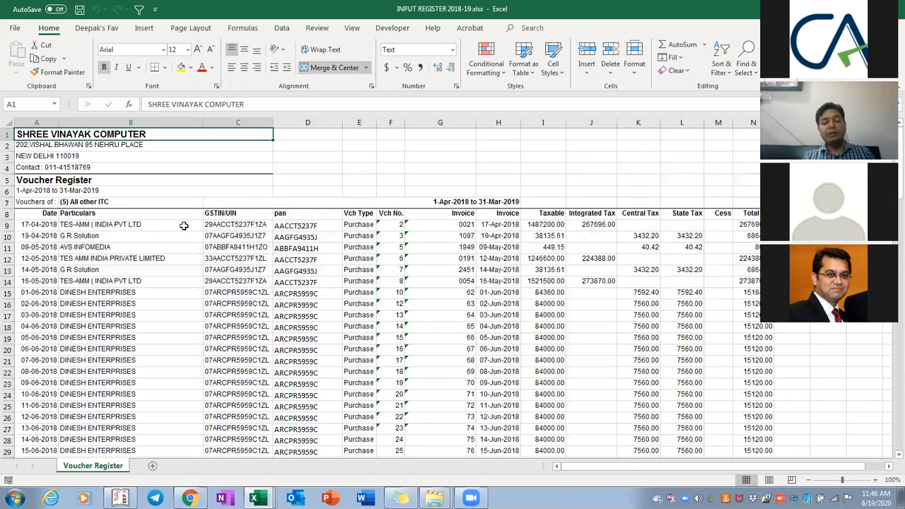
Compare the GSTR2A PORTAL workbook's header columns, then move Explorer up to the parent folder
key("alt+Tab")
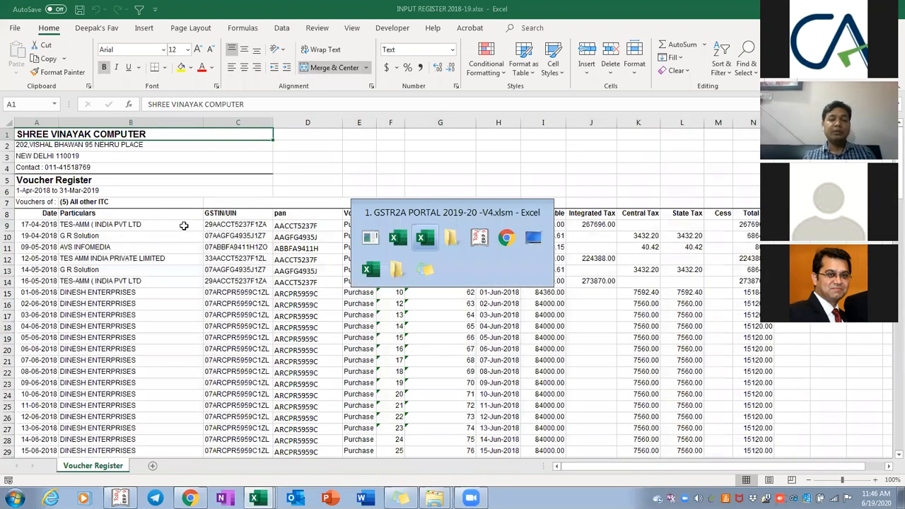
key("ctrl+Right")
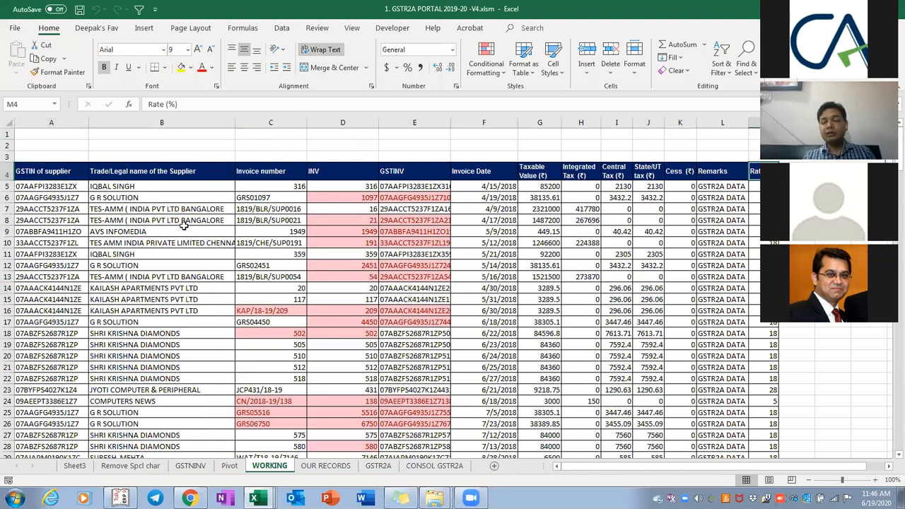
key("ctrl+Left")
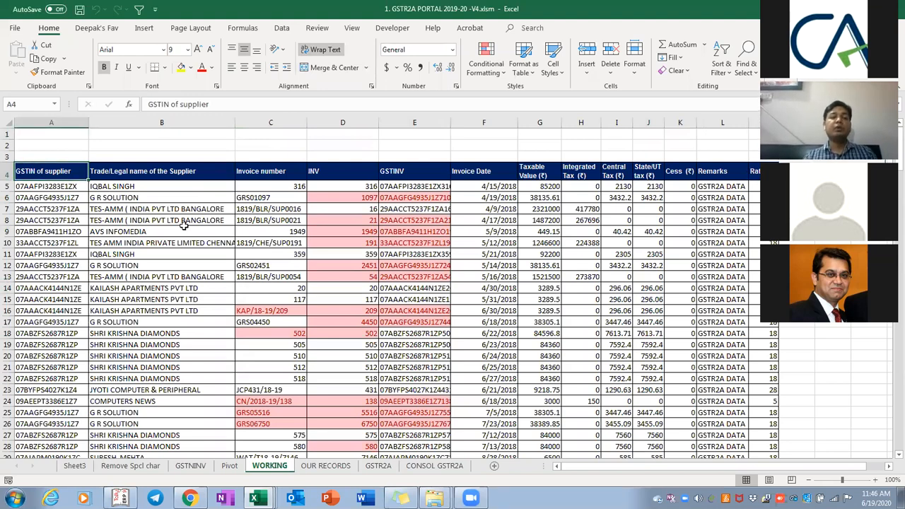
key("alt+Tab")
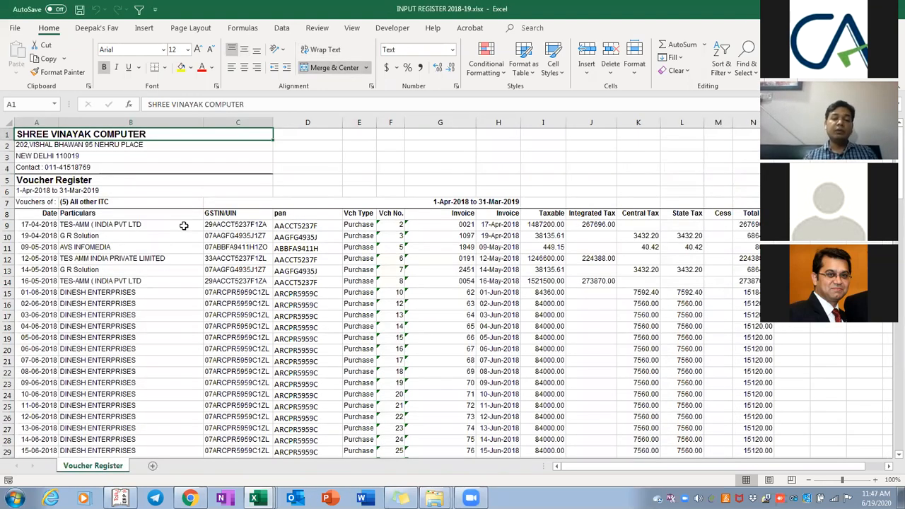
key("alt+Tab")
key("Tab")
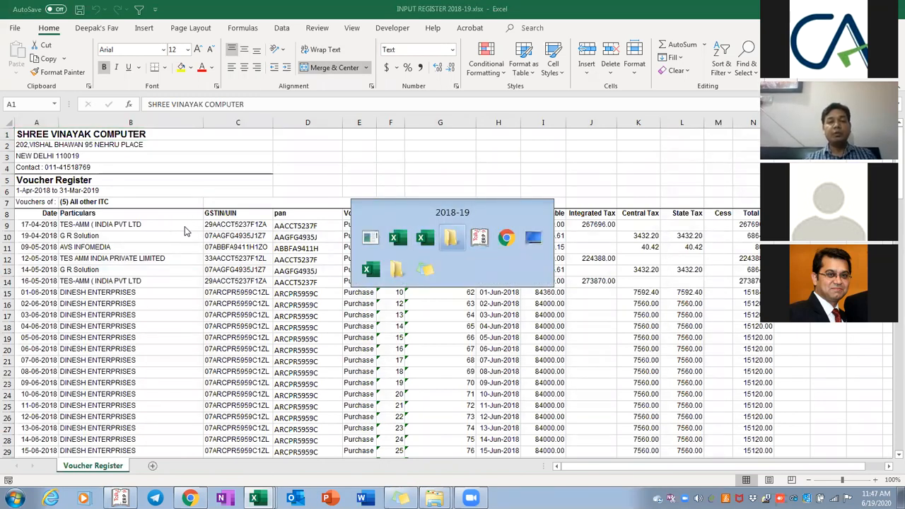
key("BackSpace")
key("BackSpace")
Browse the folders to the GSTR2A PORTAL 2018-19 workbook and view it
key("ctrl+z")
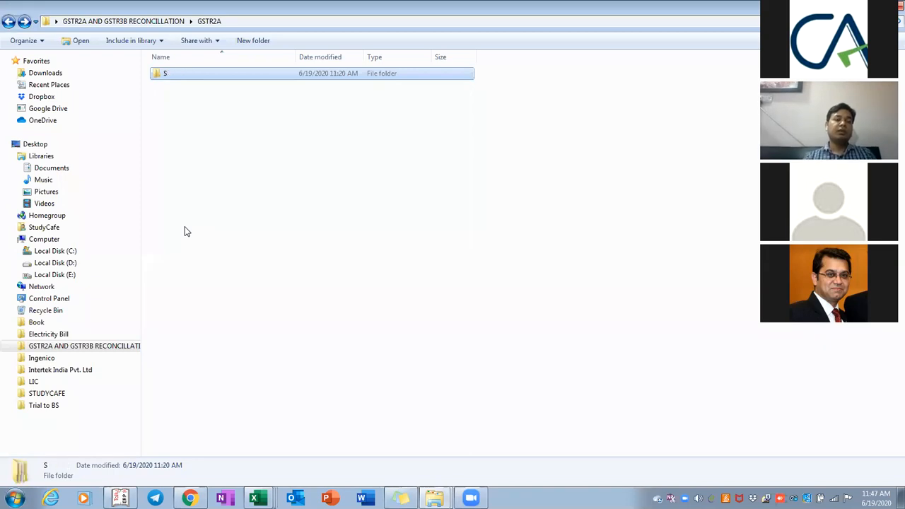
key("ctrl+z")
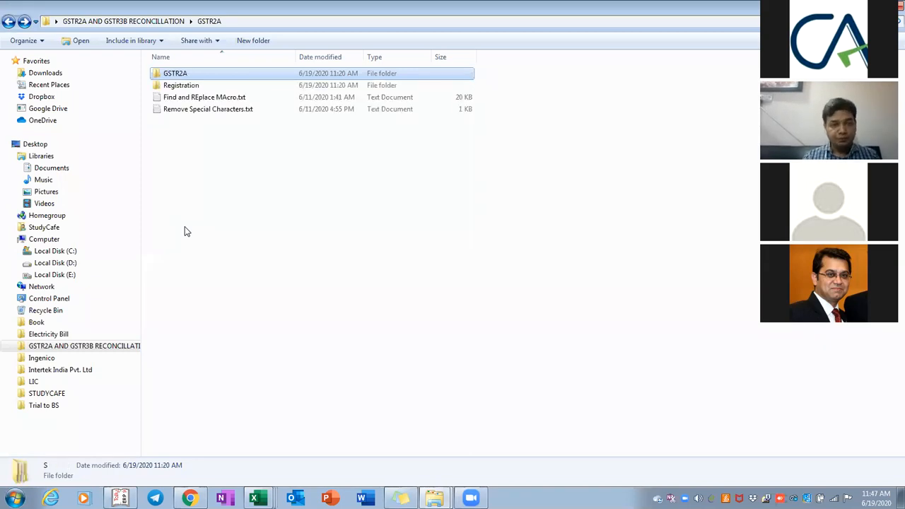
key("Return")
key("Return")
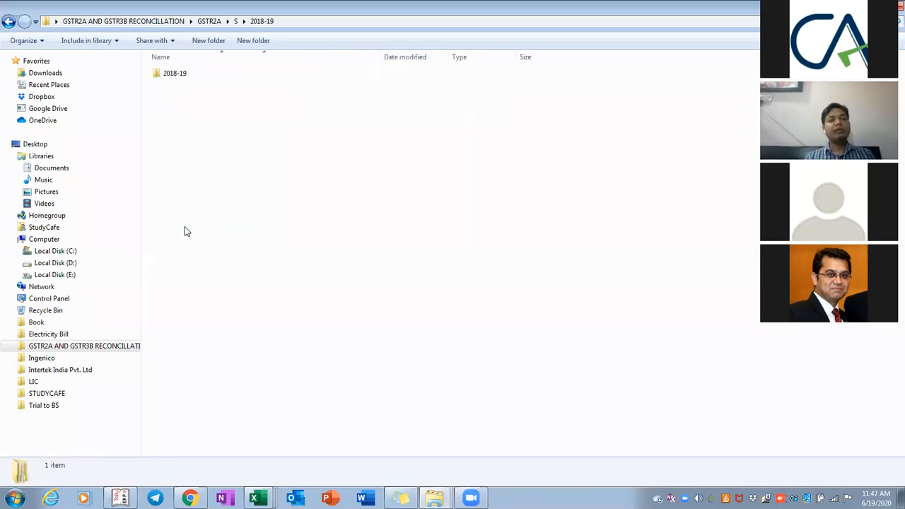
key("Return")
key("Return")
key("Return")
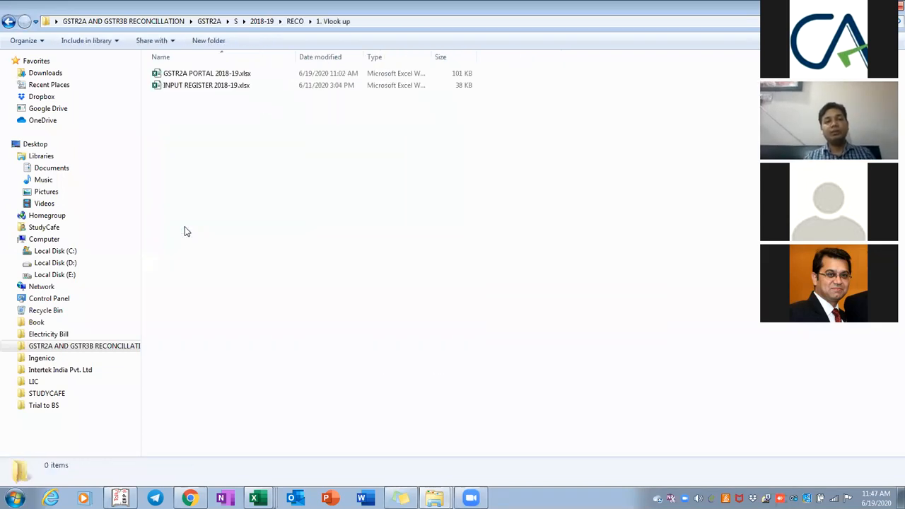
key("Down")
key("Up")
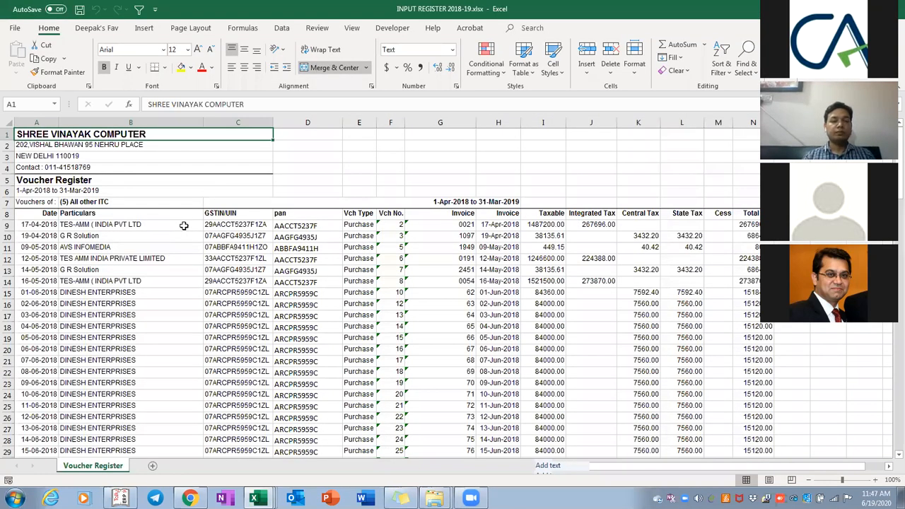
key("Left")
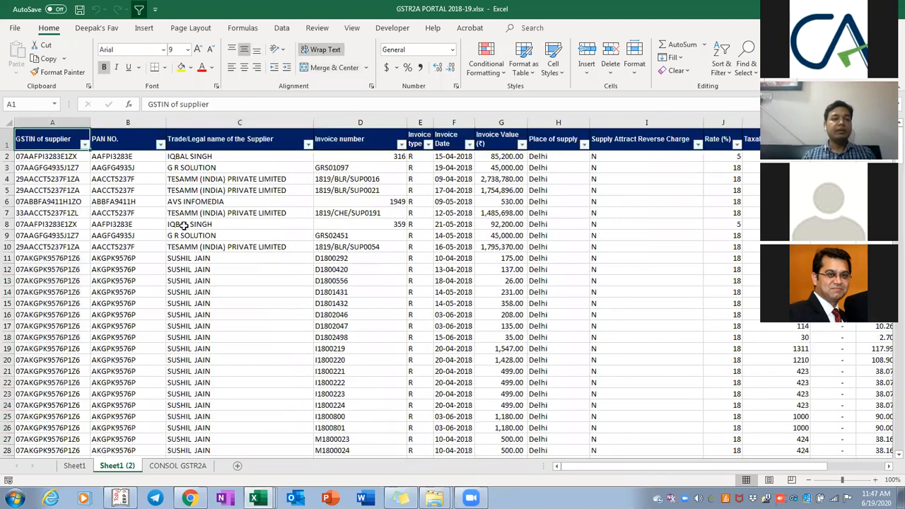
key("alt+Tab")
key("alt+Tab")
key("alt+Tab")
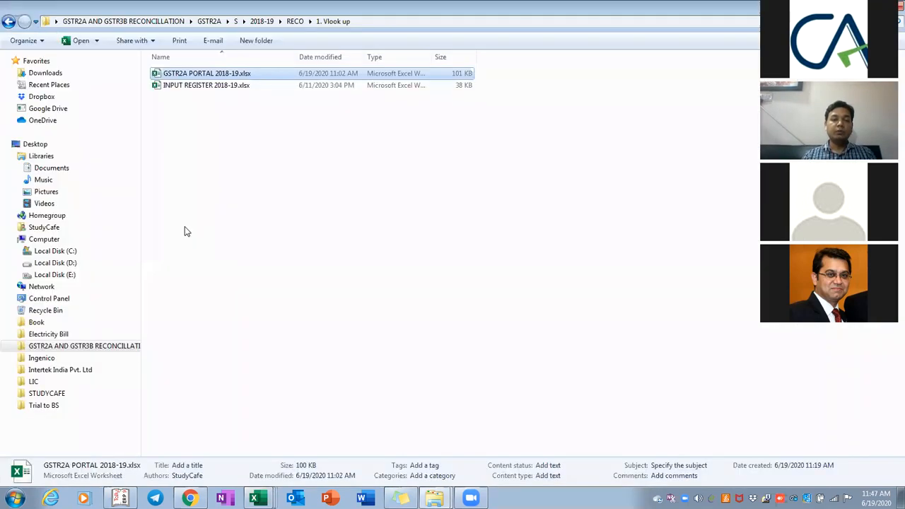
Open GSTR2A PORTAL 2019-20.xlsx from the RECO\2. Pivot folder
key("BackSpace")
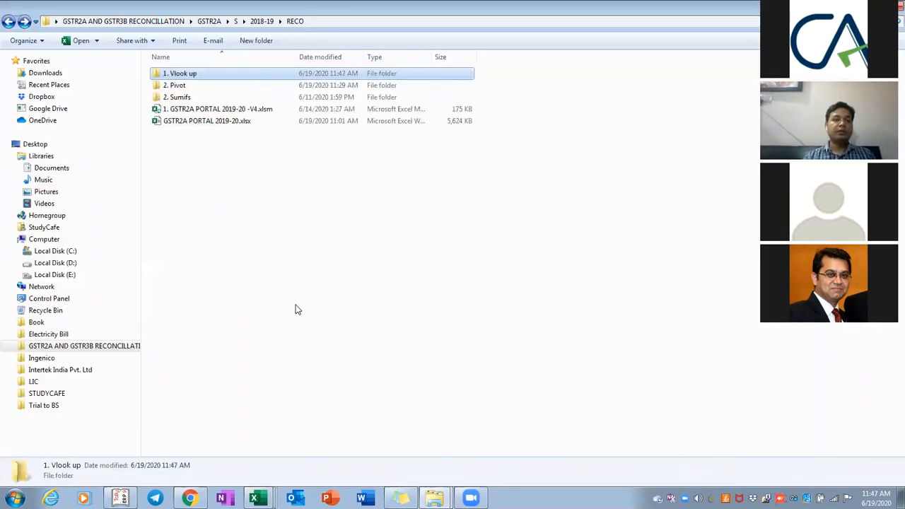
key("Down")
key("Return")
key("Down")
key("Down")
key("Down")
key("Down")
key("Down")
key("Down")
key("Down")
key("Down")
key("Down")
key("Down")
key("Down")
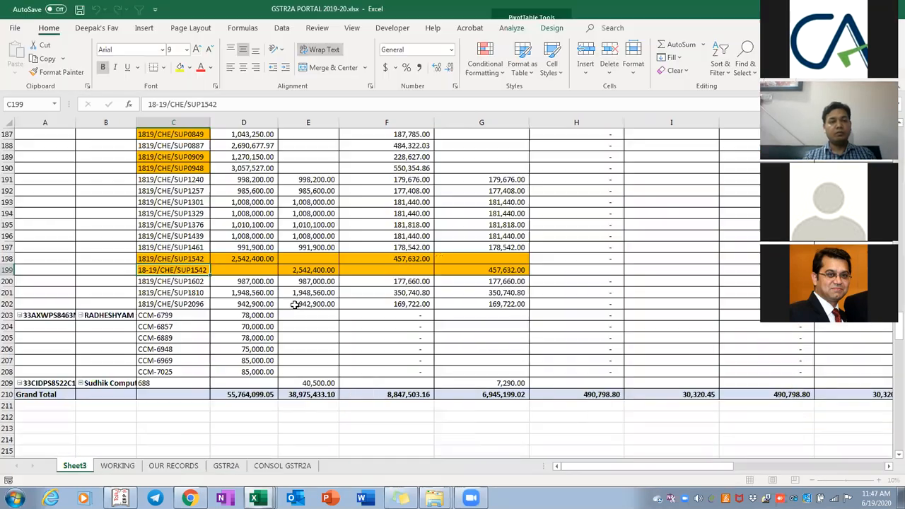
Go to the CONSOL GSTR2A sheet, remove its AutoFilter and check the header columns
key("ctrl+Page_Down")
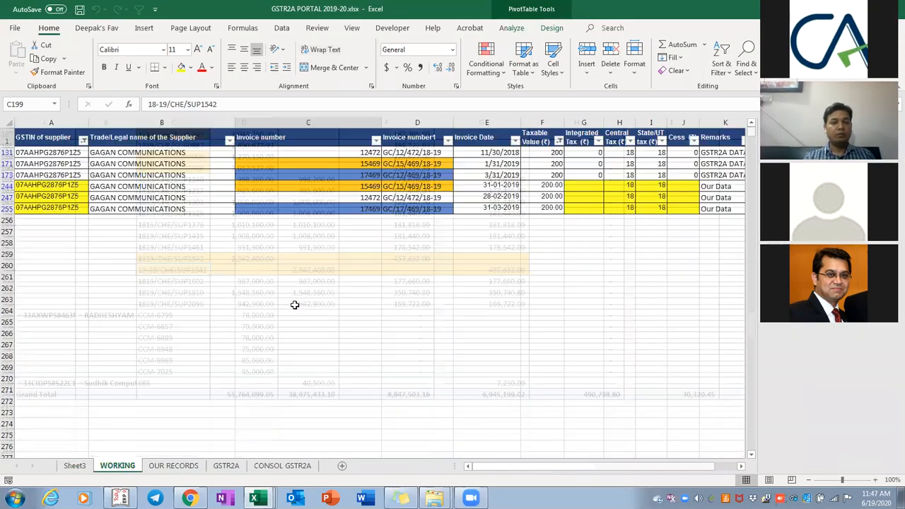
key("ctrl+Page_Down")
key("ctrl+Page_Down")
key("ctrl+Page_Down")
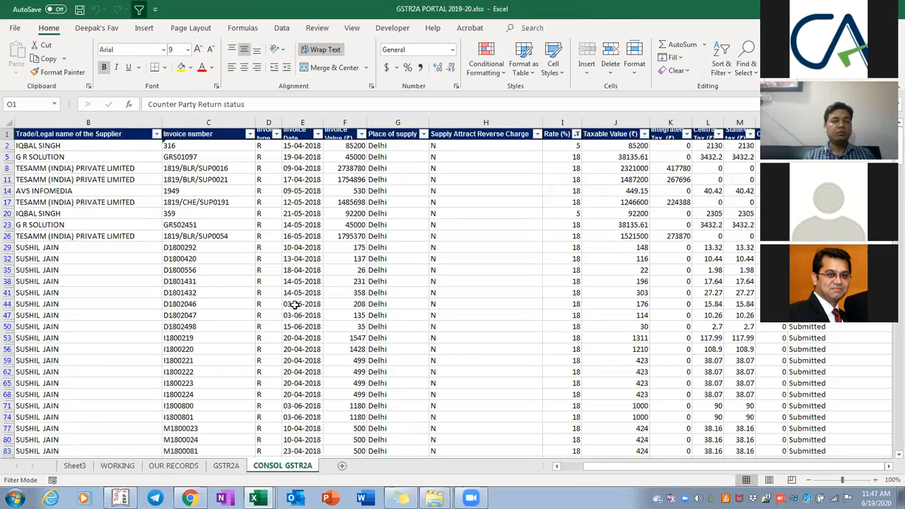
key("ctrl+Home")
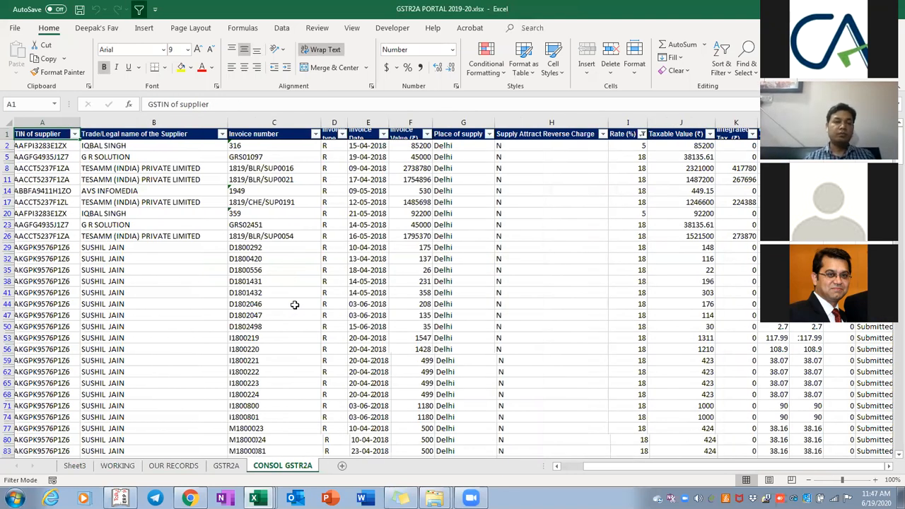
key("ctrl+shift+l")
key("Right")
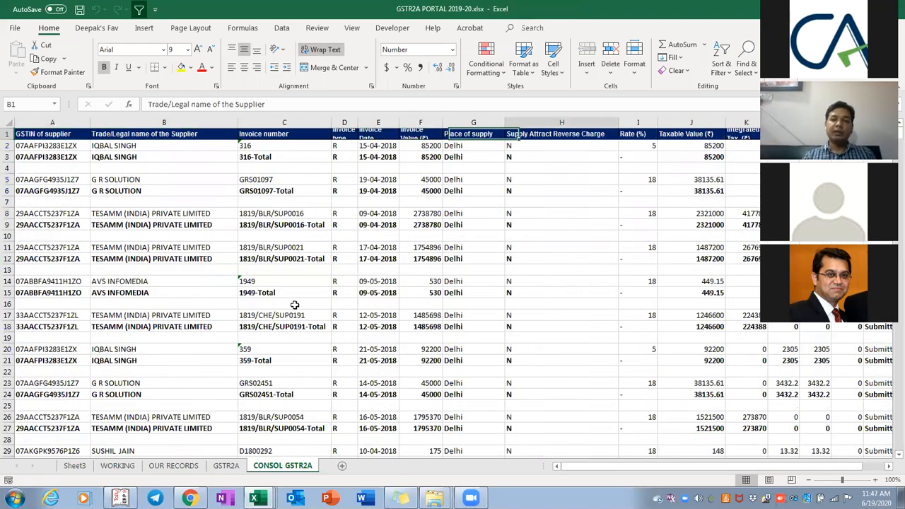
key("ctrl+Right")
key("Right")
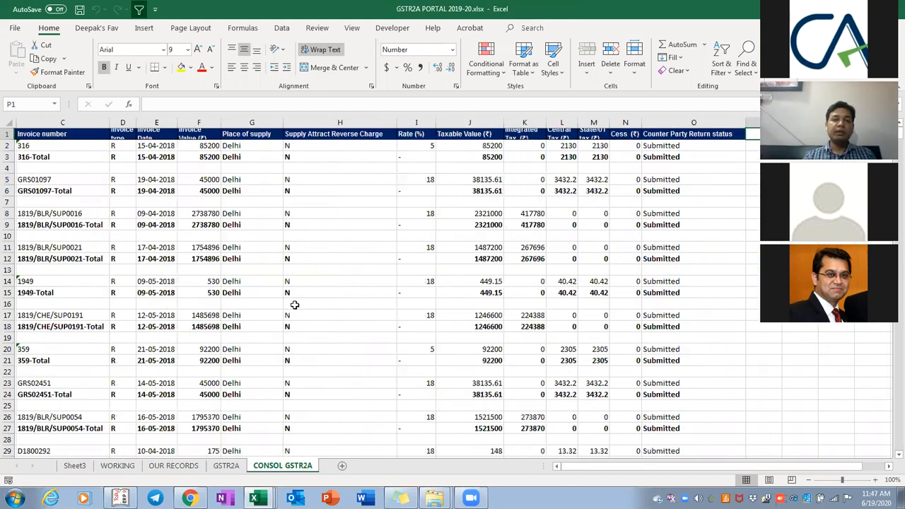
key("ctrl+Home")
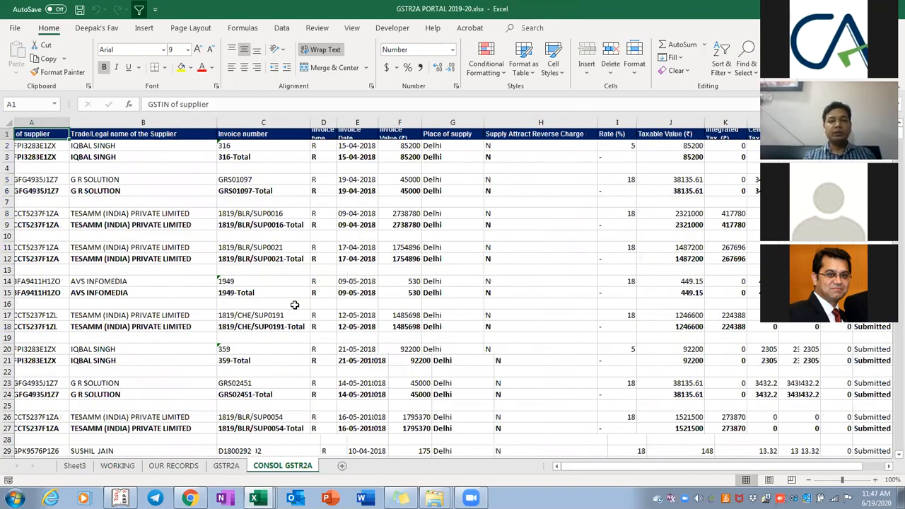
Page down through the invoice rows and their subtotal rows
key("Page_Down")
key("Page_Down")
key("Page_Down")
key("Page_Down")
key("Page_Down")
key("Right")
key("Right")
key("Right")
key("Right")
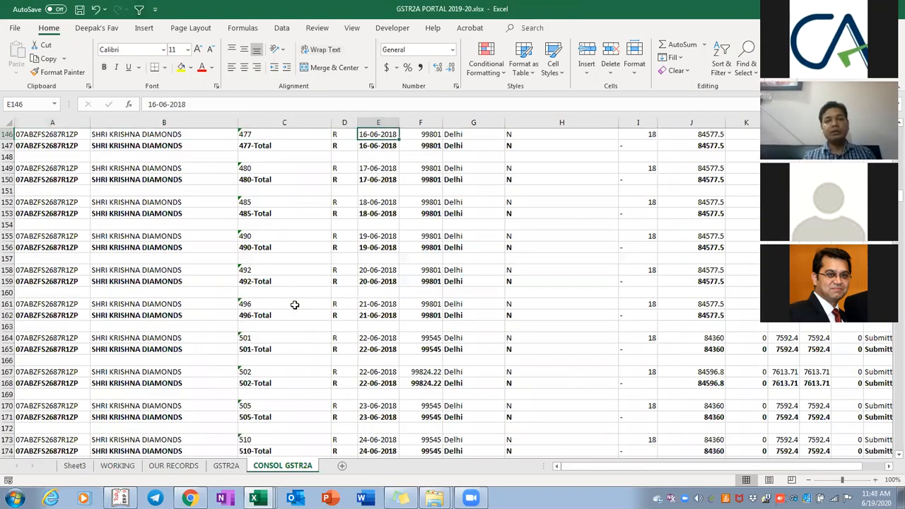
key("Down")
key("shift+space")
key("Page_Down")
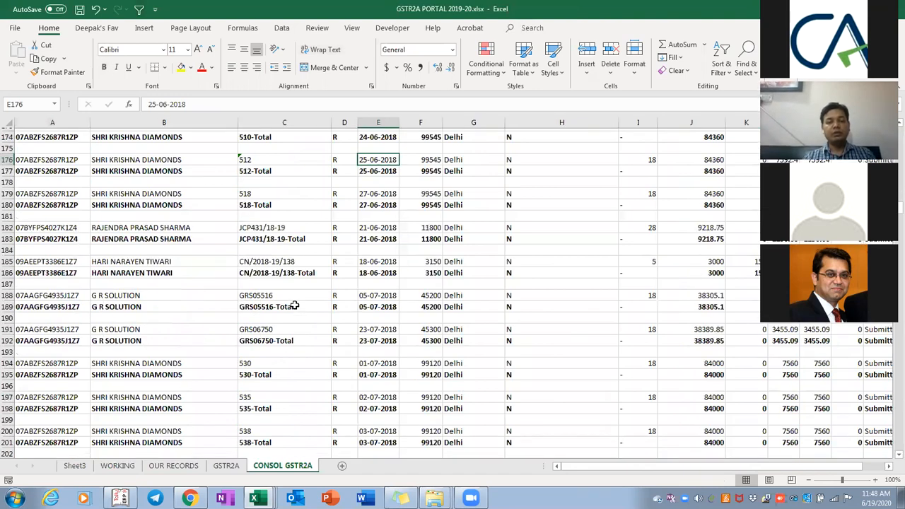
key("Page_Down")
key("Page_Down")
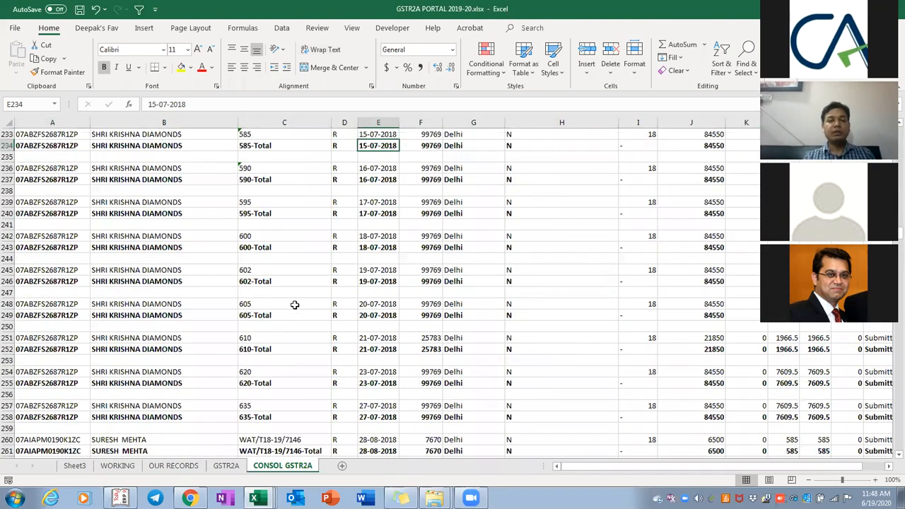
key("Page_Down")
key("Page_Down")
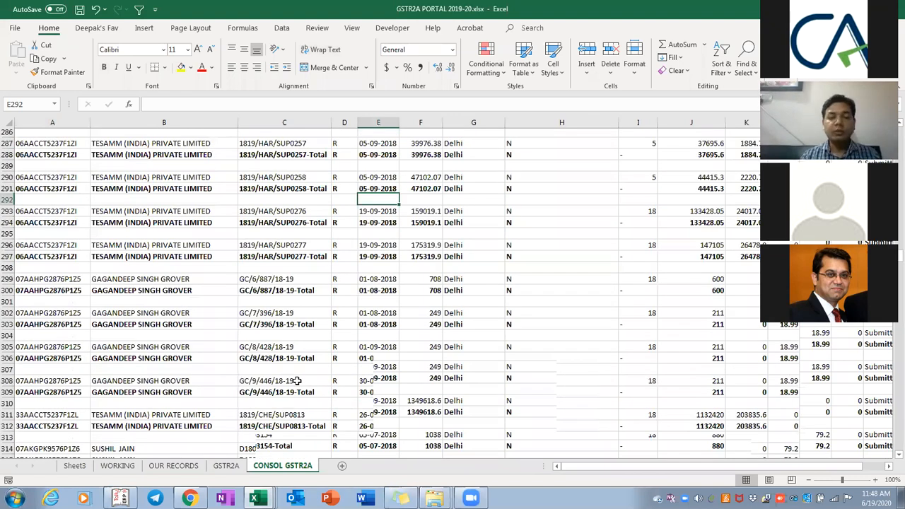
key("Page_Down")
key("Page_Down")
key("Page_Down")
key("Page_Down")
key("Page_Down")
key("Page_Down")
key("Page_Down")
key("Page_Down")
Select the CONSOL GSTR2A rows from the GSTIN of supplier header down to the last data row
left_click(280, 329)
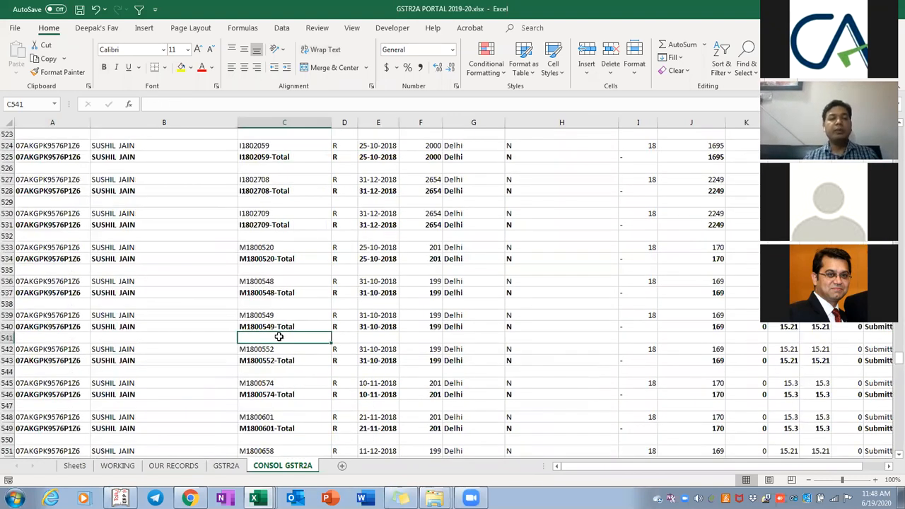
key("Up")
key("shift+Up")
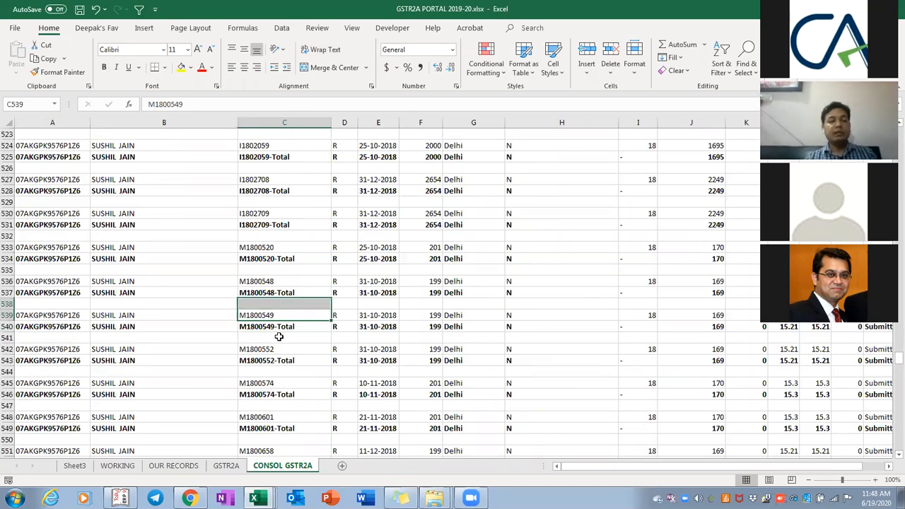
key("Page_Up")
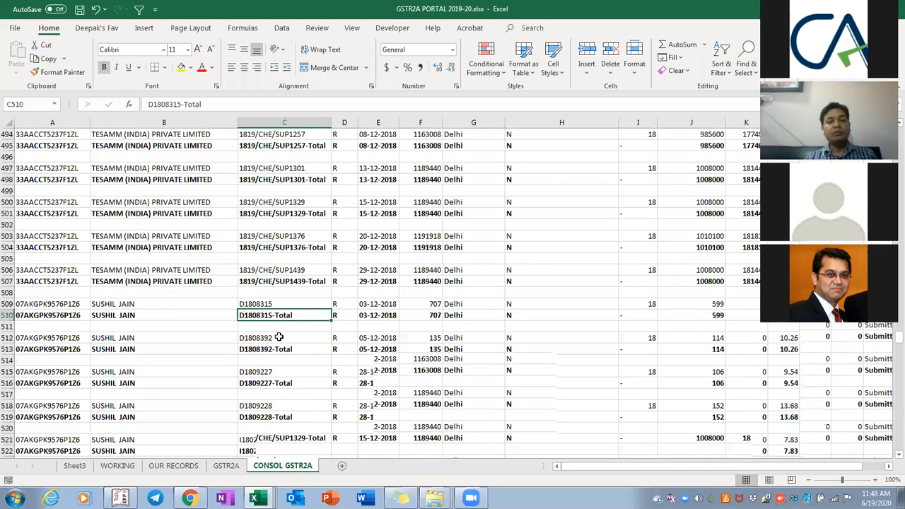
key("Page_Up")
key("Page_Down")
key("Page_Down")
key("Page_Down")
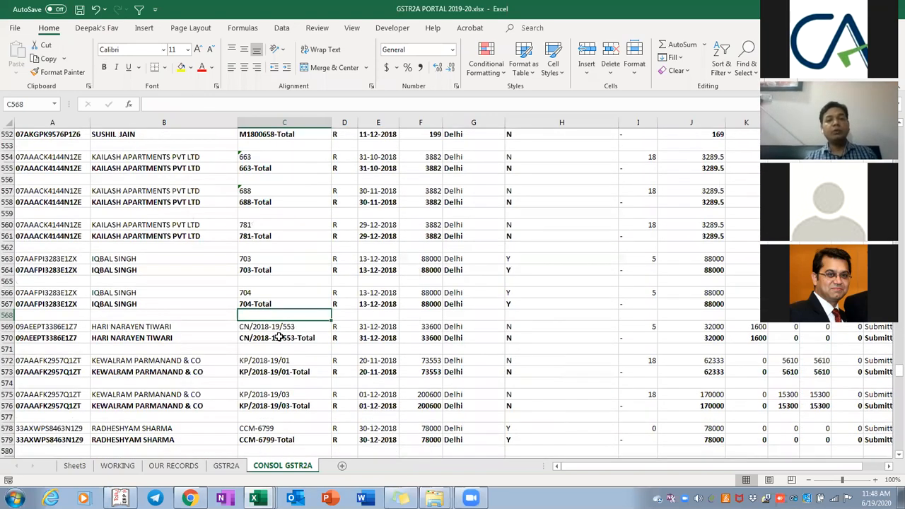
key("Home")
key("Page_Up")
key("Page_Up")
key("Up")
key("Up")
key("Up")
key("Up")
key("Up")
key("Up")
key("Up")
key("Up")
key("Up")
key("Up")
key("Up")
key("Up")
key("Up")
key("Up")
key("Up")
key("Up")
key("Up")
key("Up")
key("Up")
key("Up")
key("Page_Up")
key("Page_Up")
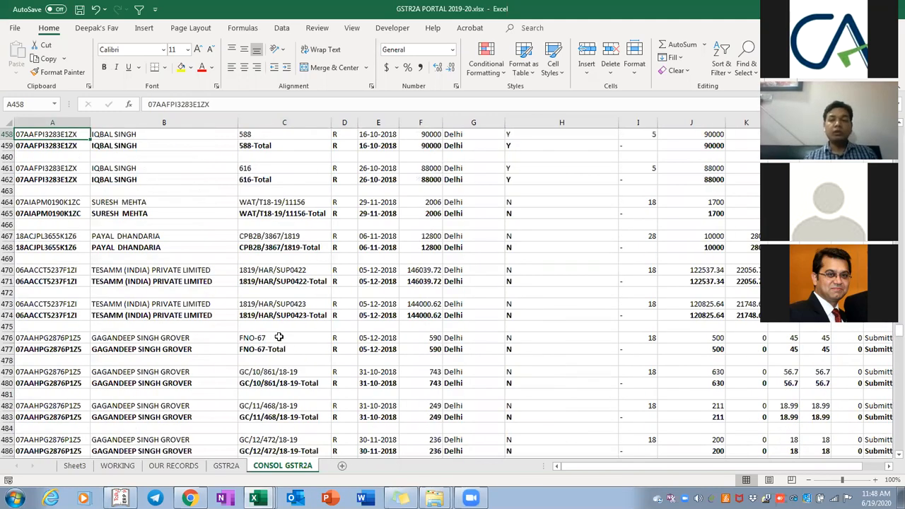
key("Page_Up")
key("Page_Up")
key("Page_Up")
key("Page_Up")
key("Page_Up")
key("Page_Up")
key("Page_Up")
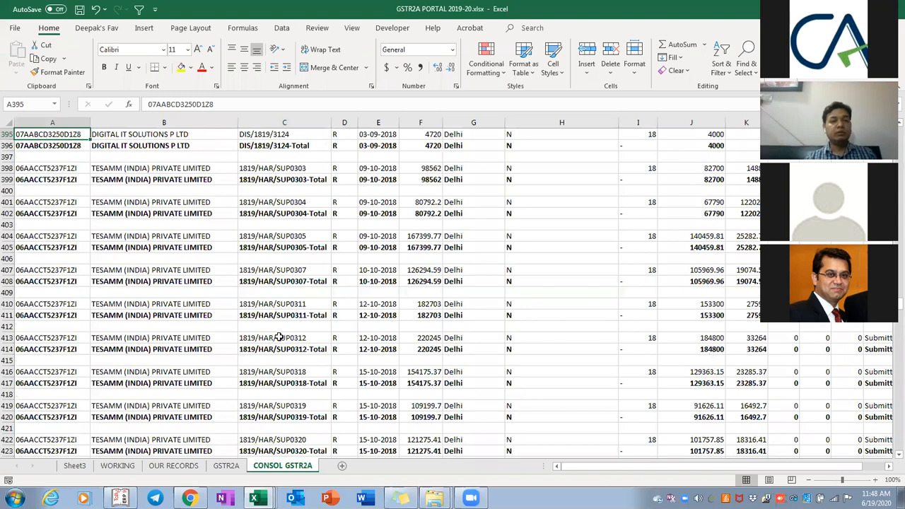
key("Page_Up")
key("Page_Up")
key("Page_Up")
key("Page_Up")
key("Page_Up")
key("Page_Up")
key("Page_Up")
key("Up")
key("Up")
key("Up")
key("Up")
key("Up")
key("Up")
key("Up")
key("Up")
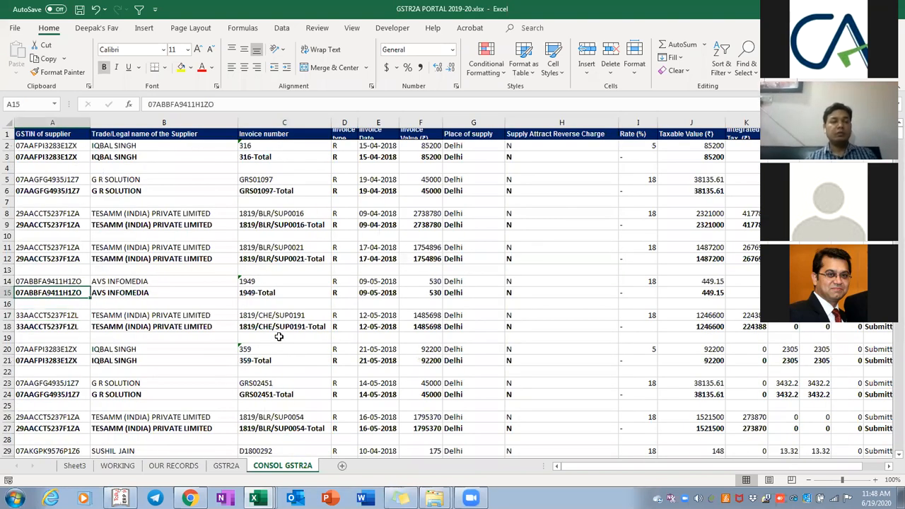
key("Up")
key("Up")
key("Up")
key("Up")
key("Up")
key("Up")
key("Up")
key("Up")
key("shift+space")
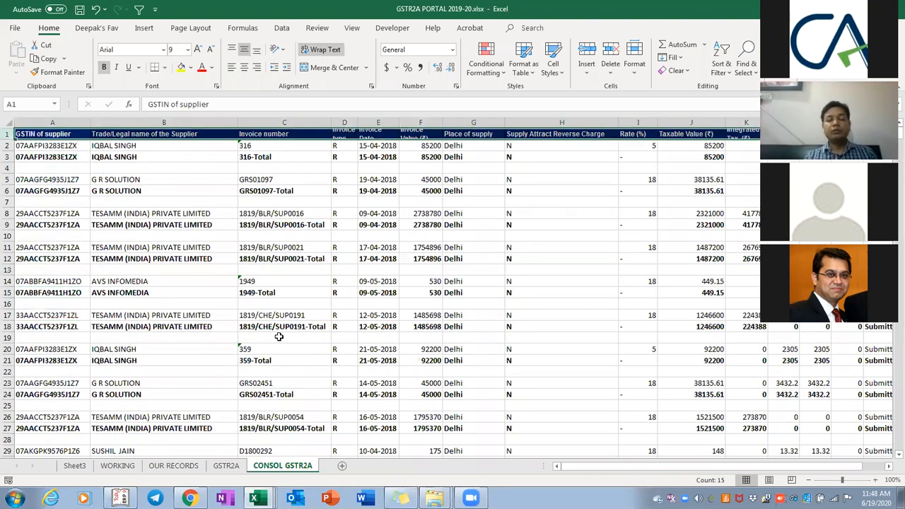
key("shift+Page_Down")
key("shift+Page_Down")
key("shift+Page_Down")
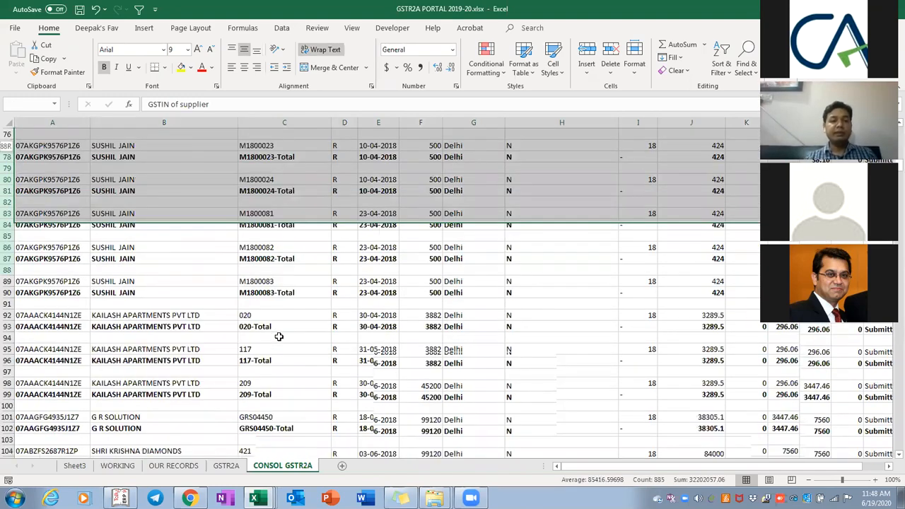
key("shift+Page_Down")
key("shift+Page_Down")
key("shift+Page_Down")
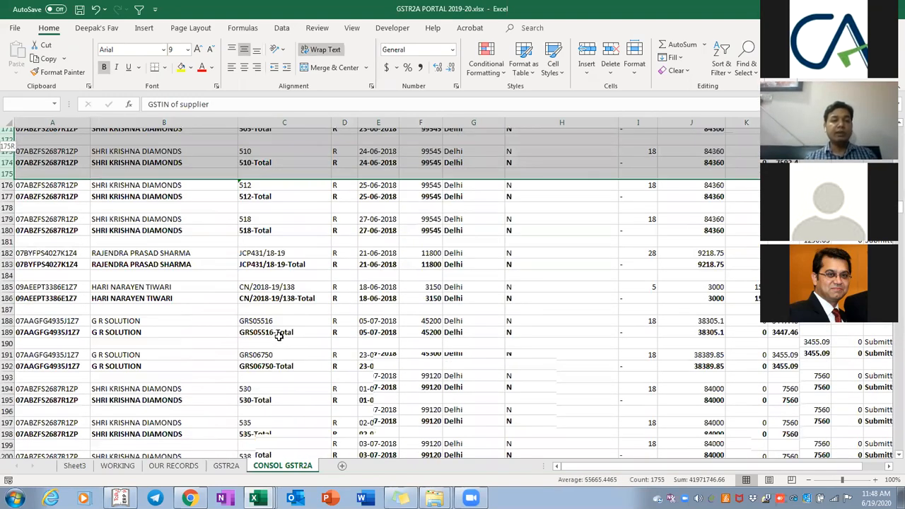
key("shift+Page_Down")
key("shift+Page_Down")
key("shift+Page_Down")
key("shift+Page_Down")
key("shift+Page_Down")
key("shift+Page_Down")
key("shift+Page_Down")
key("shift+Page_Down")
key("shift+Page_Down")
key("shift+Page_Down")
key("shift+Page_Down")
key("shift+Page_Down")
key("shift+Page_Down")
key("shift+Page_Down")
key("shift+Page_Down")
key("shift+Page_Down")
key("shift+Page_Down")
key("shift+Page_Down")
key("shift+Page_Down")
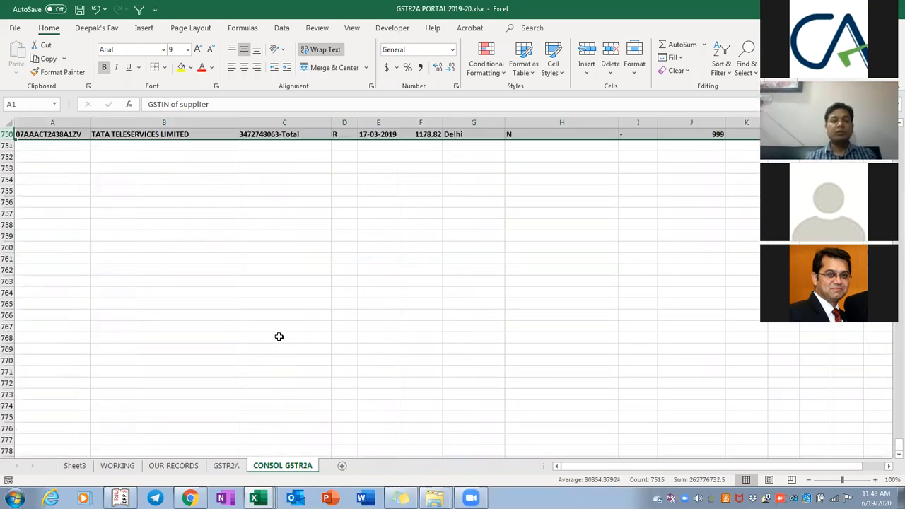
Turn filtering back on and bring up the Does Not Contain text filter for Invoice number
key("ctrl+shift+l")
key("ctrl+Home")
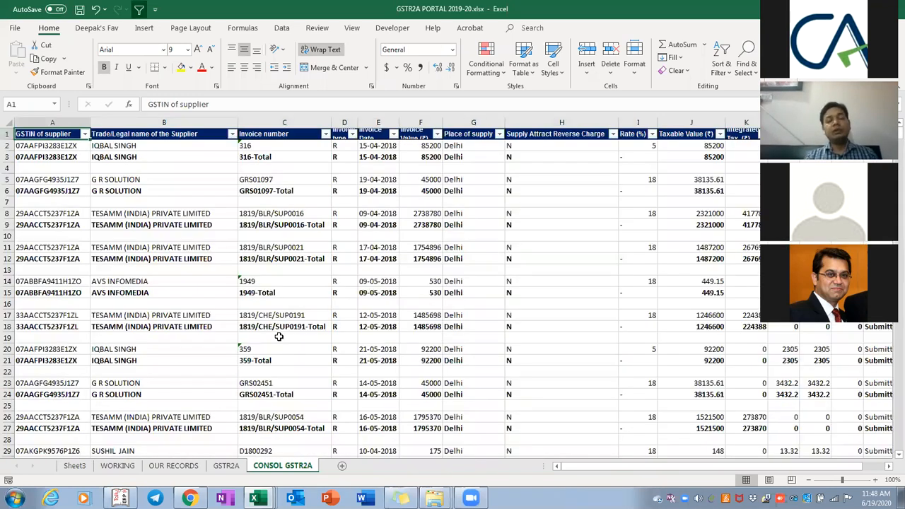
key("Right")
key("Right")
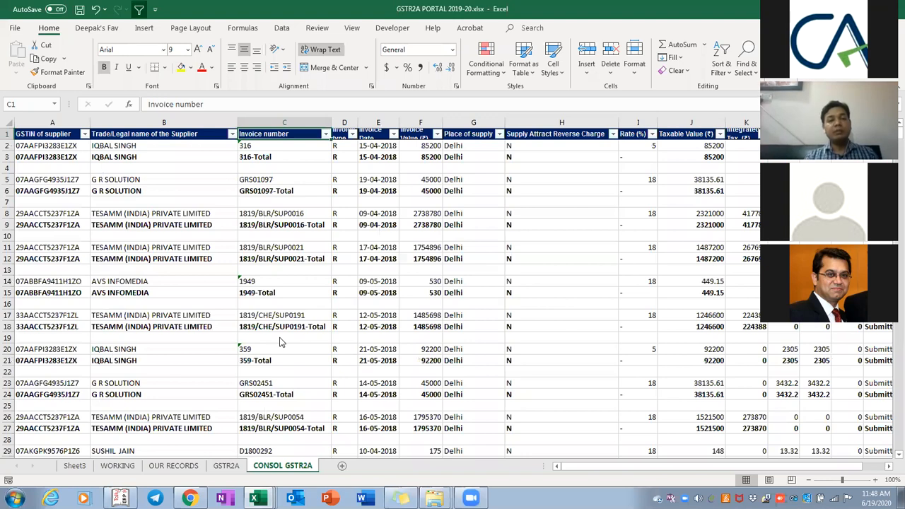
key("alt+Down")
key("Down")
key("Down")
key("Down")
key("Down")
key("Down")
key("Down")
key("Right")
key("Down")
key("Down")
key("Down")
key("Down")
key("Down")
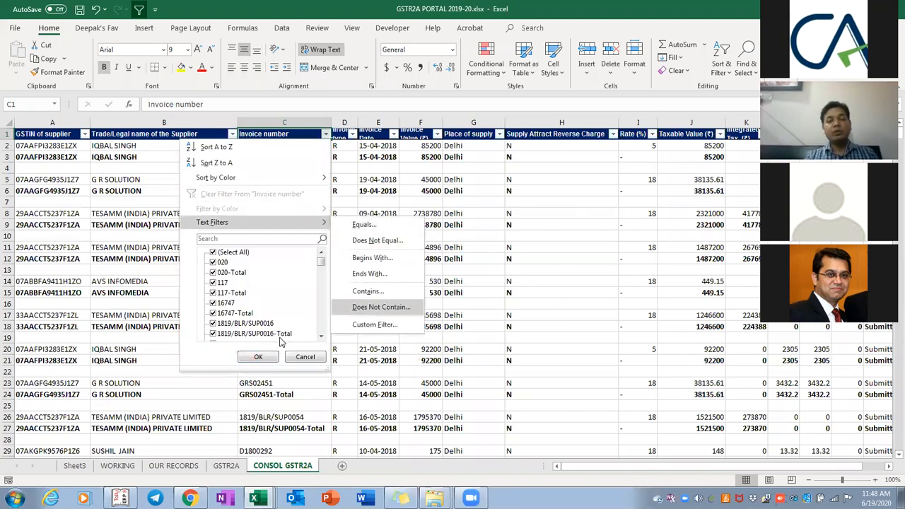
Filter Invoice number to exclude entries containing 'Total', then check the supplier name filter list
key("Return")
type("Total")
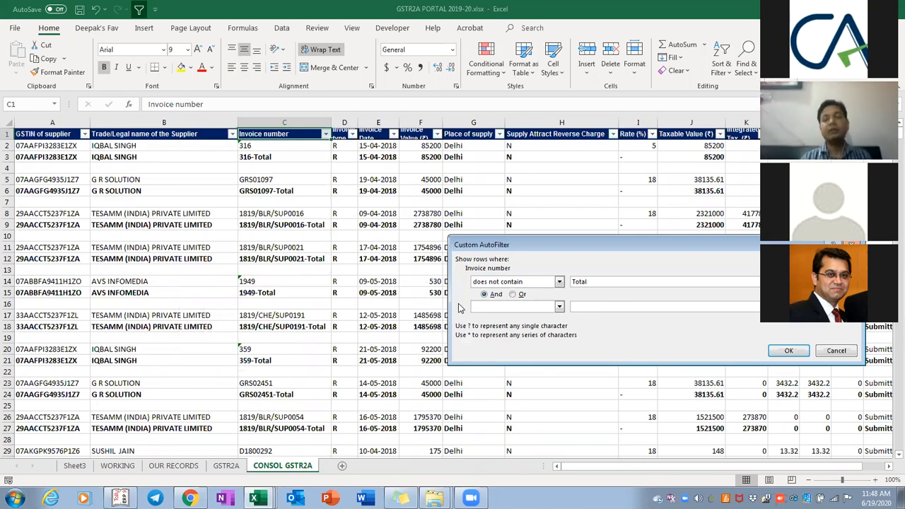
left_click(788, 351)
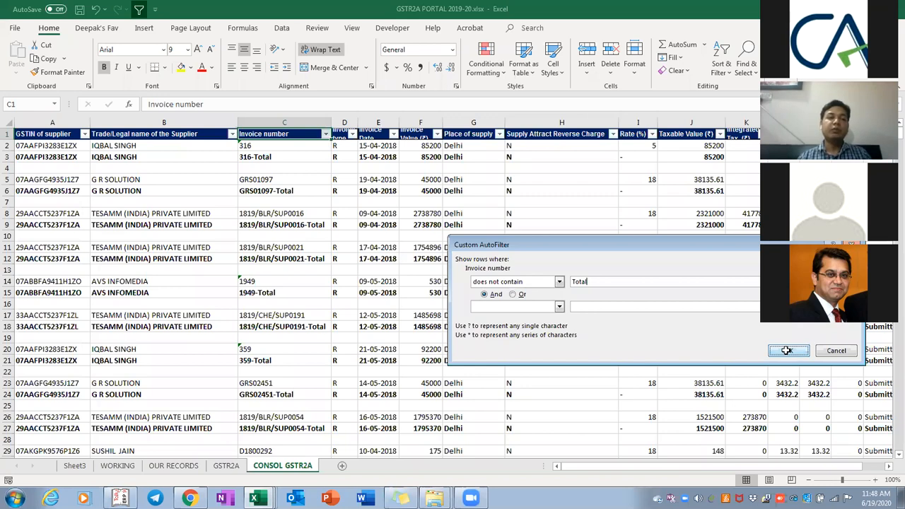
left_click(241, 158)
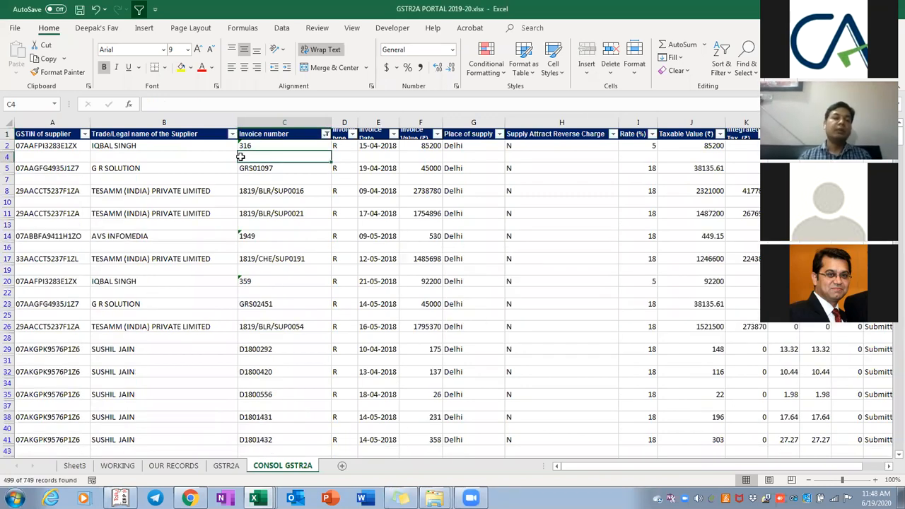
key("Left")
key("Up")
key("Up")
key("alt+Down")
key("Down")
key("Down")
key("Down")
key("Down")
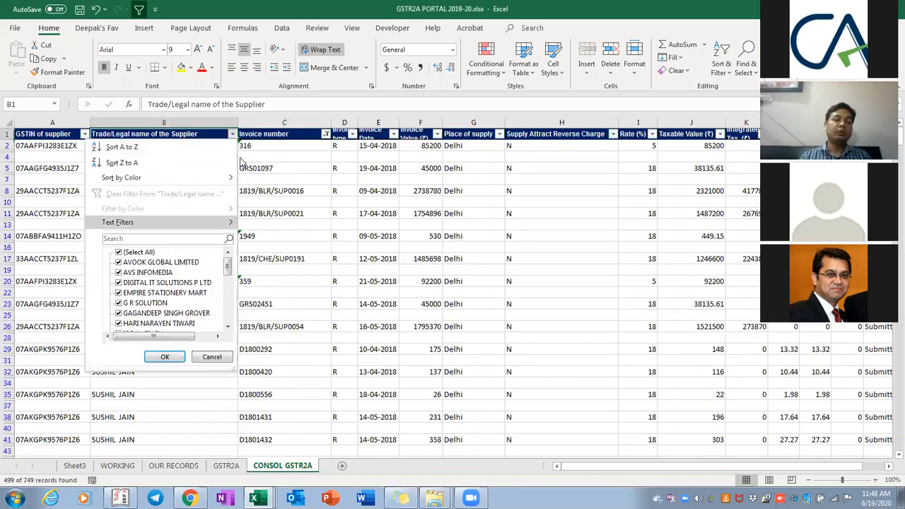
key("Escape")
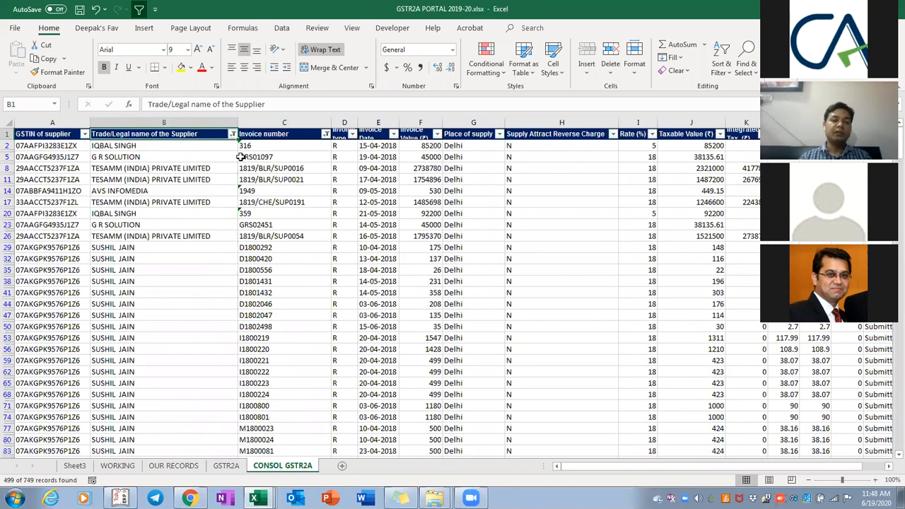
Review the invoice number and supplier name columns, then clear the Invoice number filter
key("Down")
key("Right")
key("ctrl+shift+Down")
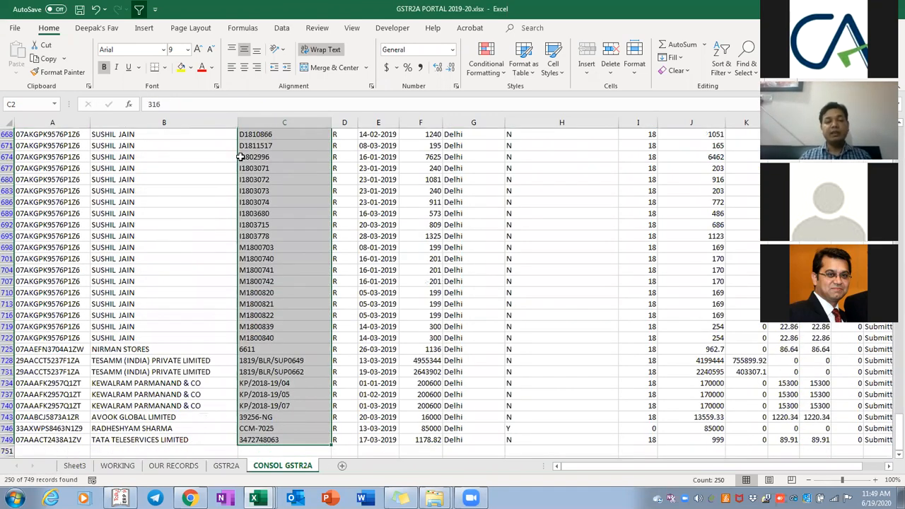
key("ctrl+BackSpace")
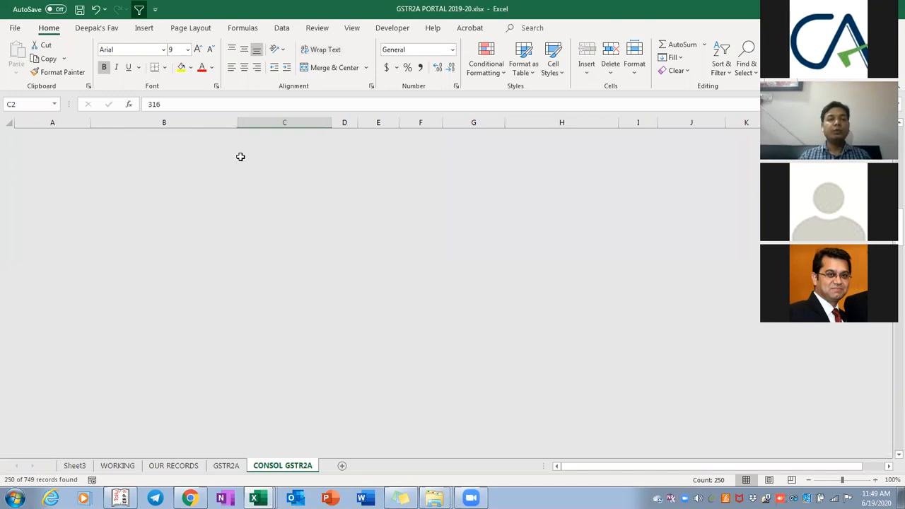
key("Down")
key("Left")
key("ctrl+shift+Down")
key("ctrl+Up")
key("Right")
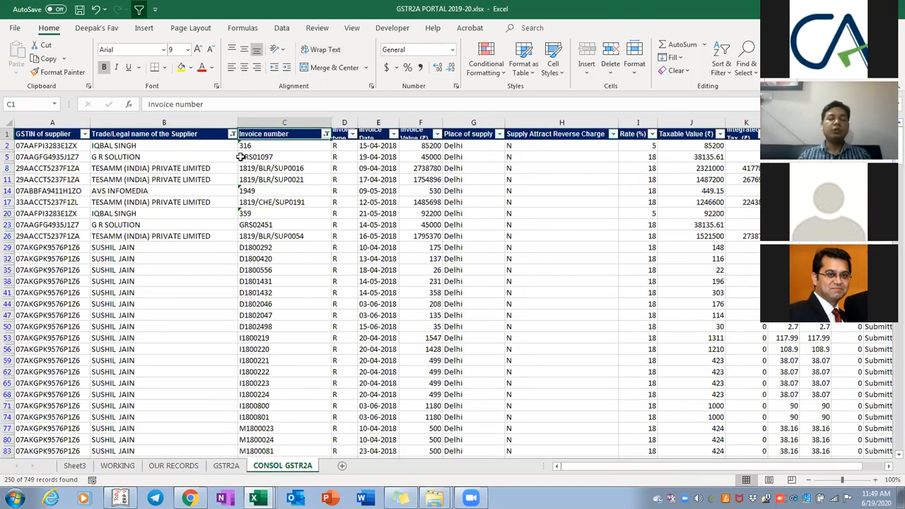
key("Left")
key("alt+Down")
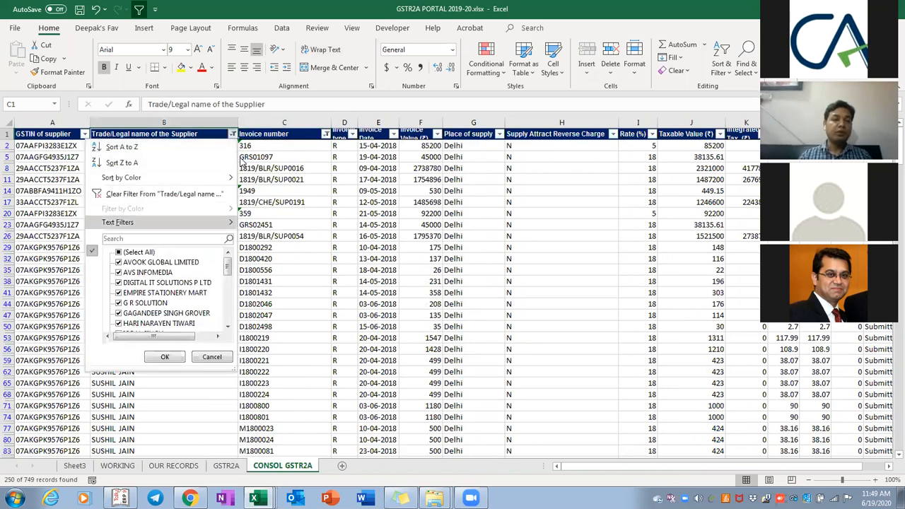
key("Escape")
key("Right")
key("alt+Down")
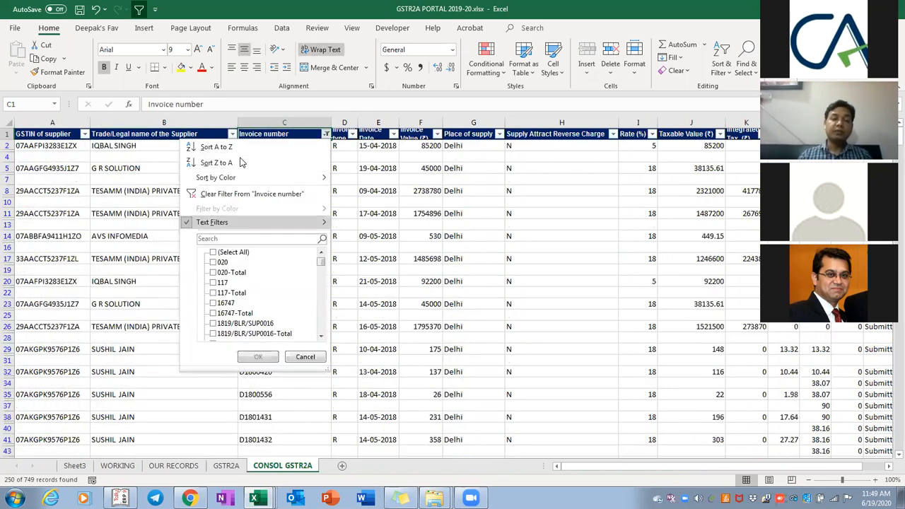
key("Escape")
Filter Rate (%) to exclude '-', hiding the -Total rows and leaving 250 invoices
key("Right")
key("Right")
key("Right")
key("Right")
key("Right")
key("Right")
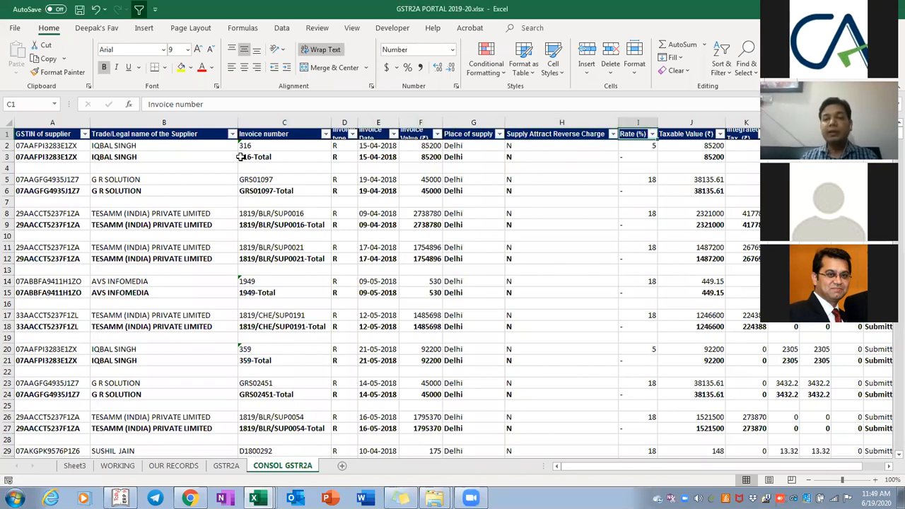
key("alt+Down")
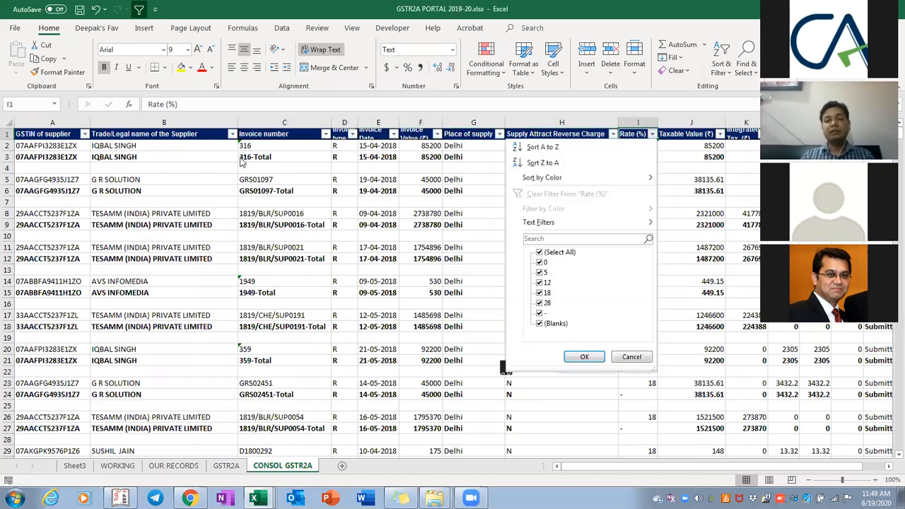
key("Down")
key("Down")
key("Down")
key("Down")
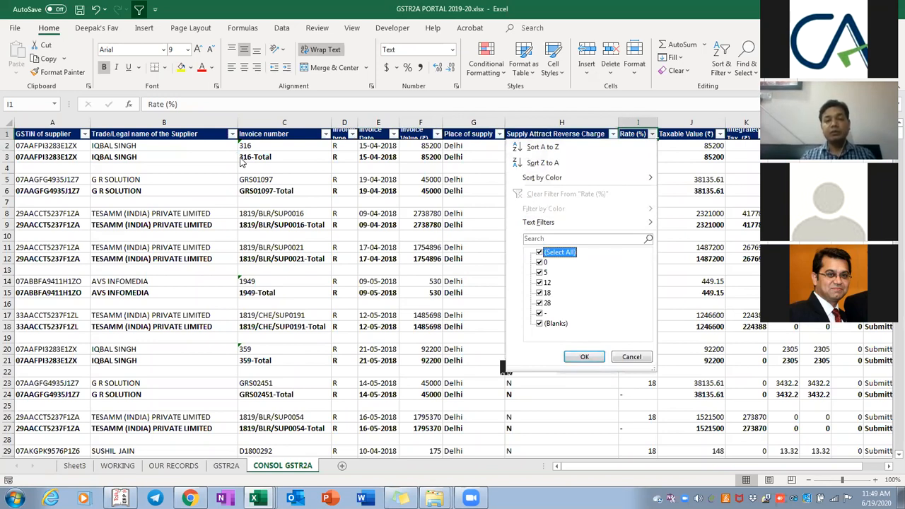
key("Down")
key("Down")
key("Down")
key("Down")
key("Down")
key("Down")
key("space")
key("Down")
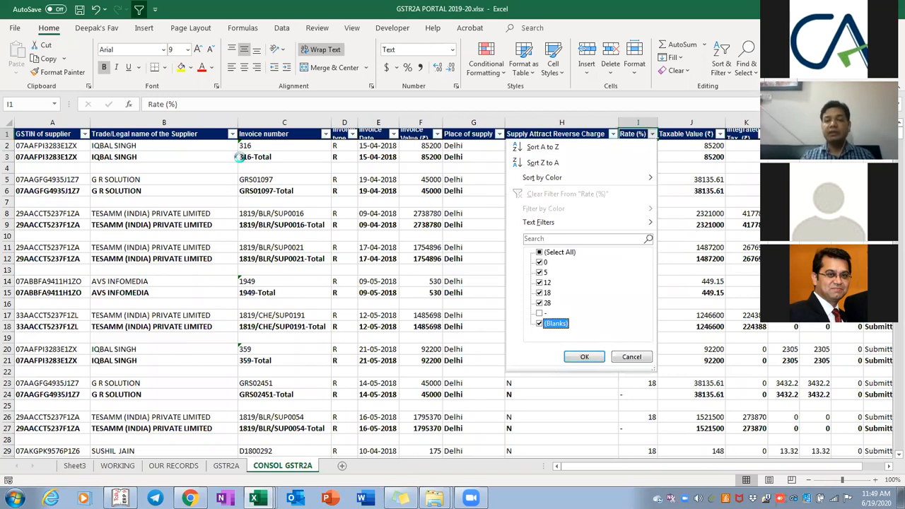
key("Return")
key("Down")
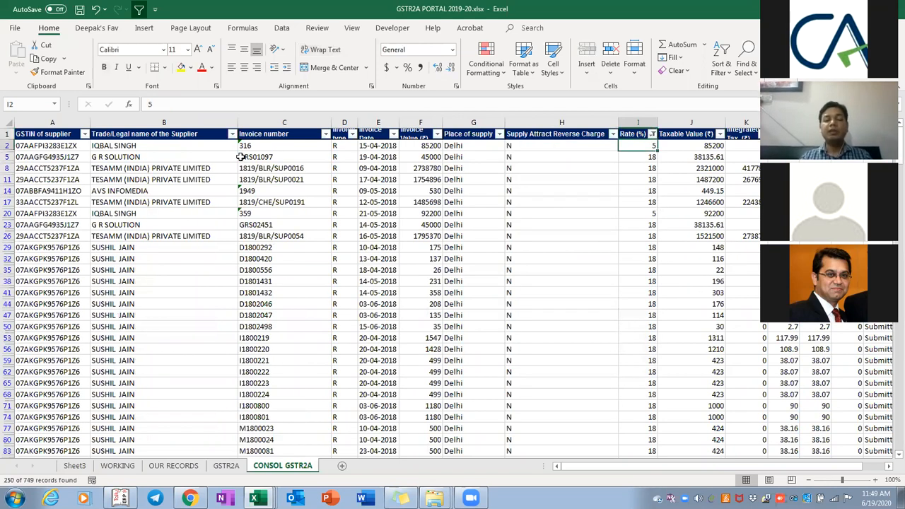
Select the visible filtered CONSOL GSTR2A data, restricting the selection to visible cells only
key("ctrl+shift+Down")
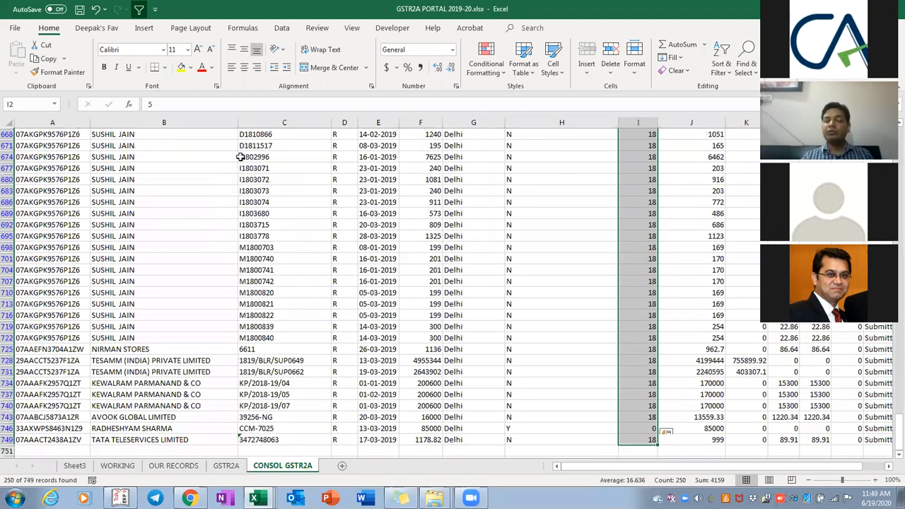
key("ctrl+Home")
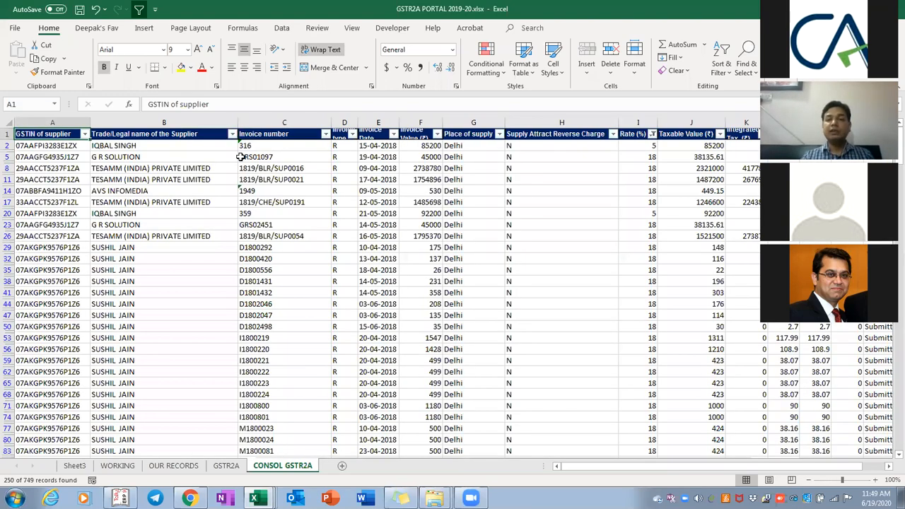
key("ctrl+shift+Right")
key("ctrl+shift+Down")
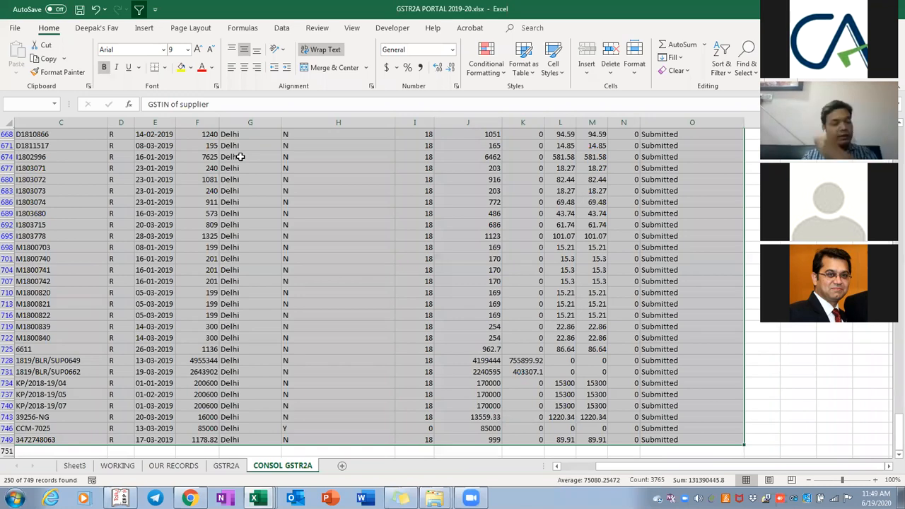
key("ctrl+Home")
key("Down")
key("ctrl+shift+Down")
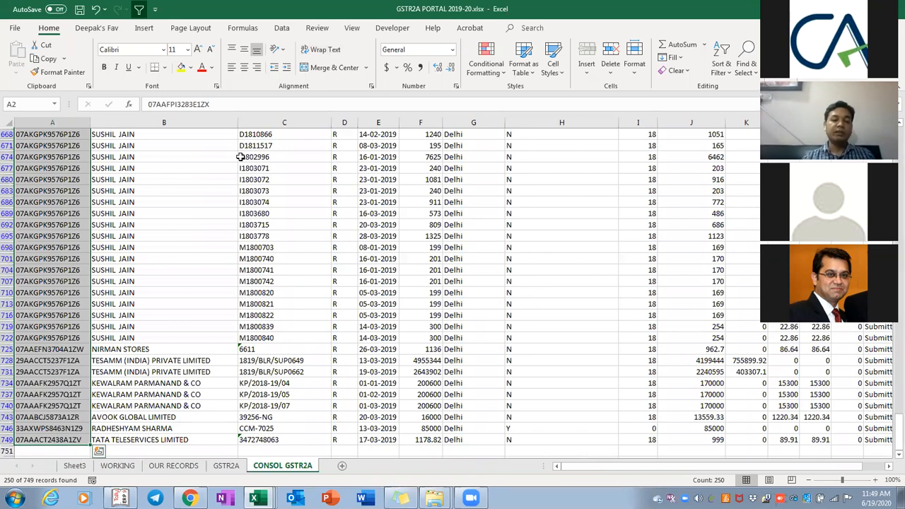
key("alt+semicolon")
Copy the GSTR2A table and paste it at the first CONSOL GSTR2A data row
key("ctrl+Page_Up")
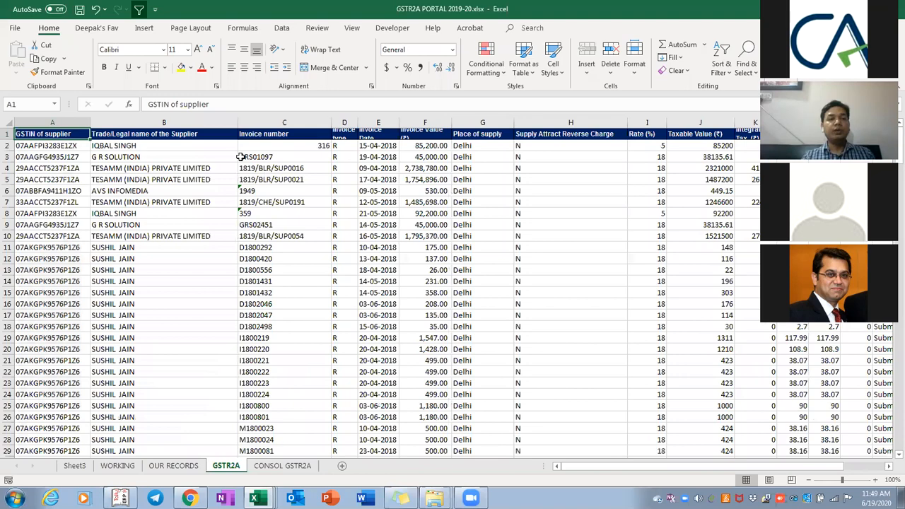
key("ctrl+shift+Right")
key("ctrl+shift+Down")
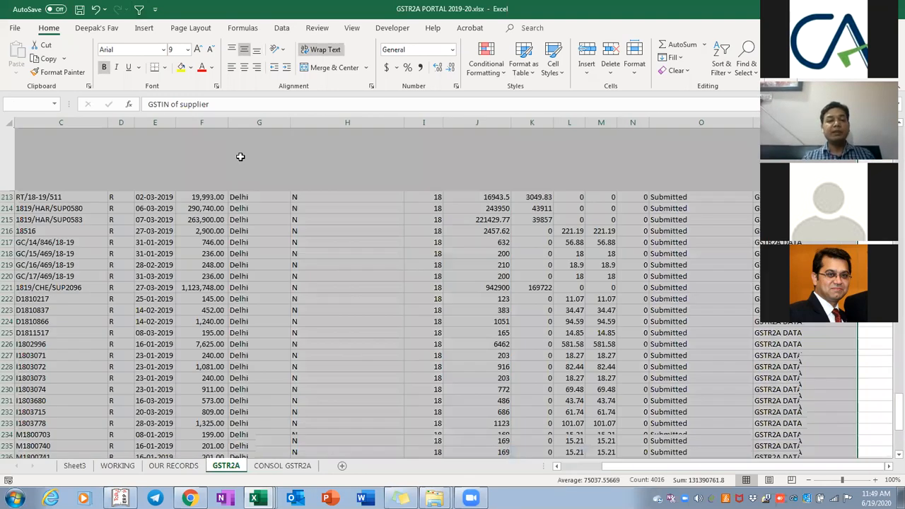
key("ctrl+c")
key("ctrl+Page_Down")
key("Return")
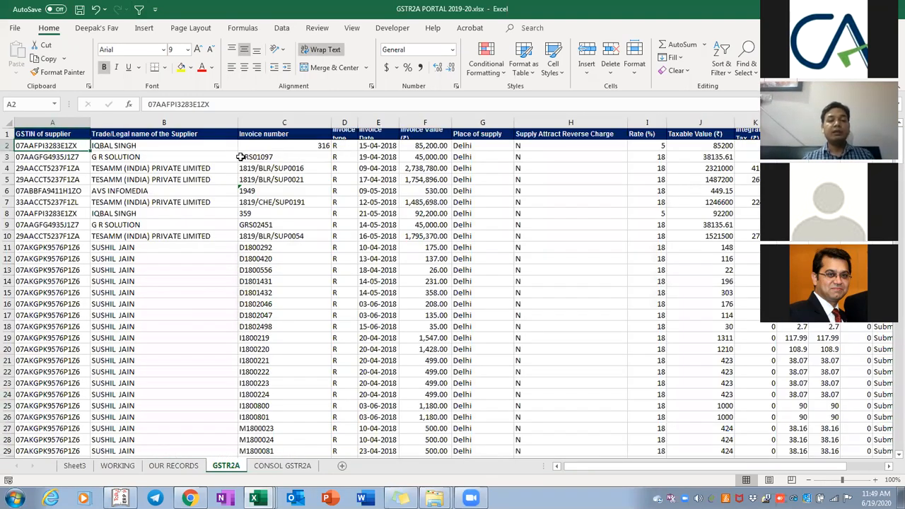
key("ctrl+v")
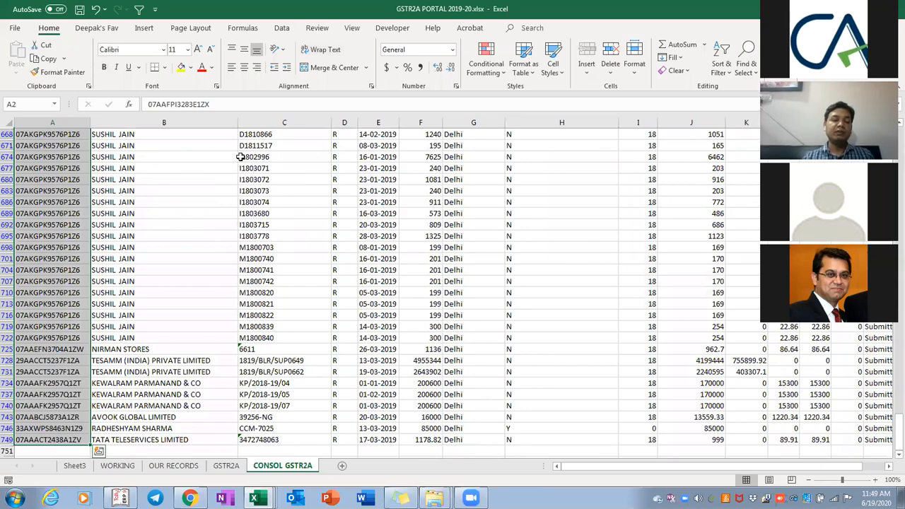
Return to the GSTR2A sheet and select its whole table
key("ctrl+Page_Up")
key("ctrl+Page_Down")
key("ctrl+Page_Up")
key("ctrl+shift+Right")
key("ctrl+shift+Down")
key("alt+Tab")
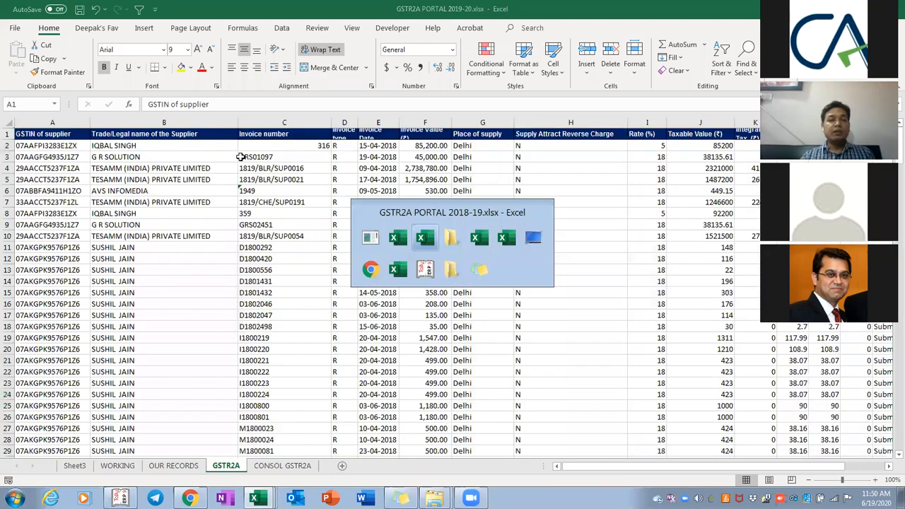
Check Sheet1 (2) headers in the 2018-19 workbook, ending on the As per 2A column
key("ctrl+Right")
key("Left")
key("Left")
key("ctrl+Left")
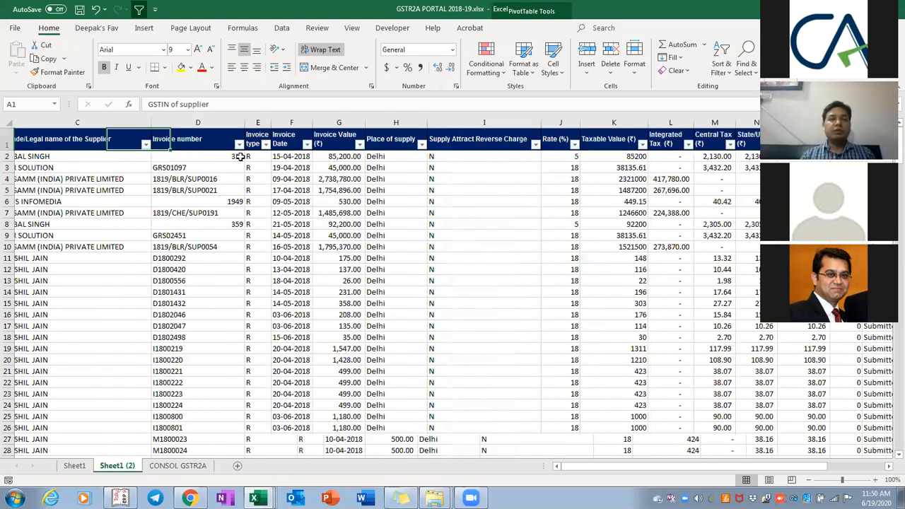
key("alt+Tab")
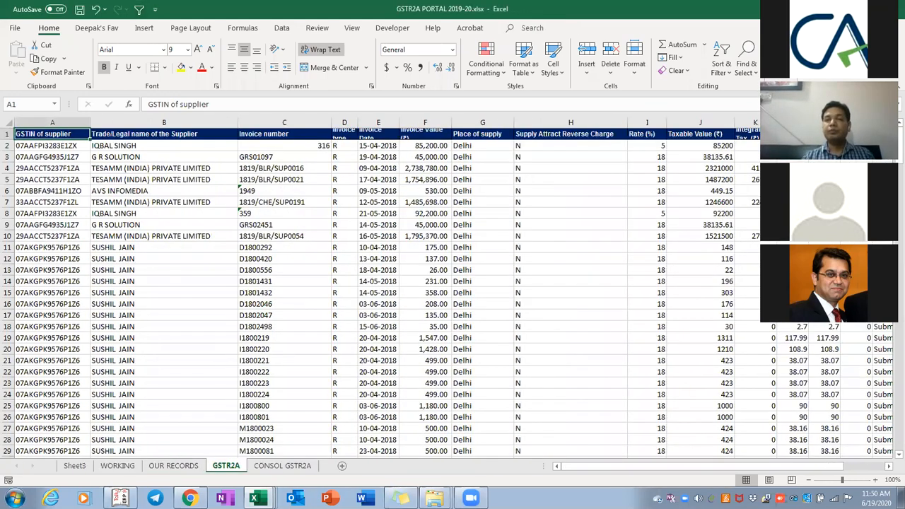
key("alt+Tab")
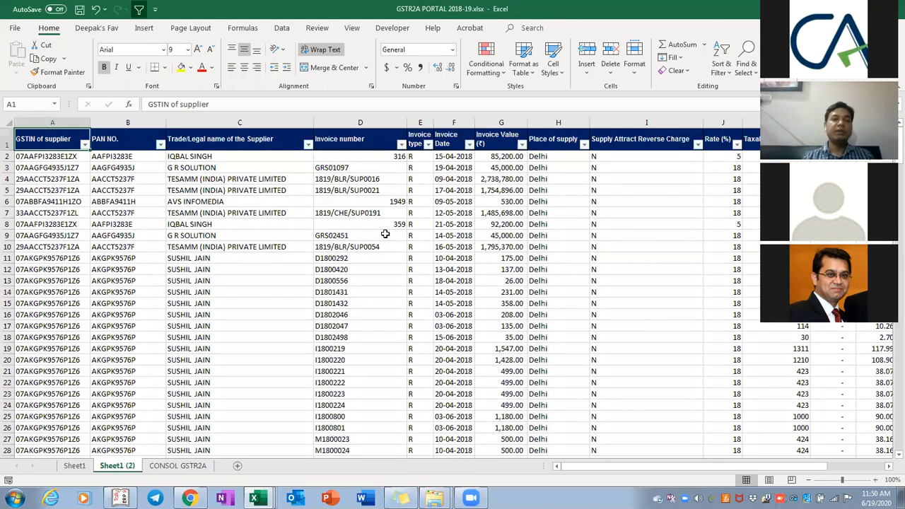
key("ctrl+Right")
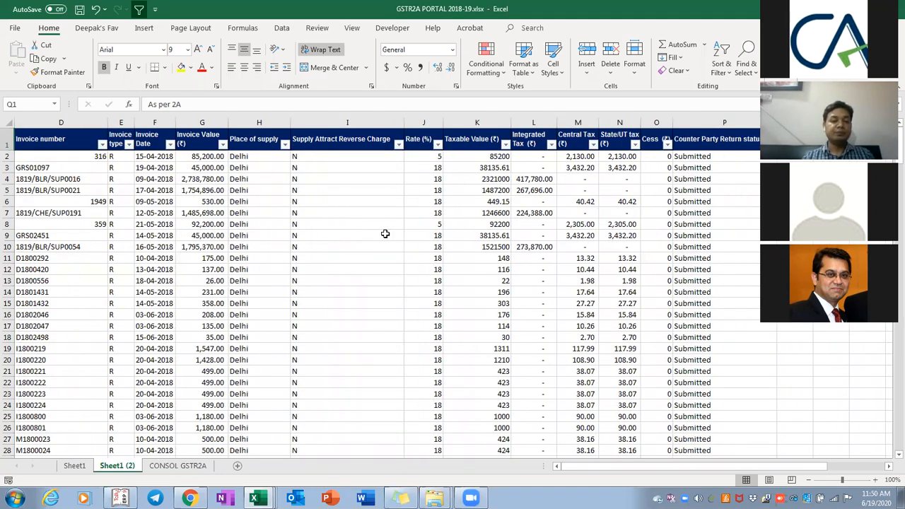
Open the workbook in the 1. Vlook up folder and dismiss the same-name workbook error
key("alt+Tab")
key("BackSpace")
key("Up")
key("Return")
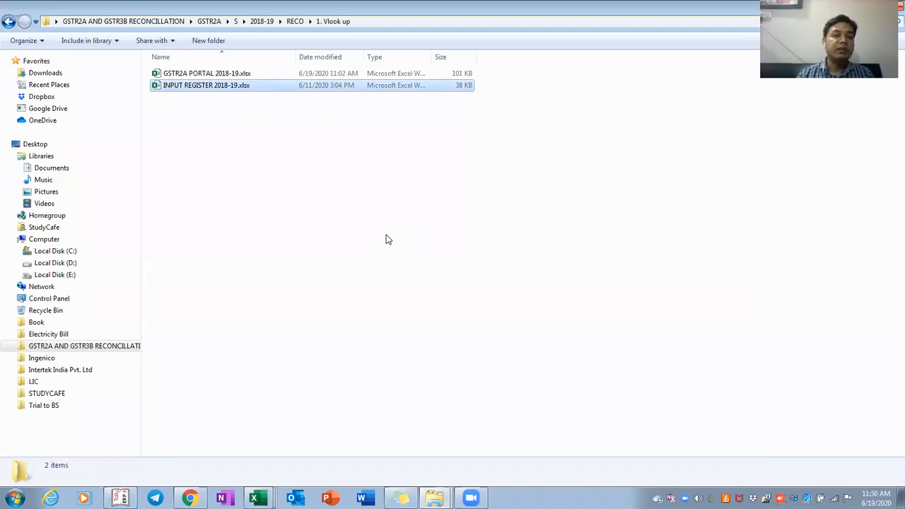
key("Return")
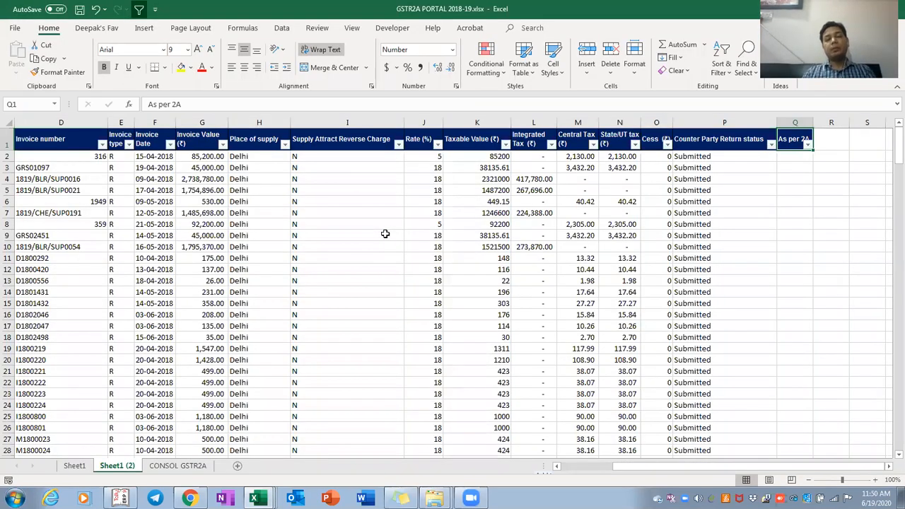
key("Return")
Glance at the voucher register, then view the PAN pivot on Sheet1 before moving to Sheet1 (2)
key("alt+Tab")
key("alt+Tab")
key("alt+Tab")
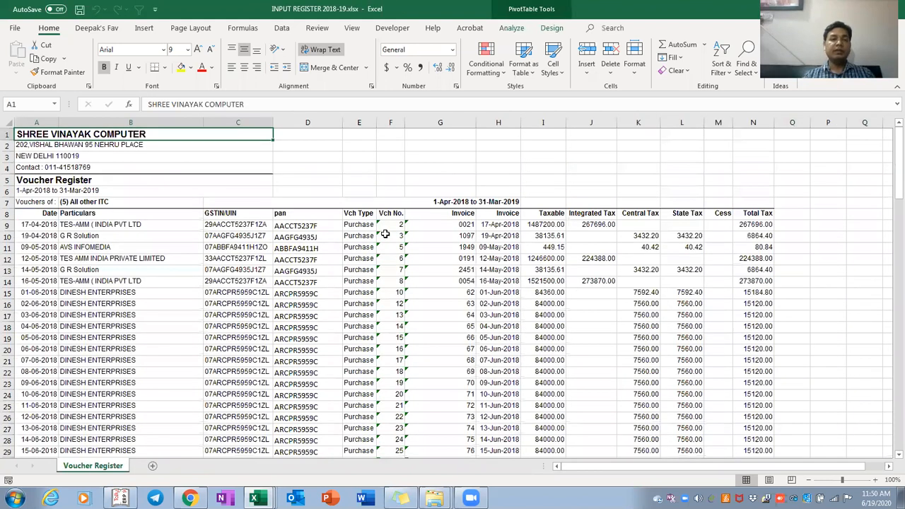
key("Down")
key("Down")
key("Down")
key("Down")
key("Down")
key("Down")
key("Down")
key("Down")
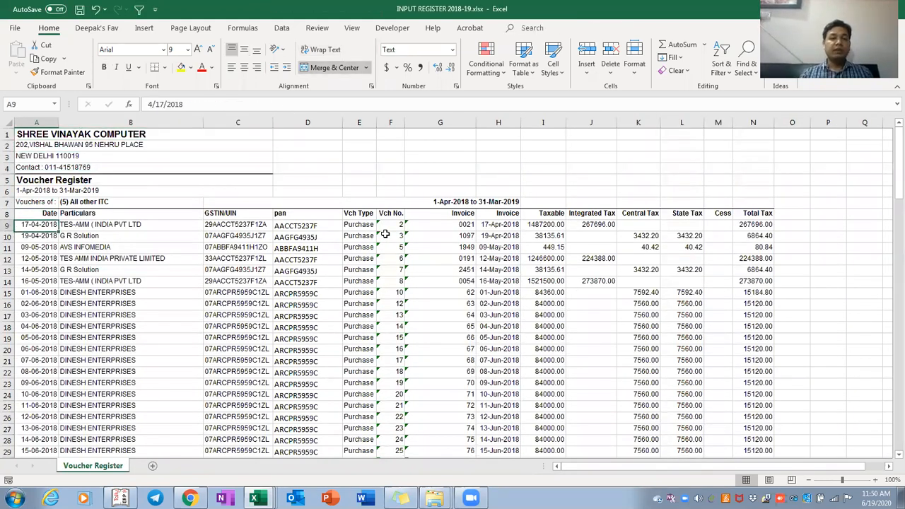
key("Right")
key("Right")
key("Right")
key("Right")
key("alt+Tab")
key("ctrl+Page_Up")
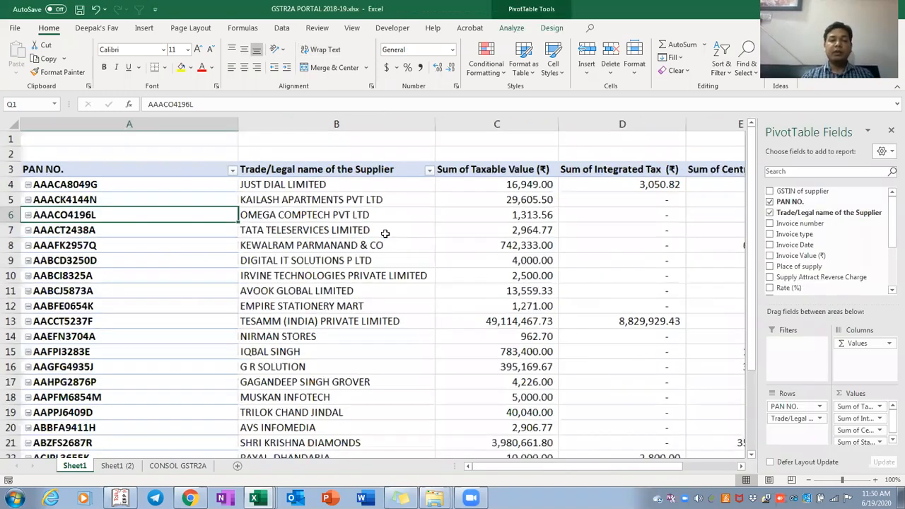
scroll(385, 234, "down", 3, "ctrl")
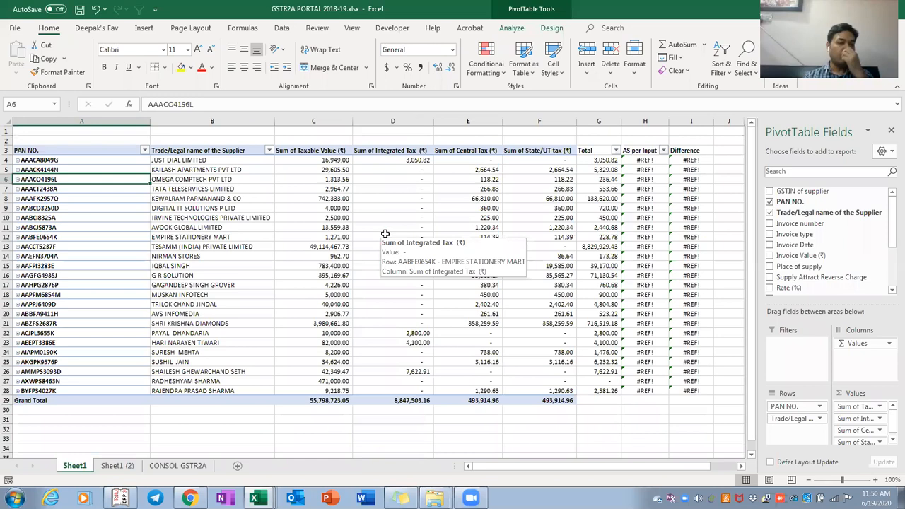
key("ctrl+Page_Down")
Inspect the =MID(A2,3,10) PAN formula in B2 and the GSTIN data reaching row 251
scroll(384, 233, "up", 3, "ctrl")
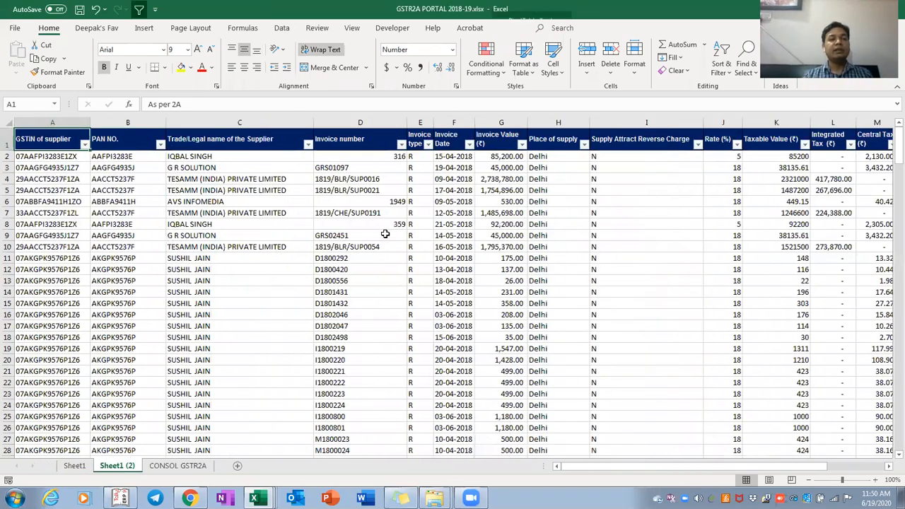
key("Right")
key("Down")
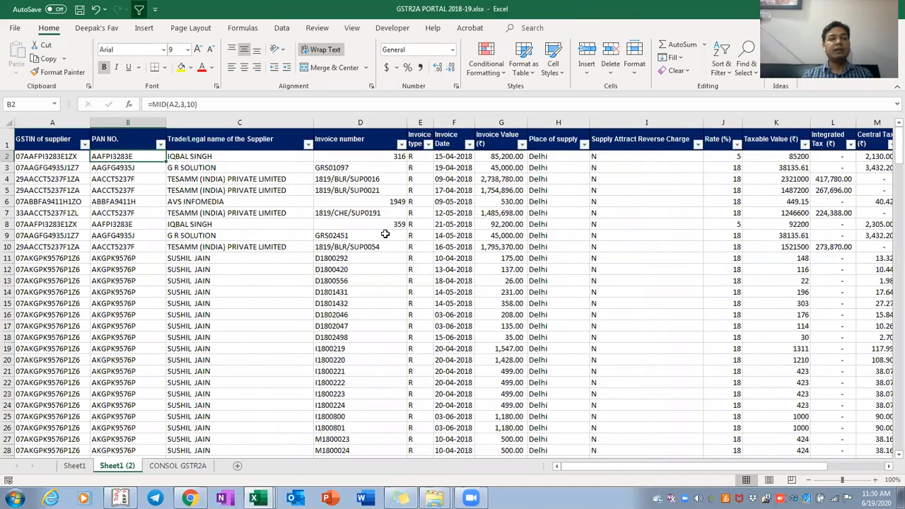
key("ctrl+shift+Down")
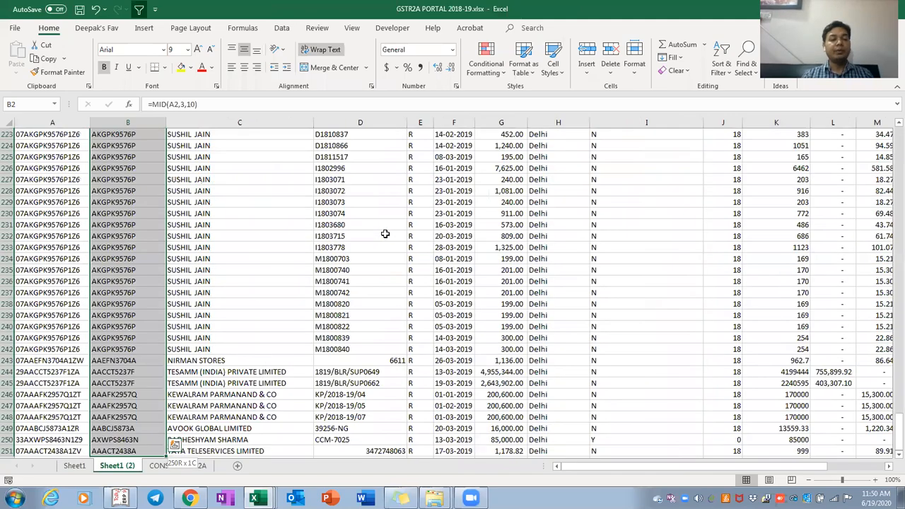
key("ctrl+shift+Up")
key("ctrl+c")
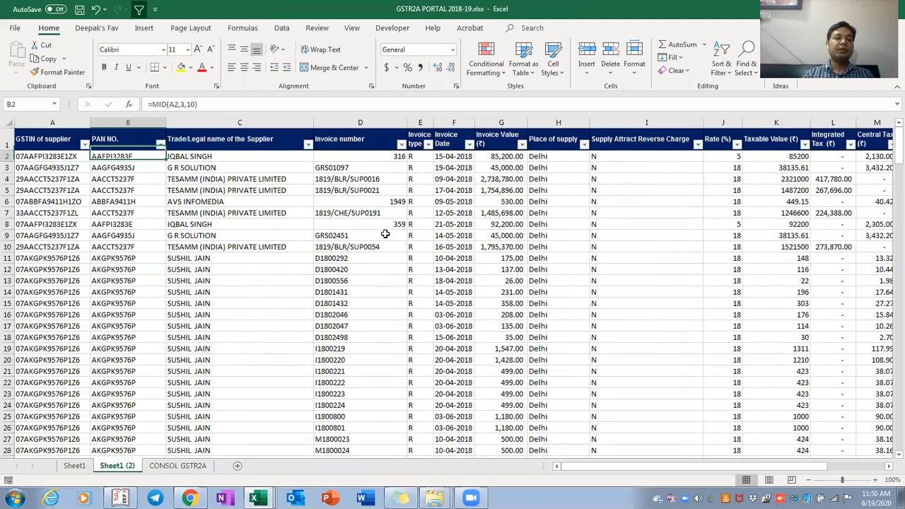
key("ctrl+shift+Down")
key("ctrl+Up")
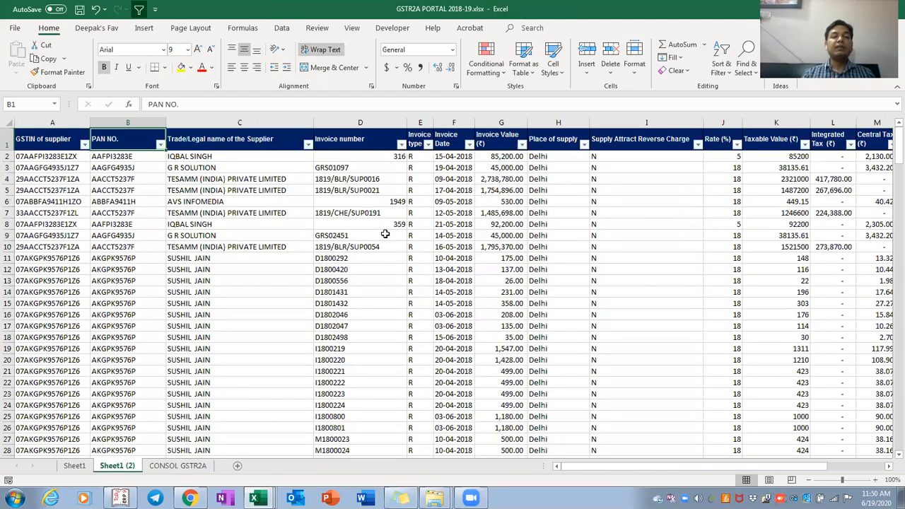
key("Left")
key("Down")
key("ctrl+shift+Down")
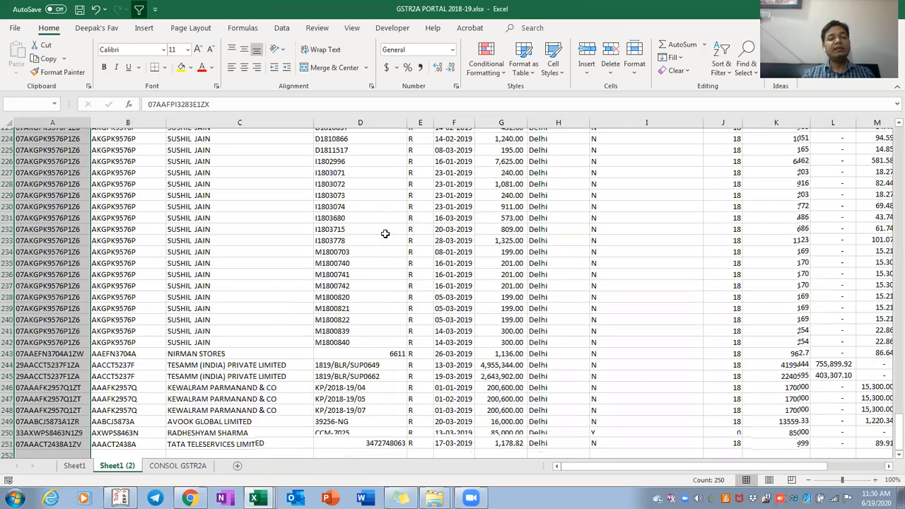
key("ctrl+Up")
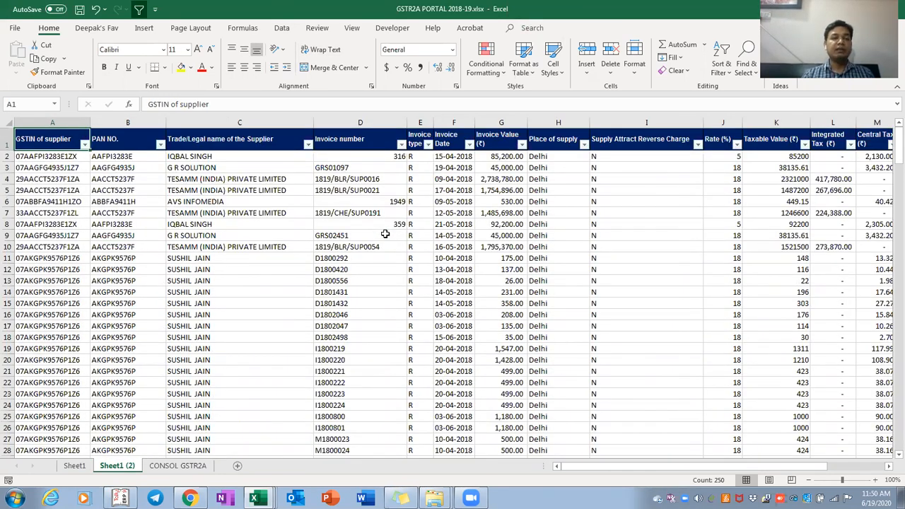
Delete the PAN formula from cell B2
key("Down")
key("Right")
key("Up")
key("ctrl+space")
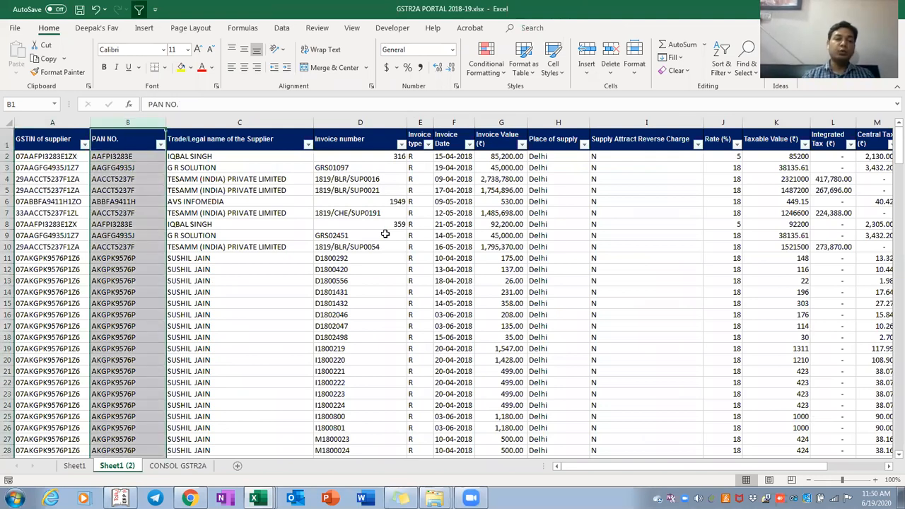
key("Down")
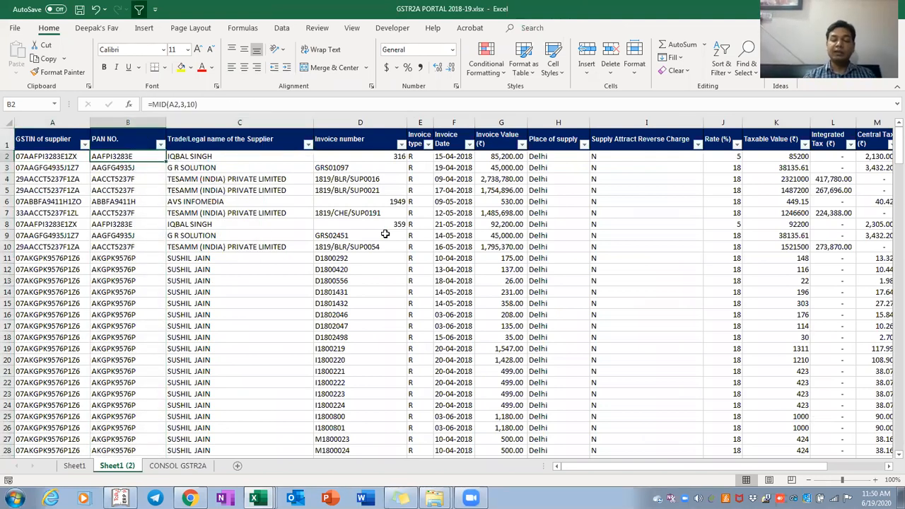
key("Delete")
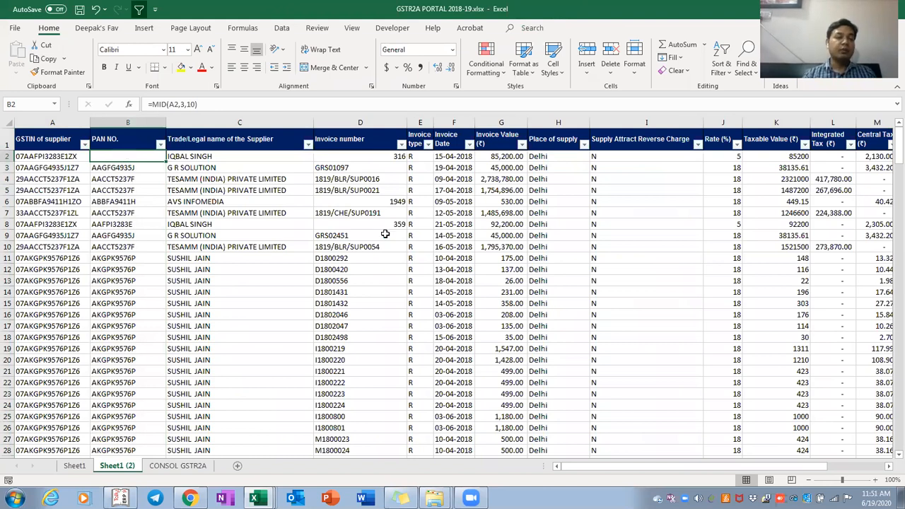
Enter =MID(A2,3,10) in B2 and verify the PAN characters inside A2's GSTIN
type("=")
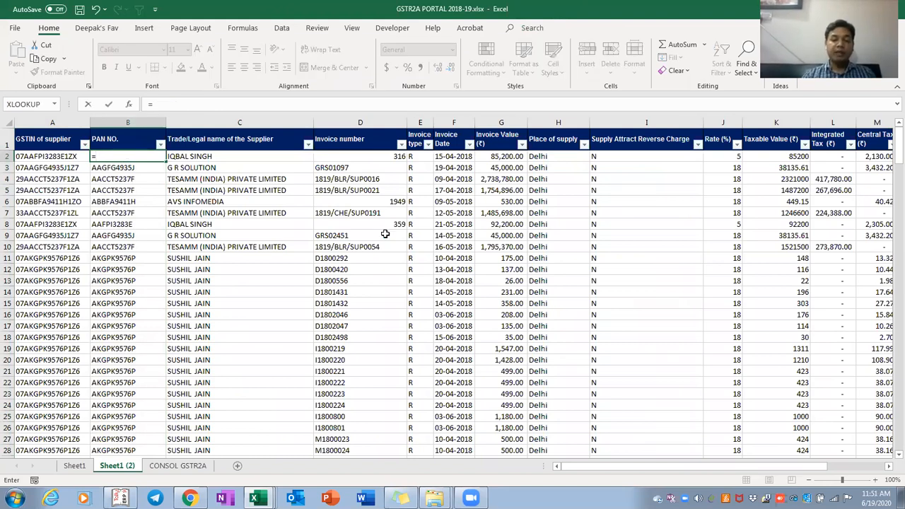
type("mid(")
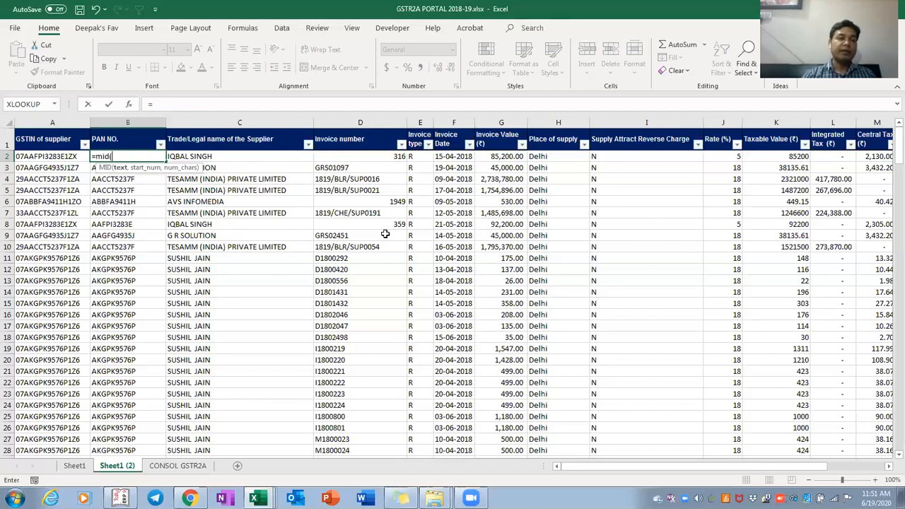
key("Left")
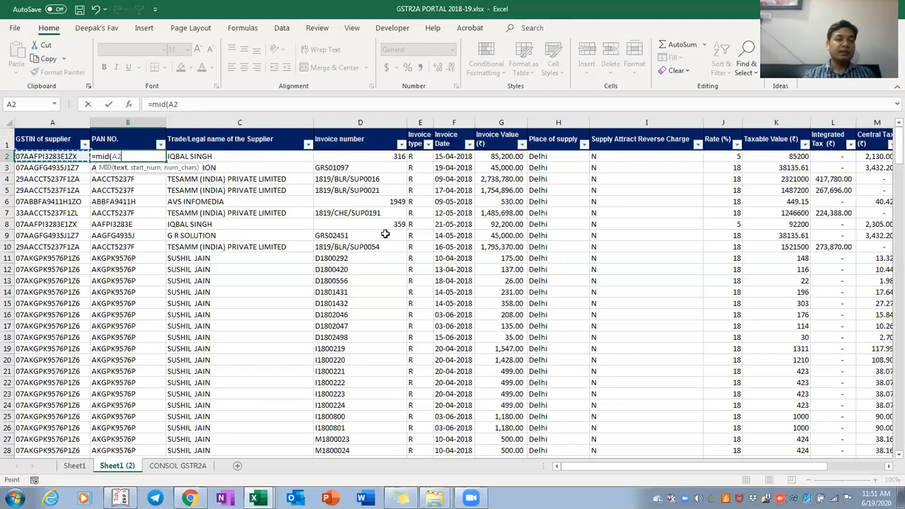
type(",3,")
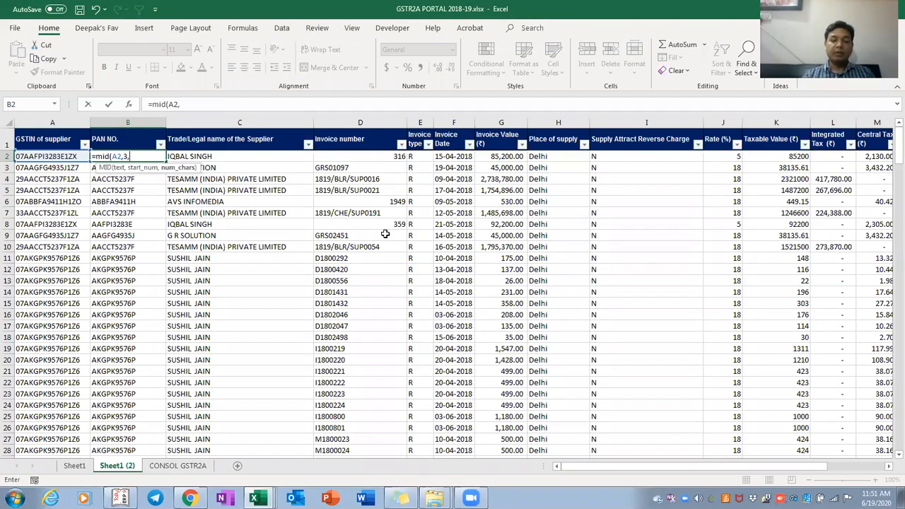
type("10)")
key("Return")
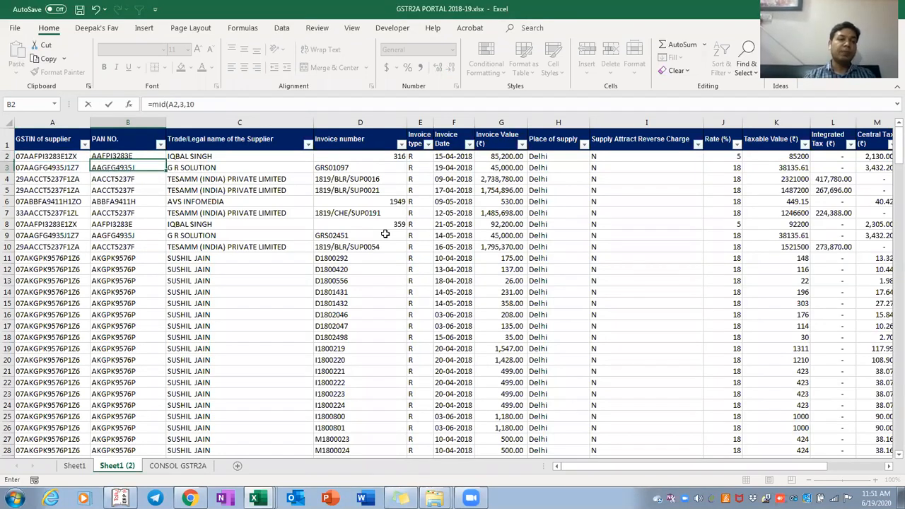
key("Up")
key("Left")
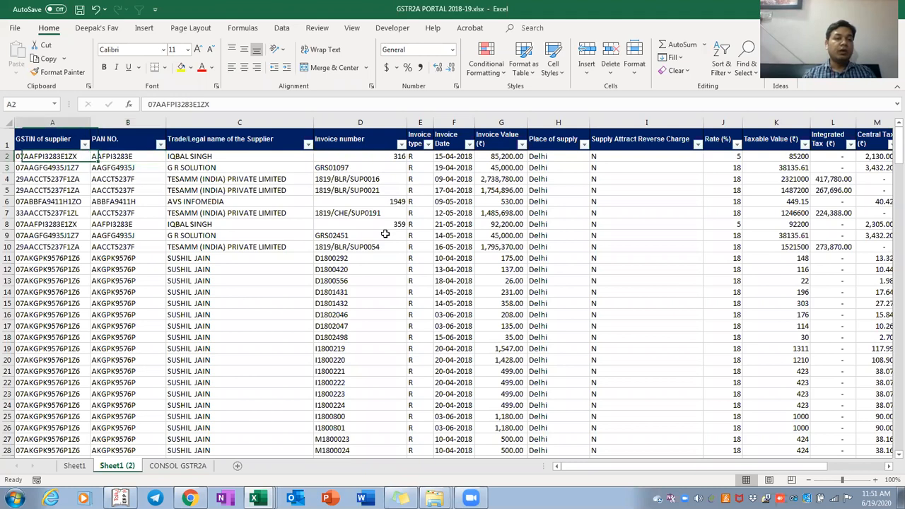
key("F2")
key("Left")
key("Left")
key("Left")
key("Left")
key("Left")
key("Left")
key("Right")
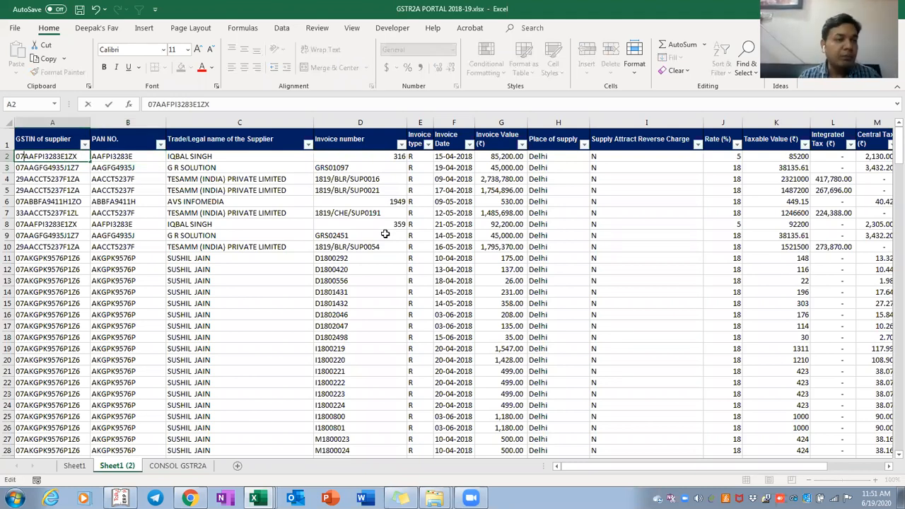
key("shift+Left")
key("shift+Left")
key("Right")
key("shift+Right")
key("shift+Right")
key("shift+Right")
key("shift+Right")
key("shift+Right")
key("shift+Right")
key("shift+Right")
key("shift+Right")
key("shift+Right")
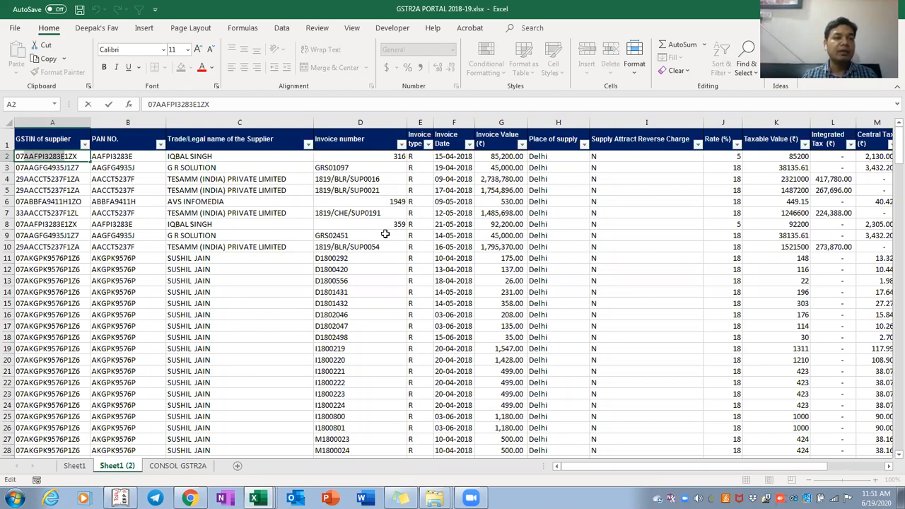
key("Escape")
Copy the B2 formula down through B251 and check the PAN results to the last row
key("Right")
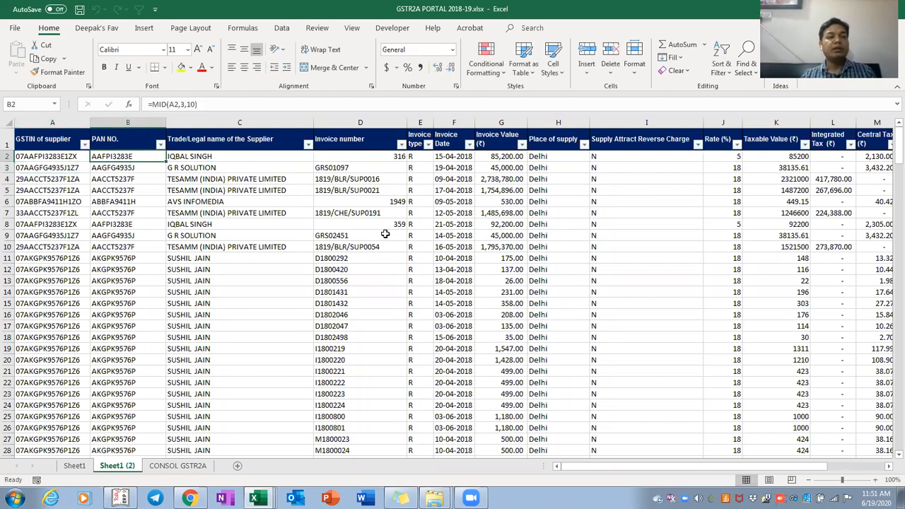
key("ctrl+c")
key("ctrl+shift+Down")
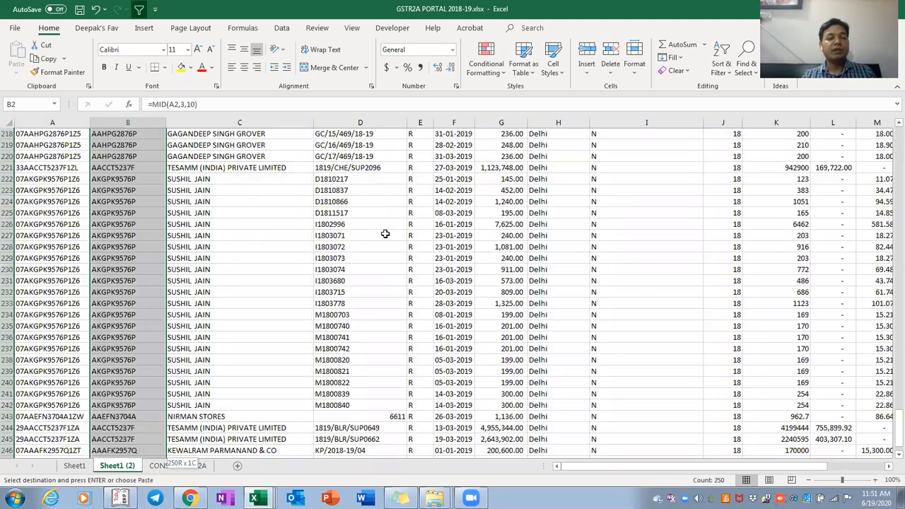
key("Return")
key("Down")
key("Down")
key("Down")
key("Down")
key("Down")
key("Down")
key("Down")
key("Down")
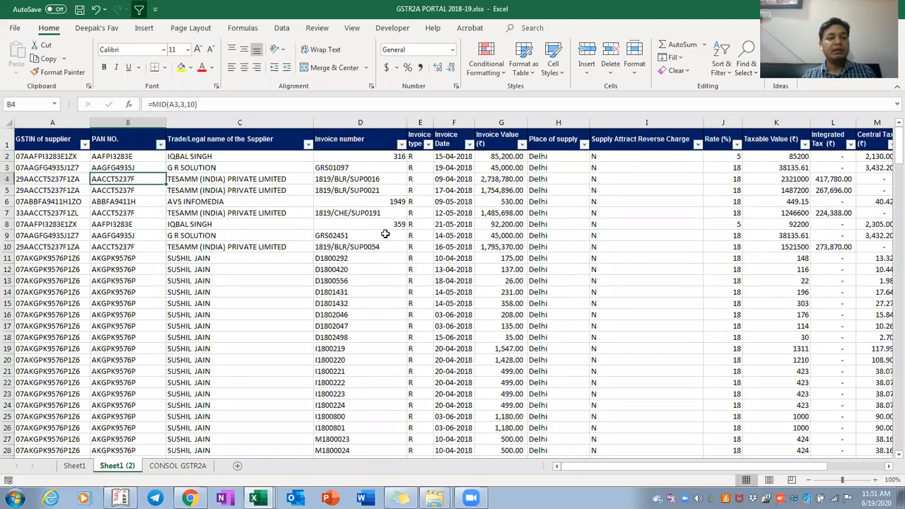
key("Down")
key("Down")
key("Down")
key("Down")
key("Down")
key("Down")
key("Down")
key("Down")
key("Down")
key("Down")
key("Down")
key("Down")
key("Down")
key("Down")
key("Down")
key("Down")
key("Down")
key("Down")
key("Down")
key("Down")
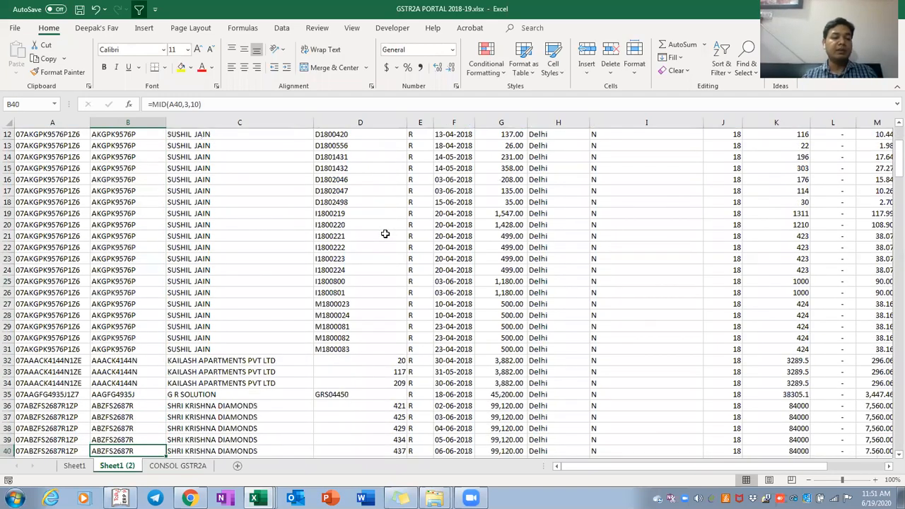
key("ctrl+Down")
key("Down")
key("Up")
key("ctrl+Down")
Clear the existing PAN formulas from B2:B251
key("ctrl+Up")
key("ctrl+Up")
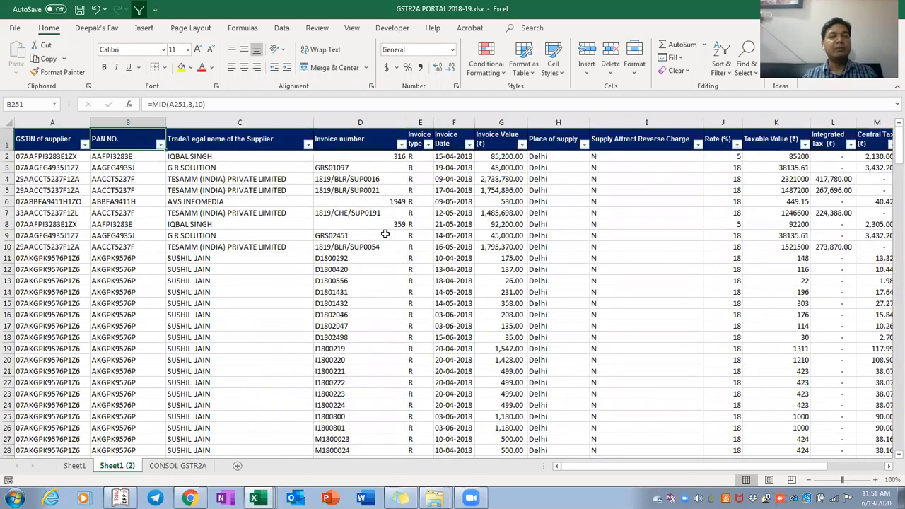
key("Down")
key("ctrl+shift+Down")
key("ctrl+shift+Down")
key("ctrl+shift+Up")
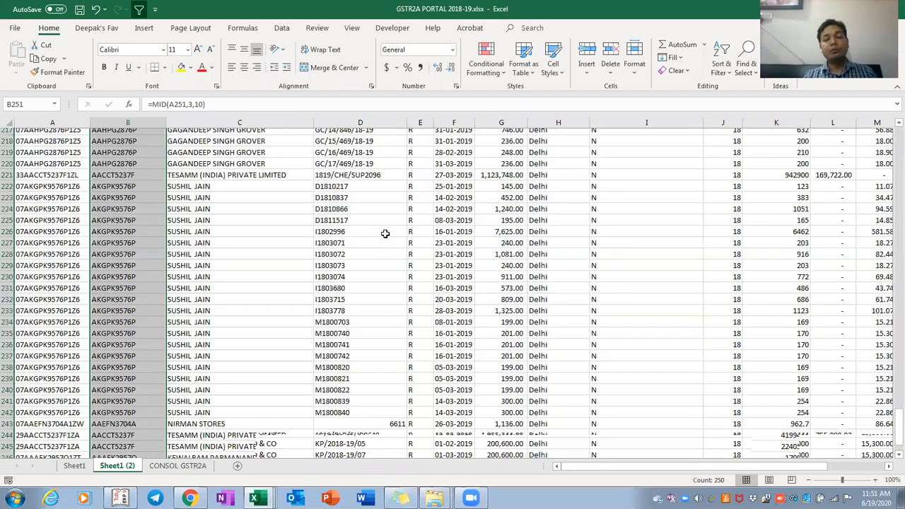
key("Delete")
Copy the PAN portion of the GSTIN in A2 and paste it into B2
key("ctrl+Up")
key("Down")
key("Left")
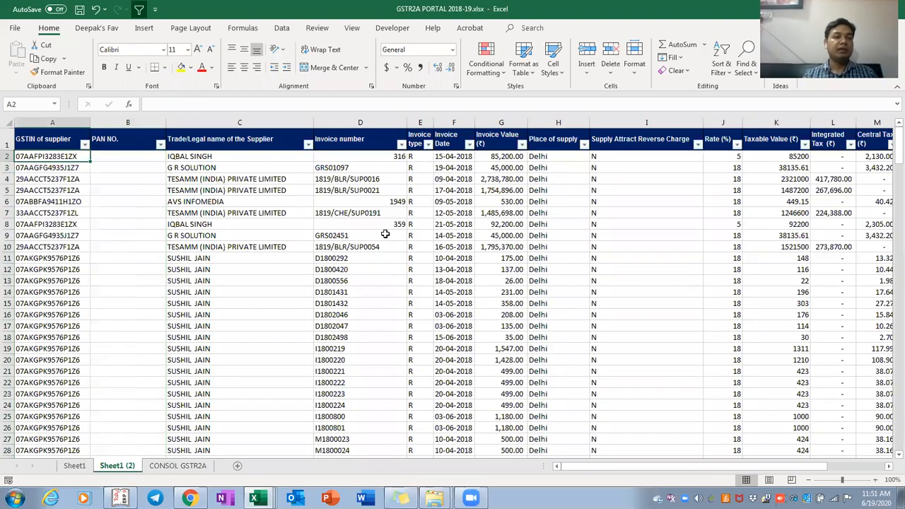
key("F2")
key("Left")
key("Left")
key("Left")
key("Left")
key("Left")
key("Left")
key("Left")
key("Left")
key("Left")
key("Left")
key("Left")
key("Left")
key("Left")
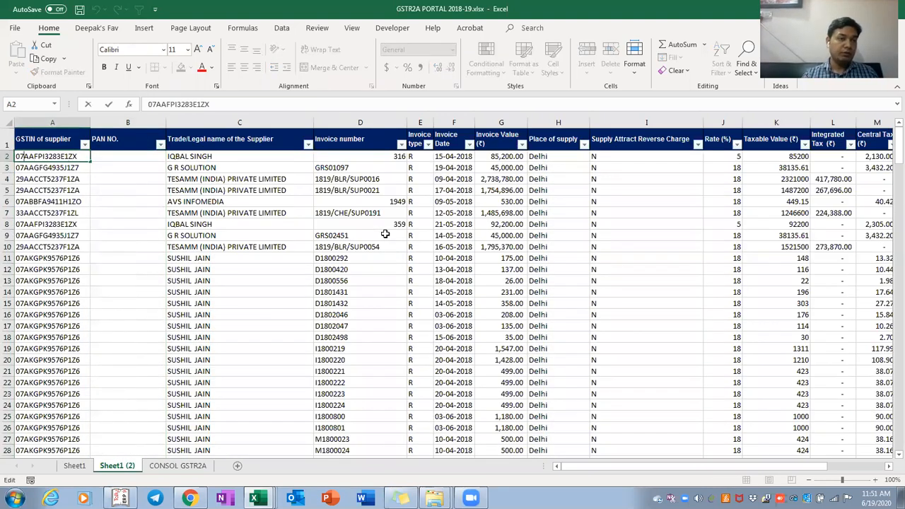
key("shift+Right")
key("shift+Right")
key("shift+Right")
key("shift+Right")
key("shift+Right")
key("shift+Right")
key("shift+Right")
key("shift+Right")
key("shift+Right")
key("shift+Right")
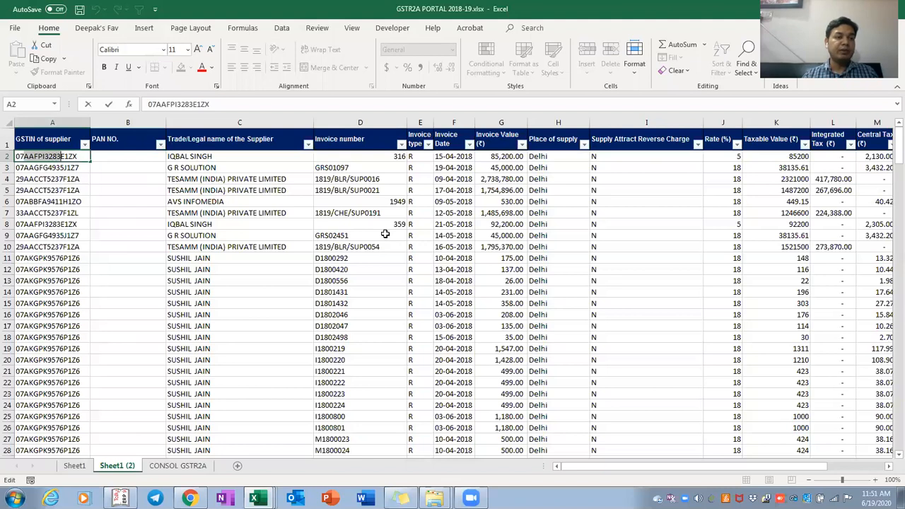
key("ctrl+c")
key("Tab")
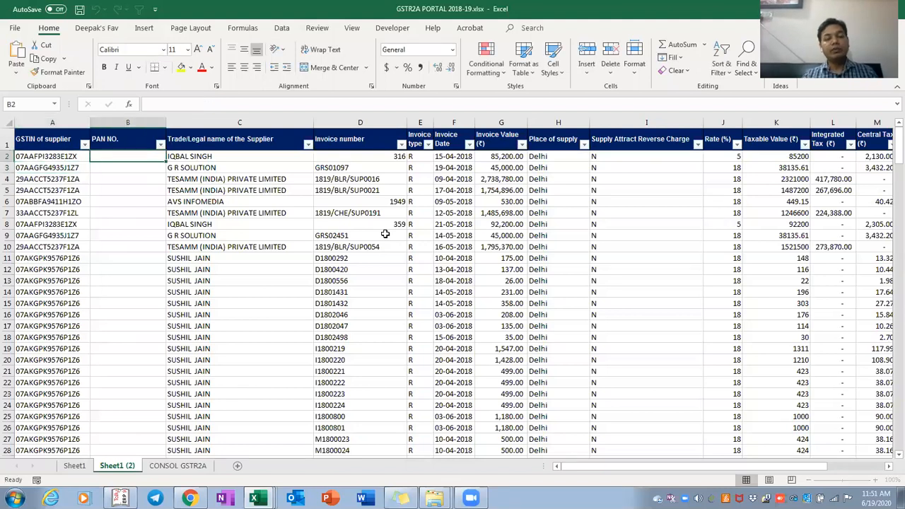
key("ctrl+v")
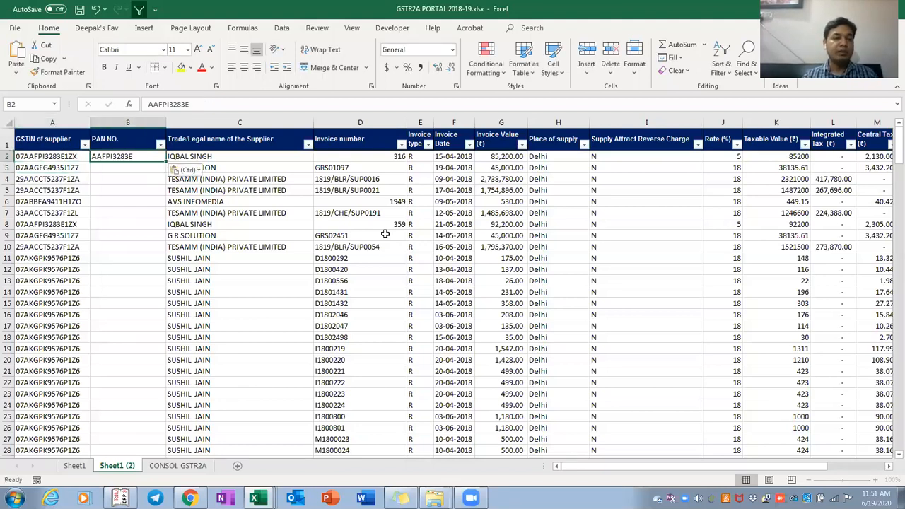
Recheck where the PAN starts in A2's GSTIN, then move to B3
key("Left")
key("F2")
key("shift+Right")
key("shift+Right")
key("shift+Right")
key("shift+Right")
key("shift+Right")
key("shift+Right")
key("shift+Right")
key("shift+Right")
key("shift+Right")
key("shift+Right")
key("shift+Right")
key("shift+Right")
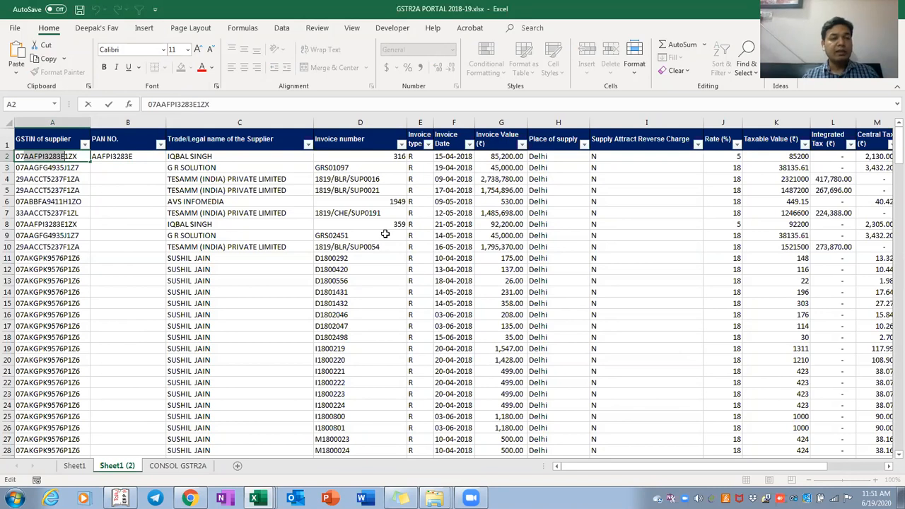
key("Tab")
key("Down")
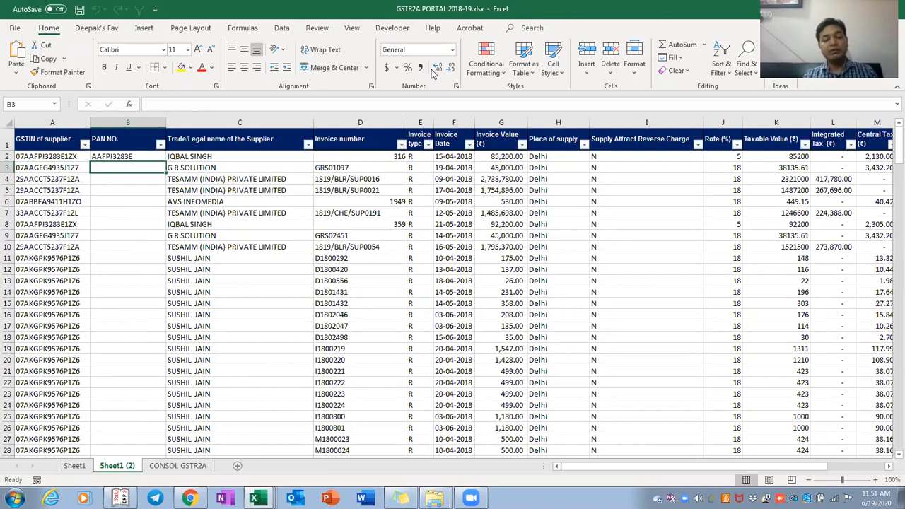
Flash Fill column B with each supplier's PAN using Ctrl+E
key("ctrl+e")
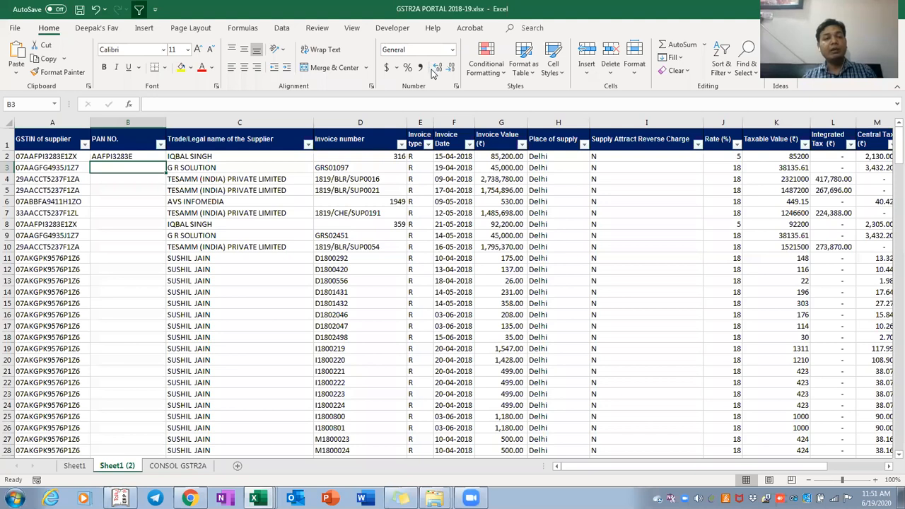
key("Down")
key("Down")
key("Down")
key("Down")
key("Down")
key("Down")
key("Down")
key("Down")
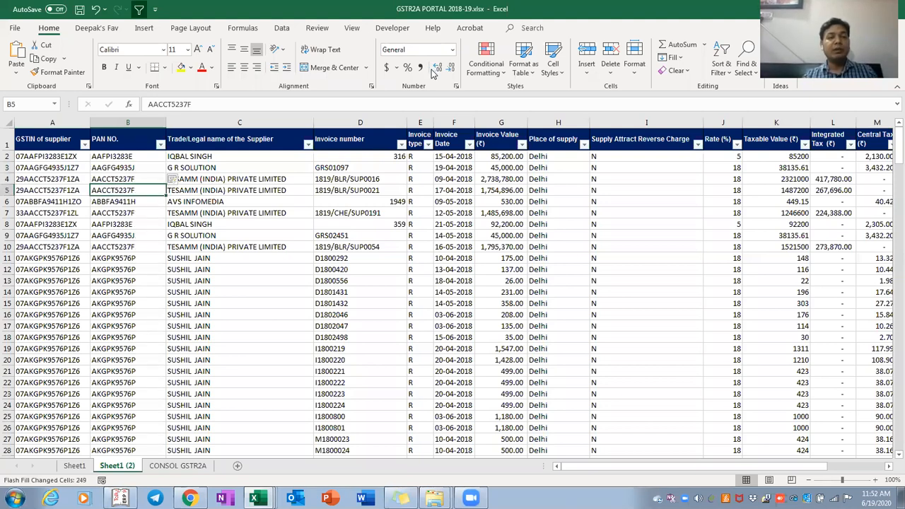
key("F2")
key("Down")
key("Down")
key("Down")
key("Down")
key("Down")
key("Down")
key("Down")
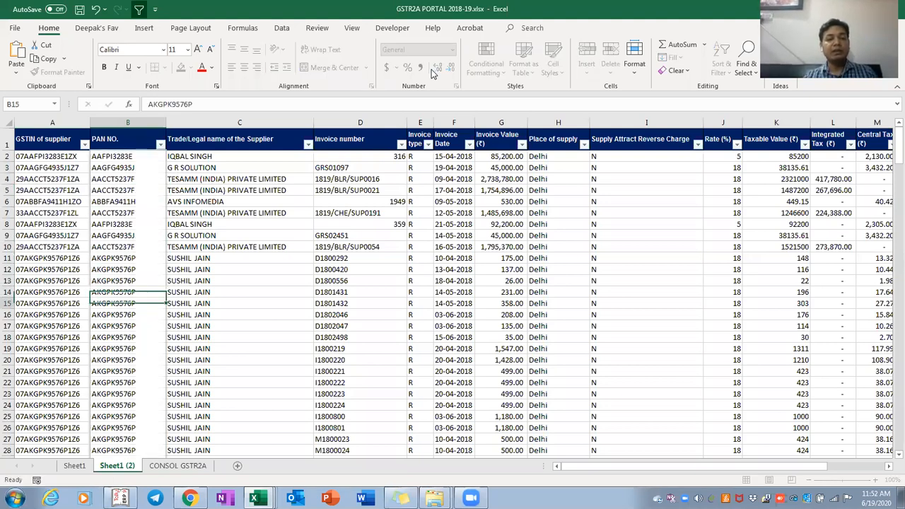
key("Down")
key("Down")
key("Down")
key("Down")
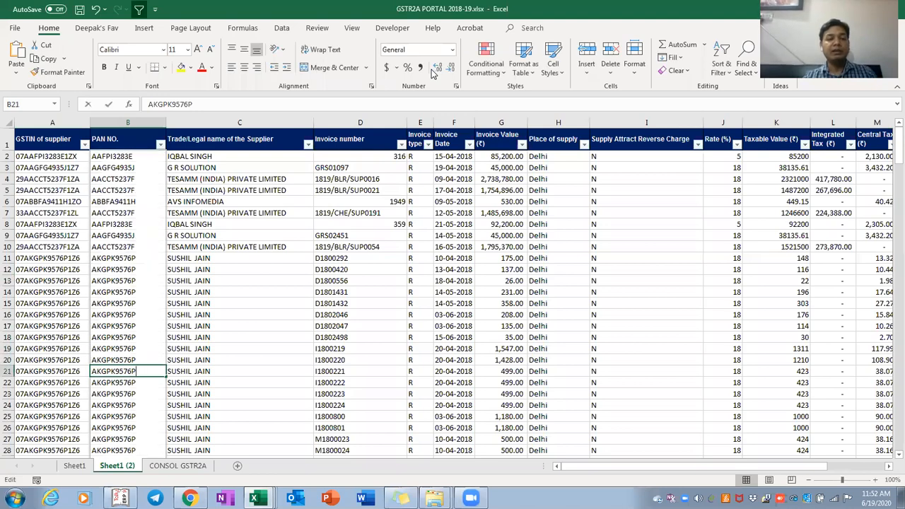
Verify the PAN NO. column is filled through row 251, then return to the top of the data
key("ctrl+Down")
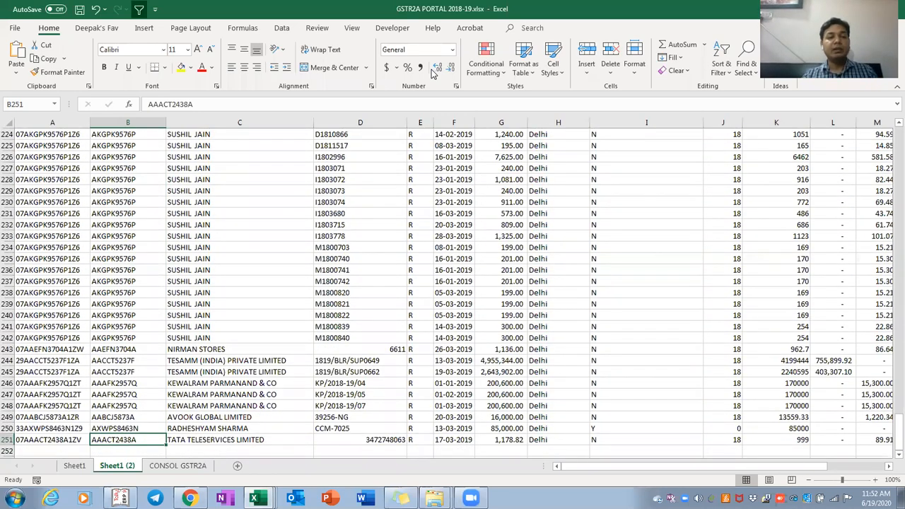
key("ctrl+shift+Up")
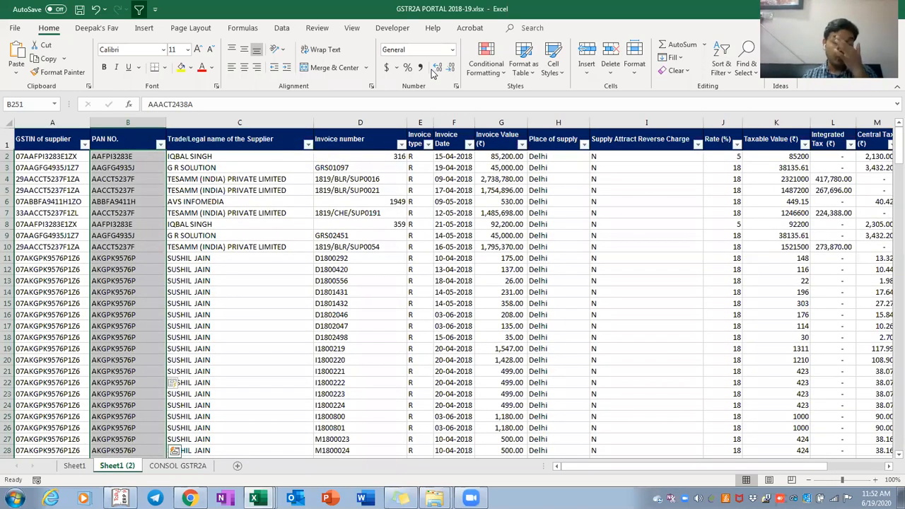
key("ctrl+shift+Down")
key("ctrl+Up")
key("Down")
key("ctrl+shift+Down")
key("Down")
key("Right")
key("Right")
key("Right")
key("Right")
key("Right")
key("Right")
key("Right")
key("Right")
key("Right")
key("Right")
key("Right")
key("Right")
key("Right")
key("Right")
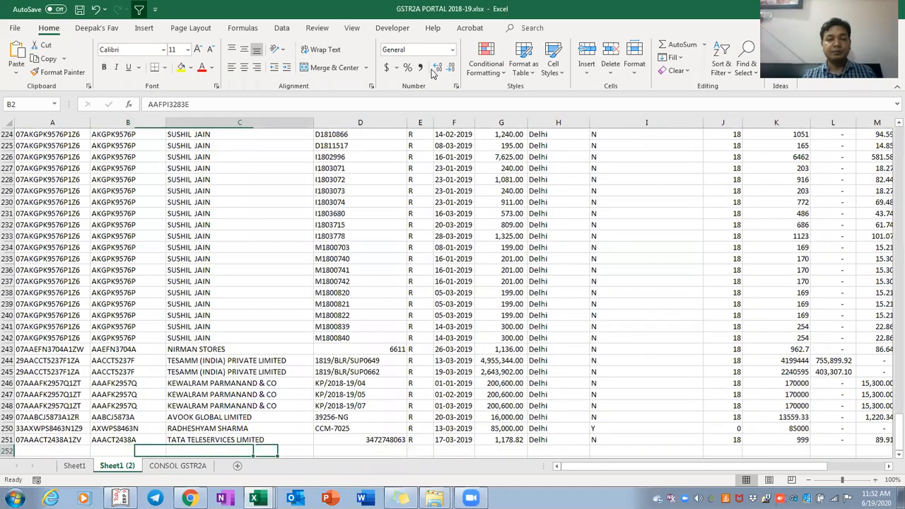
key("Right")
key("Right")
key("Right")
key("Left")
key("Left")
key("Up")
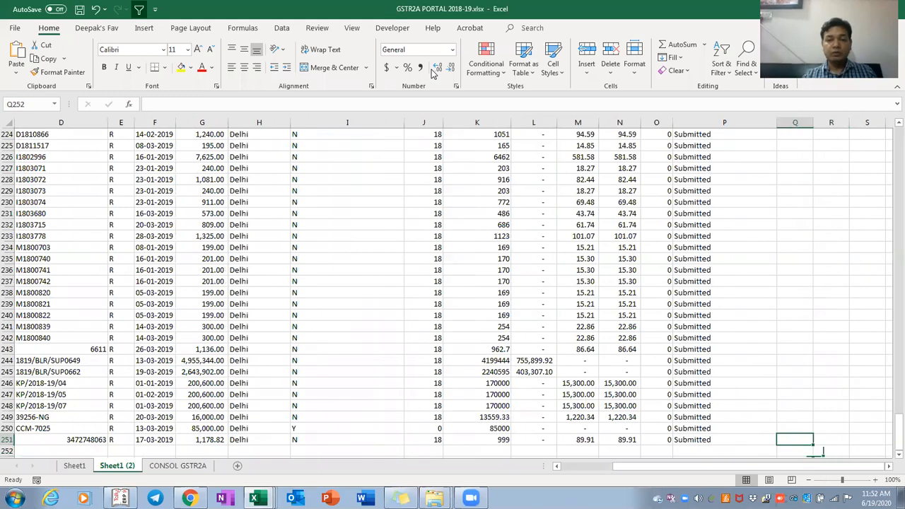
key("Left")
key("ctrl+Up")
key("ctrl+Home")
Review the pivot's PAN list and the source data range through column P, row 251
key("ctrl+Page_Up")
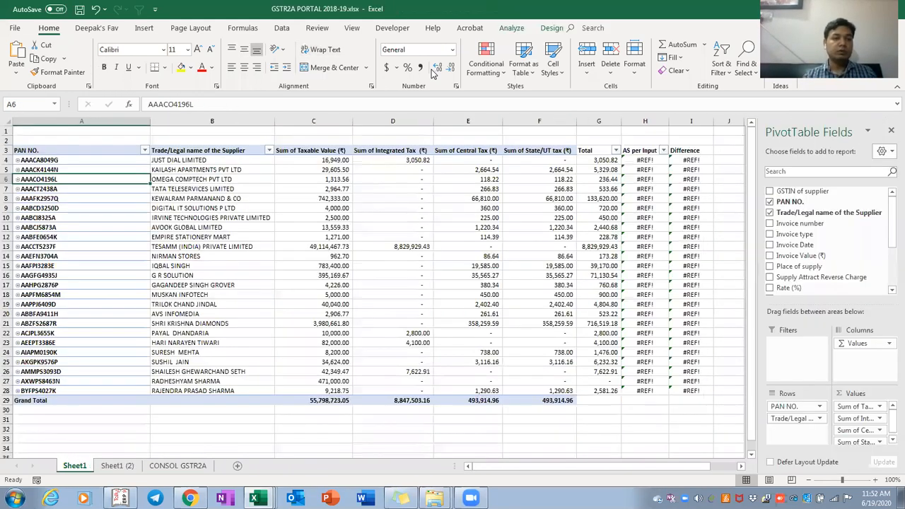
key("Right")
key("Right")
key("Right")
key("Right")
key("Right")
key("Up")
key("Up")
key("Up")
key("Left")
key("ctrl+Left")
key("Down")
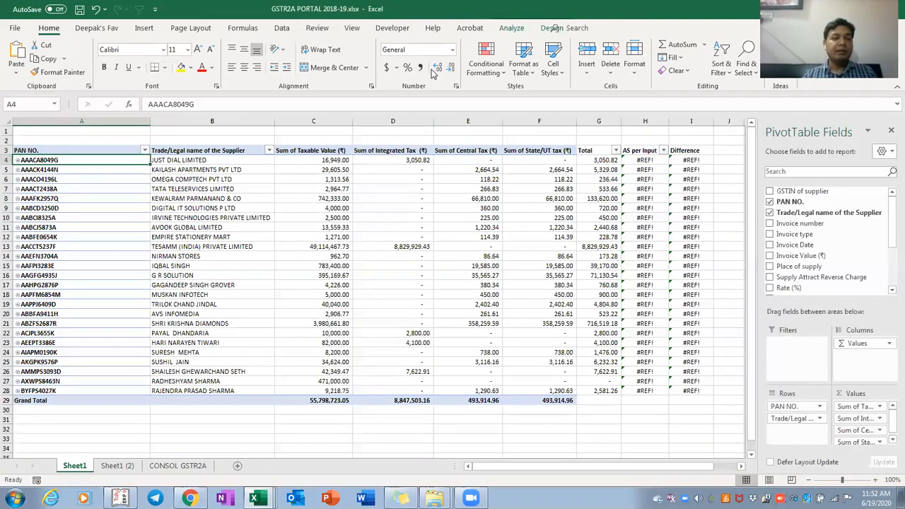
key("ctrl+shift+Down")
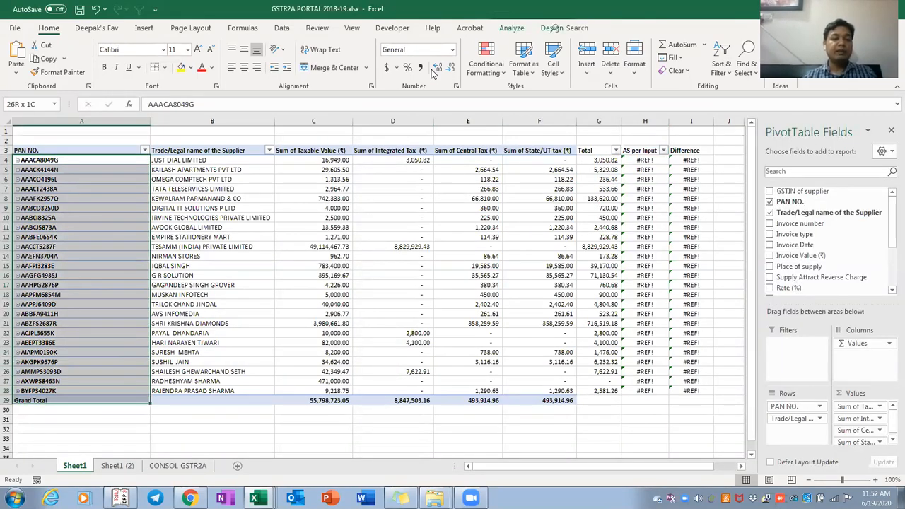
key("ctrl+Page_Down")
key("ctrl+shift+Right")
key("ctrl+shift+Down")
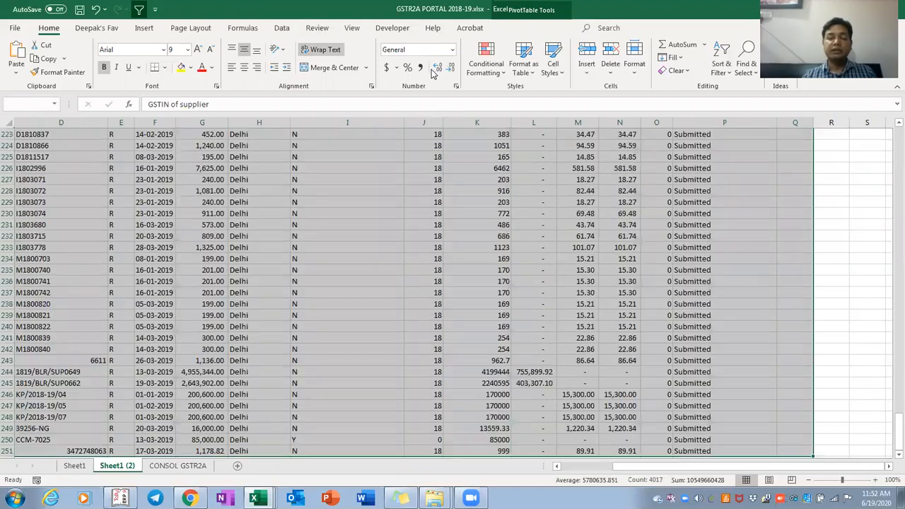
key("ctrl+Page_Up")
Review the pivot's Taxable Value, tax amount and Total columns
key("Up")
key("Down")
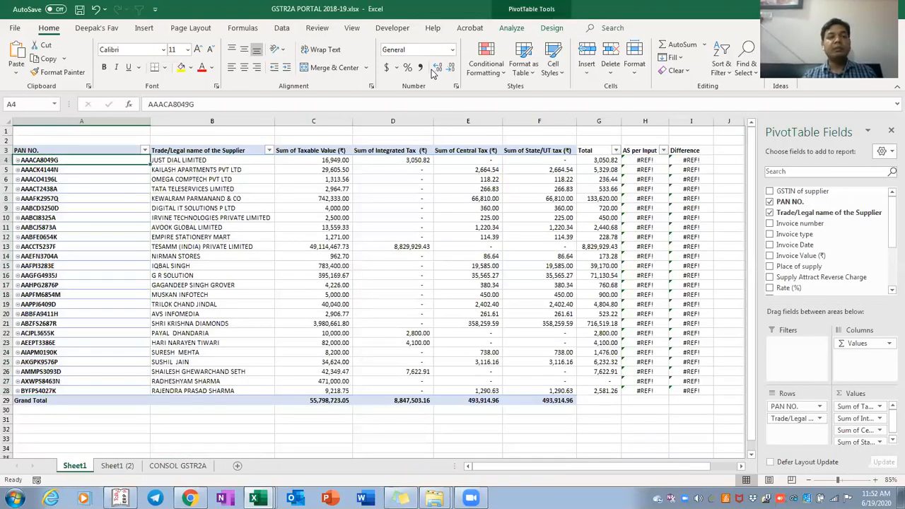
key("Right")
key("Right")
key("Right")
key("Left")
key("ctrl+shift+Down")
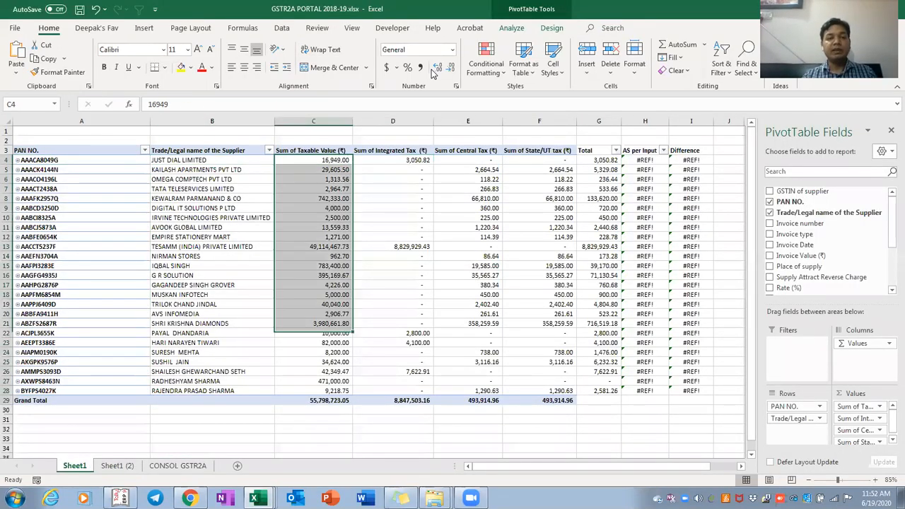
key("shift+Up")
key("shift+Left")
key("shift+Left")
key("Right")
key("Right")
key("Right")
key("Left")
key("Left")
key("Right")
key("Right")
key("Right")
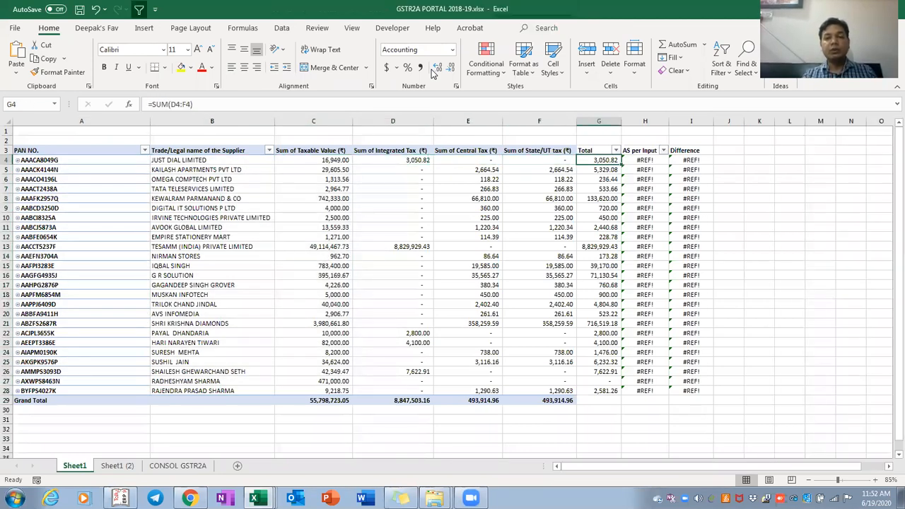
key("ctrl+shift+Down")
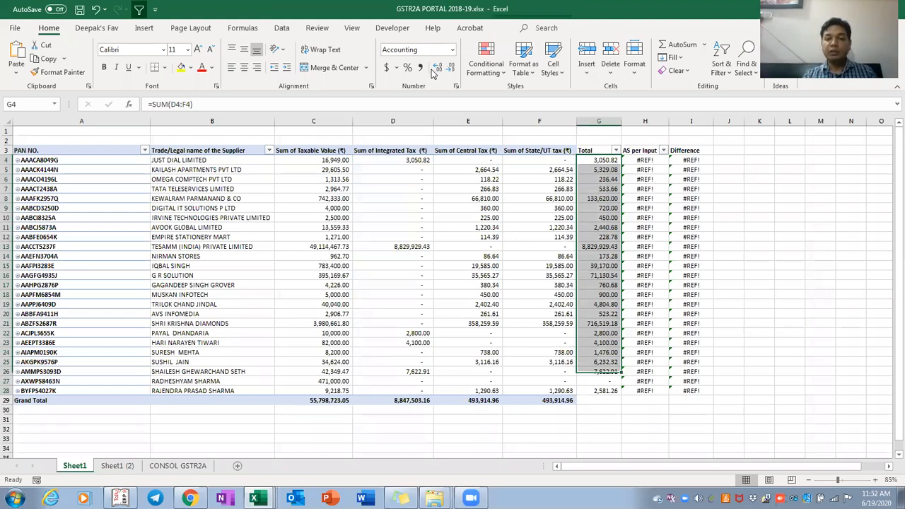
AutoSum the Total column in G29, giving a Grand Total of 9,835,333.08
key("ctrl+Down")
key("Down")
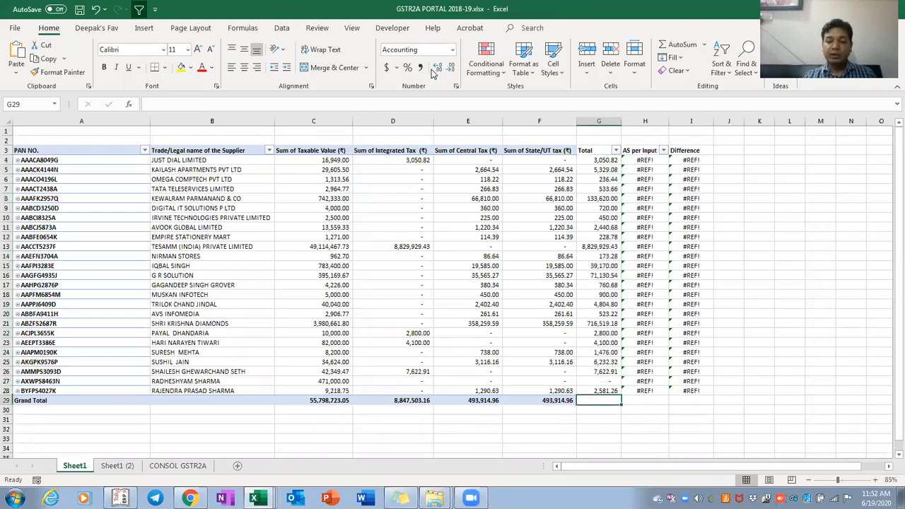
key("alt+equal")
key("Return")
Start a =SUM( formula in the first Total cell G4
key("Up")
key("Up")
key("ctrl+Up")
key("Down")
type("=")
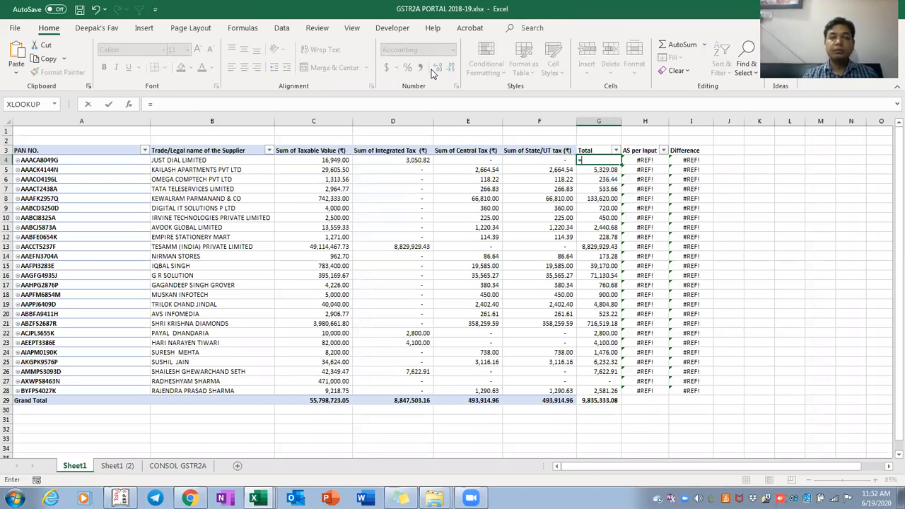
type("sum(")
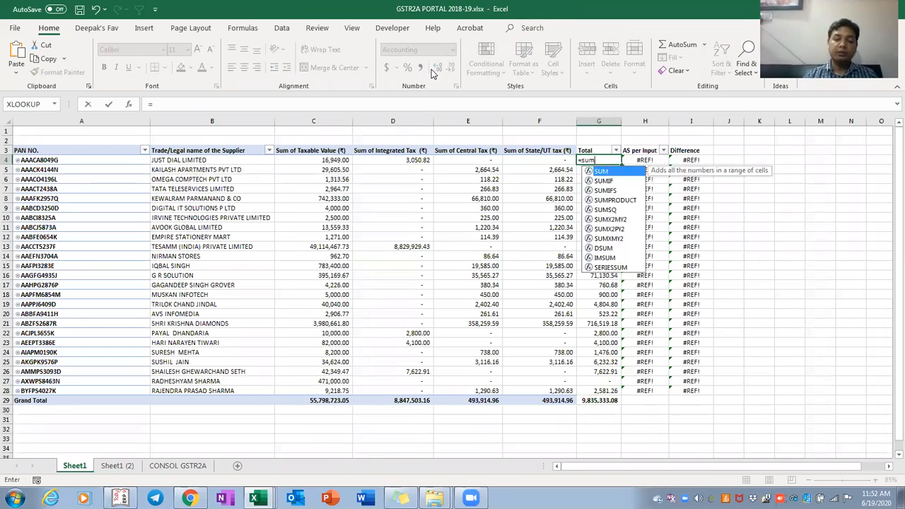
Complete G4 as =SUM(D4:F4) and copy it down the Total column to G28
key("Left")
key("Left")
key("Left")
key("shift+Right")
key("shift+Right")
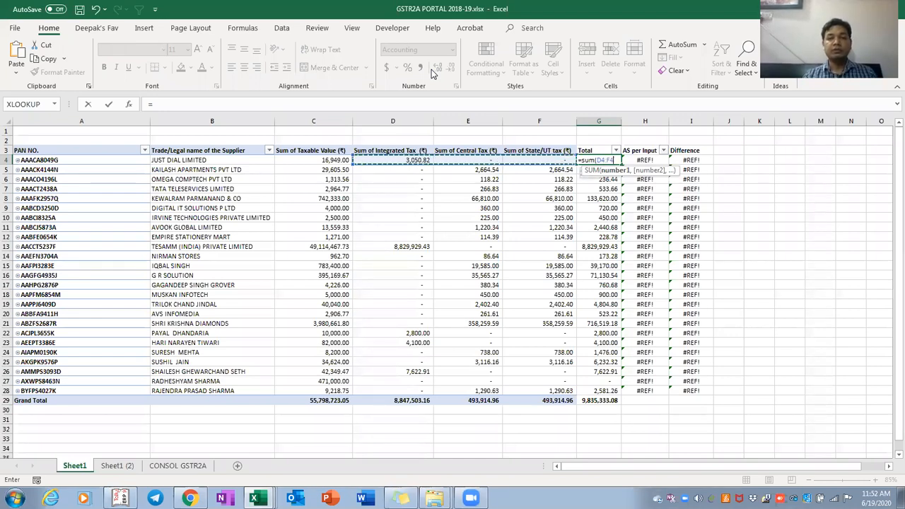
type(")")
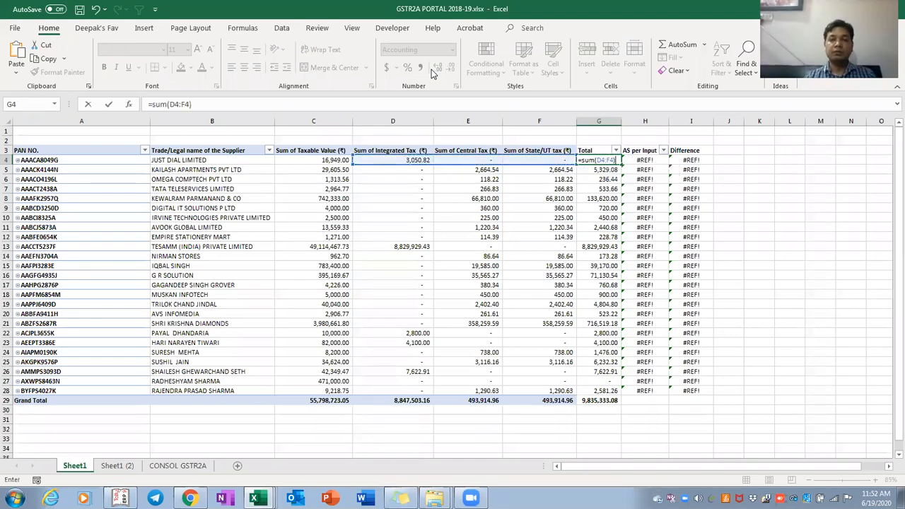
key("Return")
key("Up")
key("ctrl+c")
key("ctrl+shift+Down")
key("shift+Up")
key("ctrl+v")
key("Escape")
Review the pasted Total formulas in G4:G28 and recommit G4's sum
key("Right")
key("Left")
key("ctrl+shift+Down")
key("shift+Up")
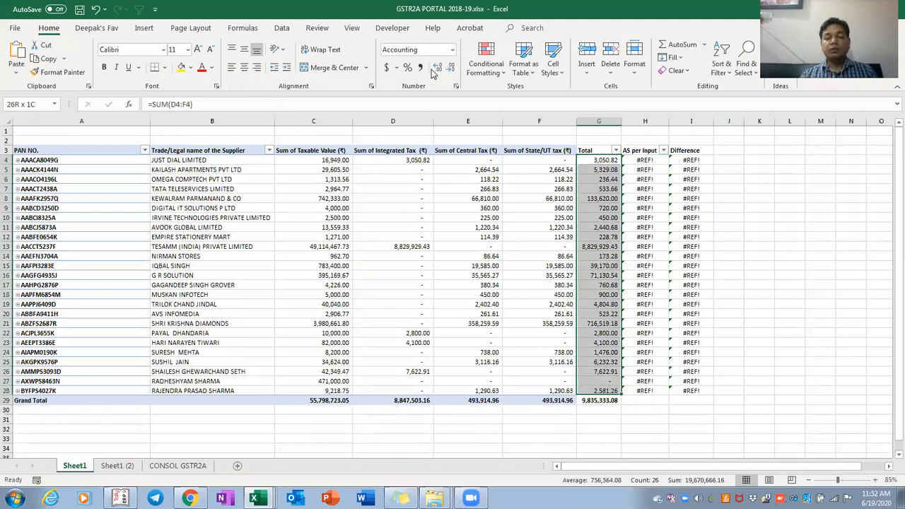
key("Right")
key("Left")
key("ctrl+shift+Down")
key("shift+Up")
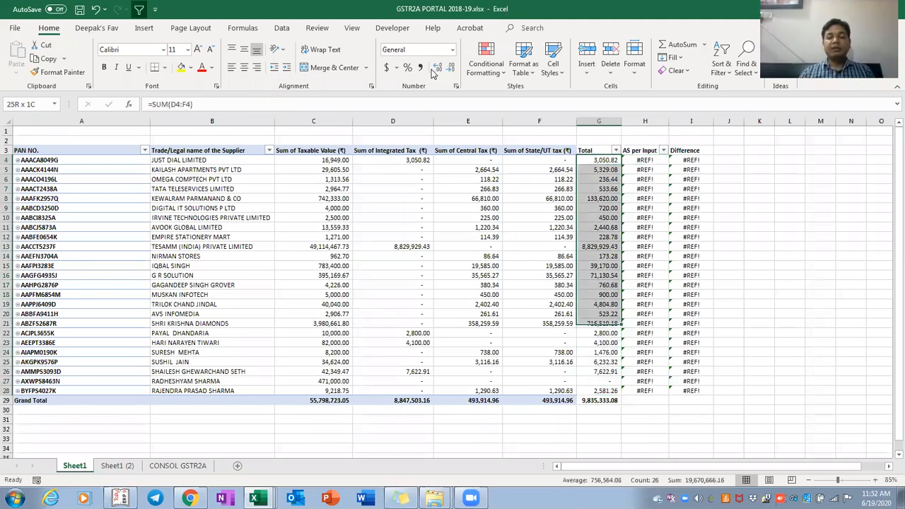
key("Right")
key("Left")
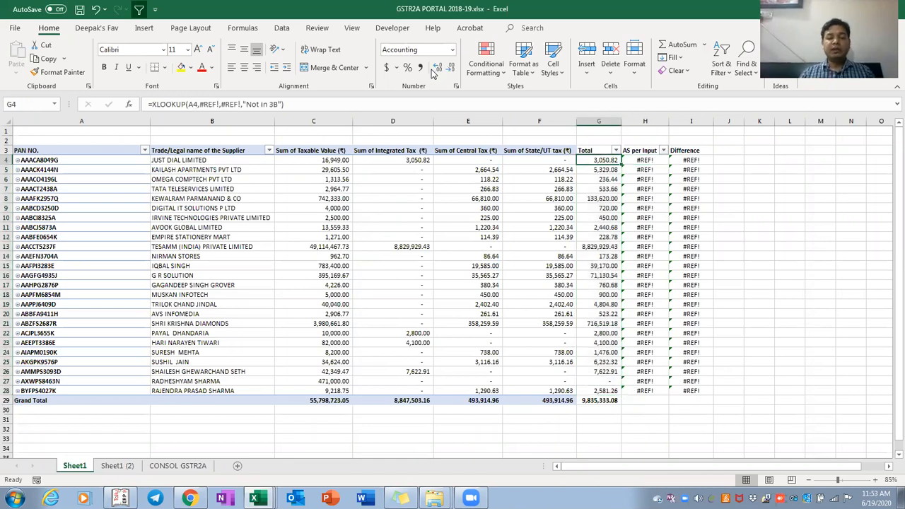
key("ctrl+shift+Down")
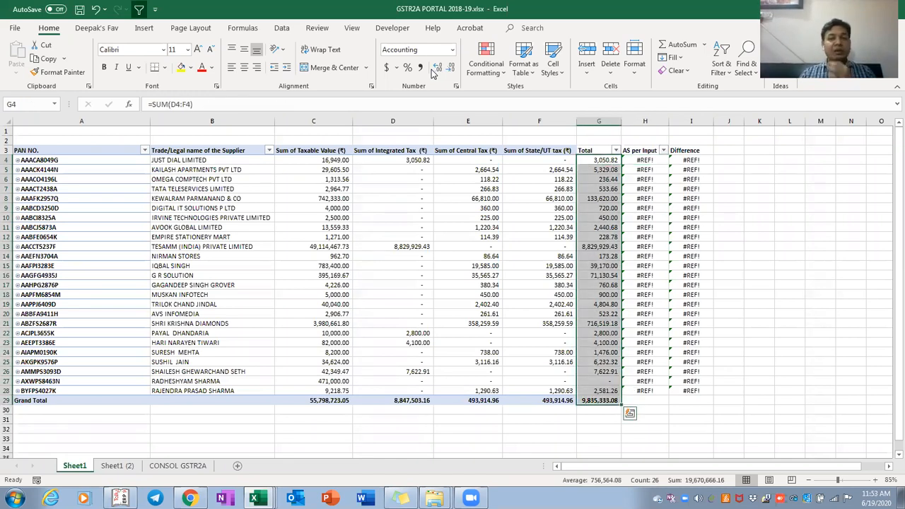
key("Right")
key("Left")
key("F2")
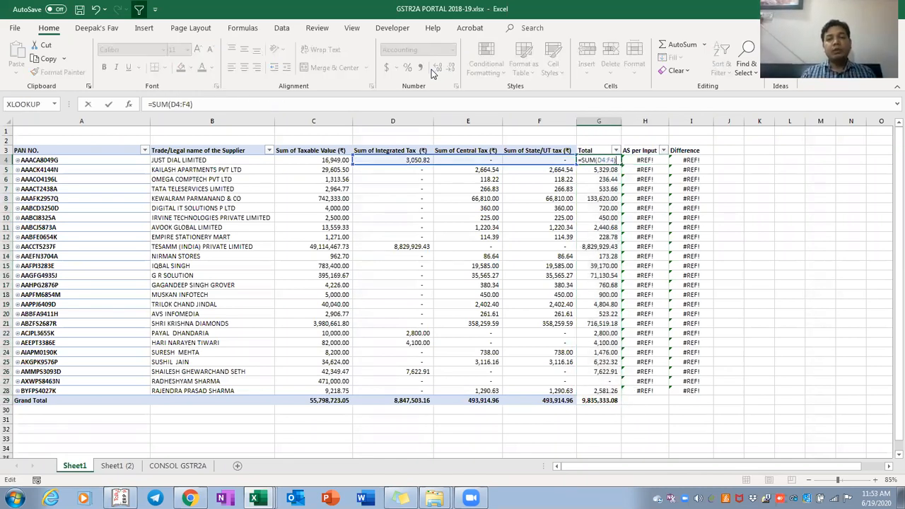
key("Return")
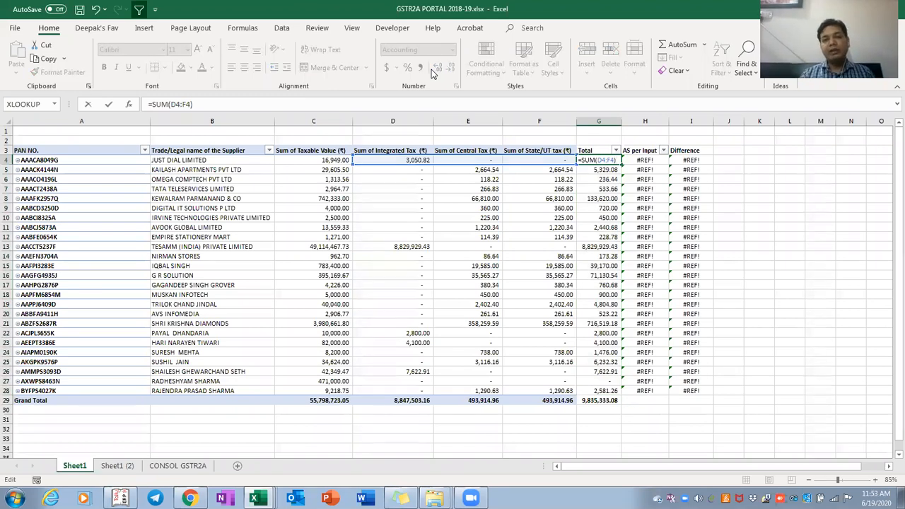
Re-enter the row SUM formulas in G5 through G8
key("F2")
key("Return")
key("F2")
key("Return")
key("F2")
key("Return")
key("F2")
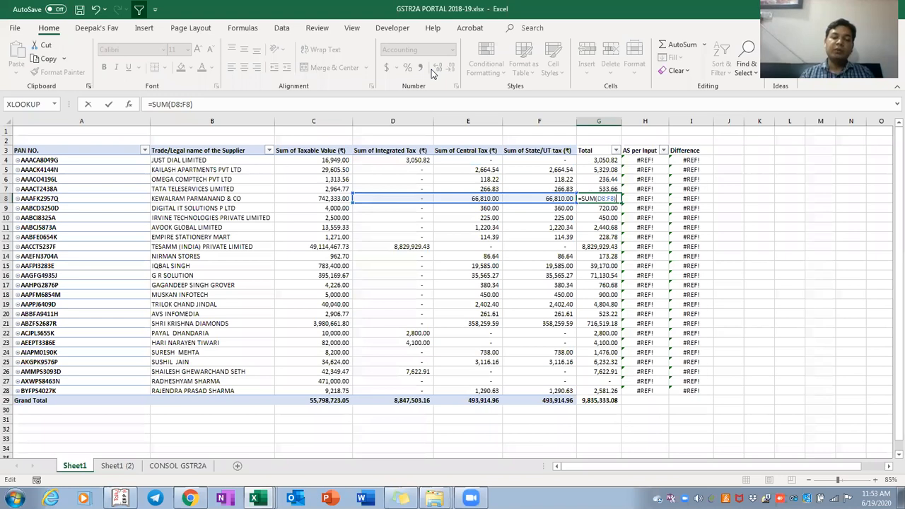
key("Return")
Recheck the first row's total and confirm G29 holds =SUM(G4:G28)
key("Up")
key("Up")
key("Up")
key("Up")
key("Up")
key("Up")
key("Down")
key("F2")
key("Escape")
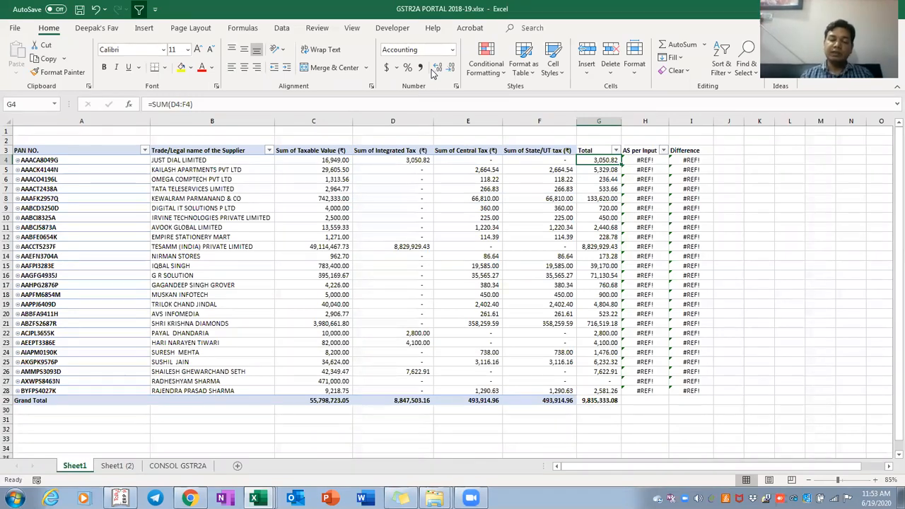
key("ctrl+c")
key("ctrl+shift+Down")
key("ctrl+c")
key("Up")
key("Down")
key("Down")
key("Down")
key("Down")
key("Down")
key("Down")
key("Down")
key("Down")
key("Down")
key("Down")
key("ctrl+Down")
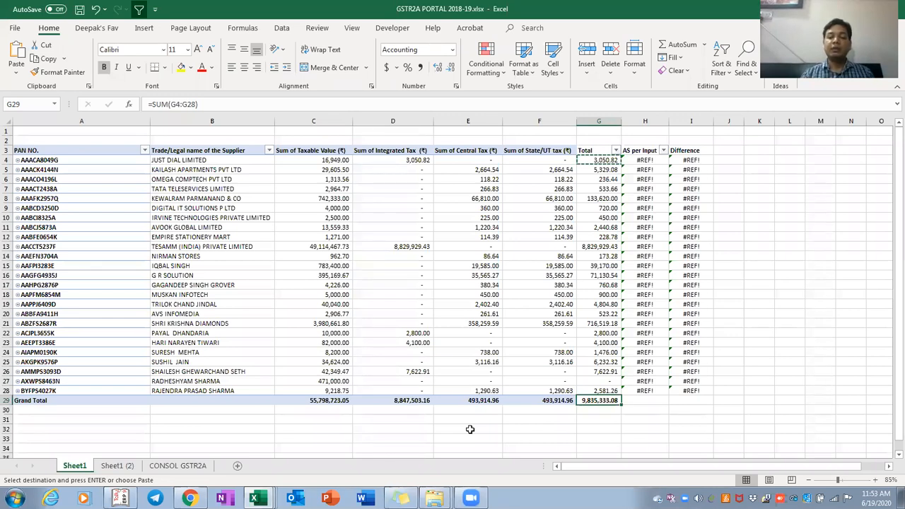
key("alt+Tab")
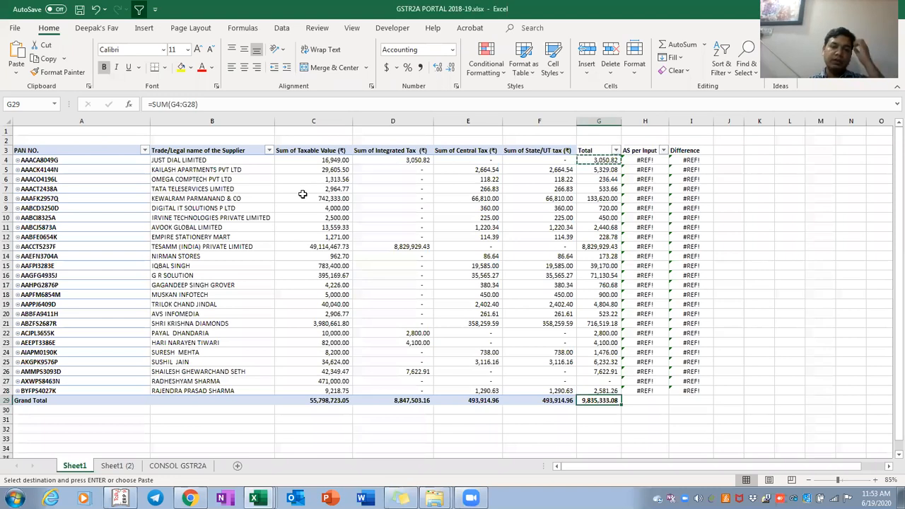
Turn on Generate GetPivotData in the PivotTable Analyze Options list
left_click(280, 209)
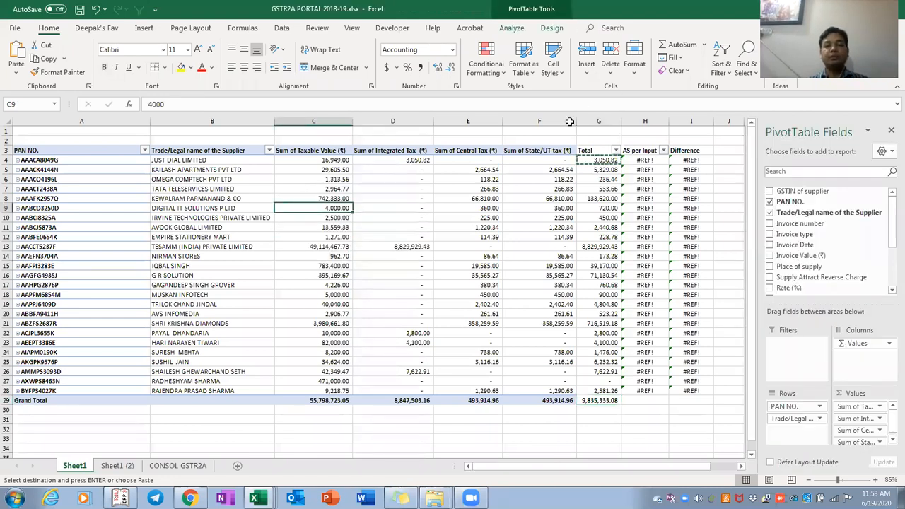
left_click(552, 29)
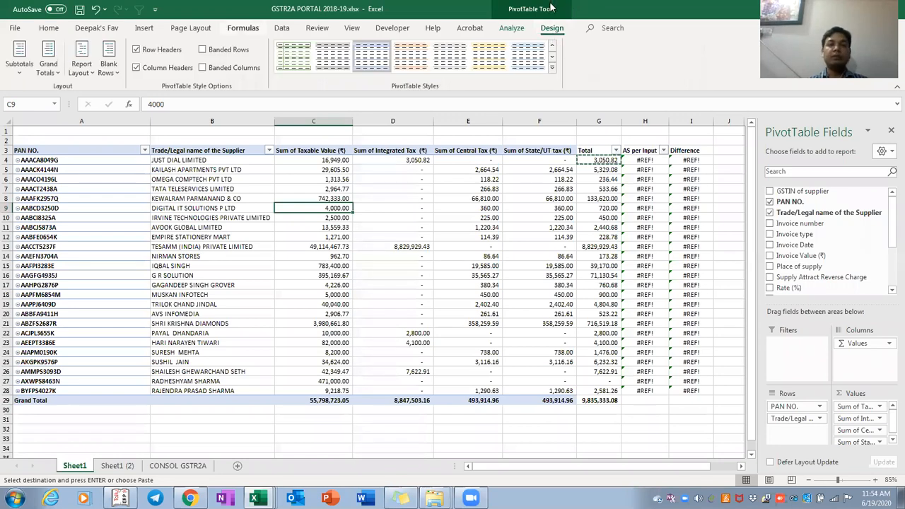
left_click(514, 28)
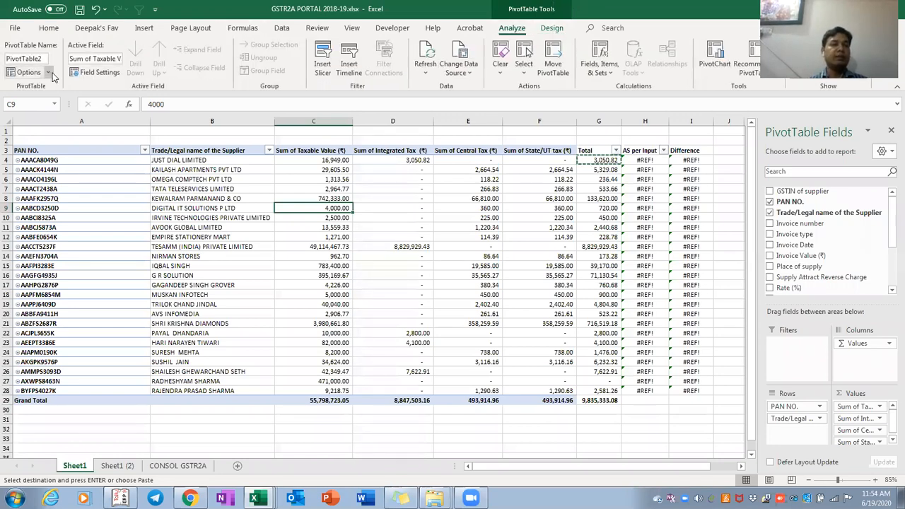
left_click(48, 72)
left_click(37, 122)
Enter =SUM(D4:F4) as the first total in G4, check it, and save the workbook
left_click(188, 225)
key("Right")
key("Right")
key("Right")
key("Right")
key("Right")
key("Right")
key("Right")
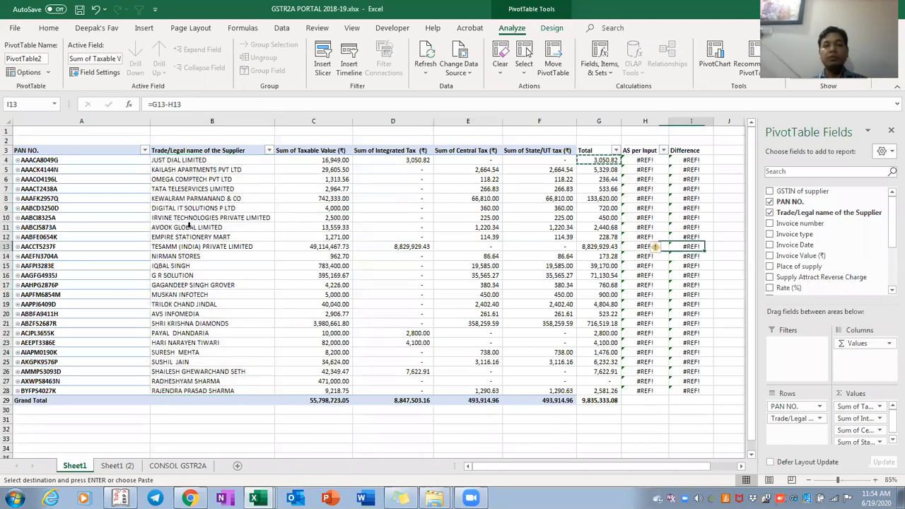
key("Up")
key("Left")
key("Left")
key("Up")
key("Up")
key("Up")
key("Up")
key("Up")
key("Up")
key("Up")
key("Up")
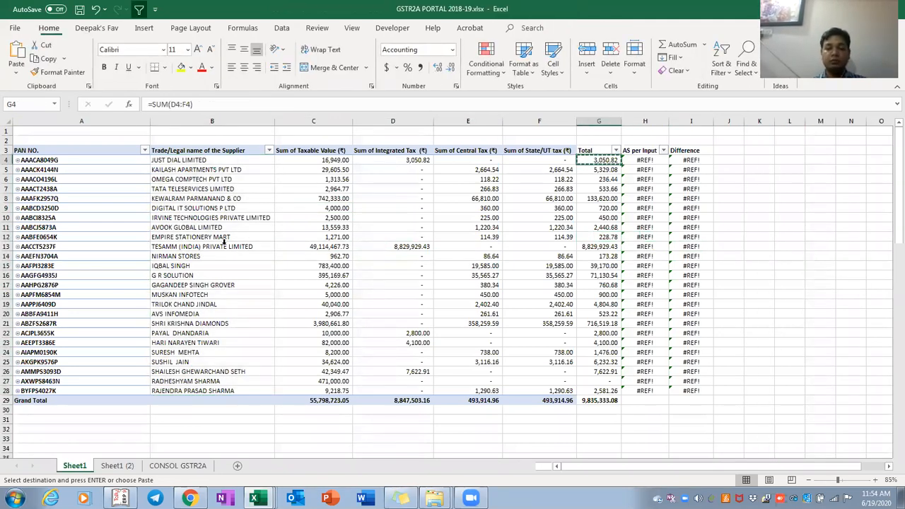
type("=sum")
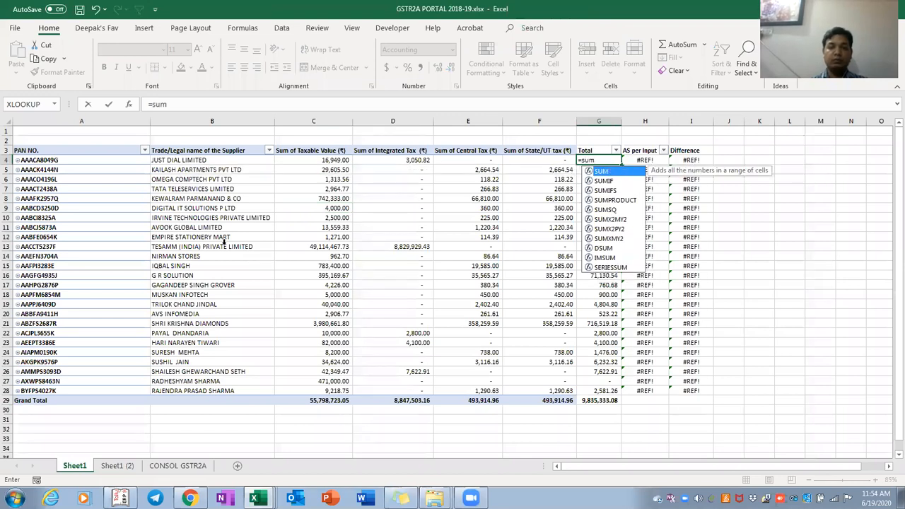
type("(")
key("Left")
key("Left")
key("Left")
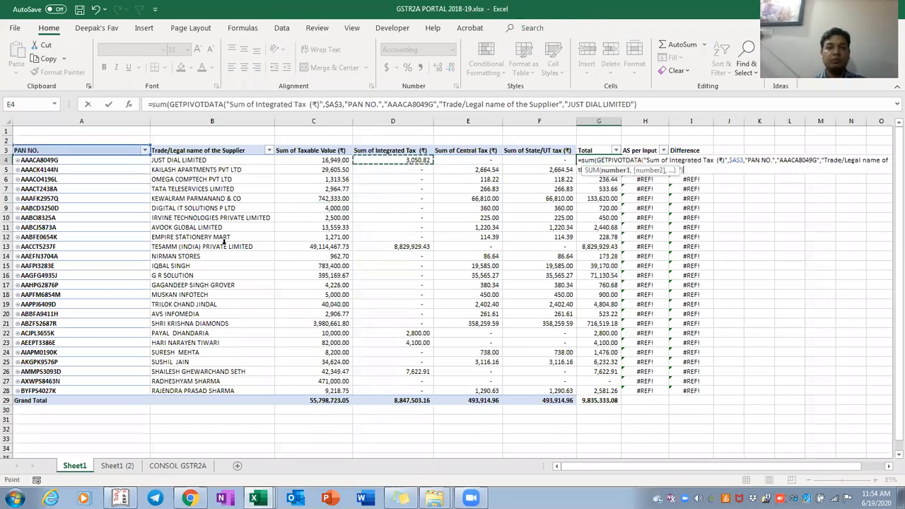
key("shift+Right")
key("shift+Right")
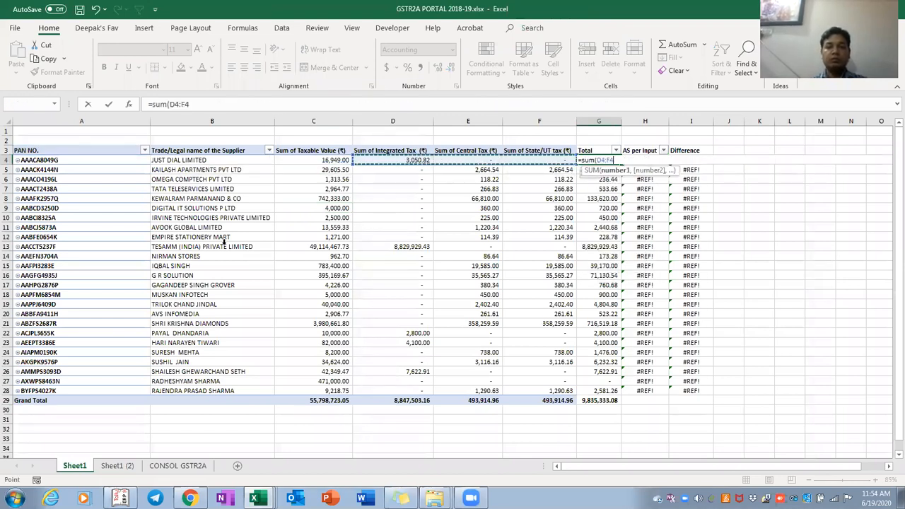
key("Return")
key("F2")
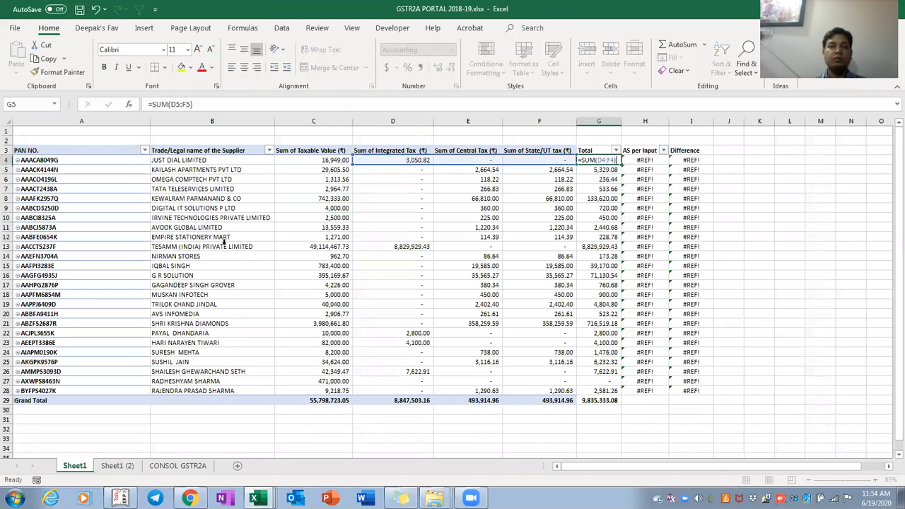
key("Escape")
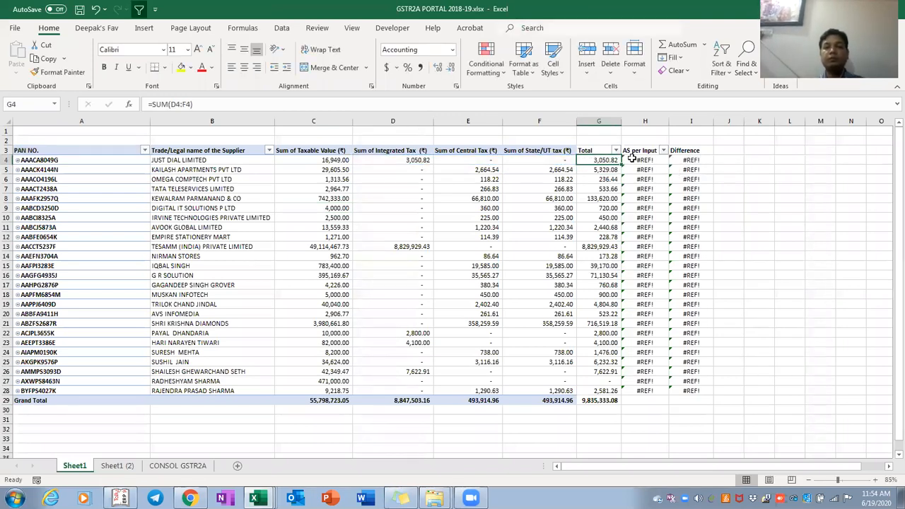
key("ctrl+s")
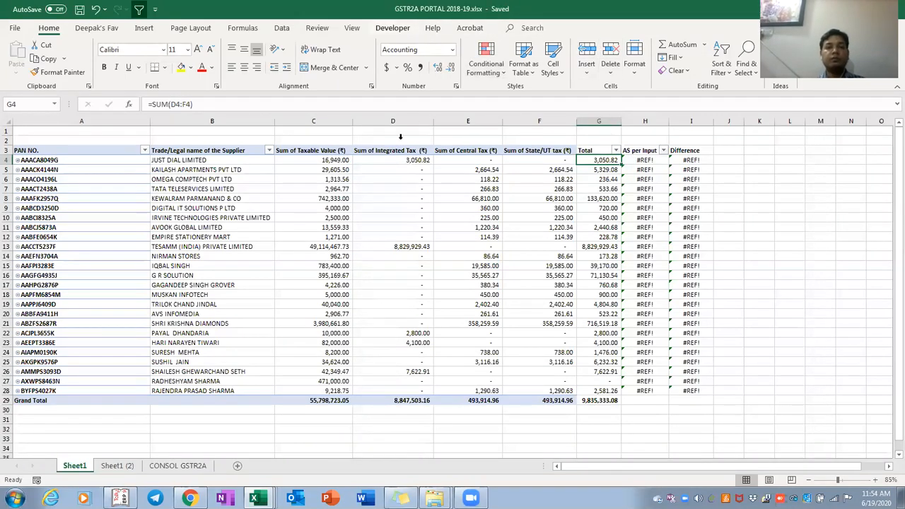
Reopen the PivotTable Options list to confirm GetPivotData generation, closing it unchanged
left_click(321, 198)
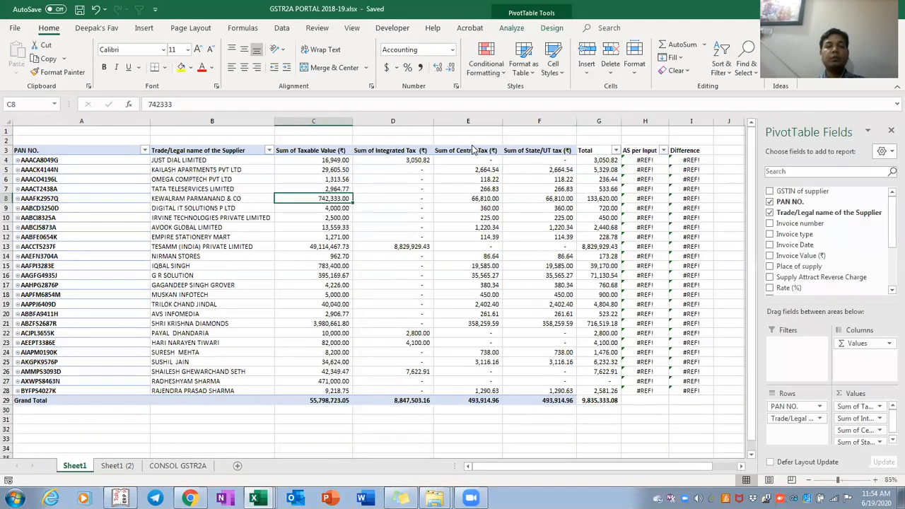
left_click(511, 28)
left_click(48, 73)
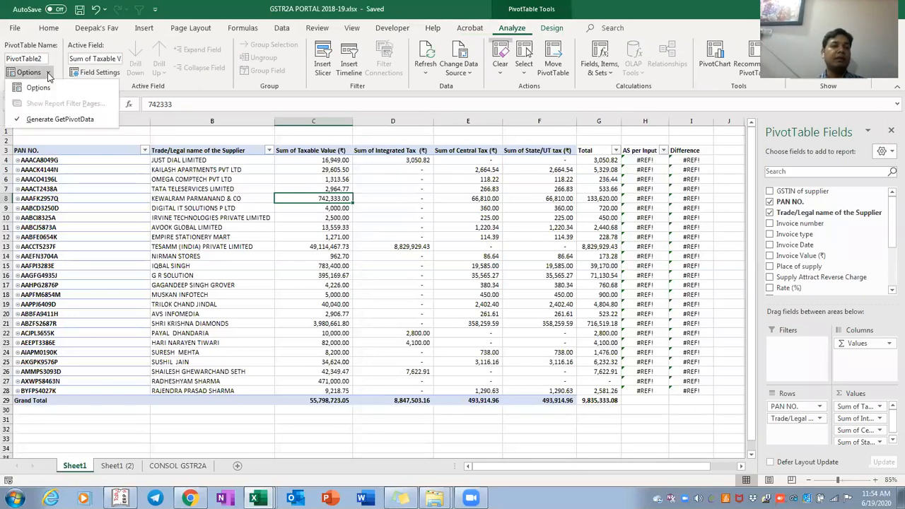
left_click(303, 284)
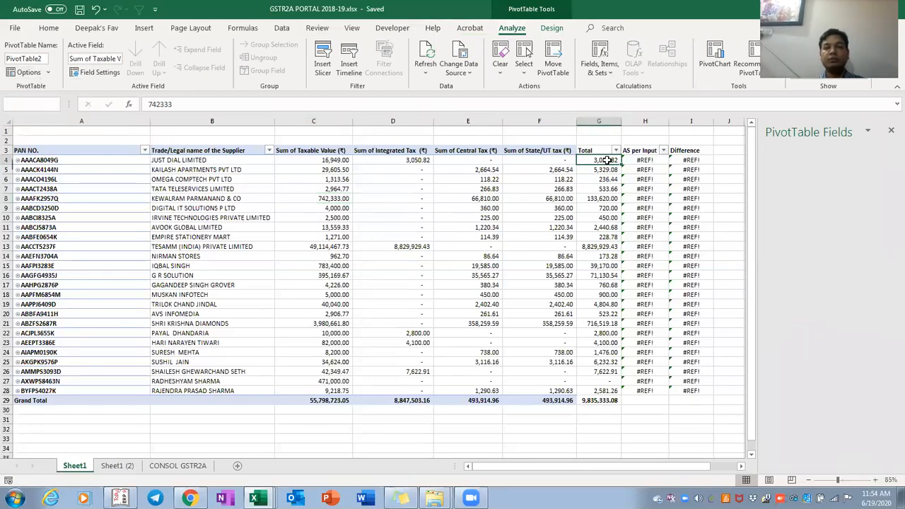
Rebuild G4 as Integrated + Central + State/UT tax GETPIVOTDATA lookups, giving 3,050.82
left_click(606, 160)
type("=")
key("Left")
key("Left")
key("Left")
type("+")
key("Left")
key("Left")
type("+")
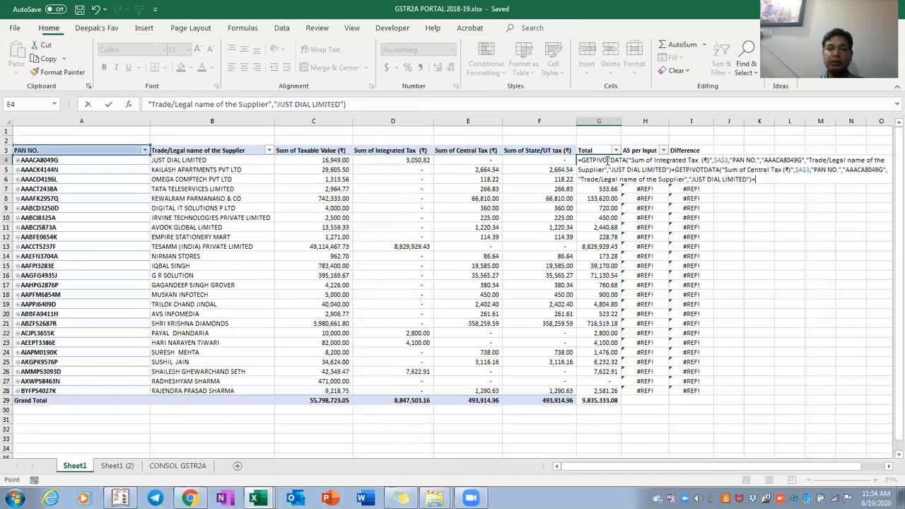
key("Left")
key("ctrl+Return")
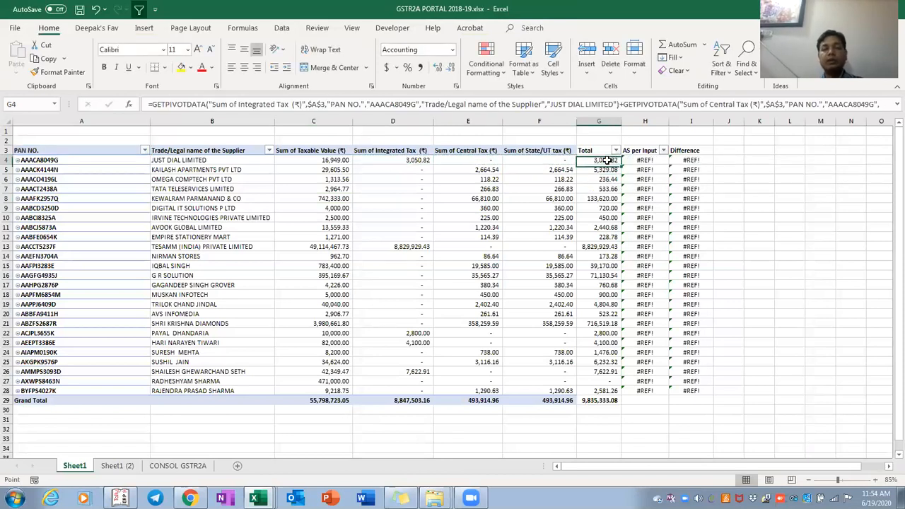
double_click(607, 160)
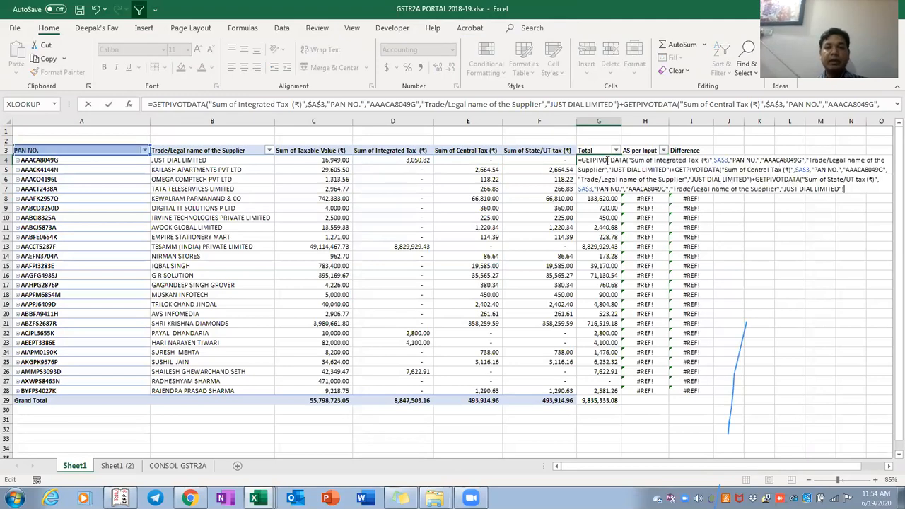
key("Escape")
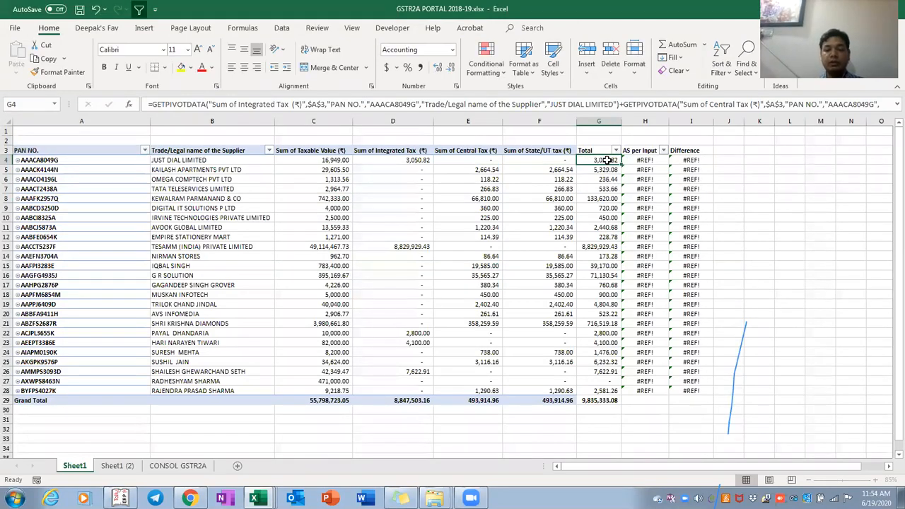
Inspect G4's GETPIVOTDATA total formula
scroll(607, 160, "up", 5)
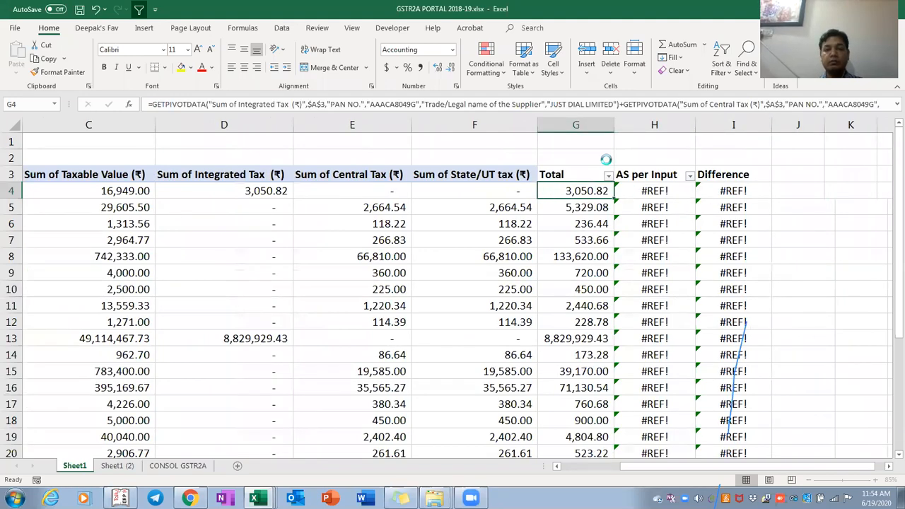
scroll(607, 161, "up", 3)
scroll(607, 160, "right", 2)
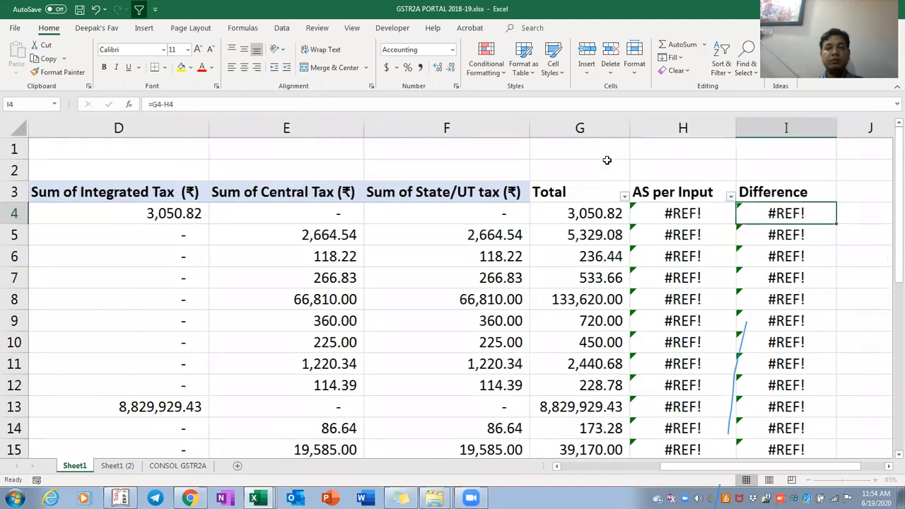
key("F2")
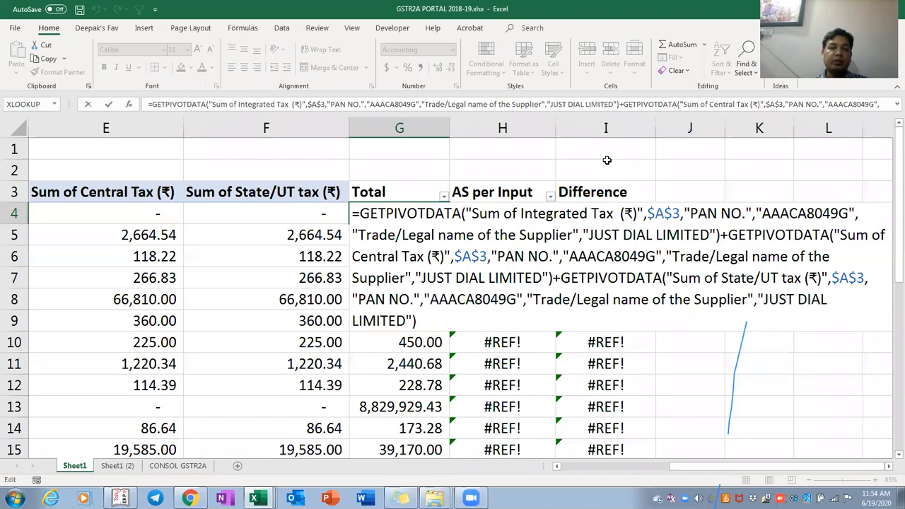
key("Escape")
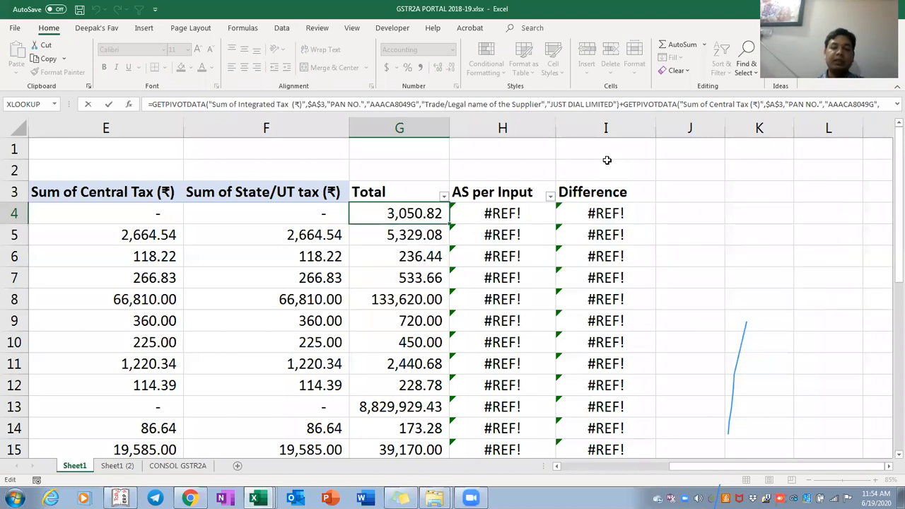
Re-enter the first total as Integrated + Central + State/UT tax pivot values
type("=")
key("Left")
key("Left")
key("Left")
key("Left")
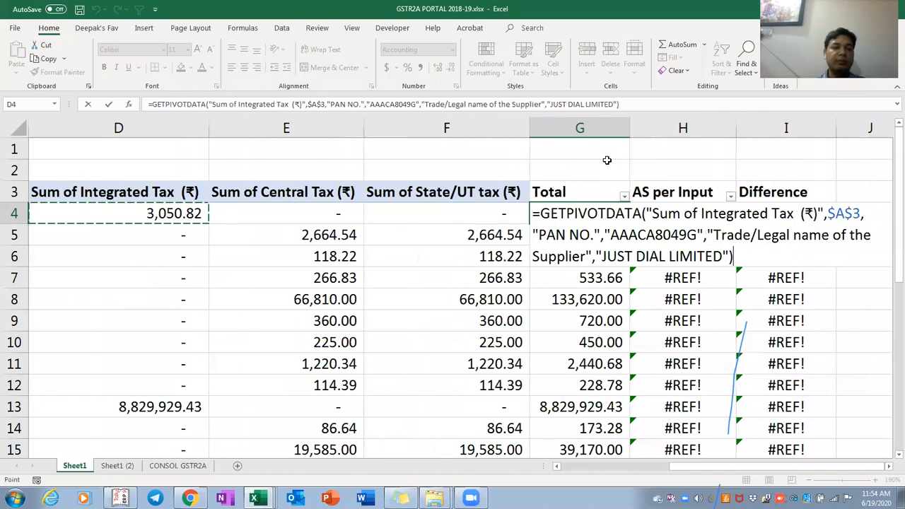
key("Right")
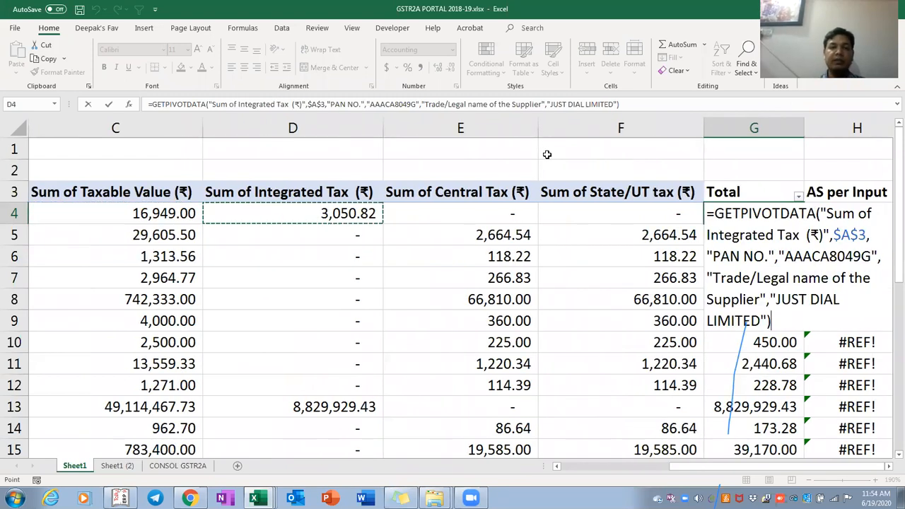
type("+")
left_click(500, 212)
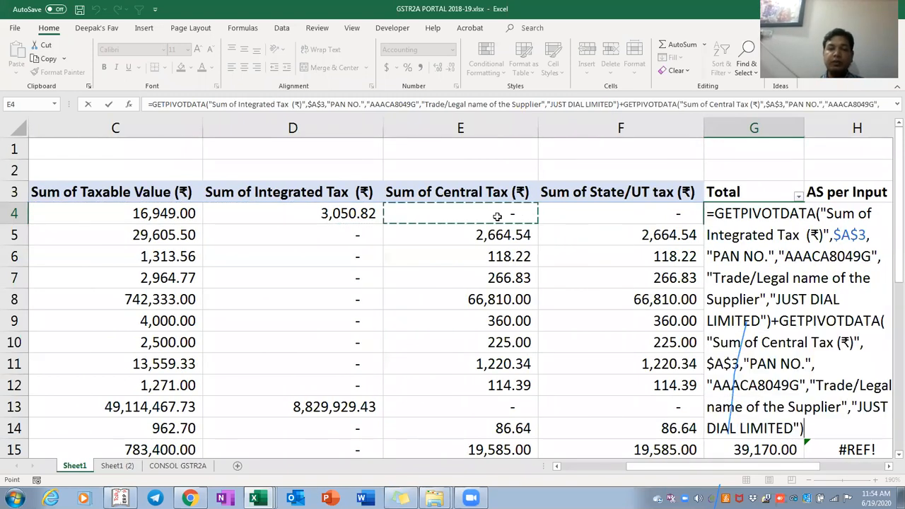
type("+")
left_click(560, 213)
key("Return")
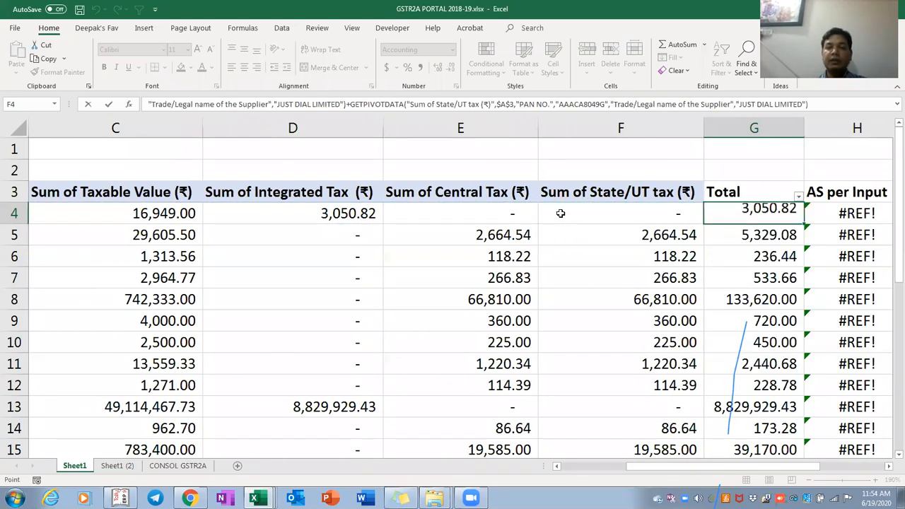
Return to G4 and review its rebuilt GETPIVOTDATA formula
key("Right")
key("Up")
key("Left")
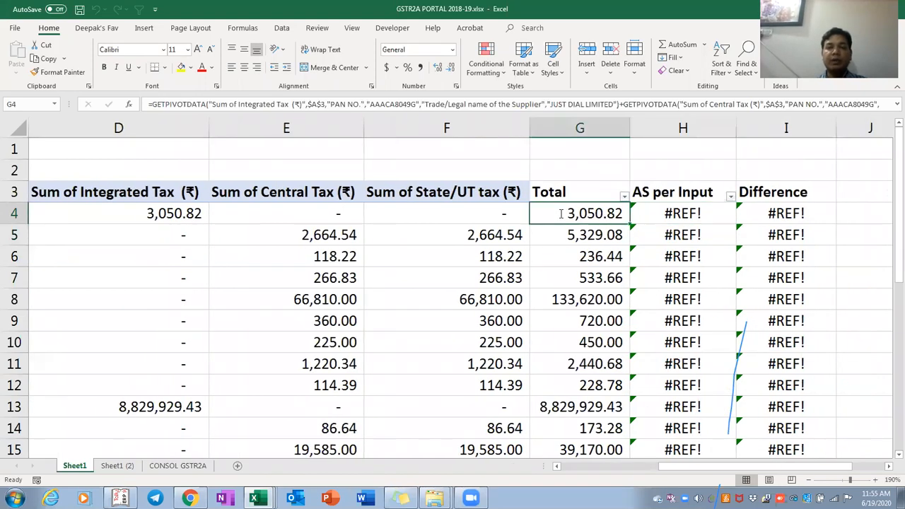
key("F2")
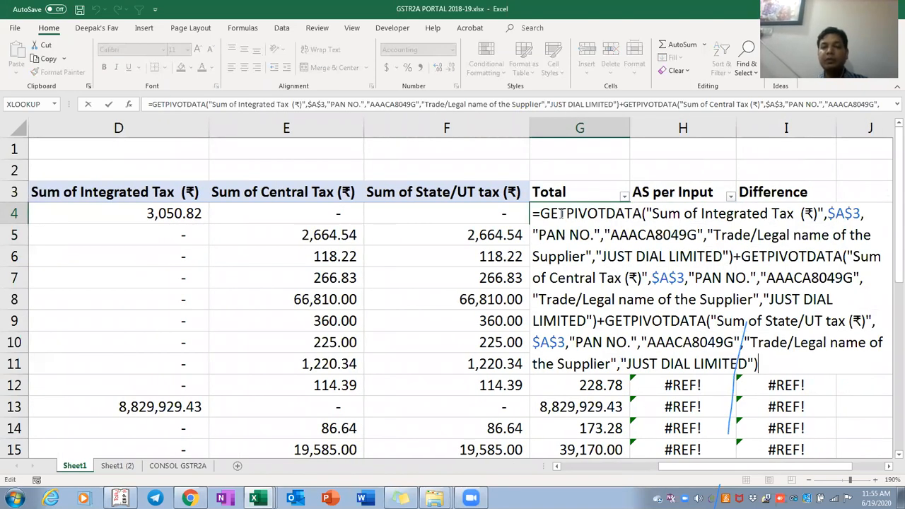
key("Escape")
Copy G4's formula and select G4:G28, leaving out the grand-total row
key("Right")
key("Left")
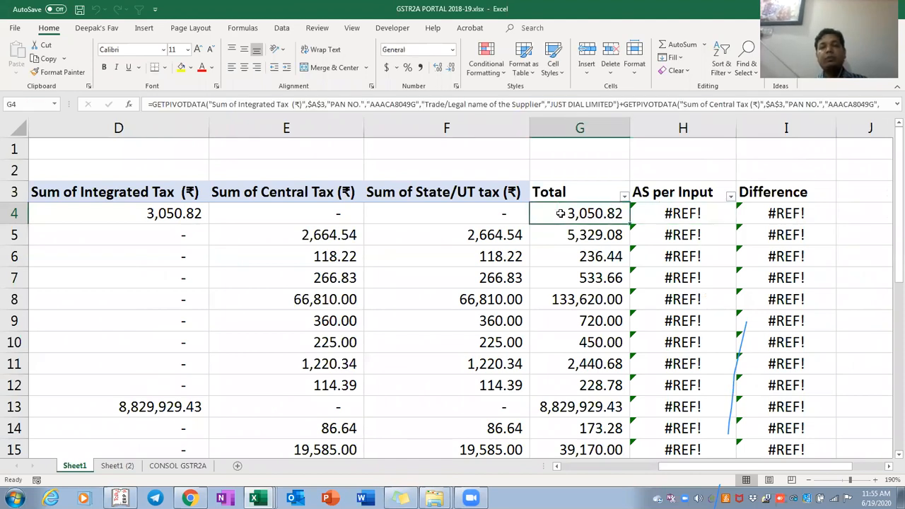
key("Right")
key("Right")
key("Right")
key("Left")
key("Left")
key("Left")
key("Left")
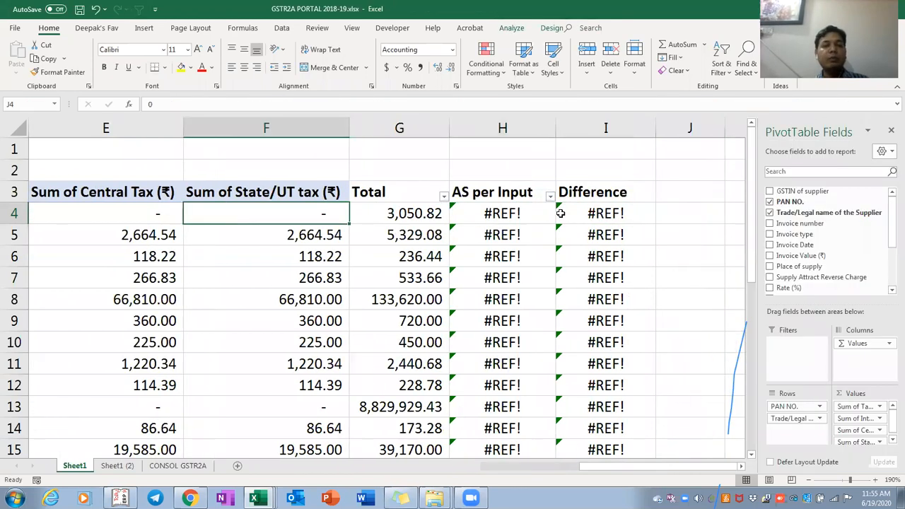
key("Right")
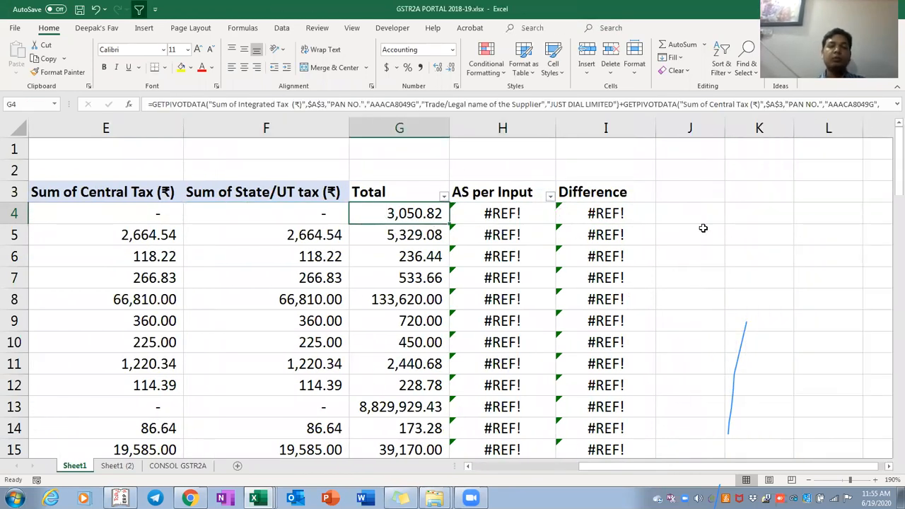
key("Up")
key("Down")
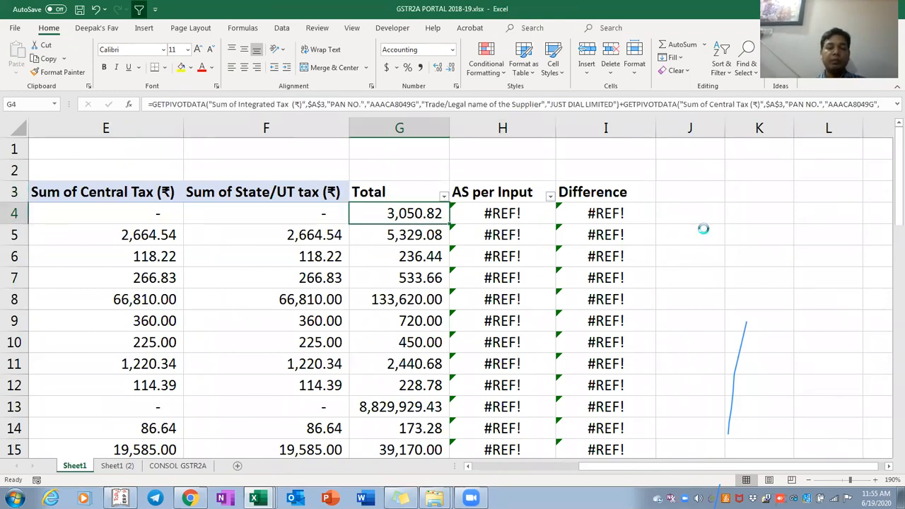
key("ctrl+shift+Down")
key("ctrl+c")
key("shift+Up")
Paste the GETPIVOTDATA total down G4:G28 and check that every row shows 3,050.82
key("ctrl+v")
scroll(703, 227, "up", 2)
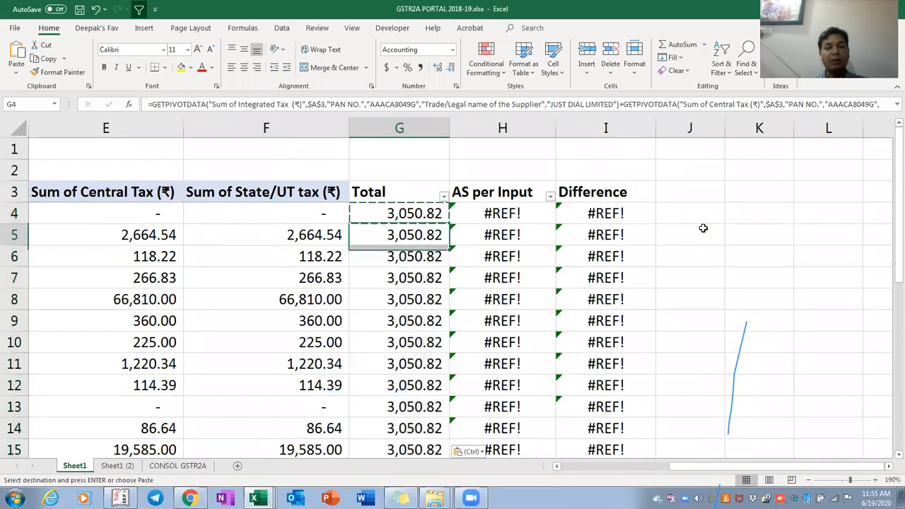
key("F2")
key("Return")
key("F2")
key("Return")
key("F2")
key("Return")
key("F2")
key("Return")
key("F2")
key("Return")
key("F2")
key("Return")
key("F2")
key("Return")
key("F2")
key("Return")
key("F2")
key("Return")
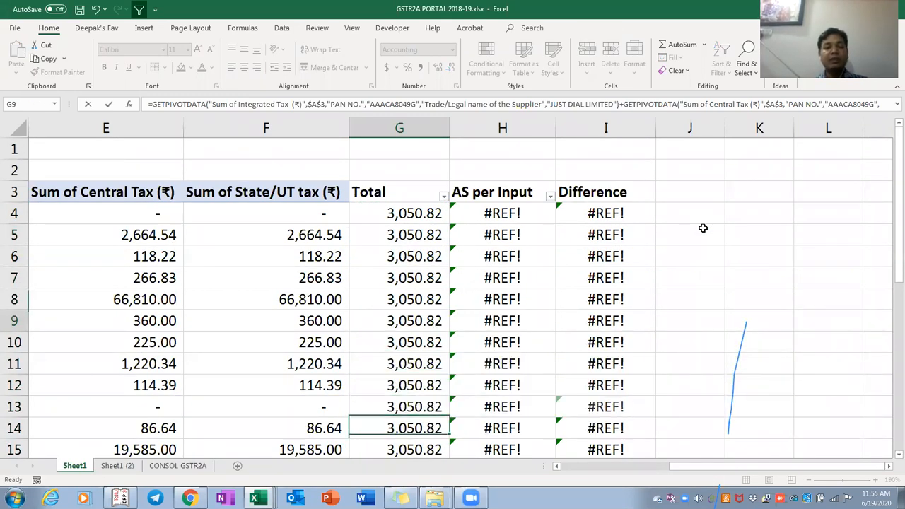
key("Return")
key("F2")
key("Return")
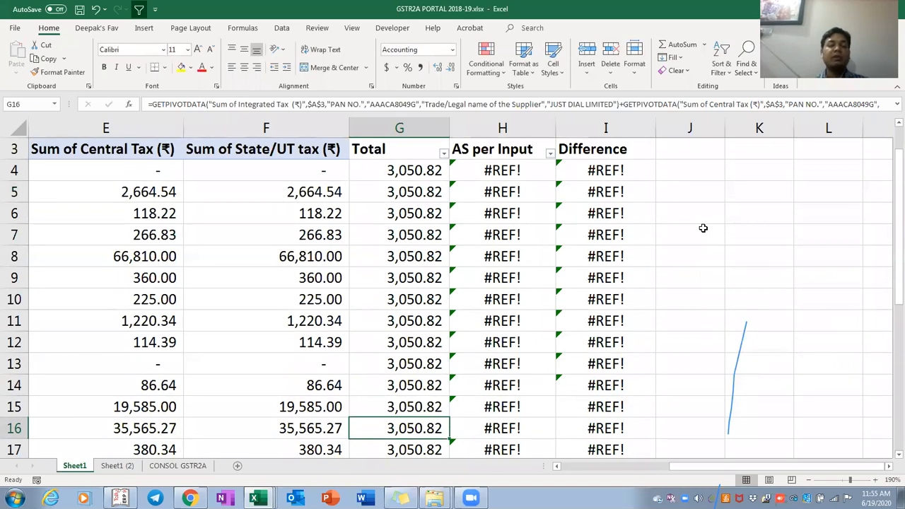
Replace G4 with the plain sum =F4+E4+D4
key("ctrl+Up")
key("Down")
type("=")
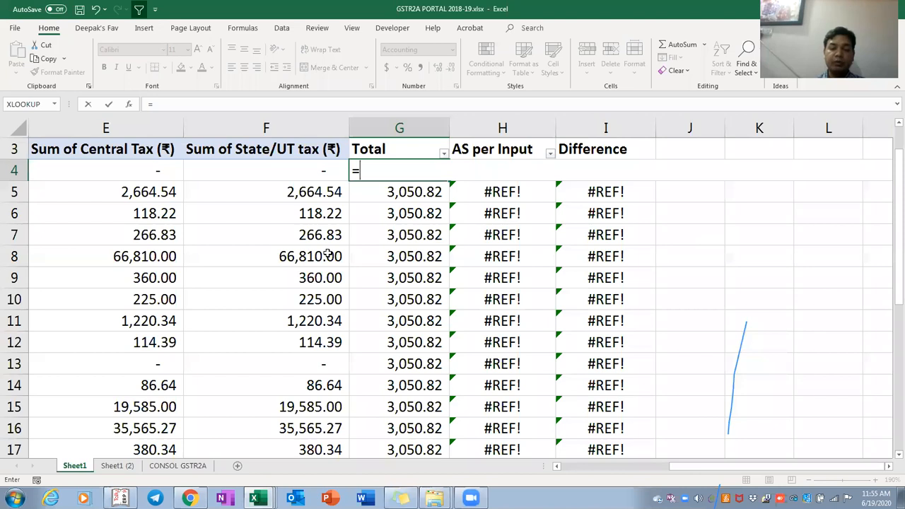
type("f5")
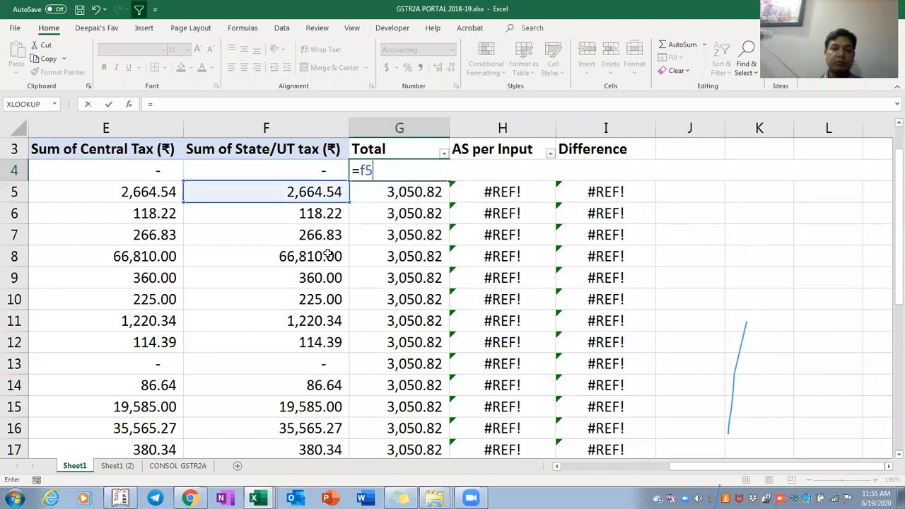
key("BackSpace")
type("4+")
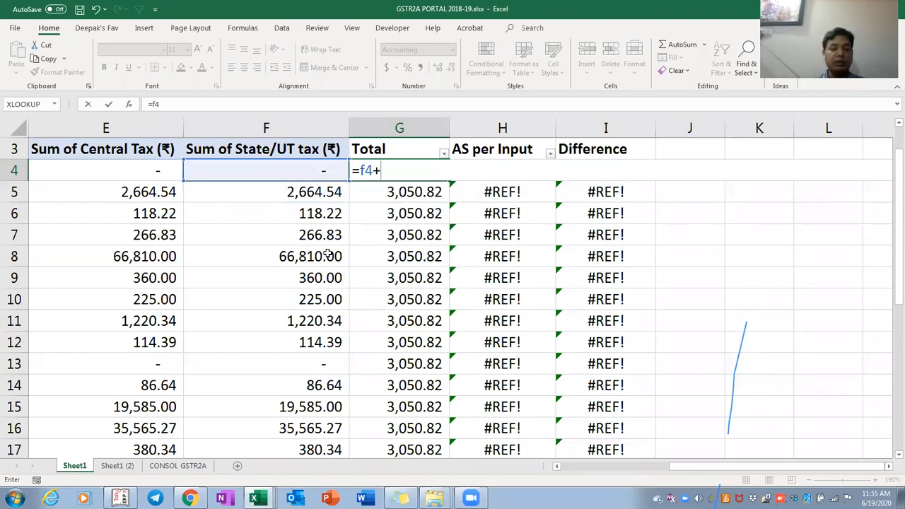
type("e4")
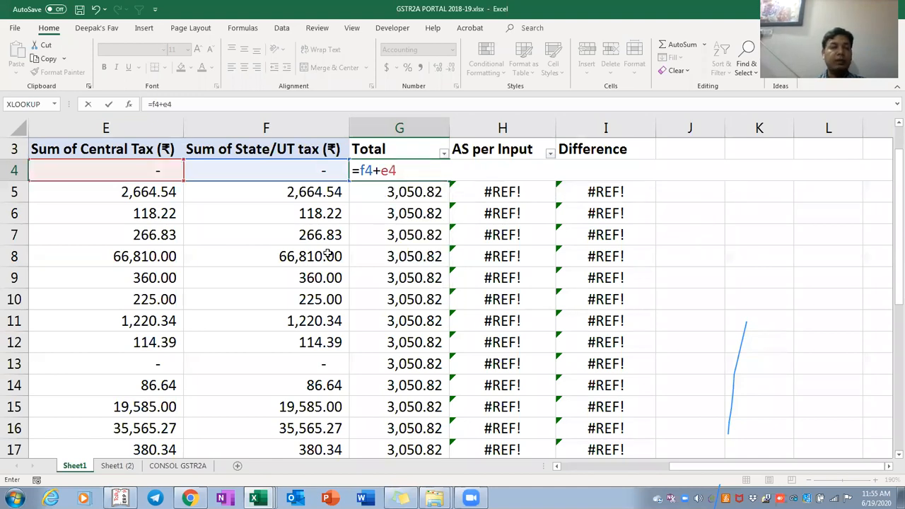
scroll(401, 428, "left", 2)
scroll(401, 428, "left", 1)
type("d4")
key("Return")
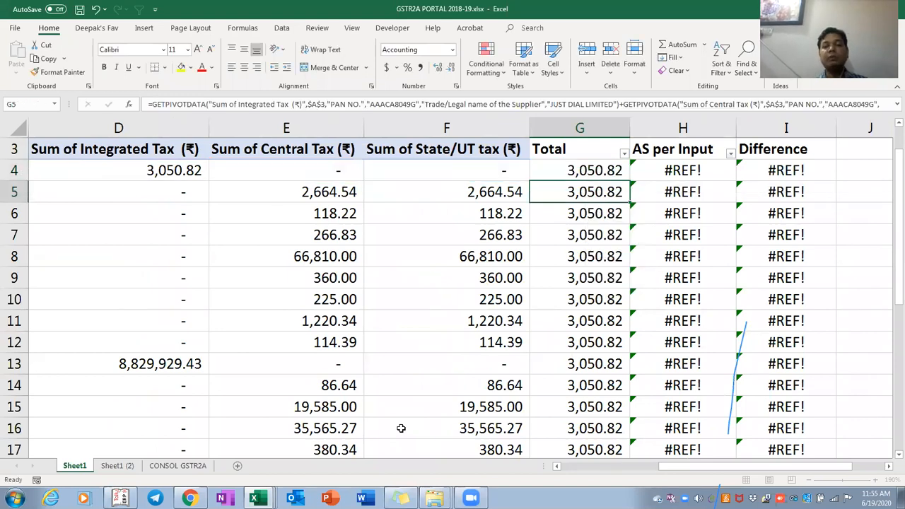
Copy the =F4+E4+D4 sum down G4:G28 so each row shows its own total
key("Up")
key("ctrl+c")
key("ctrl+shift+Down")
scroll(400, 428, "down", 2)
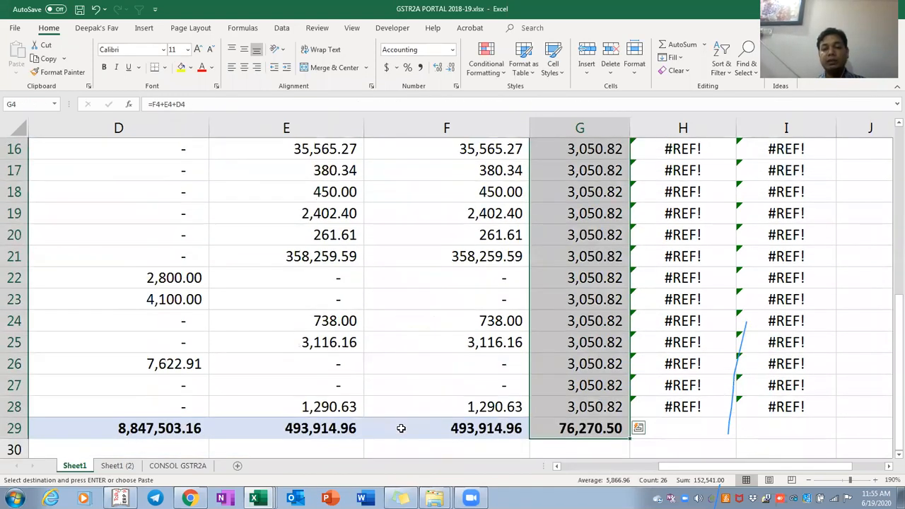
key("shift+Up")
key("Return")
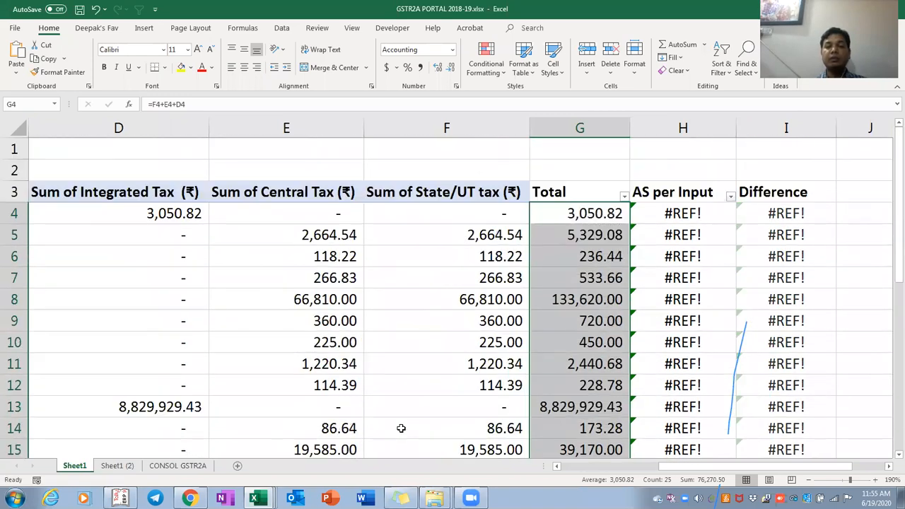
Clear the Total values in G4:G28 and begin selecting the AS per Input cells
key("Right")
scroll(401, 428, "down", 5)
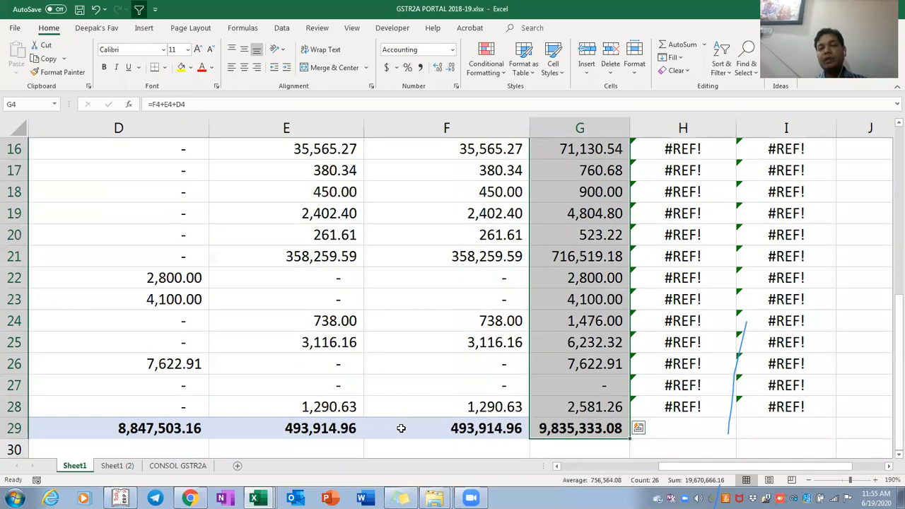
key("Up")
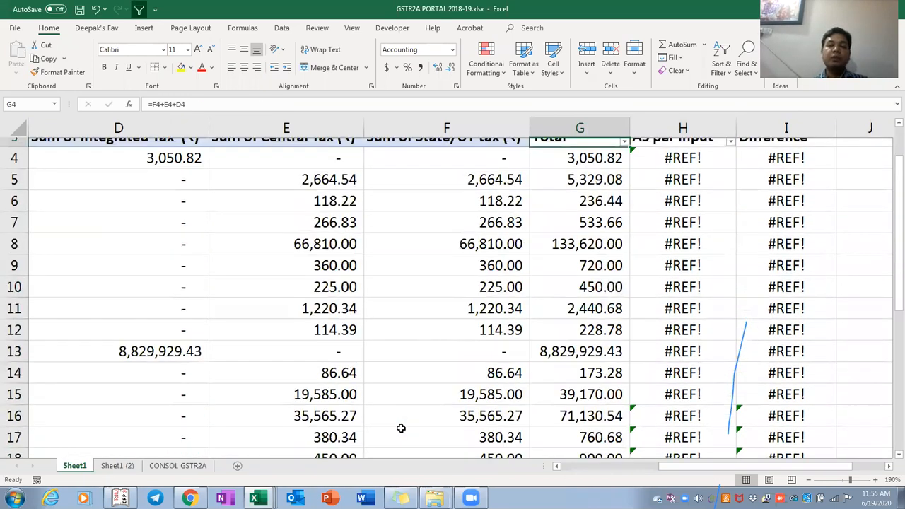
key("Down")
key("ctrl+shift+Down")
key("shift+Up")
key("shift+Up")
key("shift+Down")
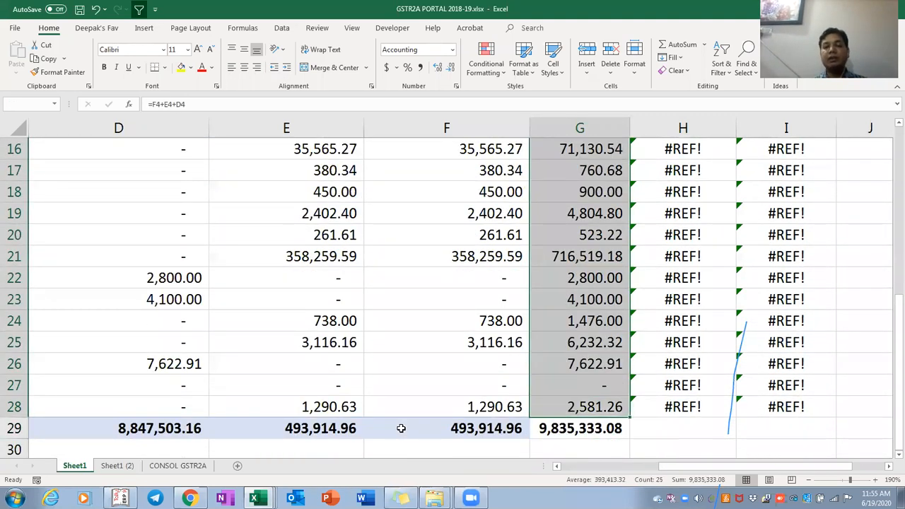
key("Delete")
key("Right")
key("shift+Down")
Clear the #REF! errors from the AS per Input and Difference cells H4:I28
key("shift+Up")
key("shift+Right")
key("shift+Right")
key("shift+Left")
key("ctrl+shift+Down")
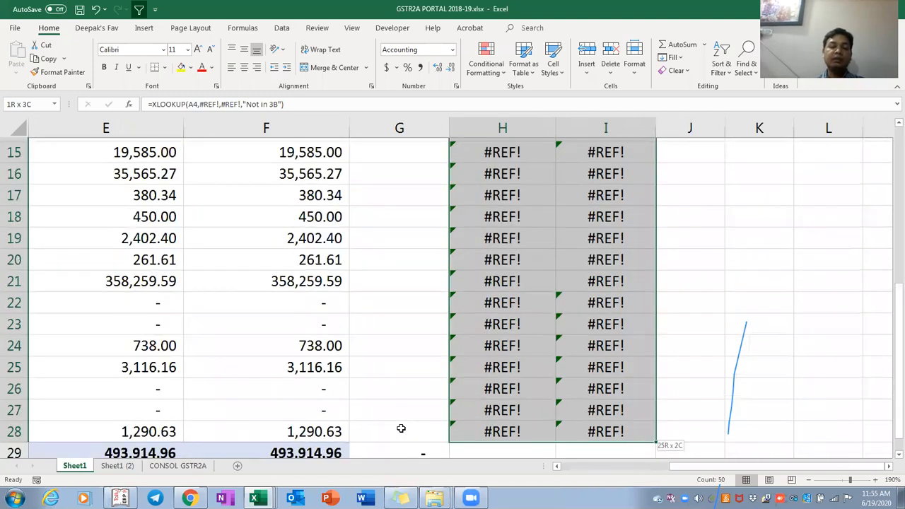
key("Delete")
key("Left")
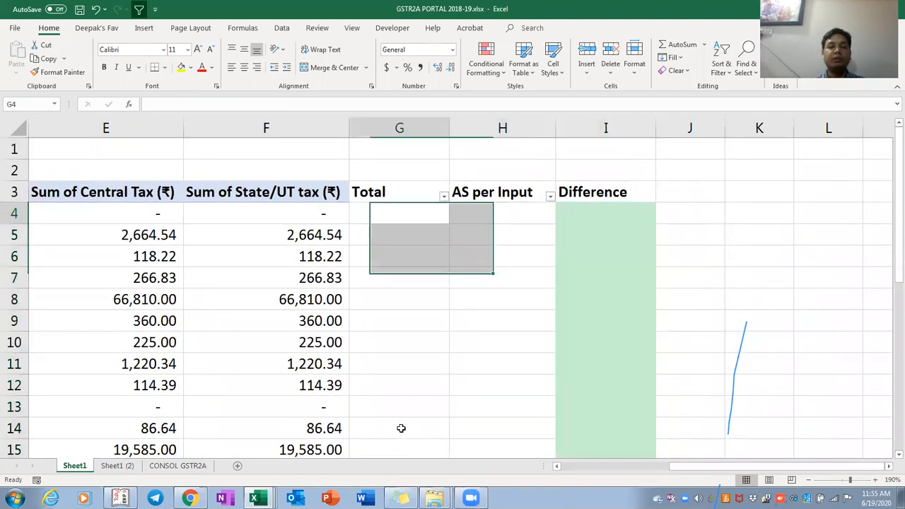
key("ctrl+Down")
key("ctrl+Up")
scroll(401, 428, "up", 1)
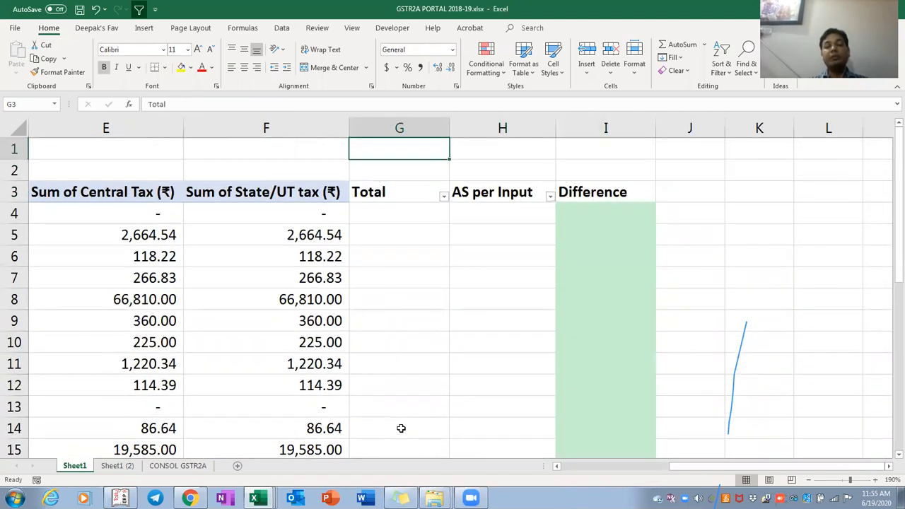
key("ctrl+Down")
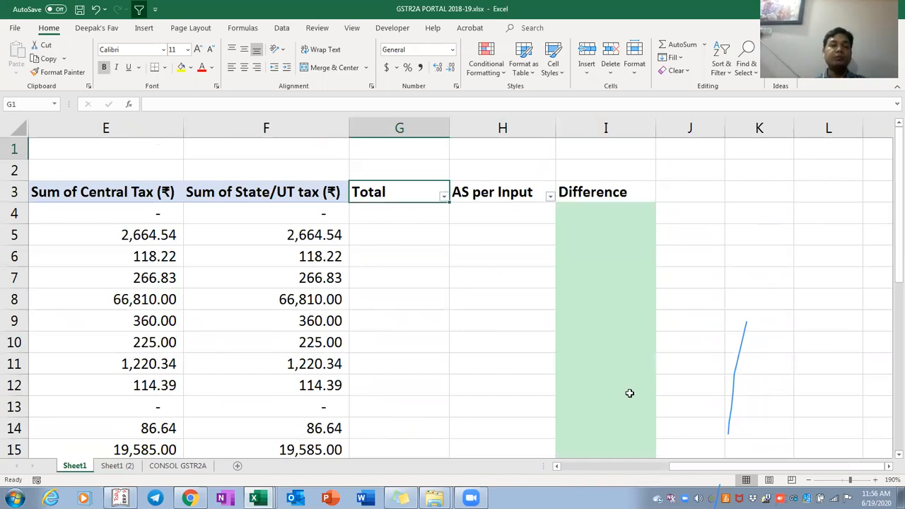
Show the pivot's Options list with Generate GetPivotData still switched on
left_click(90, 256)
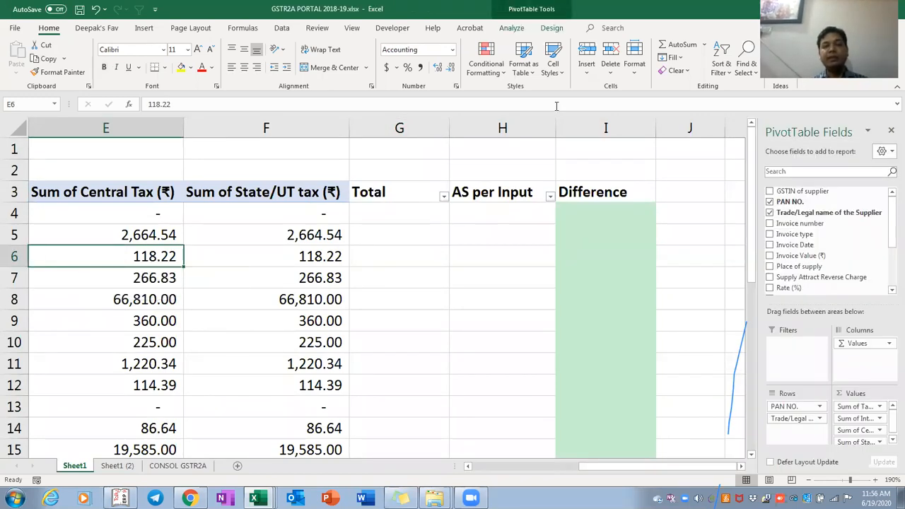
left_click(551, 29)
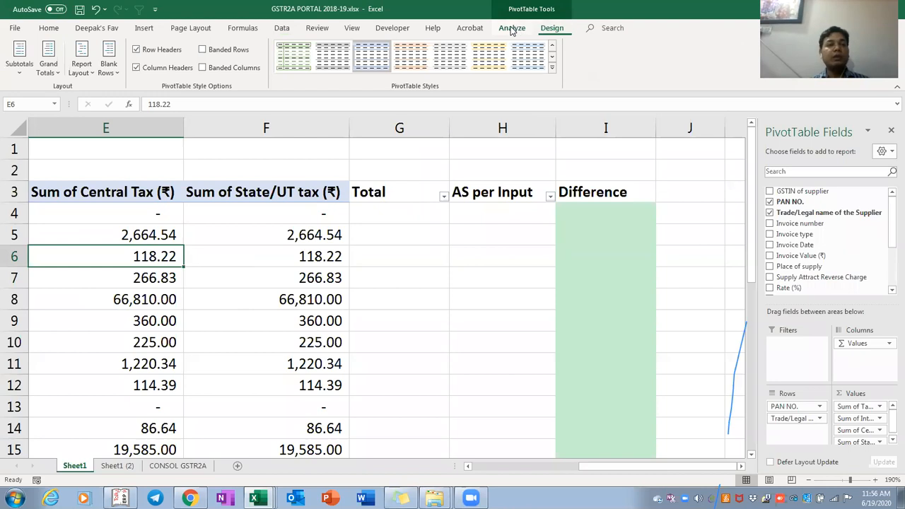
left_click(511, 28)
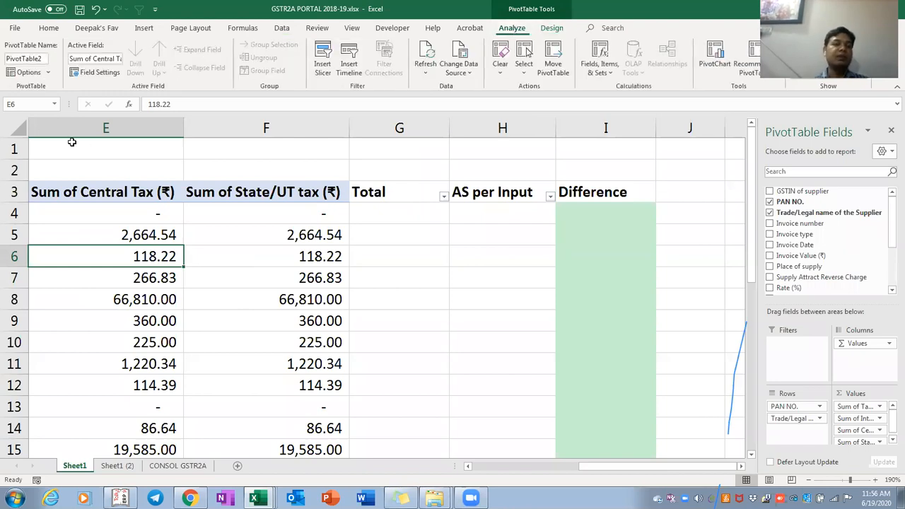
left_click(48, 73)
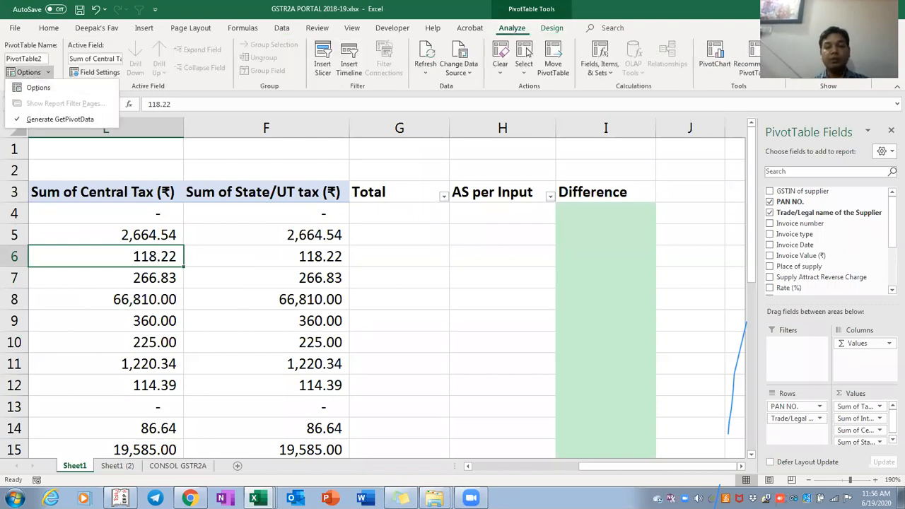
mouse_move(525, 7)
left_mouse_down()
mouse_move(516, 83)
mouse_move(511, 12)
left_mouse_up()
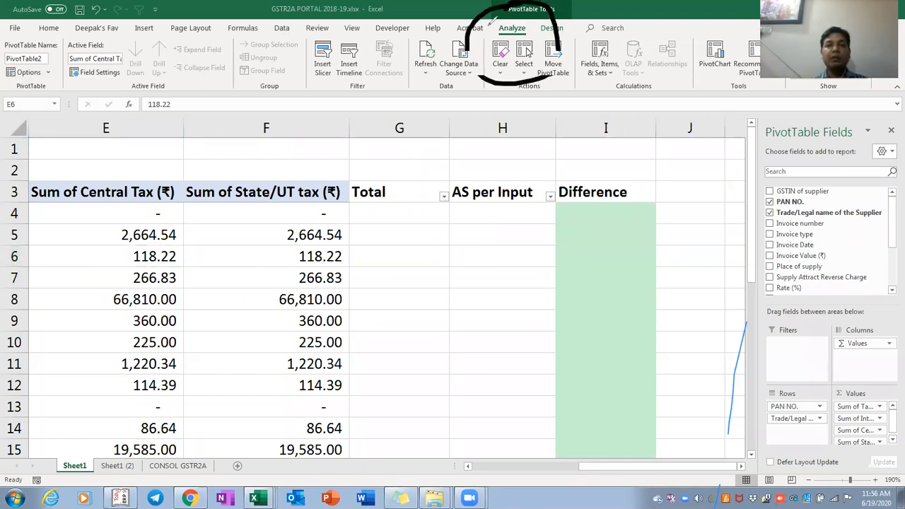
mouse_move(62, 61)
left_mouse_down()
mouse_move(36, 55)
mouse_move(10, 104)
mouse_move(69, 77)
mouse_move(55, 58)
left_mouse_up()
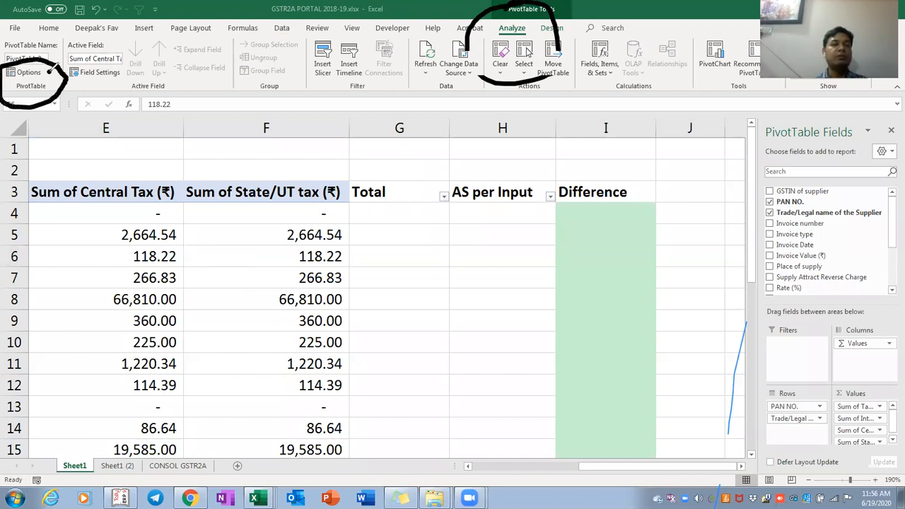
left_click(49, 72)
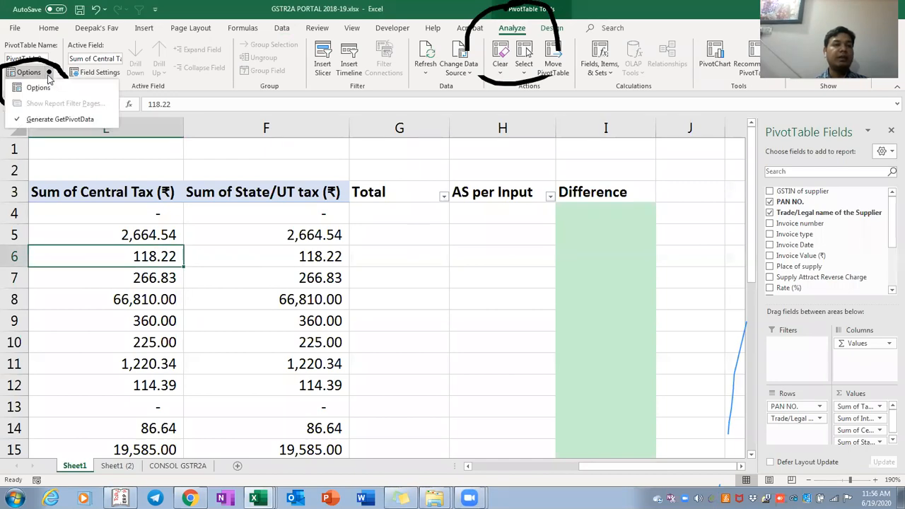
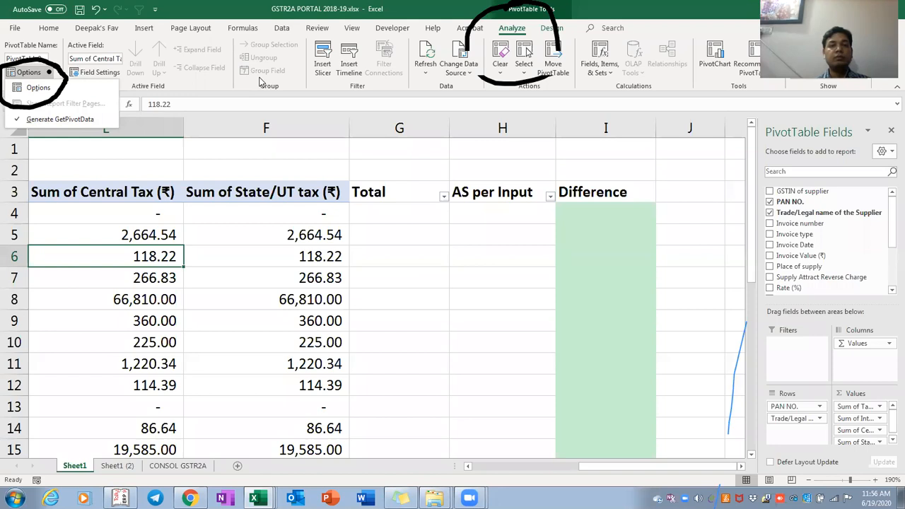
Turn off Generate GetPivotData in the PivotTable Options list, then select cell G4
left_click(259, 82)
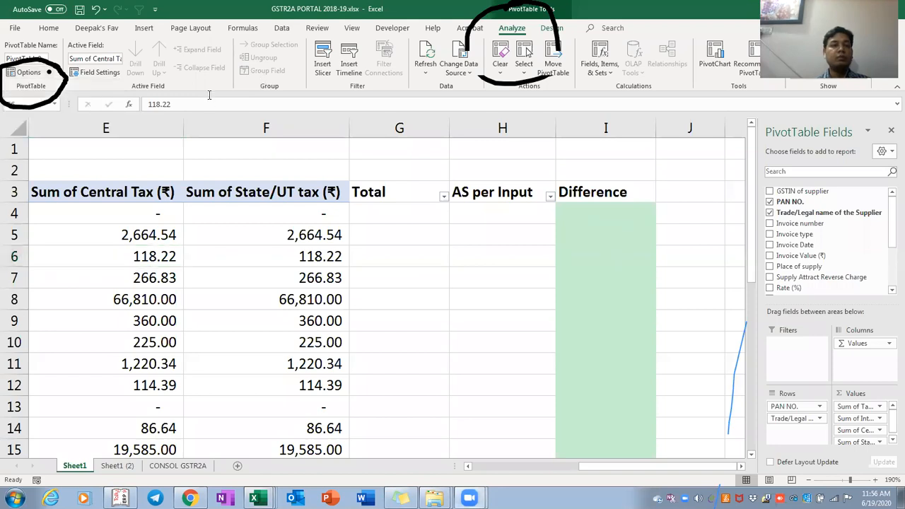
left_click(49, 73)
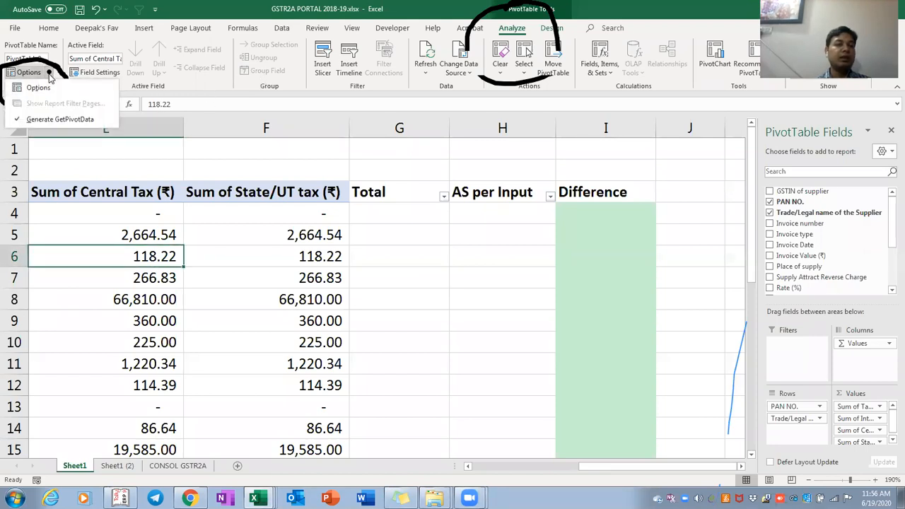
left_click(20, 121)
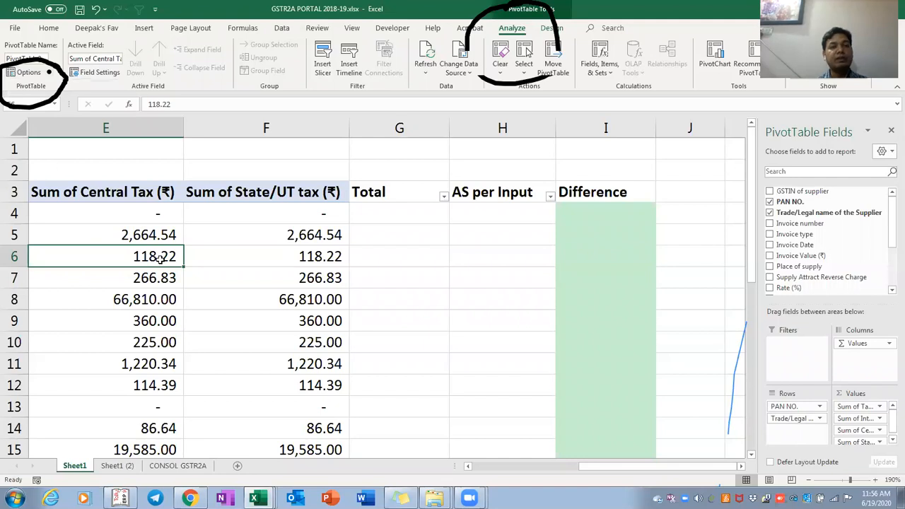
mouse_move(161, 259)
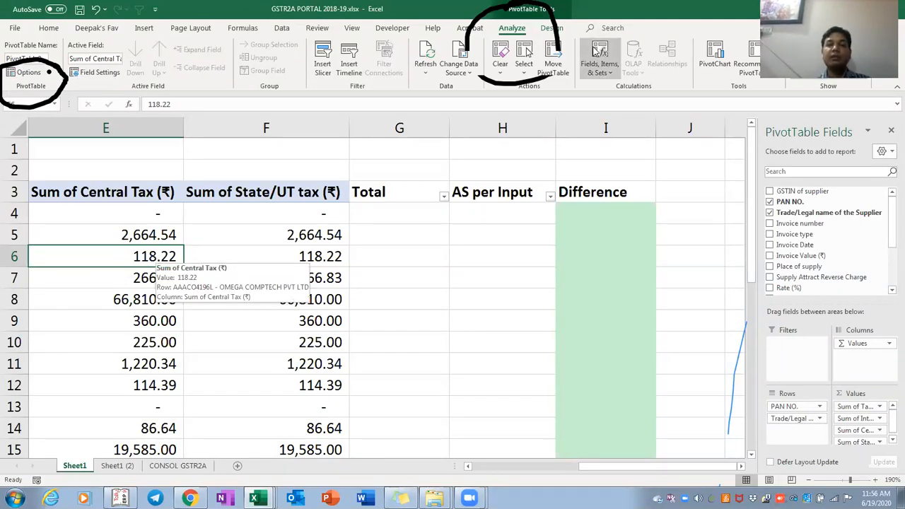
left_click(596, 52)
left_click(630, 78)
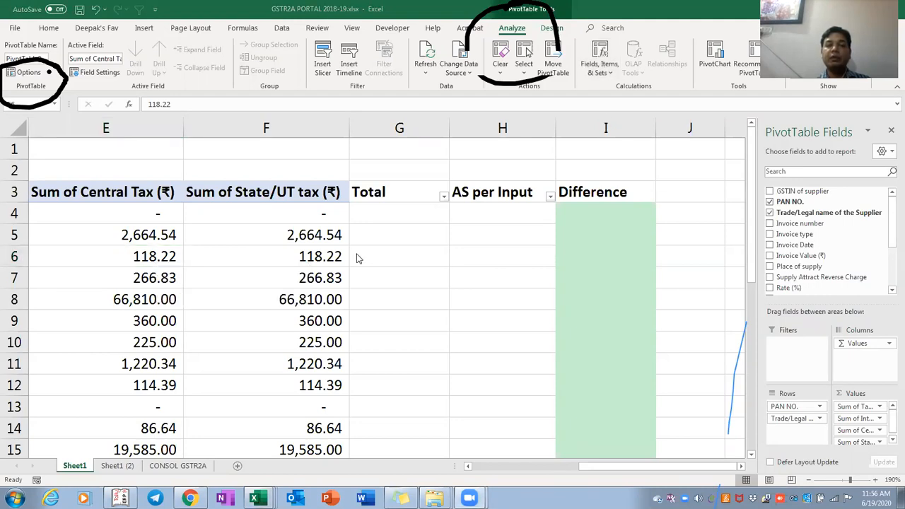
left_click(358, 215)
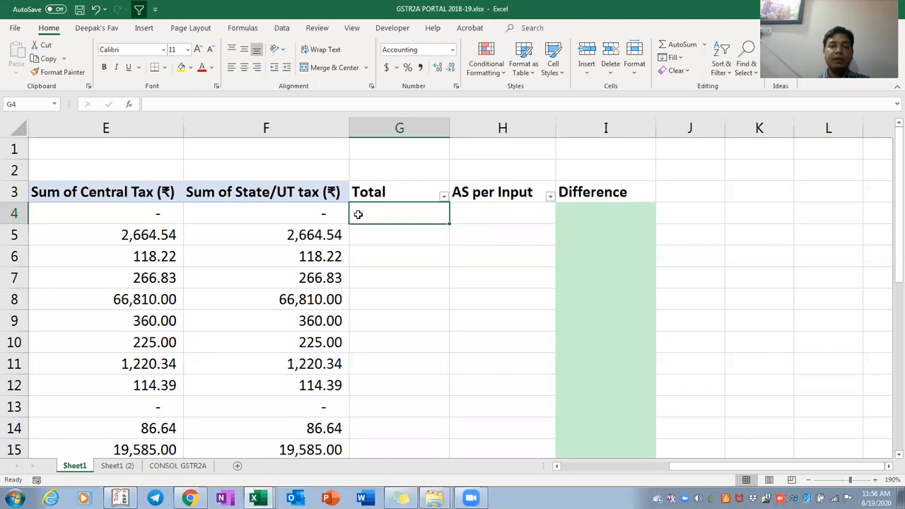
Build a Total formula in G4 adding the F4, E4 and D4 tax cells
type("=")
left_click(323, 213)
type("+")
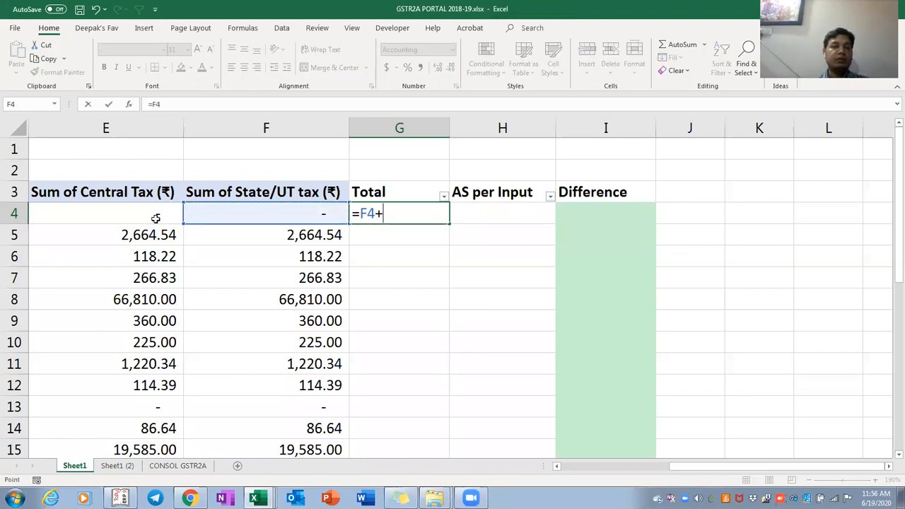
left_click(156, 218)
type("+")
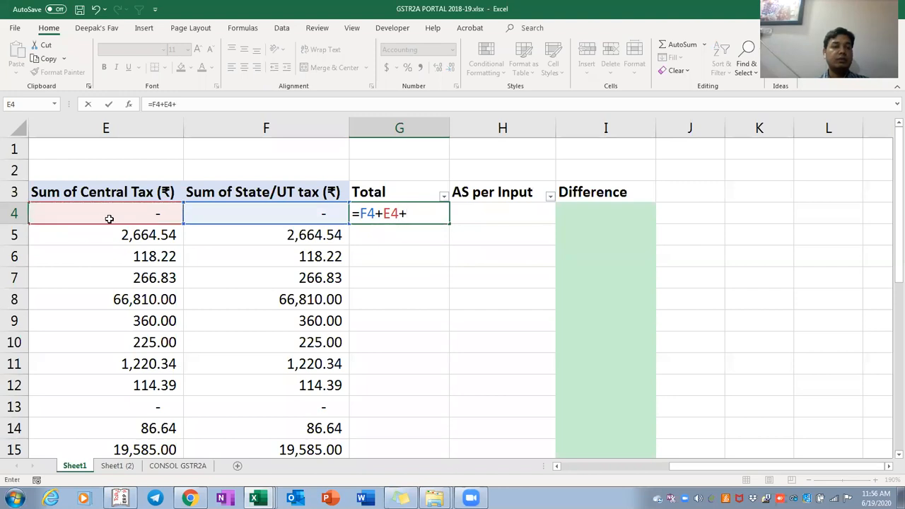
left_click(105, 218)
key("Left")
key("Return")
key("Up")
key("F2")
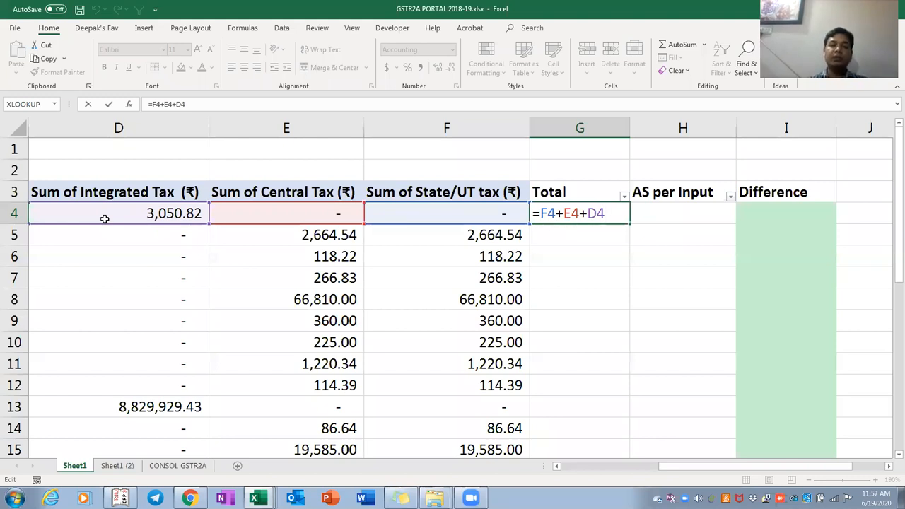
key("Escape")
Replace the G4 Total with =SUM(D4:F4)
type("=sum(")
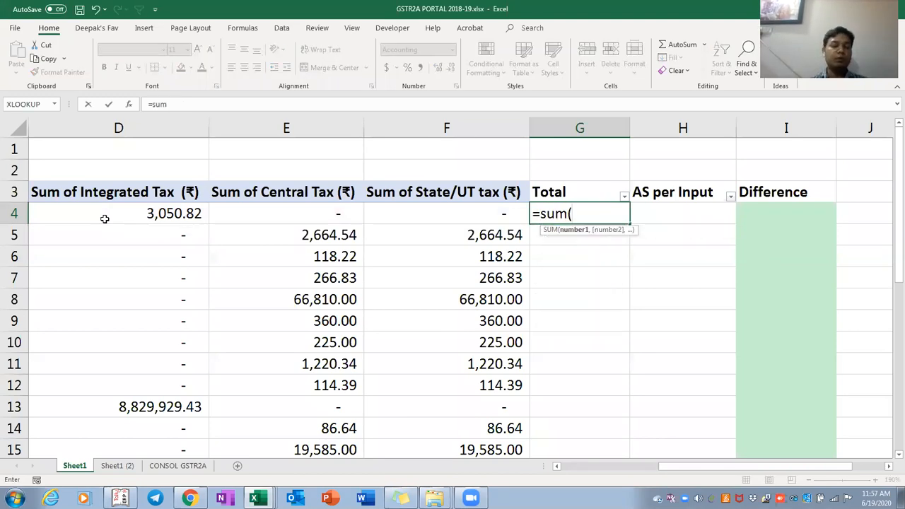
key("Left")
key("shift+Left")
key("shift+Left")
key("shift+Left")
key("shift+Right")
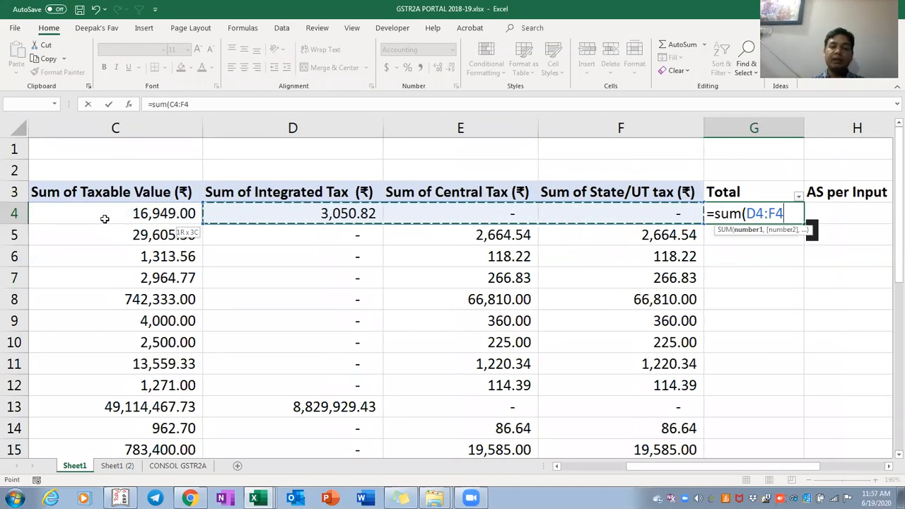
key("Return")
key("Up")
Copy the G4 SUM formula down the Total column through G27
scroll(104, 219, "right", 1)
key("ctrl+c")
key("Left")
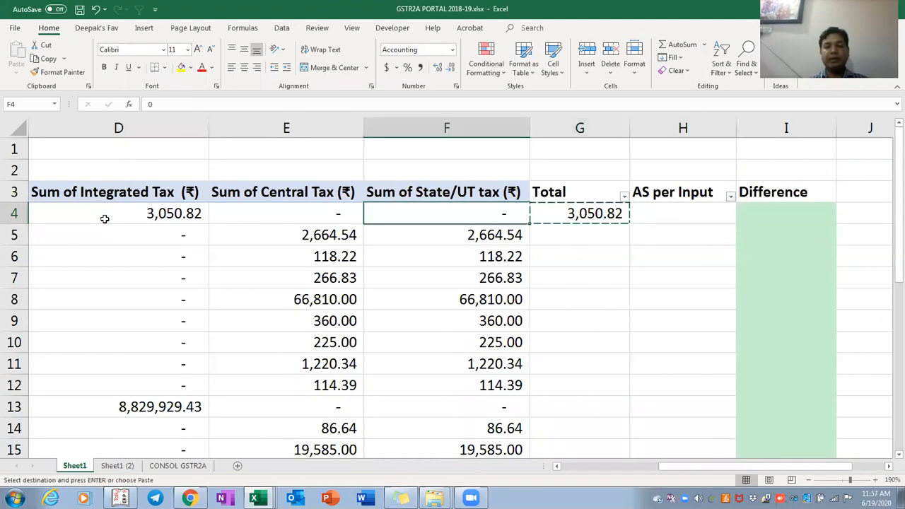
key("ctrl+Down")
key("Down")
key("Up")
key("Up")
key("Up")
key("Right")
key("ctrl+shift+Up")
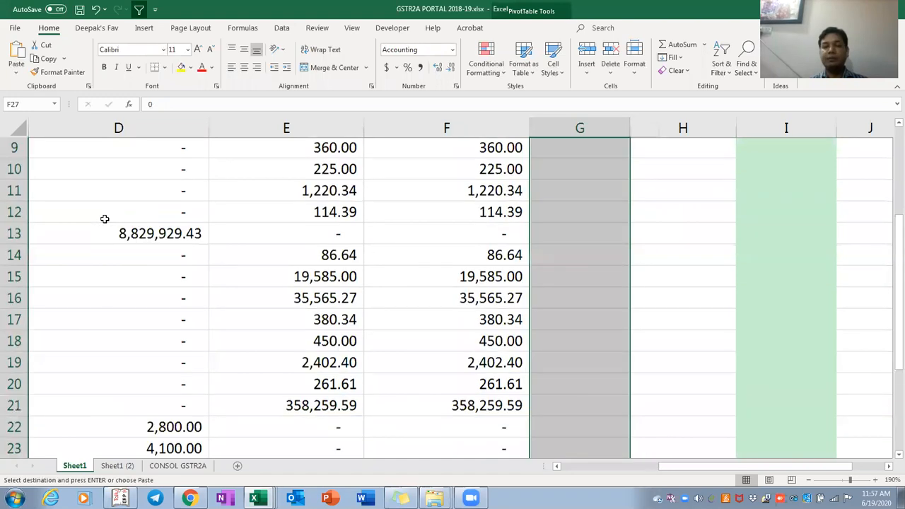
scroll(104, 219, "up", 2)
key("Return")
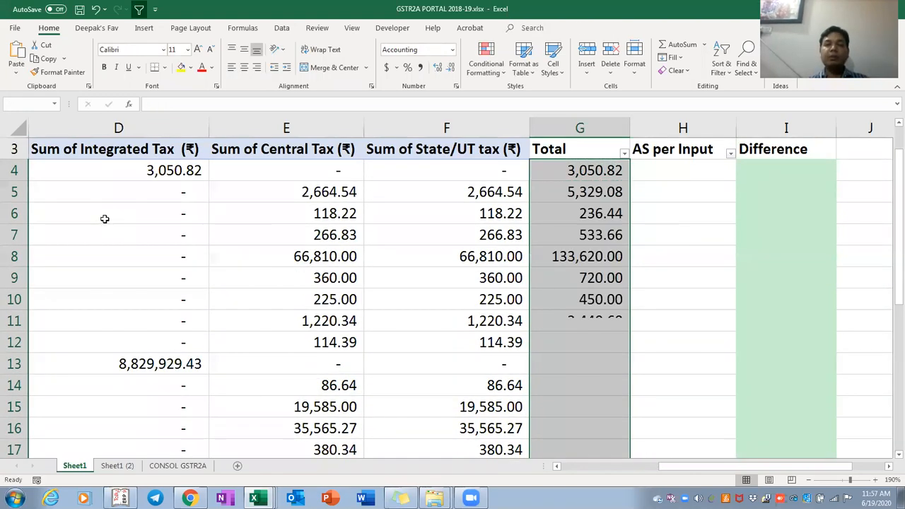
key("ctrl+Up")
Check the Total formulas in G6, G12, G13, G15, G17, G22 and G27
key("Down")
key("Down")
key("Down")
key("F2")
key("Return")
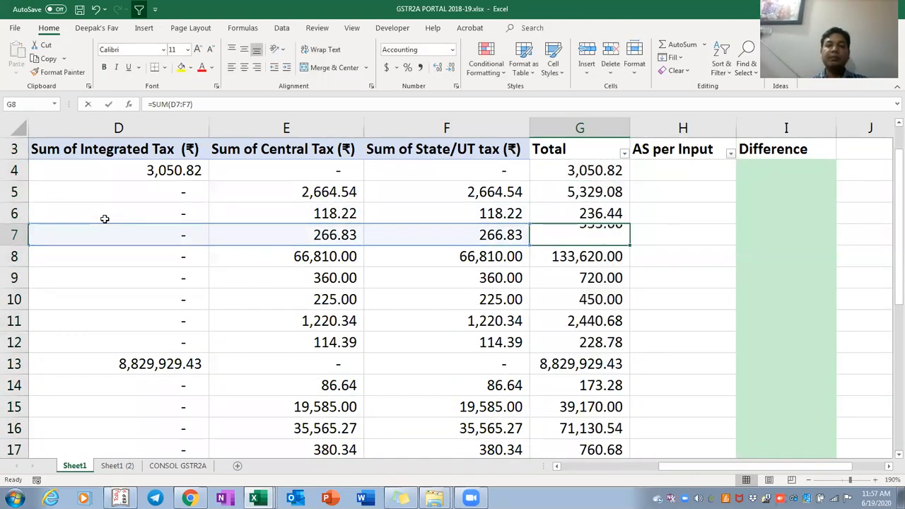
key("Down")
key("Down")
key("Down")
key("Down")
key("Down")
key("F2")
key("Return")
key("F2")
key("Return")
key("Down")
key("F2")
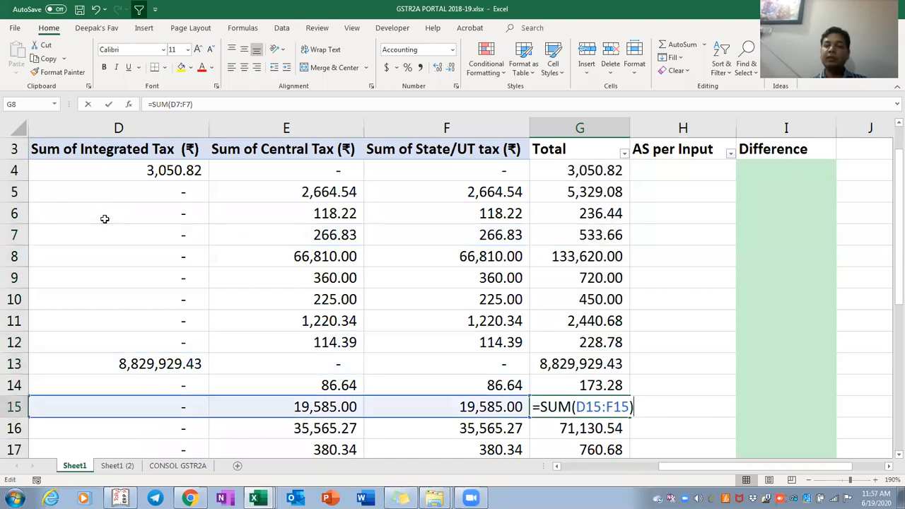
key("Return")
key("Down")
key("F2")
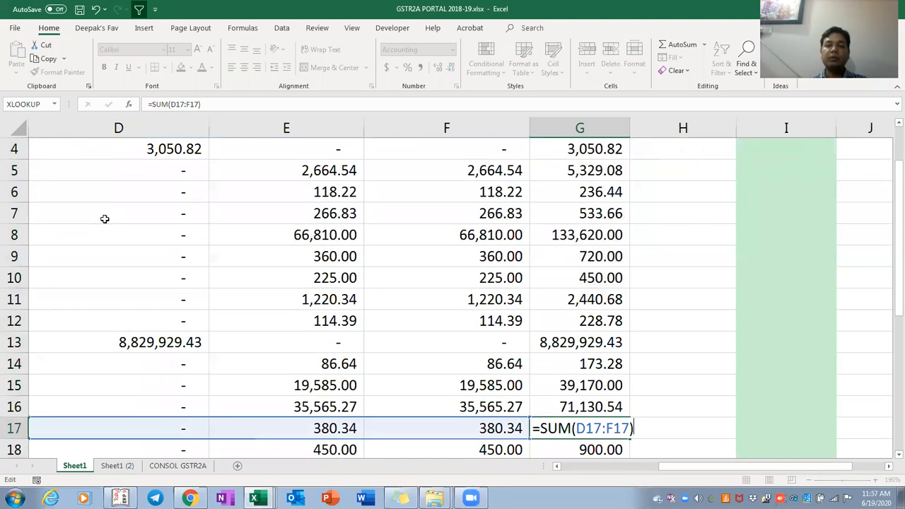
key("Return")
key("Down")
key("Down")
key("Down")
key("Down")
key("F2")
key("Return")
key("Down")
key("Down")
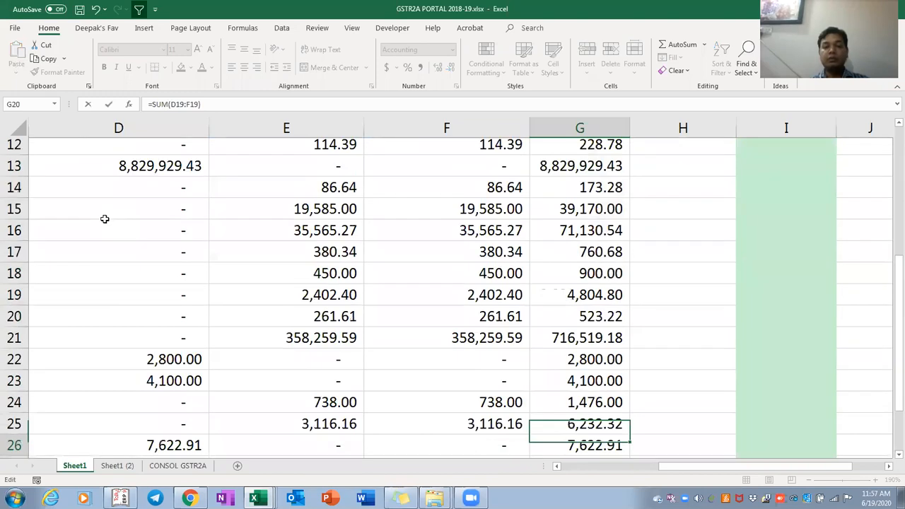
key("Down")
key("Down")
key("F2")
key("Return")
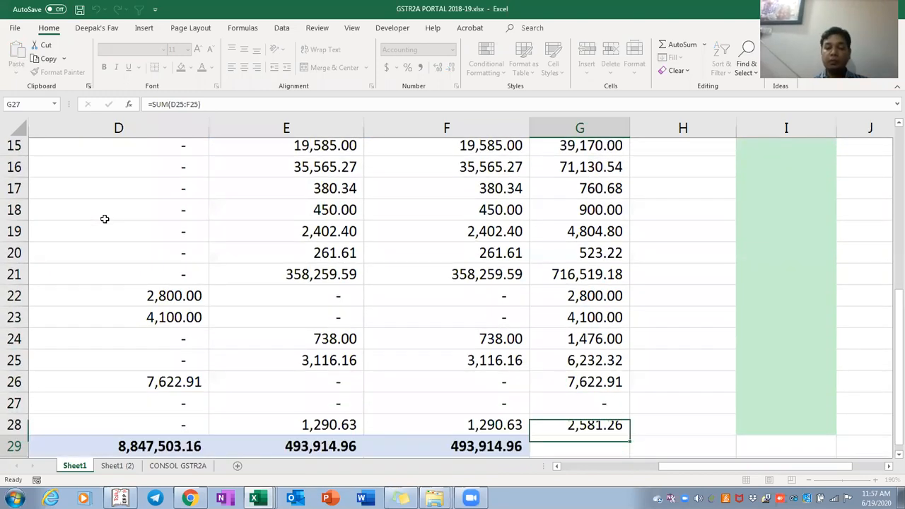
AutoSum the Total column into G29 for a grand total of 9,835,333.08
key("Down")
key("alt+equal")
key("Return")
key("Up")
key("Up")
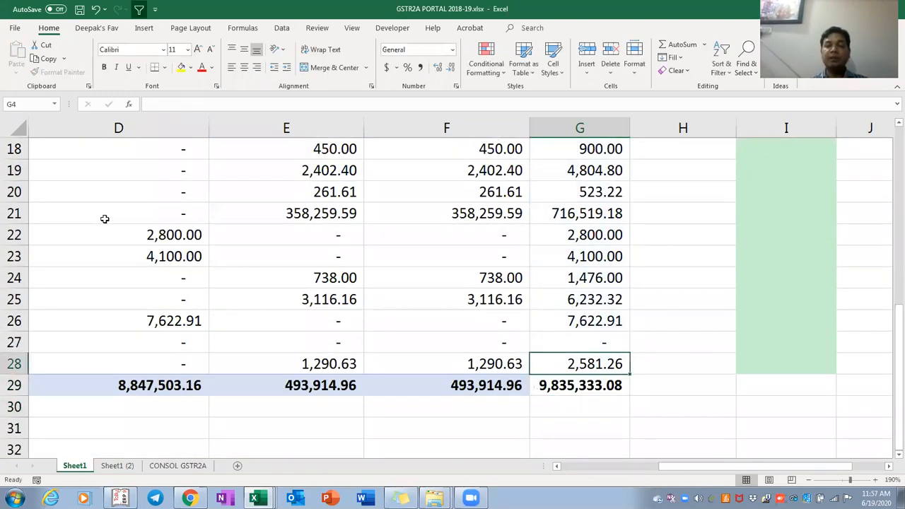
key("ctrl+Up")
key("Up")
key("Down")
key("Down")
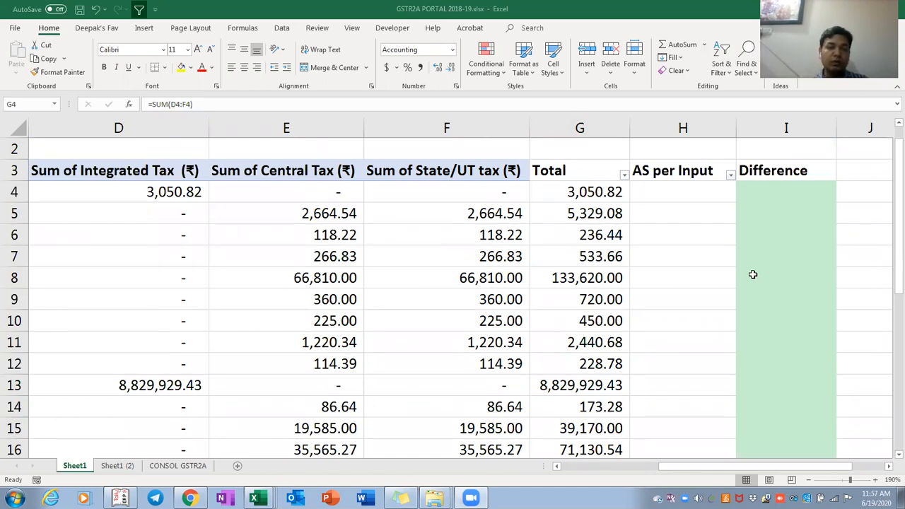
left_click(134, 391)
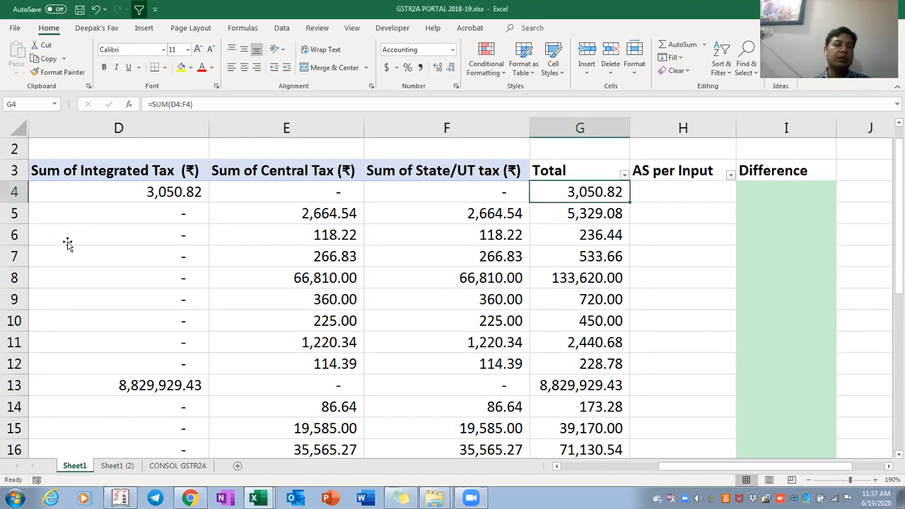
Switch to the Sheet1 (2) supplier sheet and select the PAN NO. column data
key("ctrl+Page_Down")
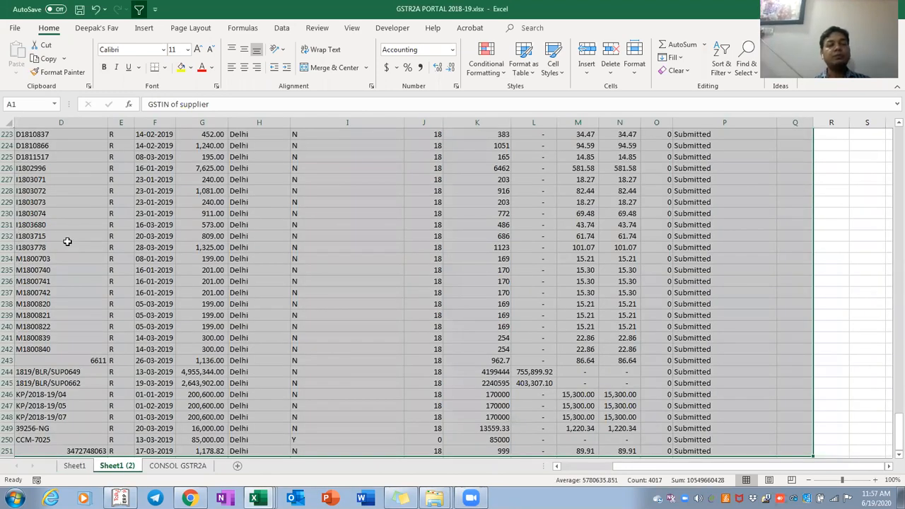
left_click(67, 242)
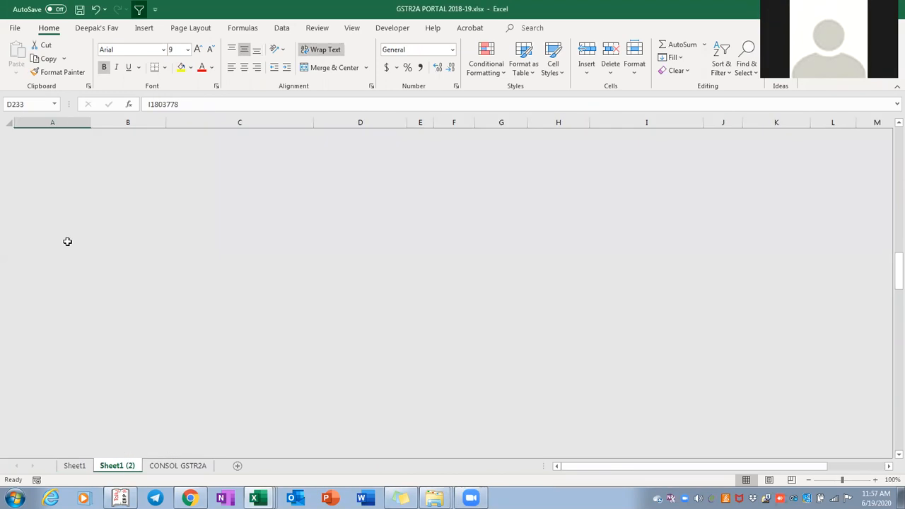
key("ctrl+Home")
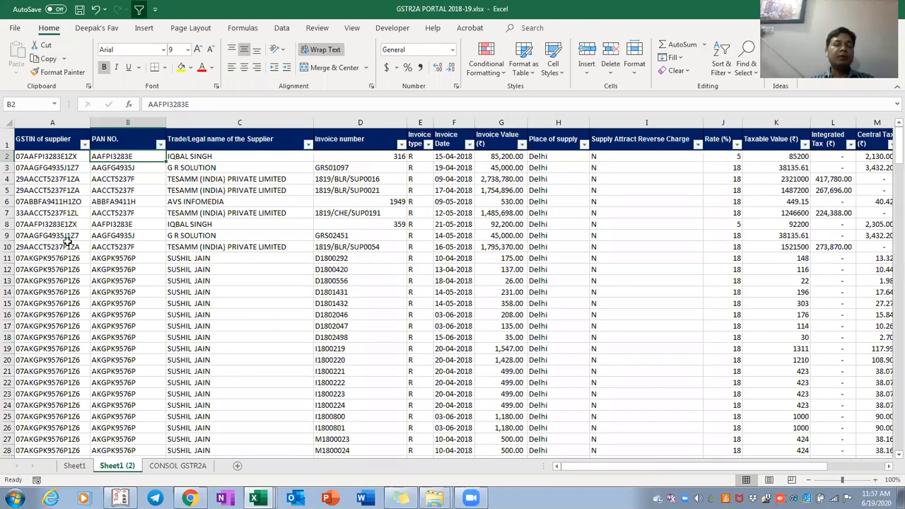
key("Up")
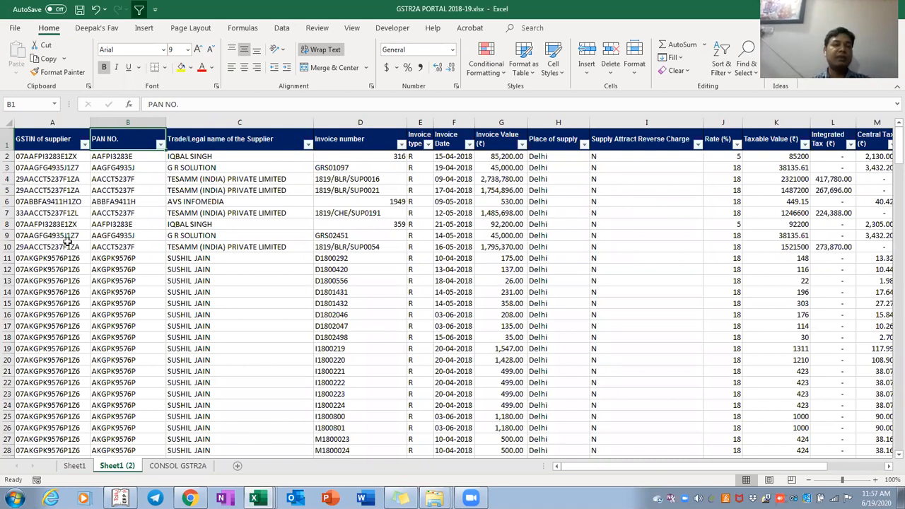
key("ctrl+shift+Down")
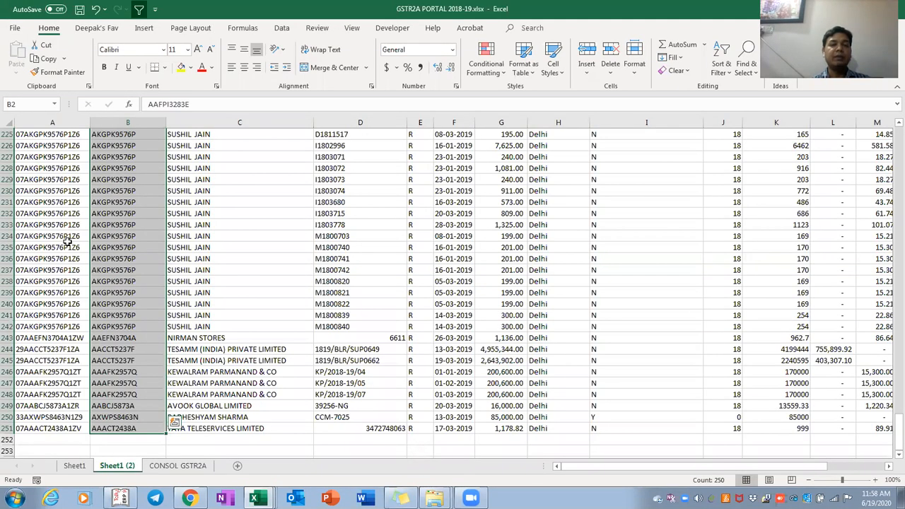
scroll(67, 242, "up", 20)
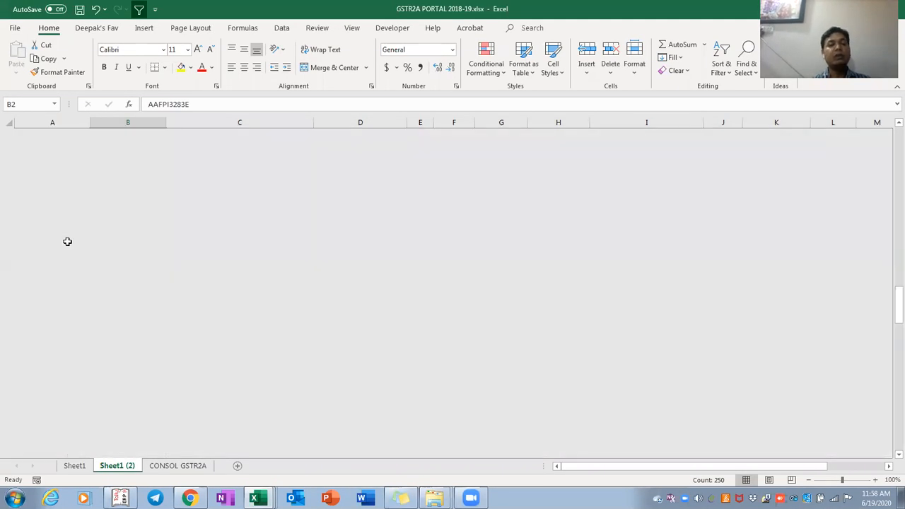
Select the GSTIN of supplier column and inspect one of its GSTIN values
key("Down")
key("Left")
key("ctrl+shift+Down")
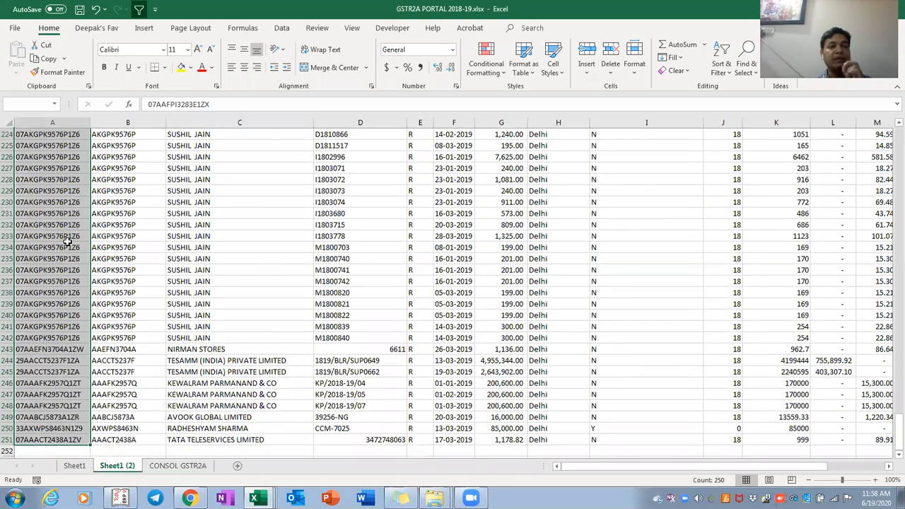
scroll(67, 241, "up", 20)
key("ctrl+Home")
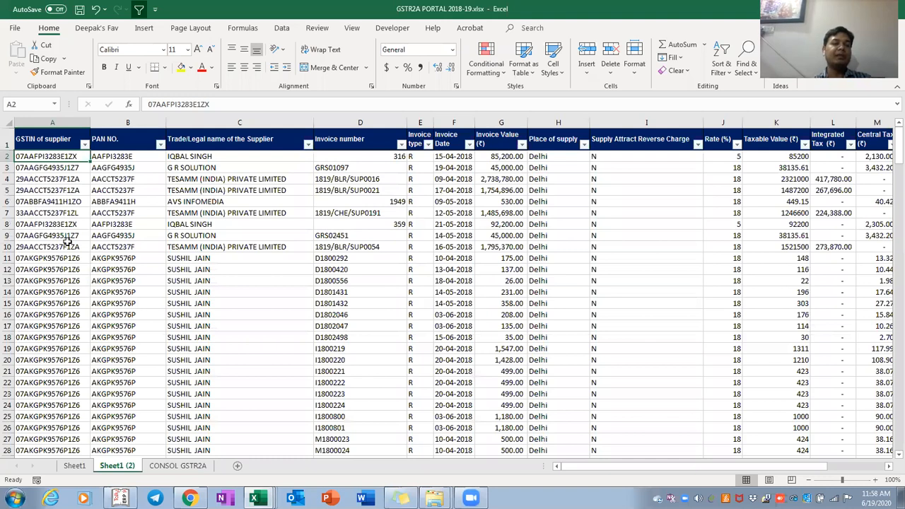
key("Right")
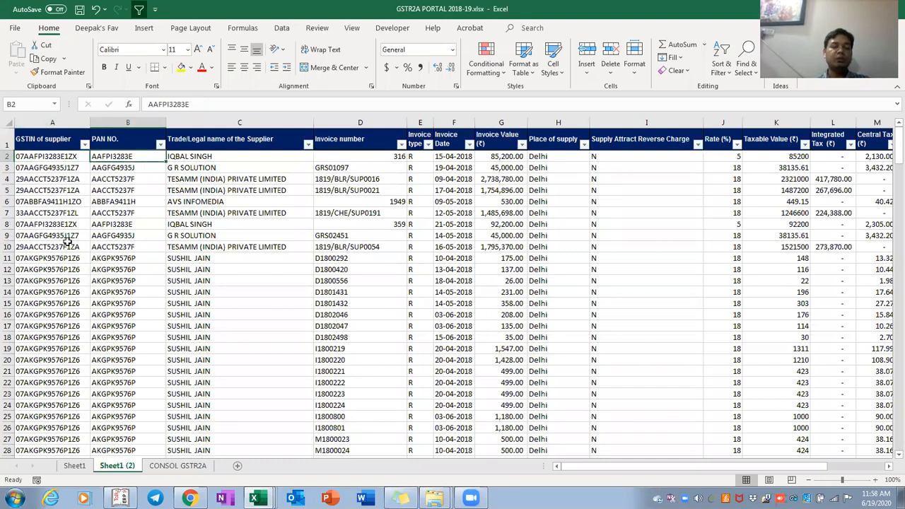
key("Right")
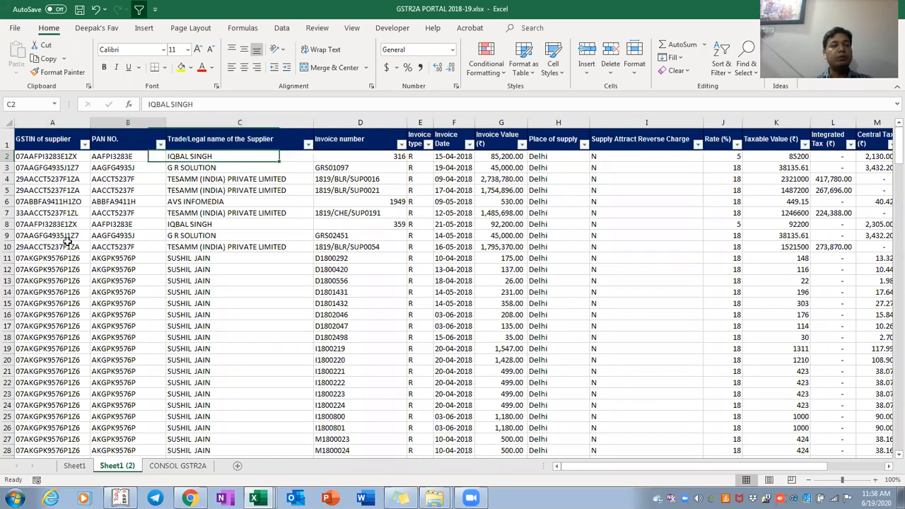
key("Left")
key("Left")
key("Down")
key("Down")
key("Down")
key("F2")
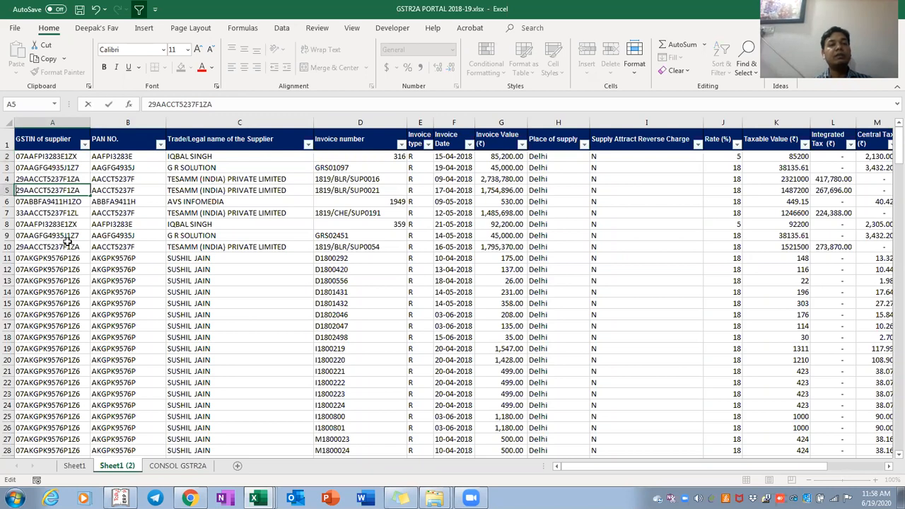
key("Return")
key("ctrl+Up")
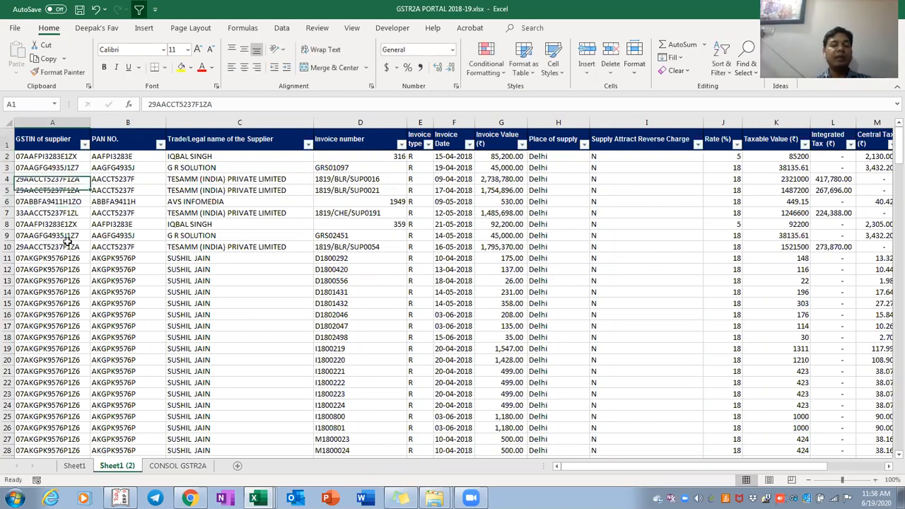
Delete all PAN NO. values below the header in column B
key("Down")
key("Right")
key("ctrl+shift+Down")
key("ctrl+shift+Down")
key("Delete")
key("ctrl+Up")
key("Down")
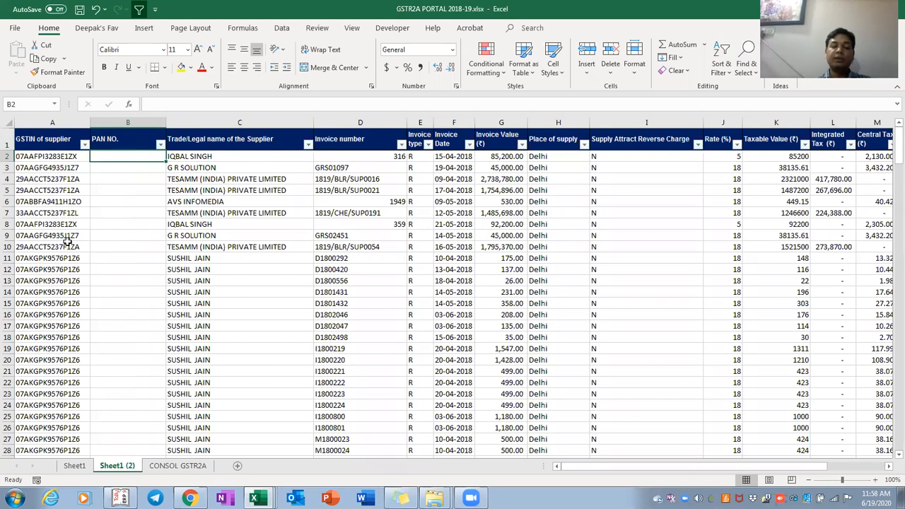
Enter =MID(A2,3,10) in B2, correcting the character count from 13 to 10
type("=")
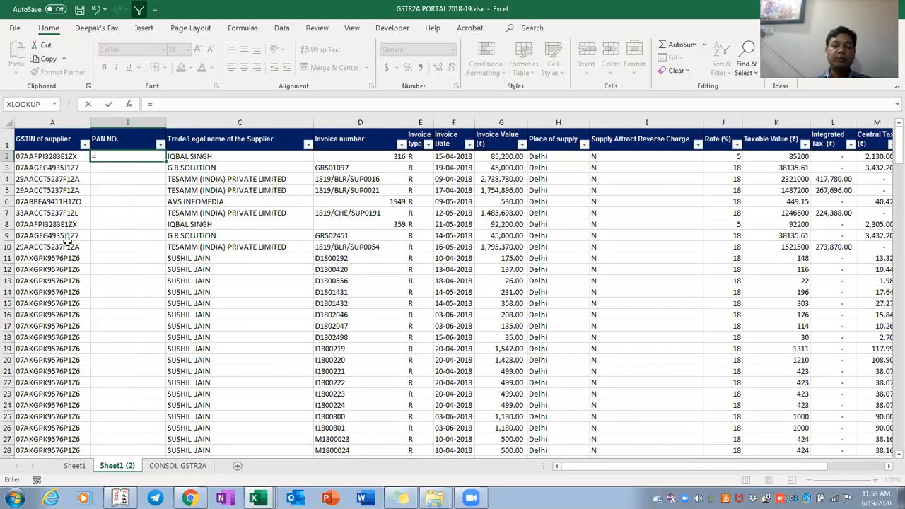
type("mid")
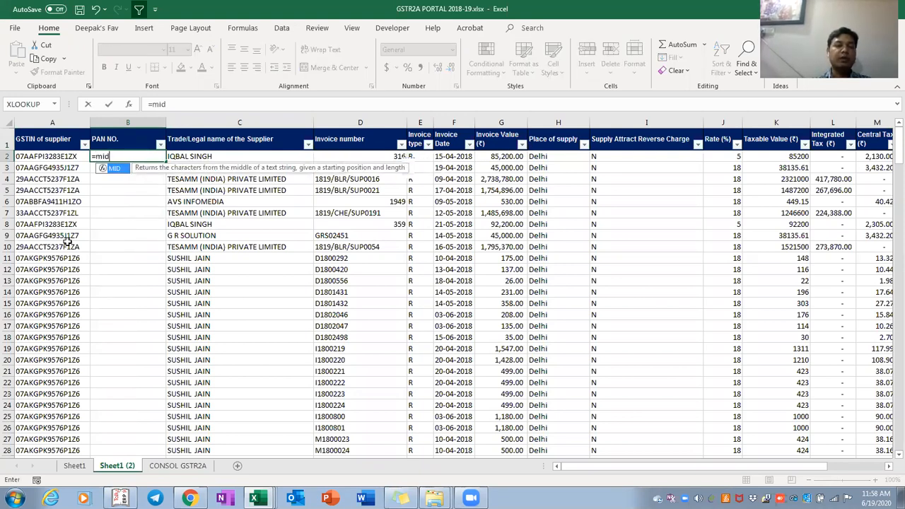
type("(")
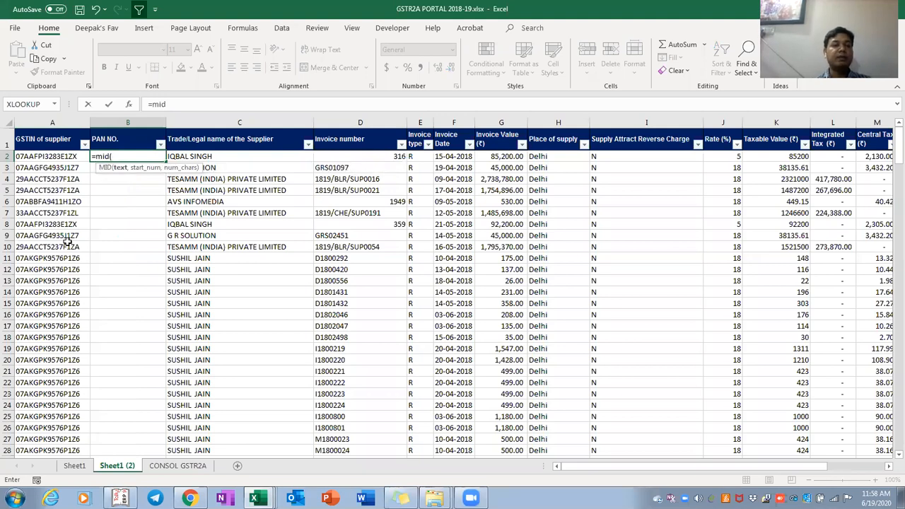
key("Left")
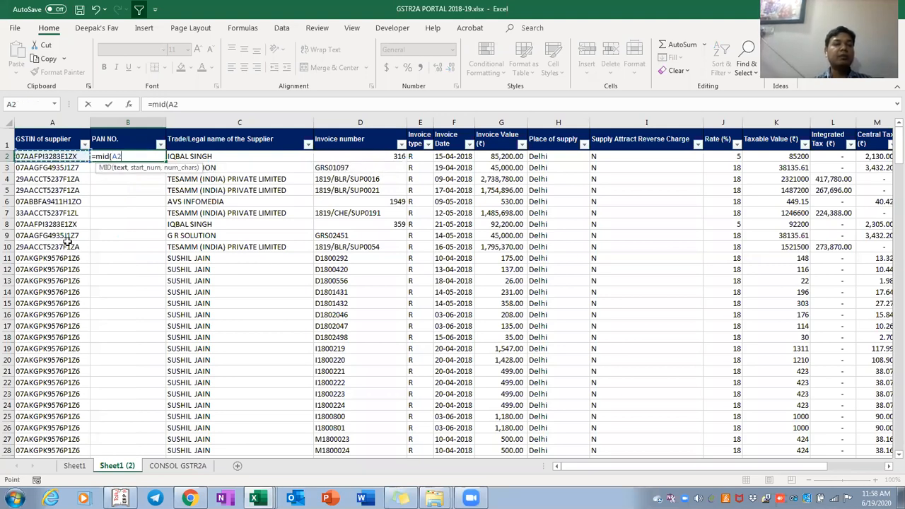
type(",")
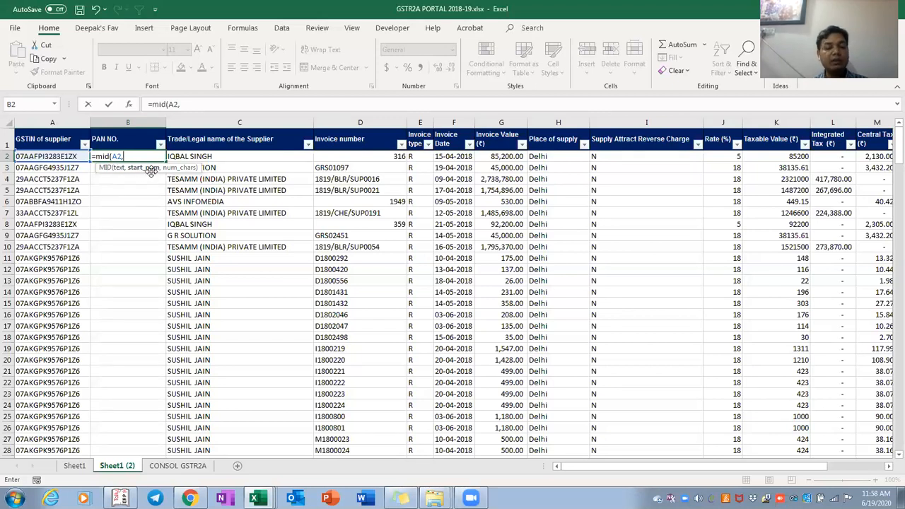
type("3")
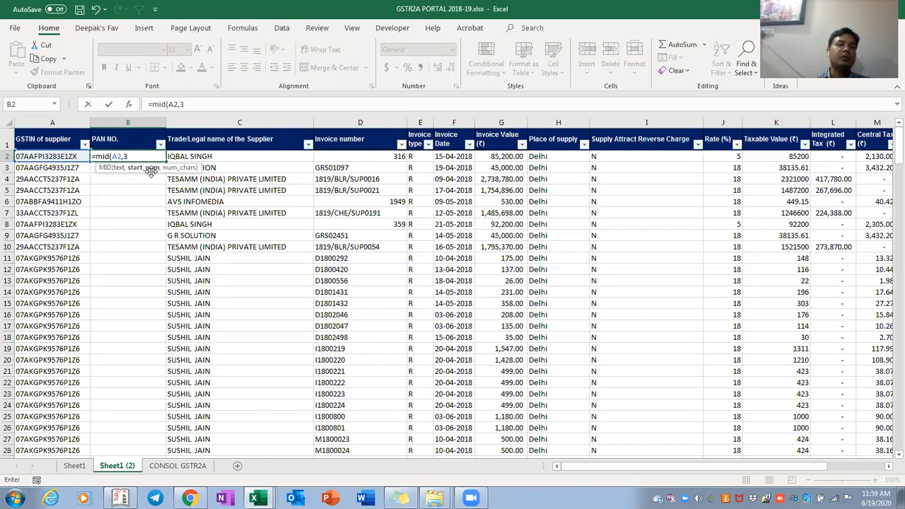
type(",")
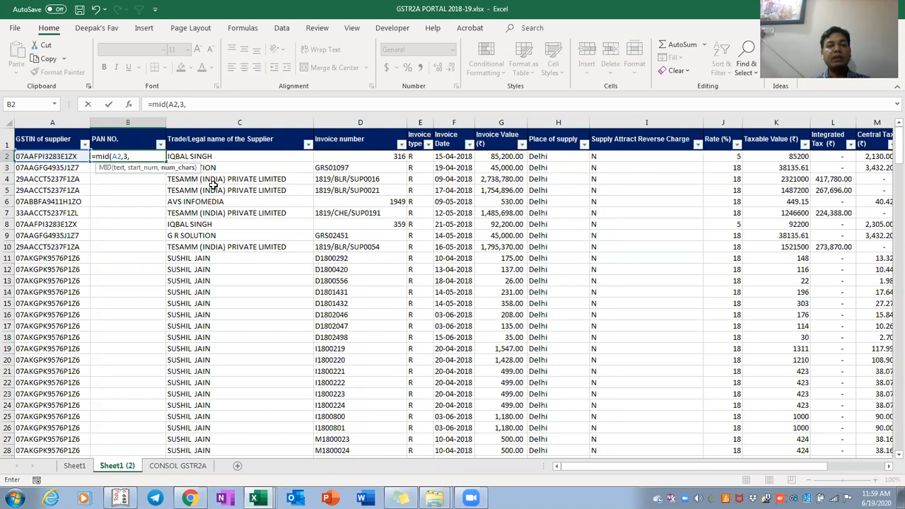
type("13)")
key("Return")
key("Up")
key("F2")
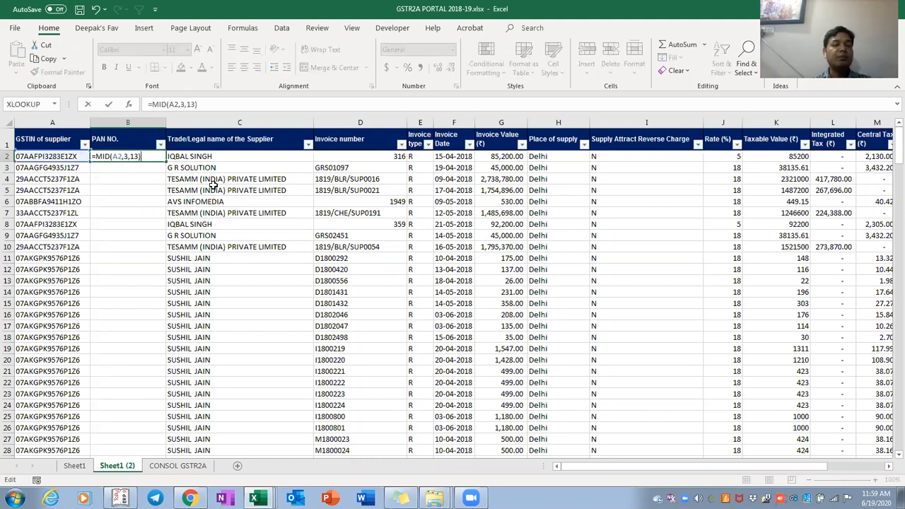
key("Left")
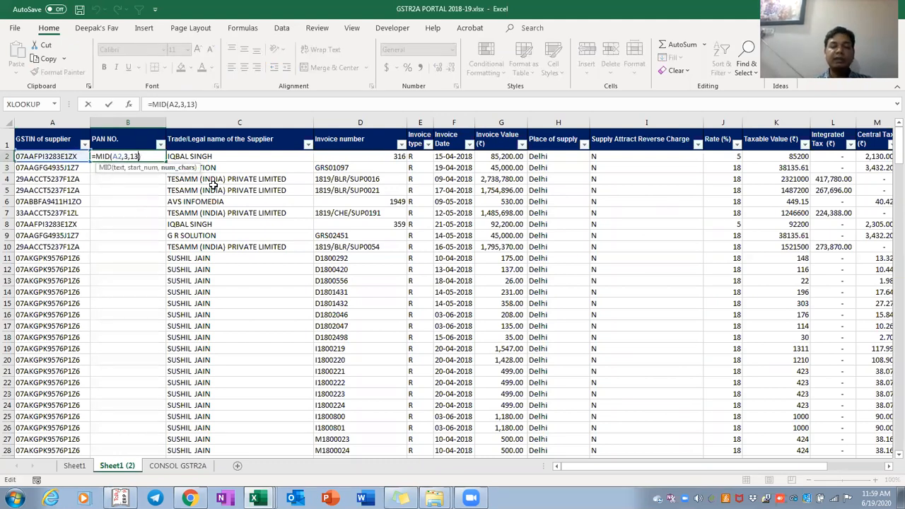
key("Return")
key("Up")
key("F2")
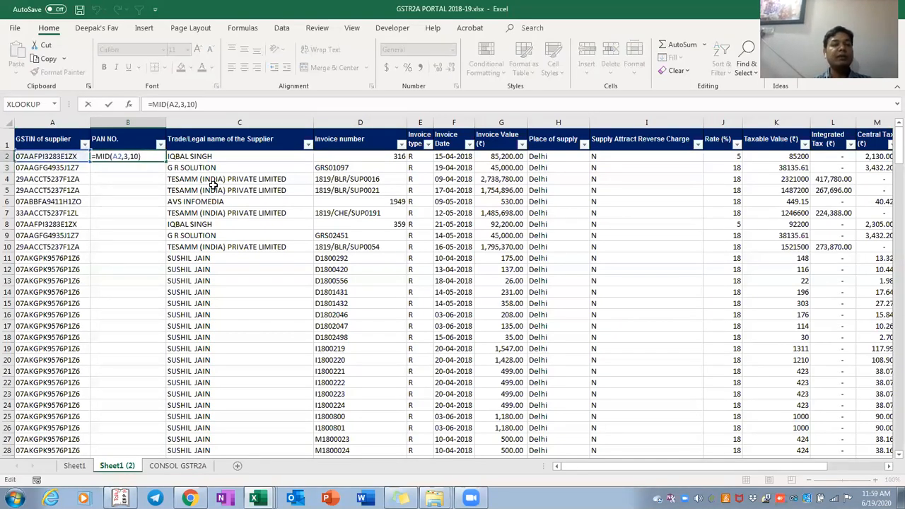
Paste the PAN formula down B2:B251 and return to the Sheet1 pivot
key("Tab")
key("Left")
key("ctrl+c")
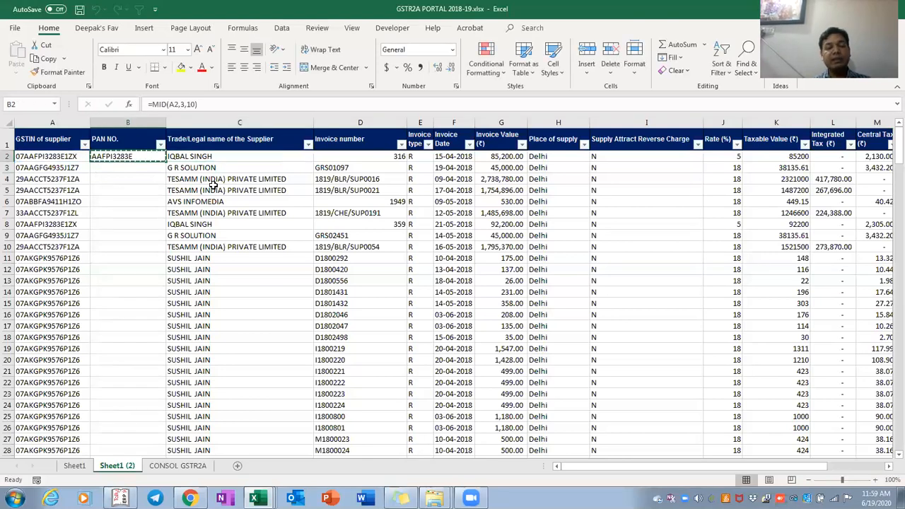
key("Left")
key("ctrl+Down")
key("Right")
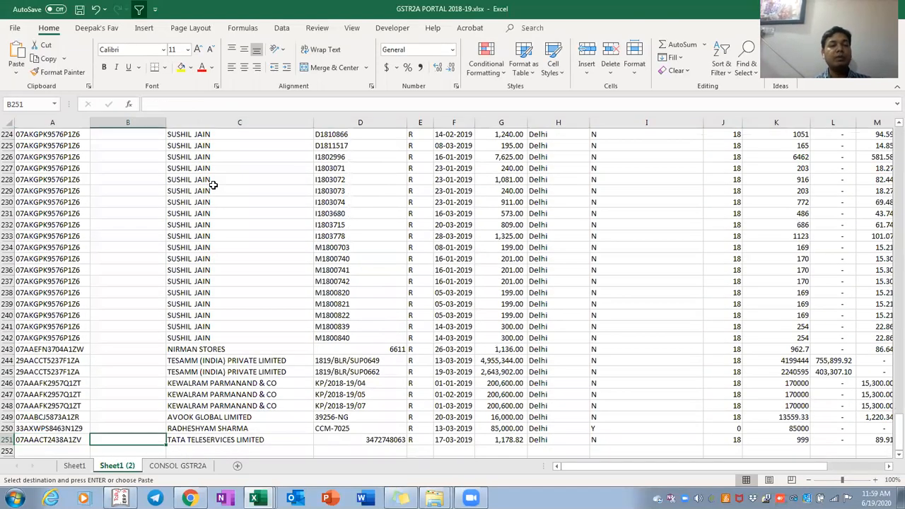
key("ctrl+shift+Up")
key("ctrl+v")
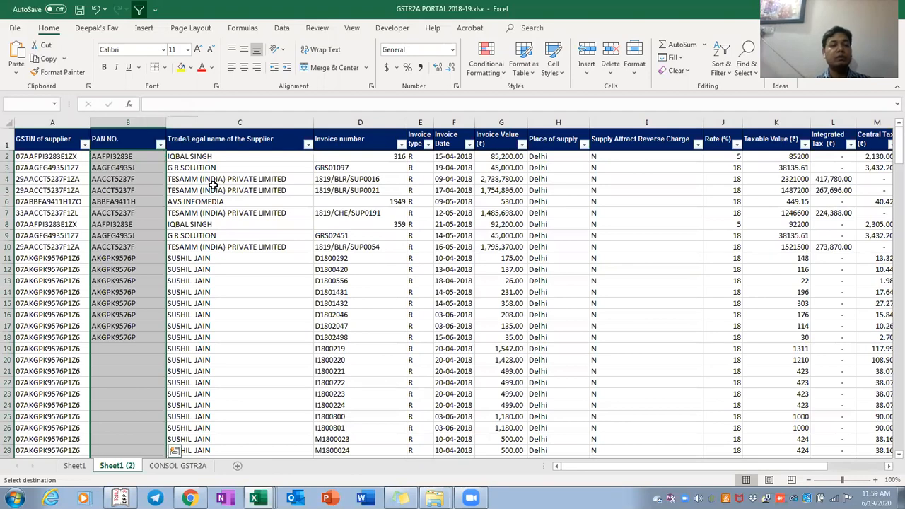
key("ctrl+q")
key("Escape")
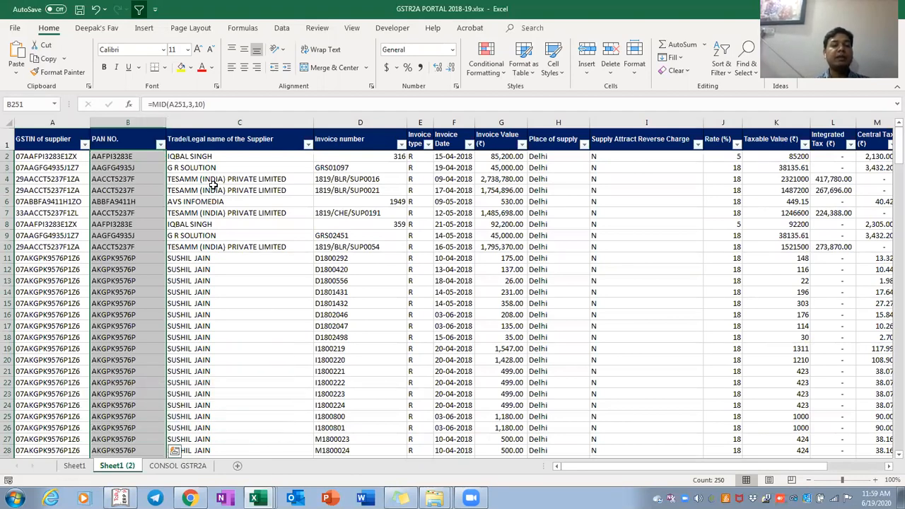
key("ctrl+Page_Up")
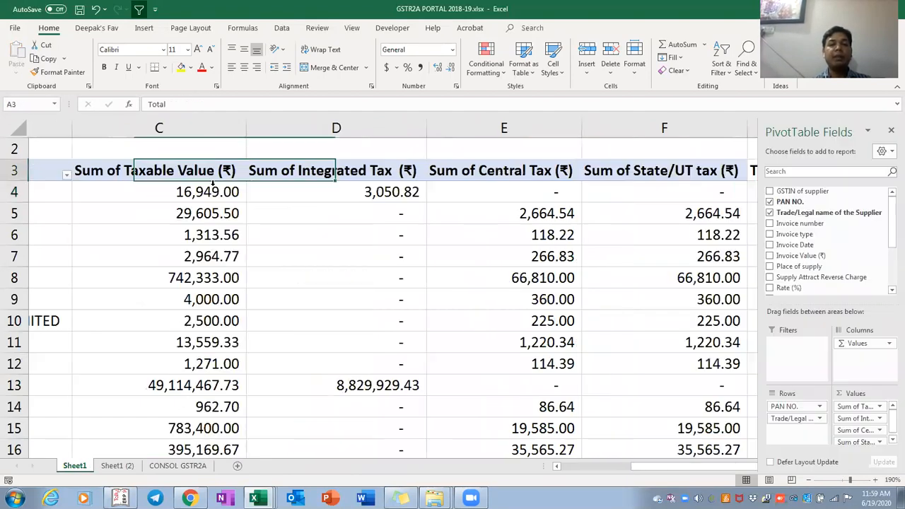
Select the pivot's supplier totals and autofit the Total column width
key("Down")
scroll(213, 186, "down", 1)
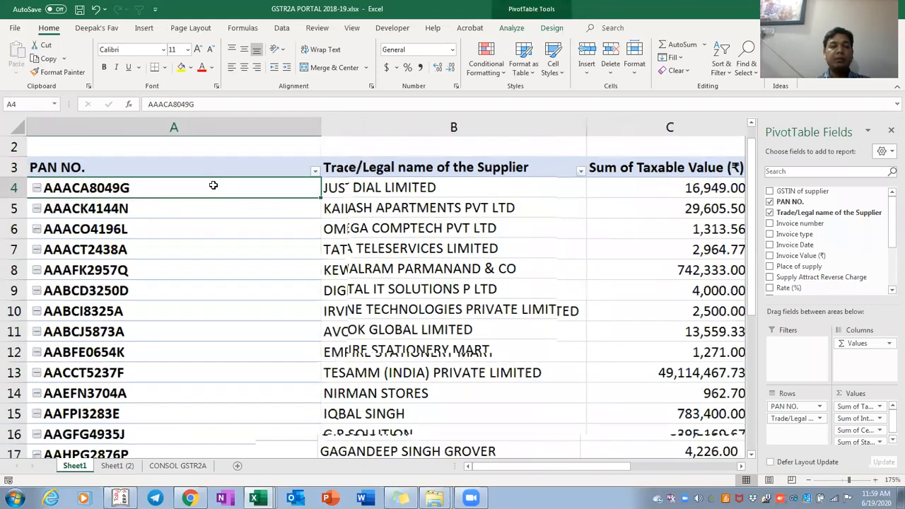
scroll(213, 185, "down", 3)
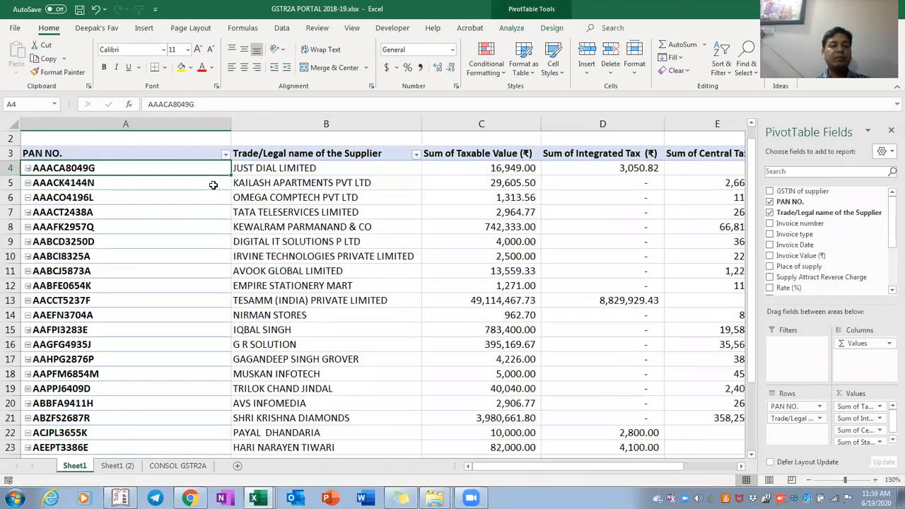
scroll(213, 185, "down", 1)
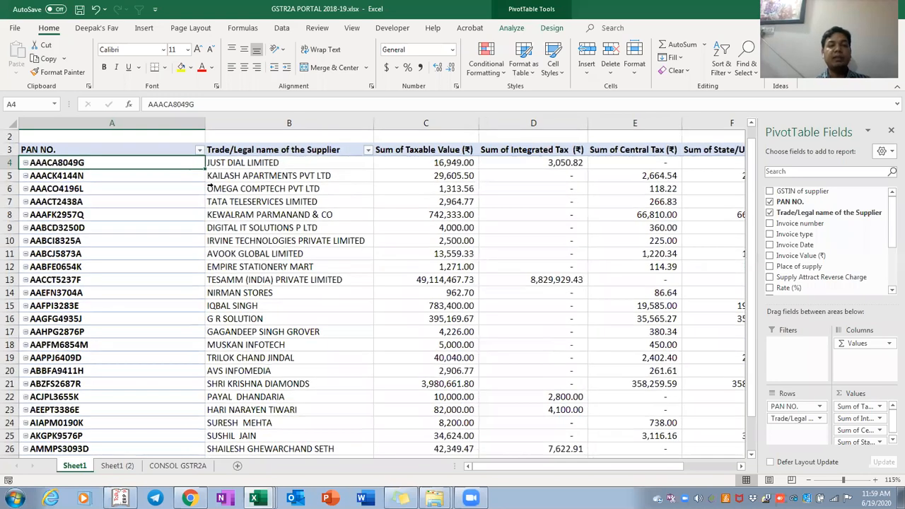
key("Right")
key("Right")
key("Right")
key("Right")
key("Right")
key("Right")
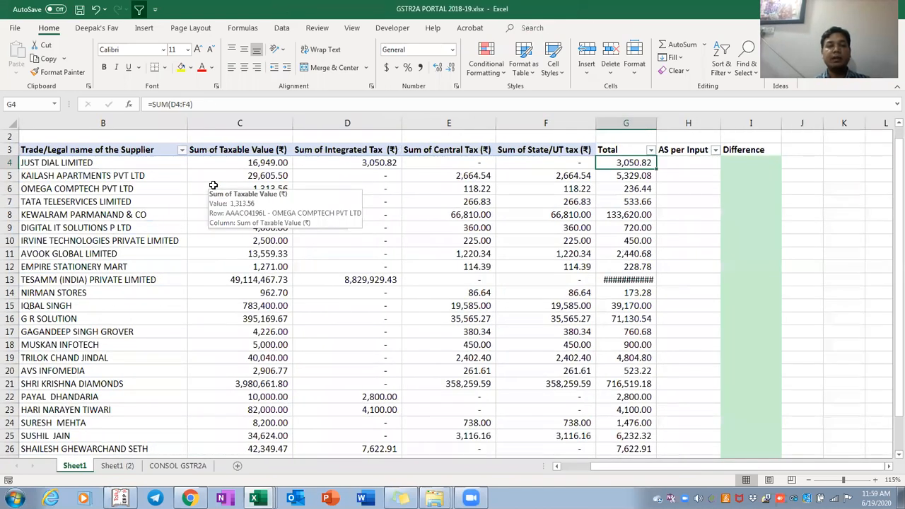
key("ctrl+shift+Down")
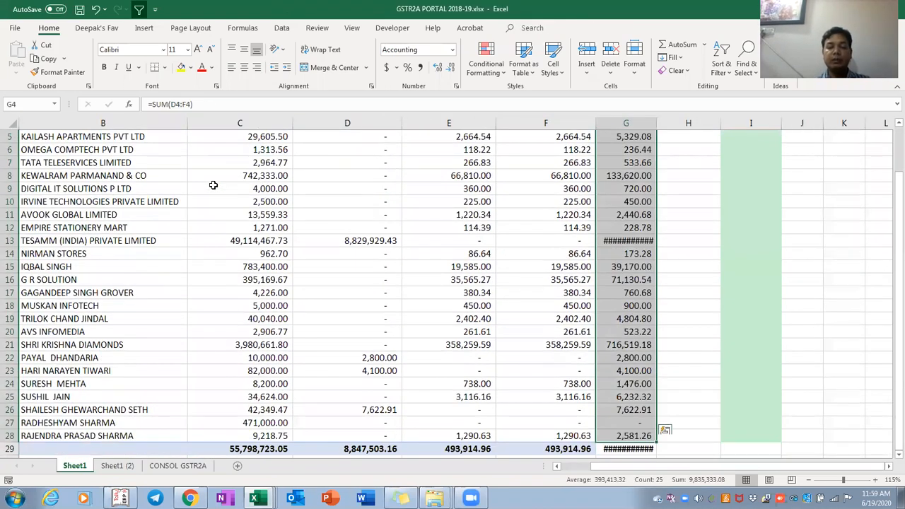
key("alt+h")
key("o")
key("i")
scroll(213, 185, "up", 2)
key("Up")
key("Down")
key("Down")
key("Down")
key("Down")
key("Down")
key("Down")
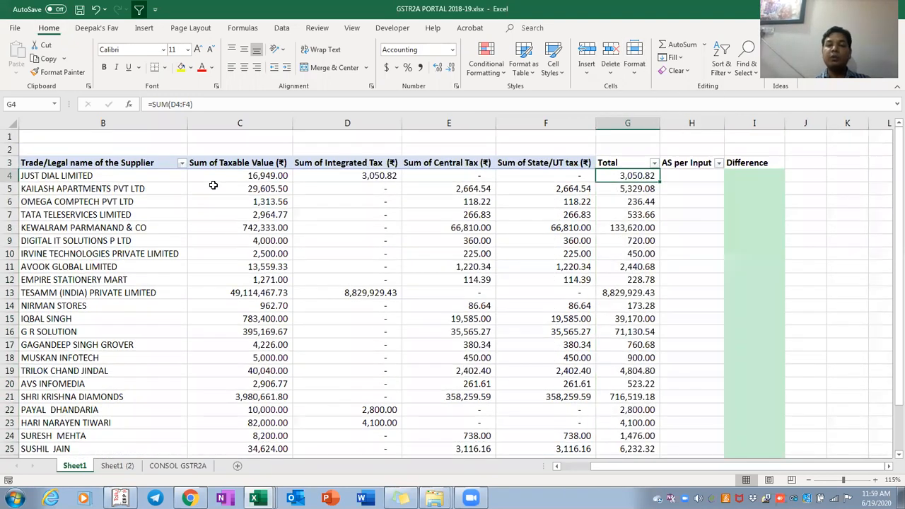
Shade the TESAMM, KEWALRAM PARMANAND & CO and SHRI KRISHNA DIAMONDS totals yellow
key("Down")
key("Down")
key("Down")
key("Down")
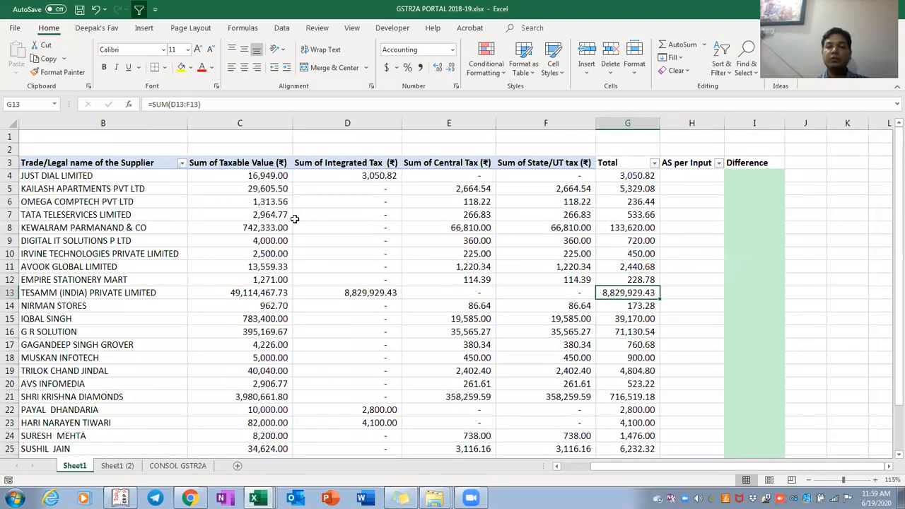
left_click(631, 232, "ctrl")
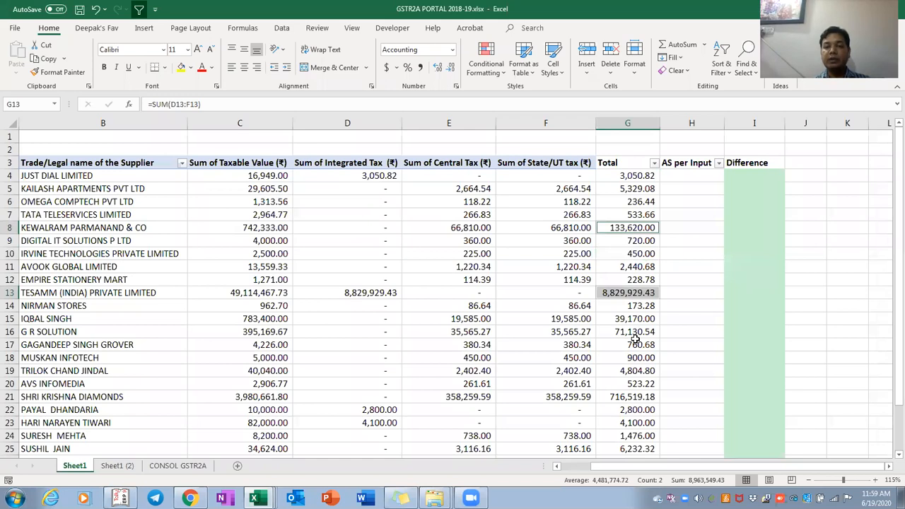
left_click(628, 398, "ctrl")
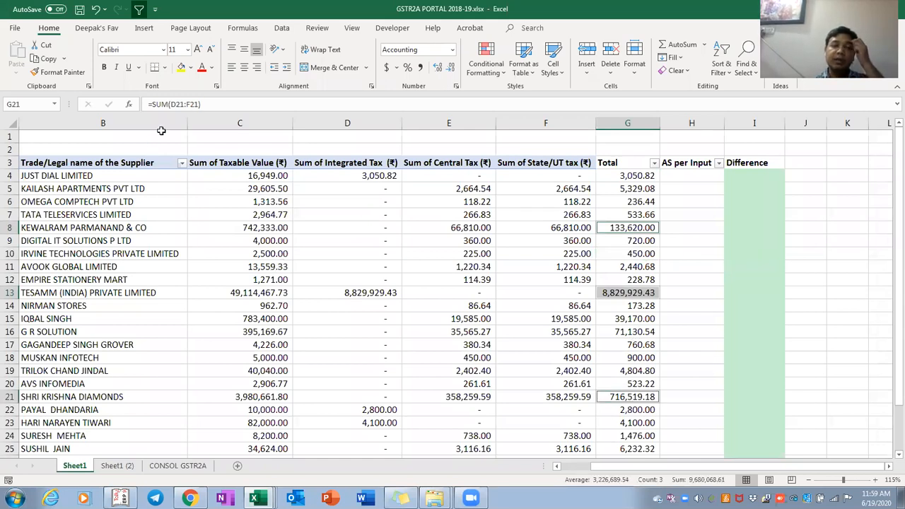
left_click(181, 69)
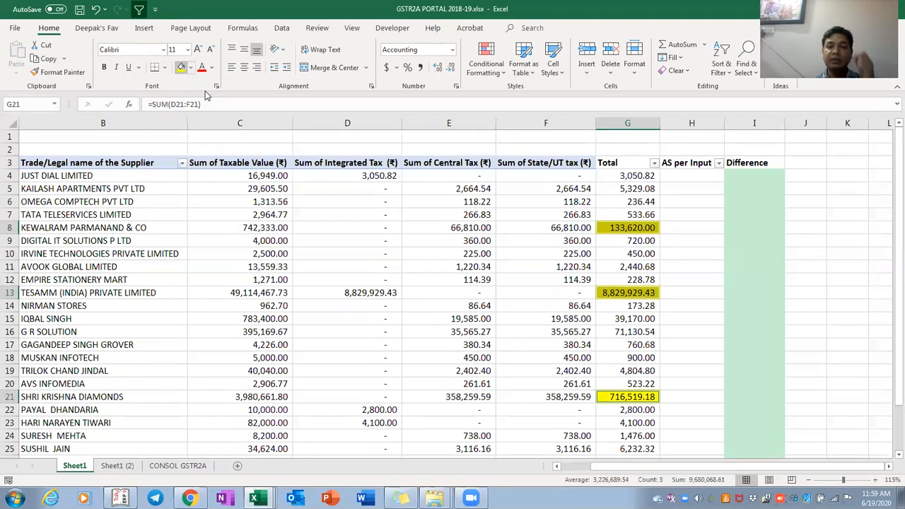
Fill the totals in G15:G16 with yellow
left_click(631, 371)
key("Up")
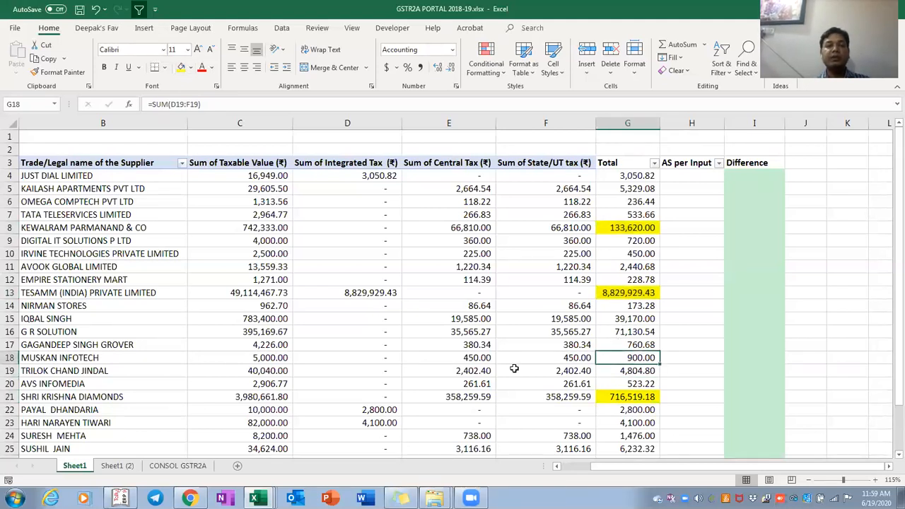
left_click_drag(627, 319, 627, 332)
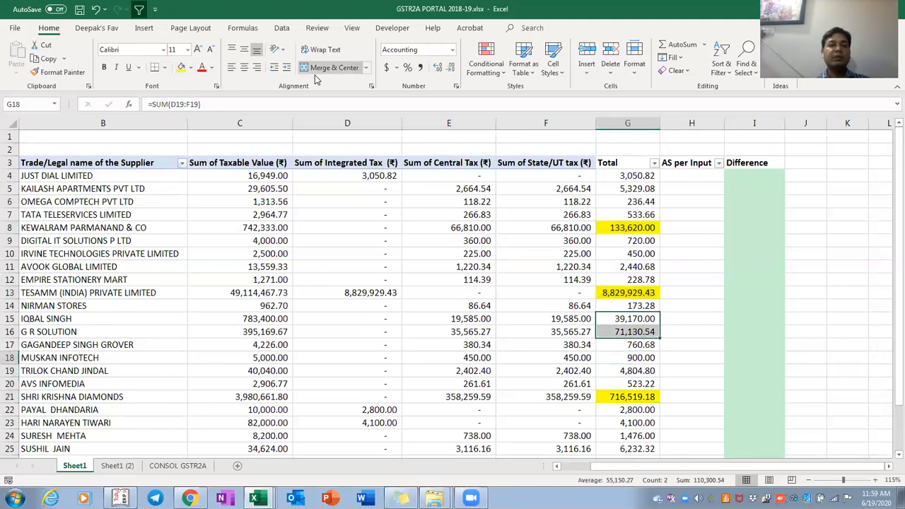
left_click(182, 75)
Switch to the INPUT REGISTER 2018-19 workbook
key("Left")
key("ctrl+Up")
key("Down")
key("Right")
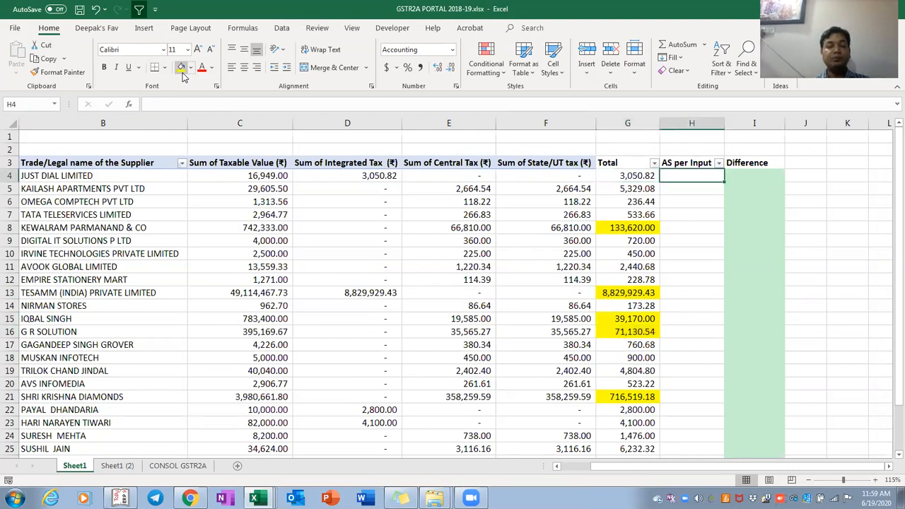
key("alt+Tab")
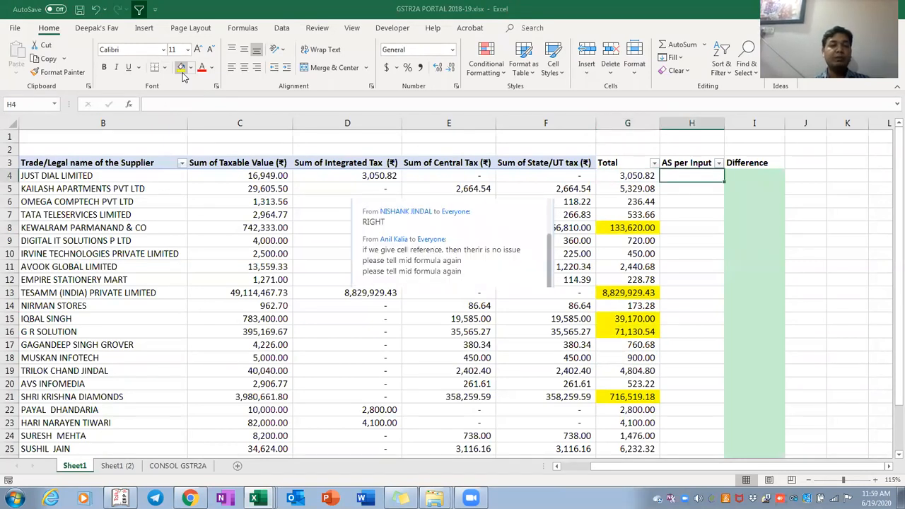
key("alt+Tab")
key("alt+Tab")
key("alt+Tab")
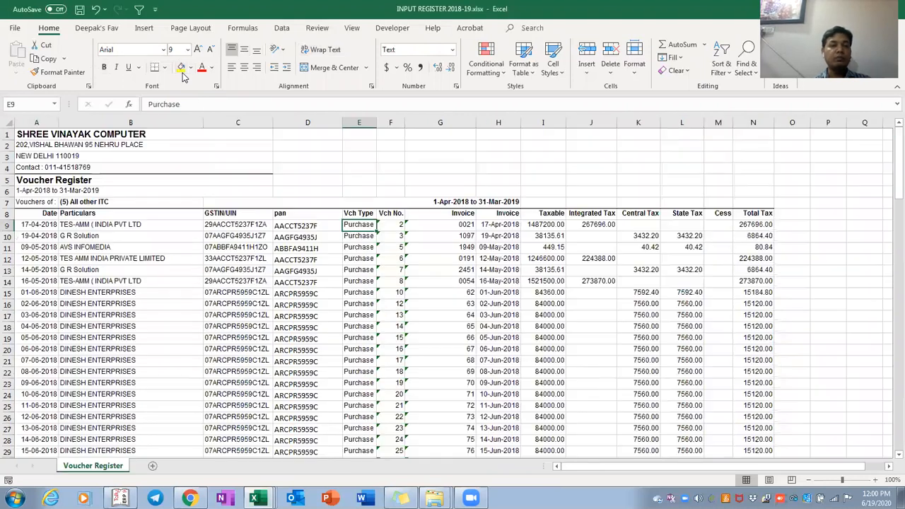
key("Home")
key("Right")
key("Right")
key("Right")
key("Right")
key("Right")
key("Right")
key("Right")
key("Right")
key("Right")
key("Right")
key("Right")
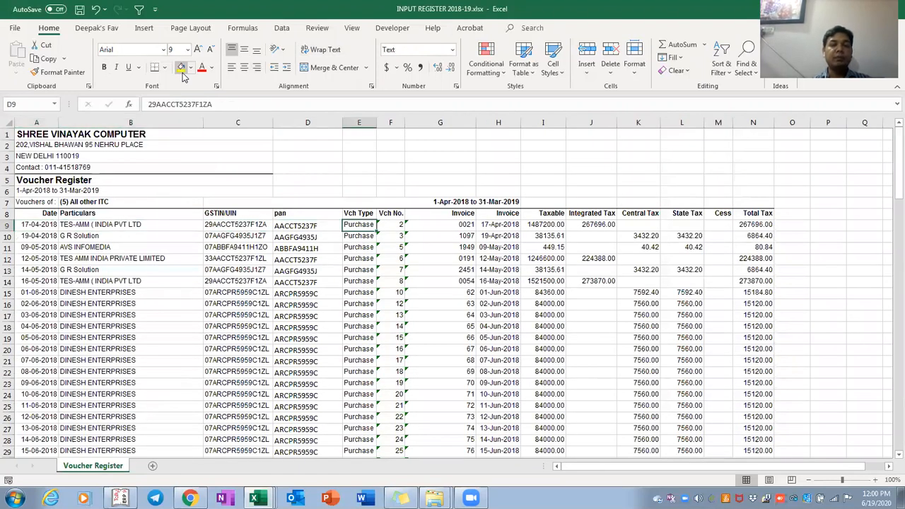
key("Right")
key("Right")
key("ctrl+Left")
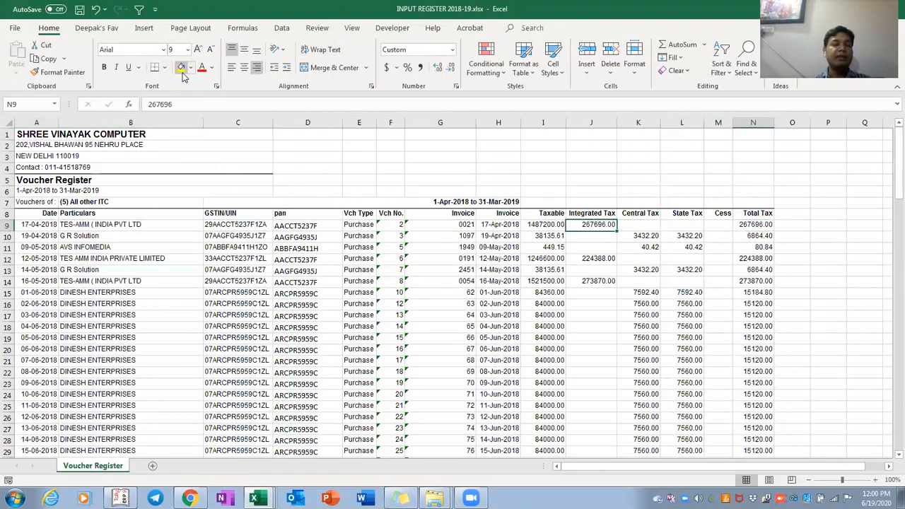
key("Home")
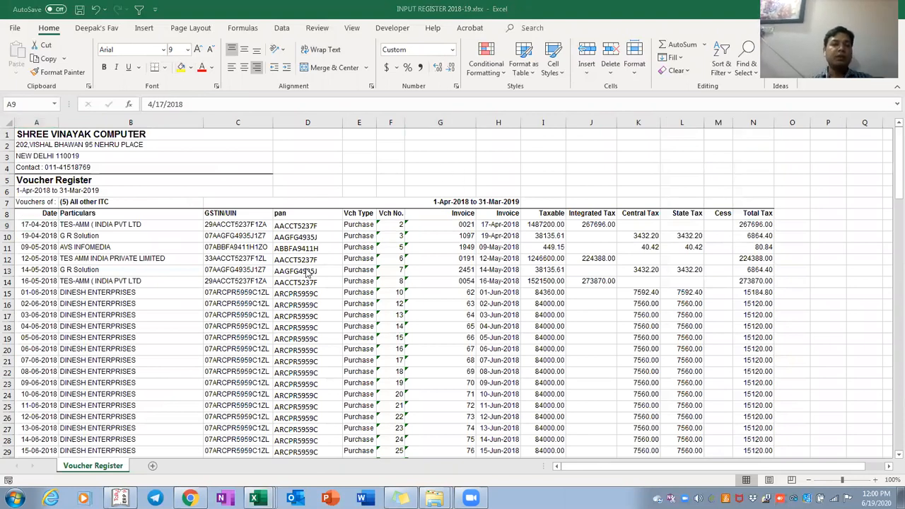
left_click(300, 225)
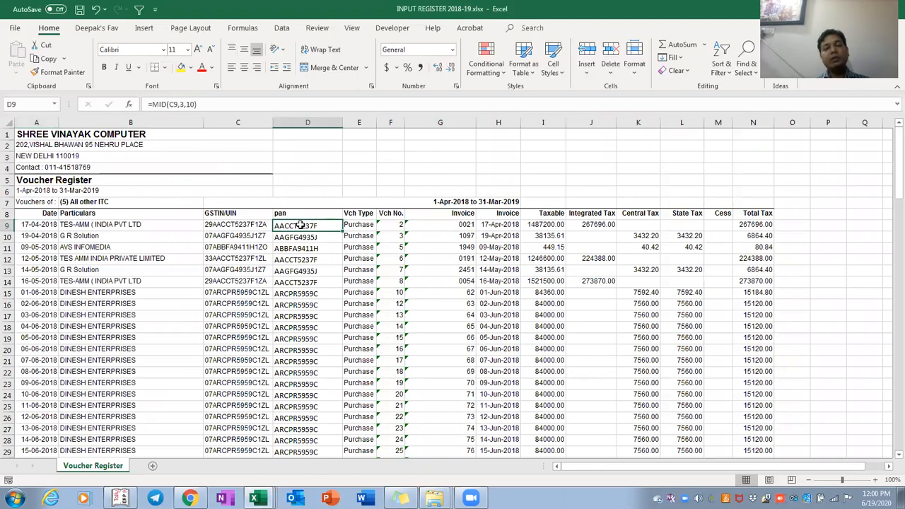
key("ctrl+shift+Down")
key("shift+Down")
key("shift+Down")
key("shift+Down")
key("shift+Down")
key("shift+Down")
scroll(300, 225, "down", 2)
key("shift+Up")
key("shift+Up")
key("shift+Up")
key("shift+Up")
key("shift+Up")
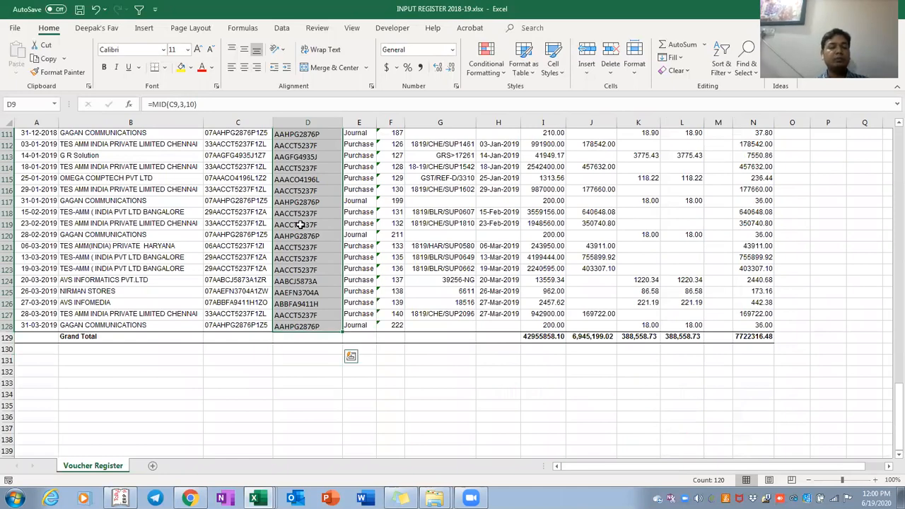
key("ctrl+Up")
key("ctrl+Up")
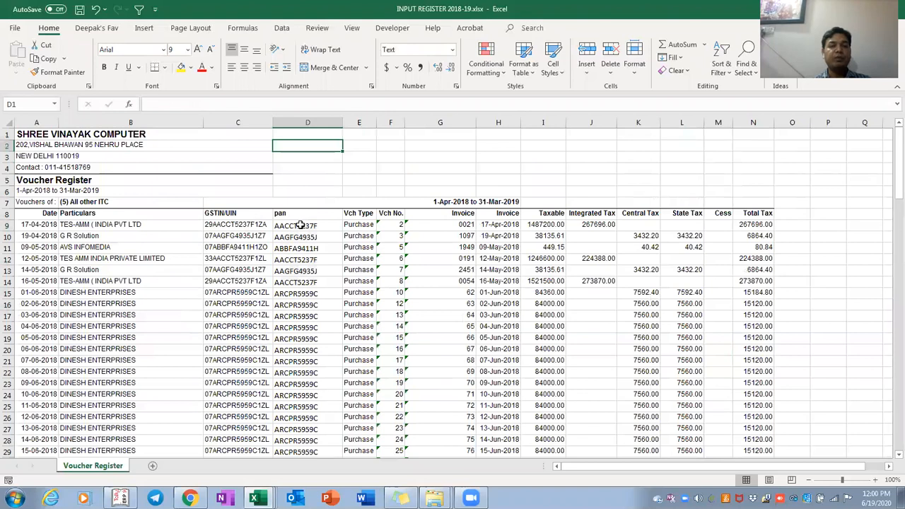
key("ctrl+Down")
key("ctrl+Left")
key("Right")
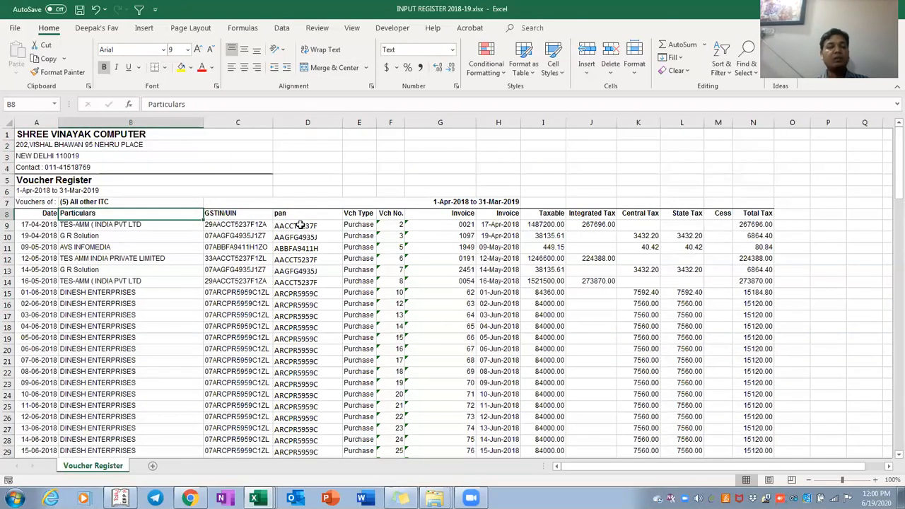
key("shift+Right")
key("shift+Right")
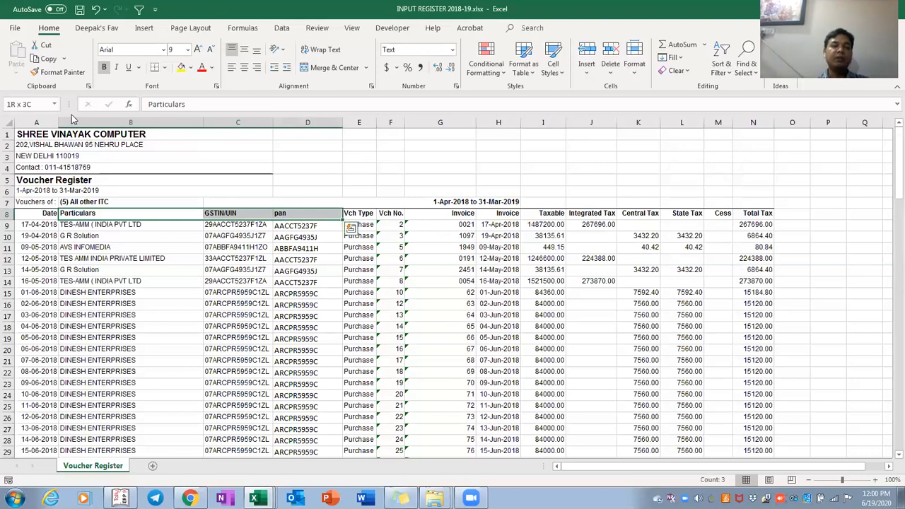
Fill the first three headings, the Invoice headings and the tax headings in row 8 with yellow
left_click(182, 67)
key("Right")
key("Right")
key("Right")
key("Right")
key("Right")
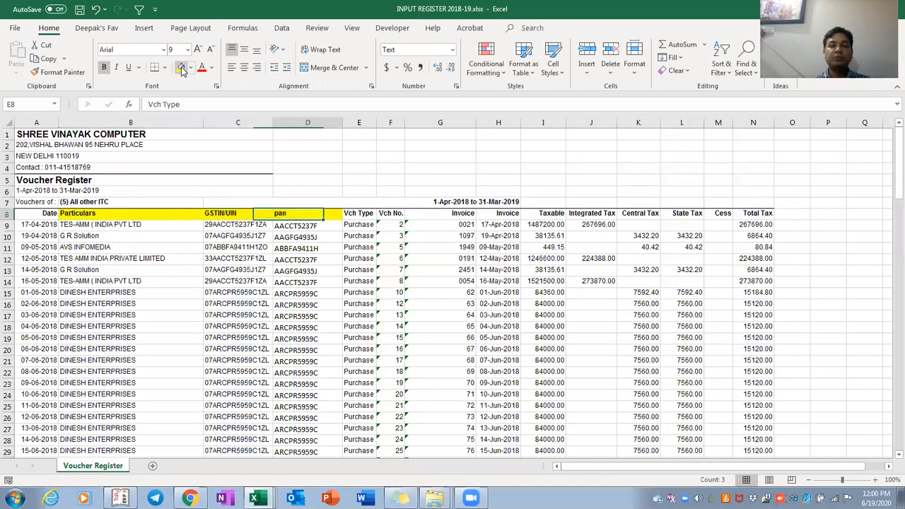
key("shift+Right")
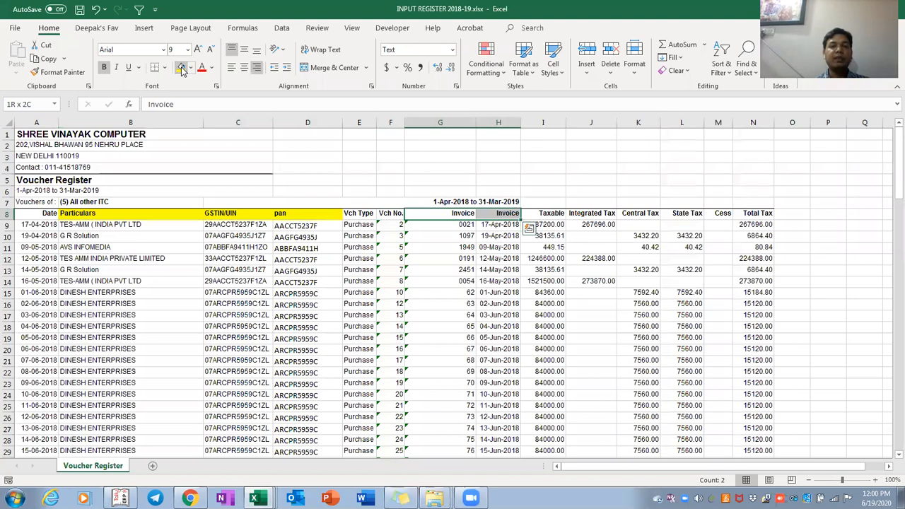
left_click(182, 67)
key("Right")
key("Right")
key("Right")
key("Right")
key("Right")
key("Right")
key("Right")
key("Right")
key("Right")
key("Right")
key("Right")
key("Right")
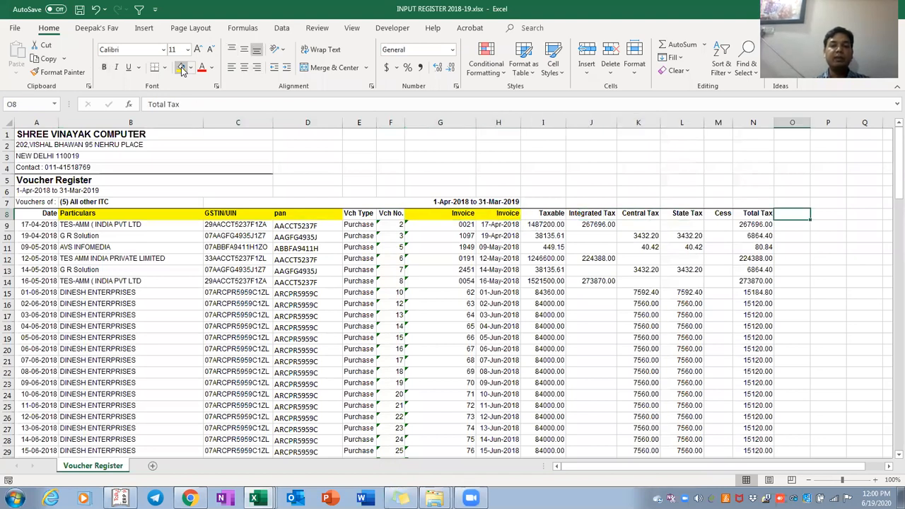
key("Left")
key("Left")
key("Left")
key("Left")
key("Left")
key("Left")
key("Left")
key("Left")
key("Left")
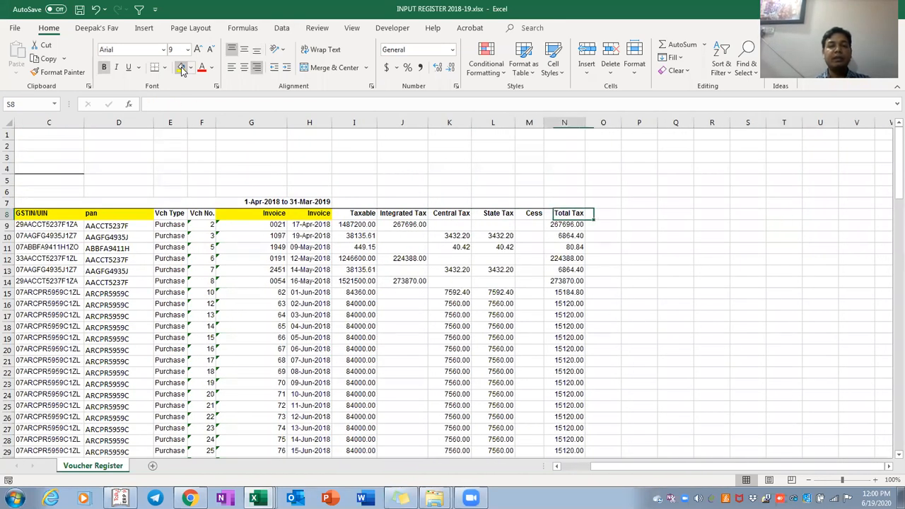
key("shift+Left")
key("shift+Left")
key("shift+Right")
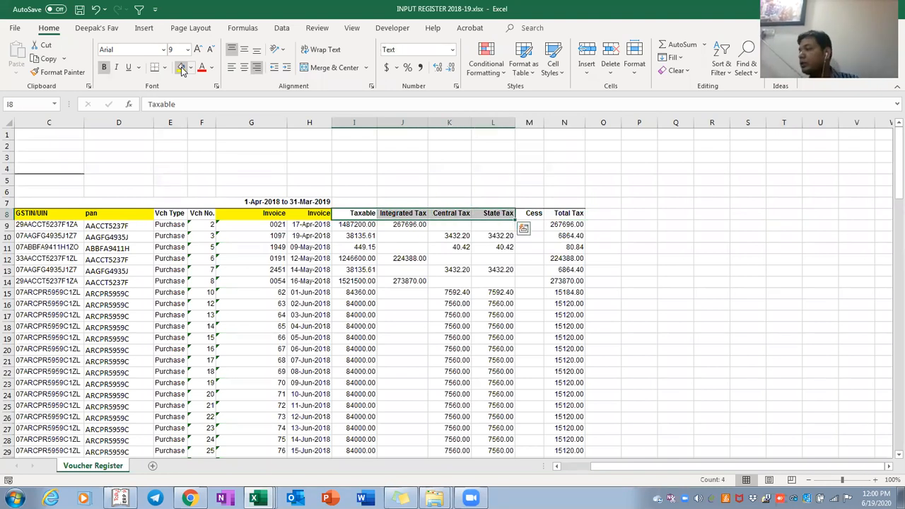
Re-enter the PAN extraction formula =MID(C9,3,10) in D9
key("Down")
key("Left")
key("Left")
key("Left")
key("Left")
key("Left")
key("Left")
key("Left")
key("Left")
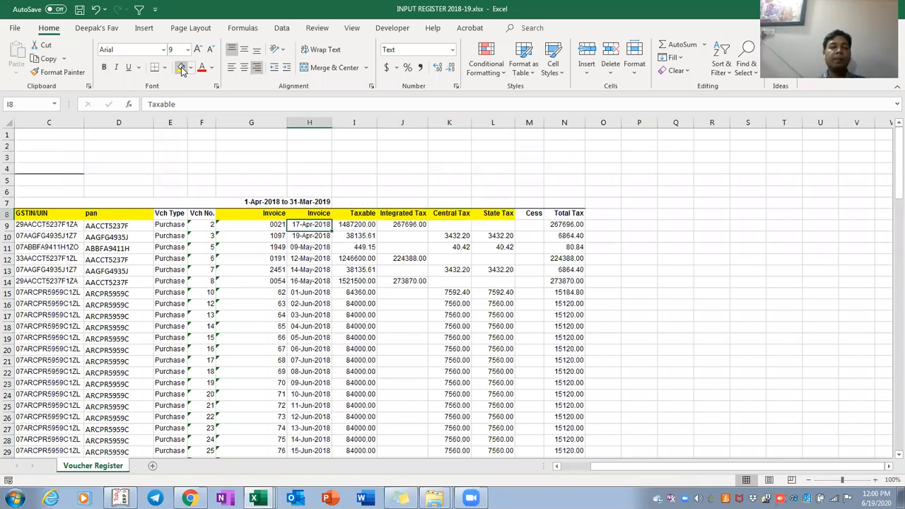
key("Right")
key("Up")
key("Down")
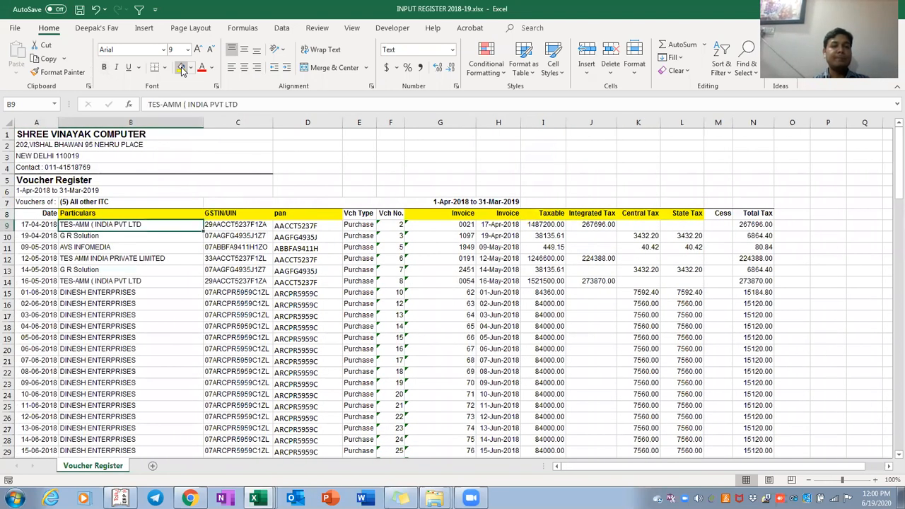
key("Up")
key("Right")
key("Right")
key("Down")
type("=MID(C9,3,10)")
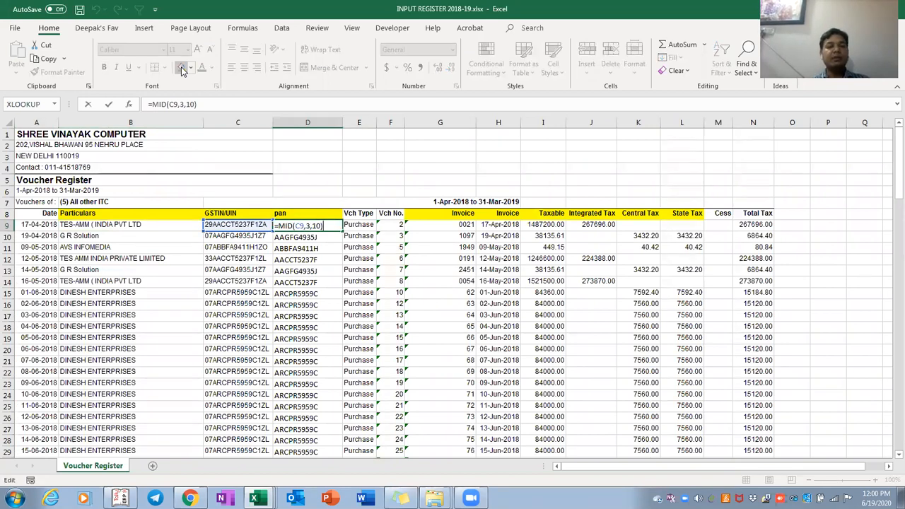
key("ctrl+Return")
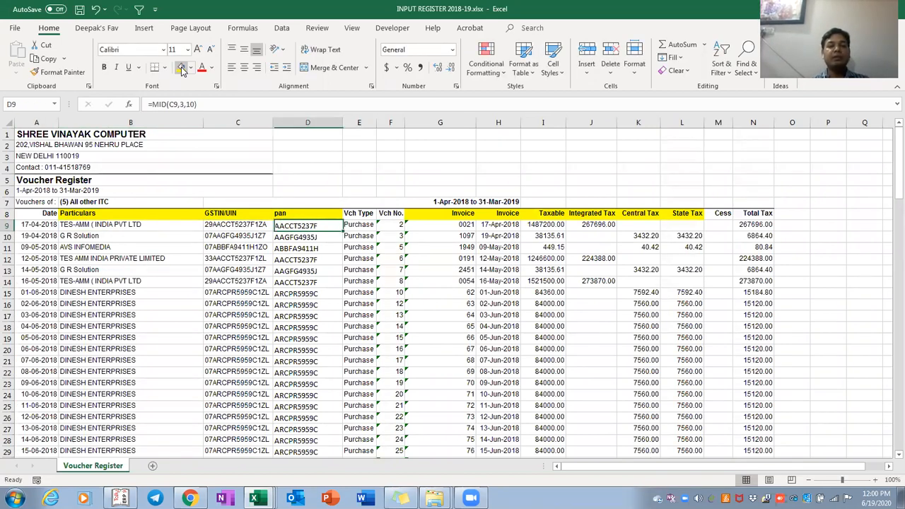
Select the whole register A8:N128, from the Date heading to Total Tax, for a pivot table
key("ctrl+Down")
key("ctrl+Up")
key("Up")
key("Up")
key("Down")
key("Down")
key("Down")
key("Up")
key("ctrl+Left")
key("ctrl+Right")
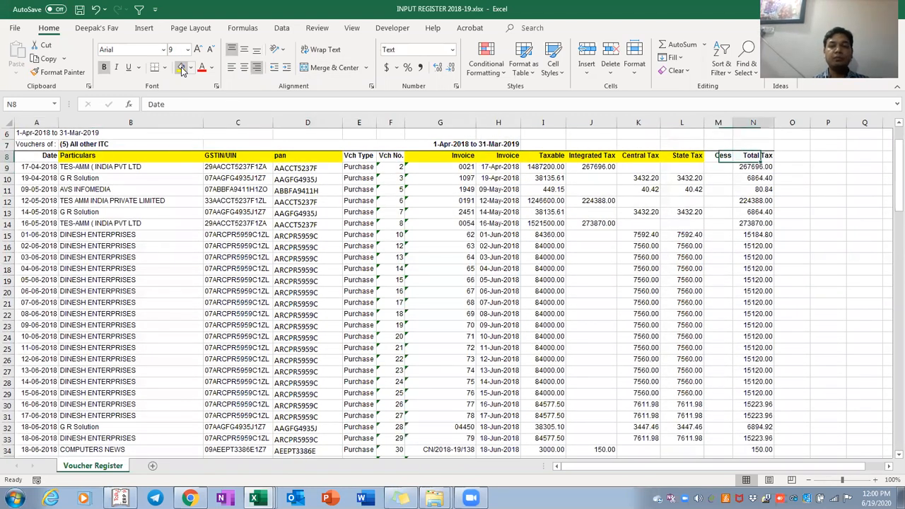
key("Right")
key("Right")
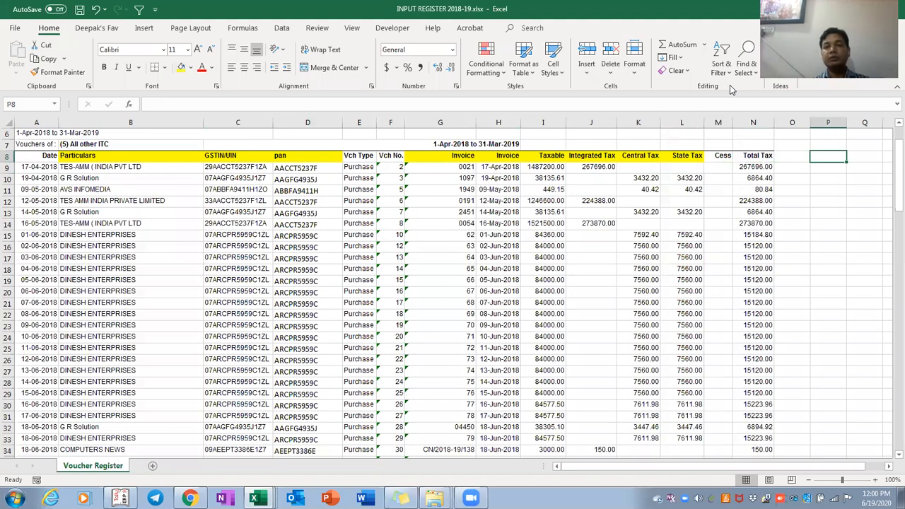
key("ctrl+Left")
key("ctrl+Left")
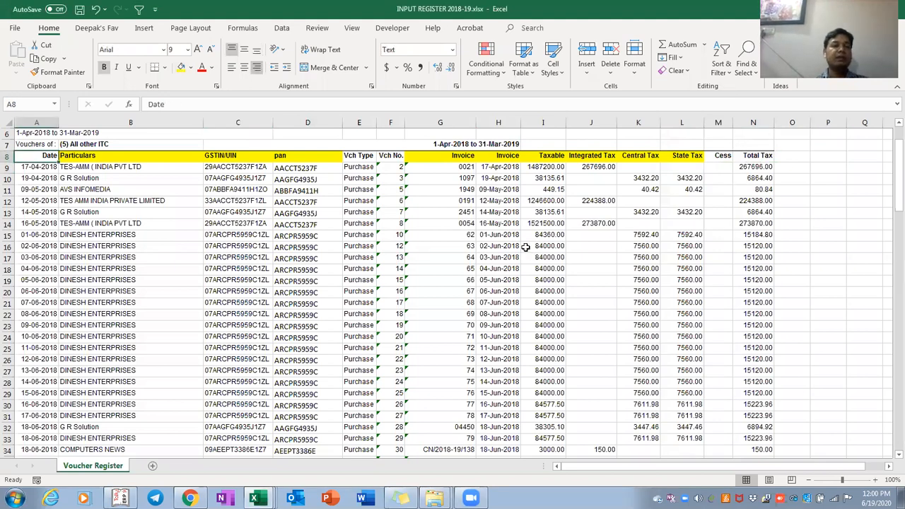
key("ctrl+shift+Right")
key("ctrl+shift+Down")
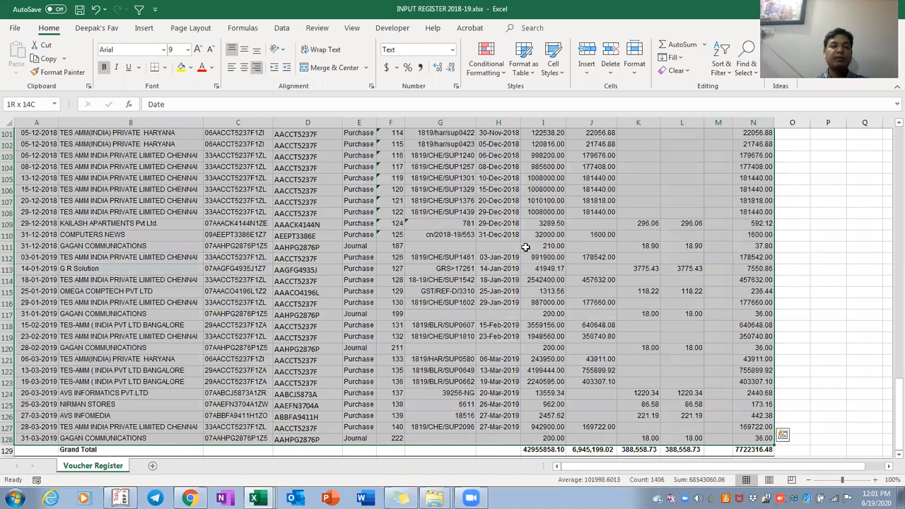
key("alt+n")
Create a pivot table on a new sheet with GSTIN/UIN as the row field
key("v")
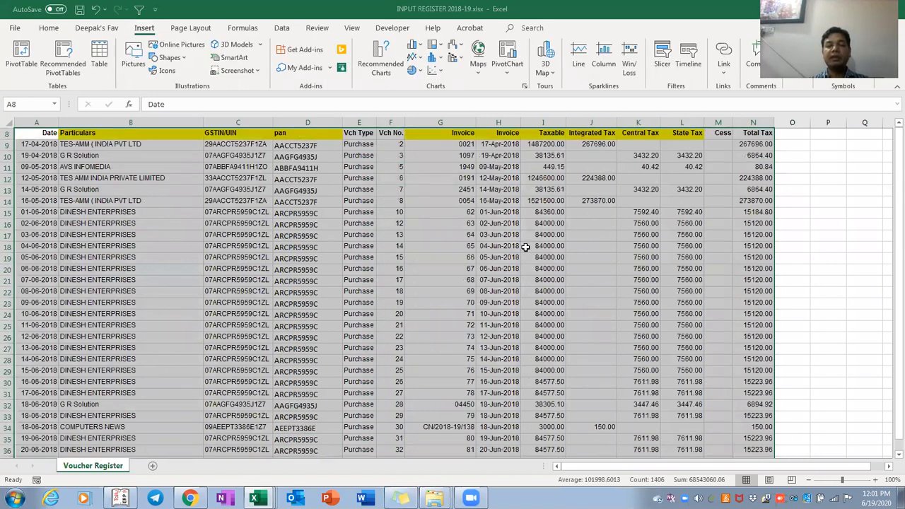
key("Return")
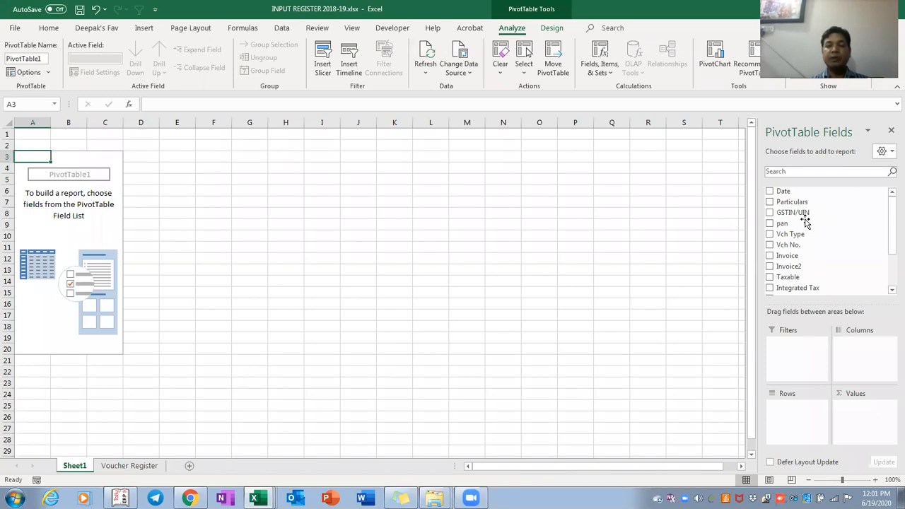
left_click_drag(804, 213, 789, 427)
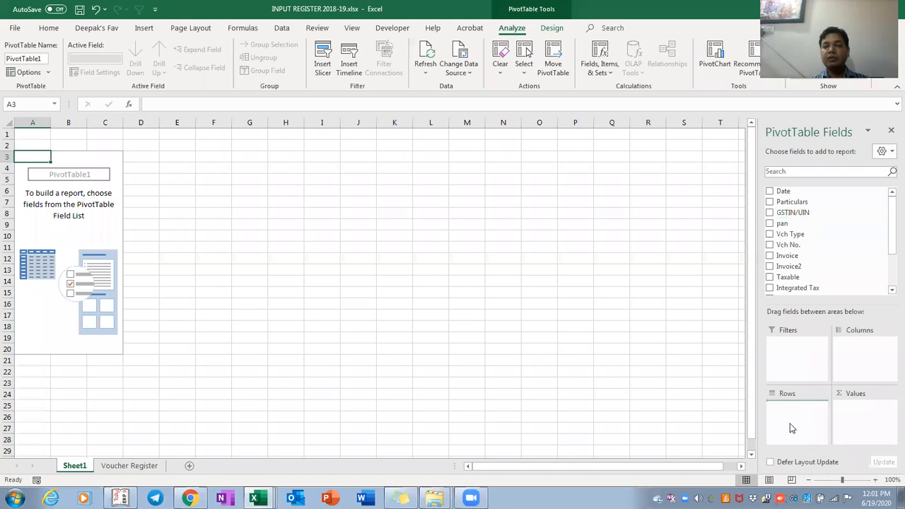
scroll(879, 212, "down", 5)
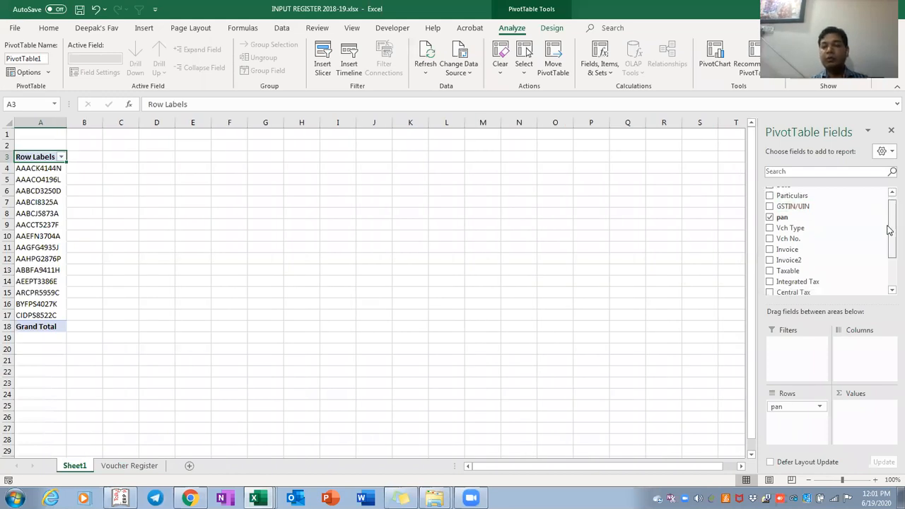
Add the sums of Taxable, Integrated Tax, Central Tax and State Tax to the pivot values
left_click_drag(811, 223, 855, 410)
left_click_drag(808, 234, 874, 434)
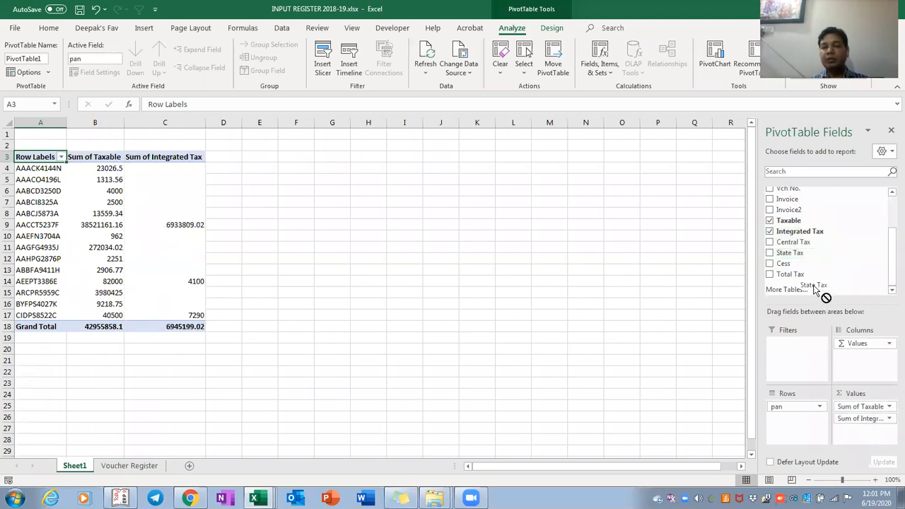
left_click_drag(793, 241, 862, 448)
left_click(210, 174)
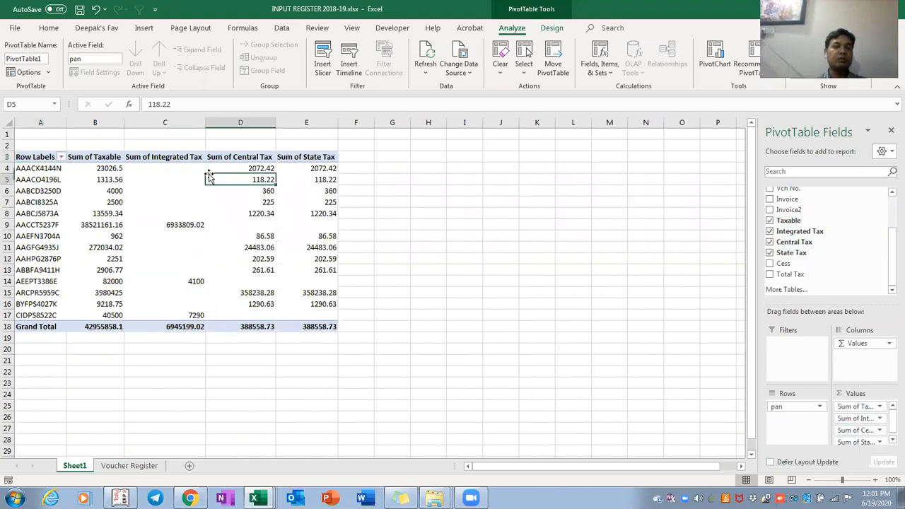
key("Left")
key("Left")
key("ctrl+shift+Down")
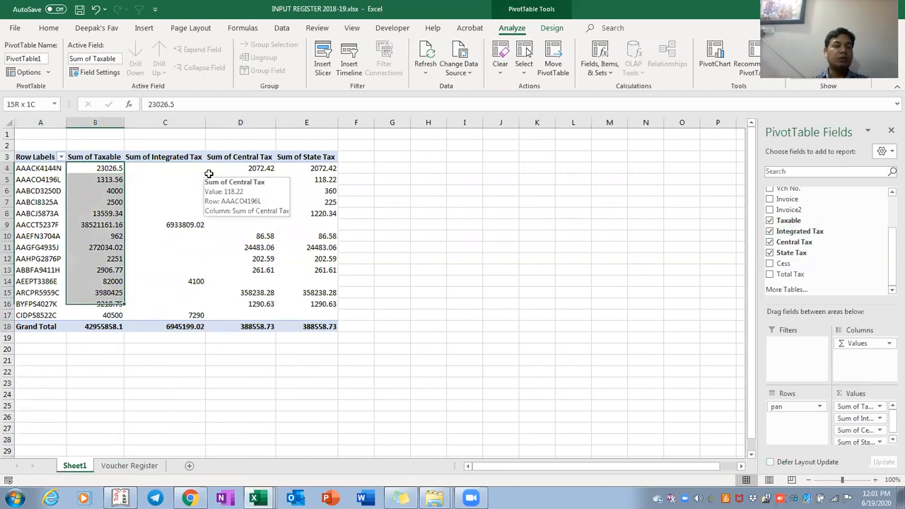
key("Right")
key("Right")
key("Right")
key("Right")
key("Up")
Add a 'total' header in F3 and the formula =SUM(C4:E4) in F4
type("total")
key("Return")
key("Up")
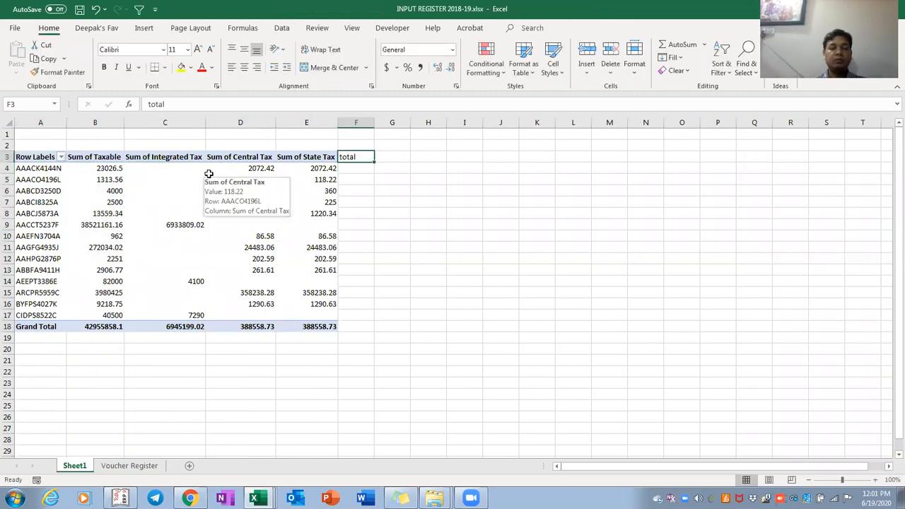
key("Down")
type("=sum(")
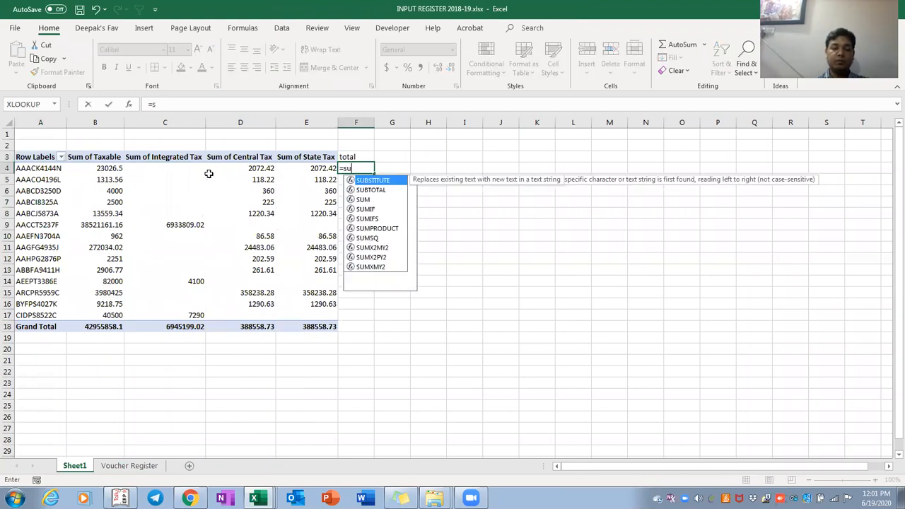
key("Left")
key("shift+Left")
key("shift+Left")
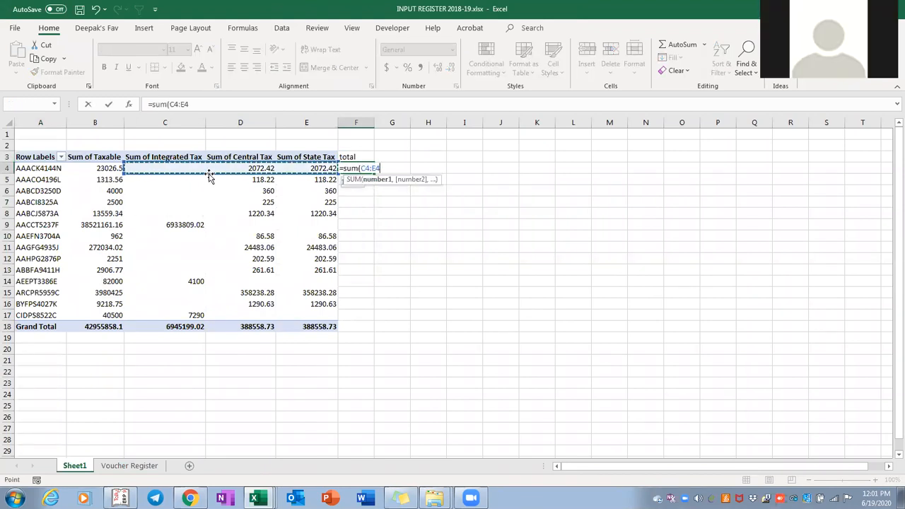
key("Return")
Copy the F4 sum formula down through F4:F17
key("Up")
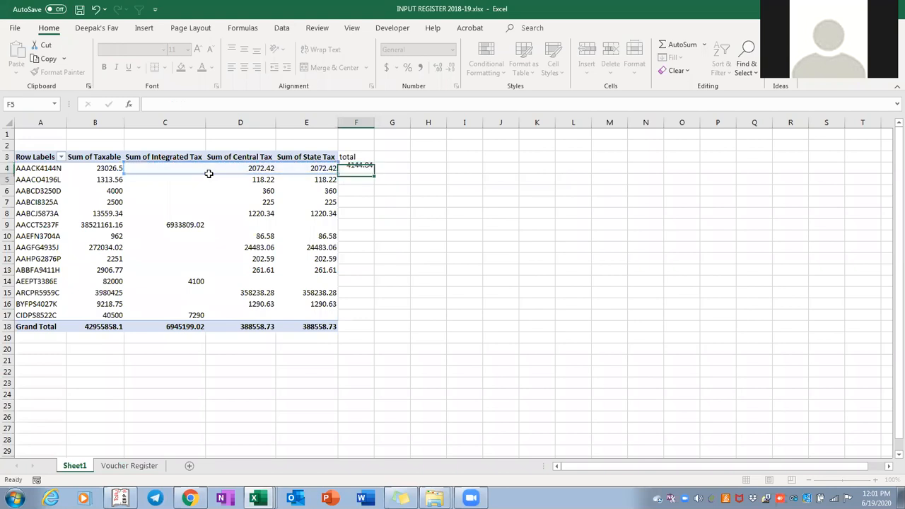
key("ctrl+c")
key("Left")
key("Down")
key("Down")
key("Down")
key("Down")
key("Down")
key("Down")
key("Down")
key("Down")
key("Down")
key("Down")
key("Down")
key("Down")
key("Down")
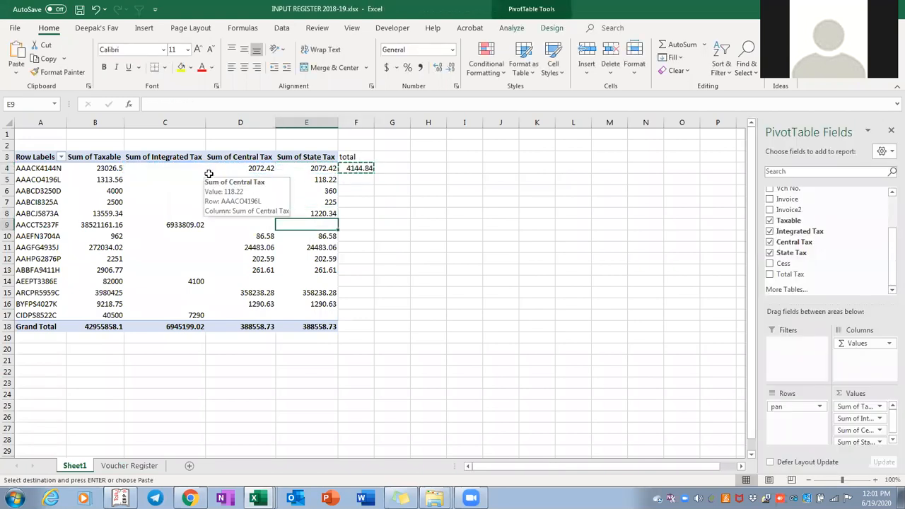
key("Right")
key("ctrl+shift+Up")
key("Return")
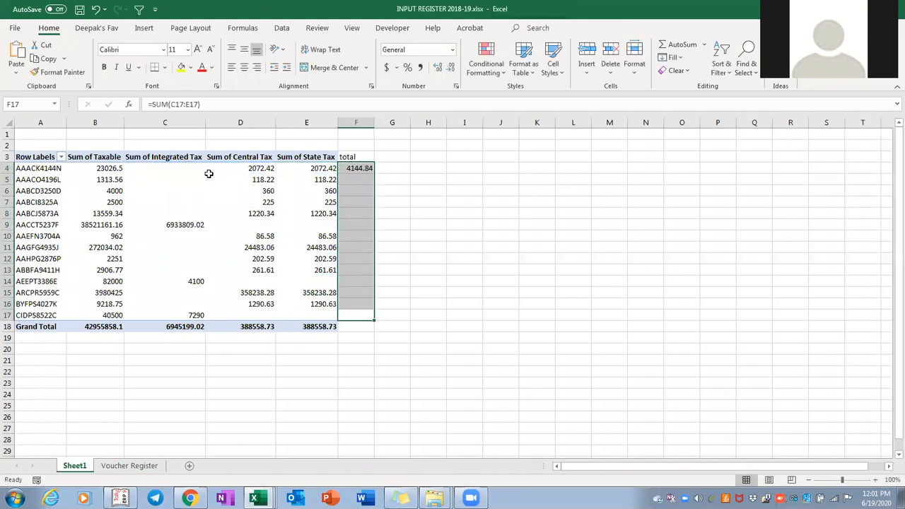
Autofit column F and apply Comma Style to the totals in F4:F17
key("Right")
key("Left")
key("ctrl+shift+Up")
key("shift+Down")
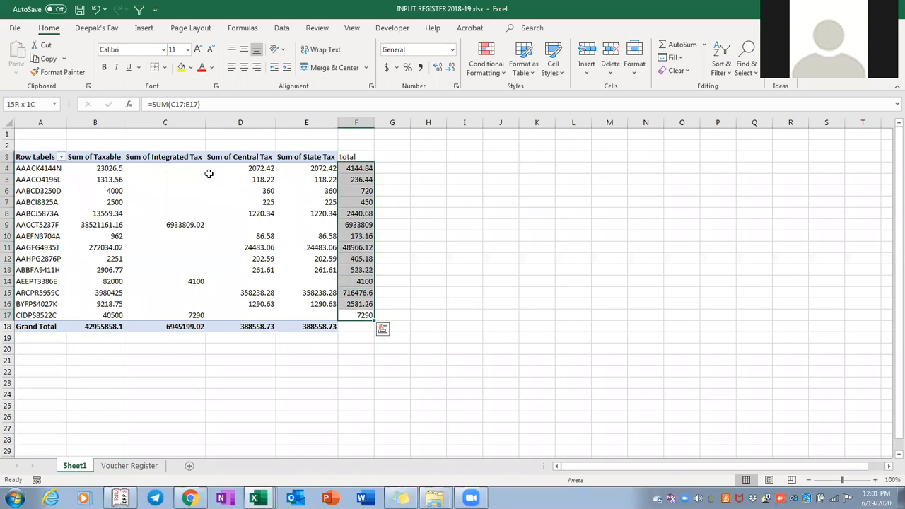
key("alt+h")
key("o")
key("i")
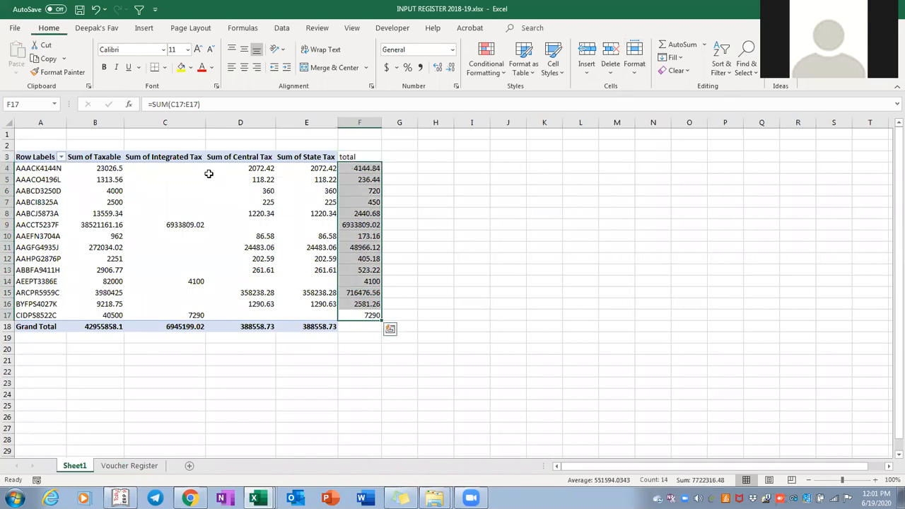
key("alt+h")
key("k")
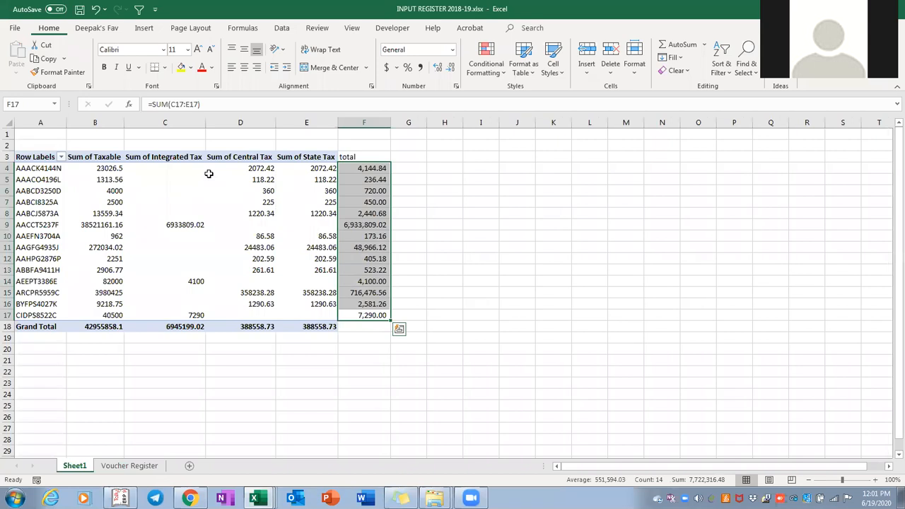
AutoSum the totals into F18 for a grand total of 7,722,316.48, then return to GSTR2A PORTAL
key("Right")
key("ctrl+Down")
key("Left")
key("ctrl+Up")
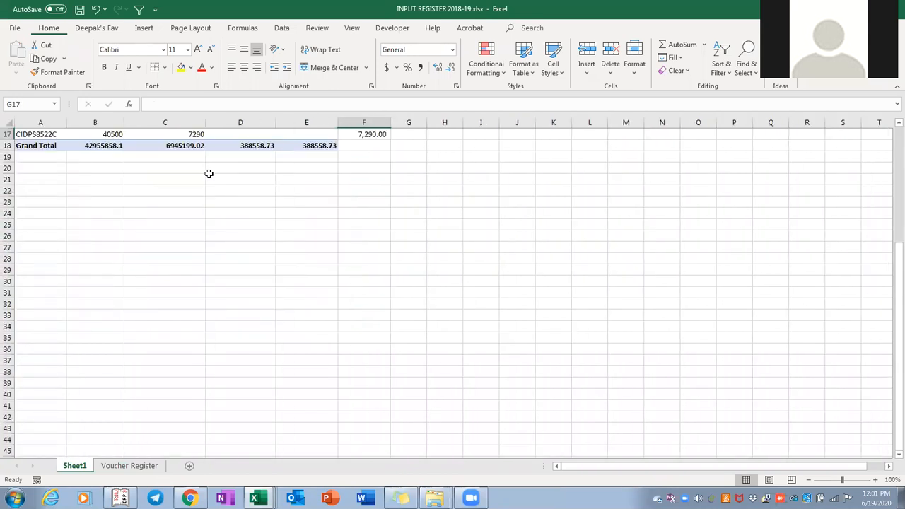
key("shift+Down")
key("ctrl+d")
key("Up")
key("ctrl+Up")
key("Up")
key("Down")
key("Down")
key("Up")
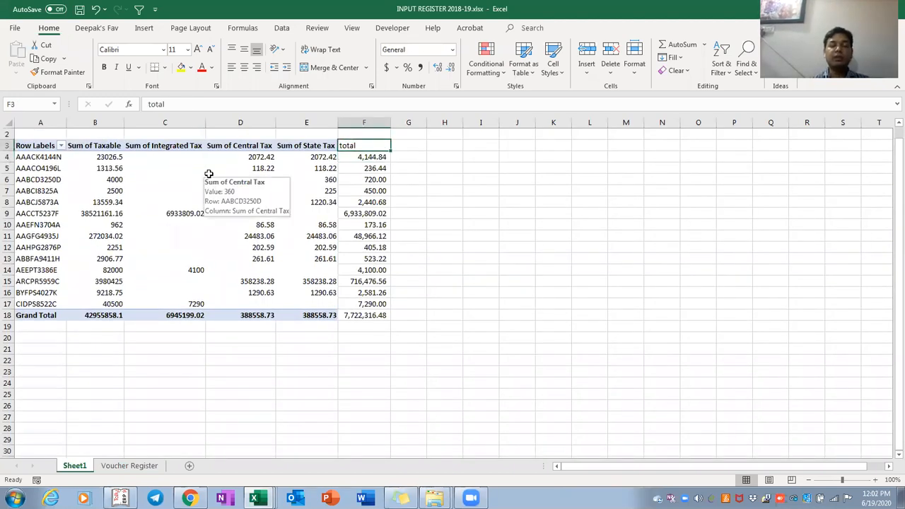
key("alt+Tab")
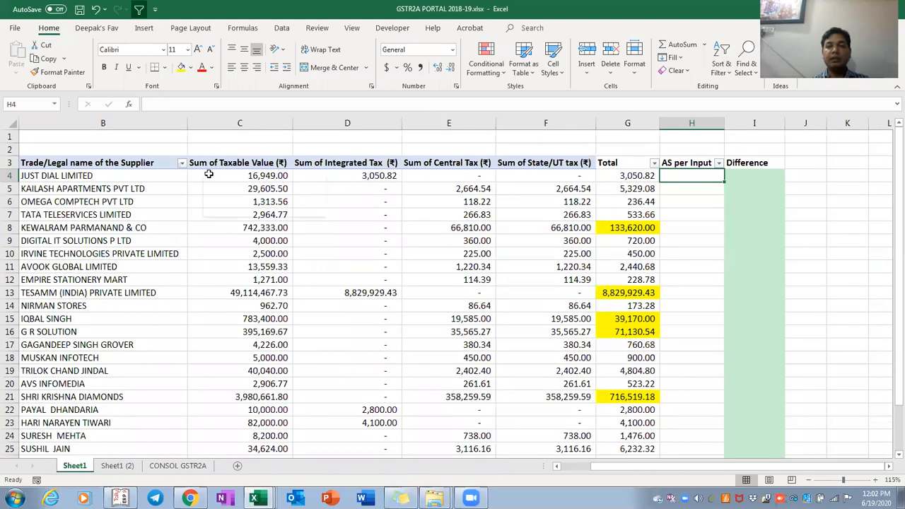
Capitalise the input register pivot's F3 header to 'Total'
key("ctrl+shift+Down")
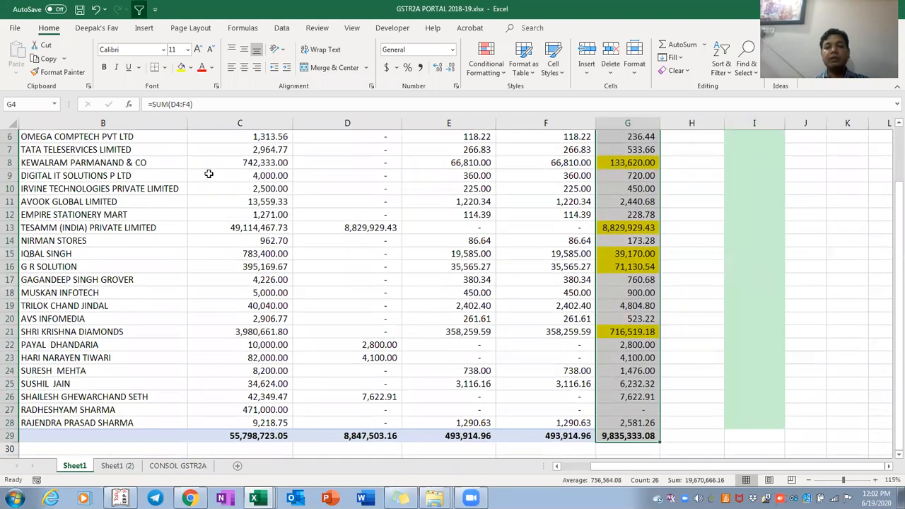
key("alt+Tab")
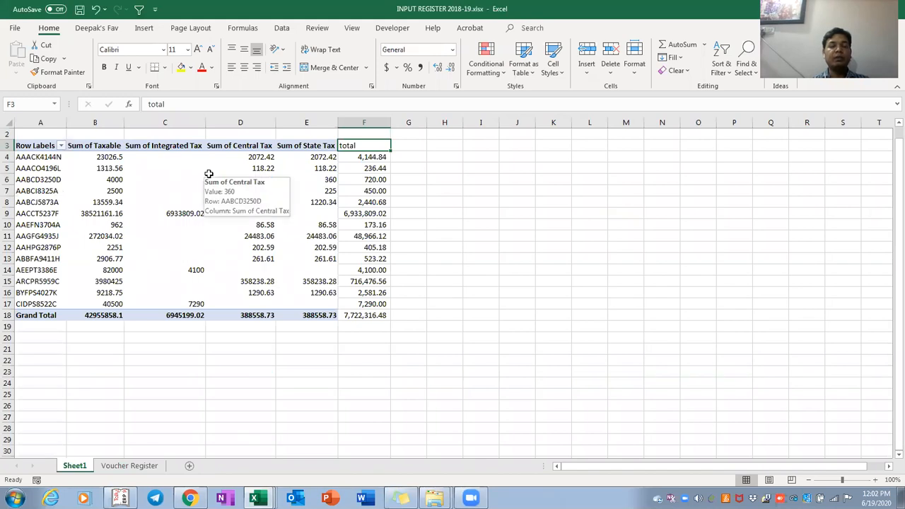
key("F2")
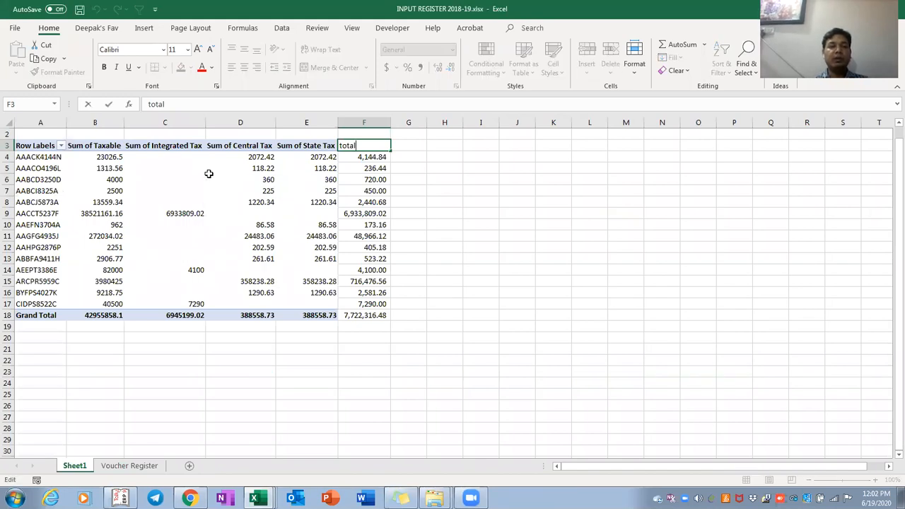
type("T")
key("Return")
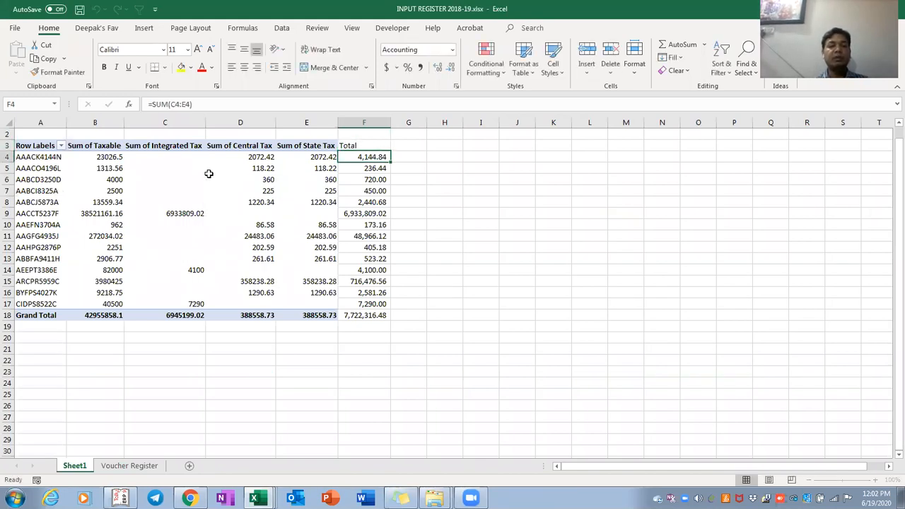
key("Up")
key("Right")
In H4 of GSTR2A PORTAL, begin a VLOOKUP that uses the PAN in A4
key("alt+Tab")
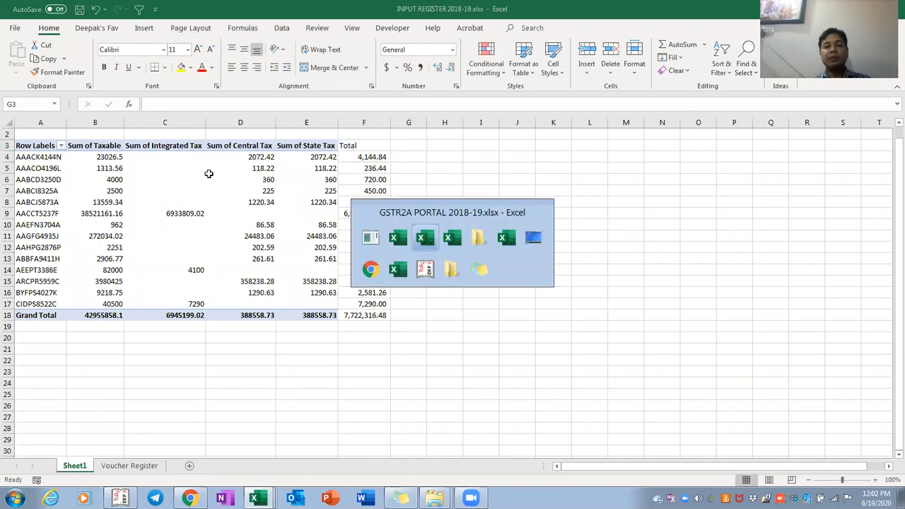
key("alt+Tab")
key("alt+Tab")
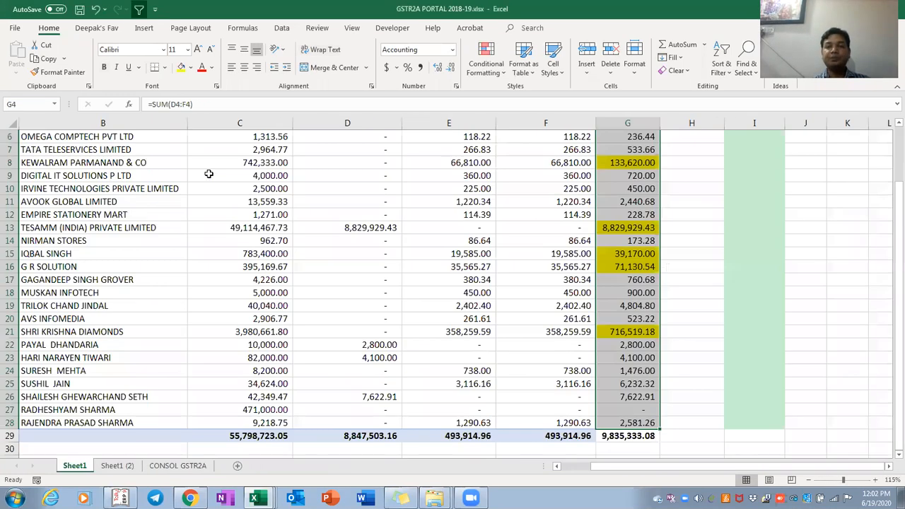
key("Up")
key("Up")
key("Down")
key("Right")
key("Down")
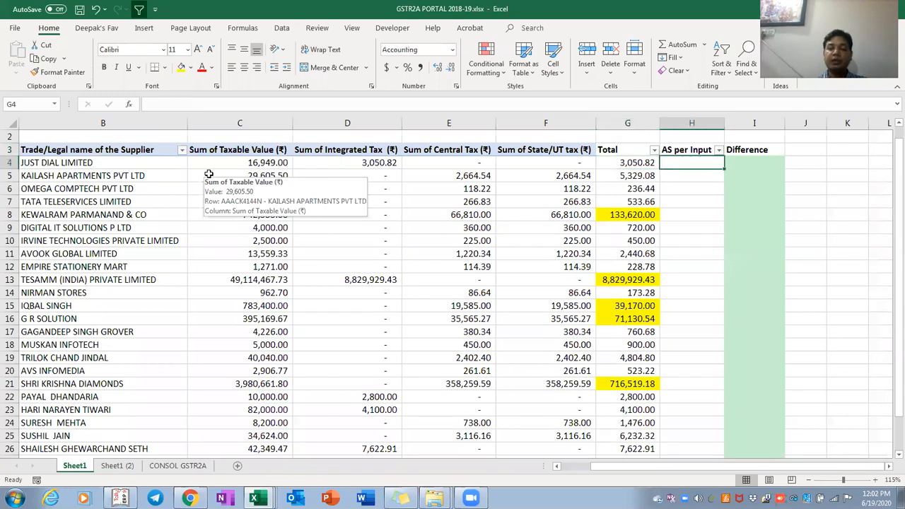
type("=vlookup(")
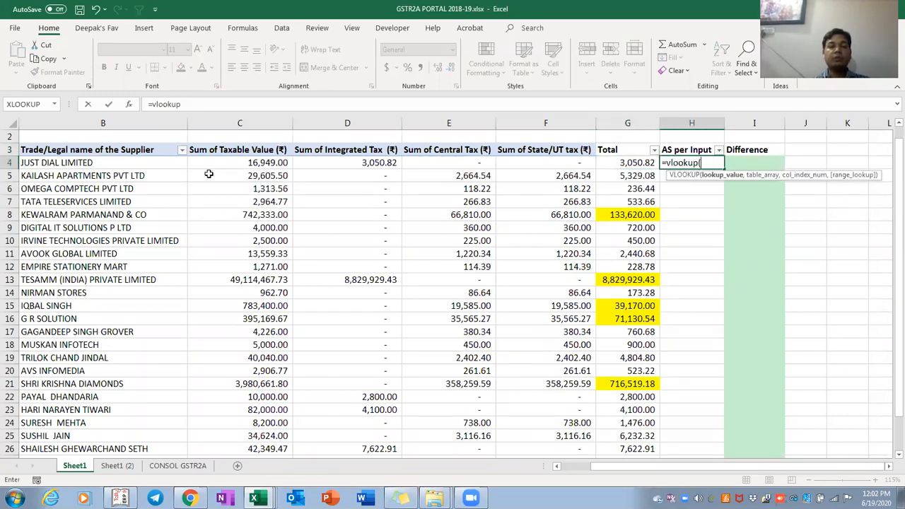
key("Left")
key("Left")
key("Left")
key("Left")
key("Left")
key("Left")
key("Left")
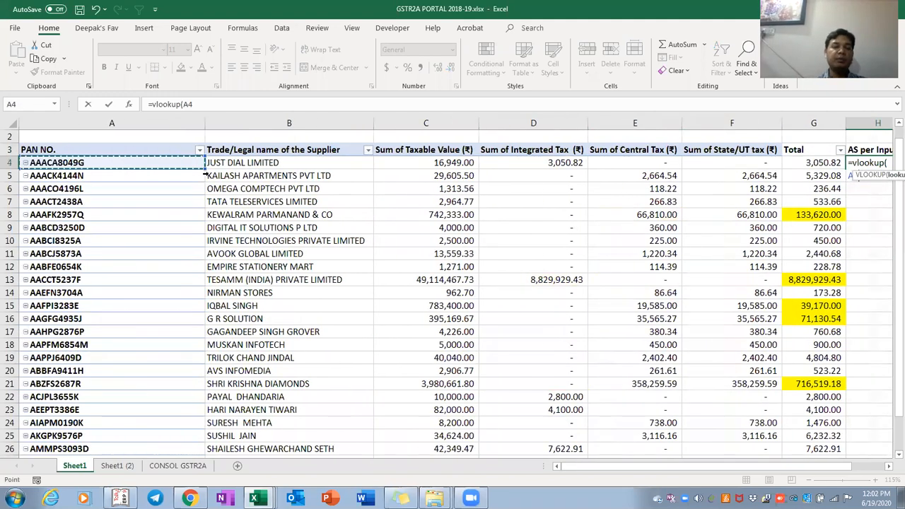
type(",")
Complete the VLOOKUP against input register pivot columns A:F, returning column 6 with exact match
key("alt+Tab")
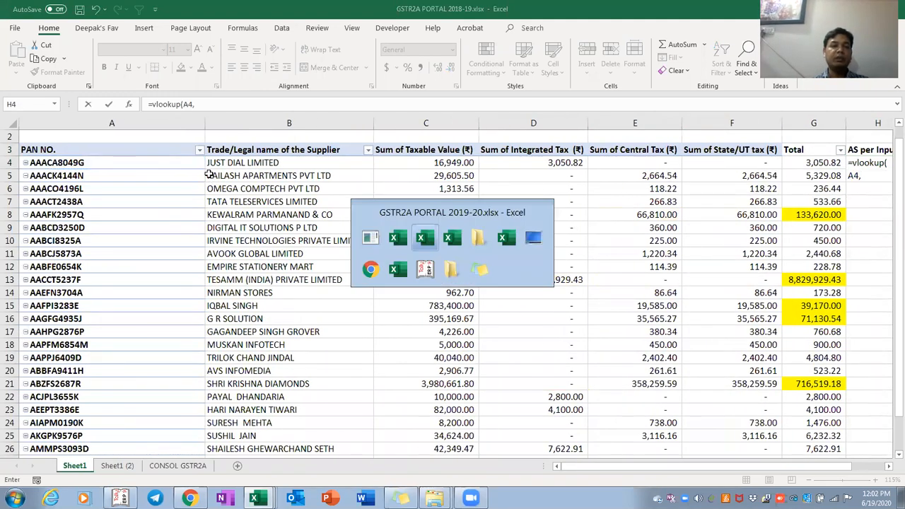
key("alt+Tab")
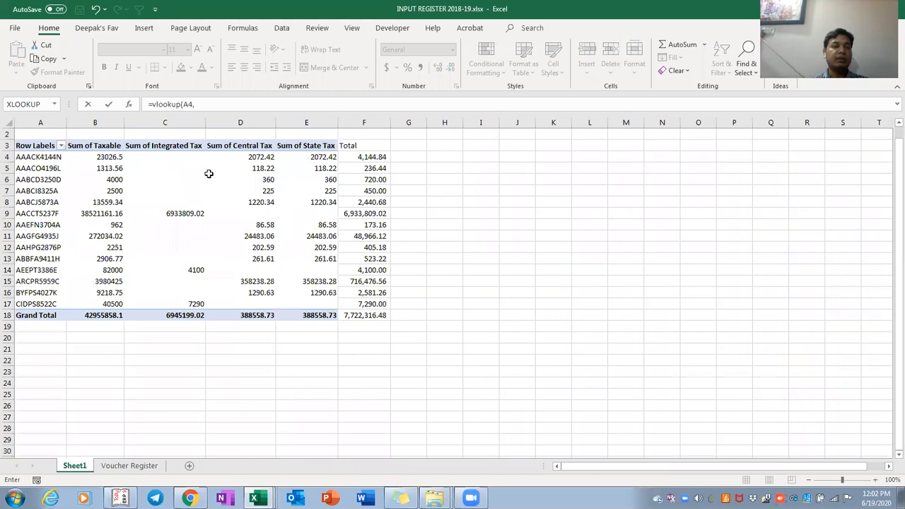
left_click_drag(40, 157, 106, 157)
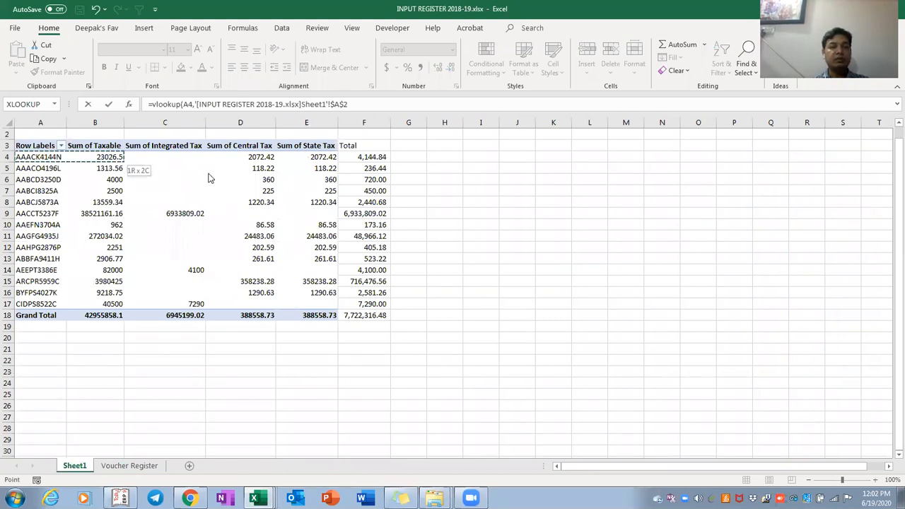
key("shift+Right")
key("shift+Right")
key("shift+Right")
key("shift+Right")
key("ctrl+space")
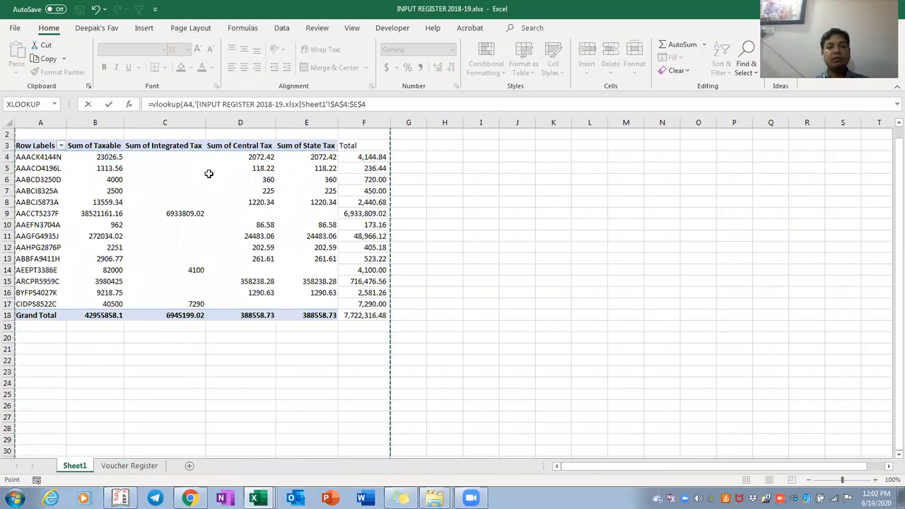
type(",")
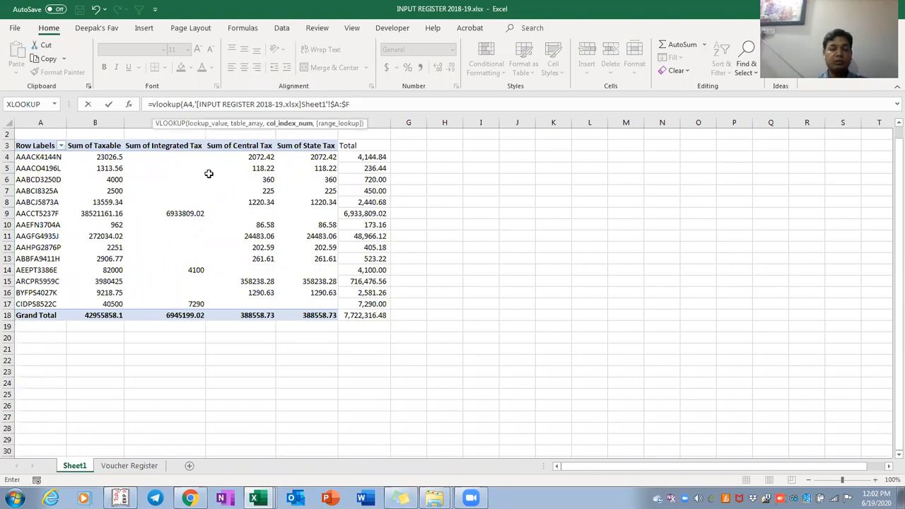
type("6,0)")
key("Return")
Copy the H4 lookup formula into every supplier row down to H28
key("ctrl+c")
key("Left")
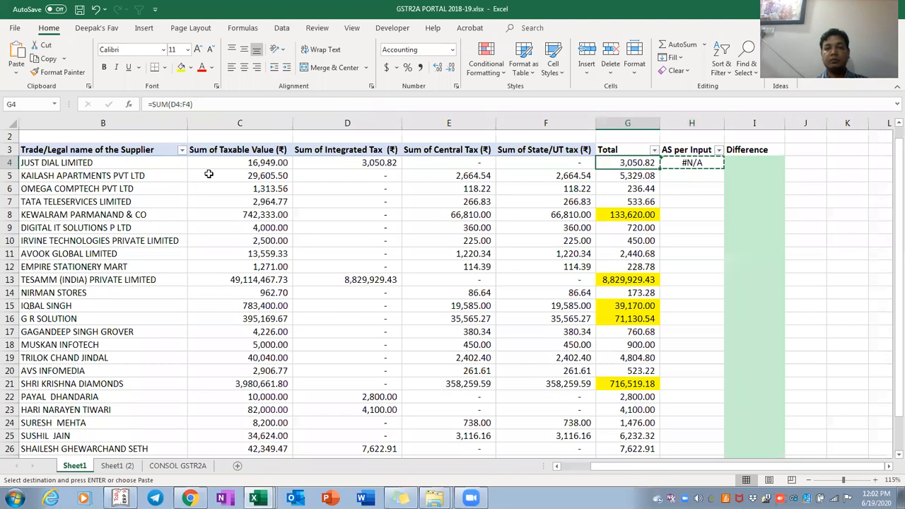
key("ctrl+Down")
key("Up")
key("Right")
key("ctrl+shift+Up")
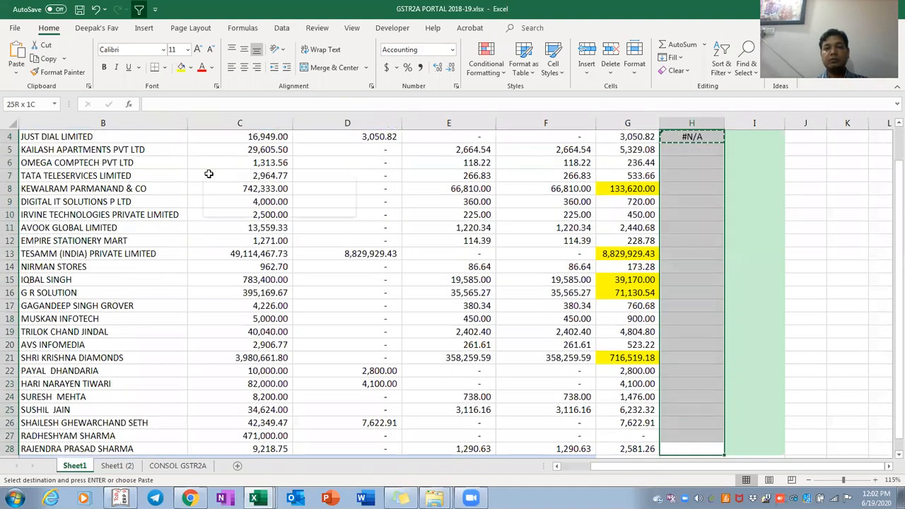
key("ctrl+v")
key("Escape")
key("ctrl+Up")
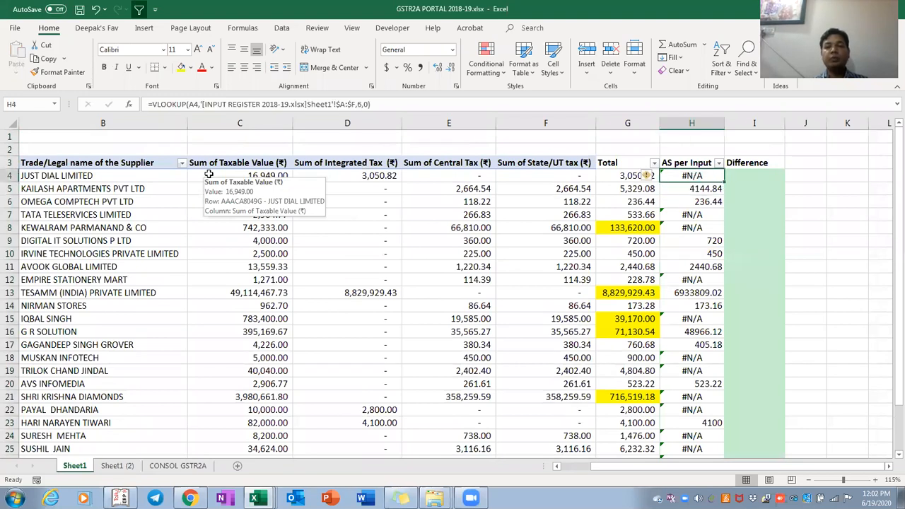
key("Up")
key("alt+Down")
Filter the AS per Input column to show only #N/A values
key("Up")
key("space")
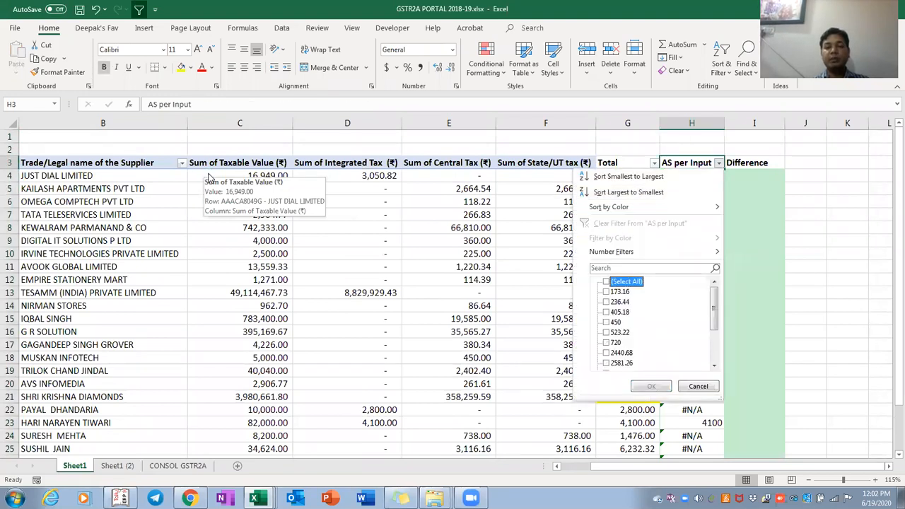
key("End")
key("Up")
key("space")
key("Return")
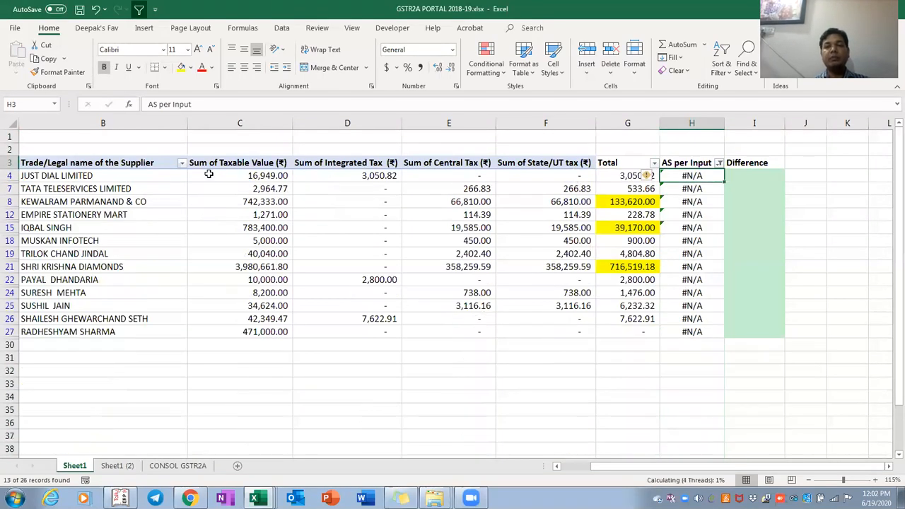
key("Down")
key("ctrl+shift+Down")
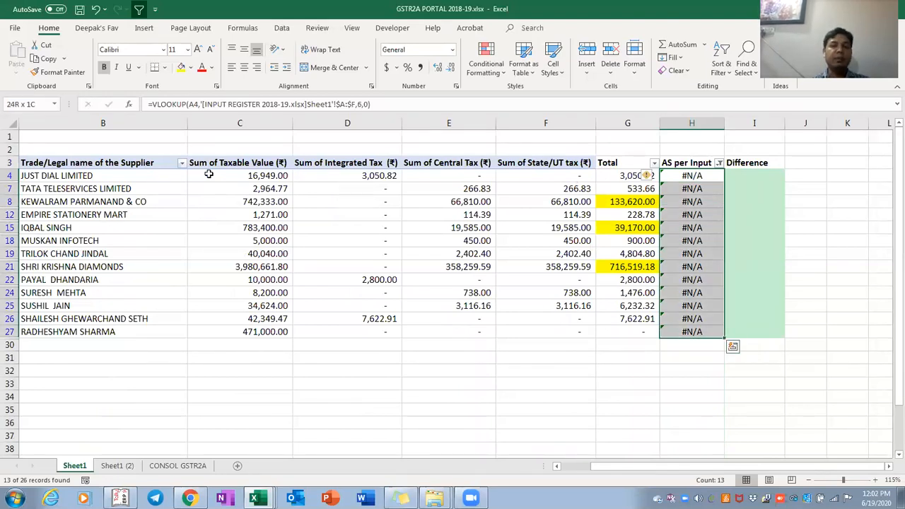
Check JUST DIAL LIMITED's PAN and name against the input register workbook
key("Left")
key("Home")
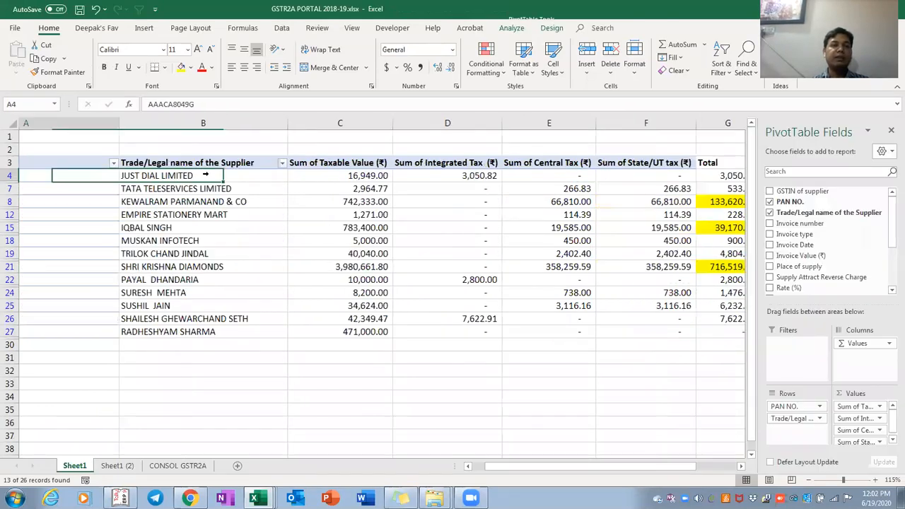
key("Right")
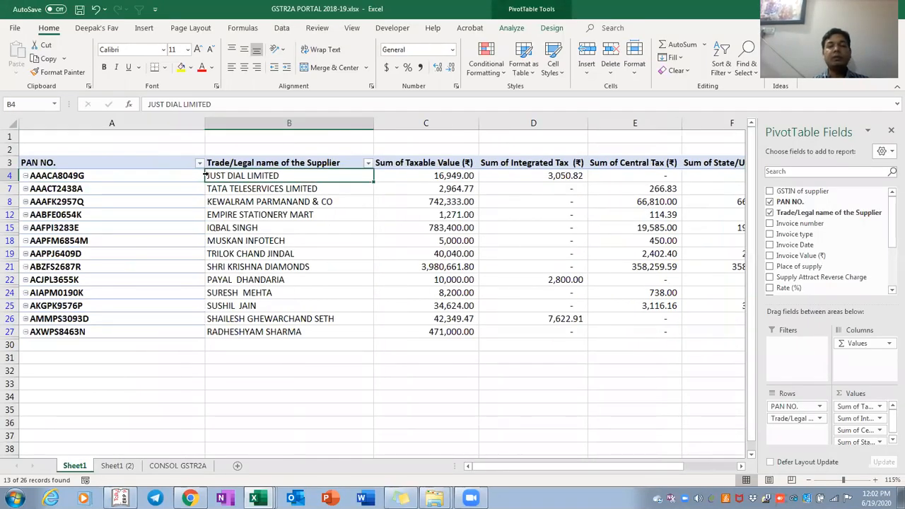
key("Left")
key("ctrl+Right")
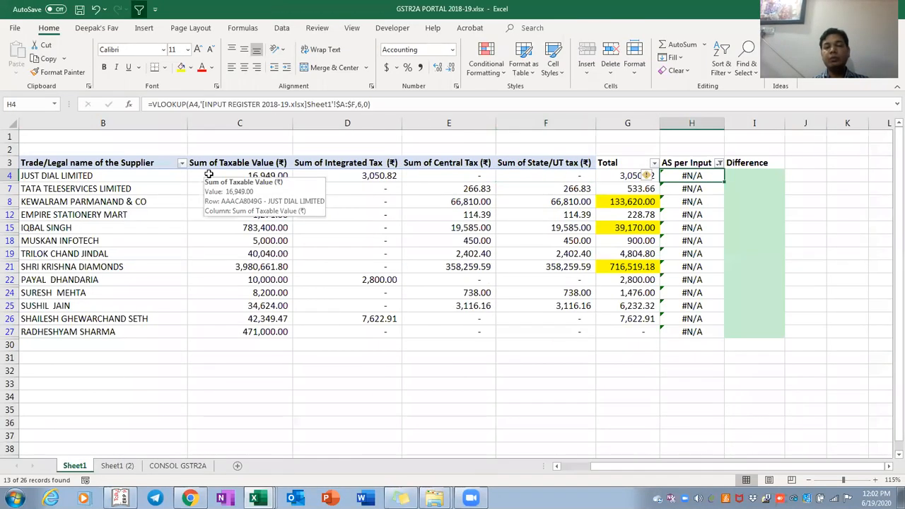
key("alt+Tab")
key("Left")
key("Down")
key("alt+Tab")
key("alt+Tab")
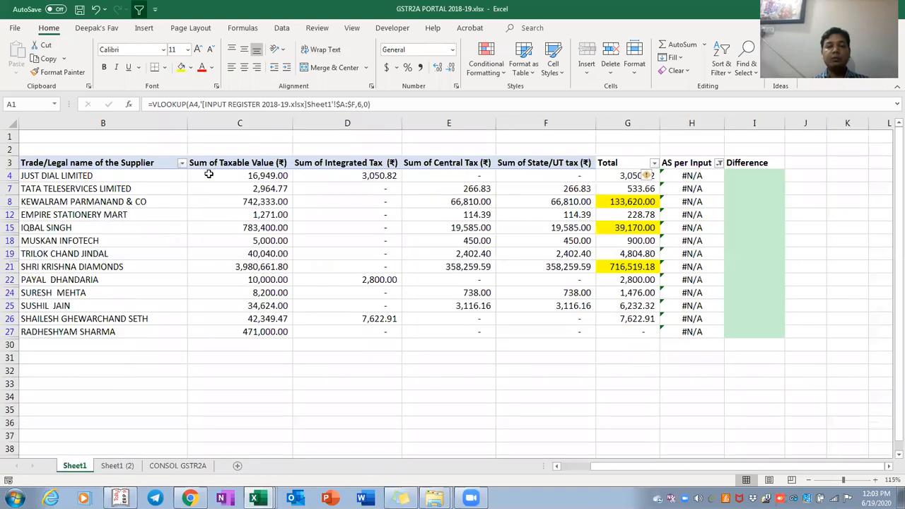
key("Up")
Clear the AS per Input filter so all supplier rows show again
key("alt+Down")
key("e")
key("Down")
key("space")
key("Return")
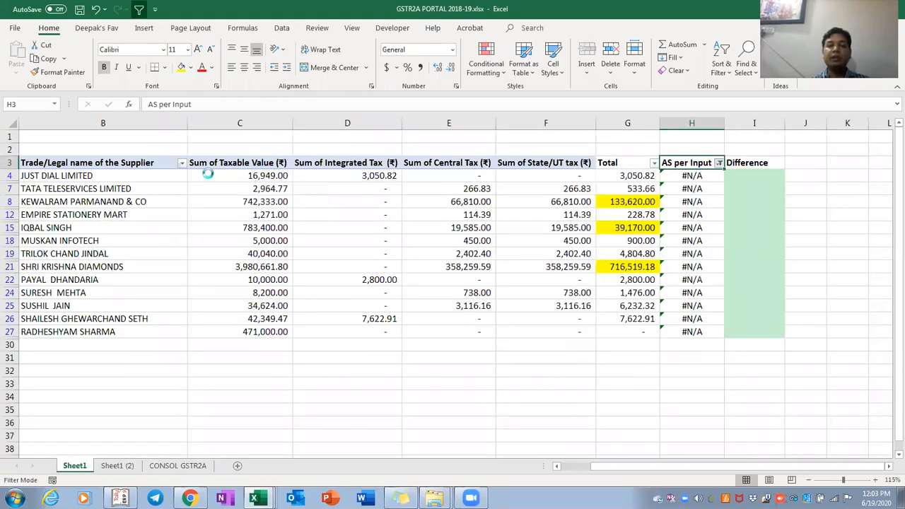
Inspect the AS per Input lookup formula and the three tax headings
key("Down")
key("F2")
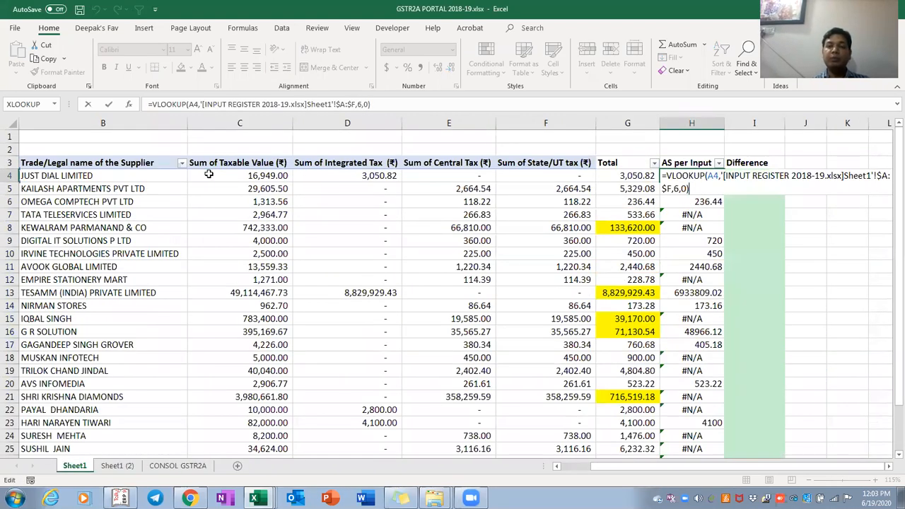
key("Escape")
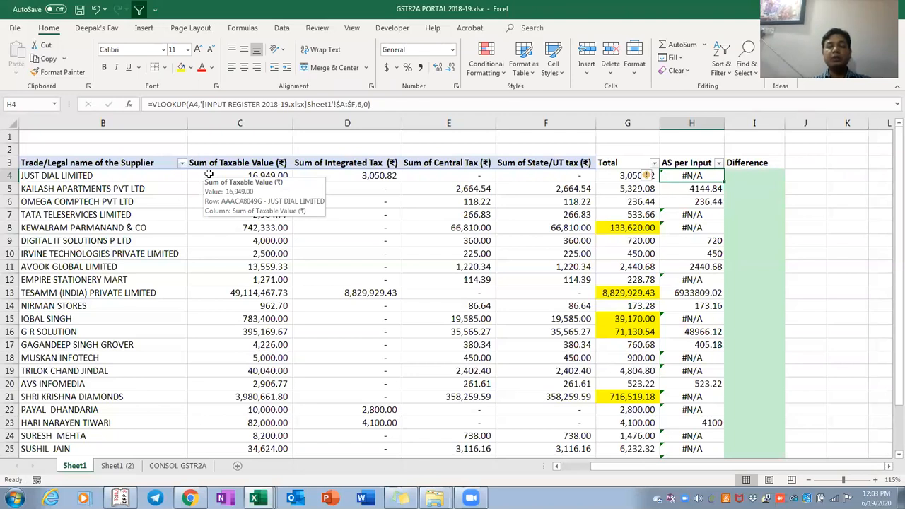
key("Left")
key("Left")
key("Left")
key("Left")
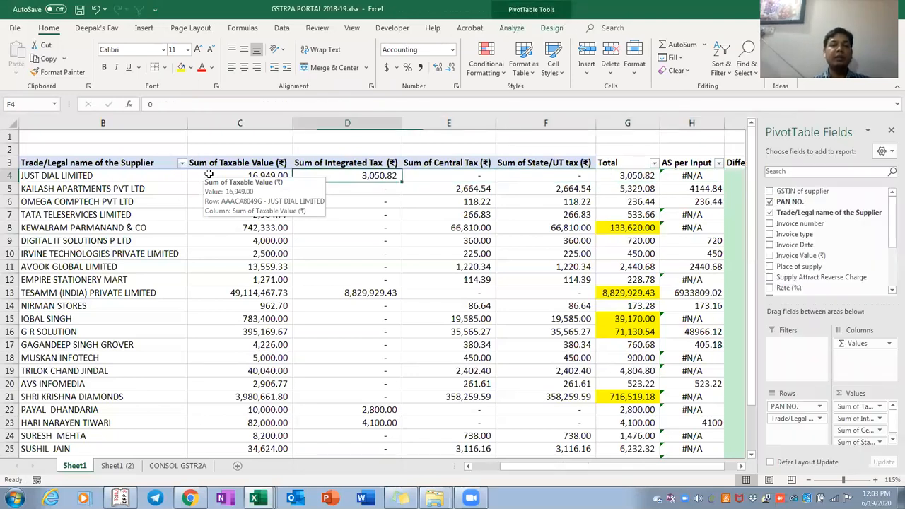
key("Up")
key("shift+Right")
key("shift+Right")
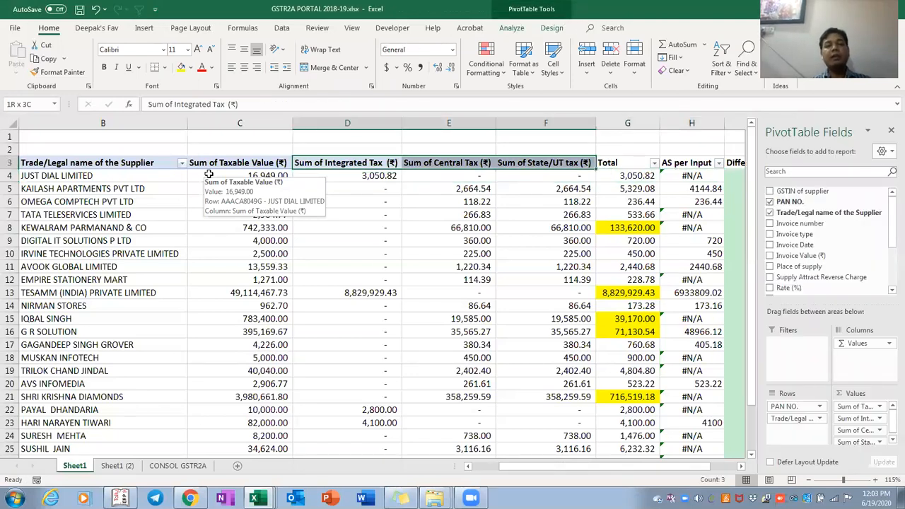
key("Down")
key("Down")
key("Right")
key("Right")
key("Right")
key("Right")
key("Right")
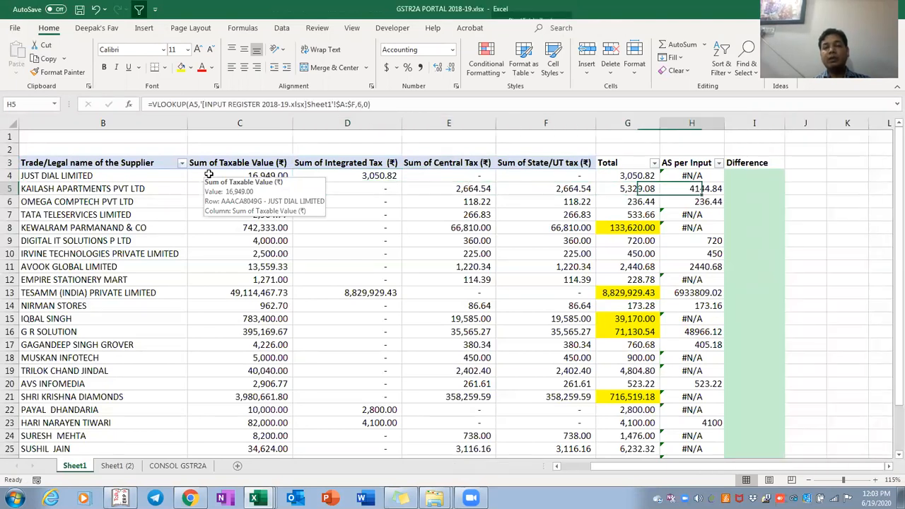
Check row 5's Total formula and re-inspect the AS per Input lookup
key("Left")
key("Left")
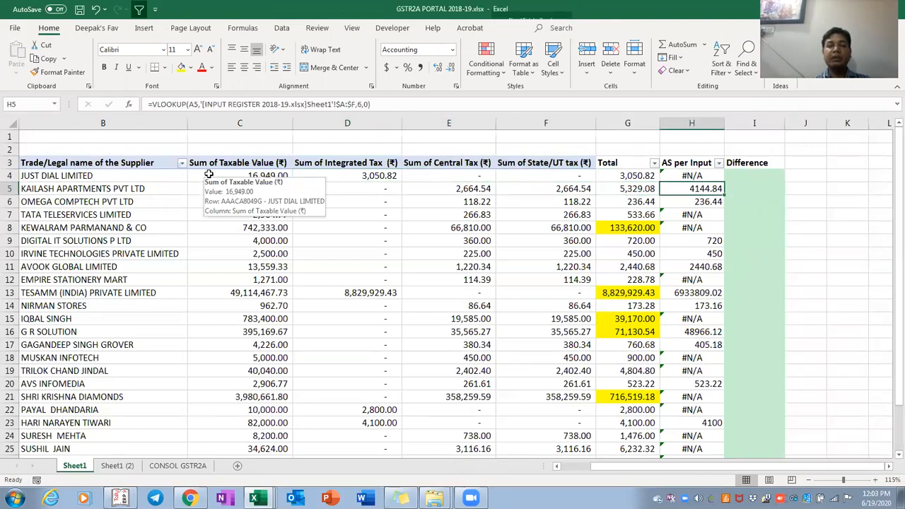
key("Right")
key("Up")
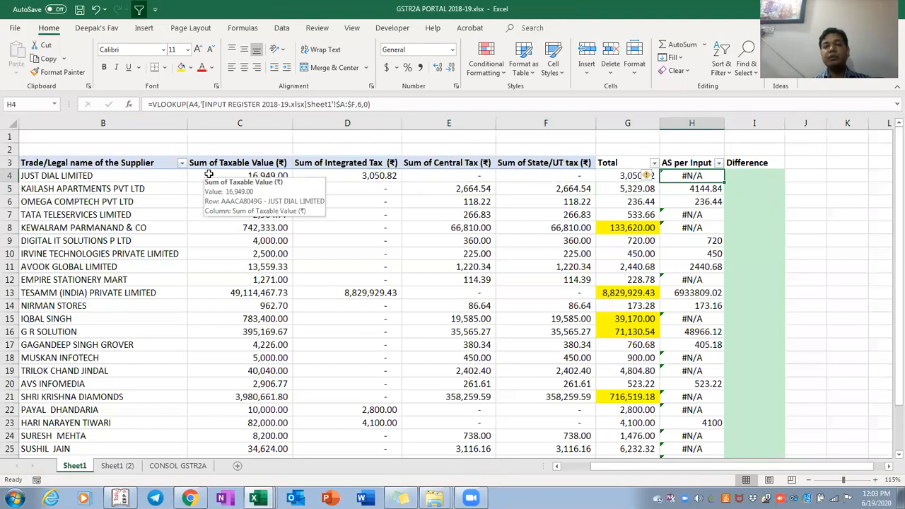
key("F2")
key("Escape")
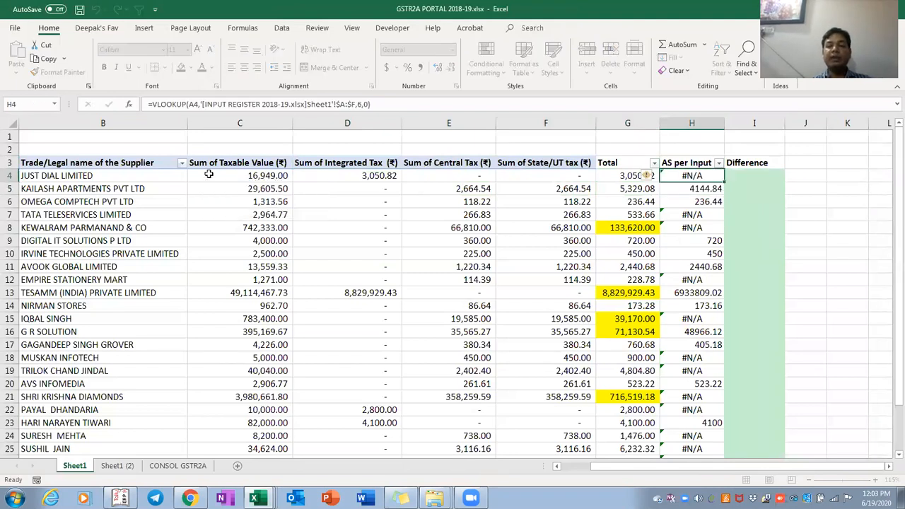
Reapply the AS per Input filter to show only the #N/A suppliers
key("Up")
key("alt+Down")
key("Down")
key("Down")
key("Down")
key("Down")
key("Down")
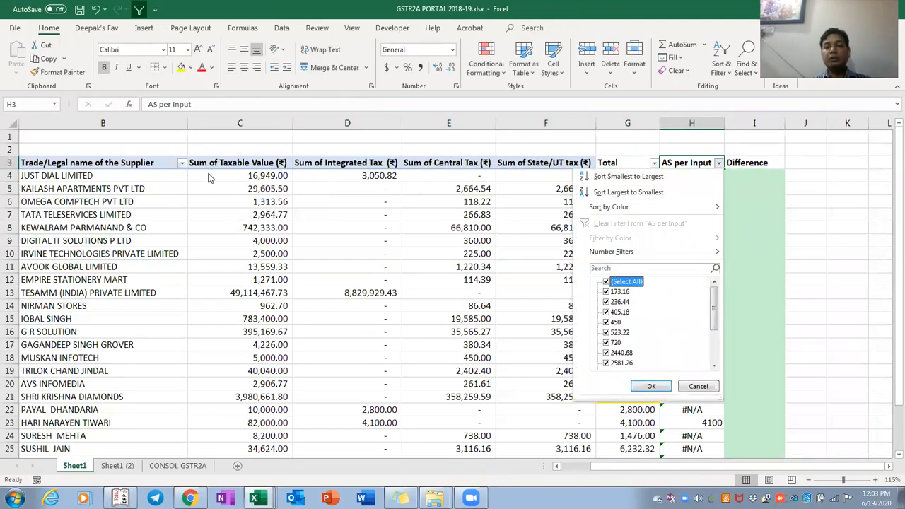
key("space")
key("End")
key("Up")
key("space")
key("Return")
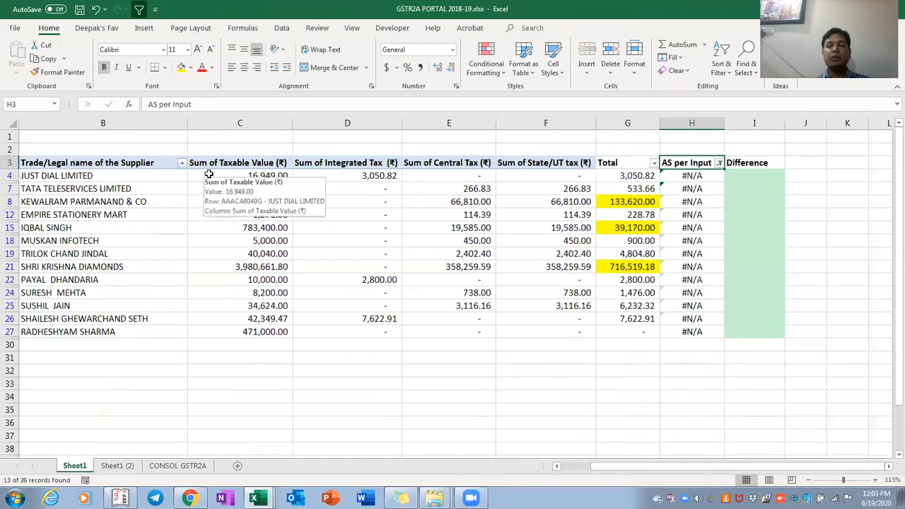
key("Down")
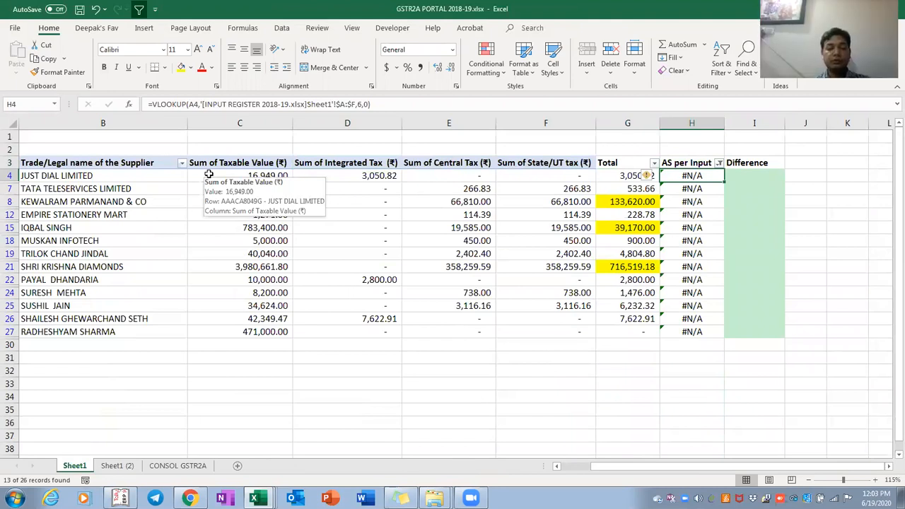
Enter 'Booked in 2a and Not Recorded in Input Register' for JUST DIAL LIMITED
type("RE")
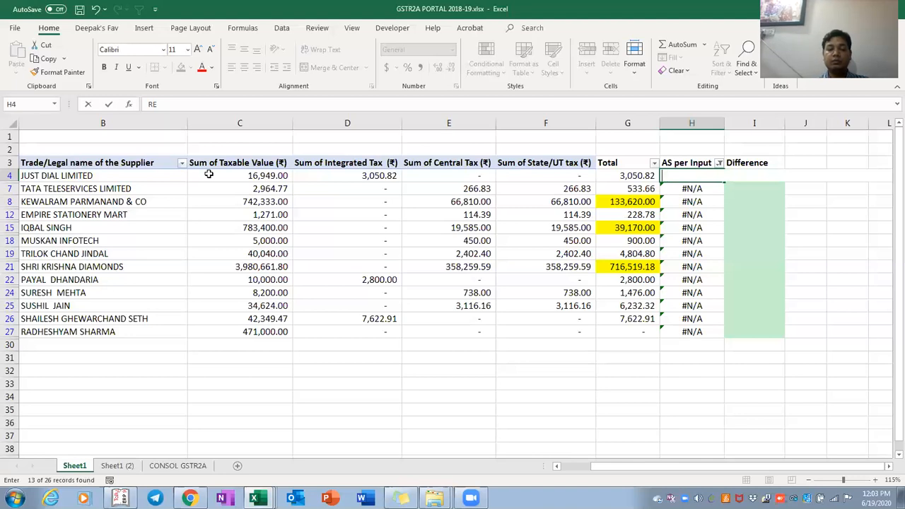
type("ked in 2a and Not")
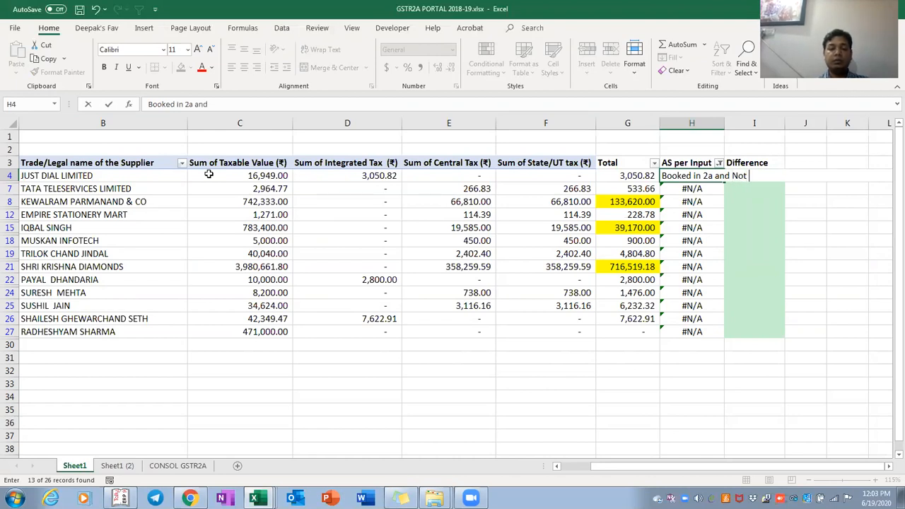
type(" Recorded in")
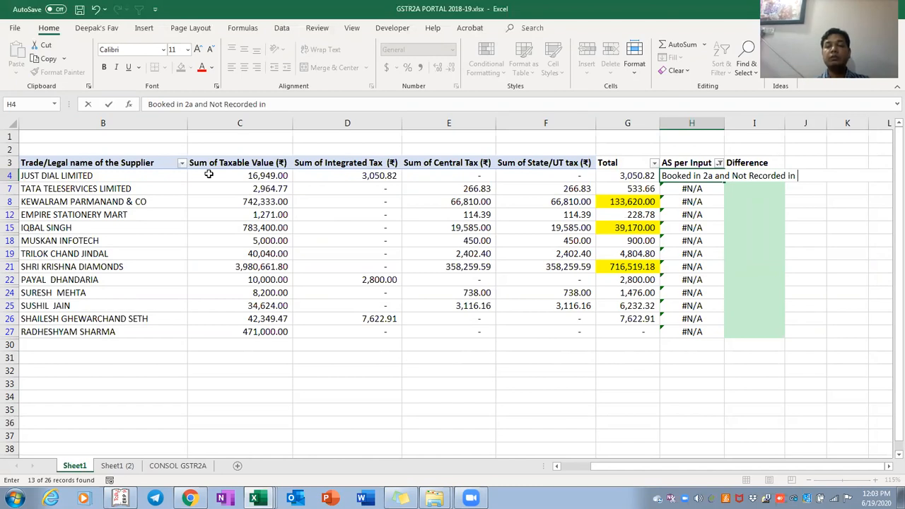
type("In")
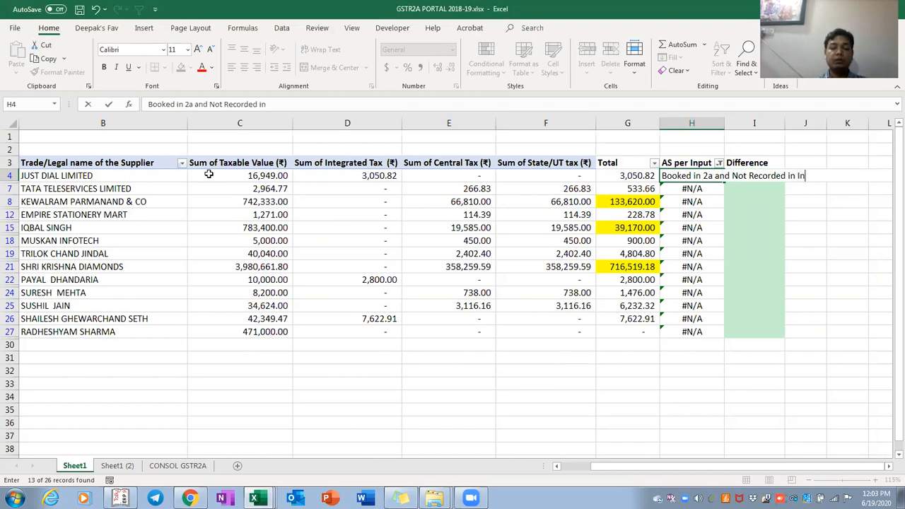
type("put Register")
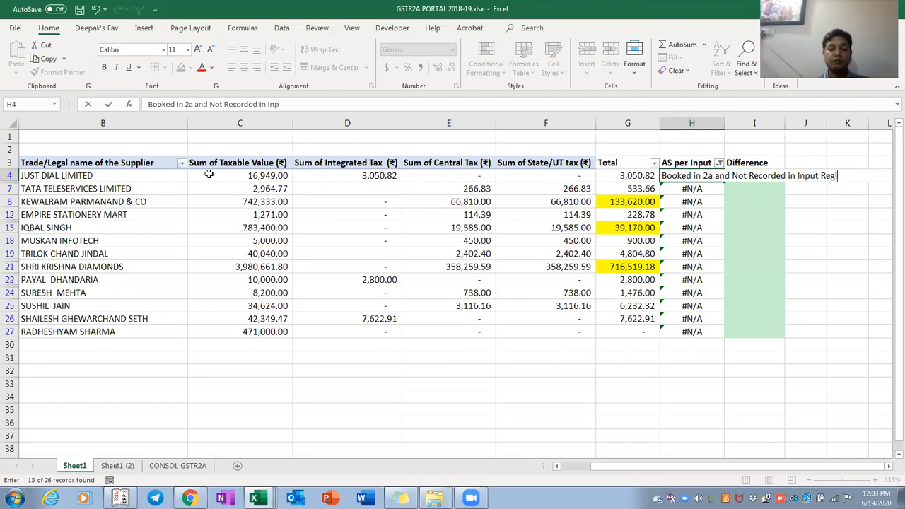
key("ctrl+Return")
Paste the same comment into each remaining filtered supplier's AS per Input cell
key("ctrl+c")
key("Down")
key("ctrl+v")
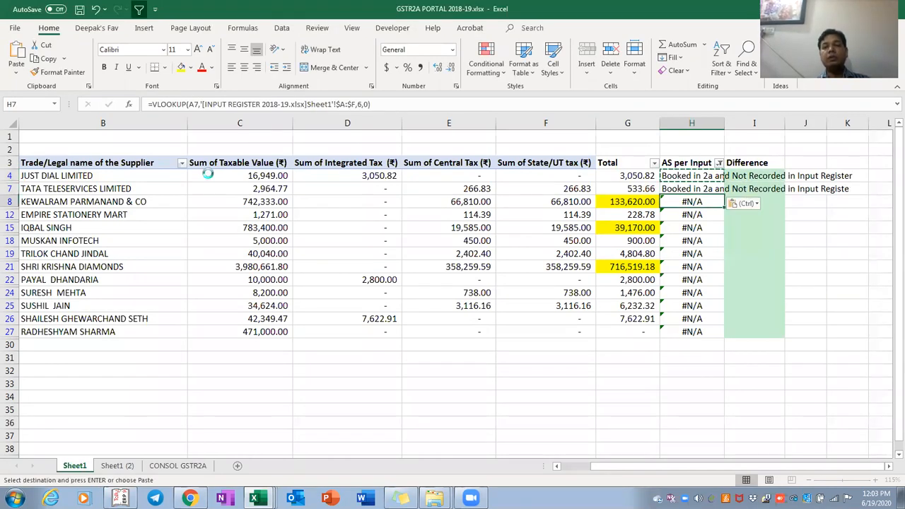
key("Down")
key("ctrl+v")
key("Down")
key("ctrl+v")
key("Down")
key("ctrl+v")
key("Down")
key("ctrl+v")
key("Down")
key("ctrl+v")
key("Down")
key("ctrl+v")
key("Down")
key("ctrl+v")
key("Down")
key("ctrl+v")
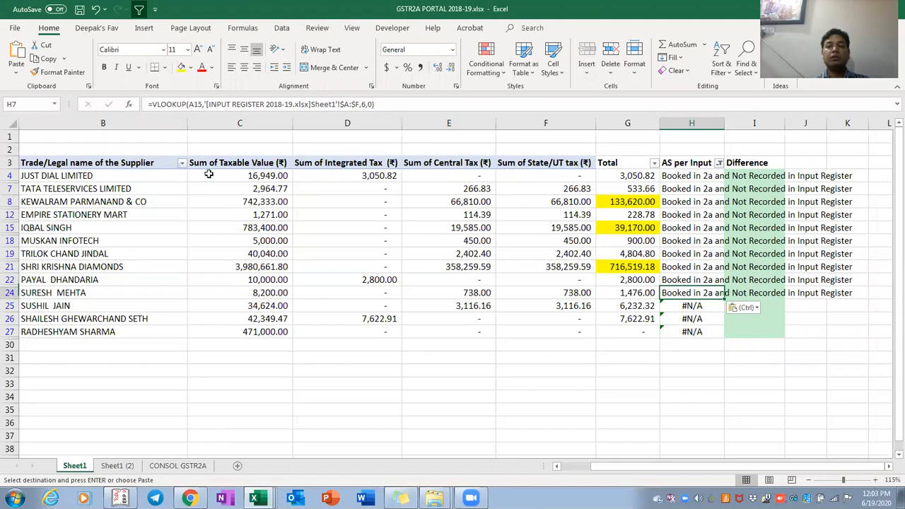
key("Down")
key("ctrl+v")
key("Down")
key("ctrl+v")
key("Down")
key("ctrl+v")
key("ctrl+Up")
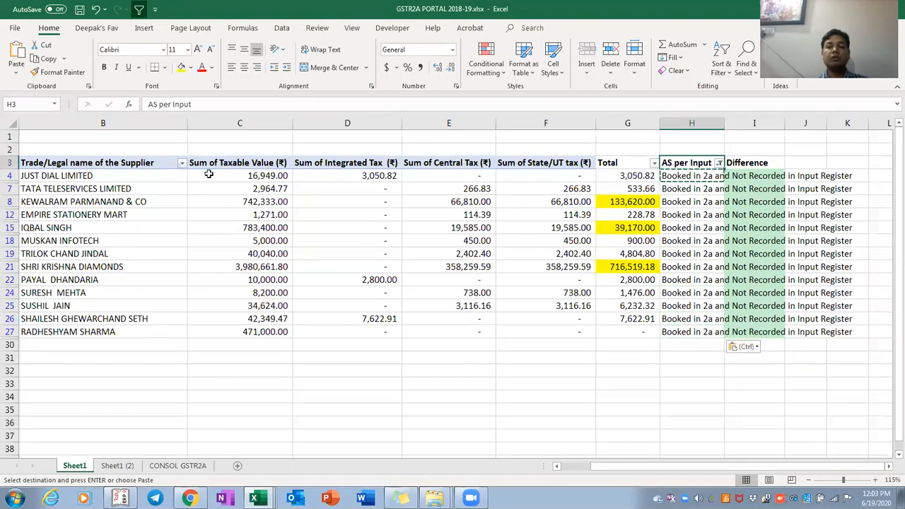
Clear the AS per Input filter to show all supplier rows
key("alt+Down")
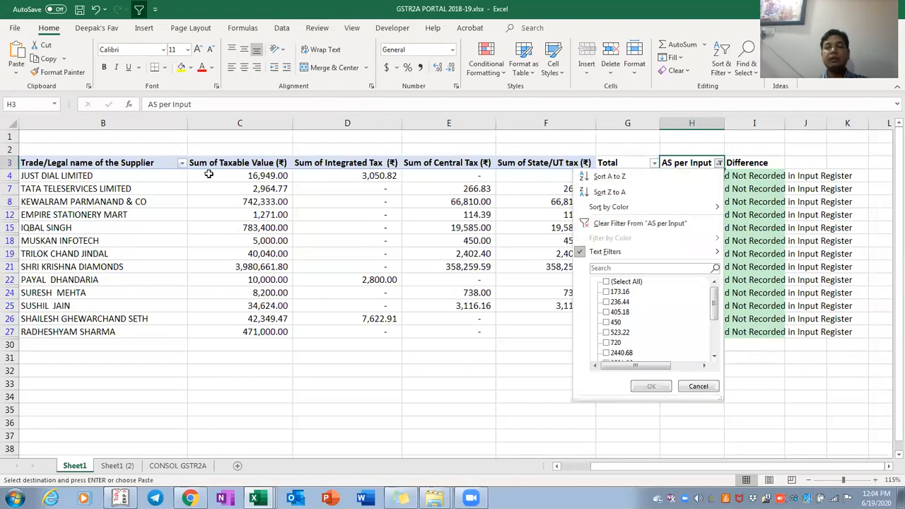
key("c")
key("Down")
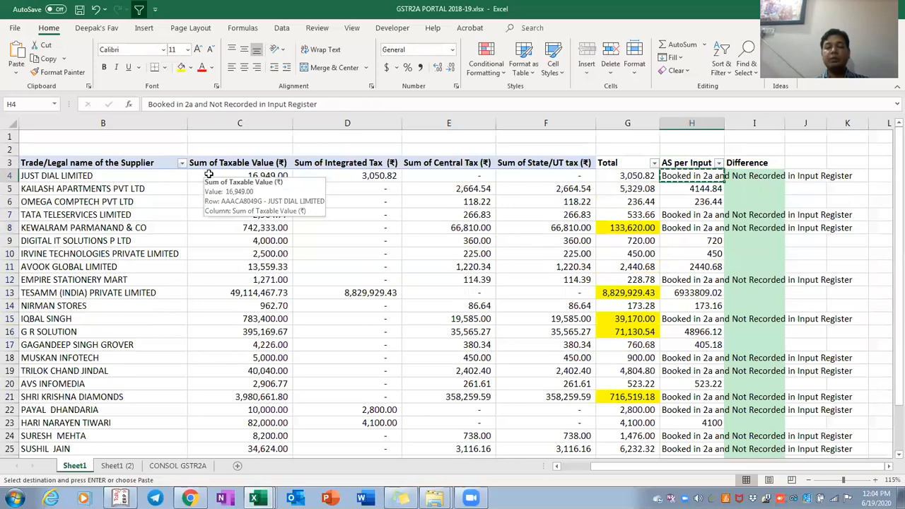
key("shift+Down")
key("shift+Down")
key("shift+Down")
key("shift+Down")
key("shift+Down")
key("shift+Down")
key("shift+Down")
key("shift+Down")
key("shift+Down")
key("shift+Down")
key("shift+Down")
key("shift+Down")
key("shift+Down")
key("shift+Down")
key("shift+Down")
key("shift+Down")
key("shift+Down")
key("shift+Down")
key("shift+Down")
key("shift+Down")
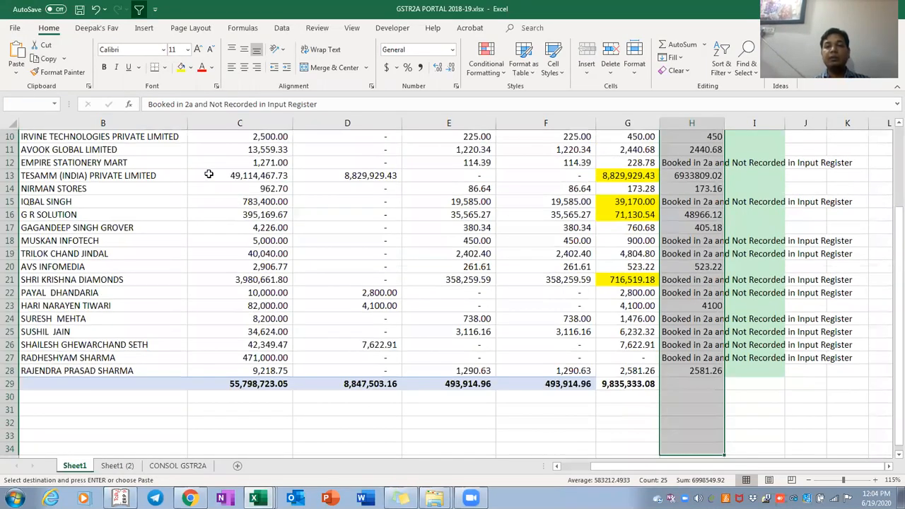
Enter Difference formulas =G4-H4 in I4 and =G5-H5 in I5
key("Right")
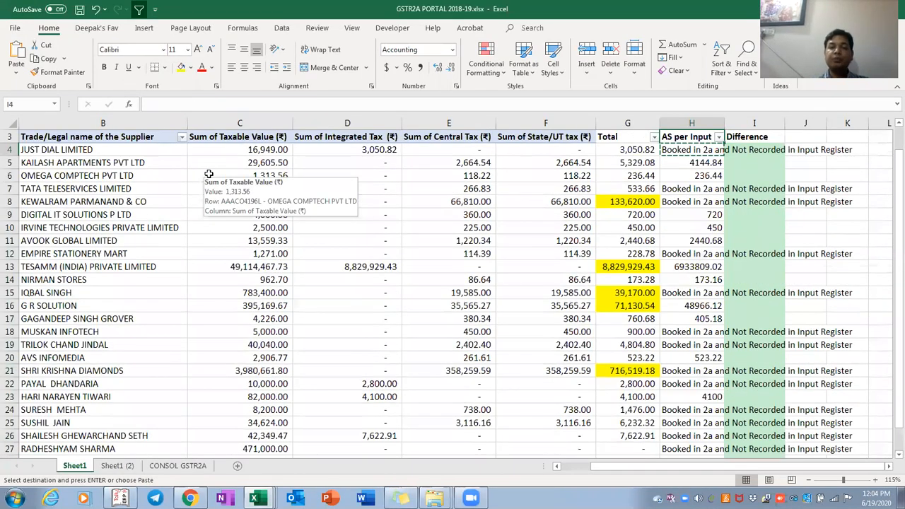
type("=")
key("Left")
key("Left")
type("-")
key("Left")
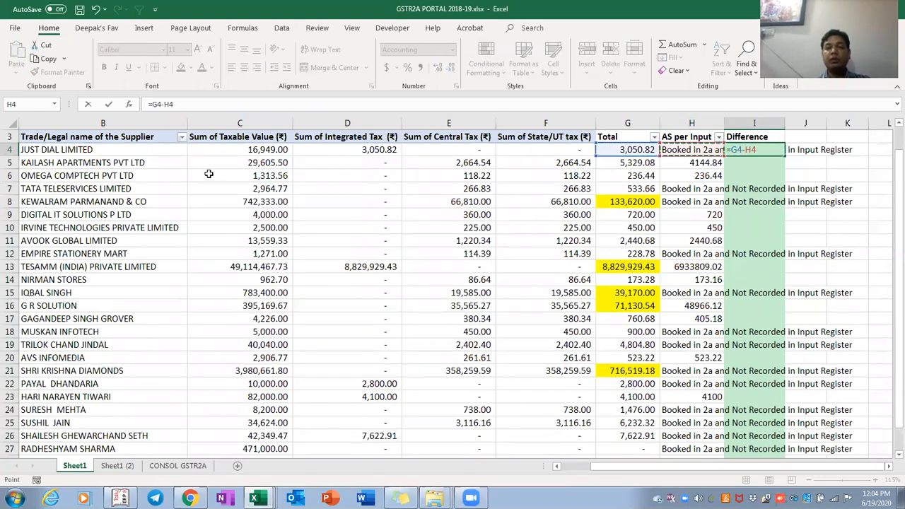
key("ctrl+Return")
key("Down")
type("=")
key("Left")
key("Left")
type("-")
key("Left")
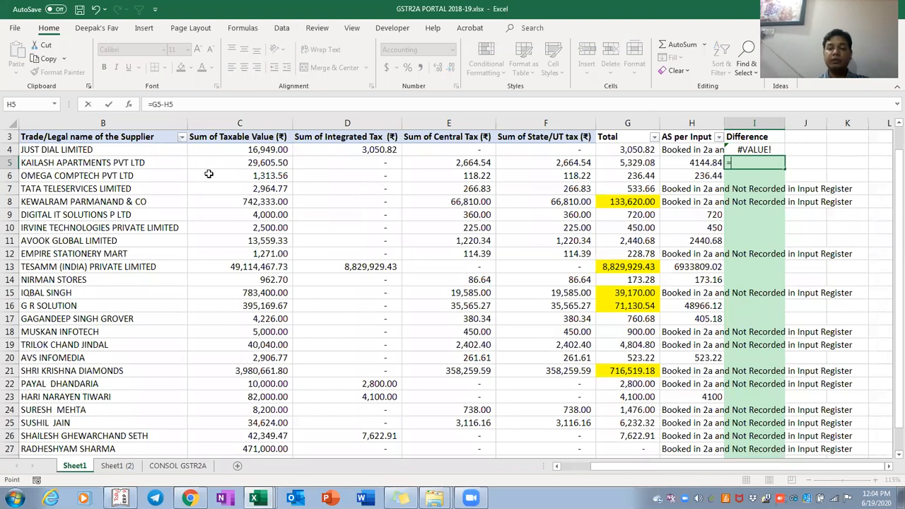
key("ctrl+Return")
Copy the I5 Difference formula down the column to row 28
key("ctrl+c")
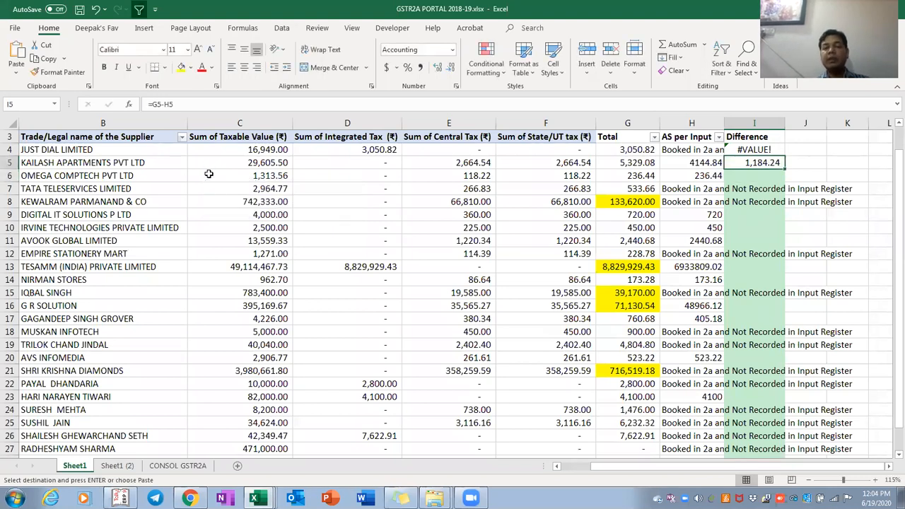
key("shift+Page_Down")
key("shift+Up")
key("shift+Up")
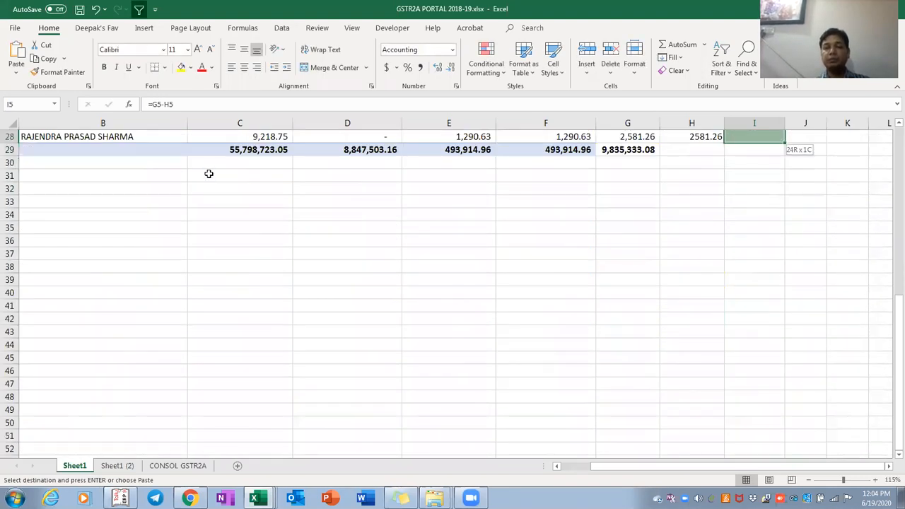
key("Return")
Review the table from the Total to Difference columns and open the Difference filter
key("Up")
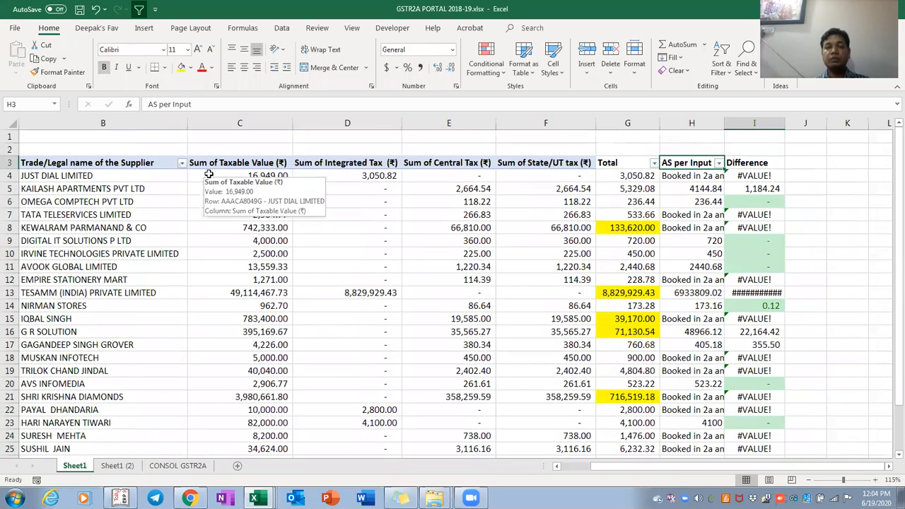
key("ctrl+shift+Left")
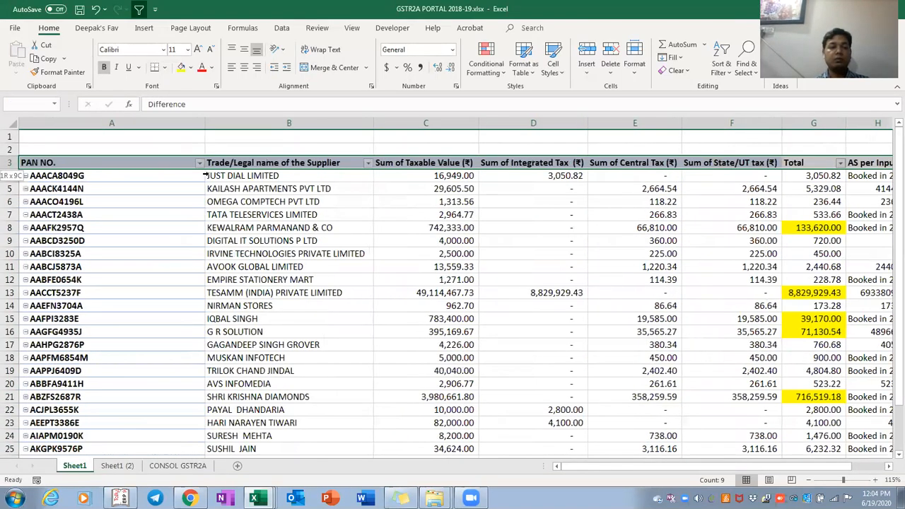
key("ctrl+shift+Down")
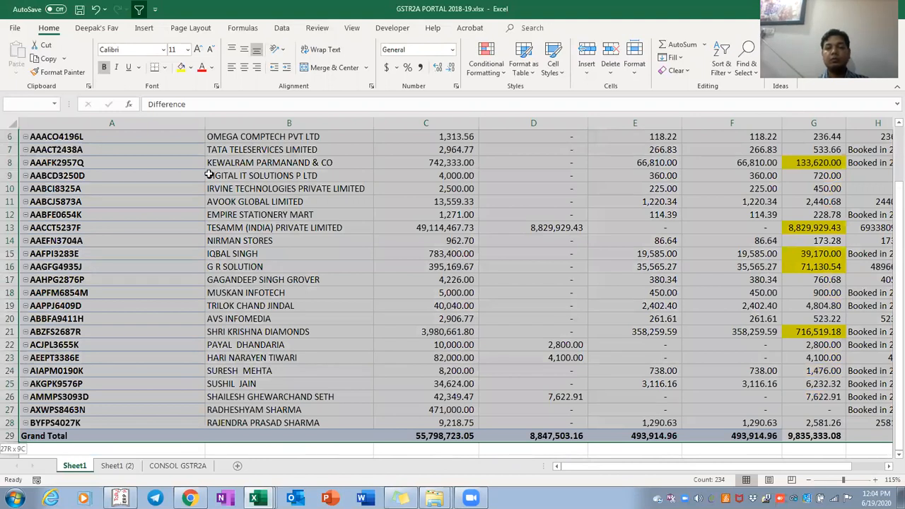
key("Right")
key("Up")
key("Left")
key("Down")
key("Left")
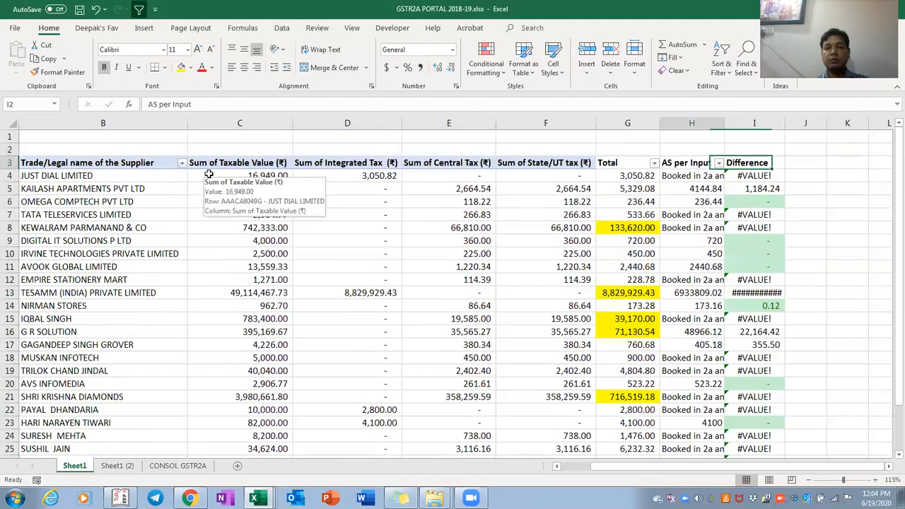
key("shift+Left")
key("shift+Left")
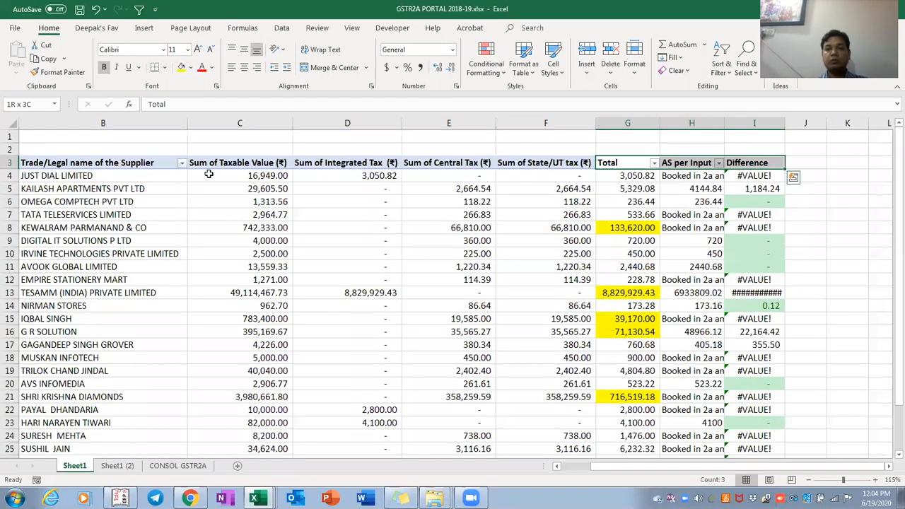
key("Tab")
key("alt+Down")
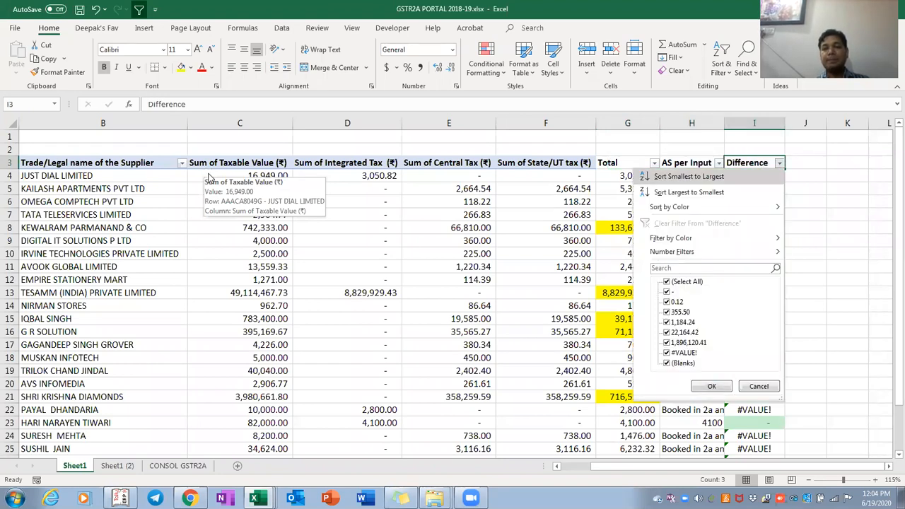
Filter Difference to #VALUE! and review those rows' Difference and Total values
key("Down")
key("Down")
key("Down")
key("Down")
key("Down")
key("Down")
key("space")
key("Down")
key("Down")
key("Down")
key("Down")
key("Down")
key("Down")
key("Down")
key("space")
key("Return")
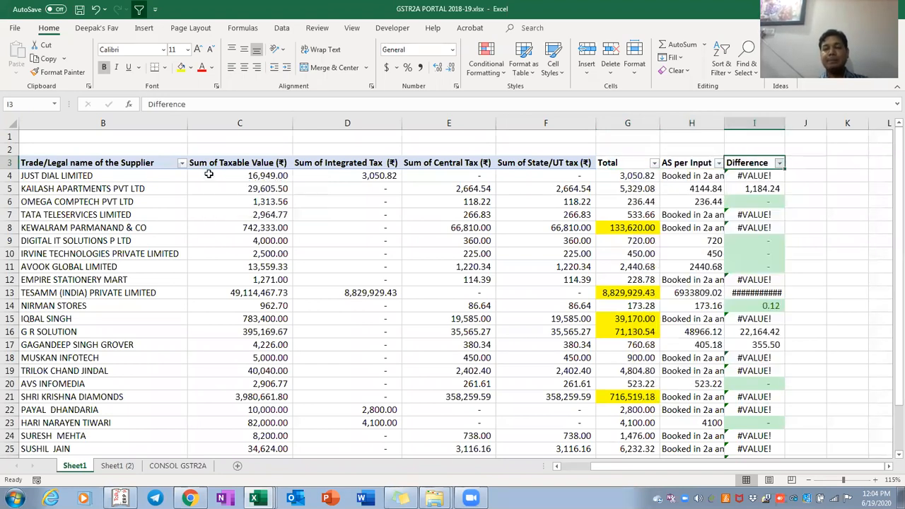
key("Down")
key("Left")
key("Right")
key("ctrl+shift+Down")
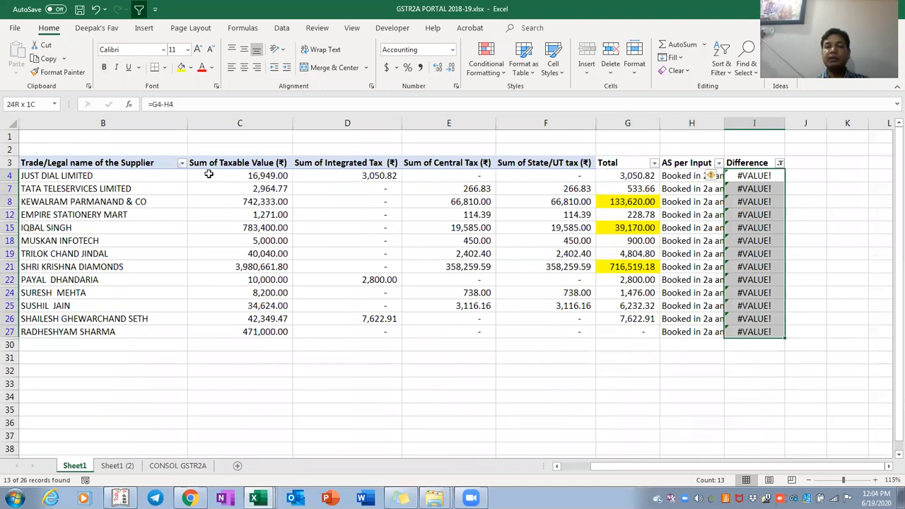
key("Right")
key("Left")
key("ctrl+shift+Down")
key("Left")
key("Left")
key("ctrl+shift+Down")
key("Right")
key("Right")
key("Up")
Refilter the Difference column to show only zero-difference ('-') suppliers
key("alt+Down")
key("Down")
key("Down")
key("space")
key("space")
key("Down")
key("space")
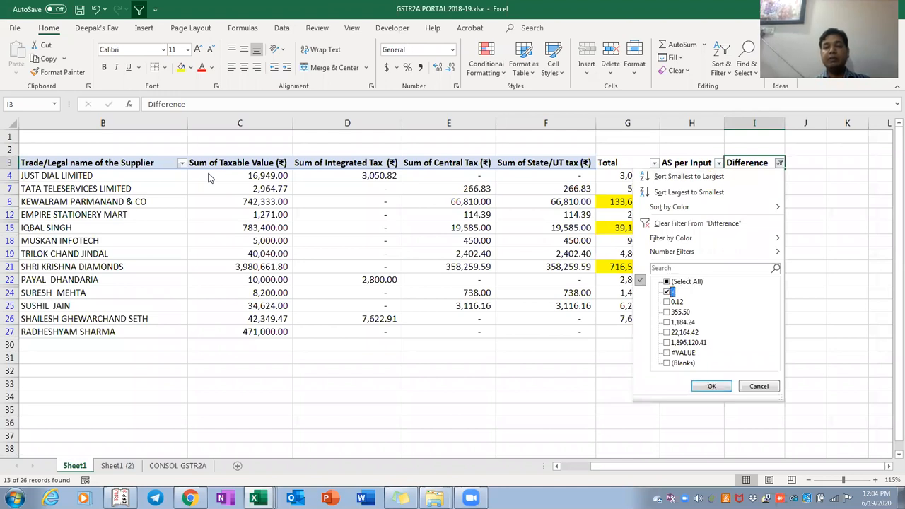
key("Return")
key("Down")
Add a Comments header in J3 and enter Matched in J6
key("Right")
key("Up")
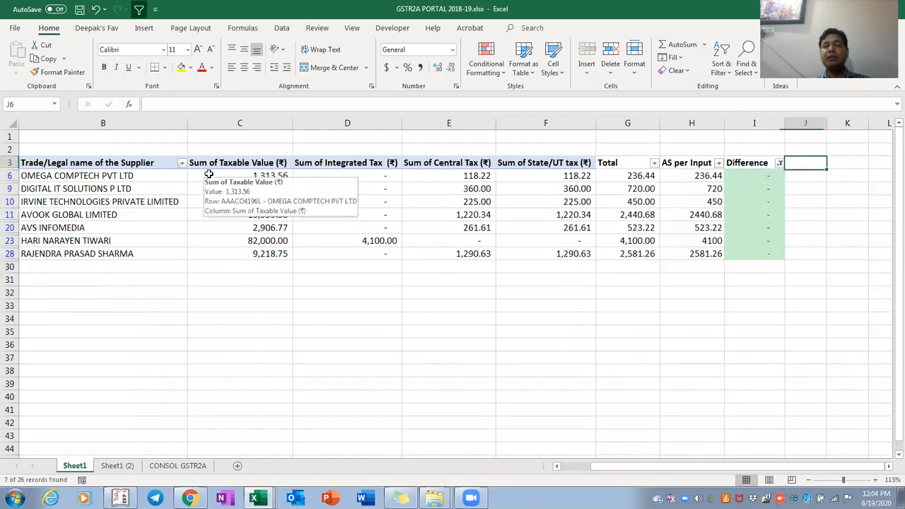
type("Co")
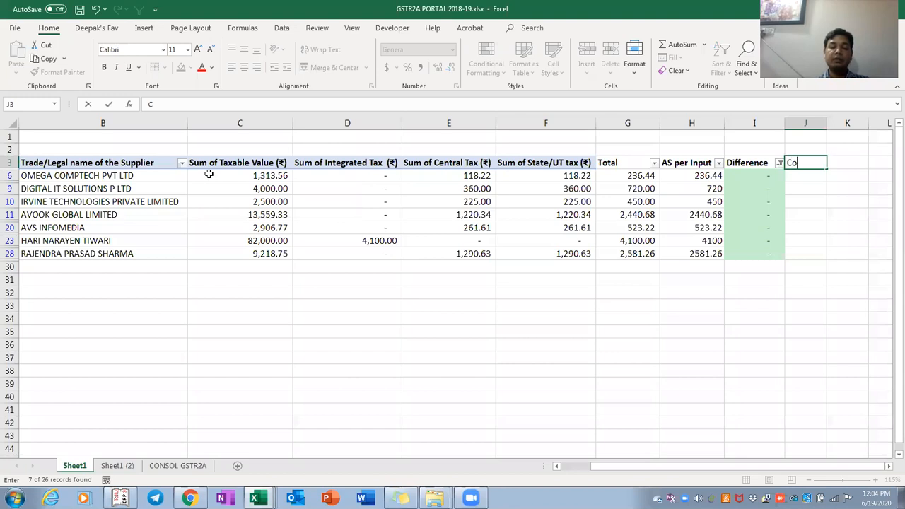
type("mments")
key("Return")
type("M")
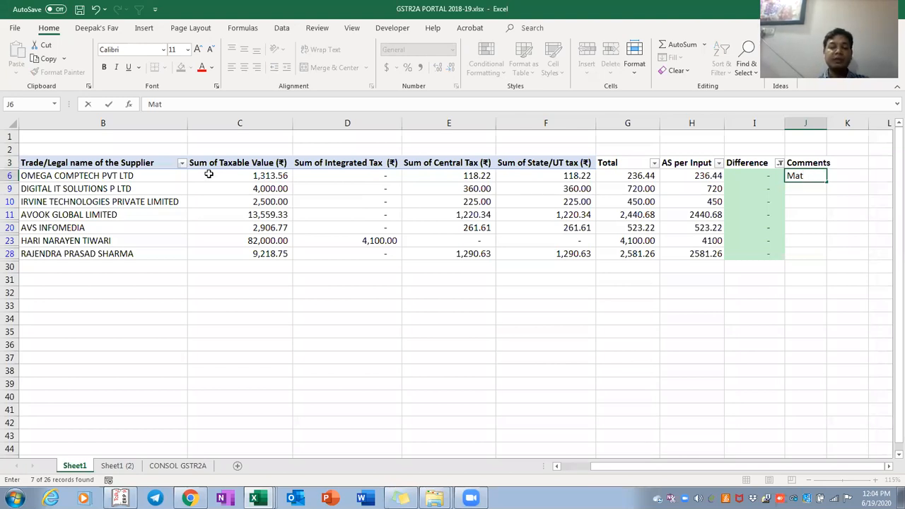
type("atched")
key("Return")
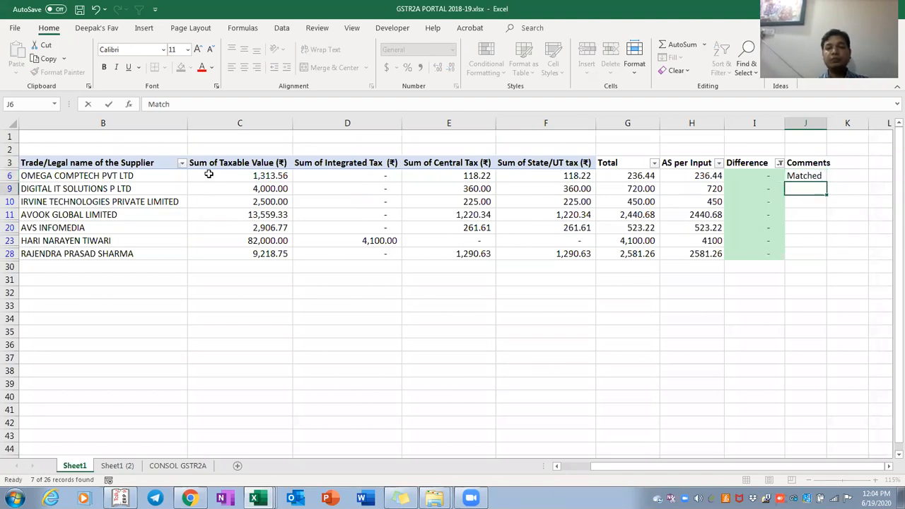
Copy Matched into every visible zero-difference row down to J28
key("Up")
key("ctrl+c")
key("Down")
key("ctrl+v")
key("Down")
key("ctrl+v")
key("Down")
key("ctrl+v")
key("Down")
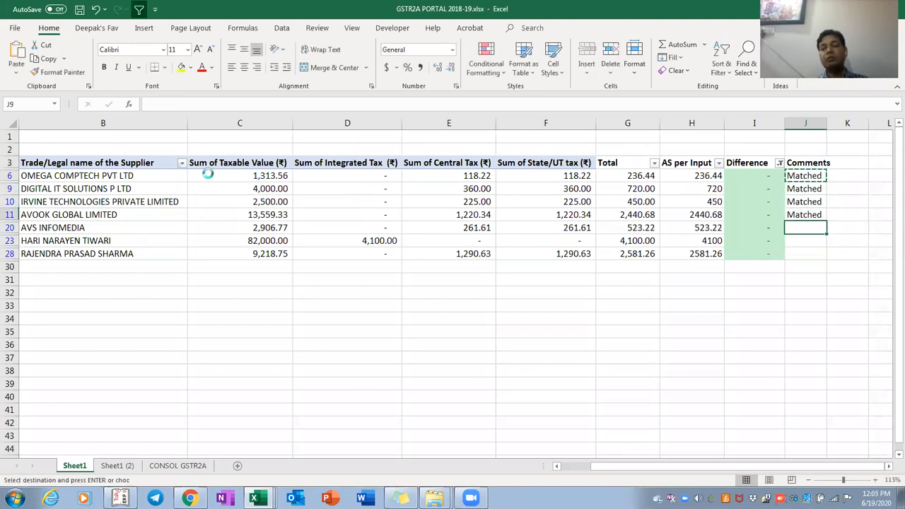
key("ctrl+v")
key("Down")
key("ctrl+v")
key("Down")
key("ctrl+v")
key("ctrl+Up")
key("ctrl+Up")
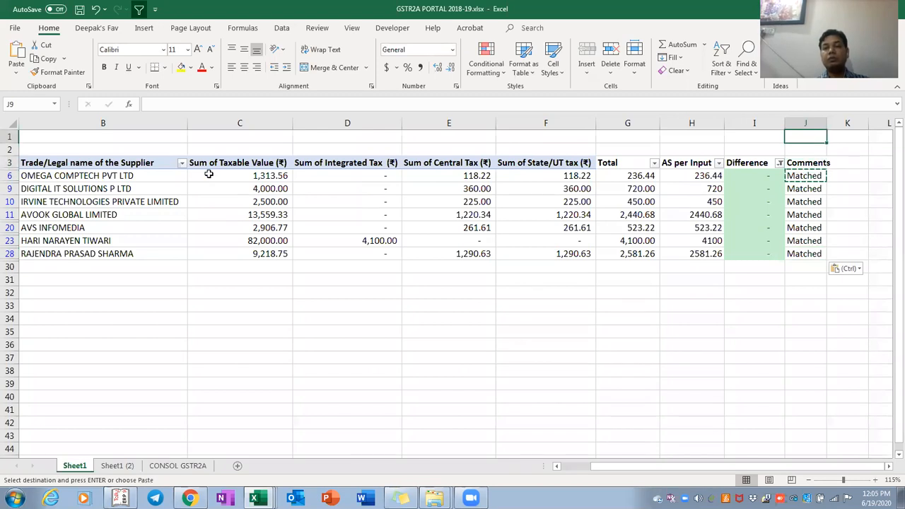
key("Down")
key("Down")
key("Left")
key("alt+Down")
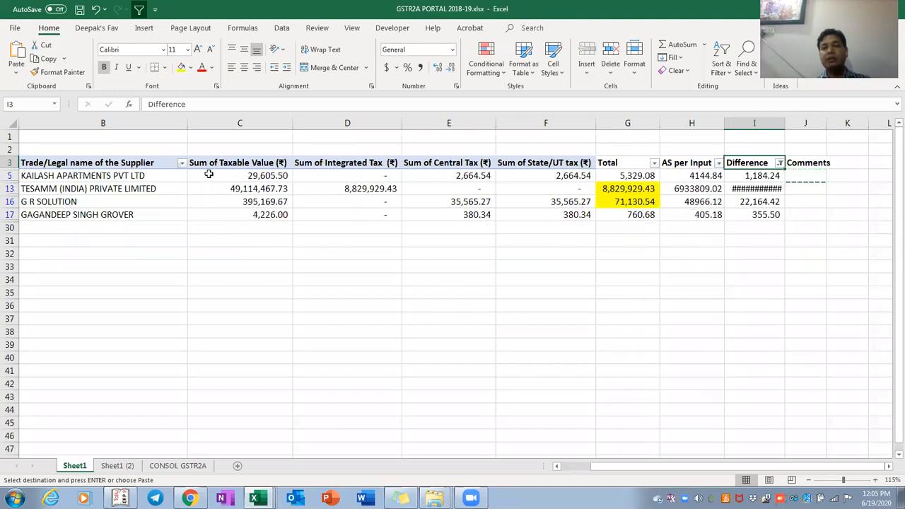
Check the Total and AS per Input values for KAILASH APARTMENTS, TESAMM and the rows below
key("Left")
key("Left")
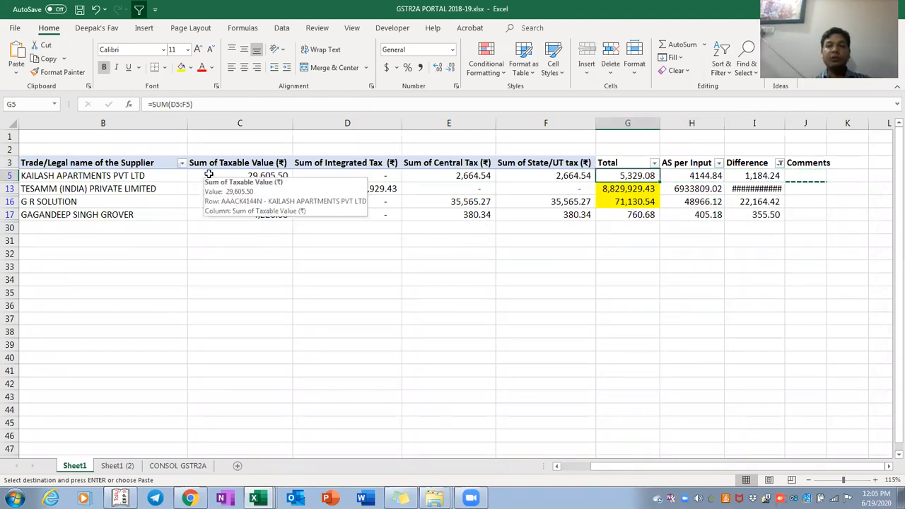
key("Right")
key("Down")
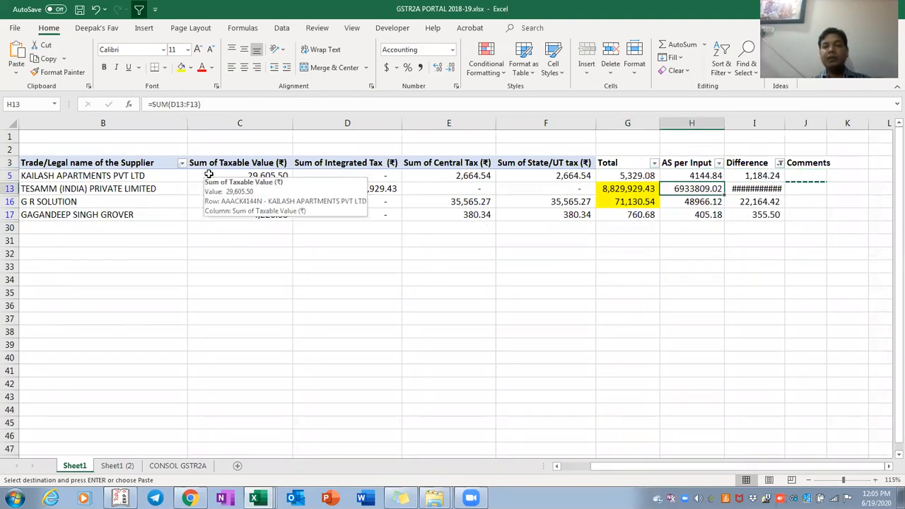
key("Down")
key("Down")
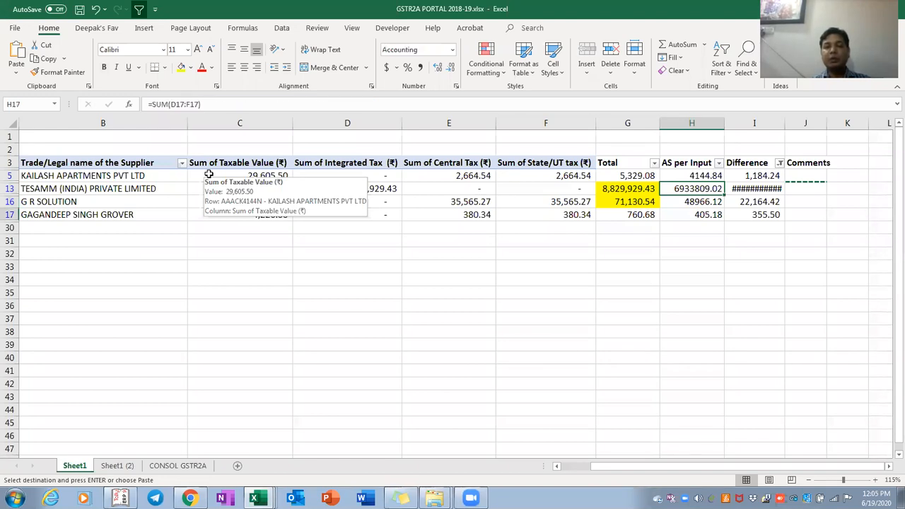
key("ctrl+Up")
key("Right")
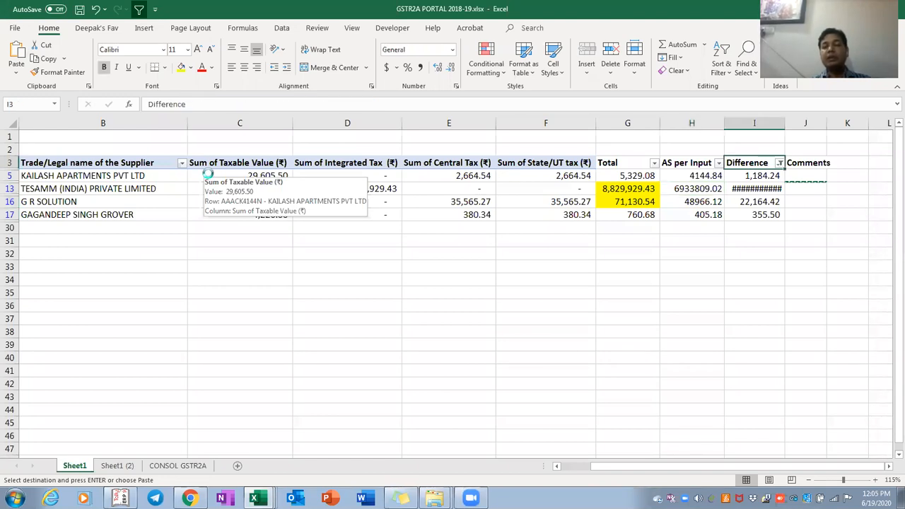
Filter the Difference column to show only the #VALUE! suppliers
key("alt+Down")
key("Down")
key("Down")
key("Down")
key("Down")
key("Down")
key("Down")
key("Down")
key("Down")
key("Down")
key("Down")
key("Down")
key("Down")
key("Down")
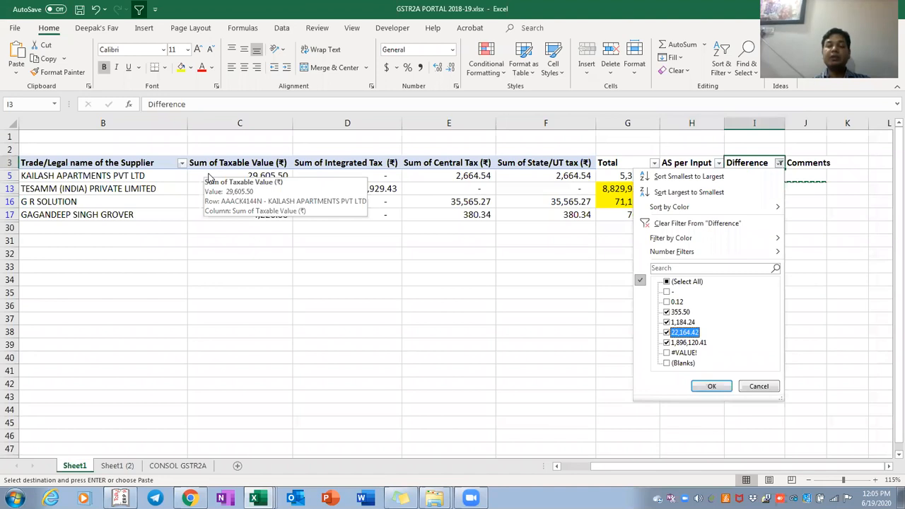
key("Up")
key("Up")
key("Up")
key("Up")
key("Up")
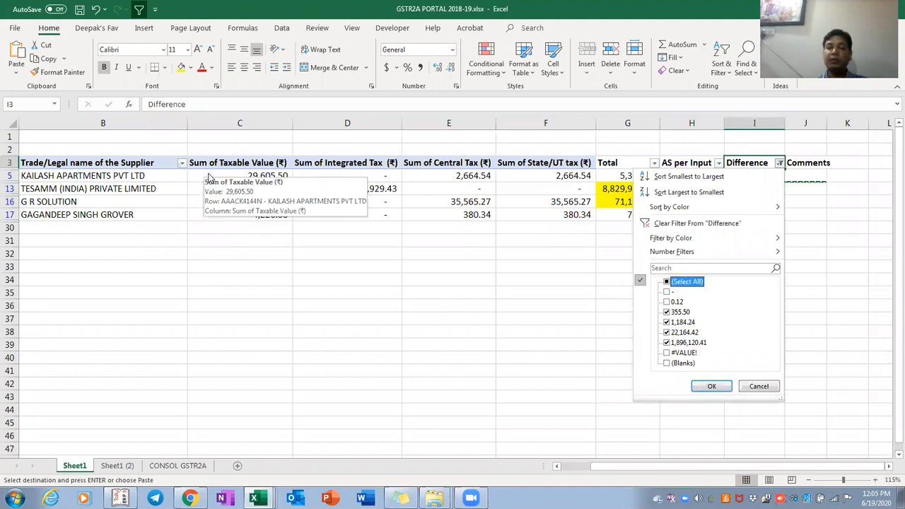
key("Down")
key("Down")
key("Down")
key("Down")
key("Down")
key("Down")
key("Down")
key("space")
key("Return")
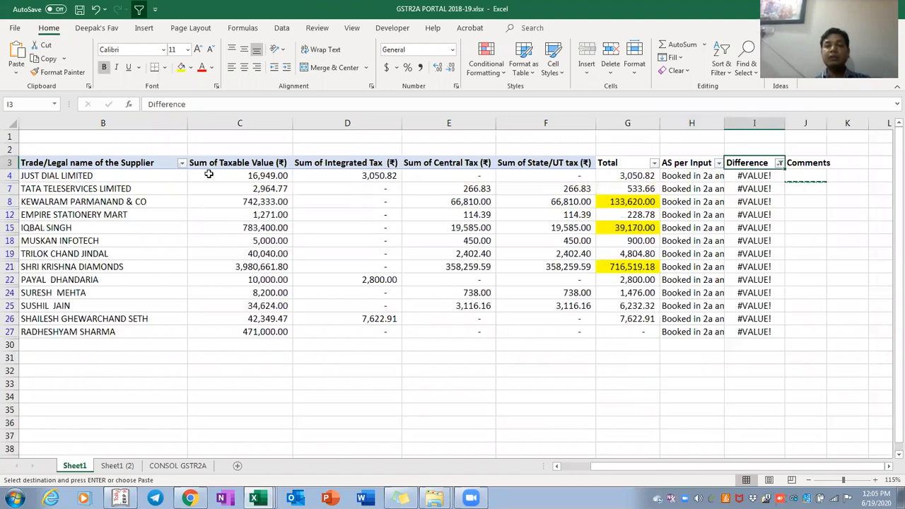
Select the filtered Total values and extend the selection across the table rows
key("Down")
key("Down")
key("Left")
key("Left")
key("Up")
key("ctrl+shift+Down")
key("Right")
key("Right")
key("Left")
key("Left")
key("ctrl+shift+Down")
key("shift+Up")
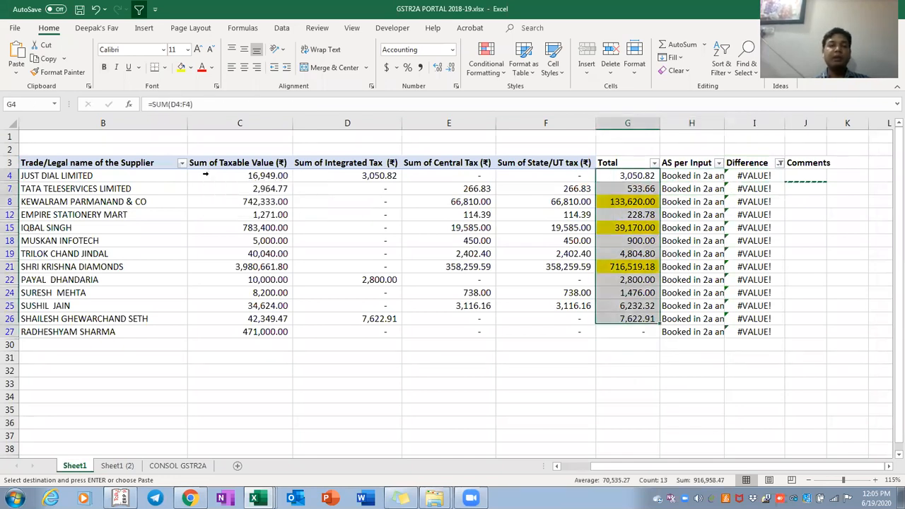
key("ctrl+shift+Left")
key("shift+Down")
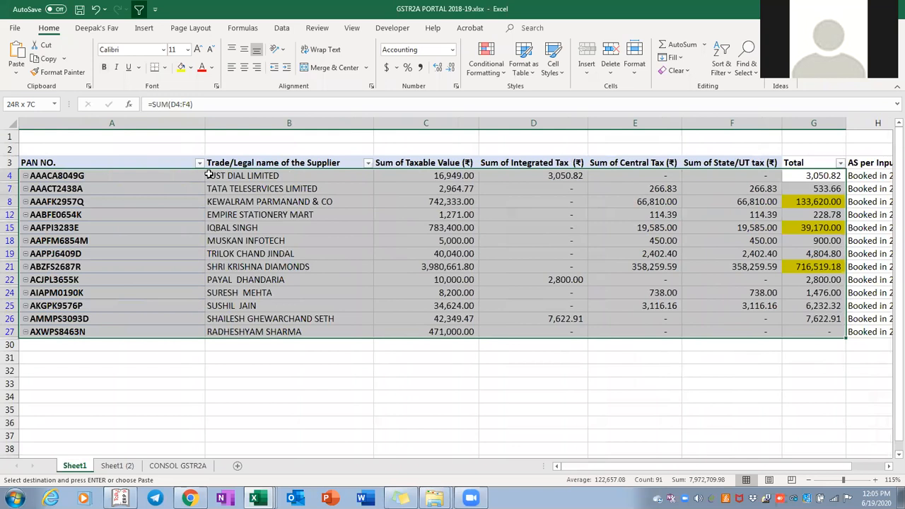
key("Right")
key("Left")
key("Up")
key("ctrl+shift+Down")
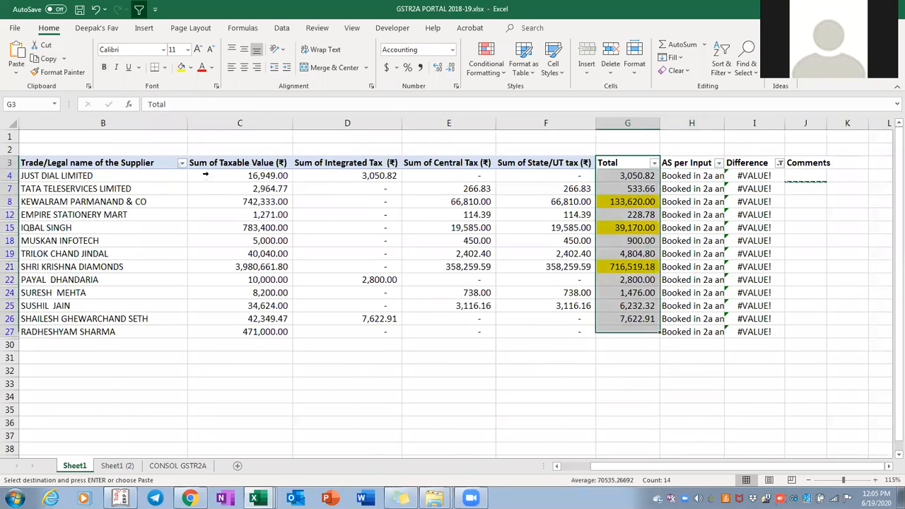
key("ctrl+shift+Left")
Review the #VALUE! differences and reselect the filtered rows across the table
key("Right")
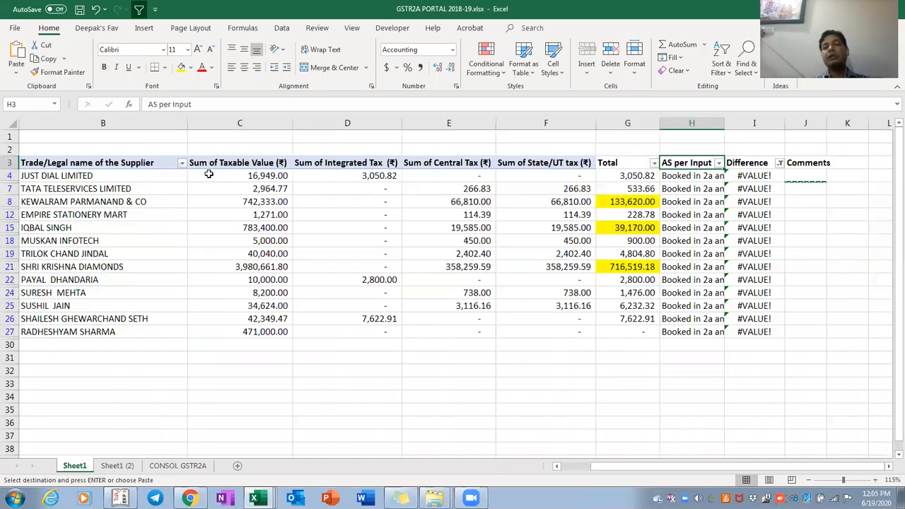
key("Right")
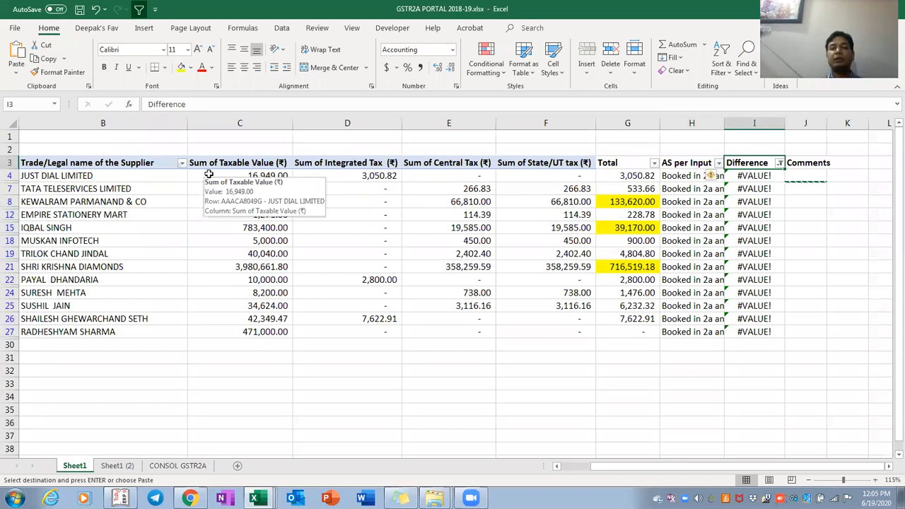
key("Down")
key("shift+Down")
key("shift+Down")
key("shift+Down")
key("shift+Down")
key("shift+Down")
key("shift+Down")
key("shift+Down")
key("shift+Down")
key("shift+Down")
key("shift+Down")
key("shift+Down")
key("shift+Down")
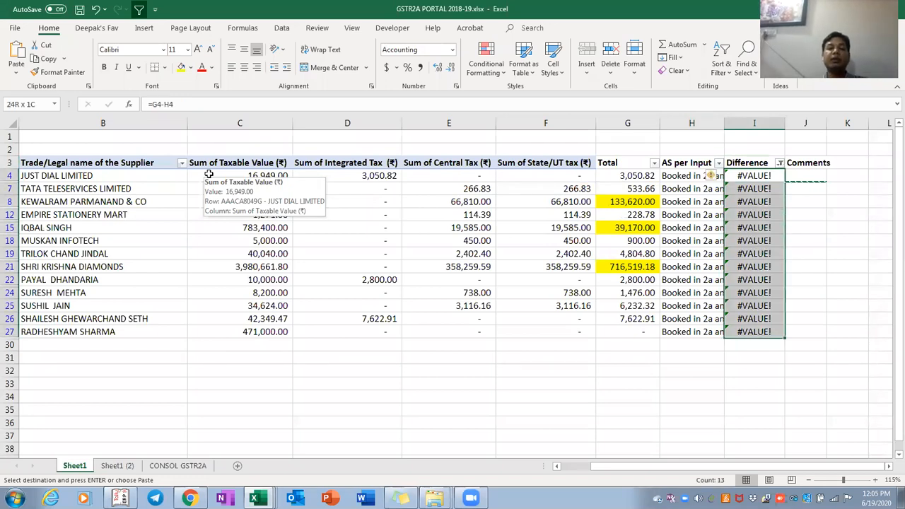
key("Left")
key("Left")
key("ctrl+shift+Down")
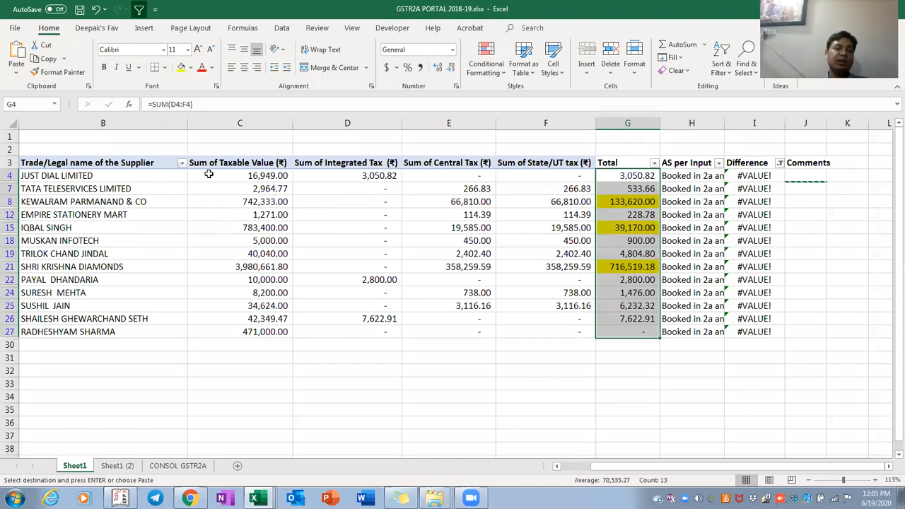
key("Right")
key("Up")
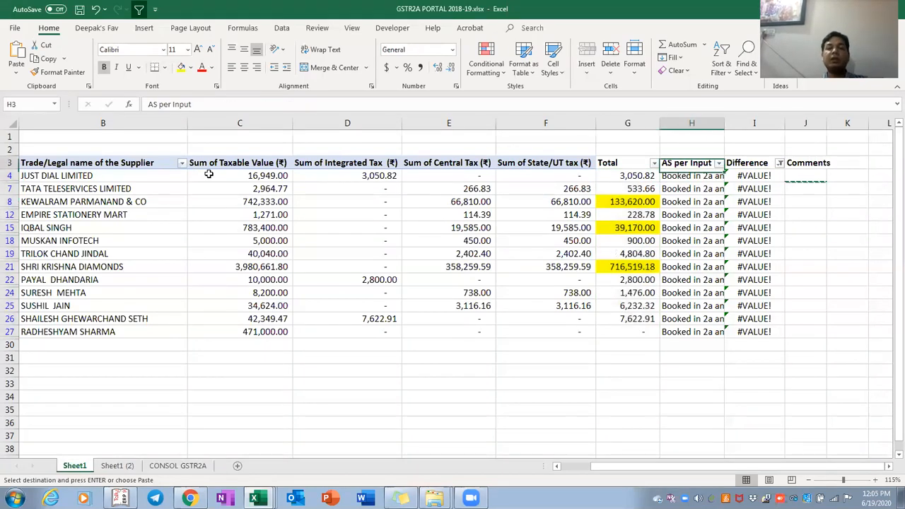
key("Left")
key("Down")
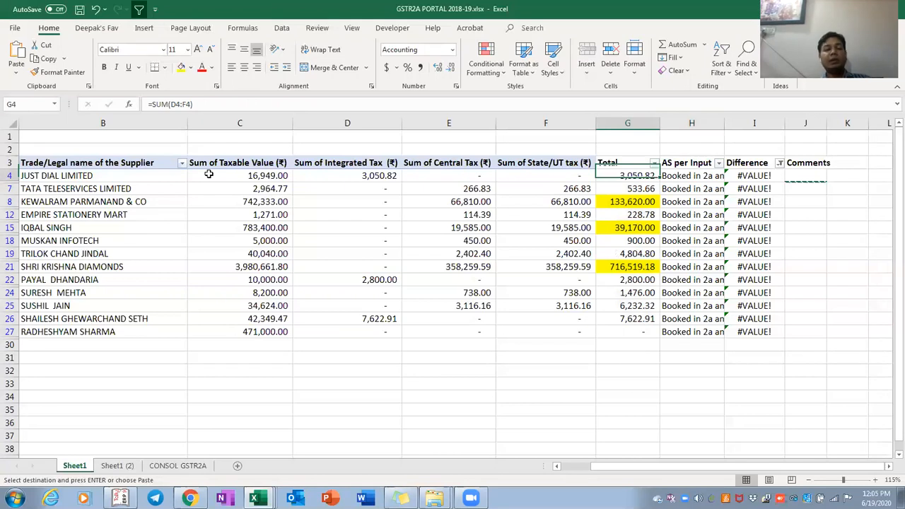
key("ctrl+shift+Down")
key("ctrl+shift+Left")
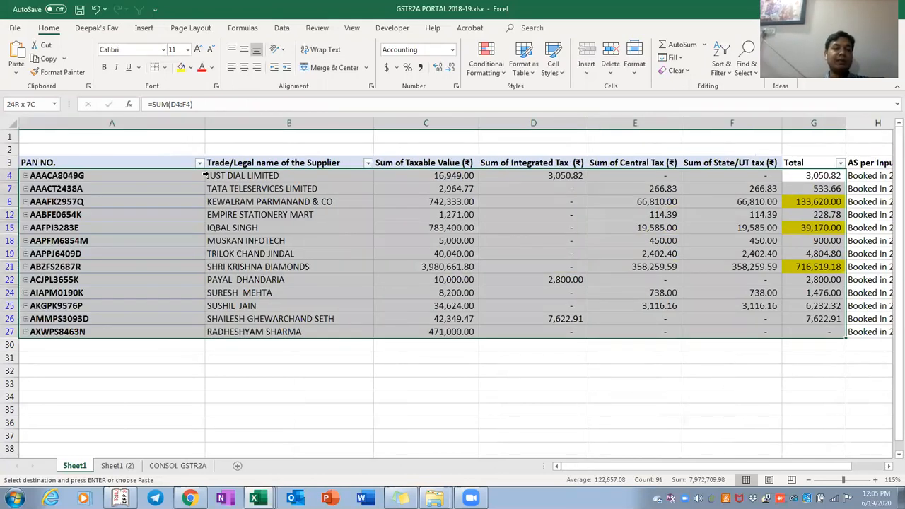
Select the supplier names from JUST DIAL LIMITED down, then the filtered Total values
left_click(205, 175)
key("ctrl+shift+Down")
key("Up")
key("Right")
key("Right")
key("Right")
key("Right")
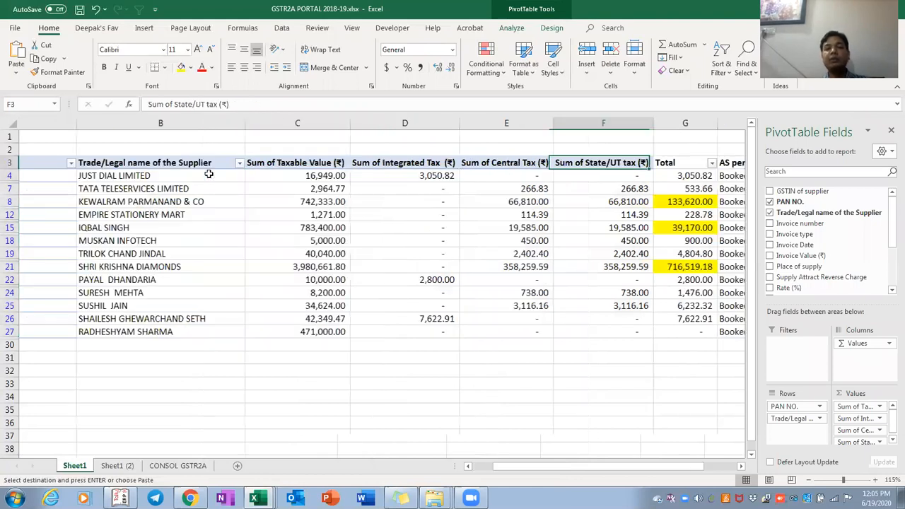
key("Right")
key("ctrl+shift+Down")
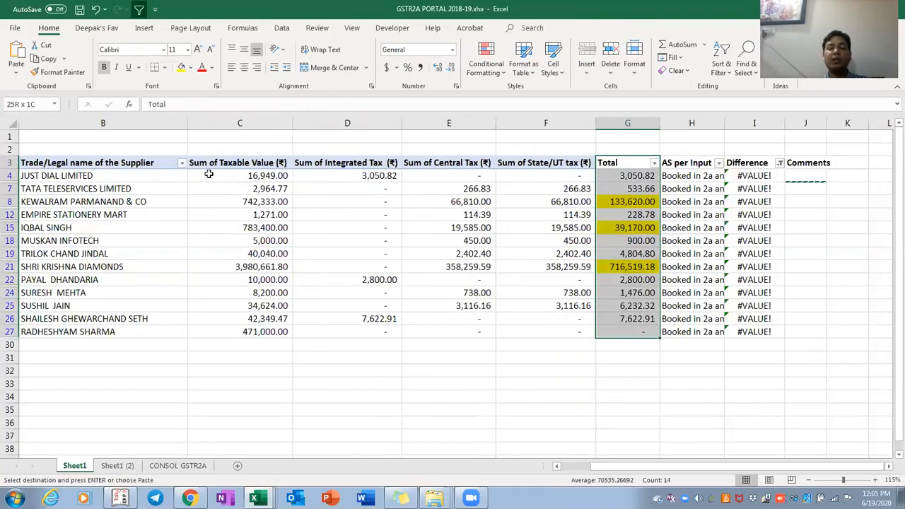
key("Right")
key("Left")
key("Down")
key("ctrl+shift+Down")
key("Right")
key("Left")
key("Down")
key("Up")
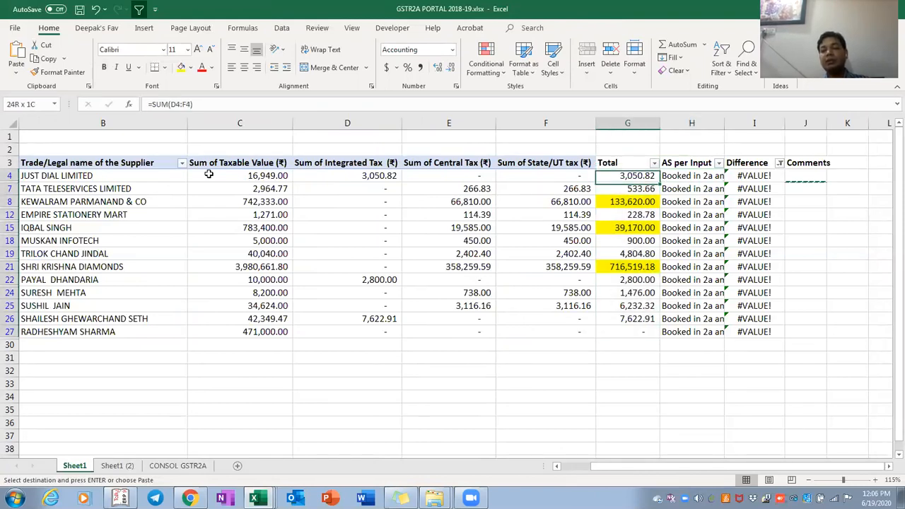
key("ctrl+shift+Down")
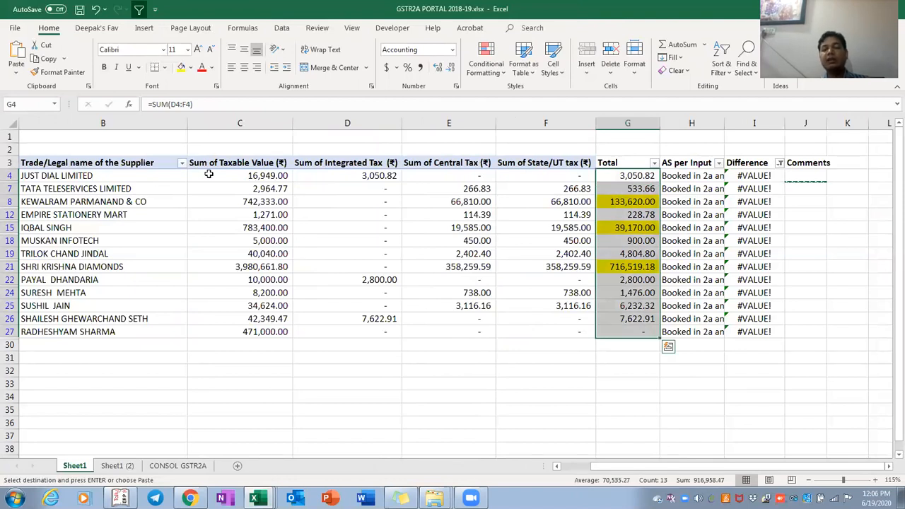
Check the first AS per Input and Difference values, then reopen the Difference filter list
key("Right")
key("Right")
key("Left")
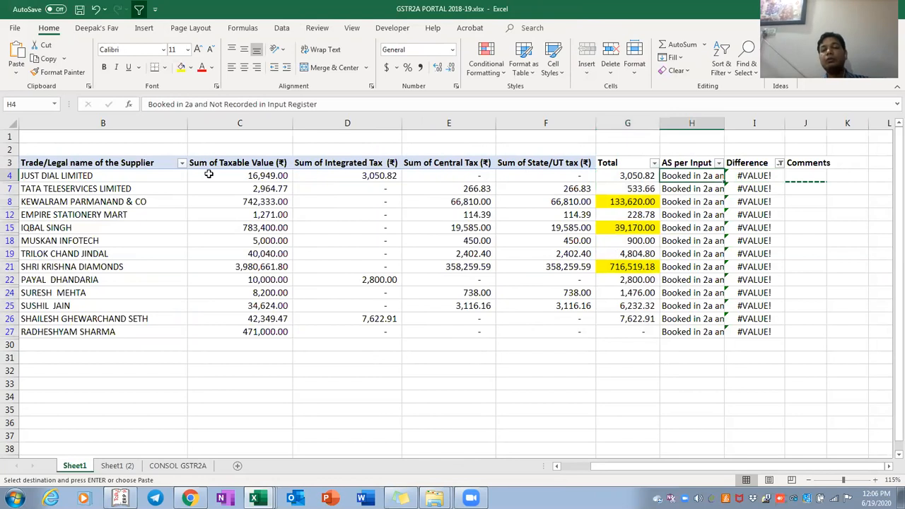
key("Left")
key("Right")
key("Right")
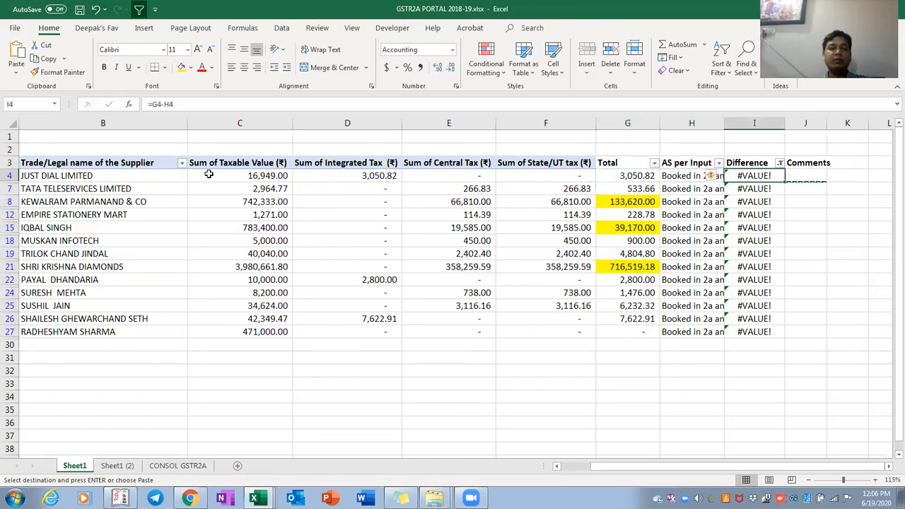
key("Up")
key("alt+Down")
Clear the Difference filter so every supplier row shows again
key("Down")
key("Down")
key("Down")
key("Down")
key("Down")
key("Down")
key("Down")
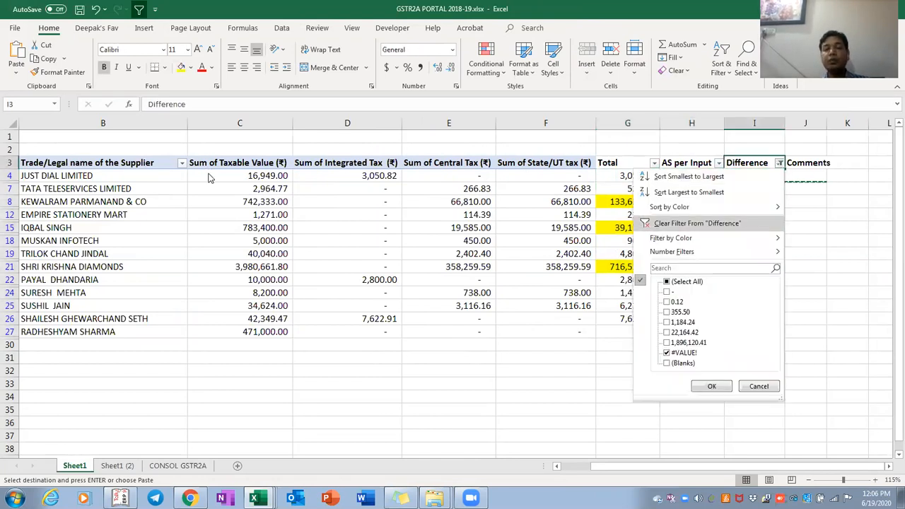
key("Escape")
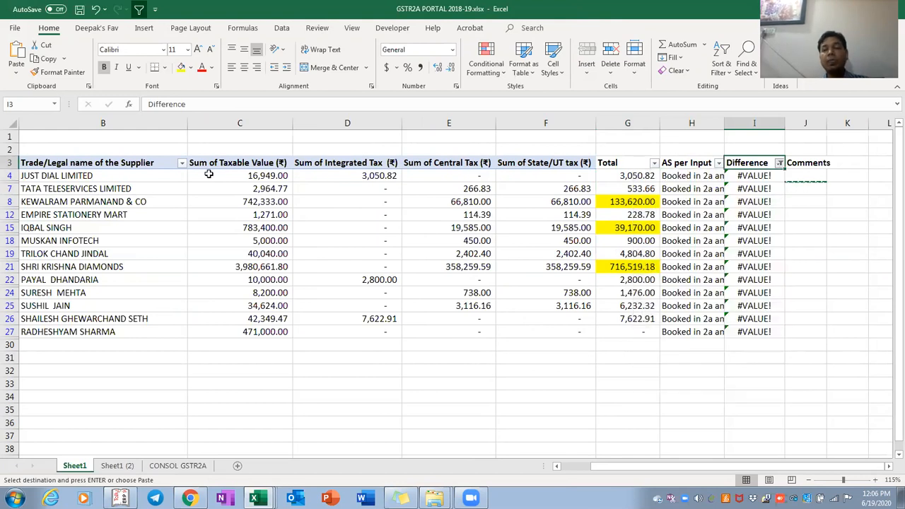
key("Down")
key("Up")
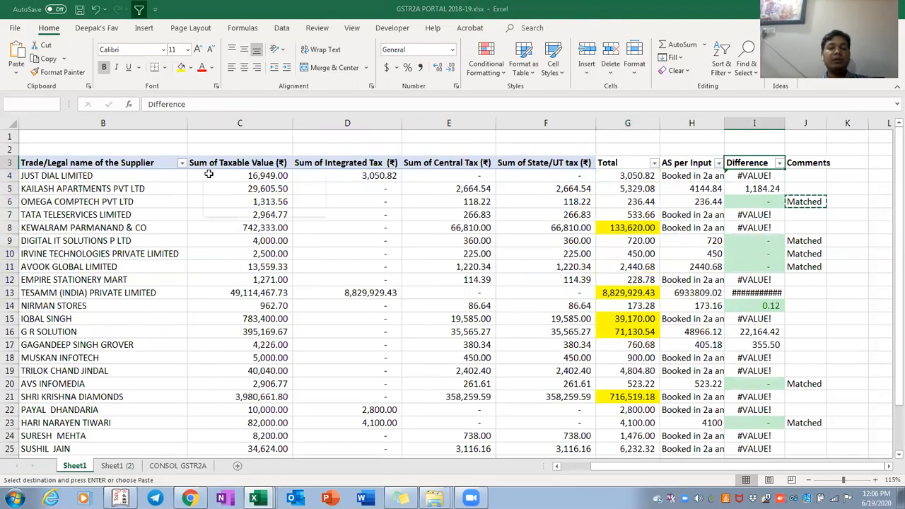
Switch between the GSTR2A PORTAL workbook and the input register pivot, ending on the input register
key("alt+Tab")
key("alt+Tab")
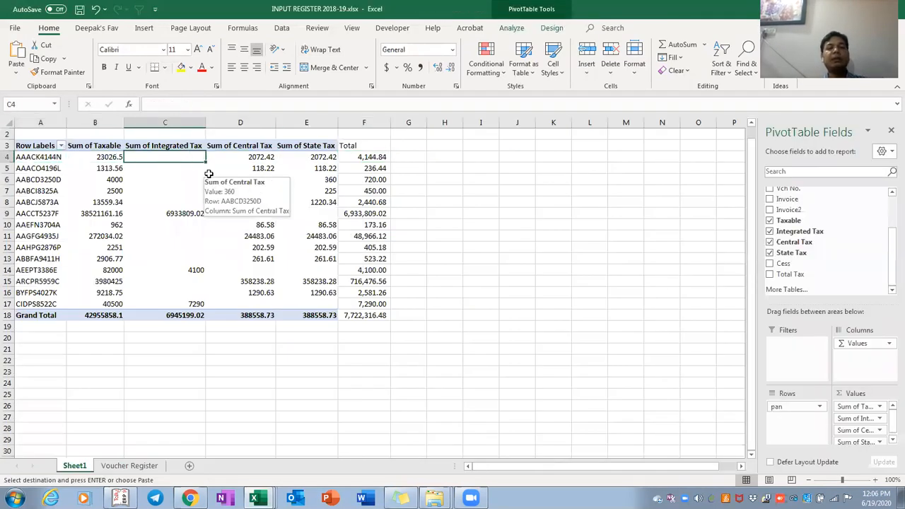
key("Right")
key("Up")
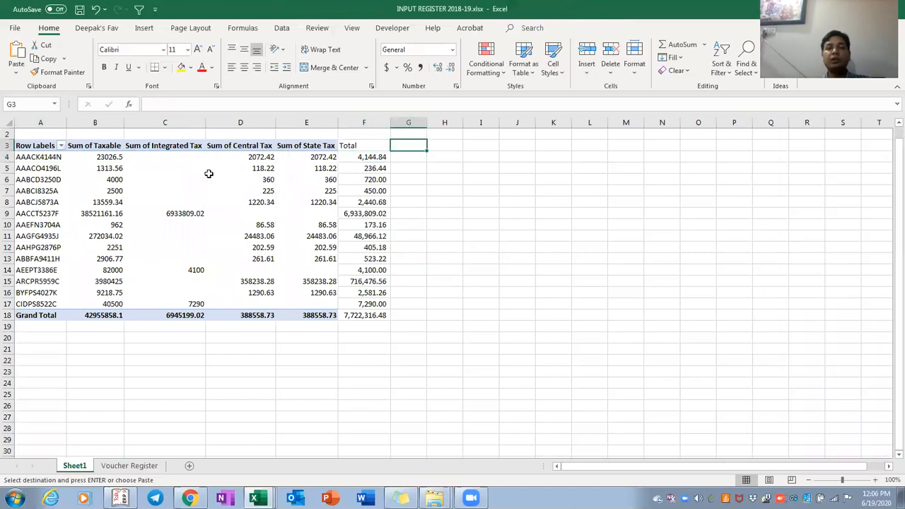
key("alt+Tab")
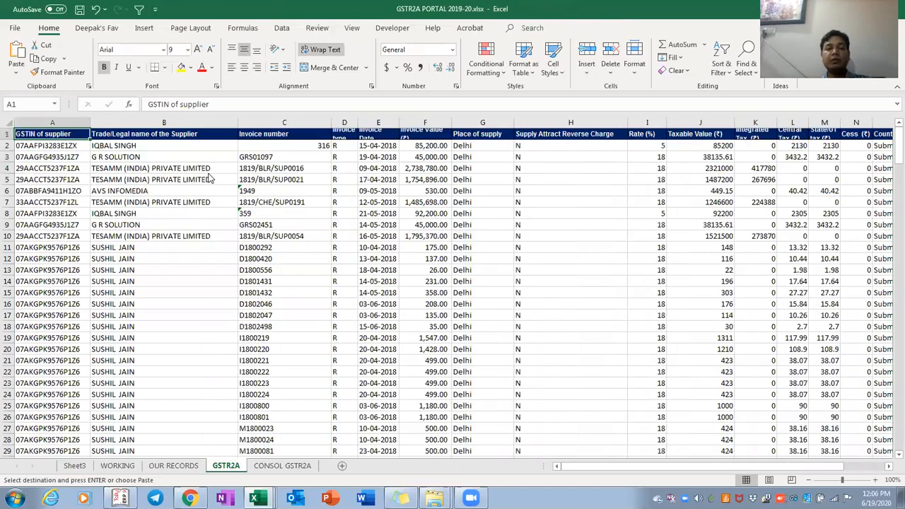
key("alt+Tab")
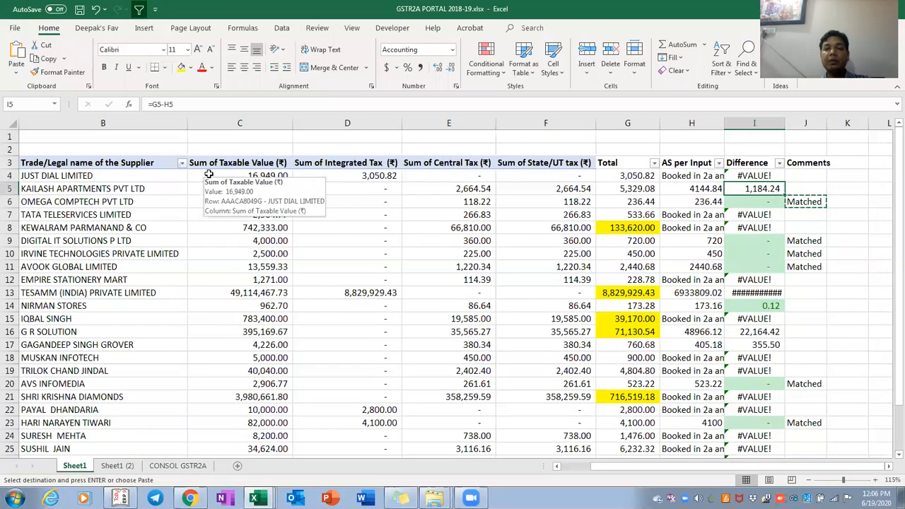
key("Left")
key("Up")
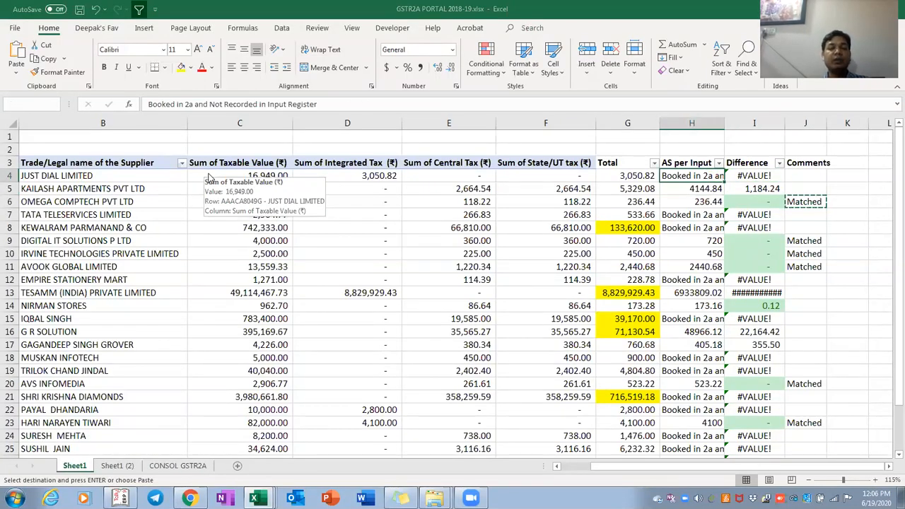
key("alt+Tab")
key("alt+Tab")
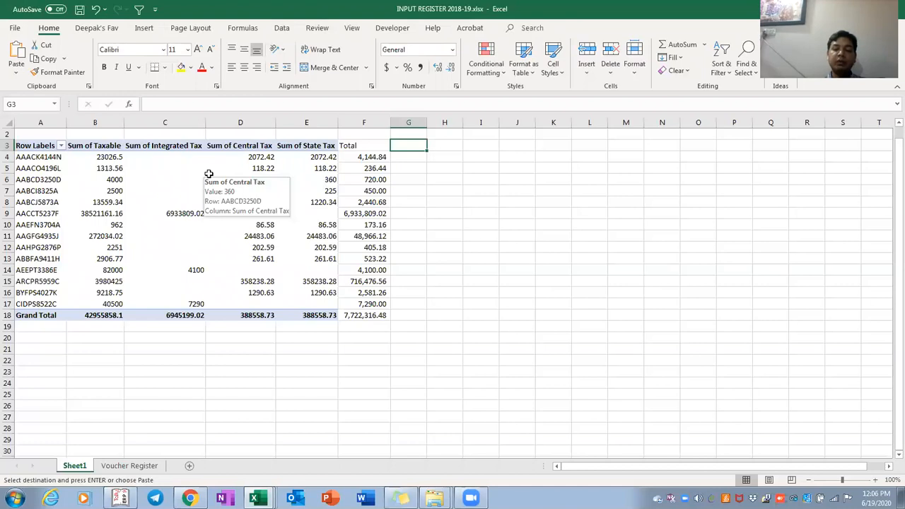
Enter =VLOOKUP(A4,'[GSTR2A PORTAL 2018-19.xlsx]Sheet1'!$A:$G,7,0) in G4 of the input register pivot
type("=")
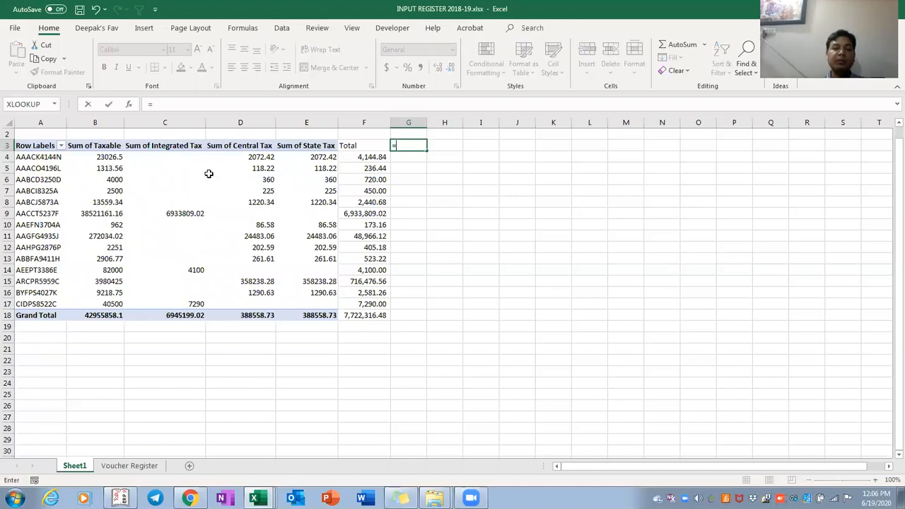
key("Escape")
key("Down")
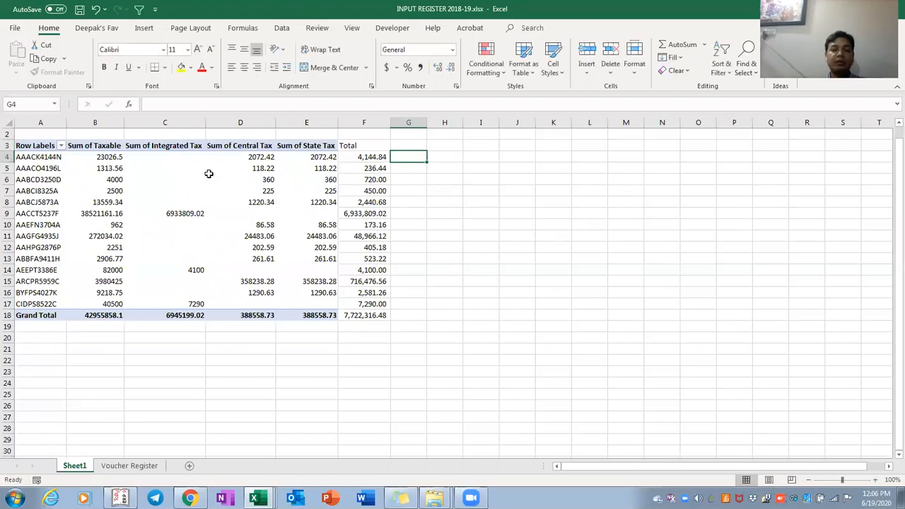
type("=vlooku")
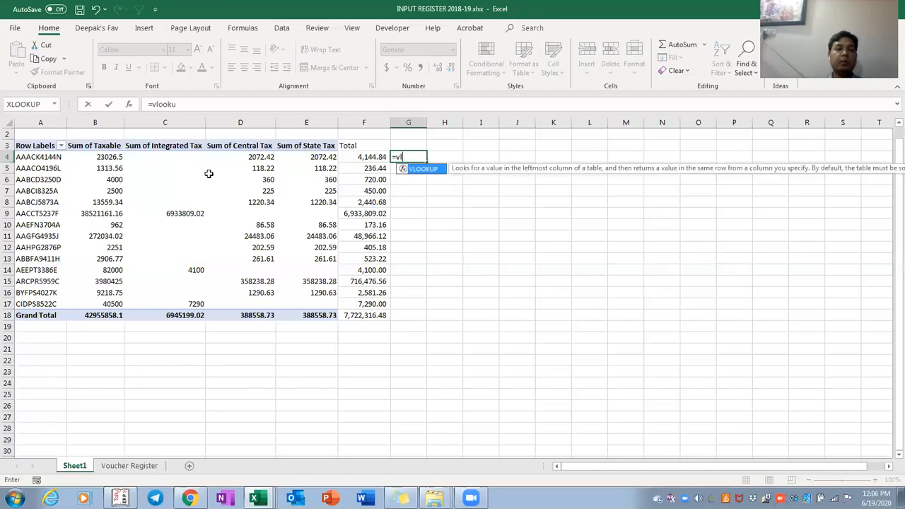
type("p(")
key("Left")
key("Left")
key("Left")
key("Left")
key("Left")
key("Left")
type(",")
key("alt+Tab")
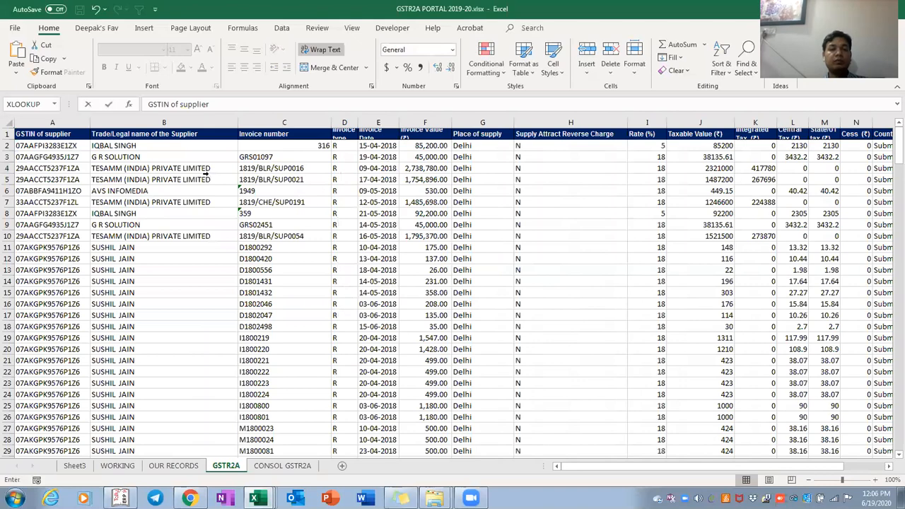
key("alt+Tab")
left_click_drag(205, 174, 845, 174)
key("ctrl+shift+Down")
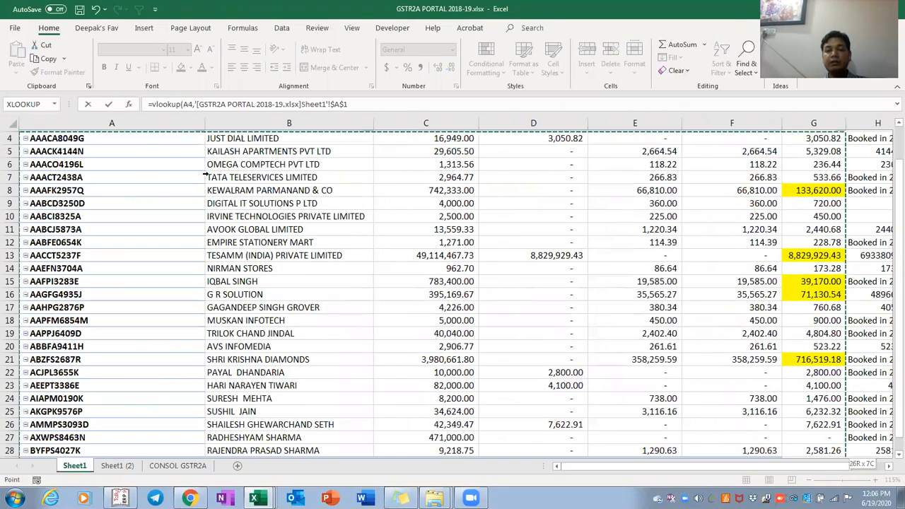
type(",7,0")
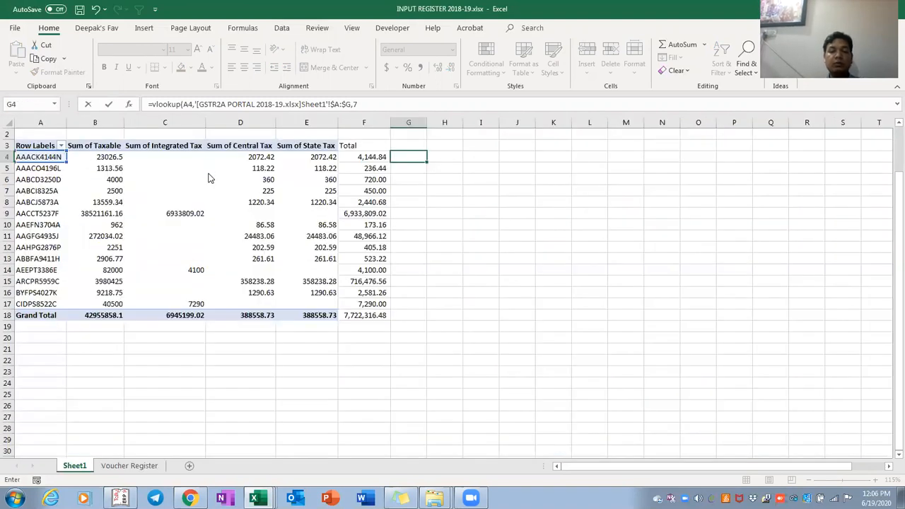
key("ctrl+Return")
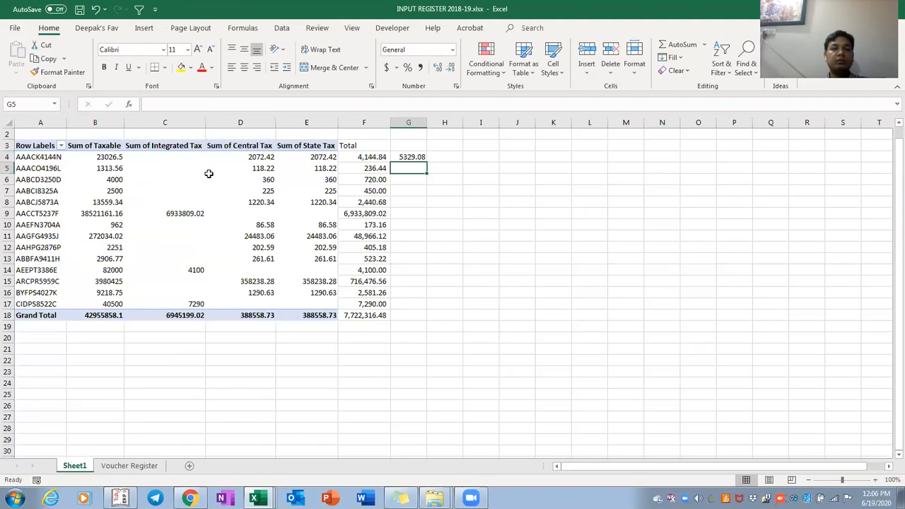
Copy the G4 lookup formula down G4:G17 for every PAN
key("F2")
key("Escape")
key("ctrl+c")
key("Left")
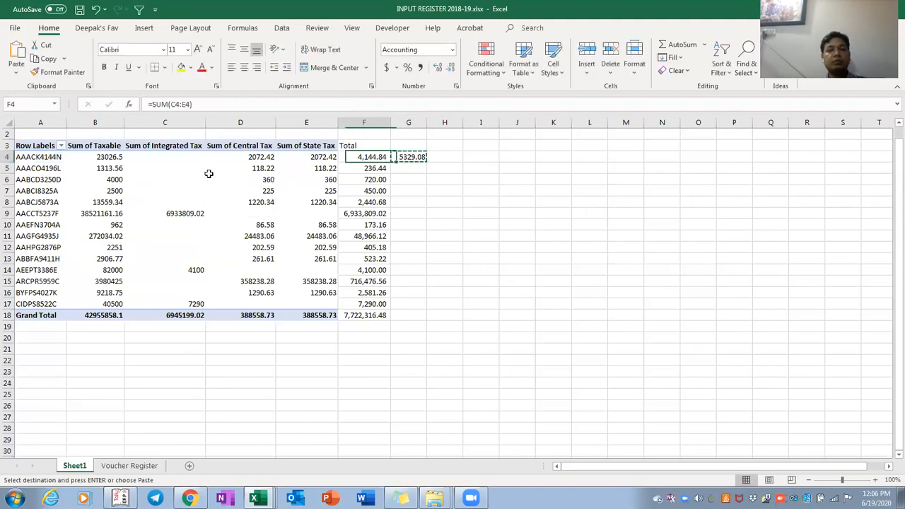
key("ctrl+Down")
key("Up")
key("Right")
key("ctrl+shift+Up")
key("ctrl+v")
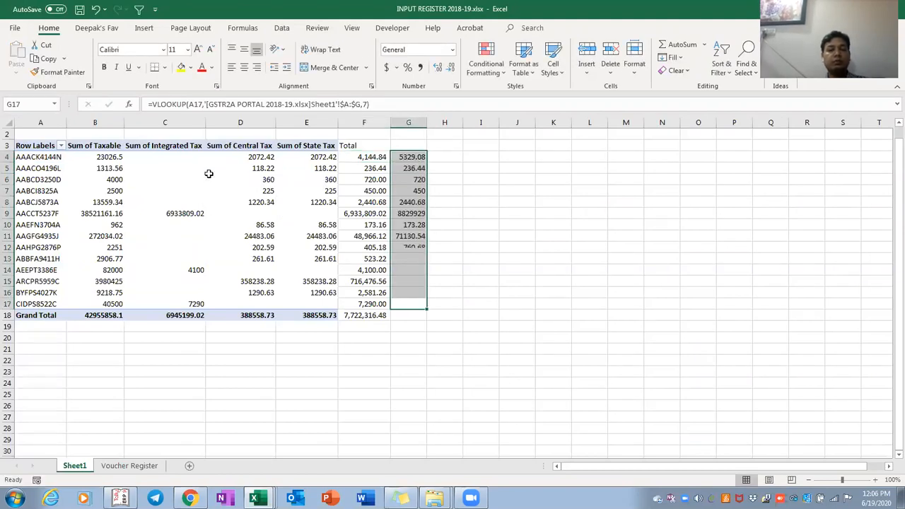
key("Right")
key("Left")
key("ctrl+shift+Up")
key("shift+Left")
key("shift+Right")
key("ctrl+c")
key("ctrl+v")
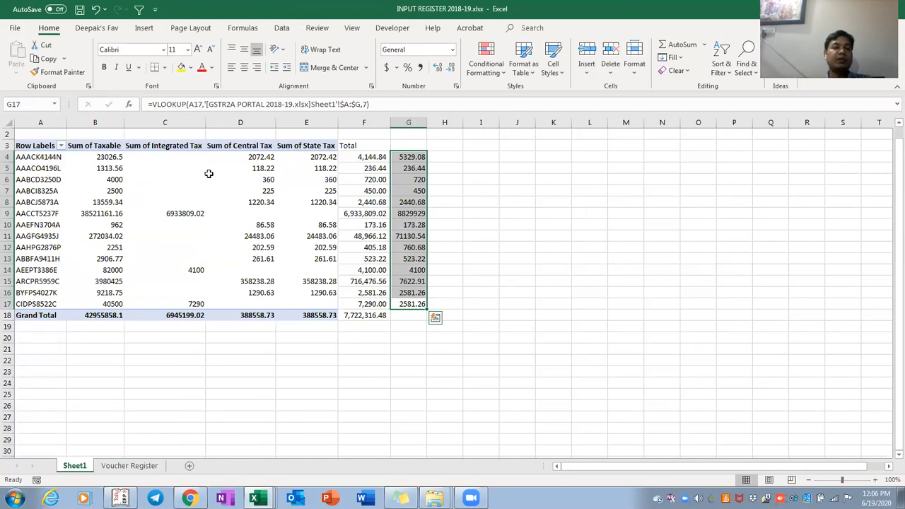
key("alt+Tab")
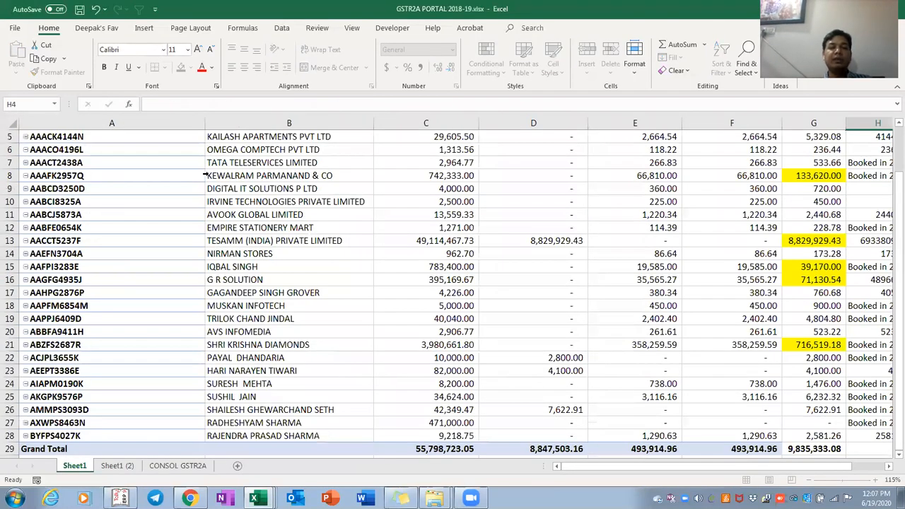
Overwrite G4 of the input register pivot with #NA as a test value
key("alt+Tab")
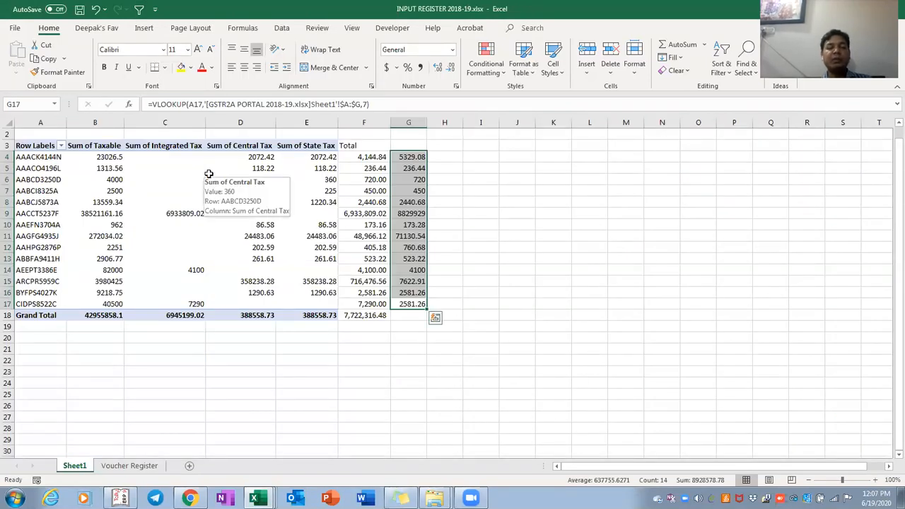
key("shift+Left")
key("shift+Left")
key("shift+Left")
key("shift+Left")
key("shift+Left")
key("shift+Left")
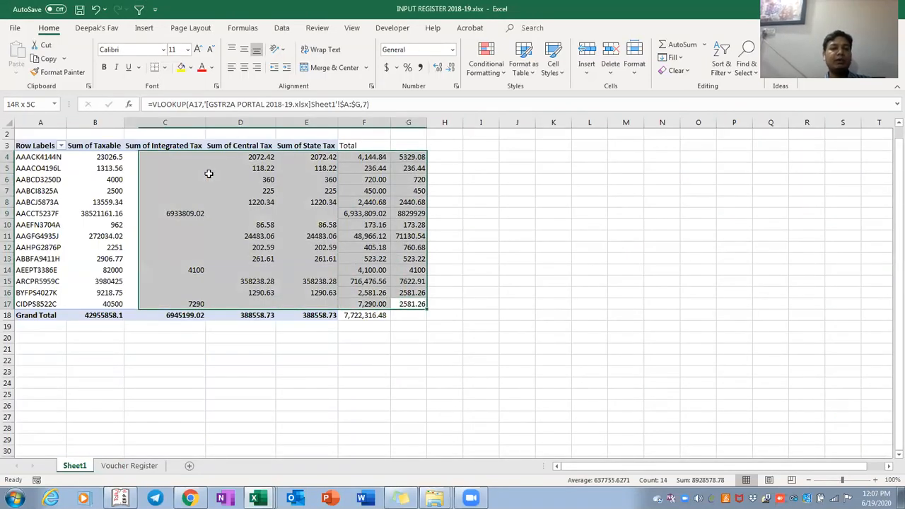
key("ctrl+Down")
key("ctrl+Up")
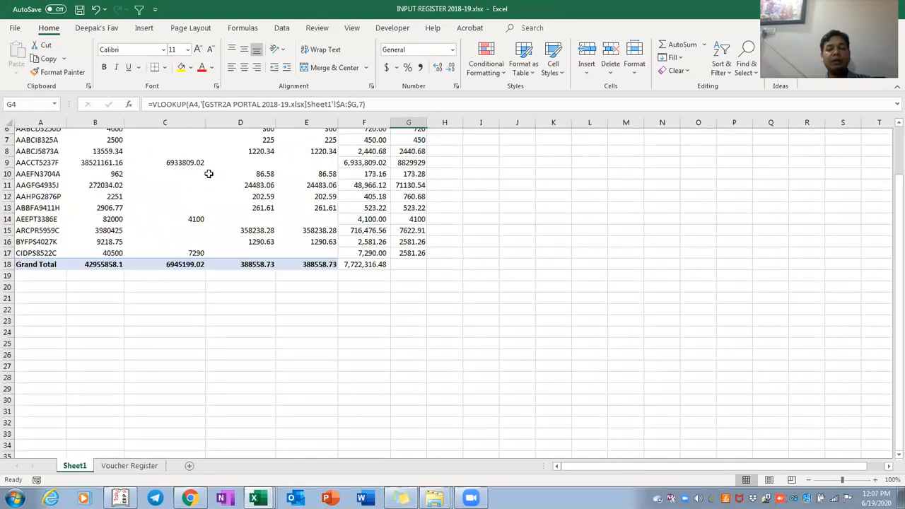
key("ctrl+Up")
type("#")
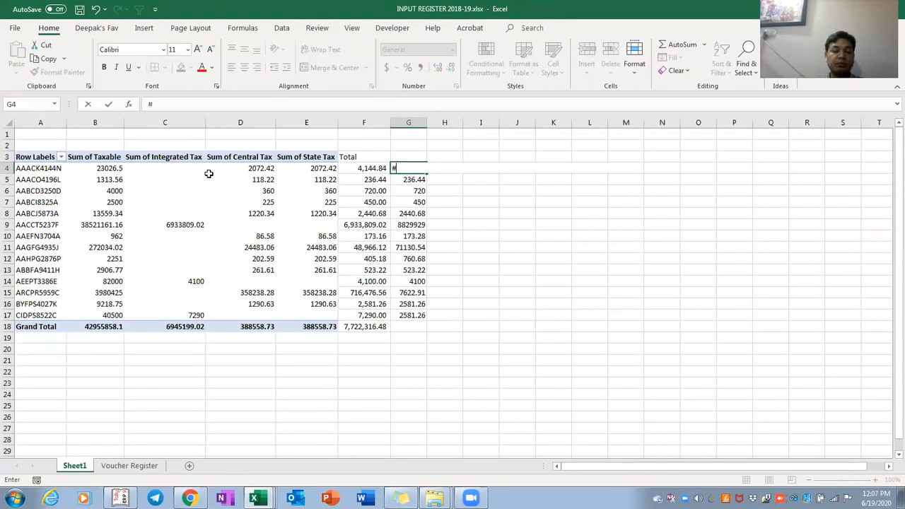
type("NA")
key("Return")
Restore the VLOOKUP formula in G4 so it returns 5329.08 again
key("Up")
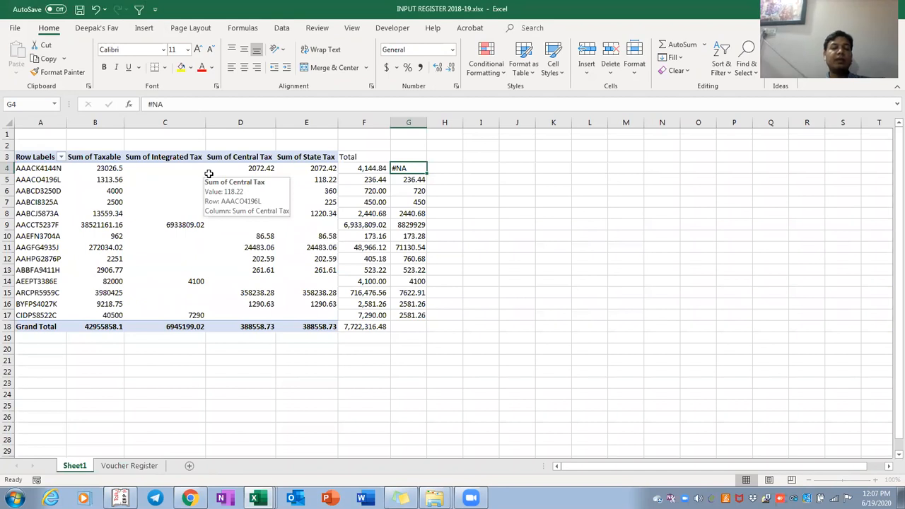
key("Left")
key("Left")
key("Right")
key("Right")
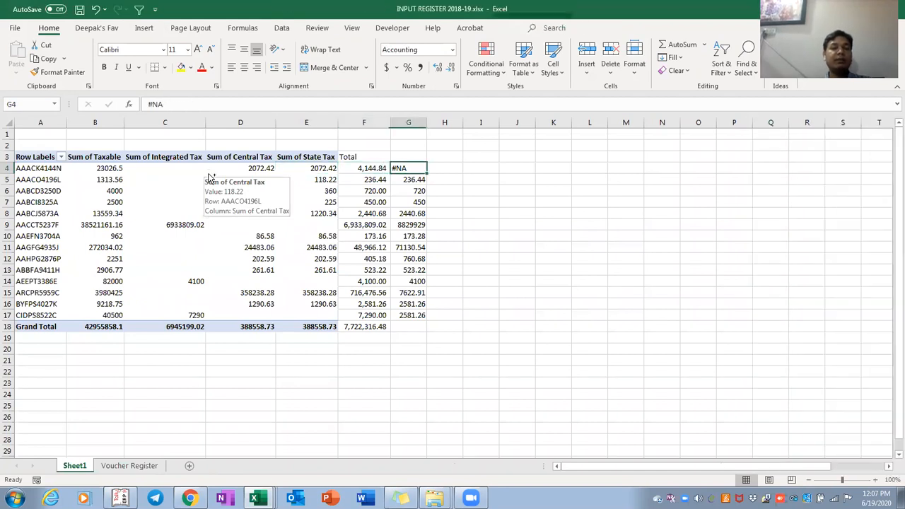
key("ctrl+shift+Left")
key("ctrl+shift+Left")
key("ctrl+shift+Left")
key("Up")
key("Left")
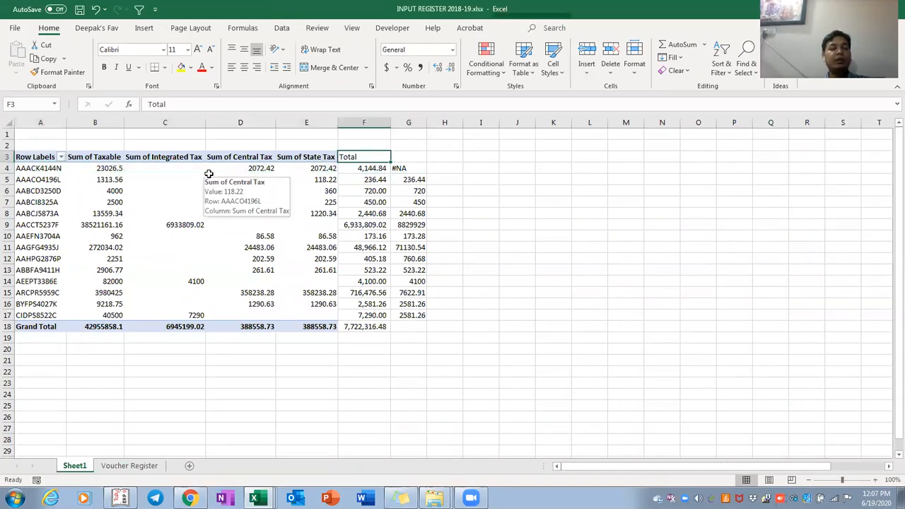
key("ctrl+Left")
key("Down")
key("Right")
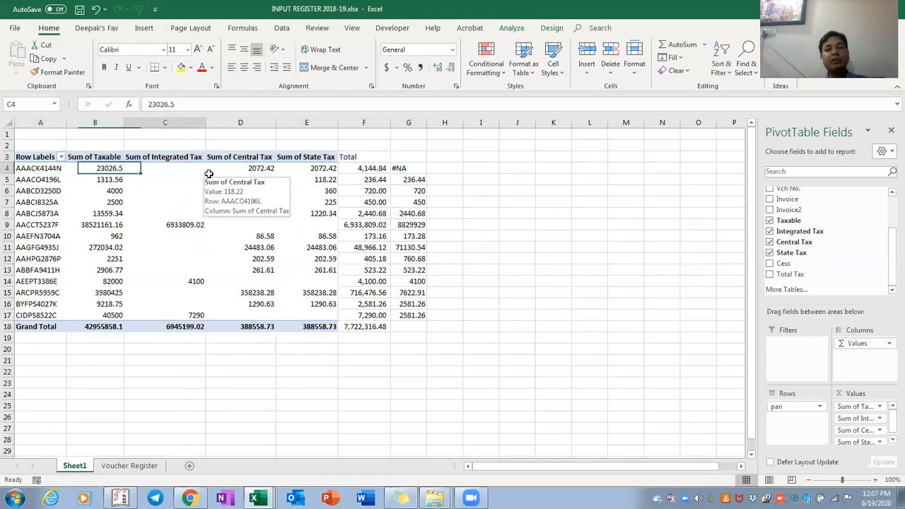
key("Right")
key("Right")
key("Right")
key("Right")
key("Right")
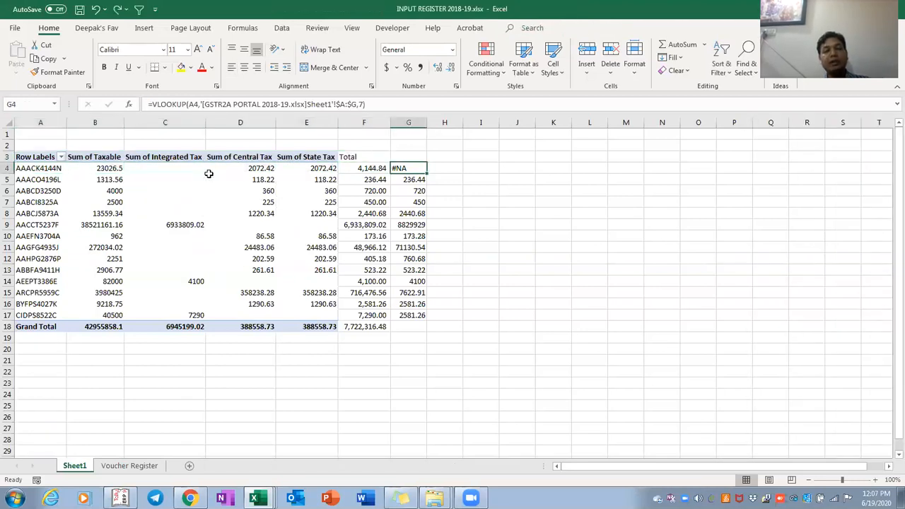
key("ctrl+c")
key("Return")
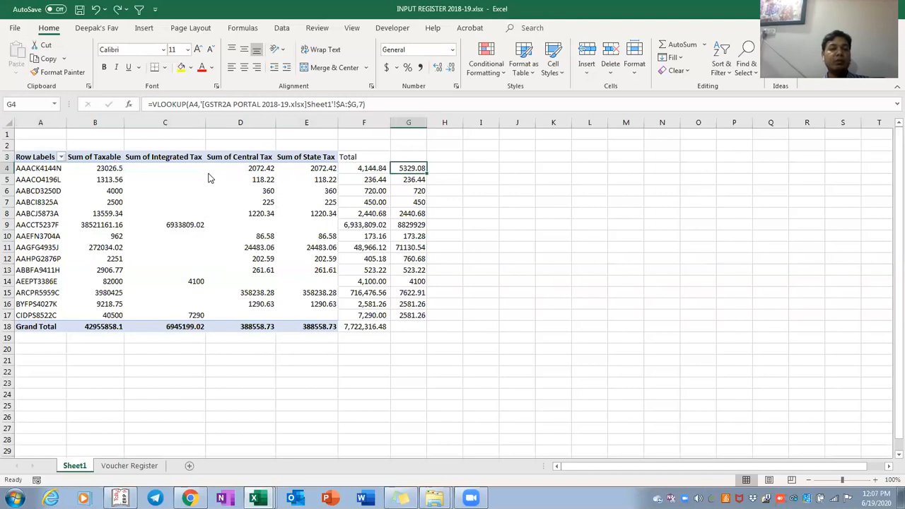
key("alt+Tab")
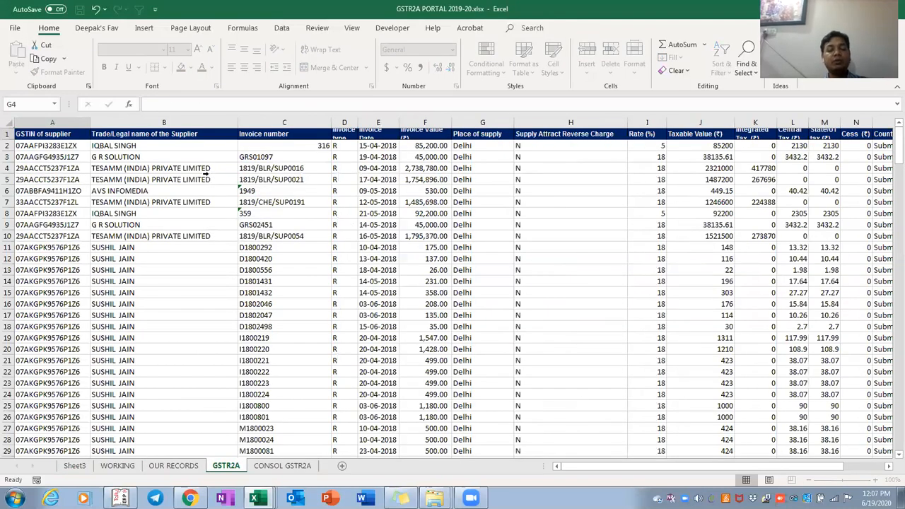
key("alt+Tab")
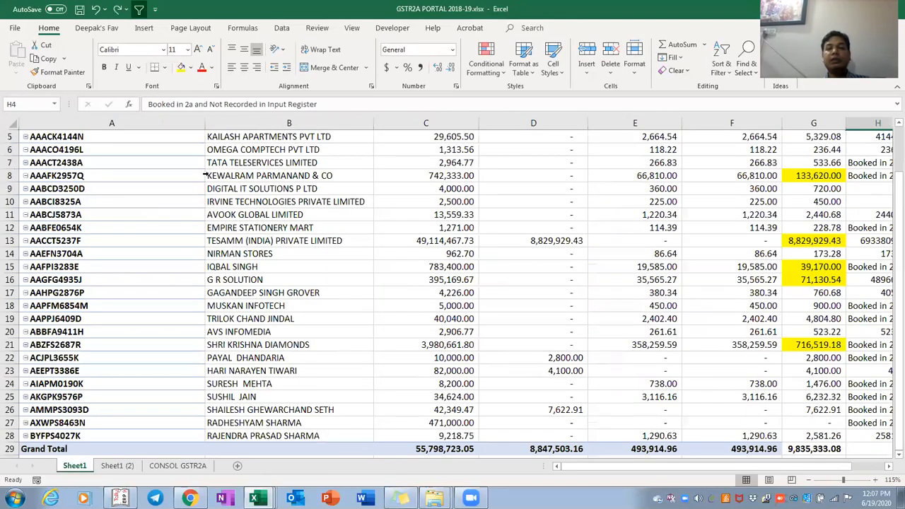
scroll(205, 175, "up", 5)
key("Home")
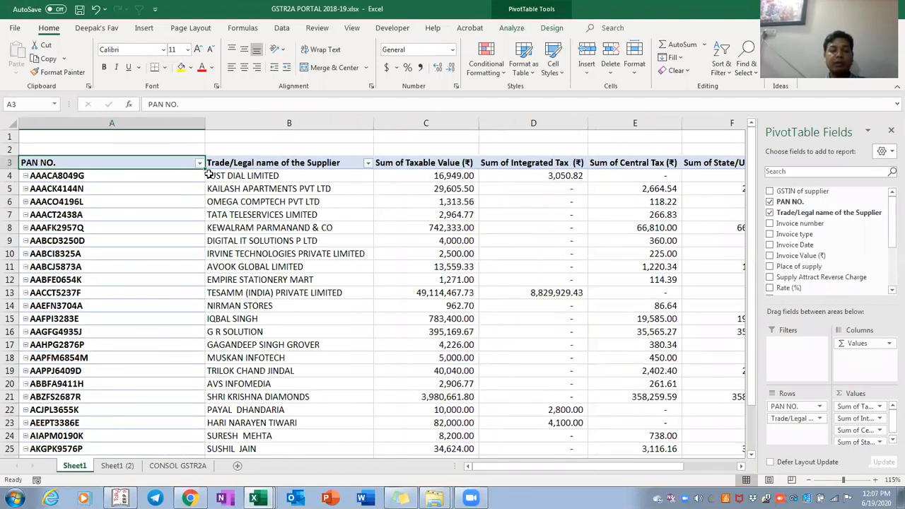
scroll(205, 176, "down", 1, "ctrl")
scroll(209, 172, "down", 2, "ctrl")
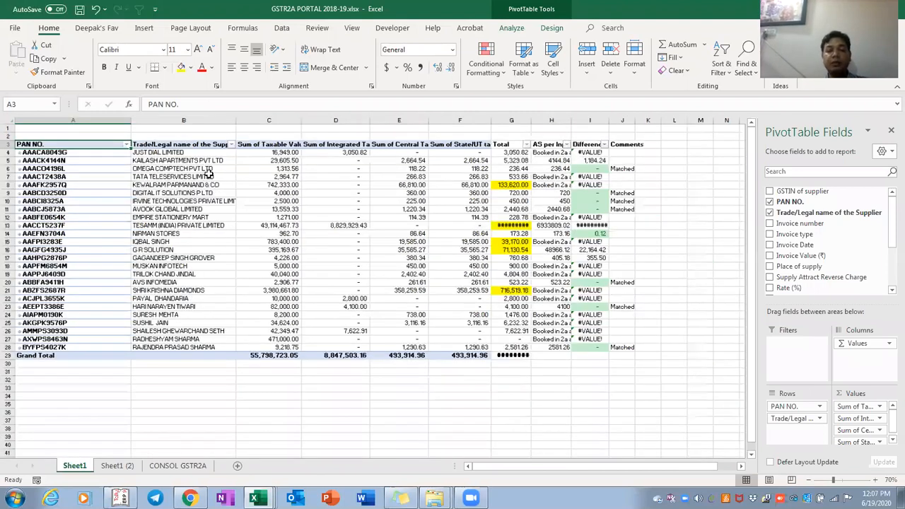
scroll(208, 175, "down", 1, "ctrl")
key("Right")
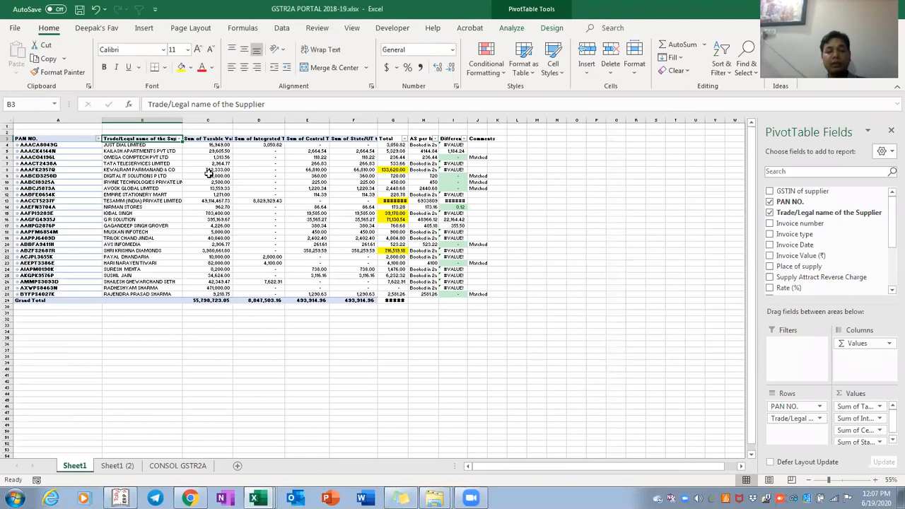
key("Right")
key("Down")
key("Down")
key("Down")
key("Down")
key("Down")
key("Down")
key("Down")
key("Down")
key("Down")
key("Down")
key("Down")
key("Down")
scroll(208, 173, "down", 1, "ctrl")
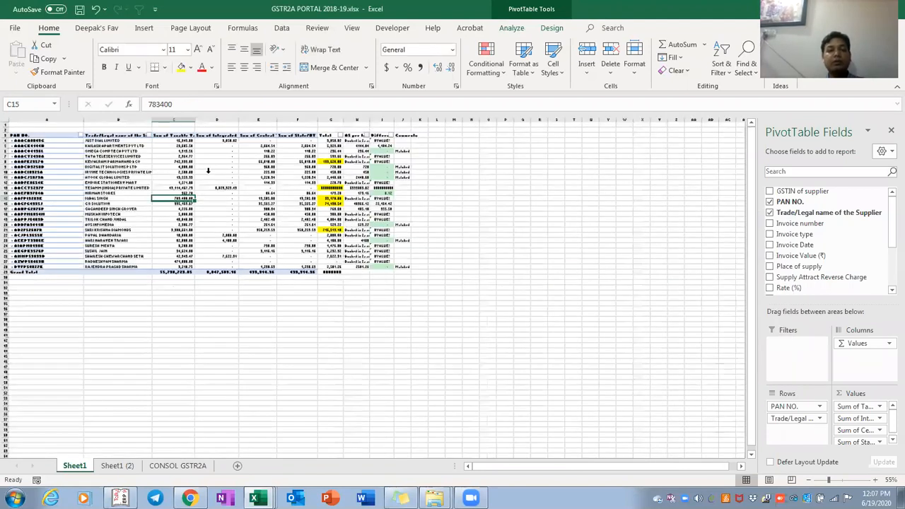
scroll(208, 170, "down", 1, "ctrl")
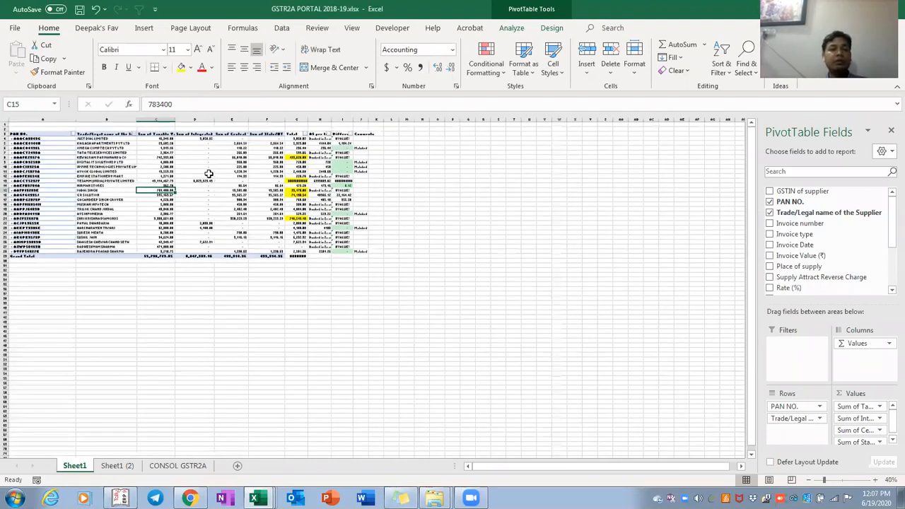
scroll(209, 172, "up", 4, "ctrl")
key("Right")
key("Right")
key("Right")
key("Right")
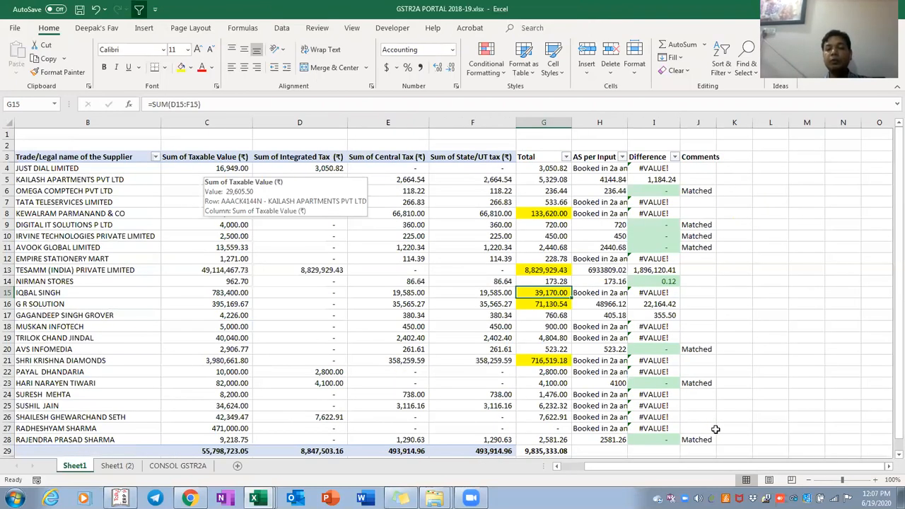
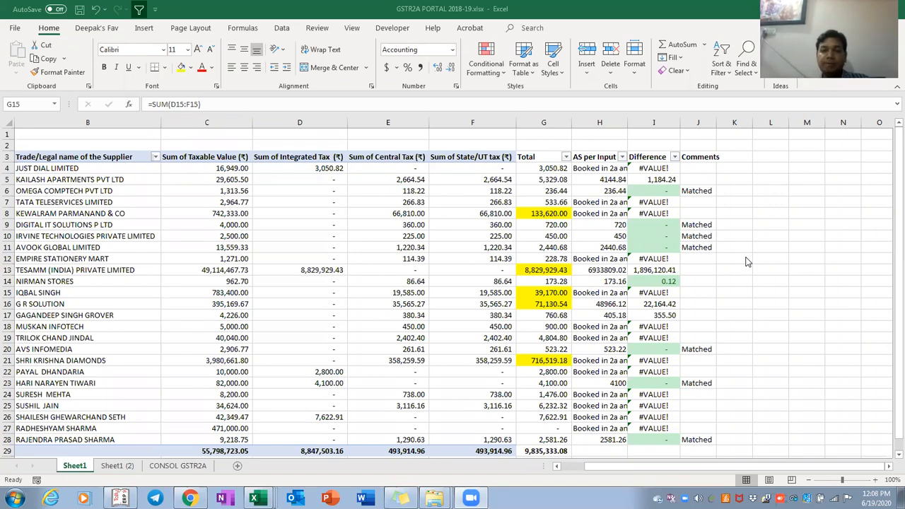
Compare the GSTR2A PORTAL summary workbook with the INPUT REGISTER workbook
left_click(478, 244)
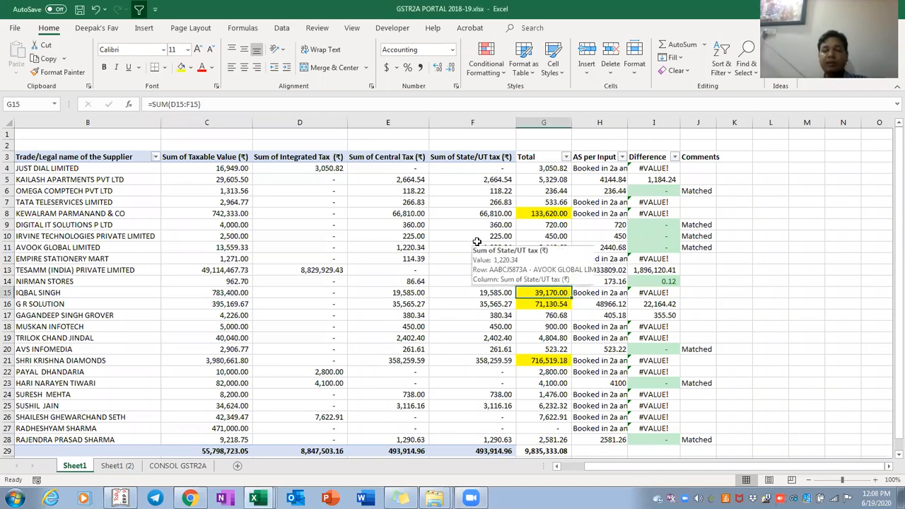
key("alt+Tab")
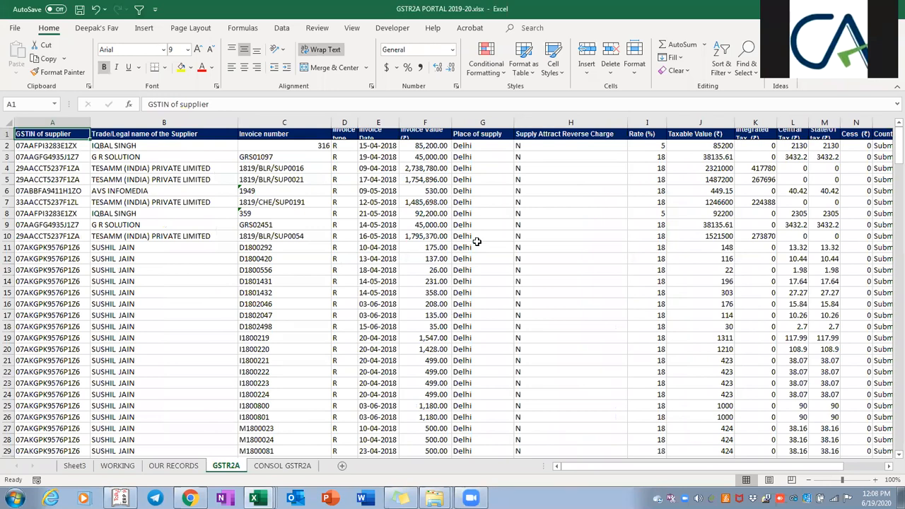
key("alt+Tab")
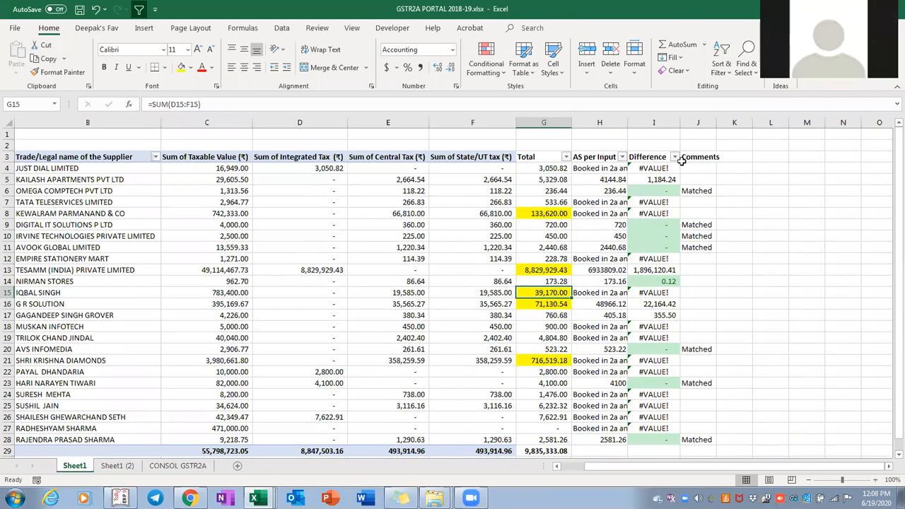
key("Right")
key("Right")
key("Right")
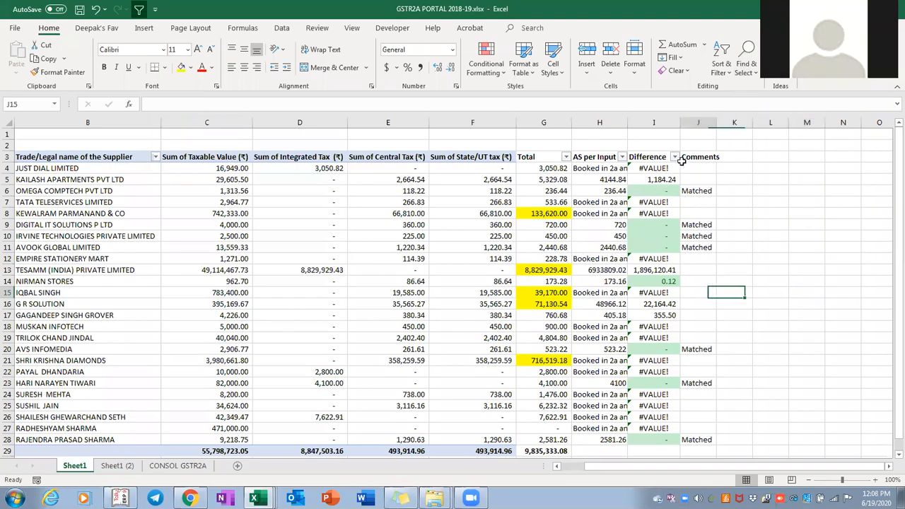
key("Left")
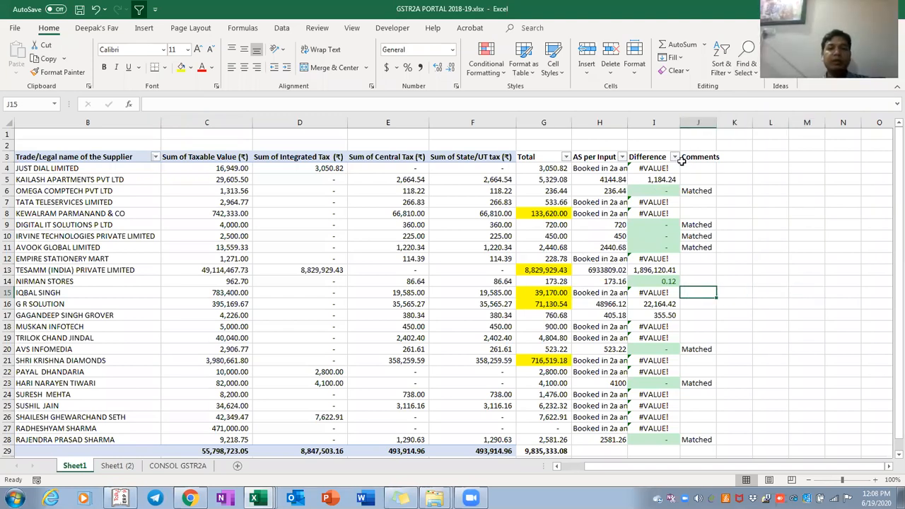
key("ctrl+Tab")
key("ctrl+Tab")
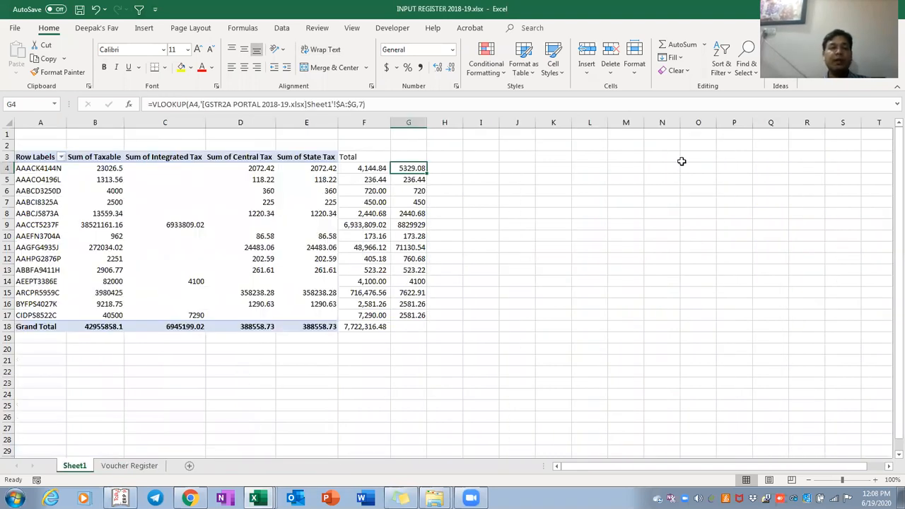
key("ctrl+Tab")
Clear the old AS per Input values from H4:H28
key("F2")
key("Escape")
key("ctrl+shift+Down")
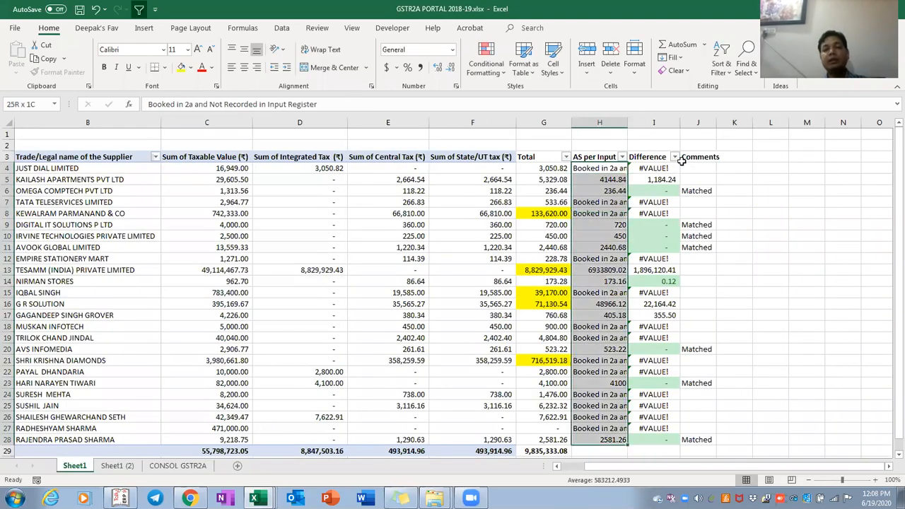
key("shift+Right")
key("shift+Right")
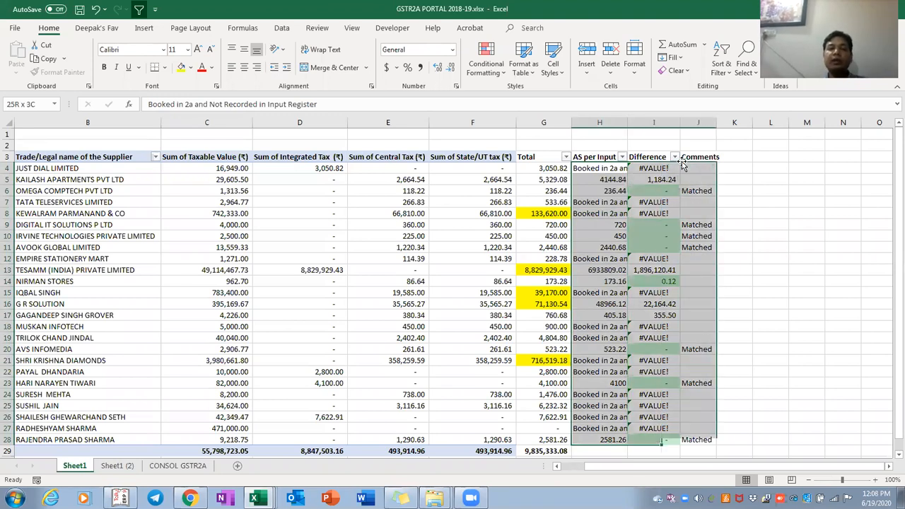
key("shift+Left")
key("shift+Left")
key("Delete")
key("Right")
key("Left")
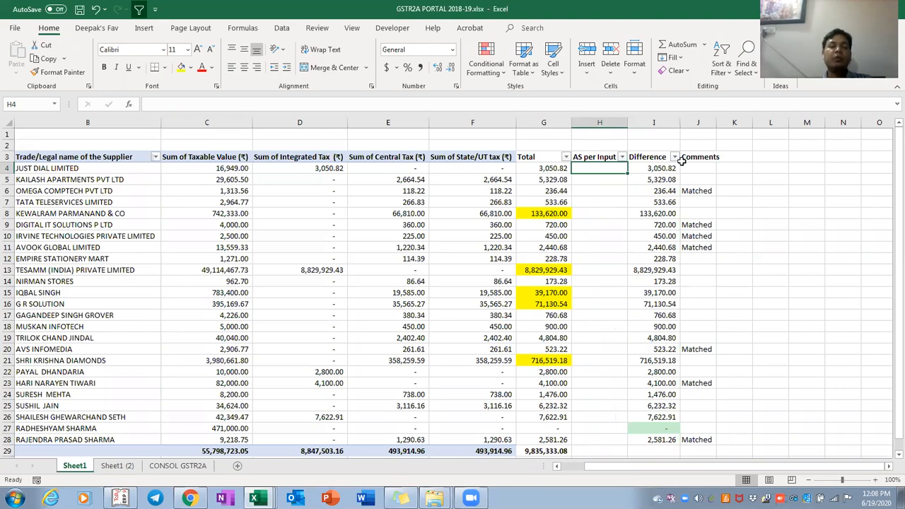
Start an =XLOOKUP in H4 using A4's PAN, then cancel the unfinished formula
key("ctrl+Left")
key("ctrl+Left")
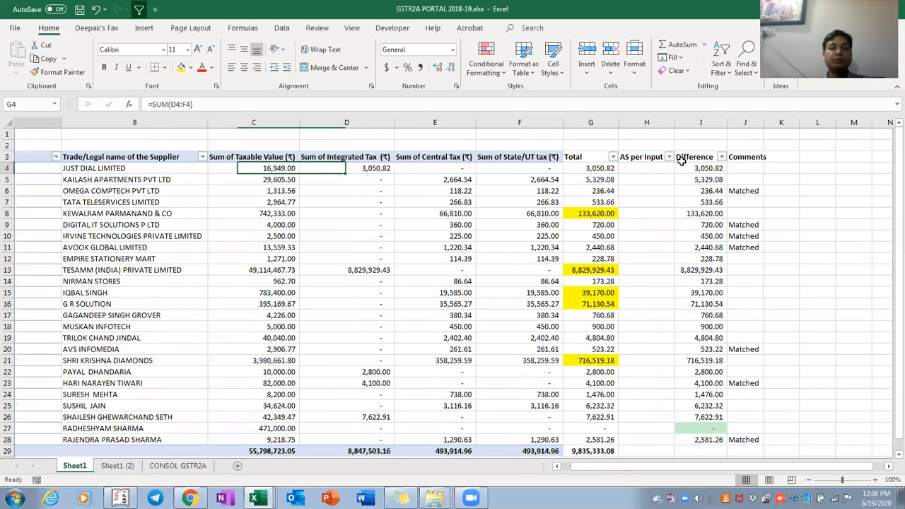
key("ctrl+Right")
key("Right")
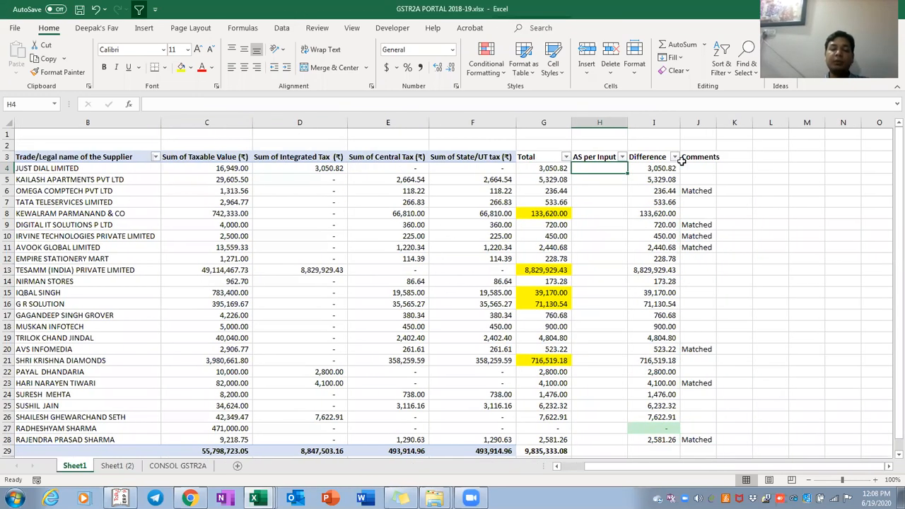
type("=xlook")
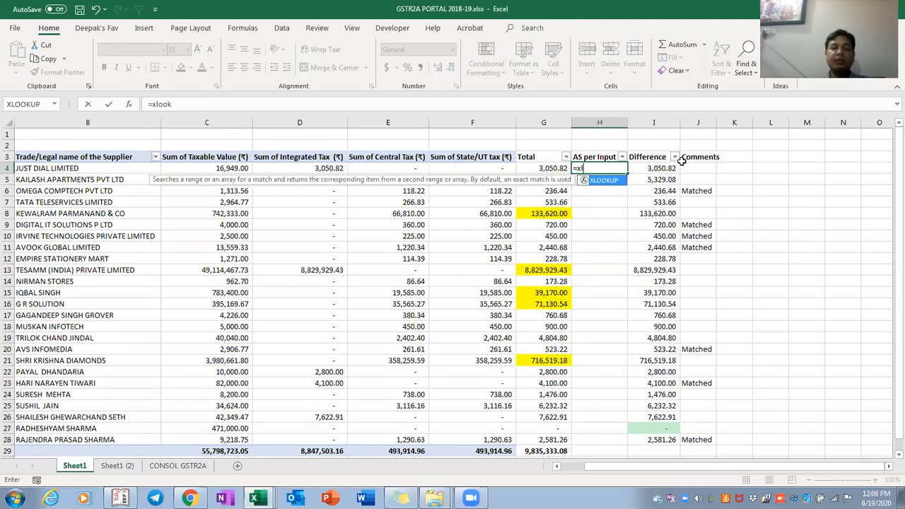
type("up")
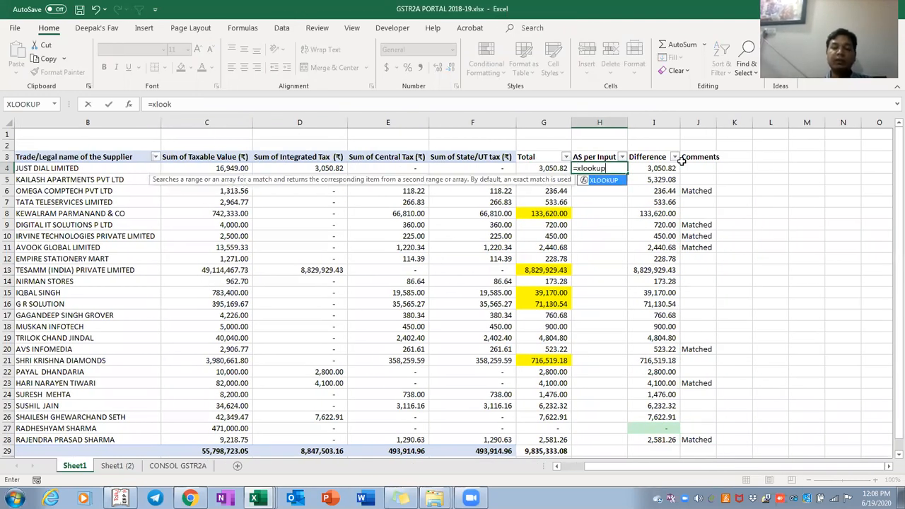
type("(")
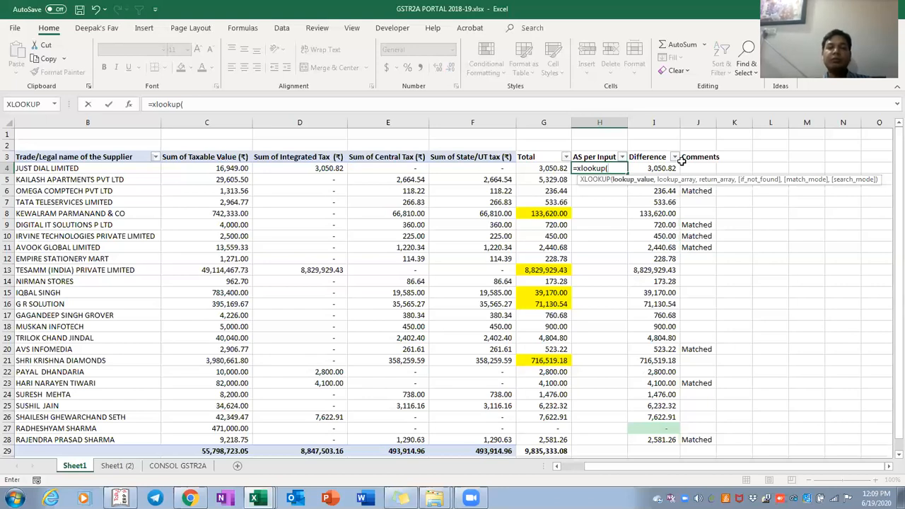
key("Left")
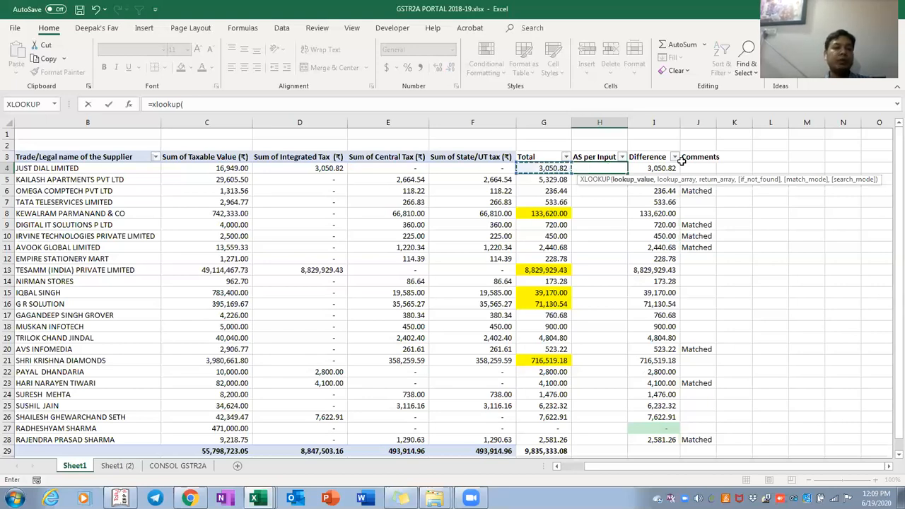
key("Left")
key("Left")
key("Left")
key("Left")
key("Left")
key("Left")
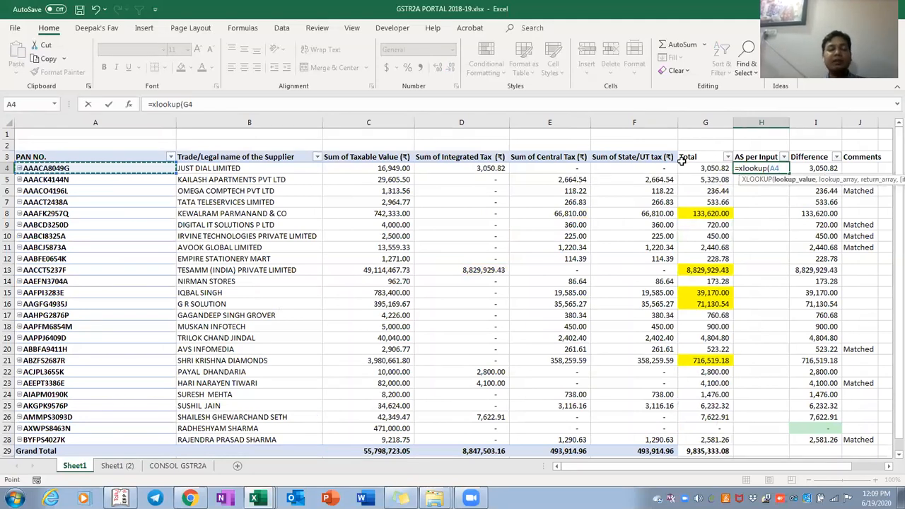
type(",")
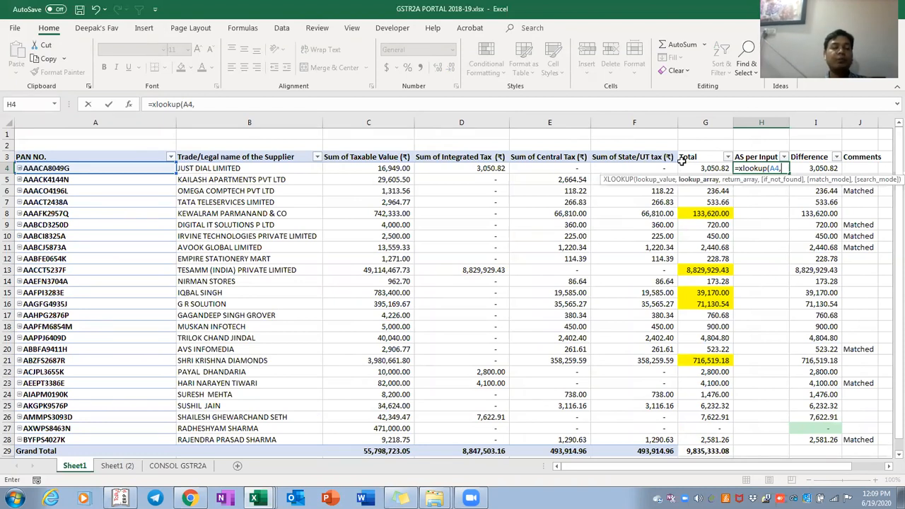
key("Escape")
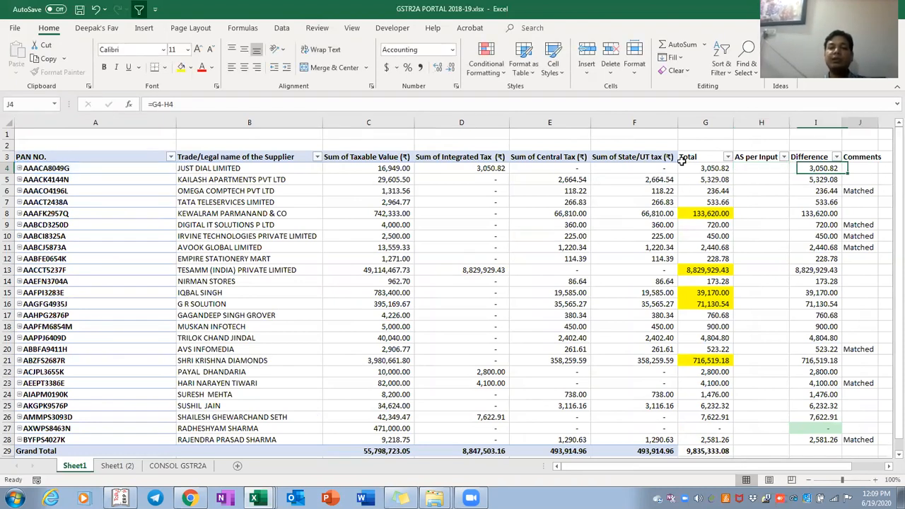
scroll(681, 161, "right", 2)
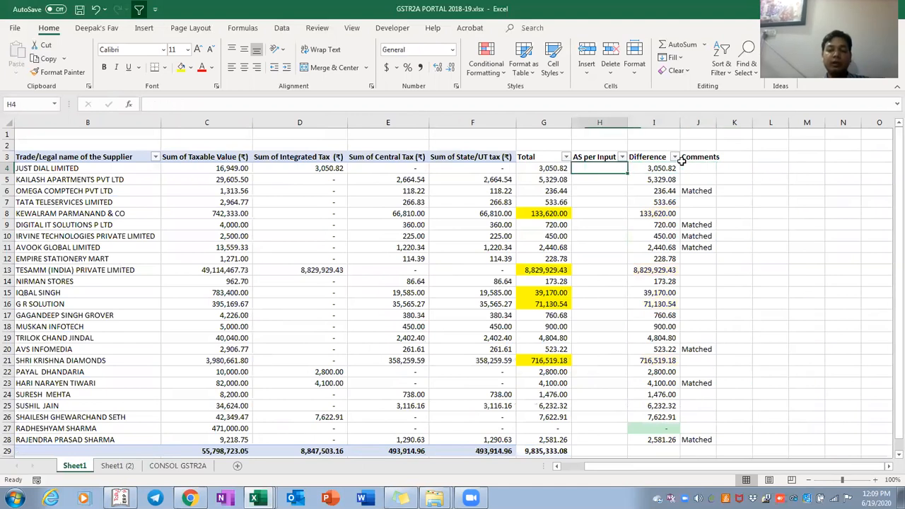
Enter an XLOOKUP in H4 matching A4's PAN to the INPUT REGISTER PAN column, returning its Total
type("=x")
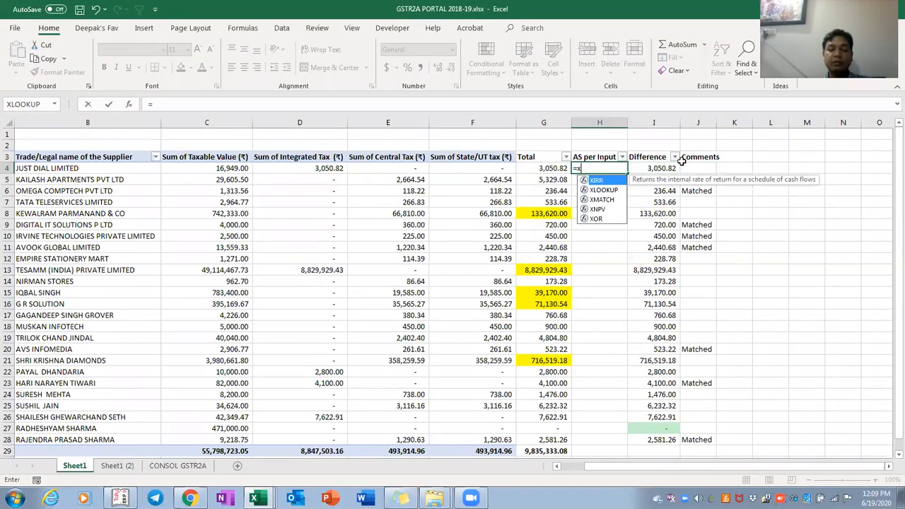
type("lookup(")
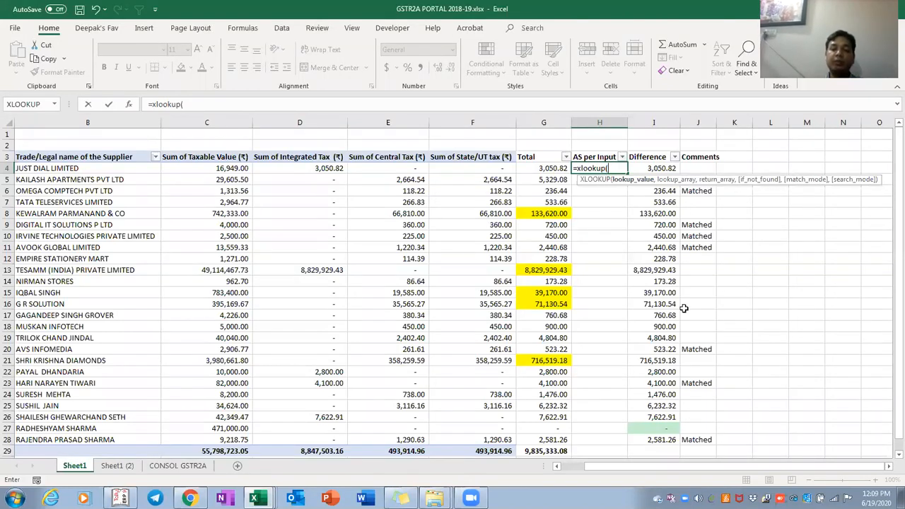
key("Left")
key("Left")
key("Left")
key("Left")
key("Left")
key("Left")
key("Left")
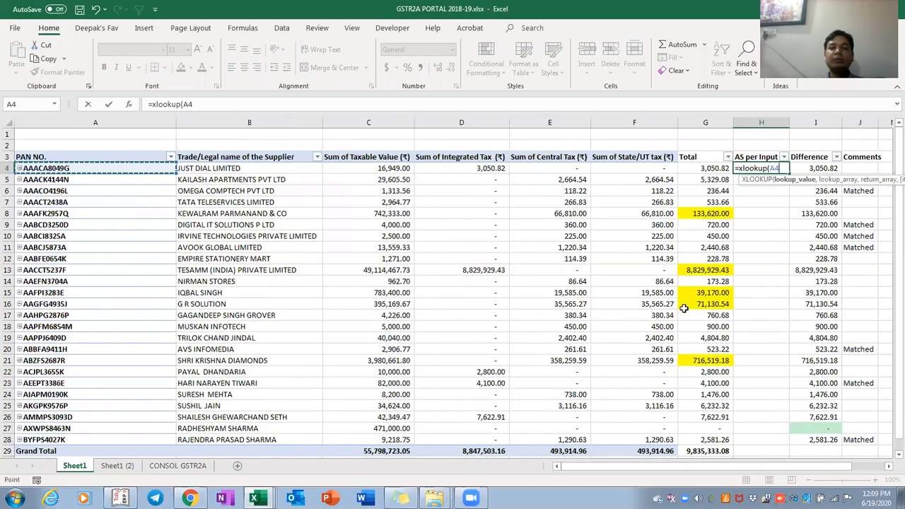
type(",")
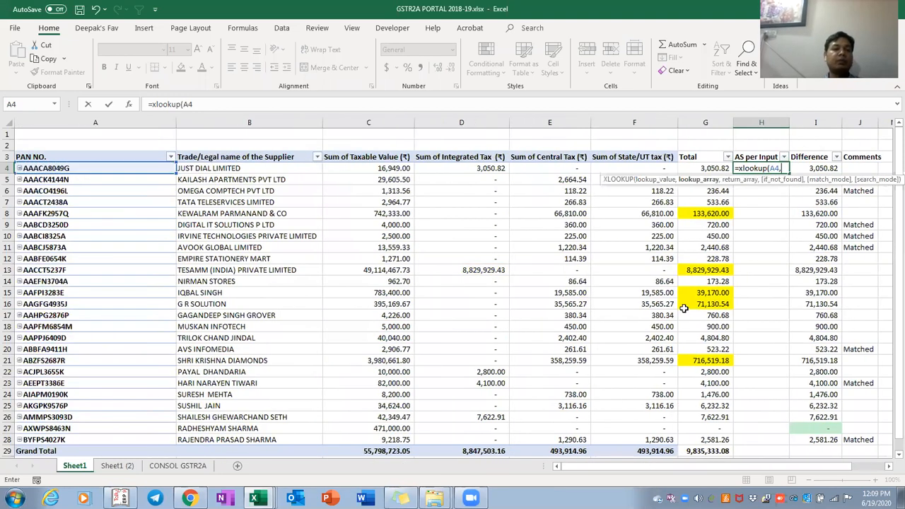
key("alt+Tab")
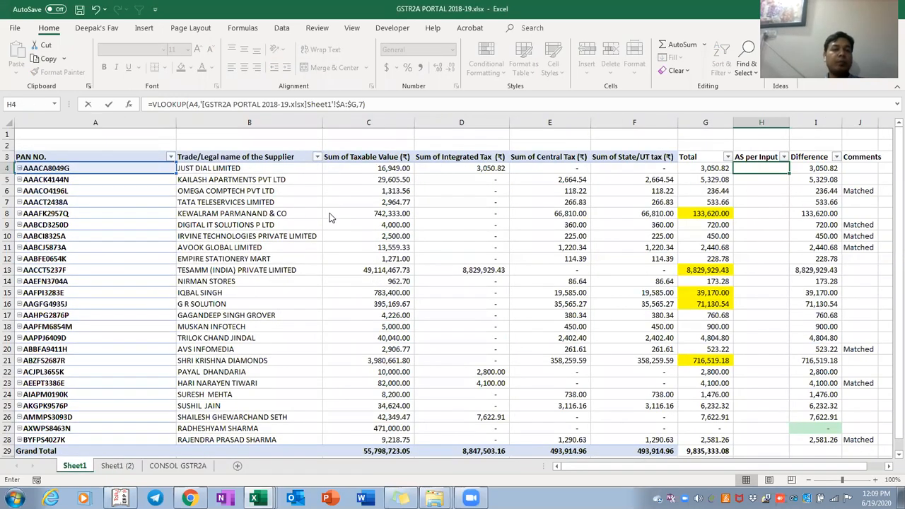
key("alt+Tab")
left_click(34, 170)
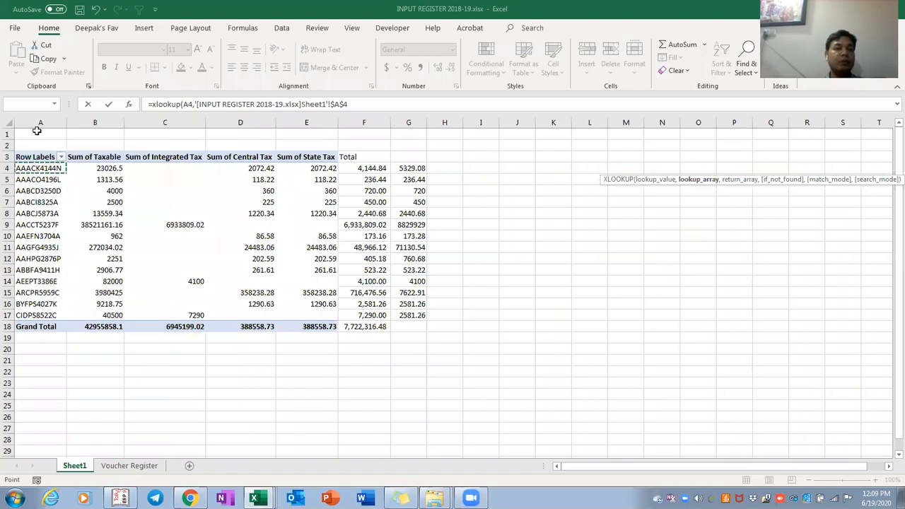
left_click(40, 122)
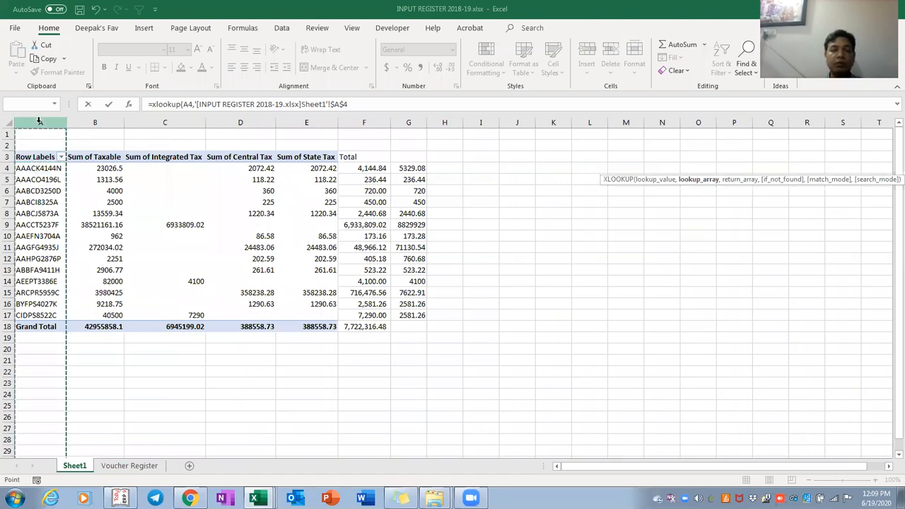
type(",")
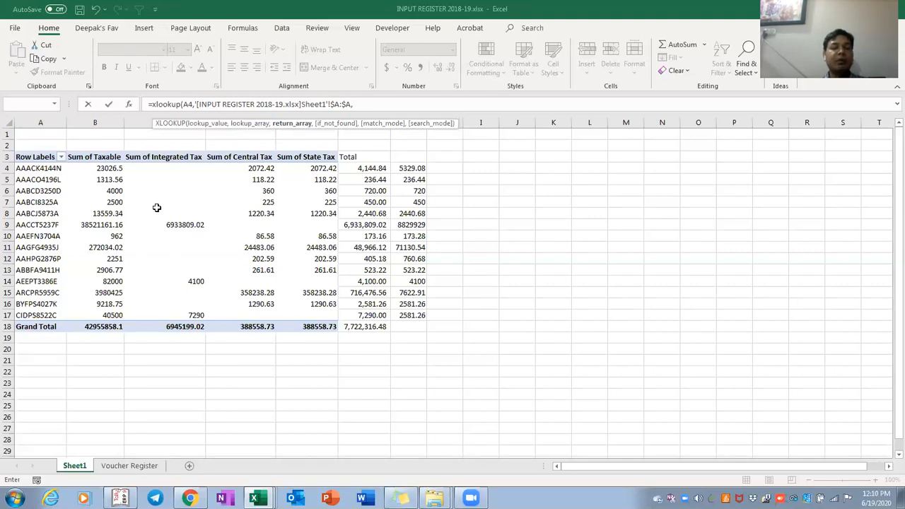
left_click(364, 122)
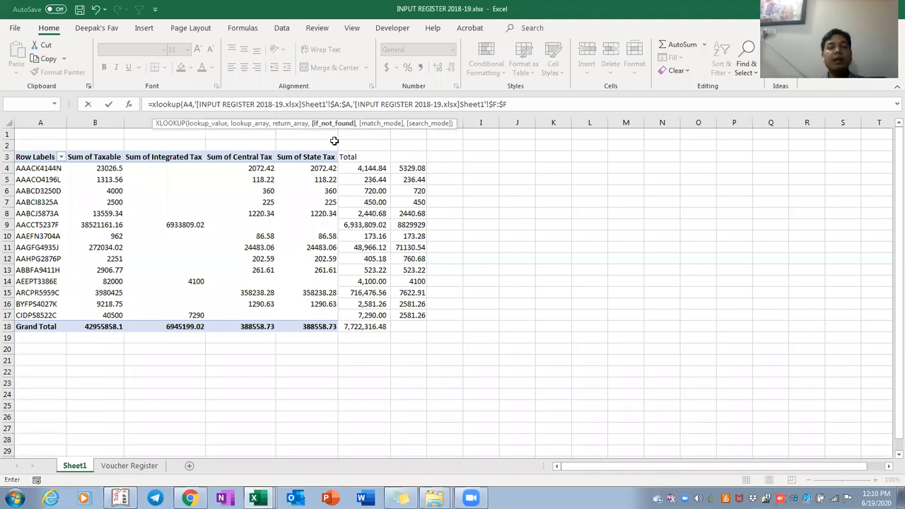
type(",")
key("BackSpace")
key("Return")
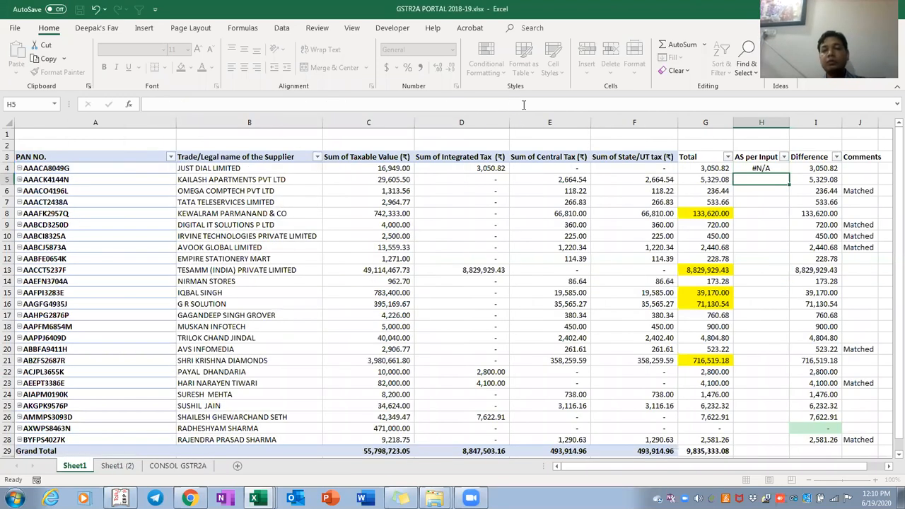
Copy the H4 lookup formula down to H28, then reopen H4 for editing
key("Up")
key("ctrl+c")
key("Left")
key("ctrl+Down")
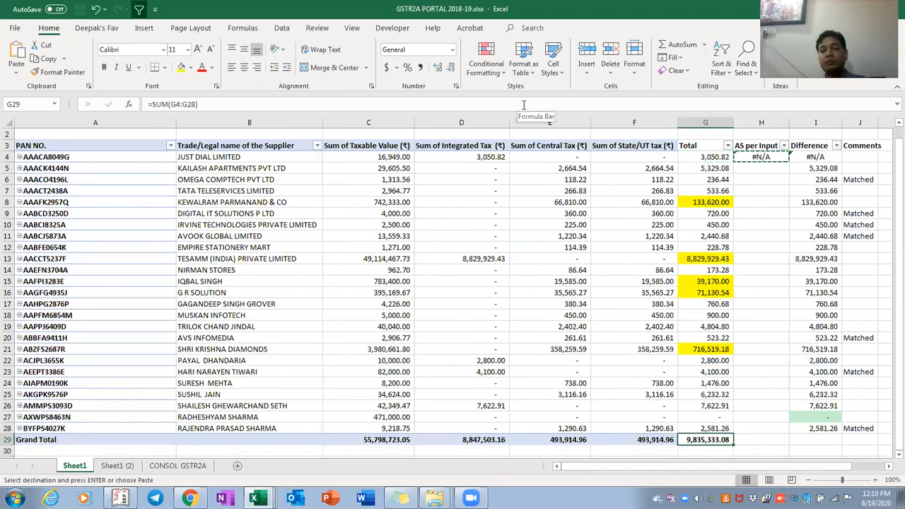
key("Up")
key("Right")
key("ctrl+shift+Up")
key("Escape")
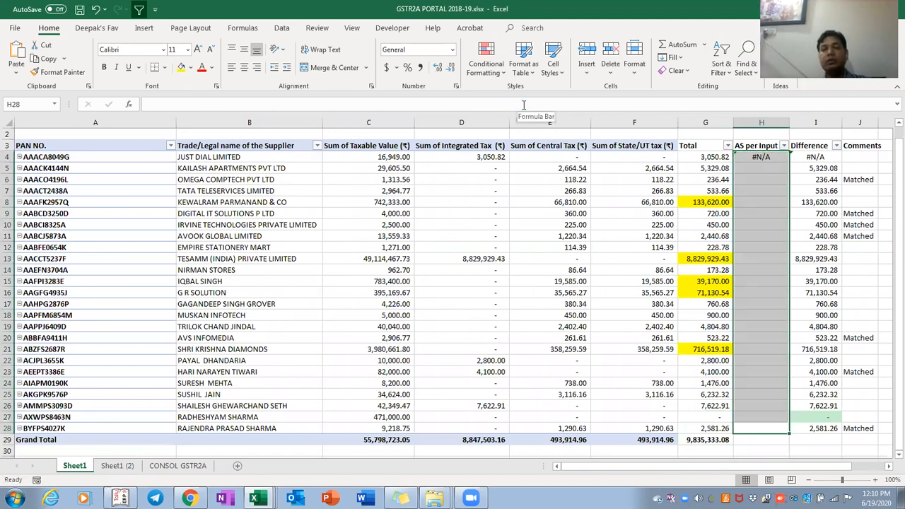
key("ctrl+v")
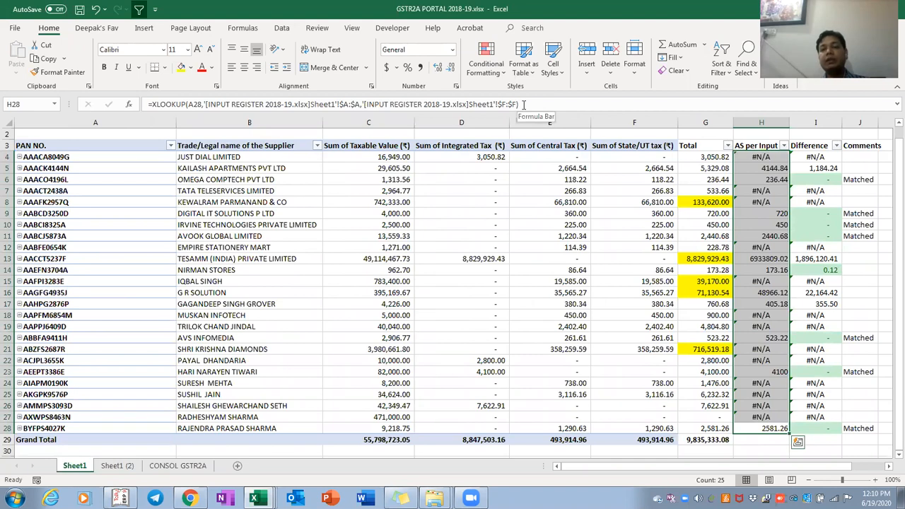
key("ctrl+Up")
key("Down")
key("F2")
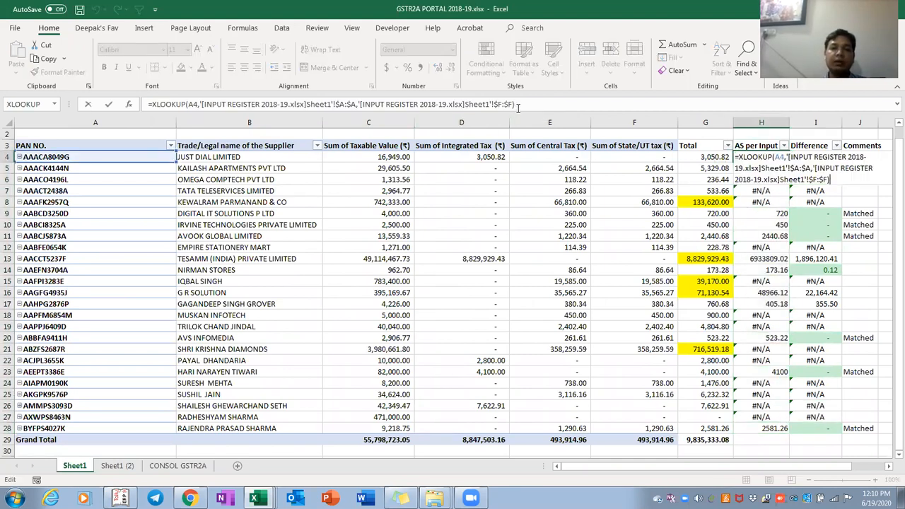
Give H4's XLOOKUP the if_not_found text 'Booked in 2A and not booked in Input Register' and copy it to H28
key("BackSpace")
type(",")
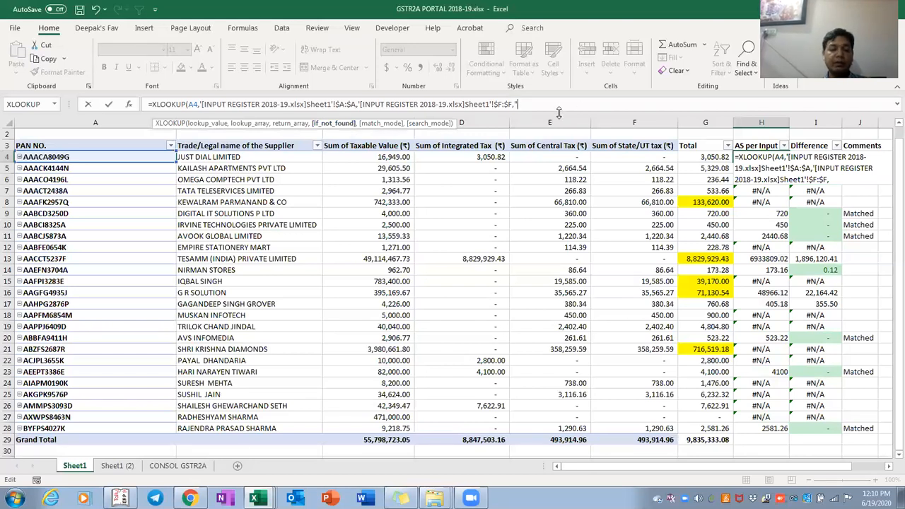
type("booked in")
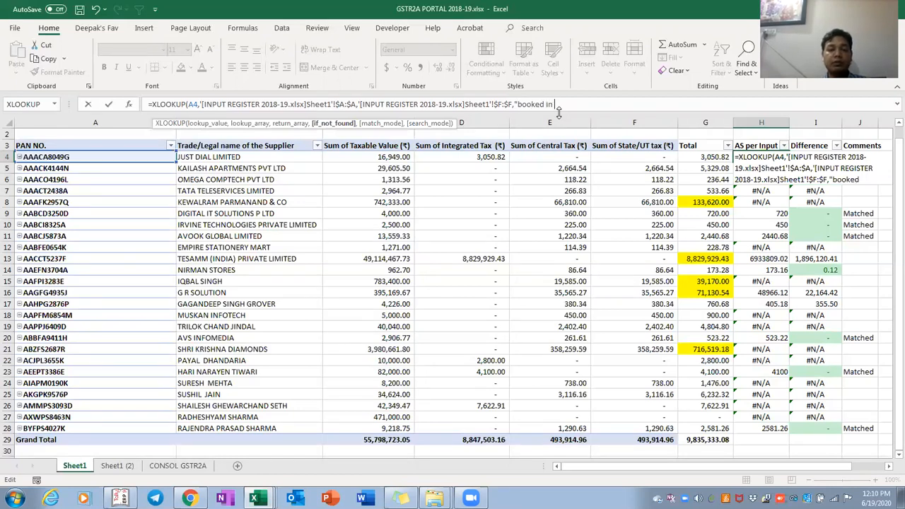
type(" 2")
type("A and n")
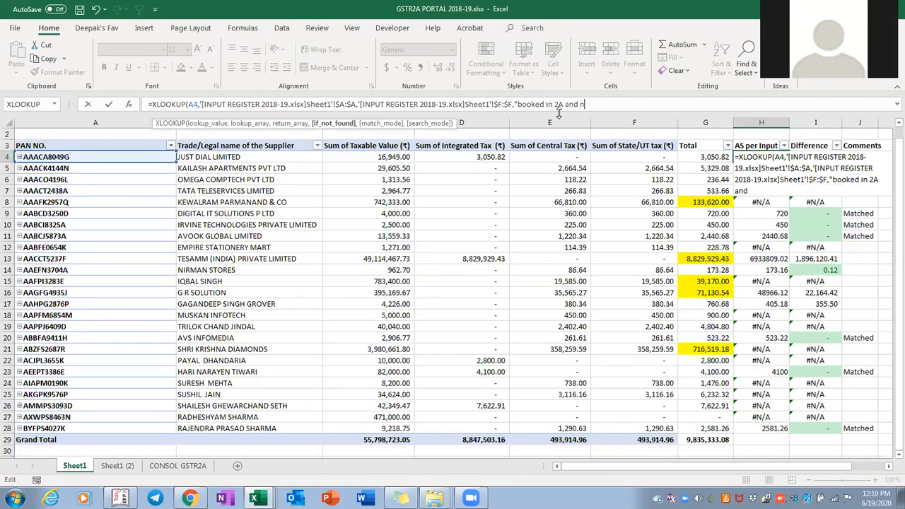
type("ot booked in")
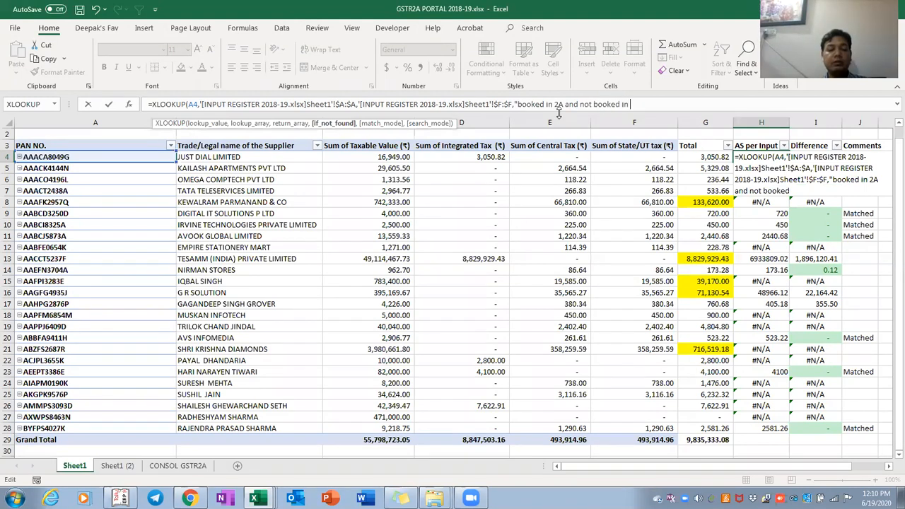
type(" Inpu")
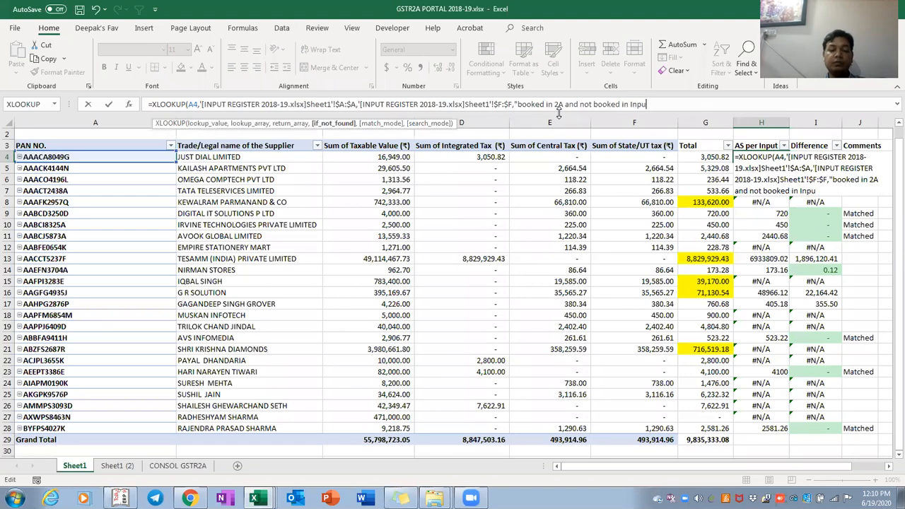
type("t REgister)")
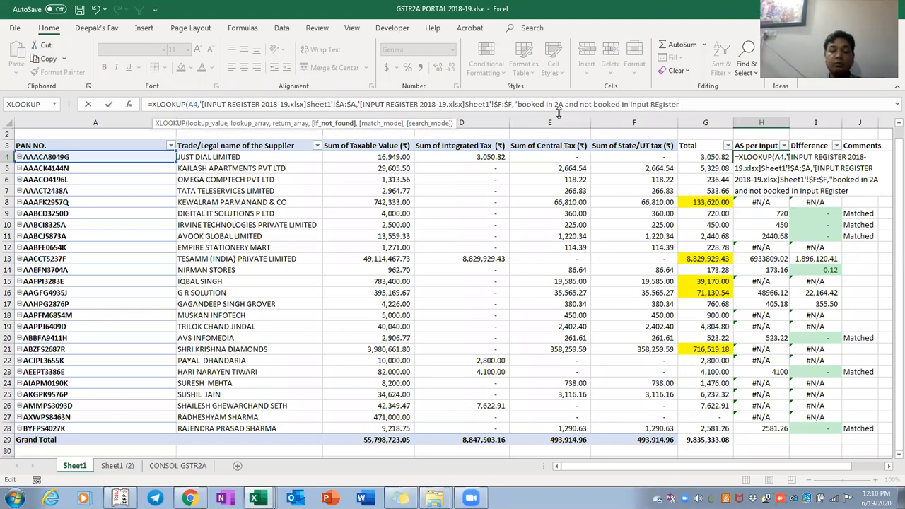
left_click(523, 104)
key("BackSpace")
type("B")
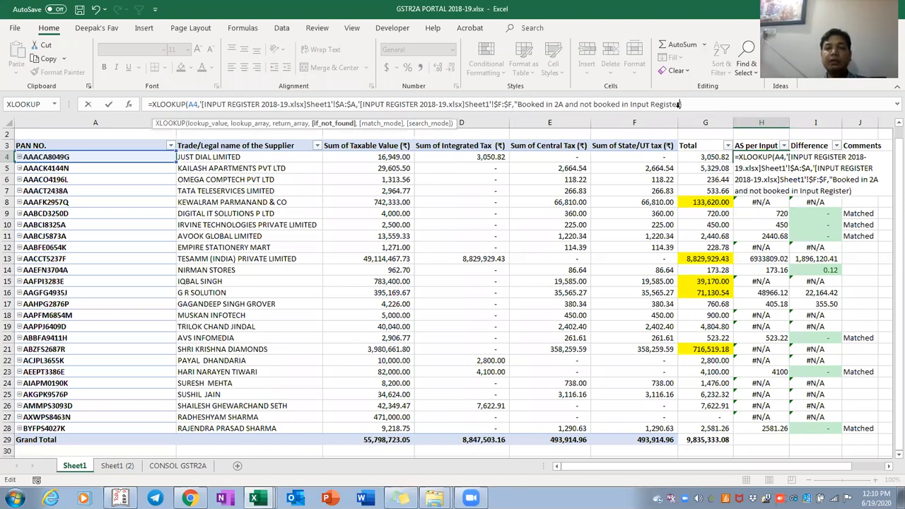
key("ctrl+Return")
key("ctrl+c")
key("ctrl+shift+Down")
key("ctrl+v")
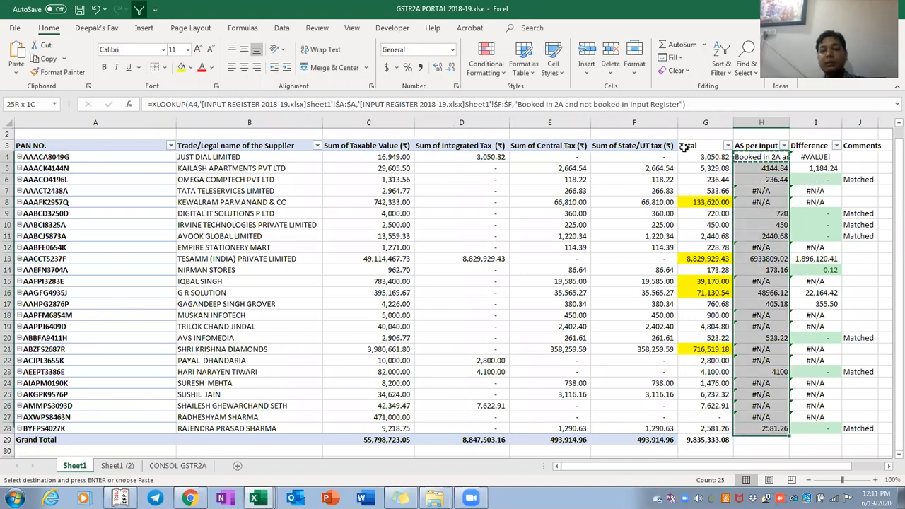
Autofit column H to the full not-booked message
key("Escape")
key("Right")
key("Right")
key("Right")
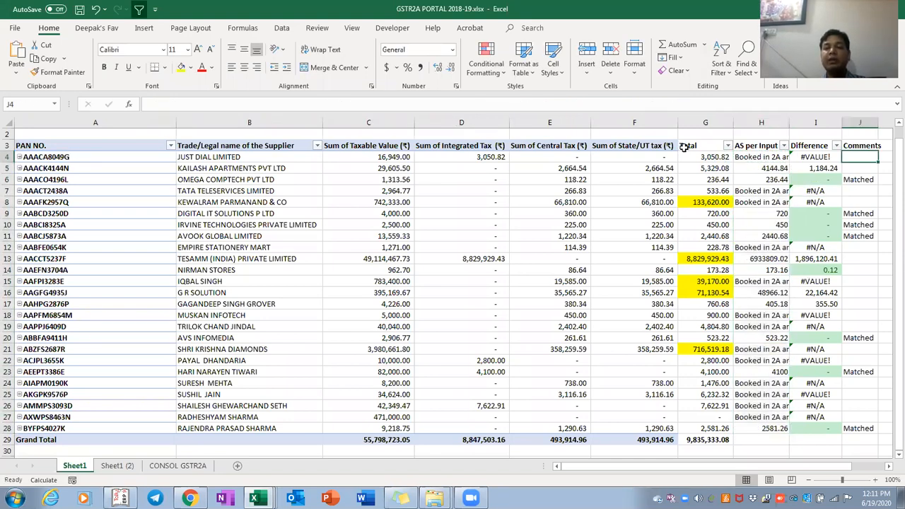
key("Left")
key("Left")
key("Left")
key("ctrl+shift+Down")
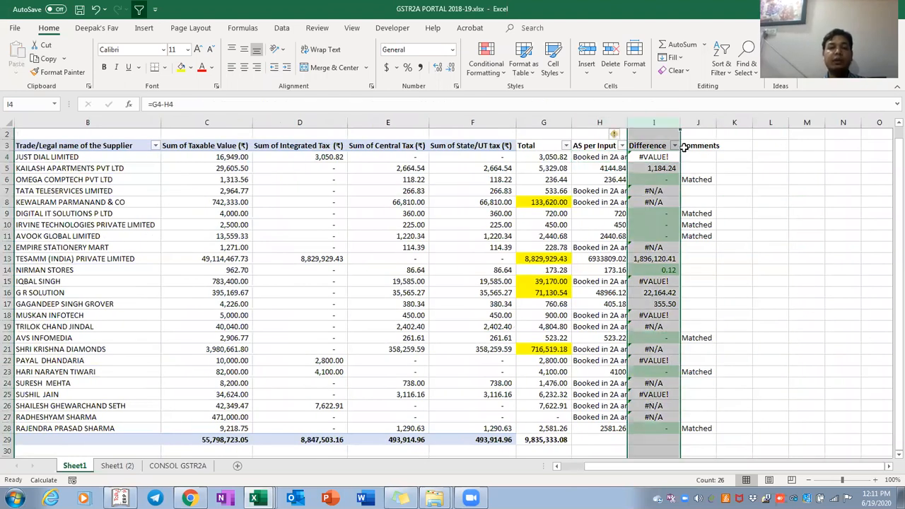
key("Left")
key("ctrl+shift+Down")
key("alt+h")
key("o")
key("i")
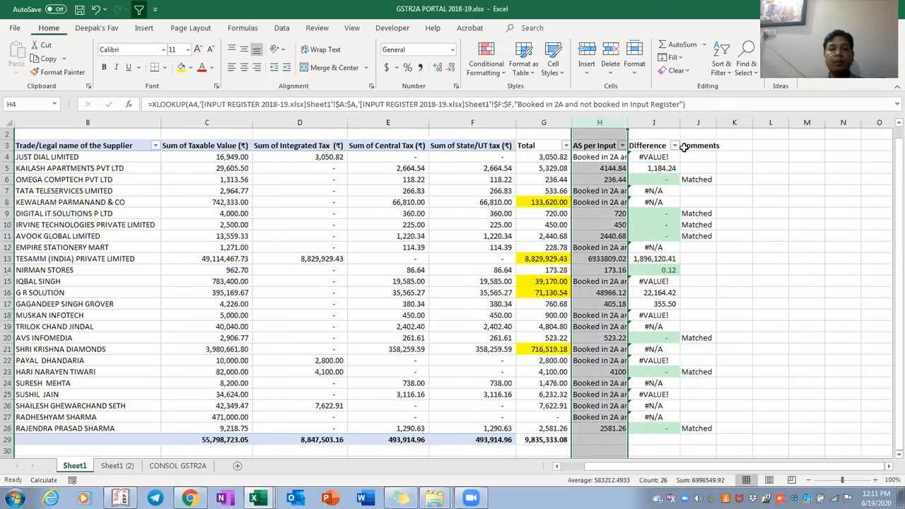
Narrow column H to a moderate width
key("Right")
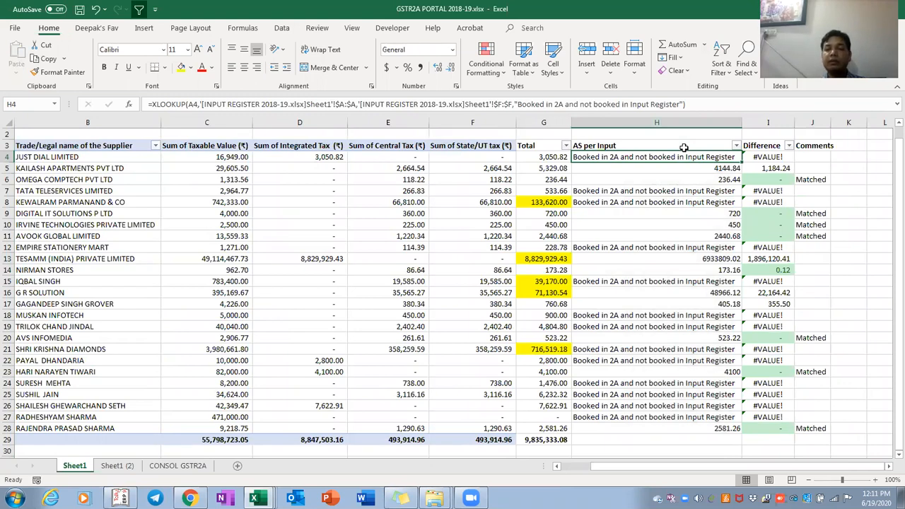
key("Down")
key("Down")
key("Down")
key("ctrl+Down")
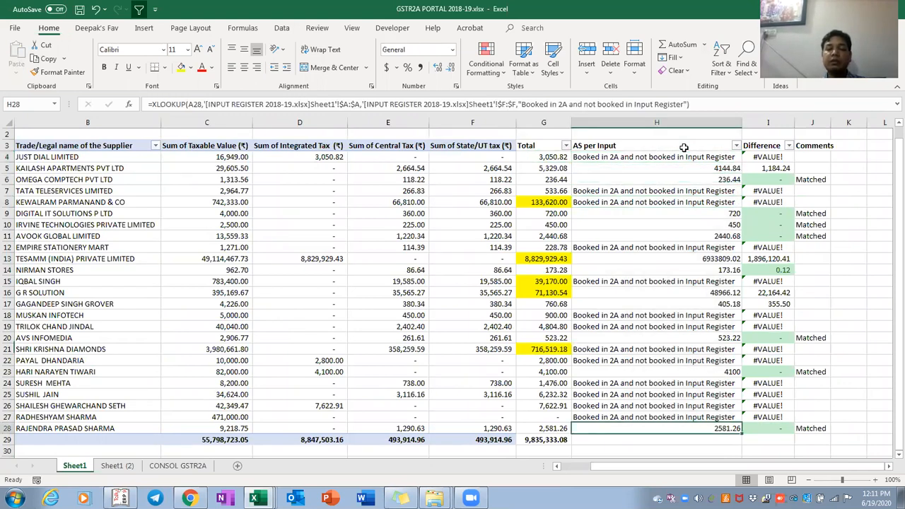
key("ctrl+Up")
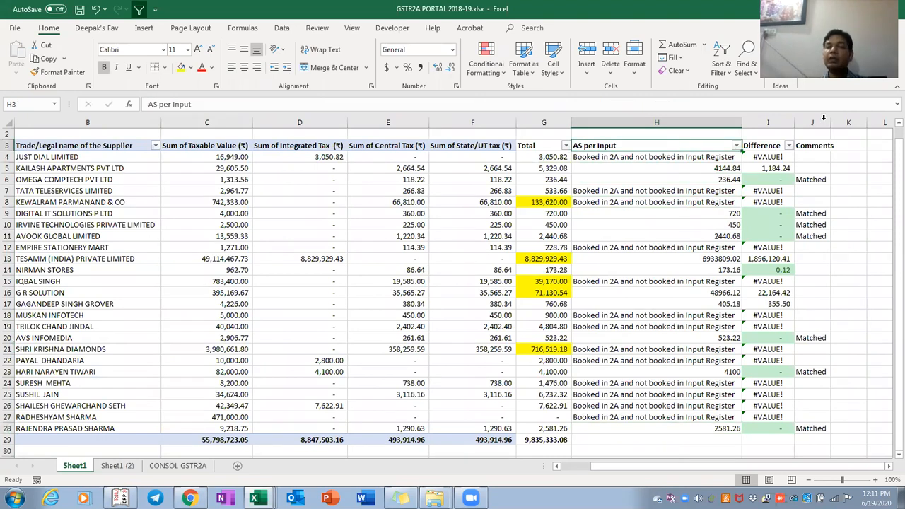
left_click_drag(745, 122, 662, 124)
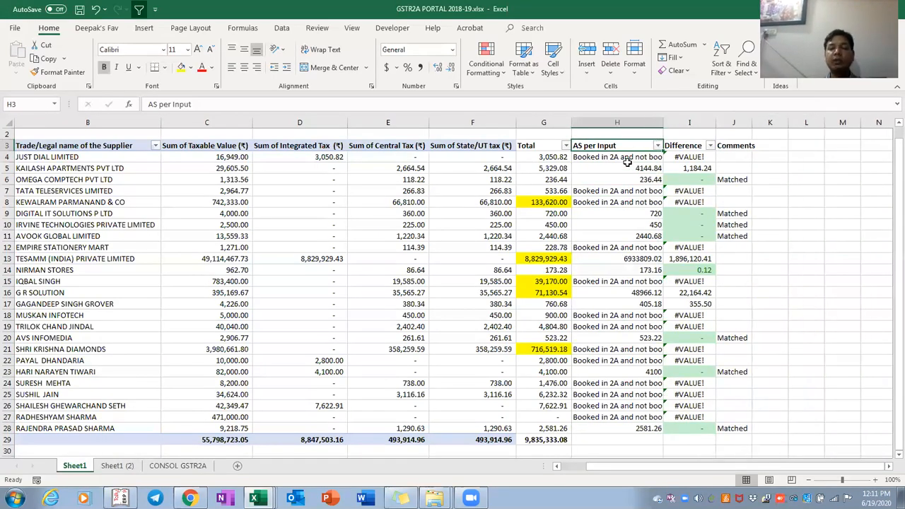
Left-align the AS per Input results in H4:H28
key("ctrl+shift+Down")
key("alt+h")
key("a")
key("l")
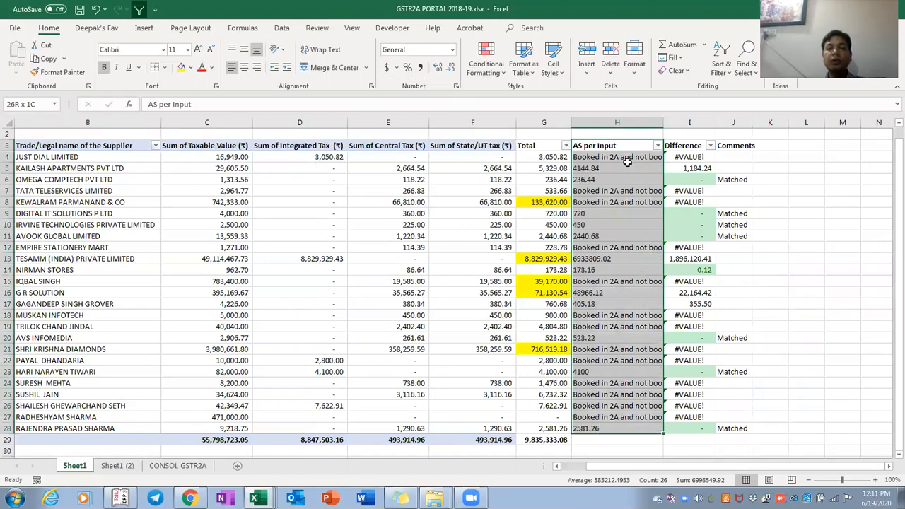
Review the H4:H28 results and the Difference values in column I
key("Right")
key("Left")
key("Down")
key("ctrl+shift+Down")
key("Right")
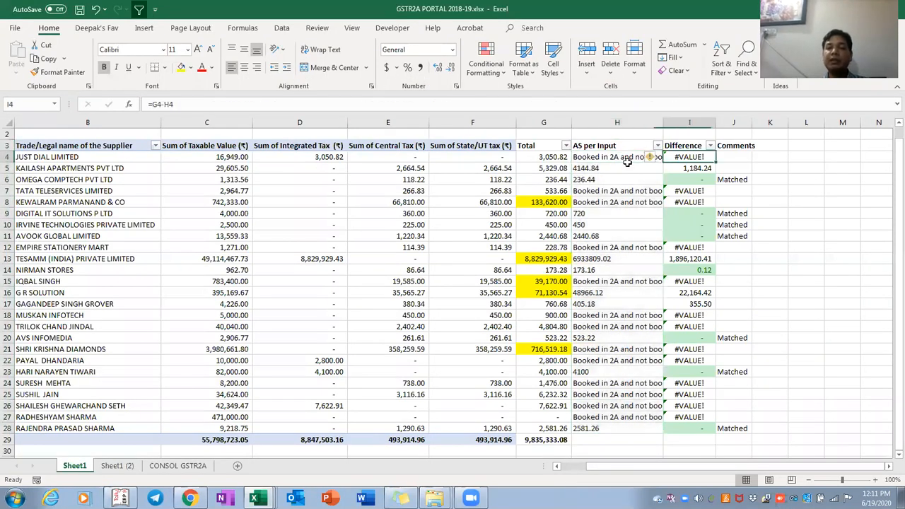
key("ctrl+shift+Down")
key("Right")
key("Up")
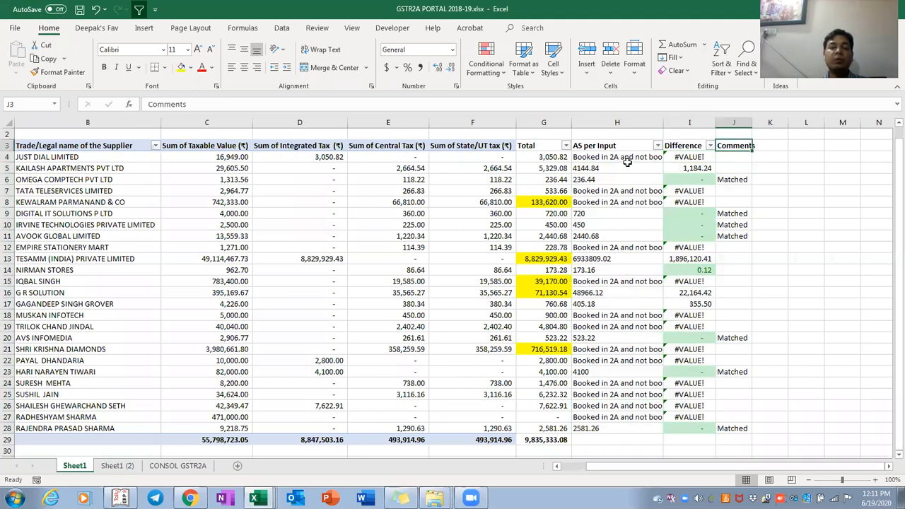
key("ctrl+Left")
Inspect the table down to the Grand Total row and the Total column's SUM formula
key("ctrl+shift+Right")
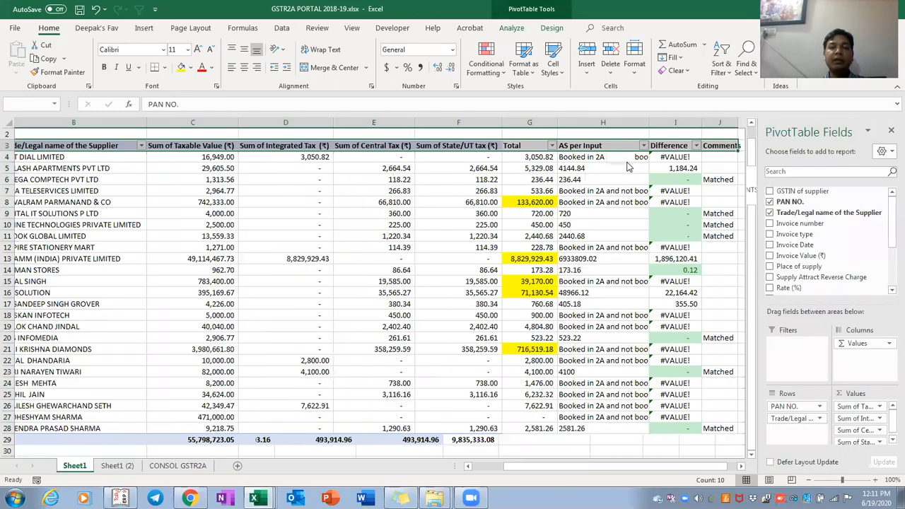
key("ctrl+shift+Down")
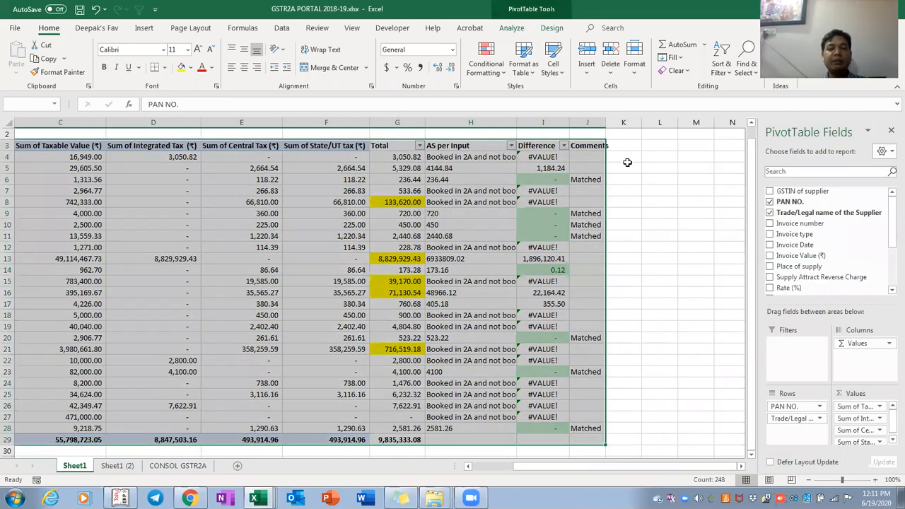
key("ctrl+Down")
key("Right")
key("Right")
key("Right")
key("Right")
key("Right")
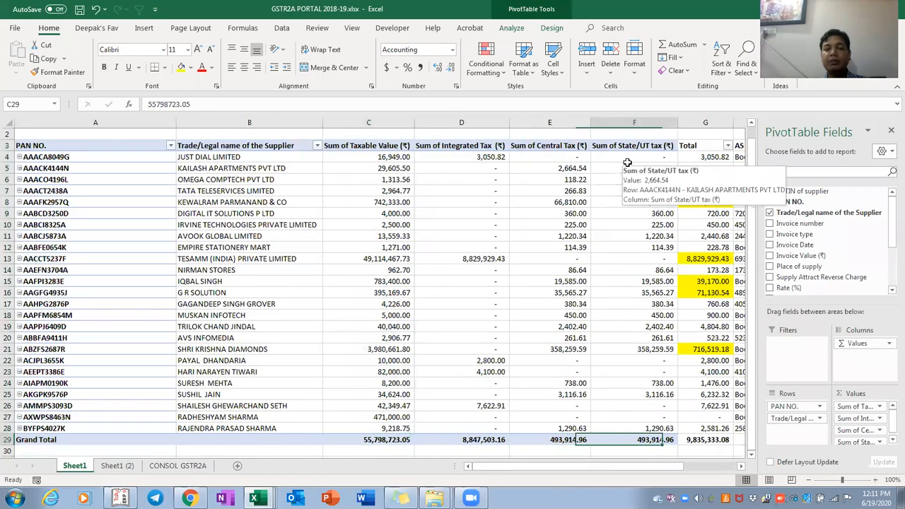
key("Right")
key("Down")
key("Down")
key("Down")
key("Down")
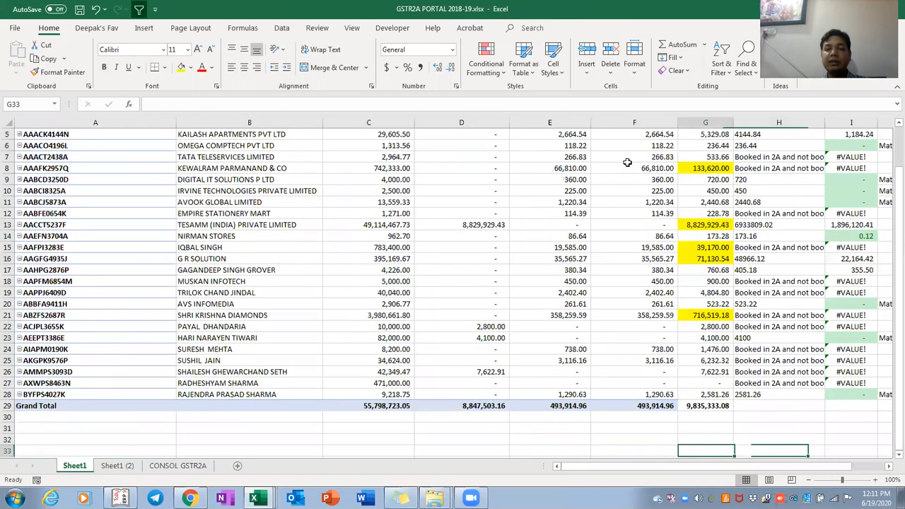
key("Right")
key("Right")
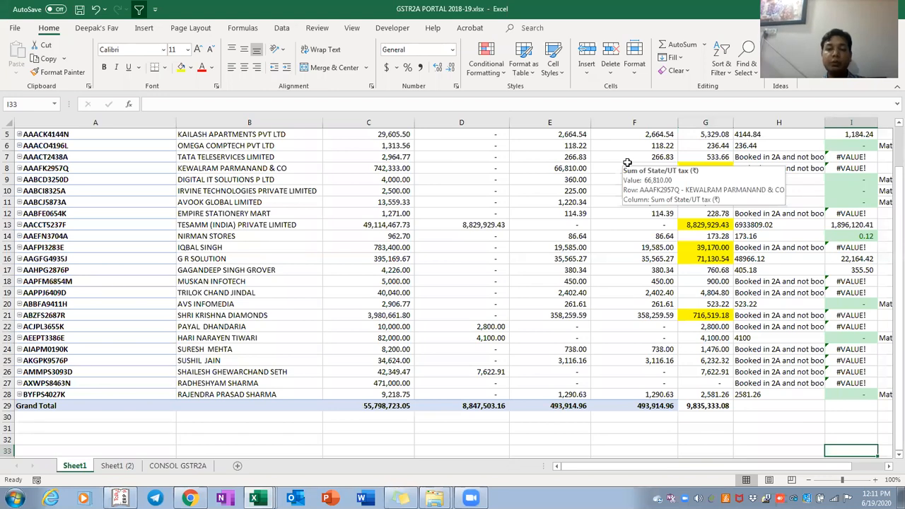
key("Left")
key("Up")
key("Up")
key("Up")
key("Up")
key("Left")
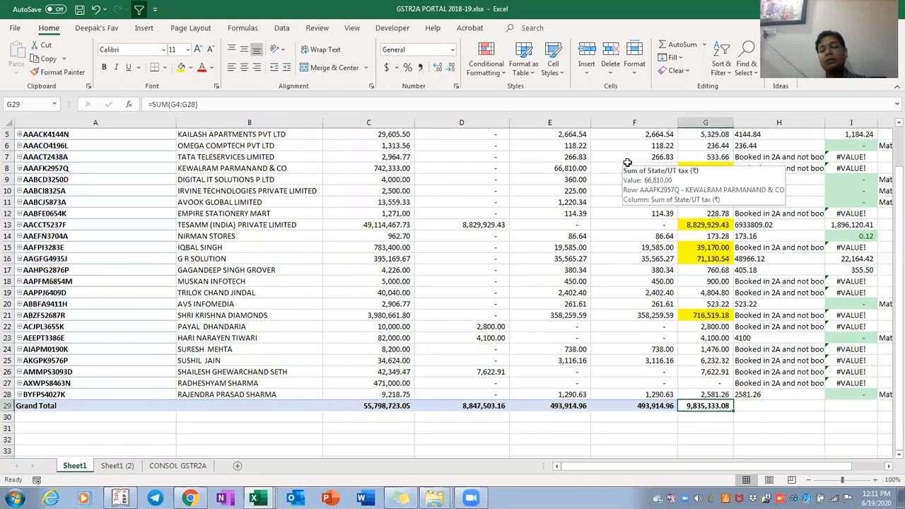
key("ctrl+Up")
Filter the AS per Input column so the Grand Total row is hidden, showing 25 of 26 records
key("Down")
key("Right")
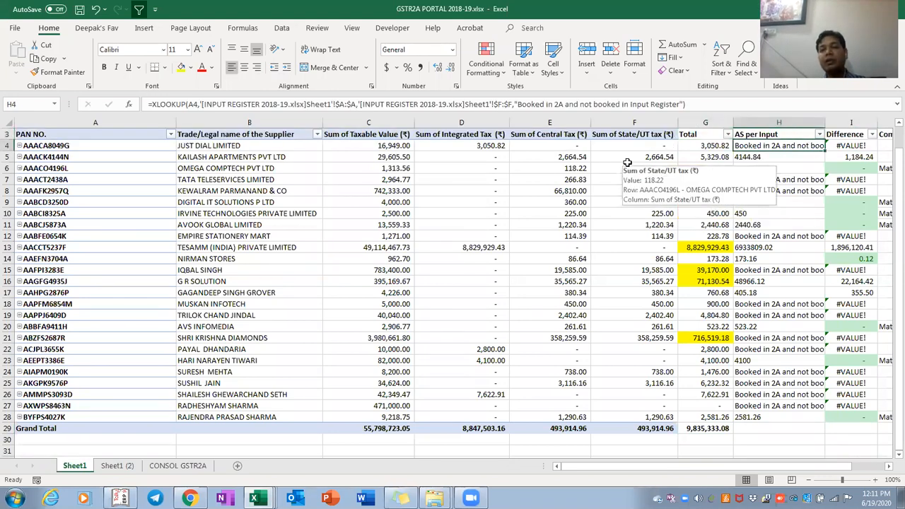
key("Up")
key("alt+Down")
key("Up")
key("space")
key("Return")
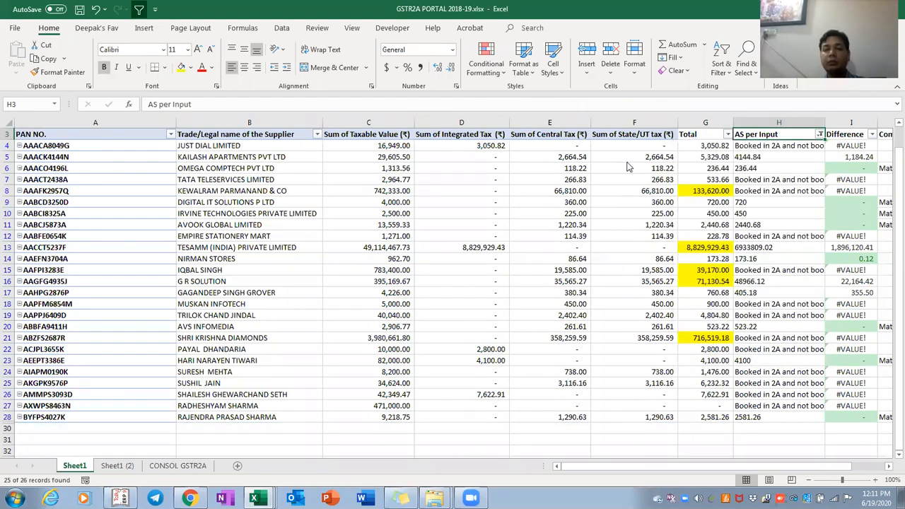
Filter out the 'Booked in 2A' message rows and review the matched AS per Input values
key("alt+Down")
key("Up")
key("Up")
key("space")
key("Return")
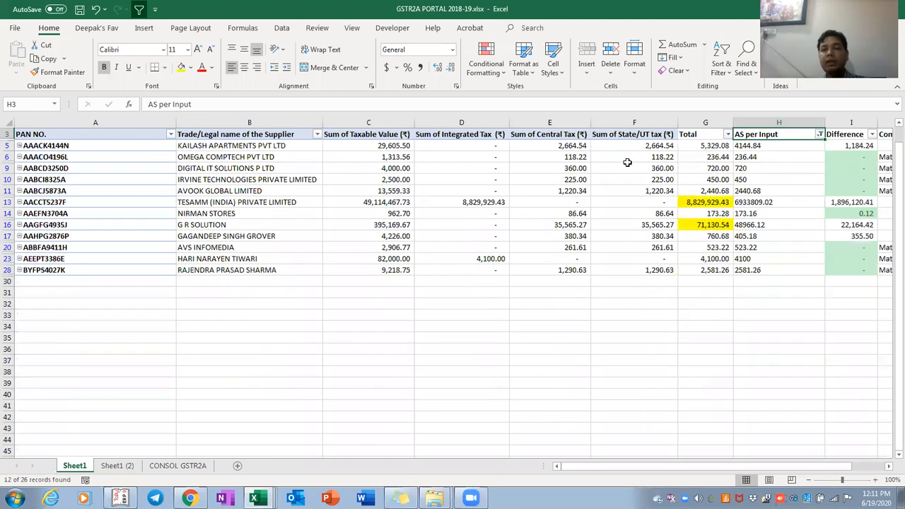
key("Down")
key("ctrl+shift+Down")
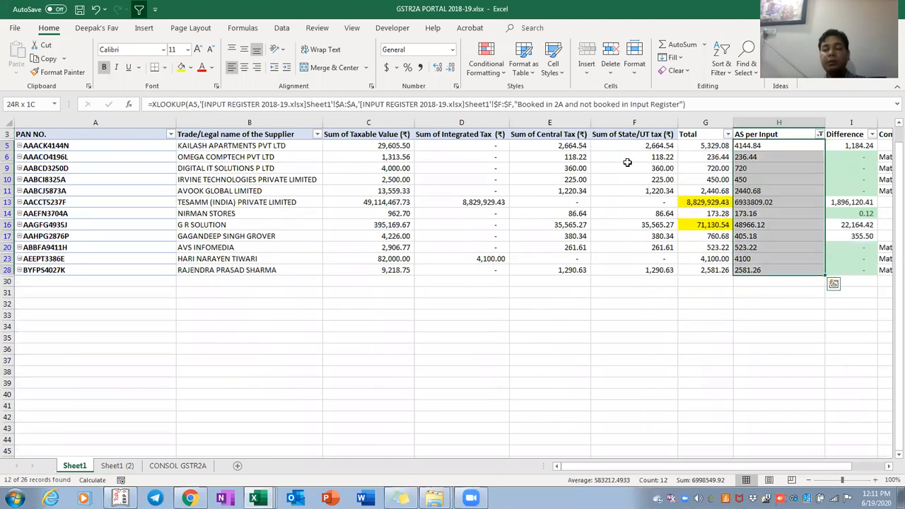
key("Down")
key("Down")
key("Up")
key("Up")
key("Up")
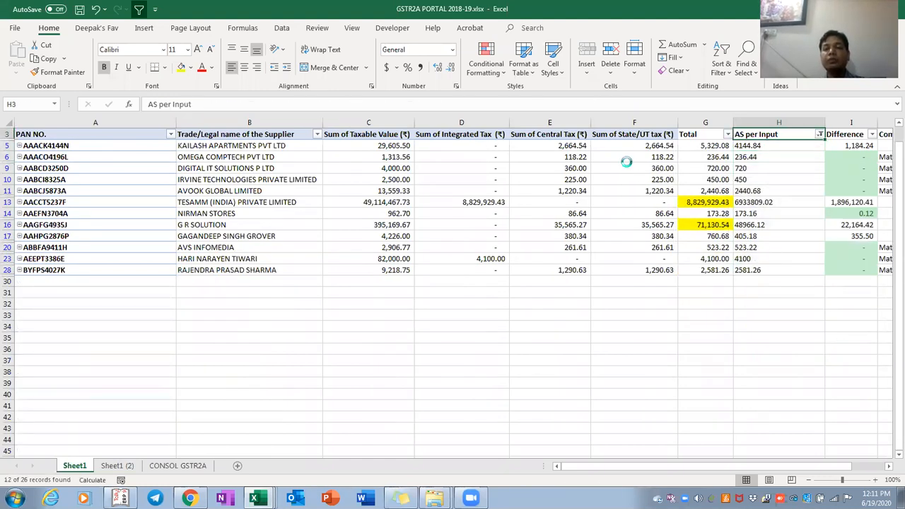
Select All in the AS per Input filter so every supplier row shows again
key("alt+Down")
key("Up")
key("Up")
key("space")
key("Return")
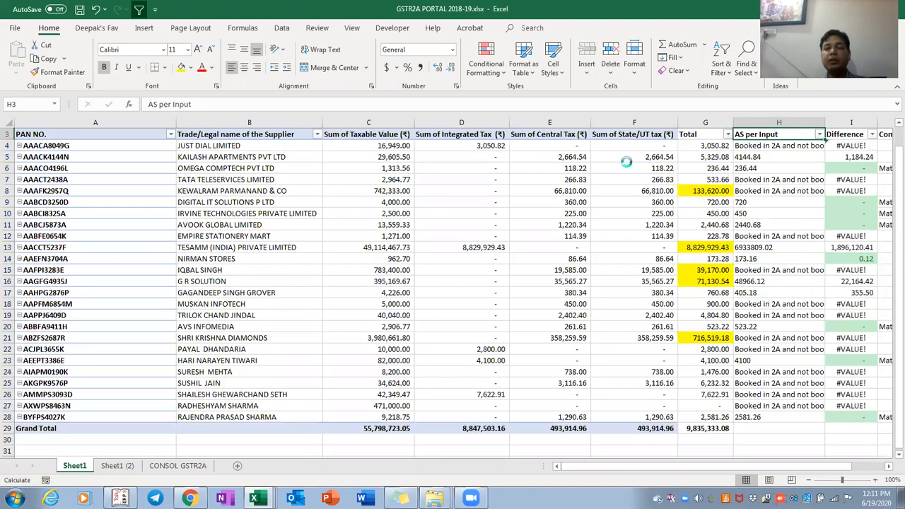
key("alt+Down")
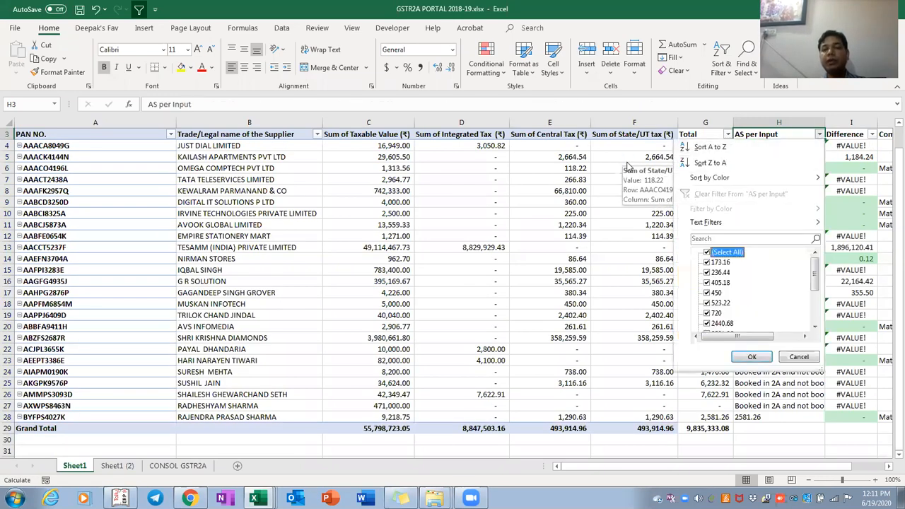
key("Up")
key("Escape")
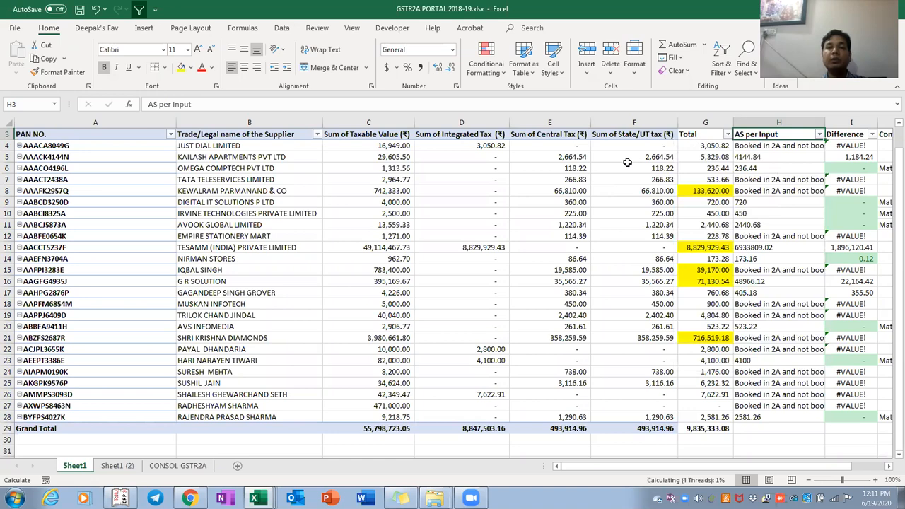
key("Right")
key("Right")
Compare the Sheet1 summary with the Sheet1 (2) invoice data and its As per 2A column
key("ctrl+Page_Down")
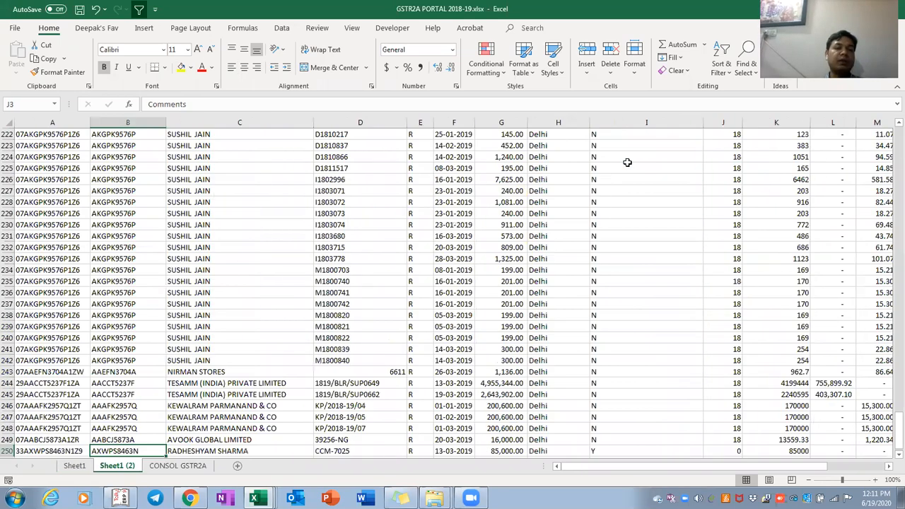
key("ctrl+Up")
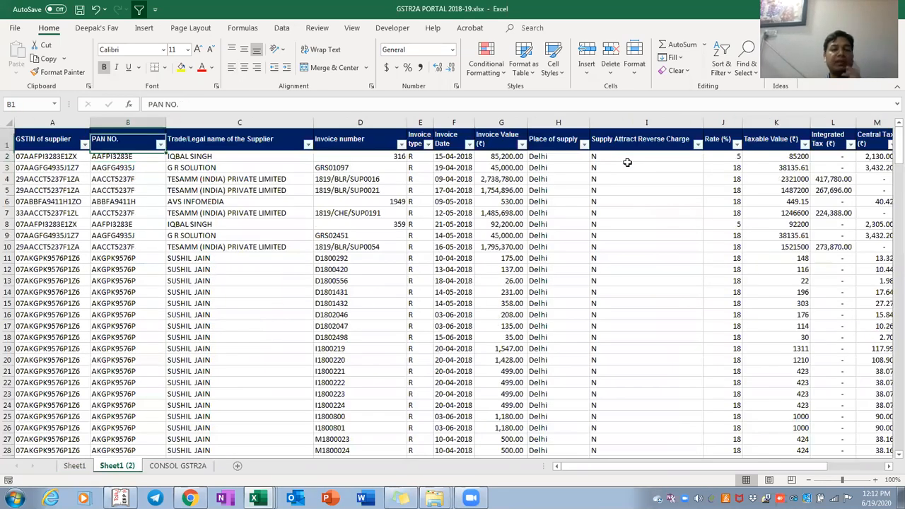
key("ctrl+Page_Up")
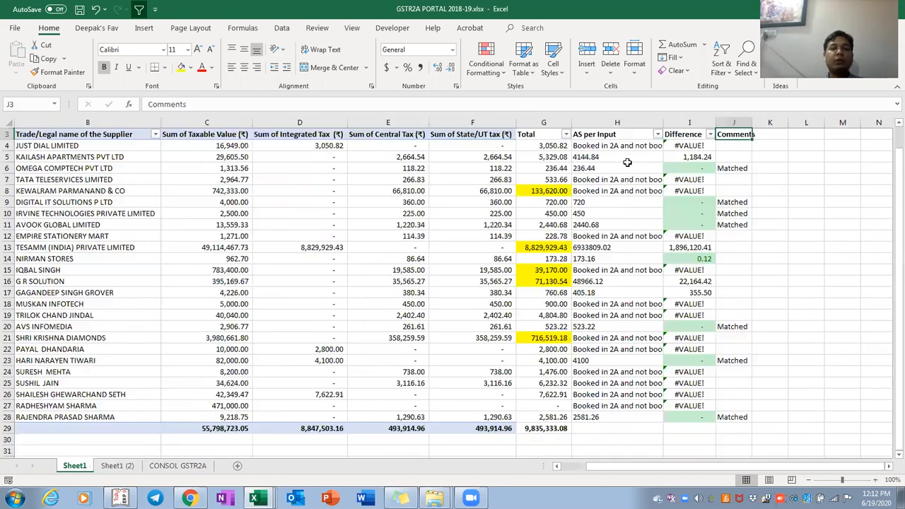
key("ctrl+Page_Down")
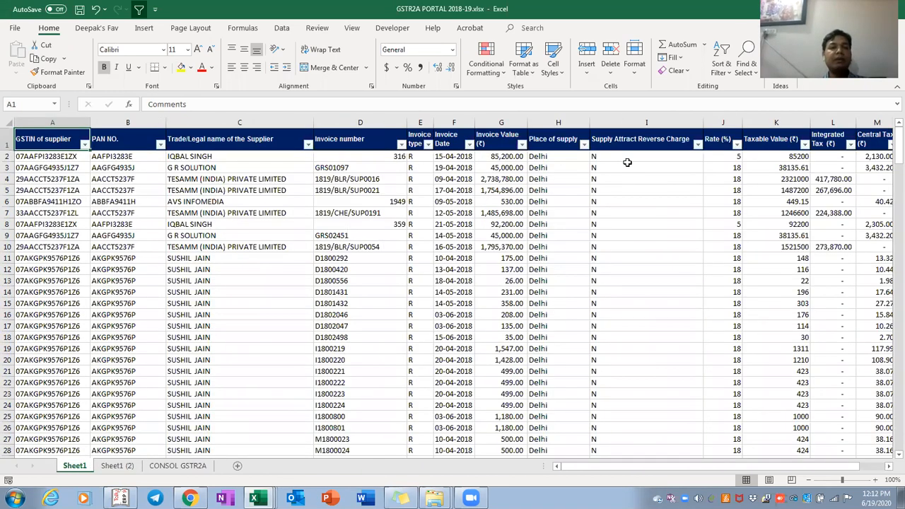
key("ctrl+Right")
key("Left")
key("Left")
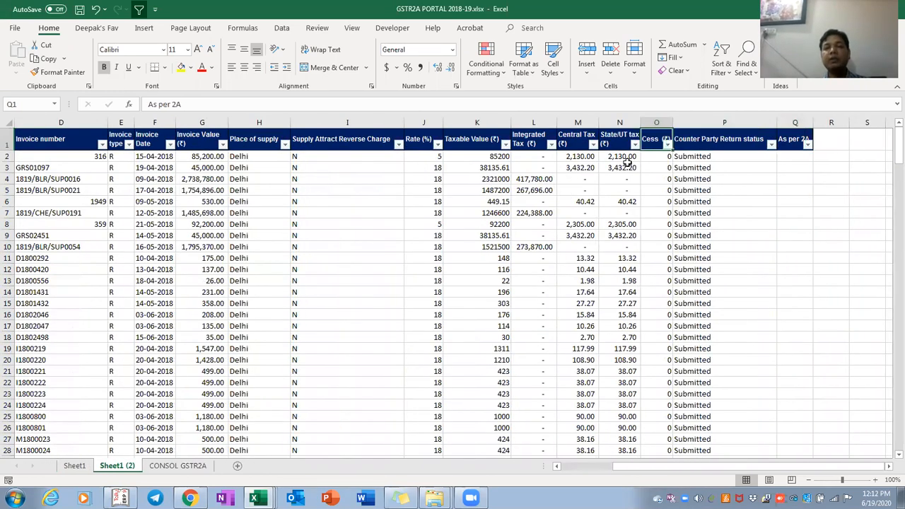
key("Down")
key("Right")
key("ctrl+Page_Up")
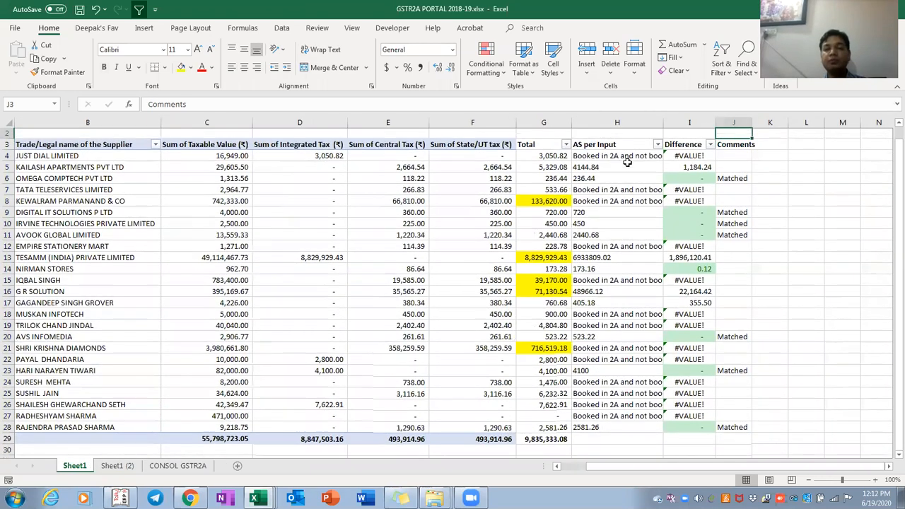
Filter the Difference column to show only the #VALUE! suppliers
key("Left")
key("alt+Down")
key("Down")
key("Down")
key("Down")
key("Down")
key("Down")
key("Down")
key("Down")
key("space")
key("End")
key("Up")
key("space")
Filter the Difference column to #VALUE! suppliers and review their Difference values
key("Return")
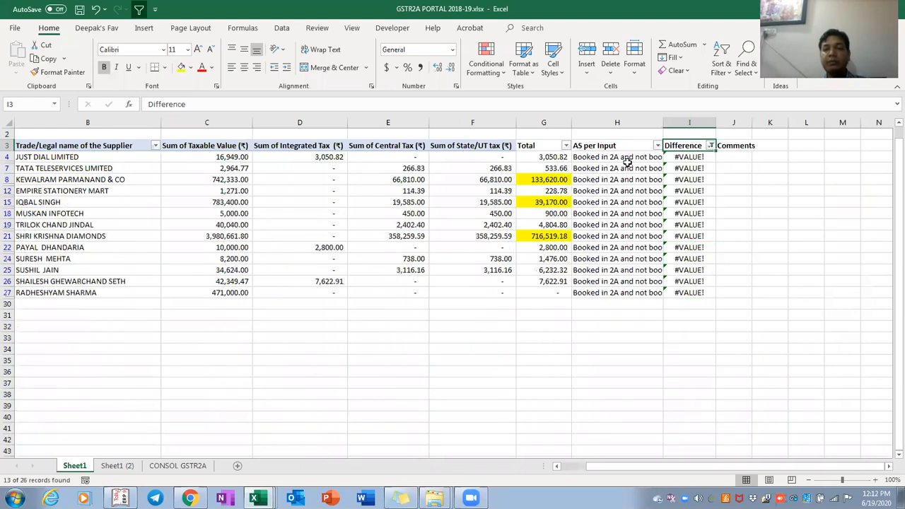
key("Down")
key("ctrl+shift+Down")
key("Up")
Refilter Difference to the numeric values 355.50 through 1,896,120.41, excluding #VALUE!
key("alt+Down")
key("Down")
key("Down")
key("Down")
key("Down")
key("Down")
key("Down")
key("Down")
key("Down")
key("Down")
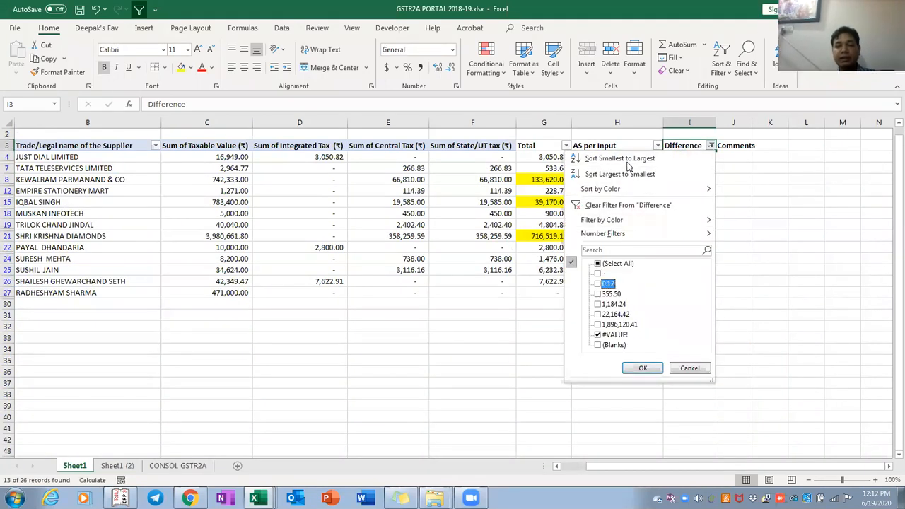
key("Down")
key("space")
key("Down")
key("space")
key("Down")
key("space")
key("Down")
key("space")
key("Down")
key("space")
key("Return")
key("Down")
key("Down")
Check the TESAMM supplier row, then switch to the Sheet1 (2) invoice sheet
key("ctrl+shift+Left")
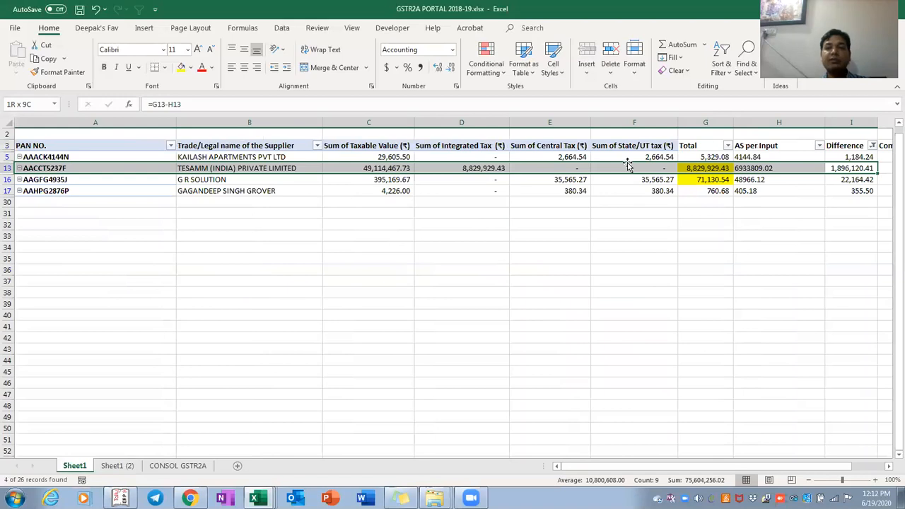
key("ctrl+shift+Right")
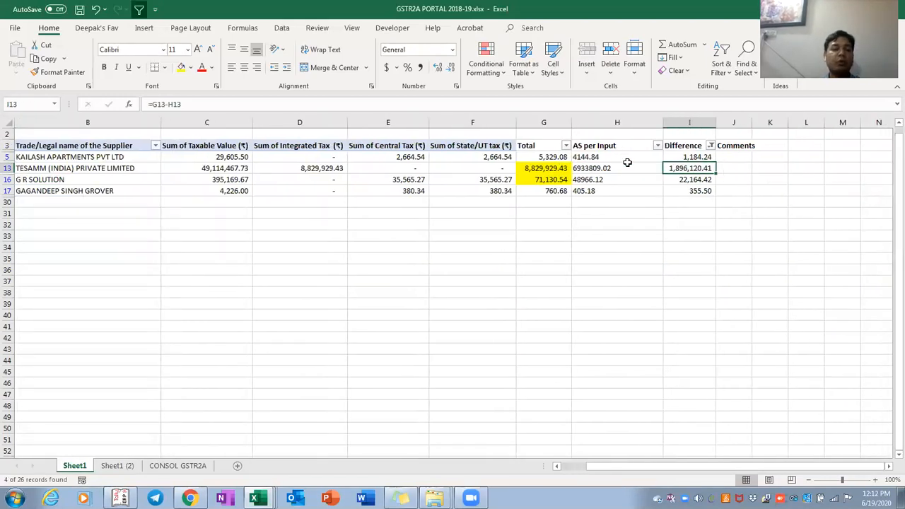
key("ctrl+Page_Down")
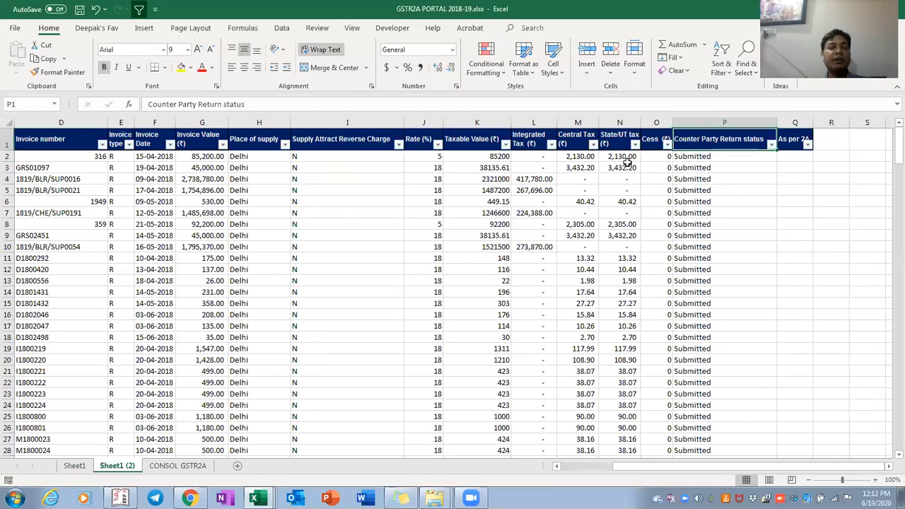
Select all invoice numbers in column D, starting from invoice 316
key("Left")
key("ctrl+Left")
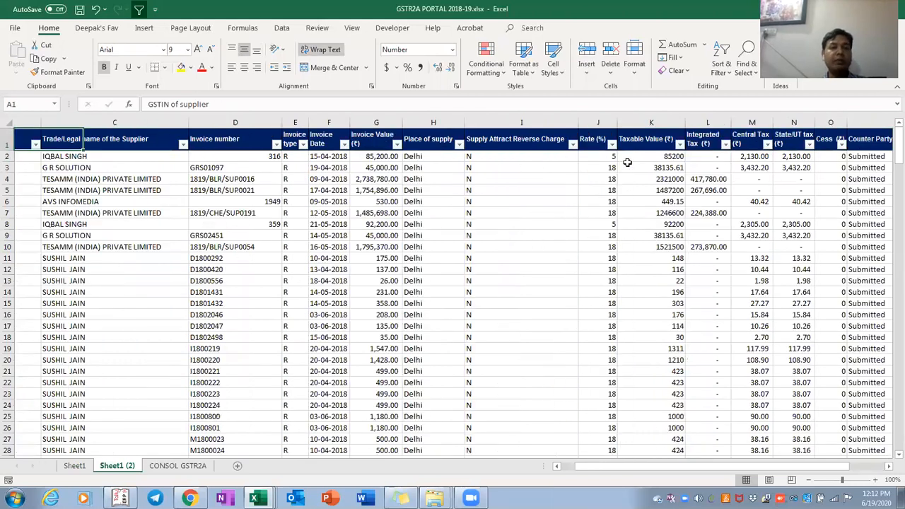
key("Right")
key("Right")
key("Right")
key("Right")
key("Right")
key("Right")
key("Down")
key("Left")
key("Left")
key("Left")
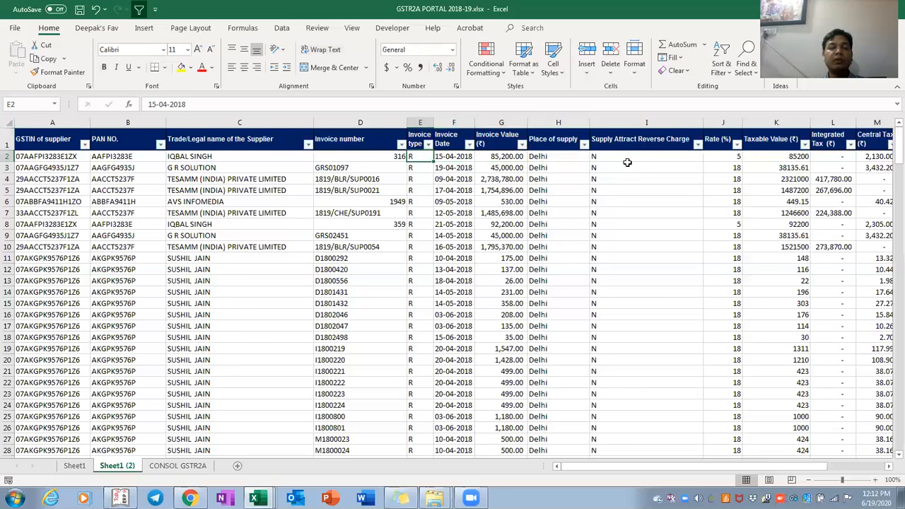
key("ctrl+shift+Down")
key("shift+Down")
key("shift+Up")
Move to the first cell under As per 2A and switch to the INPUT REGISTER 2018-19 workbook
key("ctrl+Up")
key("ctrl+Right")
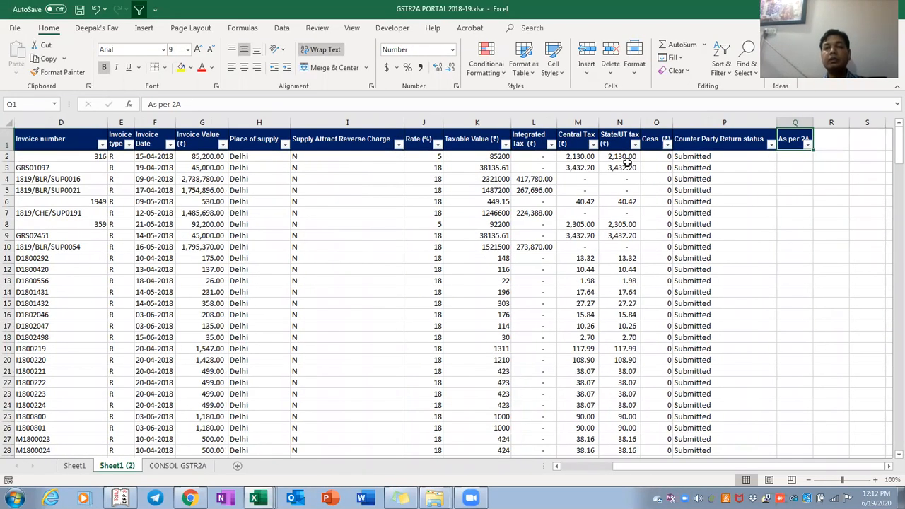
key("Down")
key("alt+Tab")
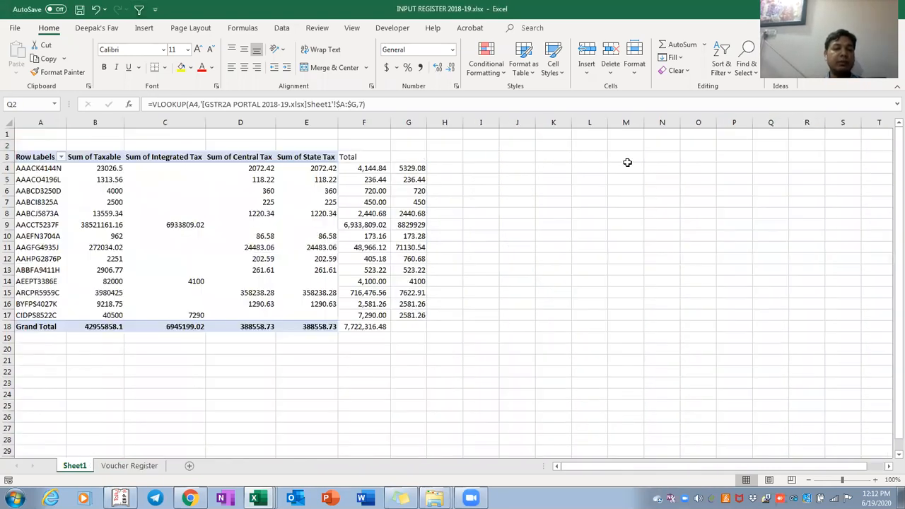
On the Voucher Register sheet, select invoice numbers G9:G128 without the Grand Total, then go to the Data tab
key("ctrl+Page_Down")
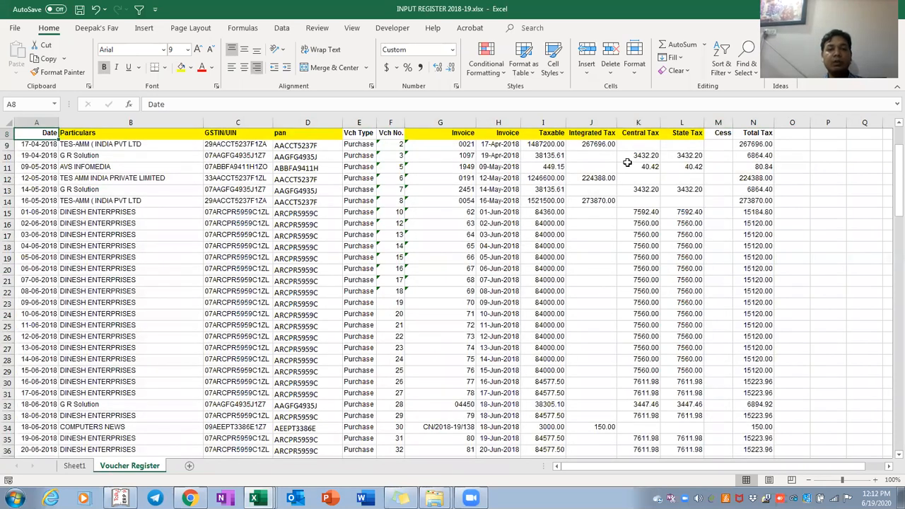
key("Down")
key("Right")
key("Right")
key("Right")
key("Right")
key("Right")
key("Right")
key("ctrl+shift+Down")
key("shift+Down")
key("shift+Down")
key("shift+Down")
key("shift+Down")
key("shift+Down")
key("shift+Down")
key("shift+Down")
key("shift+Down")
key("shift+Down")
key("shift+Down")
key("shift+Down")
key("shift+Down")
key("shift+Down")
key("ctrl+shift+Up")
key("shift+Up")
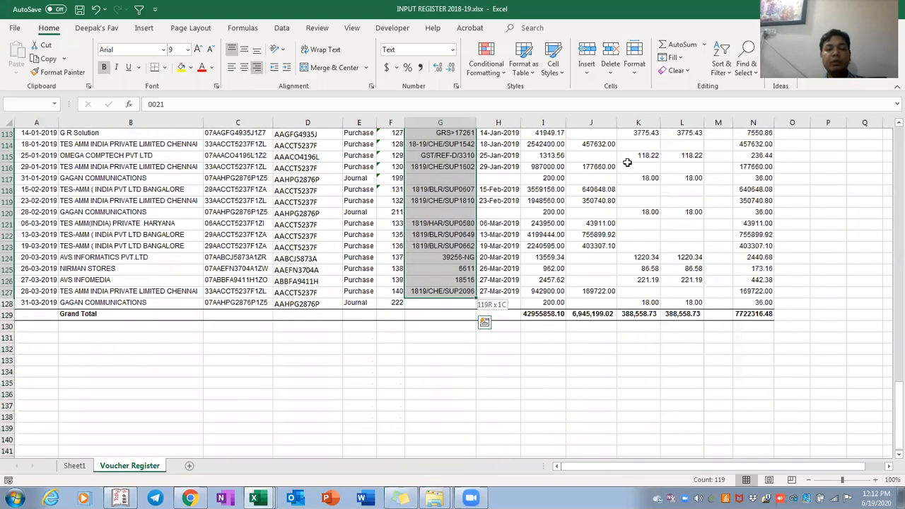
key("shift+Down")
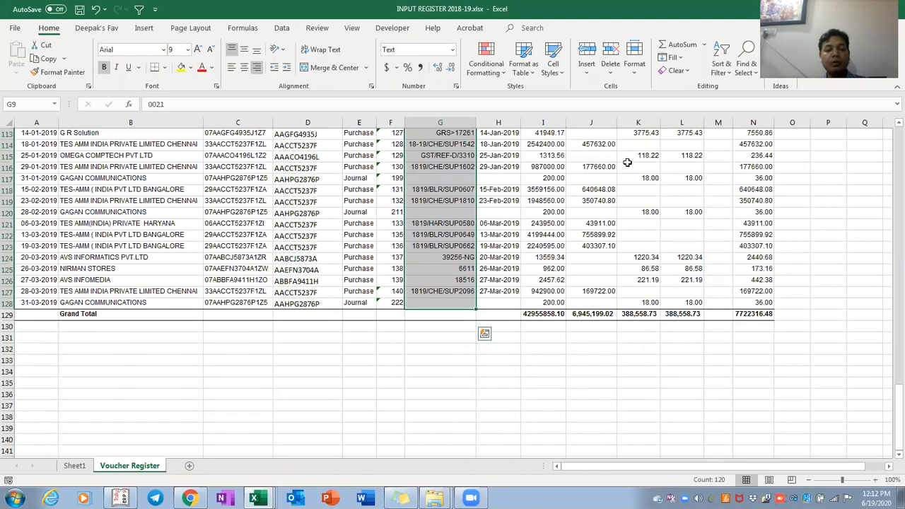
key("alt+a")
Run Text to Columns on the invoice numbers, replace the existing data, and inspect the results
key("e")
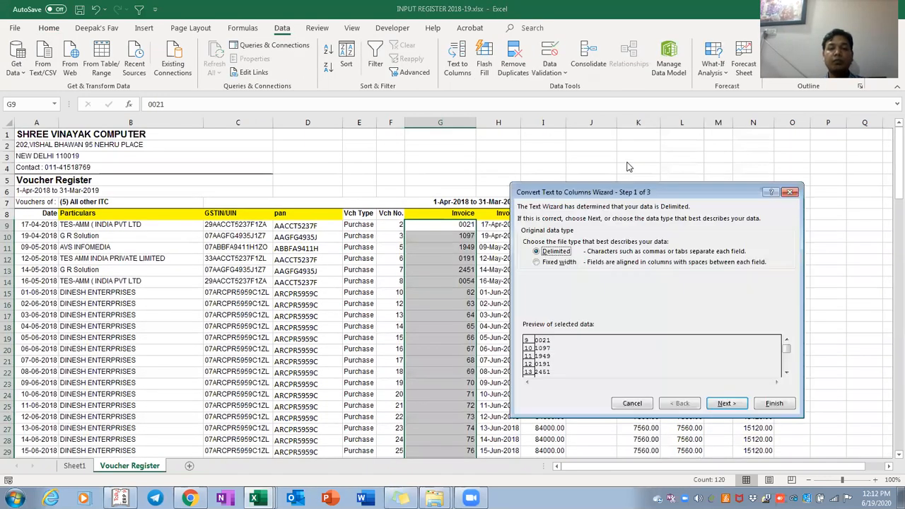
key("Return")
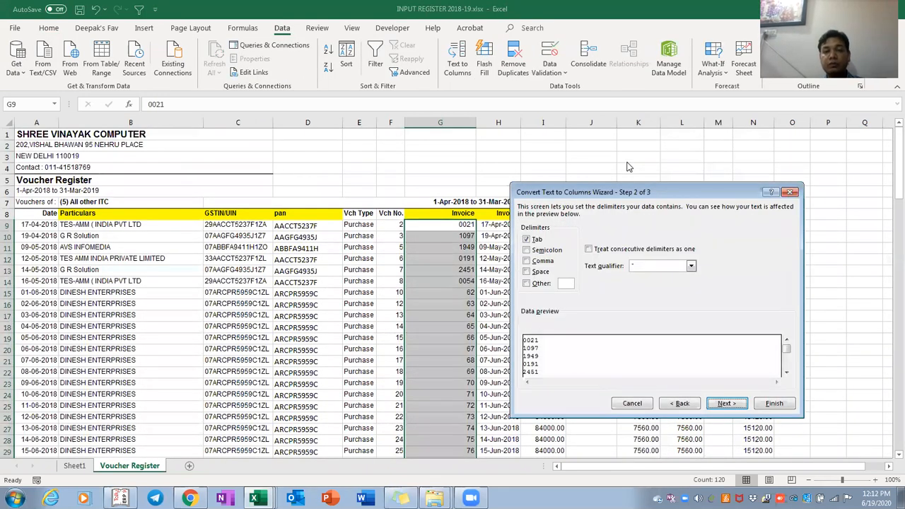
left_click(729, 404)
left_click(774, 404)
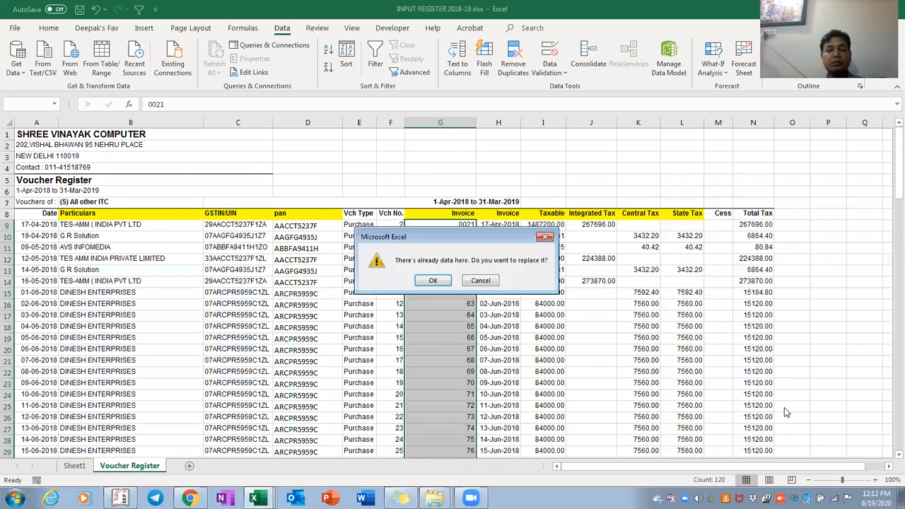
key("Return")
key("Right")
key("ctrl+Down")
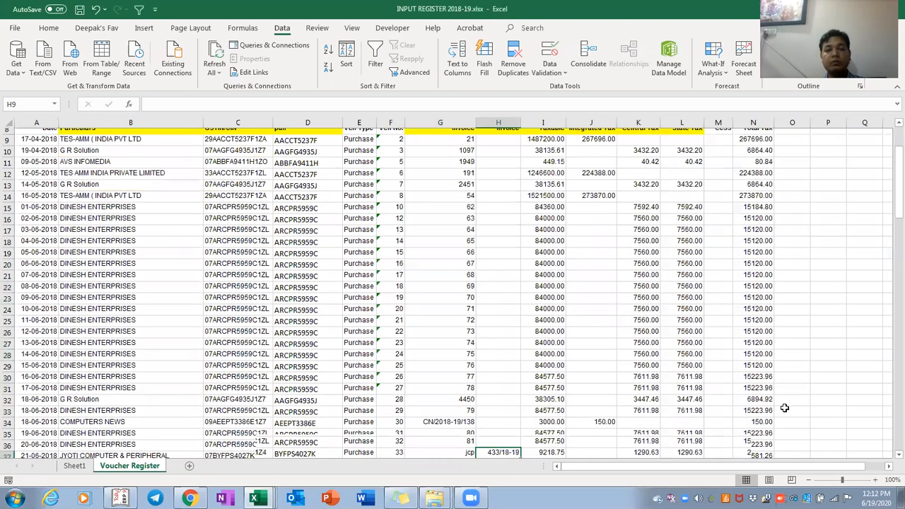
Undo the conversion to restore entries like 0021, then rerun Text to Columns and replace data
key("ctrl+z")
key("ctrl+shift+Down")
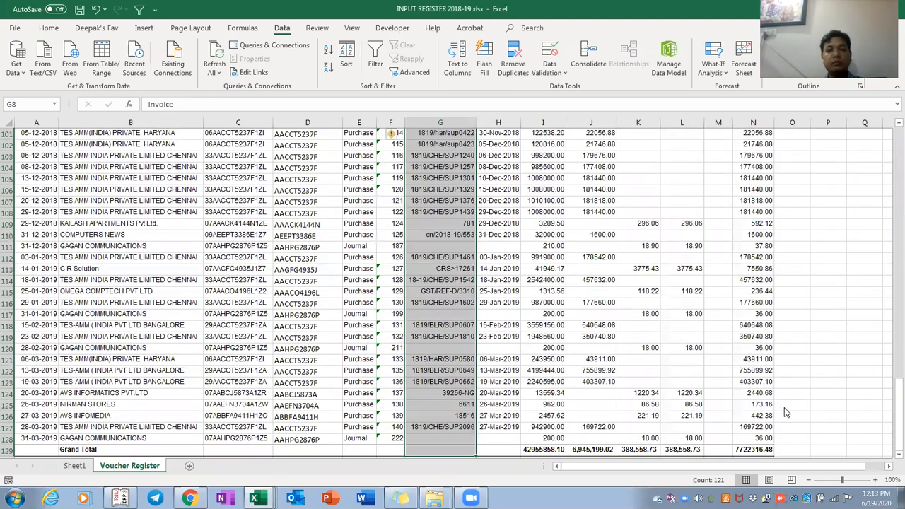
key("alt+a")
key("e")
key("Return")
key("Return")
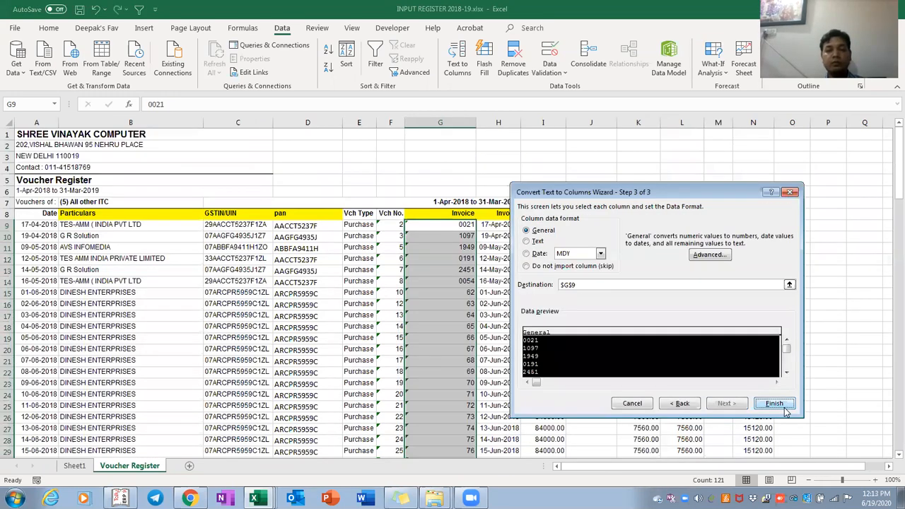
left_click(774, 403)
key("Return")
key("ctrl+shift+Home")
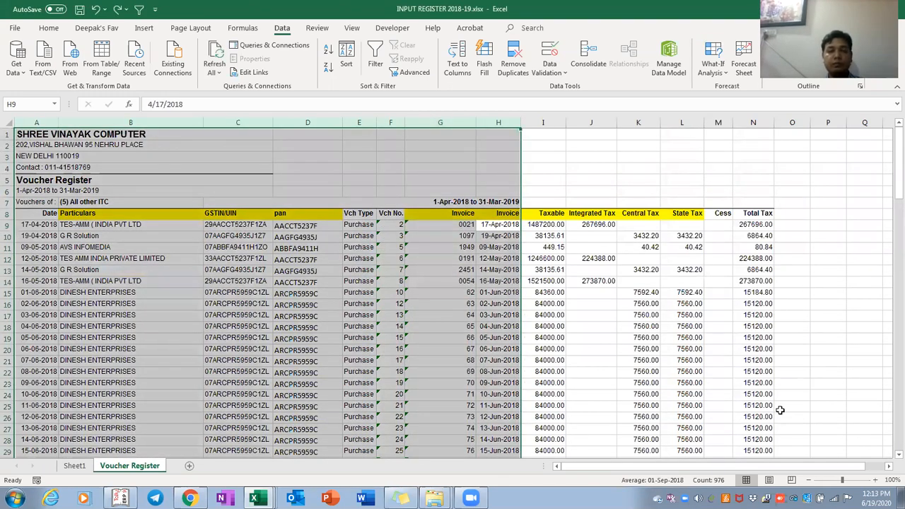
Delete the report header rows above the Voucher Register column titles
left_click(658, 200)
key("shift+space")
key("shift+Up")
key("ctrl+shift+Up")
key("ctrl+minus")
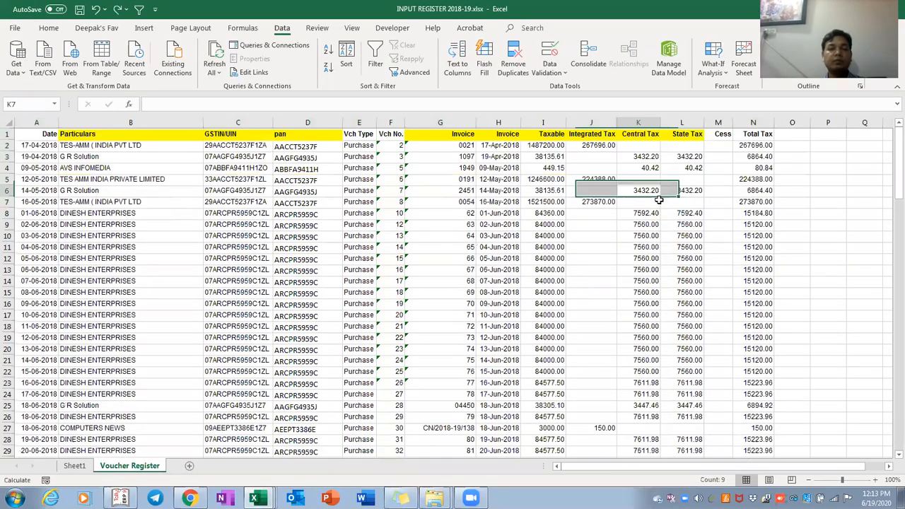
Insert a blank column right after the invoice numbers column
key("Left")
key("Left")
key("ctrl+shift+Down")
key("Left")
key("ctrl+space")
key("ctrl+plus")
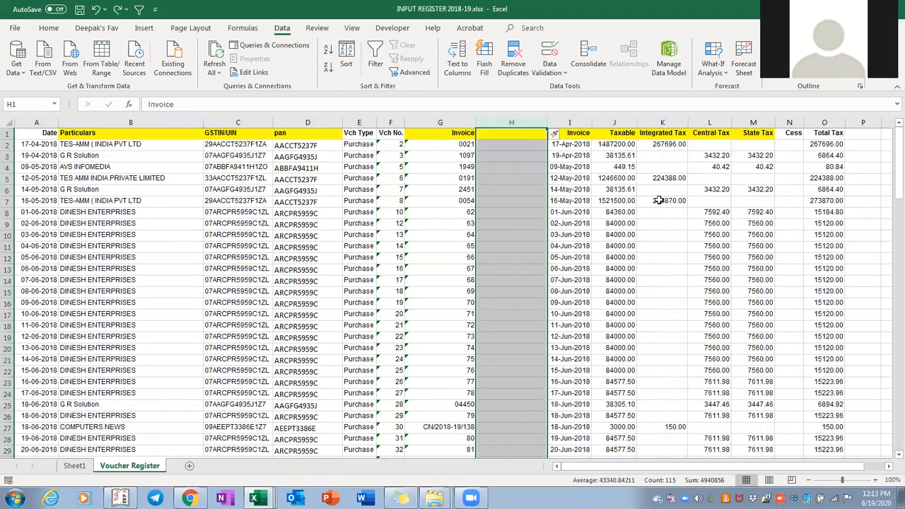
key("Right")
Convert the column G invoice numbers with Text to Columns, Space delimiter unchecked
key("Left")
key("Left")
key("ctrl+shift+Down")
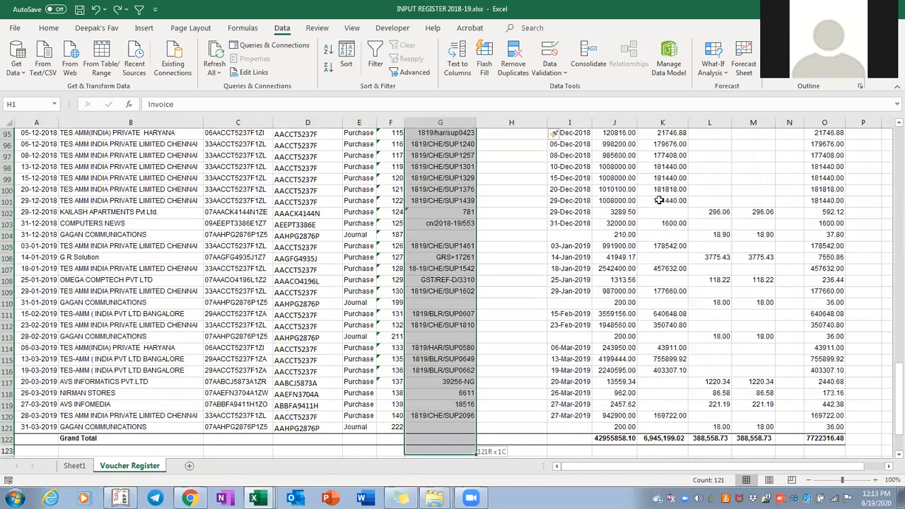
key("Down")
key("ctrl+shift+Down")
key("alt+a")
key("e")
key("Return")
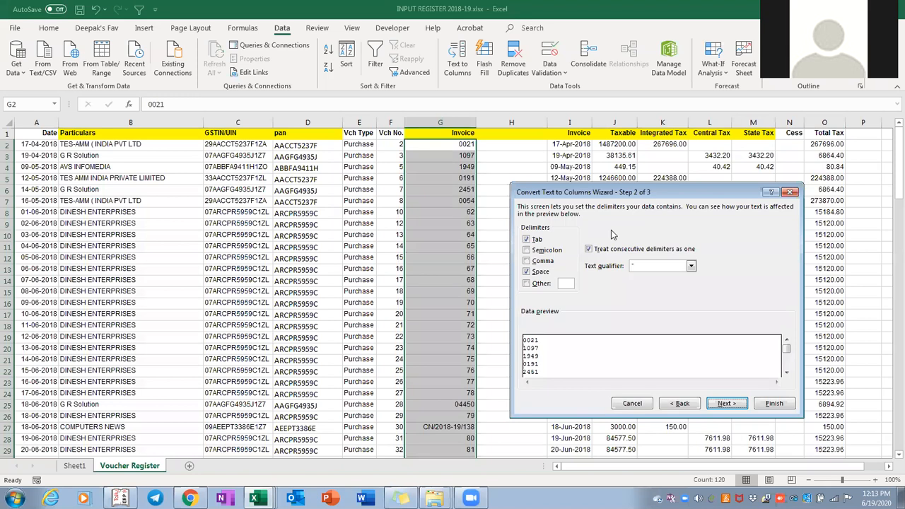
left_click(530, 272)
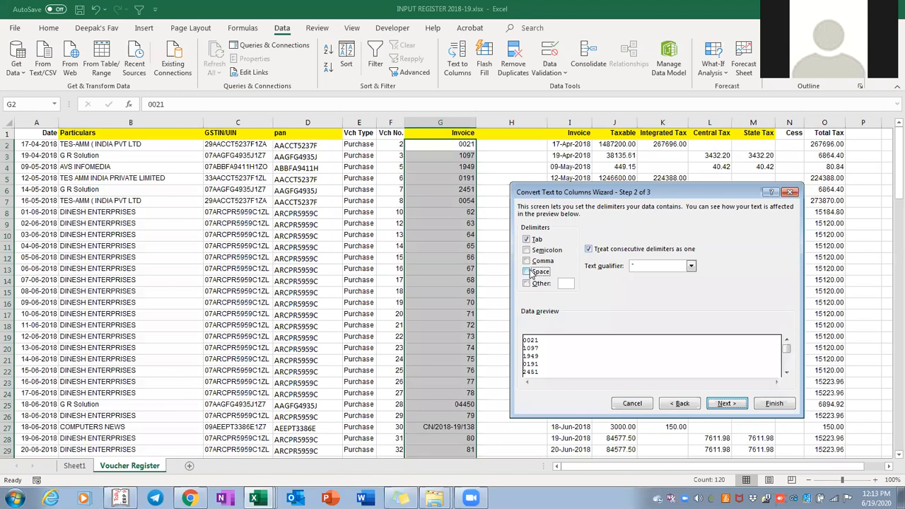
left_click(727, 403)
left_click(774, 403)
Review converted invoice numbers like 21 and 54 down column G, then switch to the GSTR2A PORTAL workbook
key("Right")
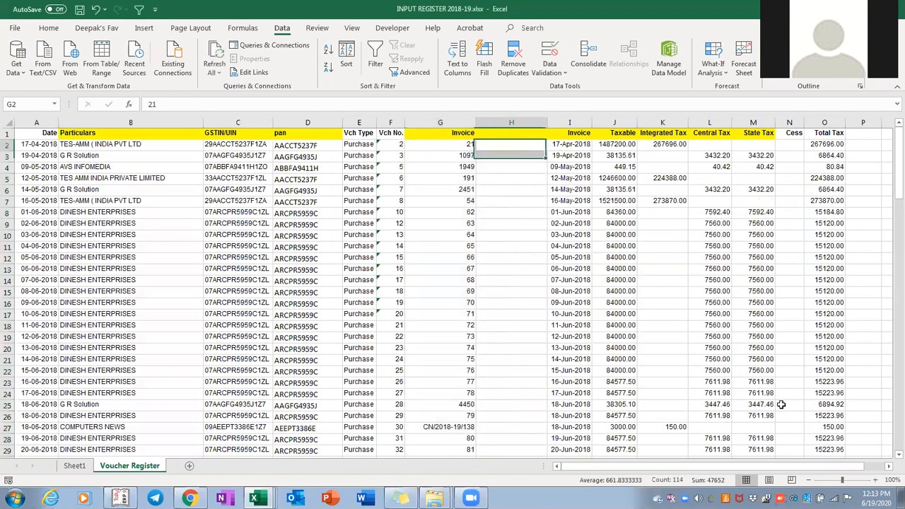
key("Left")
key("Down")
key("Down")
key("Down")
key("Down")
key("Down")
key("Down")
key("Down")
key("Down")
key("Down")
key("Down")
key("Down")
key("Down")
key("Down")
key("Down")
key("Down")
key("Down")
key("Down")
key("Down")
key("Down")
key("Down")
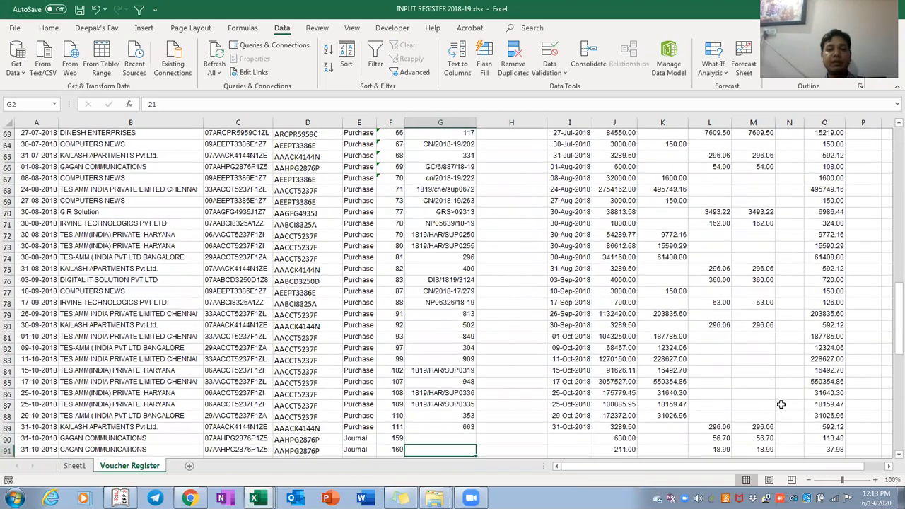
key("Down")
key("Down")
key("Down")
key("Down")
key("Down")
key("Down")
key("Down")
key("Down")
key("Down")
key("Down")
key("Down")
key("Down")
key("Down")
key("Down")
key("Down")
key("Down")
key("Down")
key("Down")
key("Down")
key("Down")
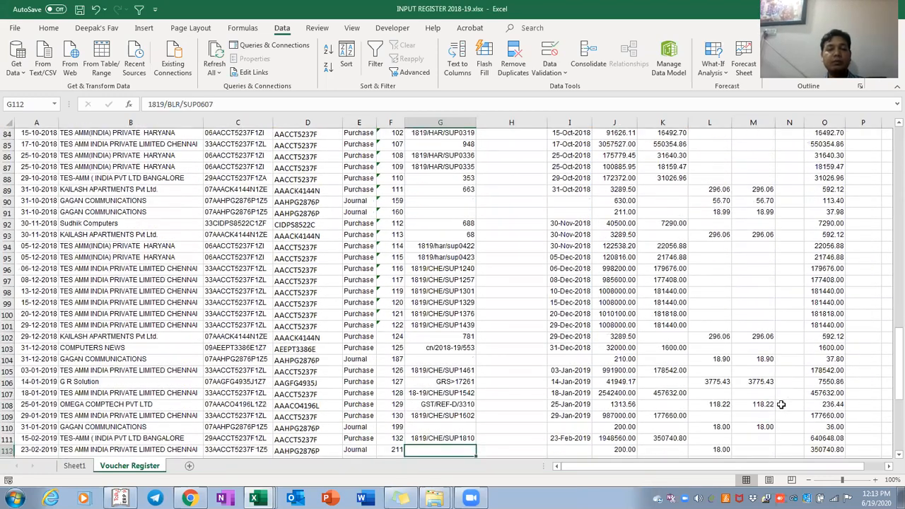
key("Down")
key("Down")
key("Down")
key("Down")
key("Down")
key("Down")
key("Down")
key("Left")
key("Down")
key("Down")
key("Down")
key("Down")
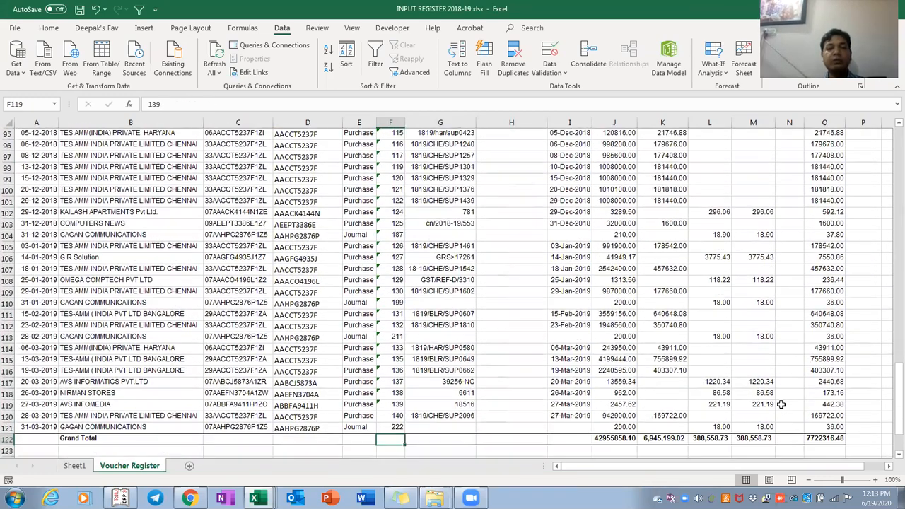
key("ctrl+Up")
key("ctrl+Up")
key("Right")
key("ctrl+Down")
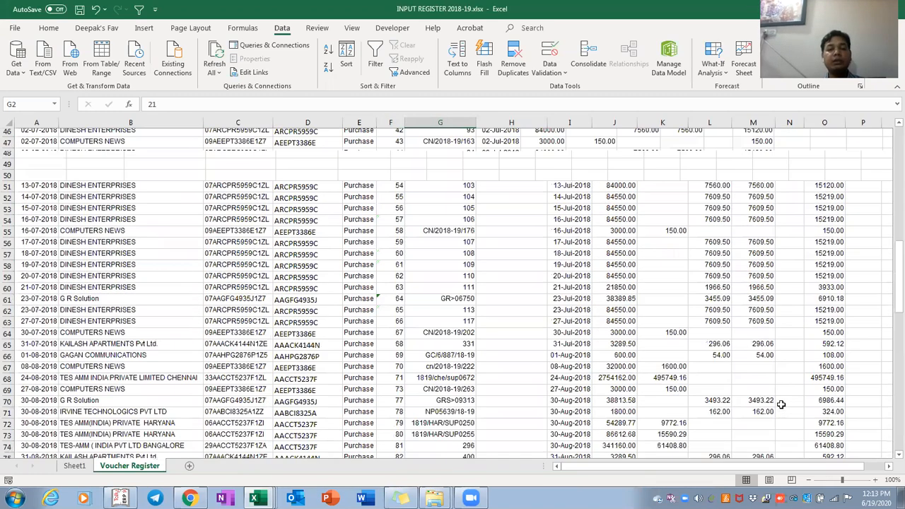
key("alt+Tab")
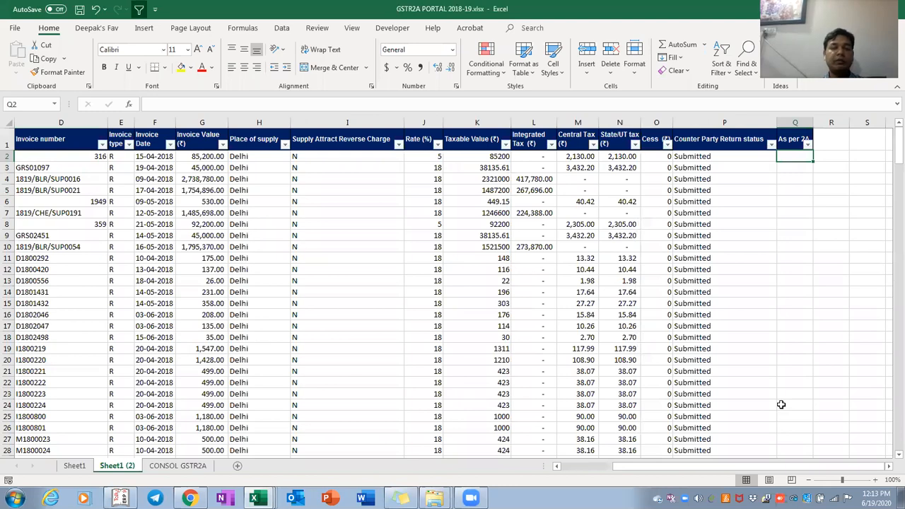
Type =vlookup( in Q2 with invoice number D2 as the lookup value, then switch to the INPUT REGISTER workbook
key("ctrl+Home")
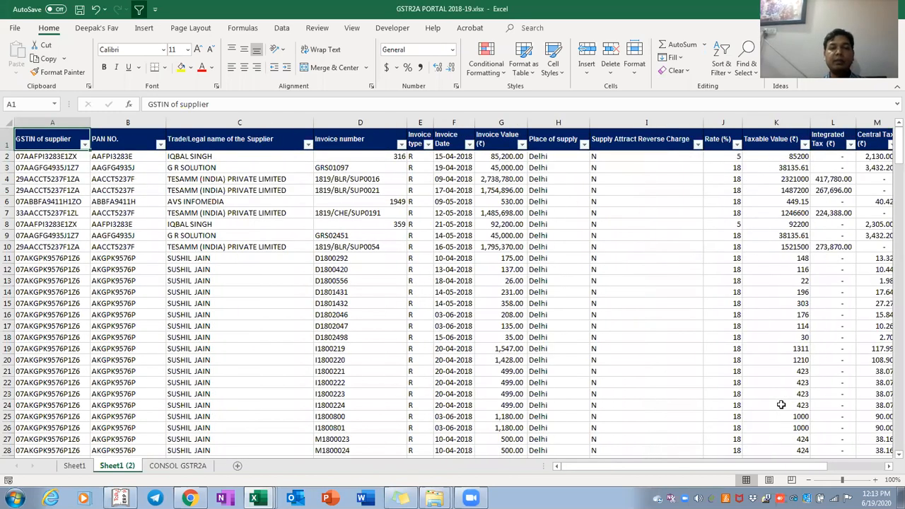
key("ctrl+Right")
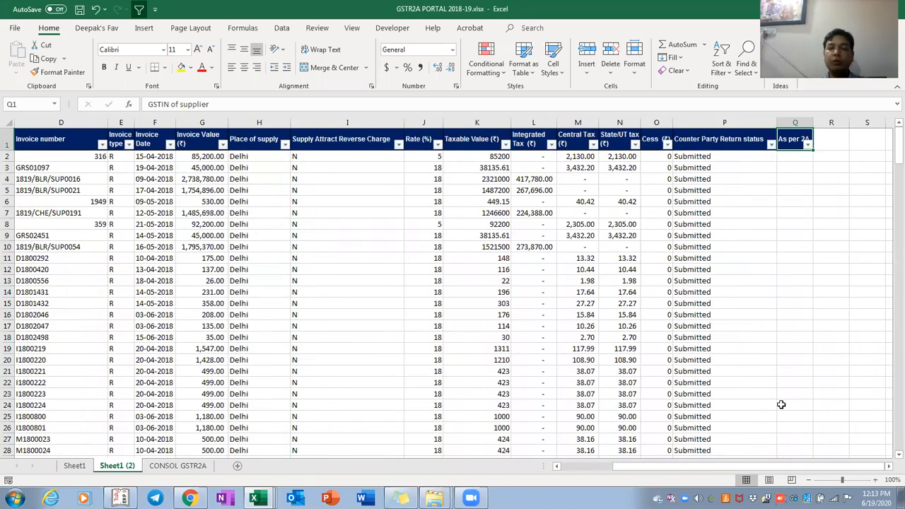
key("Down")
type("=")
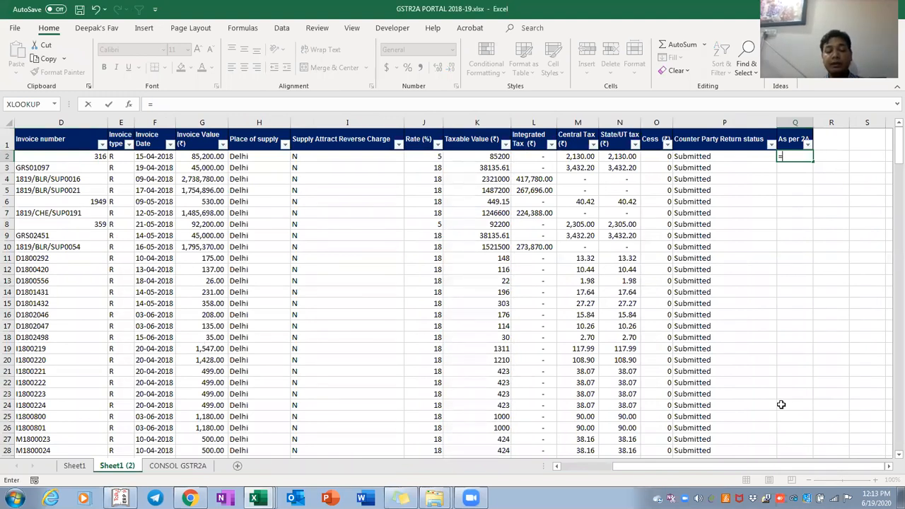
type("vlookup(")
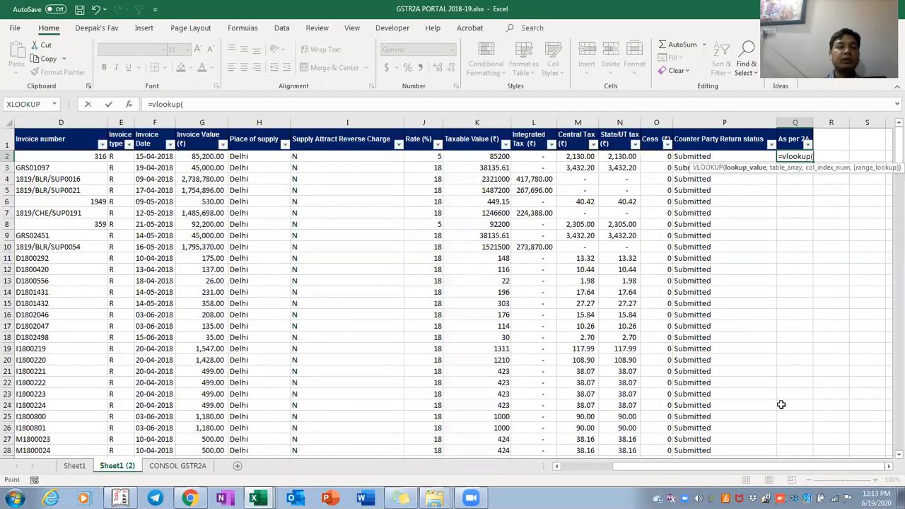
key("Left")
key("Left")
key("Left")
key("Left")
key("Left")
key("Left")
key("Left")
key("Left")
key("Left")
key("Left")
key("Left")
key("Left")
key("Left")
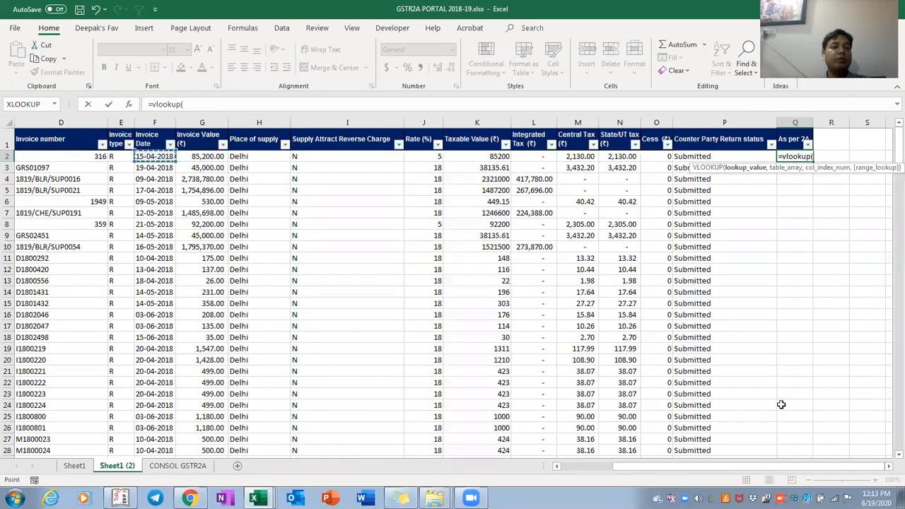
key("Left")
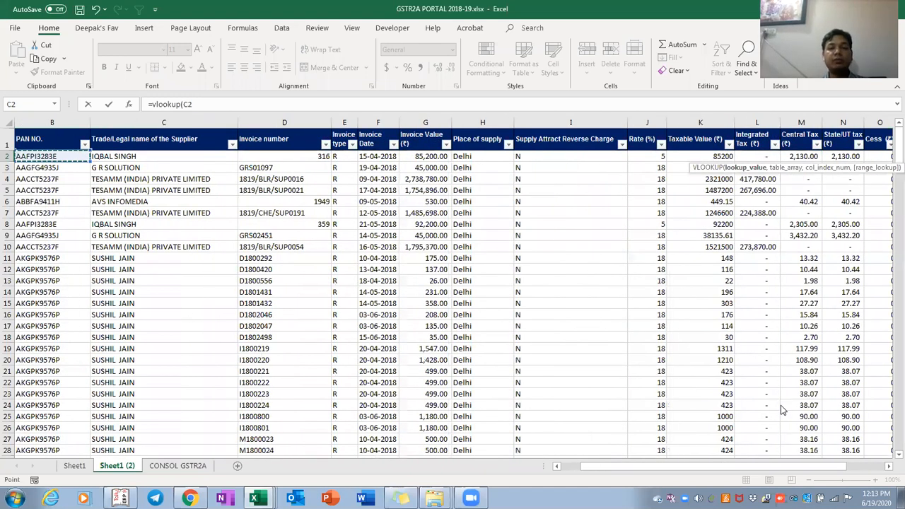
key("Right")
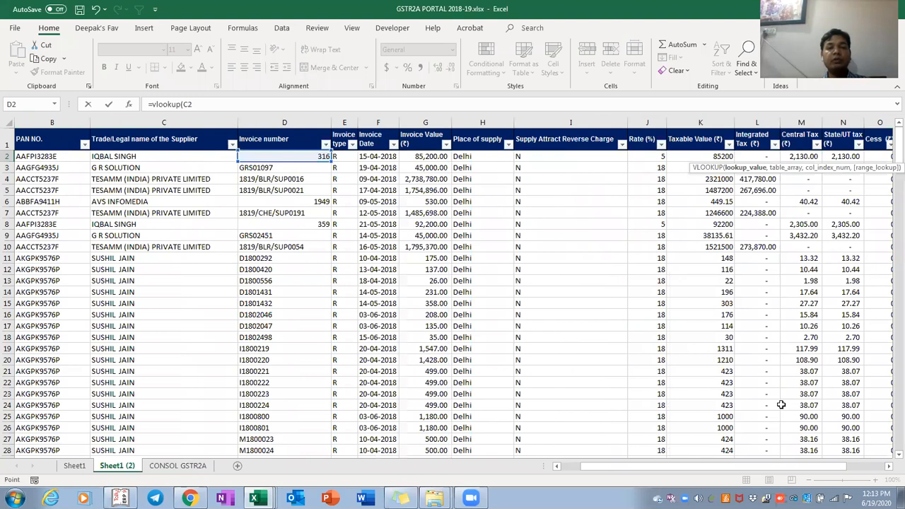
type(",")
key("alt+Tab")
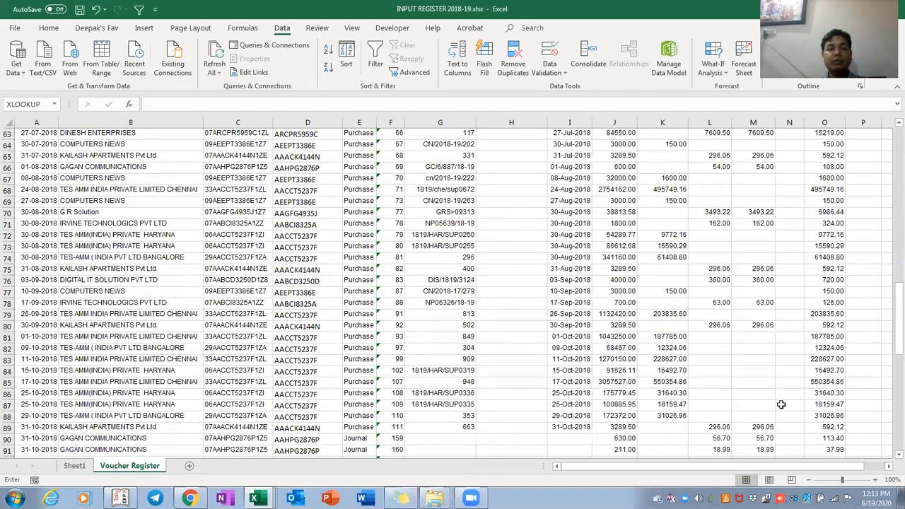
Anchor the VLOOKUP table range at G1, the top of the Voucher Register's Invoice column
key("Up")
key("ctrl+Up")
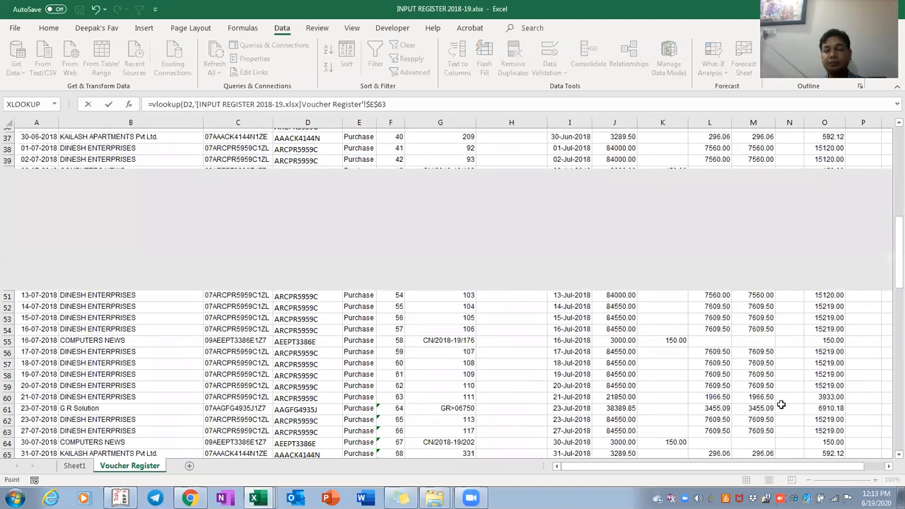
scroll(780, 405, "up", 11)
scroll(780, 404, "up", 1)
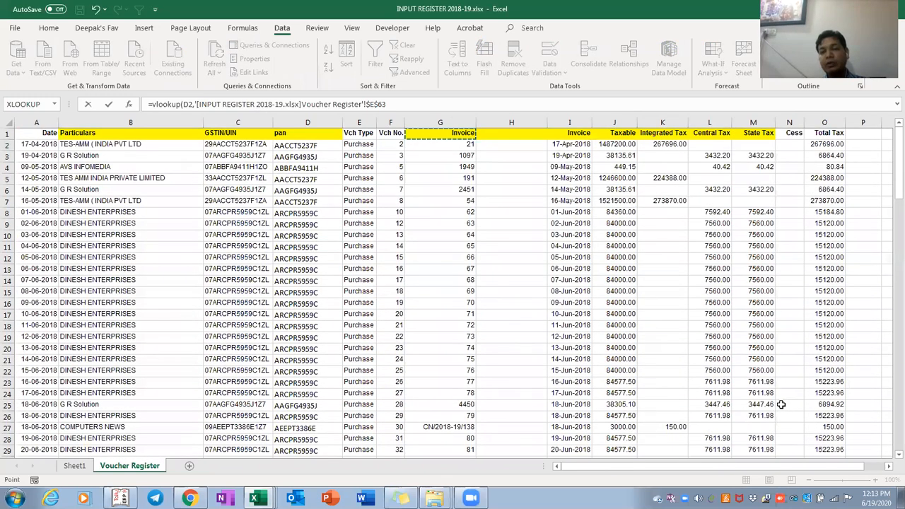
key("ctrl+shift+End")
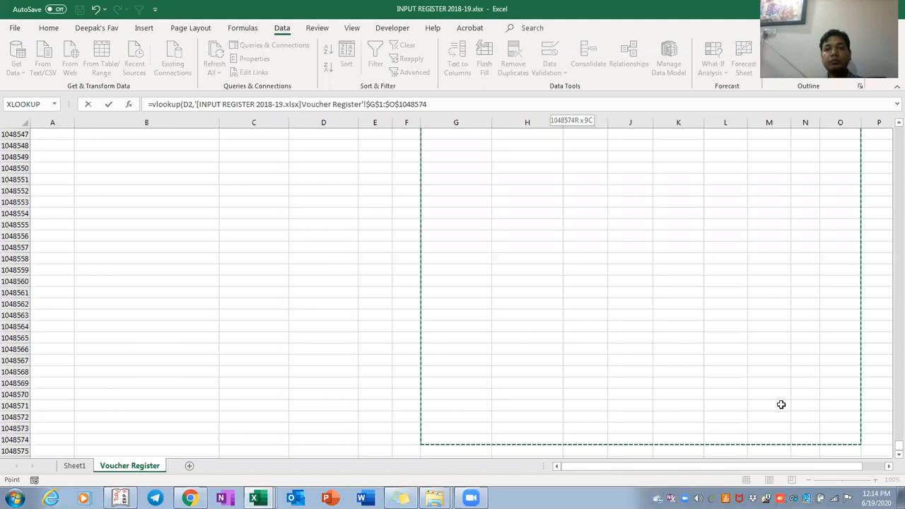
key("ctrl+shift+Up")
key("ctrl+shift+Up")
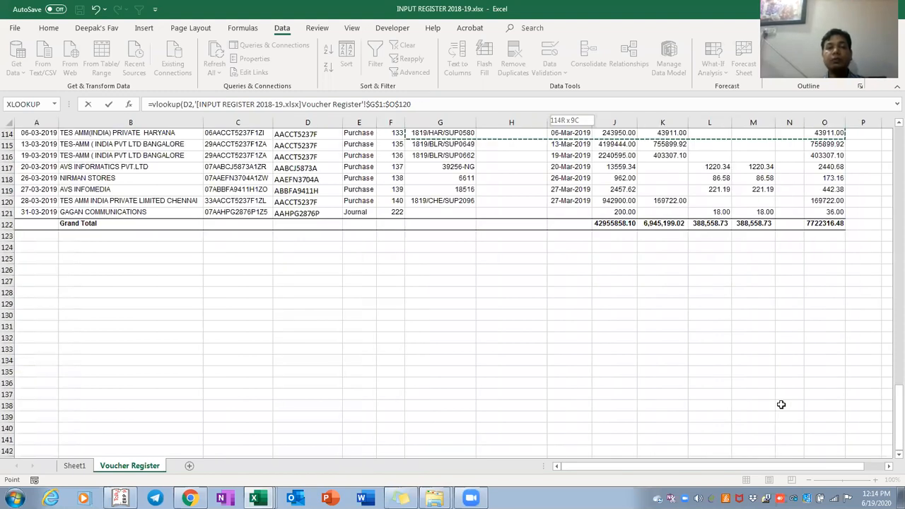
scroll(781, 404, "up", 20)
scroll(780, 404, "up", 15)
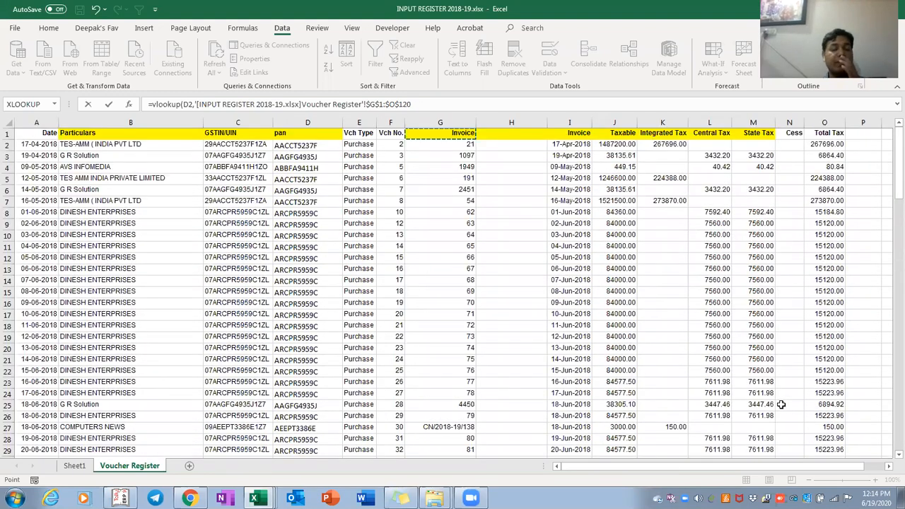
Widen the table range from Invoice column G across to Total Tax column O
key("shift+Right")
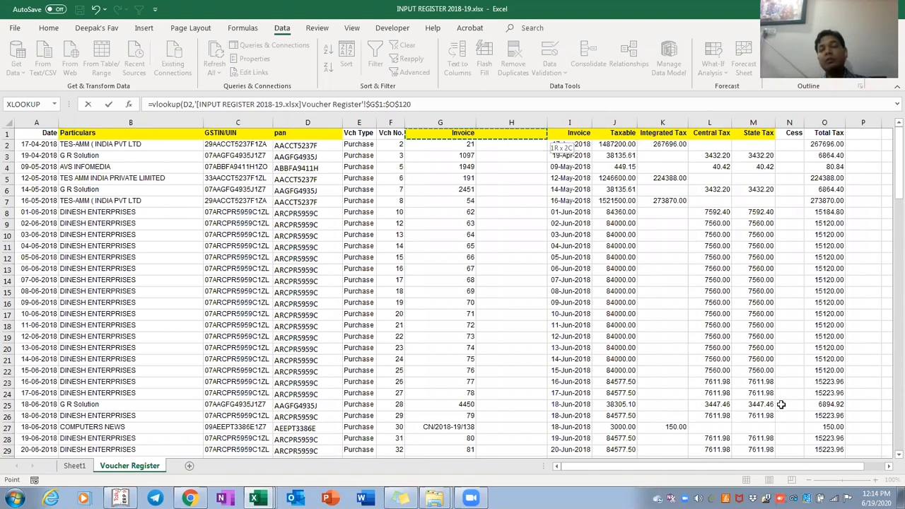
key("shift+Right")
key("shift+Right")
key("shift+Right")
key("shift+Down")
key("shift+Down")
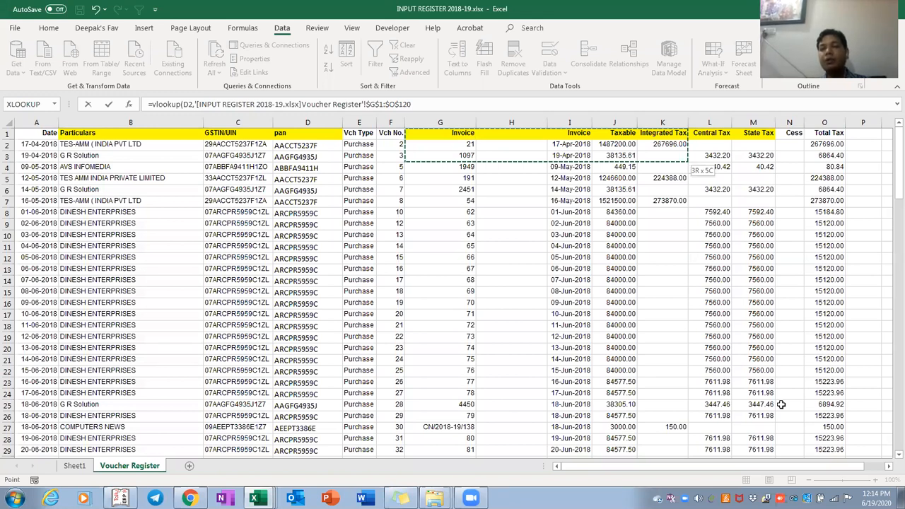
key("shift+Up")
key("shift+Right")
key("shift+Right")
key("shift+Right")
key("shift+Right")
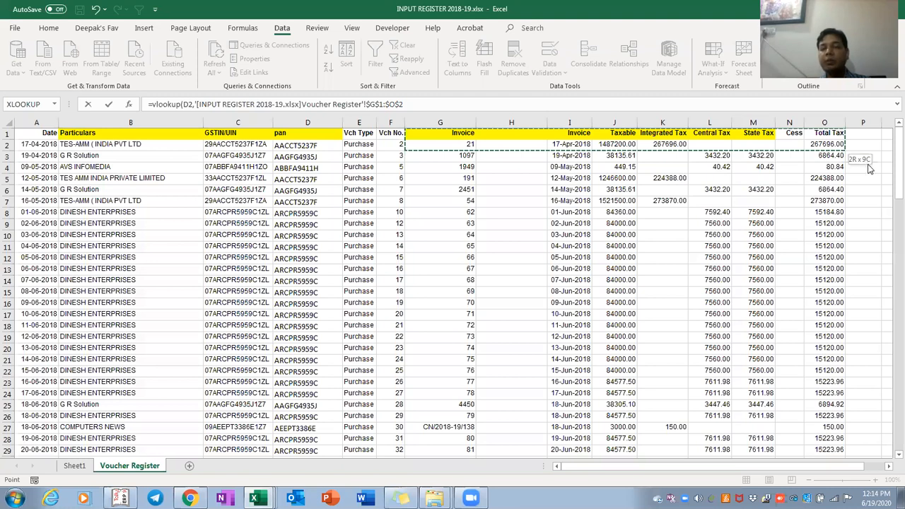
key("shift+Left")
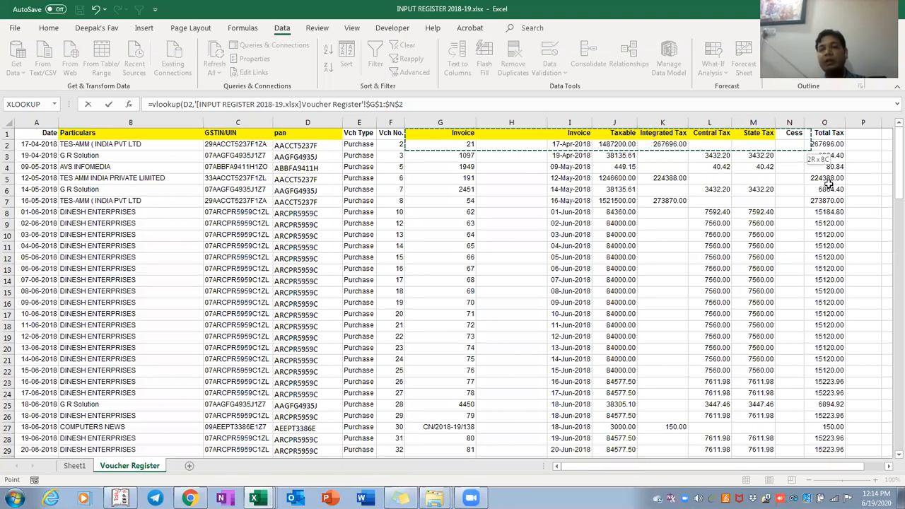
key("shift+Left")
key("shift+Left")
key("shift+Right")
key("shift+Right")
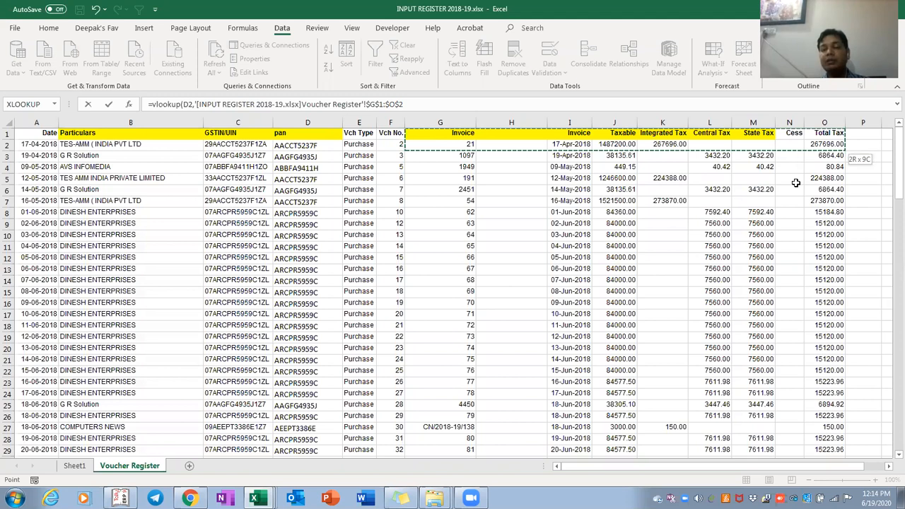
key("shift+Right")
key("shift+Right")
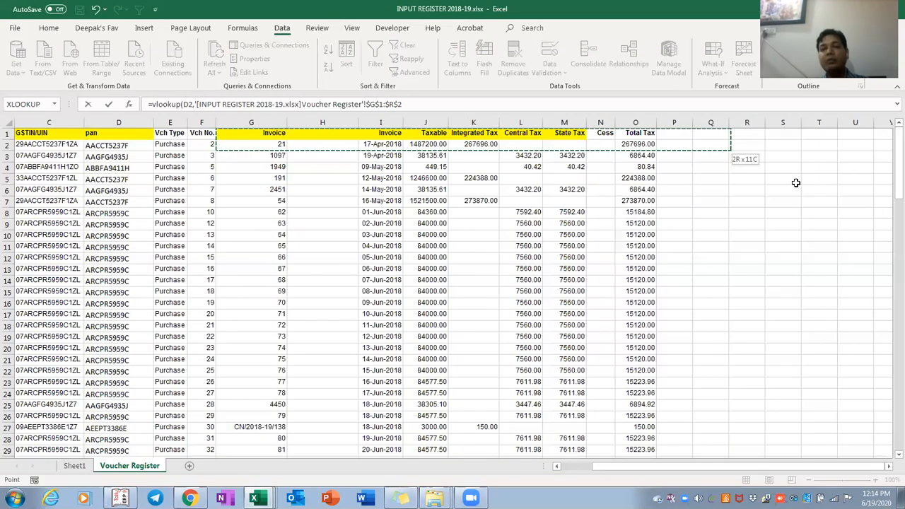
key("shift+Left")
key("shift+Left")
Extend the table range down to row 121, leaving out the Grand Total row
key("shift+Down")
key("shift+Down")
key("ctrl+shift+Down")
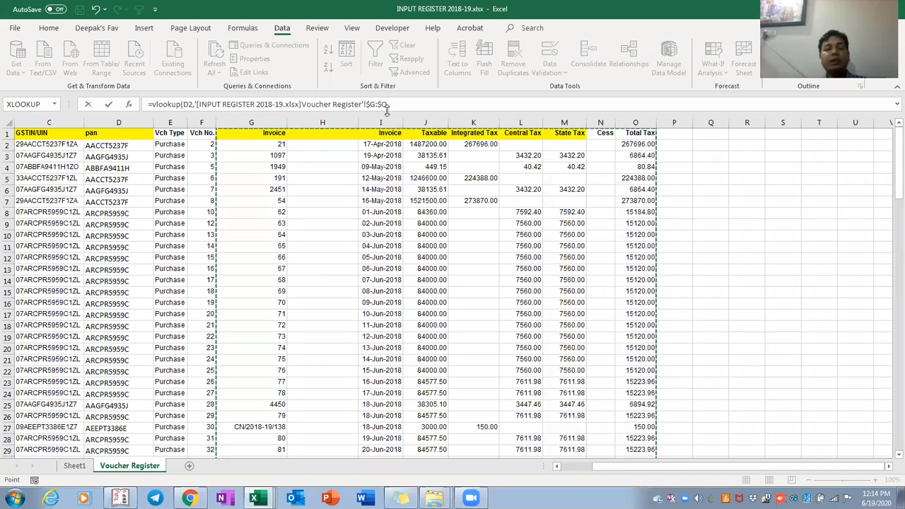
key("ctrl+shift+Down")
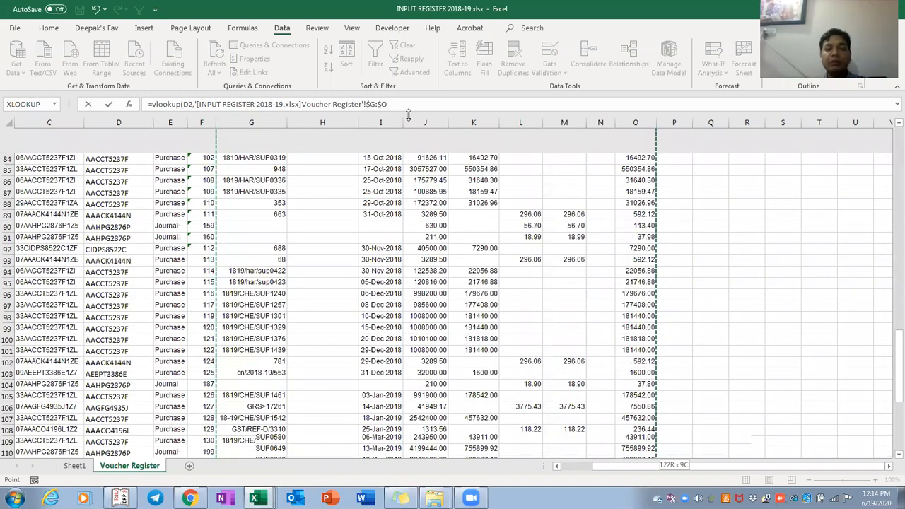
key("shift+Up")
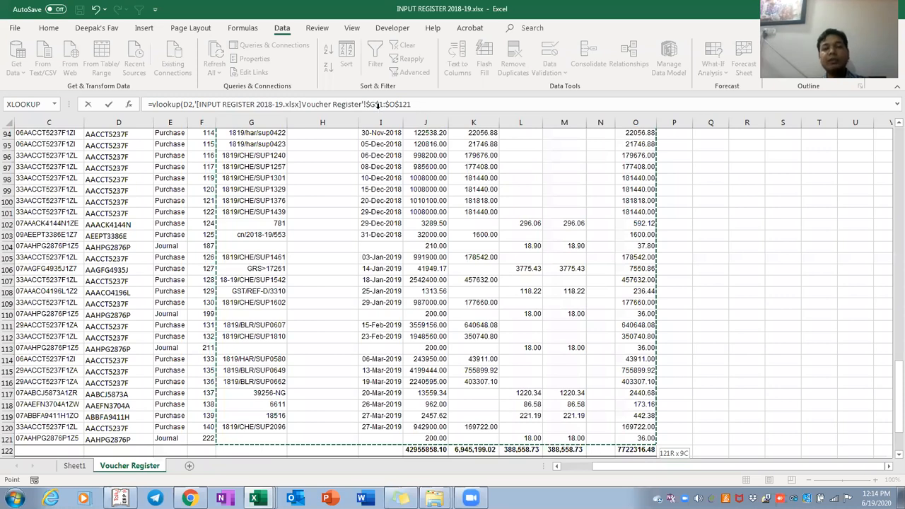
Finish the Q2 VLOOKUP with table $G:$O, column 9 and exact match 0, and commit it
key("ctrl+space")
type(",")
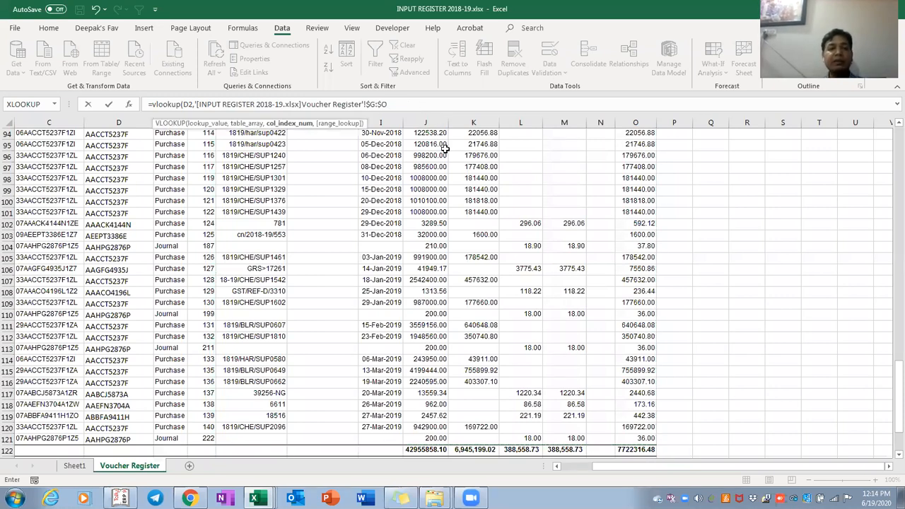
type("9")
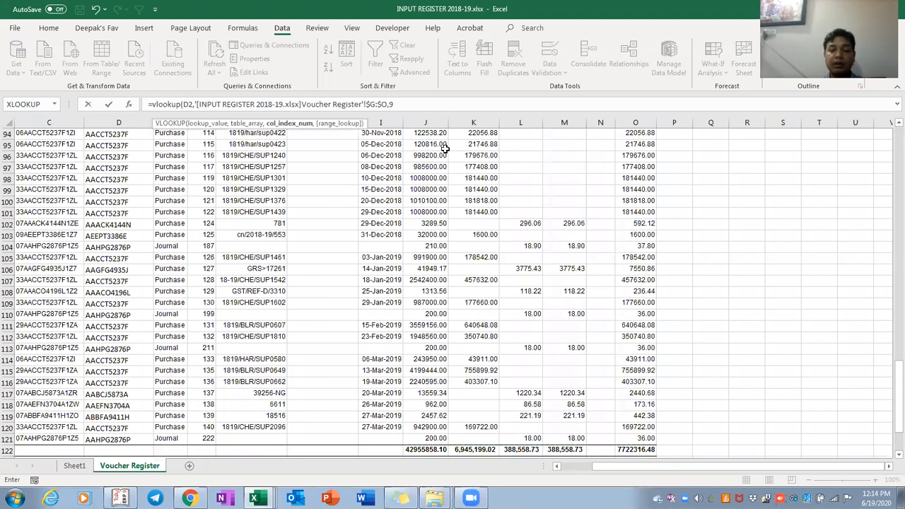
type(",")
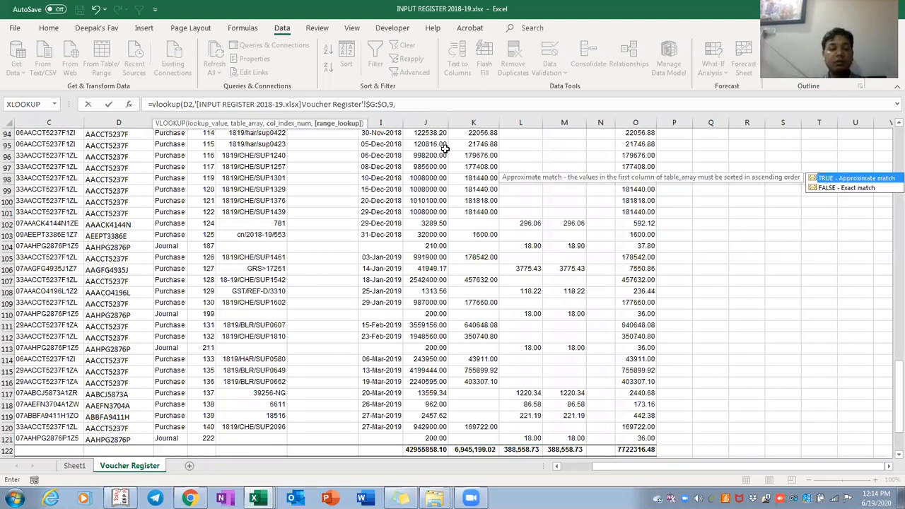
left_click(435, 107)
left_click(436, 107)
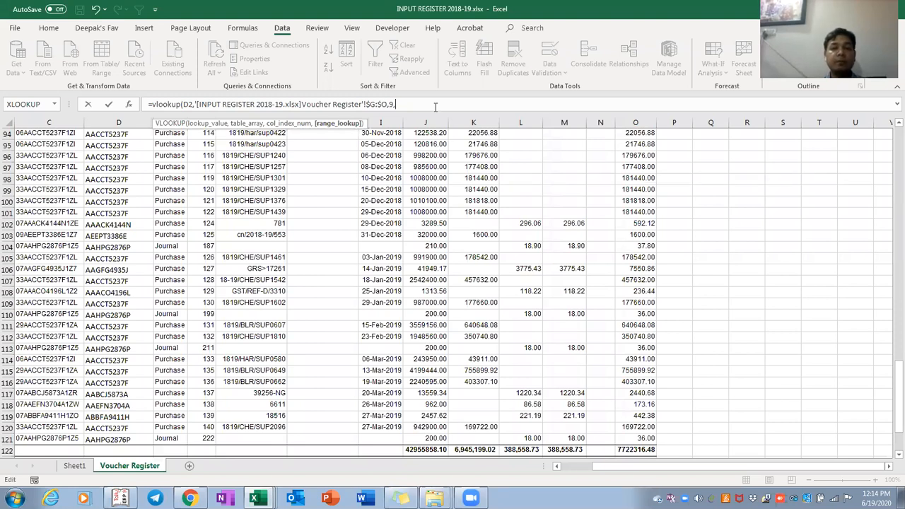
type("1")
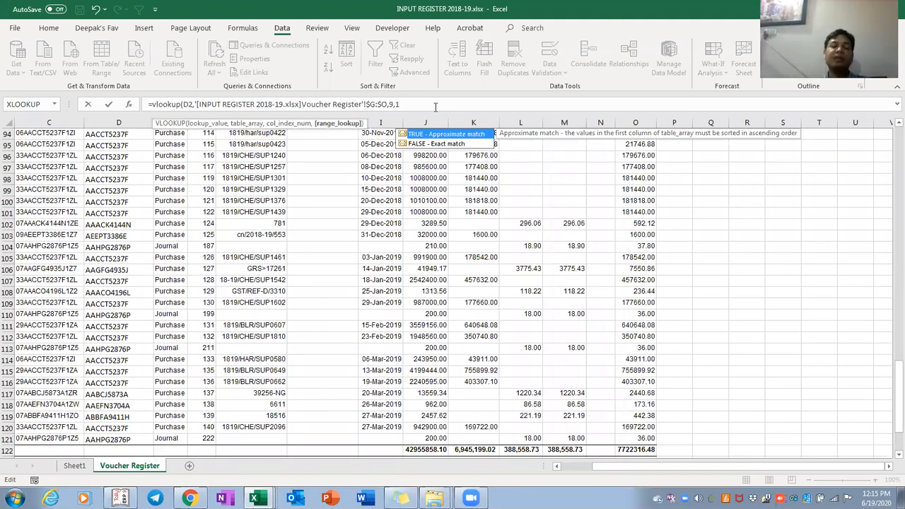
key("BackSpace")
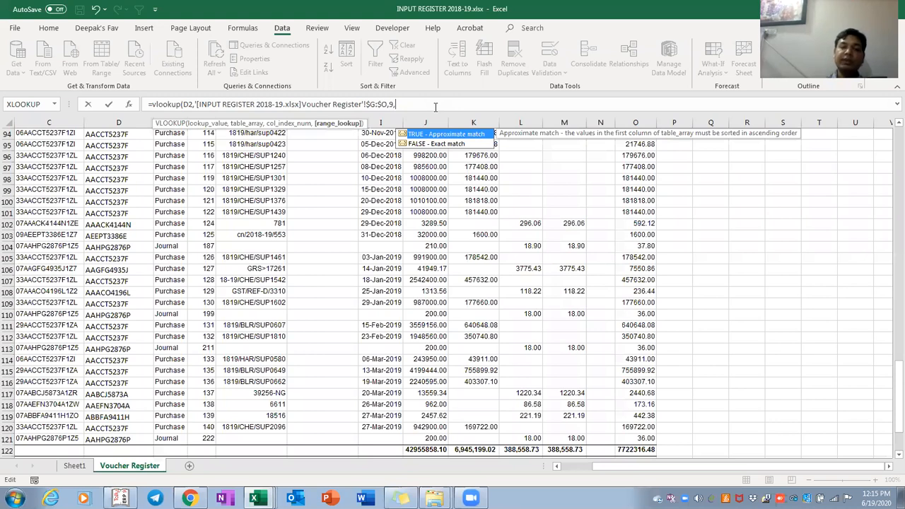
type("0)")
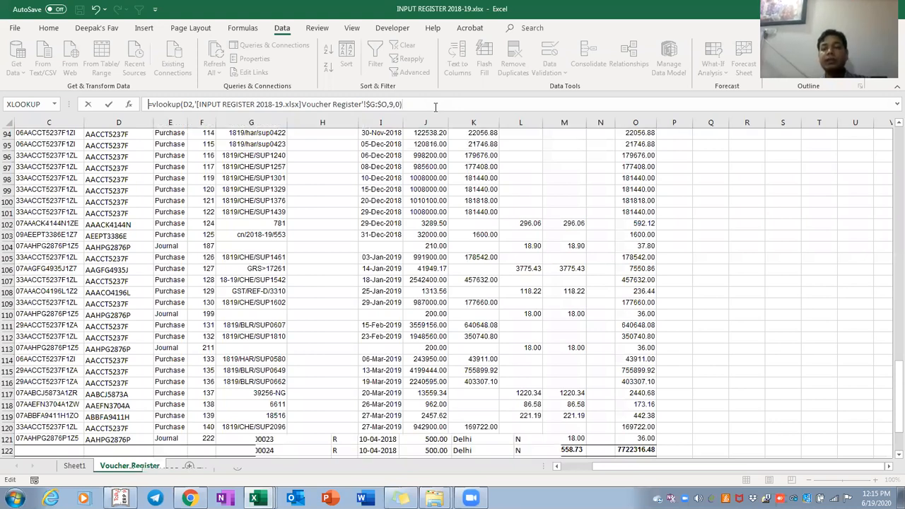
key("Return")
Fill the As per 2A lookup formula from Q2 down through Q2:Q251
key("Left")
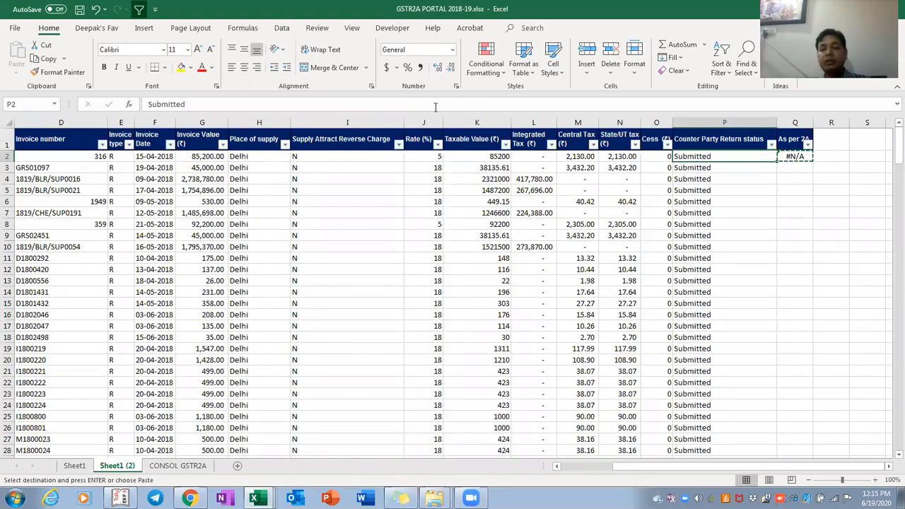
key("ctrl+Down")
key("Down")
key("Up")
key("Right")
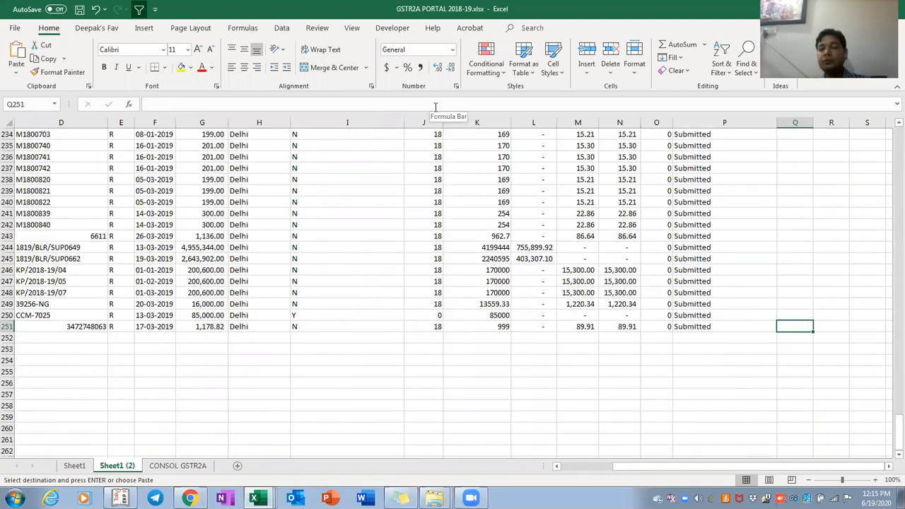
key("ctrl+shift+Up")
key("Return")
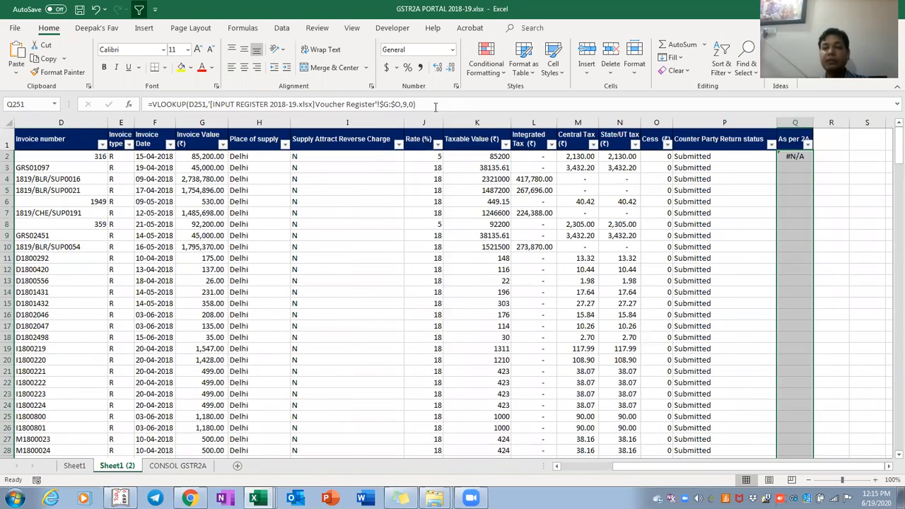
Filter the As per 2A column to exclude #N/A rows and review the matched values
key("ctrl+Up")
key("alt+Down")
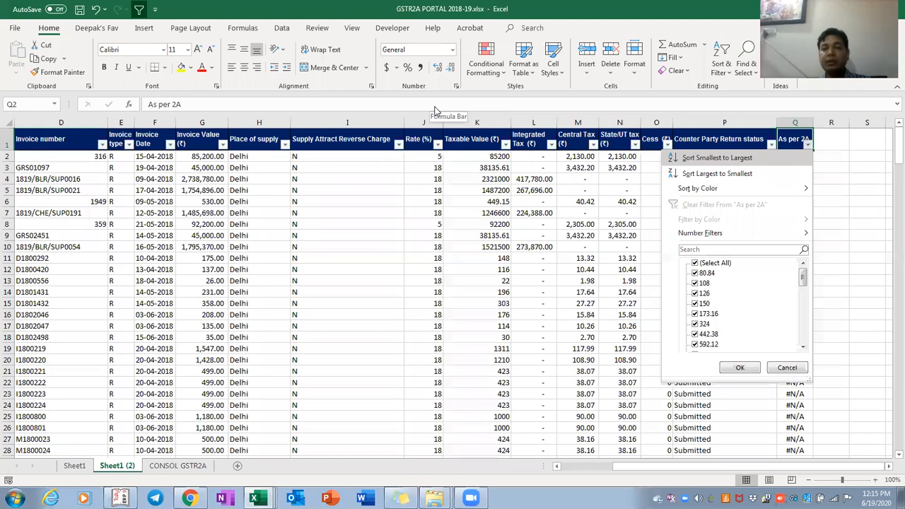
key("End")
key("space")
key("Return")
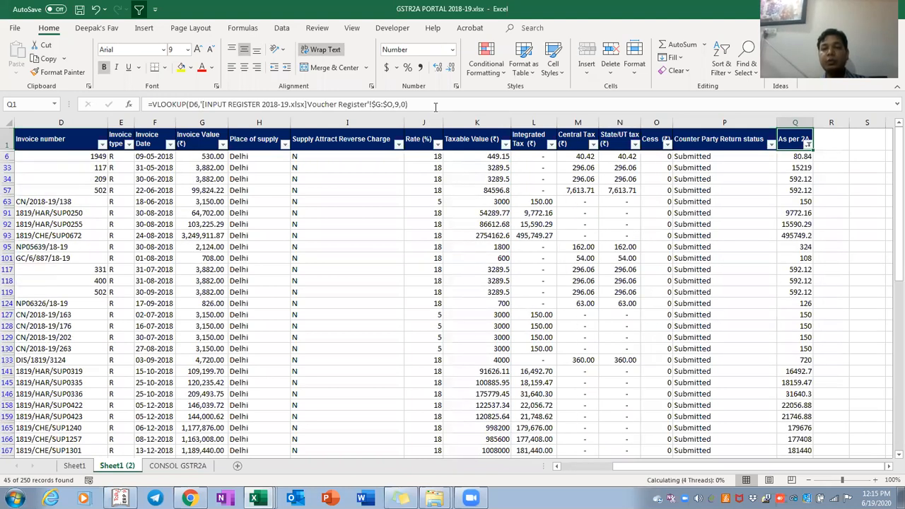
key("ctrl+shift+Down")
key("shift+Down")
key("shift+Down")
key("shift+Down")
key("shift+Down")
key("shift+Down")
key("shift+Down")
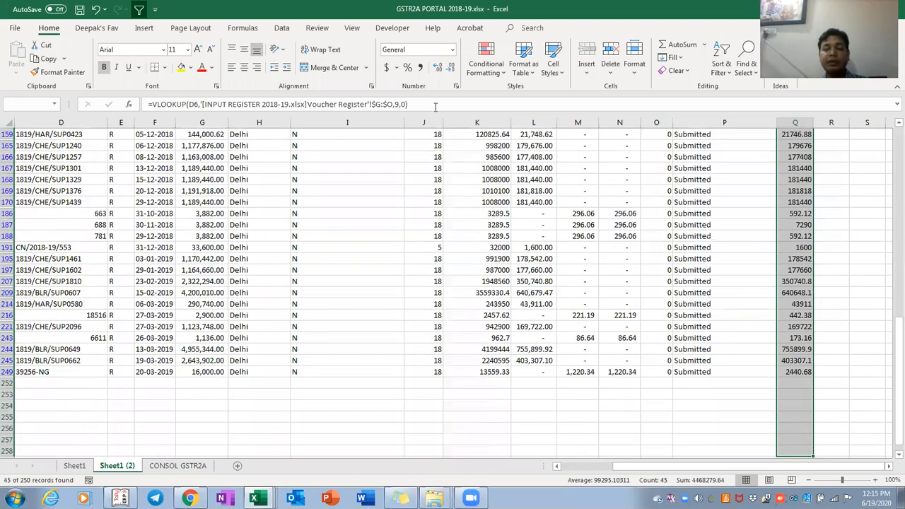
key("ctrl+shift+Up")
key("Down")
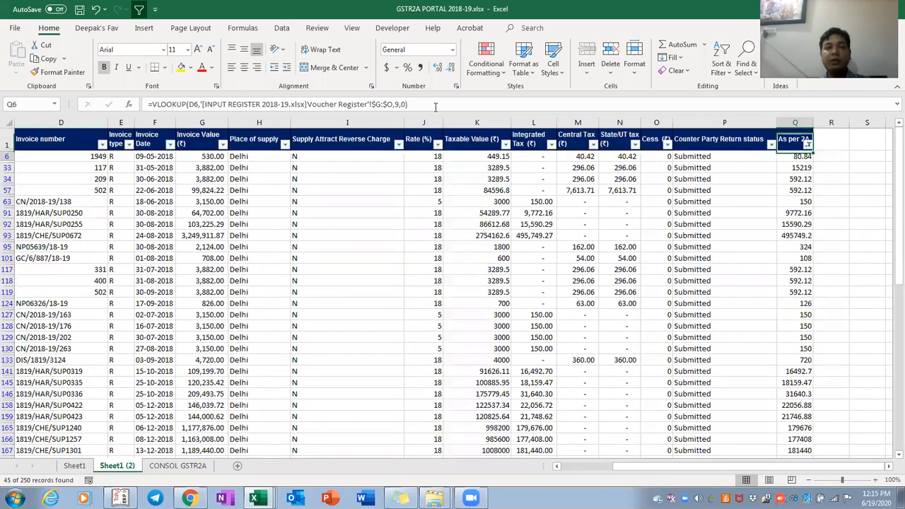
key("Up")
key("Left")
key("Left")
Insert a new column P before the return status column, headed 'Total Input'
key("Right")
key("ctrl+space")
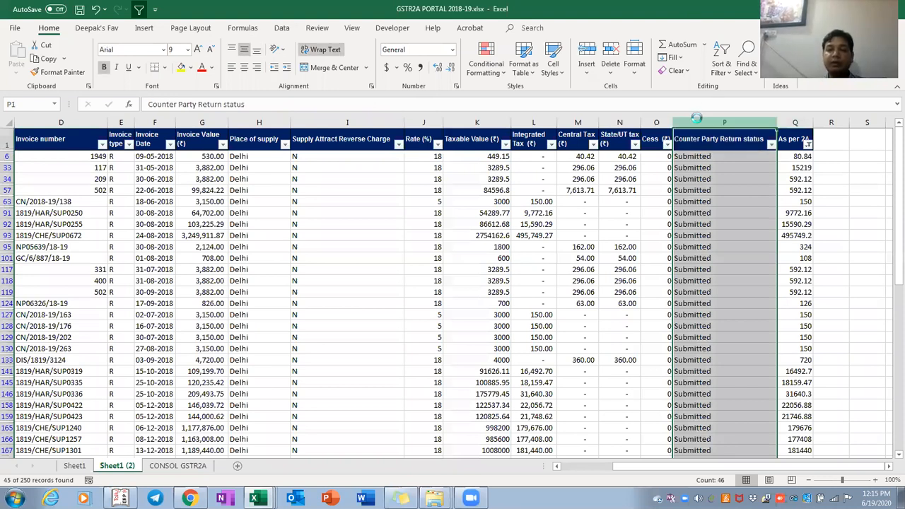
key("ctrl+shift+equal")
key("Left")
key("Down")
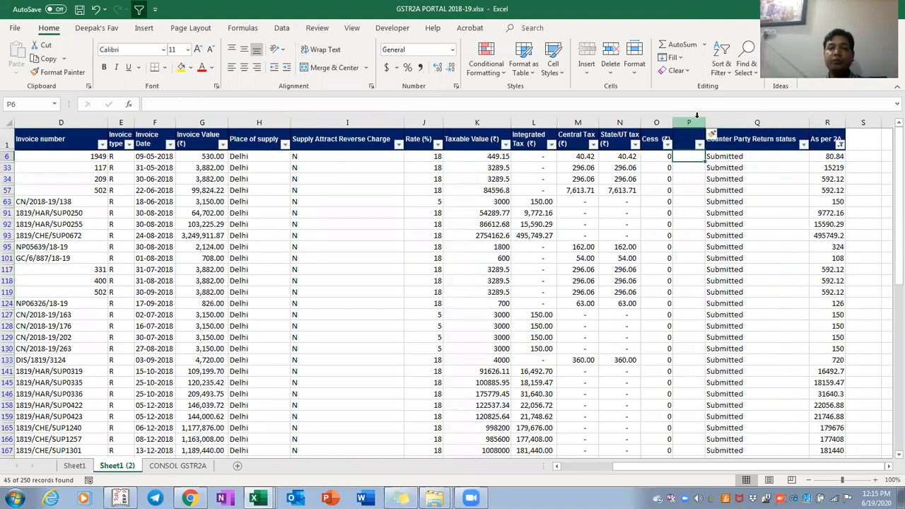
key("Up")
type("T")
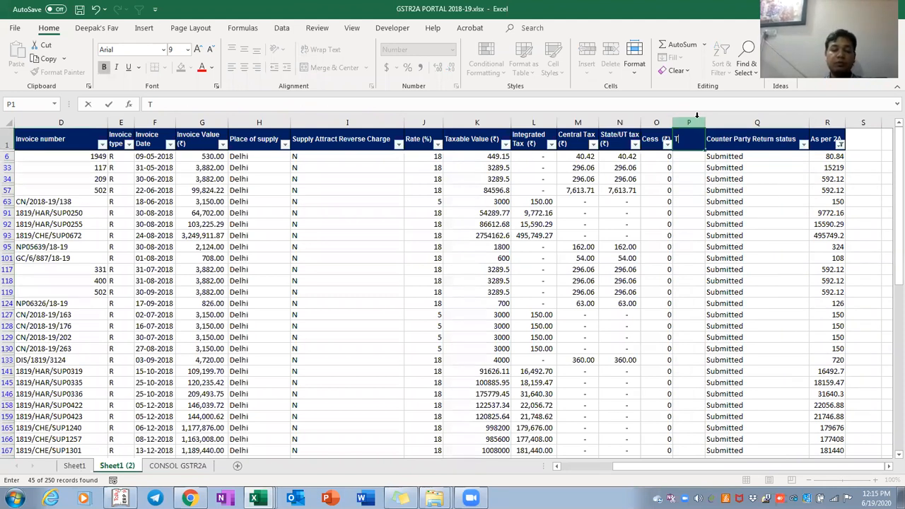
type("otal Input")
key("Return")
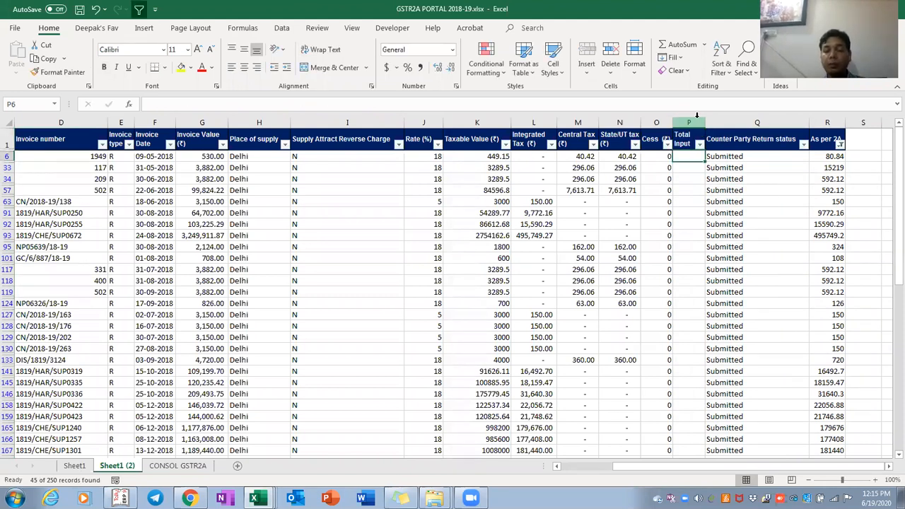
Enter =L6+M6+N6 in P6 to sum integrated, central and state tax
type("=")
key("Left")
key("Left")
key("Left")
key("Left")
type("+")
key("Left")
key("Left")
key("Left")
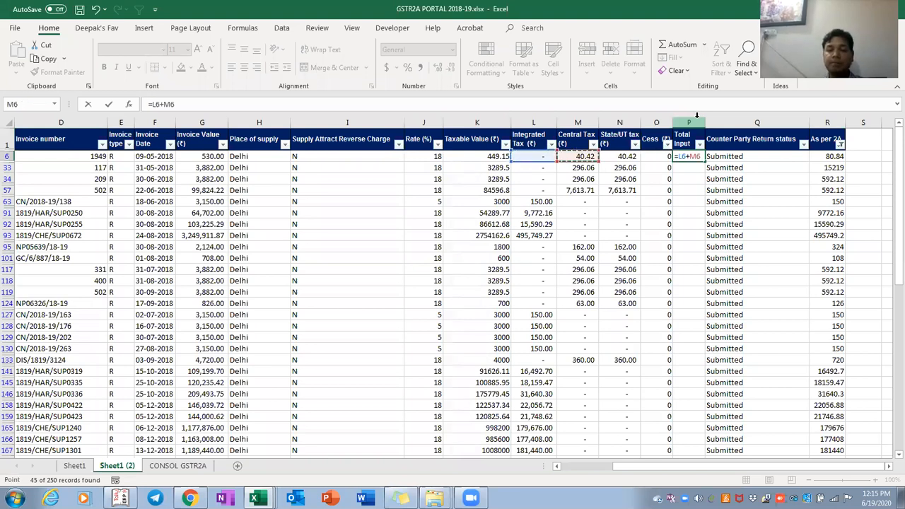
type("+")
key("Left")
key("Left")
key("ctrl+Return")
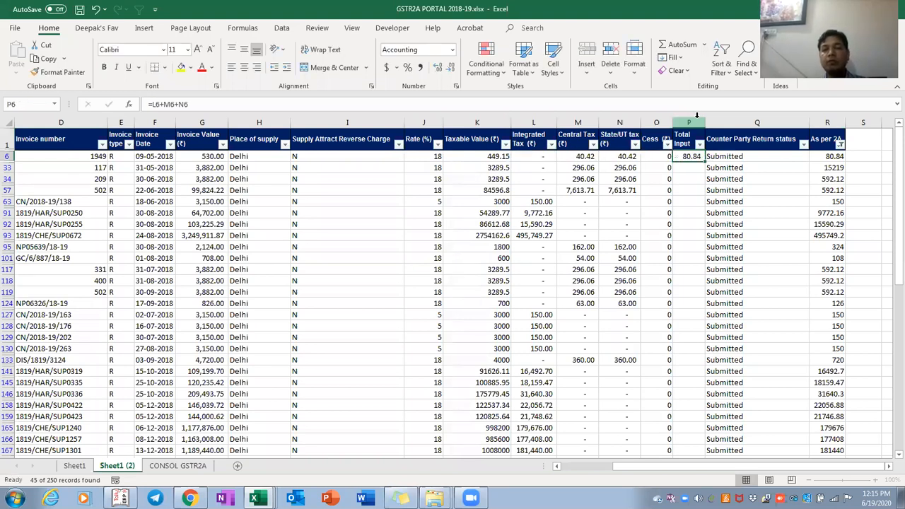
key("ctrl+c")
key("Left")
Fill the Total Input formula down P6:P249
key("ctrl+Down")
key("Down")
key("Down")
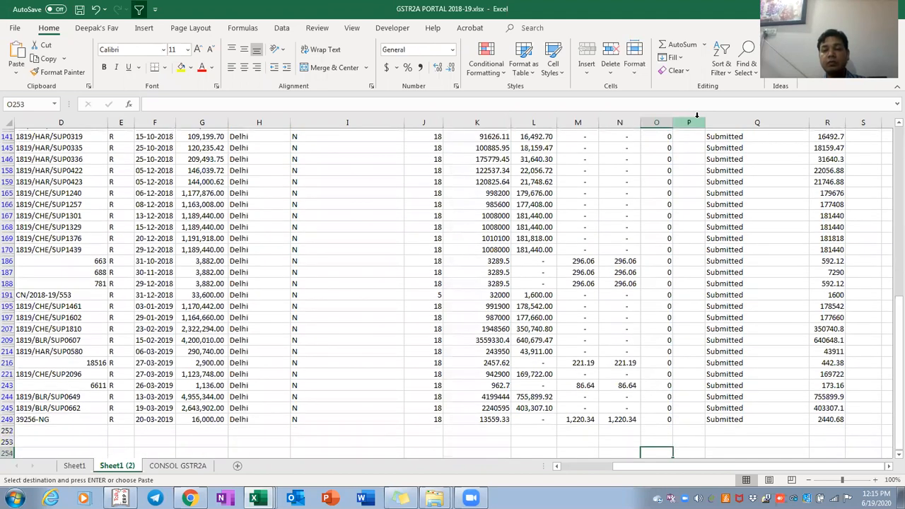
key("Up")
key("Up")
key("Right")
key("ctrl+shift+Up")
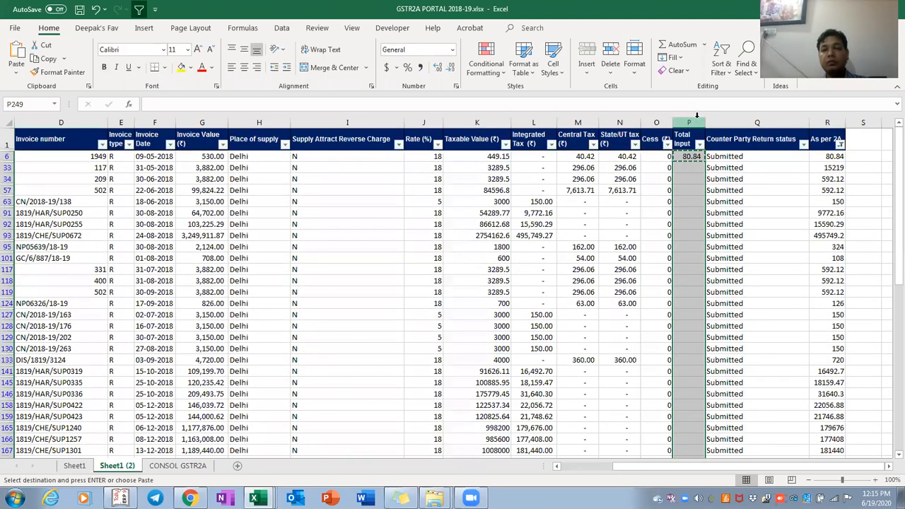
key("Return")
key("ctrl+Up")
key("Right")
key("Right")
key("Right")
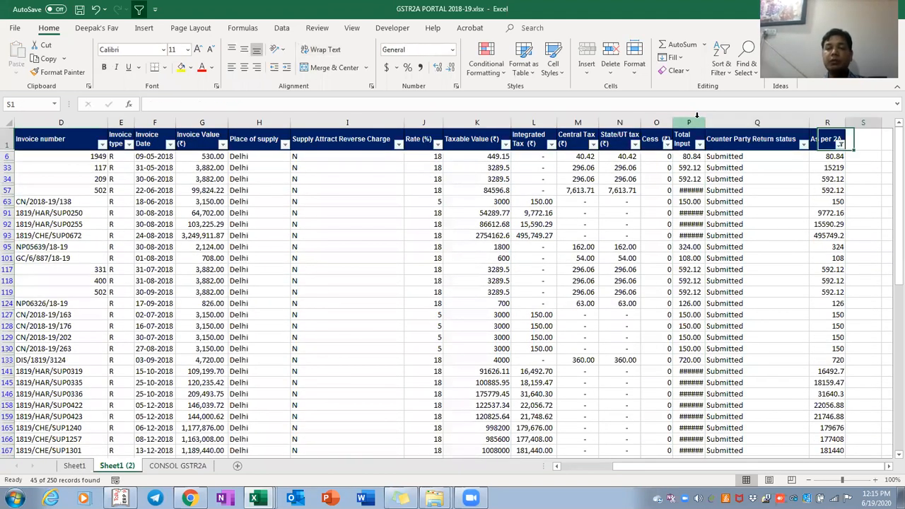
Enter =P6-R6 in S6 and fill it down to S249 to show Total Input minus As per 2A
key("Down")
type("=")
key("Left")
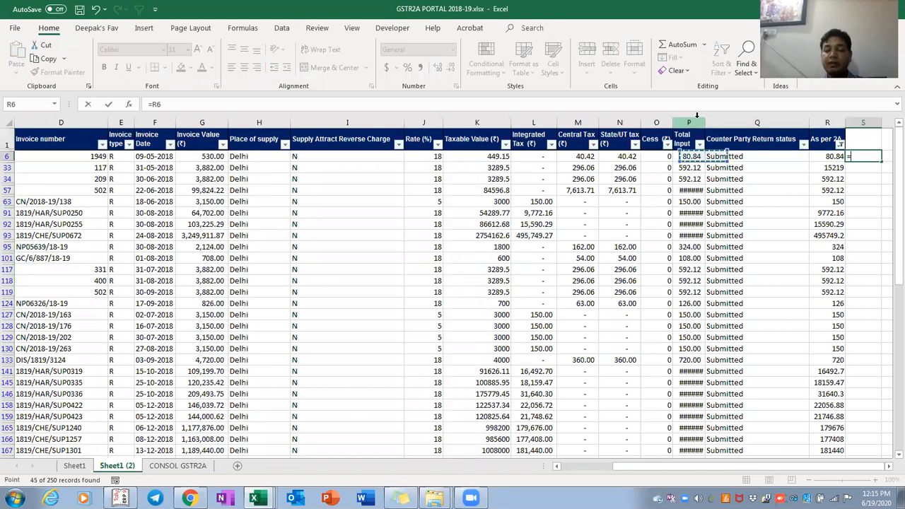
type("-")
key("Left")
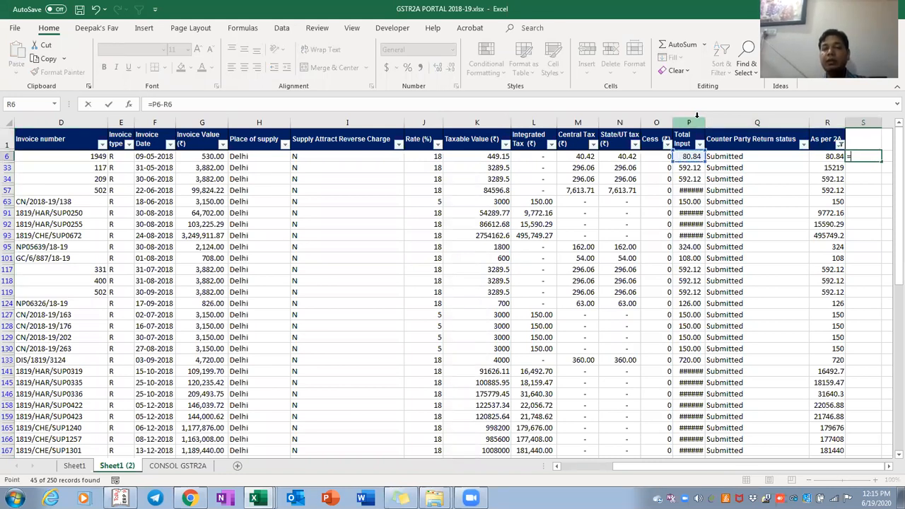
key("ctrl+Return")
key("ctrl+c")
key("Left")
key("ctrl+Down")
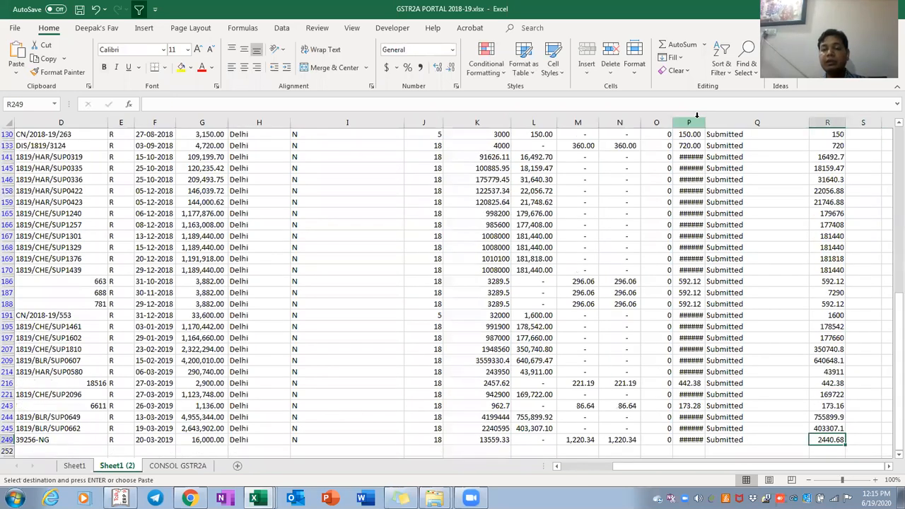
key("Right")
key("ctrl+shift+Up")
key("ctrl+v")
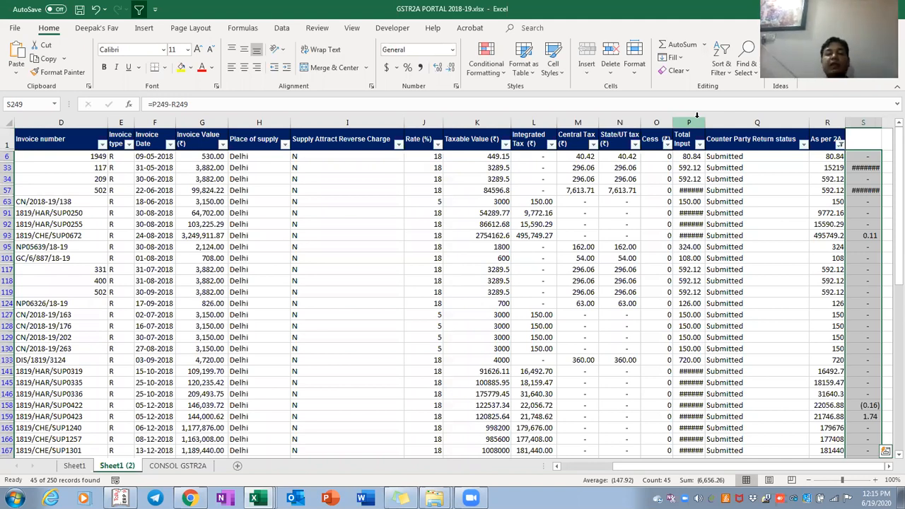
scroll(697, 115, "down", 6)
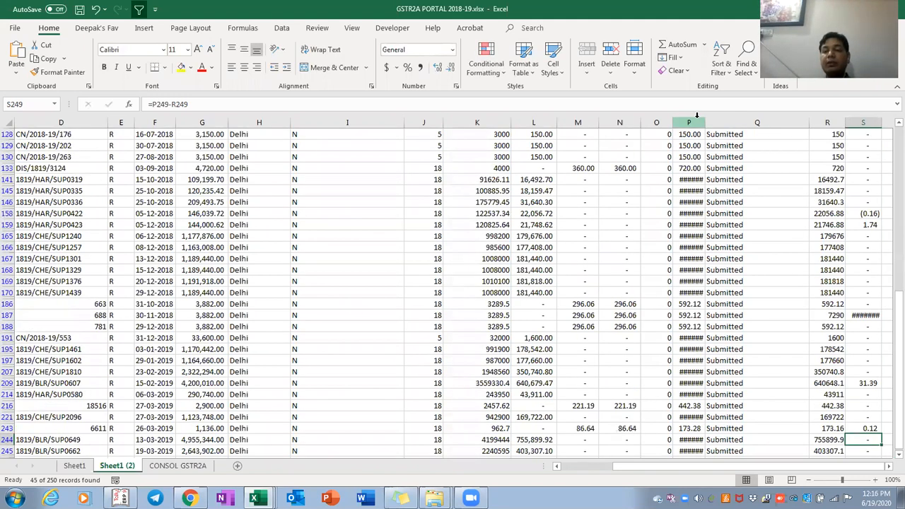
Unhide all rows hidden by the earlier As per 2A filter
key("ctrl+Up")
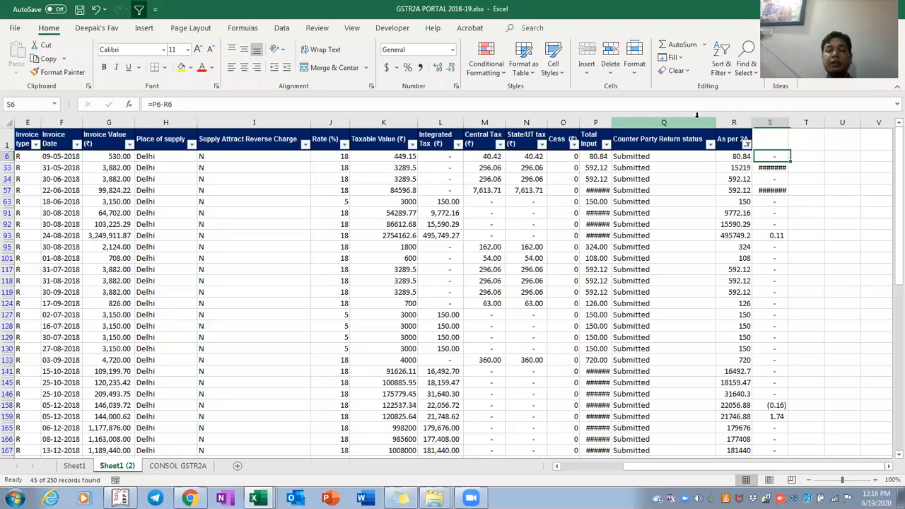
key("Up")
key("Left")
key("shift+space")
key("ctrl+shift+Down")
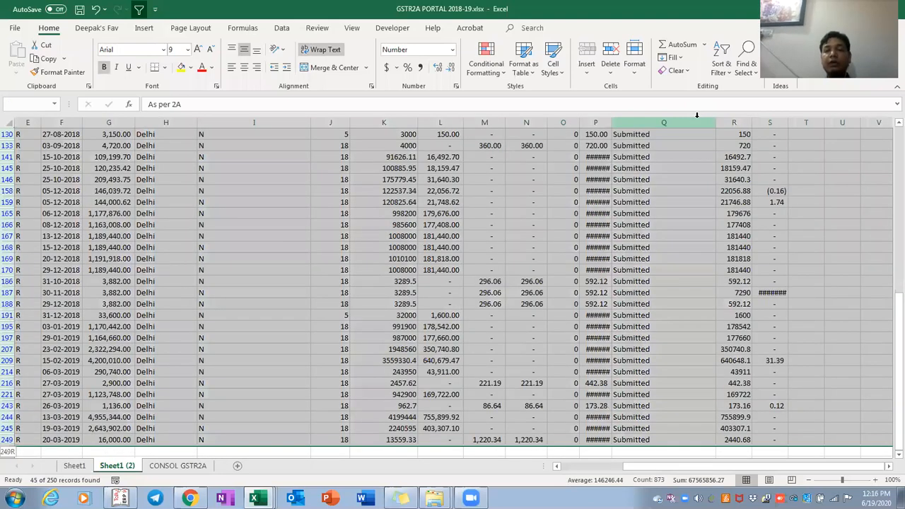
key("ctrl+shift+9")
Filter As per 2A to show only the 205 invoices returning #N/A
key("ctrl+Up")
key("Right")
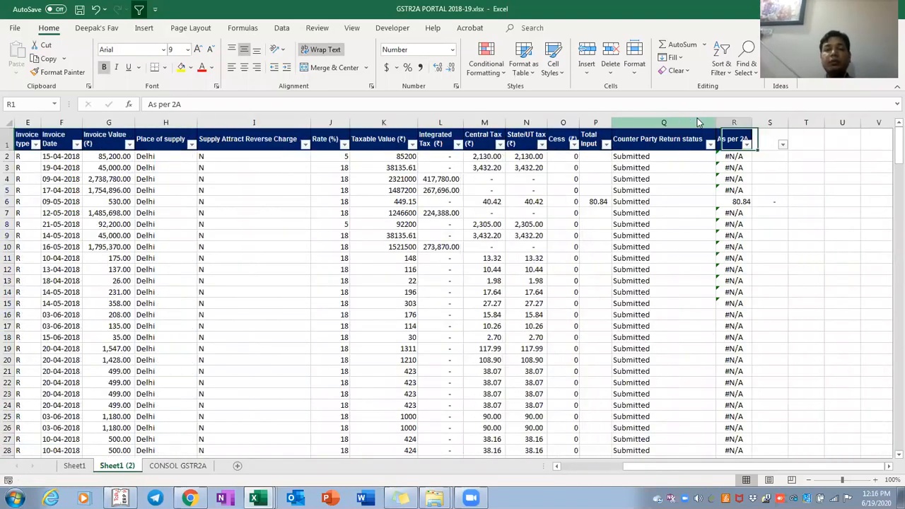
key("alt+Down")
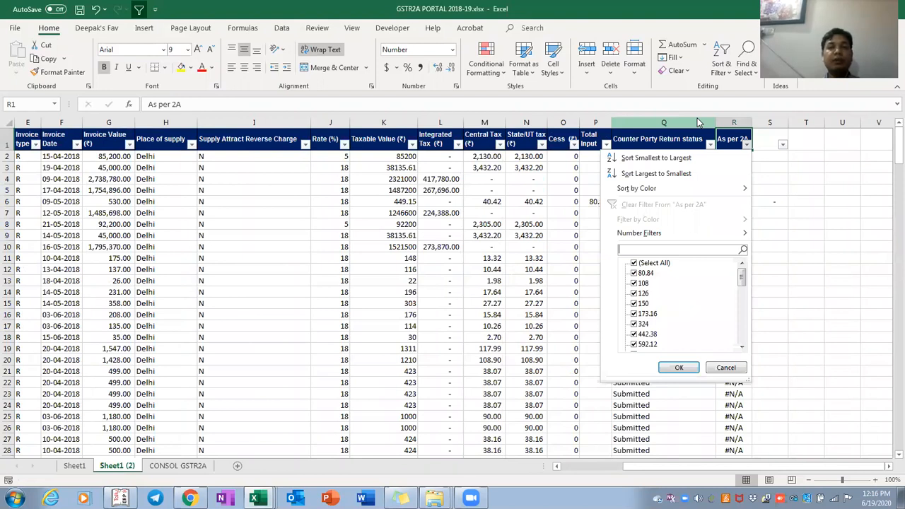
key("Down")
key("Down")
key("Down")
key("Down")
key("Down")
key("Up")
key("Up")
key("Up")
key("Up")
key("space")
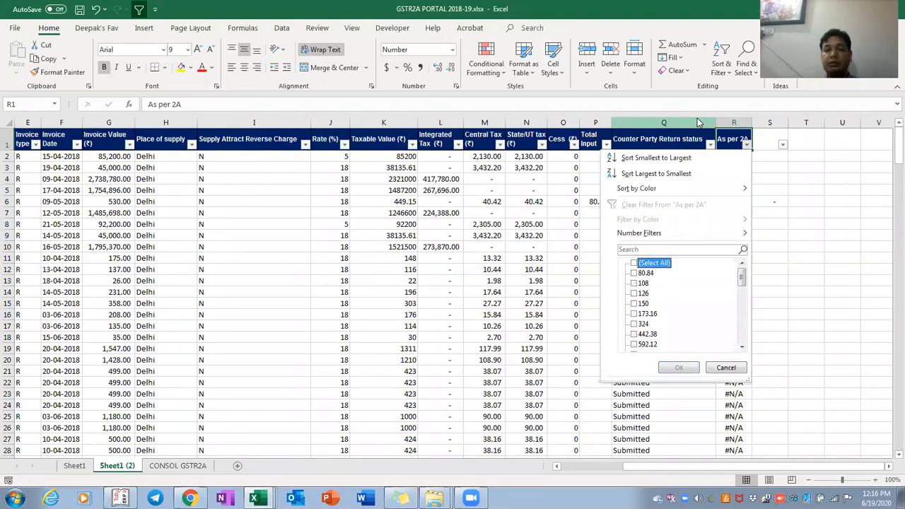
key("Escape")
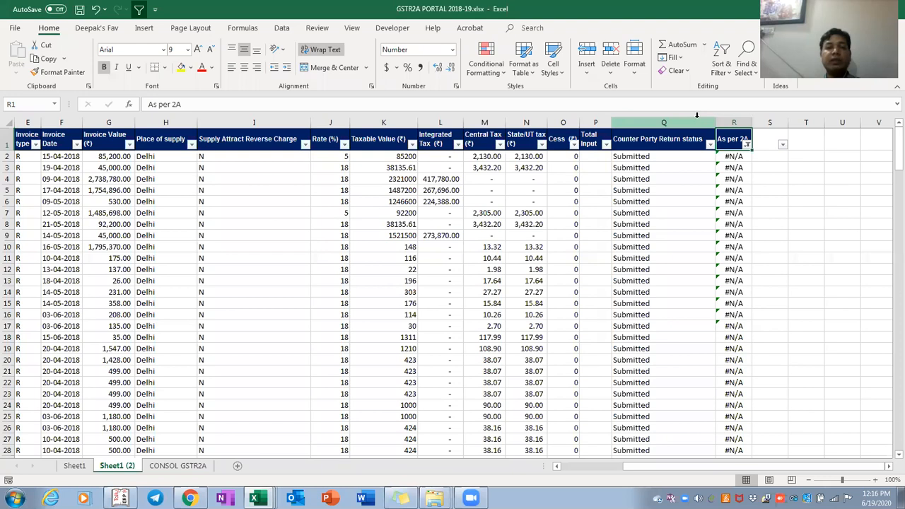
key("Down")
key("ctrl+shift+Down")
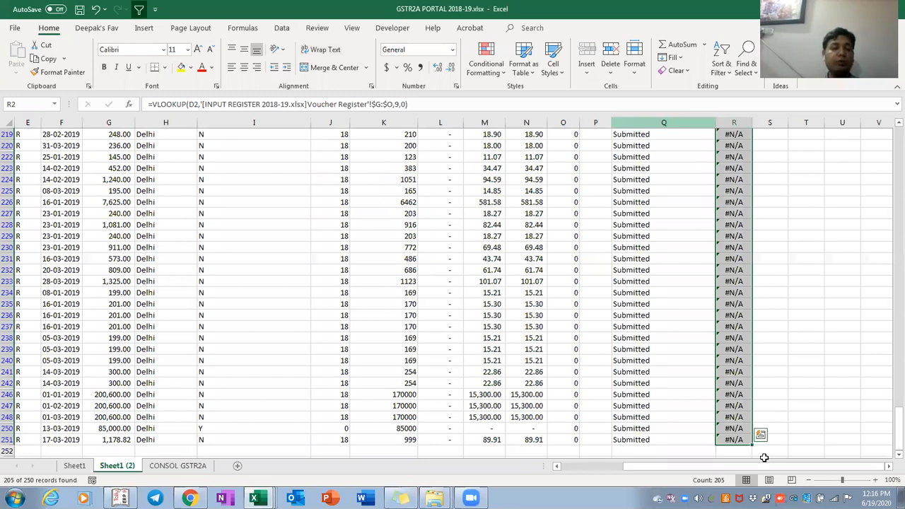
Review the first rows' invoice details and inspect R2's lookup formula
left_click(113, 428)
key("ctrl+Up")
key("Down")
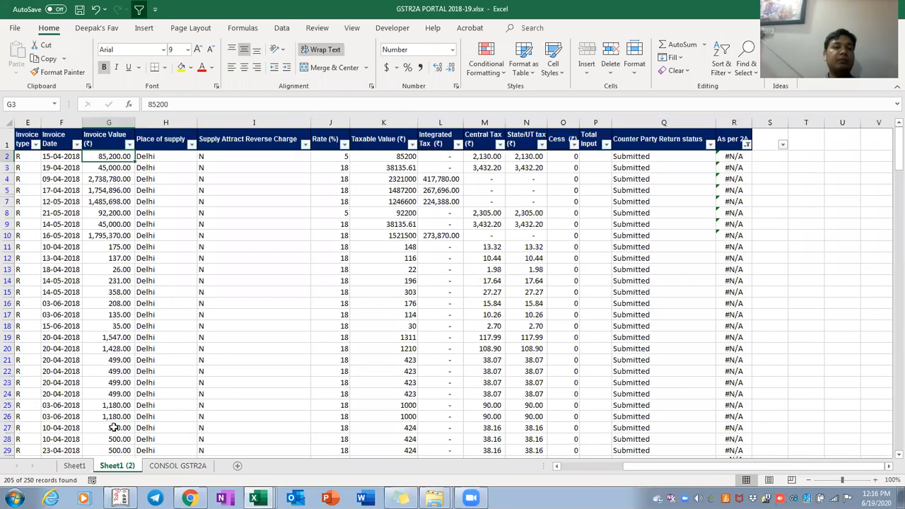
key("Left")
key("Left")
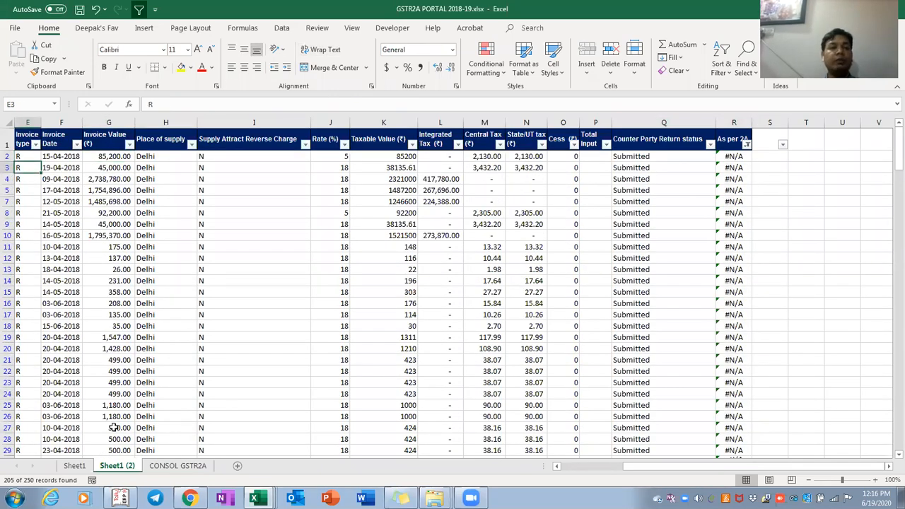
key("Left")
key("Left")
key("Right")
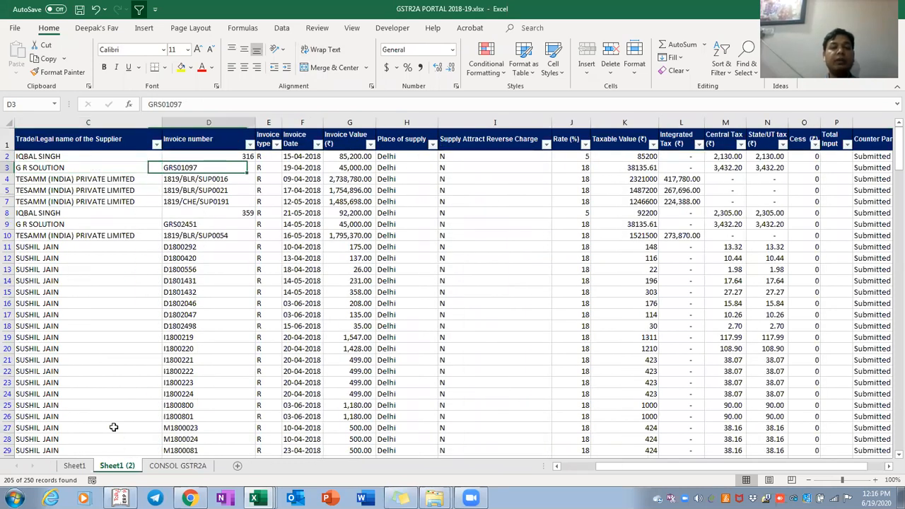
key("Up")
key("Right")
key("Right")
key("Right")
key("Right")
key("Right")
key("Right")
key("Right")
key("Right")
key("Right")
key("Right")
key("Right")
key("Right")
key("Right")
key("Right")
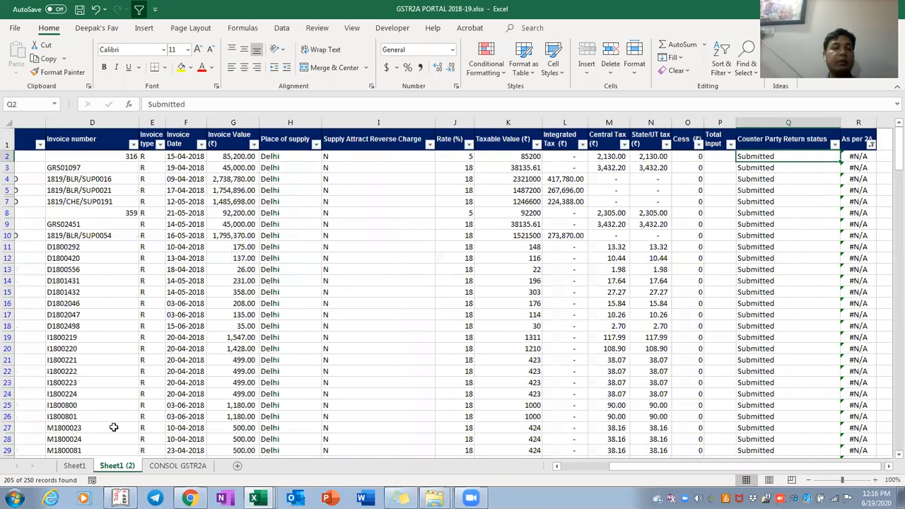
key("F2")
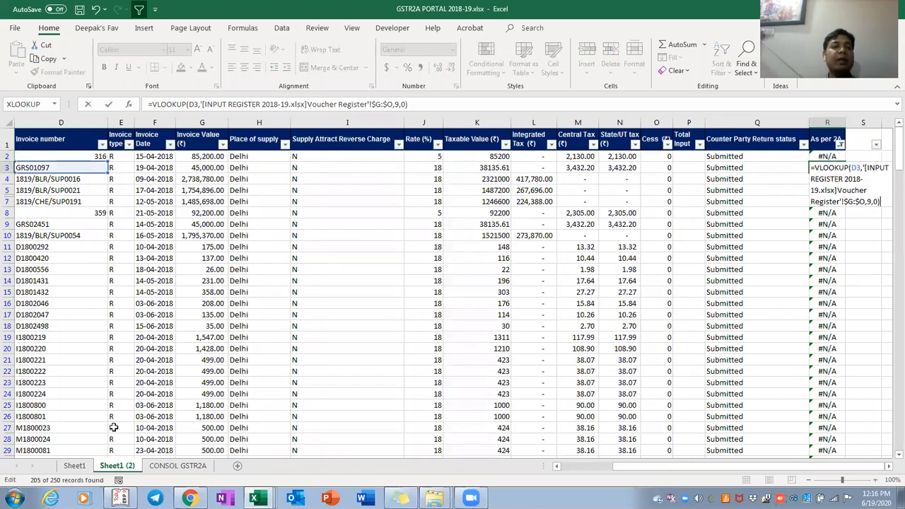
key("Return")
key("Left")
key("Left")
key("Left")
key("Left")
key("Left")
key("Left")
key("Left")
key("Left")
key("Left")
key("Left")
key("Left")
key("Left")
key("Left")
key("Left")
key("Left")
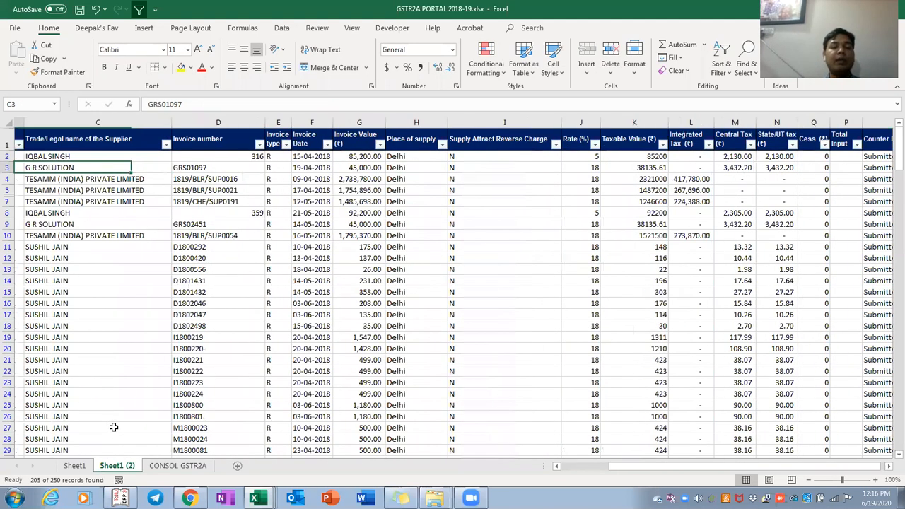
key("Down")
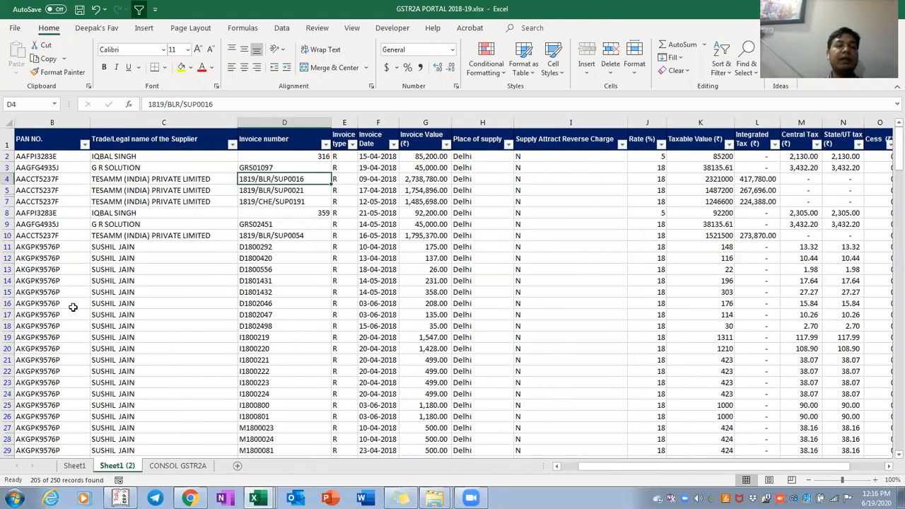
Copy 'SUP0016' from D4's invoice number and switch to INPUT REGISTER 2018-19.xlsx
key("F2")
key("shift+Left")
key("shift+Left")
key("shift+Left")
key("shift+Left")
key("shift+Left")
key("shift+Left")
key("shift+Left")
key("ctrl+c")
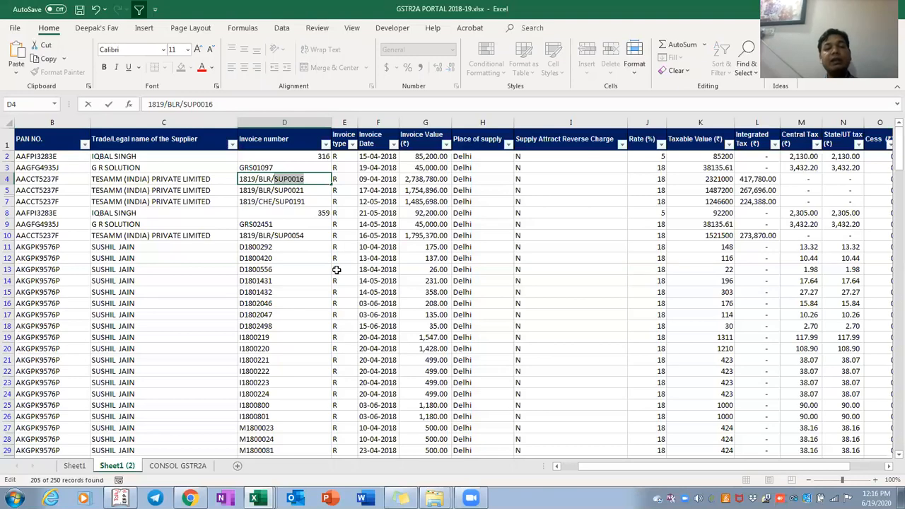
key("alt+Tab")
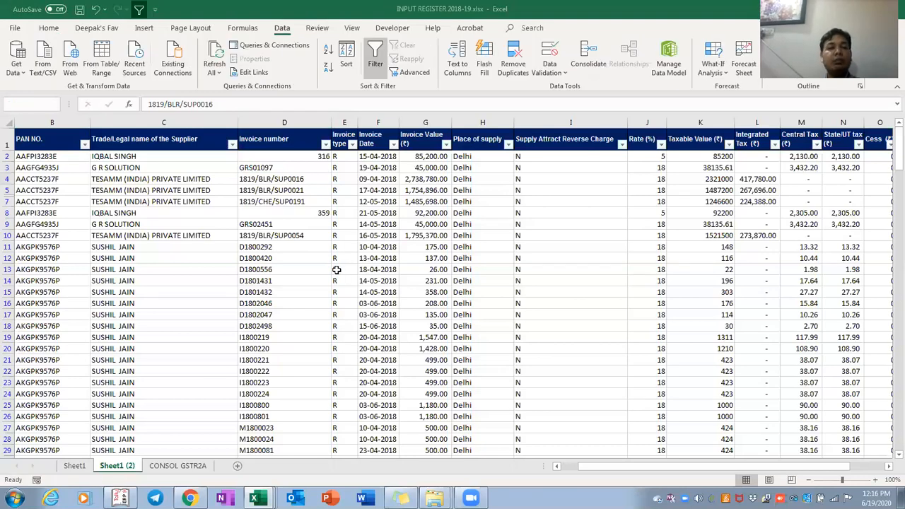
Compare the Voucher Register's Invoice column against invoice D4 in the GSTR2A workbook
key("alt+Tab")
scroll(336, 269, "up", 20)
key("Down")
key("Down")
key("Down")
key("Down")
key("Down")
key("Down")
key("Down")
key("alt+Tab")
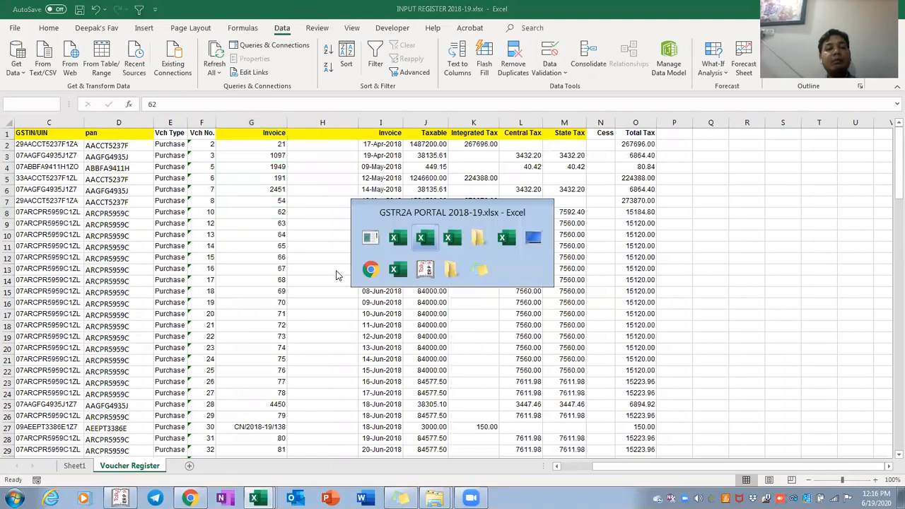
key("F2")
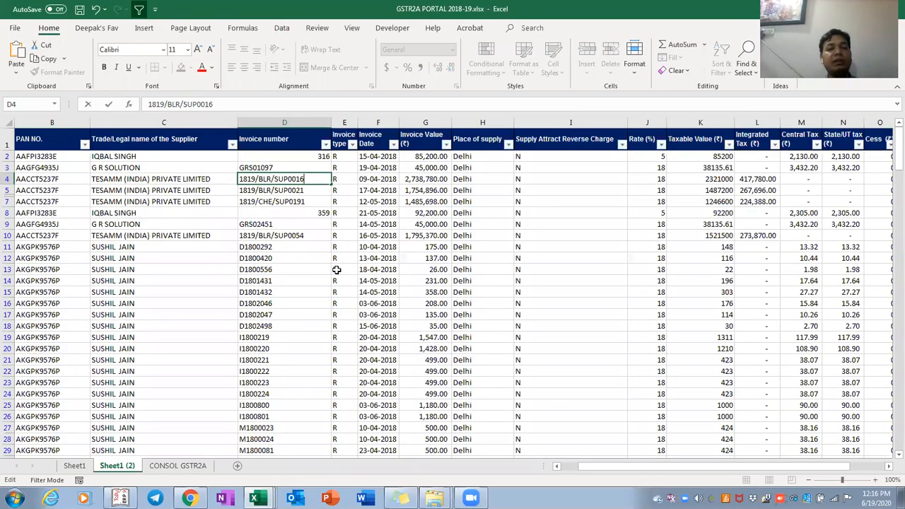
key("Escape")
key("alt+Tab")
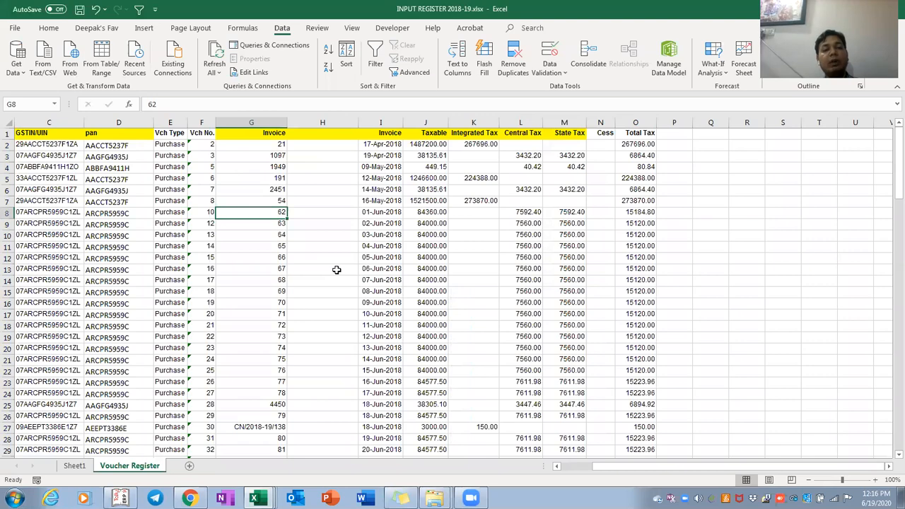
key("alt+Tab")
Copy the D4 invoice number into cell G8 of the input register
key("Right")
key("Right")
key("Right")
key("Right")
key("Right")
key("Right")
key("Right")
key("Right")
key("Right")
key("Right")
key("Right")
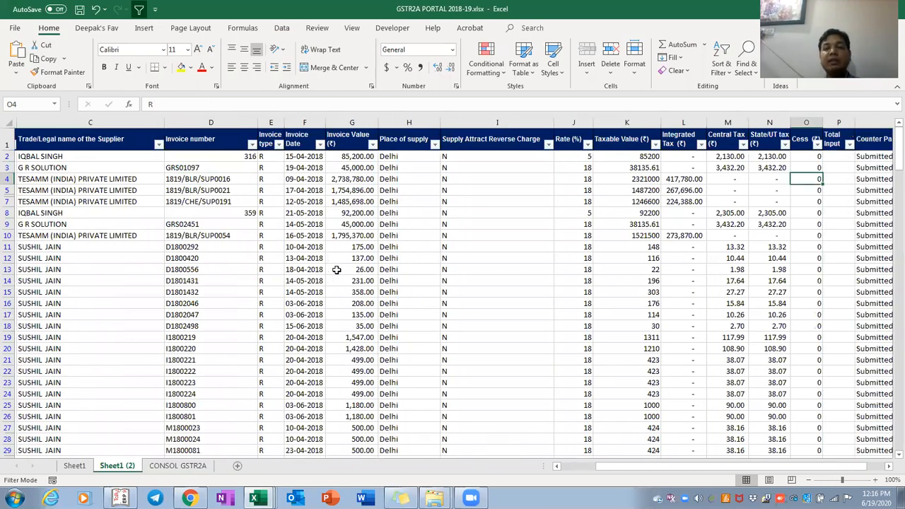
key("ctrl+Right")
key("ctrl+Right")
key("ctrl+Left")
key("ctrl+Left")
key("ctrl+Left")
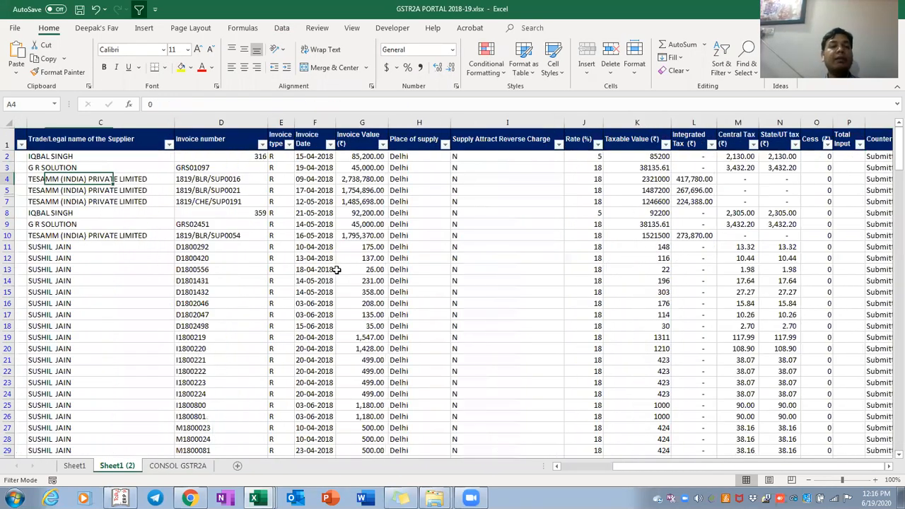
key("Right")
key("Right")
key("Right")
key("ctrl+c")
key("alt+Tab")
key("ctrl+v")
key("Escape")
key("alt+Tab")
Paste the lookup formula down all of column R's As per 2A results
key("Up")
key("Up")
key("Up")
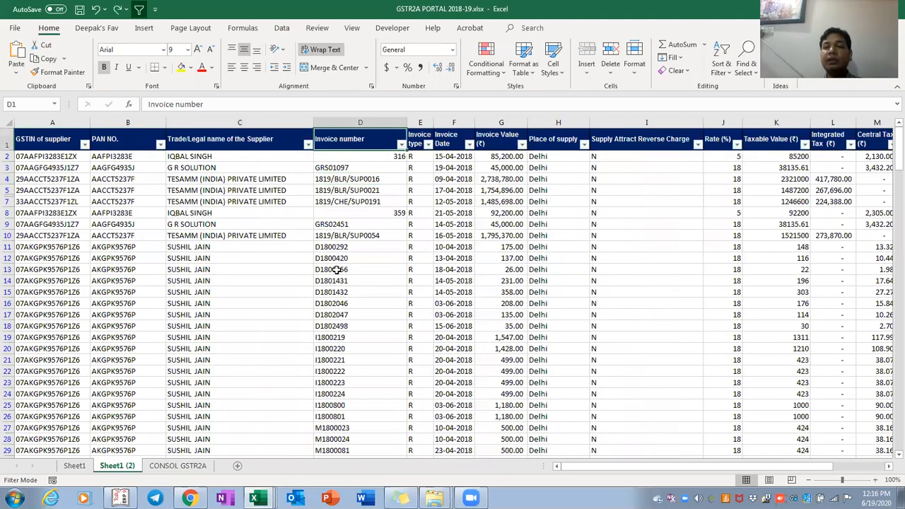
key("ctrl+Right")
key("Down")
key("ctrl+shift+Down")
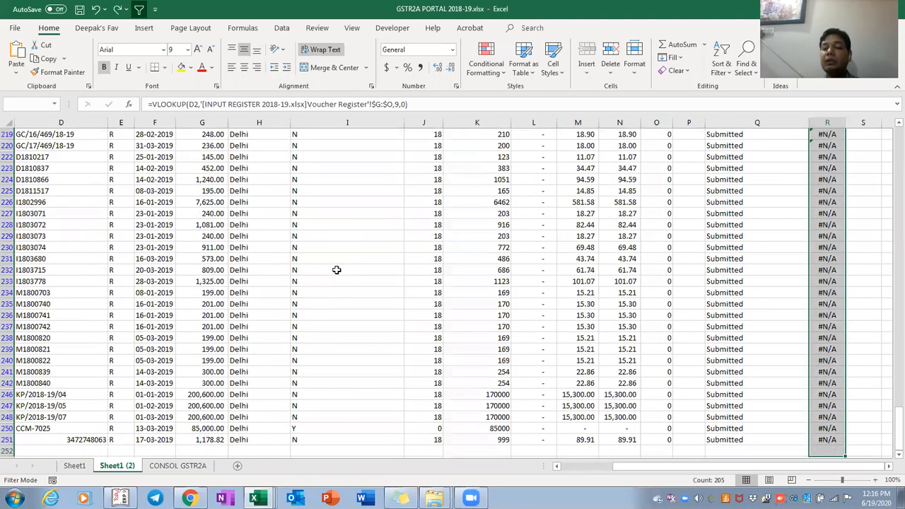
key("ctrl+c")
key("ctrl+v")
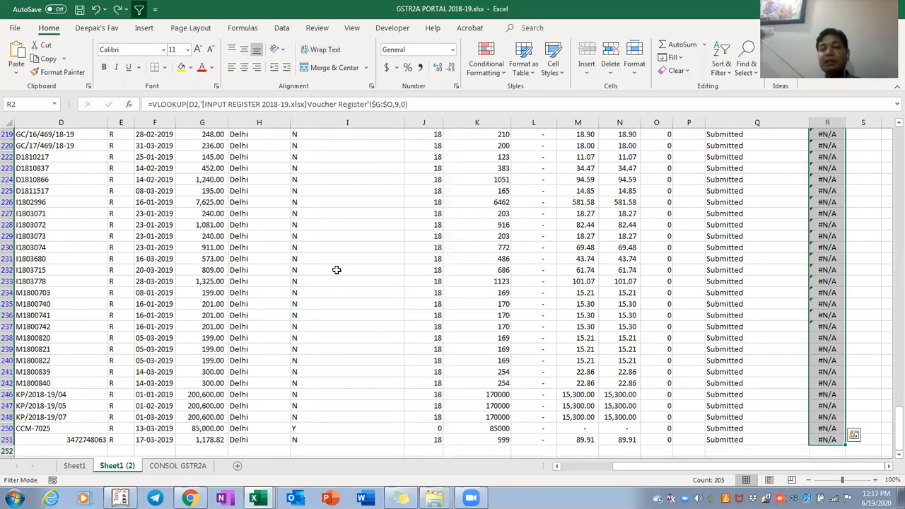
Inspect R2's As per 2A lookup formula without changing it
key("ctrl+Home")
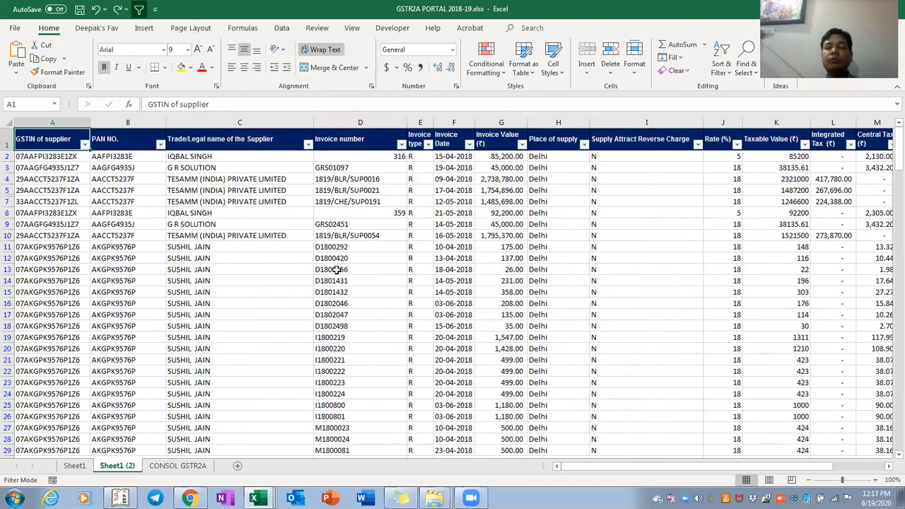
key("ctrl+Right")
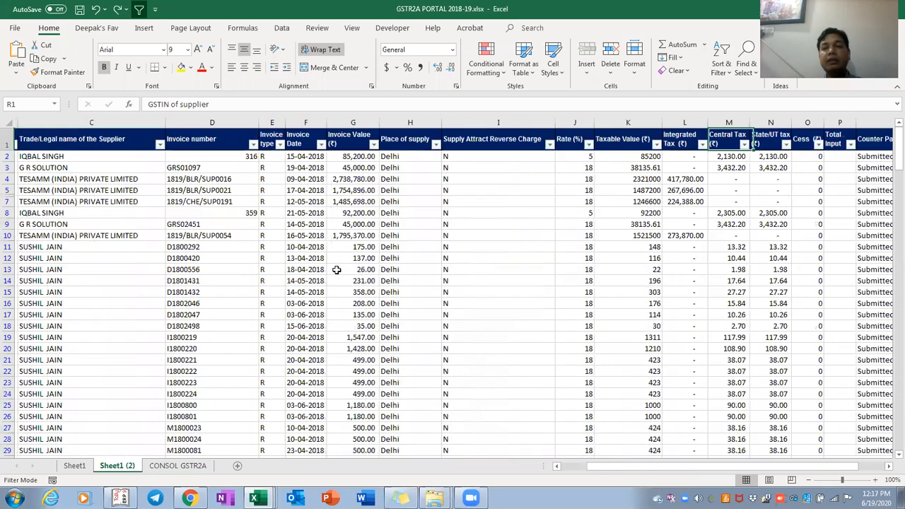
key("Down")
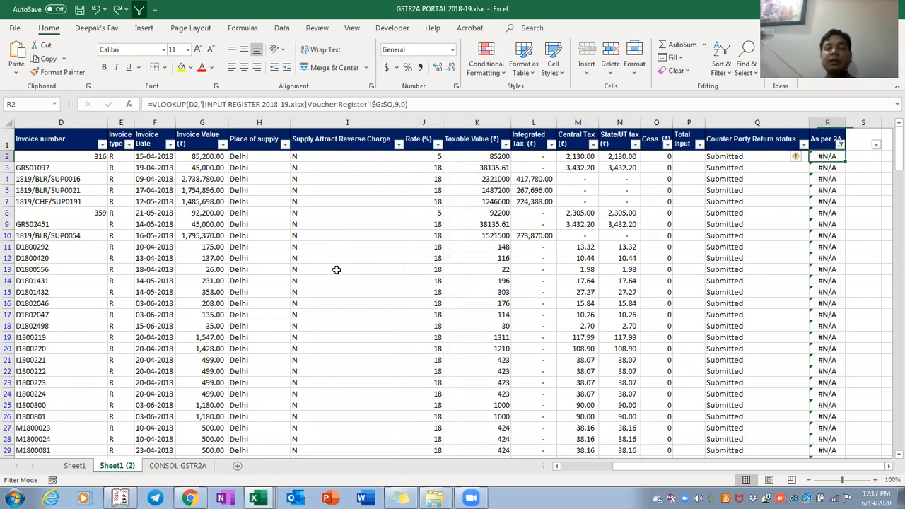
key("F2")
key("Tab")
key("Tab")
key("Tab")
key("Left")
key("Left")
key("Left")
key("F2")
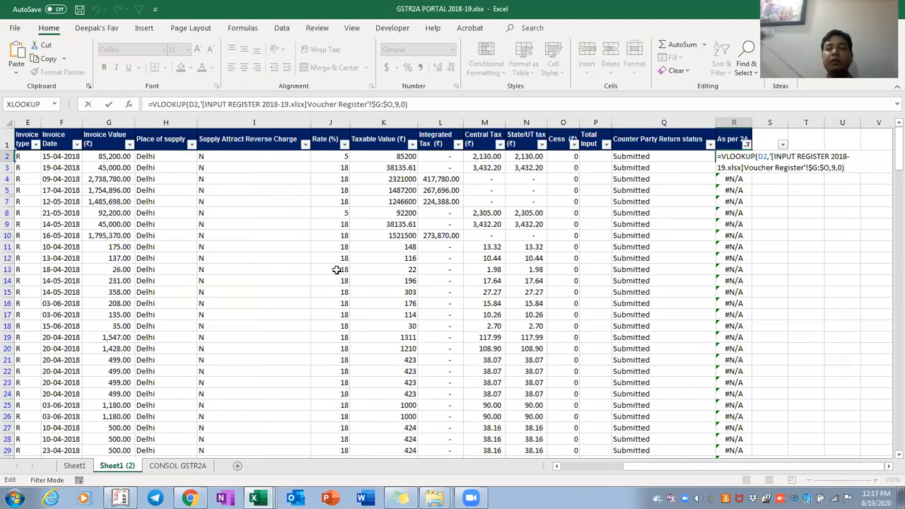
key("Escape")
key("Up")
Clear the As per 2A filter with Select All, then return to the Voucher Register
key("alt+Down")
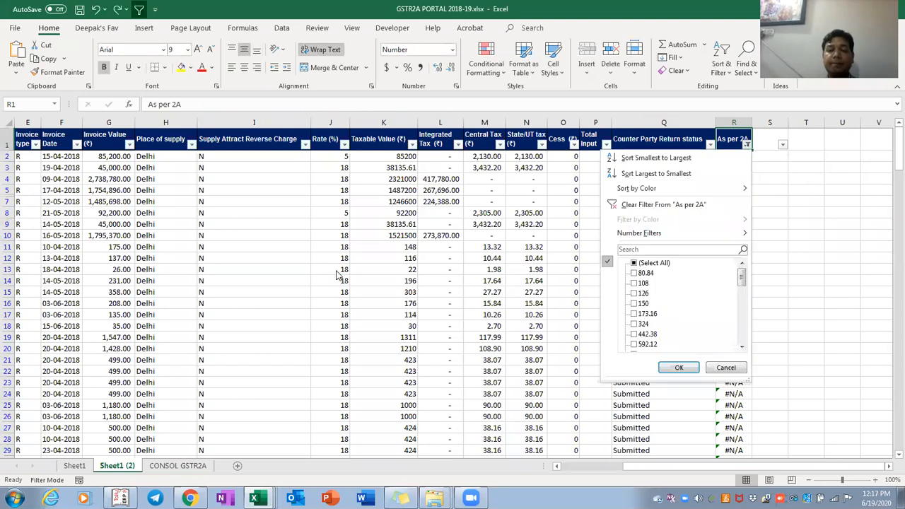
key("Up")
key("Up")
key("space")
key("Return")
key("Right")
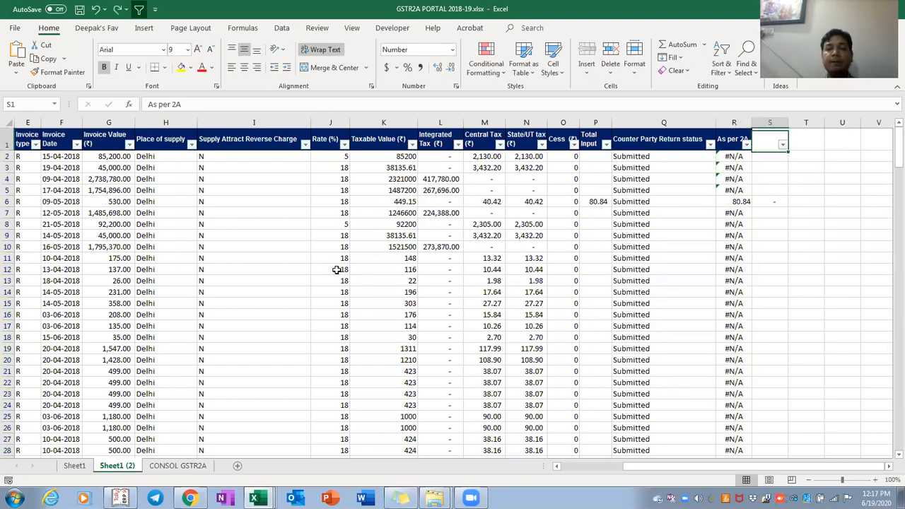
key("Down")
key("Left")
key("alt+Tab")
Move the Voucher Register's invoice date column to sit after Total Tax
key("ctrl+Up")
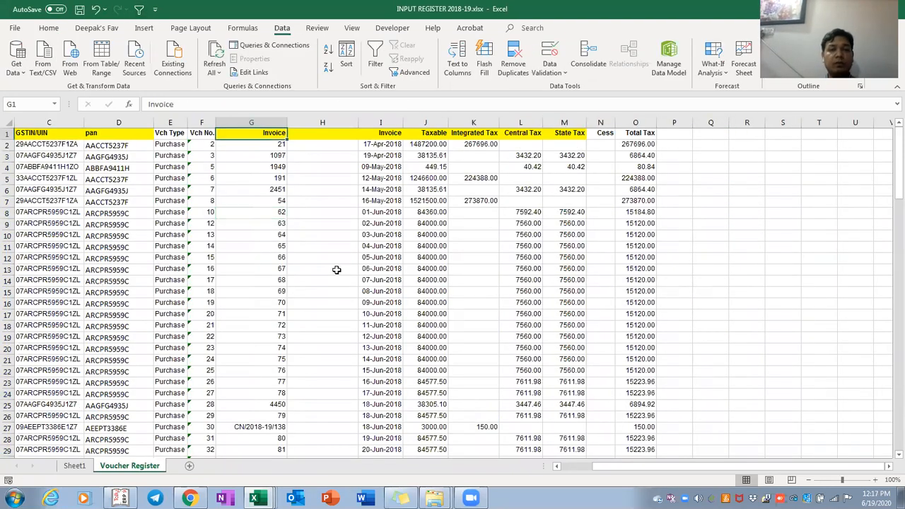
key("Left")
key("Left")
key("Left")
key("Right")
key("Right")
key("Right")
key("Right")
key("Right")
key("Right")
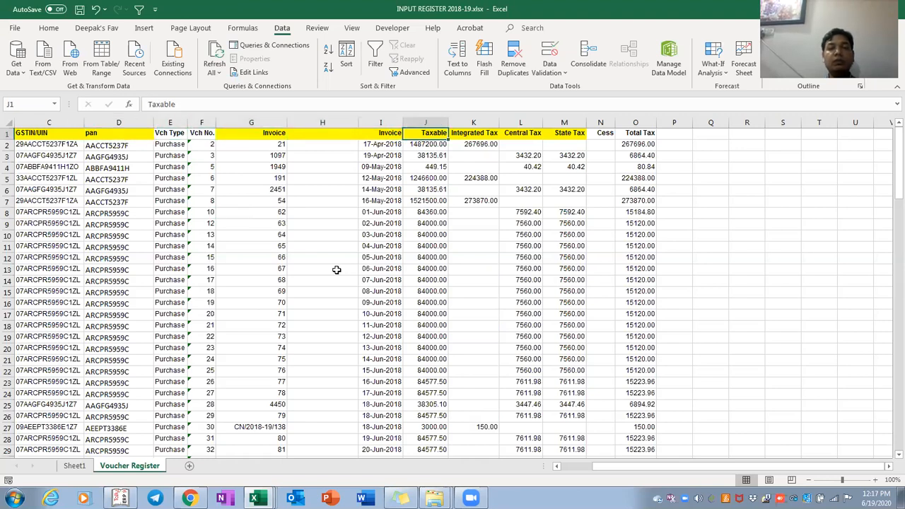
key("Right")
key("Left")
key("Left")
key("Left")
key("Left")
key("Right")
key("Right")
key("Left")
key("ctrl+space")
key("shift+Right")
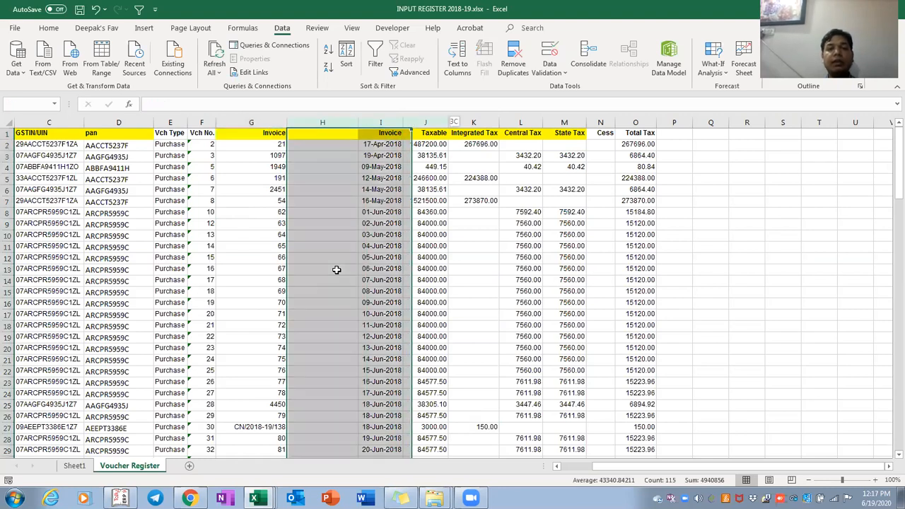
key("shift+Right")
key("Right")
key("ctrl+space")
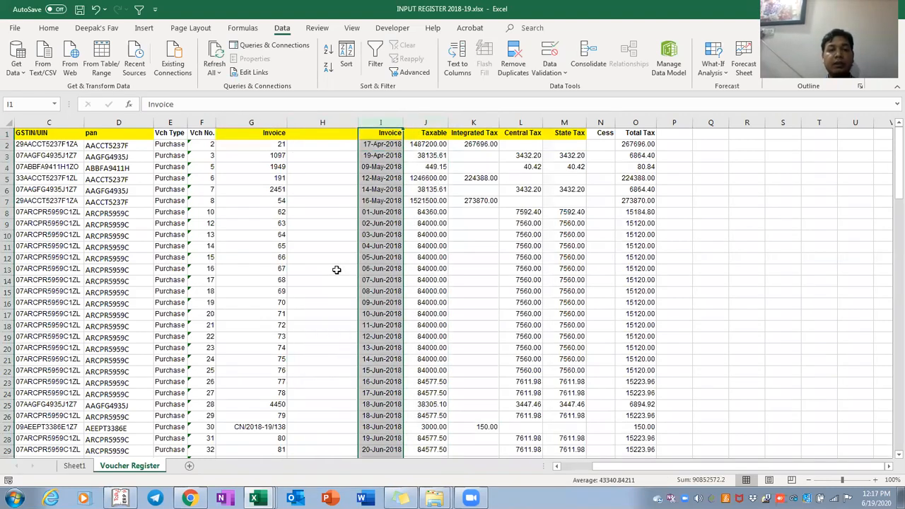
key("ctrl+c")
key("Right")
key("Right")
key("Right")
key("Right")
key("Right")
key("Right")
key("Return")
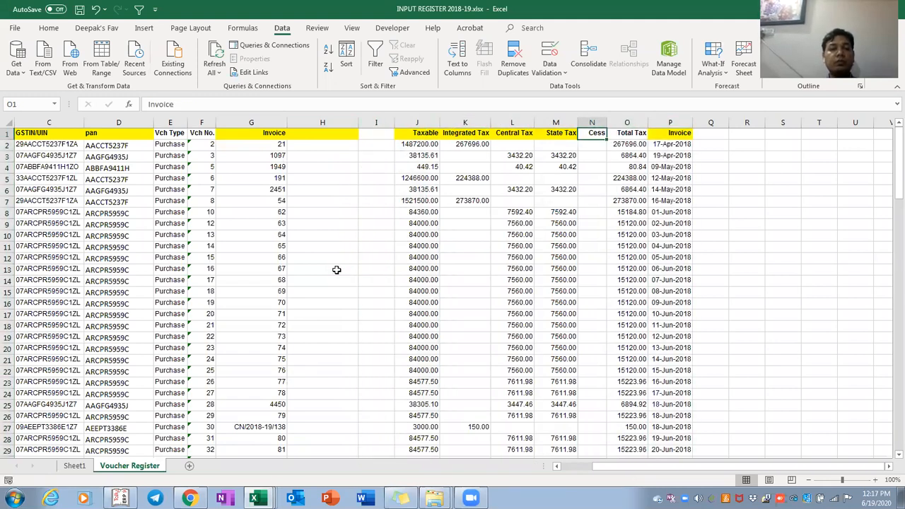
Delete the two empty columns left in the Voucher Register
key("Left")
key("Left")
key("Left")
key("Left")
key("Left")
key("Left")
key("ctrl+space")
key("shift+Left")
key("ctrl+minus")
In GSTR2A PORTAL, start typing =xlookup( over R2's old VLOOKUP
key("Left")
key("Left")
key("Left")
key("alt+Tab")
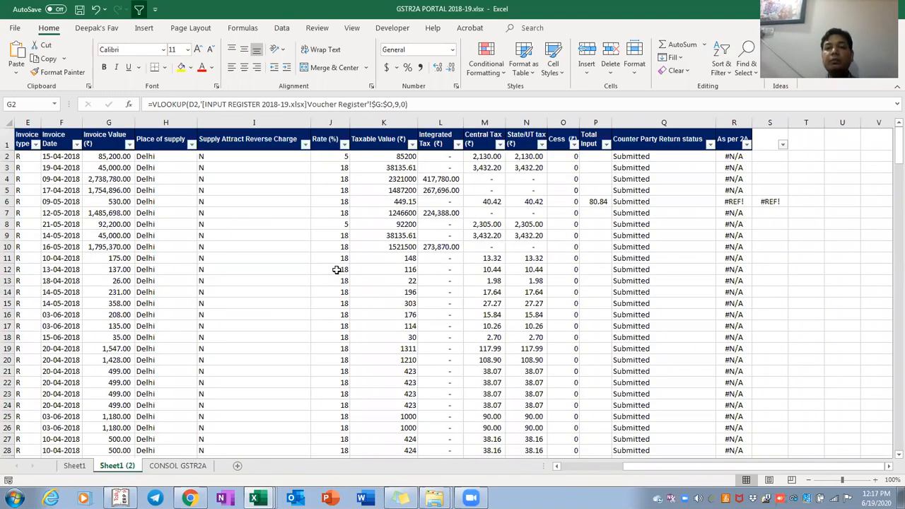
key("ctrl+Right")
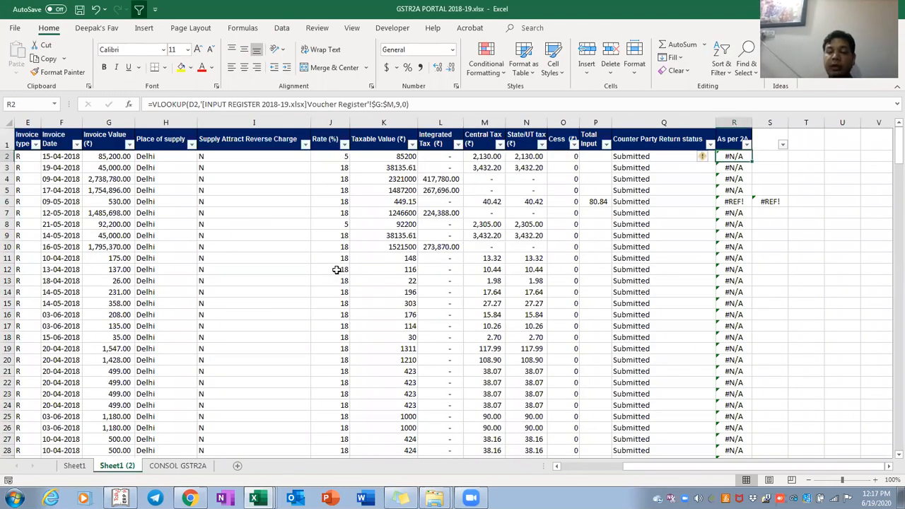
type("=xloo")
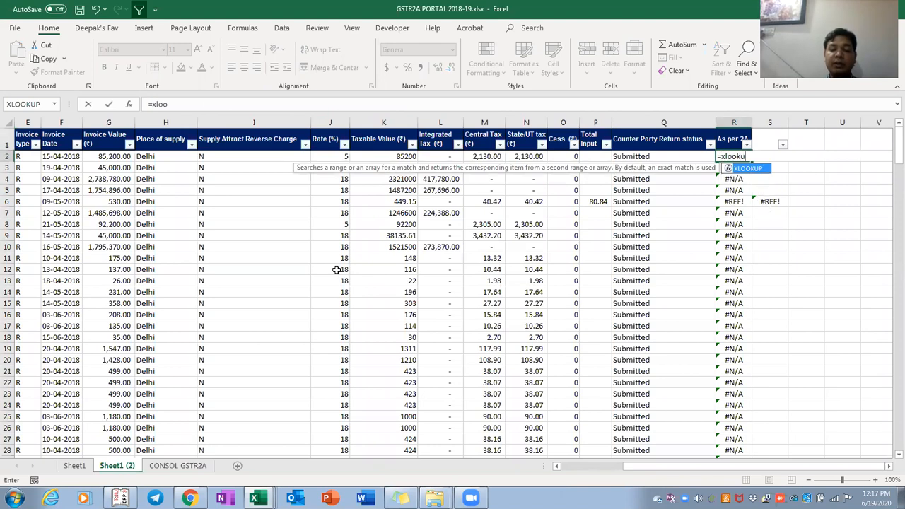
type("kup(")
Use D2 as the lookup value and Voucher Register column $G:$G as the lookup array
key("Left")
key("Left")
key("Left")
key("Left")
key("Left")
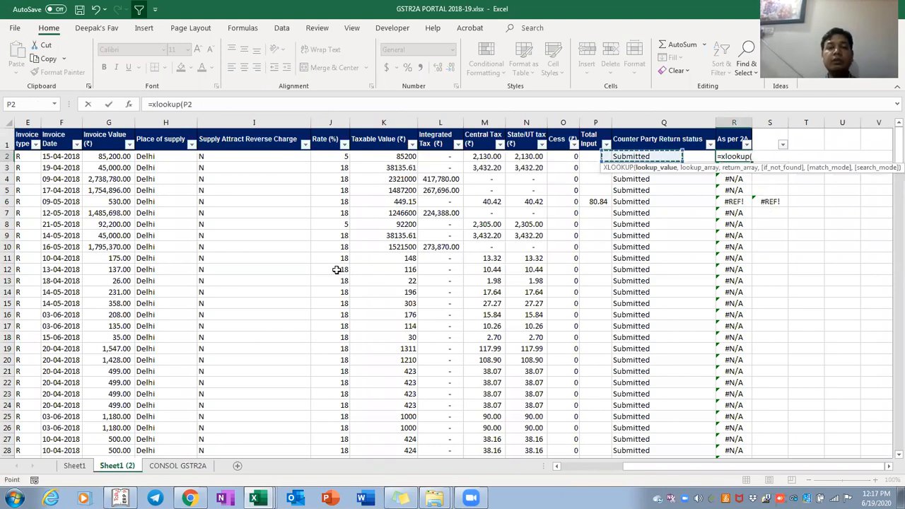
key("Left")
key("Left")
key("Left")
key("Left")
key("Left")
key("Left")
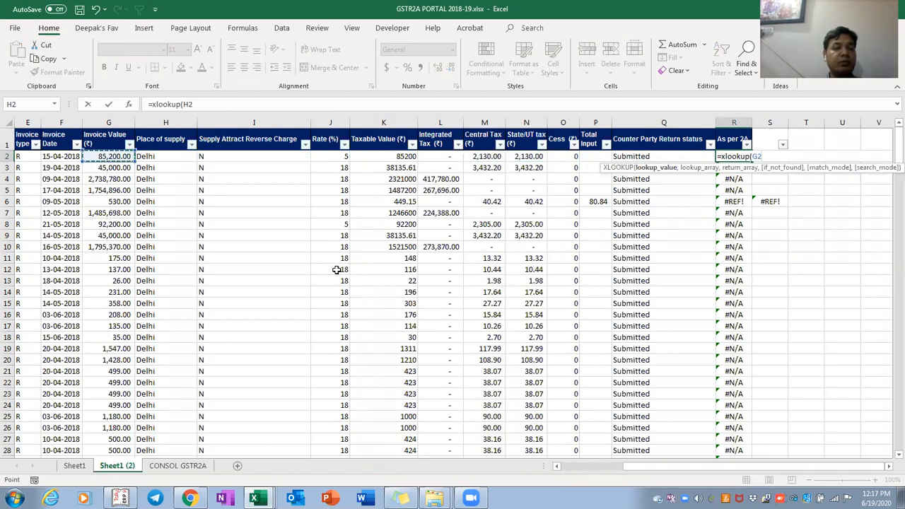
key("Left")
key("Left")
key("Left")
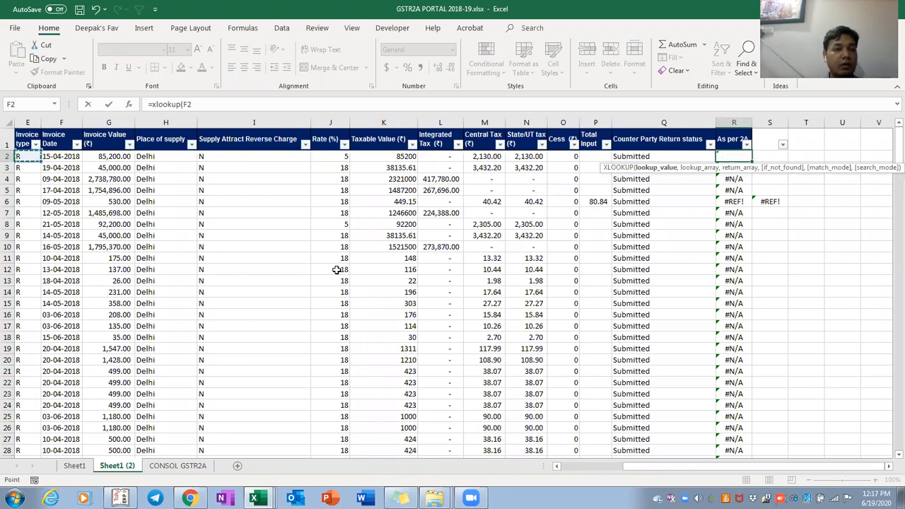
type(",")
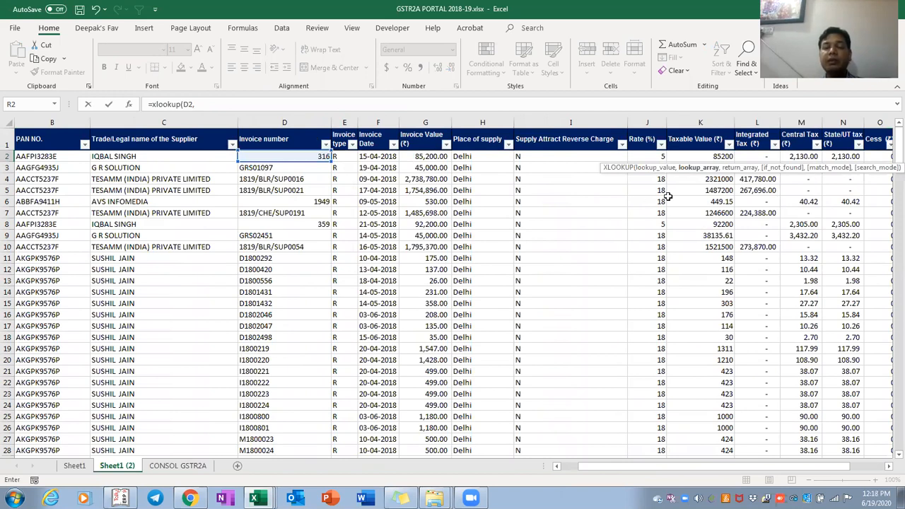
key("ctrl+Tab")
left_click(268, 118)
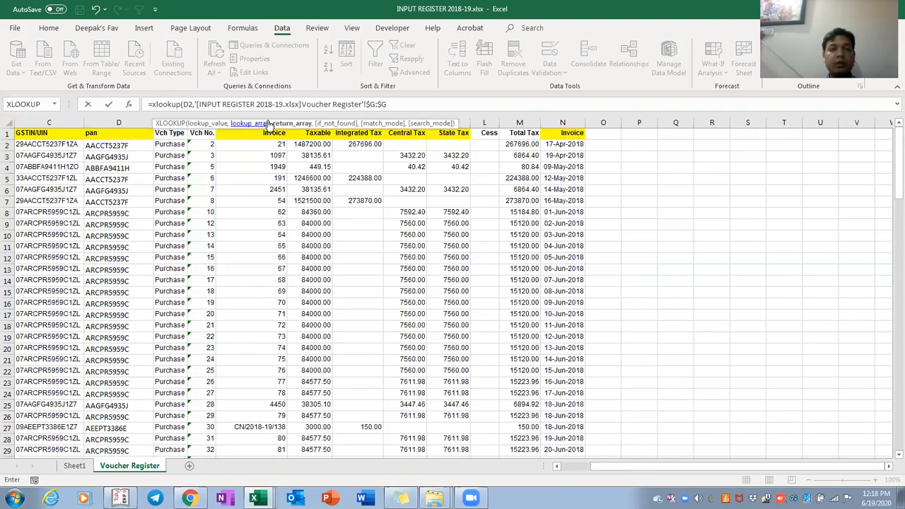
type(",")
Set the return range to Voucher Register columns $H:$M and enter the formula
left_click(314, 134)
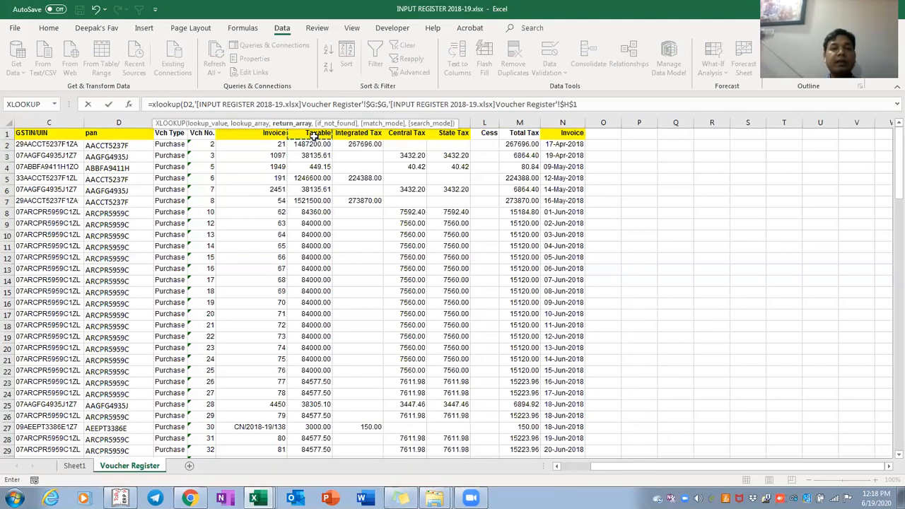
left_click_drag(314, 134, 529, 134)
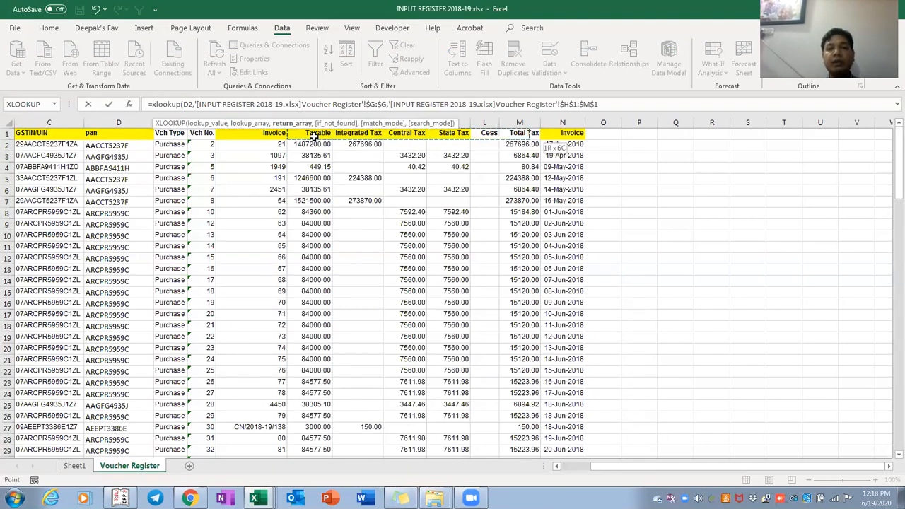
key("ctrl+shift+Down")
key("ctrl+shift+Down")
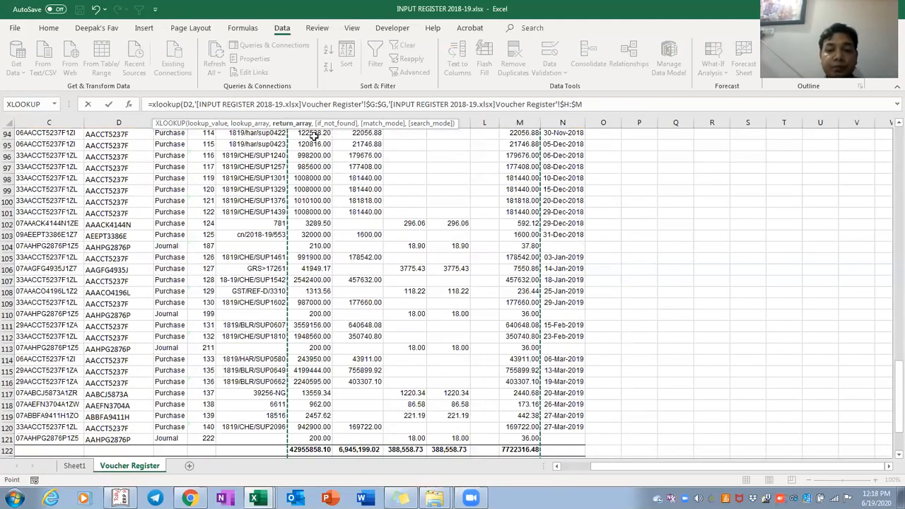
type(")")
key("Return")
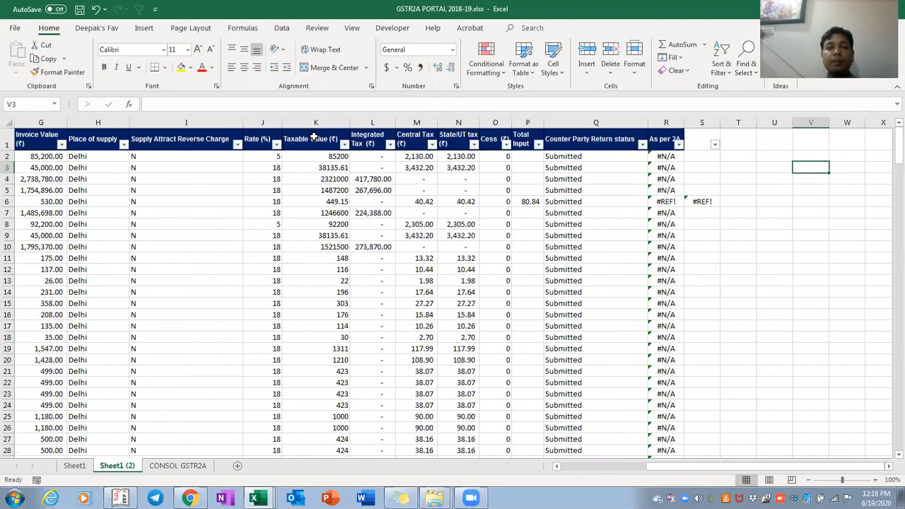
key("ctrl+Left")
key("Up")
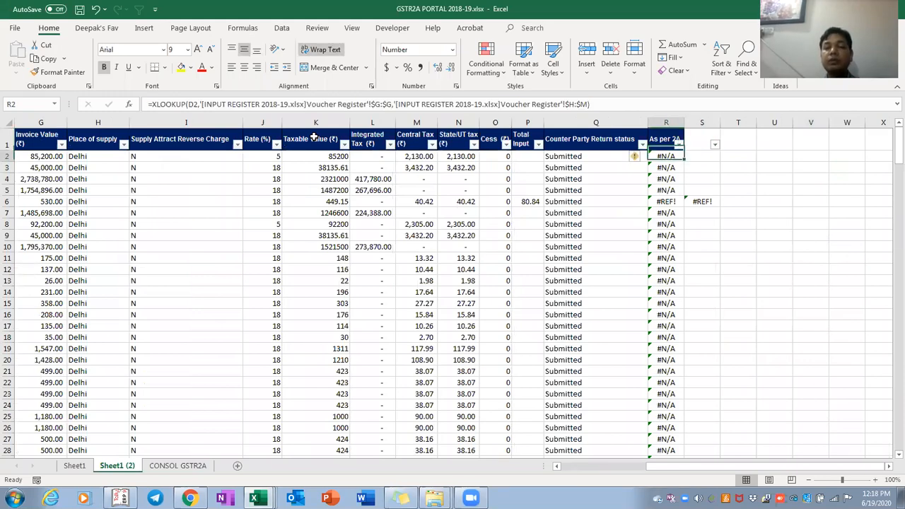
Copy the register's Taxable through State Tax headings into the GSTR2A header row from R1
key("Up")
key("ctrl+Tab")
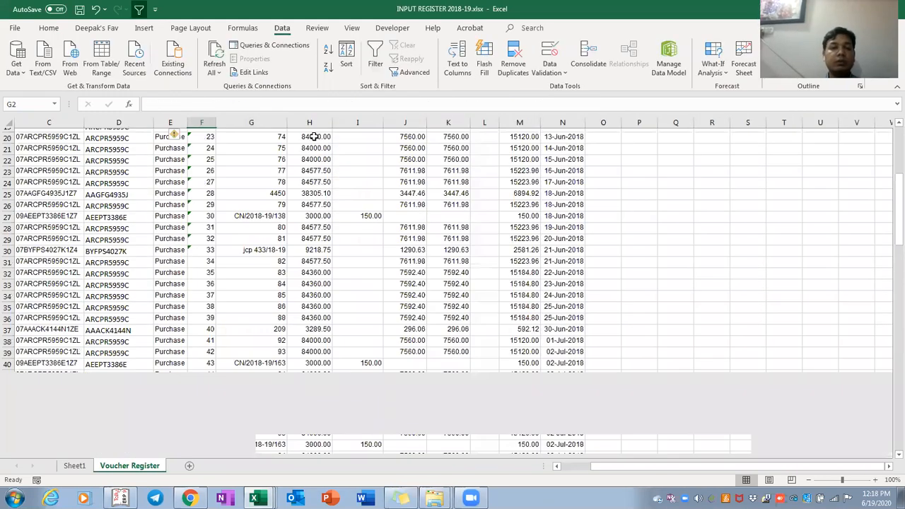
left_click(313, 136)
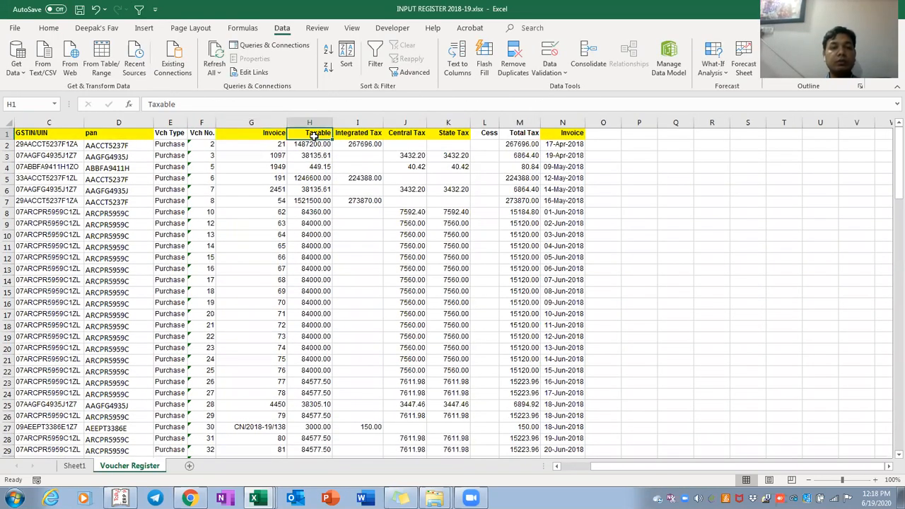
key("shift+Right")
key("shift+Right")
key("shift+Right")
key("ctrl+c")
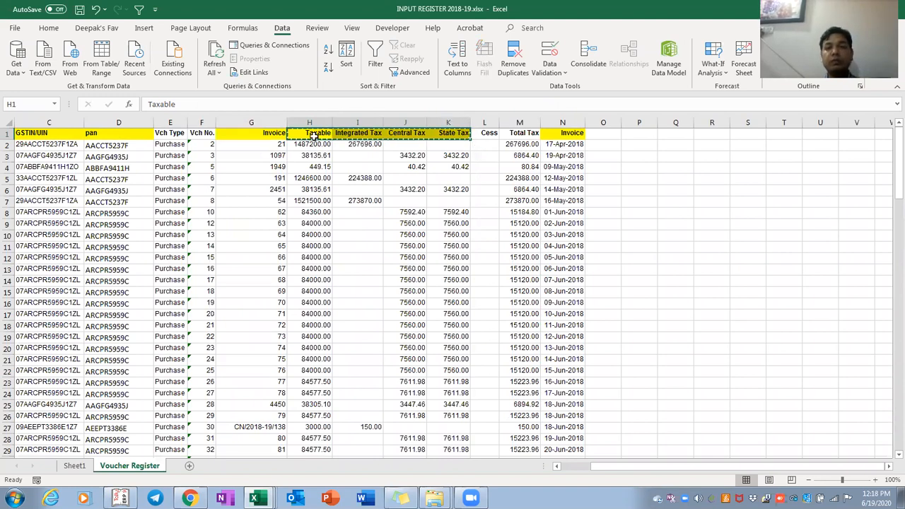
key("ctrl+Tab")
key("Right")
key("ctrl+v")
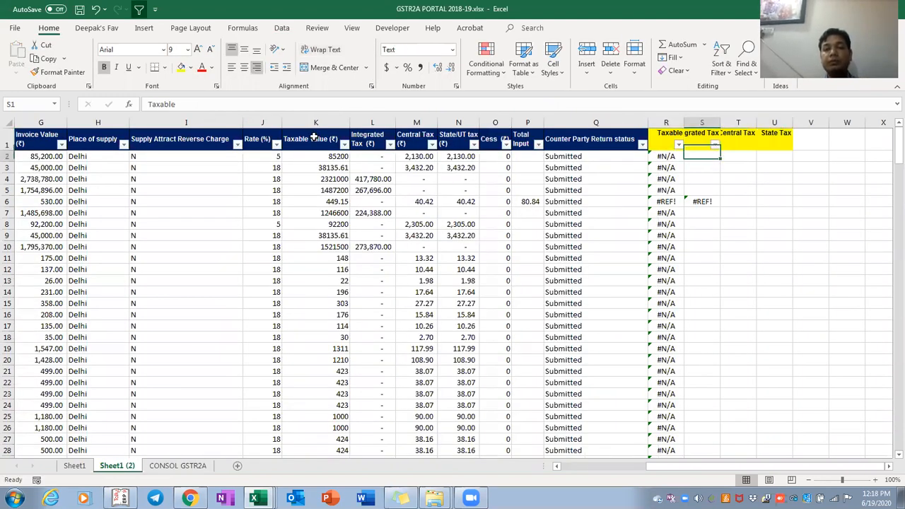
Add the Cess and Total Tax headings after State Tax in V1:W1
key("ctrl+Tab")
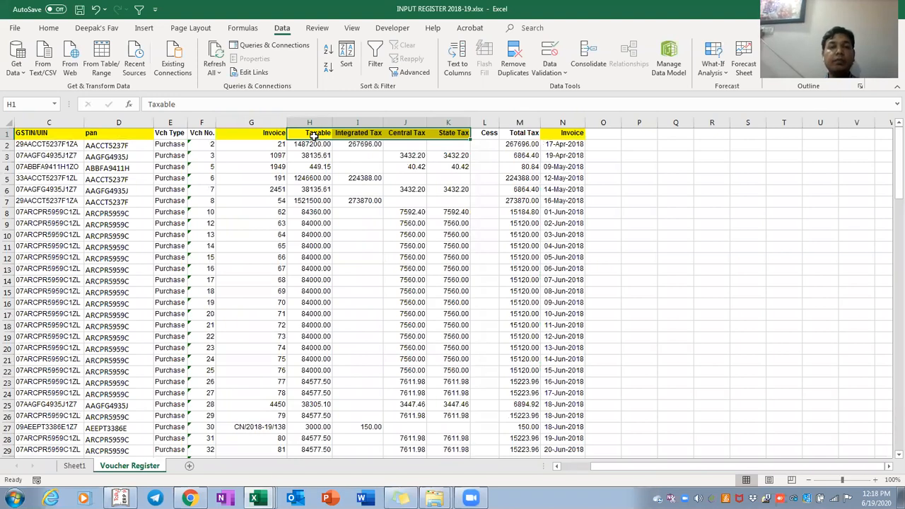
key("ctrl+Tab")
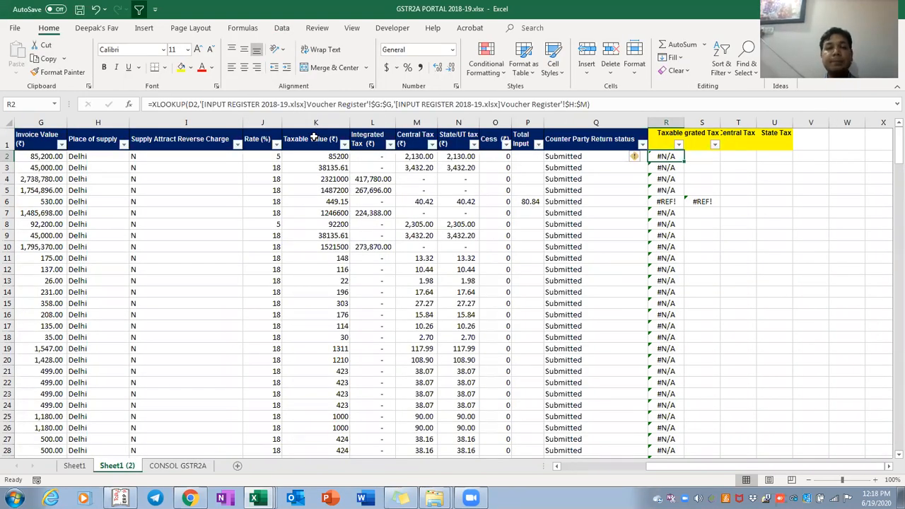
key("ctrl+Tab")
key("Right")
key("Right")
key("Right")
key("Right")
key("Right")
key("Left")
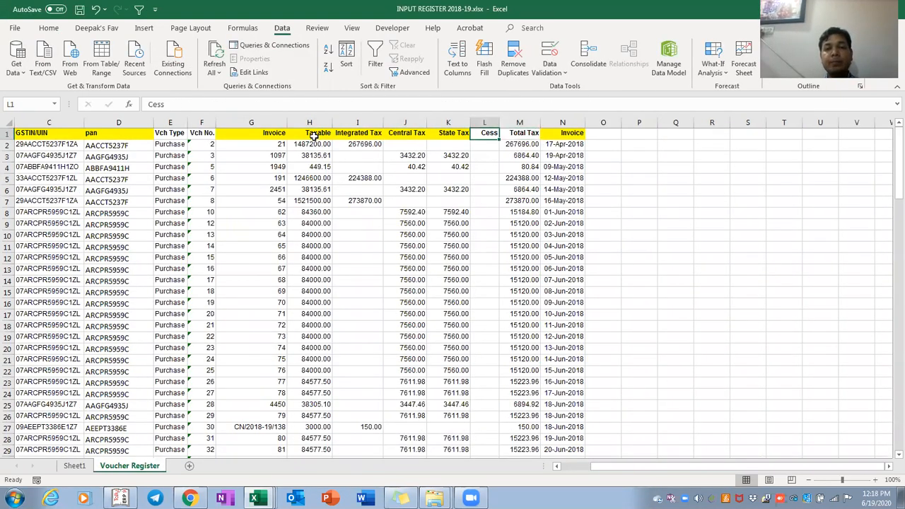
key("shift+Right")
key("ctrl+c")
key("ctrl+Tab")
key("Up")
key("ctrl+Right")
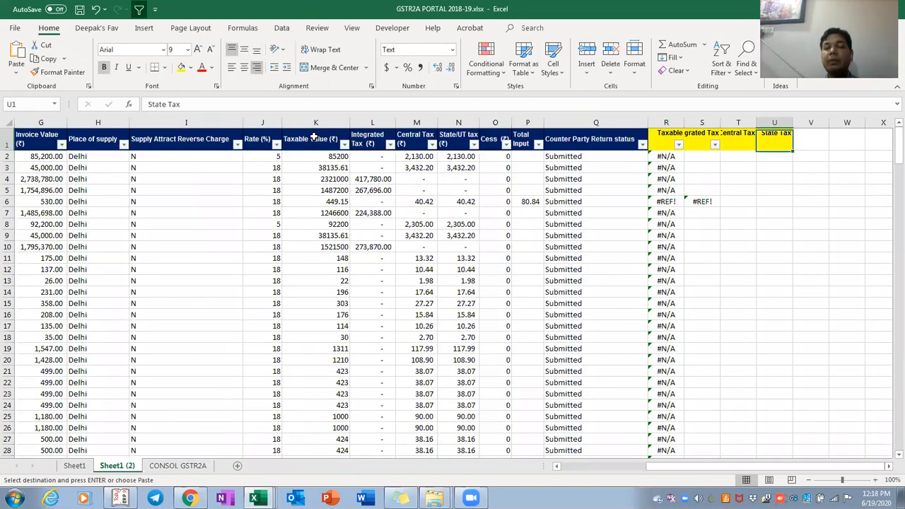
key("Right")
key("Return")
Clear the old #N/A formulas in column R and the #REF! leftovers in column S
key("Down")
key("ctrl+Left")
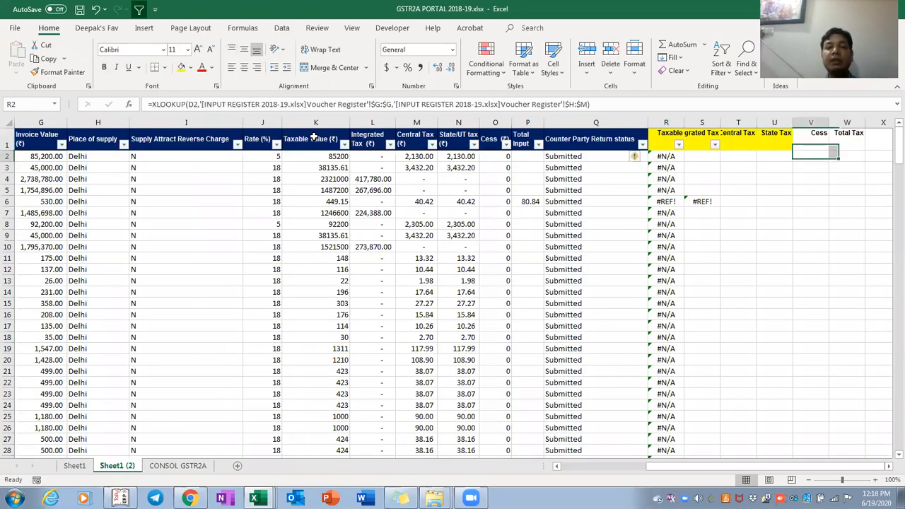
key("ctrl+shift+Down")
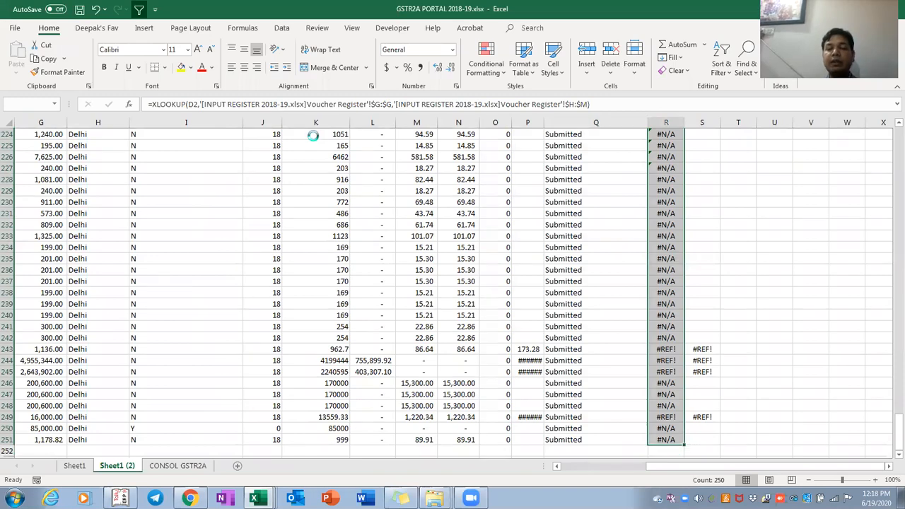
key("Delete")
key("Right")
key("ctrl+space")
key("Down")
key("Up")
key("shift+Page_Down")
key("shift+Page_Down")
key("shift+Page_Down")
key("shift+Page_Down")
key("shift+Page_Down")
key("shift+Page_Down")
key("shift+Page_Down")
key("shift+Page_Down")
key("shift+Page_Down")
key("shift+Page_Down")
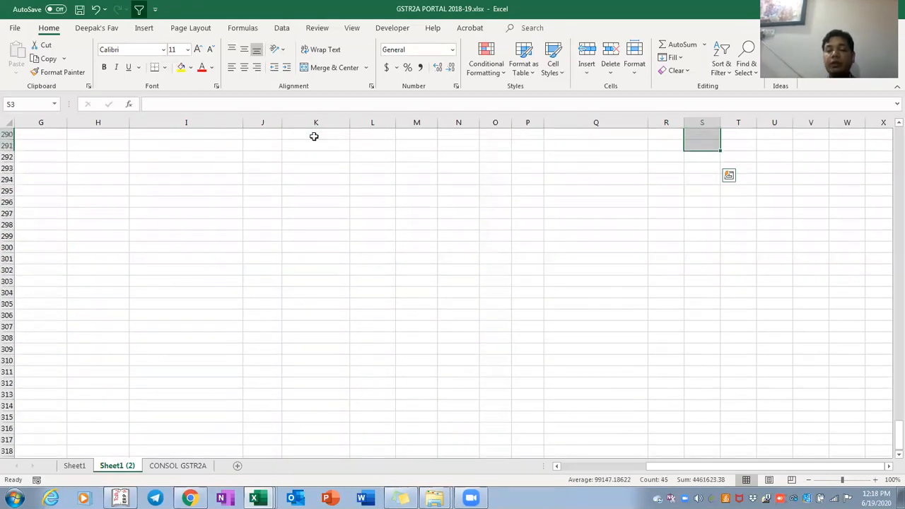
key("Delete")
key("ctrl+Up")
key("Down")
key("Left")
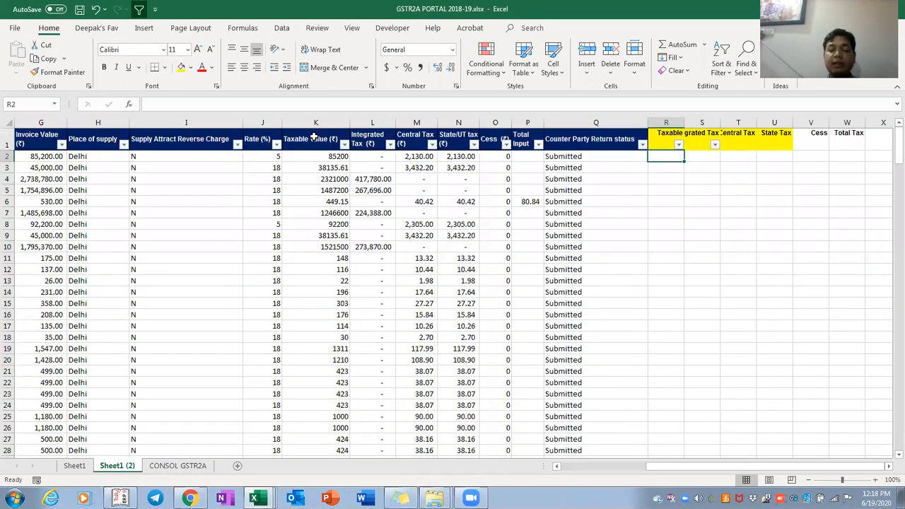
Delete the Grand Total rows at the bottom of the Voucher Register
type("=")
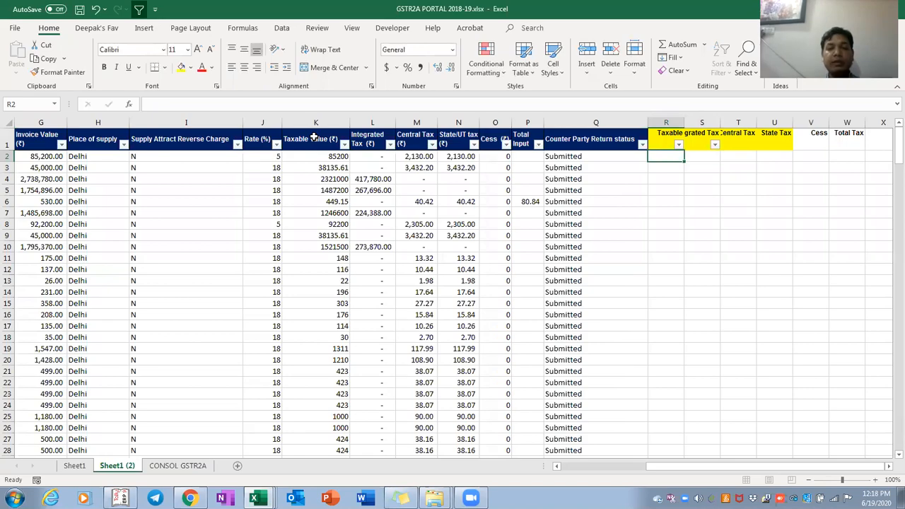
key("alt+Tab")
key("ctrl+Down")
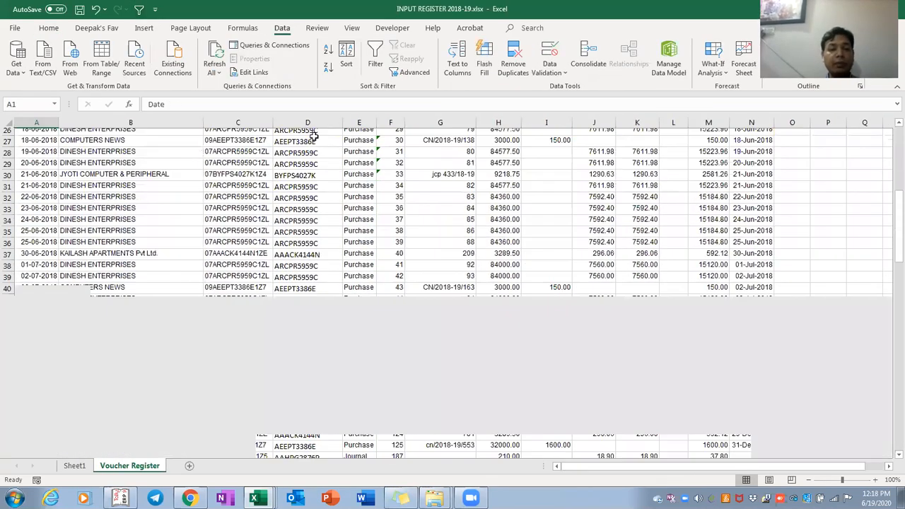
key("Down")
key("shift+space")
key("shift+Down")
key("ctrl+minus")
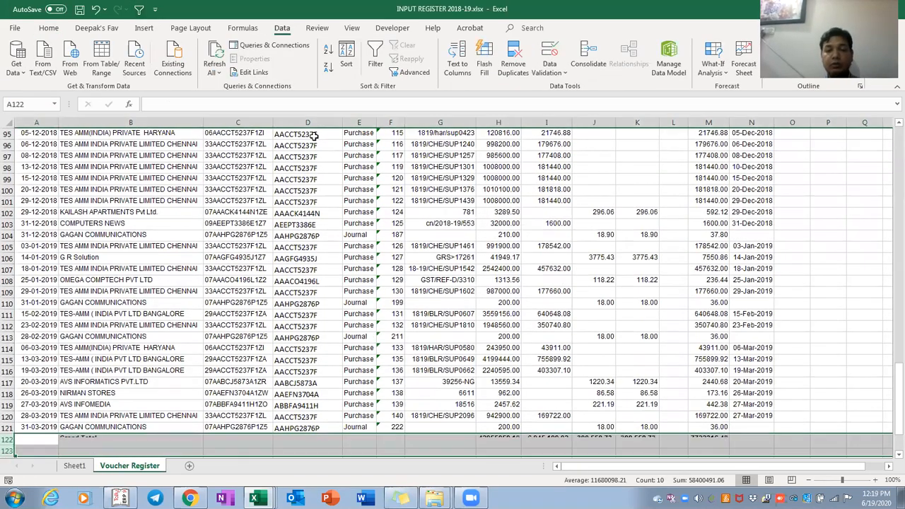
key("Up")
key("ctrl+Up")
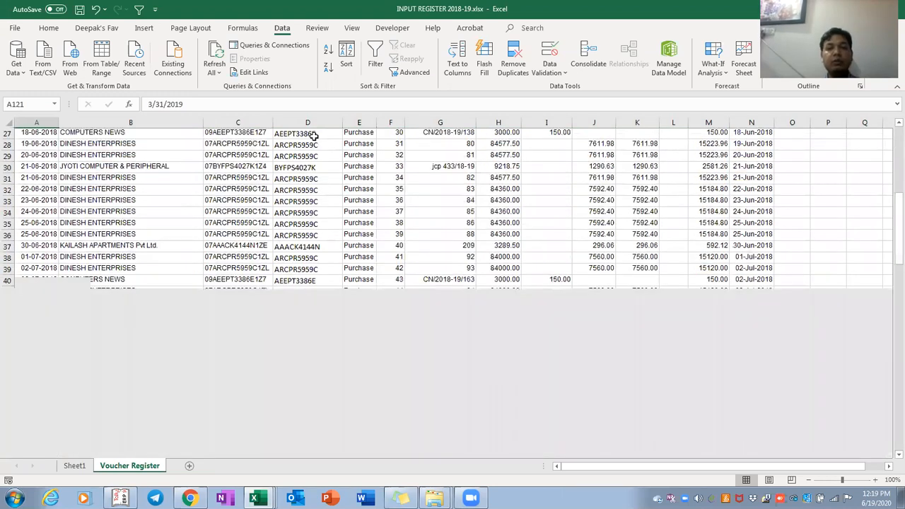
key("Right")
key("Right")
key("Right")
key("Right")
key("Right")
key("Right")
key("Down")
key("Right")
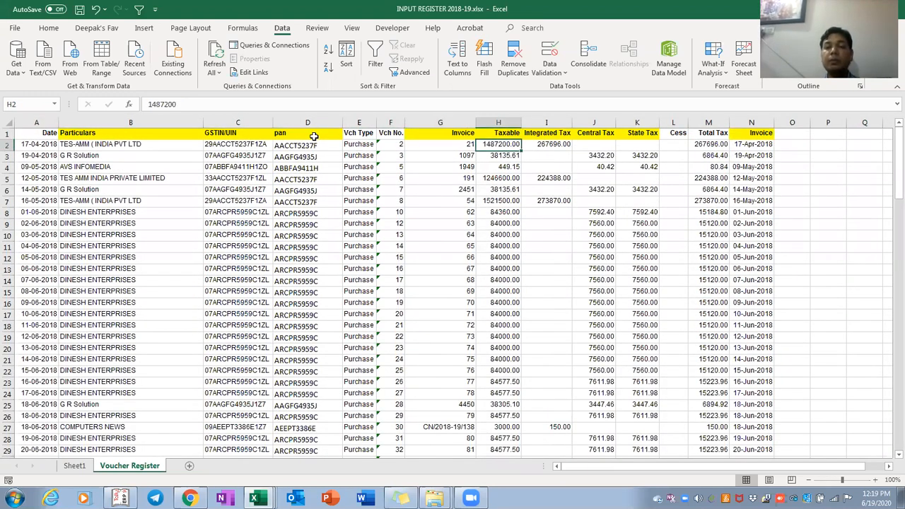
key("Up")
Start an XLOOKUP in R2 using invoice number D2 as the lookup value
key("alt+Tab")
key("Up")
key("Down")
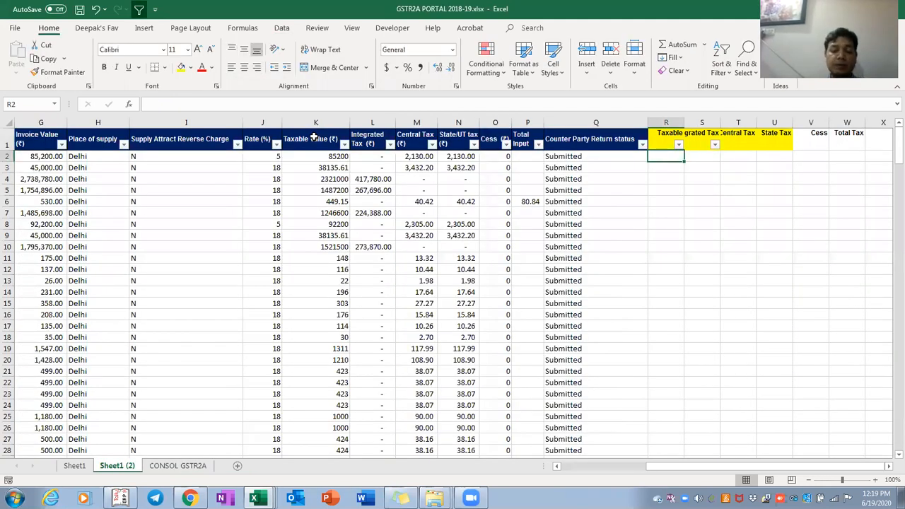
type("=")
type("vlo")
key("BackSpace")
key("BackSpace")
key("BackSpace")
type("xlook")
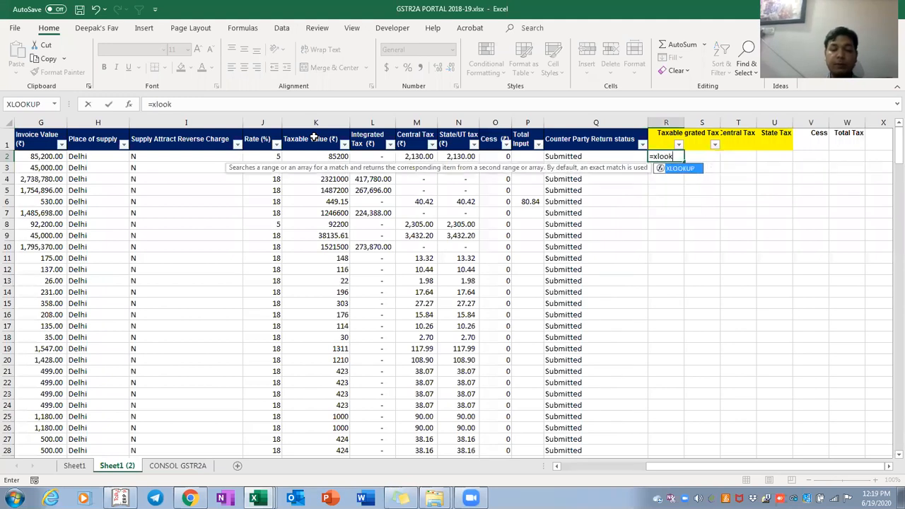
type("up(")
key("Left")
key("Left")
key("Left")
key("Left")
key("Left")
key("Left")
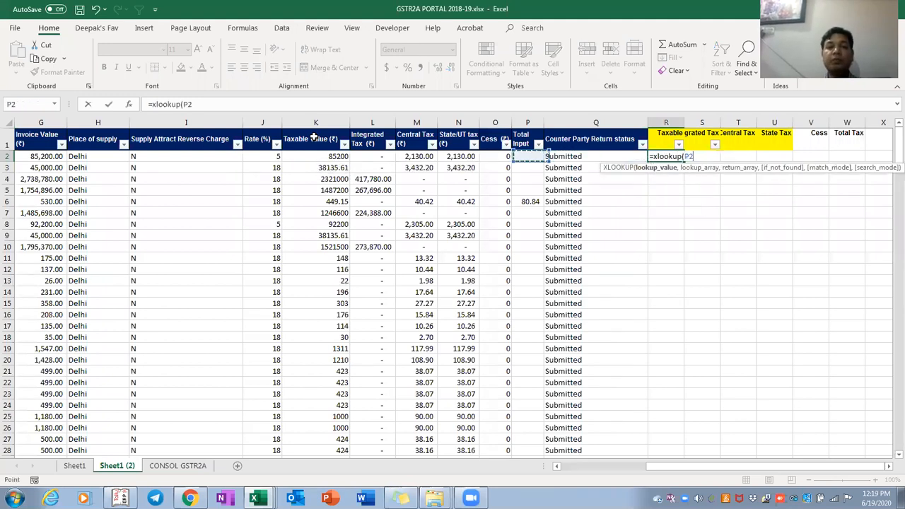
key("Left")
key("Left")
key("Left")
key("Left")
key("Left")
key("Left")
key("Left")
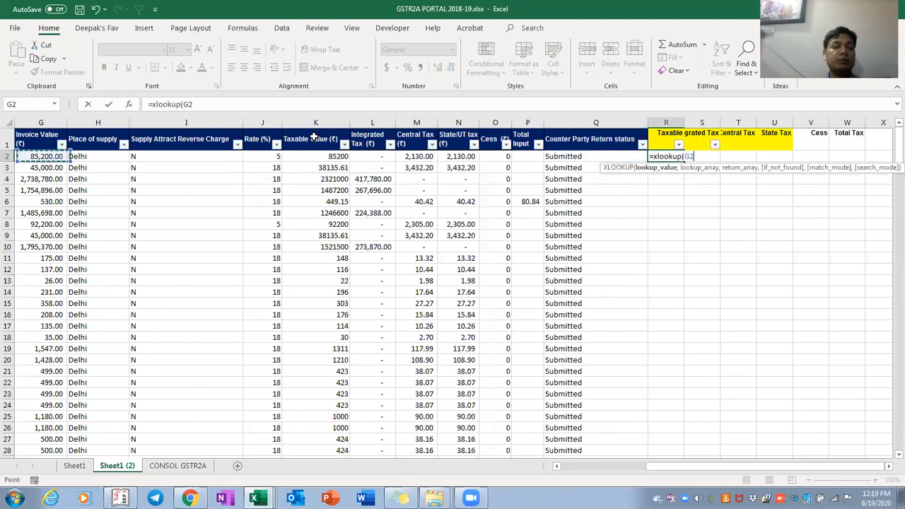
key("Left")
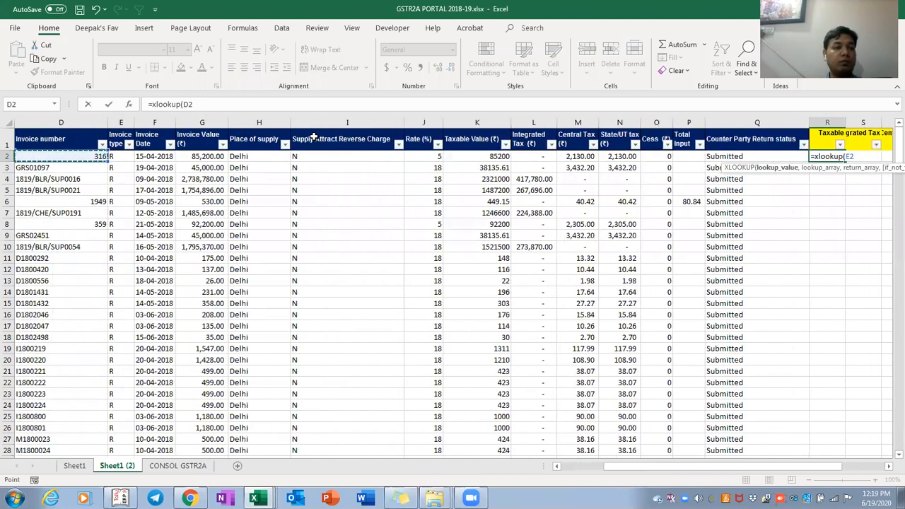
type(",")
Look up Voucher Register column G, return columns H:M, and enter the formula
key("alt+Tab")
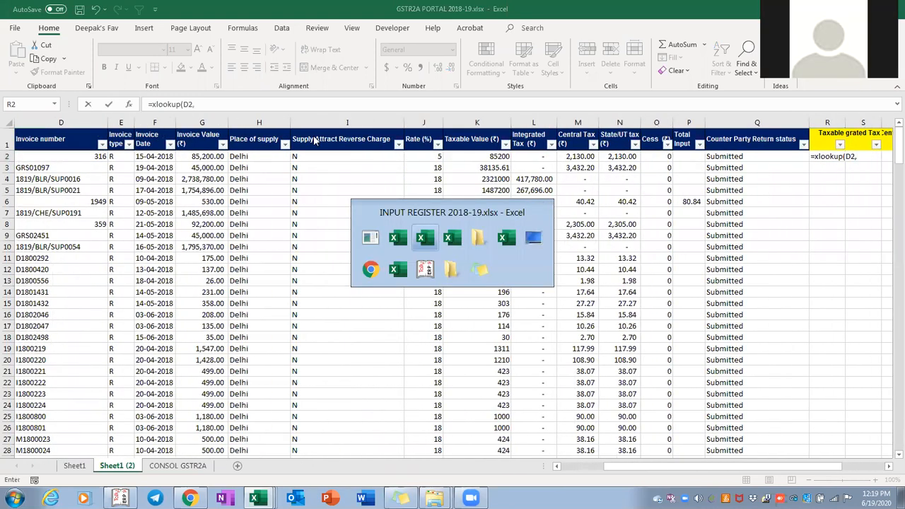
key("ctrl+Left")
key("Right")
key("Right")
key("Right")
key("Right")
key("Right")
key("Right")
key("ctrl+space")
type(",")
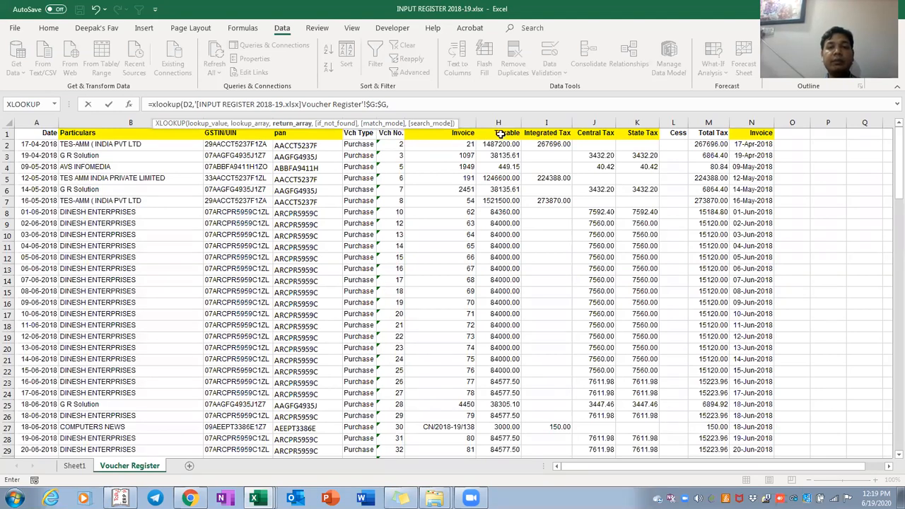
left_click_drag(499, 134, 725, 136)
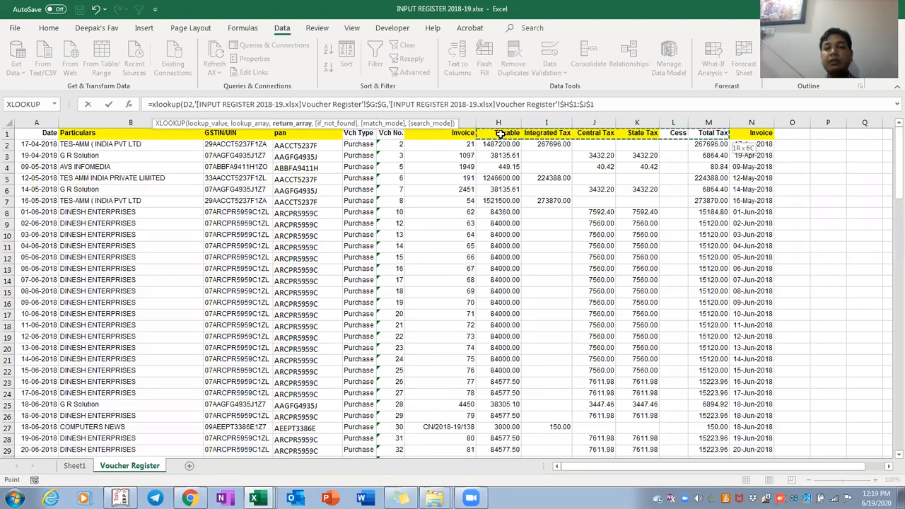
key("ctrl+space")
scroll(499, 282, "down", 20)
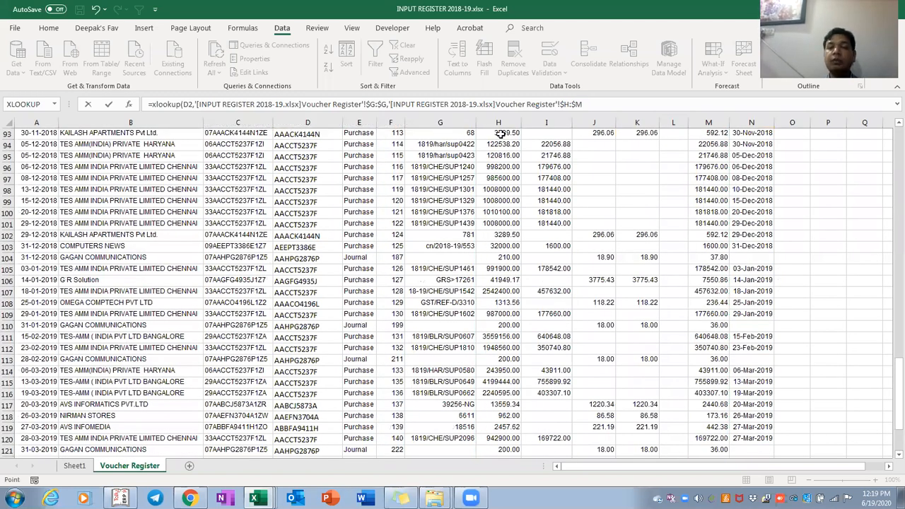
key("Return")
key("Right")
key("Right")
key("Right")
key("Right")
key("Right")
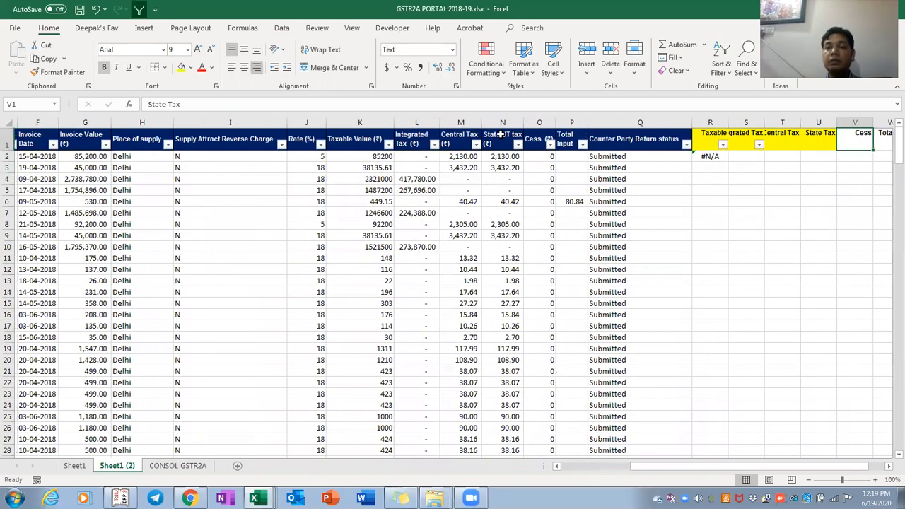
Copy R2's XLOOKUP formula down column R through the invoice rows
key("Left")
key("Left")
key("Left")
key("Down")
key("Left")
key("Left")
key("Left")
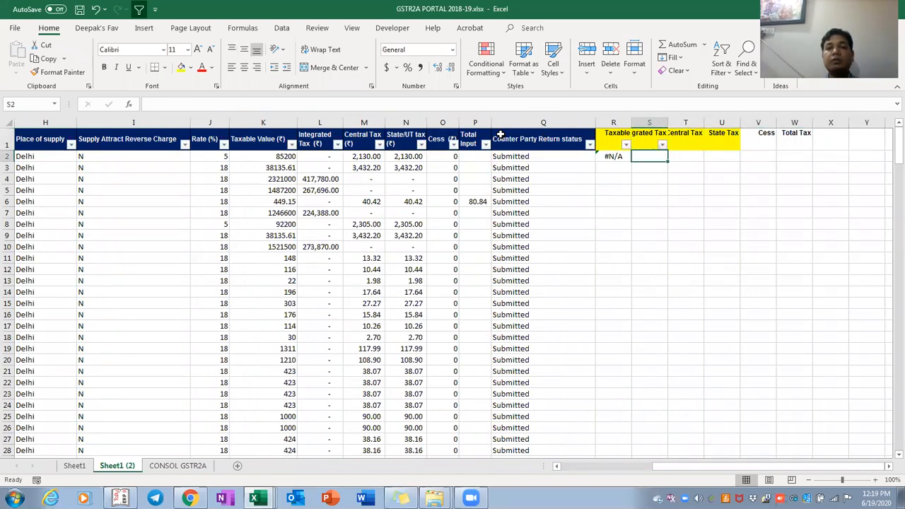
key("F2")
key("Escape")
key("ctrl+c")
key("shift+Page_Down")
key("shift+Page_Down")
key("shift+Page_Down")
key("shift+Page_Down")
key("shift+Page_Down")
key("shift+Page_Down")
key("shift+Page_Down")
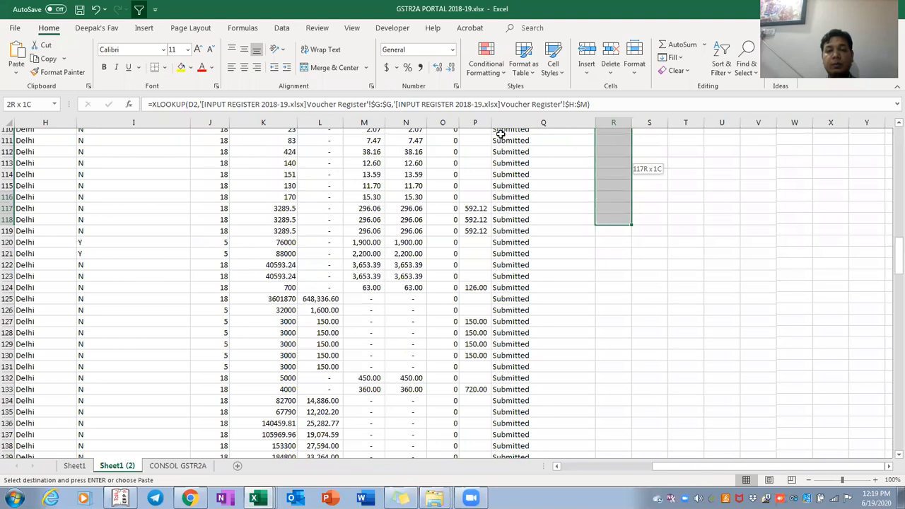
key("ctrl+v")
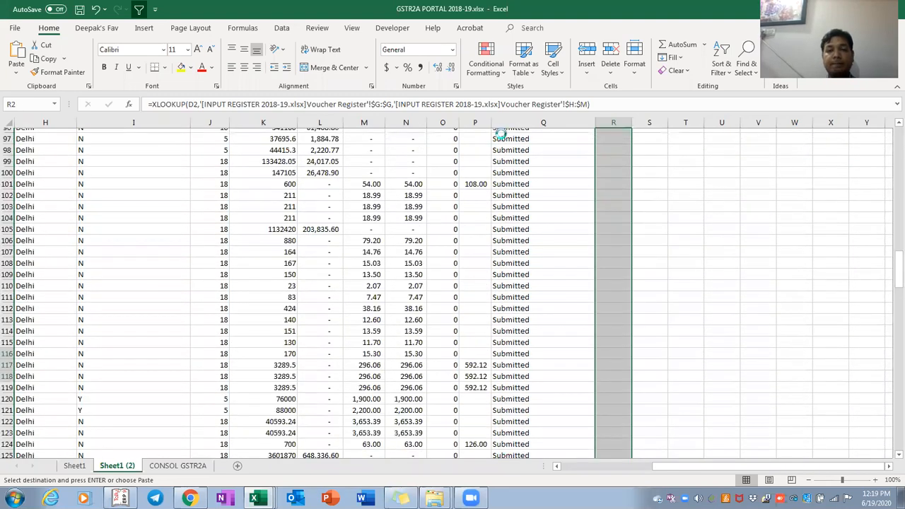
key("Down")
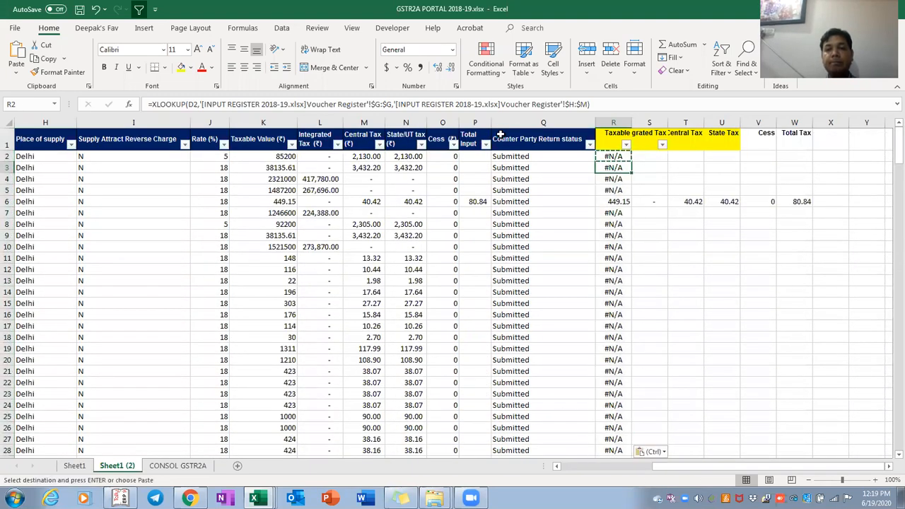
Check the filled lookup results down column R, including R34's formula
key("Down")
key("Down")
key("Down")
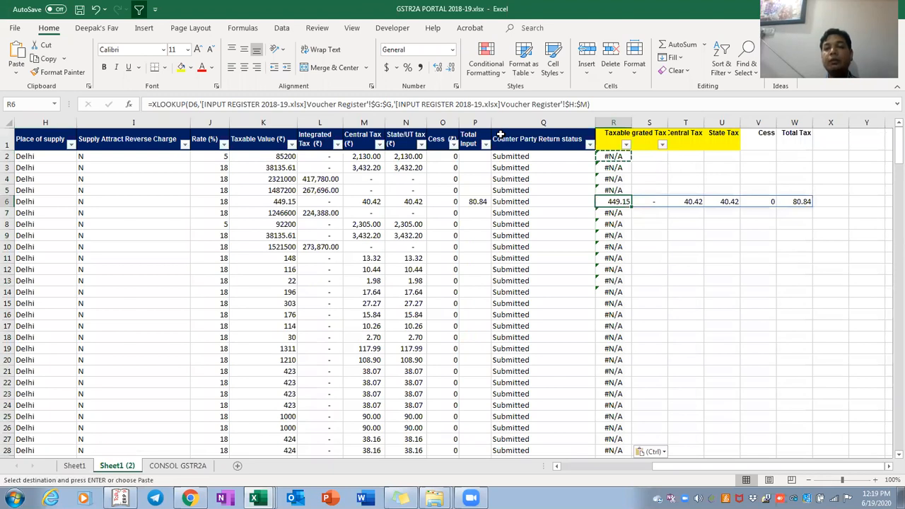
key("Page_Down")
key("Up")
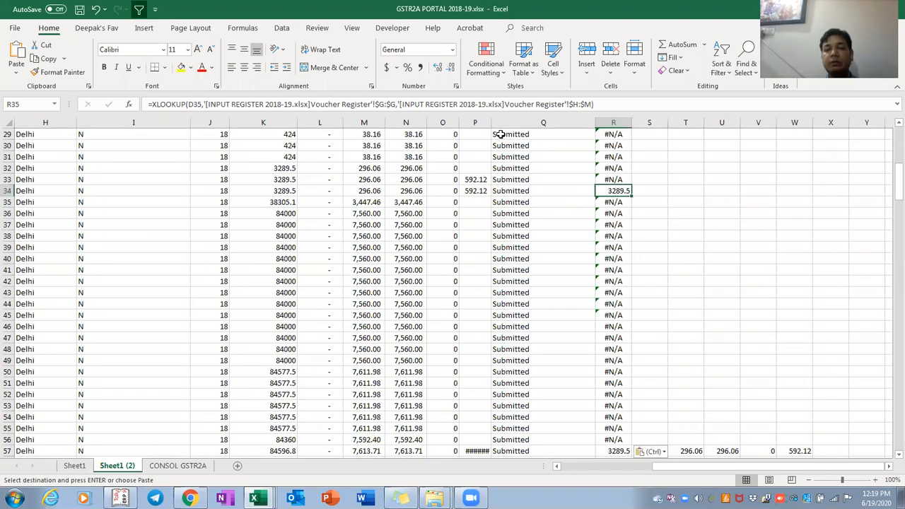
key("F2")
key("Return")
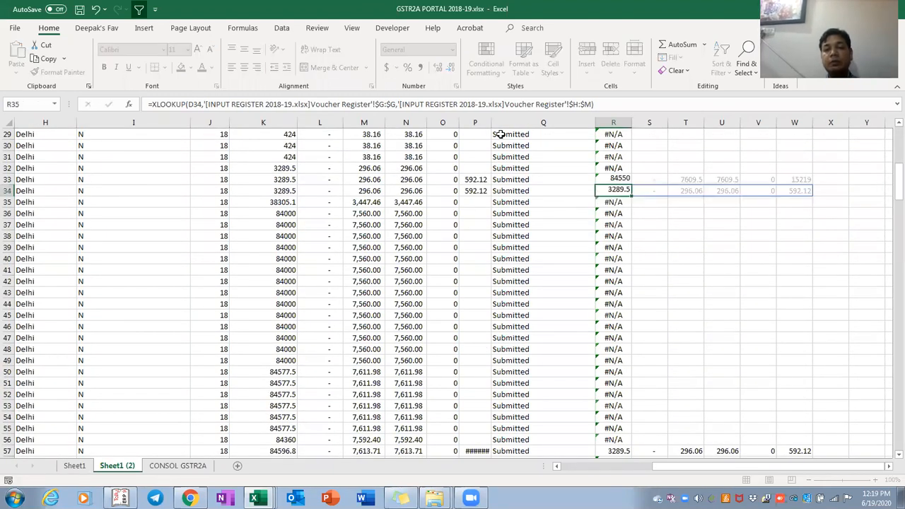
key("Down")
key("Down")
key("Down")
key("Down")
key("Down")
key("Down")
key("Down")
key("Down")
key("Down")
key("Down")
key("Down")
key("Down")
key("Down")
key("Down")
key("Down")
key("Down")
key("Down")
key("Down")
key("Down")
key("Down")
key("Down")
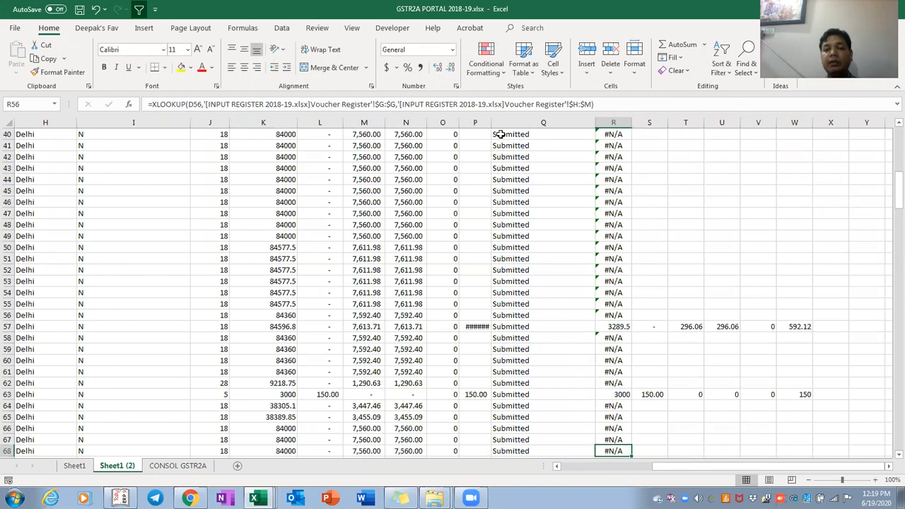
key("Down")
key("Down")
key("Down")
key("Down")
key("Down")
key("Down")
key("Down")
key("Down")
key("Down")
key("Down")
key("Down")
key("Down")
key("Down")
key("Down")
key("Down")
key("Down")
key("Down")
key("Down")
key("Down")
key("Down")
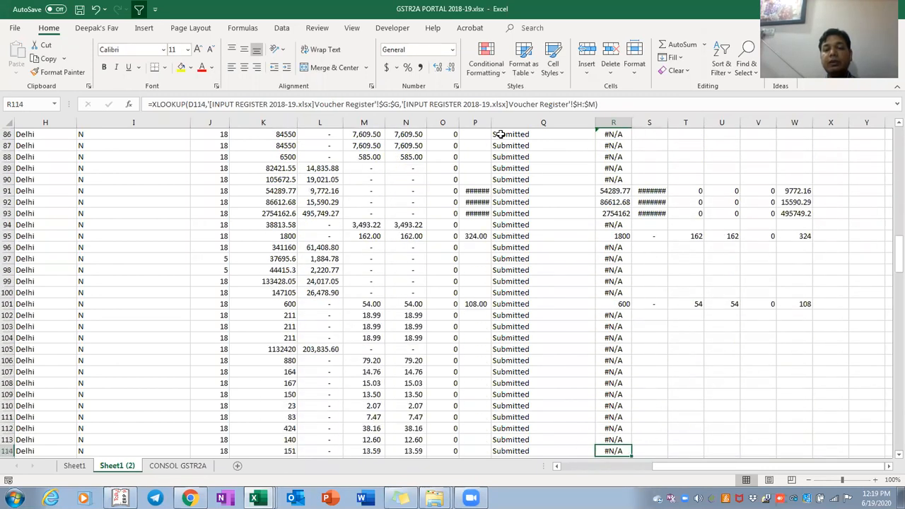
key("Down")
key("Down")
key("Down")
key("Down")
key("Down")
key("Down")
key("Down")
key("Down")
key("Down")
key("Down")
key("Down")
key("Down")
key("Down")
key("Down")
key("Down")
key("Down")
key("Down")
key("Down")
key("Down")
key("Down")
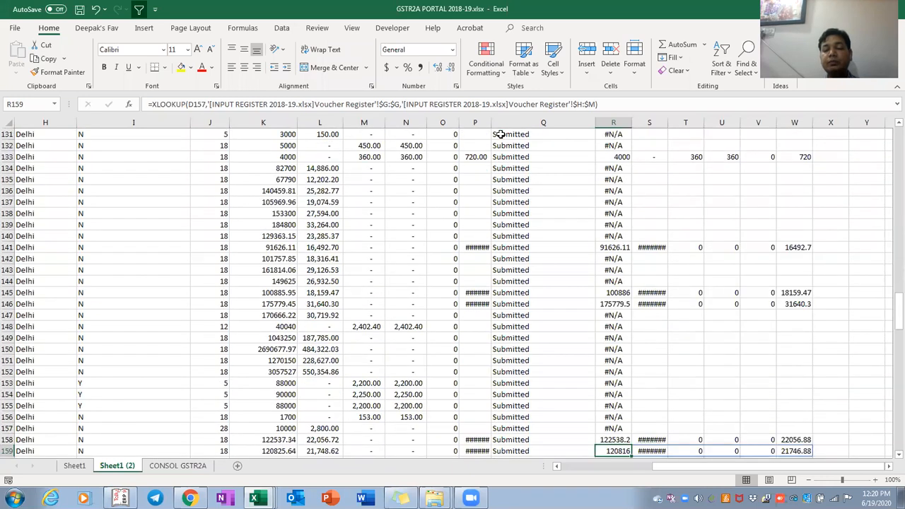
Select R1:W and AutoFit the Taxable through Total Tax columns (Alt+H,O,I)
key("ctrl+Up")
key("Right")
key("Left")
key("ctrl+shift+Down")
key("shift+Right")
key("shift+Right")
key("shift+Right")
key("shift+Right")
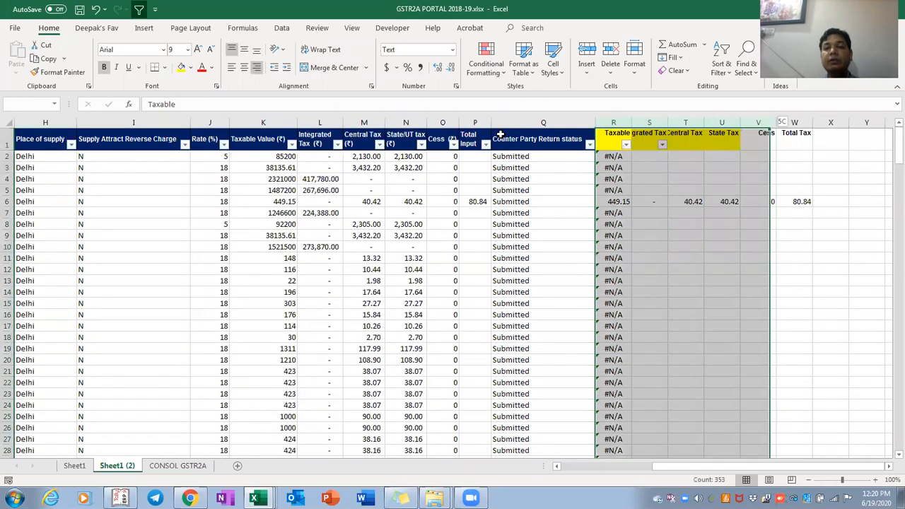
key("shift+Right")
key("shift+Right")
key("shift+Left")
key("alt+h")
key("o")
key("i")
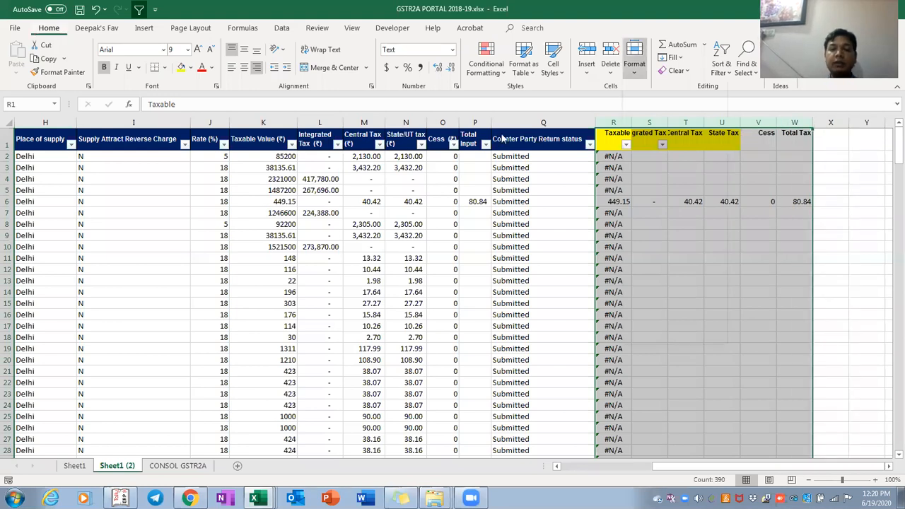
key("Right")
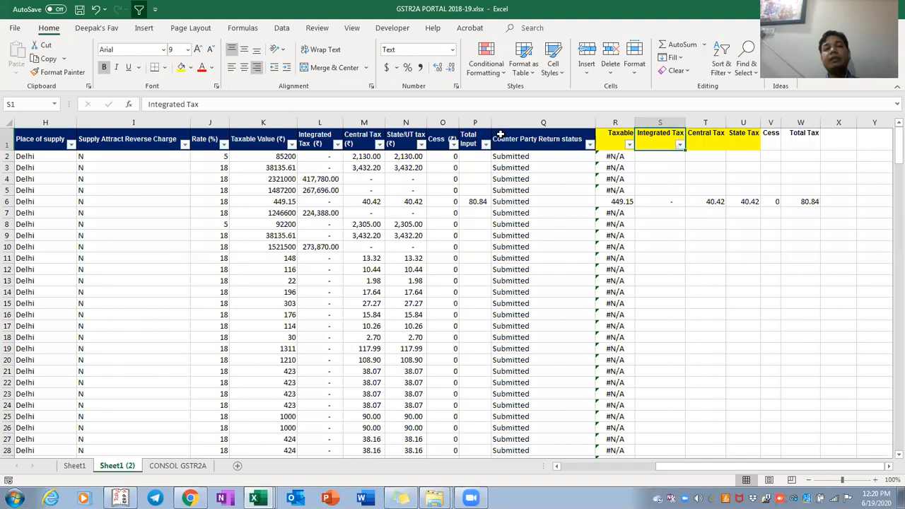
Inspect the empty tax cells in row 2 and R2's lookup formula without changing it
key("Down")
key("Right")
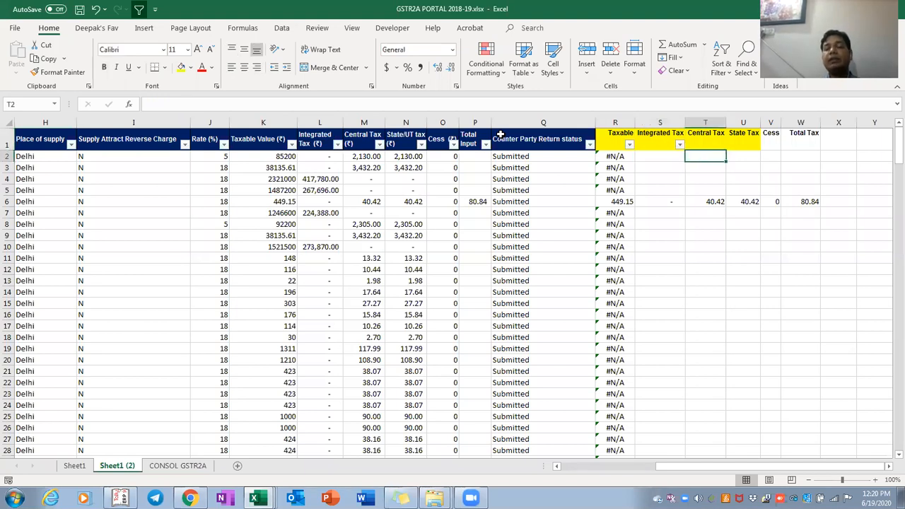
key("Right")
key("Right")
key("Left")
key("Left")
key("Left")
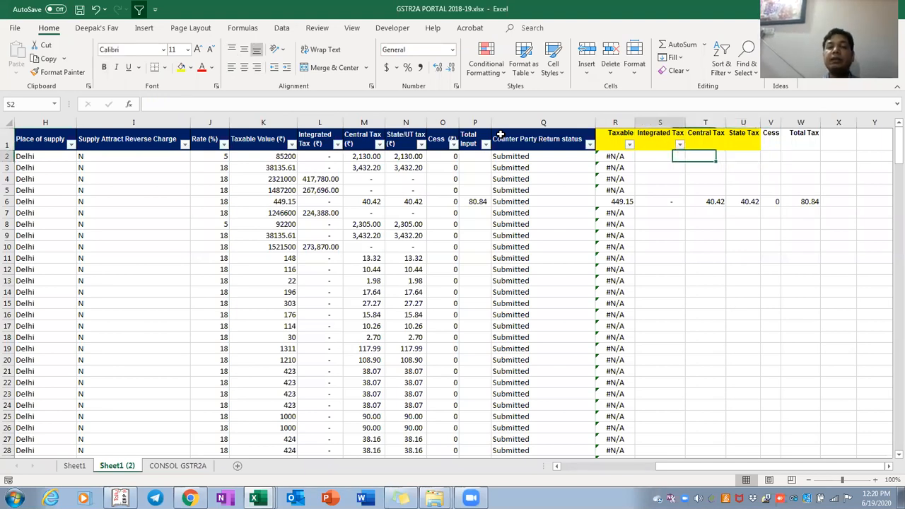
key("Left")
key("F2")
key("Escape")
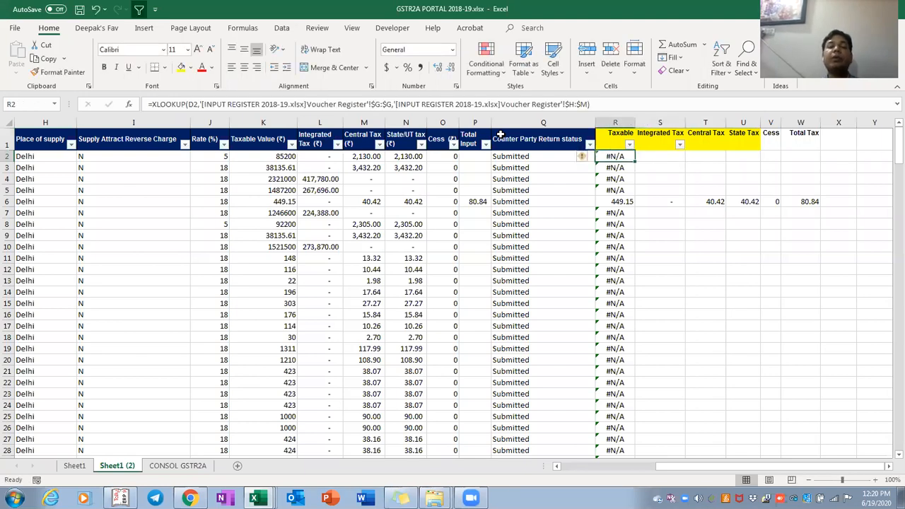
Review the Central Tax to Total Tax headers and the spilled values in S2:W2 and row 6
key("Up")
key("Right")
key("Right")
key("Right")
key("Right")
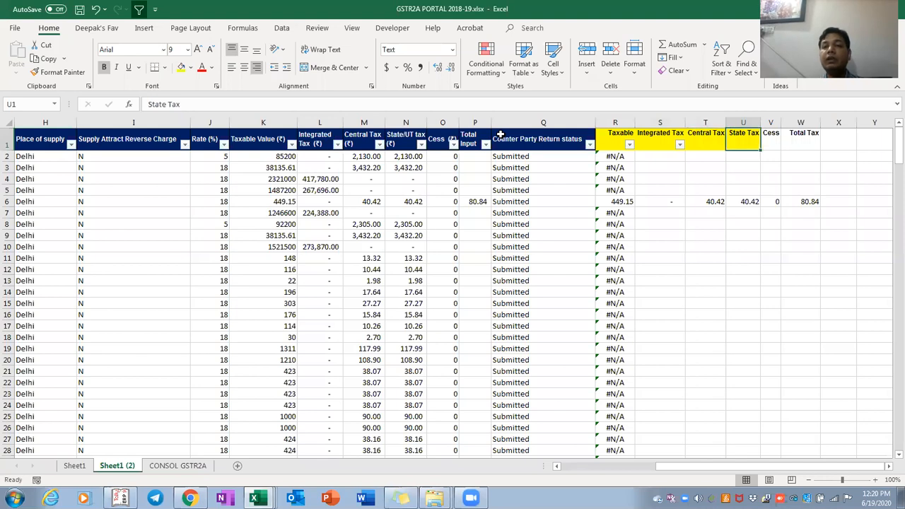
key("Right")
key("shift+Left")
key("shift+Left")
key("shift+Left")
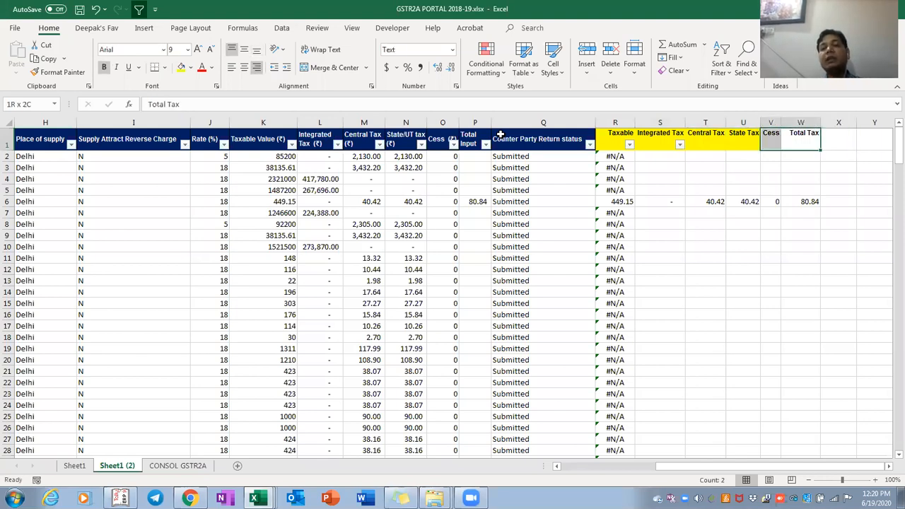
key("Down")
key("Left")
key("Left")
key("Left")
key("Left")
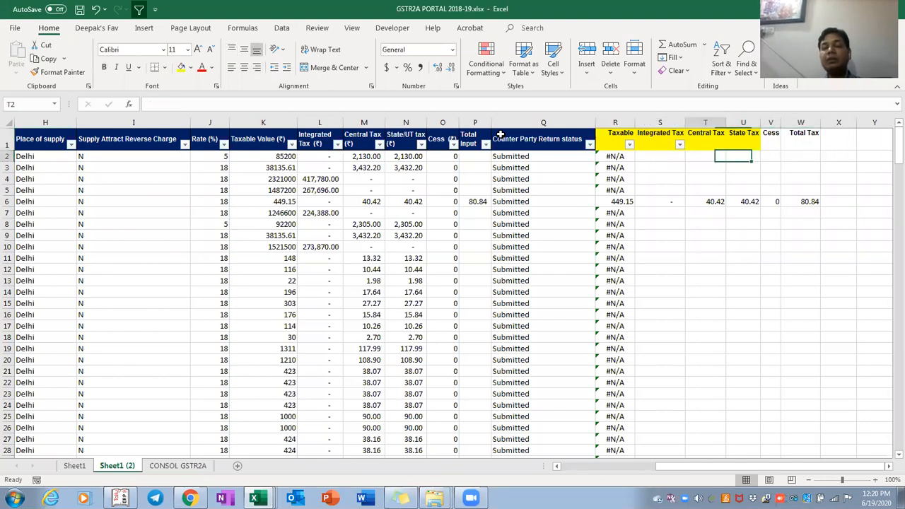
key("shift+Right")
key("shift+Right")
key("shift+Right")
key("shift+Right")
key("shift+Right")
key("shift+Left")
key("shift+Down")
key("shift+Down")
key("shift+Down")
key("Down")
key("Down")
key("Down")
key("Down")
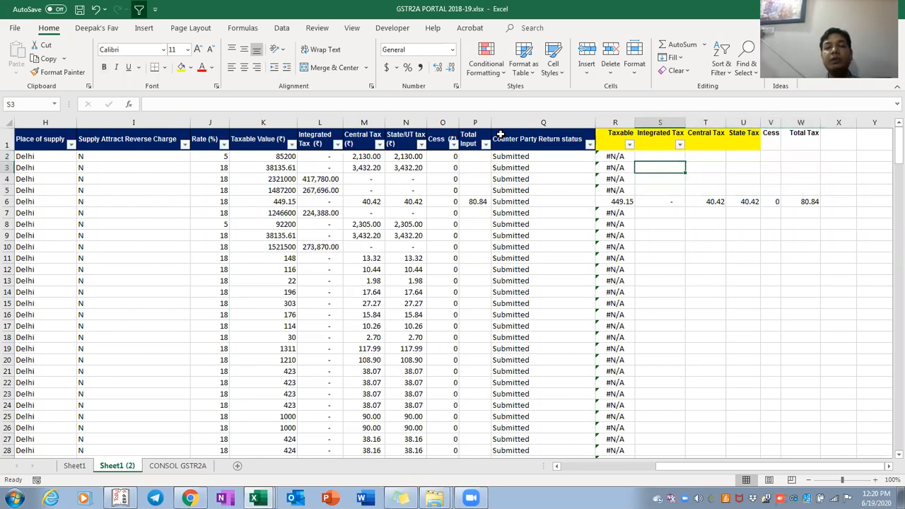
key("Down")
key("Down")
key("Down")
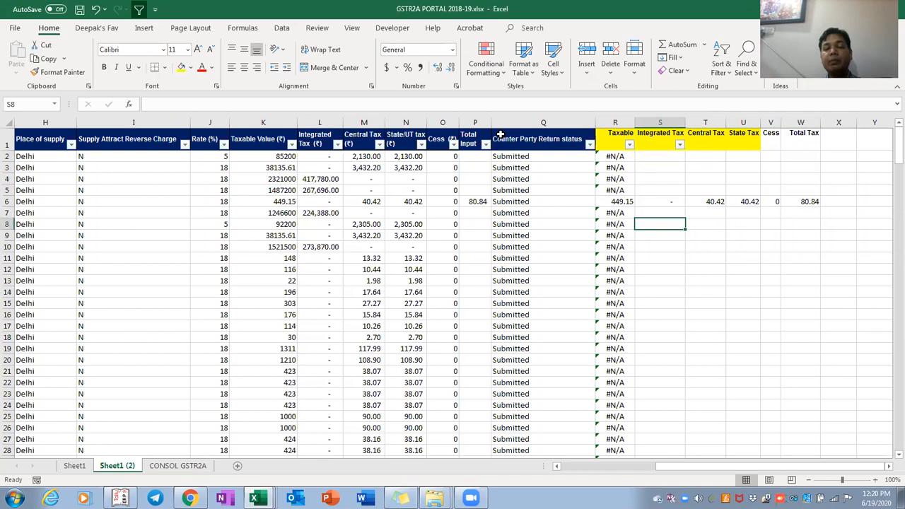
Return to R2 and put its lookup formula into edit mode to add a fallback
key("Left")
key("Up")
key("Up")
key("Up")
key("Up")
key("Up")
key("Up")
key("Up")
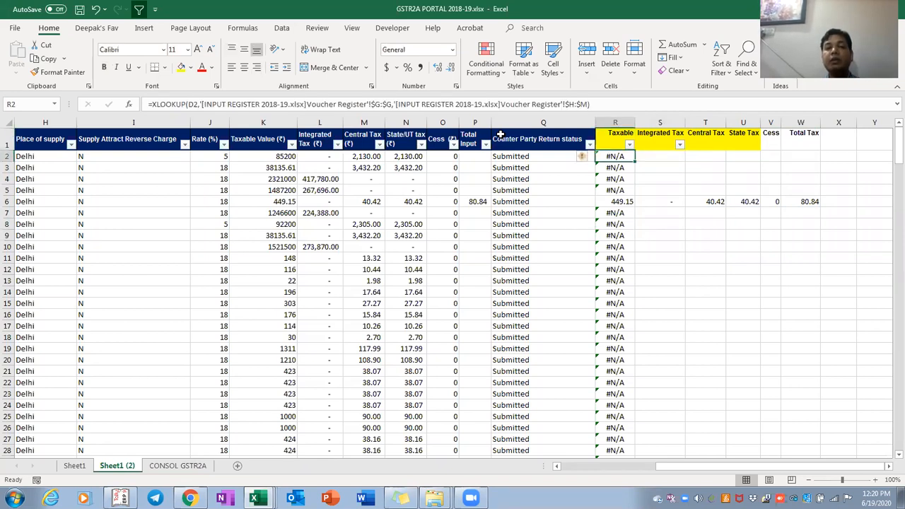
key("F2")
Add "not found in input register" as R2's XLOOKUP if_not_found text and commit it
type(",\"")
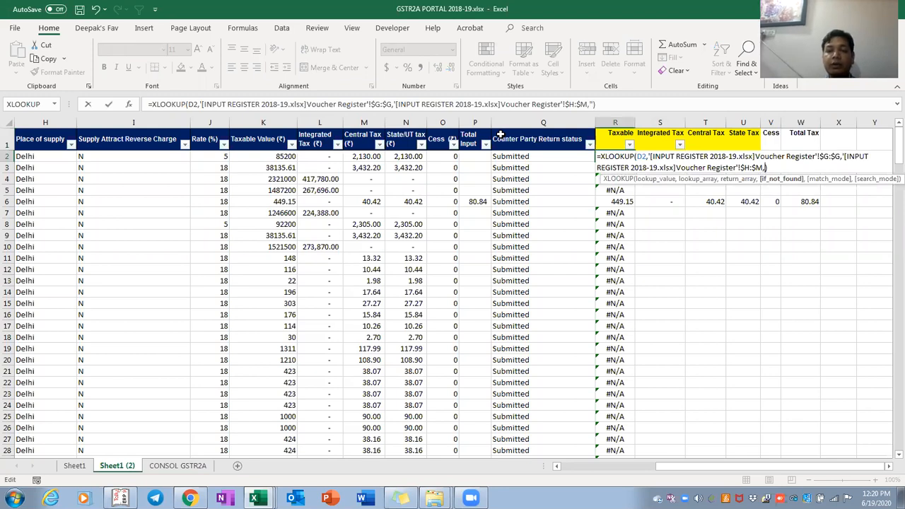
type("not fo")
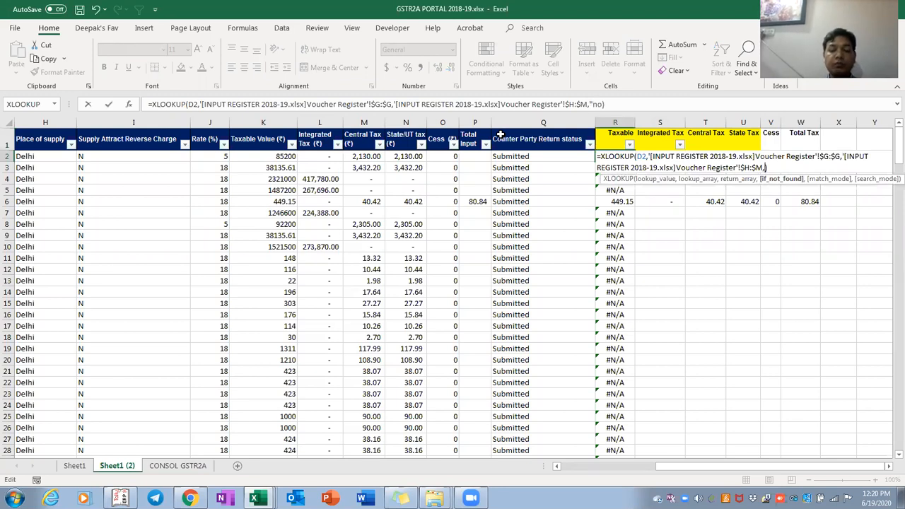
type("und in ")
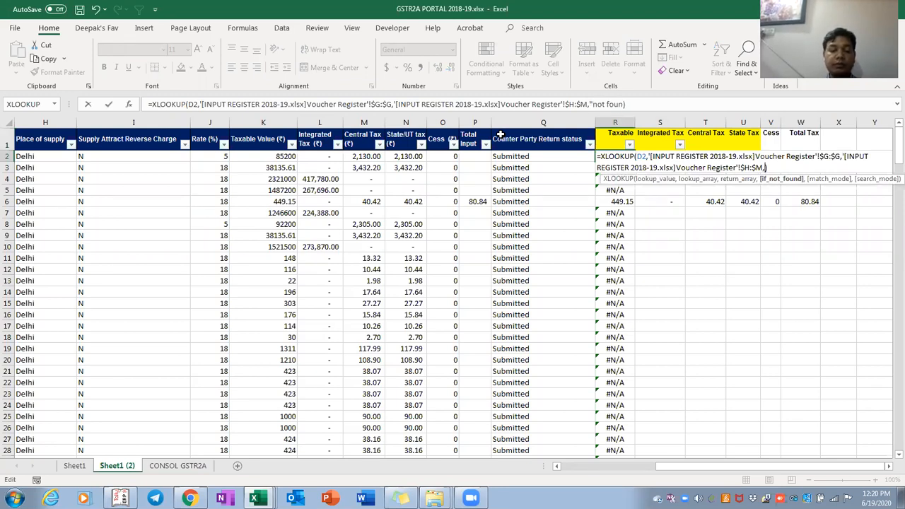
type("inpu")
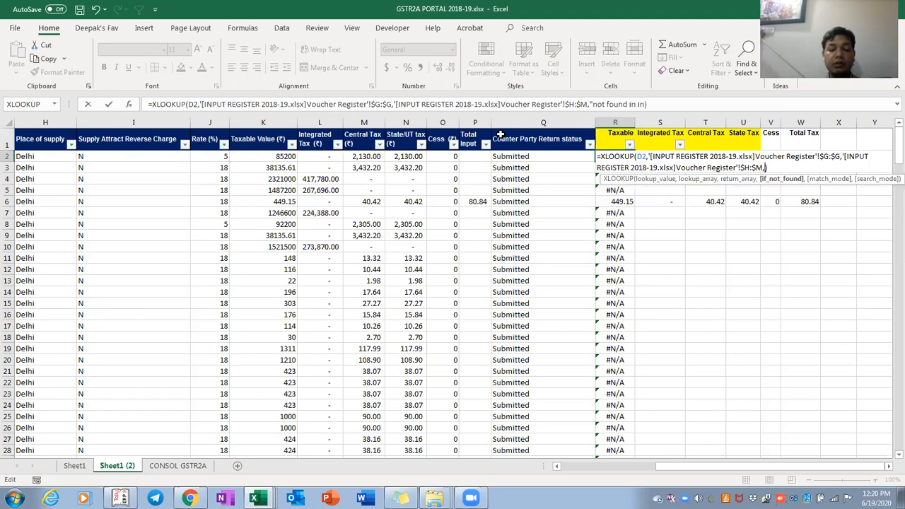
type("t registyer")
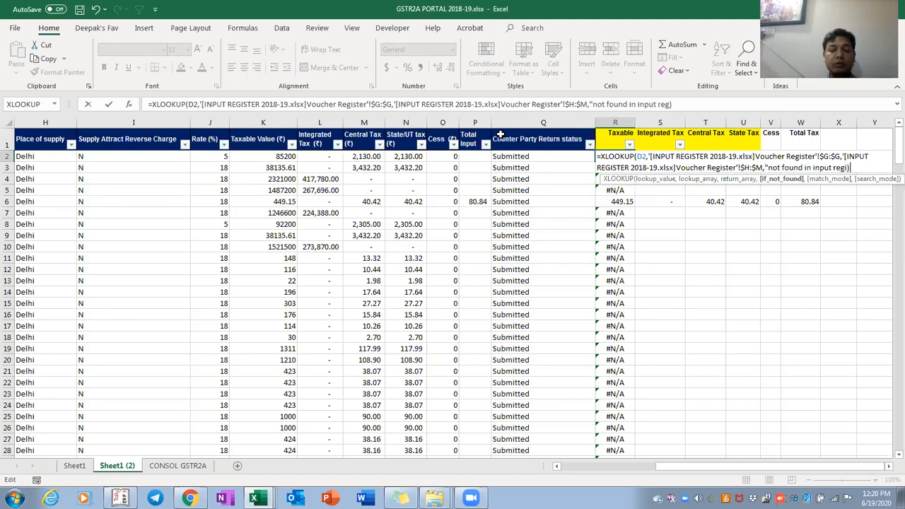
key("BackSpace")
key("BackSpace")
key("BackSpace")
type("er")
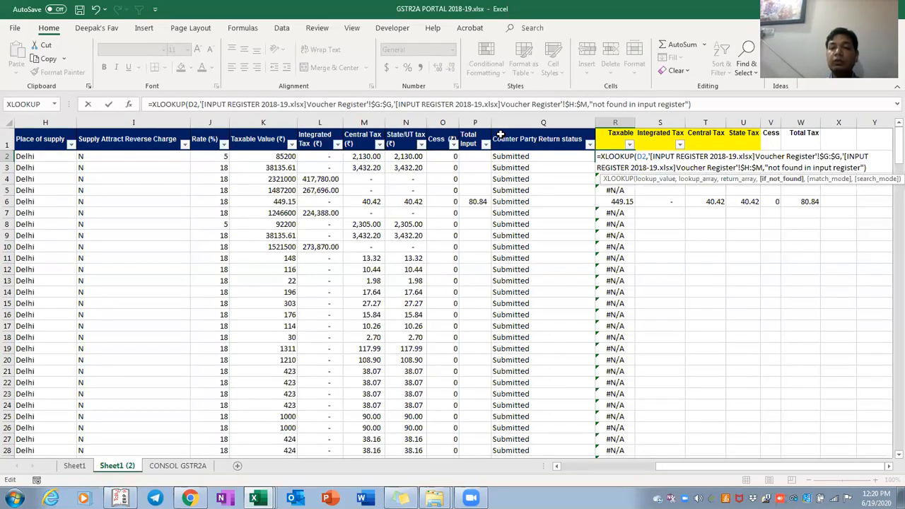
key("ctrl+Return")
Copy R2's lookup formula and paste it down R2:R251
key("ctrl+c")
key("ctrl+shift+Down")
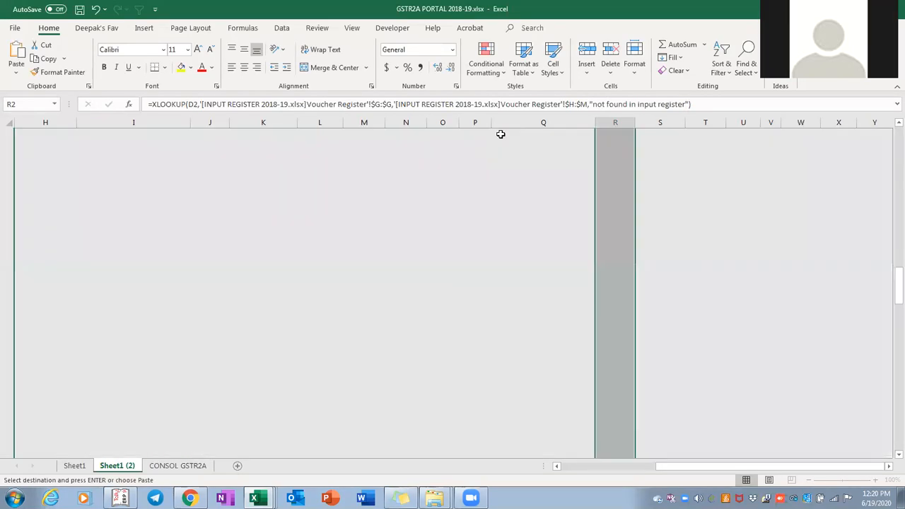
key("shift+Page_Down")
key("shift+Page_Down")
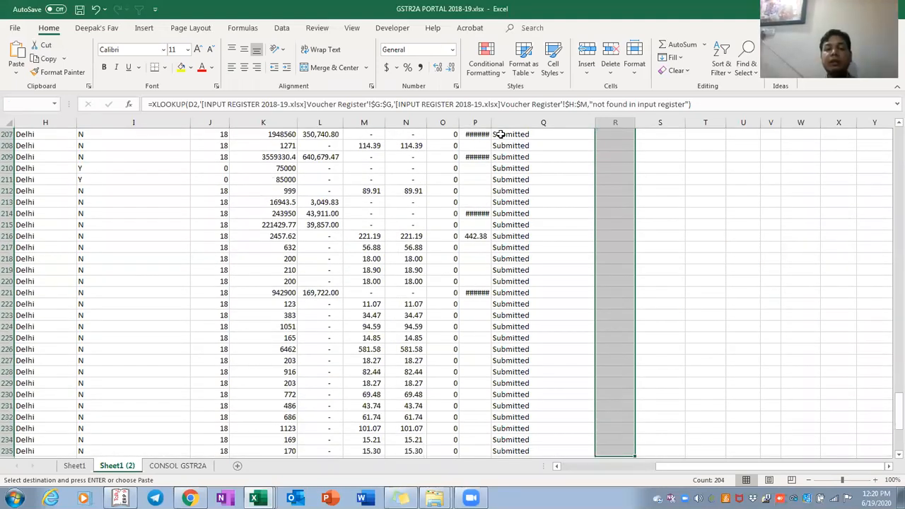
key("shift+Up")
key("shift+Up")
key("shift+Up")
key("shift+Up")
key("shift+Up")
key("shift+Up")
key("shift+Up")
key("shift+Up")
key("shift+Up")
key("shift+Up")
key("shift+Up")
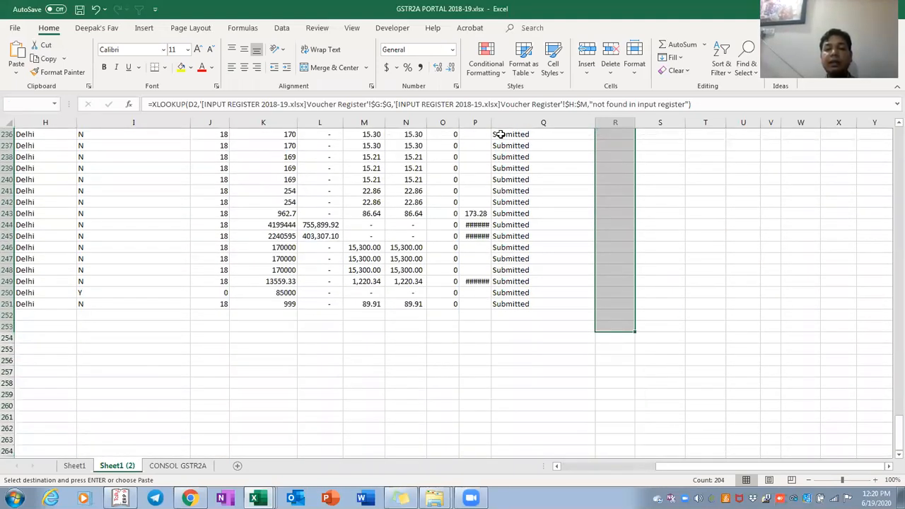
key("ctrl+v")
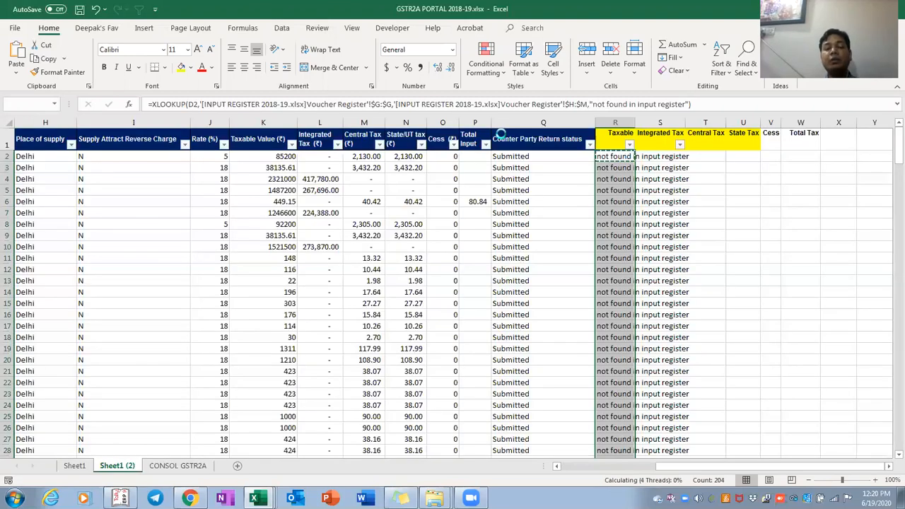
Check the column R results and spilled tax values, including rows 33 and 79
key("Down")
key("Down")
key("Down")
key("Down")
key("Down")
key("Down")
key("Down")
key("Down")
key("Down")
key("Down")
key("Down")
key("Down")
key("Down")
key("Down")
key("Down")
key("Down")
key("Down")
key("Down")
key("Down")
key("Down")
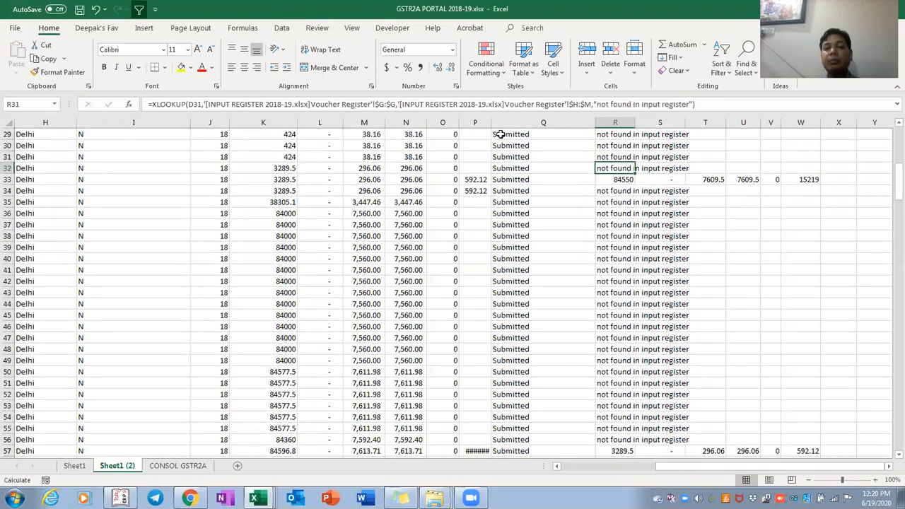
key("Down")
key("F2")
key("Return")
key("Right")
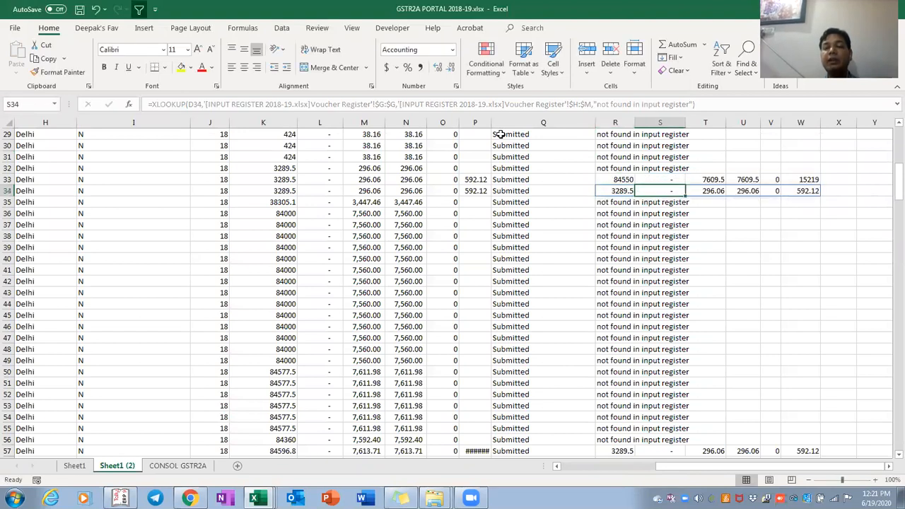
key("Right")
key("Up")
key("Down")
key("Down")
key("Down")
key("Down")
key("Down")
key("Down")
key("Down")
key("Down")
key("Down")
key("Down")
key("Down")
key("Down")
key("Down")
key("Down")
key("Down")
key("Down")
key("Down")
key("Down")
key("Down")
key("Down")
key("Down")
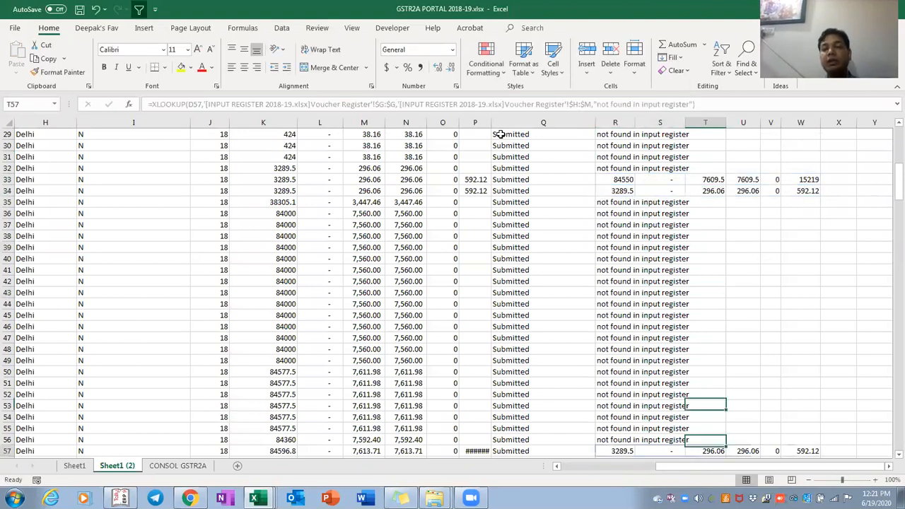
key("Down")
key("Down")
key("Down")
key("Down")
key("Down")
key("Down")
key("Down")
key("Down")
key("Down")
key("Down")
key("Down")
key("Down")
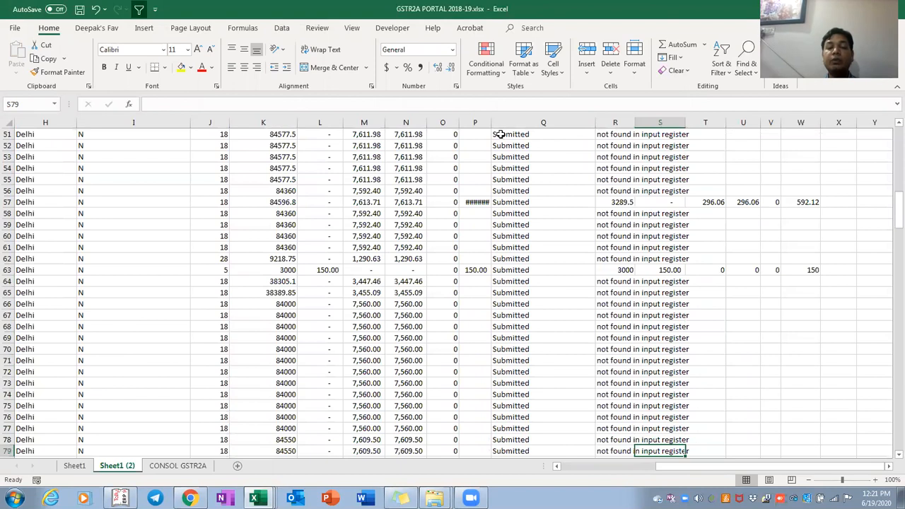
key("Left")
key("Left")
scroll(500, 134, "down", 20)
key("Down")
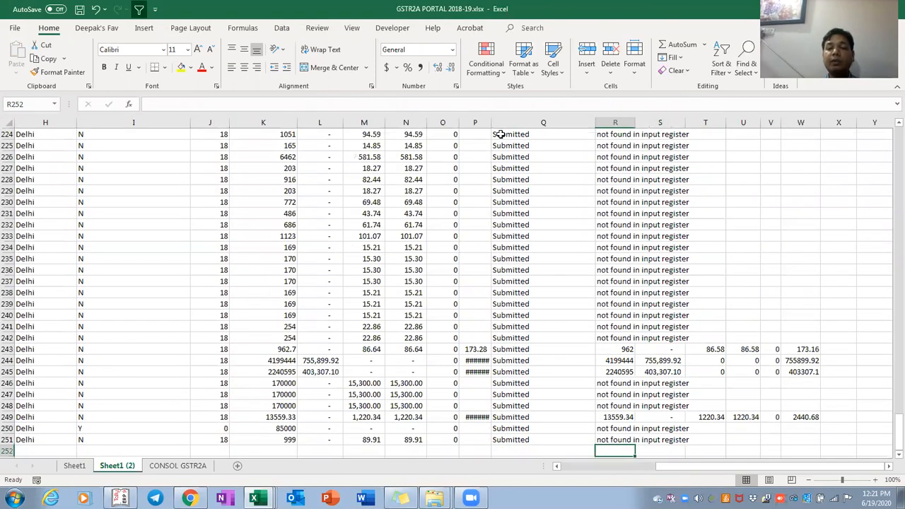
key("ctrl+shift+Up")
key("ctrl+shift+Up")
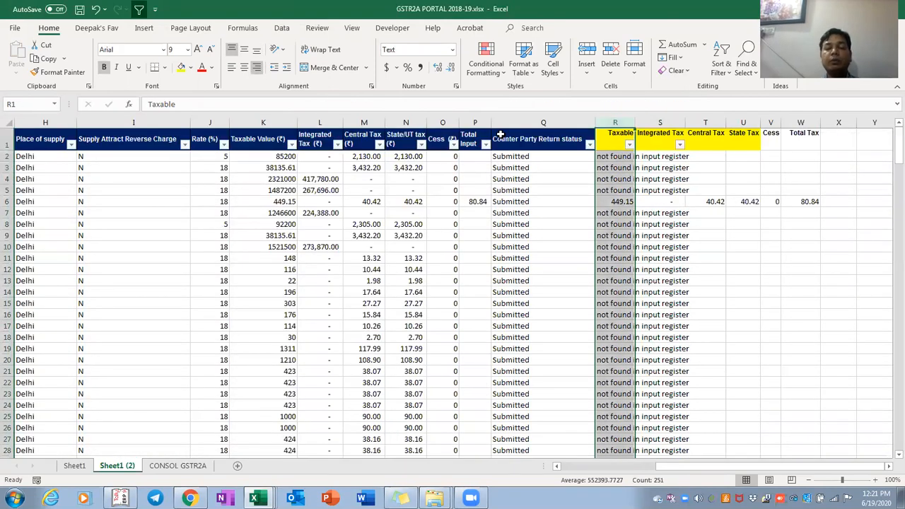
Review the yellow lookup headers and select the whole GSTR2A table
key("Right")
key("Right")
key("Right")
key("Right")
key("Left")
key("Left")
key("Left")
key("Left")
key("Left")
key("Left")
key("Left")
key("Left")
key("Left")
key("Left")
key("Left")
key("Left")
key("Left")
key("Left")
key("Left")
key("Left")
key("Left")
key("Left")
key("Left")
key("Left")
key("Left")
key("Left")
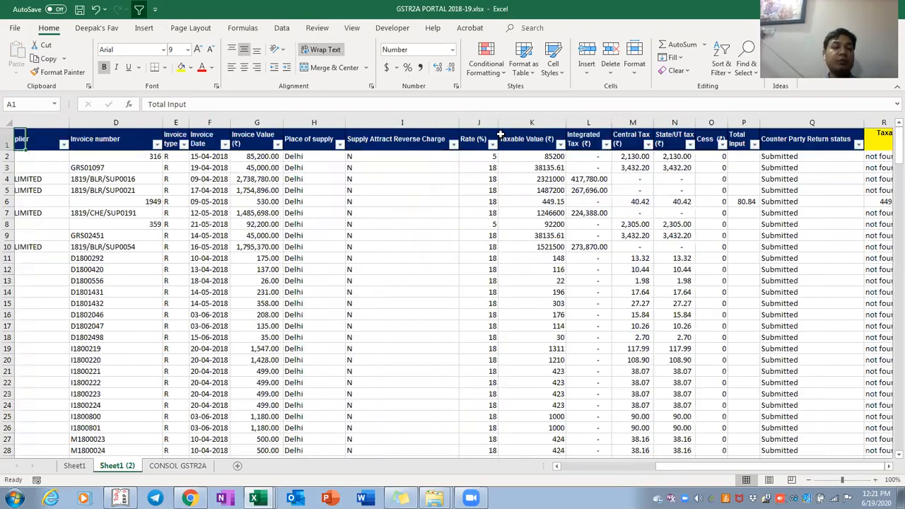
key("ctrl+shift+Right")
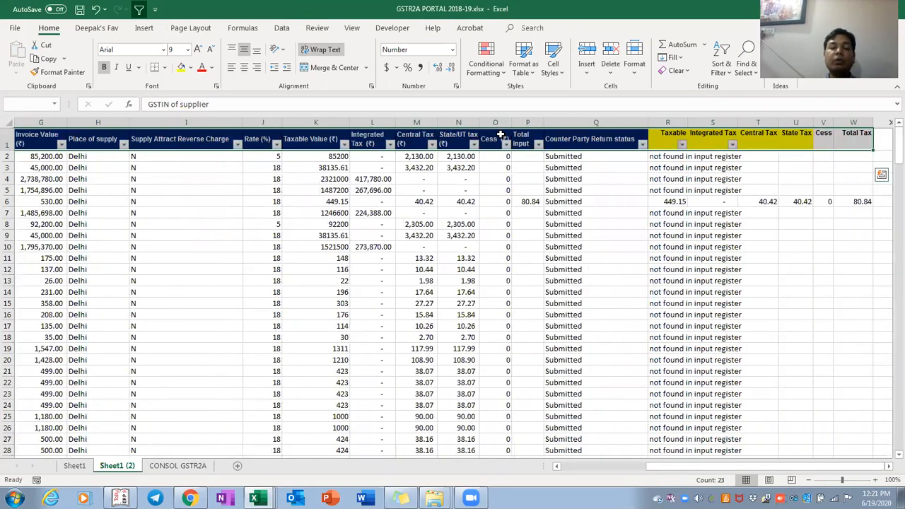
key("ctrl+shift+Down")
scroll(500, 134, "down", 2)
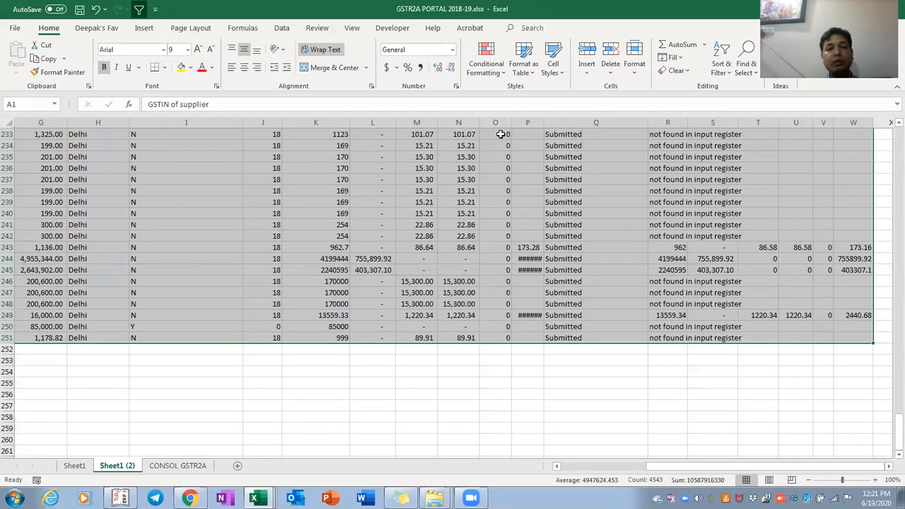
key("ctrl+BackSpace")
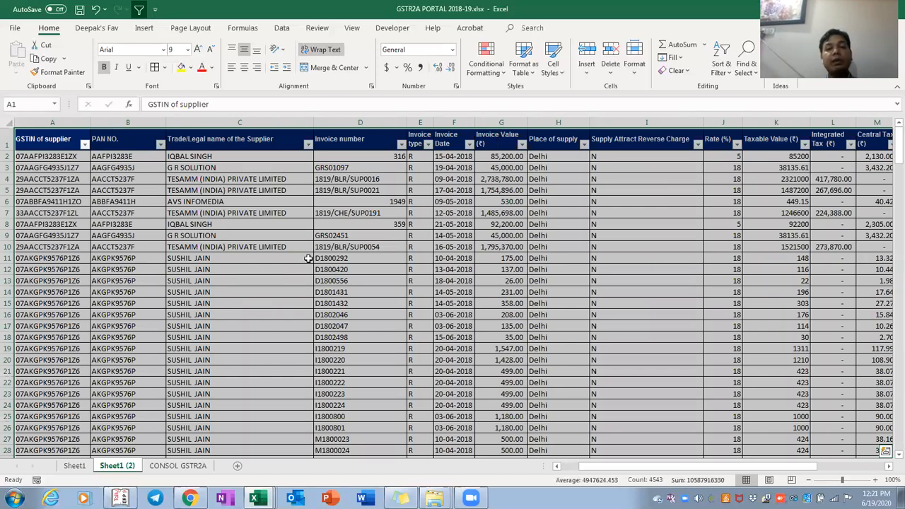
Browse the column D invoice numbers, ending on invoice 316 in D2
left_click(337, 247)
key("Down")
key("Down")
key("Down")
key("Down")
key("Down")
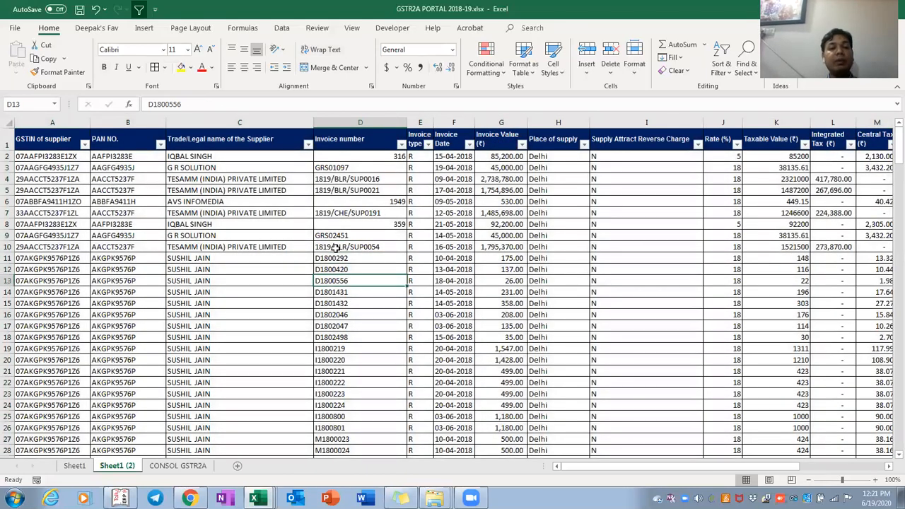
scroll(337, 248, "down", 20)
key("ctrl+Down")
key("Down")
key("Down")
key("ctrl+Up")
key("ctrl+Up")
key("Down")
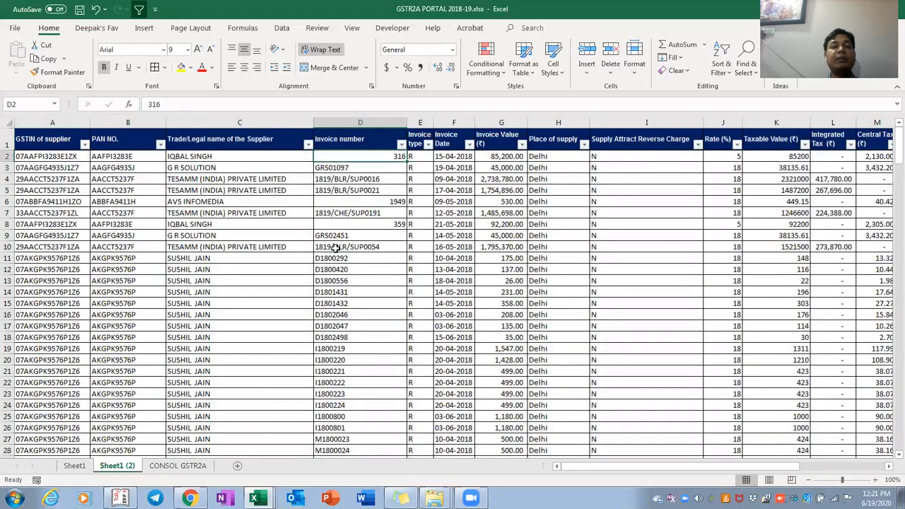
key("Left")
key("Left")
key("Right")
key("Right")
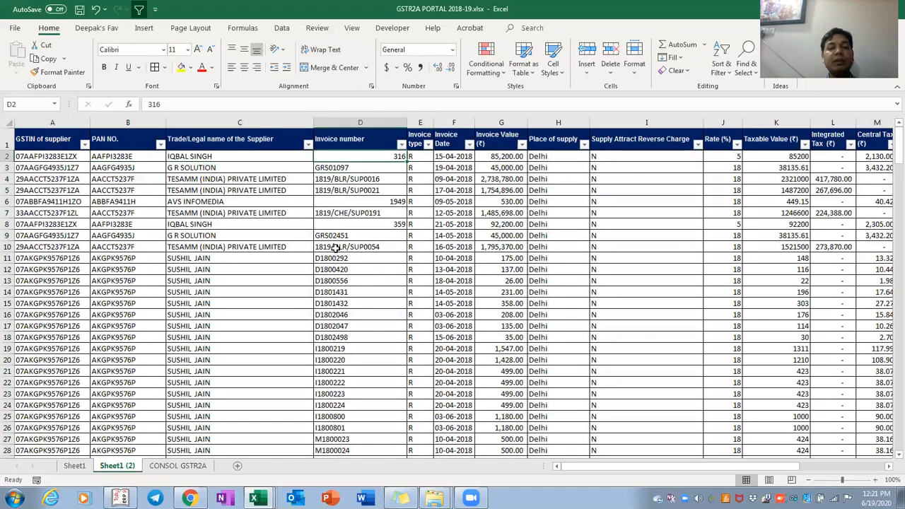
Test-change invoices 316 in D2 and 1949 in D6 to 31, undo, then close the workbook
key("F2")
key("BackSpace")
key("Return")
key("Down")
key("Down")
key("Down")
key("F2")
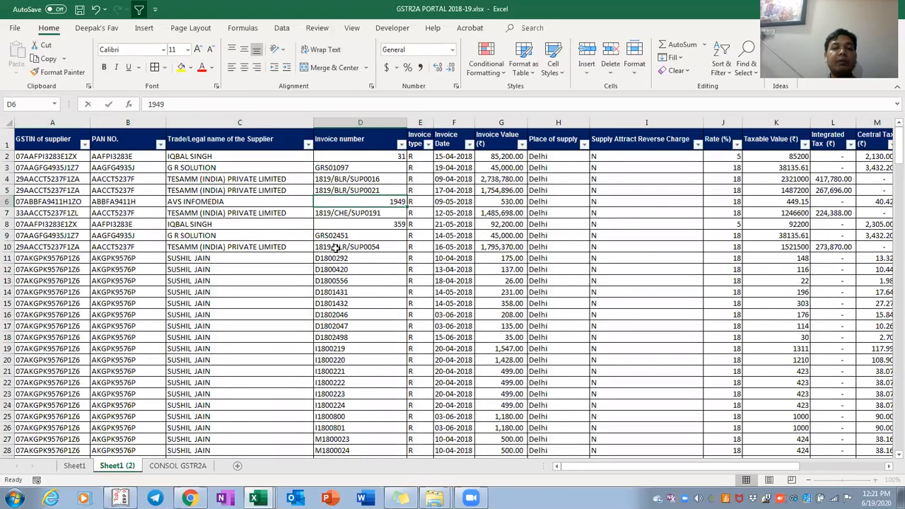
key("BackSpace")
key("BackSpace")
type("31")
key("BackSpace")
key("BackSpace")
key("BackSpace")
type("31")
key("BackSpace")
key("BackSpace")
key("BackSpace")
type("31")
key("Return")
key("Up")
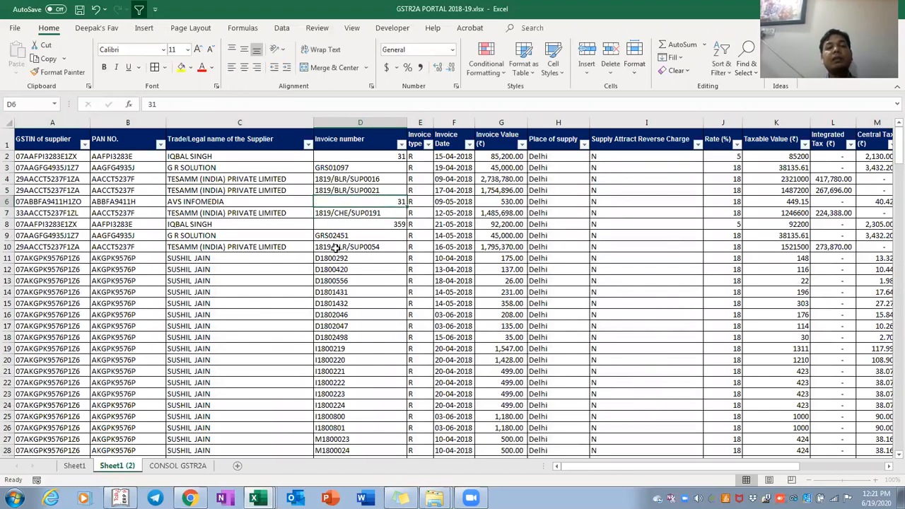
key("ctrl+z")
key("ctrl+z")
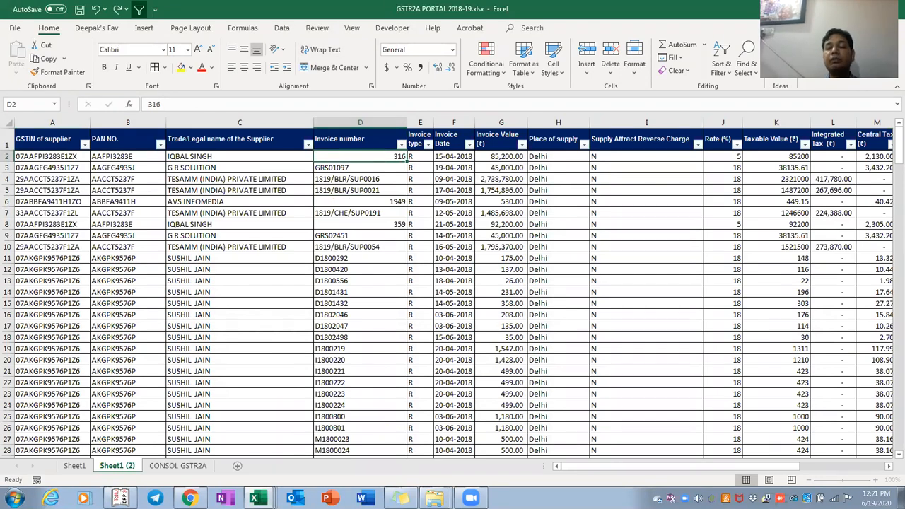
left_click(893, 9)
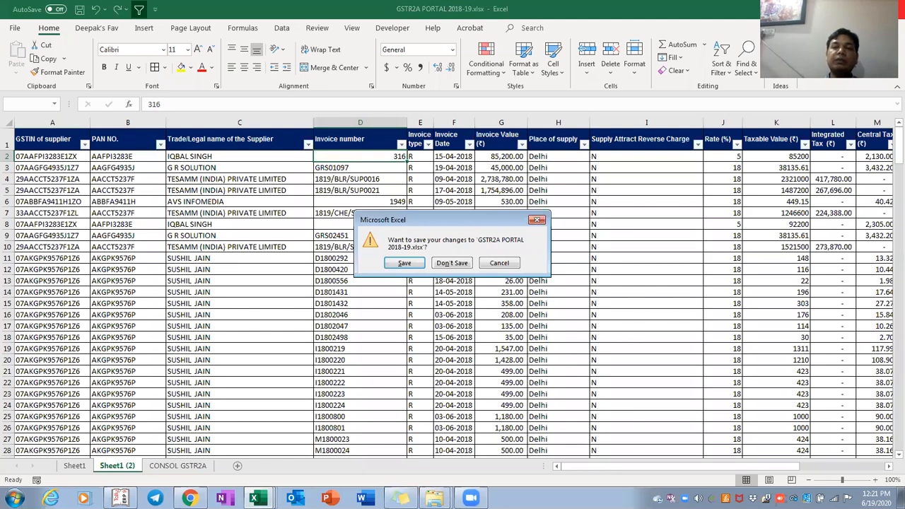
Save and close GSTR2A PORTAL 2018-19 and INPUT REGISTER, then close GSTR2A PORTAL 2019-20 with Save
key("Return")
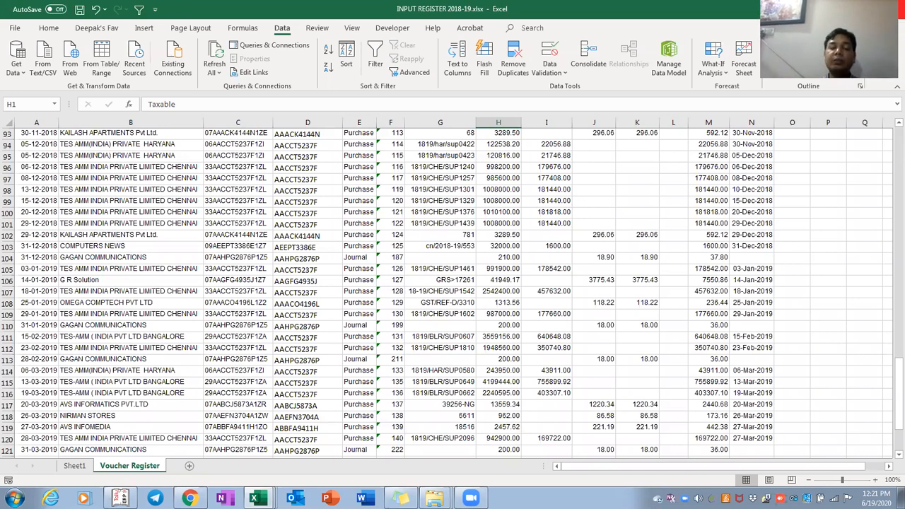
key("ctrl+w")
key("Return")
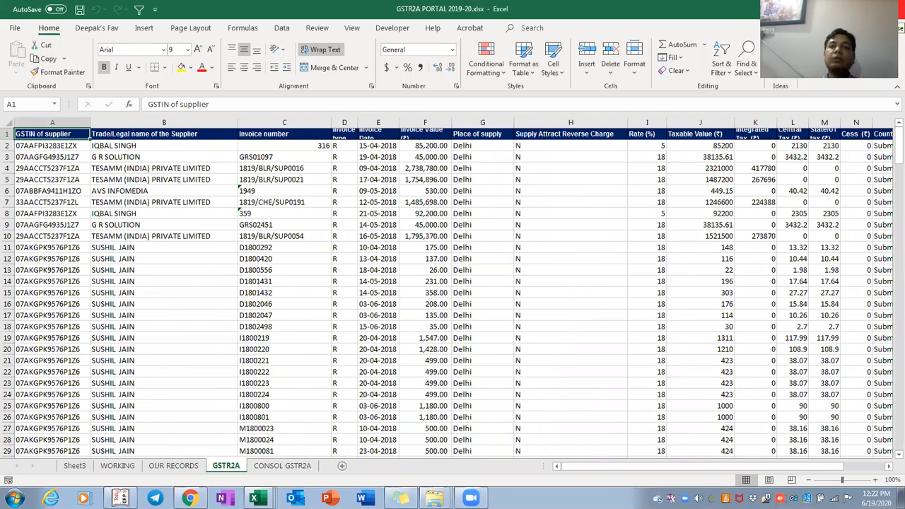
left_click(901, 9)
key("Return")
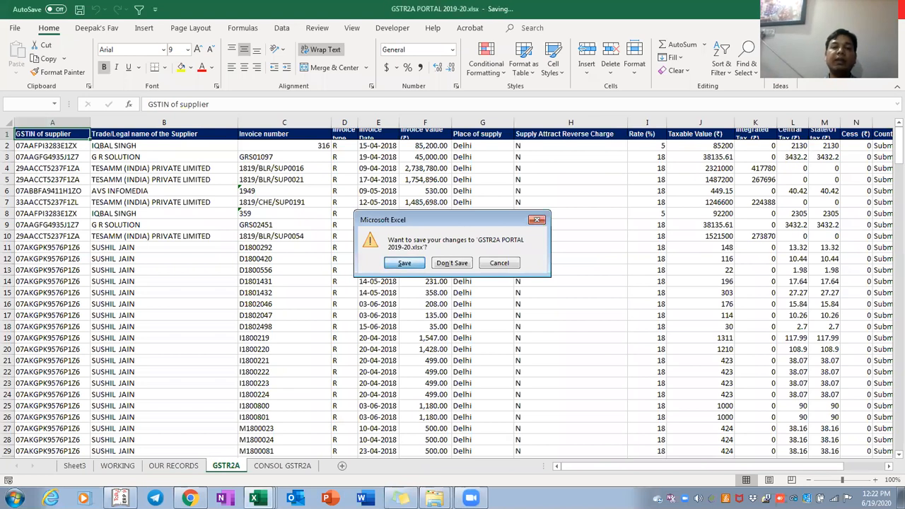
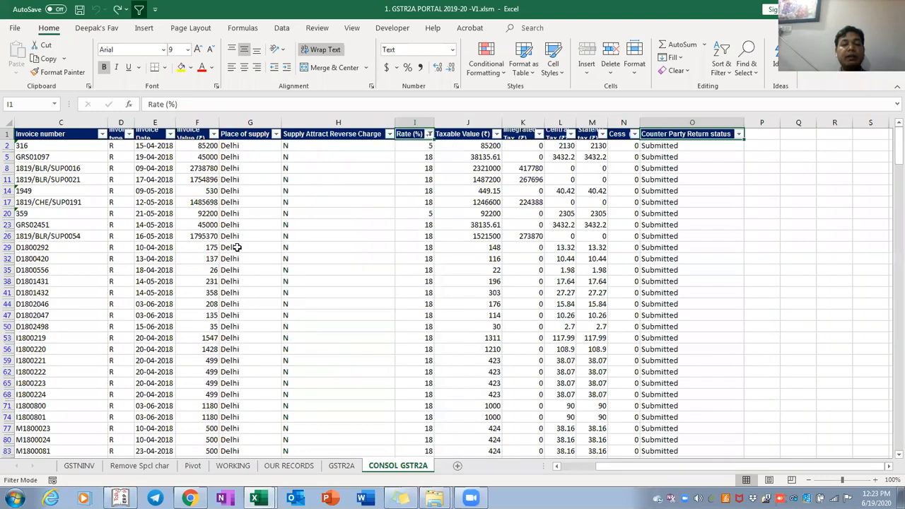
Select the full GSTR2A data range, then the OUR RECORDS data table
key("ctrl+shift+Right")
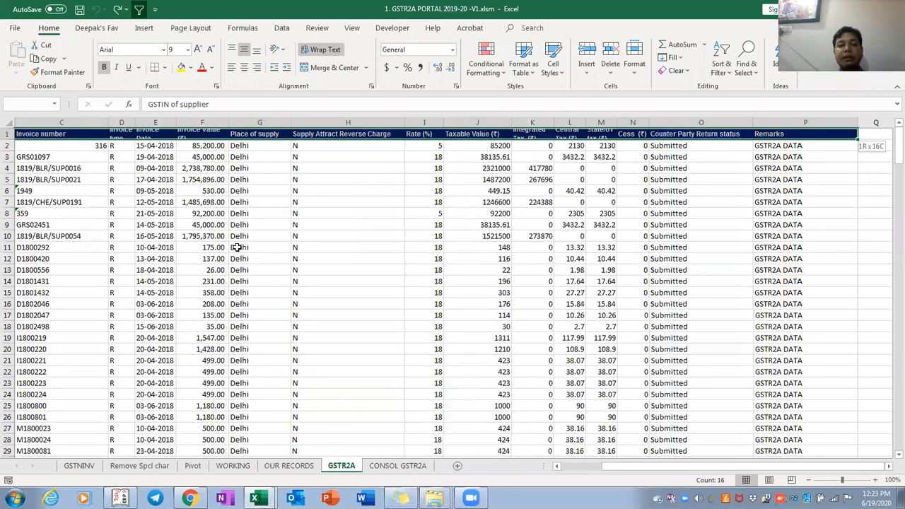
key("ctrl+shift+Down")
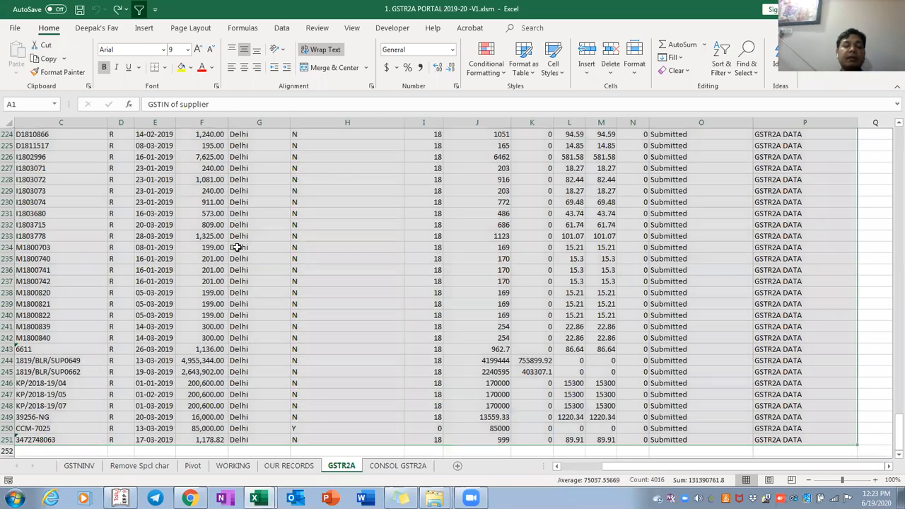
key("ctrl+Page_Up")
key("Up")
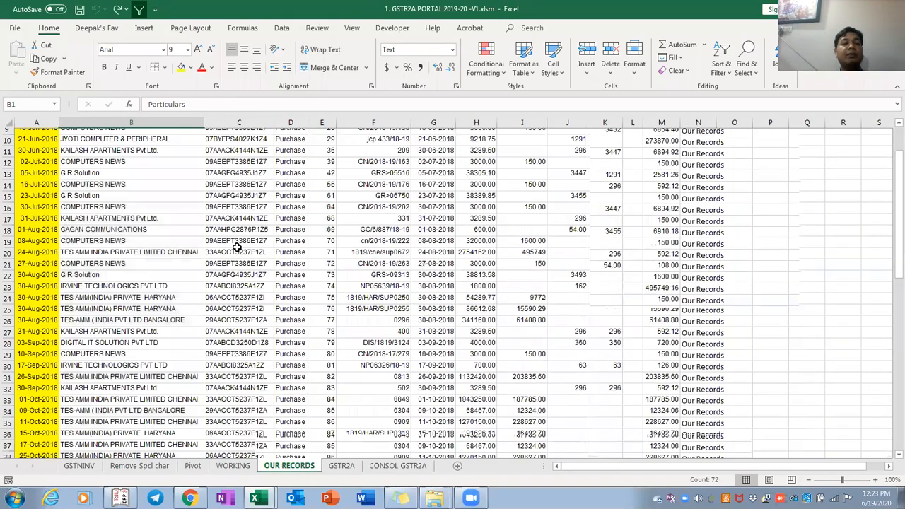
key("Left")
key("ctrl+shift+Right")
key("ctrl+shift+Down")
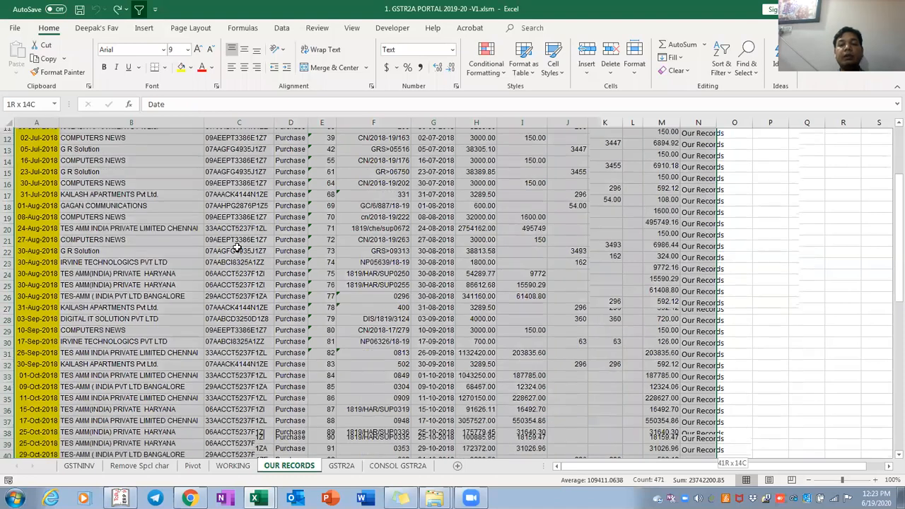
key("ctrl+shift+Down")
key("ctrl+shift+Down")
Preview Quick Analysis table options, then locate the last OUR RECORDS supplier row
key("ctrl+q")
key("Right")
key("Right")
key("Right")
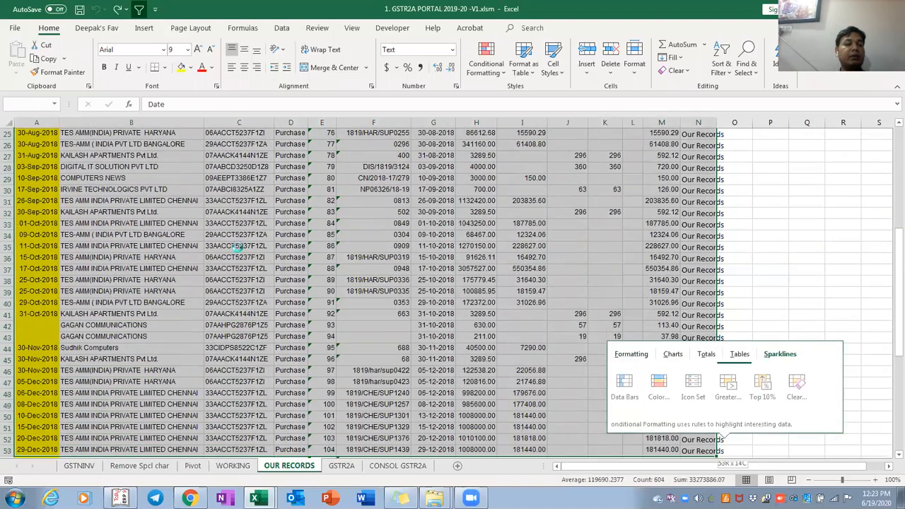
key("Escape")
key("ctrl+Home")
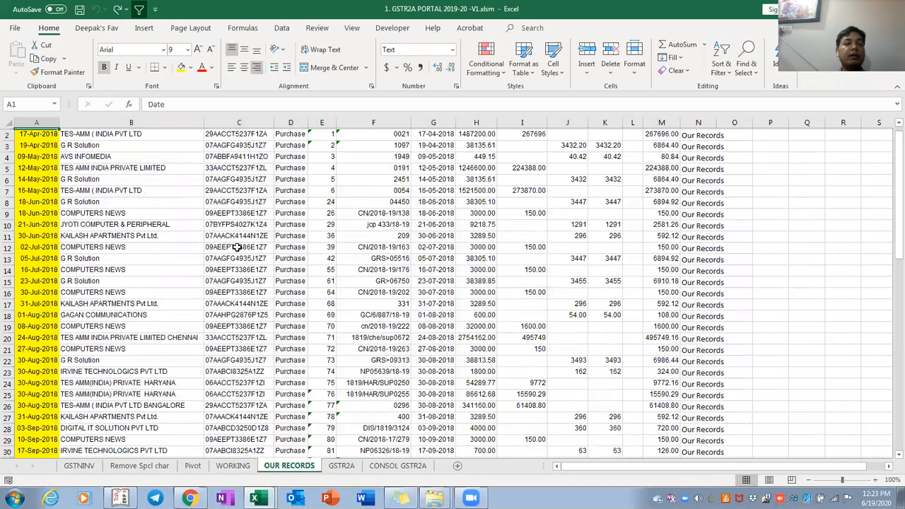
key("Right")
key("ctrl+Down")
key("Down")
key("Down")
key("Down")
key("Down")
key("Down")
key("Down")
key("Down")
key("Down")
key("Down")
key("Down")
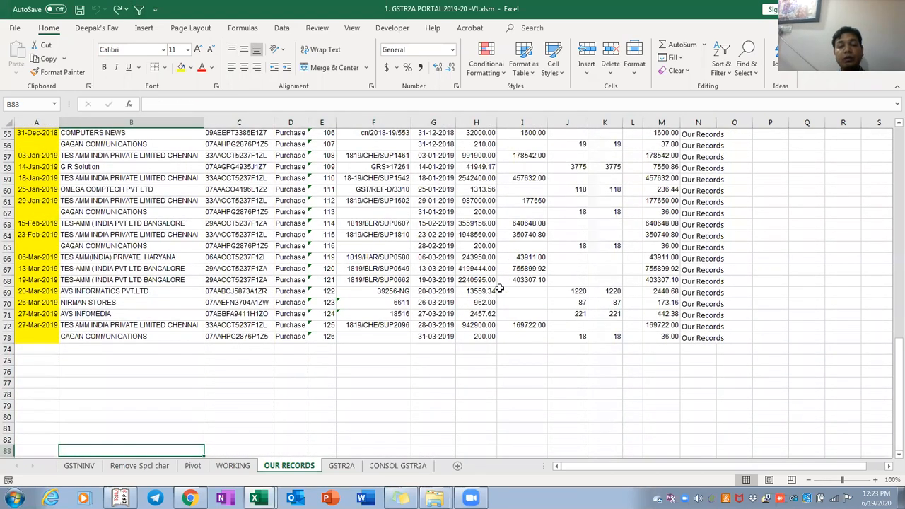
key("Down")
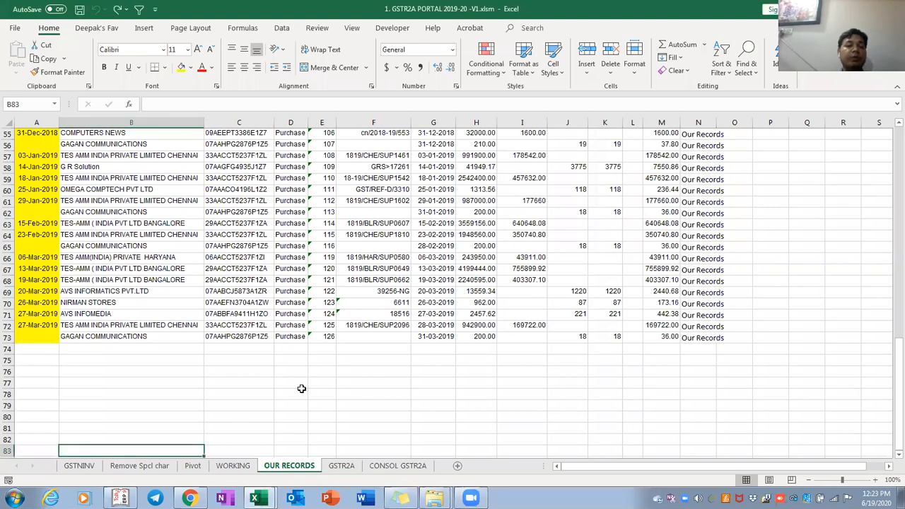
Glance at the WORKING sheet, then select the Remarsk column N on OUR RECORDS
key("ctrl+Page_Up")
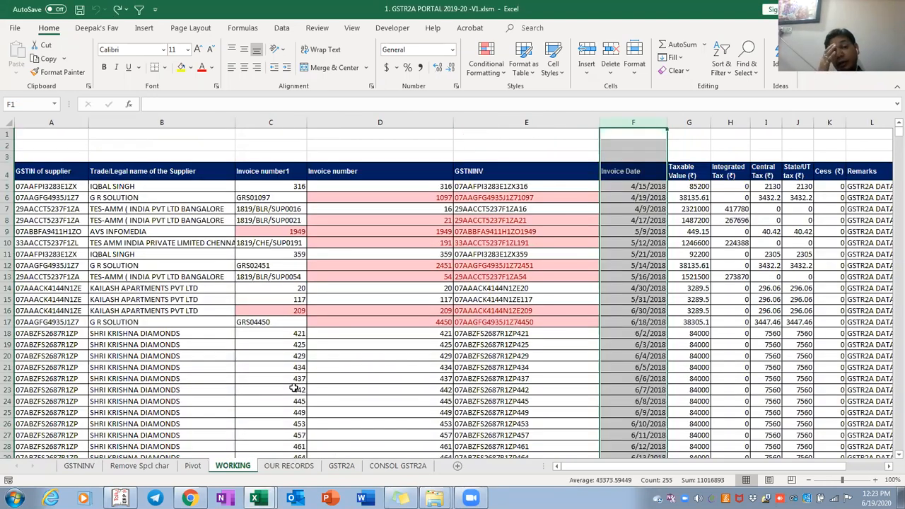
key("Right")
key("Left")
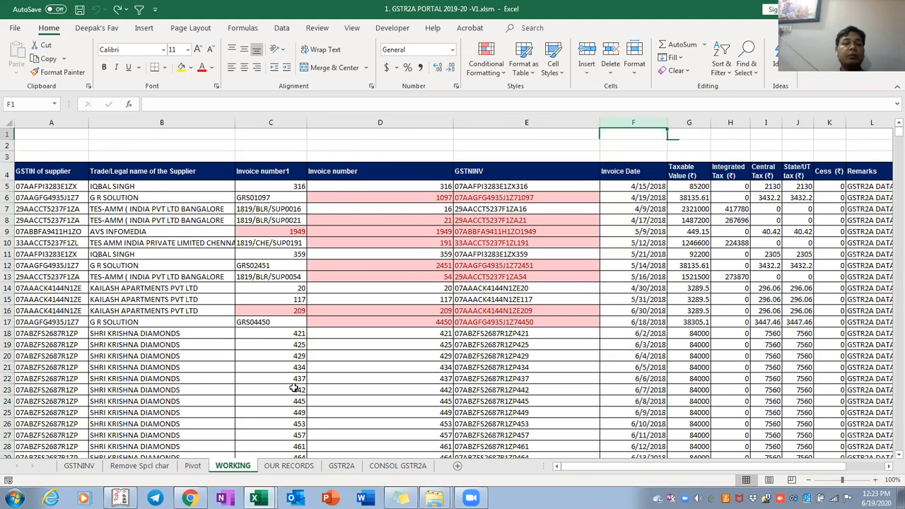
key("ctrl+Page_Down")
key("ctrl+Up")
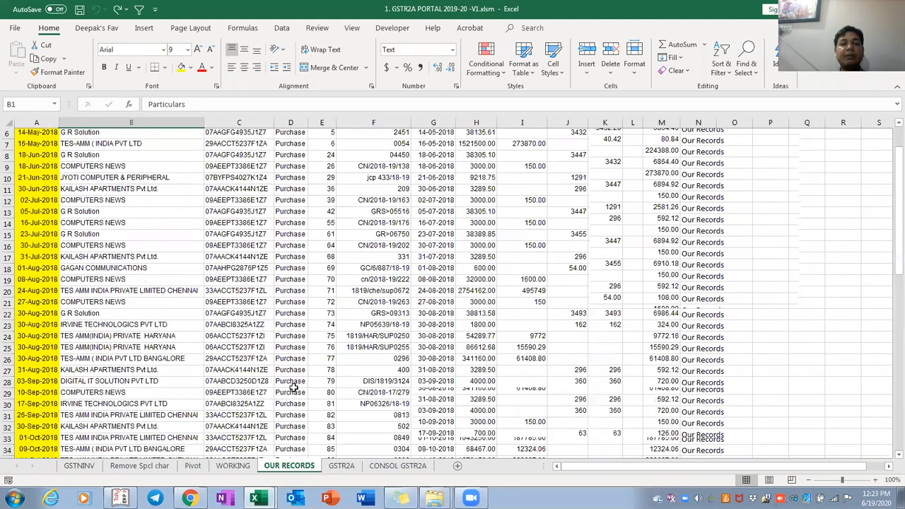
key("ctrl+Right")
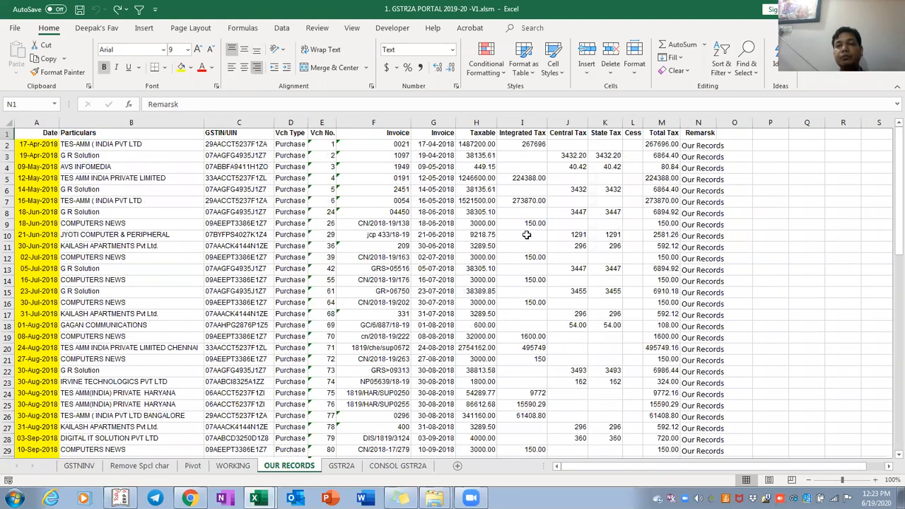
key("Down")
key("ctrl+space")
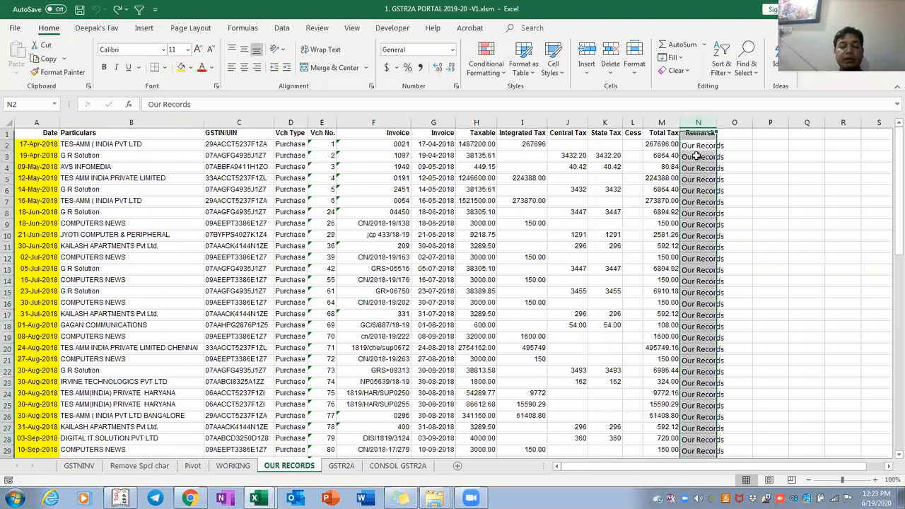
AutoFit the Remarsk column width on OUR RECORDS
key("alt+h")
key("o")
key("i")
key("Right")
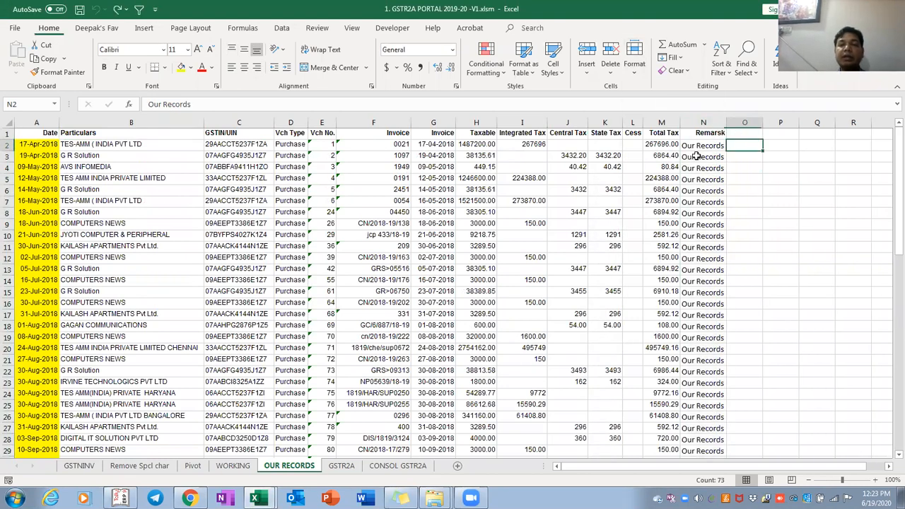
key("Left")
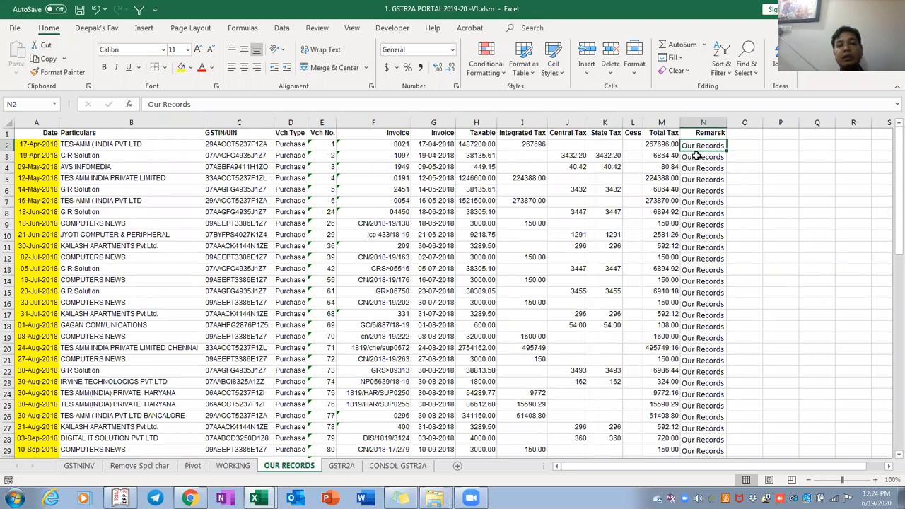
Check the GSTR2A Remarks column entries down to the end of the data
key("ctrl+Page_Down")
key("ctrl+Home")
key("ctrl+Right")
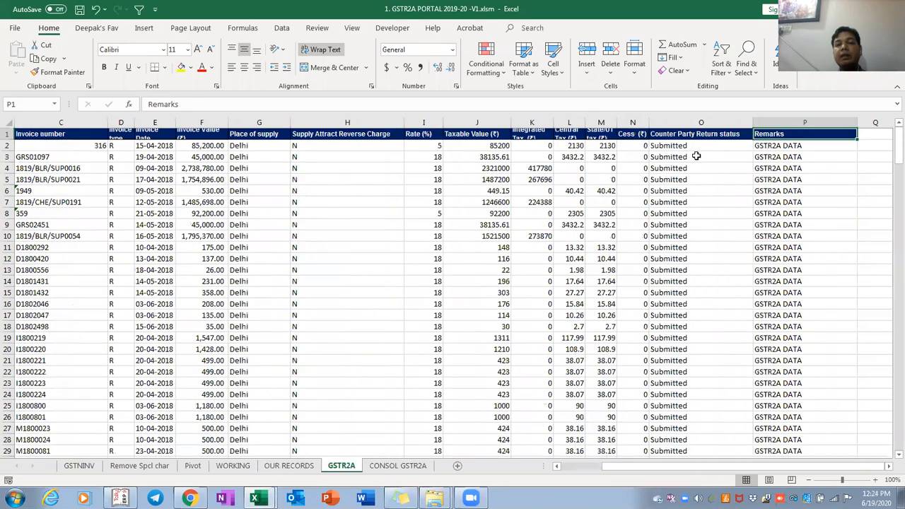
key("Down")
key("ctrl+shift+Down")
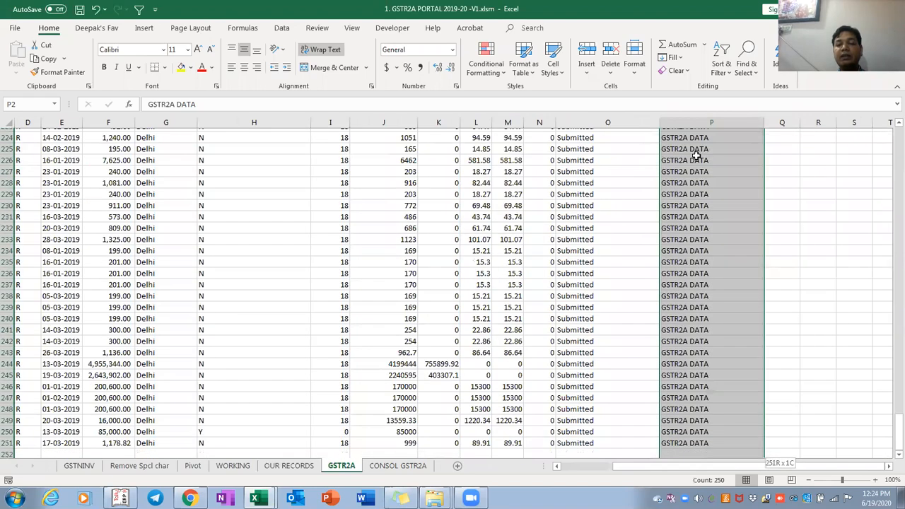
key("ctrl+shift+Up")
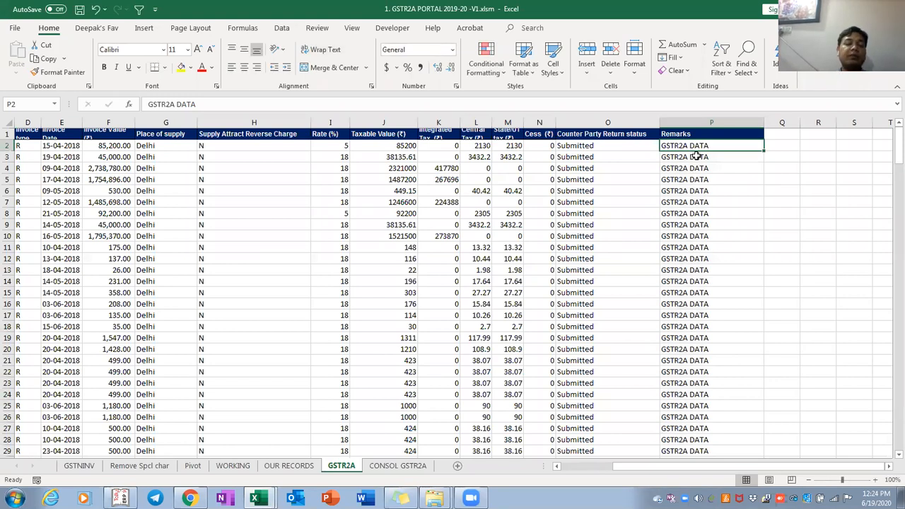
Review the WORKING sheet's header row, then insert a new blank worksheet
key("ctrl+Page_Up")
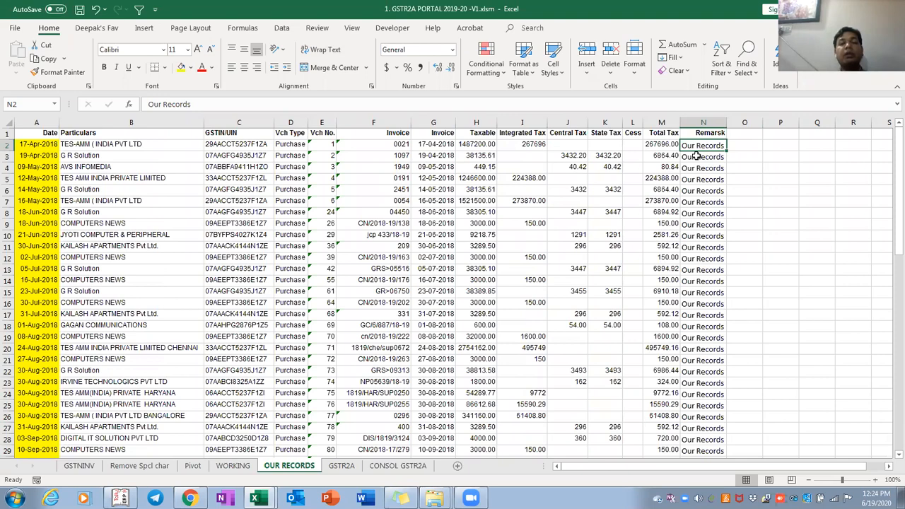
key("ctrl+Page_Up")
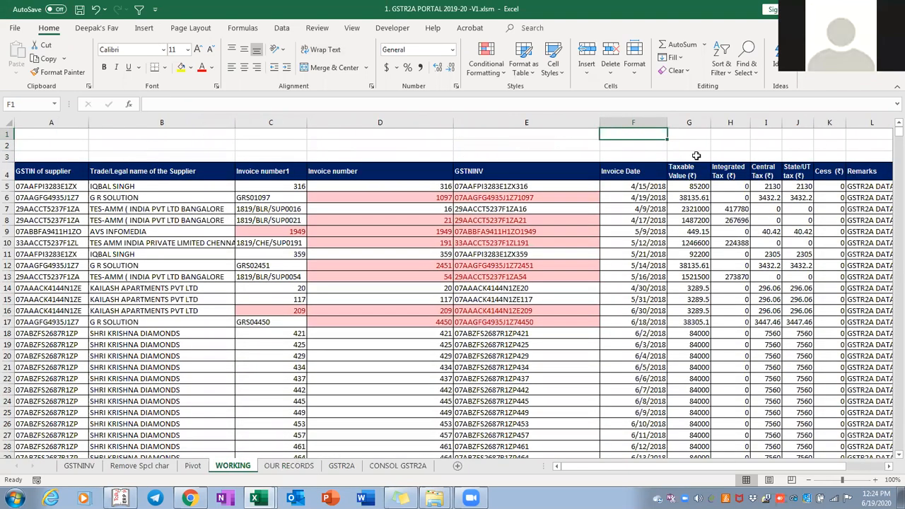
key("ctrl+Down")
key("ctrl+Left")
key("ctrl+shift+Right")
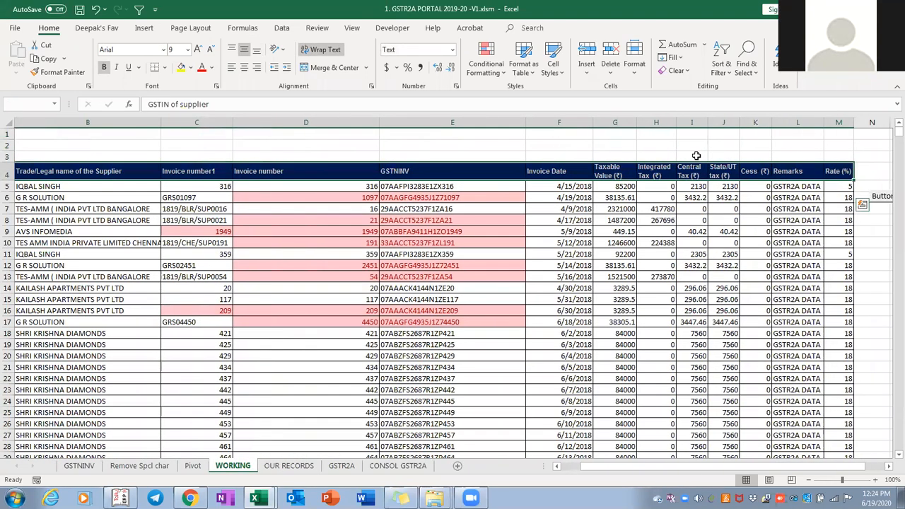
key("ctrl+Left")
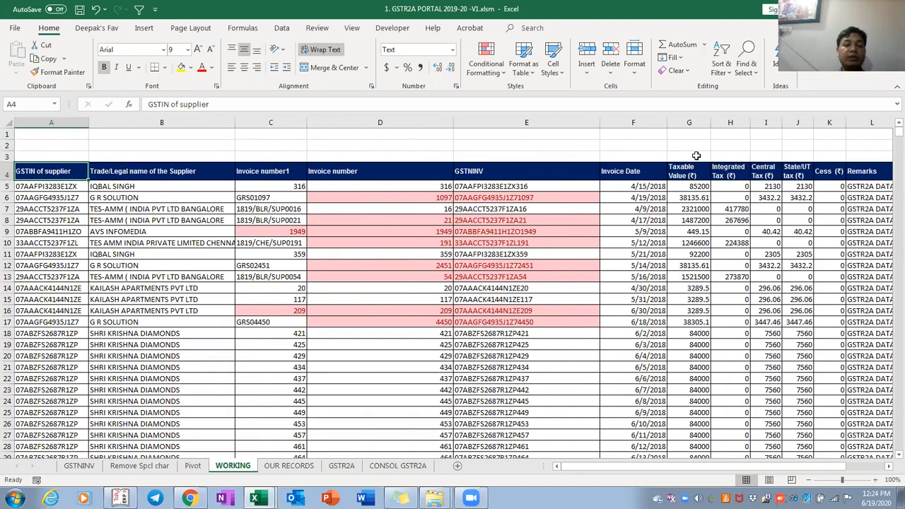
key("shift+F11")
key("ctrl+Page_Down")
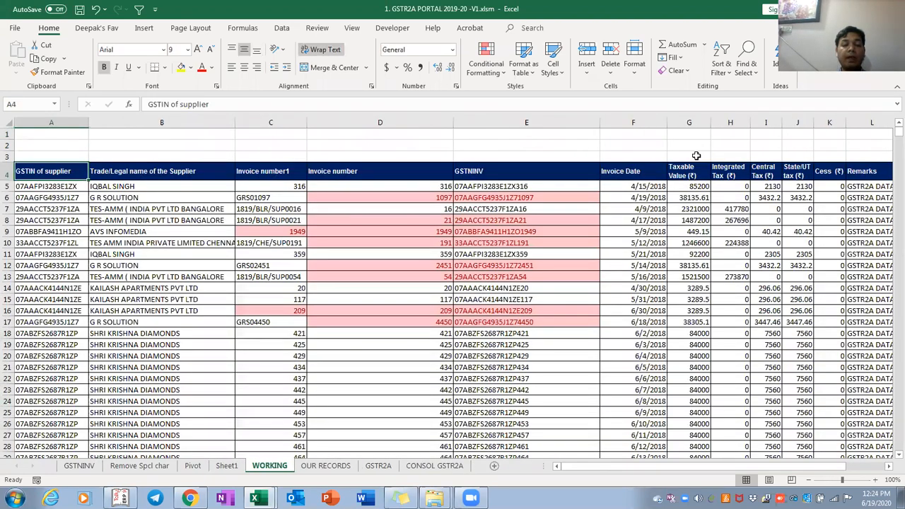
Copy the whole GSTR2A data table and paste it into Sheet1 at A1
key("ctrl+Page_Down")
key("ctrl+Page_Down")
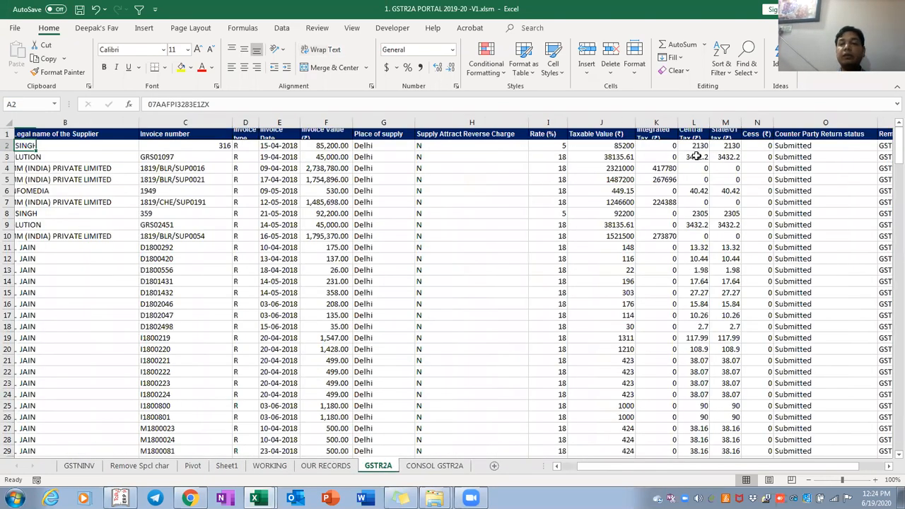
key("ctrl+shift+End")
key("ctrl+c")
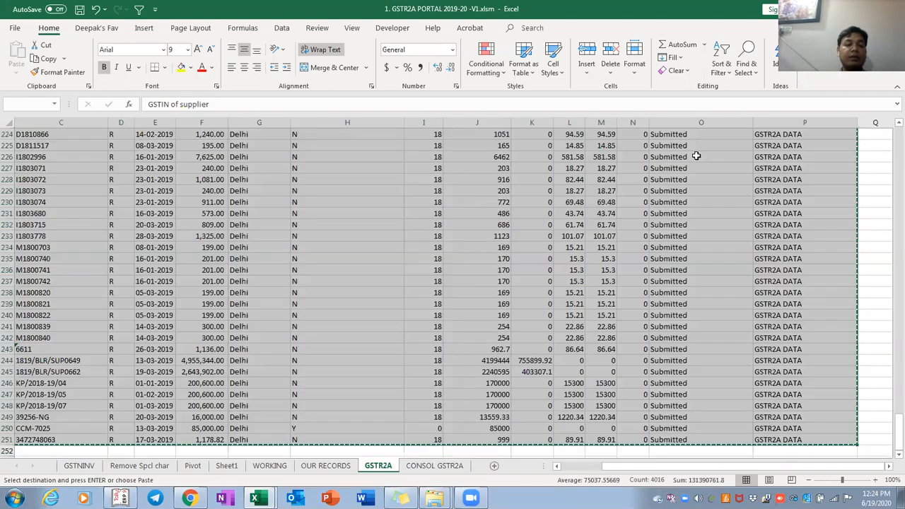
key("ctrl+Page_Up")
key("ctrl+Page_Up")
key("ctrl+Page_Up")
key("ctrl+v")
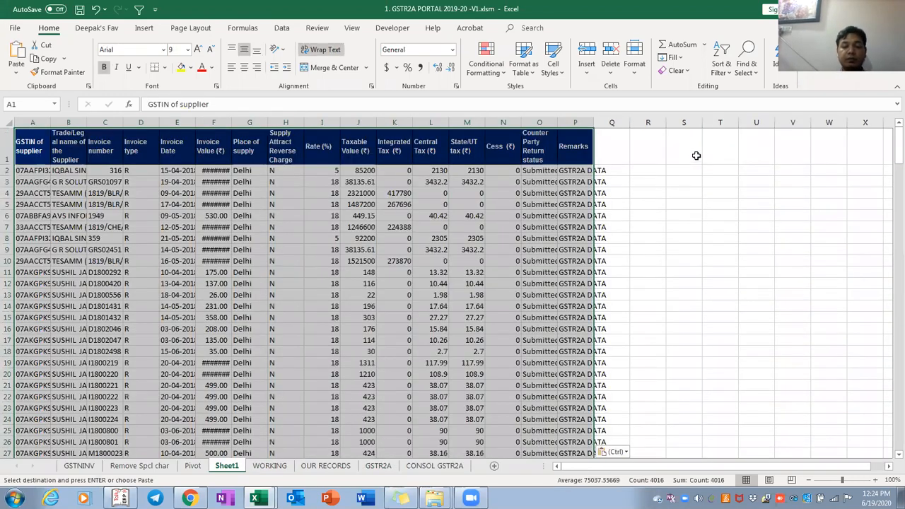
AutoFit the pasted columns on Sheet1 and select columns A to C
key("alt+h")
key("o")
key("i")
key("ctrl+Down")
key("ctrl+Up")
key("Right")
key("Right")
key("Right")
key("Right")
key("Right")
key("Right")
key("Right")
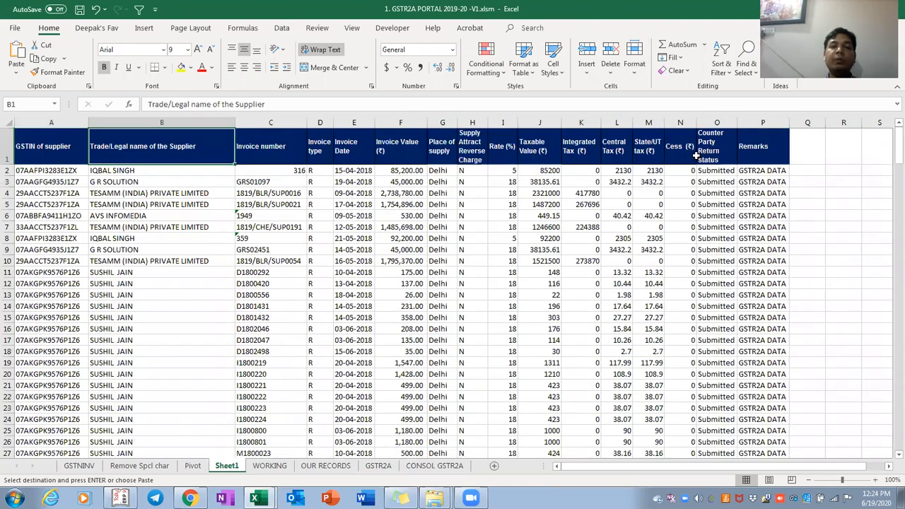
key("ctrl+Left")
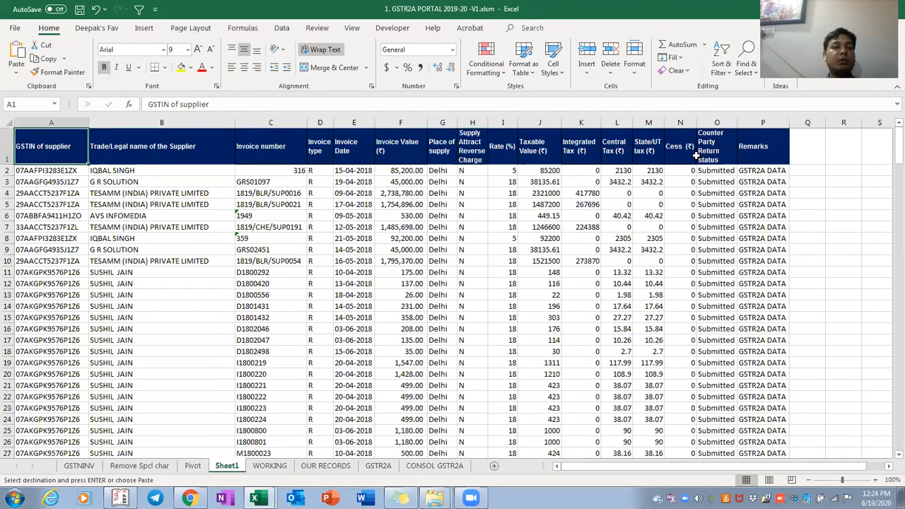
key("ctrl+space")
key("shift+Right")
key("shift+Right")
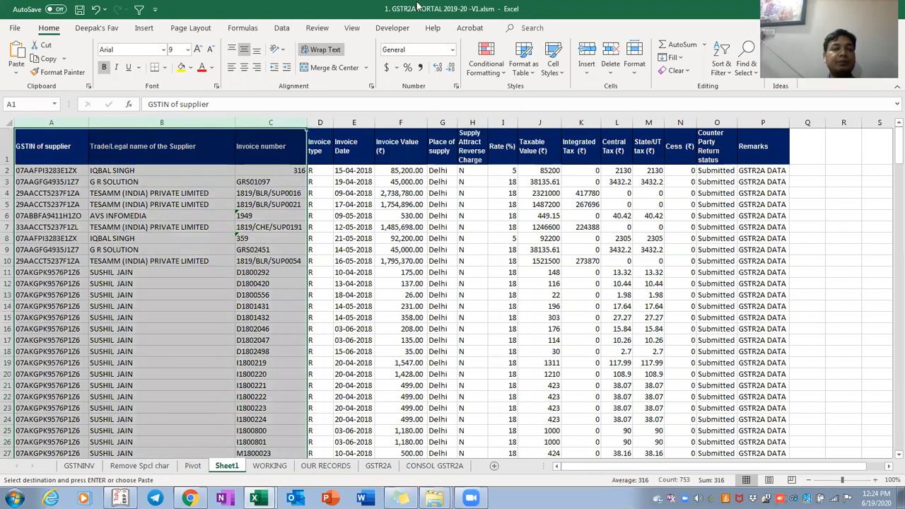
Fill columns A–C, E–F and J–N yellow on Sheet1
left_click(181, 68)
key("Right")
key("Right")
key("Right")
key("Right")
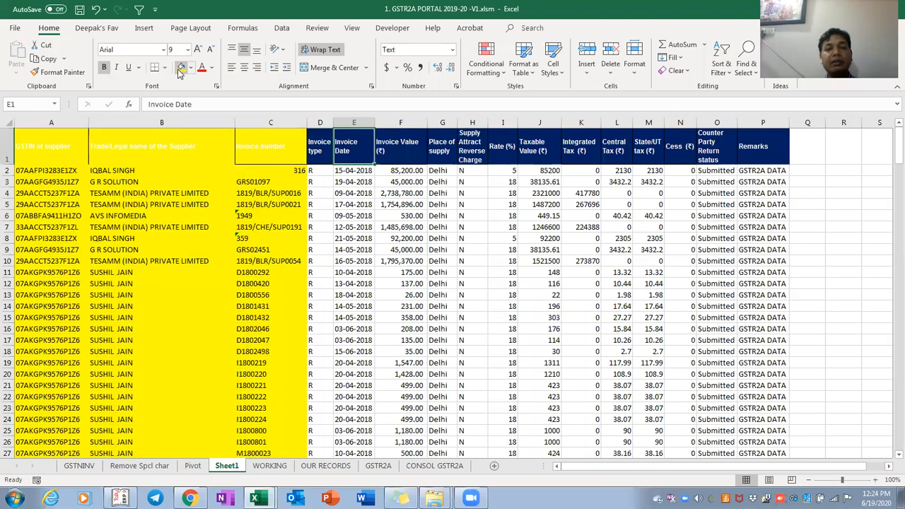
key("ctrl+space")
key("shift+Right")
left_click(181, 67)
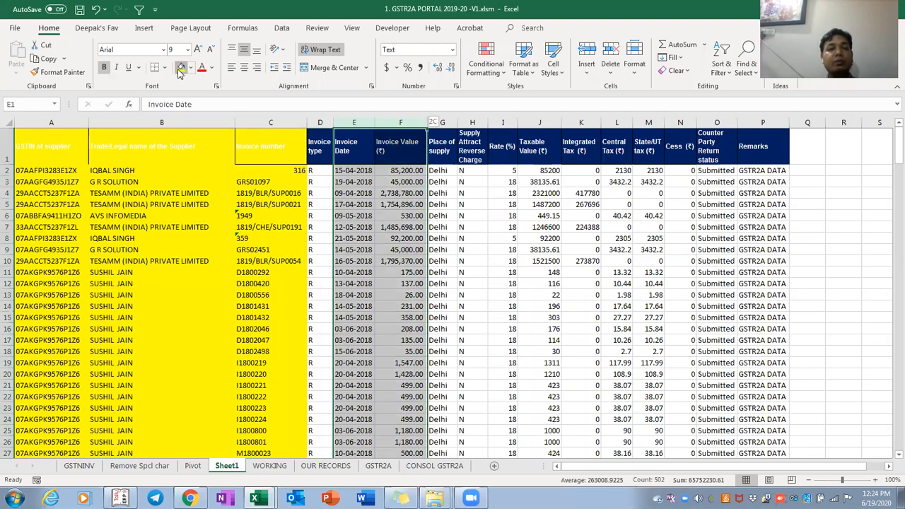
key("Right")
key("Right")
key("Right")
key("Right")
key("Right")
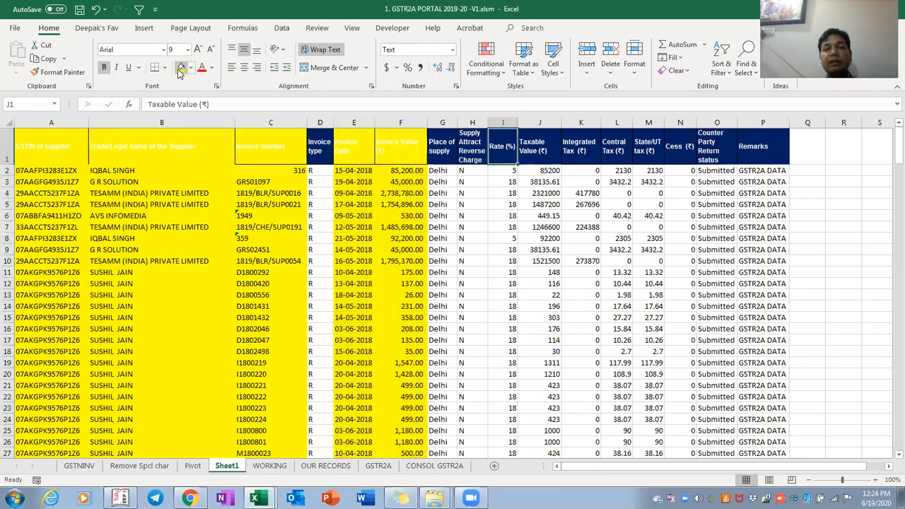
key("ctrl+space")
key("shift+Right")
key("shift+Right")
key("shift+Right")
key("shift+Right")
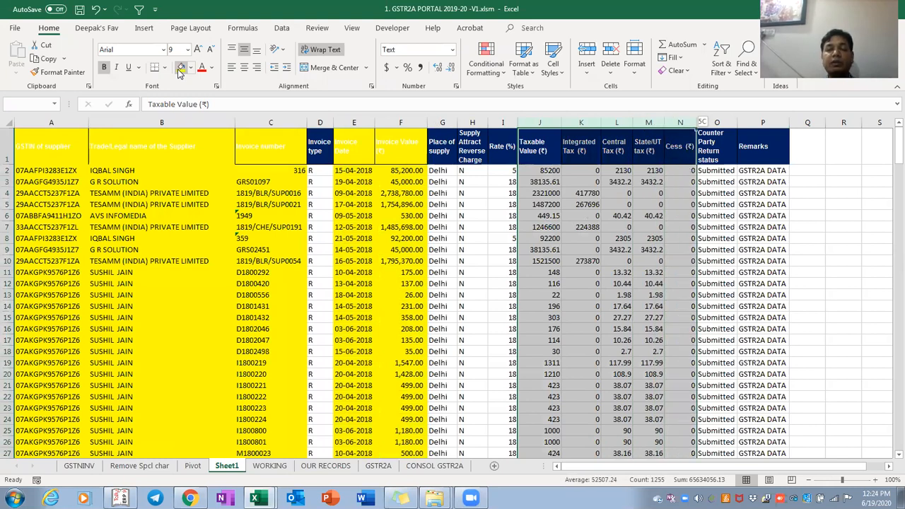
left_click(181, 68)
key("Right")
key("Right")
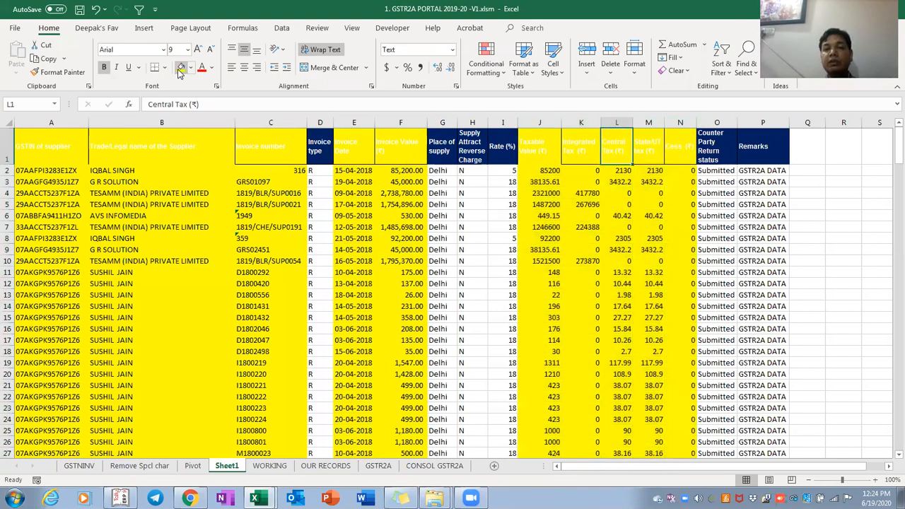
key("shift+space")
key("ctrl+shift+Down")
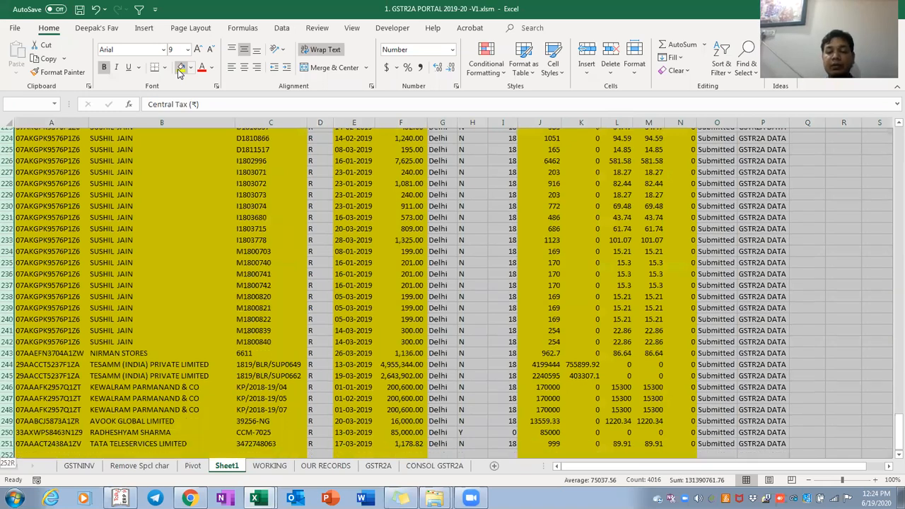
key("ctrl+BackSpace")
Try header filters, then undo the filters and the yellow column fills
key("Right")
key("Right")
key("Right")
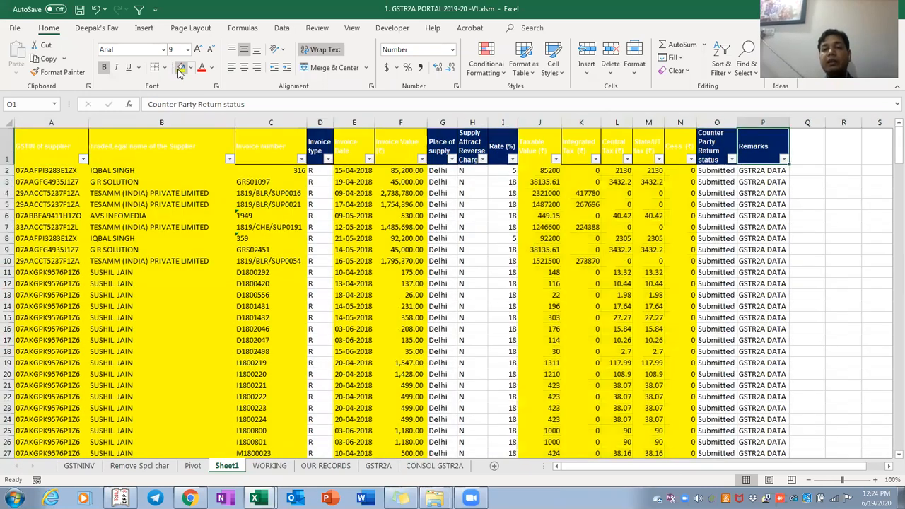
key("alt+Down")
key("Escape")
key("Down")
key("Left")
key("Left")
key("Left")
key("Left")
key("Left")
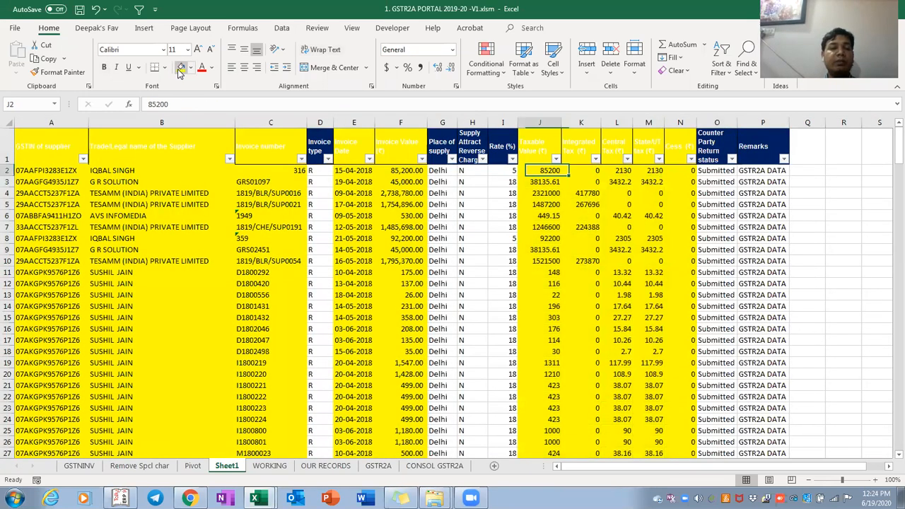
key("Home")
key("Up")
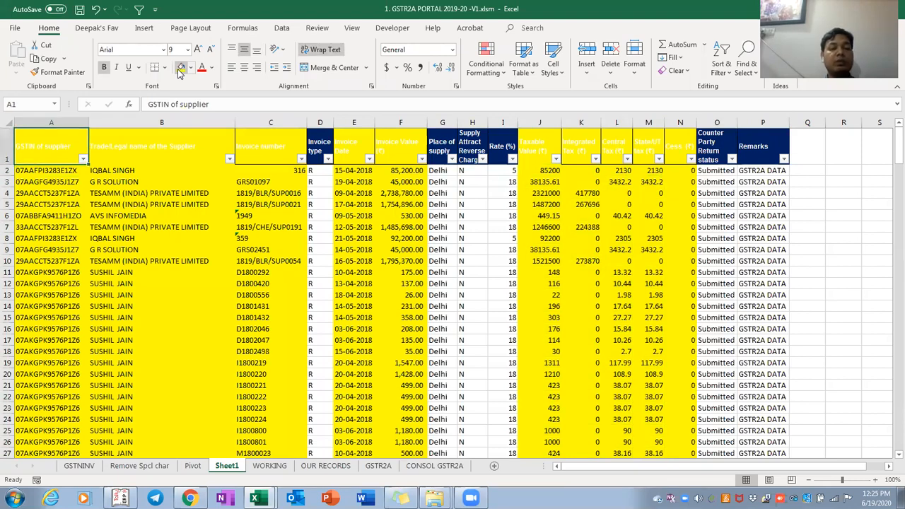
key("ctrl+z")
key("ctrl+z")
key("ctrl+z")
key("ctrl+z")
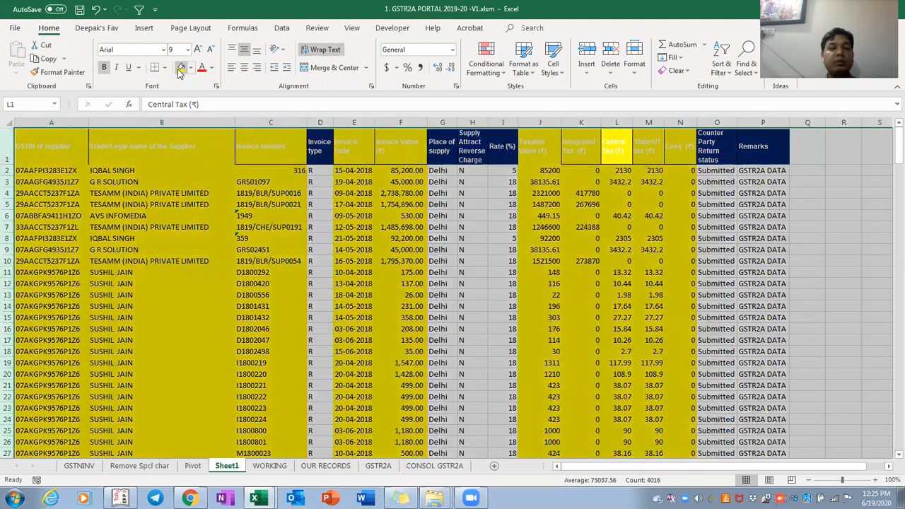
key("ctrl+z")
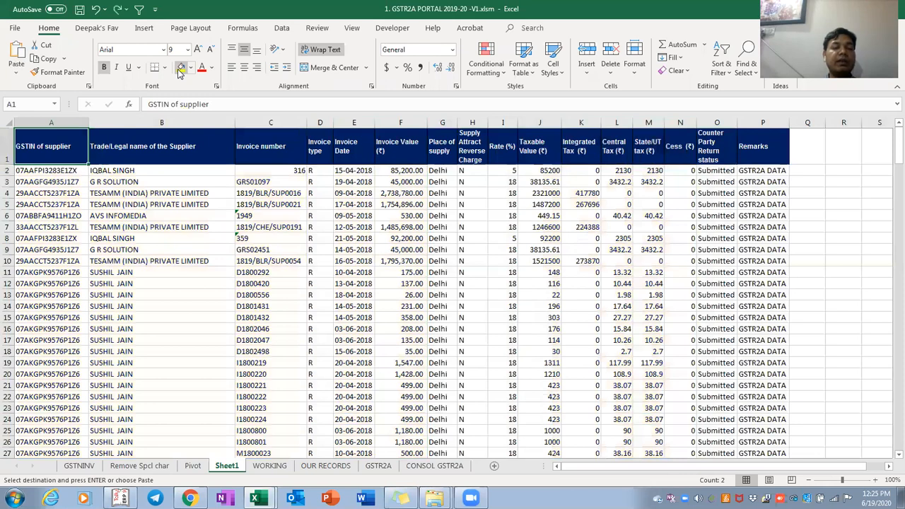
Fill header cells A1:C1, E1 and the J1:N1 tax headers orange
left_click(191, 67)
left_click(227, 97)
key("Escape")
key("Right")
key("Right")
key("Right")
key("Right")
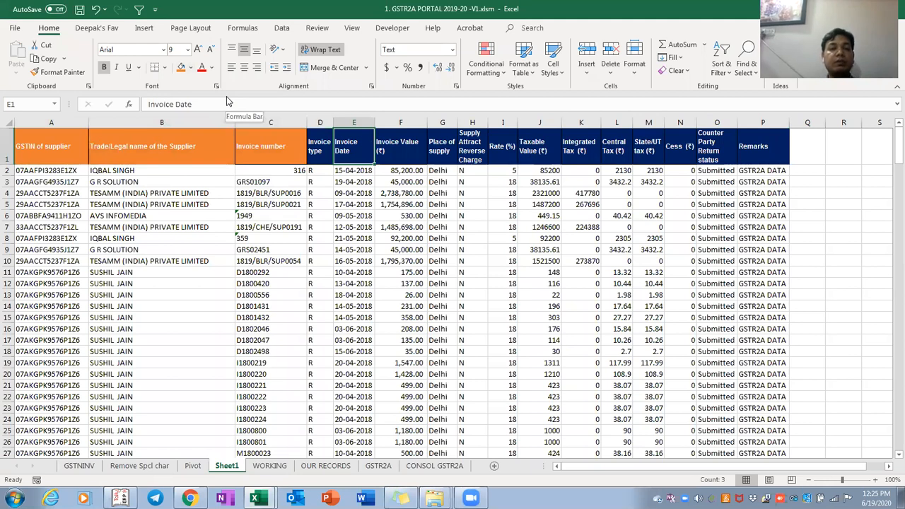
left_click(182, 68)
key("Right")
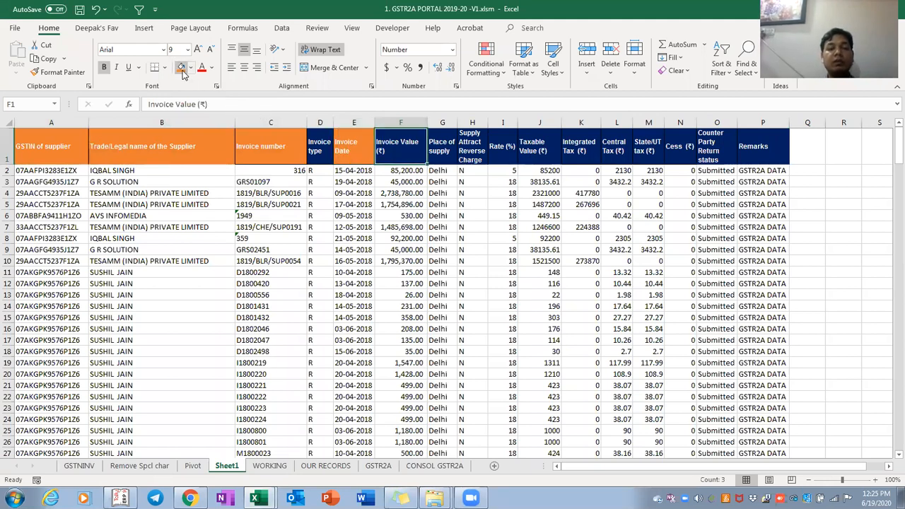
left_click(181, 67)
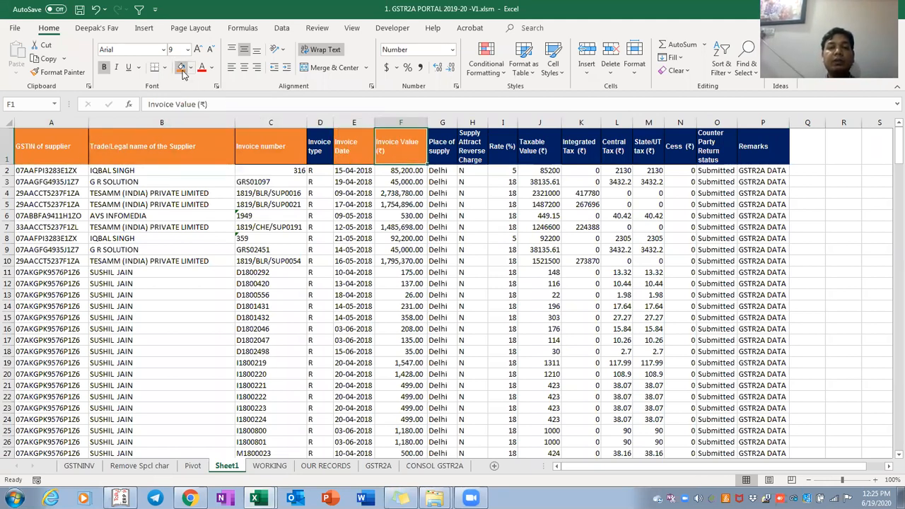
key("Right")
key("Right")
key("Right")
key("Right")
left_click(181, 68)
key("Right")
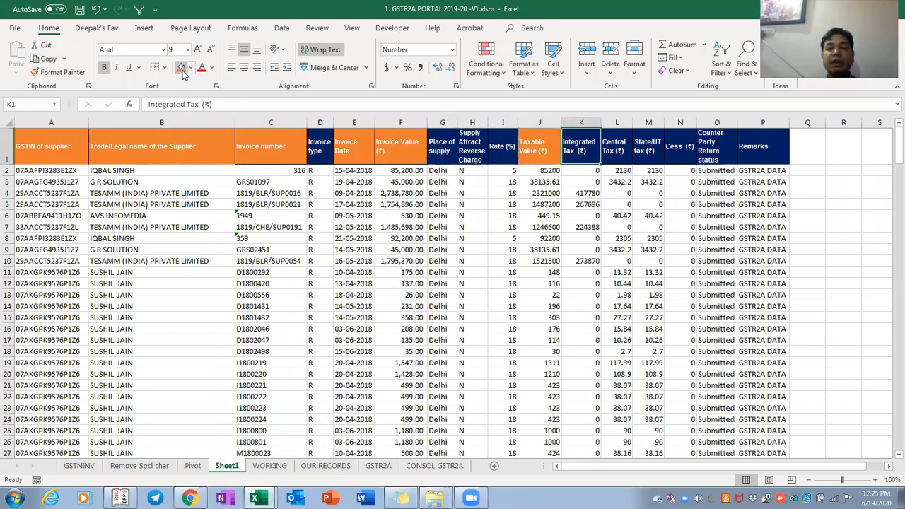
left_click(181, 68)
key("Right")
left_click(182, 71)
key("Right")
left_click(181, 70)
key("Right")
left_click(182, 70)
Restore the Invoice Value header to dark blue using Format Painter from Place of supply
key("Left")
key("Left")
key("Left")
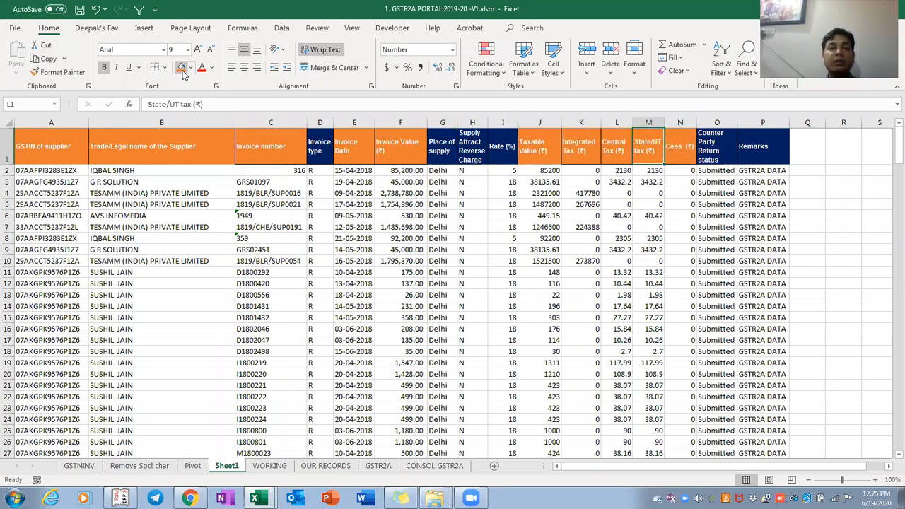
key("Left")
key("Left")
key("Left")
key("Left")
key("Left")
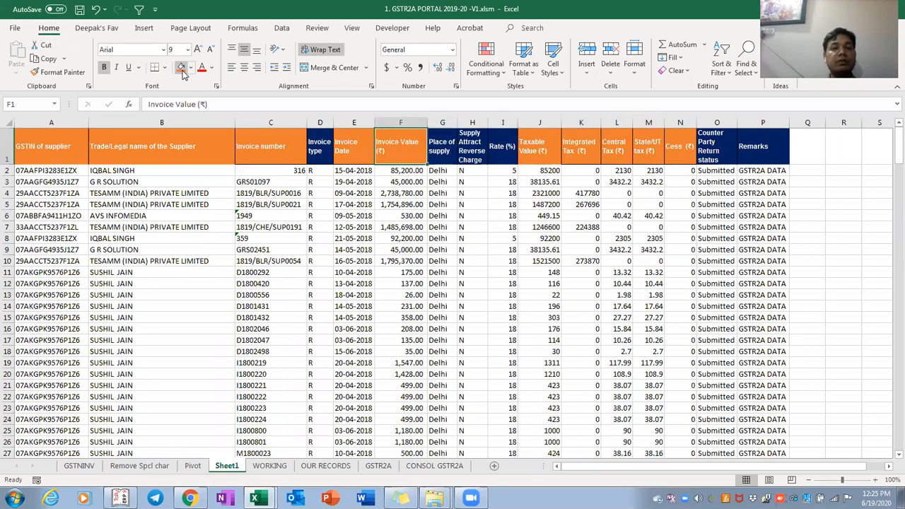
left_click(181, 68)
key("Right")
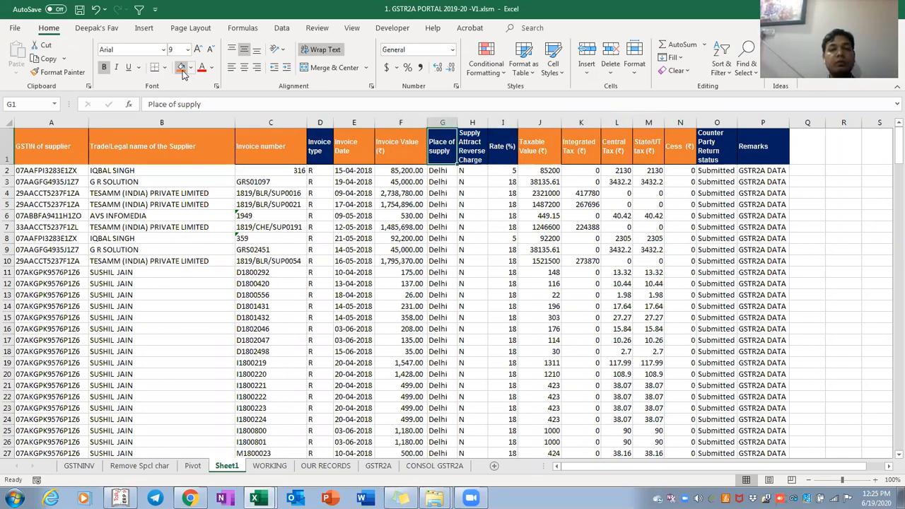
key("alt")
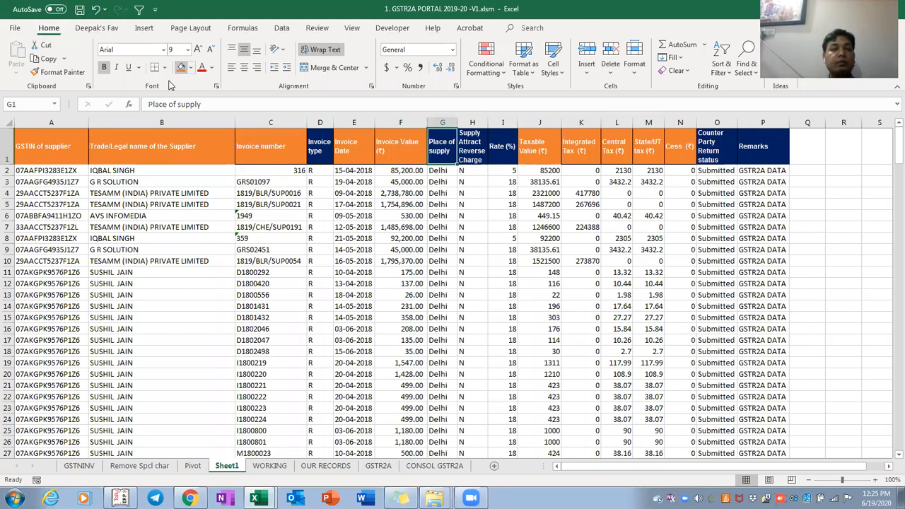
left_click(51, 72)
key("Left")
key("Return")
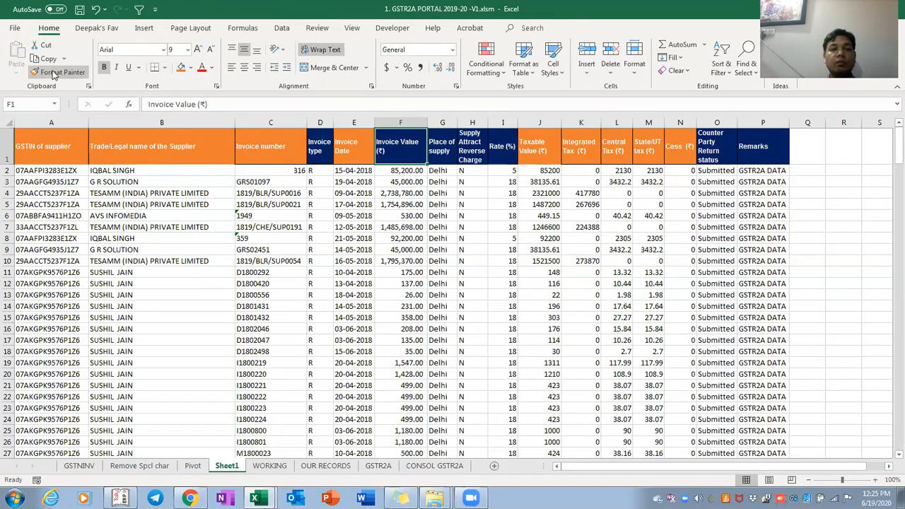
Move the Sheet1 tab so it sits before GSTR2A
key("Left")
key("Left")
key("Left")
key("Left")
key("Left")
key("Down")
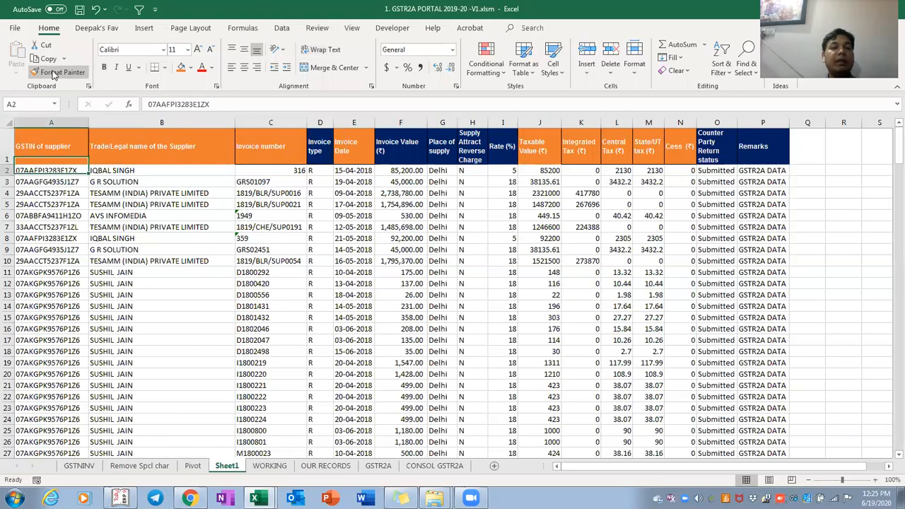
key("ctrl+Down")
key("Down")
key("Down")
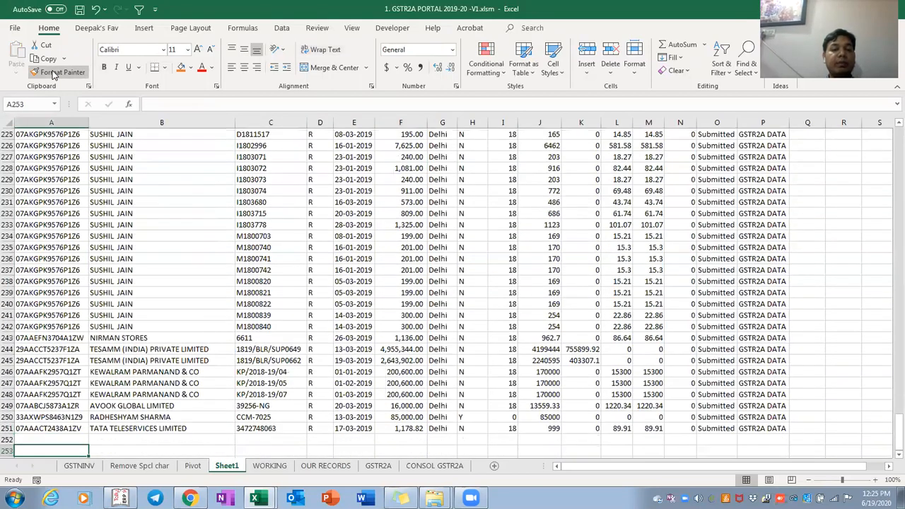
key("ctrl+Page_Down")
key("ctrl+Page_Down")
key("ctrl+Page_Down")
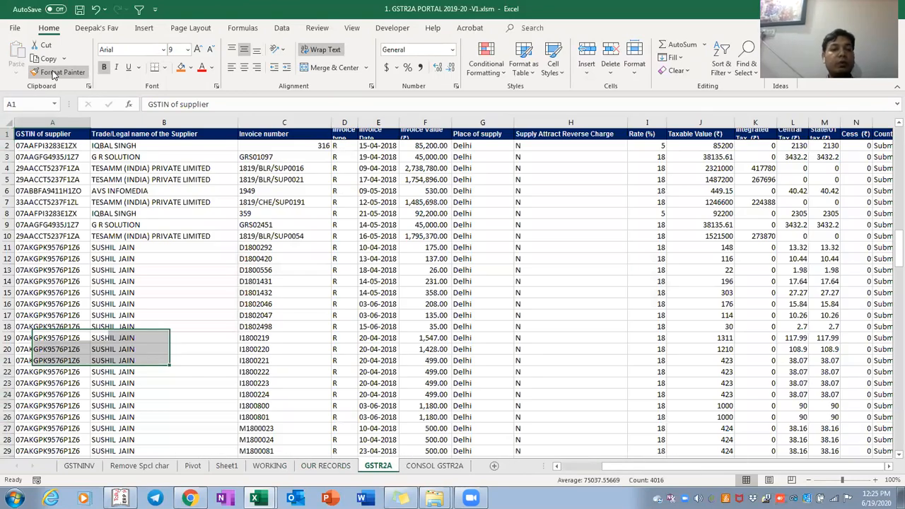
key("ctrl+Page_Down")
key("ctrl+Page_Up")
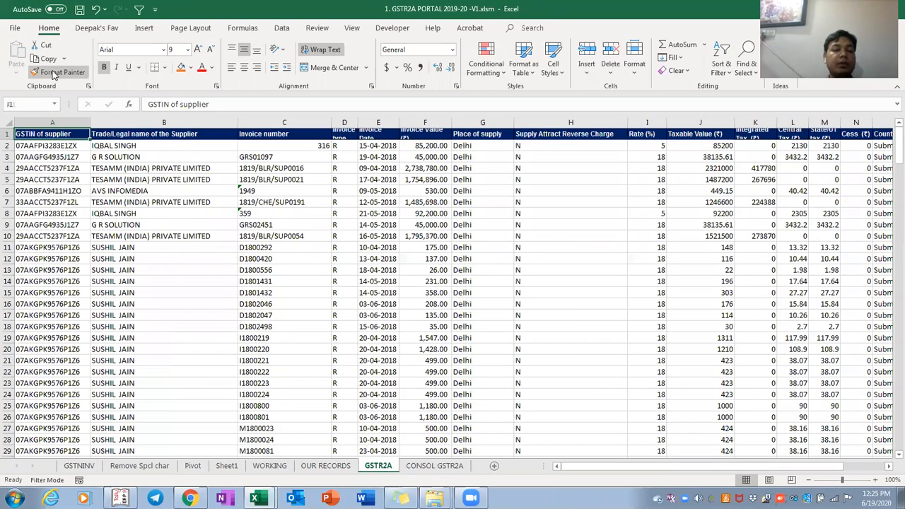
key("ctrl+Page_Up")
key("ctrl+Page_Up")
key("ctrl+Page_Up")
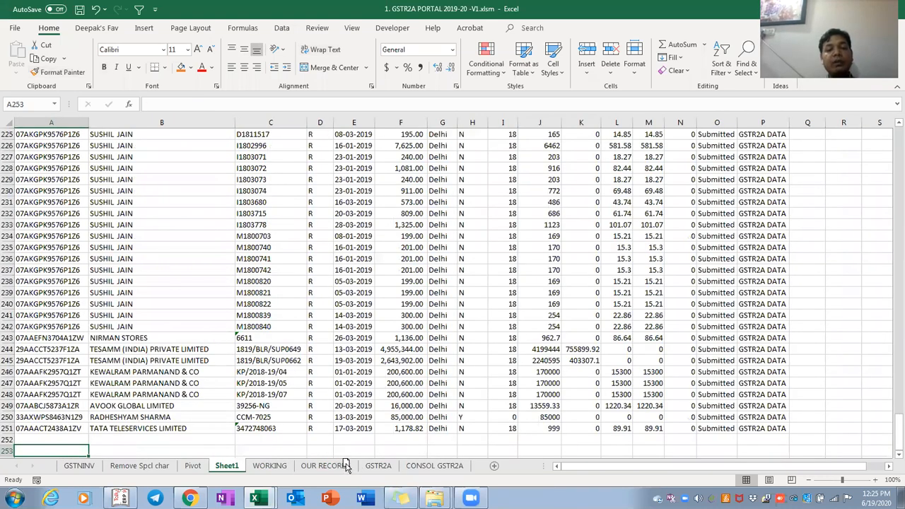
left_click_drag(226, 466, 359, 470)
Freeze the top header row on Sheet1
key("ctrl+Up")
key("ctrl+Up")
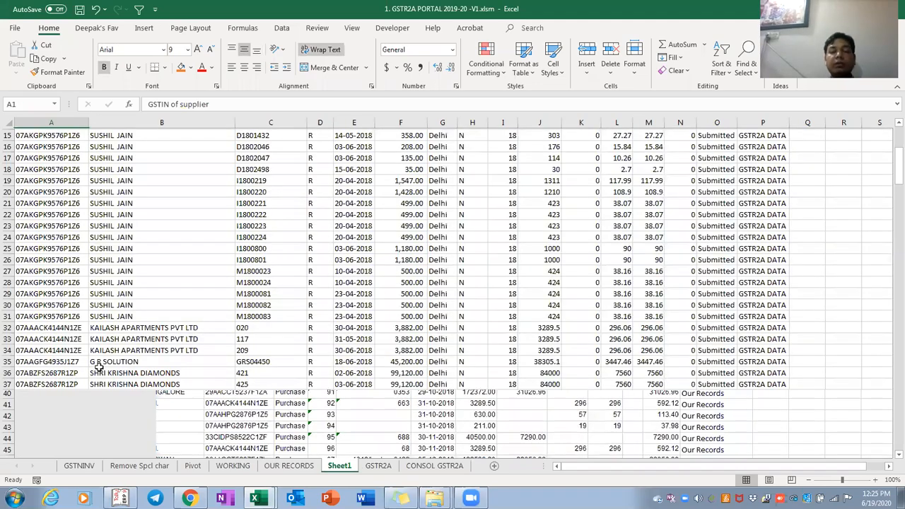
key("ctrl+shift+Right")
key("ctrl+shift+Left")
key("Down")
key("ctrl+Down")
key("Down")
key("ctrl+Up")
key("ctrl+Up")
key("Down")
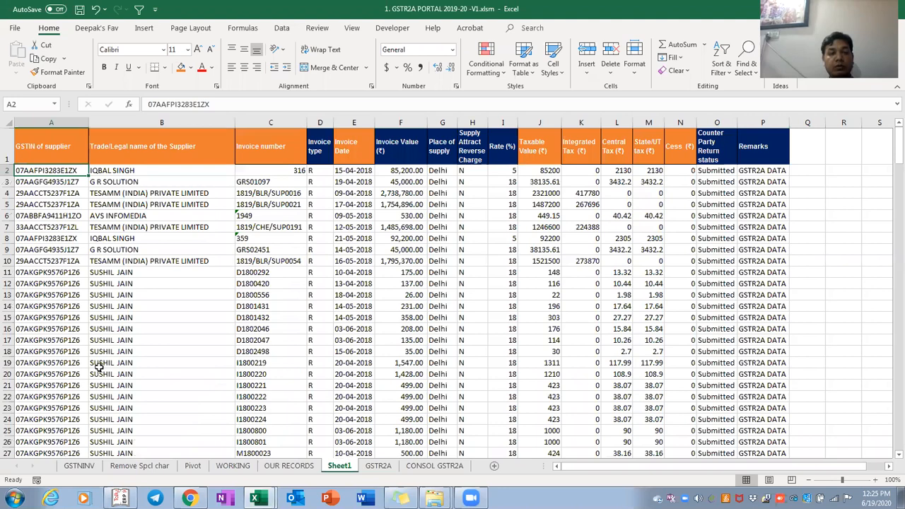
key("alt+w")
key("f")
key("f")
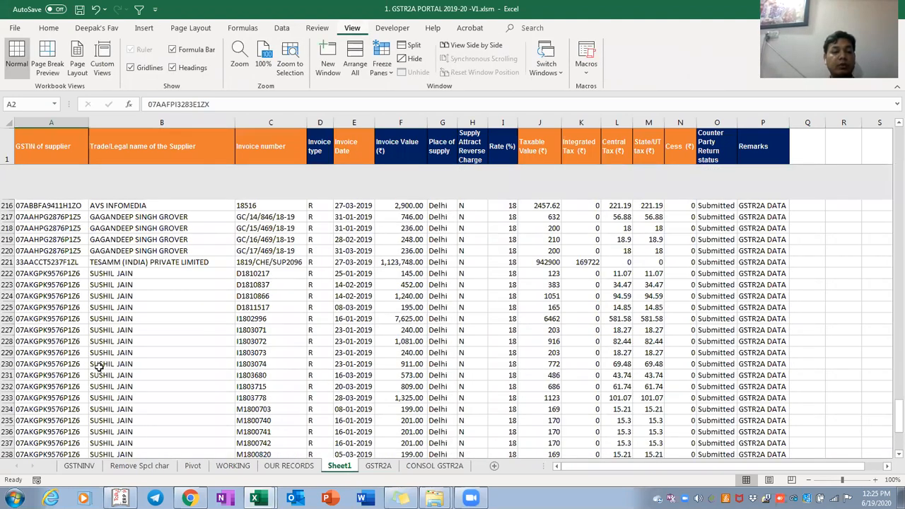
Confirm Sheet1's data ends at row 251, then go to GSTR2A and select columns A–C
key("ctrl+Down")
key("Down")
key("Down")
key("Down")
key("Down")
key("Down")
key("Down")
key("Down")
key("Down")
key("Down")
key("Down")
key("Down")
key("ctrl+Up")
key("Down")
key("ctrl+Page_Down")
key("ctrl+Page_Up")
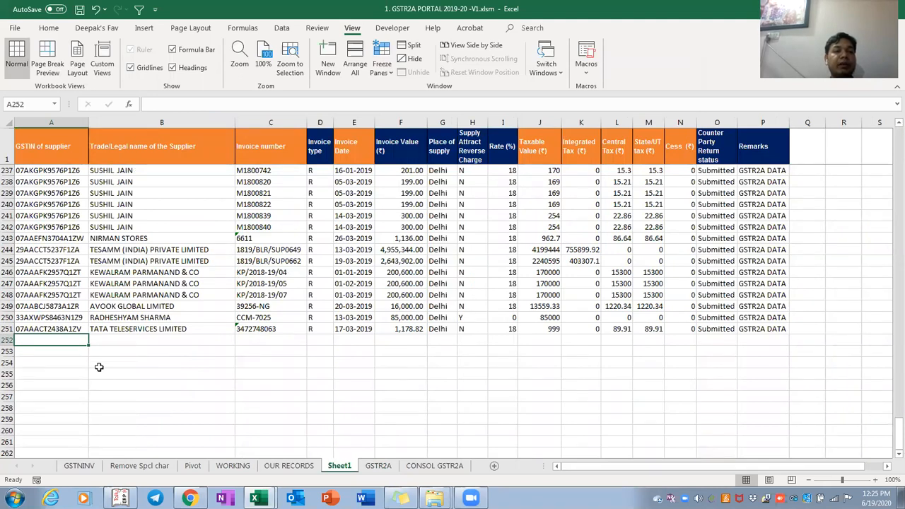
key("ctrl+Page_Down")
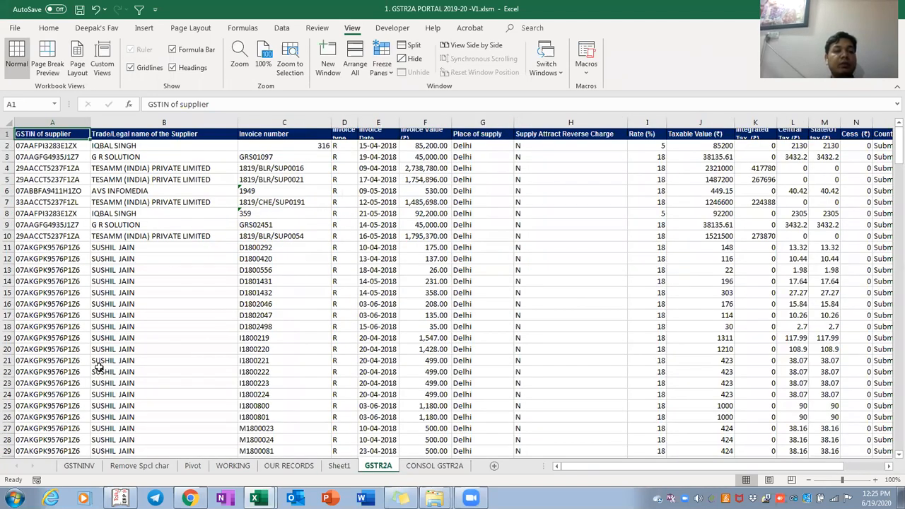
key("shift+Right")
key("shift+Right")
Copy the supplier and invoice columns A to C, then move between the GSTR2A sheet and Sheet1
key("ctrl+shift+Down")
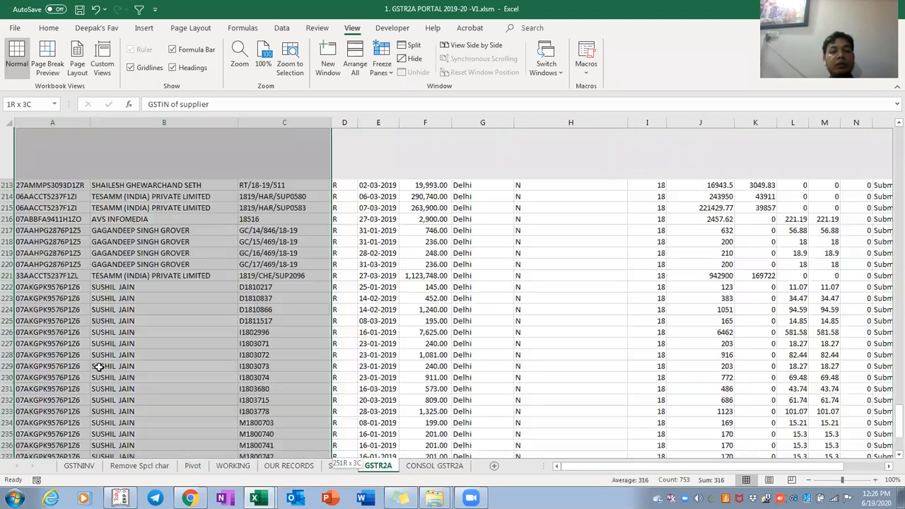
key("ctrl+c")
key("ctrl+Page_Up")
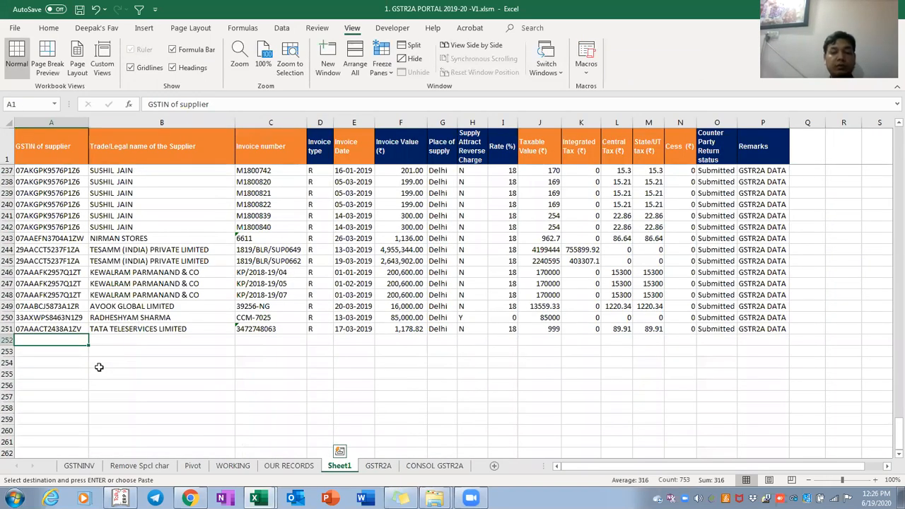
key("ctrl+Page_Down")
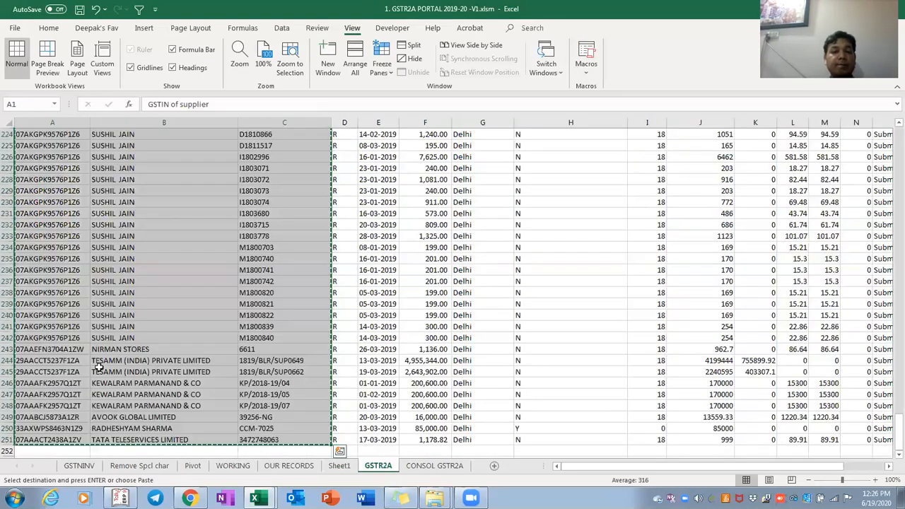
key("ctrl+Up")
key("ctrl+Right")
key("Right")
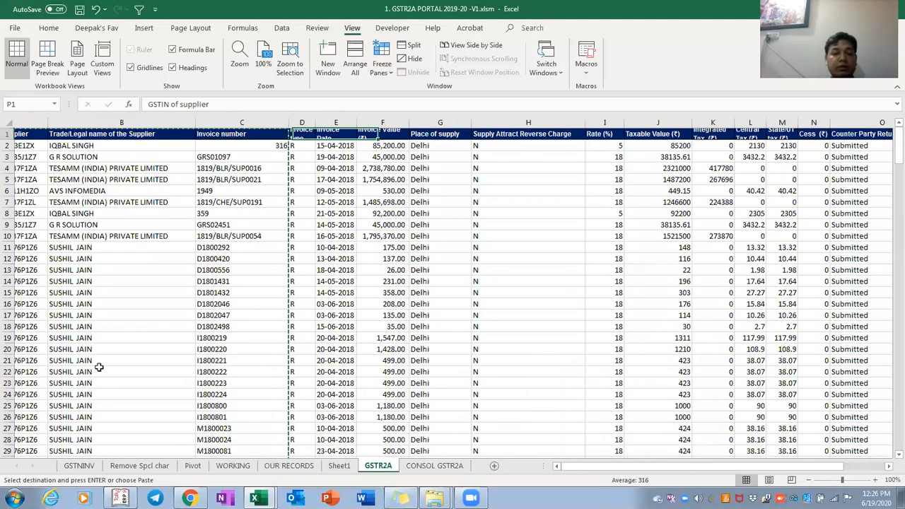
key("ctrl+Page_Up")
key("ctrl+Page_Up")
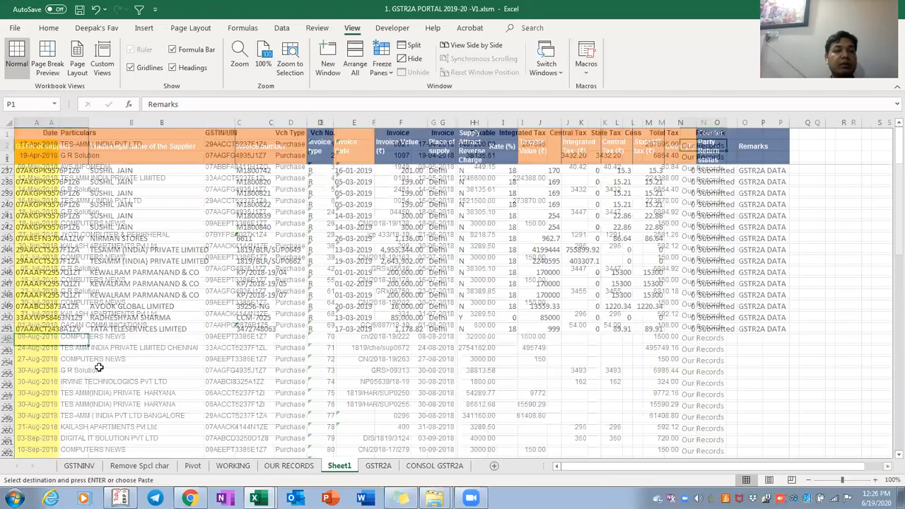
key("ctrl+Page_Up")
Copy the OUR RECORDS GSTIN/UIN column and paste it below the GSTR2A rows on Sheet1
key("ctrl+Home")
key("Right")
key("Right")
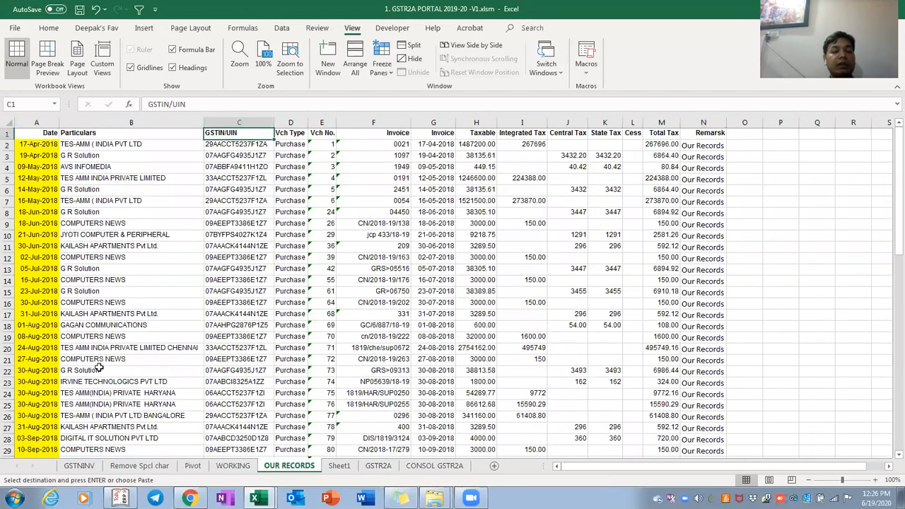
key("ctrl+shift+Down")
key("ctrl+c")
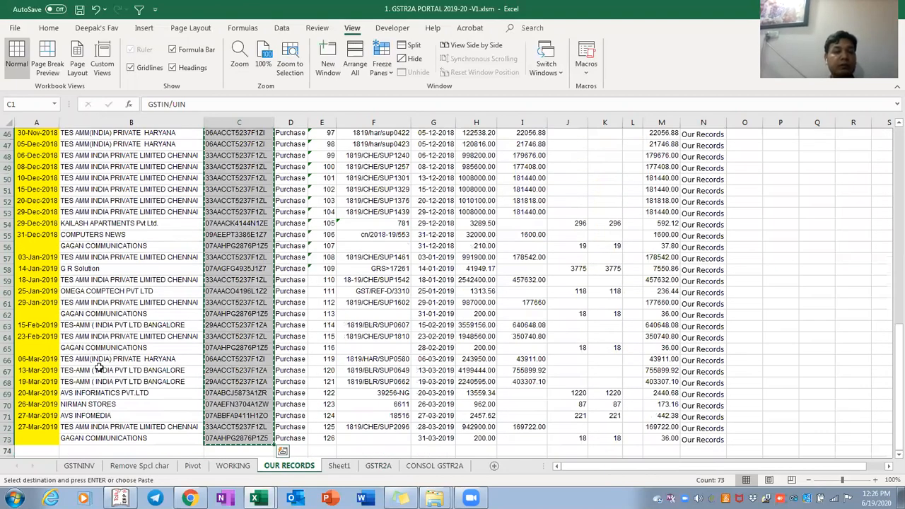
key("ctrl+Page_Down")
key("Down")
key("Up")
key("ctrl+v")
key("Right")
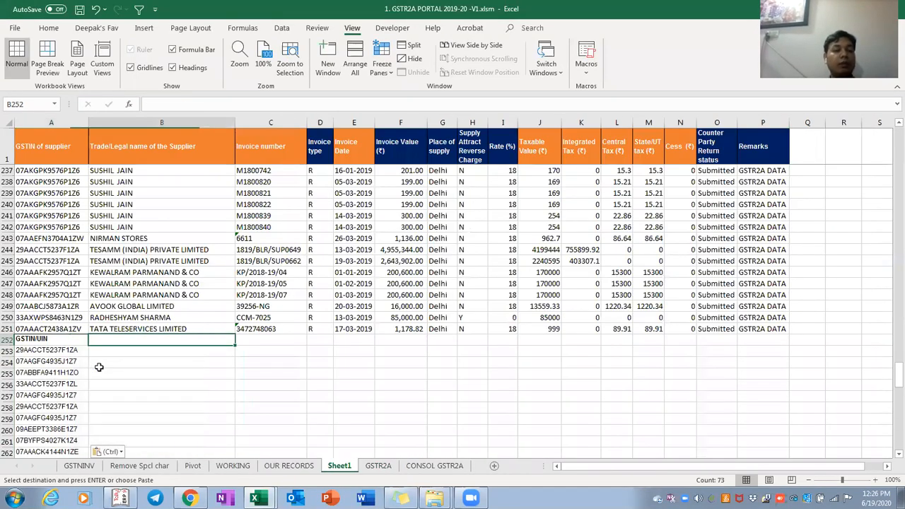
Paste the OUR RECORDS Particulars supplier names into Sheet1 column B
key("ctrl+Page_Up")
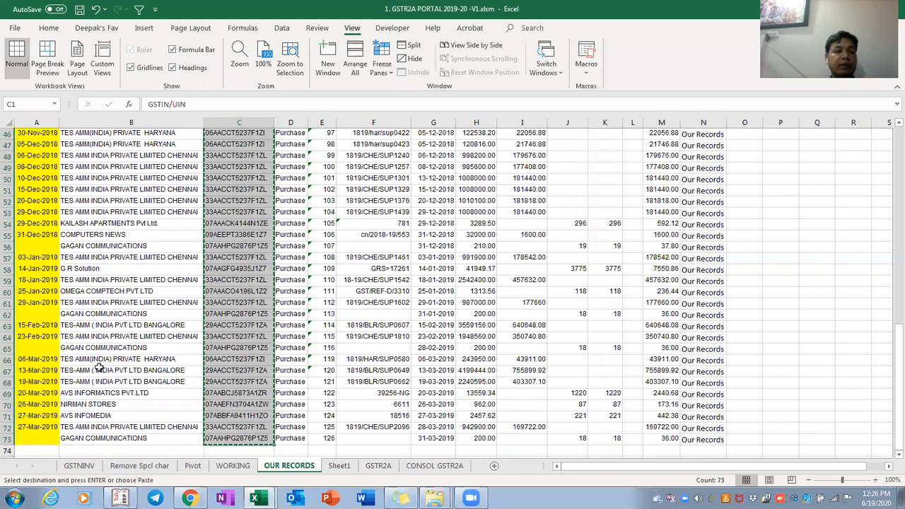
key("Left")
key("ctrl+shift+Down")
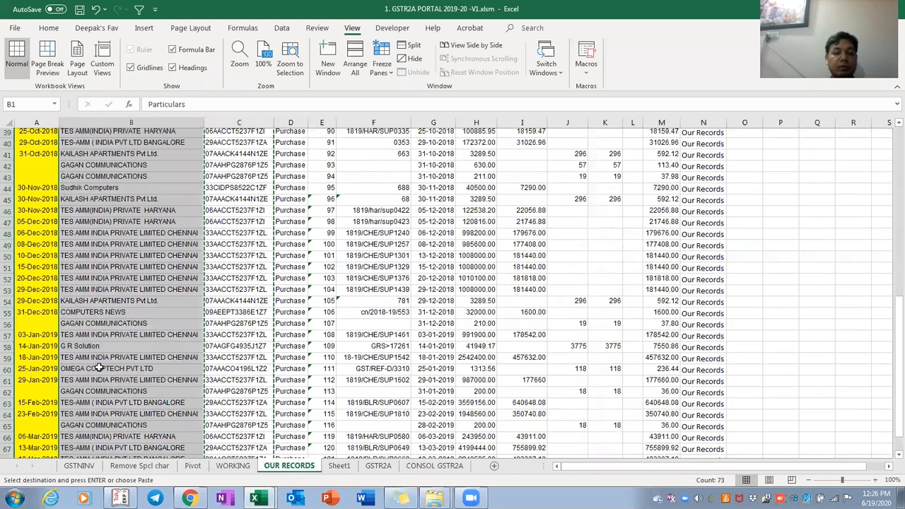
key("ctrl+Page_Down")
key("ctrl+v")
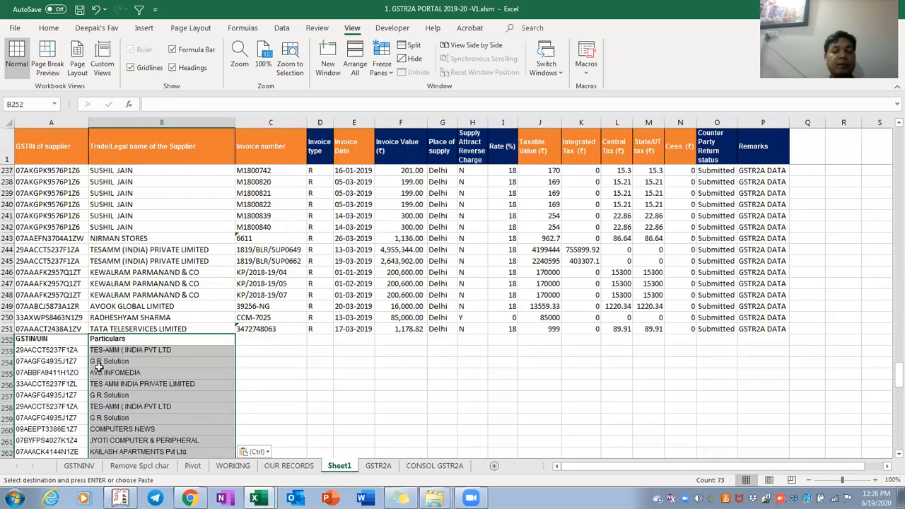
key("Right")
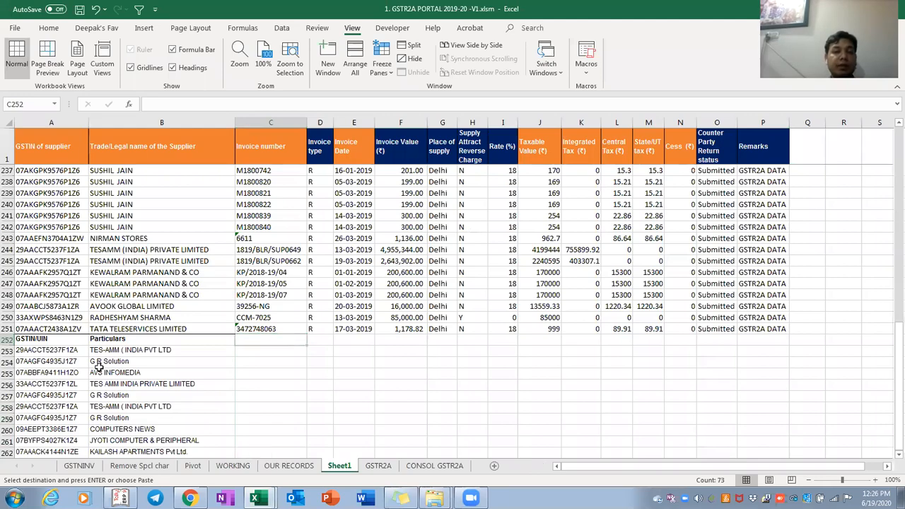
Copy the OUR RECORDS invoice numbers from column F into Sheet1 column C
key("ctrl+Page_Up")
key("Right")
key("Right")
key("Right")
key("Right")
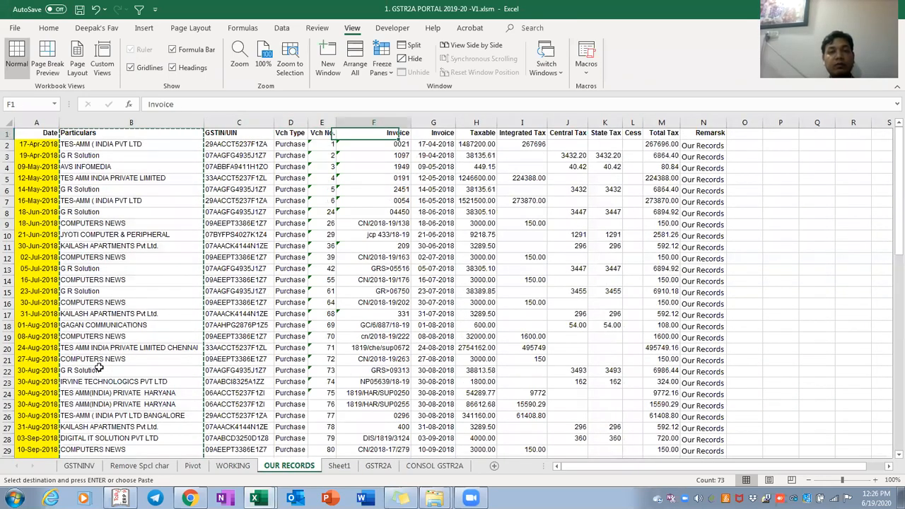
key("ctrl+shift+Down")
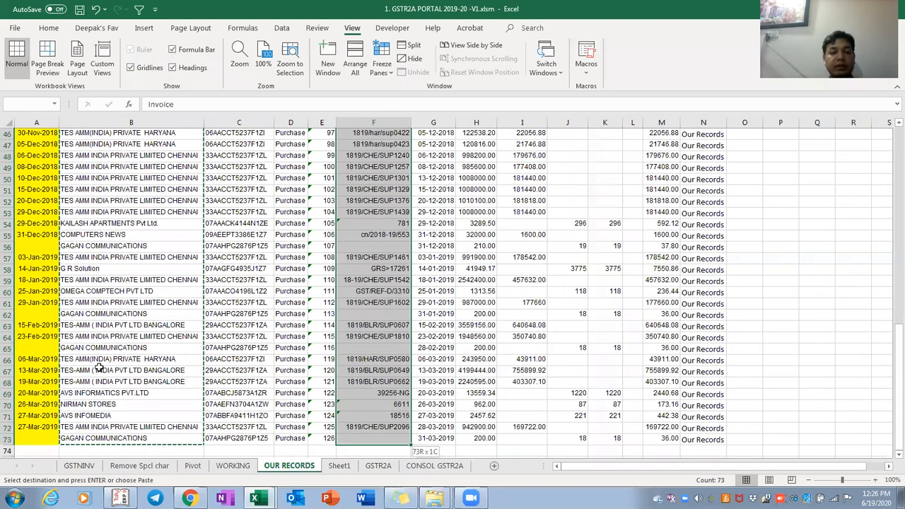
key("ctrl+q")
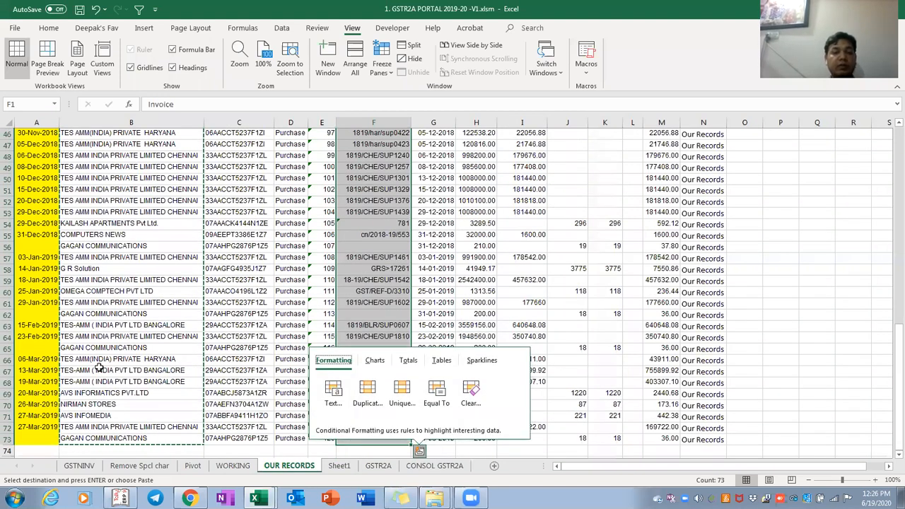
key("Escape")
key("ctrl+c")
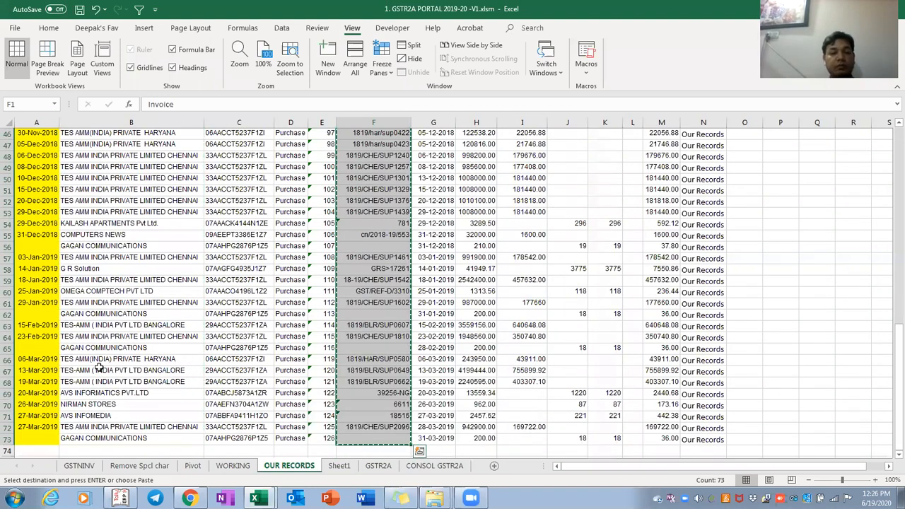
key("ctrl+Page_Down")
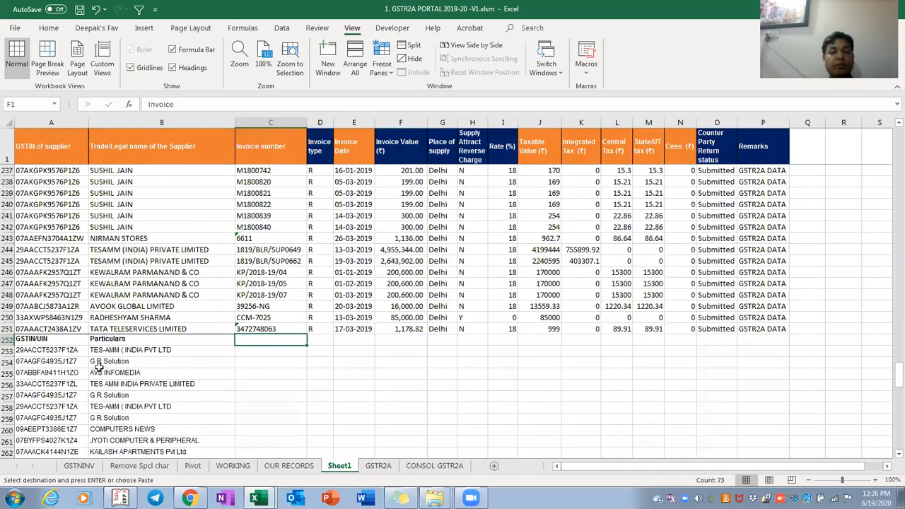
key("ctrl+v")
key("Right")
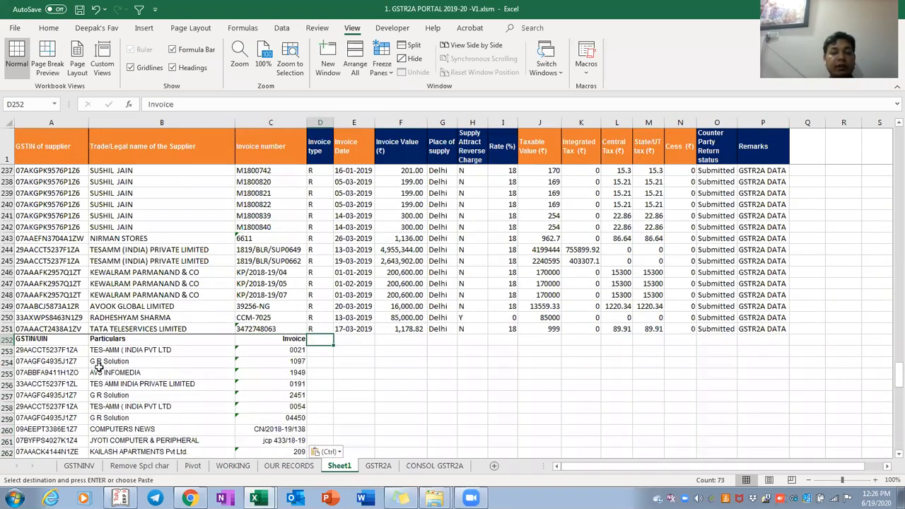
key("Right")
Paste the OUR RECORDS invoice dates into Sheet1 column E
key("ctrl+Page_Up")
scroll(99, 366, "down", 5)
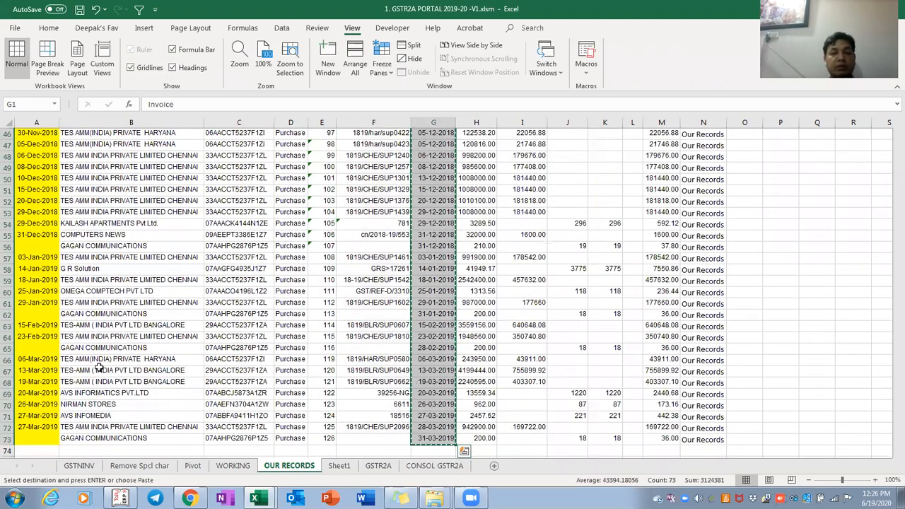
key("ctrl+Page_Down")
key("ctrl+v")
key("Right")
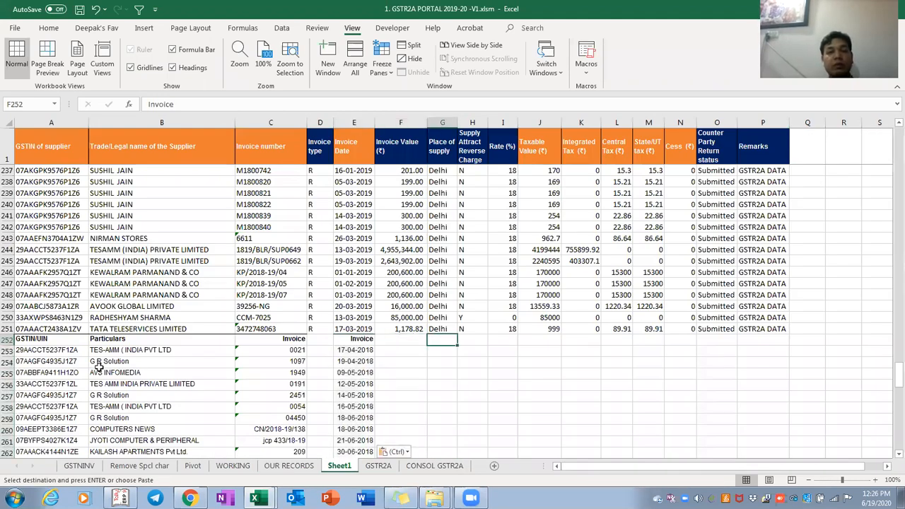
key("Right")
key("Right")
key("Right")
key("Right")
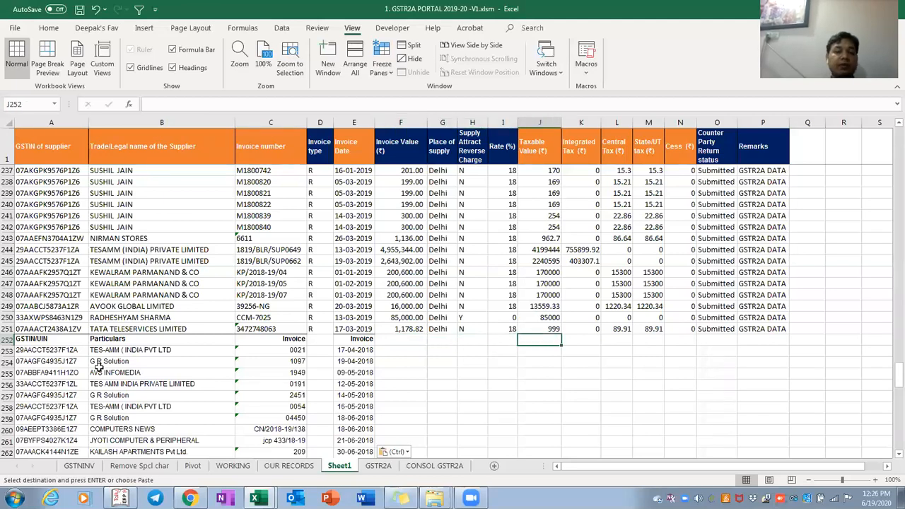
Paste the OUR RECORDS tax amount columns down to row 73 under Taxable Value on Sheet1
key("alt+Tab")
key("ctrl+Page_Up")
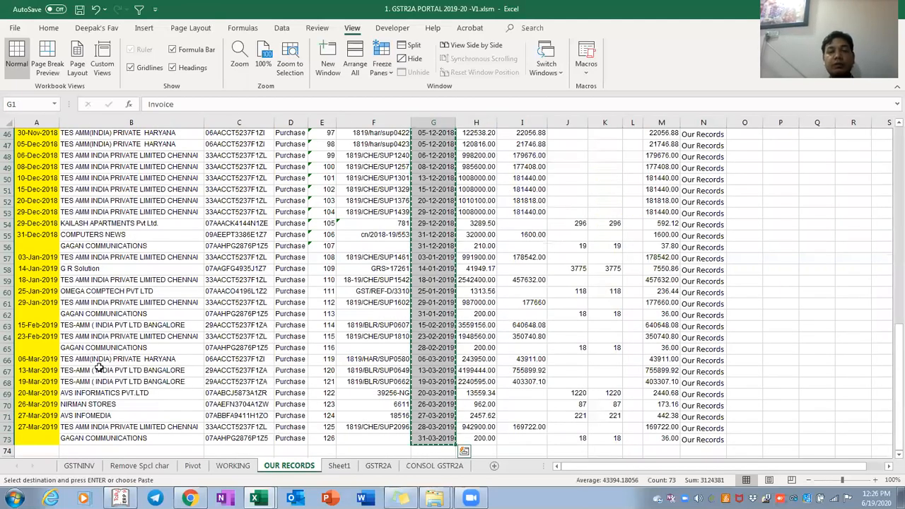
key("Right")
key("shift+Right")
key("shift+Right")
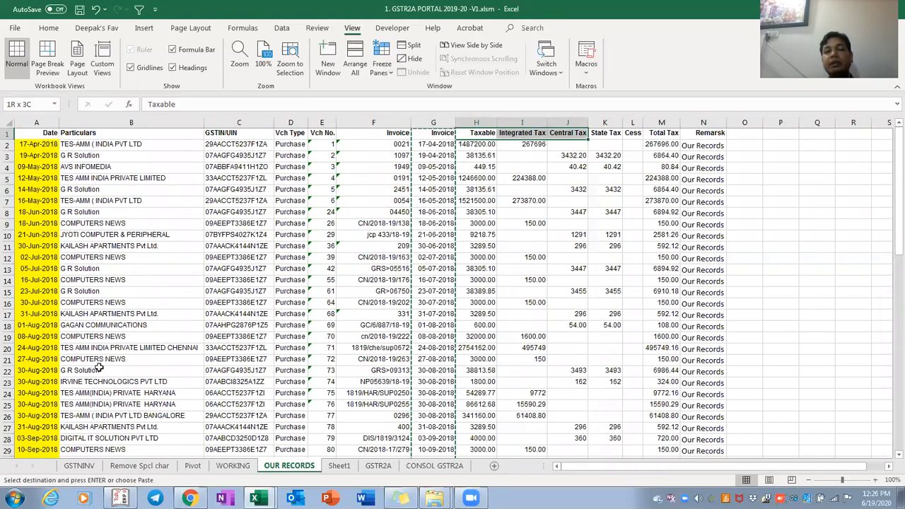
key("shift+Right")
key("shift+Right")
key("shift+Right")
key("ctrl+shift+Down")
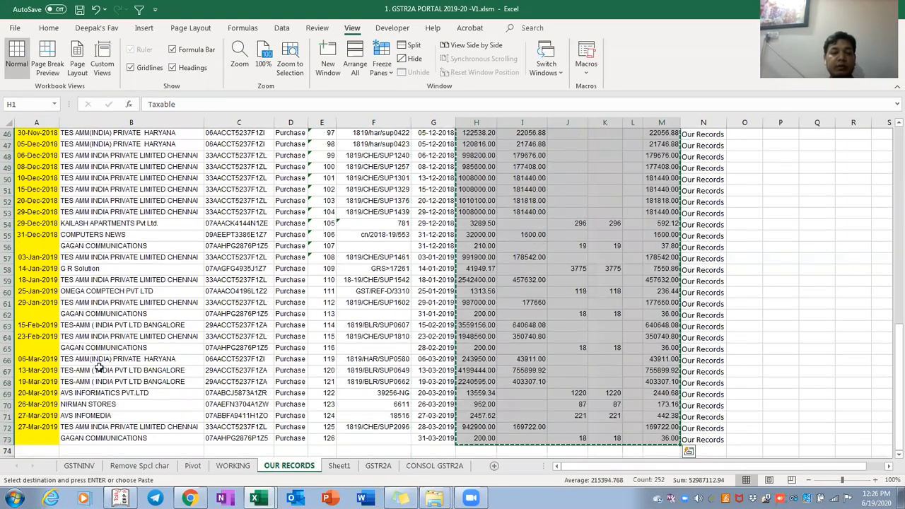
key("ctrl+Page_Down")
key("Right")
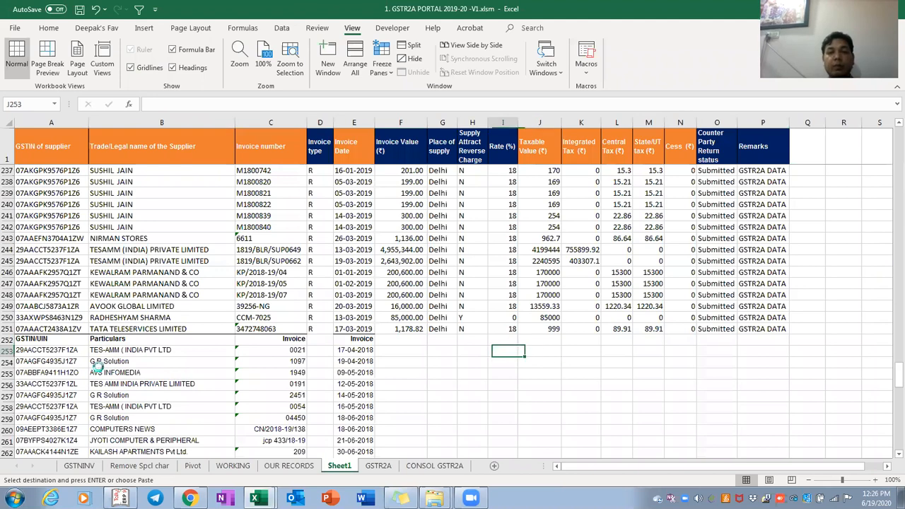
key("Return")
Clear the extra pasted Total Tax values and select column O
key("Right")
key("Right")
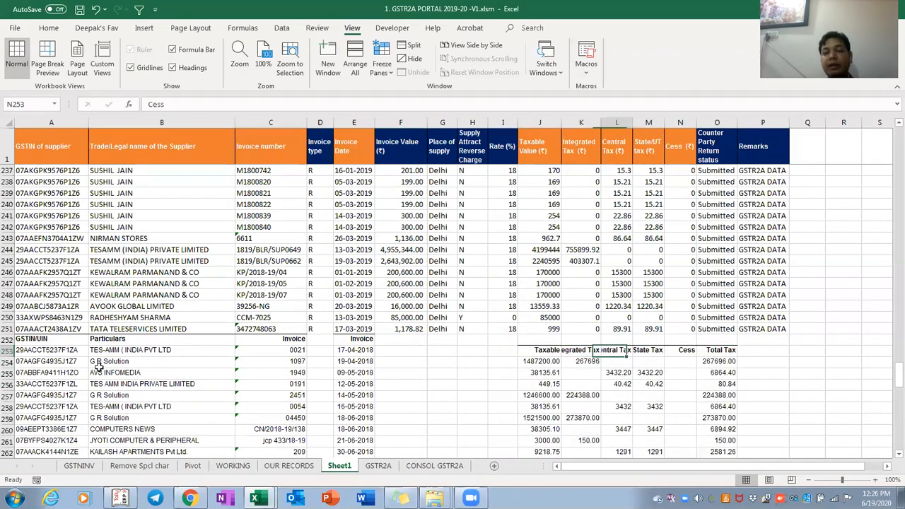
key("Right")
key("ctrl+shift+Down")
key("Delete")
key("ctrl+Up")
key("ctrl+Up")
key("ctrl+Up")
key("ctrl+space")
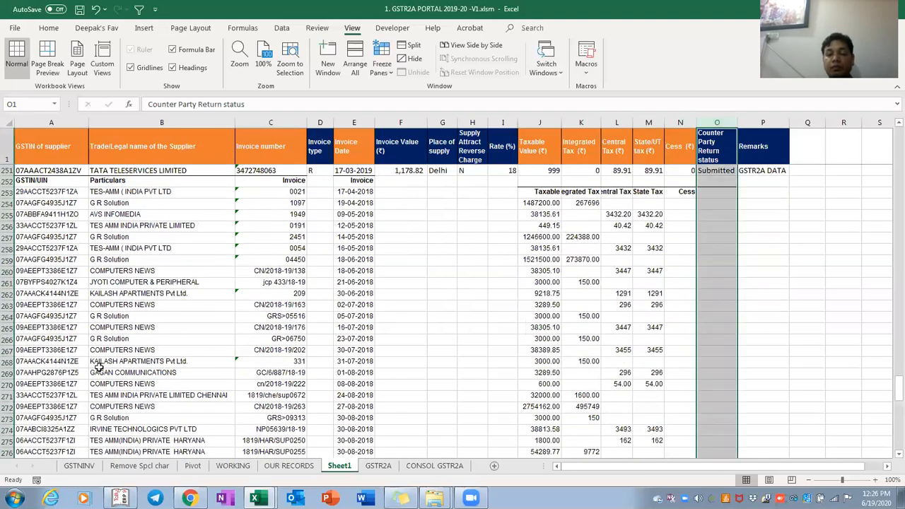
Insert a blank column headed 'Total Tax'
key("ctrl+shift+plus")
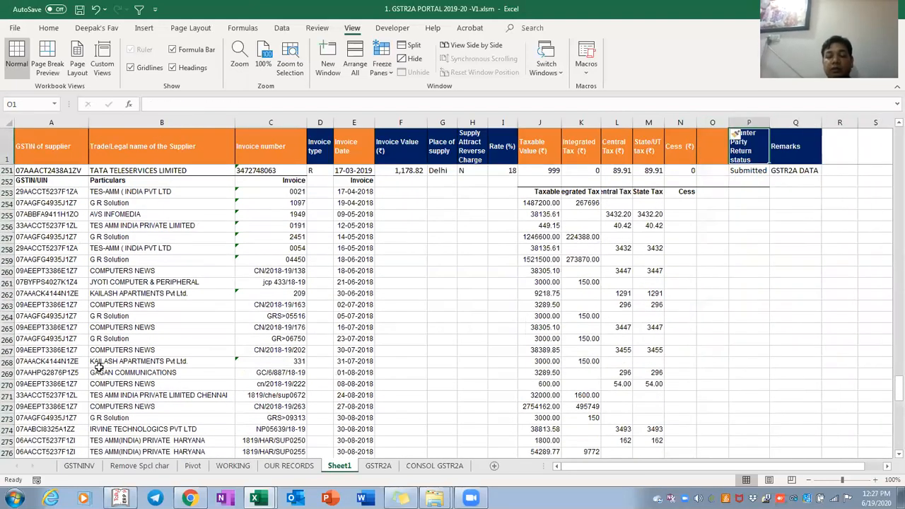
type("Total Ta")
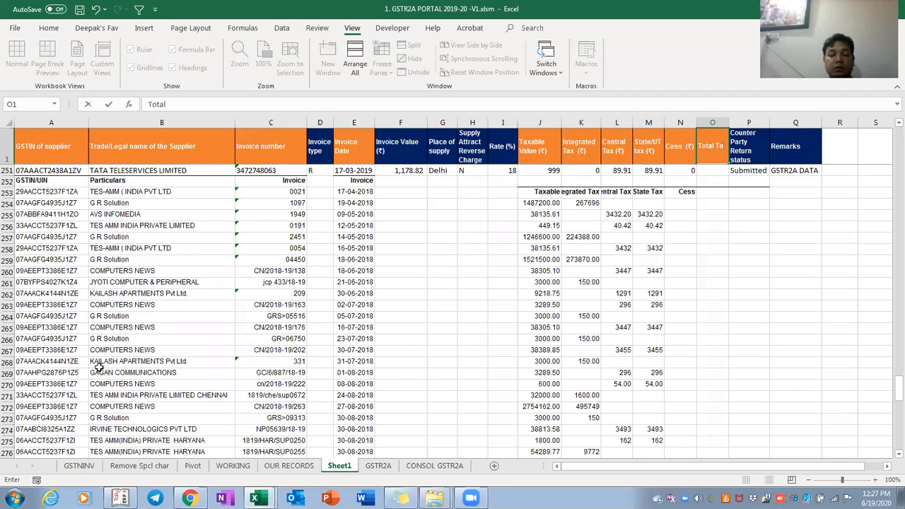
type("x")
key("Return")
key("Down")
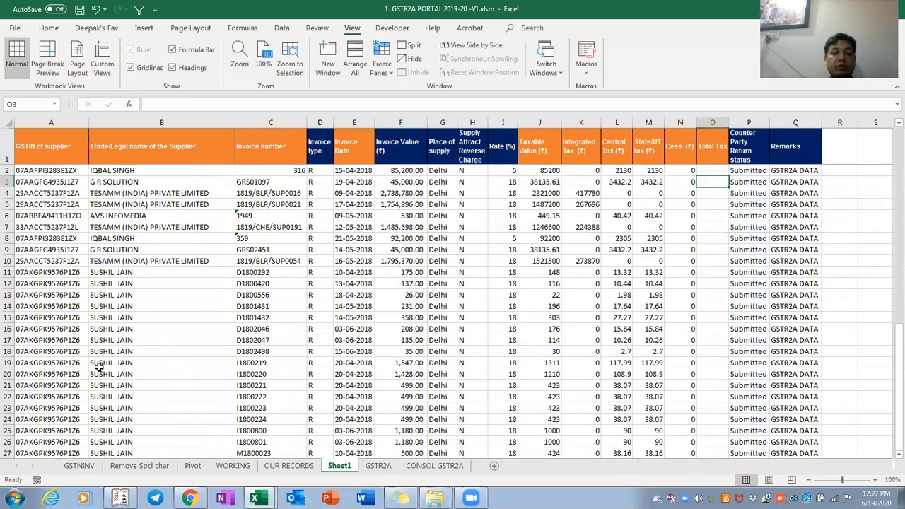
Copy the OUR RECORDS Total Tax values down to row 73 and paste them into column O
key("ctrl+Page_Up")
key("ctrl+Up")
key("Down")
key("Right")
key("Right")
key("Right")
key("Right")
key("Right")
key("ctrl+shift+Down")
key("ctrl+c")
key("ctrl+Page_Up")
key("ctrl+Page_Down")
key("ctrl+Page_Down")
key("Up")
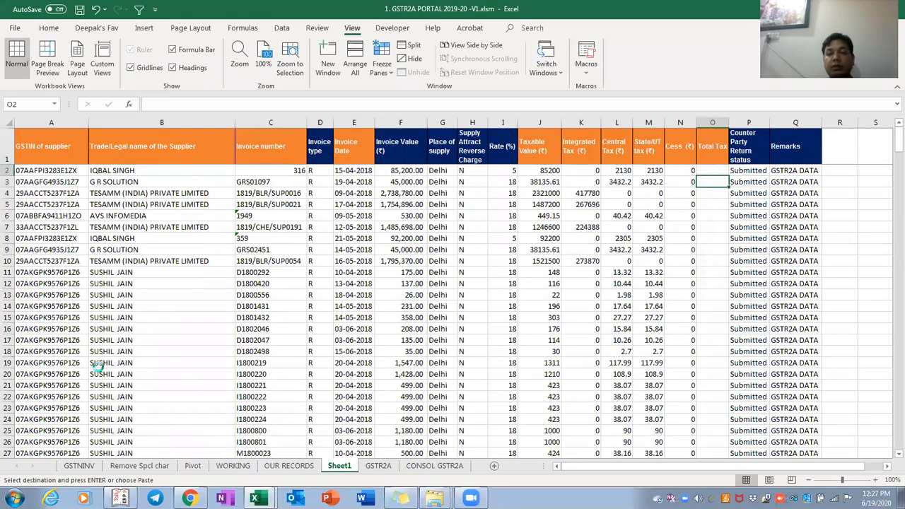
key("Return")
key("Right")
key("Left")
key("ctrl+space")
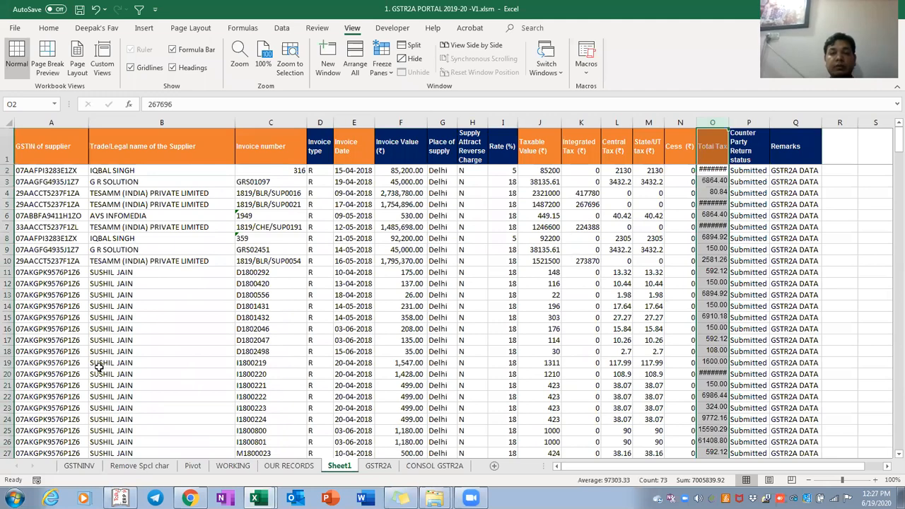
Place the Total Tax values in the appended rows from O254, undoing a misaligned paste
key("Right")
key("ctrl+Down")
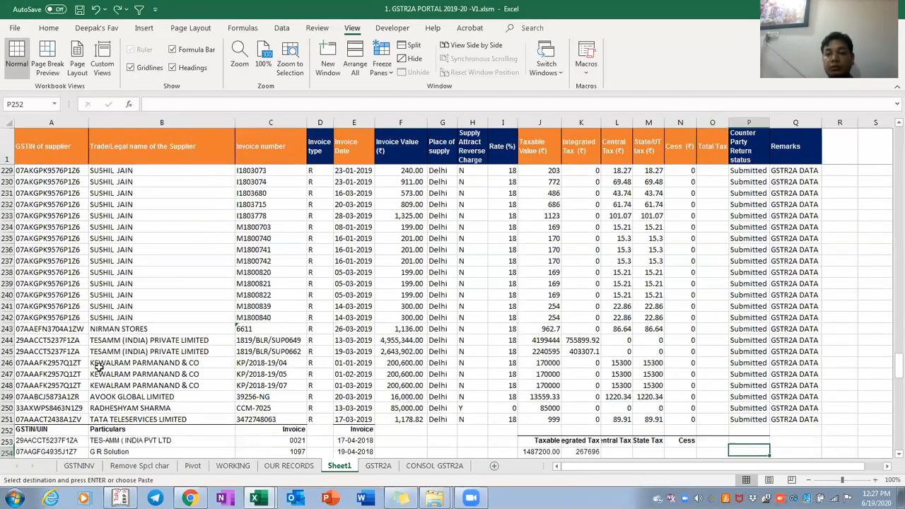
key("Down")
key("Up")
key("Up")
key("Up")
key("Up")
key("Up")
key("Up")
key("Up")
key("Up")
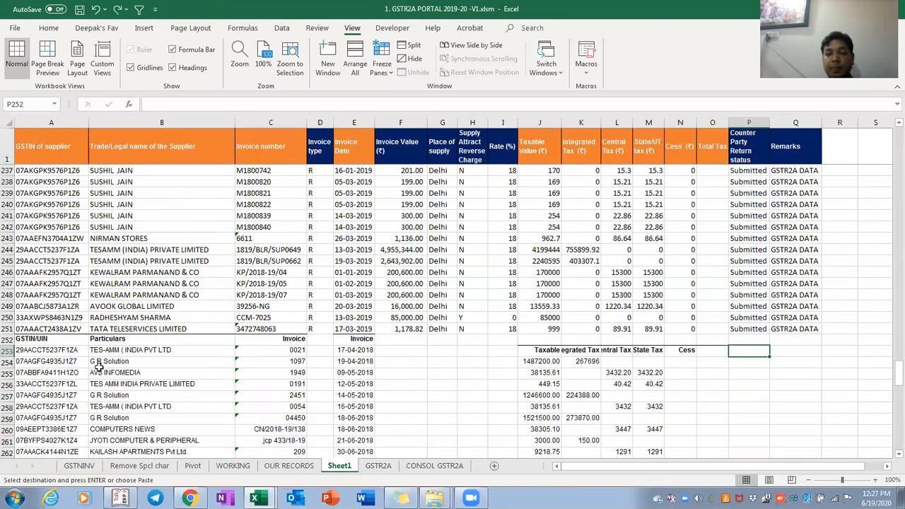
key("Left")
key("ctrl+shift+Down")
key("Return")
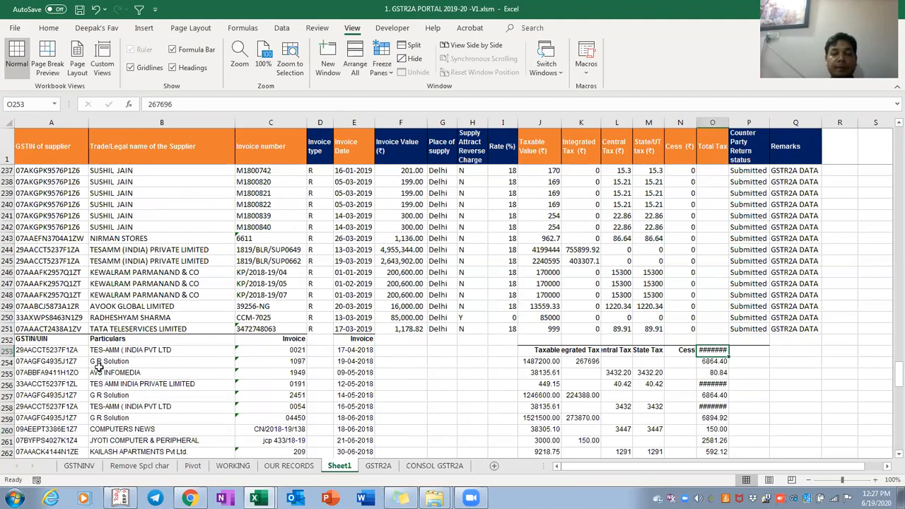
key("ctrl+z")
key("Down")
key("Return")
key("Right")
key("Left")
key("F2")
AutoFit the width of the Total Tax column O
key("Escape")
key("ctrl+space")
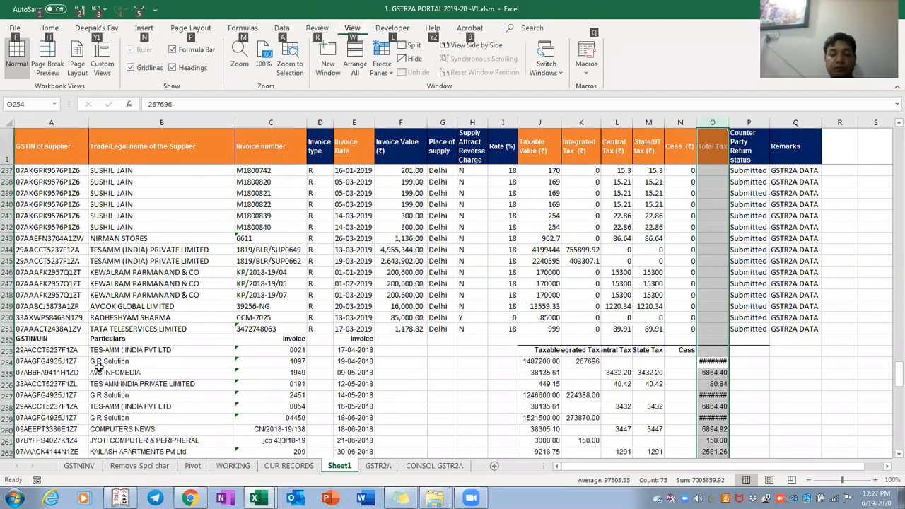
key("alt+h")
key("o")
key("i")
key("Right")
key("Left")
key("Left")
key("Right")
key("Right")
key("Left")
key("Left")
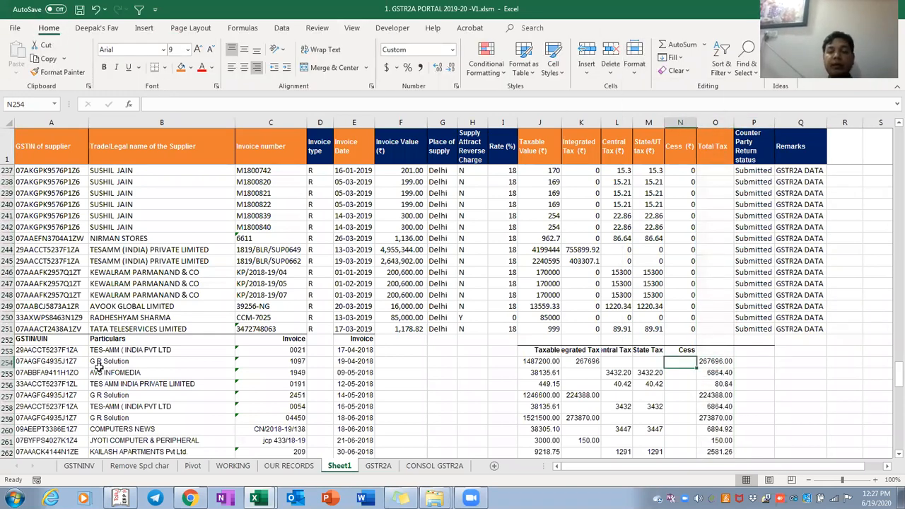
Paste the 'Our Records' labels from OUR RECORDS into the Remarks column from row 254
key("ctrl+Page_Up")
key("Right")
key("ctrl+shift+Down")
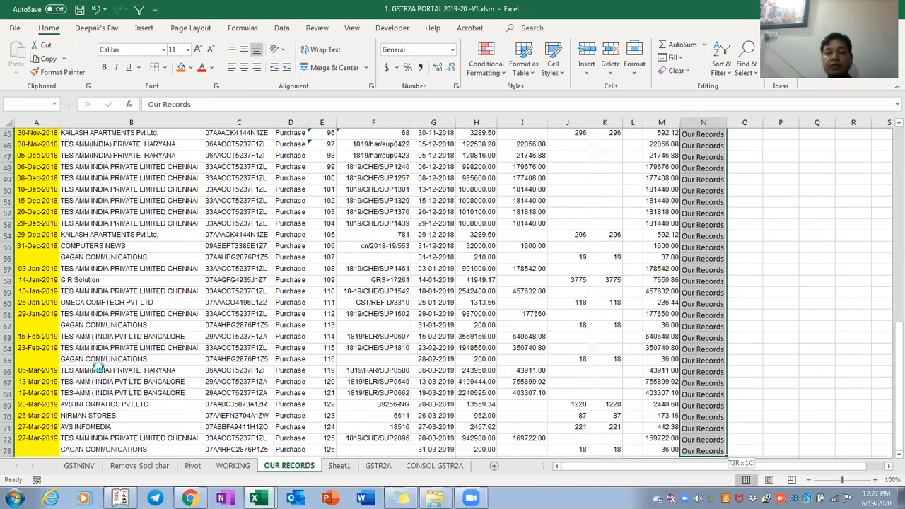
key("ctrl+c")
key("ctrl+Page_Up")
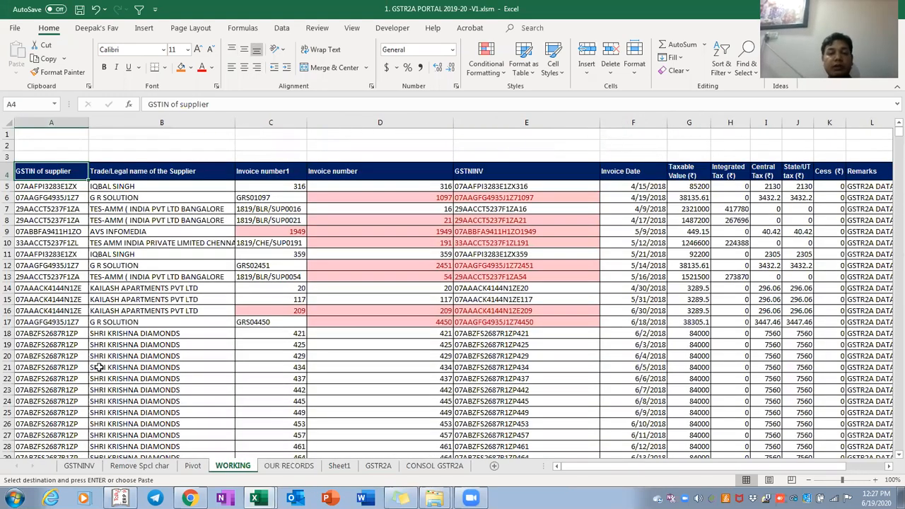
key("ctrl+Page_Down")
key("ctrl+Page_Down")
key("Right")
key("Right")
key("Right")
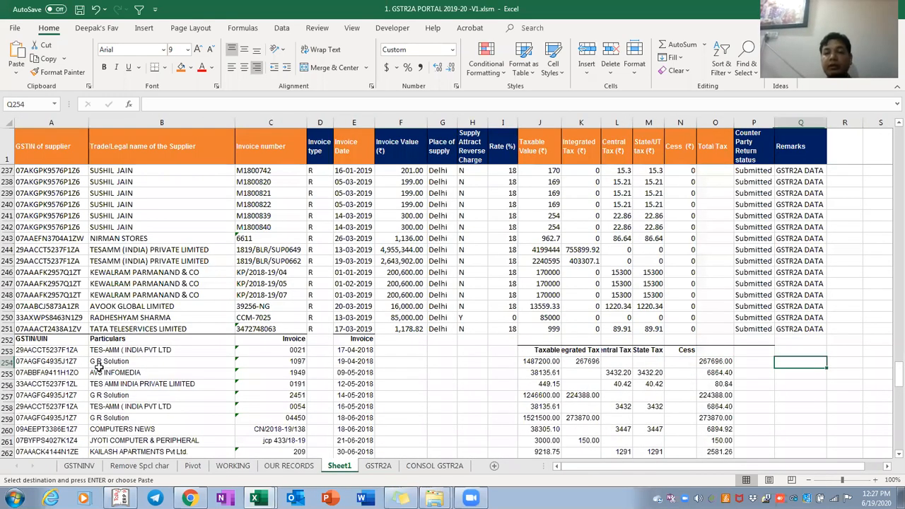
key("ctrl+v")
Delete the Counter Party Return status column so Remarks moves to column P
key("Left")
key("ctrl+space")
key("Menu")
key("d")
key("Left")
key("Up")
key("ctrl+Up")
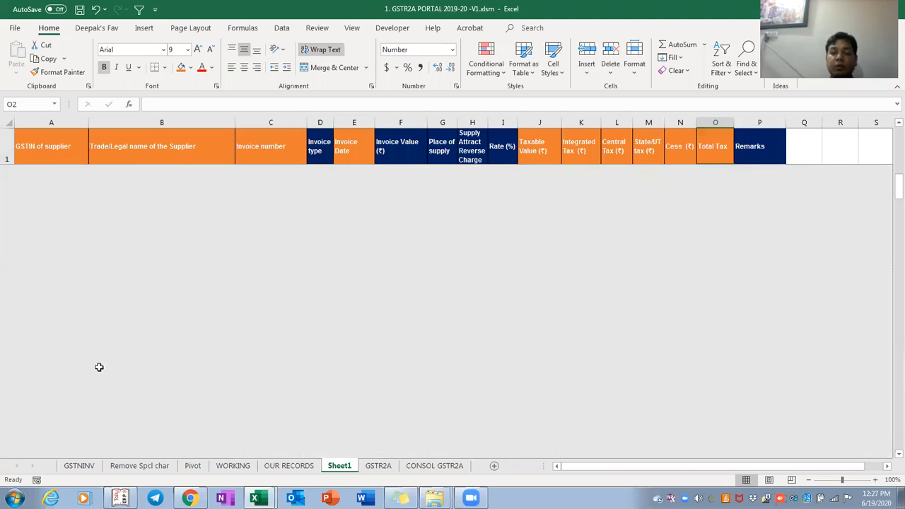
key("Down")
Enter the formula =SUM(K2:N2) in cell O2
type("=sum)(")
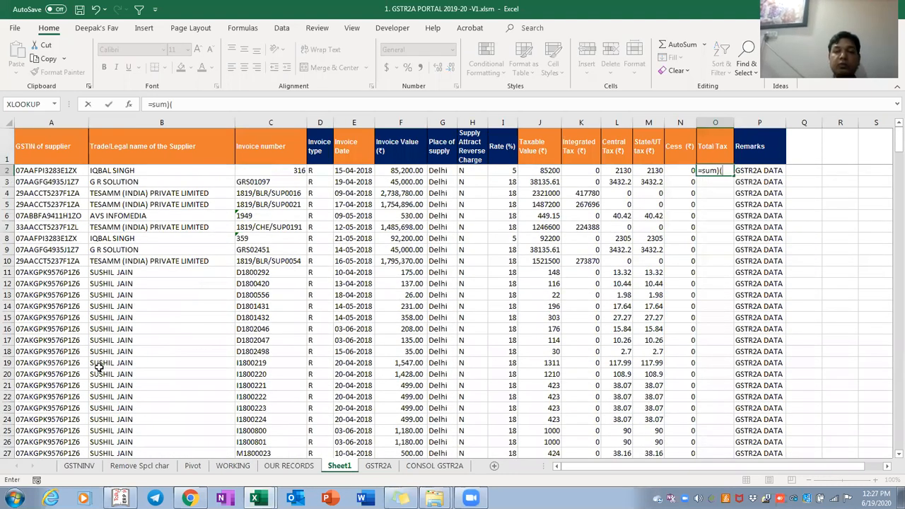
key("BackSpace")
key("BackSpace")
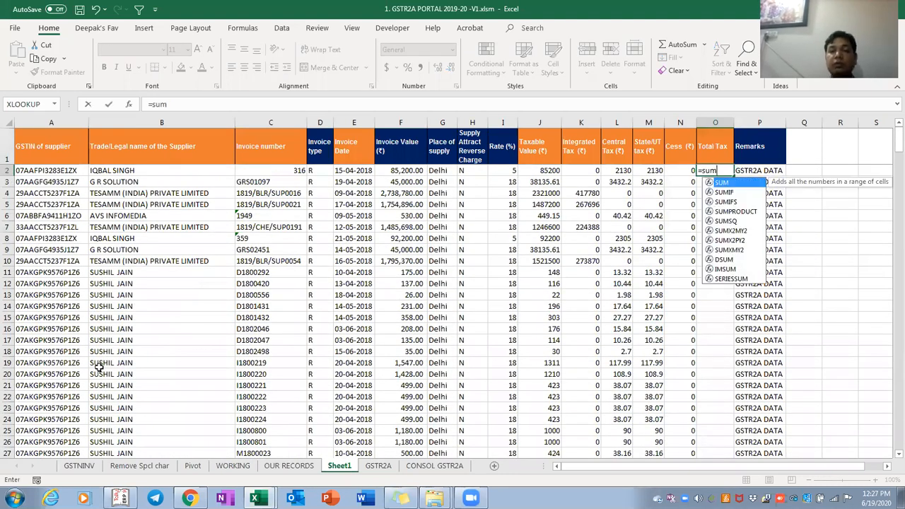
type("(")
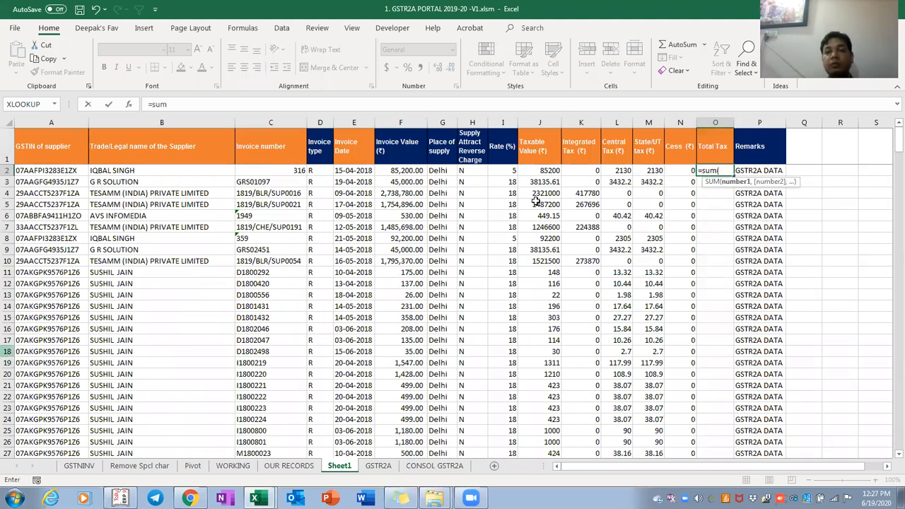
left_click(592, 171)
key("shift+Right")
key("shift+Right")
key("shift+Right")
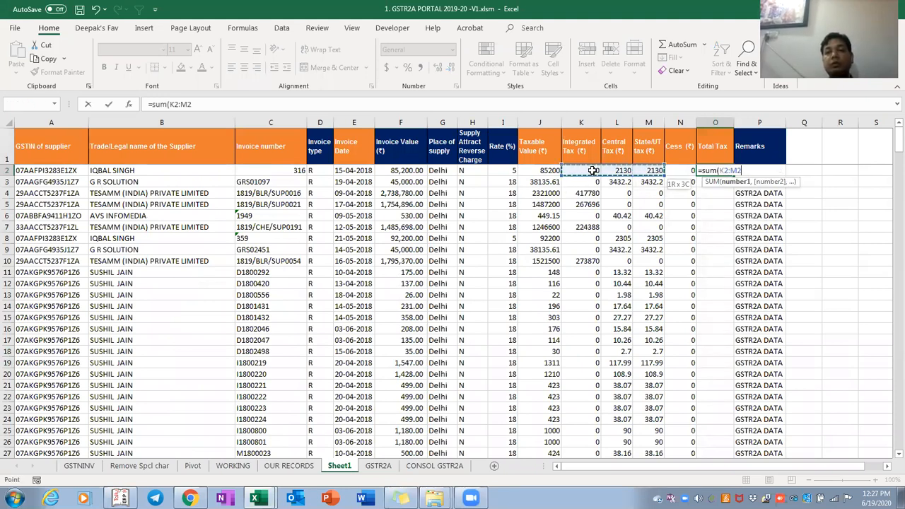
type(")")
key("ctrl+Return")
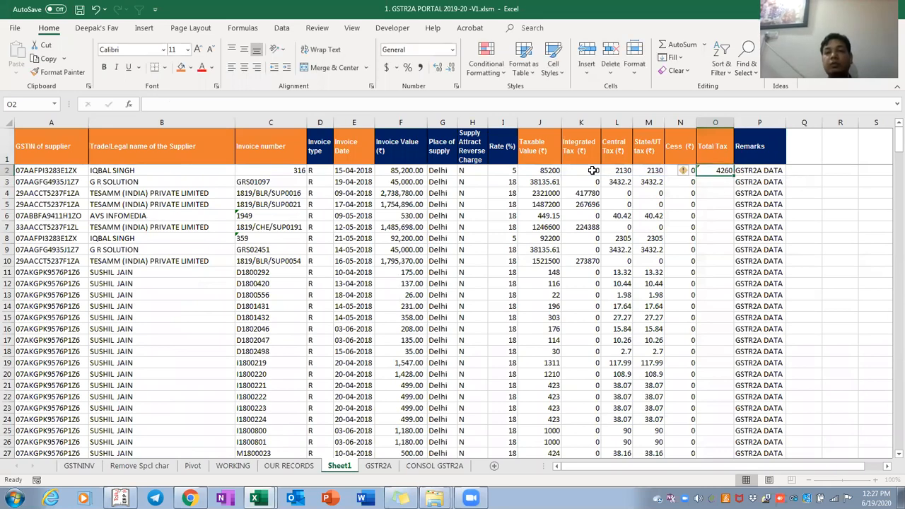
Copy the O2 sum formula down through O251
key("ctrl+c")
key("ctrl+shift+Down")
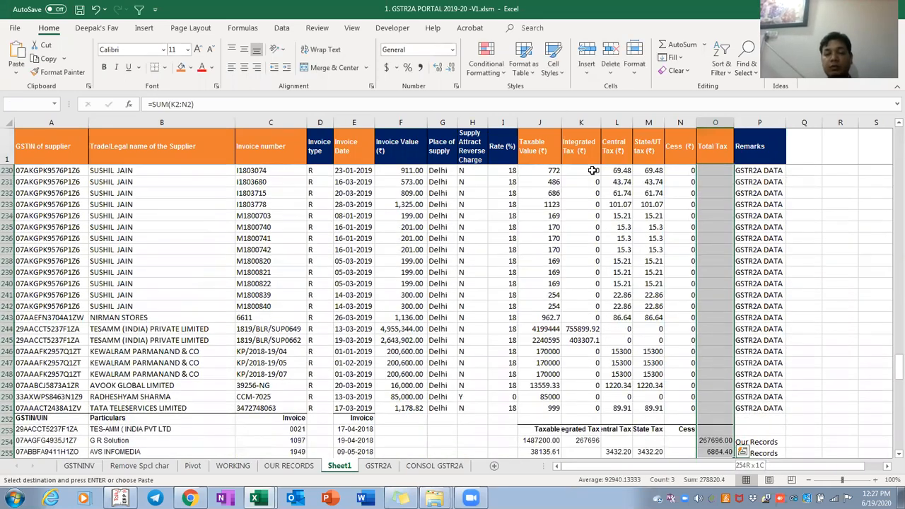
key("shift+Down")
key("shift+Down")
key("shift+Down")
key("shift+Down")
key("shift+Up")
key("shift+Up")
key("shift+Up")
key("shift+Up")
key("shift+Up")
key("shift+Up")
key("shift+Up")
key("shift+Up")
key("shift+Up")
key("shift+Down")
key("Return")
Delete the blank row 253 separating the GSTR2A and Our Records data
key("ctrl+Down")
key("Down")
key("Down")
key("Down")
key("Down")
key("Up")
key("Up")
key("shift+space")
key("ctrl+minus")
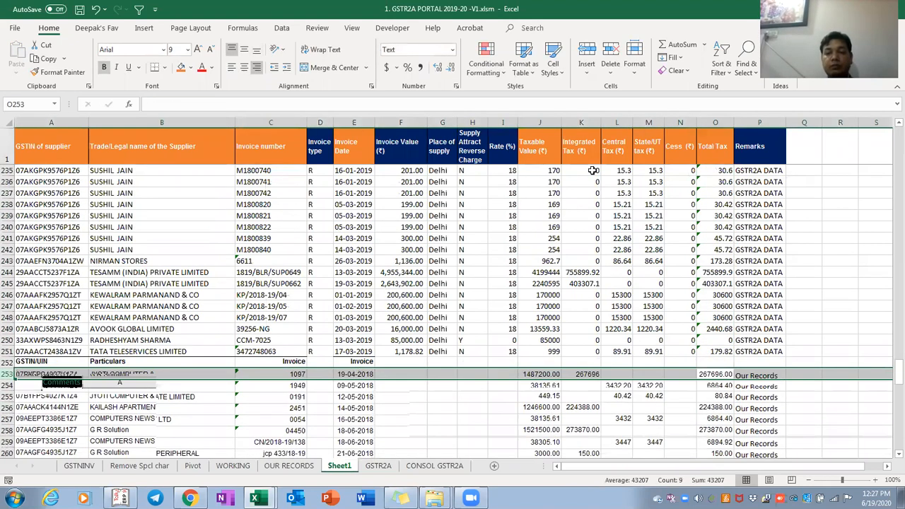
scroll(592, 170, "down", 13)
key("ctrl+Down")
key("Down")
key("Down")
key("Down")
key("Down")
key("Down")
key("Down")
key("Down")
key("Down")
key("Down")
key("Down")
key("Down")
key("Down")
key("Down")
key("Down")
key("ctrl+Up")
key("ctrl+Up")
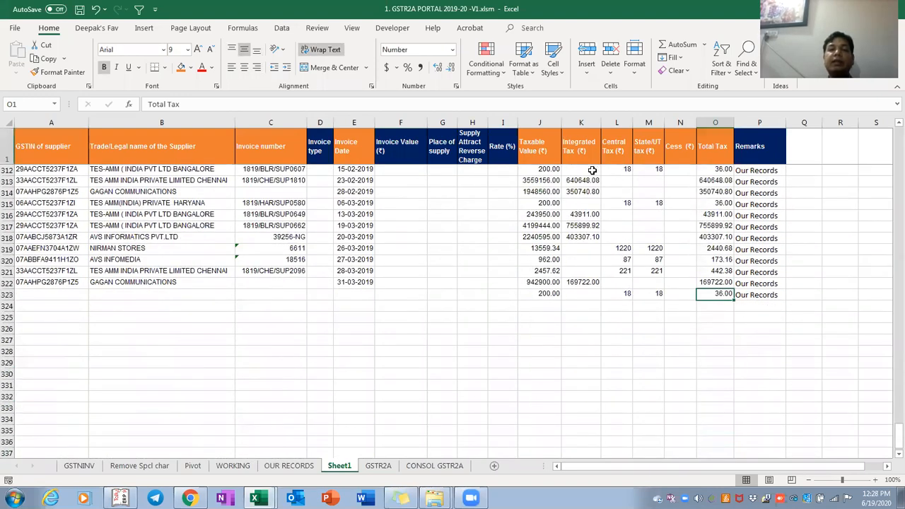
key("ctrl+Left")
key("ctrl+shift+Right")
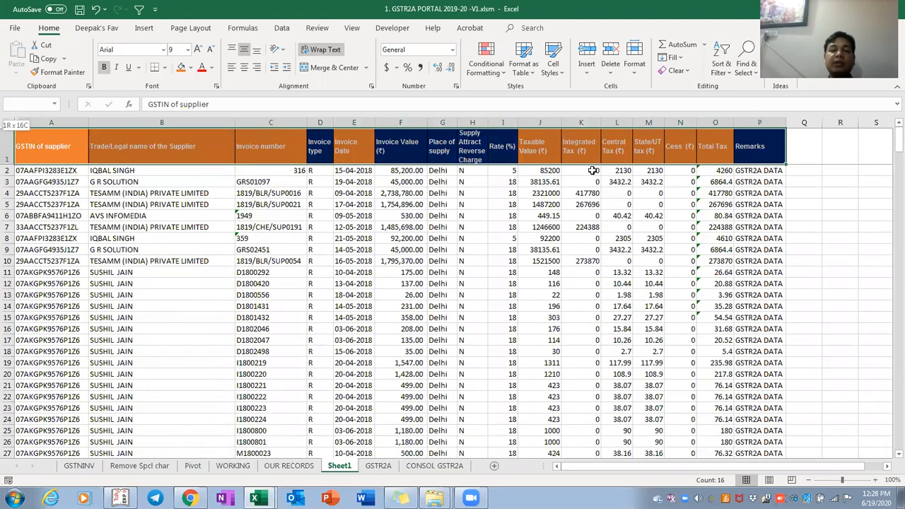
key("ctrl+shift+Down")
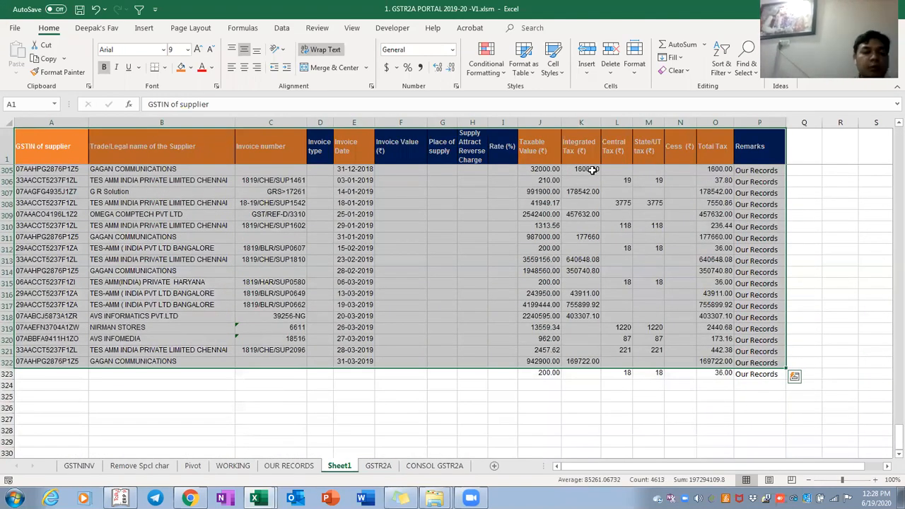
key("ctrl+Down")
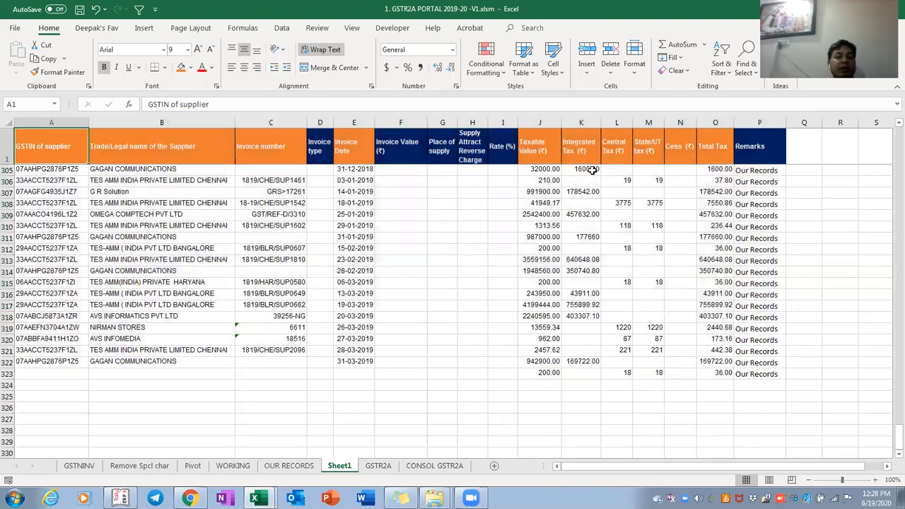
key("Down")
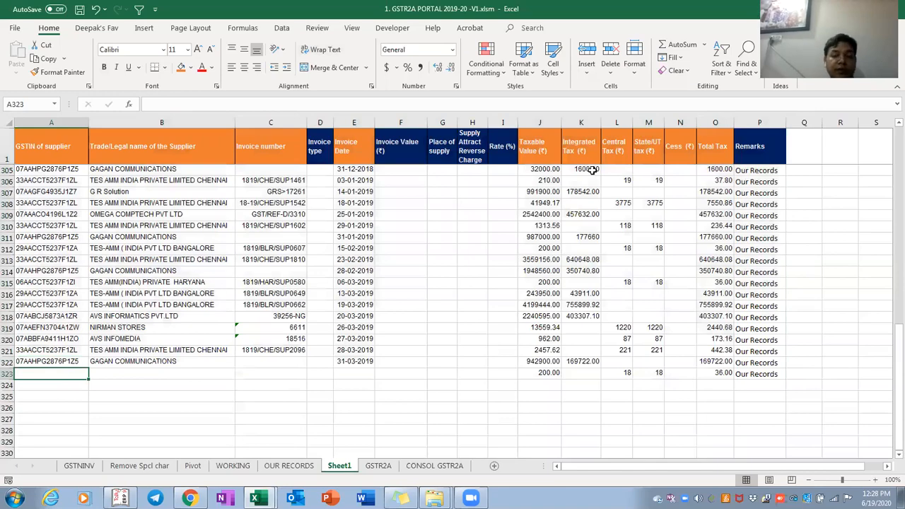
key("ctrl+Page_Down")
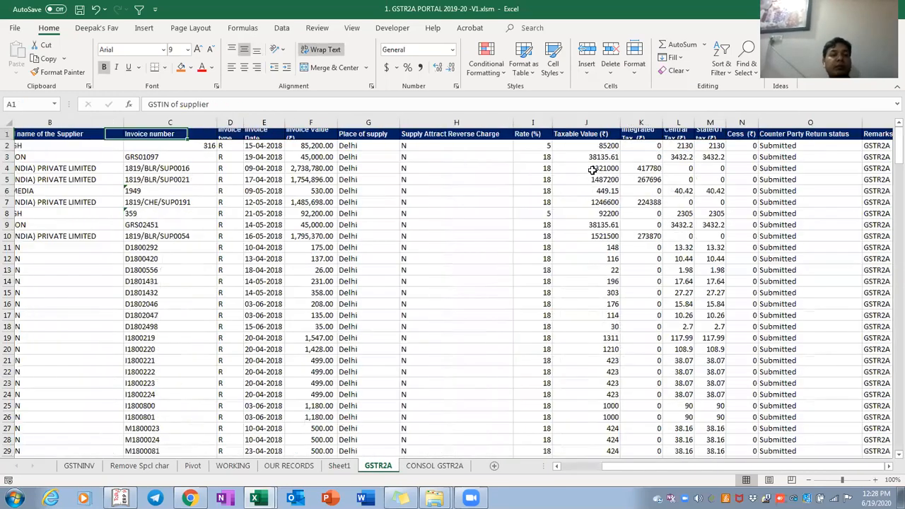
key("ctrl+Down")
key("Down")
key("ctrl+Page_Up")
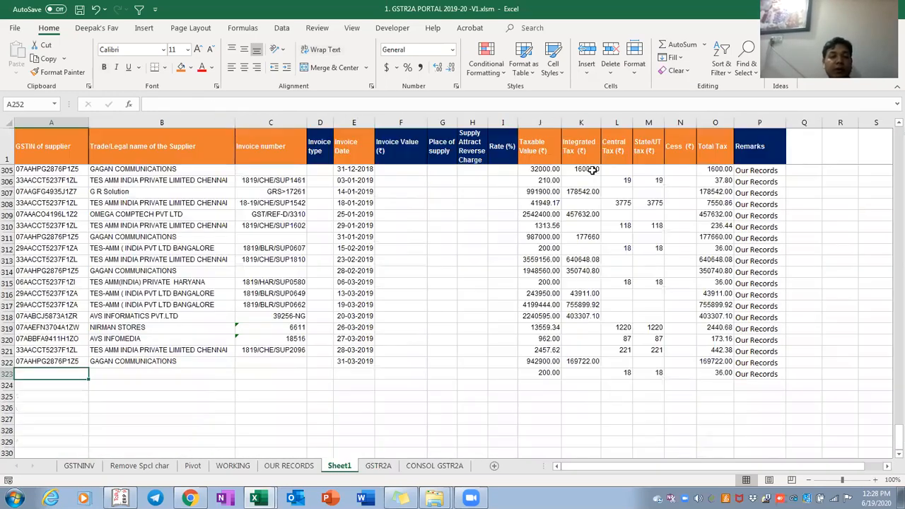
key("ctrl+Page_Up")
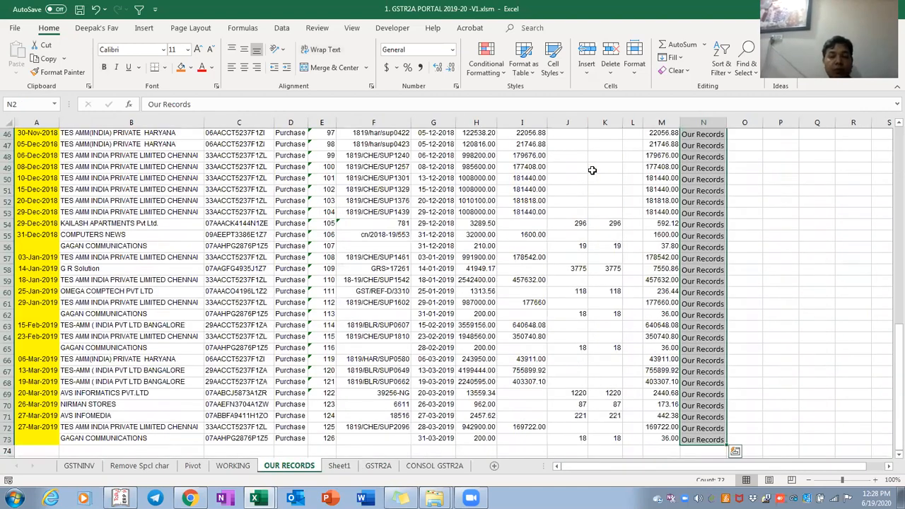
scroll(593, 170, "up", 4)
key("Down")
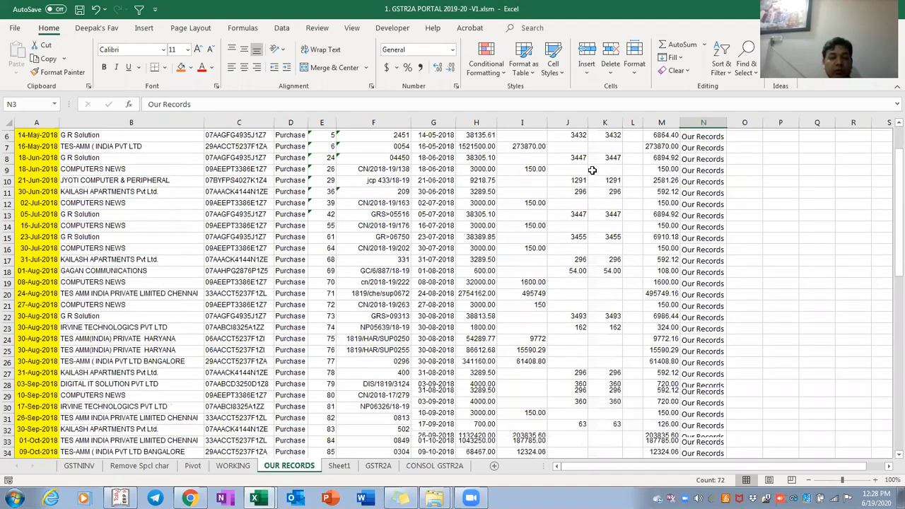
key("ctrl+Down")
key("Down")
key("Down")
key("Down")
key("Down")
key("Down")
key("Down")
key("Down")
key("Down")
key("Down")
key("Down")
key("ctrl+Up")
key("Home")
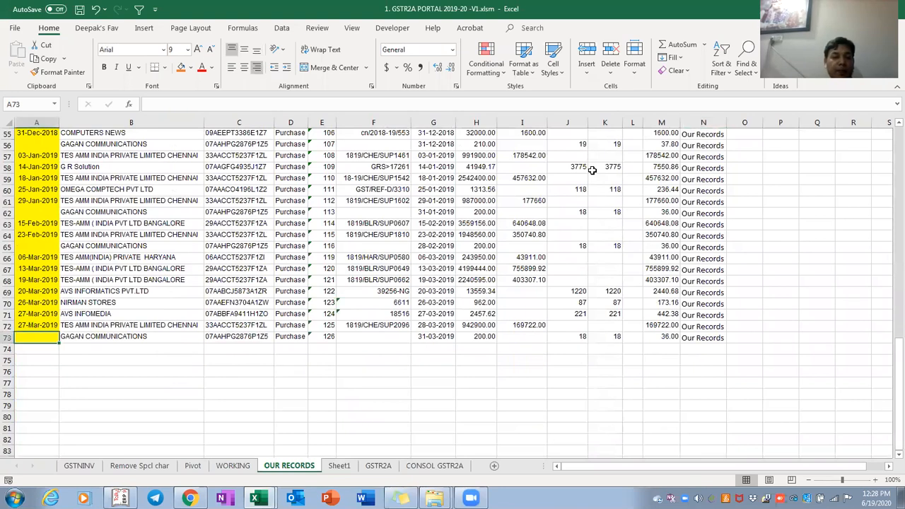
key("Right")
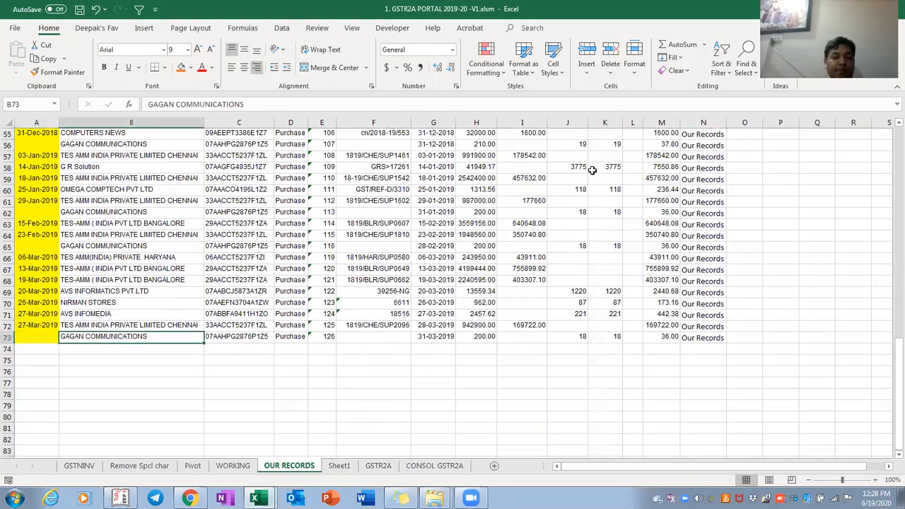
key("ctrl+Page_Down")
key("Up")
key("Right")
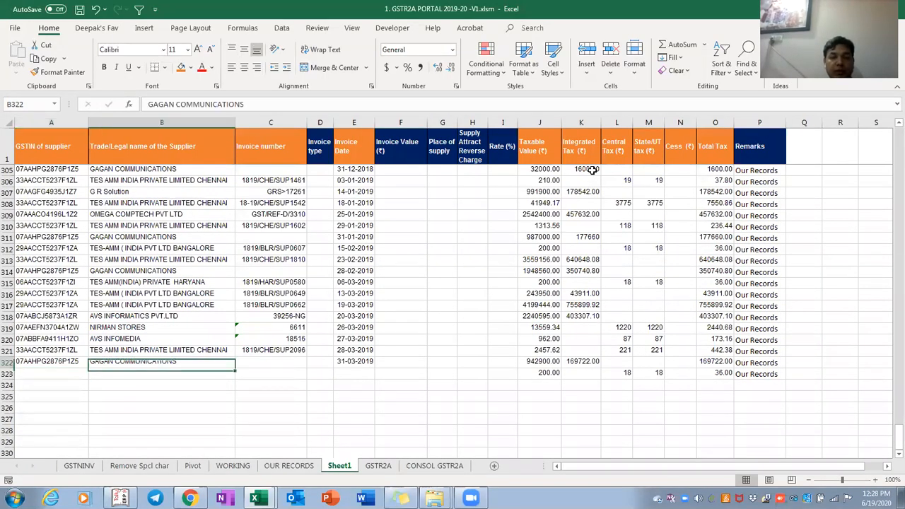
key("shift+space")
key("Up")
key("Down")
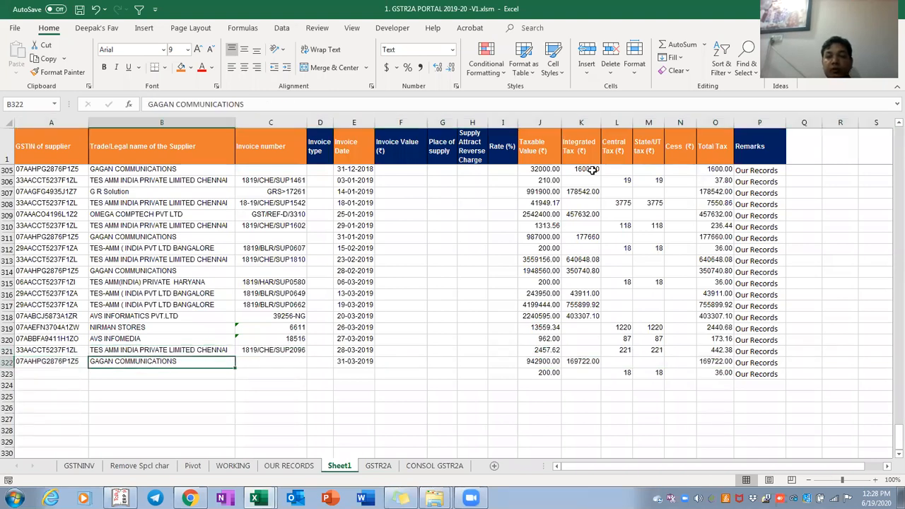
key("shift+space")
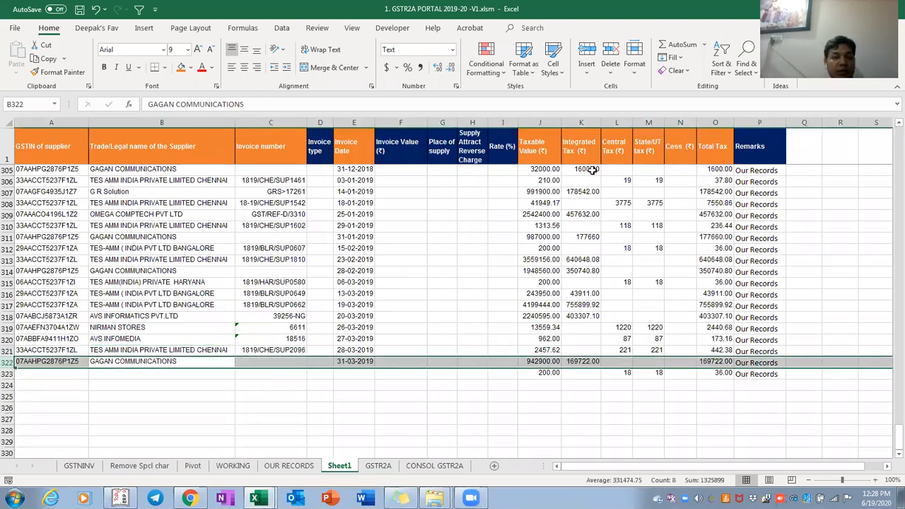
key("Up")
key("Up")
key("Up")
key("Up")
key("Up")
key("Up")
key("Up")
key("Up")
key("Up")
key("Up")
key("Up")
key("Up")
key("Up")
key("Up")
key("Up")
key("Up")
key("Up")
key("Up")
key("Up")
key("Up")
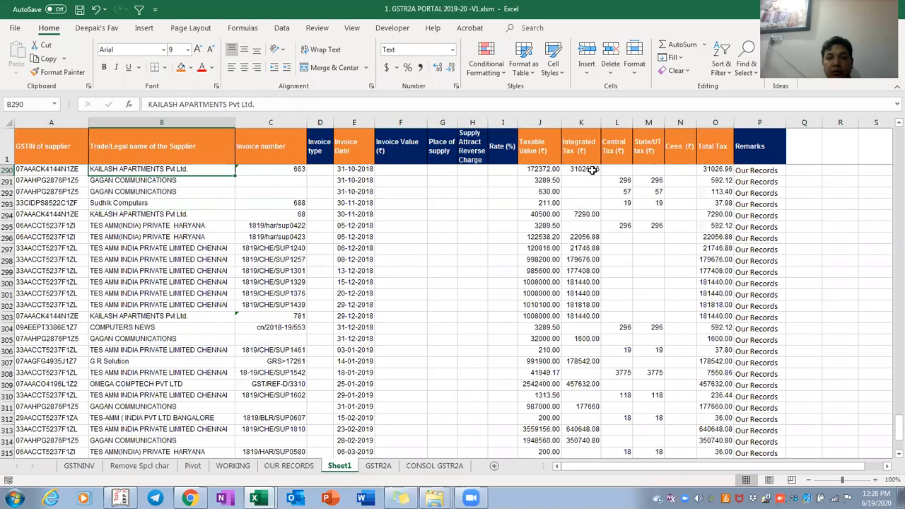
key("Up")
key("Up")
key("Up")
key("Up")
key("Up")
key("Up")
key("Up")
key("Up")
key("Up")
key("Up")
key("Up")
key("Up")
key("Up")
key("Up")
key("Up")
key("Up")
key("Up")
key("Up")
key("Up")
key("Up")
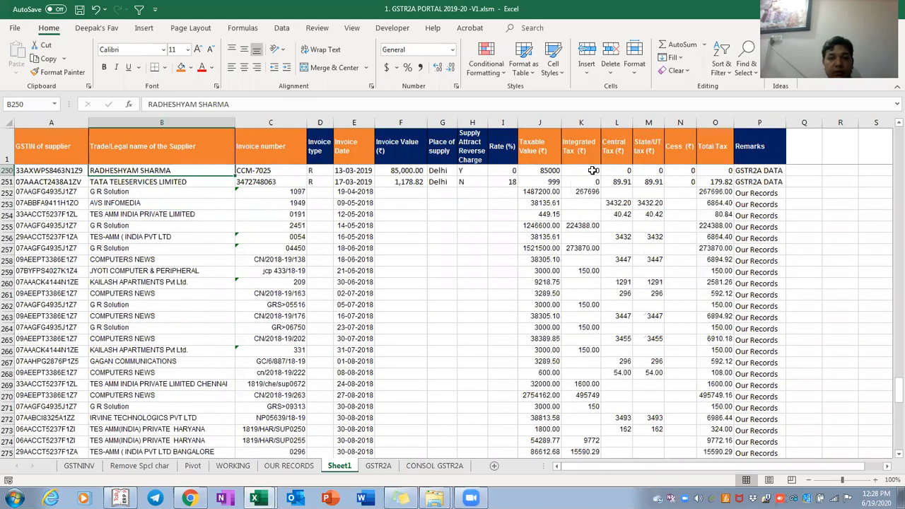
key("Up")
key("Up")
key("Up")
scroll(592, 170, "up", 4)
key("Up")
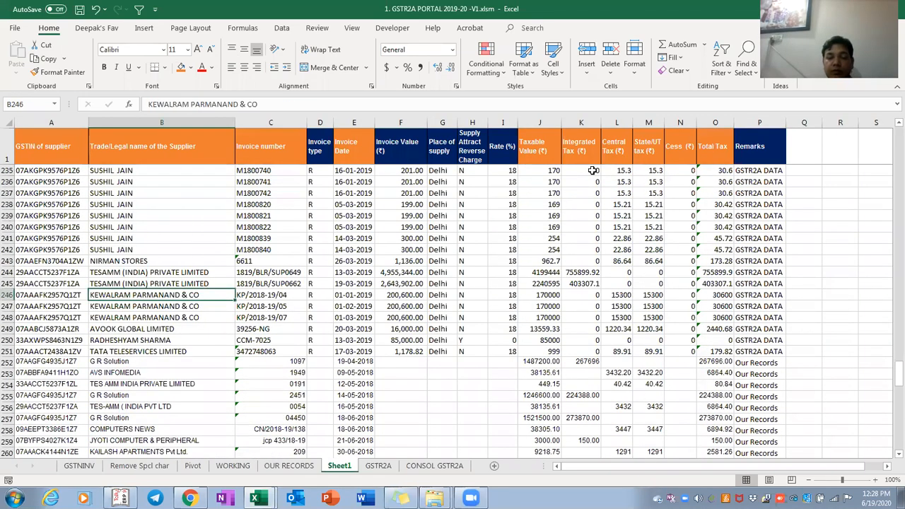
key("Right")
key("Right")
key("Down")
key("Down")
key("Down")
key("Down")
key("Down")
key("Down")
key("Right")
key("shift+space")
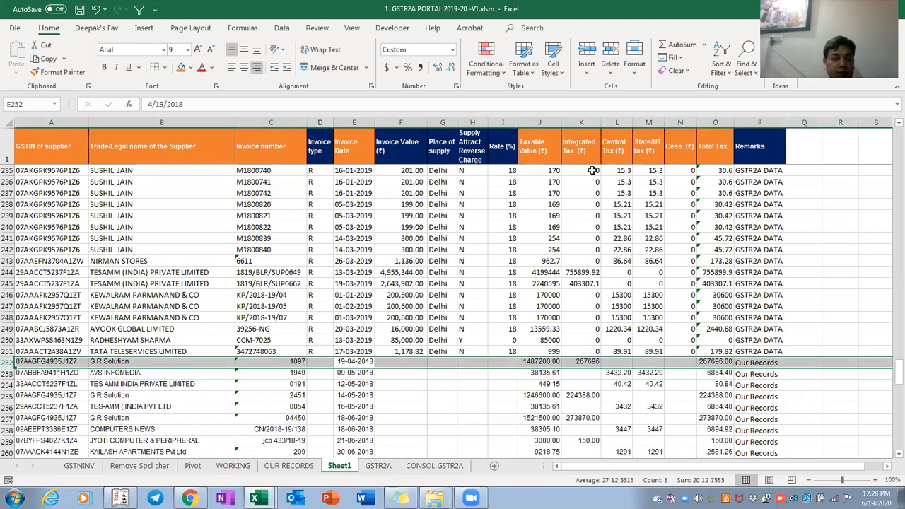
key("Down")
scroll(592, 171, "down", 20)
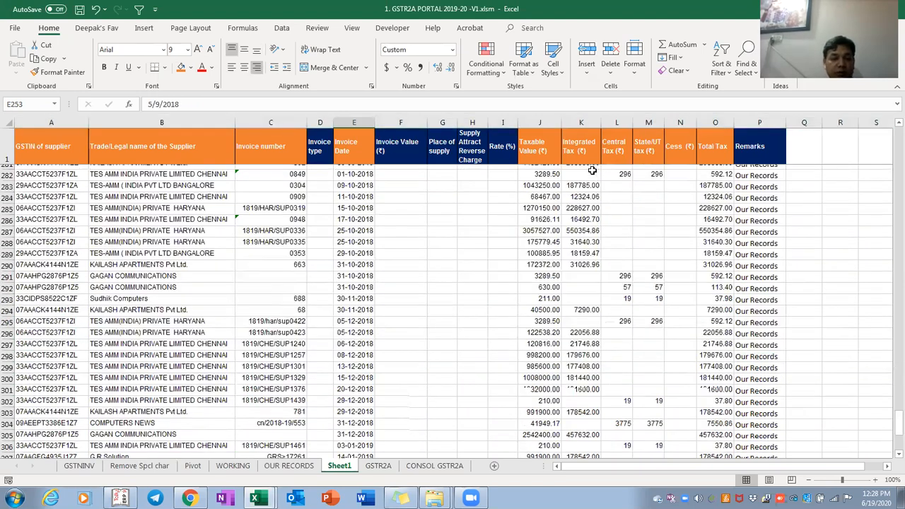
key("ctrl+Down")
key("Left")
key("Left")
key("Up")
key("Right")
key("Left")
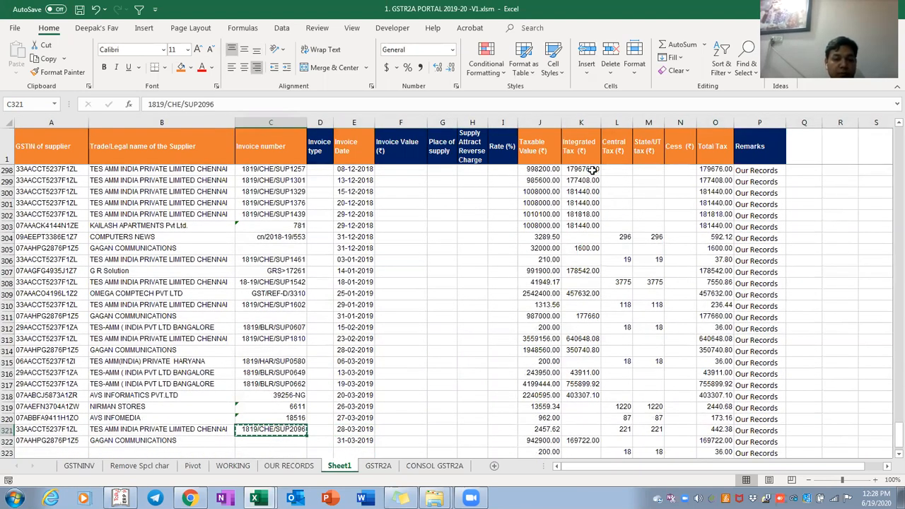
key("ctrl+Page_Up")
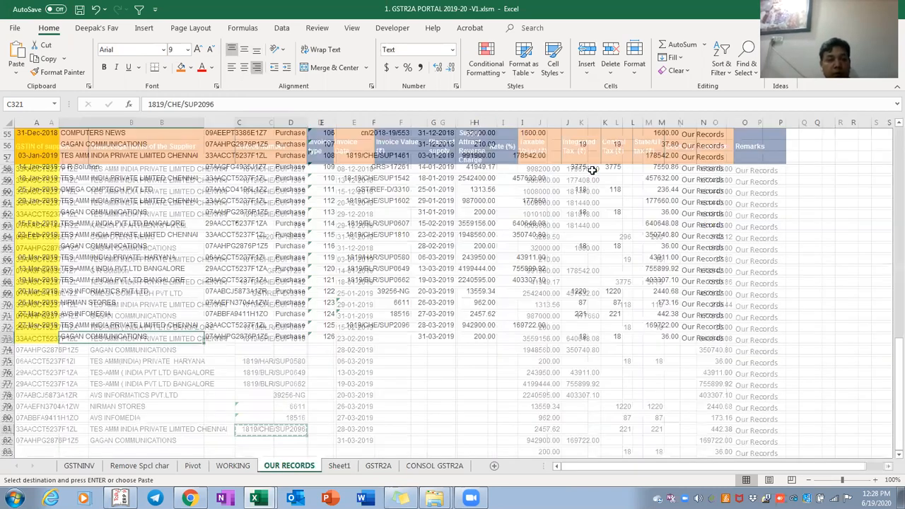
key("ctrl+f")
type("1819/CHE/SUP2096")
key("Return")
key("Escape")
key("Down")
key("Left")
key("Left")
key("Left")
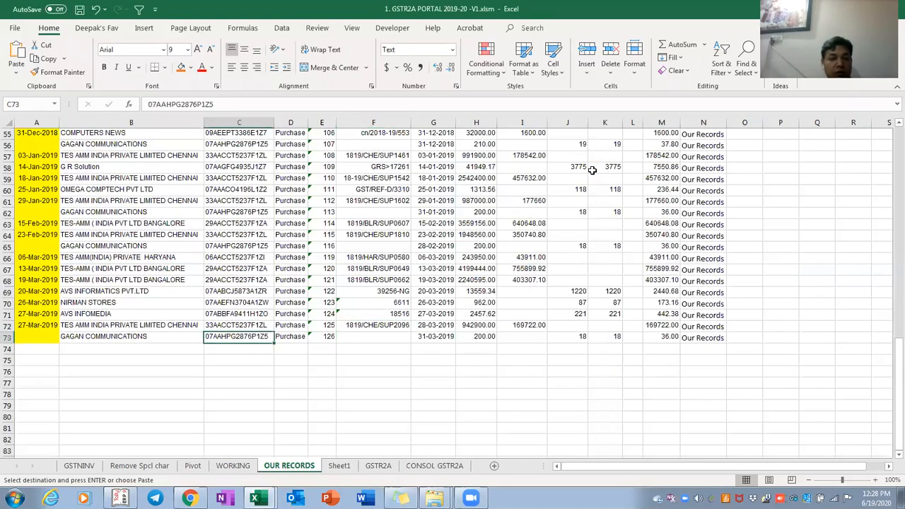
key("Left")
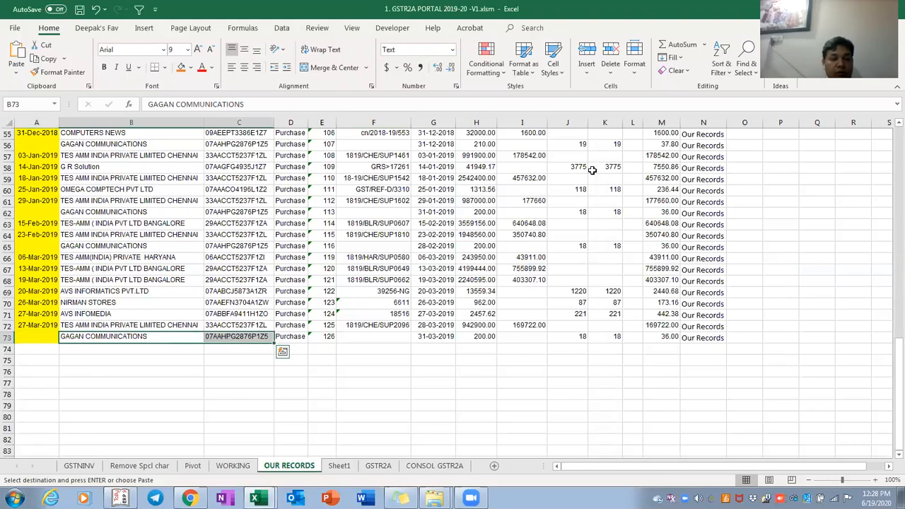
key("ctrl+c")
key("ctrl+Page_Up")
key("Down")
key("ctrl+Page_Down")
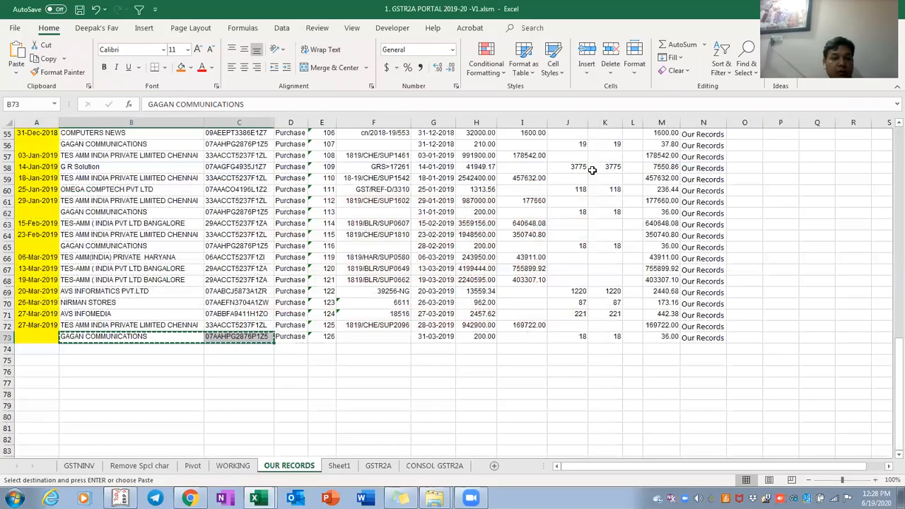
key("ctrl+Page_Down")
key("Left")
key("Down")
key("Down")
key("Down")
key("Down")
key("Down")
key("Down")
key("Down")
key("Down")
key("Down")
key("Down")
key("Down")
key("Down")
key("ctrl+Up")
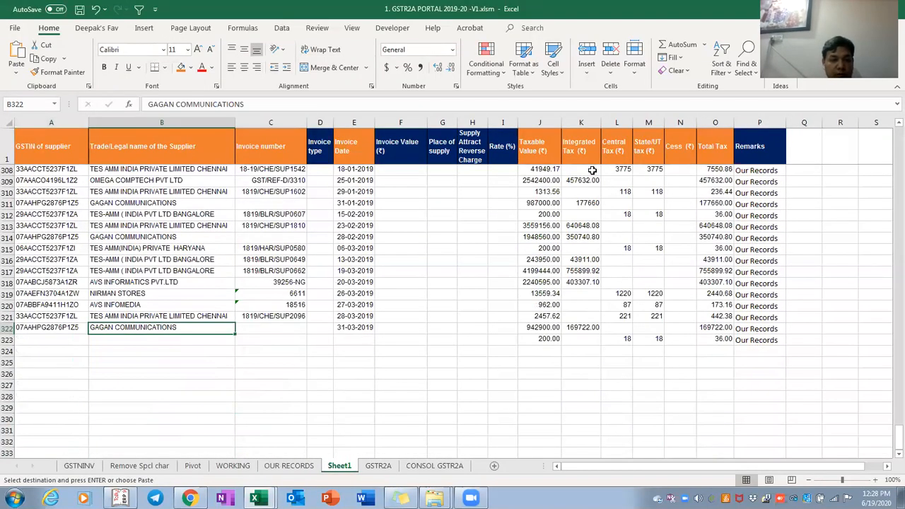
key("Right")
key("Right")
key("Right")
key("Right")
key("Right")
key("Right")
key("Right")
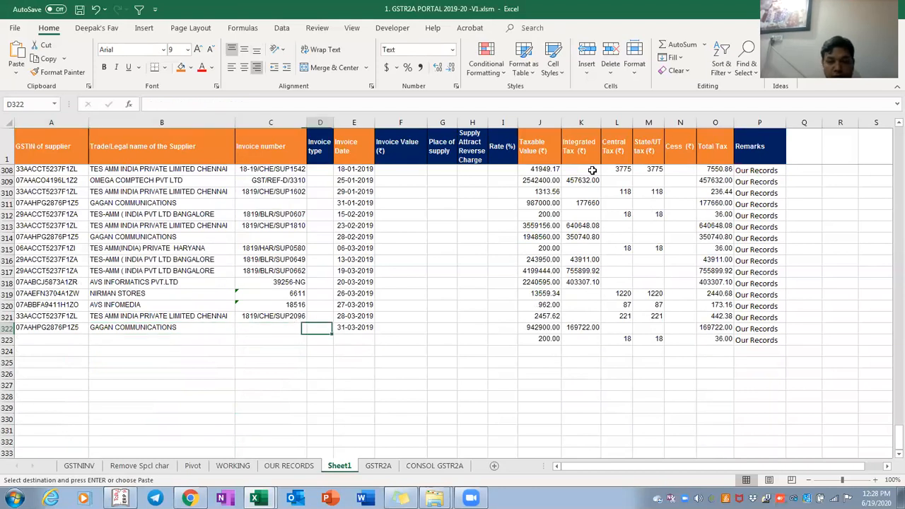
key("Left")
key("Left")
key("Left")
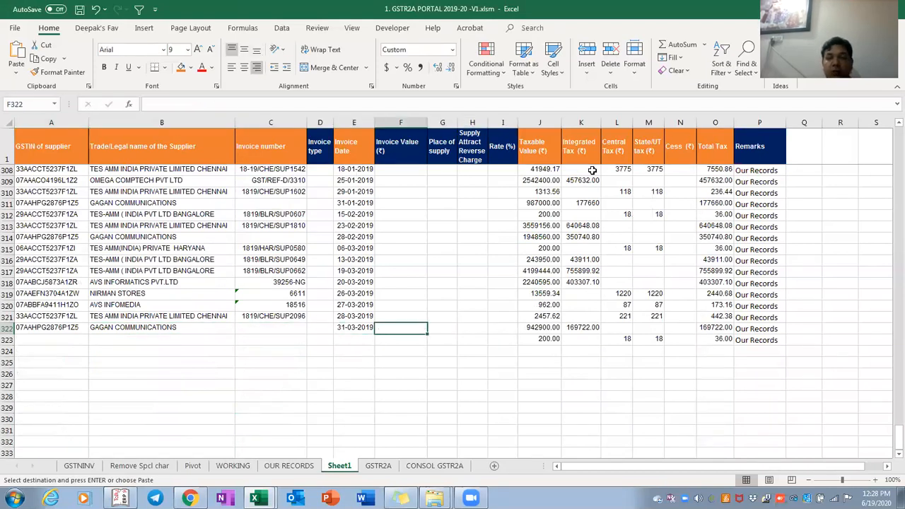
key("Right")
key("Right")
key("Right")
key("Right")
key("Right")
key("Right")
key("Right")
key("Right")
key("Right")
key("Right")
key("Right")
scroll(592, 171, "up", 17)
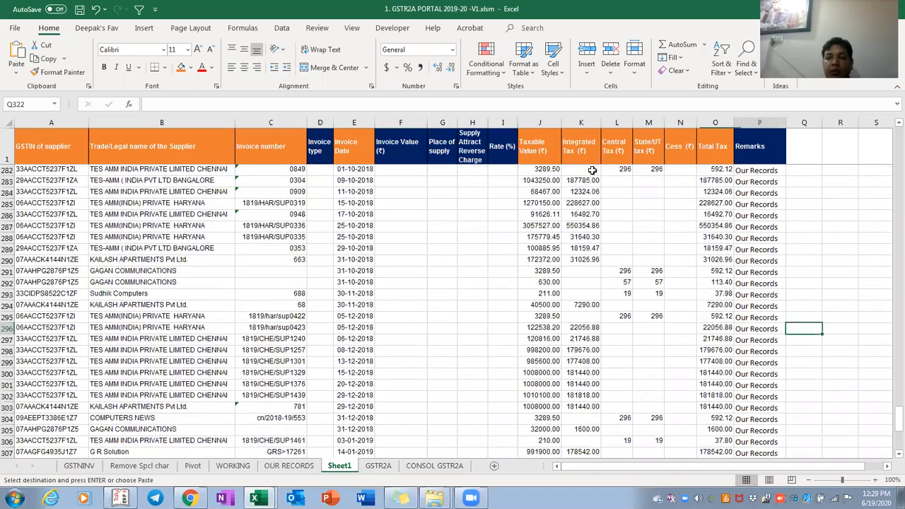
key("Page_Up")
key("Page_Up")
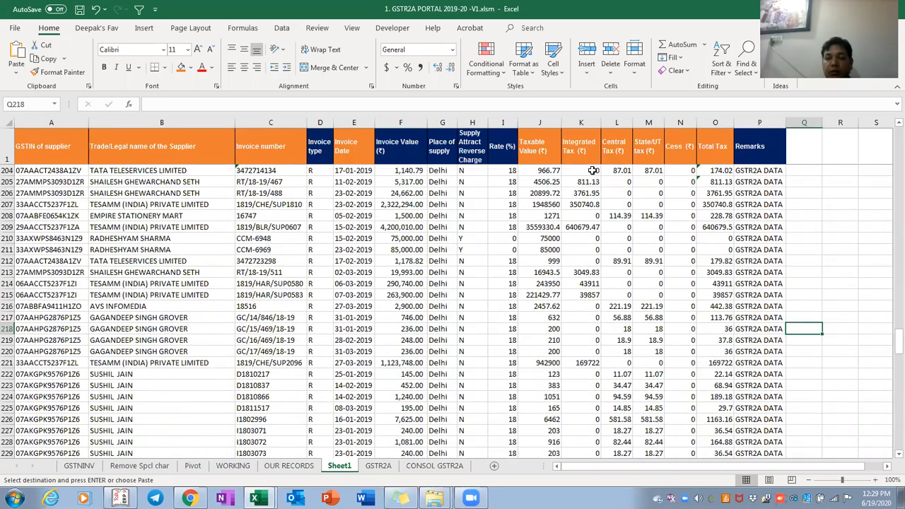
key("Page_Down")
key("Down")
key("Down")
key("Down")
key("Down")
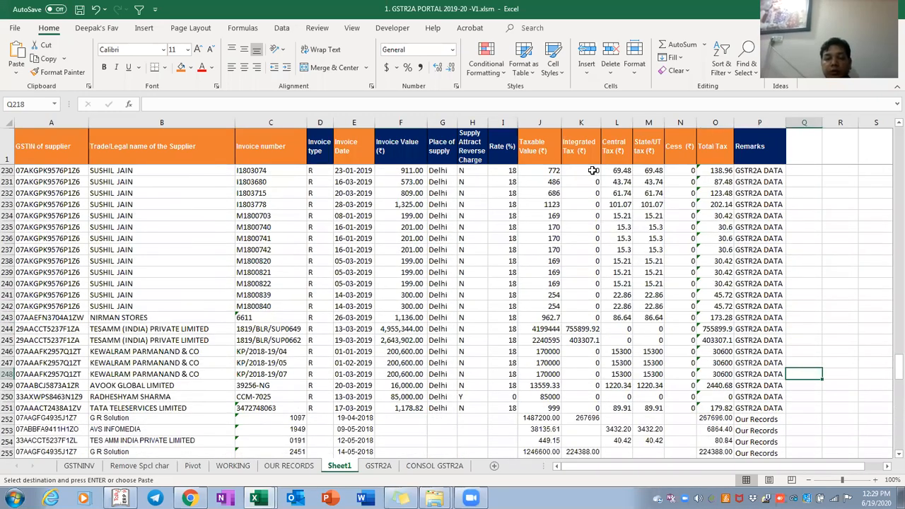
key("Down")
key("Down")
key("Down")
key("Down")
key("Left")
key("shift+space")
key("shift+Down")
key("shift+Down")
key("shift+Down")
key("shift+Down")
key("shift+Down")
key("shift+Down")
key("shift+Down")
key("shift+Down")
key("shift+Down")
key("shift+Down")
key("shift+Down")
key("shift+Down")
key("shift+Down")
key("shift+Down")
key("shift+Down")
key("shift+Down")
key("shift+Down")
key("shift+Down")
key("shift+Down")
key("shift+Down")
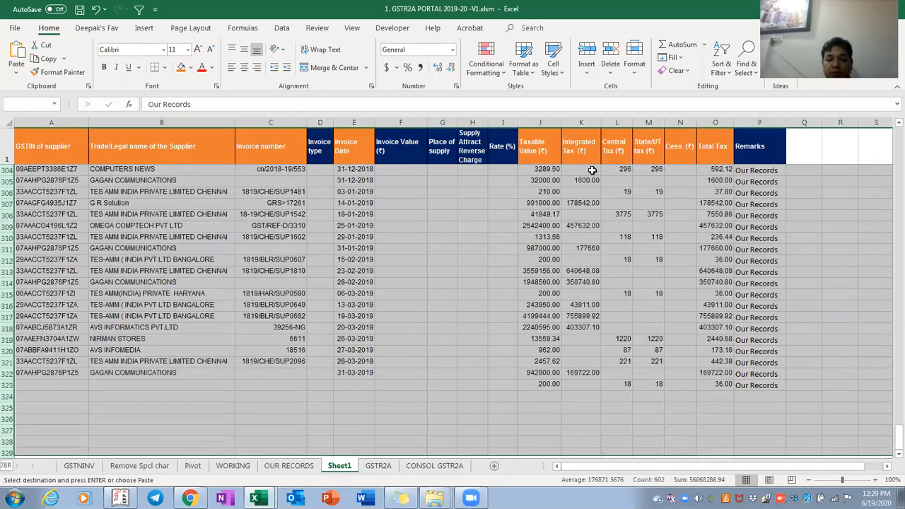
Delete the selected Our Records rows 252–329 from Sheet1
key("ctrl+minus")
key("Left")
key("ctrl+Left")
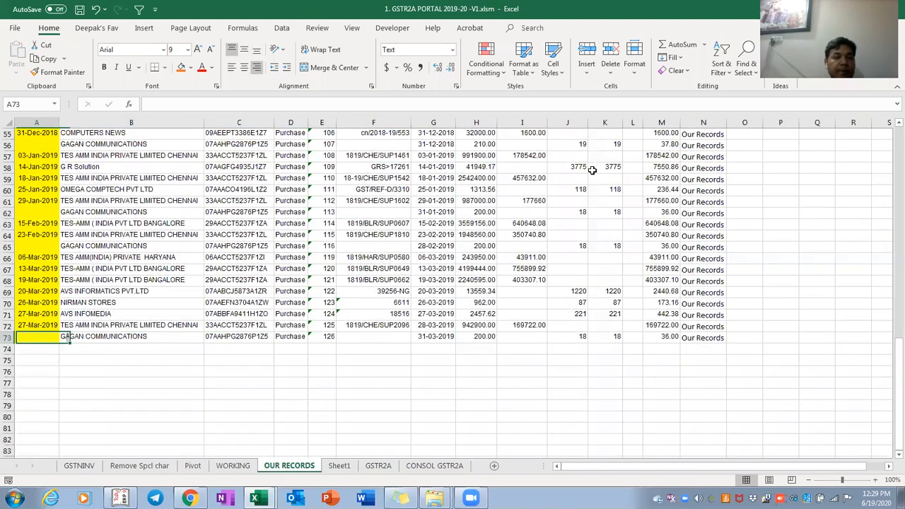
Paste the OUR RECORDS GSTINs C2:C73 as values into Sheet1 column A from A252
key("ctrl+Up")
key("Right")
key("Down")
key("shift+Down")
key("shift+Down")
key("shift+Down")
key("shift+Down")
key("shift+Down")
key("shift+Down")
key("shift+Down")
key("shift+Down")
key("shift+Down")
key("shift+Down")
key("shift+Down")
key("shift+Down")
key("shift+Down")
key("shift+Down")
key("shift+Down")
key("shift+Down")
key("shift+Down")
key("shift+Down")
key("shift+Down")
key("shift+Down")
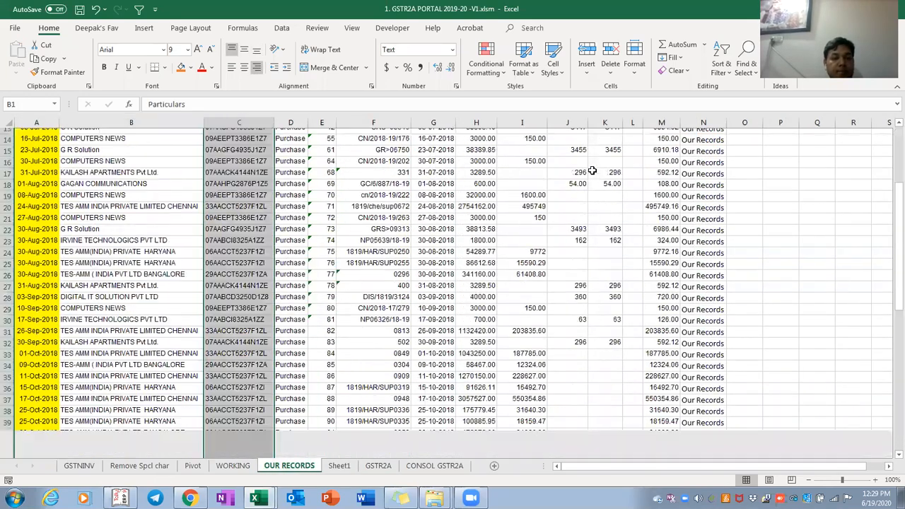
key("shift+Up")
key("shift+Up")
key("shift+Up")
key("ctrl+c")
key("ctrl+Page_Up")
scroll(593, 170, "down", 20)
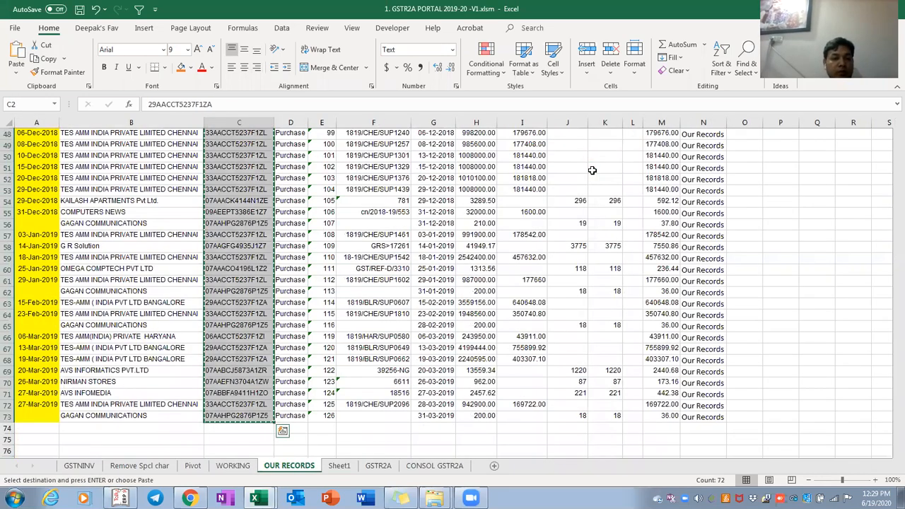
key("ctrl+Page_Down")
key("ctrl+alt+v")
key("Return")
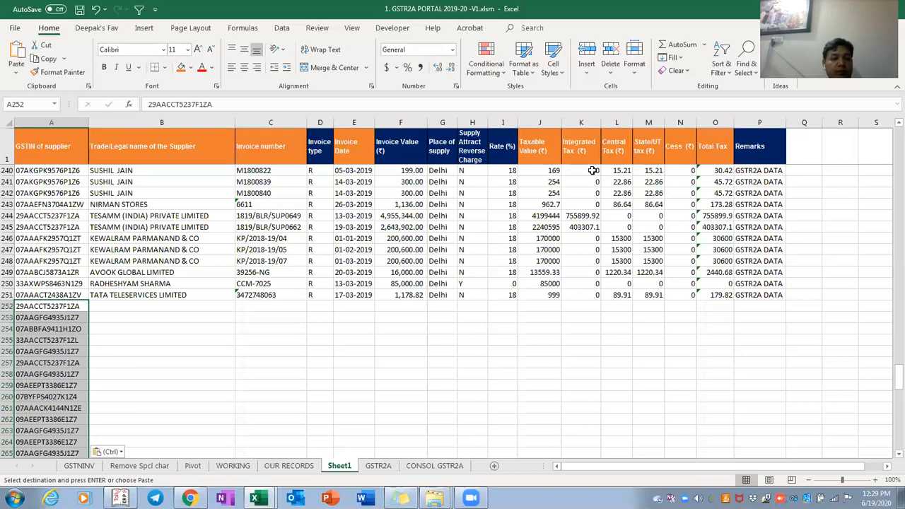
Paste the OUR RECORDS supplier names B2:B73 into Sheet1 from B252
key("ctrl+Page_Up")
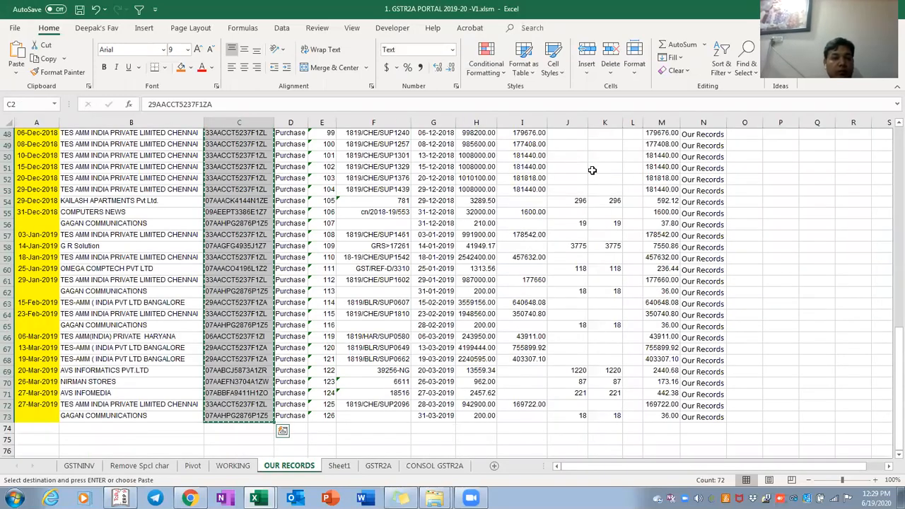
key("ctrl+shift+Up")
key("ctrl+Up")
key("Left")
key("Down")
key("ctrl+shift+Down")
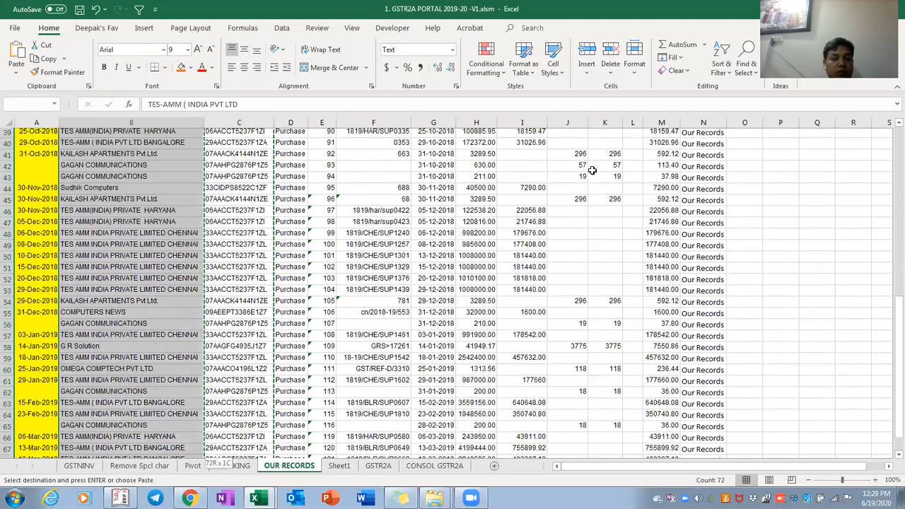
key("ctrl+c")
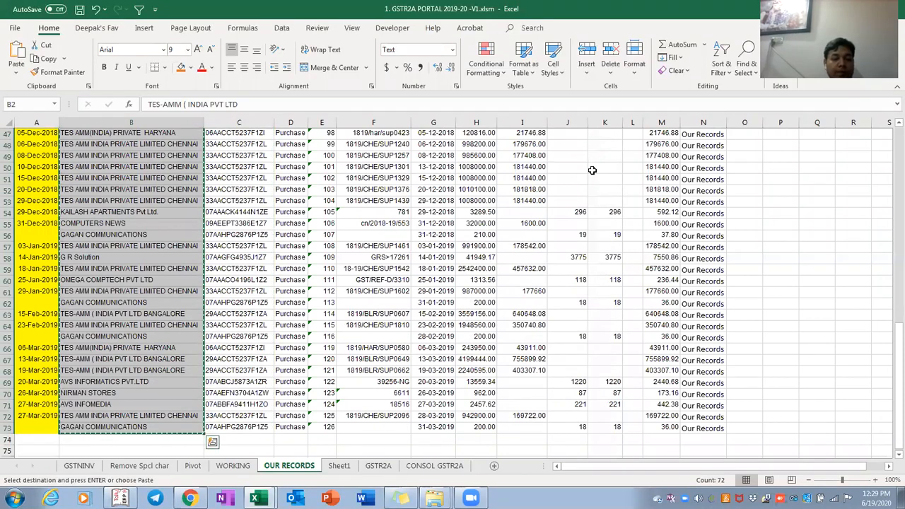
key("ctrl+Page_Down")
key("Right")
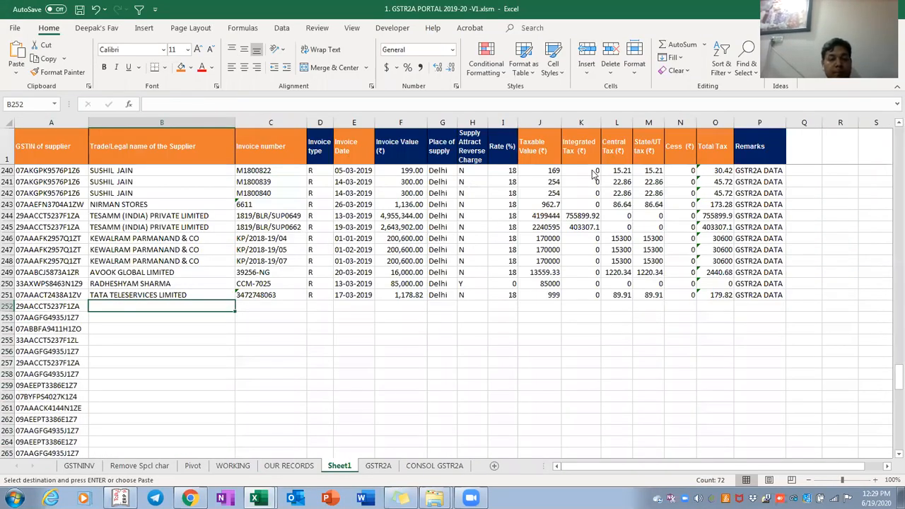
key("ctrl+v")
Check where the pasted names end and where the invoice numbers stop on Sheet1
key("ctrl+Down")
key("Down")
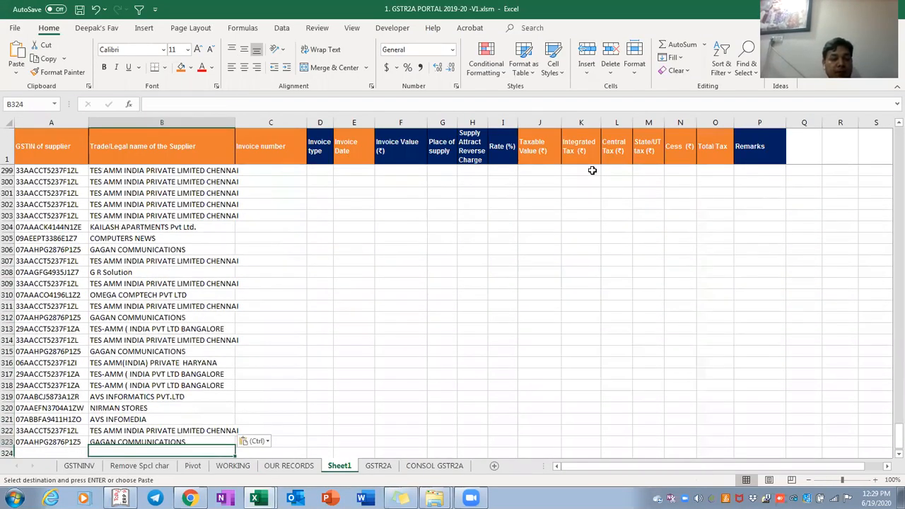
key("Right")
key("ctrl+Up")
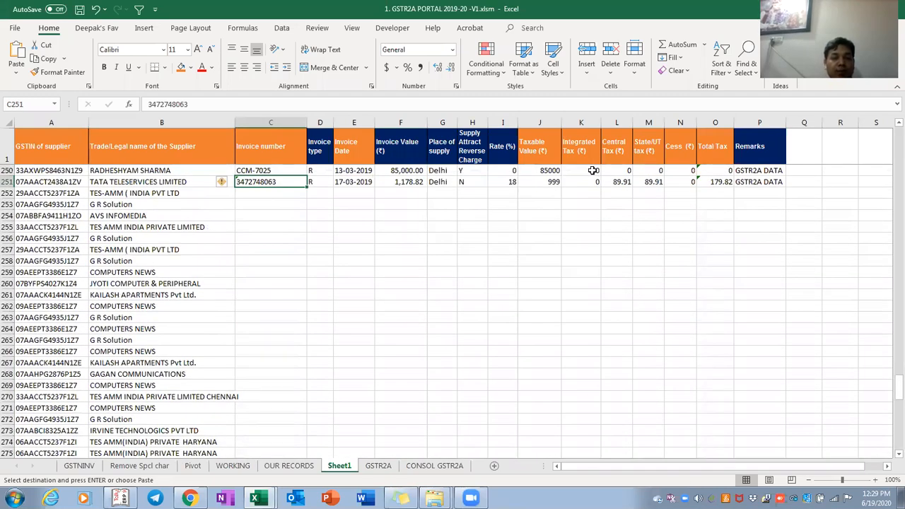
key("ctrl+Page_Up")
Paste the OUR RECORDS invoice numbers F2:F73 as values into Sheet1 column C from row 252
key("Right")
key("Right")
key("Right")
key("Right")
key("Left")
key("ctrl+shift+Down")
key("shift+Down")
key("shift+Down")
key("shift+Down")
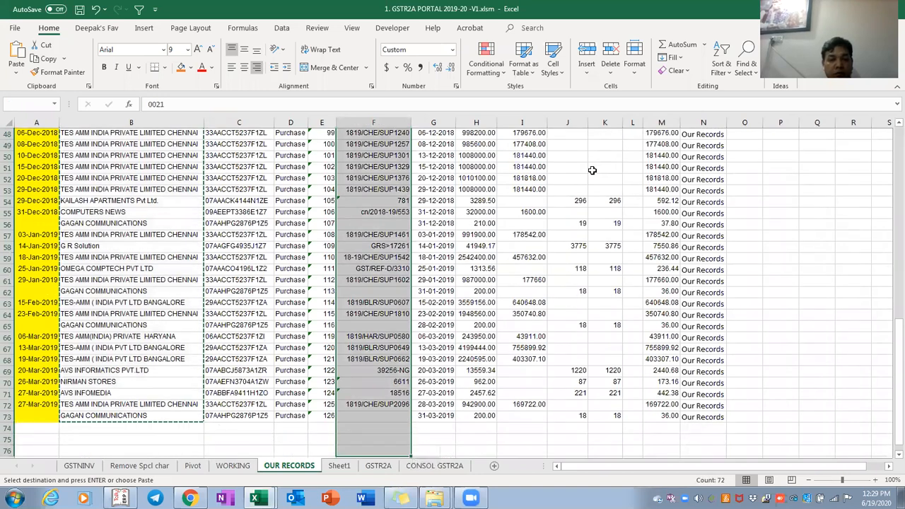
key("shift+Up")
key("shift+Up")
key("shift+Up")
key("alt")
key("e")
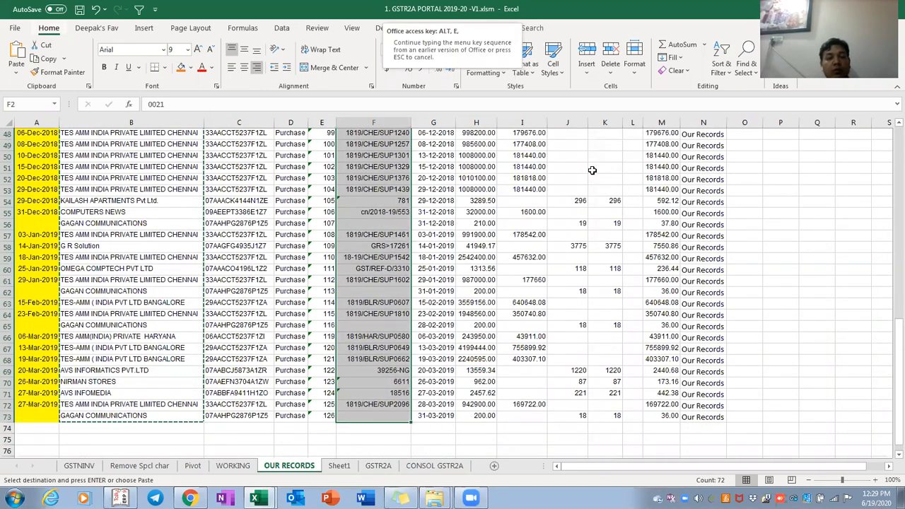
key("Escape")
key("ctrl+c")
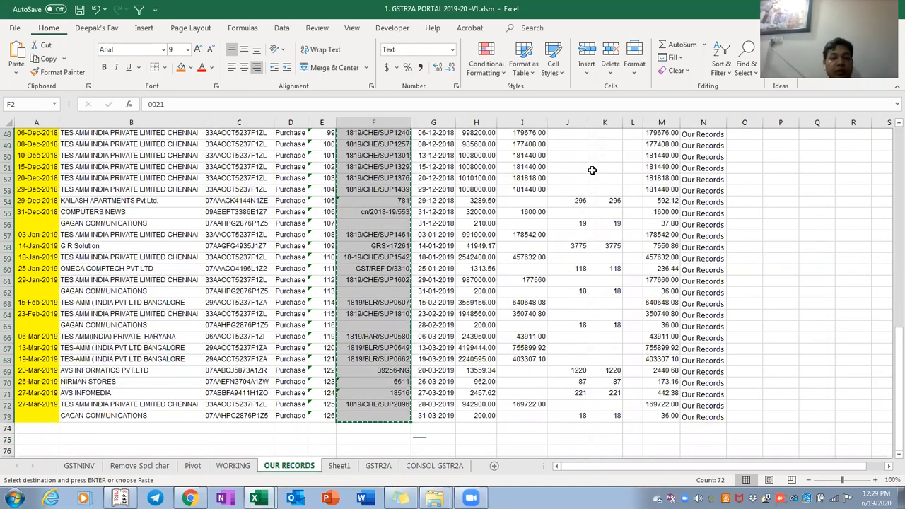
key("ctrl+Page_Up")
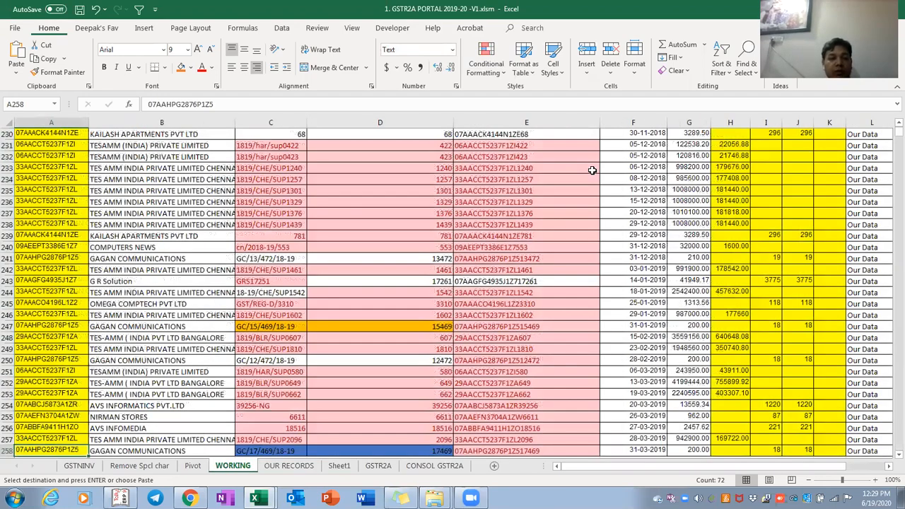
key("ctrl+Page_Down")
key("ctrl+Page_Down")
key("ctrl+alt+v")
key("Return")
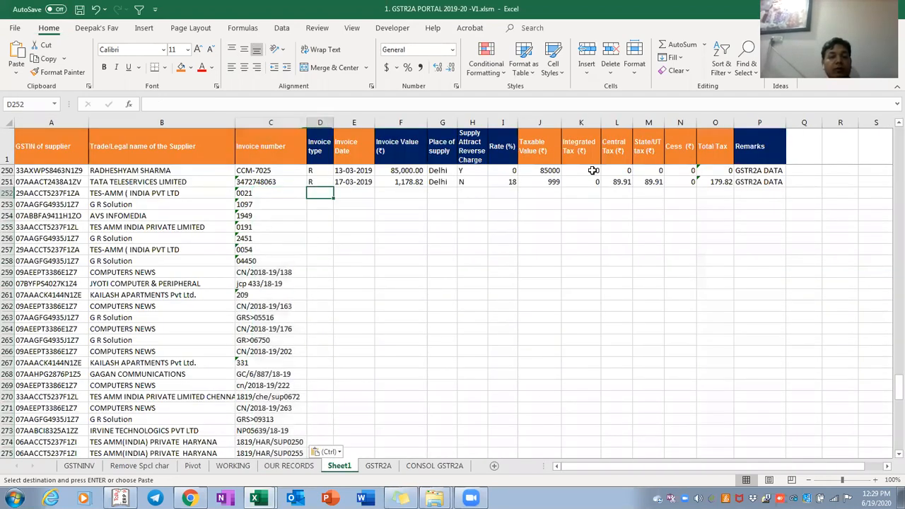
Copy the OUR RECORDS invoice dates into Sheet1 column E, rows 252 through 323
key("ctrl+Page_Up")
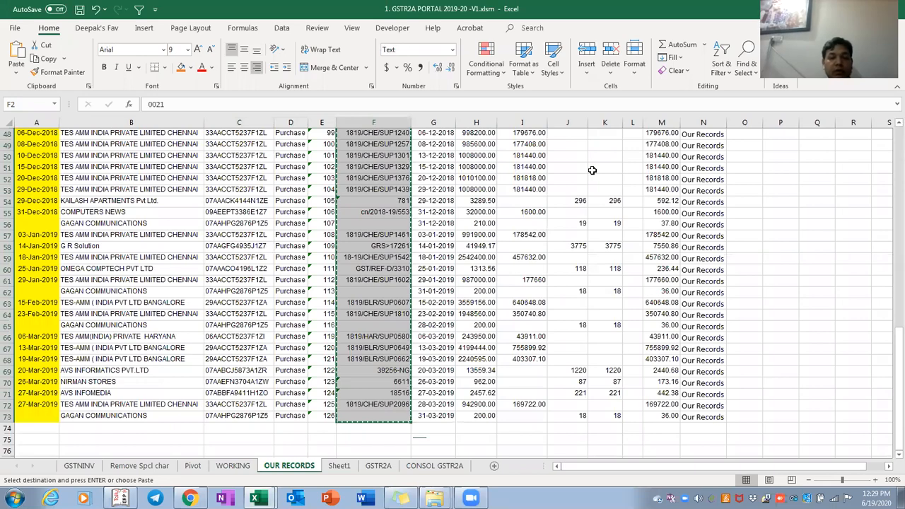
key("Right")
key("ctrl+shift+Down")
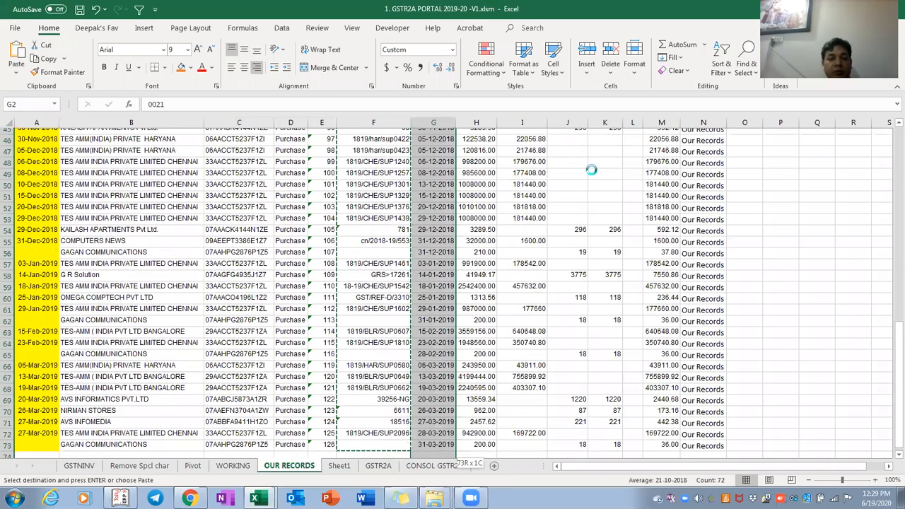
key("ctrl+c")
key("ctrl+Page_Up")
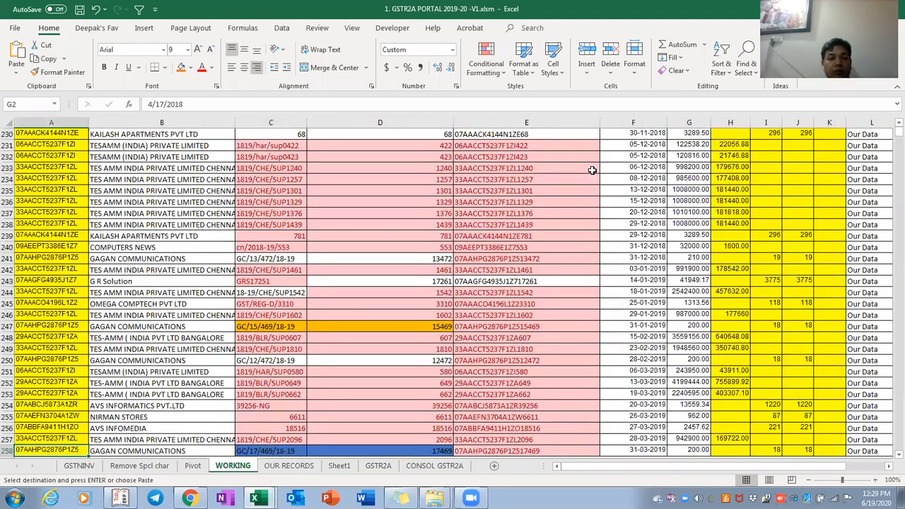
key("ctrl+Page_Down")
key("ctrl+Page_Down")
key("Return")
key("Right")
key("Left")
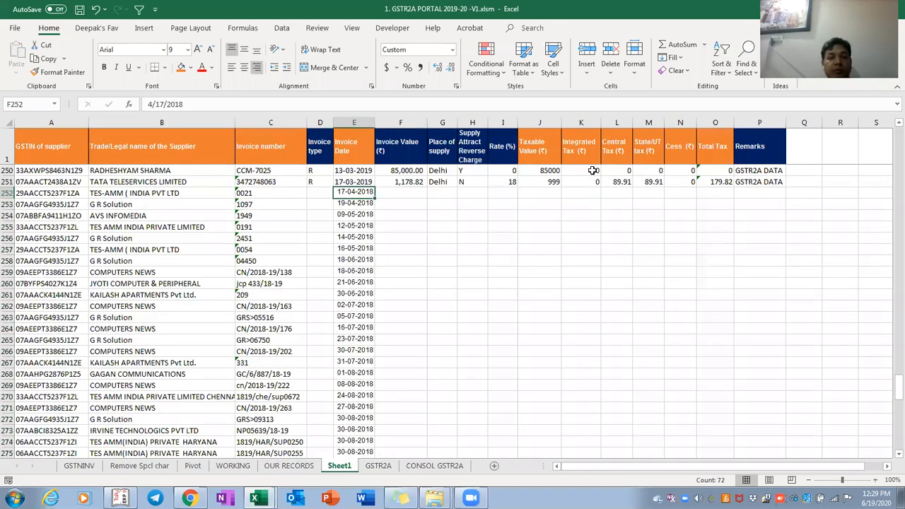
key("ctrl+Down")
key("Right")
key("Right")
key("Right")
key("Right")
key("Right")
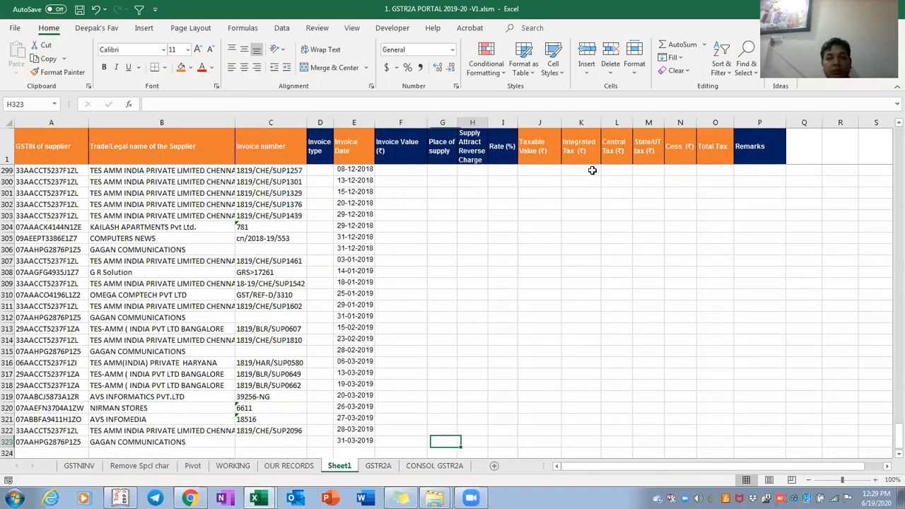
key("ctrl+Up")
key("Down")
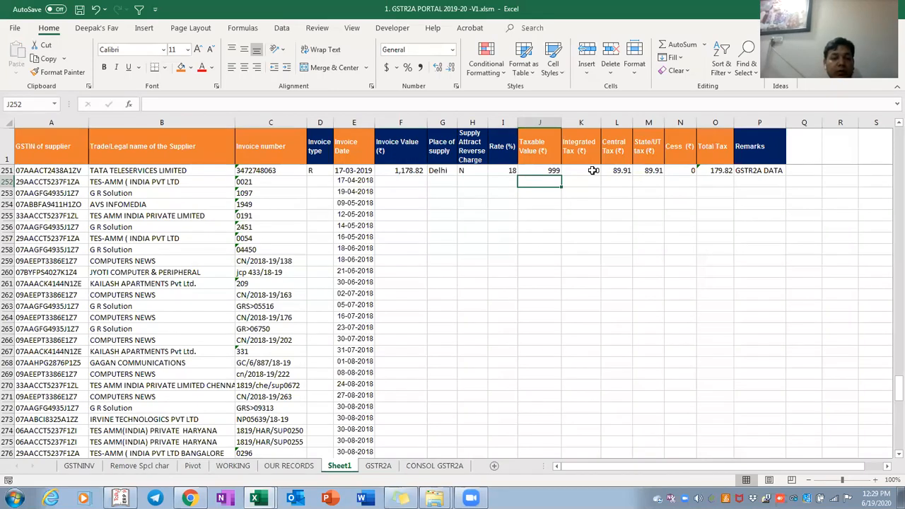
key("ctrl+Page_Up")
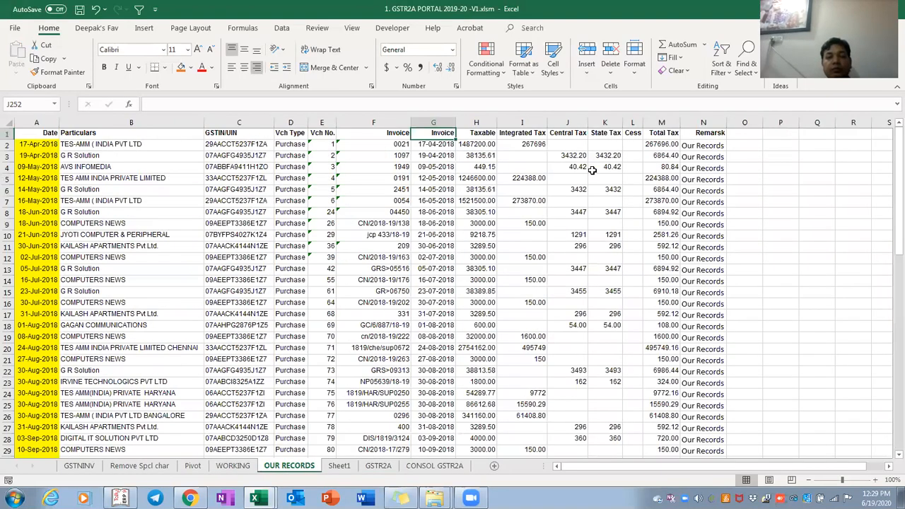
Copy the OUR RECORDS taxable values and tax amounts H2:M73 into Sheet1 starting at J252
key("Down")
key("Right")
key("ctrl+v")
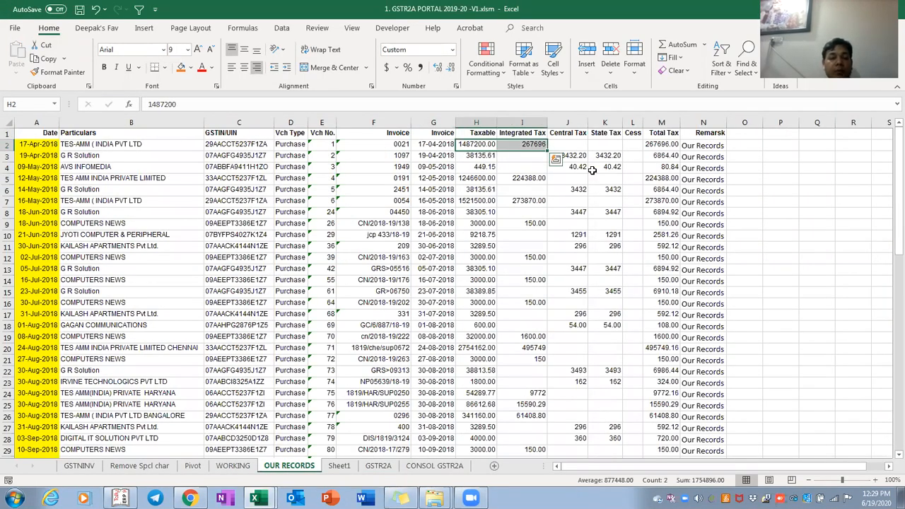
key("ctrl+Page_Down")
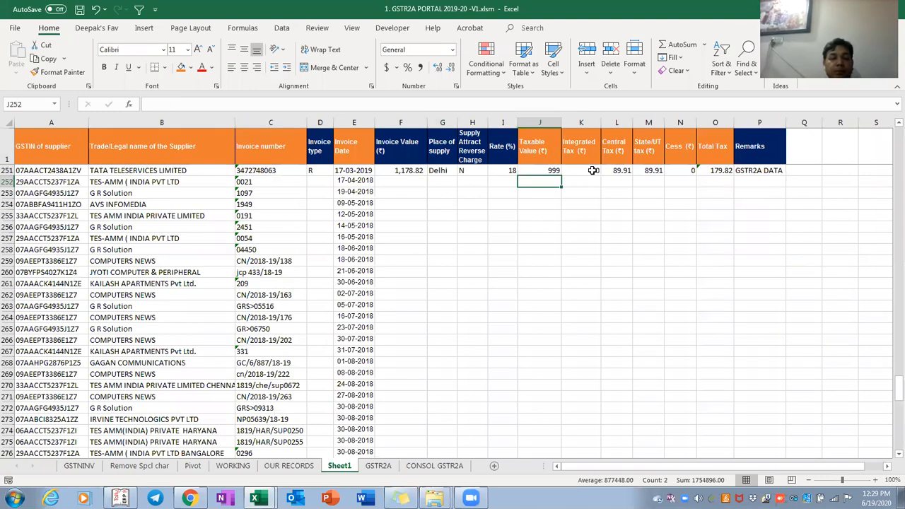
key("ctrl+Page_Up")
key("shift+Right")
key("shift+Right")
key("shift+Right")
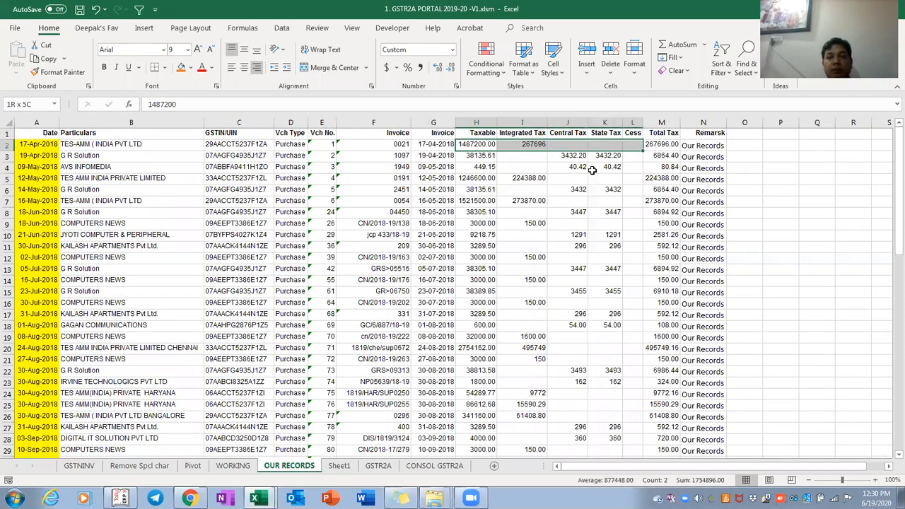
key("shift+Right")
key("shift+Down")
key("shift+Down")
key("shift+Down")
key("shift+Down")
key("shift+Down")
key("shift+Down")
key("shift+Down")
key("shift+Down")
key("shift+Down")
key("shift+Down")
key("shift+Down")
key("shift+Down")
key("shift+Down")
key("shift+Down")
key("shift+Down")
key("shift+Down")
key("shift+Down")
key("shift+Down")
key("shift+Down")
key("shift+Down")
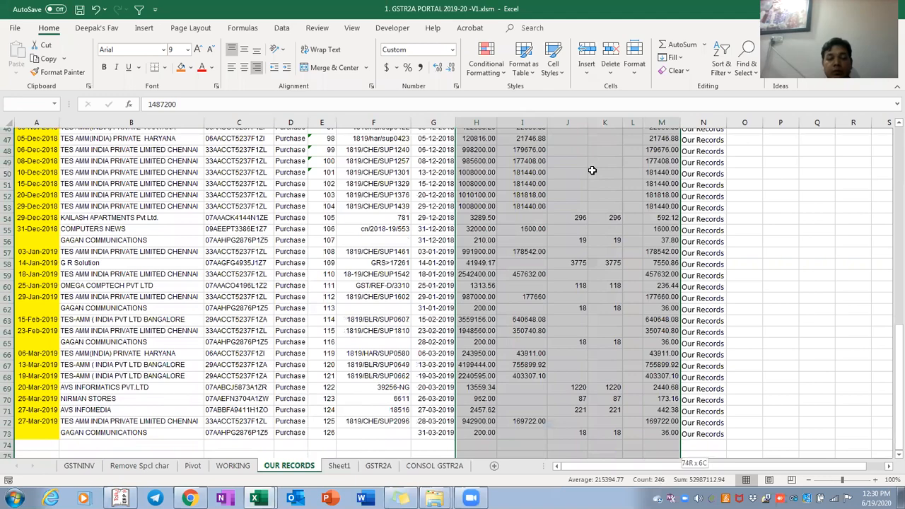
key("shift+Up")
key("shift+Up")
key("shift+Up")
key("shift+Up")
key("ctrl+c")
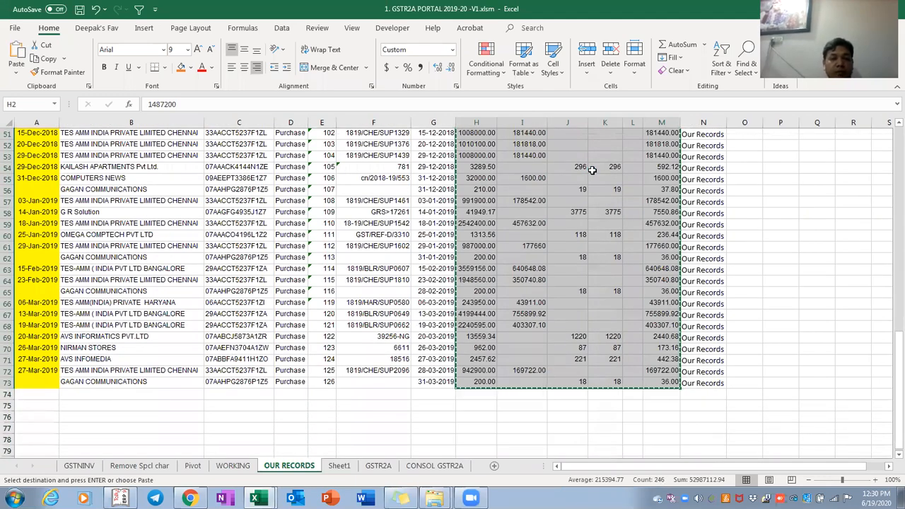
key("ctrl+Page_Up")
key("ctrl+Page_Down")
key("ctrl+Page_Down")
key("Left")
key("Left")
key("Left")
key("Right")
key("Right")
key("Right")
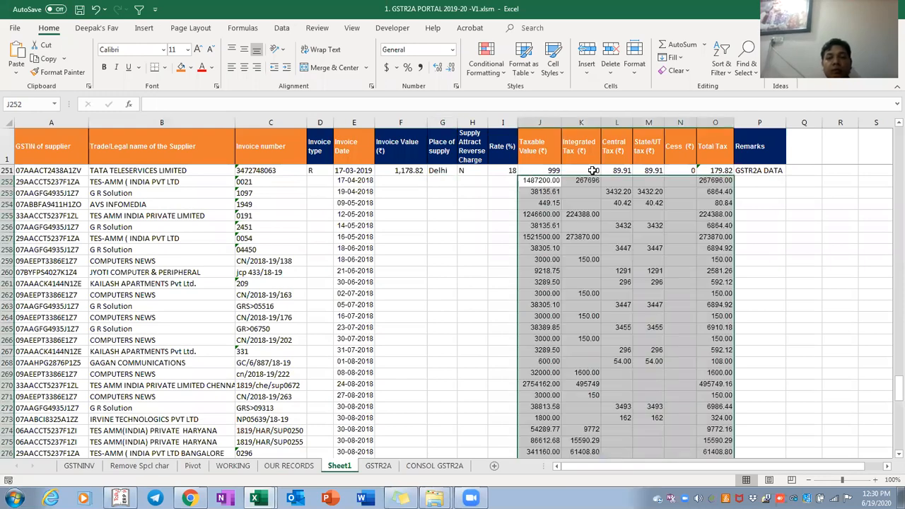
key("Return")
Copy the OUR RECORDS remark 'Our Records' into Sheet1 Remarks cell P252
key("Right")
key("ctrl+Right")
key("ctrl+Down")
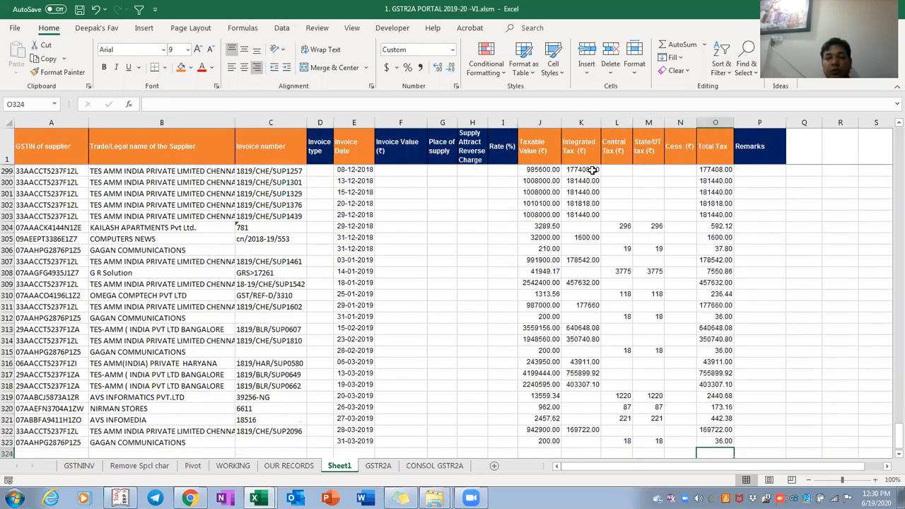
key("Right")
key("ctrl+Up")
key("Down")
key("Down")
key("Up")
key("ctrl+Page_Up")
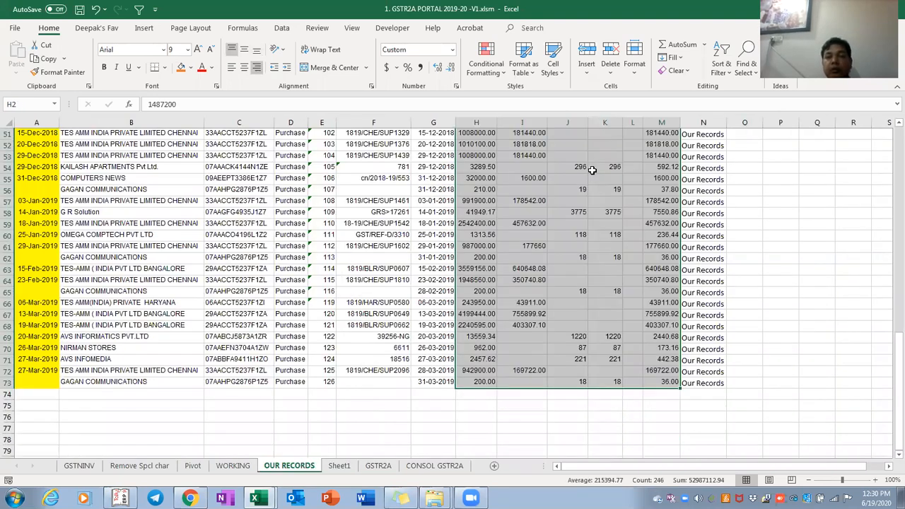
key("ctrl+Up")
key("ctrl+Right")
key("Right")
key("ctrl+c")
key("ctrl+Page_Down")
key("ctrl+v")
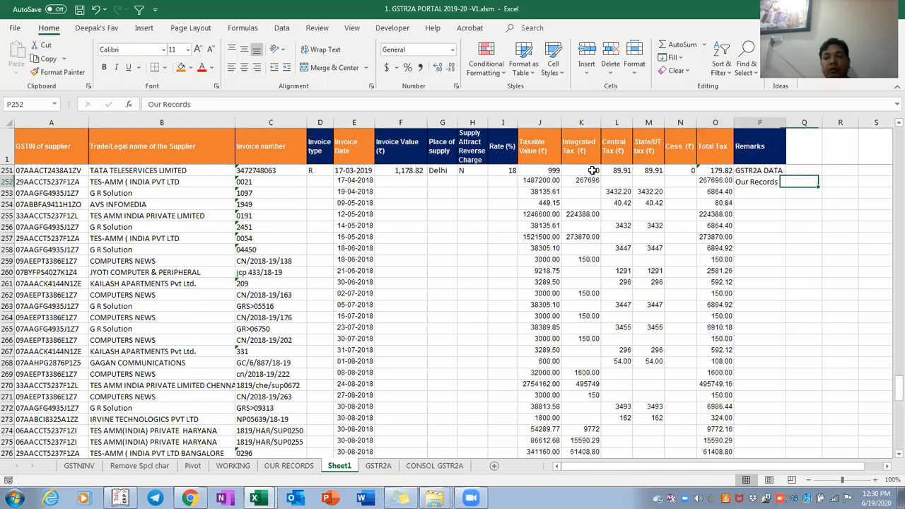
Fill 'Our Records' down the Remarks cells P252:P323
key("Left")
key("ctrl+Down")
key("Right")
key("ctrl+shift+Up")
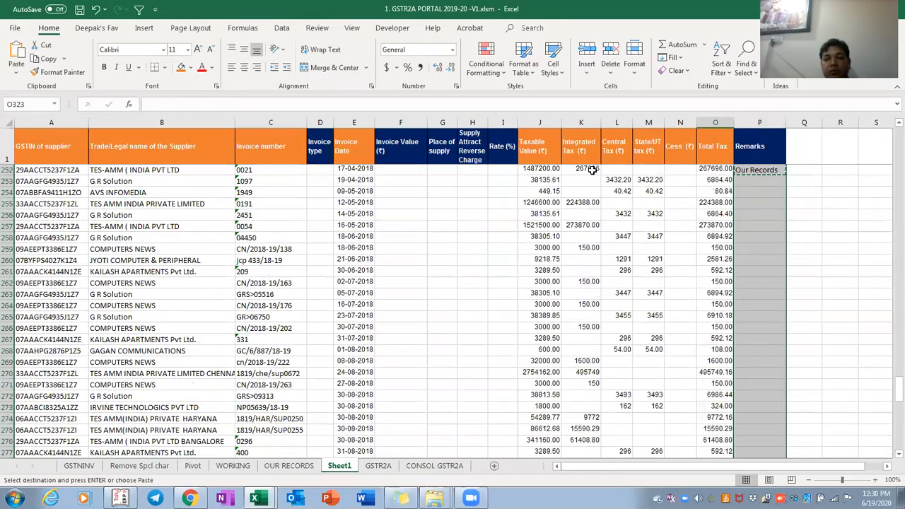
key("ctrl+v")
Step down Sheet1's Remarks column and select the combined data through row 323
key("ctrl+Up")
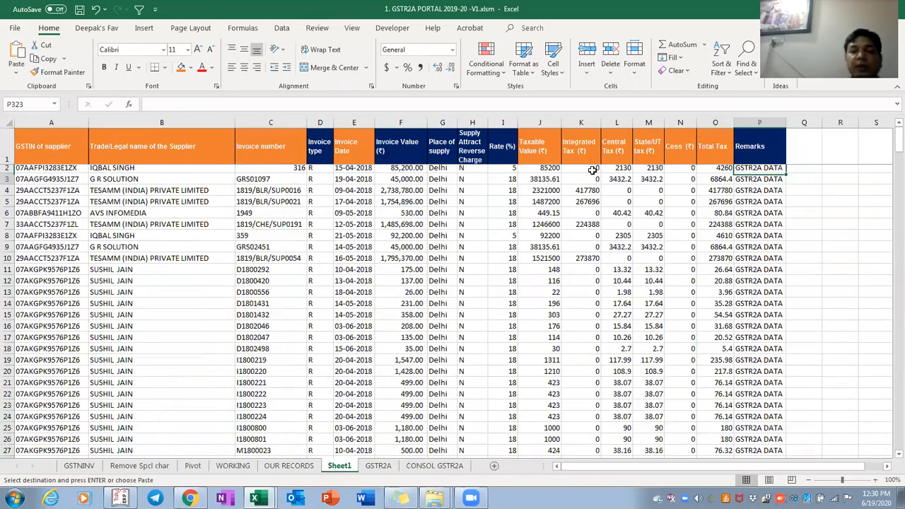
key("Escape")
key("Down")
key("Down")
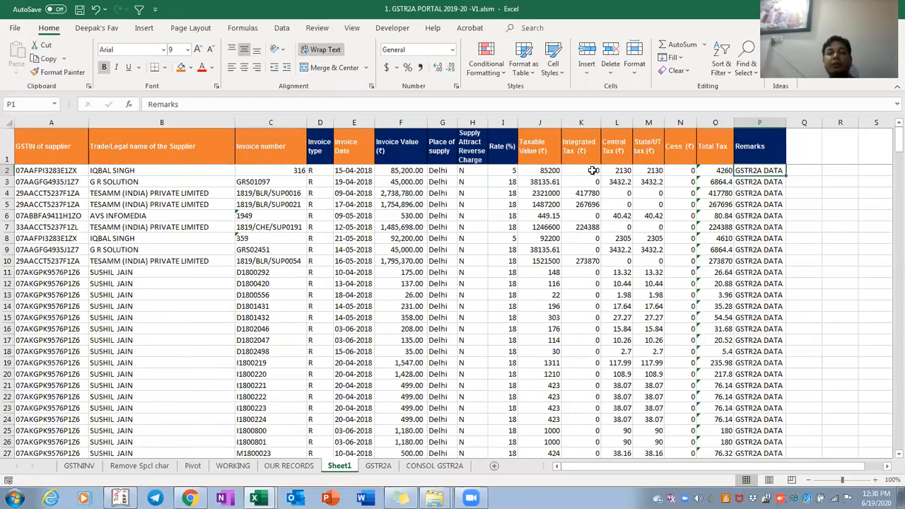
key("Down")
key("Down")
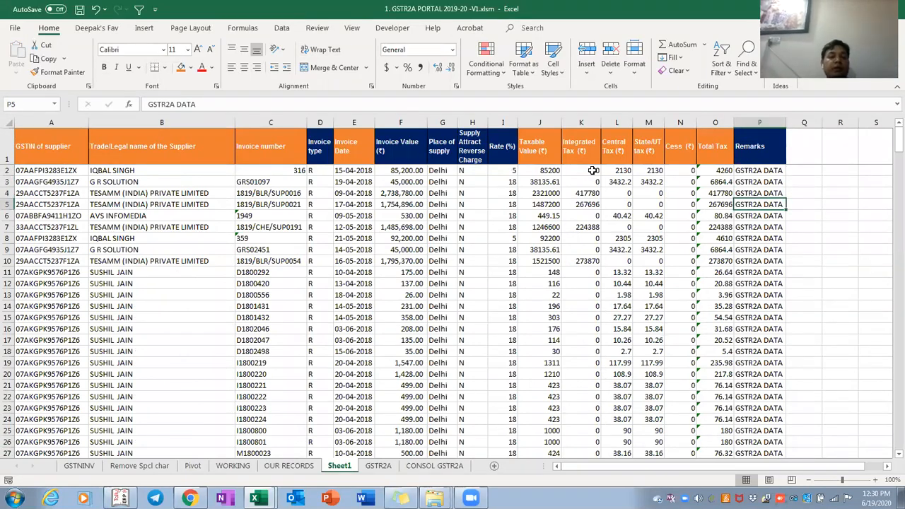
scroll(592, 171, "down", 20)
key("ctrl+shift+Down")
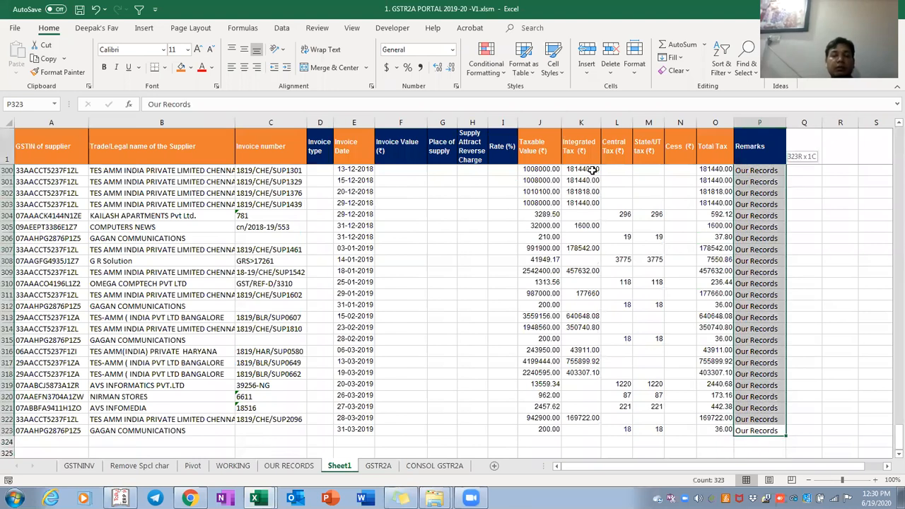
key("shift+Left")
key("shift+Left")
key("shift+Left")
key("shift+Left")
key("shift+Left")
key("shift+Left")
key("shift+Left")
key("shift+Left")
key("shift+Left")
key("shift+Left")
key("shift+Left")
key("shift+Left")
key("shift+Left")
key("shift+Left")
key("shift+Left")
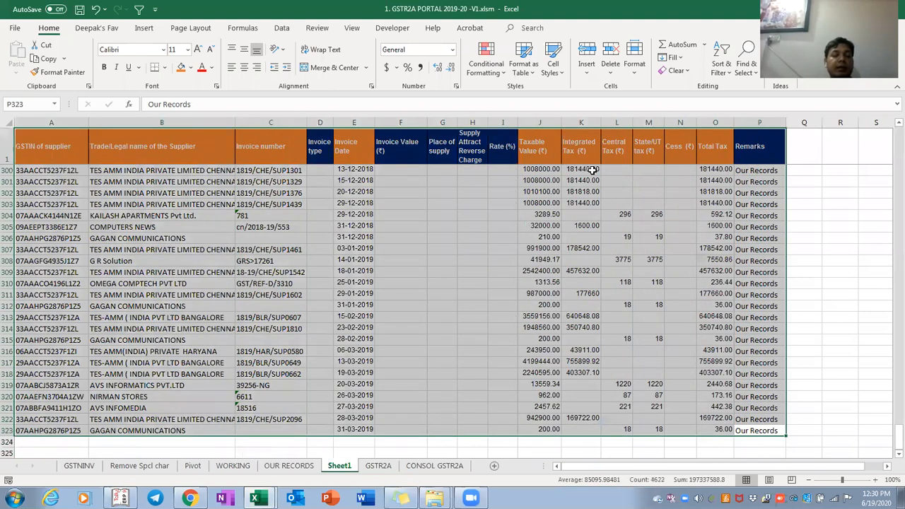
key("ctrl+Page_Up")
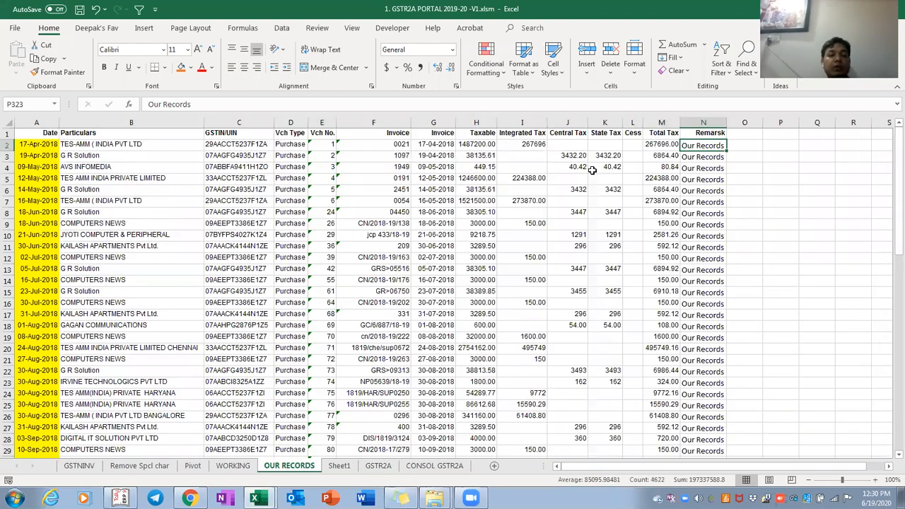
Inspect the WORKING sheet's header row, selecting the GSTIN, supplier name and invoice number columns
key("ctrl+Page_Up")
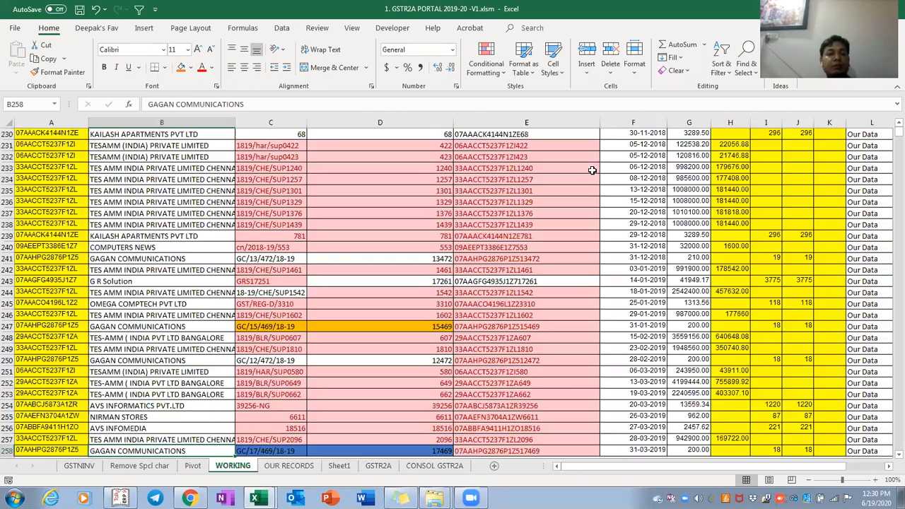
key("ctrl+Up")
key("ctrl+Up")
key("ctrl+Down")
key("Down")
key("Up")
key("Left")
key("Right")
key("Right")
key("Right")
key("Left")
key("ctrl+space")
key("Right")
key("ctrl+Left")
key("ctrl+space")
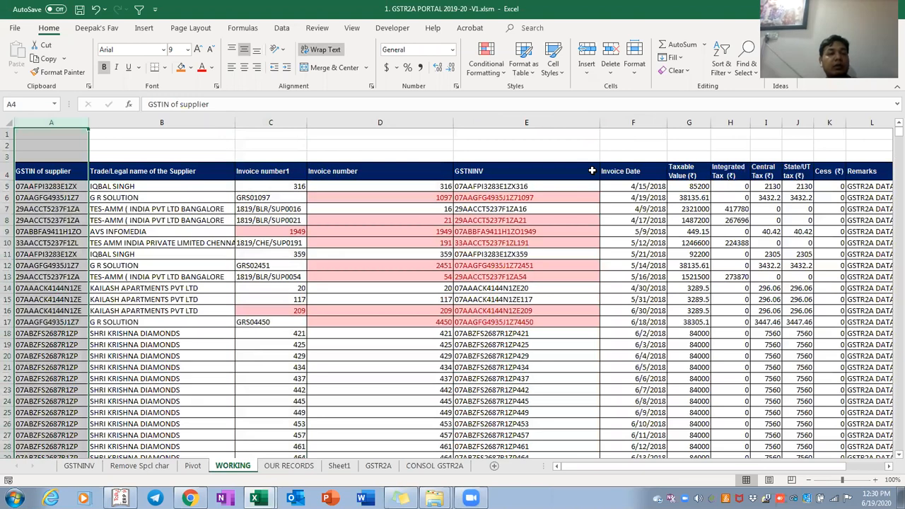
key("shift+Right")
key("Right")
key("Right")
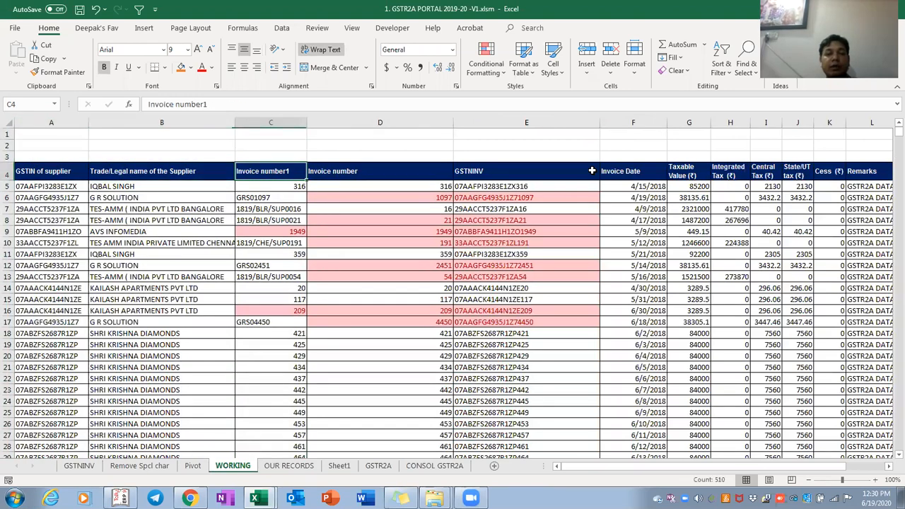
key("Right")
key("Right")
key("Right")
key("Right")
key("Right")
key("Right")
key("Right")
key("Right")
key("Right")
key("Right")
key("Right")
key("Right")
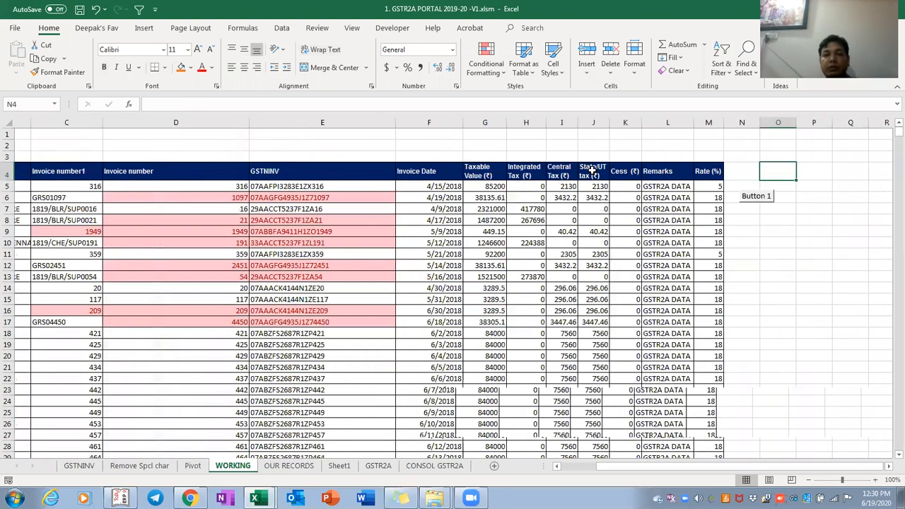
Look down the WORKING sheet's Remarks column and return to the table start
key("Left")
key("Left")
key("Left")
key("Down")
key("ctrl+Down")
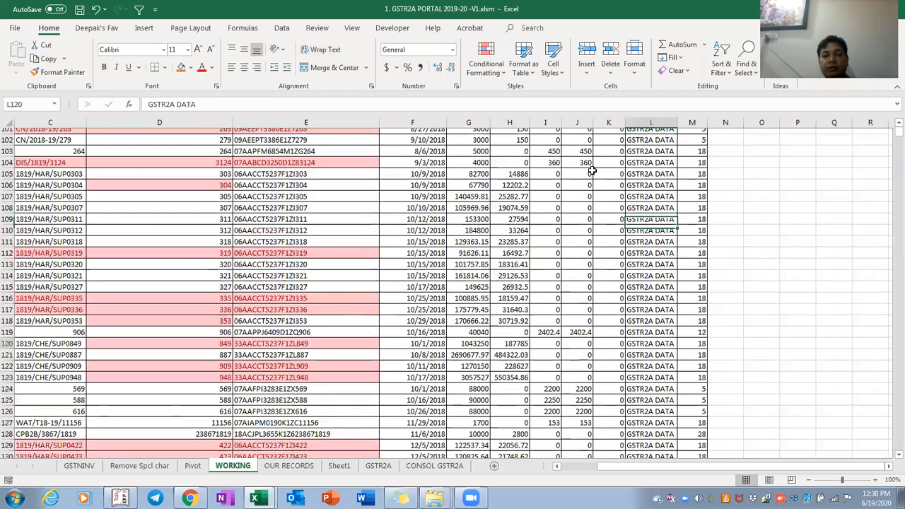
key("Up")
key("Up")
key("Up")
key("Up")
key("Up")
key("Up")
key("Up")
key("Up")
key("Up")
key("Up")
key("Up")
key("Up")
key("Up")
key("Up")
key("Up")
key("Up")
key("Up")
key("Up")
key("Up")
key("Up")
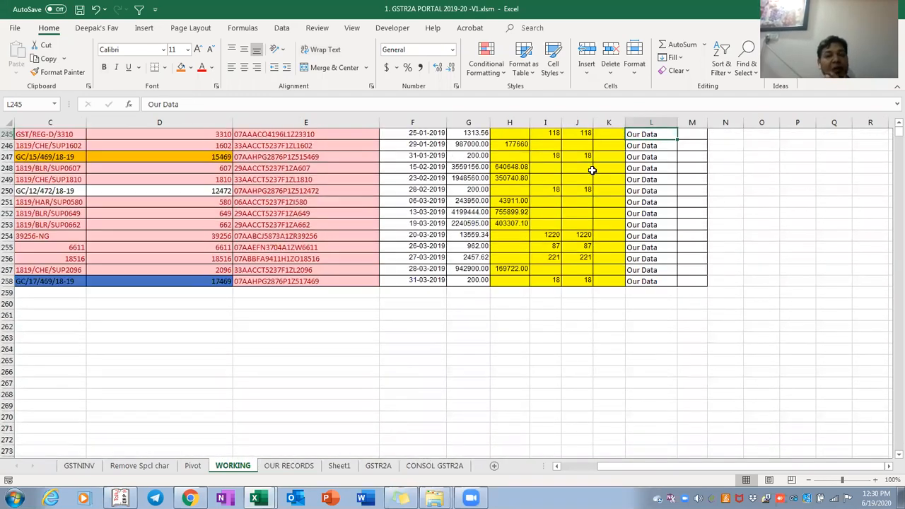
key("Up")
key("Up")
key("Up")
key("Up")
key("Up")
key("Up")
key("Up")
key("Up")
key("Up")
key("Up")
key("Up")
key("Up")
key("Up")
key("Up")
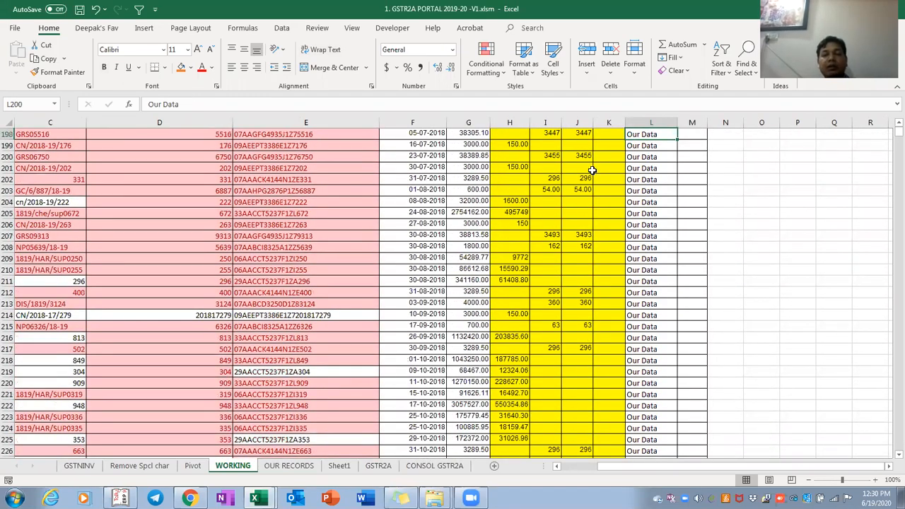
key("ctrl+Up")
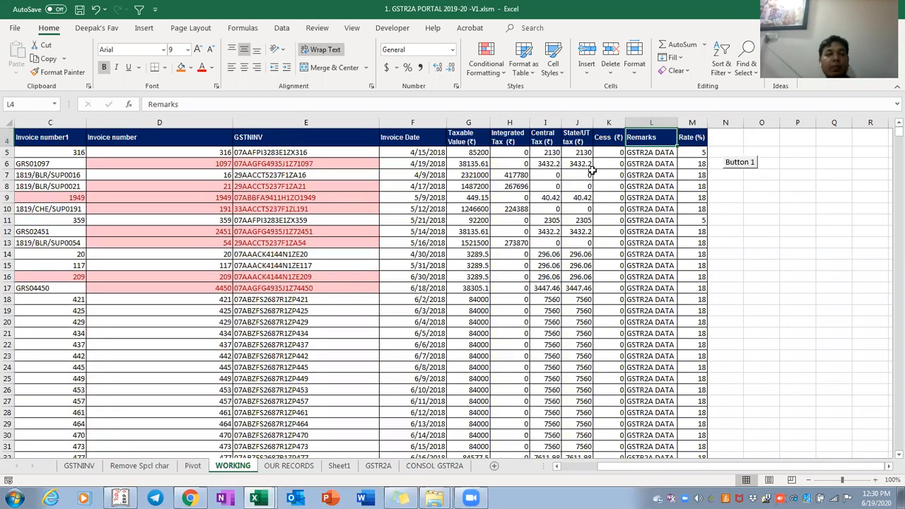
key("ctrl+Left")
key("Down")
key("Down")
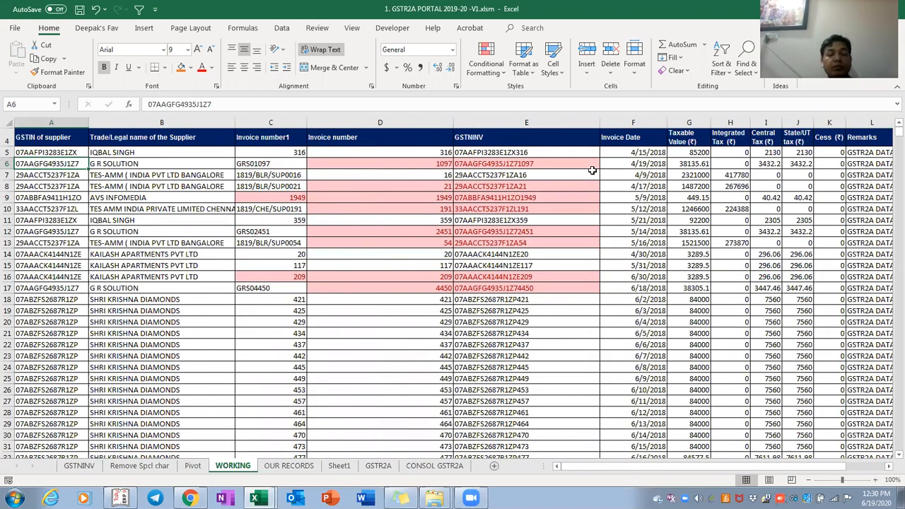
Select Sheet1's whole data table A1:P323 and start an Insert PivotTable from it
key("ctrl+Page_Down")
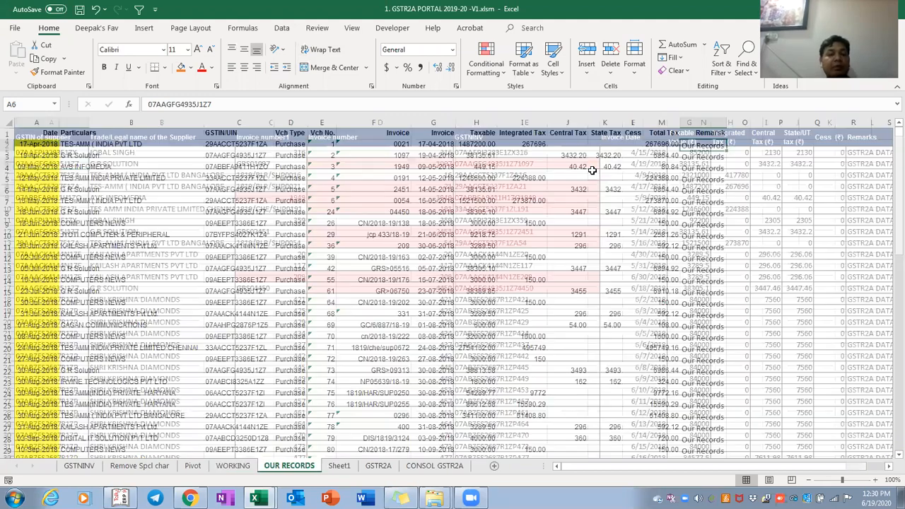
key("ctrl+Page_Down")
key("ctrl+Up")
key("ctrl+a")
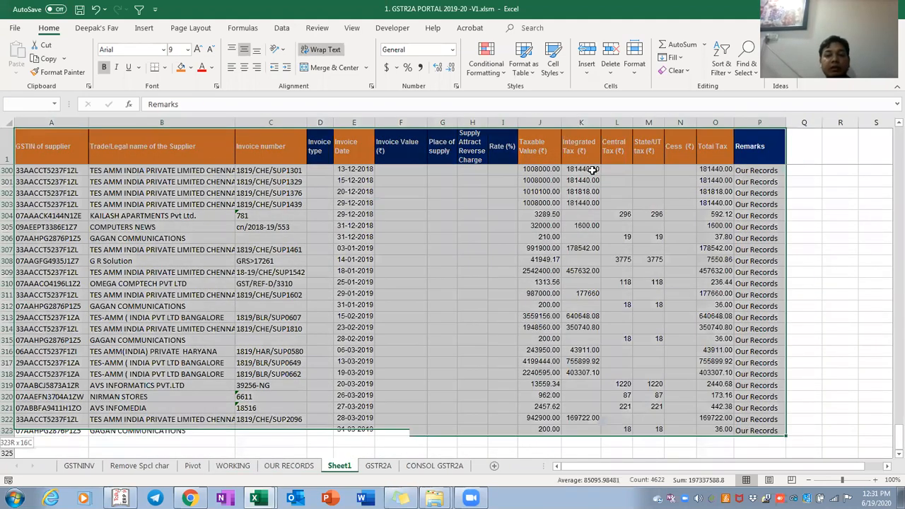
key("alt+n")
key("v")
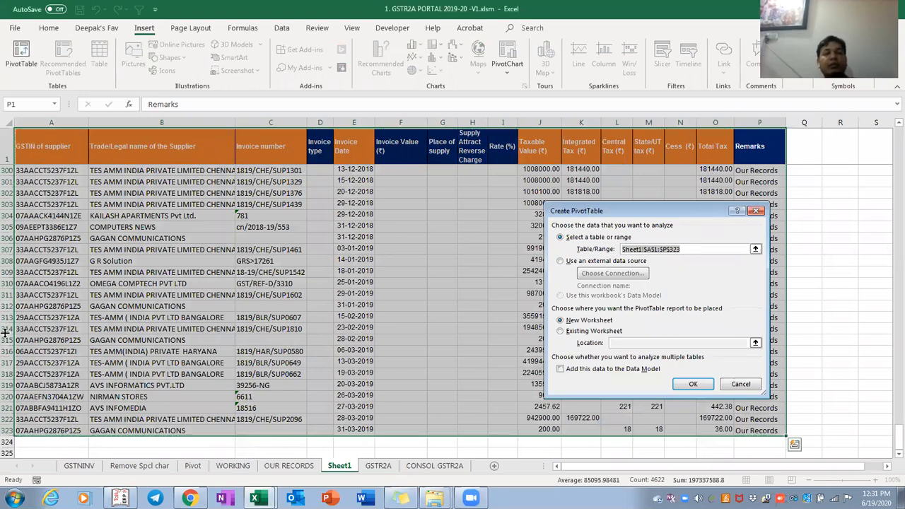
Reselect Sheet1 range A1:P323 and create an empty PivotTable on a new worksheet, Sheet2
key("Escape")
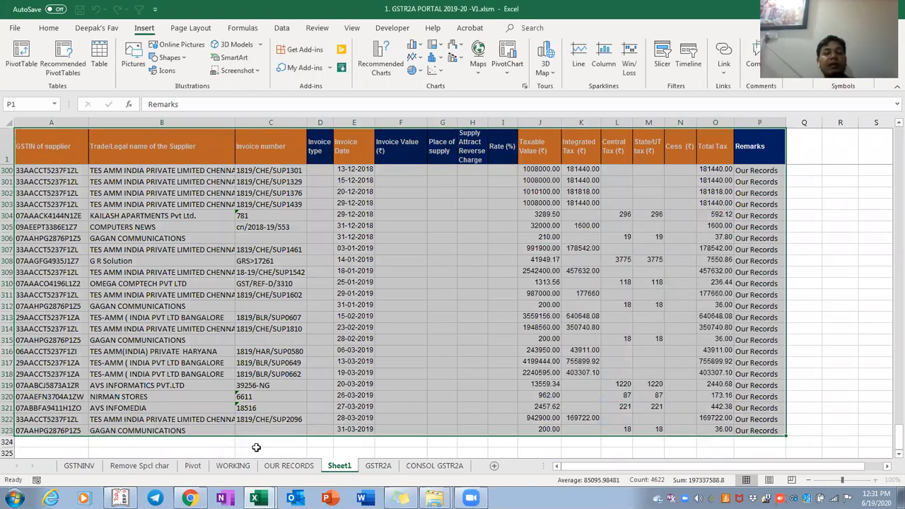
left_click(248, 149)
key("ctrl+Left")
key("ctrl+shift+Right")
key("ctrl+shift+Down")
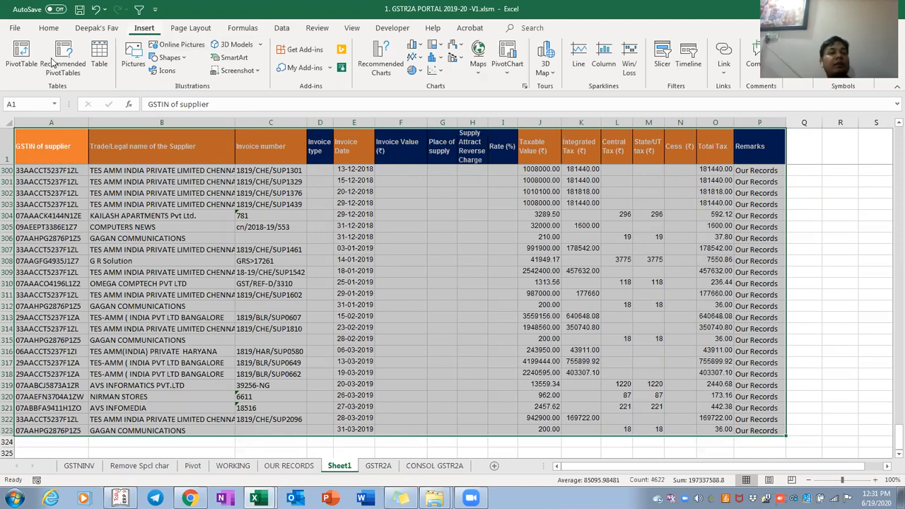
left_click(22, 56)
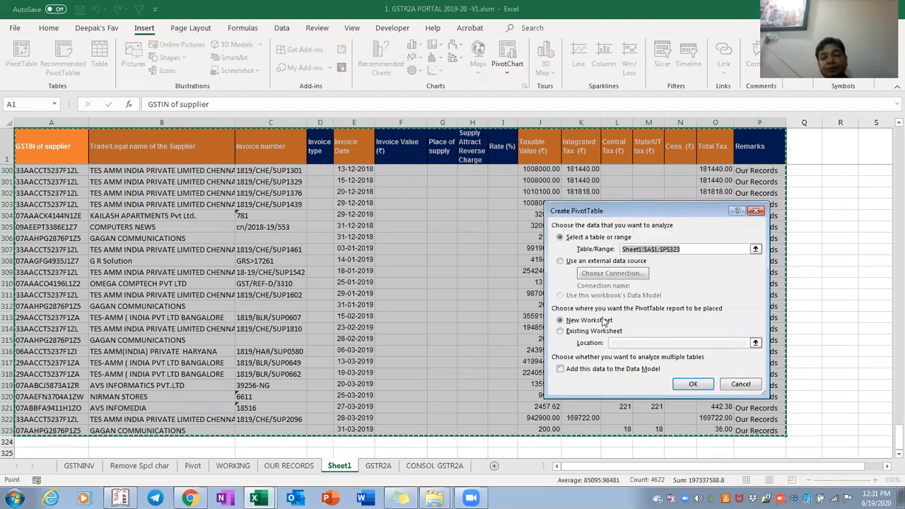
left_click(692, 384)
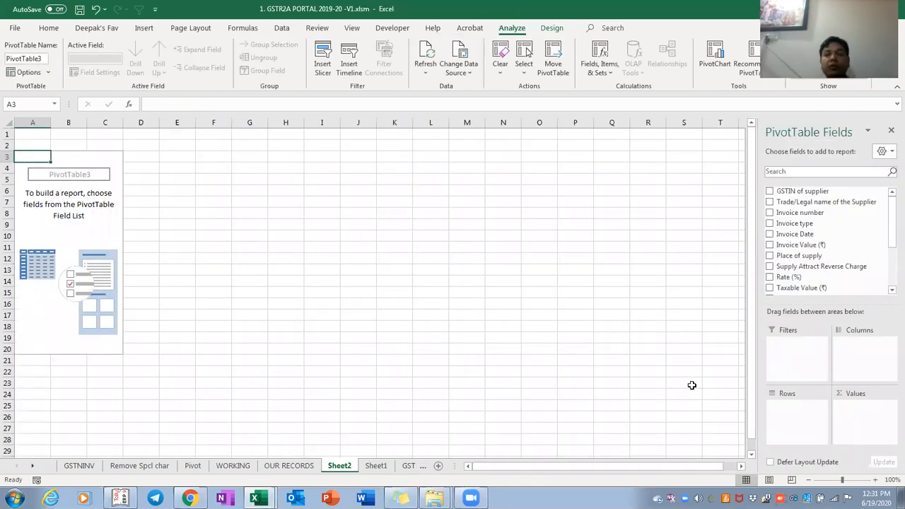
Put GSTIN of supplier in the pivot Rows with Trade/Legal name of the Supplier beneath it
left_click_drag(790, 194, 797, 444)
left_click_drag(826, 202, 799, 439)
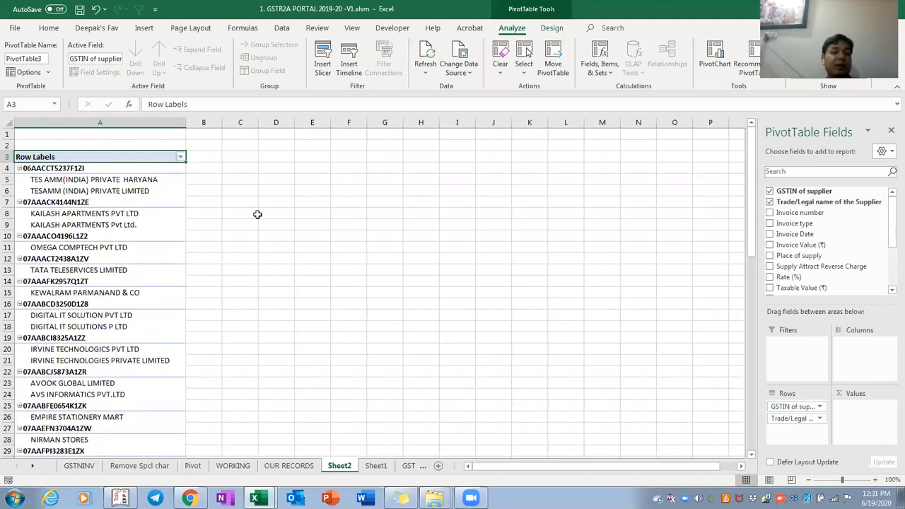
left_click(128, 184)
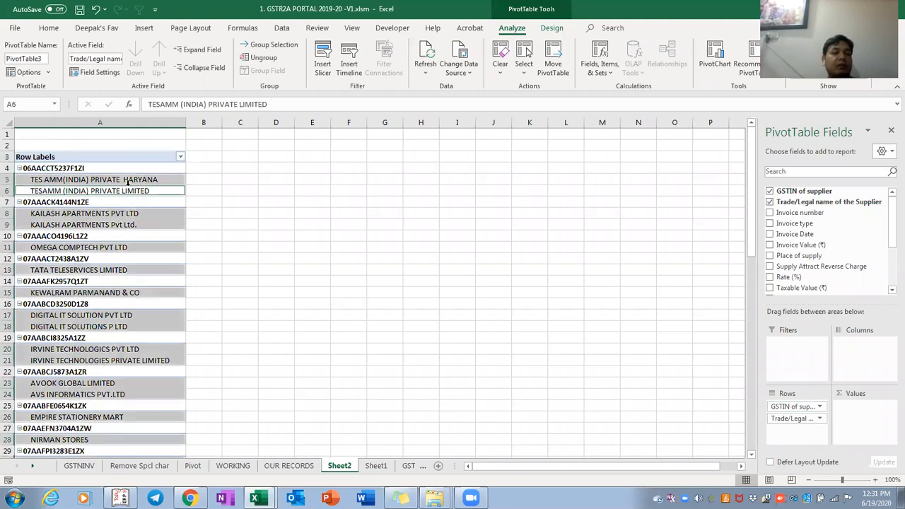
left_click(261, 215)
key("Left")
key("Left")
key("Up")
key("Up")
key("Up")
key("shift+Down")
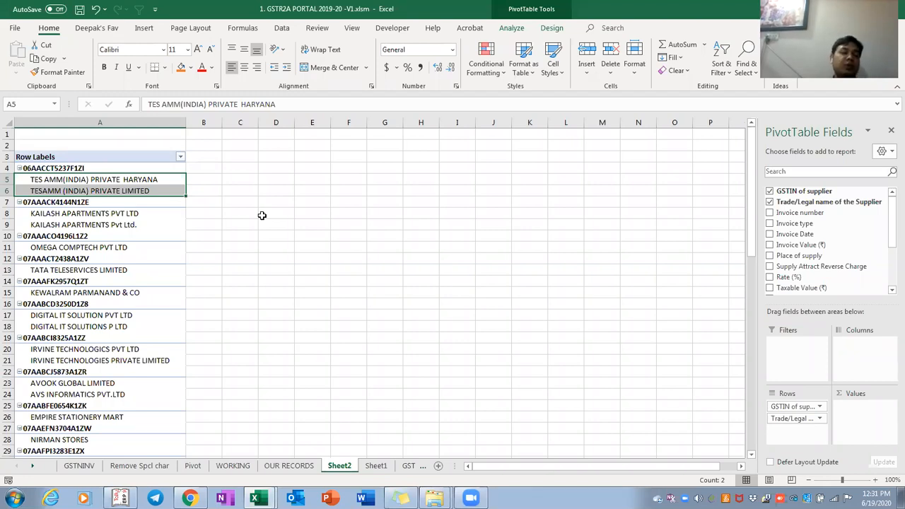
key("Down")
key("Down")
key("Down")
key("Down")
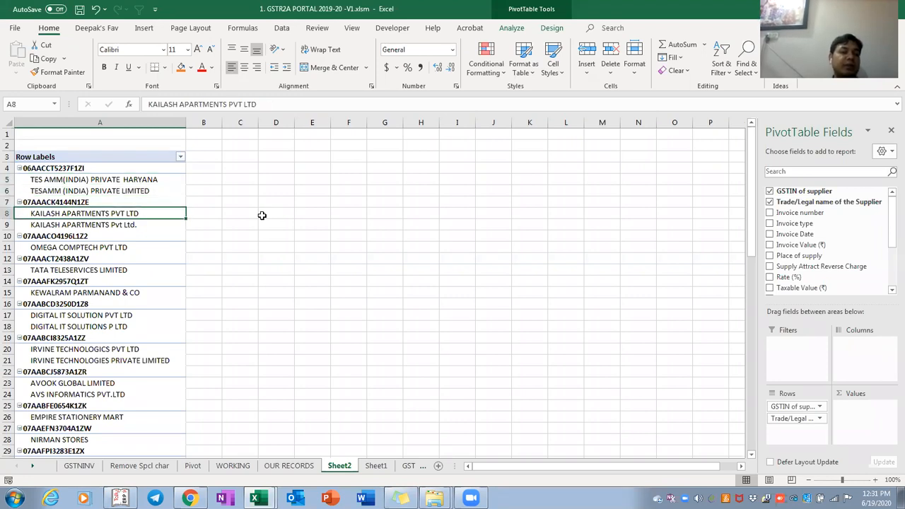
key("Down")
key("Down")
key("Down")
key("Down")
key("Down")
key("Down")
key("Down")
key("Down")
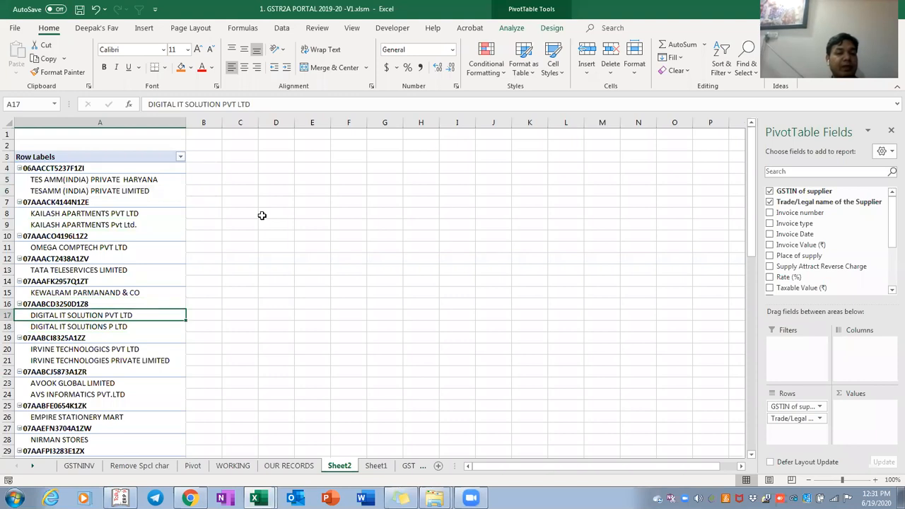
key("Down")
key("Down")
key("Down")
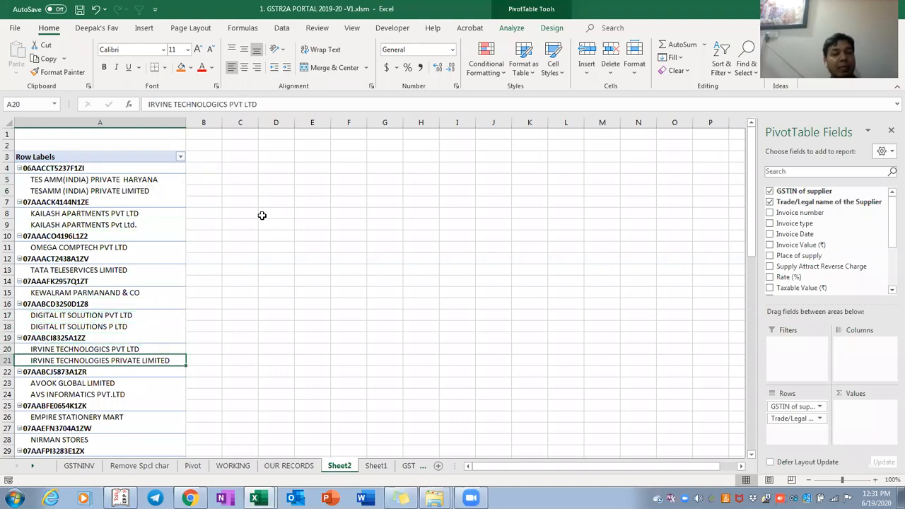
key("Down")
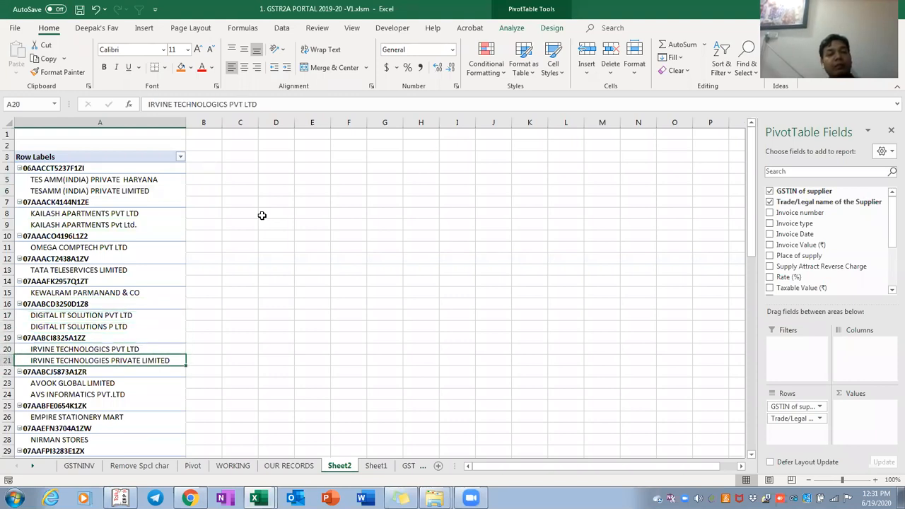
key("Up")
key("Down")
key("Down")
key("Down")
key("Down")
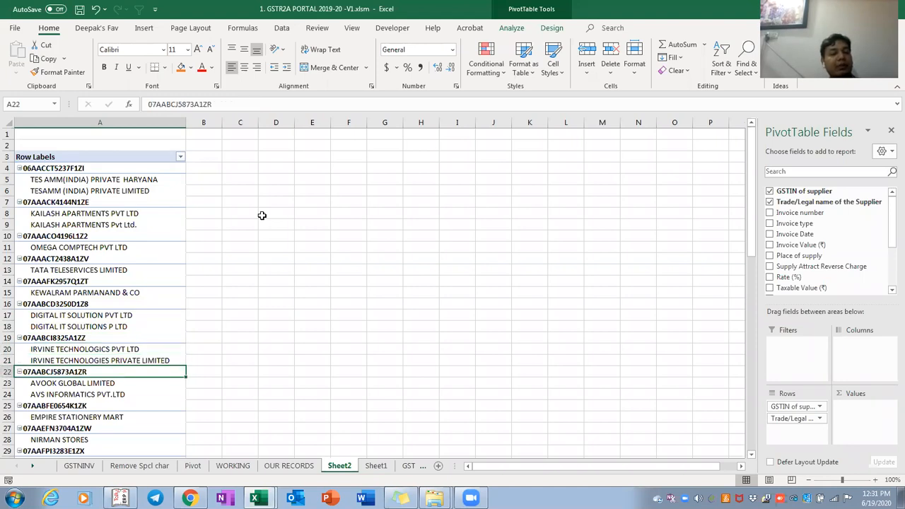
key("Down")
key("Down")
key("Down")
key("Down")
key("Down")
key("Down")
key("Down")
key("Down")
key("Down")
key("Down")
key("Down")
key("Down")
key("Down")
key("Down")
key("Down")
key("Down")
key("Down")
key("Down")
key("Down")
key("Down")
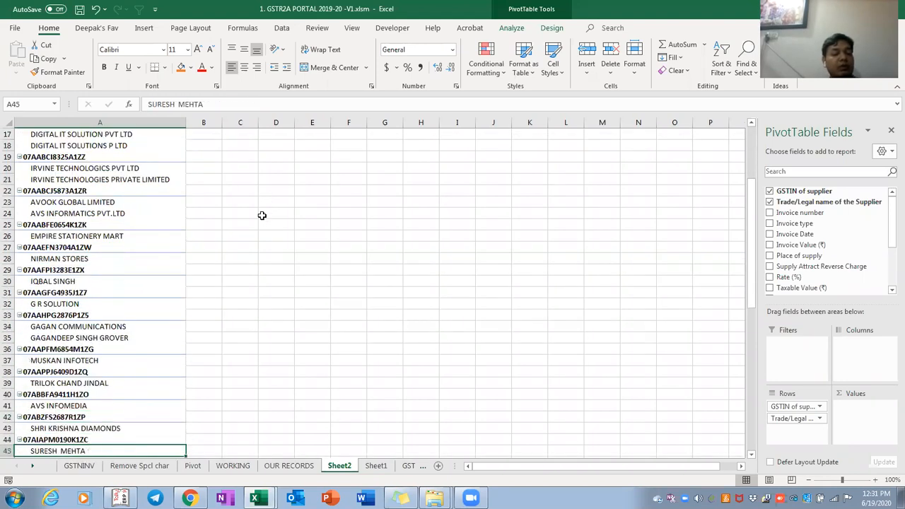
key("Down")
key("Down")
key("Down")
key("Down")
key("Down")
key("Down")
key("Down")
key("Down")
key("Down")
key("Down")
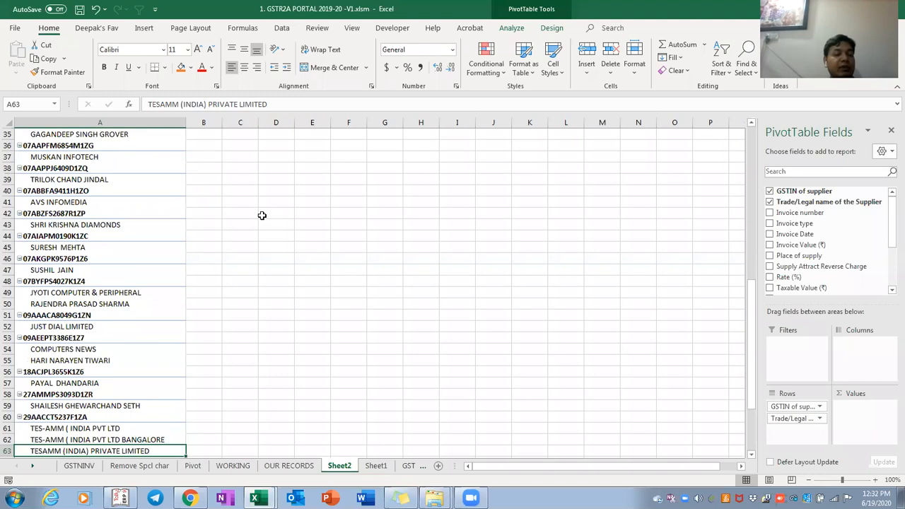
key("Down")
key("Down")
key("Up")
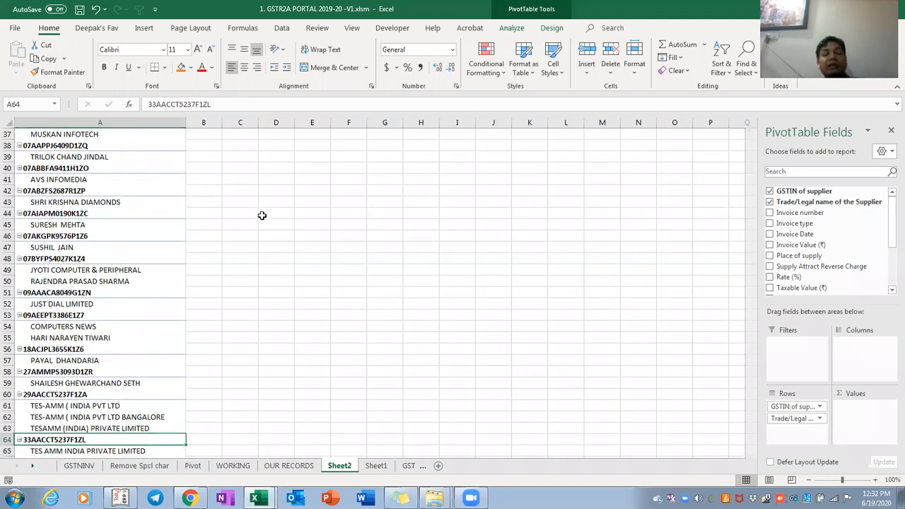
Return to Sheet1's data and go to its top cell
key("ctrl+Page_Down")
key("Up")
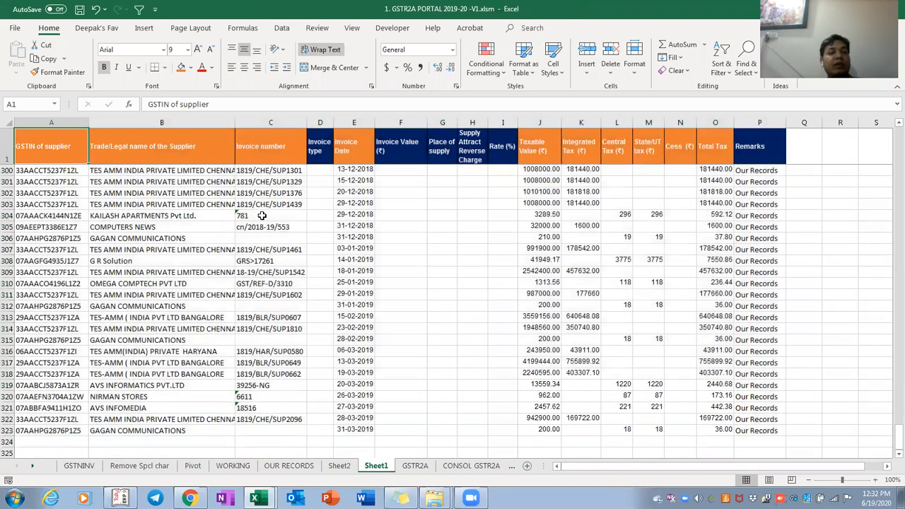
key("ctrl+Home")
Browse the workbooks in the 2. Pivot folder, then bring up the V4 workbook in Excel
key("alt+Tab")
key("alt+Tab")
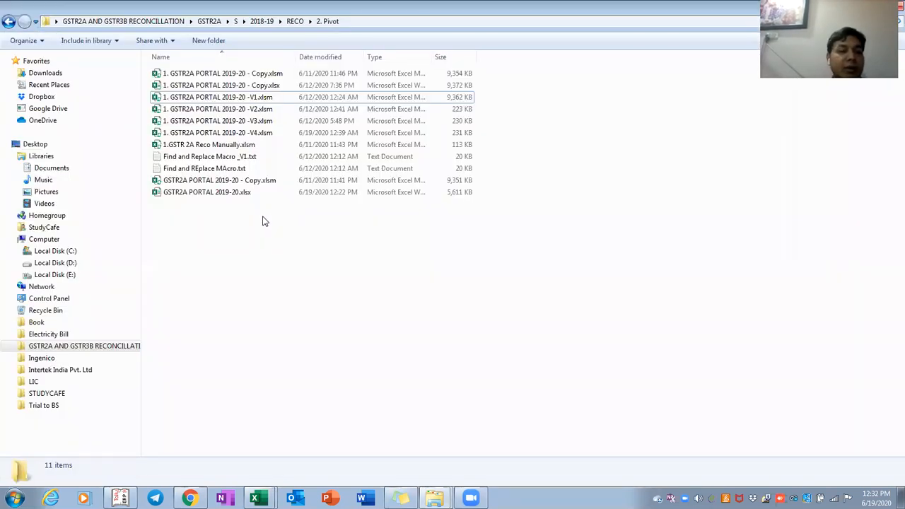
key("Down")
key("Up")
key("Up")
key("Up")
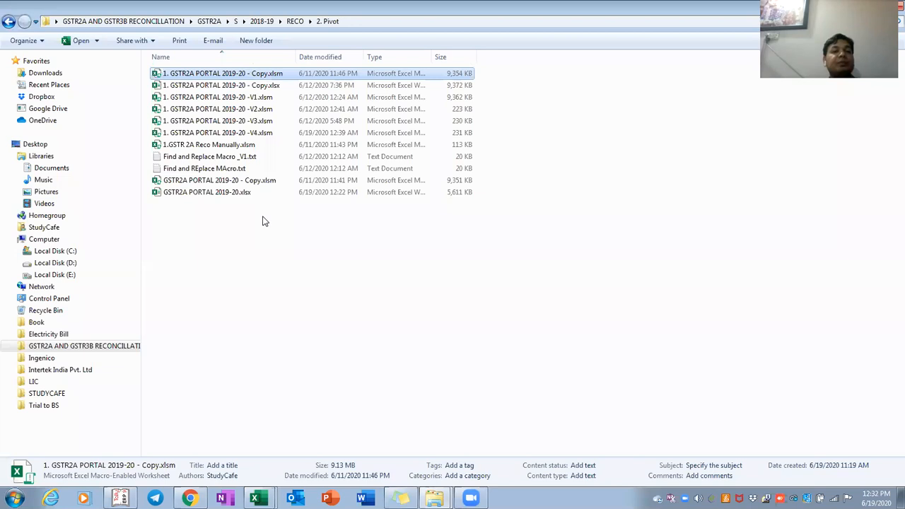
key("BackSpace")
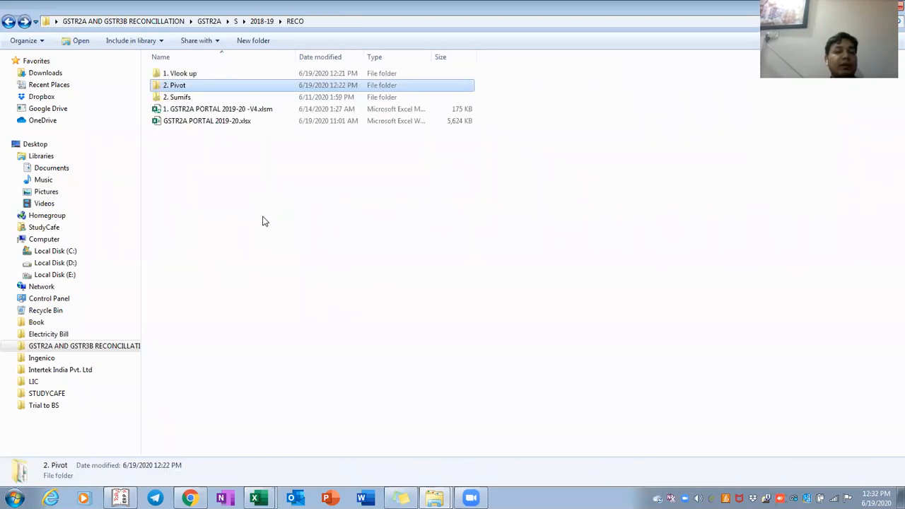
key("Return")
key("alt+Tab")
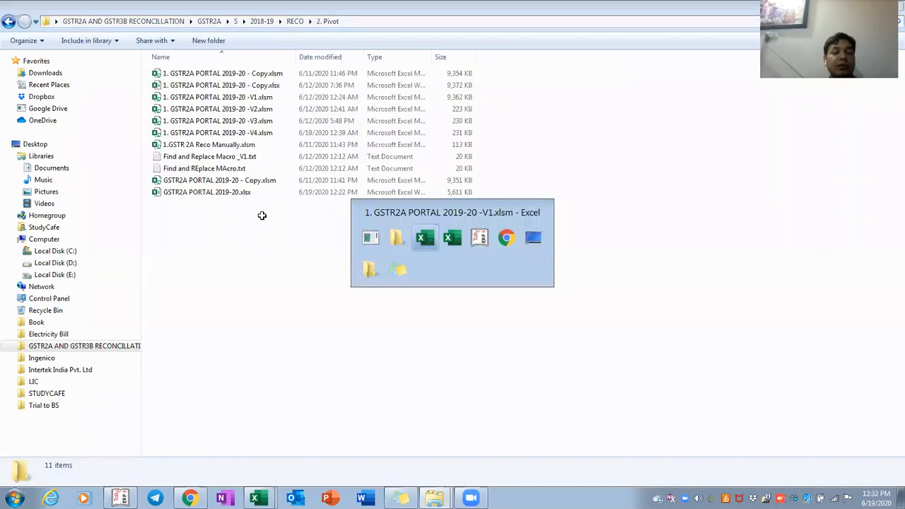
key("alt+Tab")
key("alt+Tab")
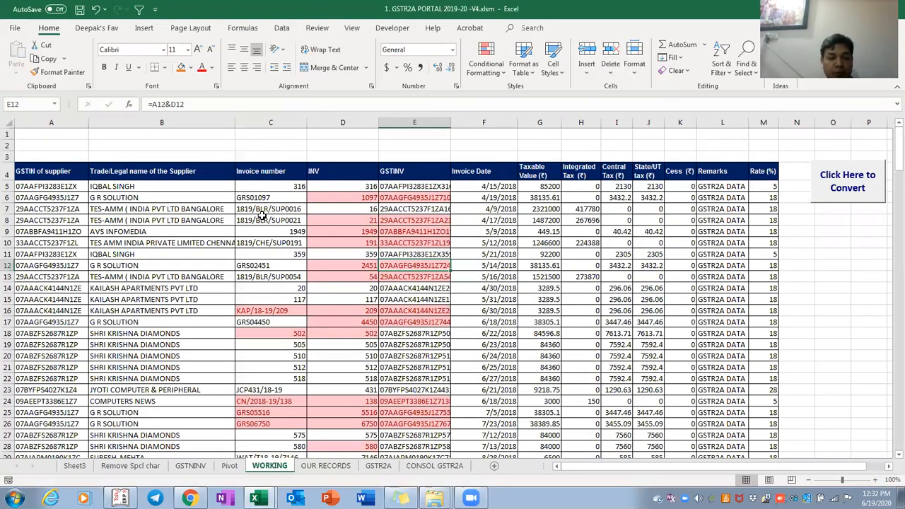
Flip through the V4 workbook's OUR RECORDS, GSTR2A and Sheet3 sheets, then return to the 2. Pivot folder
key("ctrl+Page_Down")
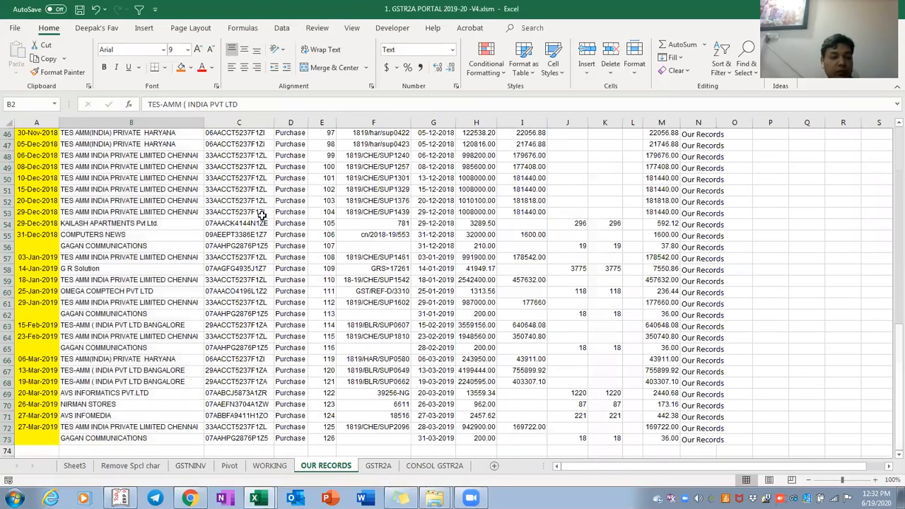
key("ctrl+Page_Down")
key("ctrl+Page_Up")
key("ctrl+Page_Up")
key("ctrl+Page_Up")
key("ctrl+Page_Up")
key("ctrl+Page_Up")
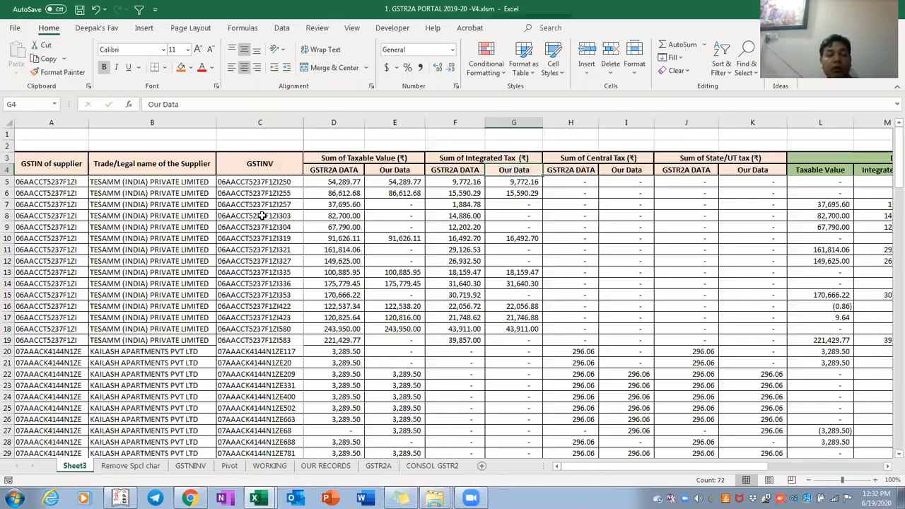
key("ctrl+Page_Down")
key("ctrl+Page_Down")
key("ctrl+Page_Down")
key("ctrl+Page_Down")
key("ctrl+Page_Down")
key("alt+Tab")
key("alt+Tab")
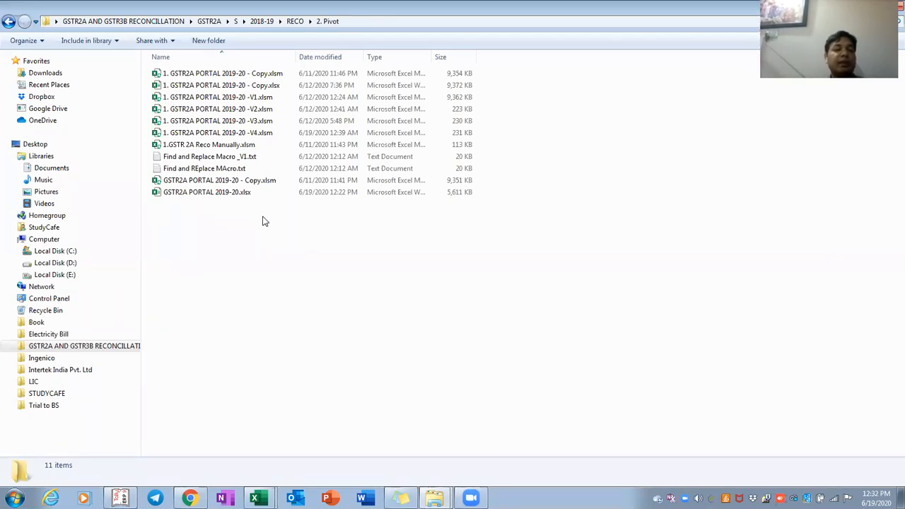
From the desktop, open onedrive > Lecture > GSTR2A AND GSTR3B RECONCILLATION > GSTR2A > S
key("BackSpace")
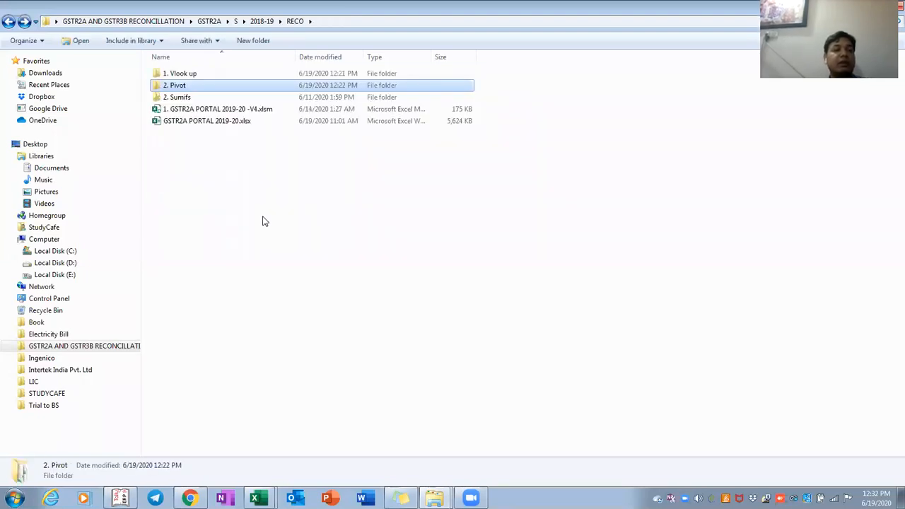
key("super+d")
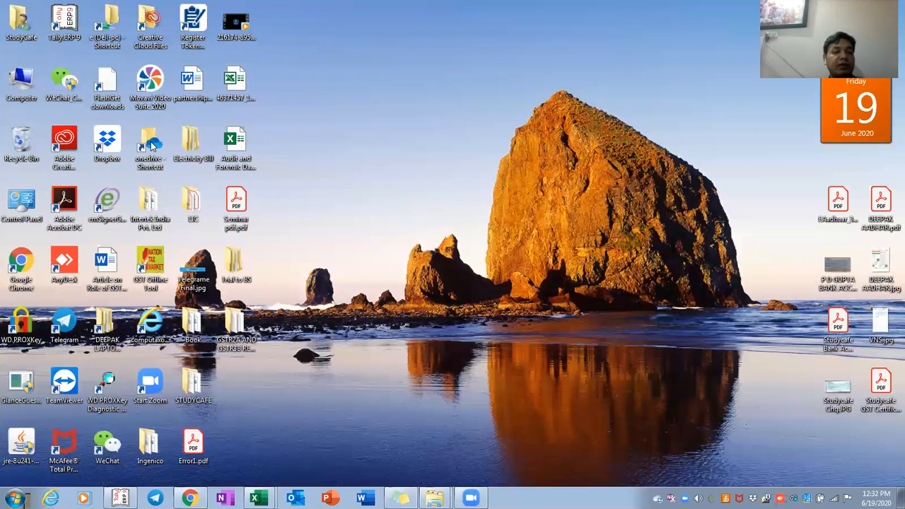
double_click(150, 144)
double_click(166, 109)
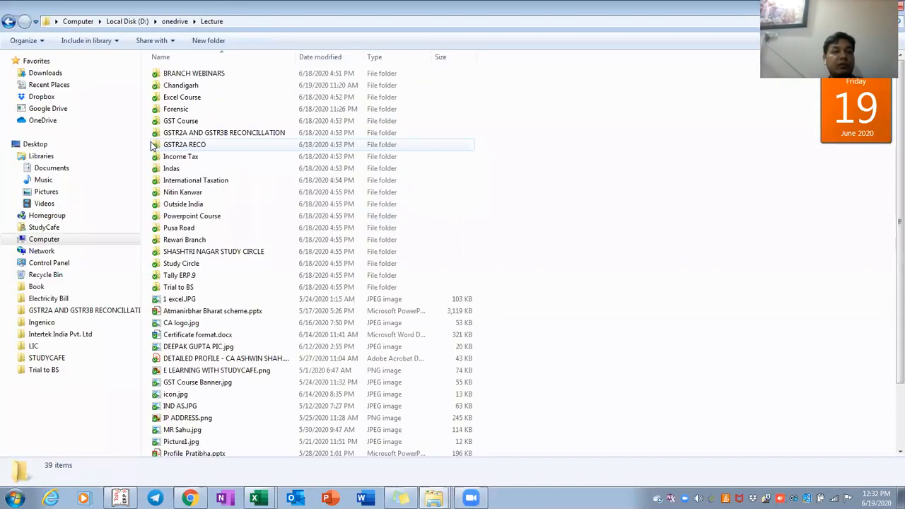
key("Down")
key("Down")
key("Down")
key("Down")
key("Down")
key("Return")
key("Down")
key("Up")
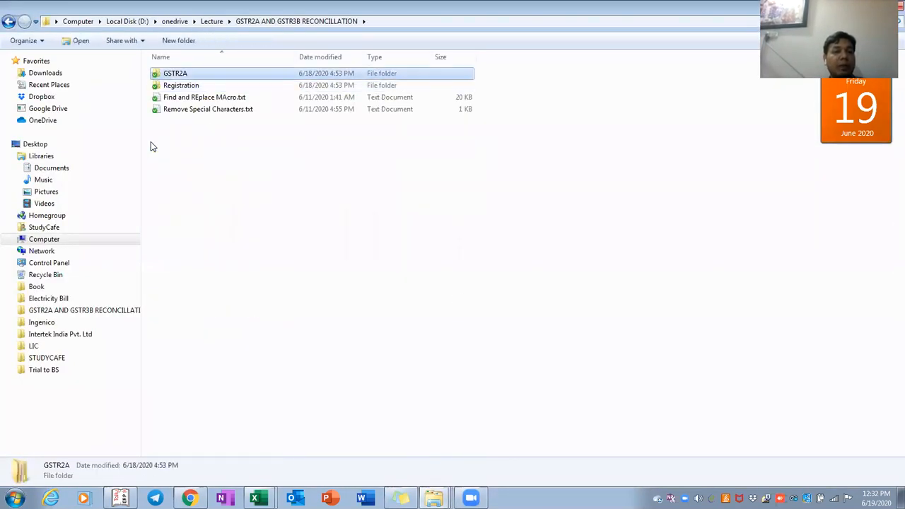
key("Return")
key("Down")
key("Return")
Open 2018-19 > RECO > 2. Pivot, select the V4 workbook, minimize Explorer and switch to Excel
key("BackSpace")
key("BackSpace")
key("BackSpace")
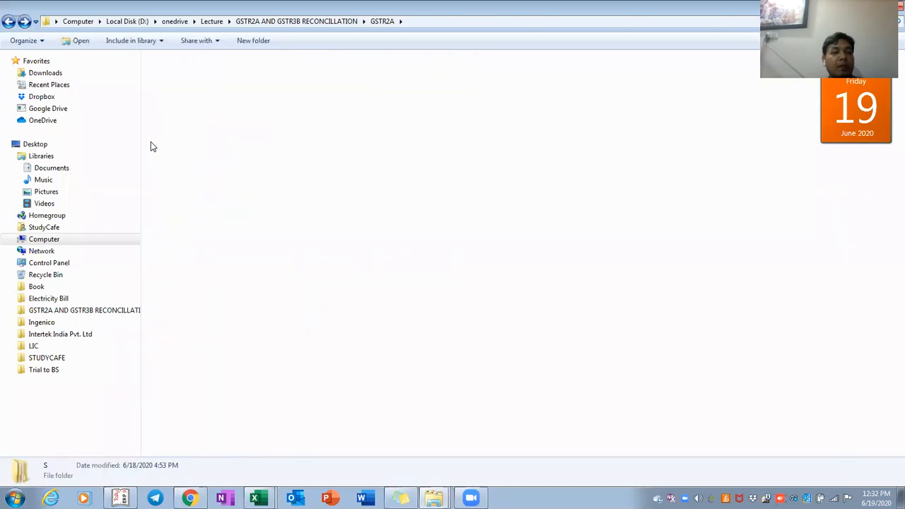
key("Return")
key("Down")
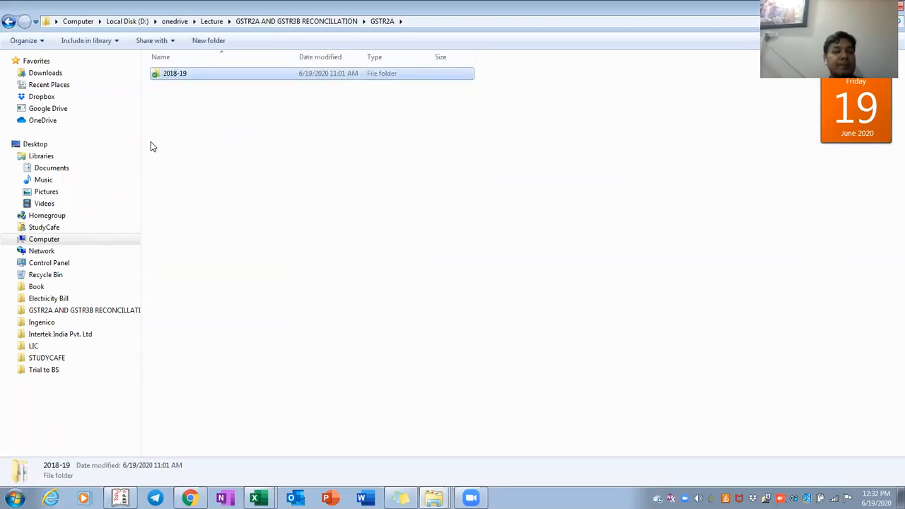
key("Return")
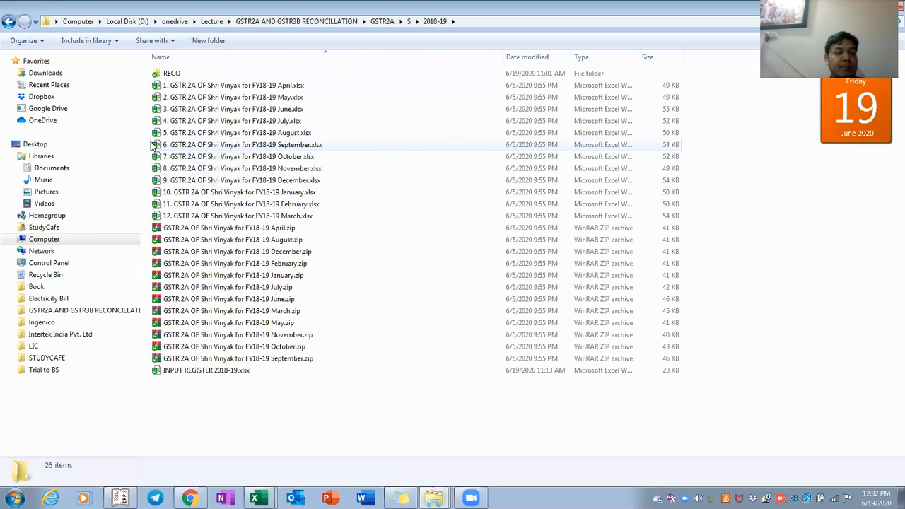
key("Return")
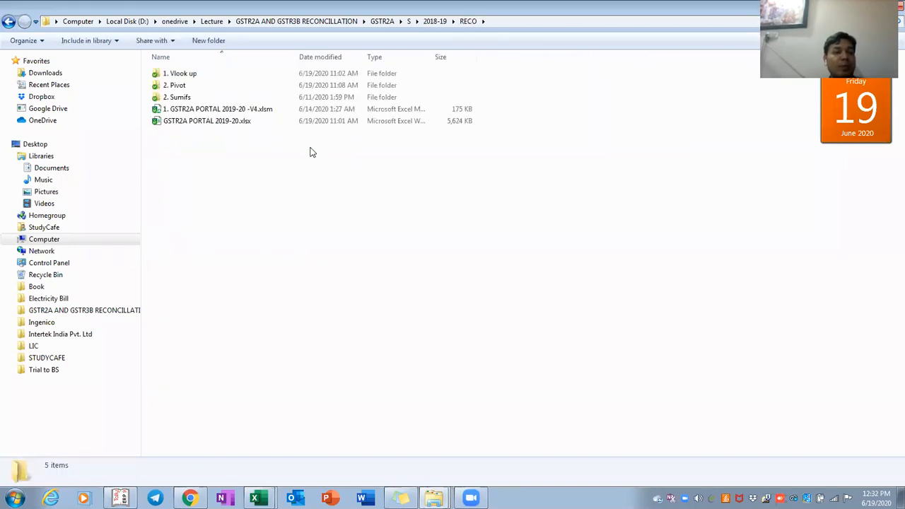
key("Down")
key("Return")
key("Down")
key("Down")
key("Down")
key("Down")
key("Down")
key("Down")
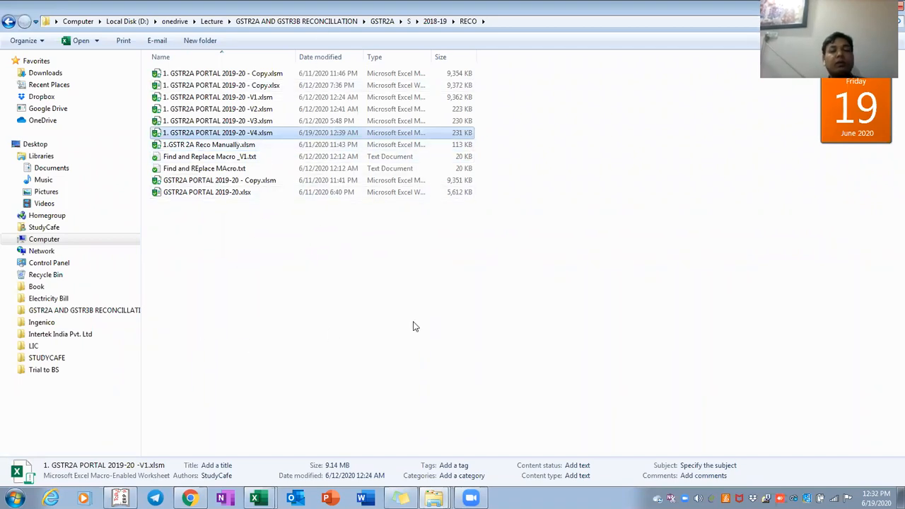
left_click(844, 5)
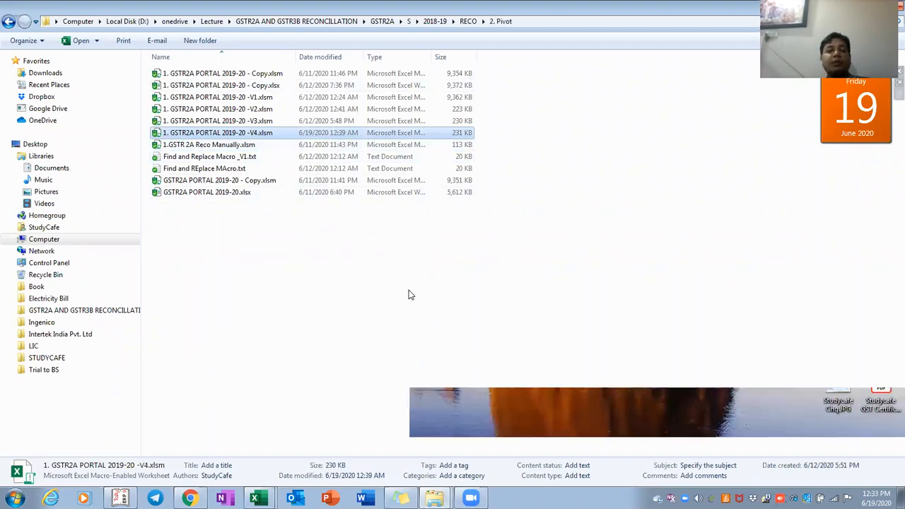
key("alt+Tab")
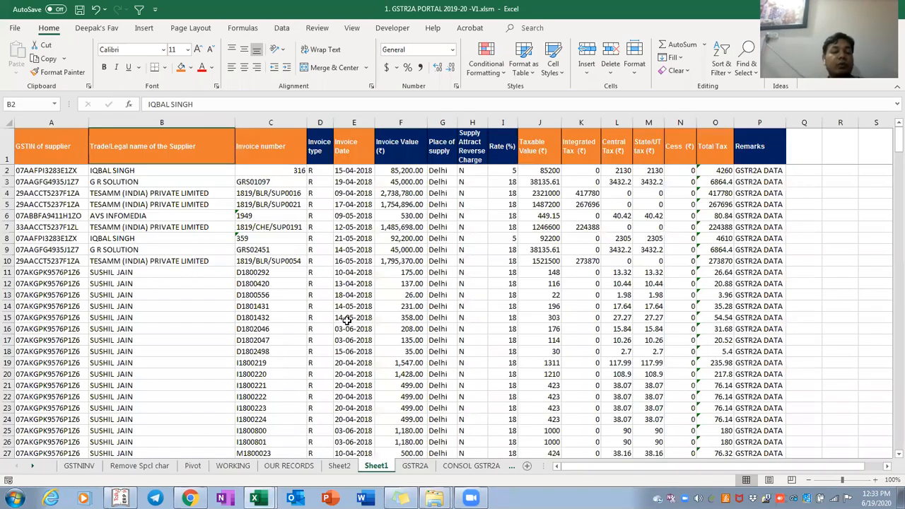
On Sheet2, select the two supplier names under the first GSTIN
key("ctrl+Page_Up")
key("ctrl+Home")
key("Down")
key("Down")
key("Down")
key("Down")
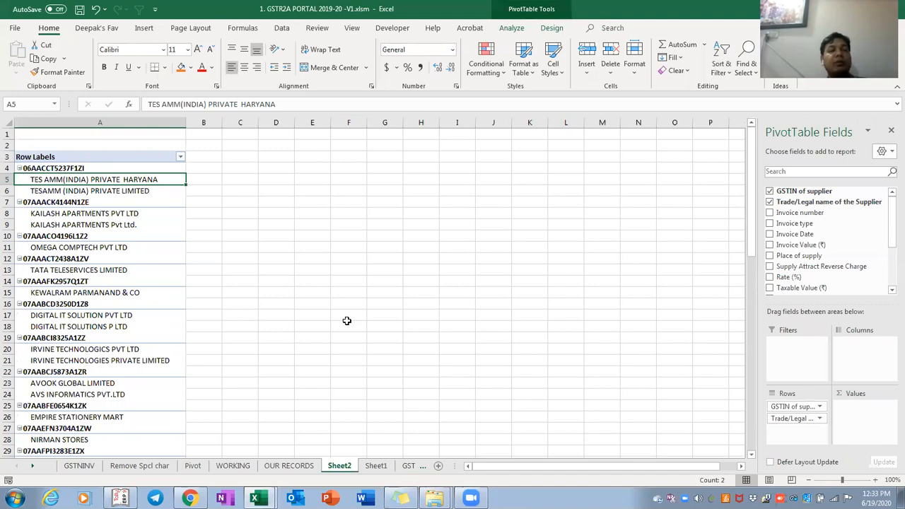
key("shift+Down")
key("Right")
key("Left")
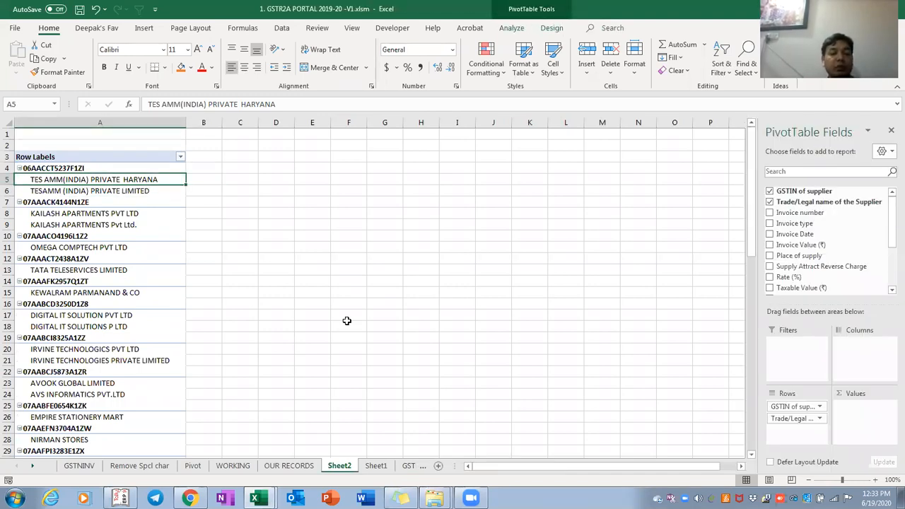
Copy the first supplier GSTIN from the Pivot sheet and search for it in OUR RECORDS
key("ctrl+Page_Up")
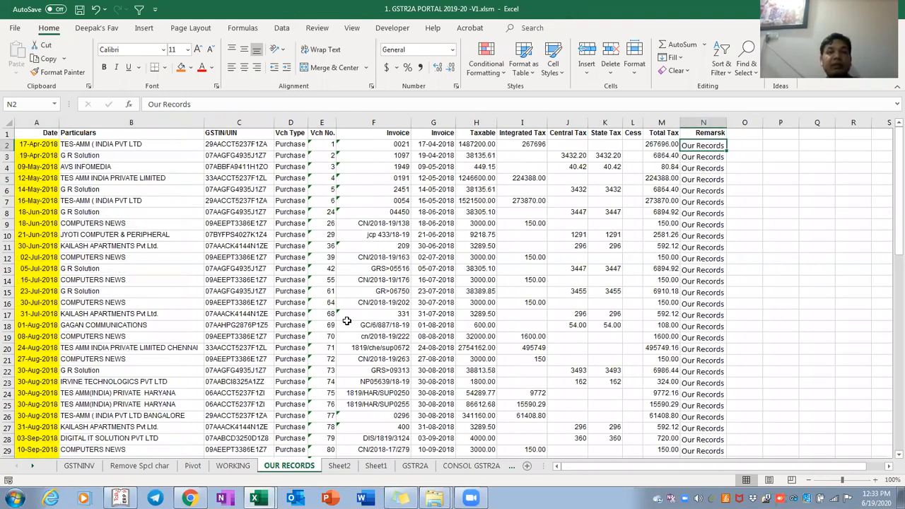
key("ctrl+Page_Up")
key("ctrl+Page_Up")
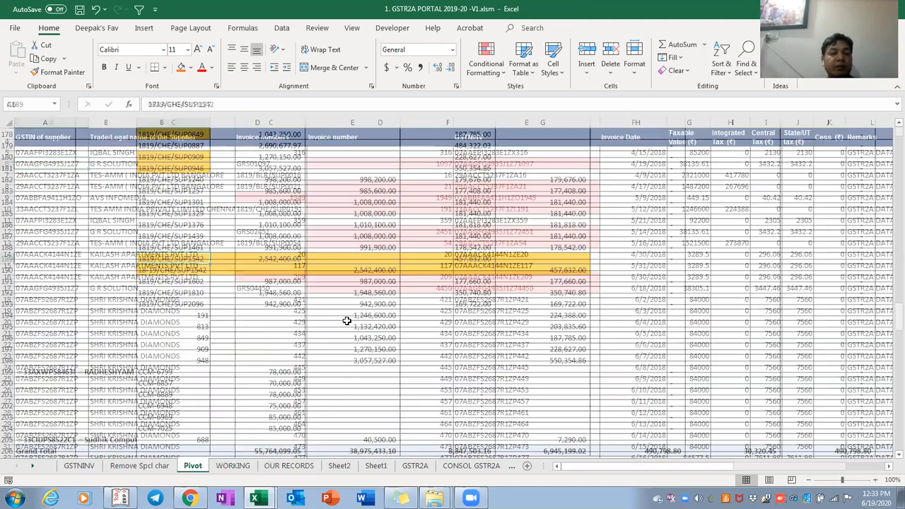
key("Down")
key("Down")
key("Down")
key("Down")
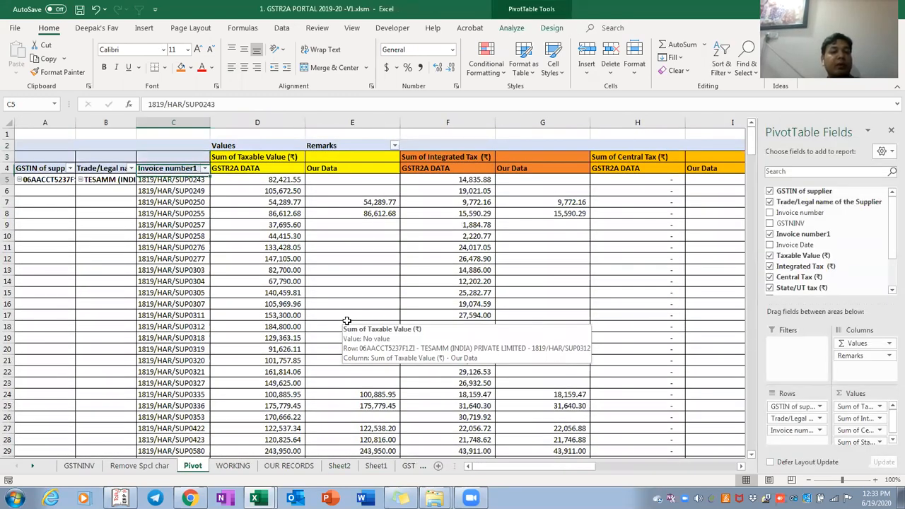
key("Left")
key("Left")
key("ctrl+c")
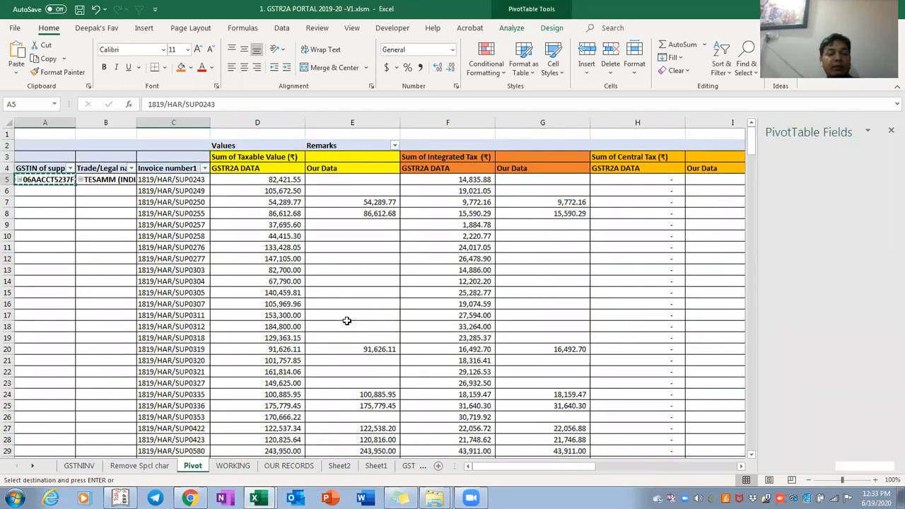
key("ctrl+Page_Down")
key("ctrl+Page_Down")
key("ctrl+f")
key("Return")
key("Escape")
Compare the first two GSTIN groups' name variants, including Kailash Apartments, against the Pivot sheet, then return to Sheet2
key("Down")
key("shift+Down")
key("Down")
key("Down")
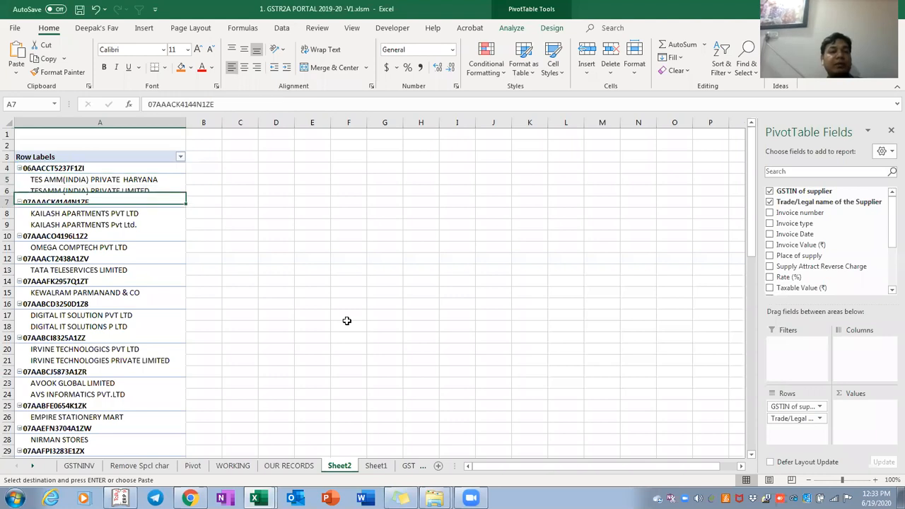
key("Down")
key("shift+Down")
key("ctrl+Page_Up")
key("ctrl+Page_Up")
key("ctrl+Page_Up")
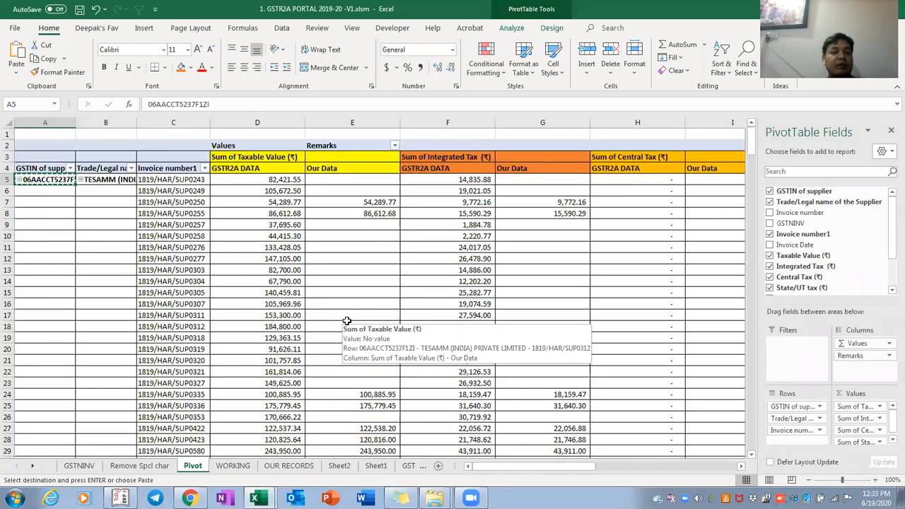
key("Right")
key("Right")
key("Right")
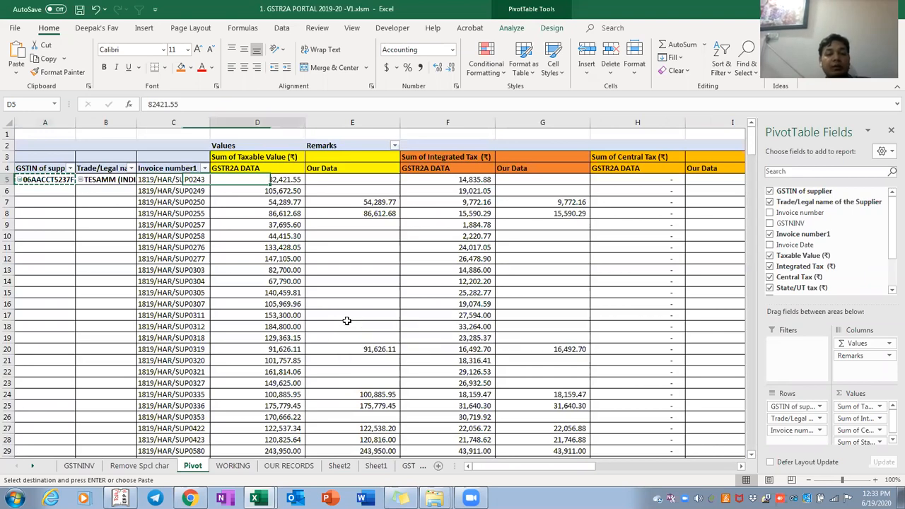
key("ctrl+Page_Down")
key("ctrl+Page_Down")
key("ctrl+Page_Down")
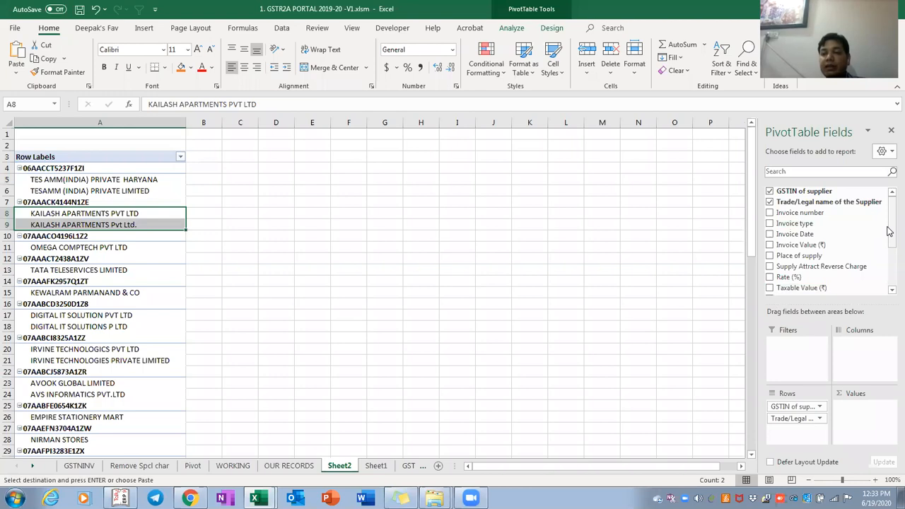
left_click_drag(890, 234, 890, 272)
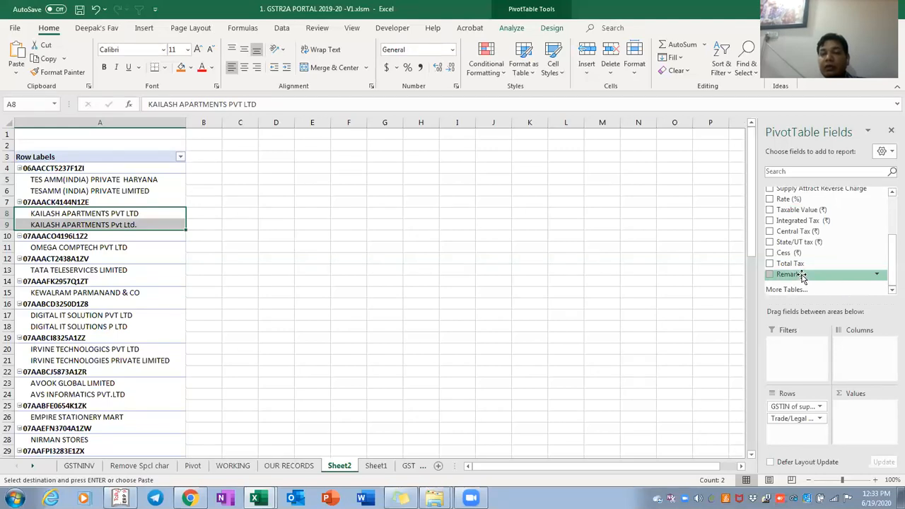
Add Taxable Value, Integrated, Central and State/UT tax sums to Values, and Invoice number to Rows
scroll(890, 276, "up", 1)
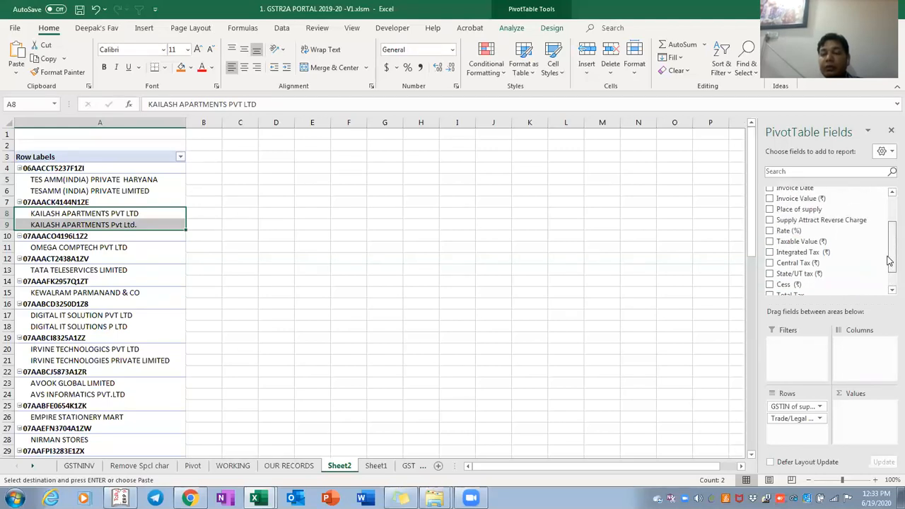
left_click_drag(802, 238, 863, 385)
left_click_drag(803, 251, 803, 403)
left_click_drag(806, 263, 868, 441)
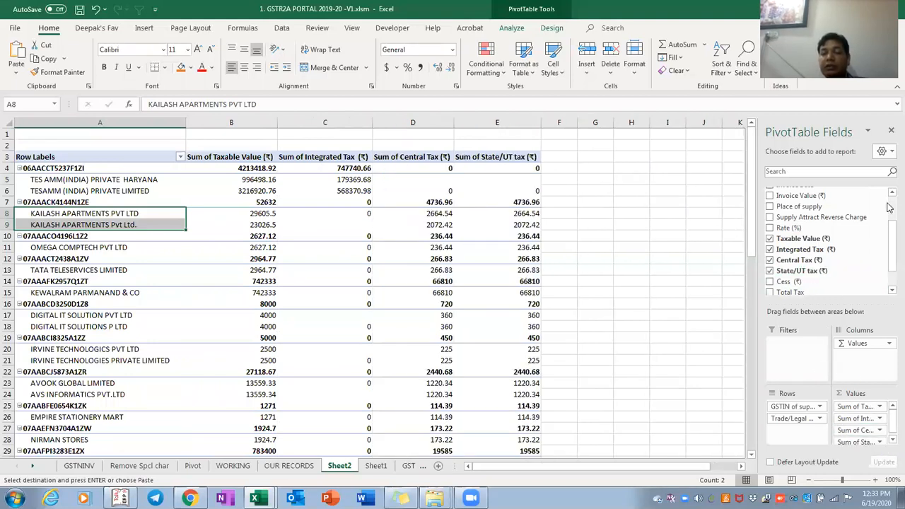
scroll(886, 219, "up", 3)
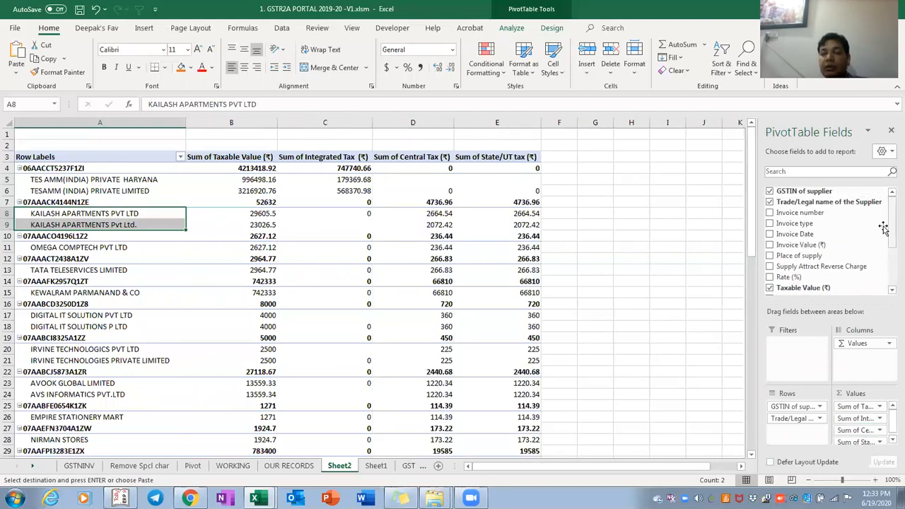
left_click_drag(834, 219, 810, 442)
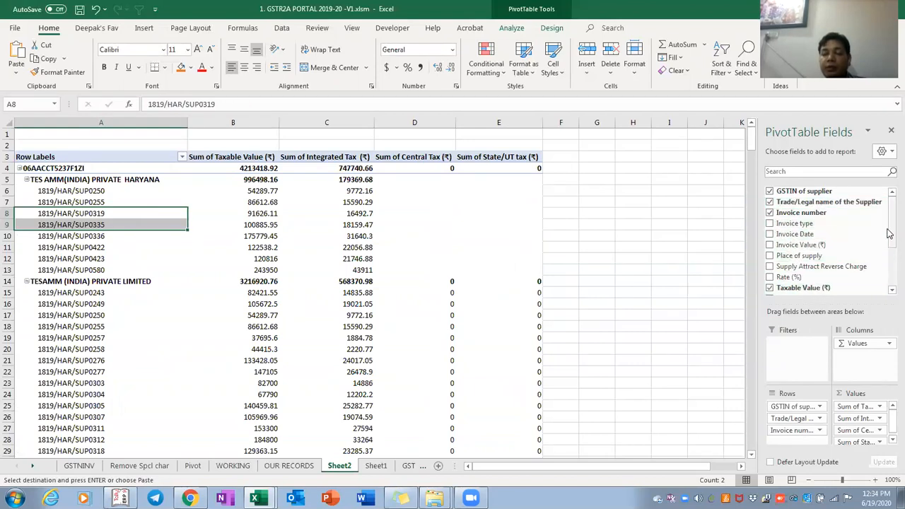
Check the full extent of the Sheet1 data table
key("ctrl+Page_Down")
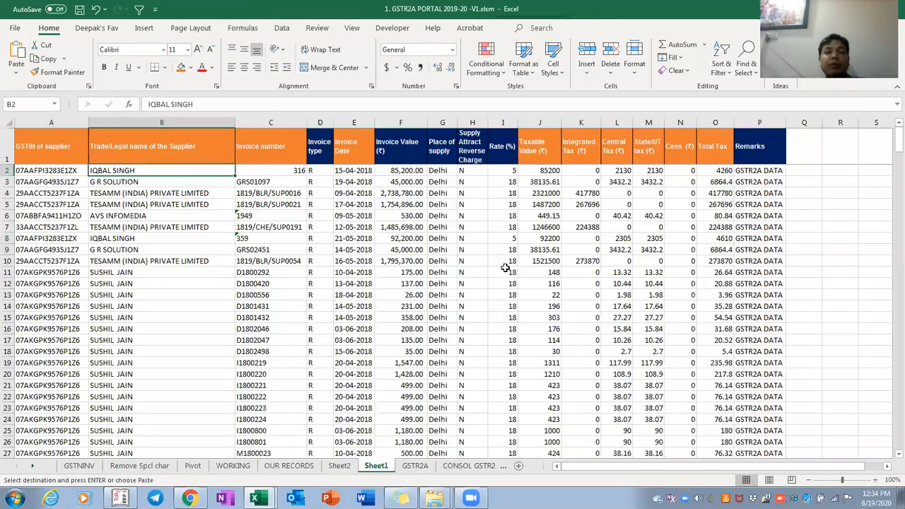
key("Left")
key("ctrl+shift+Right")
key("ctrl+shift+Down")
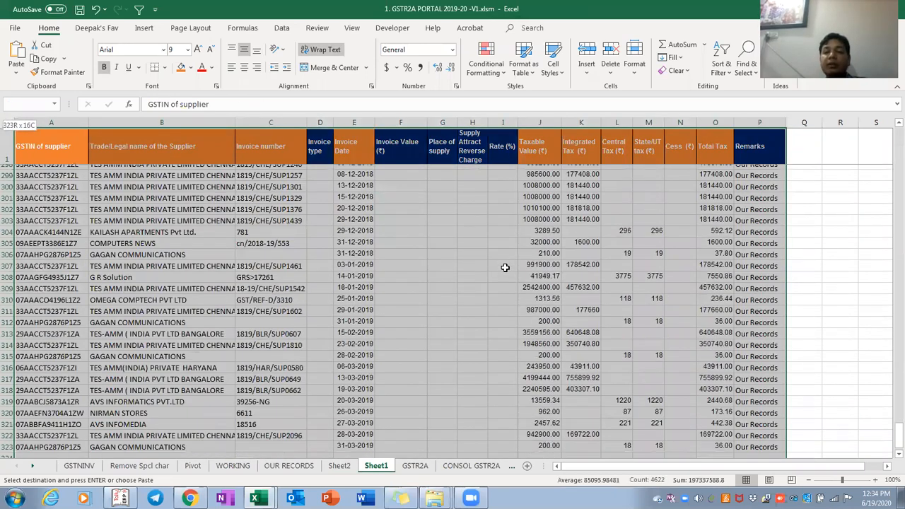
Drag Remarks into the Sheet2 pivot's Columns to split sums into GSTR2A DATA and Our Records
key("ctrl+Page_Up")
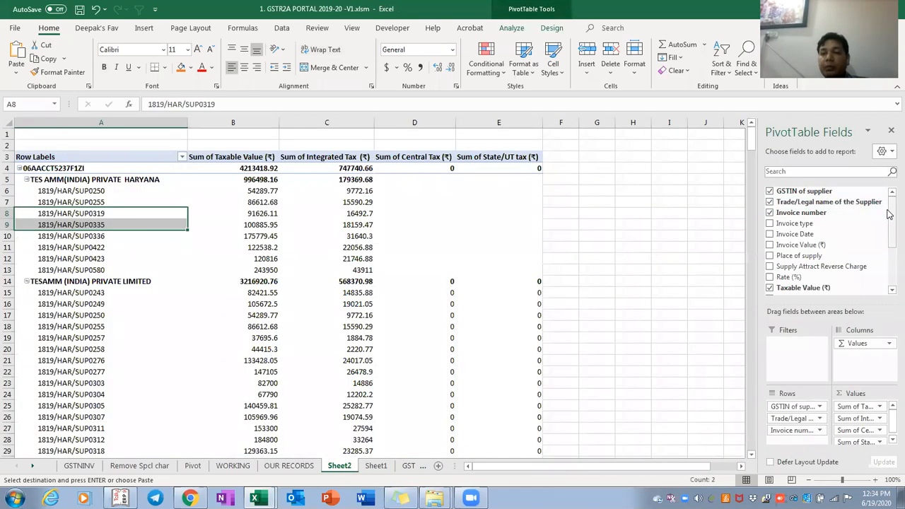
scroll(820, 240, "down", 3)
left_click_drag(776, 273, 861, 368)
left_click(260, 225)
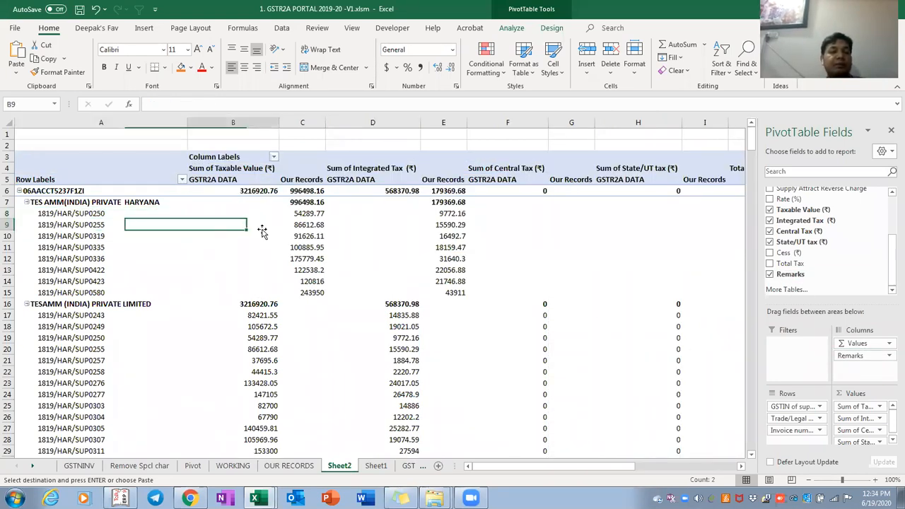
Select the whole of columns C and D from the GSTR2A DATA header row
key("Right")
key("Up")
key("Up")
key("Up")
key("Up")
key("Right")
key("Up")
key("shift+Left")
key("ctrl+space")
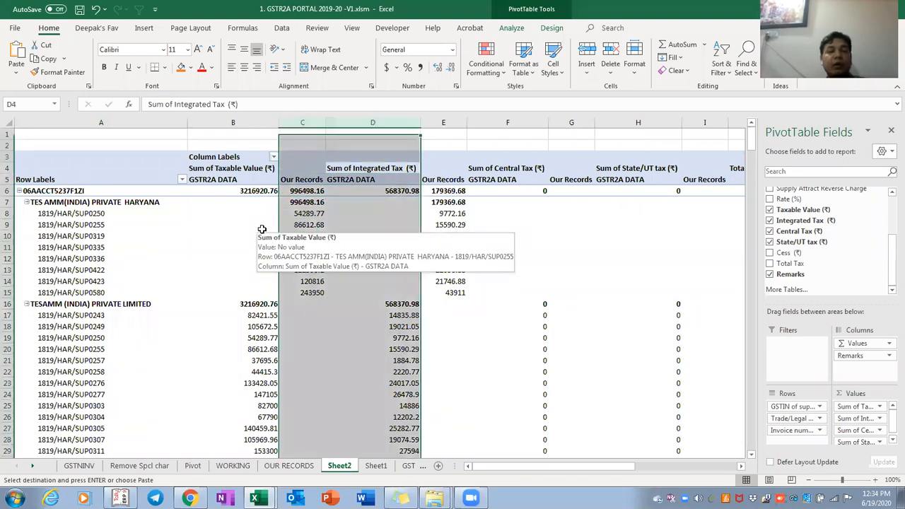
Undo a misplaced orange fill and fill the Taxable Value columns B:C orange instead
left_click(182, 69)
key("Left")
key("Left")
key("Left")
key("Right")
key("ctrl+z")
key("Right")
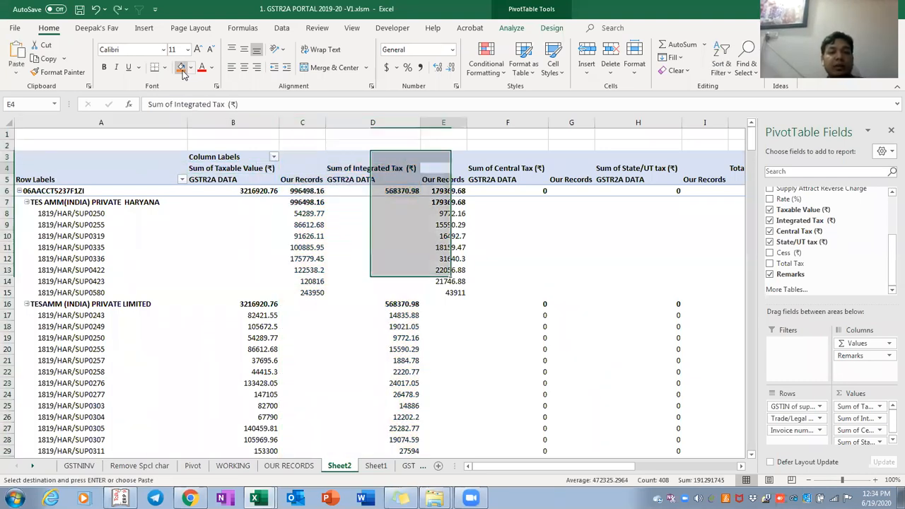
key("Down")
key("Left")
key("Left")
key("Left")
key("ctrl+space")
key("shift+Right")
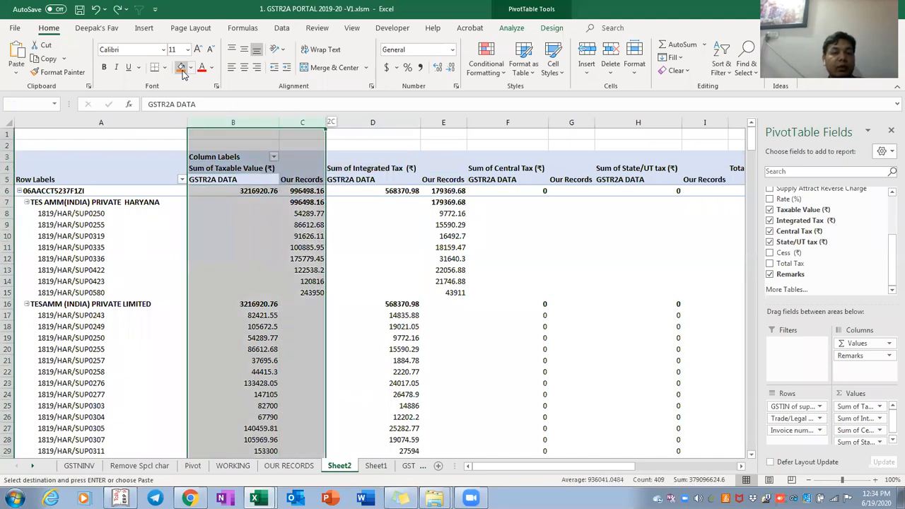
left_click(182, 66)
Fill the Integrated Tax columns D:E grey
key("Right")
key("Right")
key("ctrl+space")
key("shift+Right")
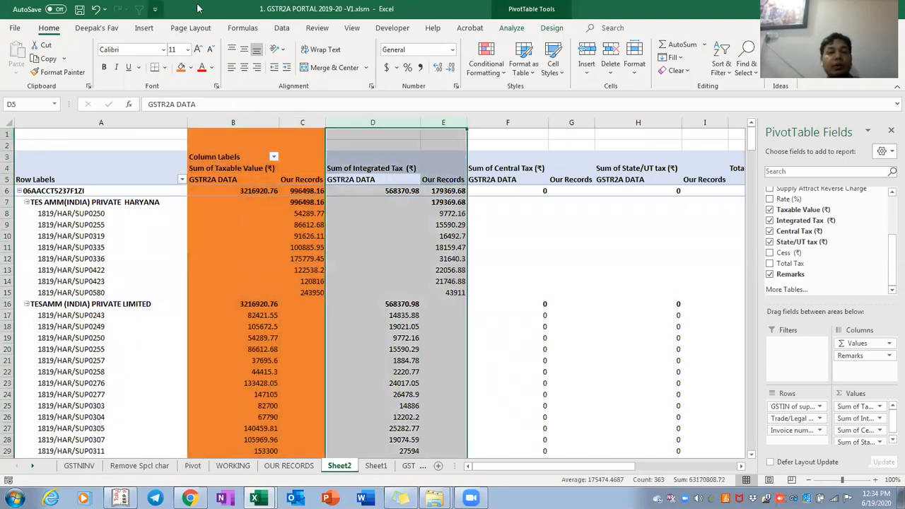
left_click(190, 67)
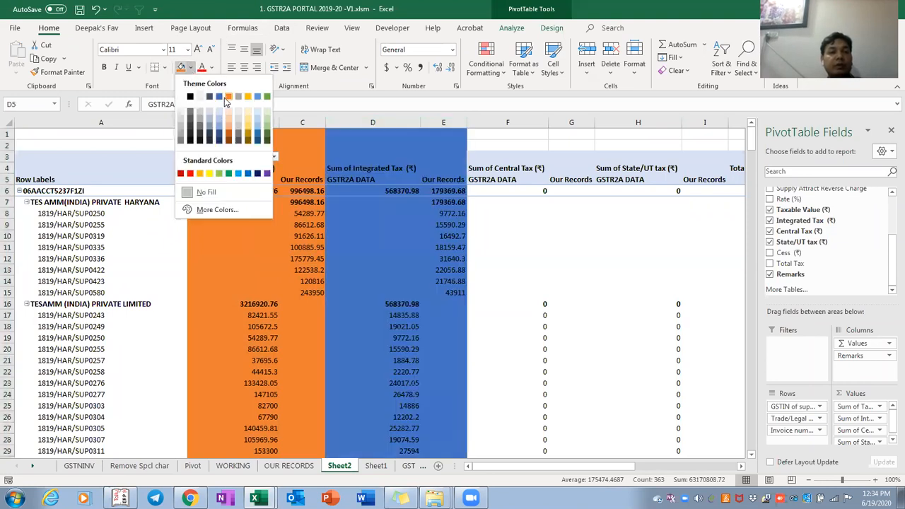
left_click(239, 98)
Fill both the Central Tax and State/UT tax column pairs gold
key("Right")
key("Right")
key("ctrl+space")
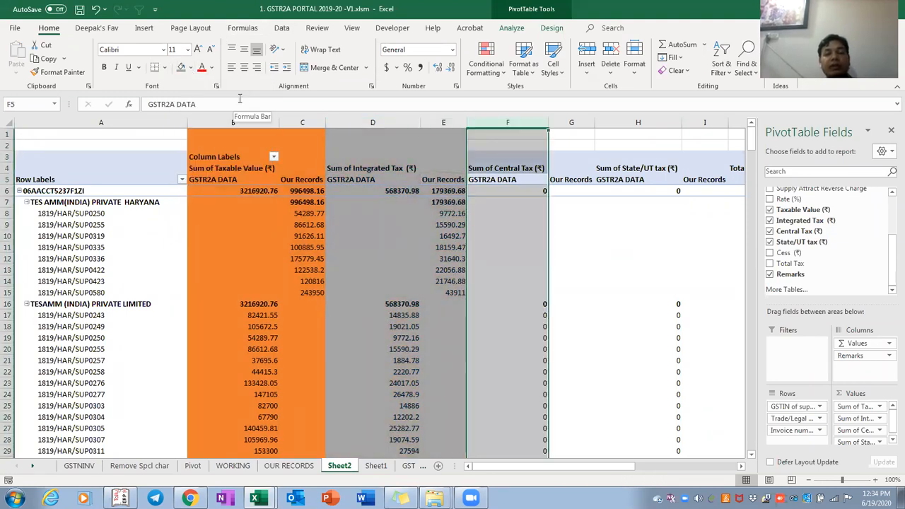
key("shift+Right")
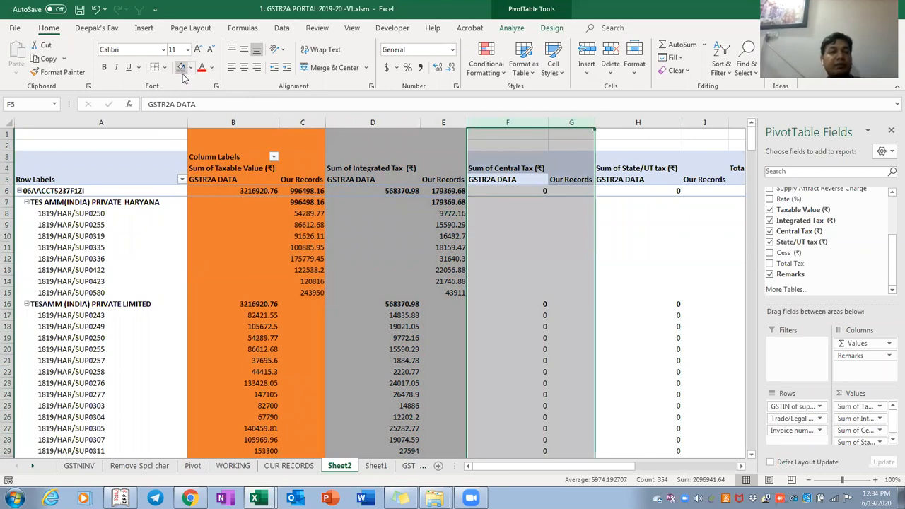
left_click(190, 68)
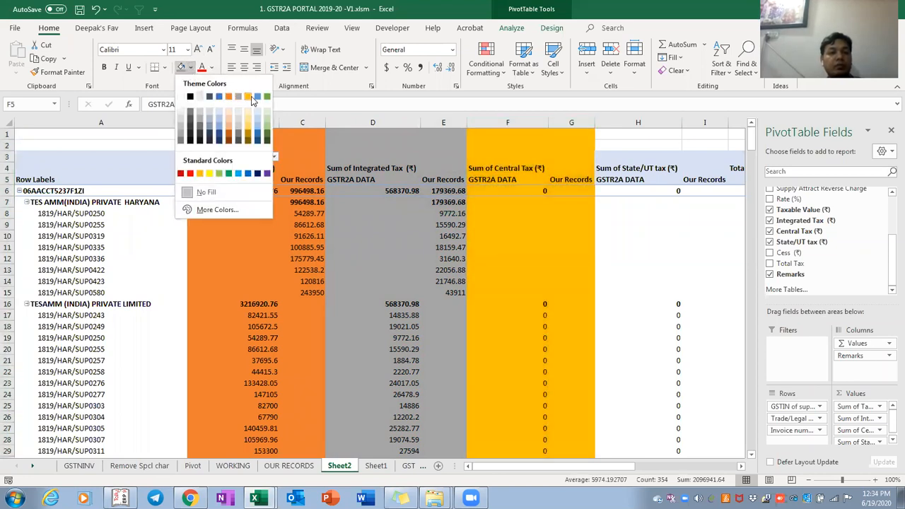
left_click(247, 97)
key("Right")
key("Right")
key("Right")
key("Right")
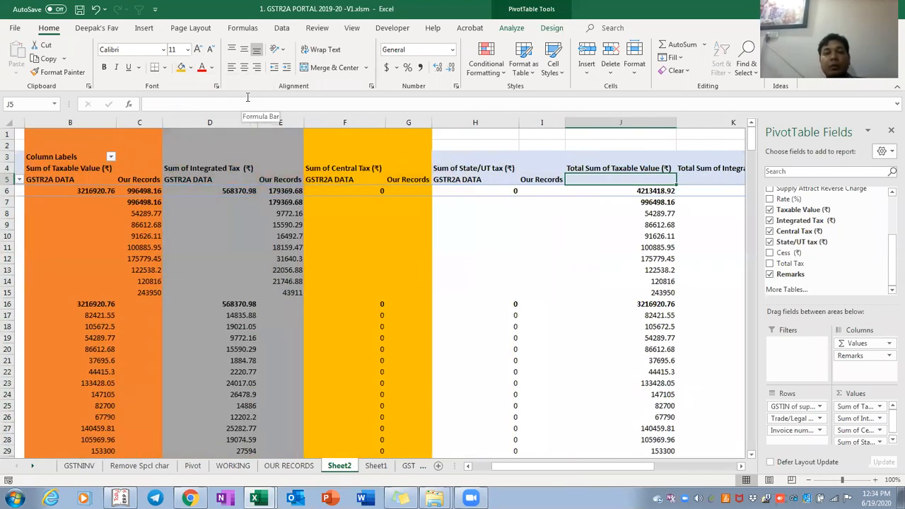
key("Left")
key("Left")
key("ctrl+space")
key("shift+Right")
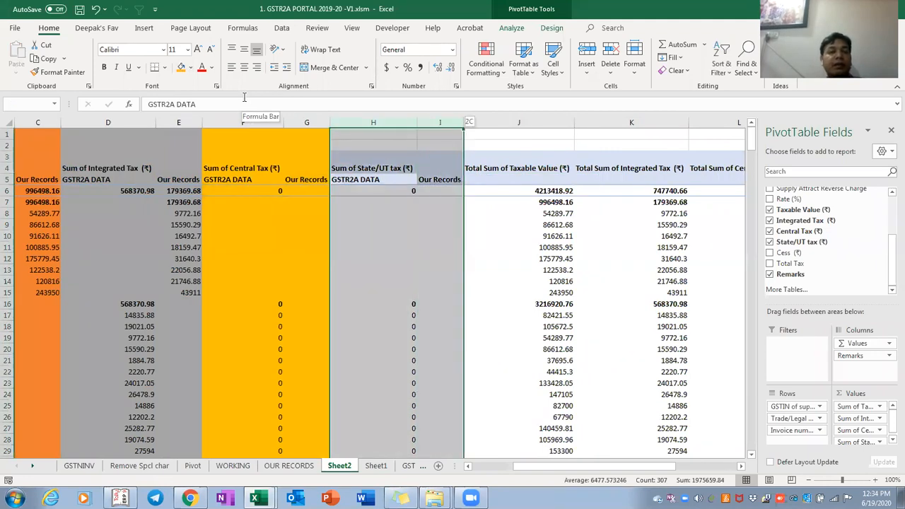
left_click(182, 68)
key("Home")
key("Down")
key("Down")
key("Down")
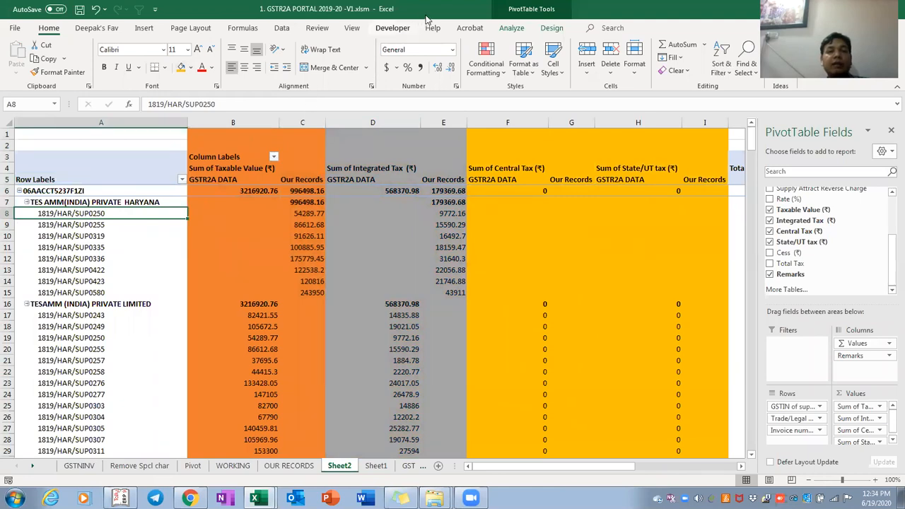
Turn off PivotTable subtotals and switch the report layout to tabular form
left_click(551, 29)
left_click(28, 75)
left_click(45, 98)
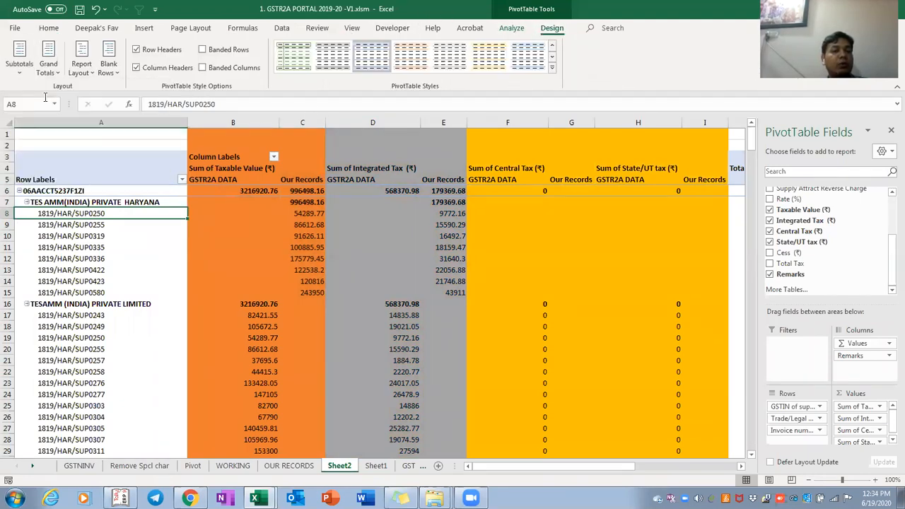
left_click(87, 70)
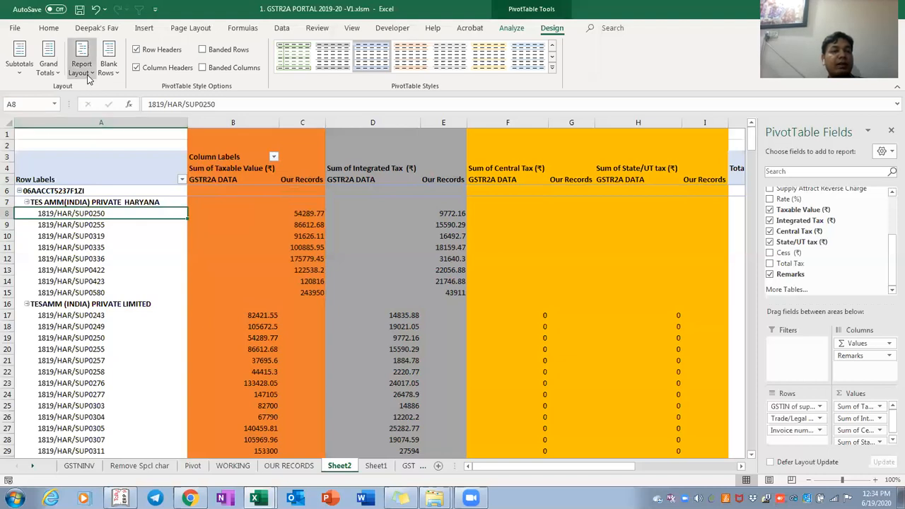
left_click(117, 149)
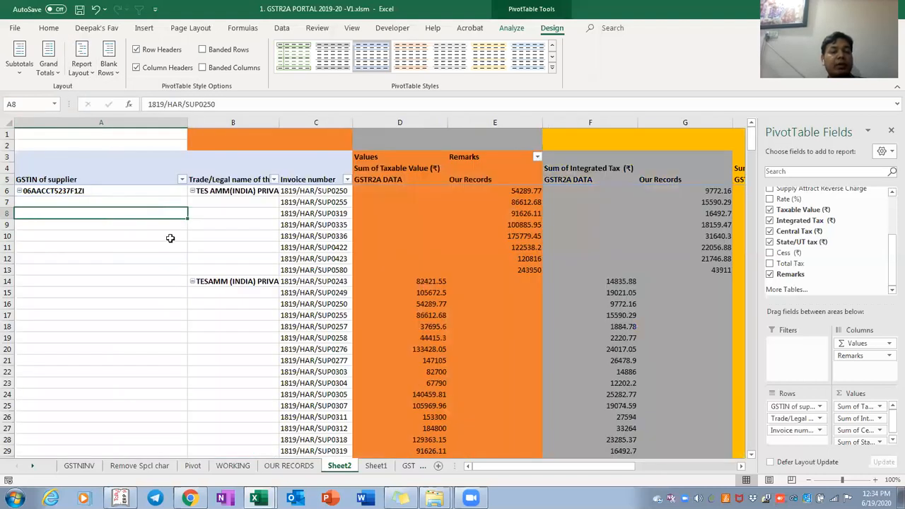
Inspect the TESAMM row's totals and bring up options for the Taxable Value total column
left_click(254, 280)
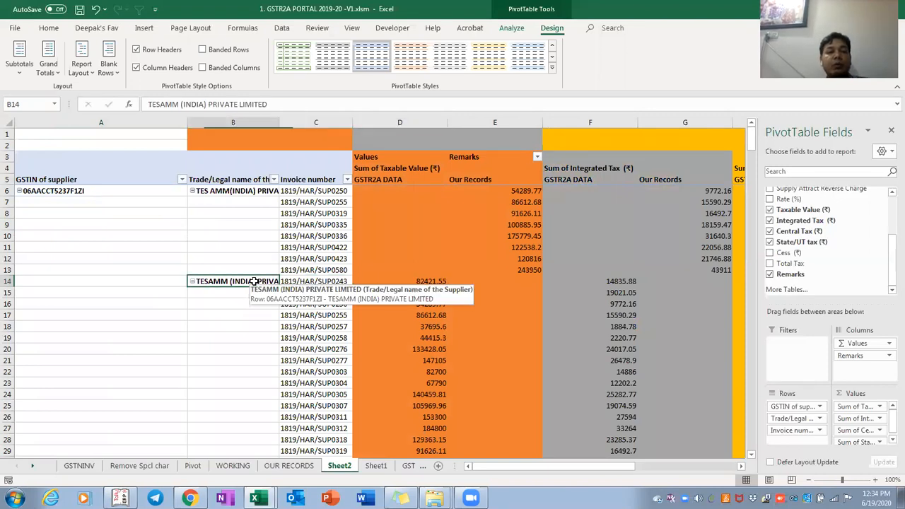
key("shift+Up")
key("shift+Up")
key("shift+Up")
key("shift+Up")
key("shift+Up")
key("shift+Up")
key("Right")
key("Right")
key("Right")
key("Right")
key("Right")
key("Right")
key("Right")
key("Right")
key("Right")
key("Right")
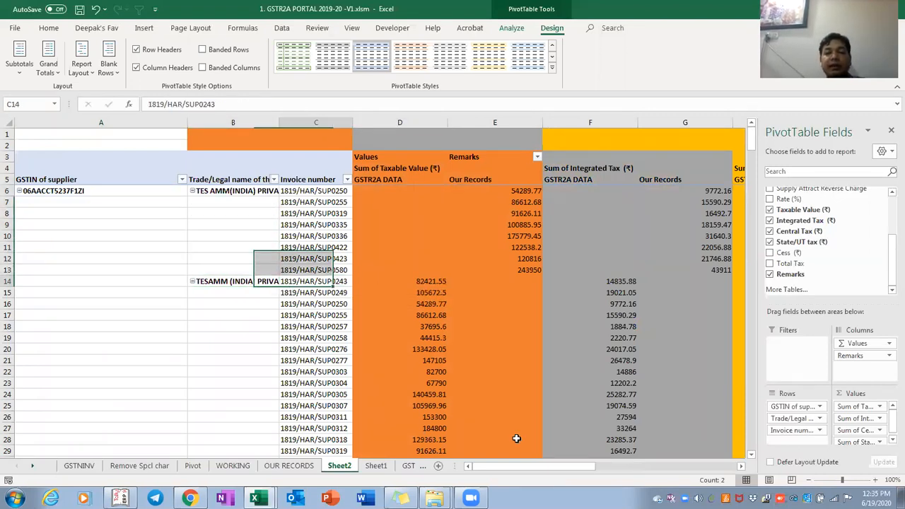
key("Right")
key("Right")
key("Right")
key("Right")
key("Right")
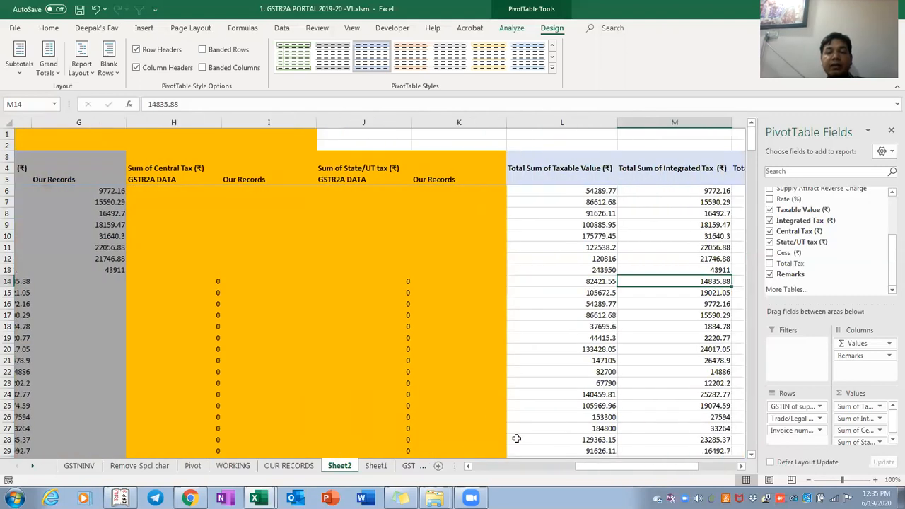
key("Left")
key("Left")
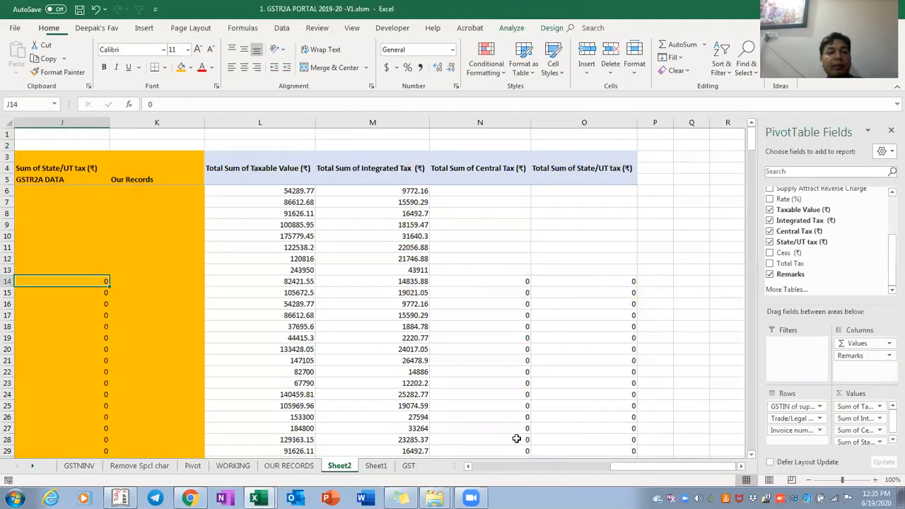
key("Right")
key("Right")
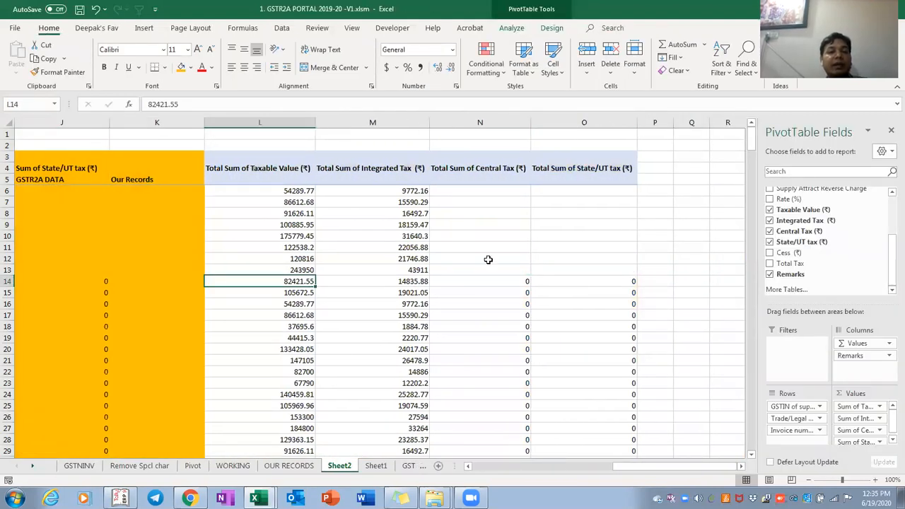
right_click(269, 212)
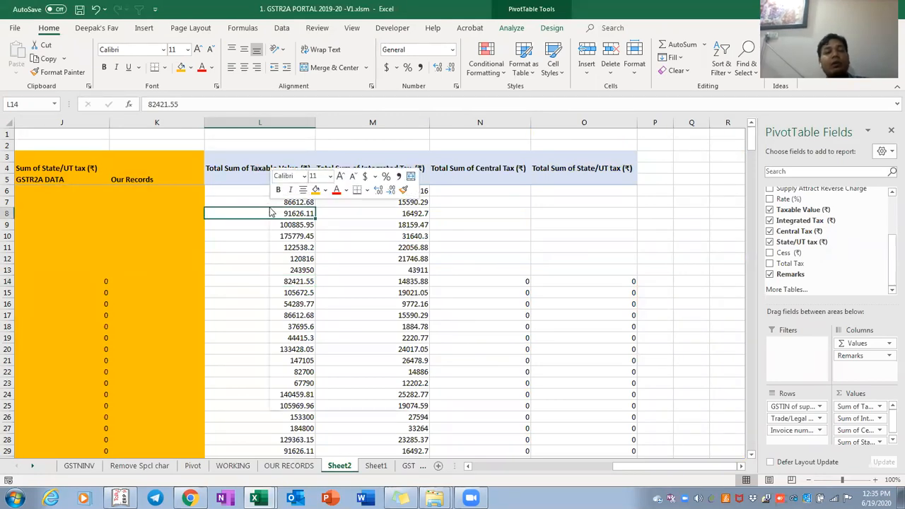
Remove Sum of Taxable Value from the PivotTable and review the remaining tax columns
mouse_move(303, 338)
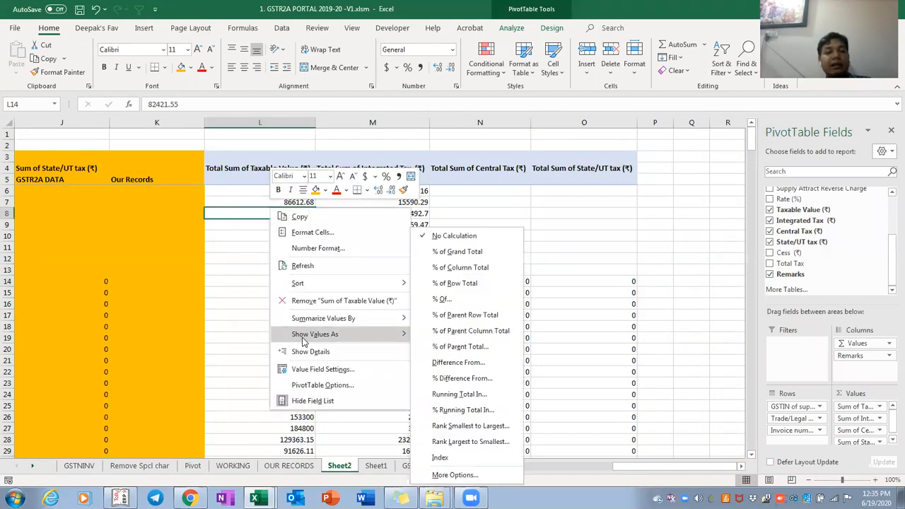
left_click(314, 301)
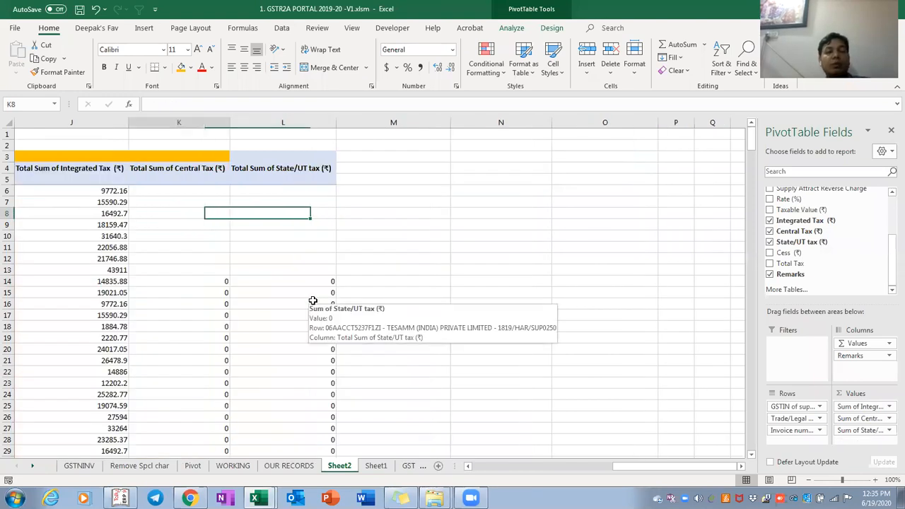
key("Right")
key("Right")
key("Right")
key("Left")
key("Left")
key("Left")
key("Left")
key("Left")
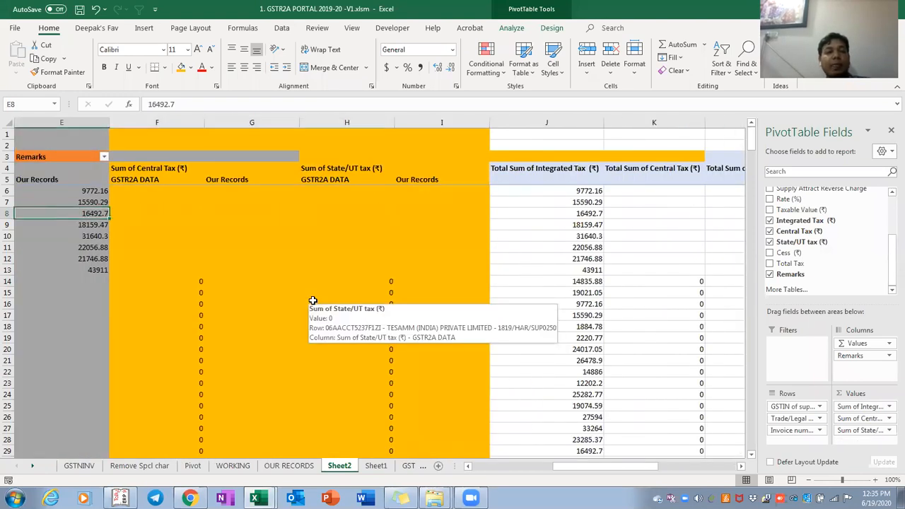
key("Left")
key("Left")
Select the paired Integrated Tax columns, then the paired Central Tax columns
key("Right")
key("Right")
key("Right")
key("ctrl+space")
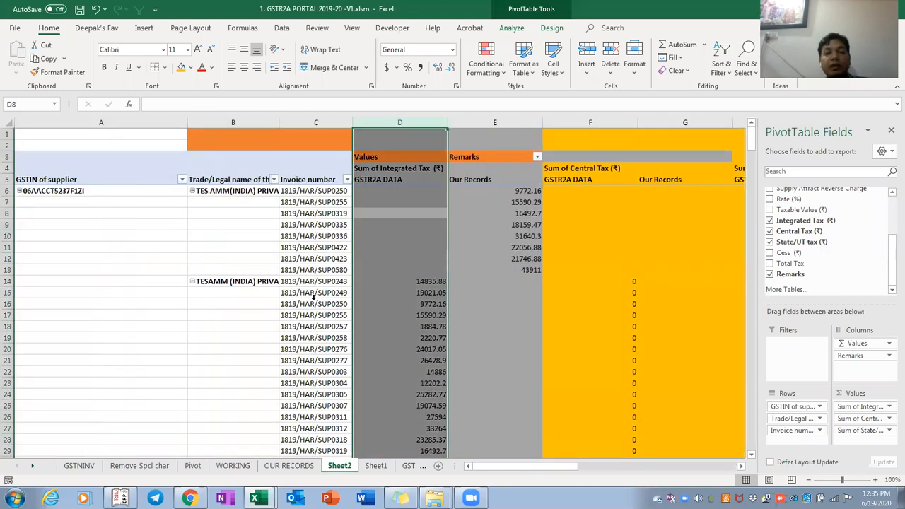
key("shift+Right")
key("shift+Right")
key("Right")
Select the paired State/UT tax columns, then narrow to the two grand total columns
key("Right")
key("ctrl+space")
key("shift+Right")
key("Right")
key("Right")
key("ctrl+space")
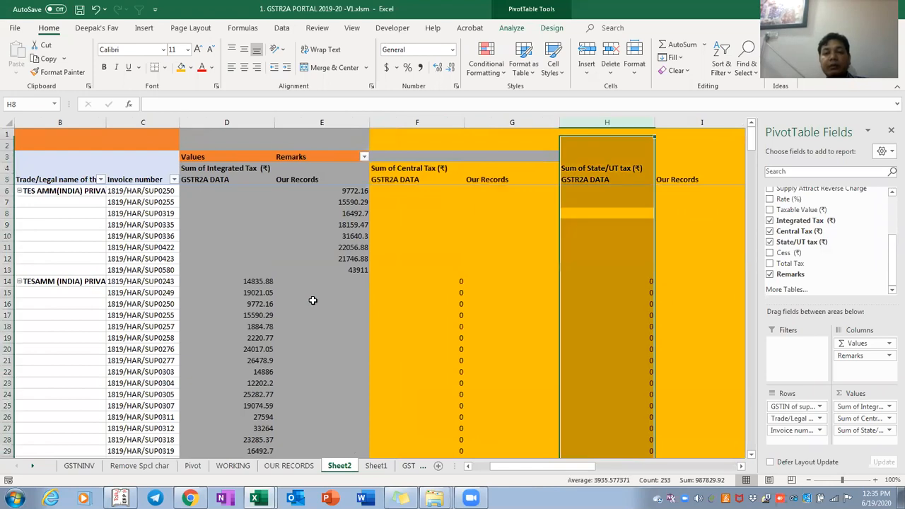
key("shift+Right")
key("Right")
key("Right")
key("ctrl+space")
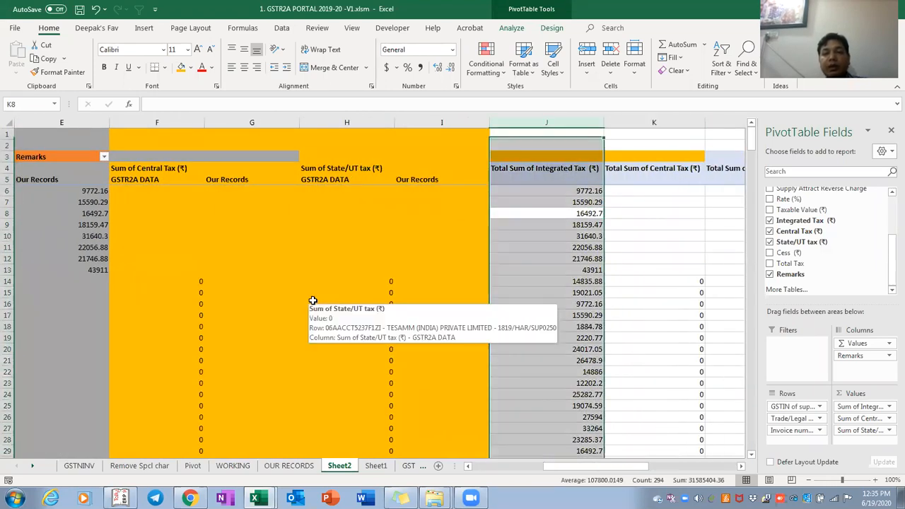
key("shift+Right")
key("shift+Right")
key("shift+Left")
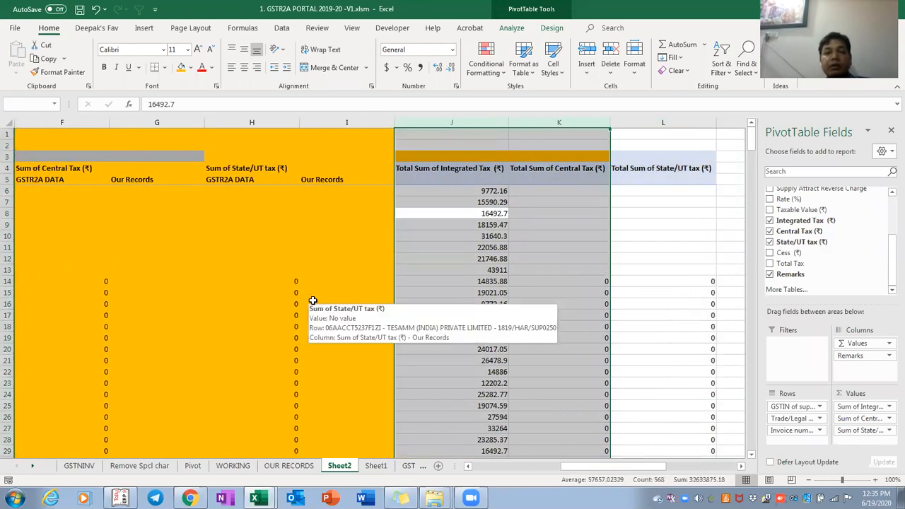
Return to the top of the PivotTable at the invoice and Integrated Tax columns
key("ctrl+Left")
key("ctrl+Left")
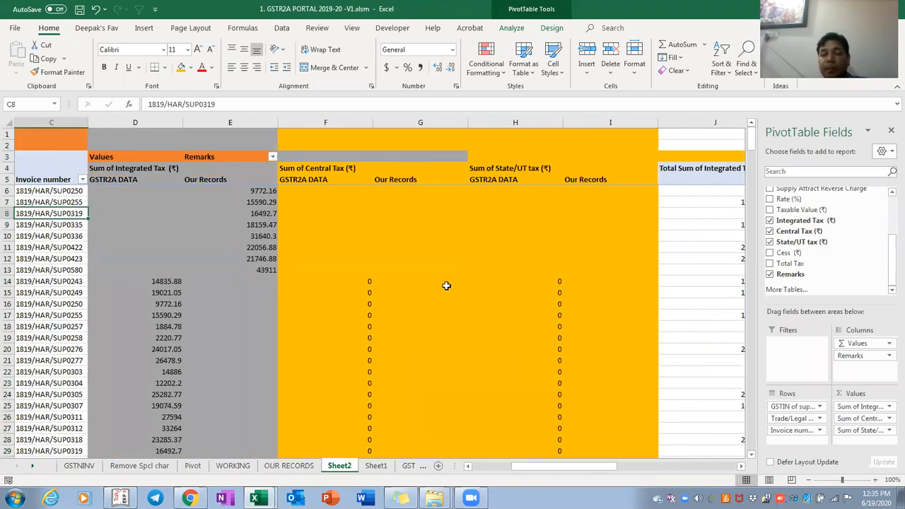
key("Right")
key("Up")
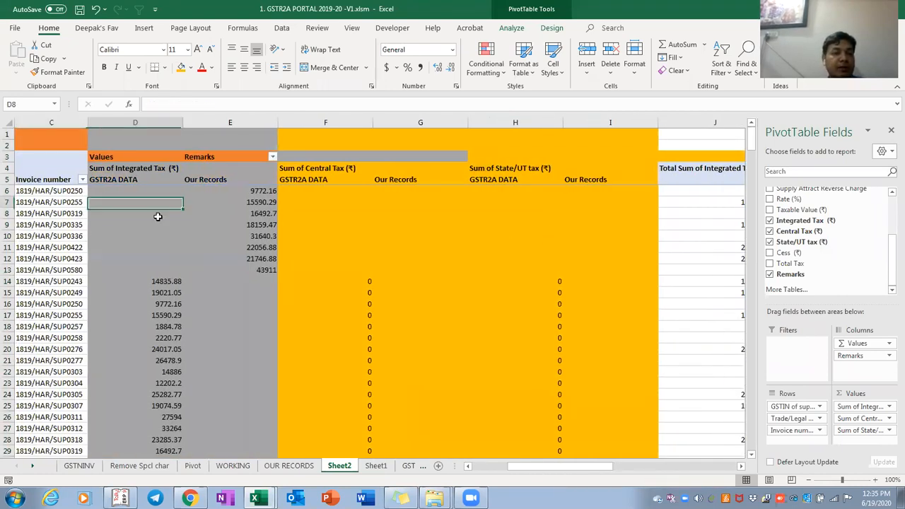
key("Up")
key("Up")
key("Up")
key("ctrl+Left")
key("Right")
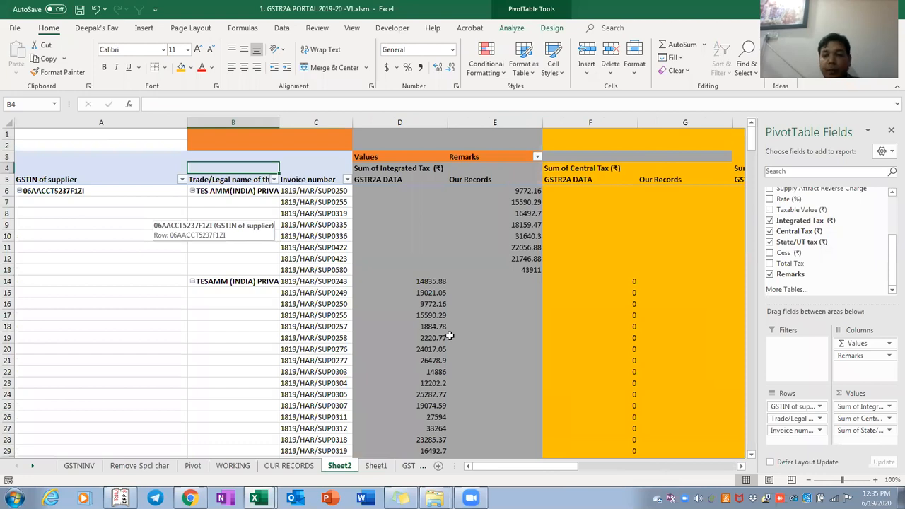
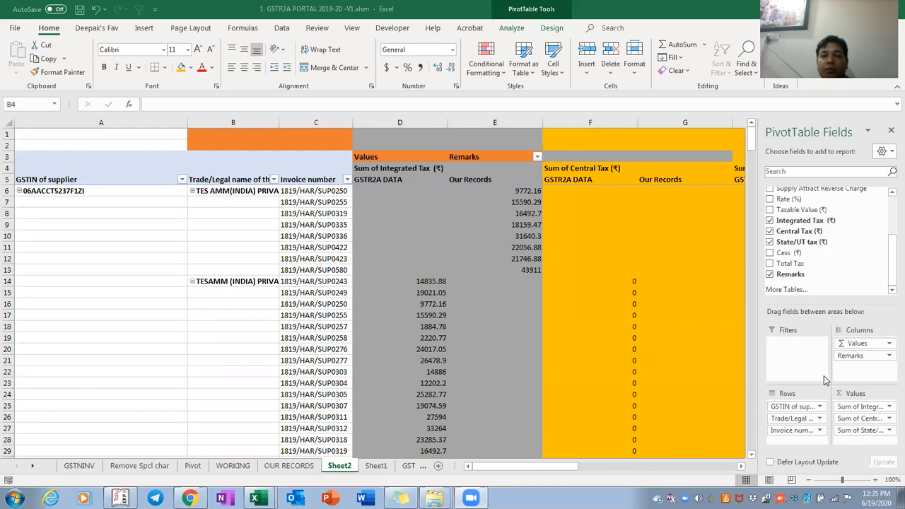
Undo the change to restore the Taxable Value field in the Sheet2 pivot
left_click(283, 272)
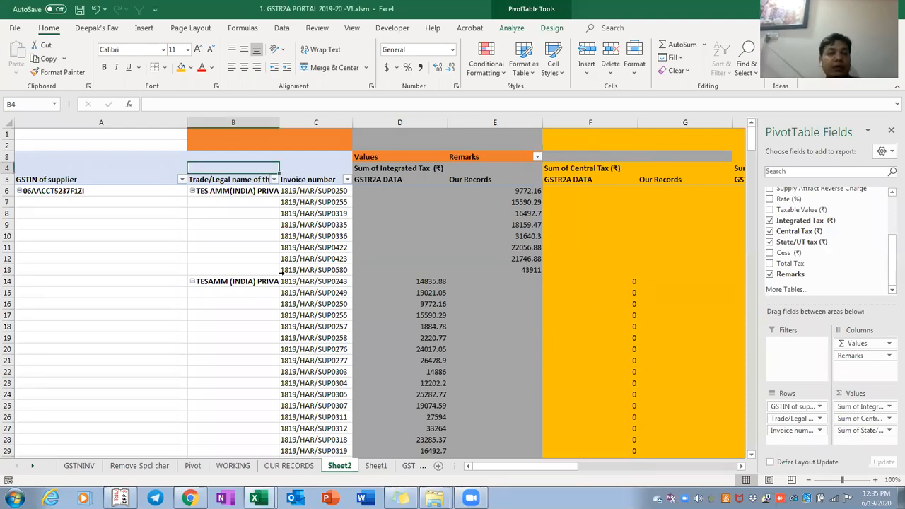
left_click(282, 272)
key("Right")
key("Right")
key("Right")
key("Right")
key("Right")
key("Right")
key("Right")
key("Right")
key("Right")
key("Right")
key("Right")
key("Right")
key("Right")
key("Right")
key("Right")
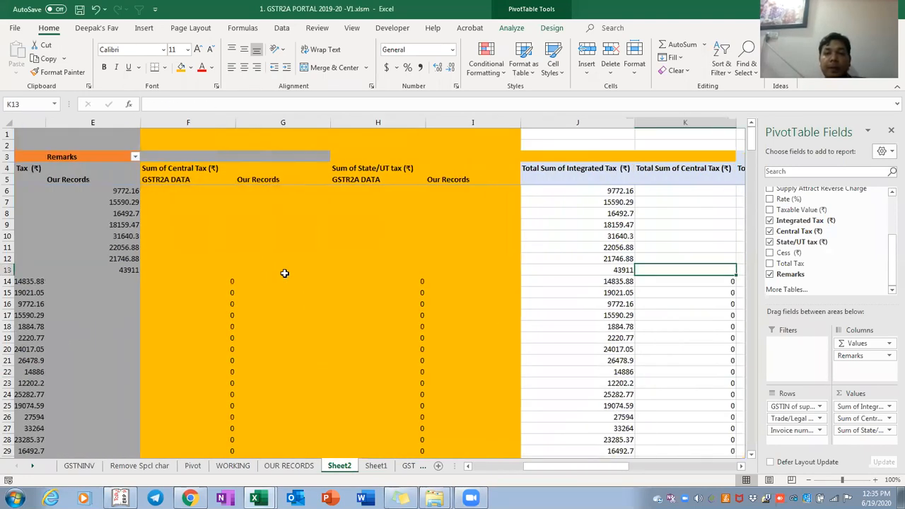
key("ctrl+z")
key("Right")
key("Right")
key("Right")
key("Right")
key("Right")
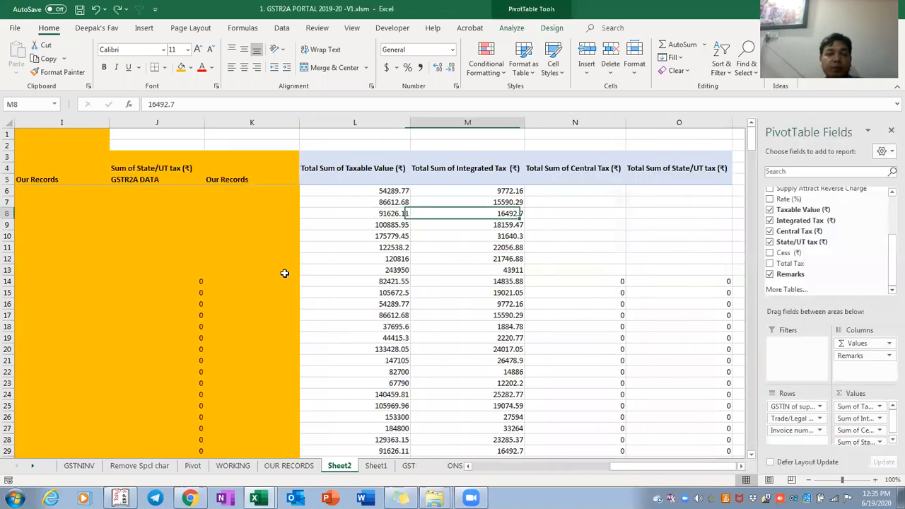
Hide the pivot total columns with Ctrl+0, then undo to bring them back
key("Right")
key("Right")
key("Right")
key("Right")
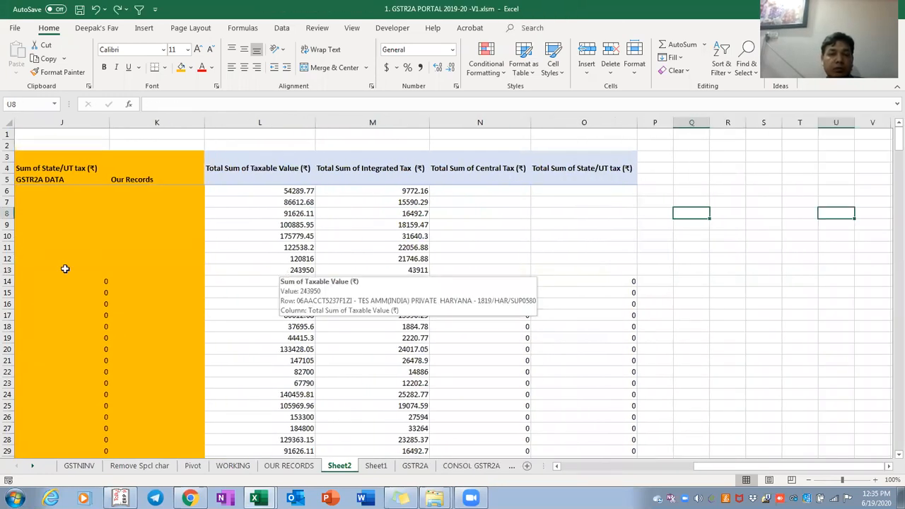
left_click(276, 176)
key("Right")
key("Right")
key("Right")
key("Right")
key("Right")
key("Right")
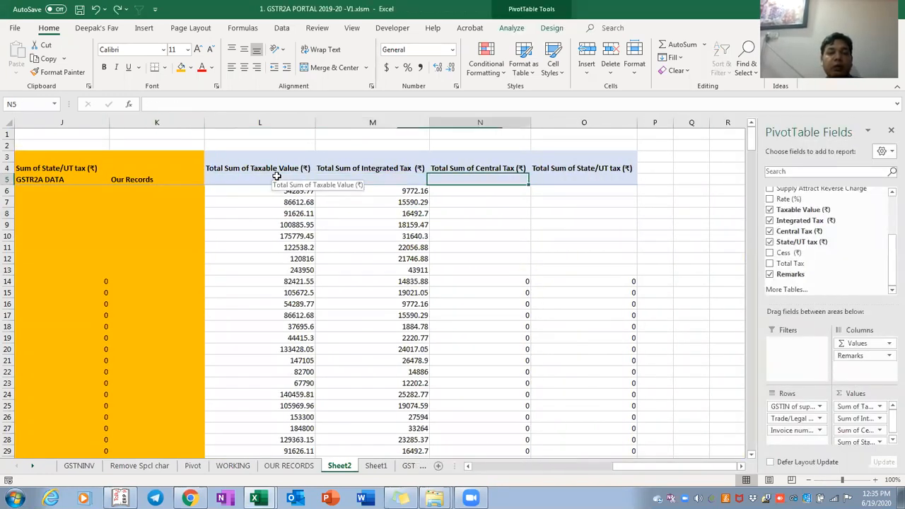
key("Left")
key("Left")
key("Left")
key("Left")
key("Left")
key("Left")
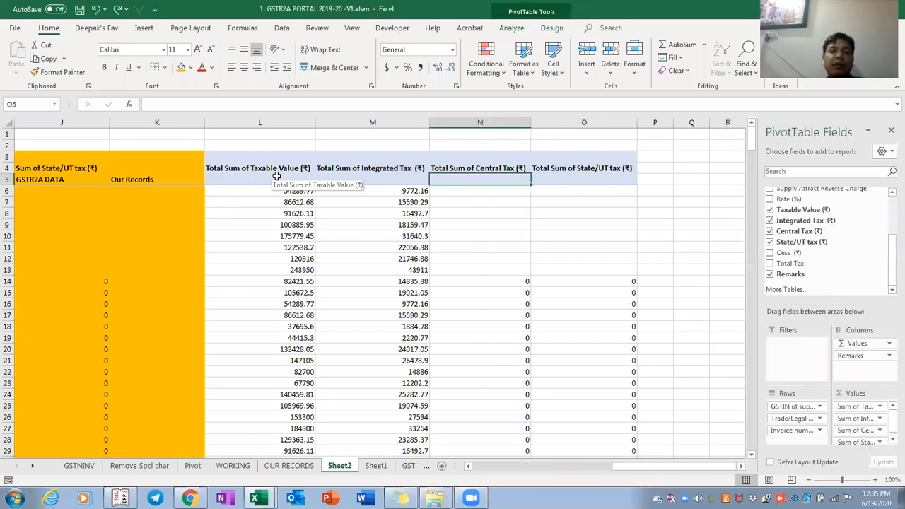
key("ctrl+space")
key("shift+Right")
key("shift+Right")
key("shift+Right")
key("shift+Right")
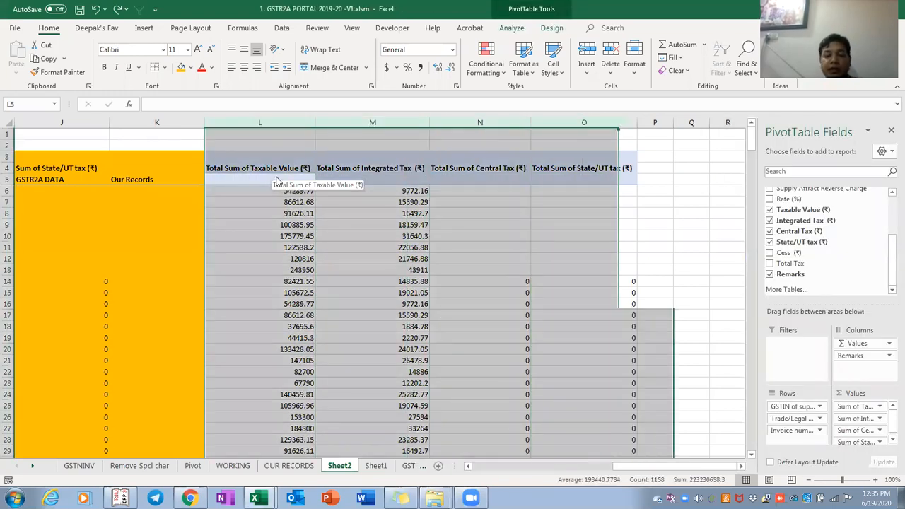
key("ctrl+0")
key("Right")
key("ctrl+z")
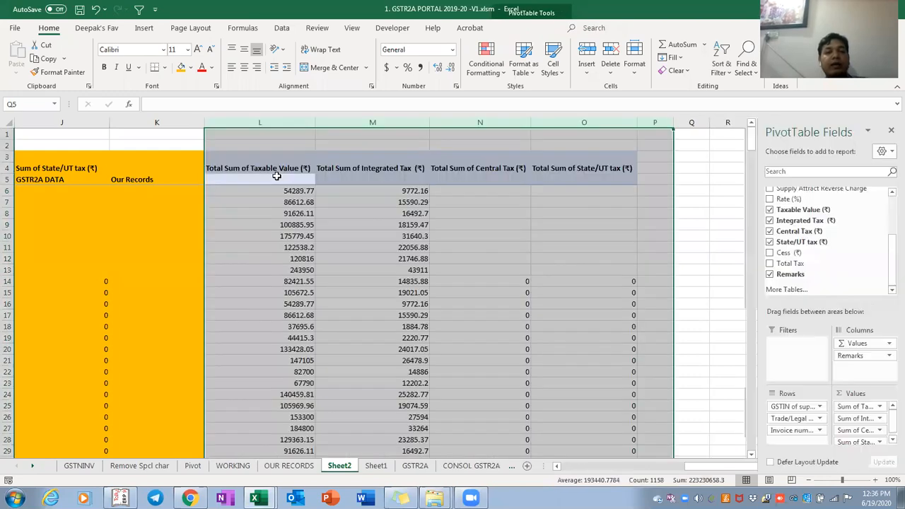
Remove the Integrated Tax and State/UT tax fields from the pivot, then undo both removals
left_click(296, 225)
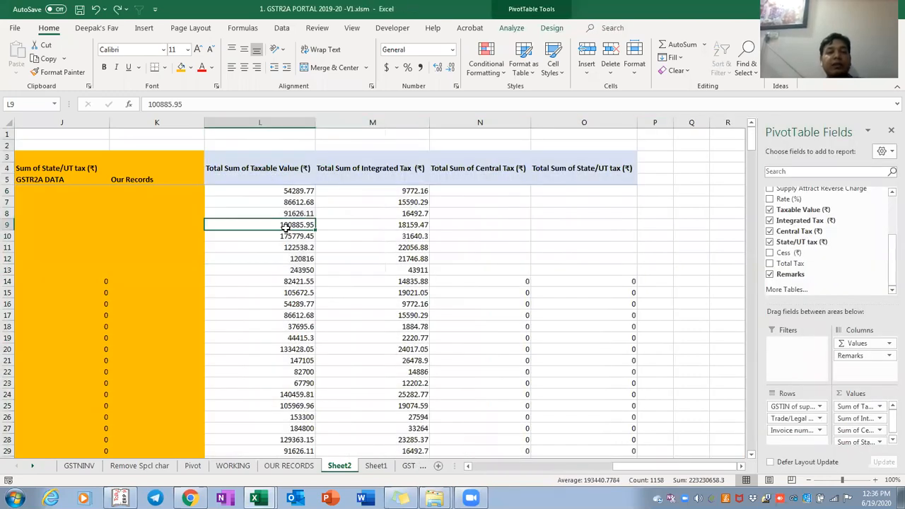
right_click(396, 221)
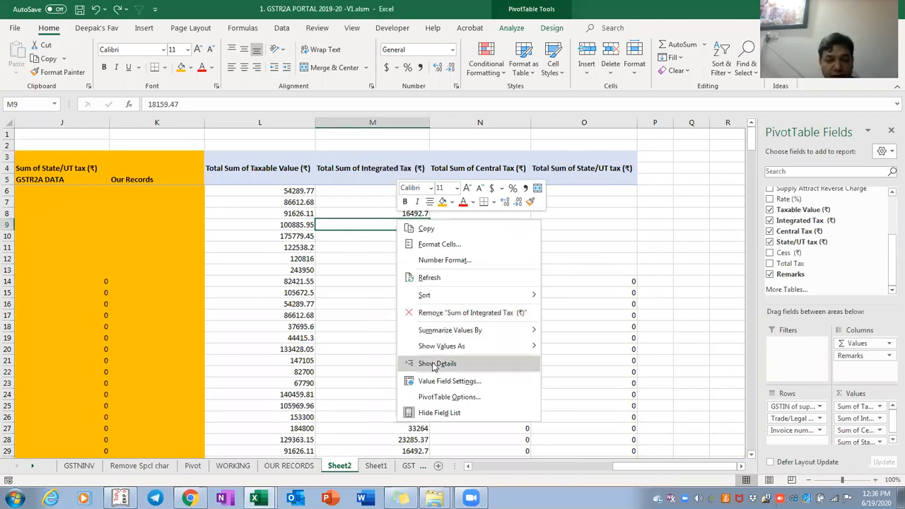
left_click(454, 315)
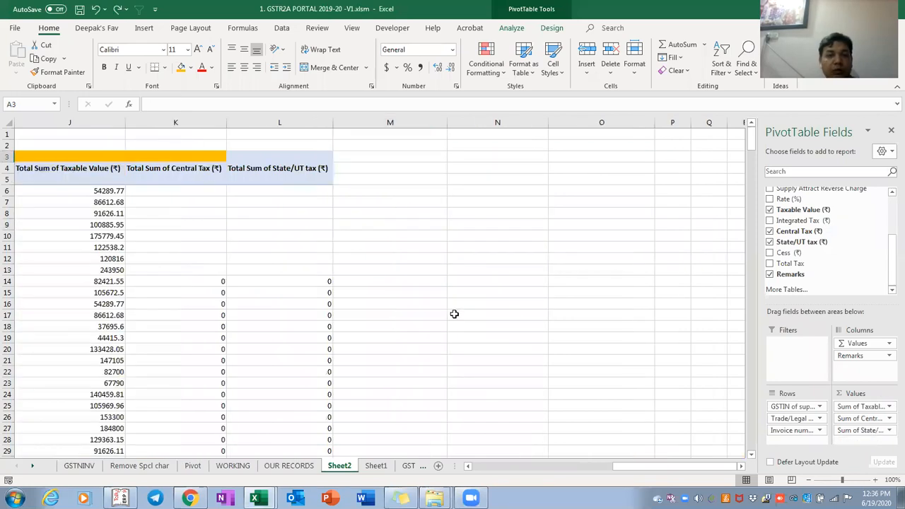
right_click(281, 244)
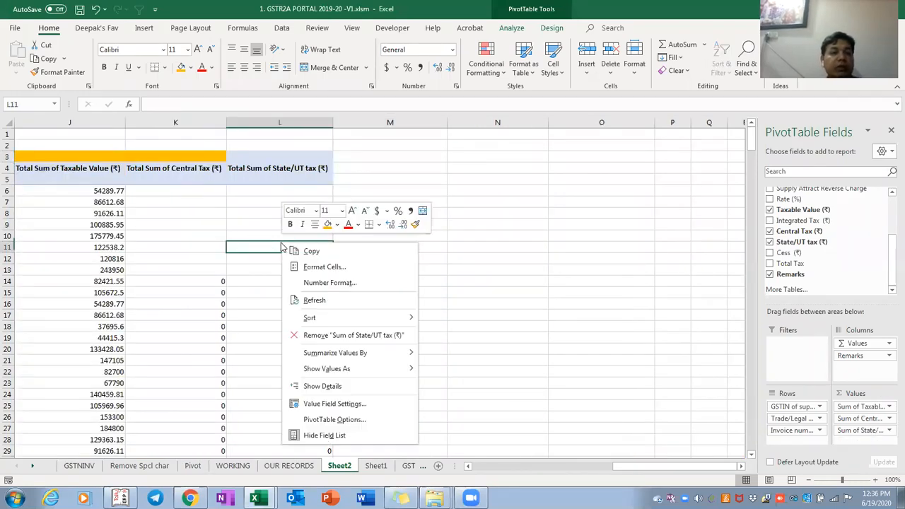
left_click(323, 336)
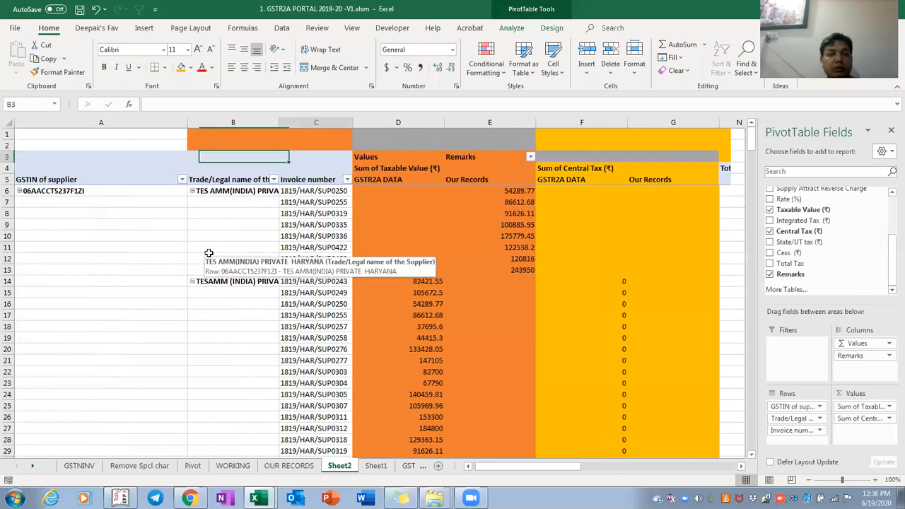
key("ctrl+z")
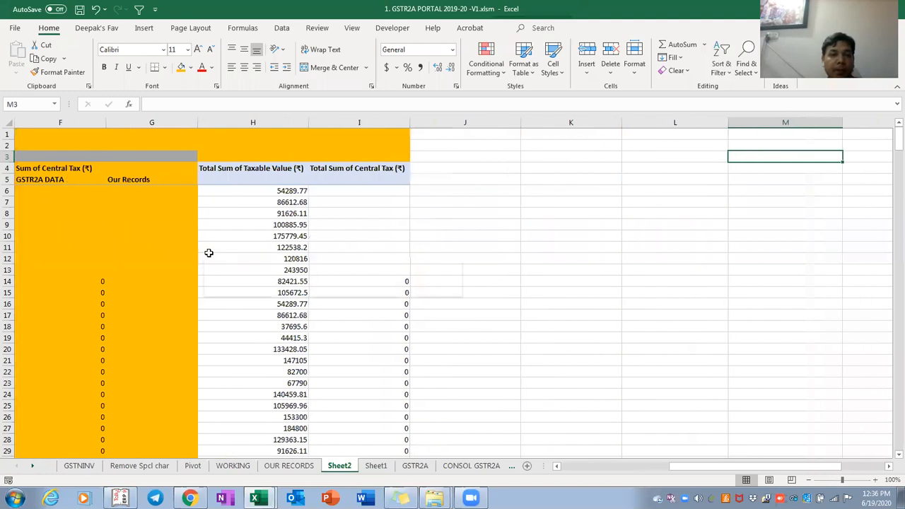
key("ctrl+Left")
key("ctrl+Left")
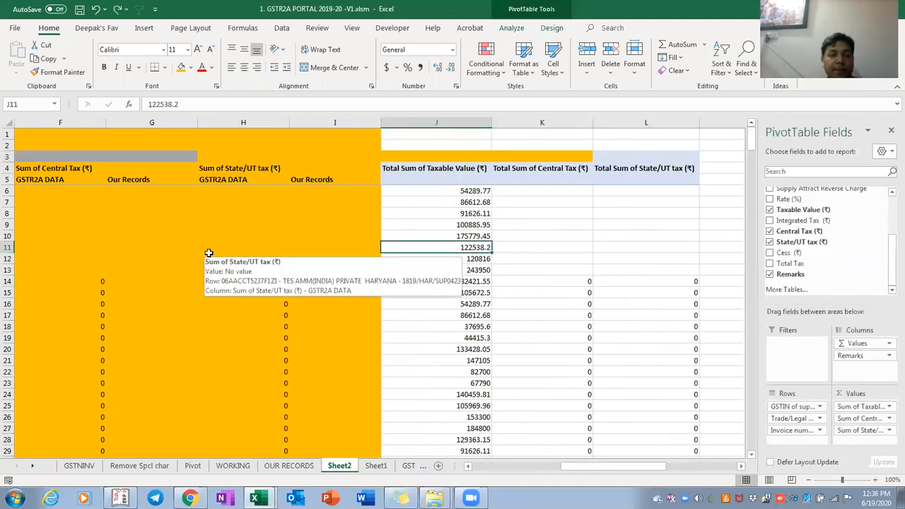
key("Right")
key("Right")
key("Right")
key("Right")
key("Right")
key("Right")
key("Right")
key("Right")
key("Right")
key("Right")
key("Right")
key("Right")
key("Right")
key("Right")
key("Right")
key("Left")
key("ctrl+z")
key("Right")
key("Right")
key("Right")
key("Right")
key("Right")
key("Right")
key("Right")
key("Right")
key("Right")
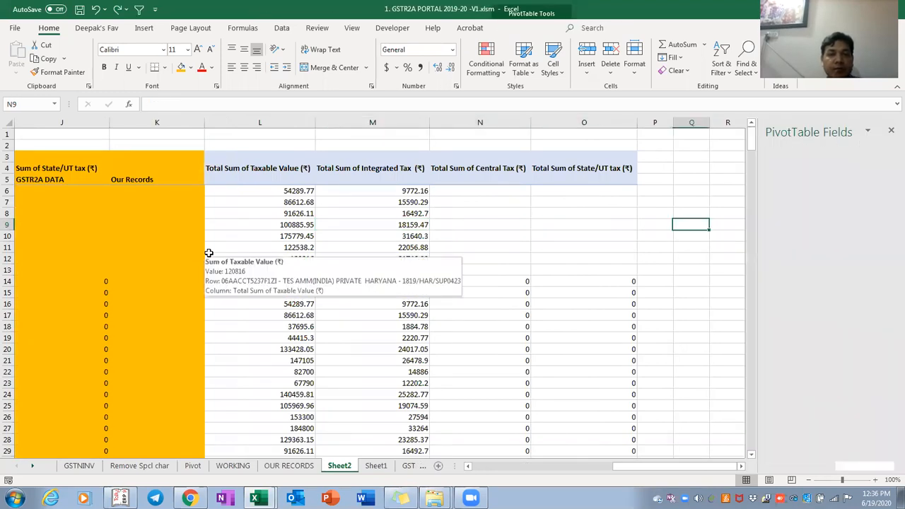
Open the Pivot sheet, glance at WORKING and OUR RECORDS, then return to Pivot
left_click(198, 470)
left_click(268, 302)
key("ctrl+Up")
key("ctrl+Page_Down")
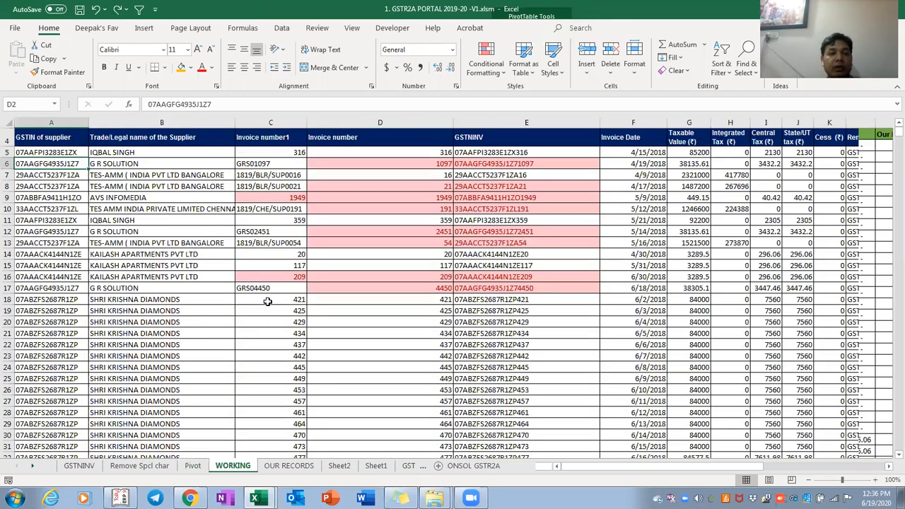
key("ctrl+Page_Down")
key("ctrl+Page_Up")
key("ctrl+Page_Up")
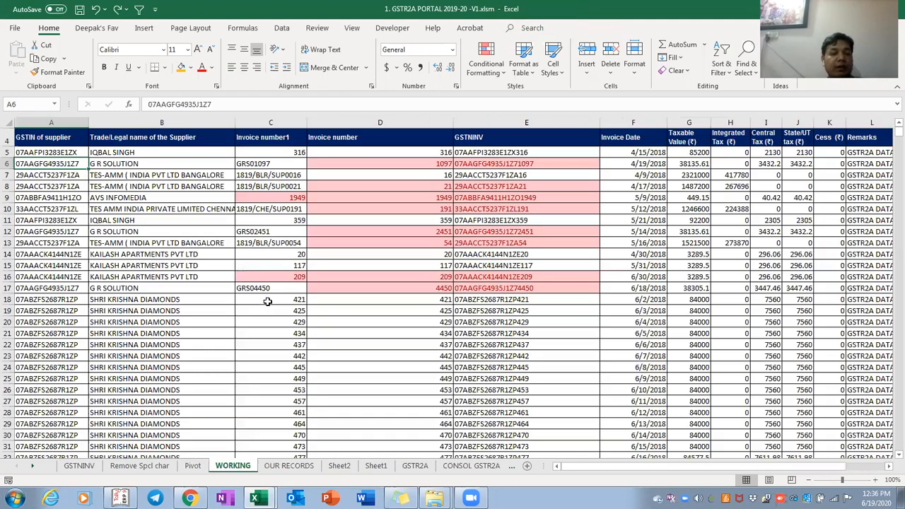
Scroll down through the Pivot sheet's supplier groups and back to the top
key("Down")
key("Down")
key("Down")
key("Right")
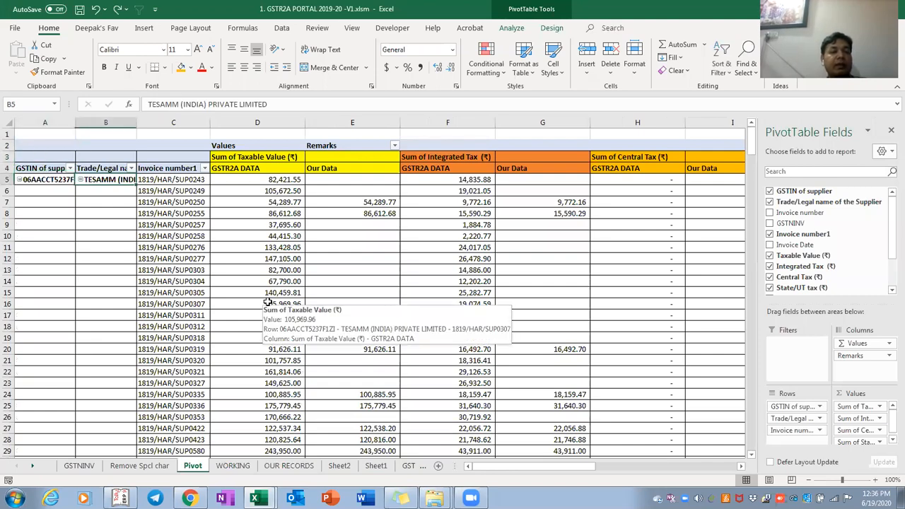
key("ctrl+Down")
key("ctrl+Down")
key("ctrl+Down")
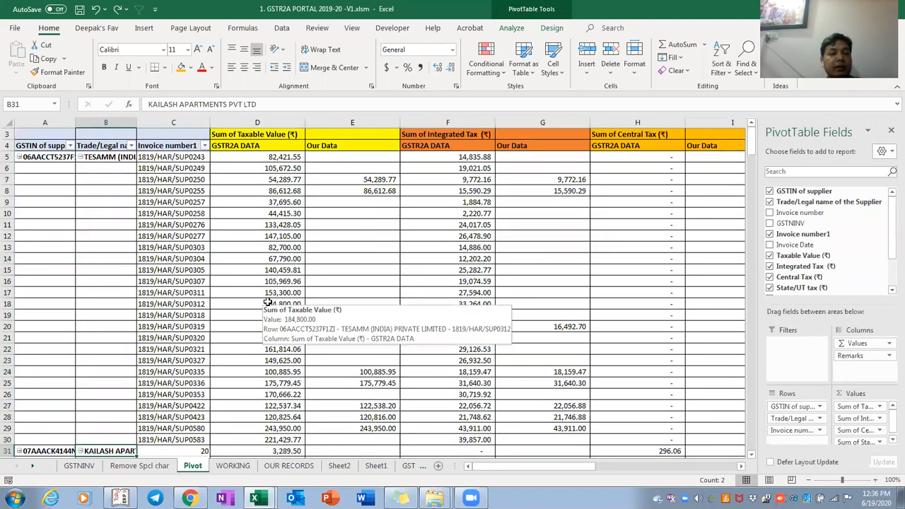
key("ctrl+Down")
key("ctrl+Down")
key("ctrl+Down")
key("ctrl+Down")
key("ctrl+Down")
key("ctrl+Down")
key("ctrl+Down")
key("ctrl+Down")
key("ctrl+Down")
key("ctrl+Down")
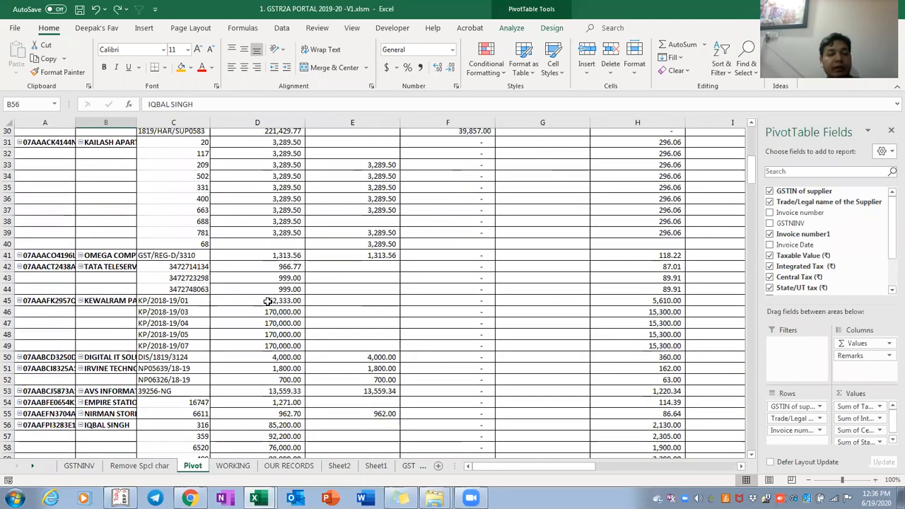
key("ctrl+Up")
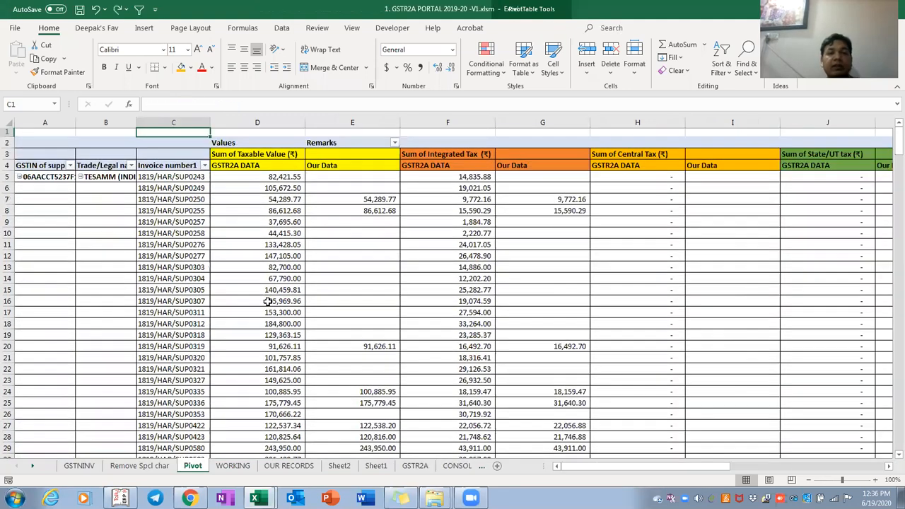
key("alt+Tab")
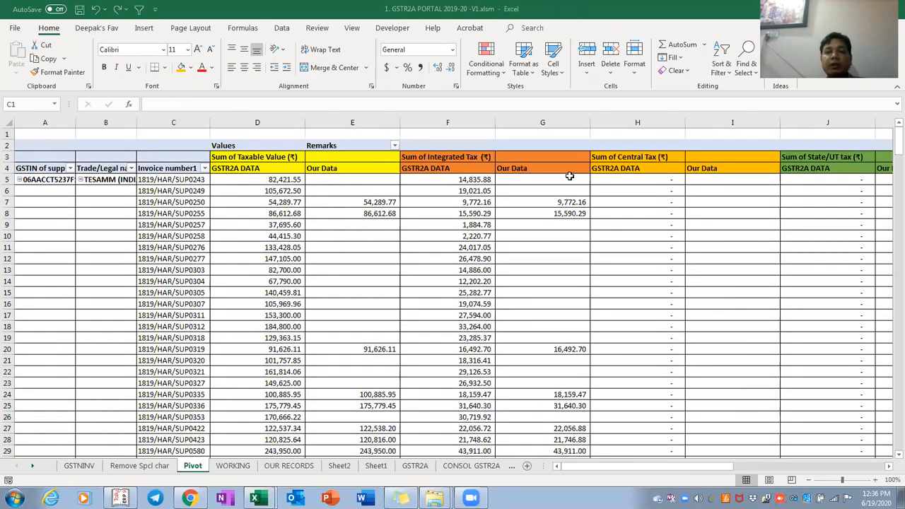
Fill the Sum of Integrated Tax heading cells in row 3 blue
left_click(270, 214)
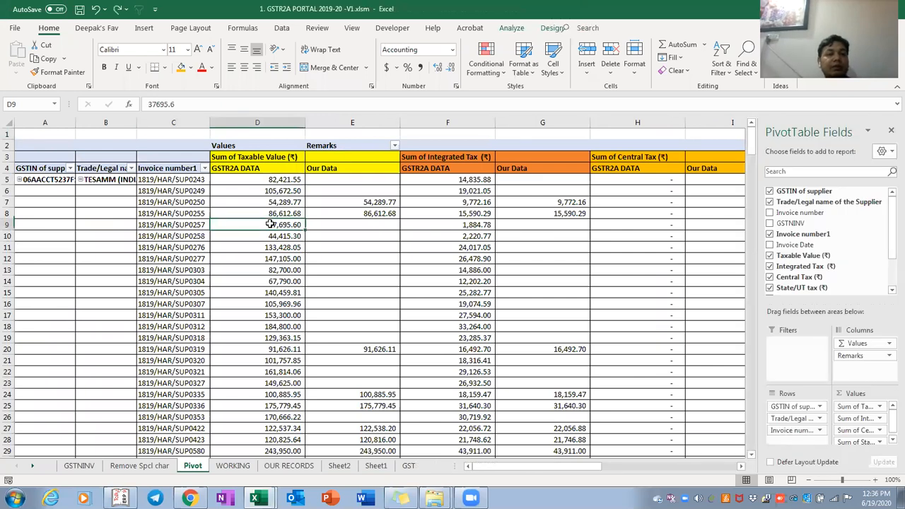
key("Up")
key("Right")
key("Right")
key("Right")
key("Left")
key("Left")
key("Left")
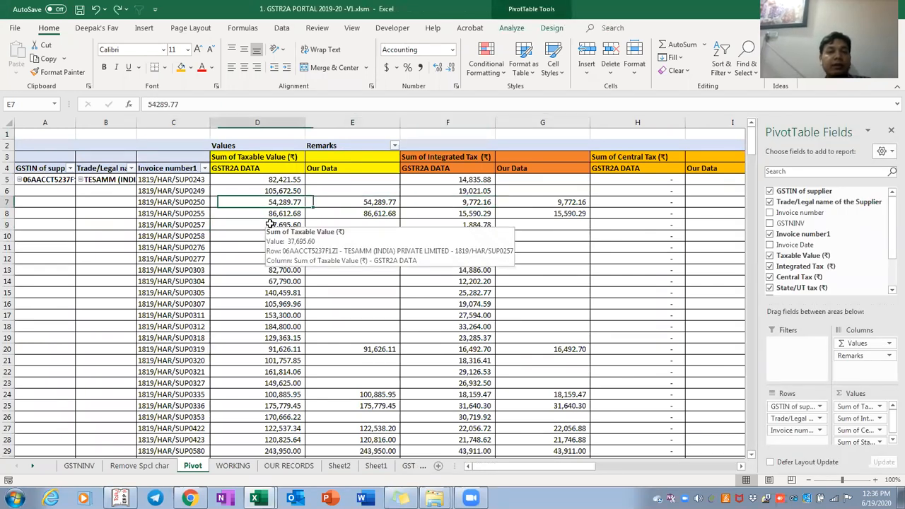
key("Up")
key("Up")
key("Up")
key("Up")
key("shift+Right")
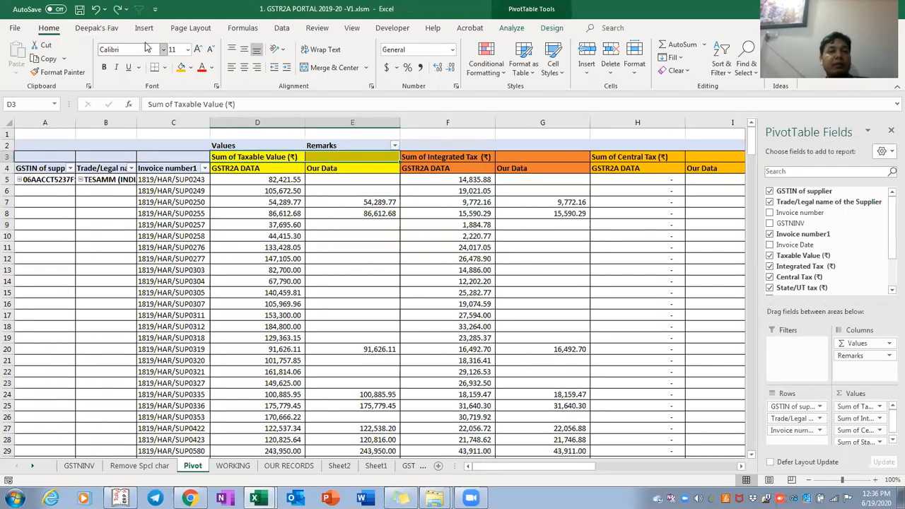
key("Right")
key("Right")
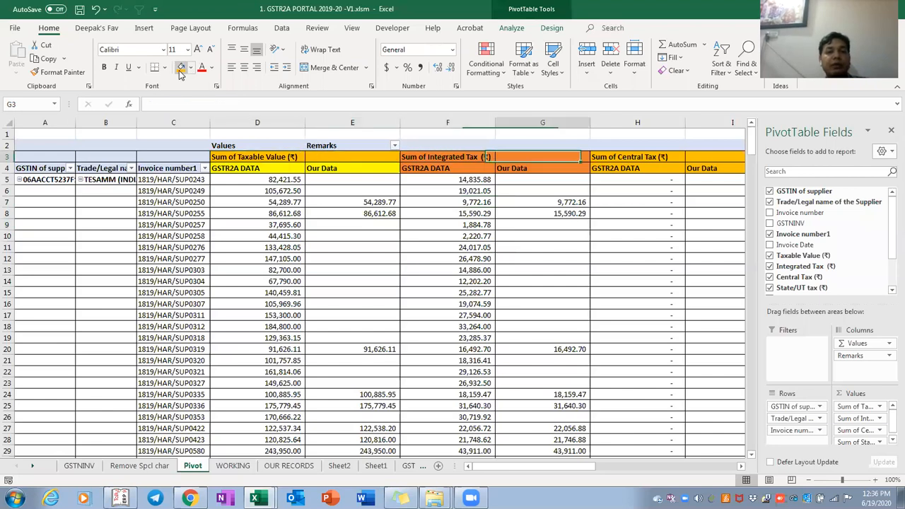
key("shift+Right")
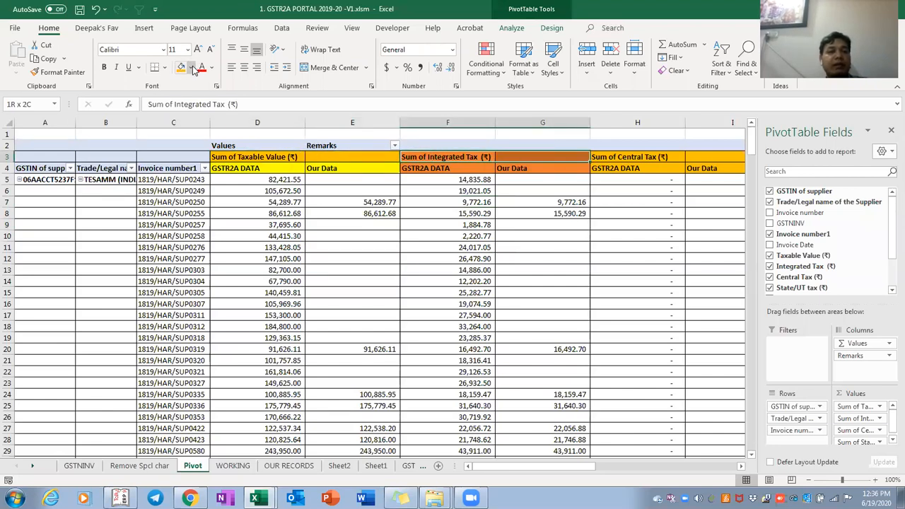
left_click(191, 67)
left_click(219, 97)
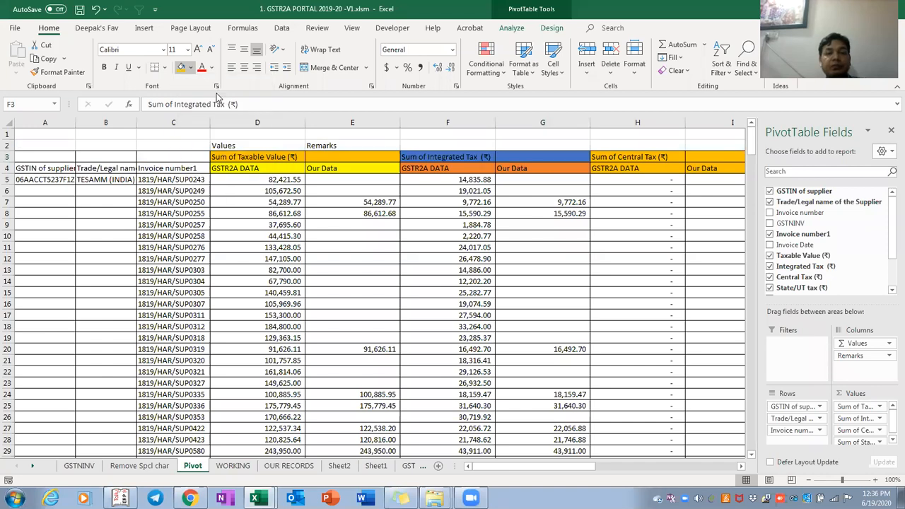
Give the Central Tax headings a white fill and the State/UT tax headings blue
key("Right")
key("Right")
key("shift+Right")
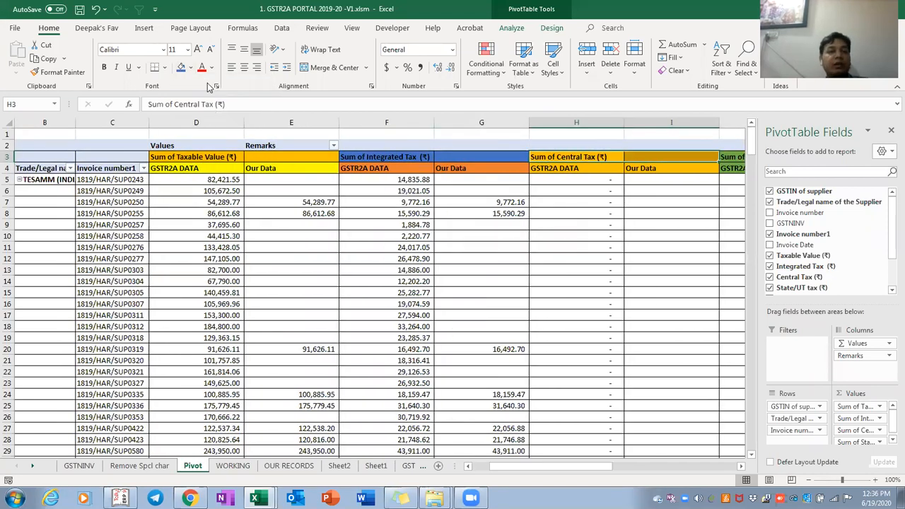
left_click(191, 67)
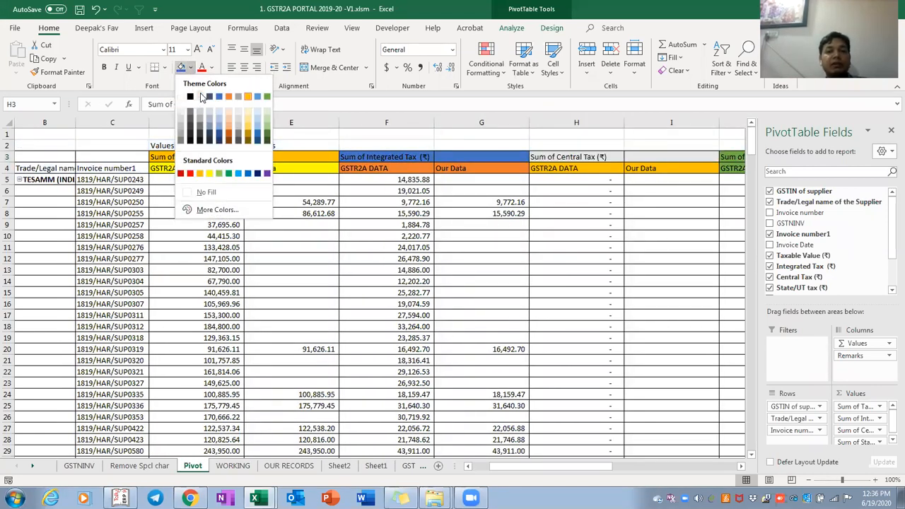
left_click(201, 100)
key("Right")
key("Right")
key("Right")
key("Right")
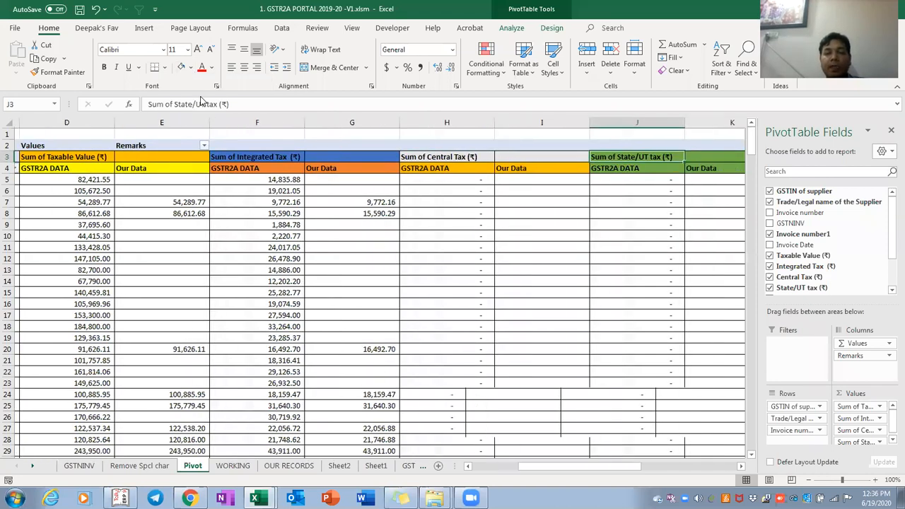
key("Left")
key("Left")
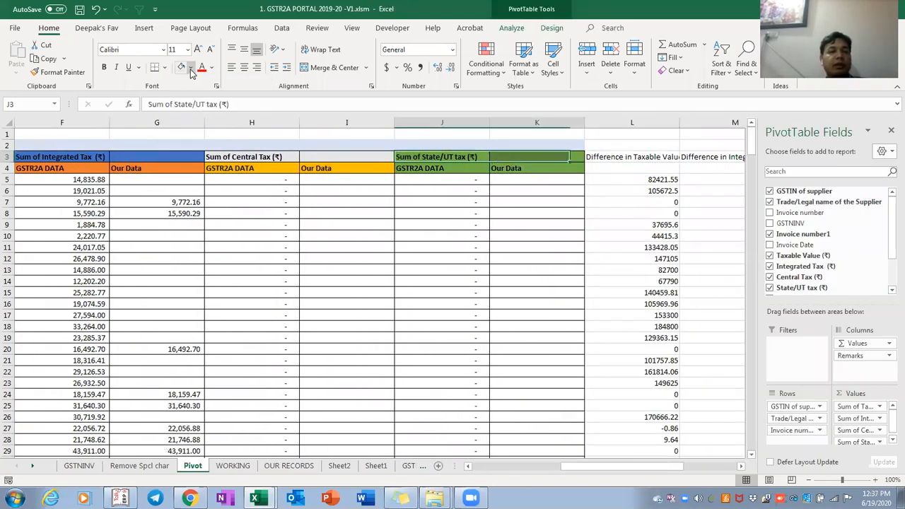
left_click(191, 68)
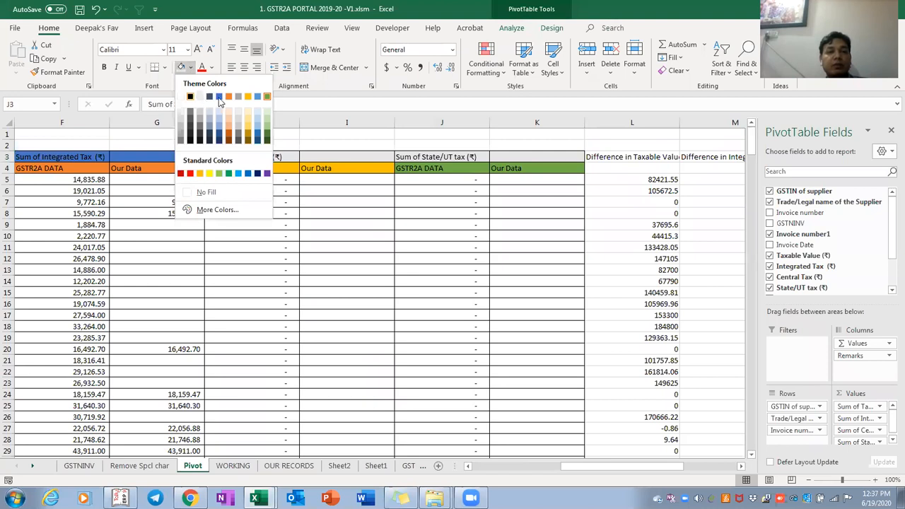
left_click(258, 99)
Check how far the invoice list extends and copy the first supplier name cell
key("Down")
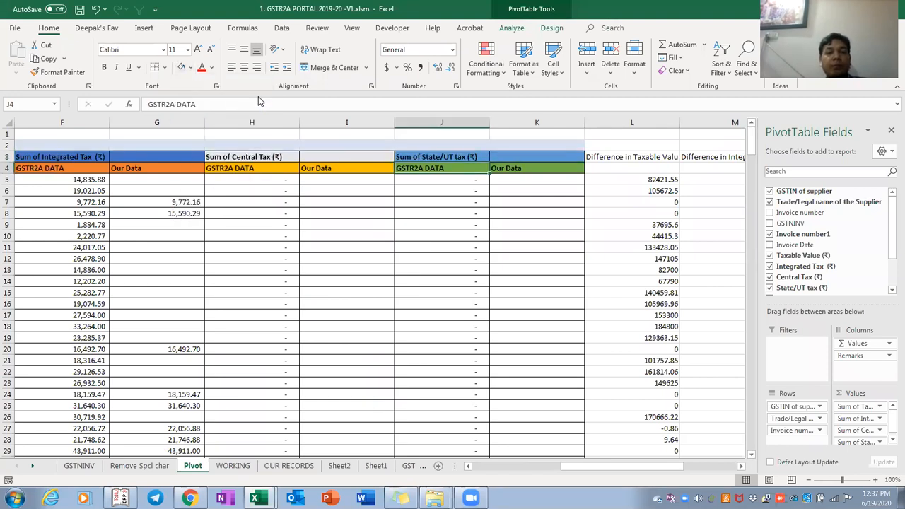
key("Home")
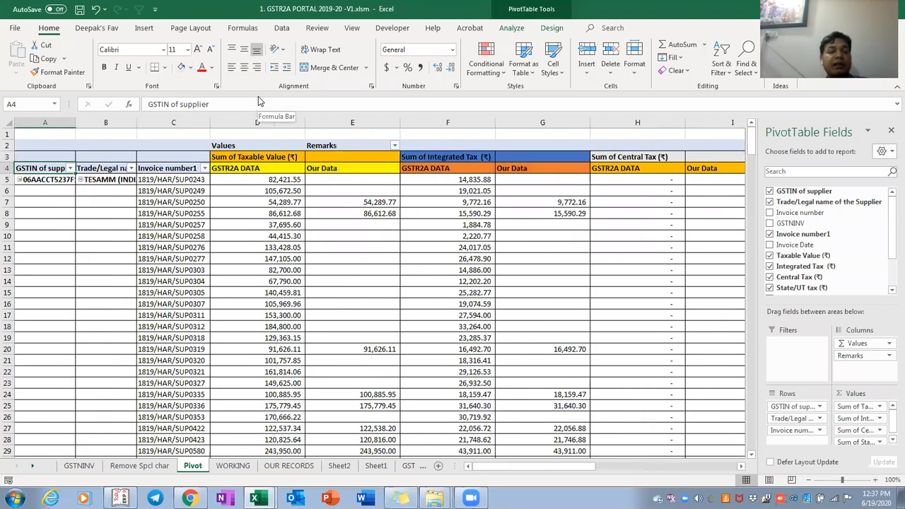
key("Right")
key("Right")
key("Right")
key("shift+Right")
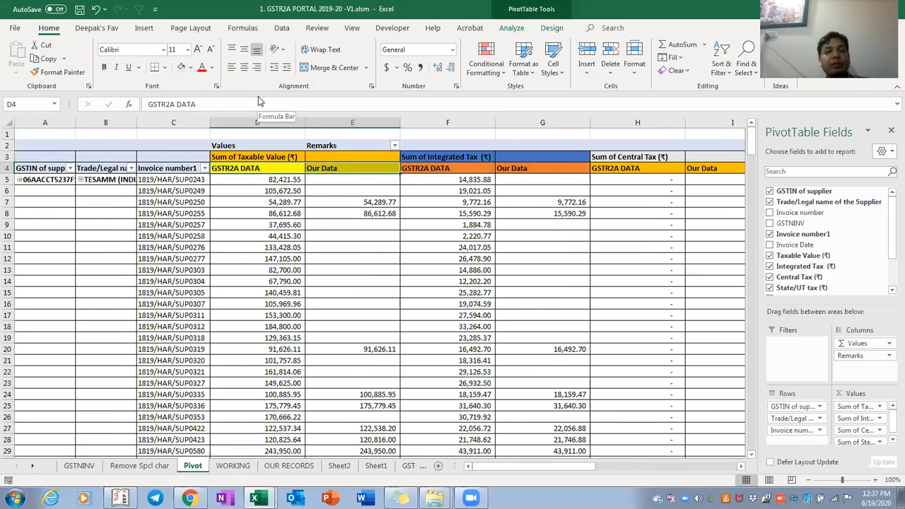
key("Right")
key("Right")
key("Left")
key("Left")
key("Left")
key("Down")
key("ctrl+shift+Down")
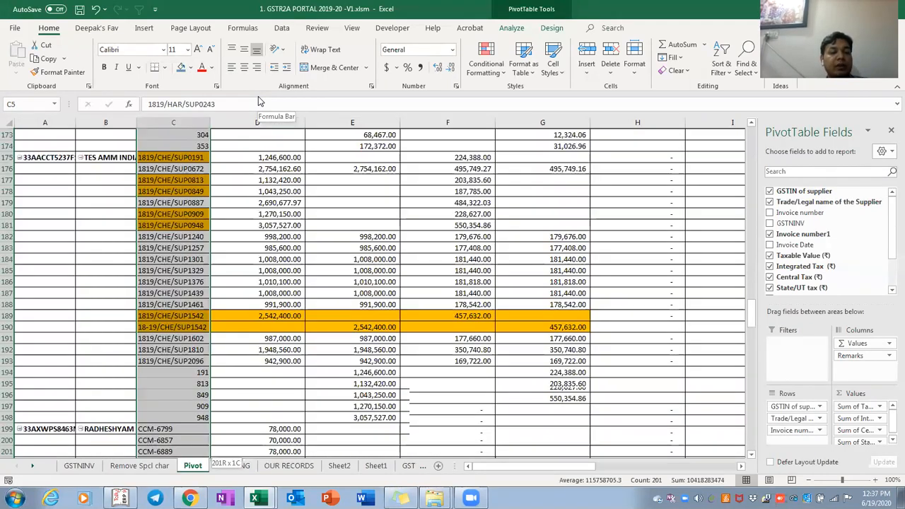
key("Up")
key("Up")
key("Down")
key("Down")
key("Left")
key("Left")
key("Right")
key("ctrl+c")
key("Right")
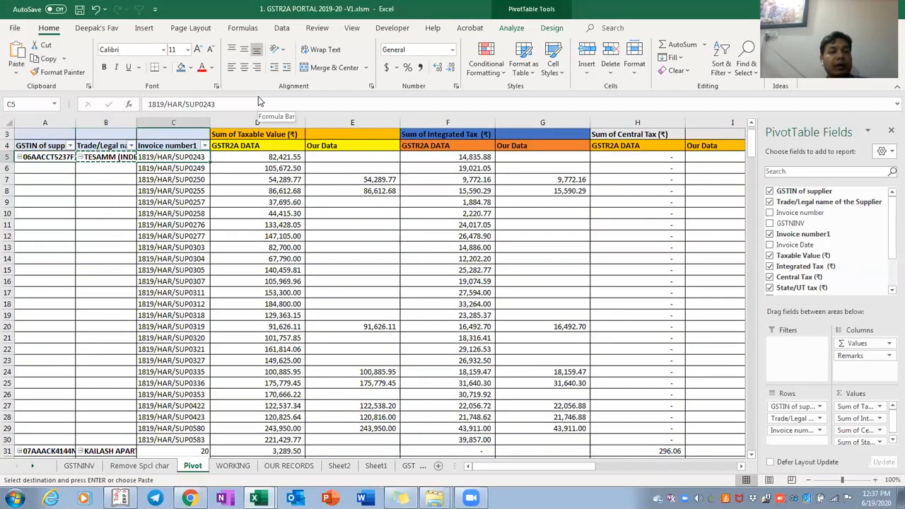
key("shift+Down")
key("shift+Down")
key("shift+Down")
key("shift+Down")
key("shift+Down")
key("shift+Down")
key("shift+Down")
key("shift+Down")
key("shift+Down")
key("shift+Down")
key("shift+Down")
key("shift+Down")
key("shift+Down")
key("shift+Down")
key("shift+Down")
key("shift+Down")
key("shift+Down")
key("shift+Down")
key("shift+Down")
key("shift+Down")
key("shift+Down")
key("shift+Down")
key("shift+Down")
key("shift+Down")
key("shift+Down")
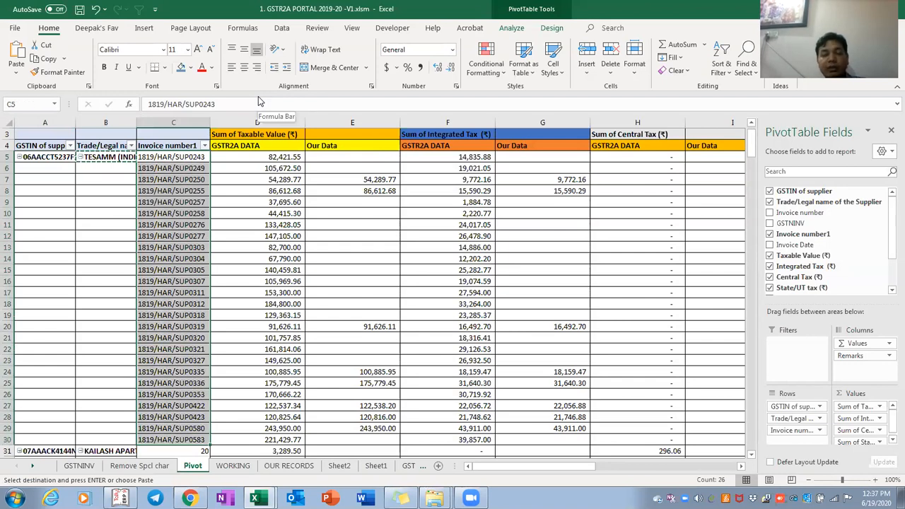
Select the first supplier's GSTR2A and Our Data taxable values and compare integrated tax figures
key("Right")
key("shift+Down")
key("shift+Down")
key("shift+Down")
key("shift+Down")
key("shift+Down")
key("shift+Down")
key("shift+Down")
key("shift+Down")
key("shift+Down")
key("shift+Down")
key("shift+Down")
key("shift+Down")
key("shift+Down")
key("shift+Down")
key("shift+Down")
key("shift+Down")
key("shift+Down")
key("shift+Down")
key("shift+Down")
key("shift+Down")
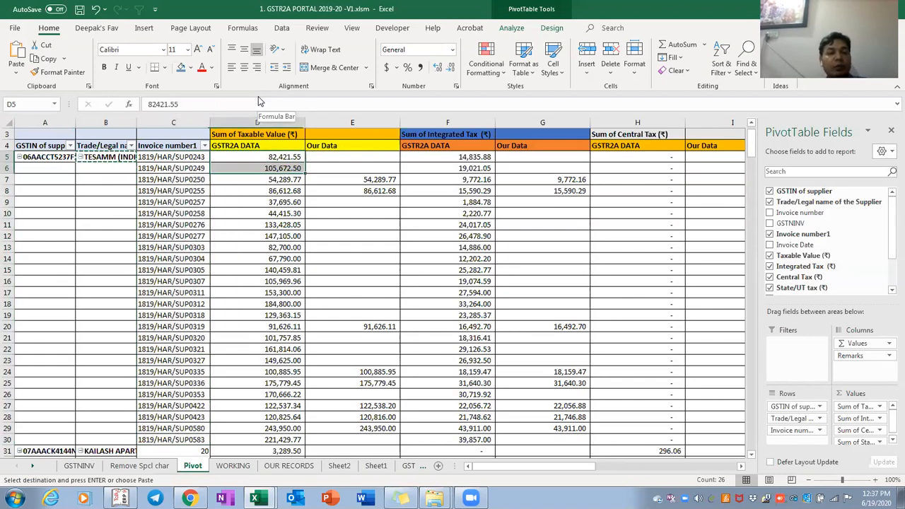
key("Right")
key("shift+Down")
key("shift+Down")
key("shift+Down")
key("shift+Down")
key("shift+Down")
key("shift+Down")
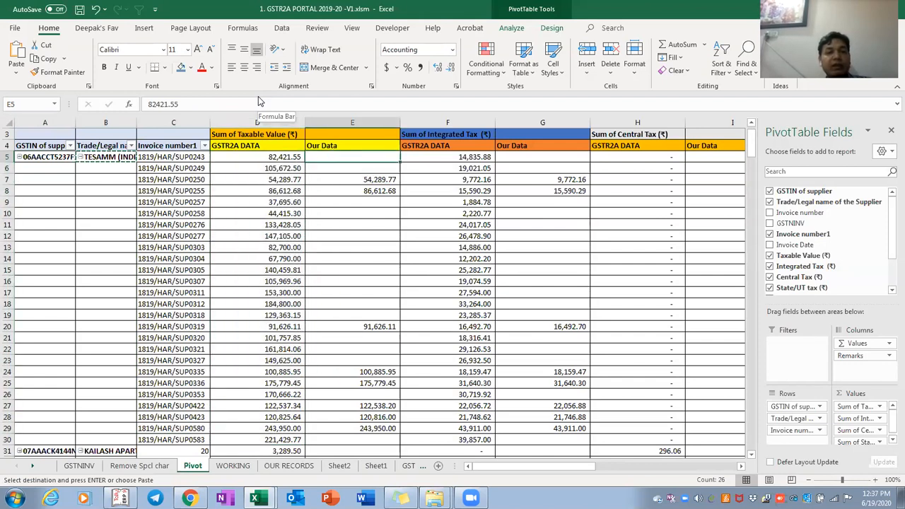
key("shift+Down")
key("shift+Down")
key("shift+Down")
key("shift+Down")
key("shift+Down")
key("shift+Down")
key("shift+Down")
key("shift+Down")
key("shift+Down")
key("shift+Down")
key("shift+Down")
key("shift+Down")
key("shift+Down")
key("shift+Down")
key("shift+Down")
key("shift+Down")
key("shift+Down")
key("shift+Down")
key("shift+Down")
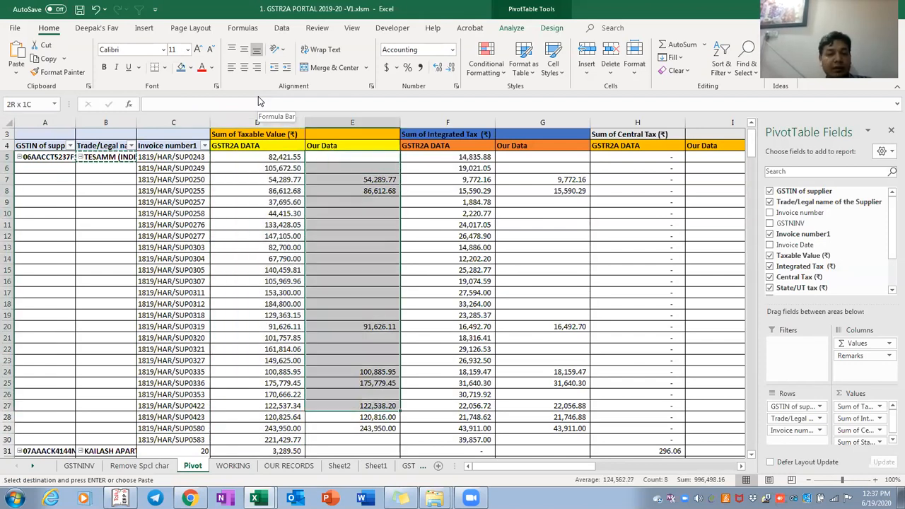
key("Right")
key("Right")
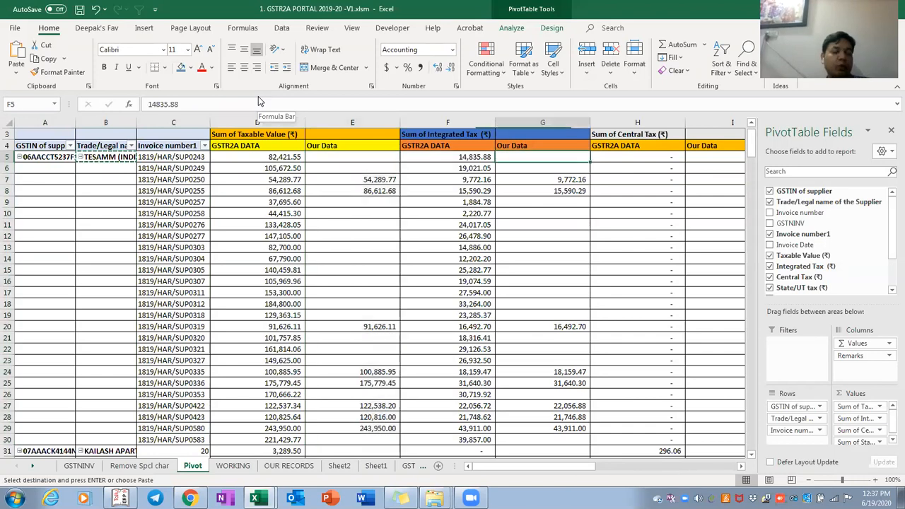
key("Left")
key("Down")
key("Up")
key("Right")
key("Left")
key("Right")
key("Right")
key("Right")
key("Right")
key("Right")
key("Right")
key("Right")
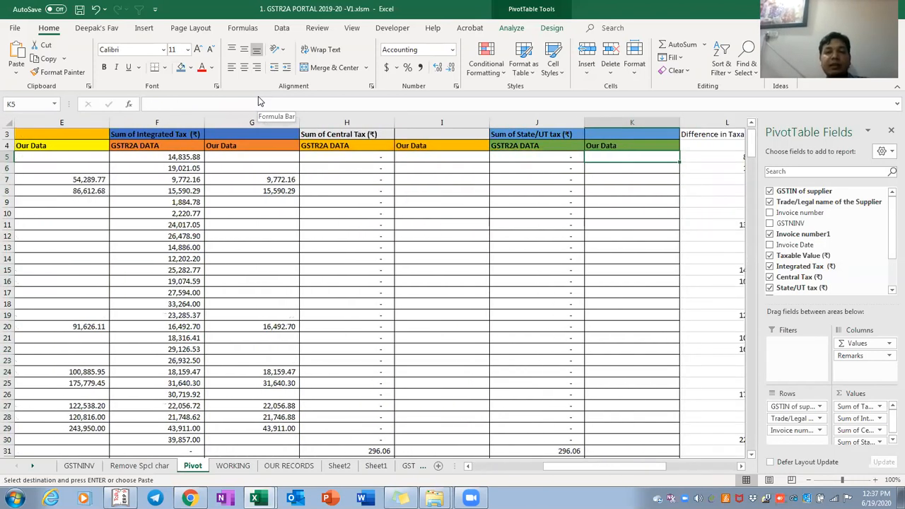
key("Right")
Inspect the taxable value difference formula in L5
key("Left")
key("Left")
key("Left")
key("Right")
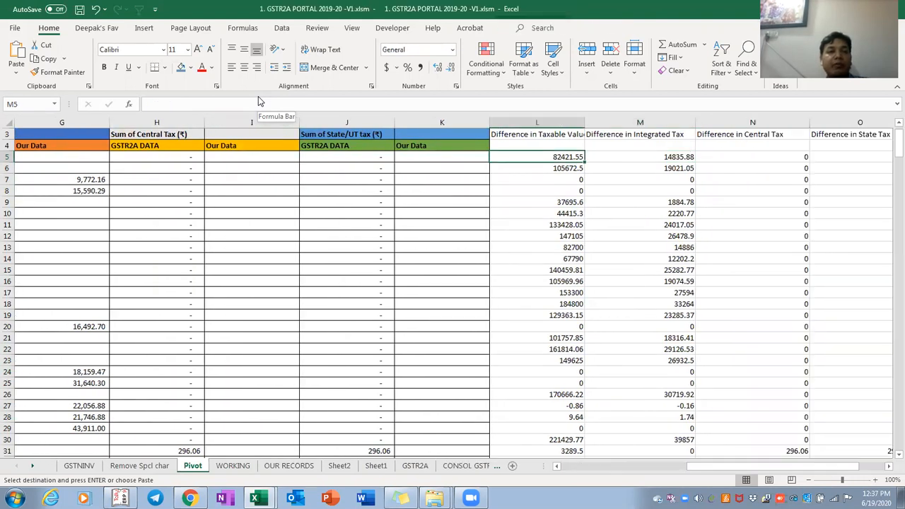
key("F2")
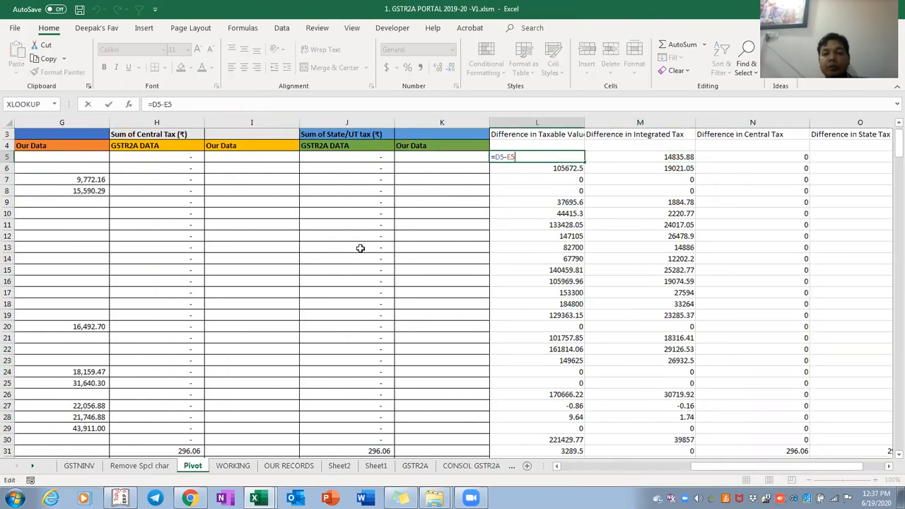
left_click_drag(733, 473, 643, 472)
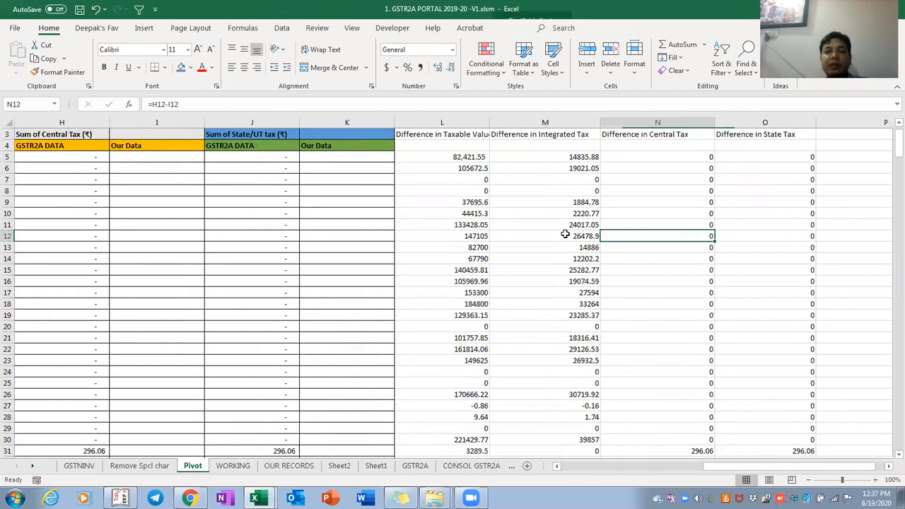
Select the four Difference headings in L3:O3 and AutoFit their column widths
key("Left")
key("ctrl+Up")
key("ctrl+Up")
key("Left")
key("shift+Right")
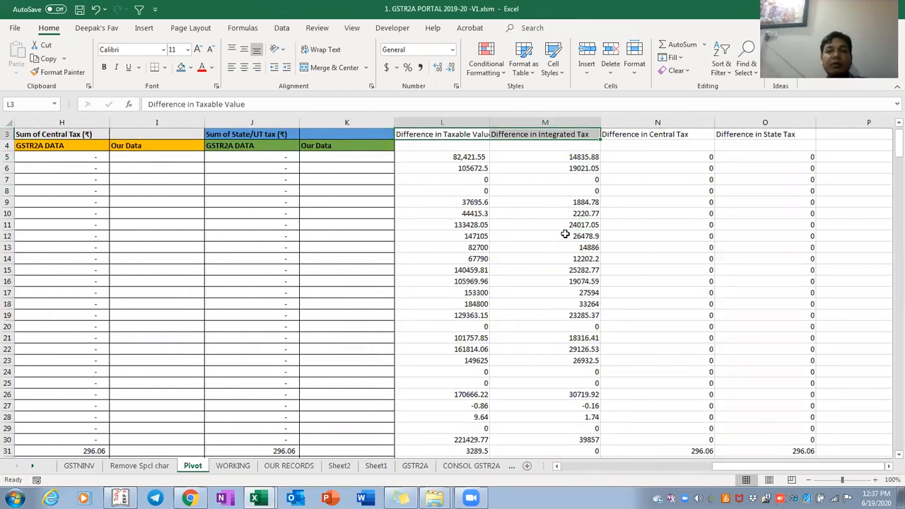
key("shift+Right")
key("shift+Right")
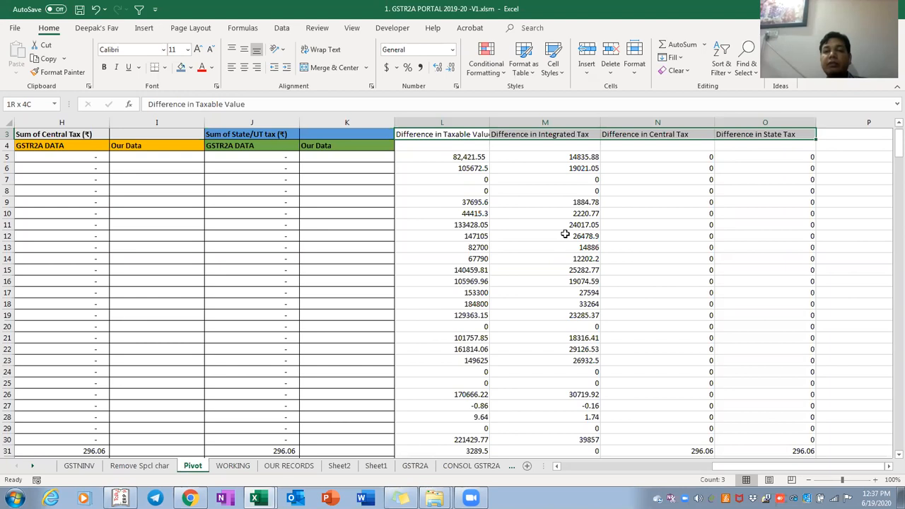
key("alt+h")
key("o")
key("i")
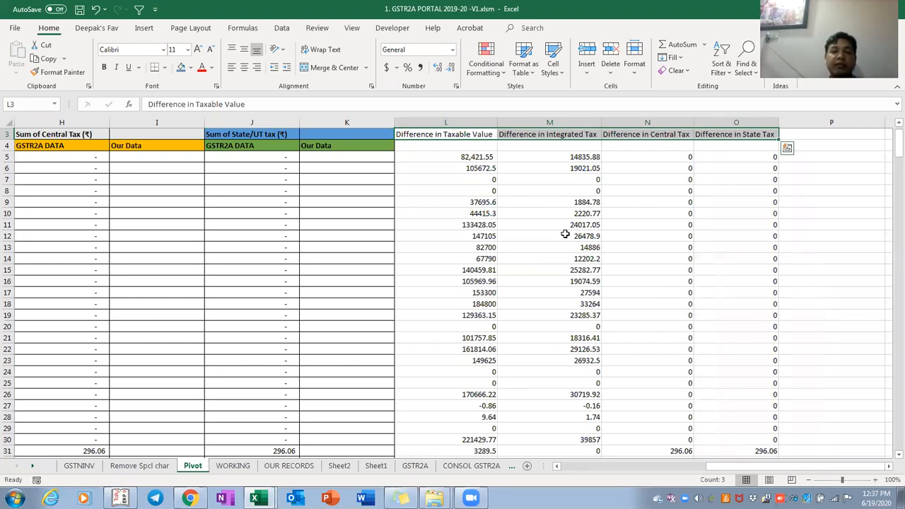
Review the first invoice's pivot values and differences, returning to the first GSTR2A taxable value
key("Down")
key("Down")
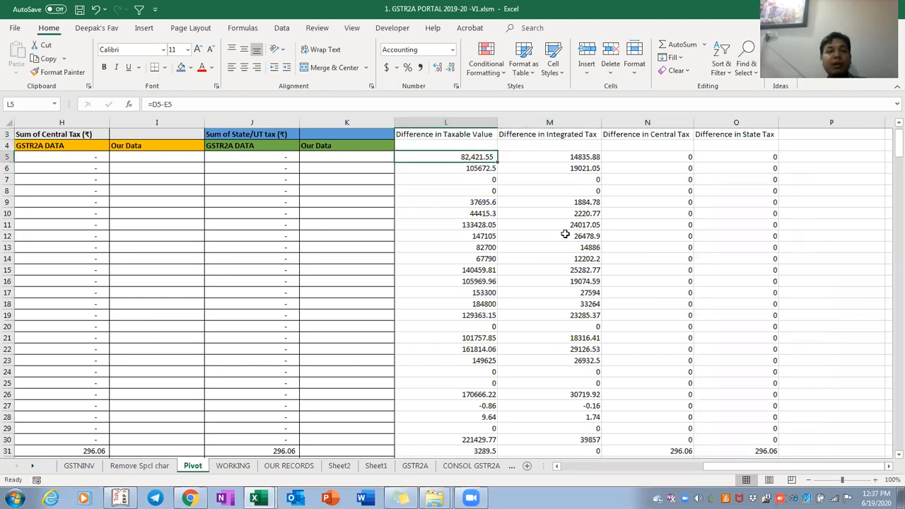
key("Left")
key("Left")
key("Left")
key("Left")
key("Left")
key("Left")
key("Left")
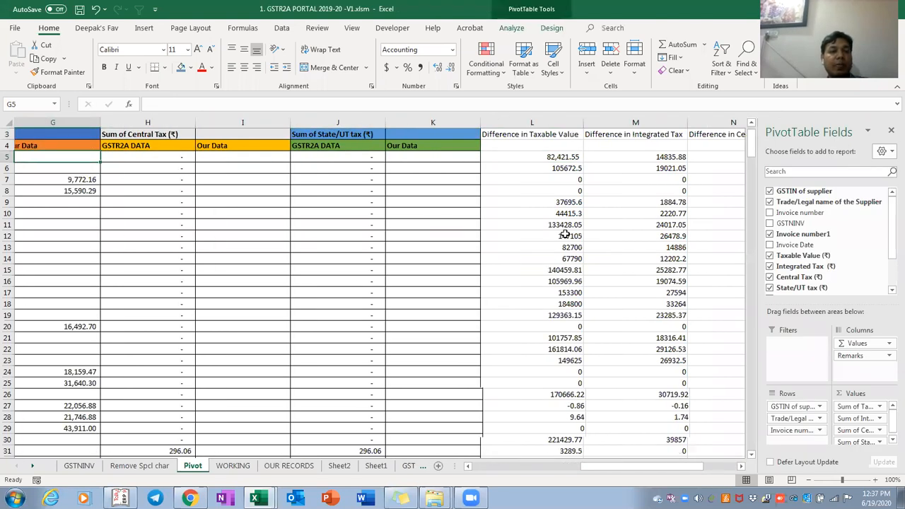
key("Left")
key("Right")
key("Right")
key("Right")
key("Right")
key("Right")
key("Right")
key("Right")
key("Right")
key("Right")
key("Right")
key("Right")
key("Right")
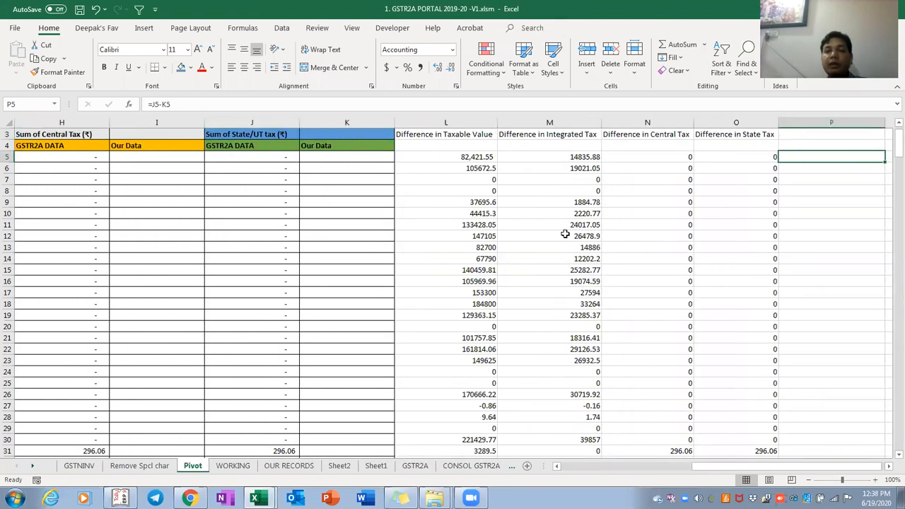
key("Left")
key("Left")
key("Left")
key("Left")
key("Right")
key("Up")
key("Up")
key("Left")
key("Left")
key("Down")
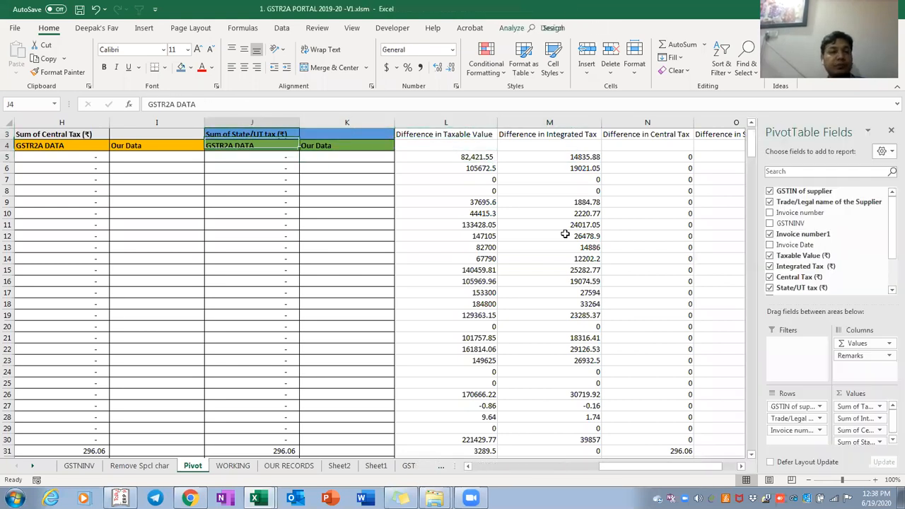
key("Down")
key("Home")
key("Right")
key("Right")
key("Right")
key("Down")
key("Down")
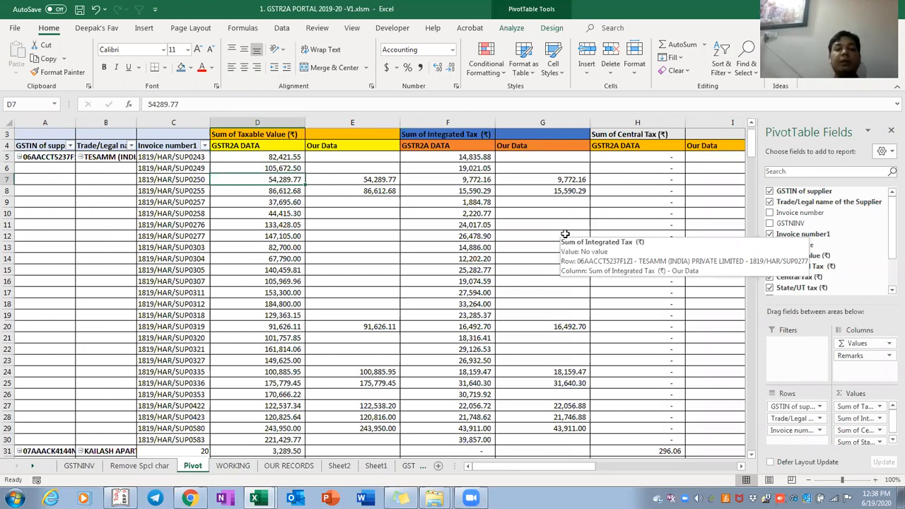
key("Down")
key("Down")
key("Down")
key("Down")
key("Down")
key("Down")
key("Down")
key("Down")
key("Down")
key("Down")
key("Down")
key("Down")
key("Down")
key("Down")
key("Down")
key("Down")
key("Down")
key("Down")
key("Down")
key("Down")
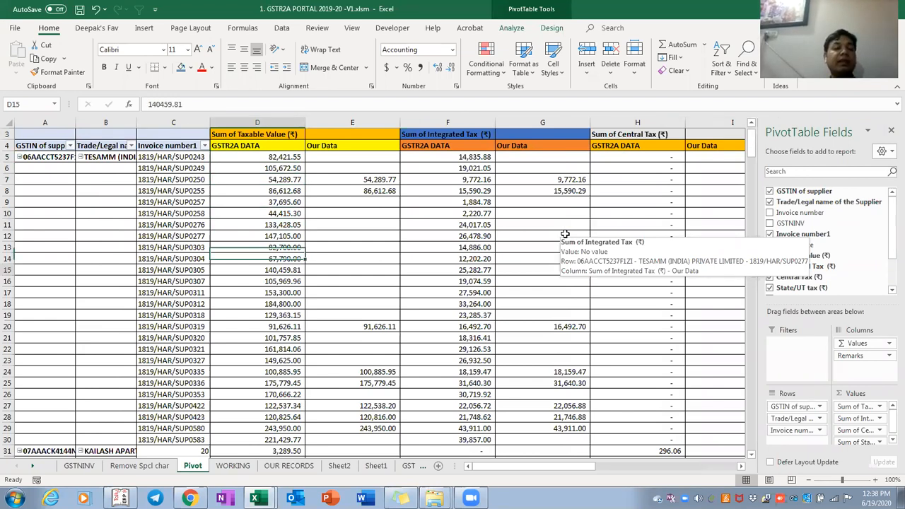
key("Left")
key("Down")
key("Down")
key("Down")
key("Down")
key("Down")
key("Down")
key("Down")
key("Down")
key("Down")
key("Down")
key("Down")
key("Down")
key("Down")
key("Down")
key("Down")
key("Down")
key("Down")
key("Down")
key("Down")
key("Down")
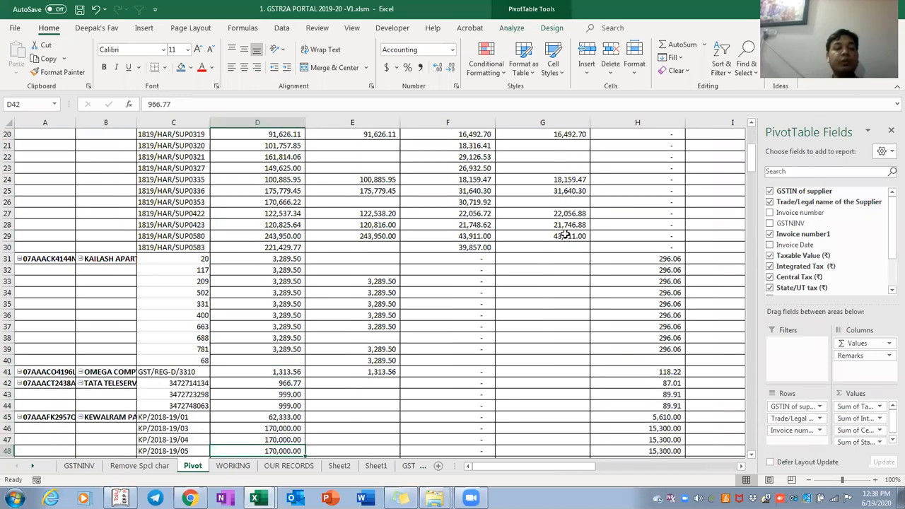
key("ctrl+Up")
key("ctrl+shift+Down")
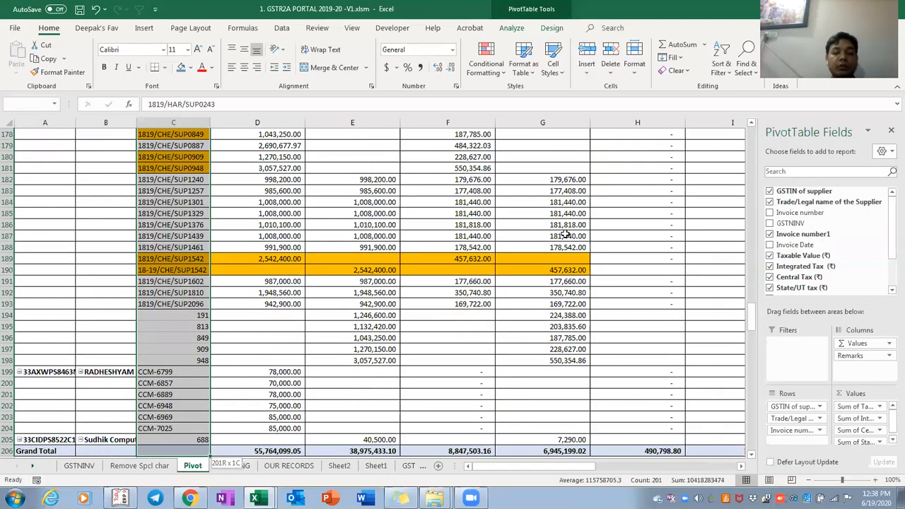
key("Right")
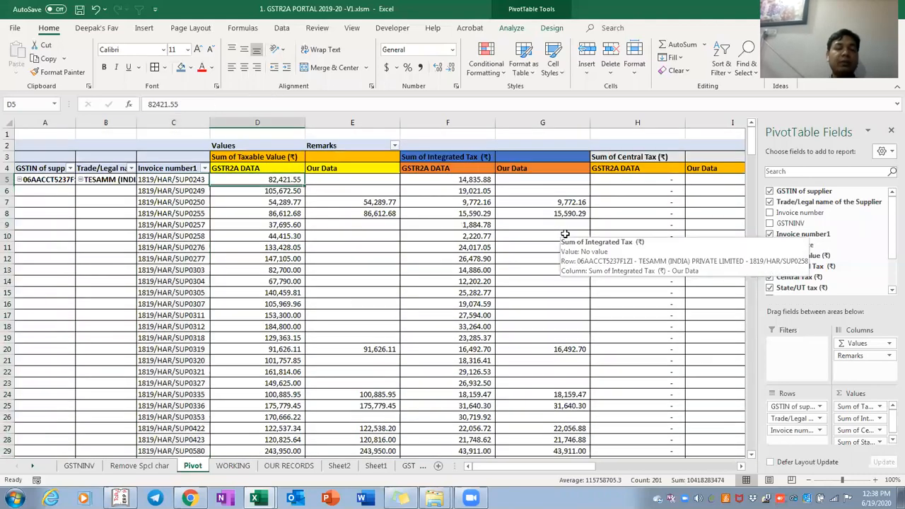
key("Left")
key("Left")
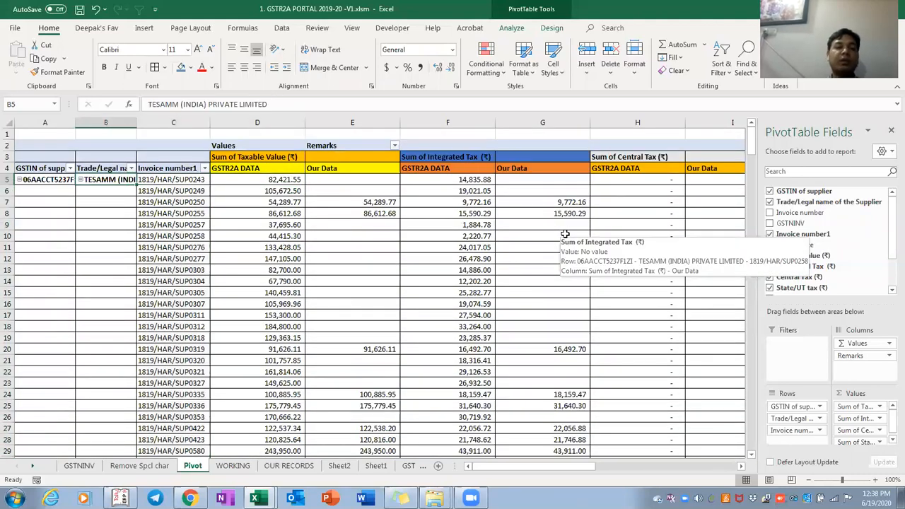
key("Right")
key("Right")
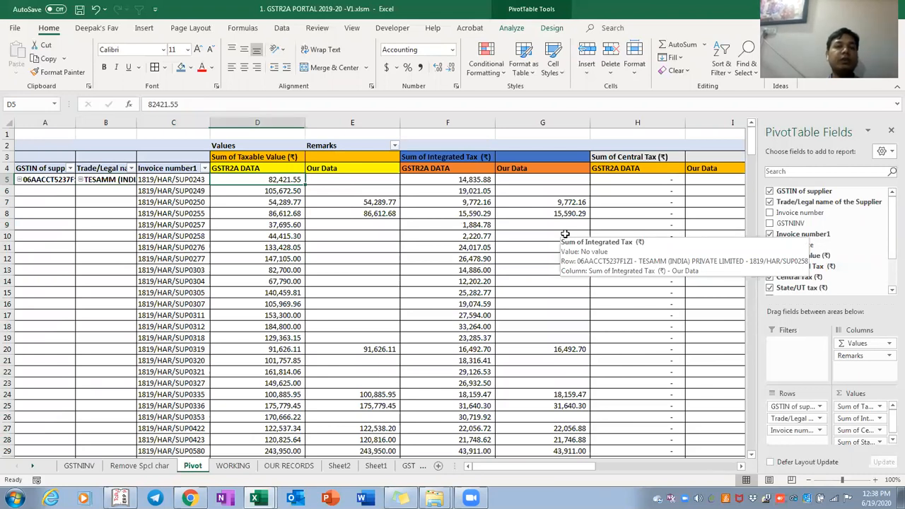
key("Right")
key("Right")
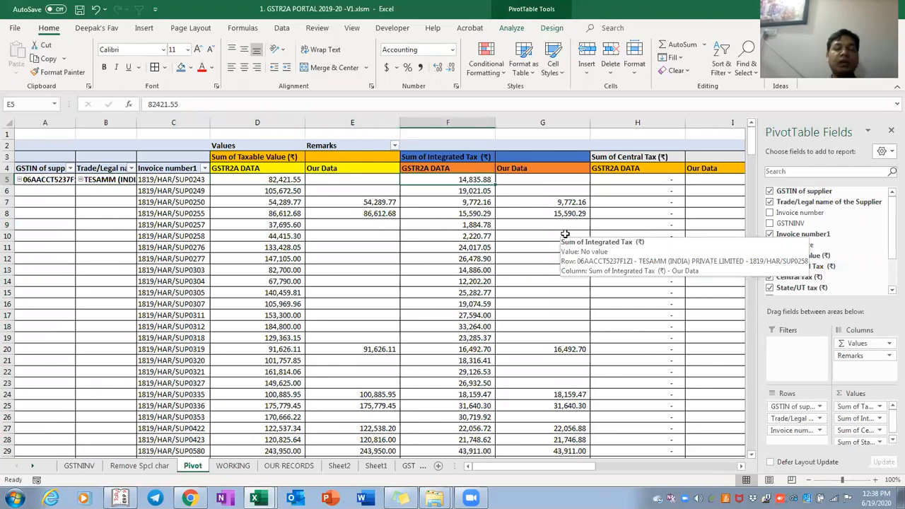
key("Right")
key("Right")
key("Right")
key("Right")
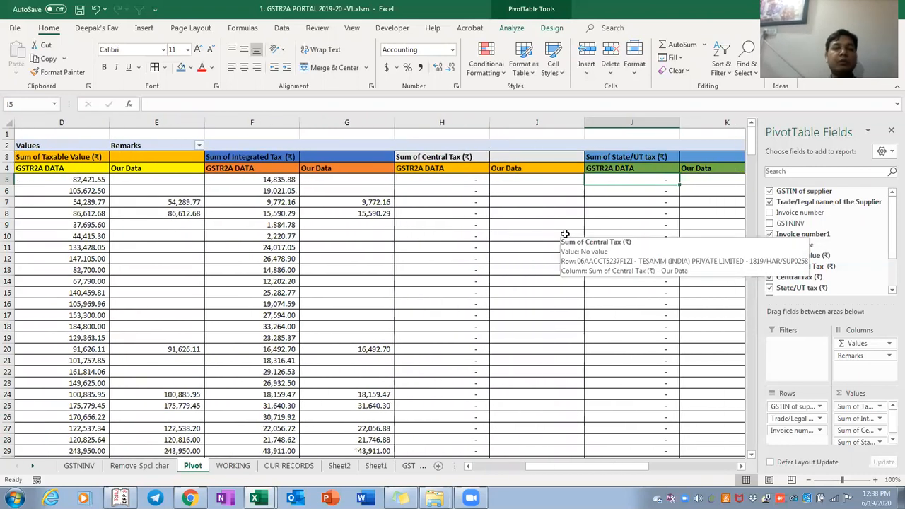
key("Right")
key("Left")
key("Left")
key("Left")
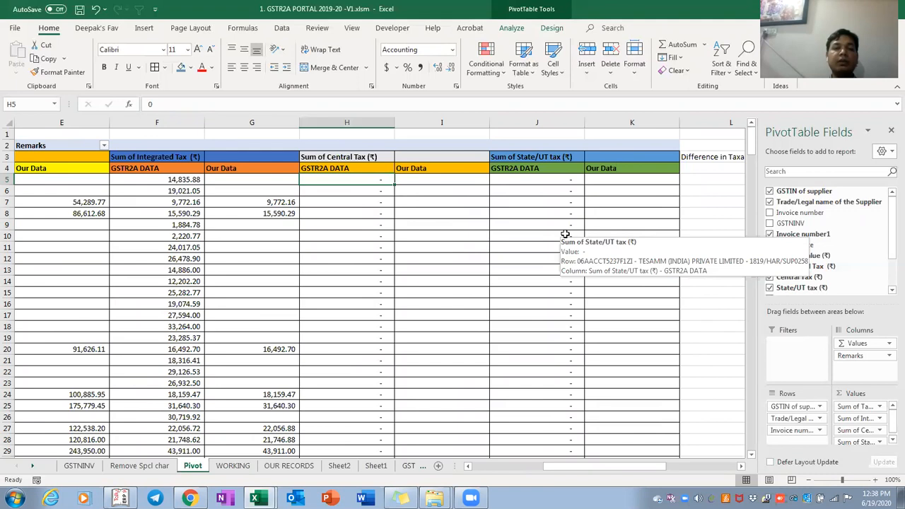
key("Left")
key("Left")
key("Left")
key("Left")
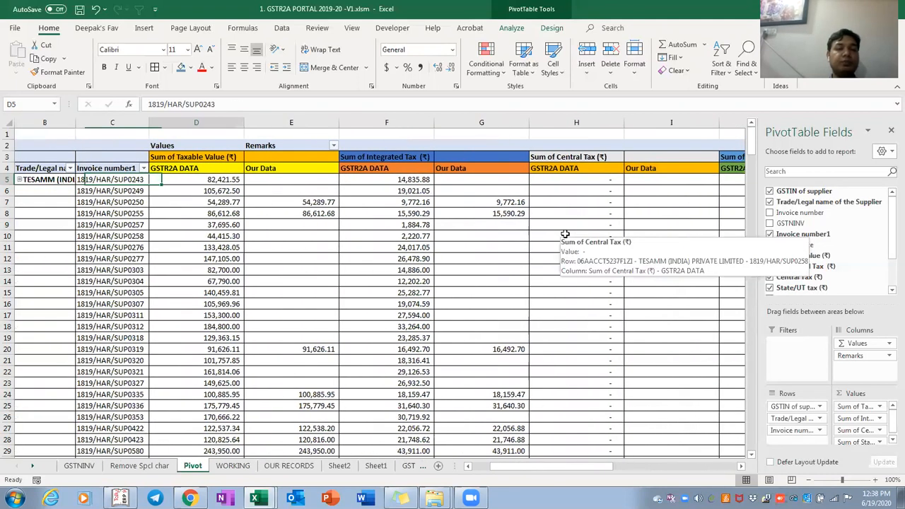
key("shift+Right")
key("shift+Right")
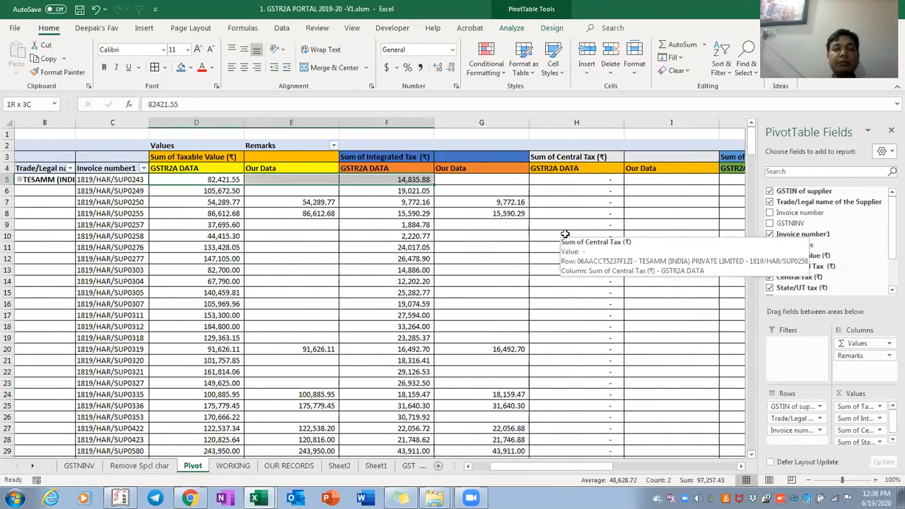
left_click(316, 272)
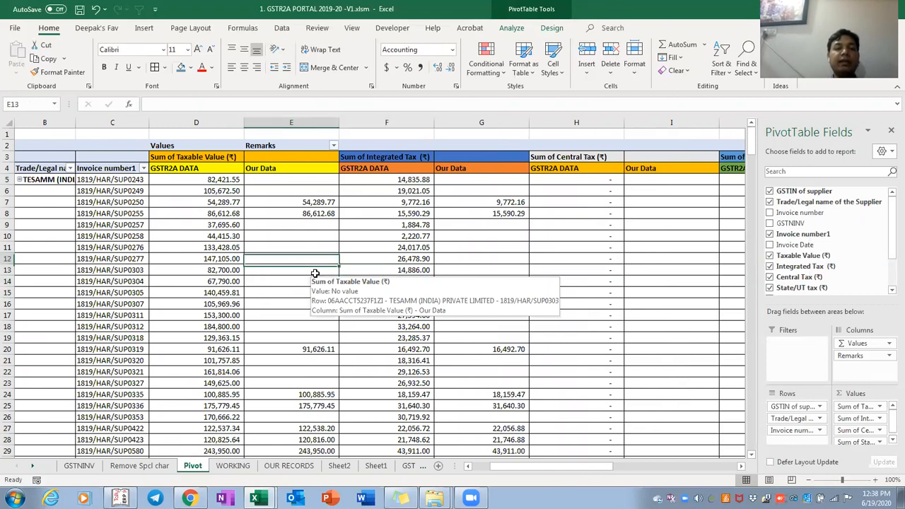
right_click(299, 236)
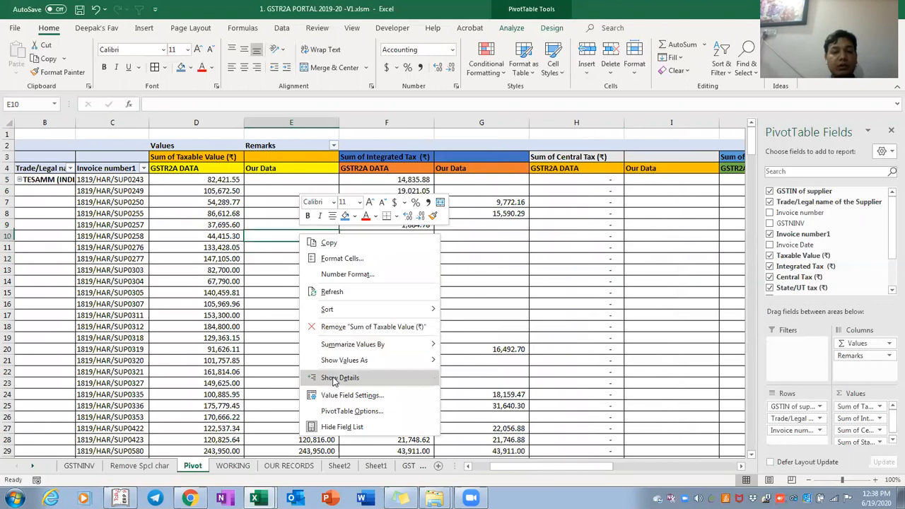
left_click(336, 378)
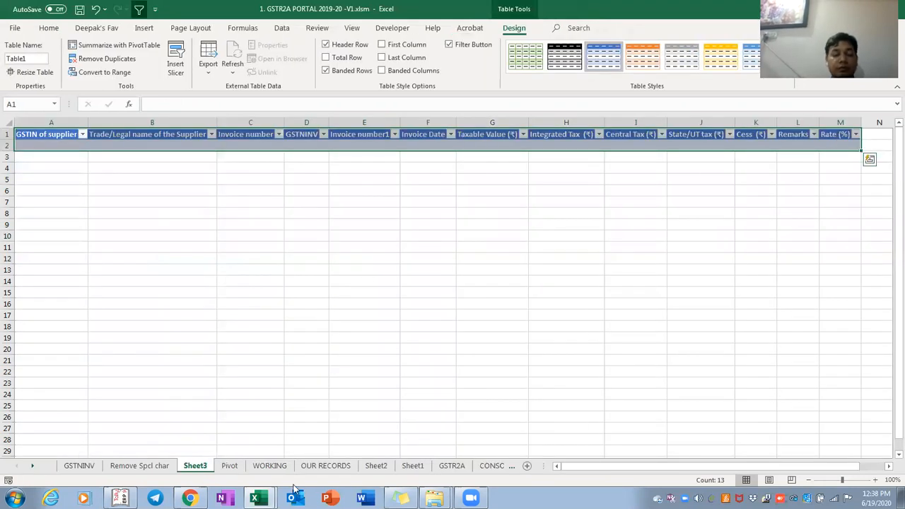
key("alt+h")
key("d")
key("s")
key("Return")
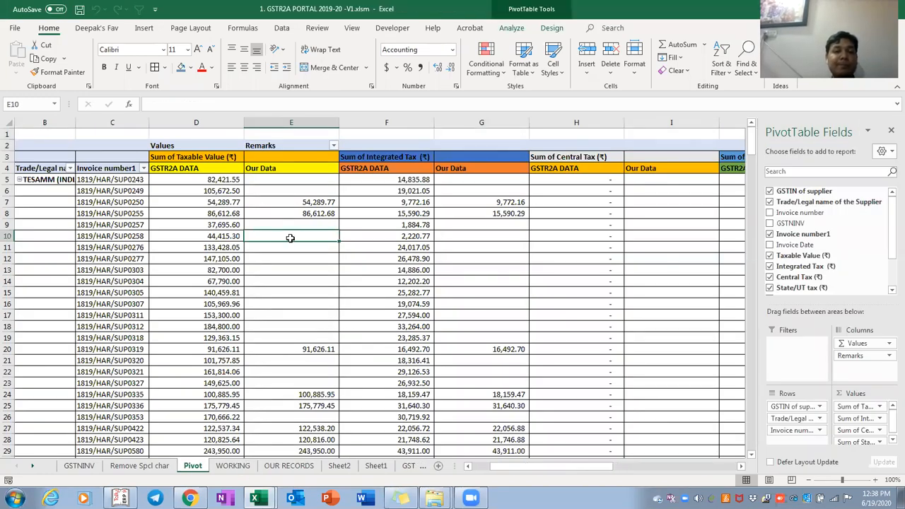
right_click(290, 239)
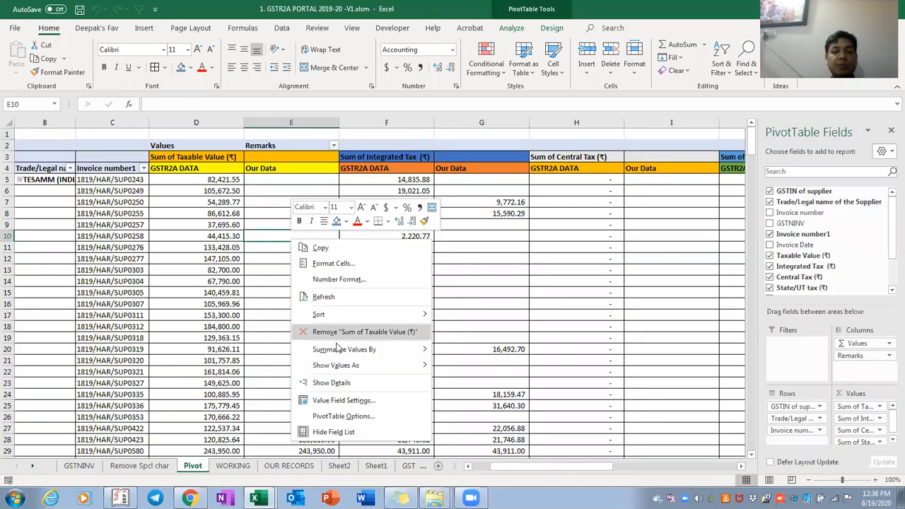
left_click(344, 400)
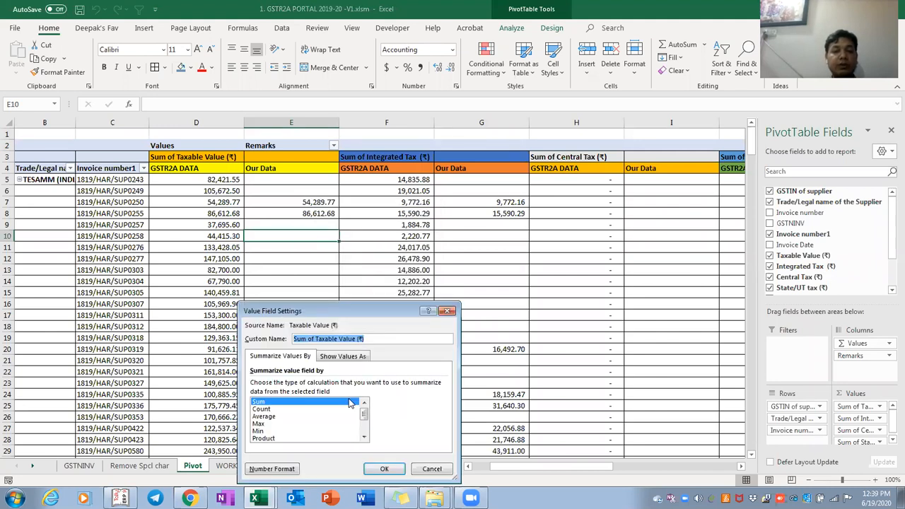
left_click(447, 311)
right_click(357, 269)
left_click(271, 236)
right_click(270, 236)
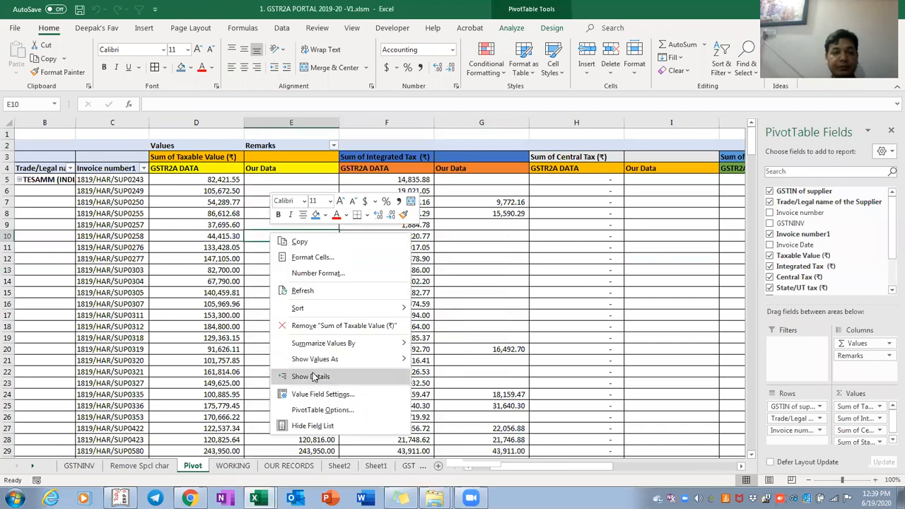
Set the PivotTable option 'For empty cells show' to a dash
left_click(312, 408)
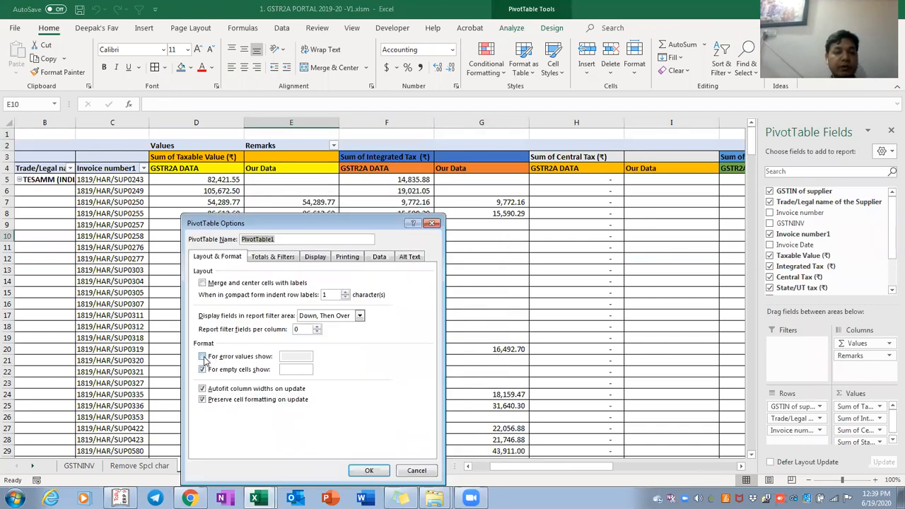
left_click(292, 370)
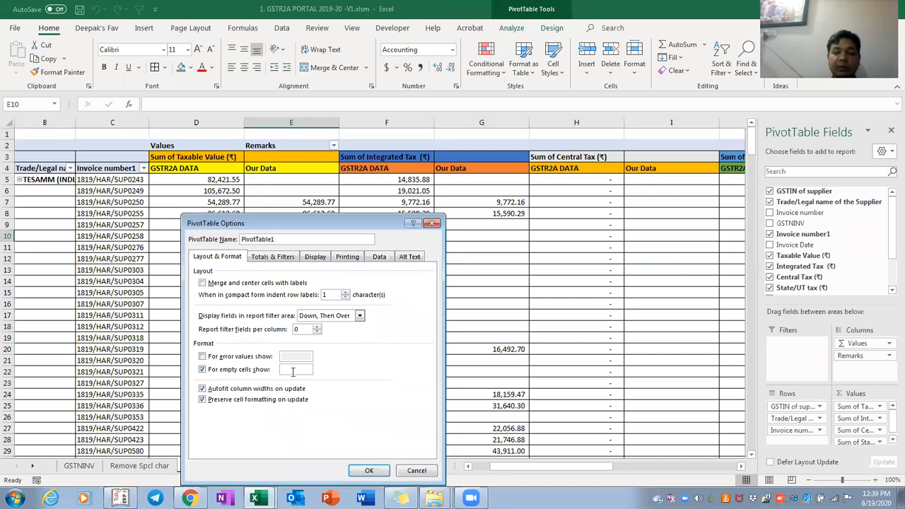
left_click(368, 468)
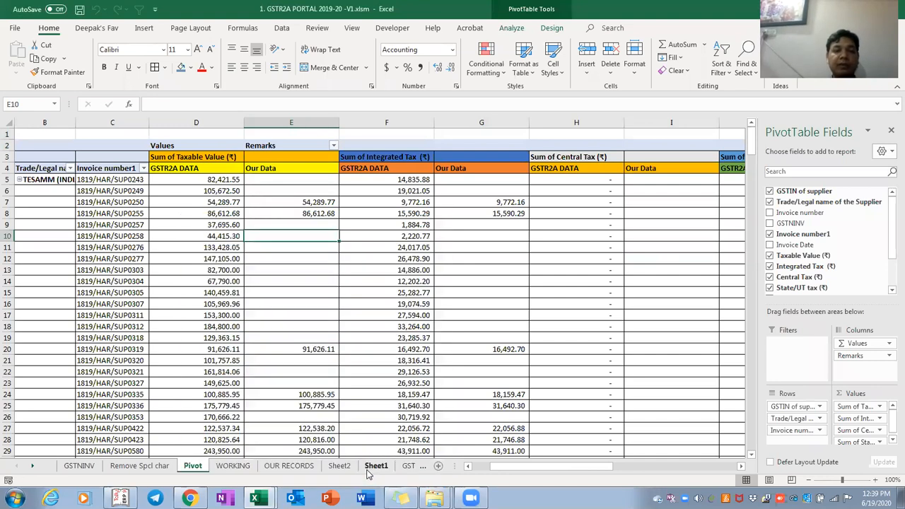
Check rows 5 to 10 and the difference columns now showing dashes for blanks
key("Right")
key("Right")
key("Right")
key("Right")
key("Right")
key("Right")
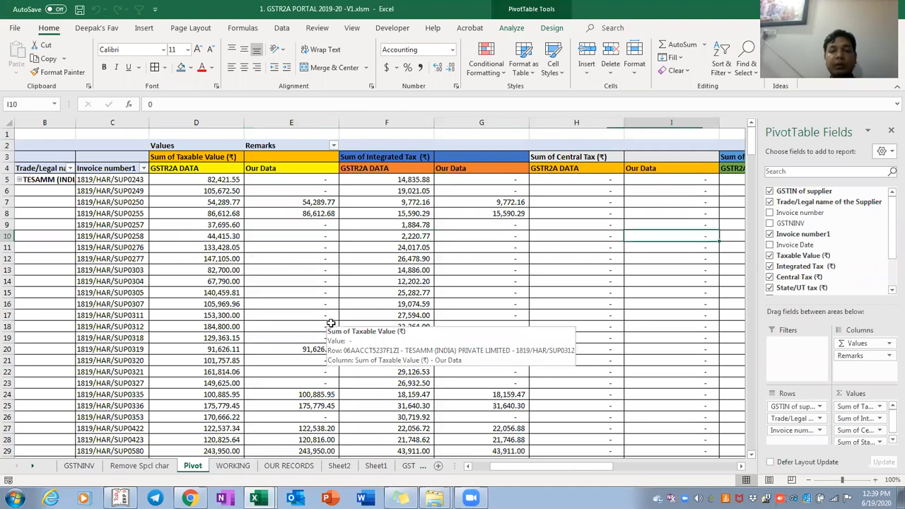
key("Right")
key("Right")
key("Right")
key("Right")
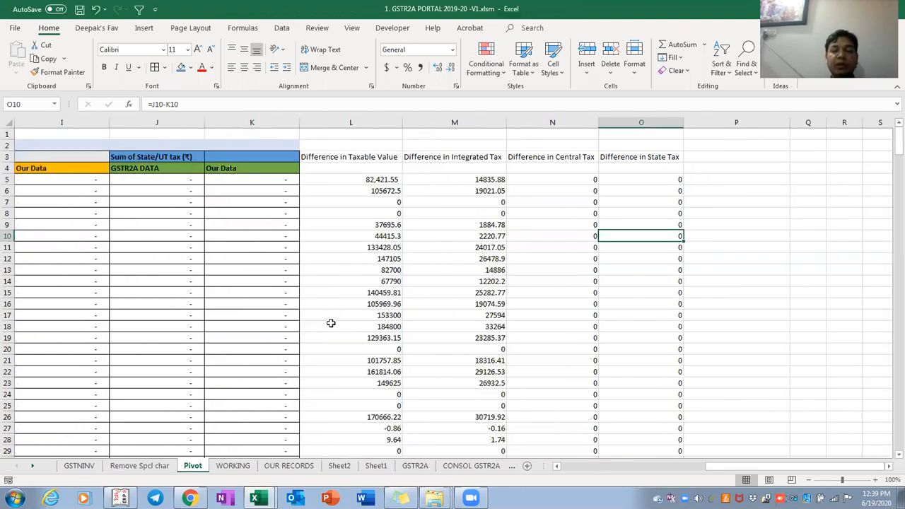
key("ctrl+Left")
key("Up")
key("Up")
key("Up")
key("Up")
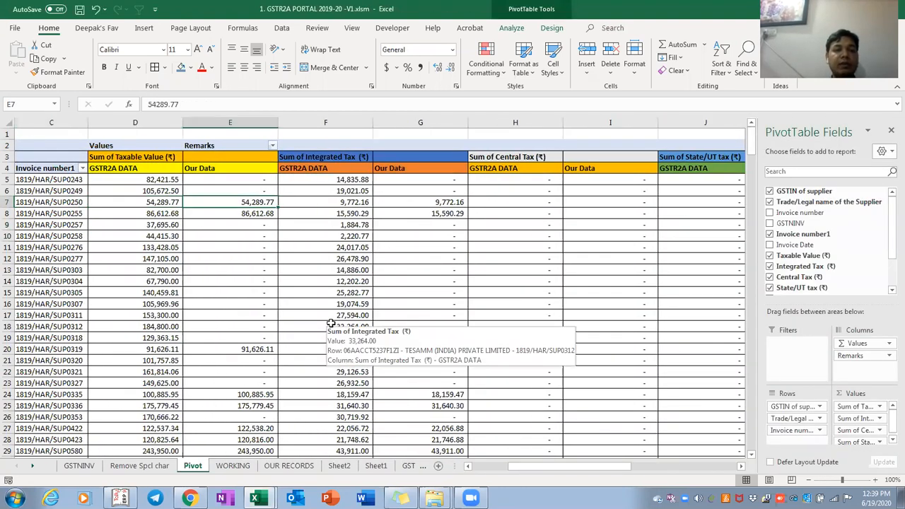
key("ctrl+Right")
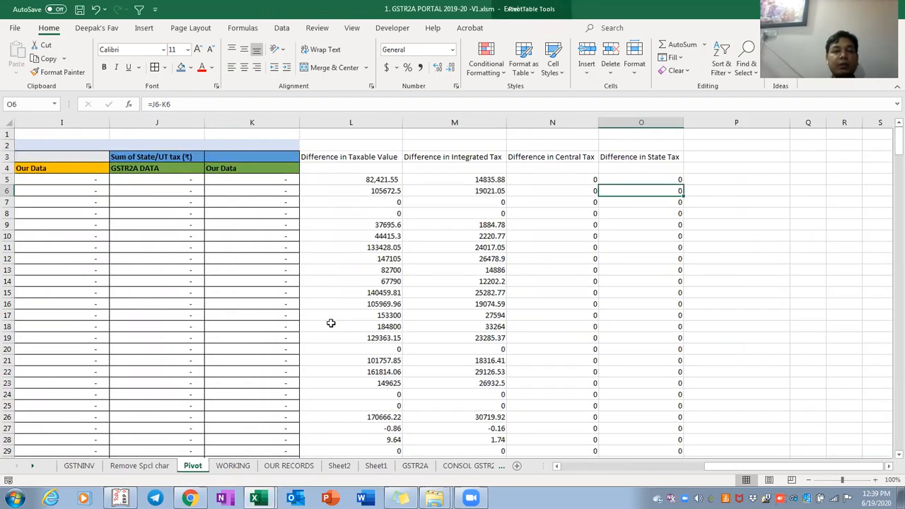
key("ctrl+Left")
key("Right")
Switch to the Remove Spcl char sheet and move across its header row
key("Right")
key("Up")
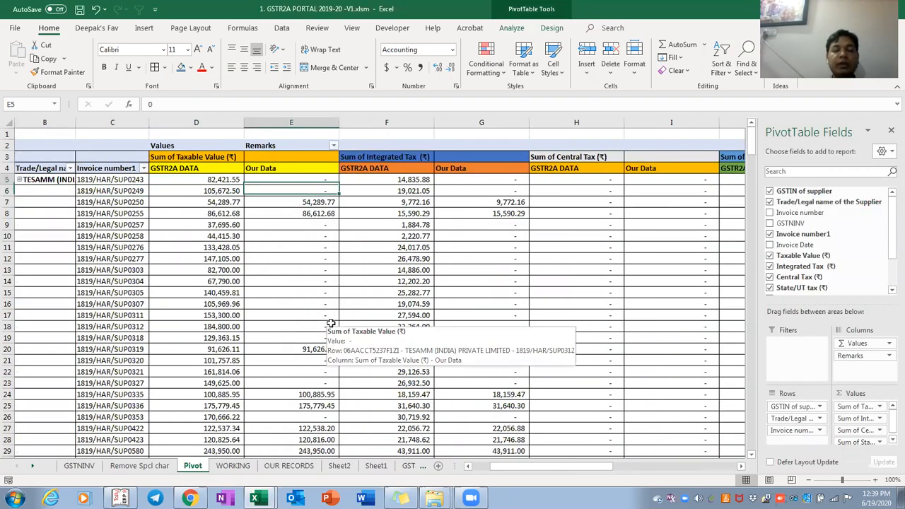
key("ctrl+Right")
key("ctrl+Page_Up")
key("Right")
key("Right")
key("Right")
key("Right")
key("Right")
key("Right")
key("Right")
key("Right")
key("Right")
key("Right")
key("Right")
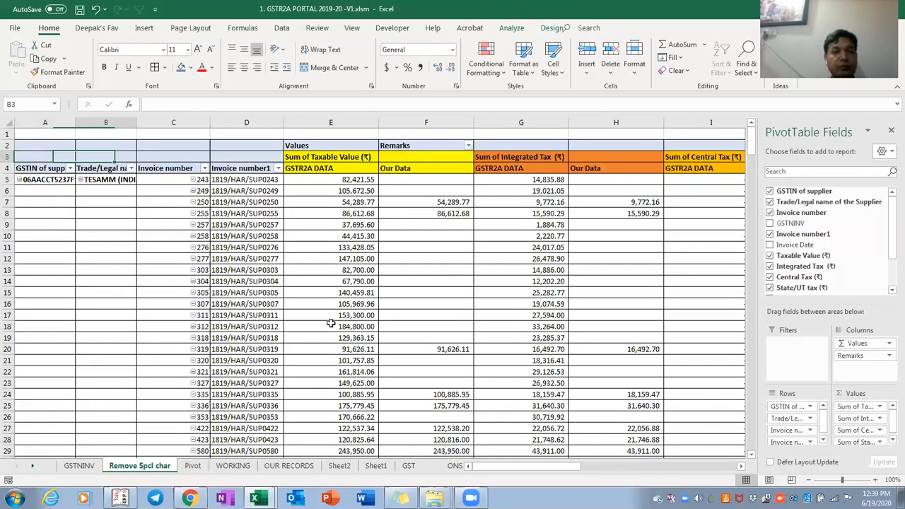
View the GSTNINV pivot up to its supplier name header, then return to the Pivot sheet
key("Right")
key("Right")
key("Right")
key("Right")
key("Right")
key("Right")
key("ctrl+Page_Up")
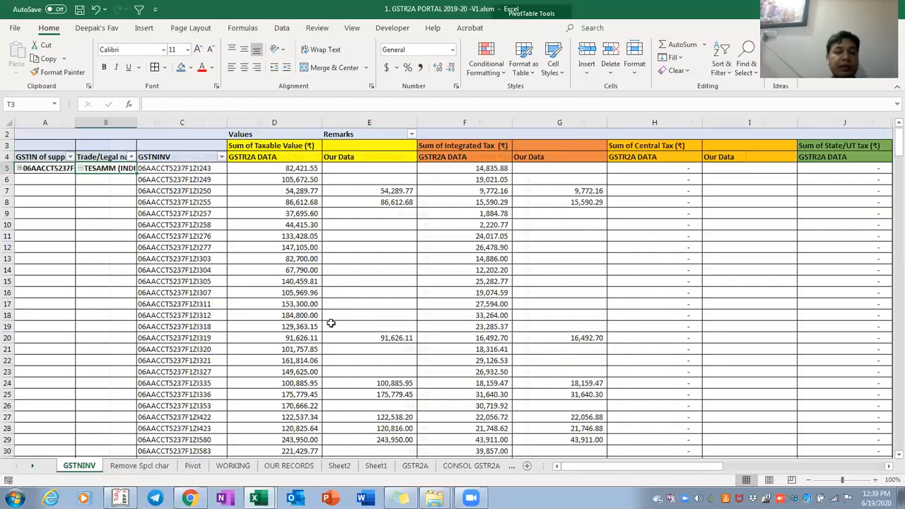
key("Up")
key("Right")
key("Right")
key("Right")
key("Right")
key("Right")
key("Right")
key("Right")
key("Right")
key("Right")
key("Right")
key("Right")
key("Right")
key("Right")
key("Right")
key("Right")
key("Right")
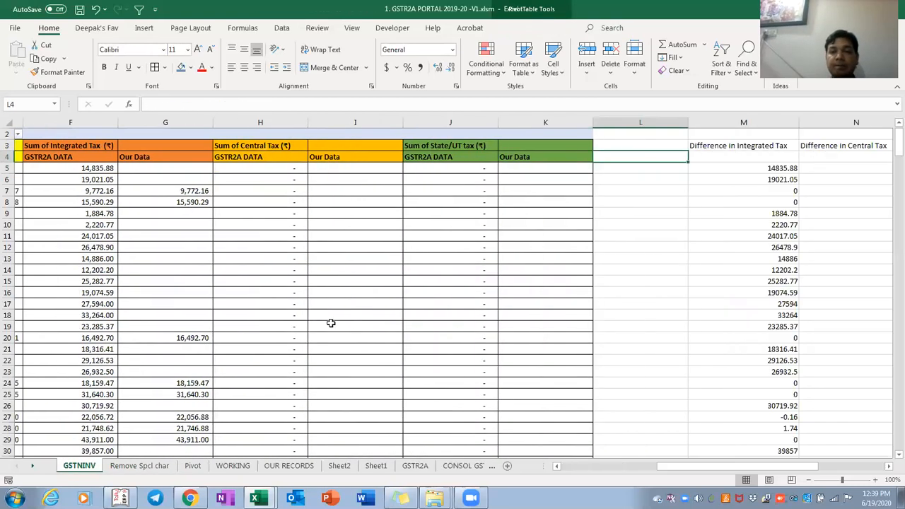
key("Left")
key("Left")
key("Left")
key("Left")
key("Left")
key("Left")
key("Left")
key("Left")
key("Left")
key("Left")
key("Left")
key("Left")
key("Left")
key("Left")
key("Left")
key("Left")
key("Left")
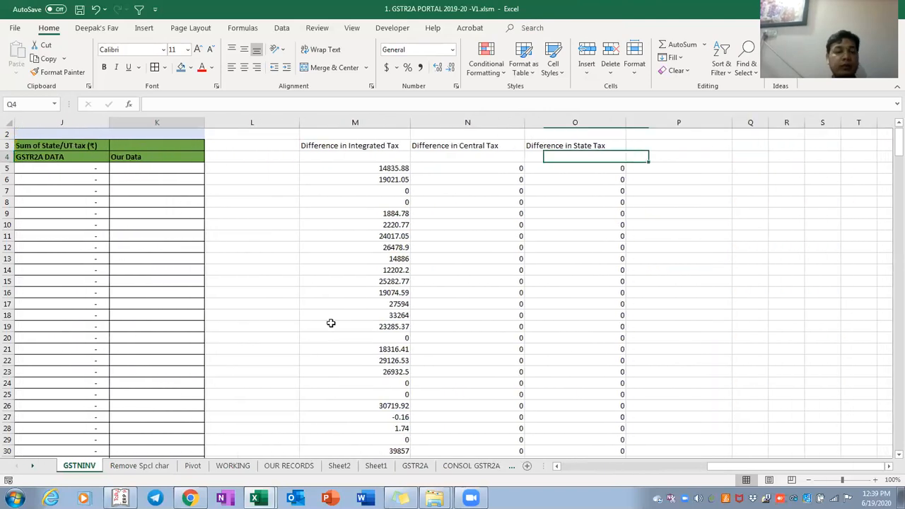
key("Right")
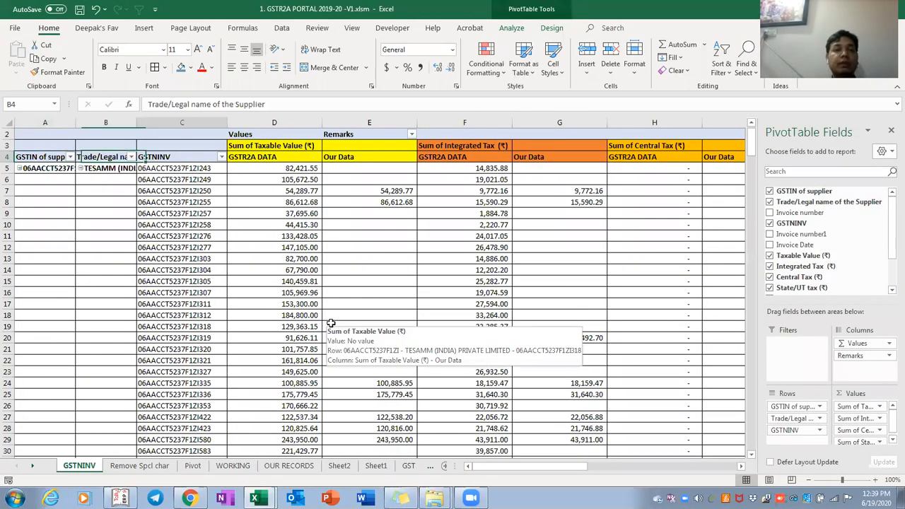
key("ctrl+Page_Down")
key("ctrl+Page_Down")
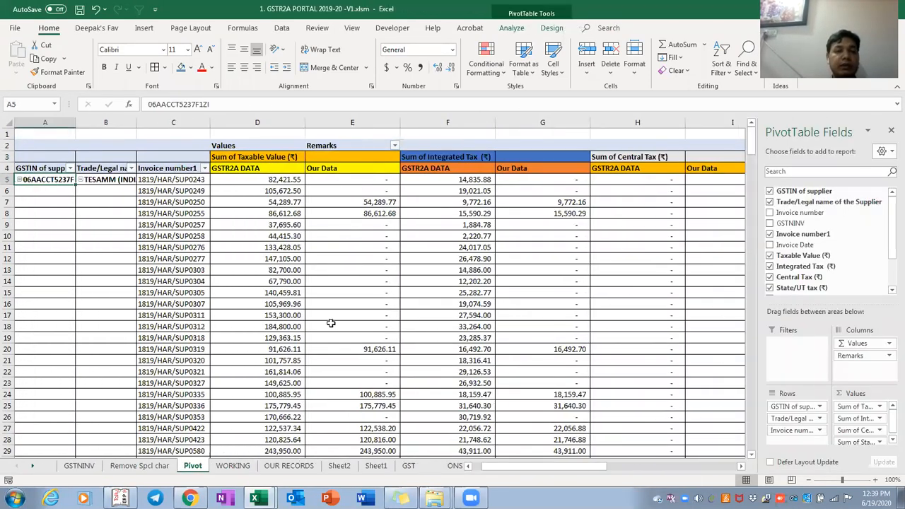
Walk down the Pivot sheet's invoice numbers to the G R SOLUTION invoices, checking GRS05516 and GRS09313
key("Down")
key("Down")
key("Down")
key("Down")
key("Down")
key("Down")
key("Down")
key("Down")
key("Down")
key("Down")
key("Down")
key("Down")
key("Down")
key("Down")
key("Down")
key("Down")
key("Down")
key("Down")
key("Down")
key("Down")
key("Down")
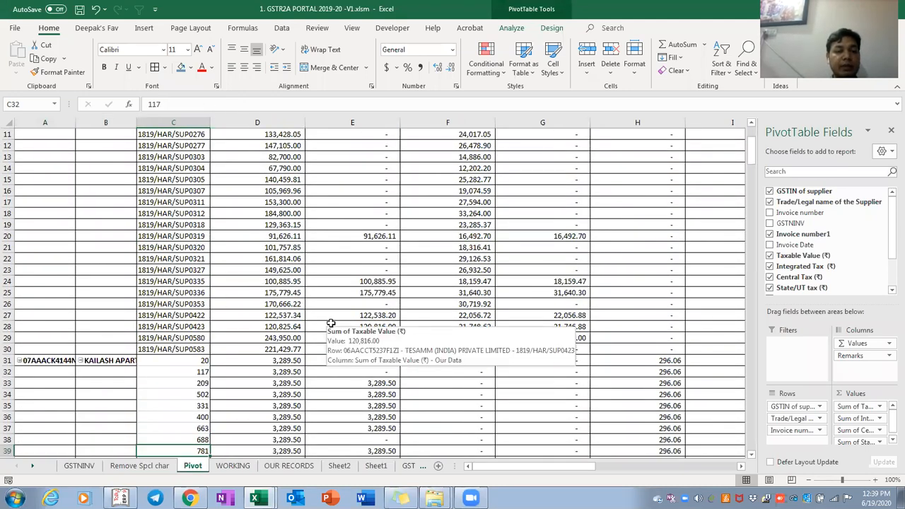
key("ctrl+Up")
key("ctrl+shift+Down")
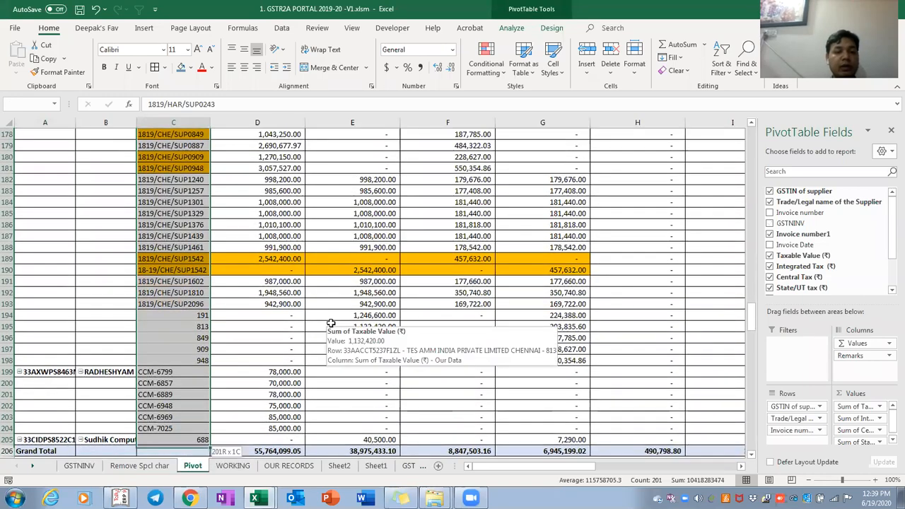
key("ctrl+BackSpace")
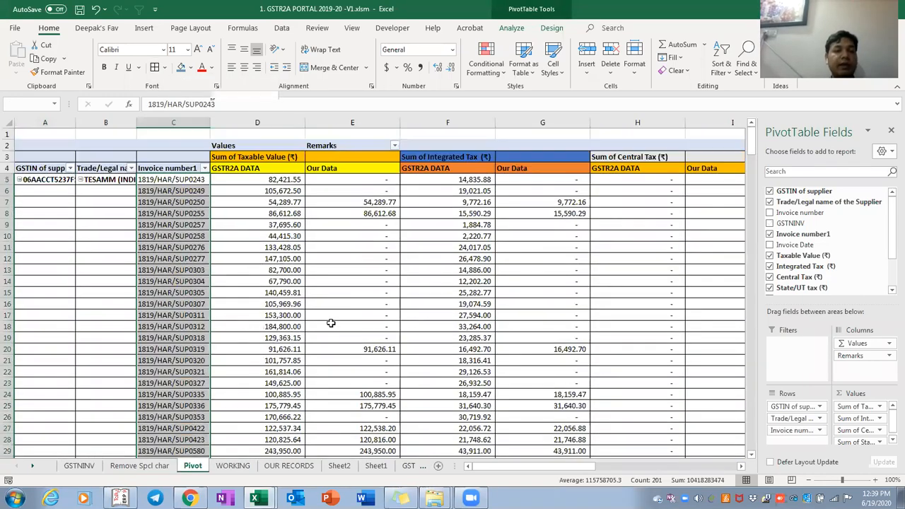
key("Down")
key("Down")
key("Down")
key("Down")
key("Down")
key("Down")
key("Down")
key("Down")
key("Down")
key("Down")
key("Down")
key("Down")
key("Down")
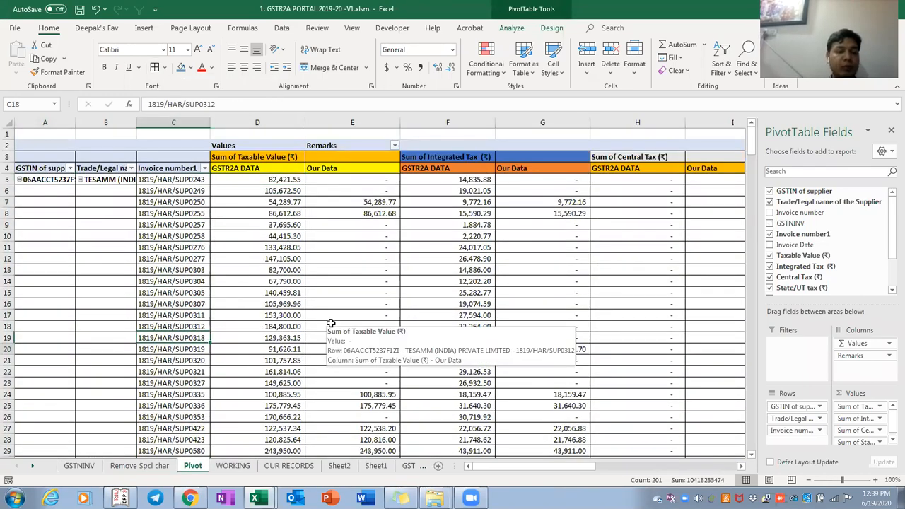
key("Down")
key("Down")
key("Down")
key("Down")
key("Down")
key("Down")
key("Down")
key("Down")
key("Down")
key("Down")
key("Down")
key("Down")
key("Down")
key("Down")
key("Down")
key("Down")
key("Down")
key("Down")
key("Down")
key("Down")
key("Down")
key("Down")
key("Down")
key("Down")
key("Down")
key("Down")
key("Down")
key("Down")
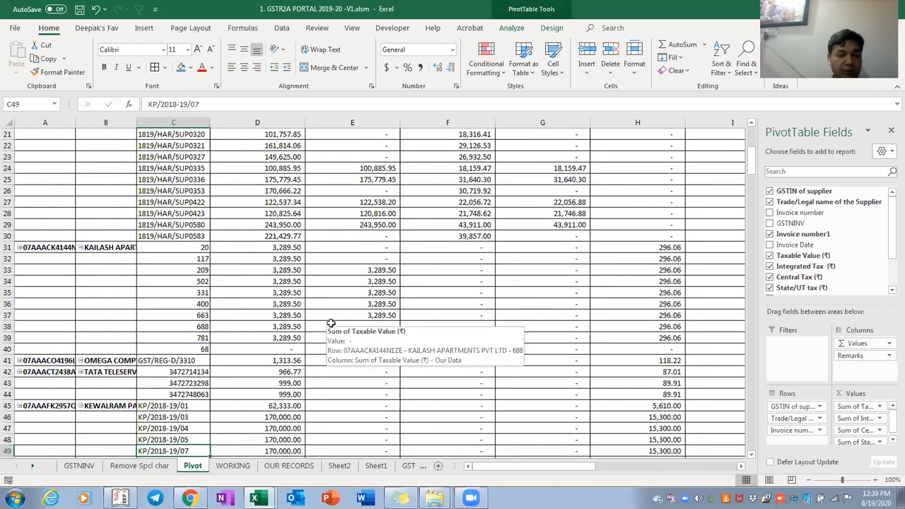
key("Down")
key("Down")
key("Down")
key("Down")
key("Down")
key("Down")
key("Down")
key("Down")
key("Down")
key("Down")
key("Down")
key("Down")
key("Down")
key("Down")
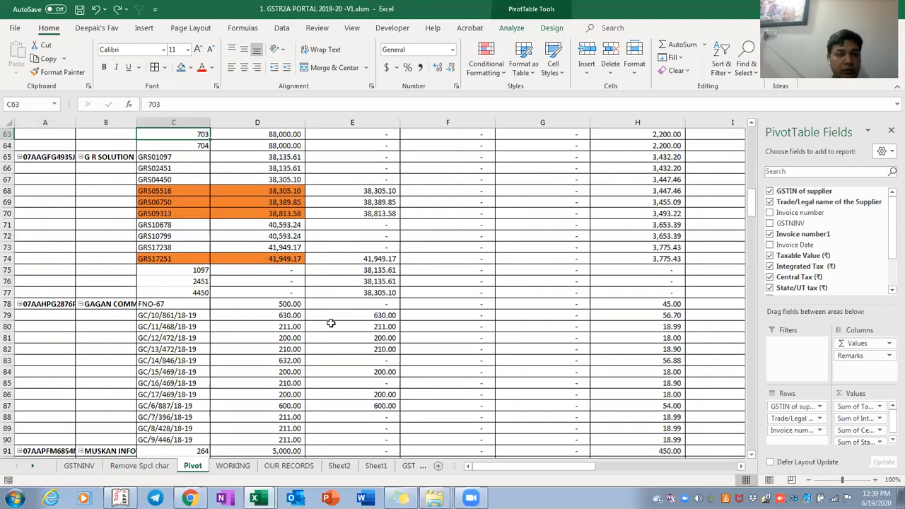
key("Up")
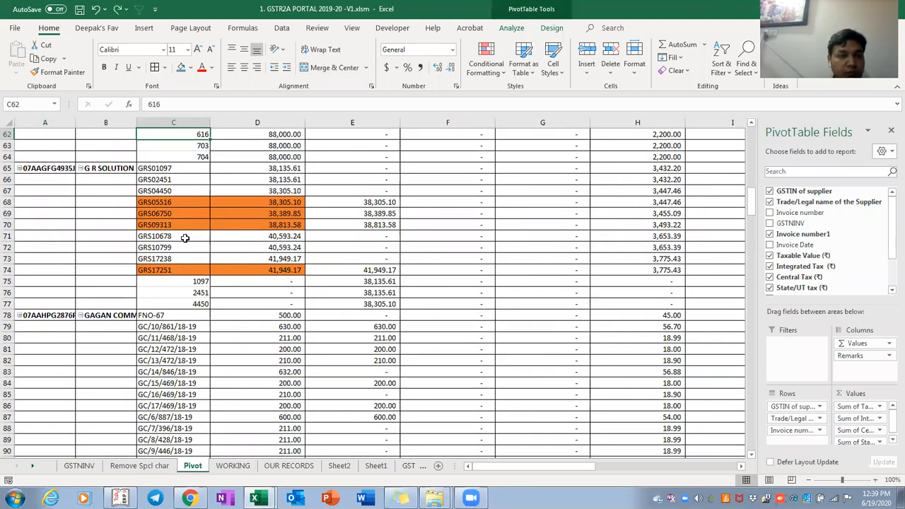
left_click(179, 203)
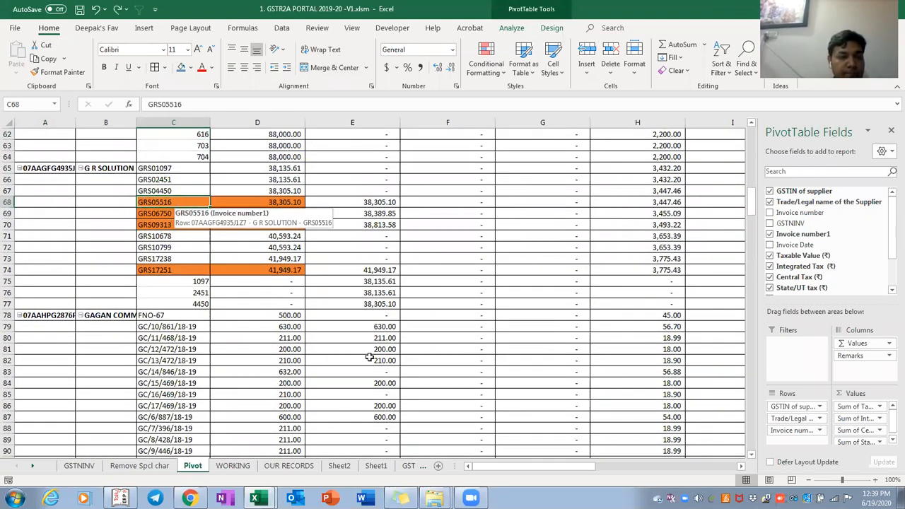
key("Down")
key("Down")
key("Down")
key("Down")
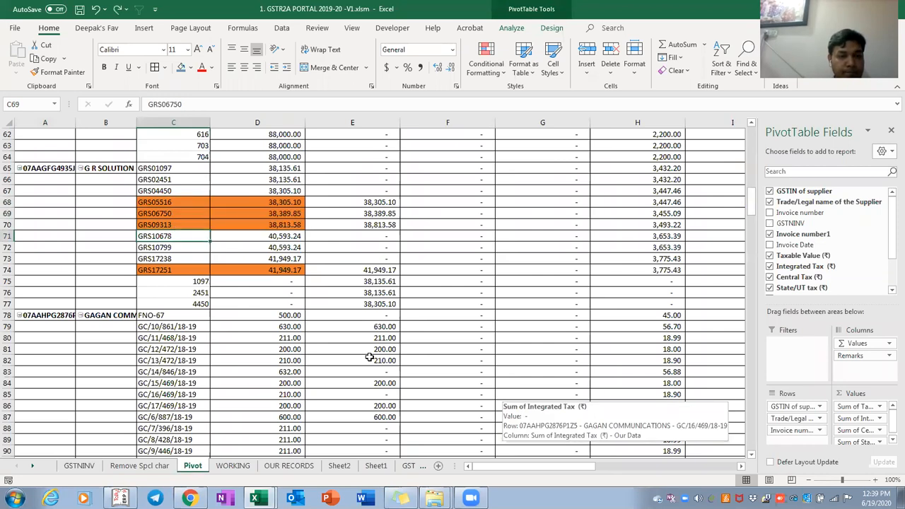
key("Up")
key("Up")
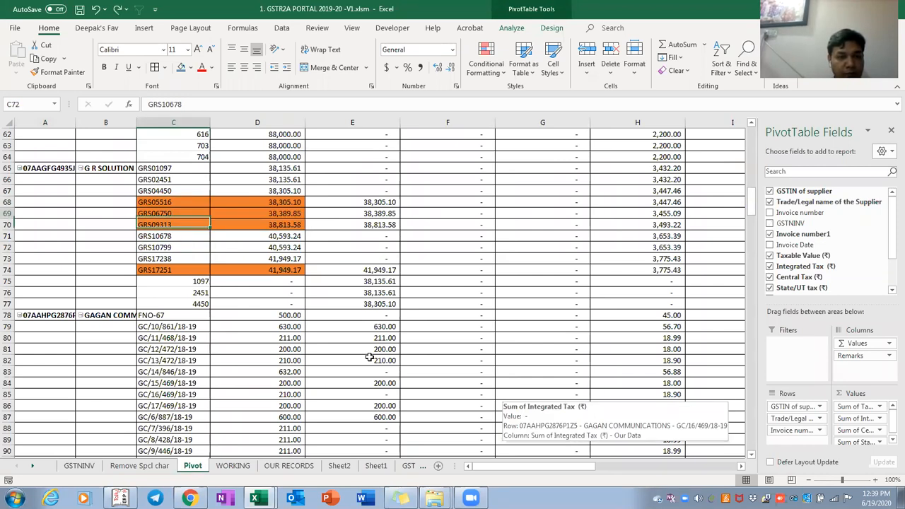
Recheck the invoice list from the top, comparing invoices GRS17251 and 906 against GSTR2A amounts
key("ctrl+Up")
key("Down")
key("Down")
key("Down")
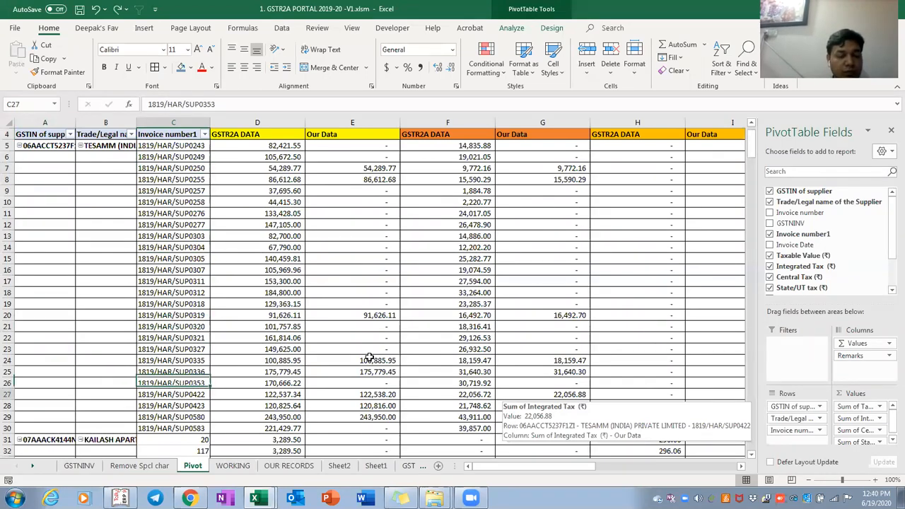
key("Down")
key("Down")
key("Down")
key("Down")
key("Down")
key("Down")
key("Down")
key("Down")
key("Down")
key("Down")
key("Down")
key("Down")
key("Down")
key("Down")
key("Down")
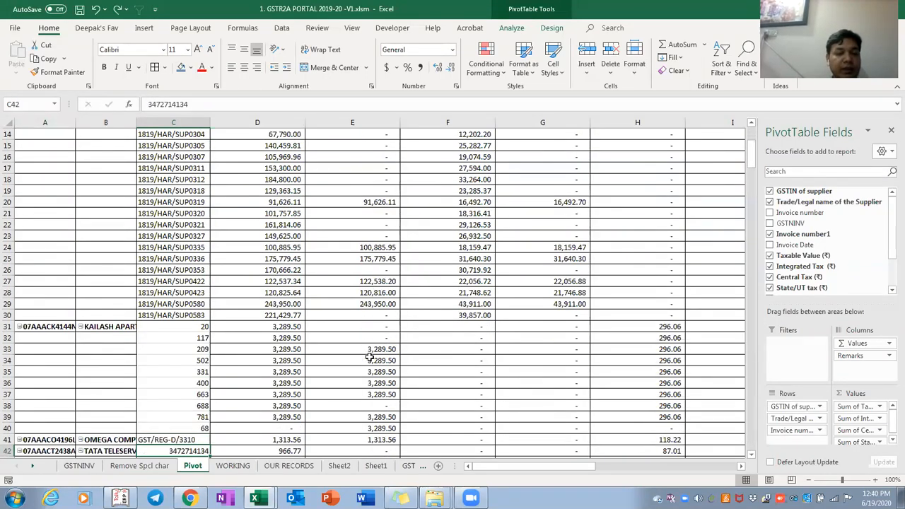
key("Down")
key("Down")
key("Down")
key("Down")
key("Down")
key("Down")
key("Down")
key("Down")
key("Down")
key("Down")
key("Down")
key("Down")
key("Down")
key("Down")
key("Down")
key("Down")
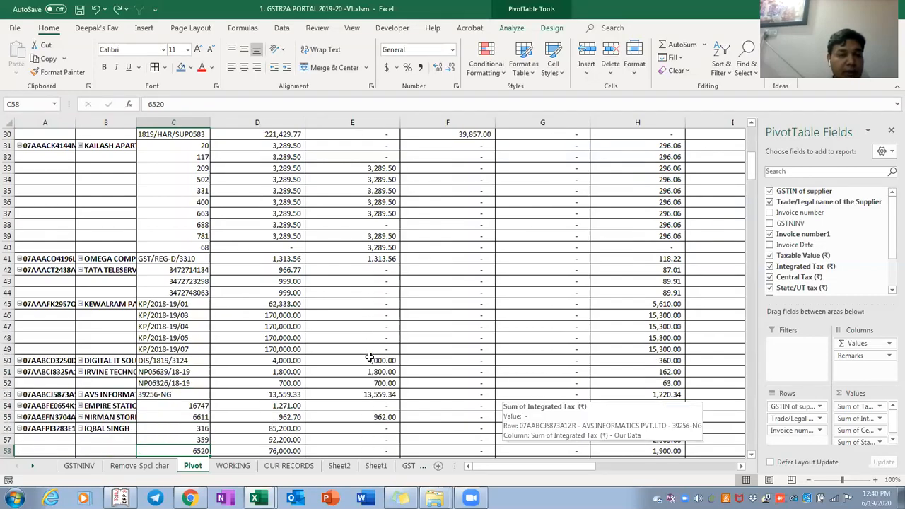
key("Down")
key("Down")
key("Down")
key("Down")
key("Down")
key("Down")
key("Down")
key("Down")
key("Down")
key("Down")
key("Down")
key("Down")
key("Down")
key("Down")
key("Down")
key("Down")
key("Down")
key("Down")
key("Down")
key("Down")
key("Down")
key("Down")
key("Down")
key("Down")
key("Down")
key("Down")
key("Down")
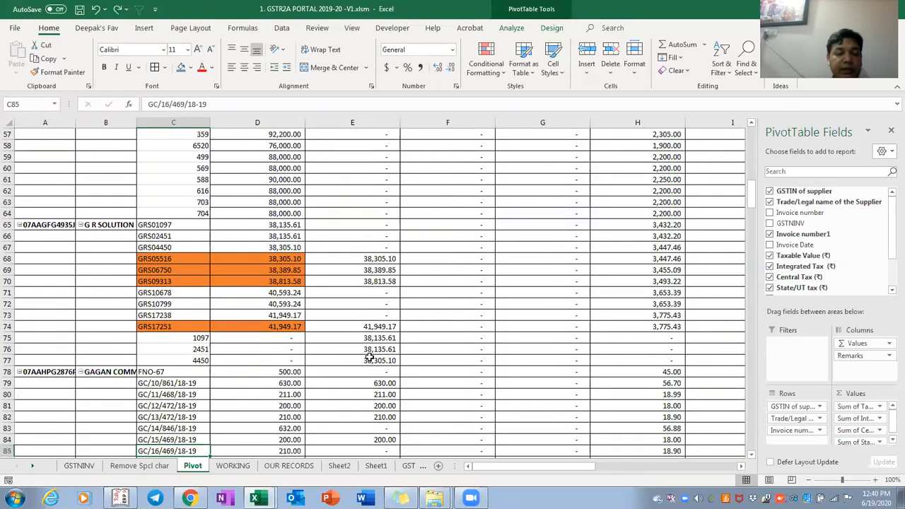
key("Up")
key("Up")
key("Up")
key("Up")
key("Up")
key("Up")
key("Up")
key("Up")
key("Up")
key("Up")
key("Up")
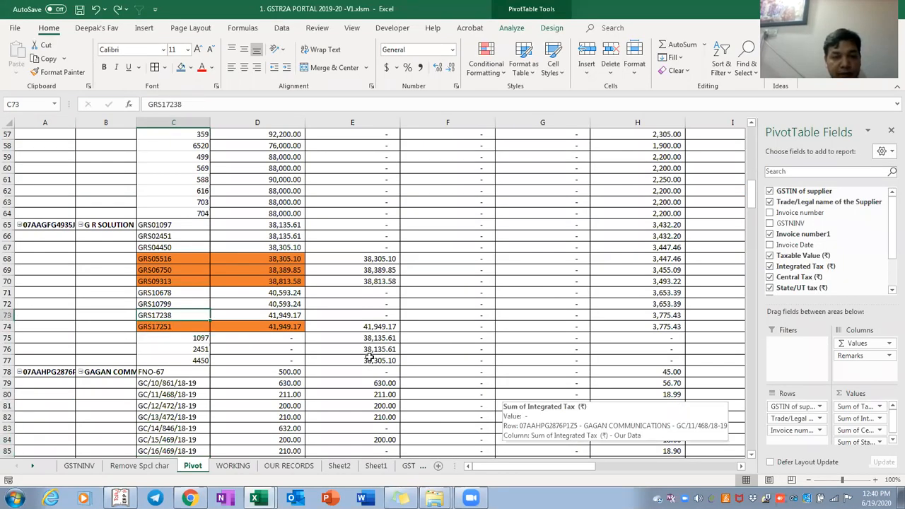
key("Down")
key("Down")
key("Down")
key("Down")
key("Down")
key("Down")
key("Down")
key("Down")
key("Down")
key("Down")
key("Down")
key("Down")
key("Down")
key("Down")
key("Down")
key("Down")
key("Down")
key("Down")
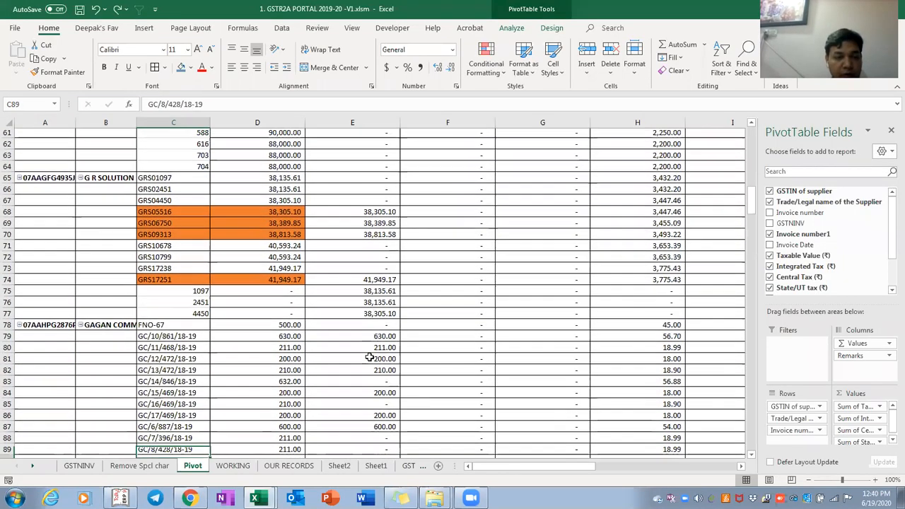
key("Down")
key("Down")
key("Down")
key("Down")
key("Down")
key("Down")
key("Down")
key("Down")
key("Down")
key("Down")
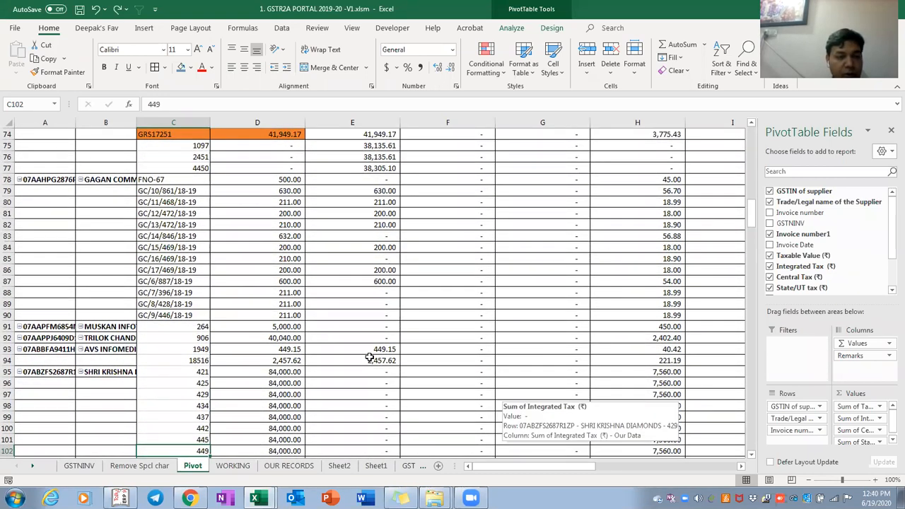
key("Up")
key("Up")
key("Up")
key("Up")
key("Up")
key("Up")
key("Up")
key("Up")
key("Up")
key("Up")
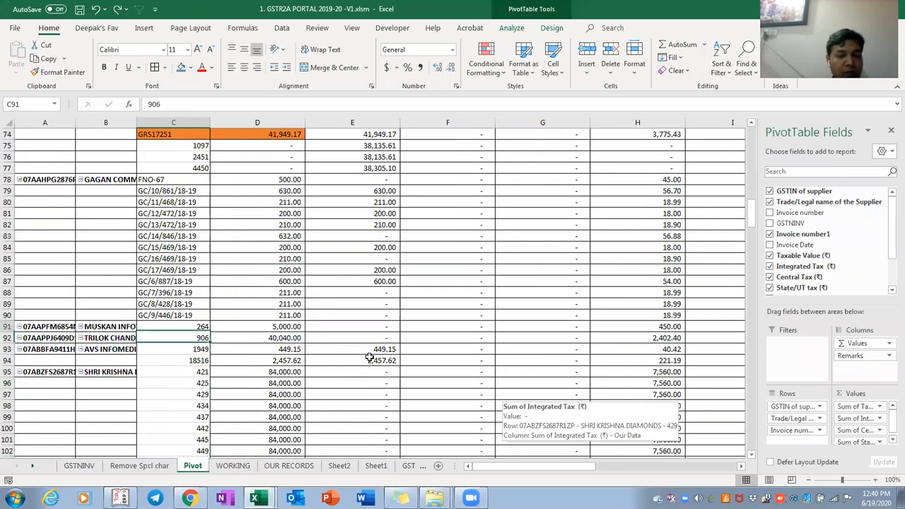
key("Down")
key("Down")
key("Down")
key("Down")
key("Down")
key("Down")
key("Down")
key("Down")
key("Down")
key("Down")
key("Down")
key("Down")
key("Down")
key("Down")
key("Down")
key("Down")
key("Down")
key("Down")
key("Down")
key("Down")
key("Down")
key("Down")
key("Down")
key("Down")
key("Down")
key("Down")
key("Down")
key("Down")
key("Down")
key("Down")
key("Down")
key("Down")
key("Down")
key("Down")
key("Down")
key("Down")
key("Down")
key("Down")
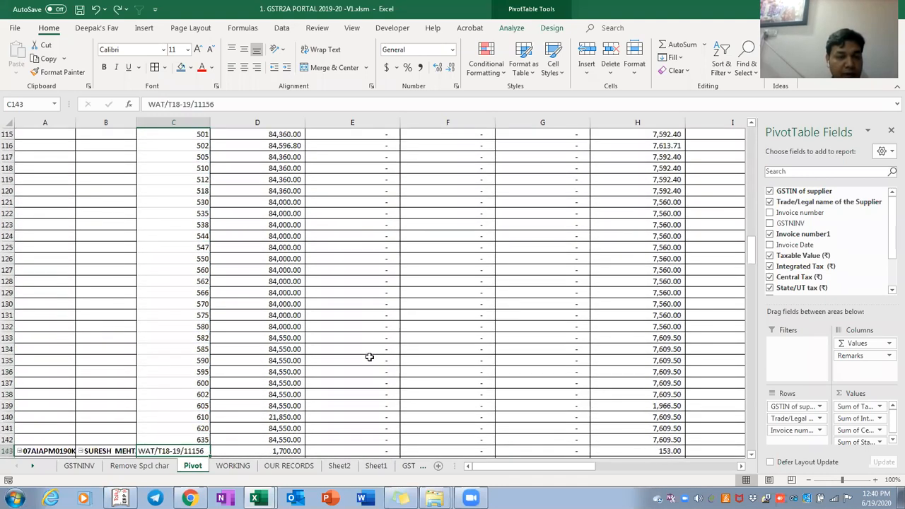
Compare the JYOTI COMPUTER invoices JCP431/18-19 and neighbouring entries with their amounts
key("Down")
key("Down")
key("Down")
key("Down")
key("Down")
key("Down")
key("Down")
key("Down")
key("Down")
key("Down")
key("Down")
key("Down")
key("Down")
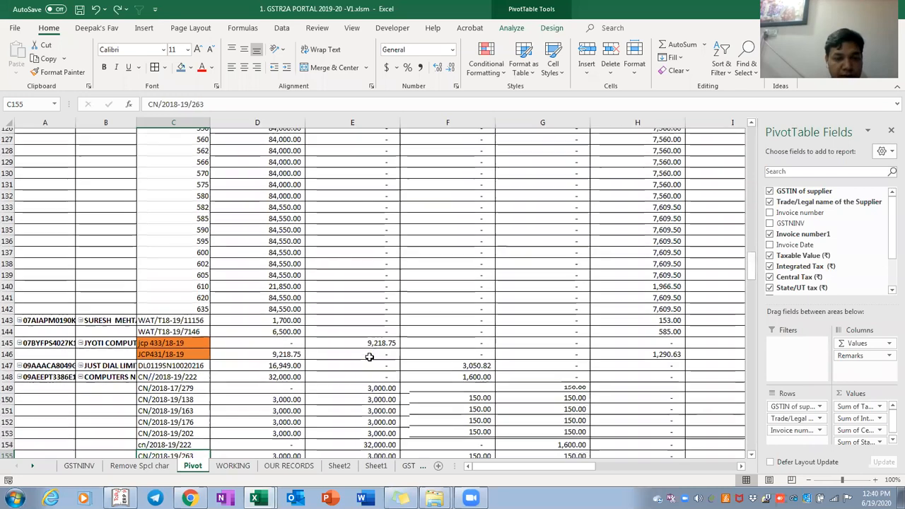
key("Up")
key("Up")
key("Up")
key("Up")
key("Up")
key("Up")
key("Up")
key("Up")
key("Up")
key("Up")
key("Up")
key("Up")
key("shift+Down")
key("shift+Right")
key("shift+Right")
key("shift+Right")
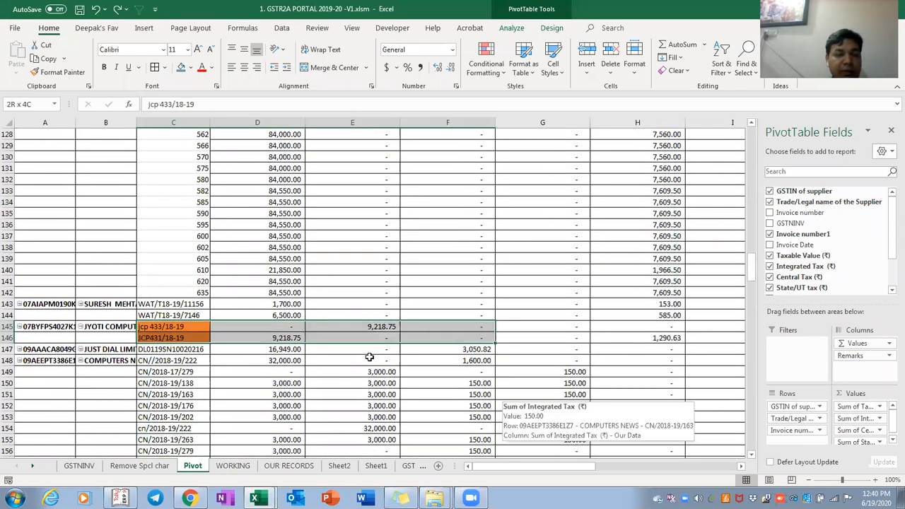
key("Left")
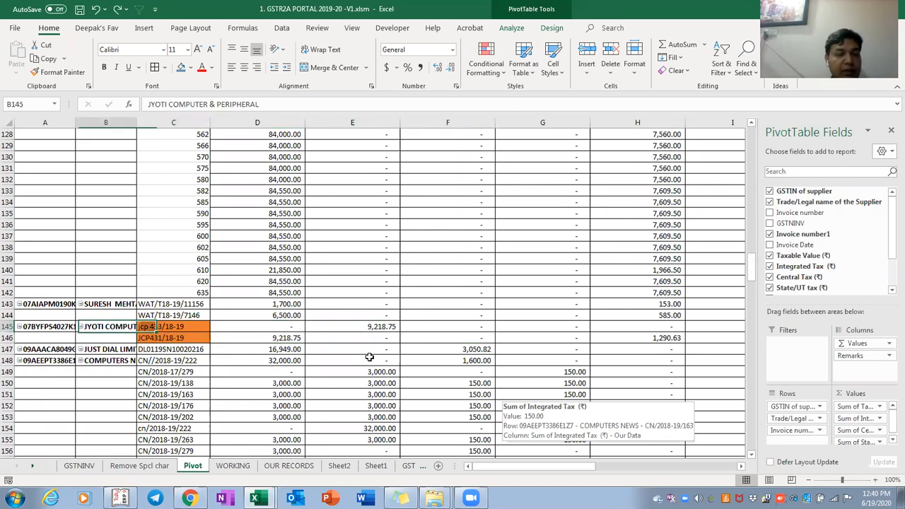
key("Right")
key("Down")
key("Down")
key("Down")
key("Down")
key("Down")
key("Down")
key("Down")
key("Down")
key("Down")
key("Down")
key("Down")
key("Down")
key("Down")
key("Down")
key("Down")
key("Down")
key("Down")
key("Down")
key("Down")
key("Down")
key("Down")
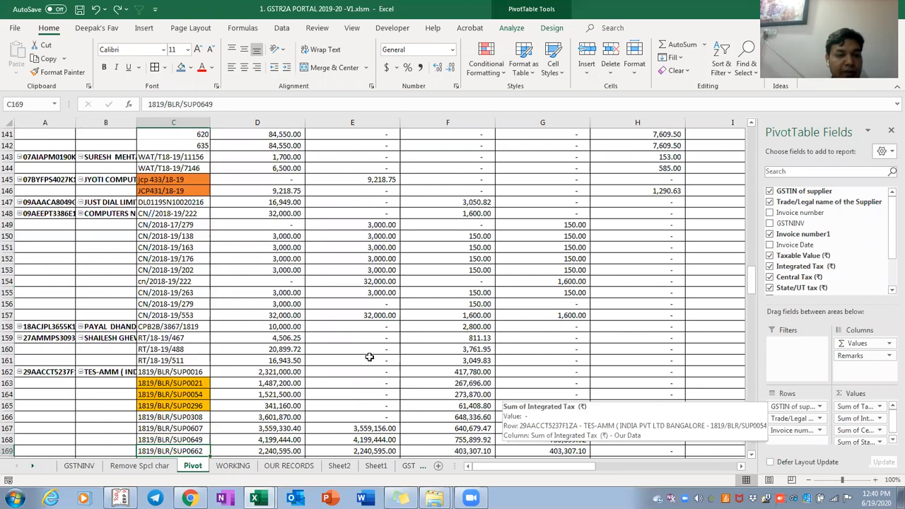
key("Down")
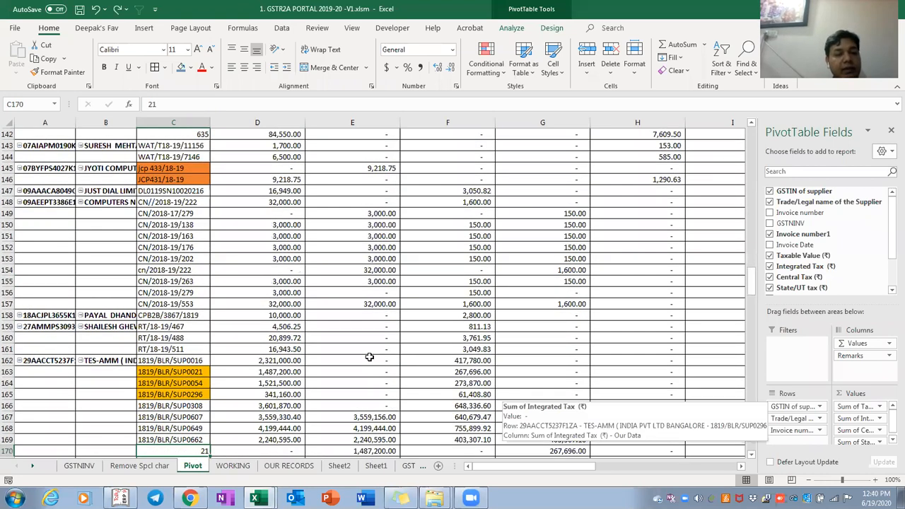
key("Up")
key("Up")
key("Up")
key("Up")
key("Up")
key("Up")
key("Up")
key("Up")
key("Up")
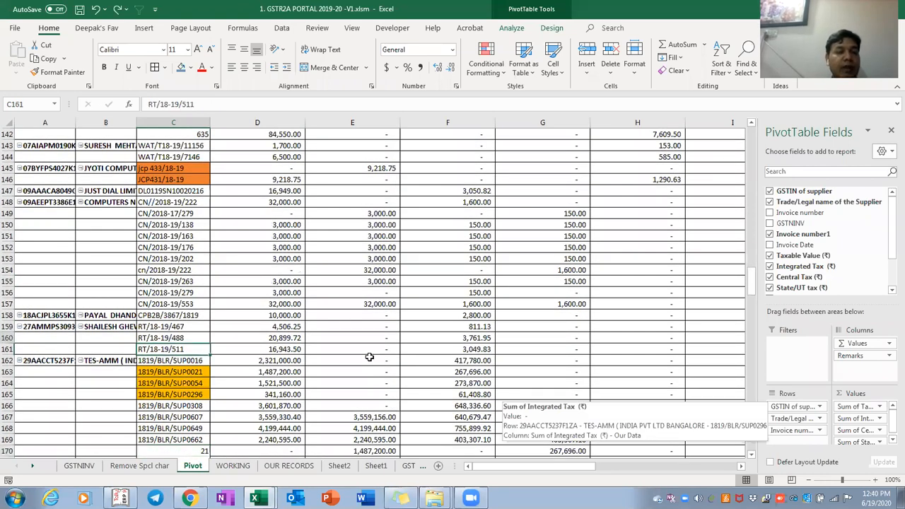
key("Up")
key("Up")
key("Up")
key("Up")
key("Up")
key("Up")
key("Up")
key("Up")
key("Up")
key("Up")
key("Up")
key("Up")
key("Up")
key("Up")
key("Up")
key("Up")
key("Up")
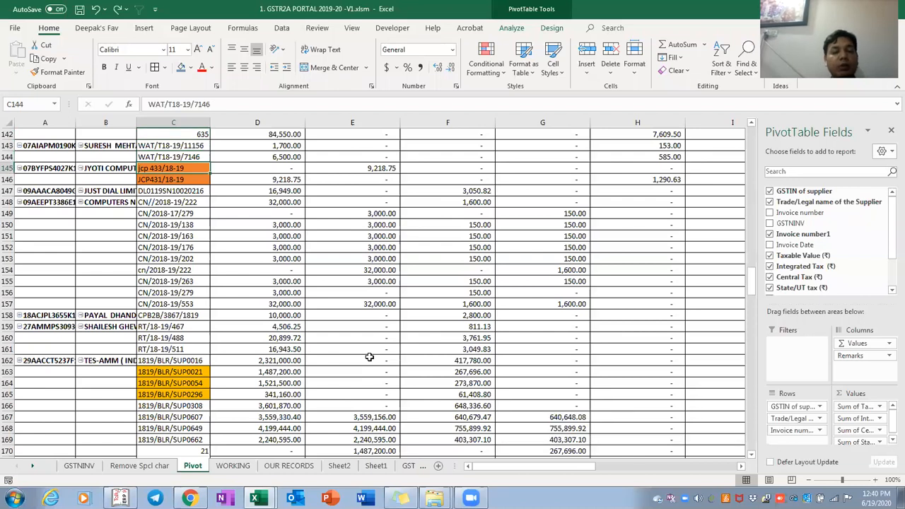
Select both JYOTI COMPUTER invoice numbers and commit the jcp 433/18-19 entry in C145
key("Down")
key("shift+Down")
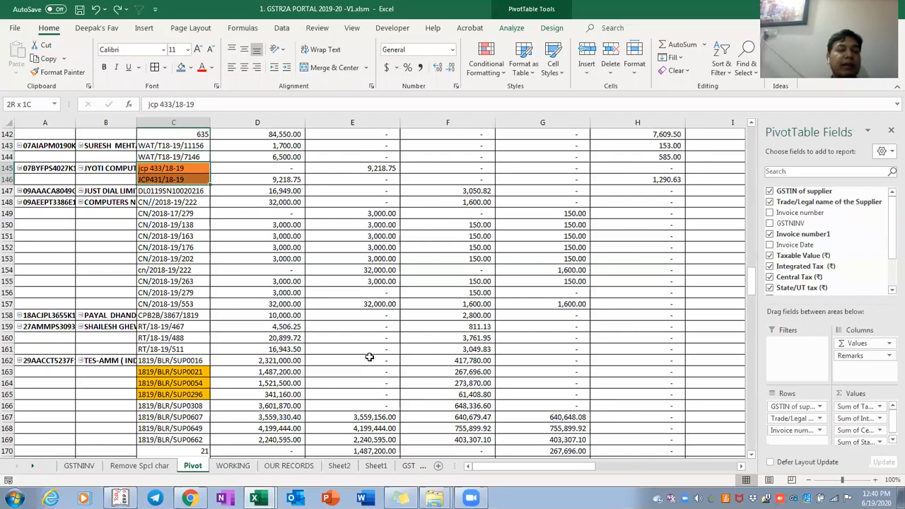
key("F2")
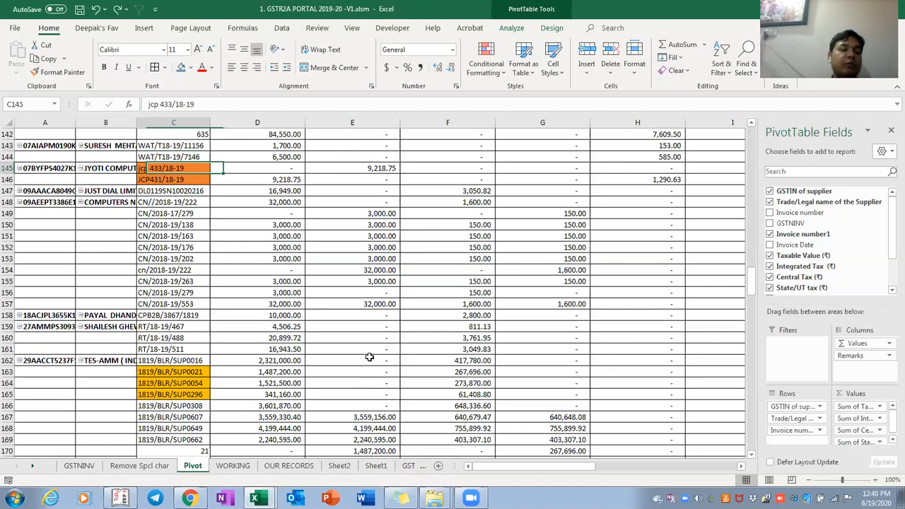
key("Return")
Select invoice 1819/BLR/SUP0021 with its amount, C163:D163
key("Down")
key("Down")
key("Down")
key("Down")
key("Down")
key("Down")
key("Down")
key("Down")
key("Down")
key("Down")
key("Down")
key("Down")
key("Down")
key("Down")
key("Down")
key("Down")
key("Down")
key("Down")
key("Down")
key("Down")
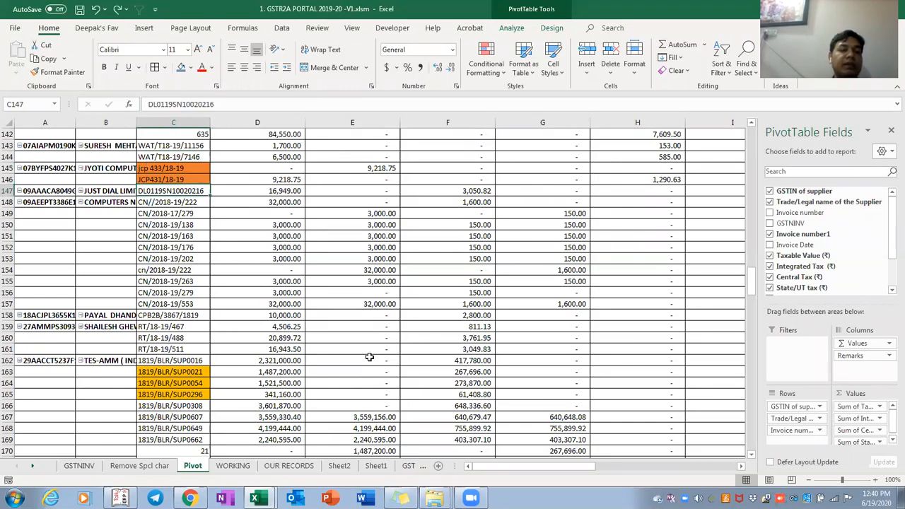
key("Down")
key("Down")
key("Down")
key("Down")
key("Down")
key("Down")
key("Down")
key("Down")
key("Down")
key("Down")
key("Down")
key("Down")
key("Down")
key("Up")
key("Up")
key("Up")
key("Up")
key("Up")
key("Up")
key("Up")
key("Up")
key("Up")
key("Up")
key("Up")
key("Up")
key("Up")
key("Up")
key("Up")
key("Up")
key("Up")
key("Up")
key("Down")
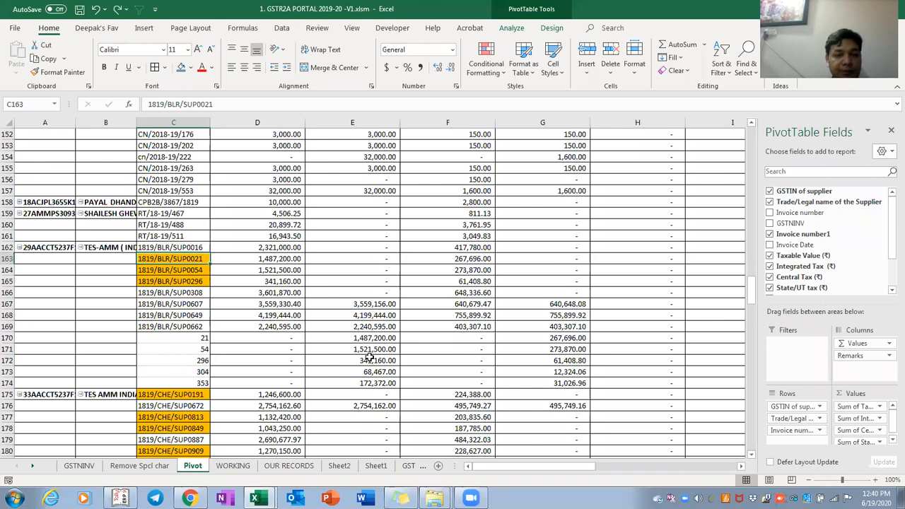
key("shift+Right")
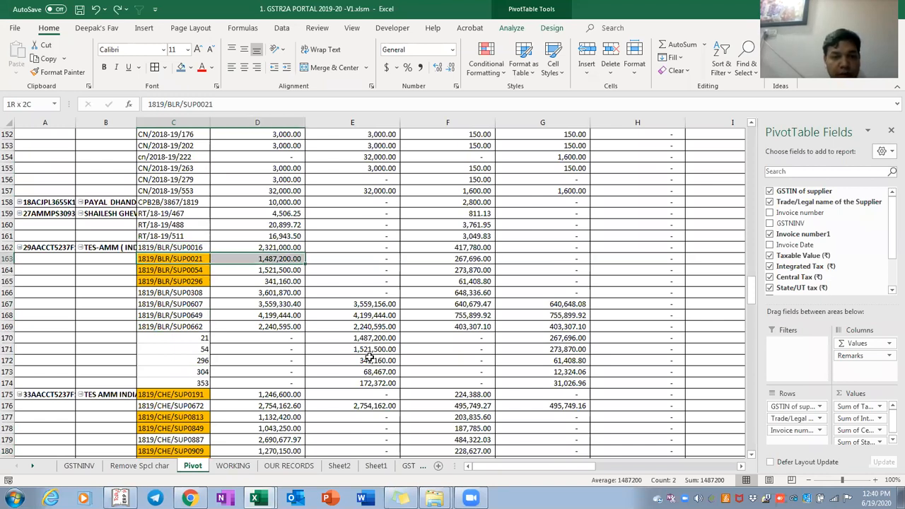
Fill C163:D163 and invoice 21's row C170:E170 blue as a matched pair
left_click(181, 69)
key("Left")
key("Right")
key("Right")
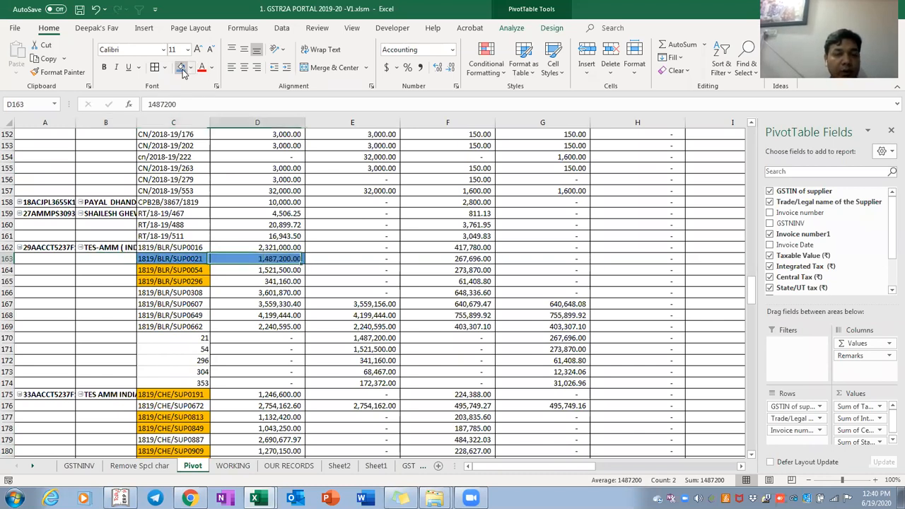
key("Down")
key("Down")
key("Down")
key("Down")
key("Down")
key("Down")
key("Down")
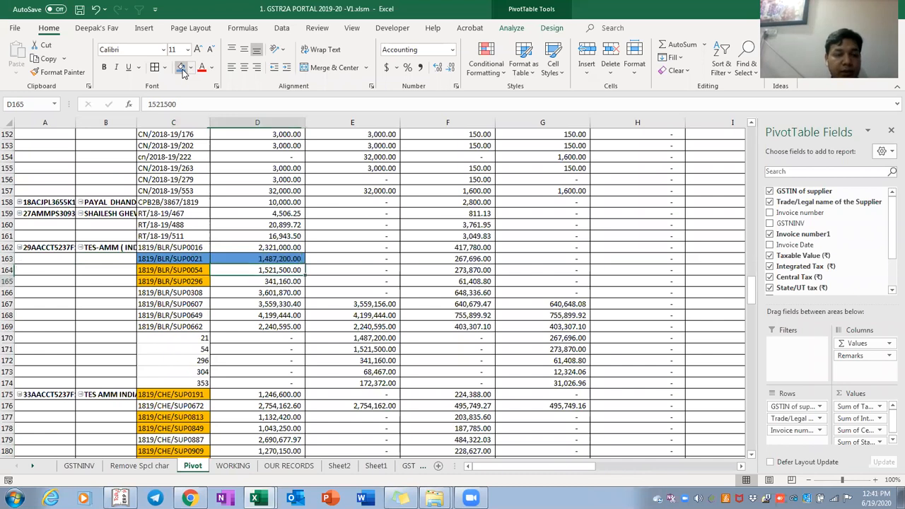
key("Left")
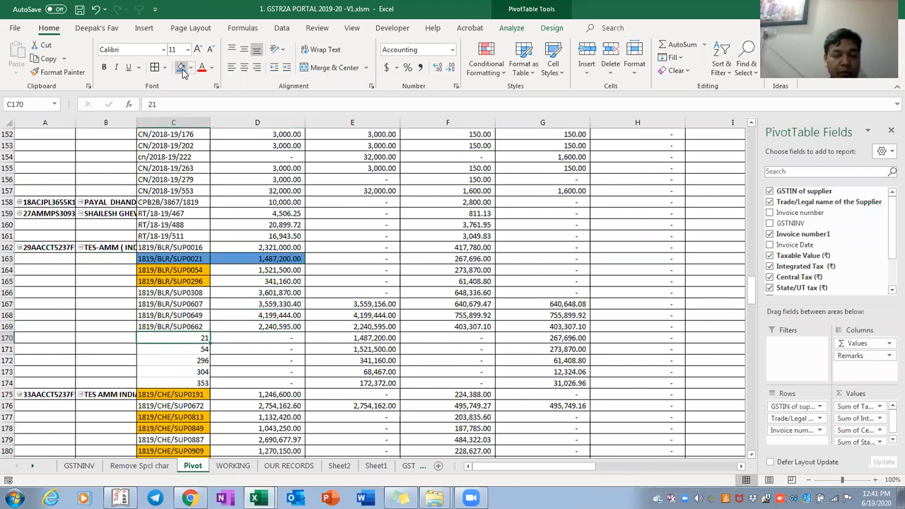
key("shift+Right")
key("shift+Right")
left_click(181, 69)
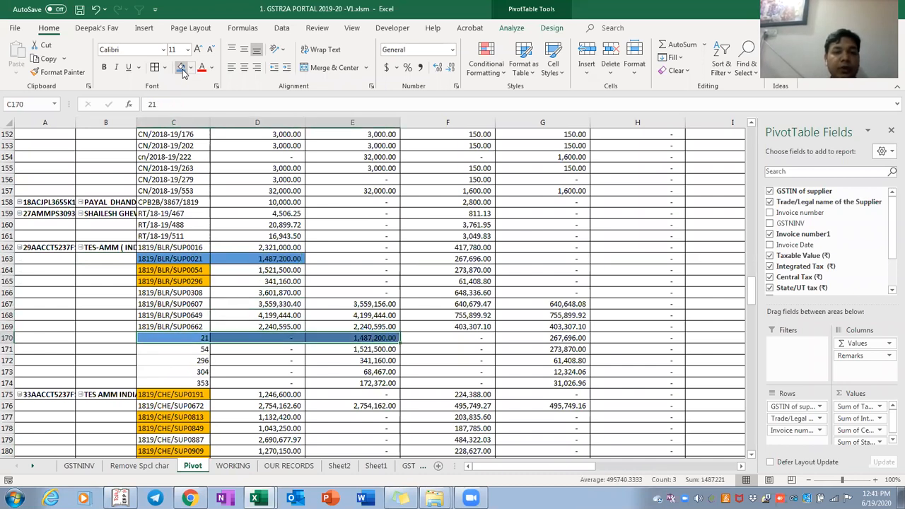
Page through the sheet and fill the next matching row, C171:E171, blue
key("Right")
key("Right")
key("Right")
key("Left")
key("Left")
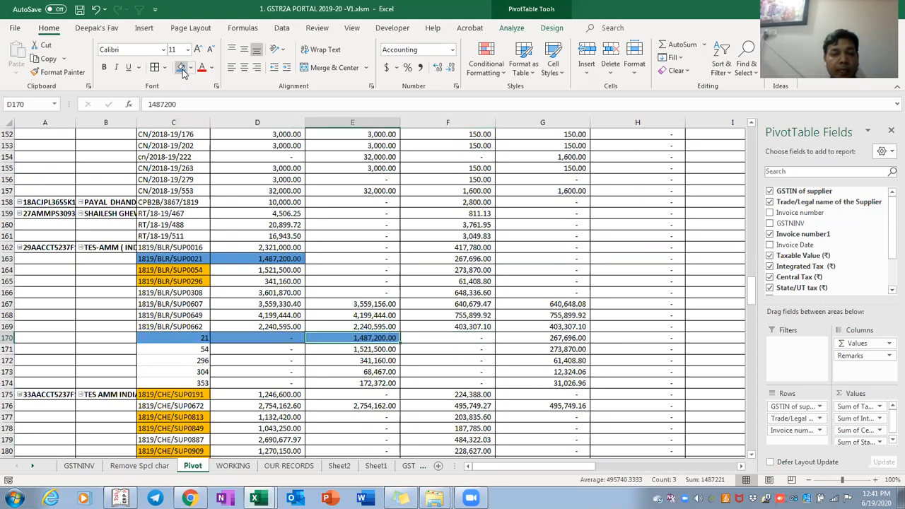
key("Up")
key("Up")
key("Up")
key("Up")
key("Up")
key("Up")
key("ctrl+Up")
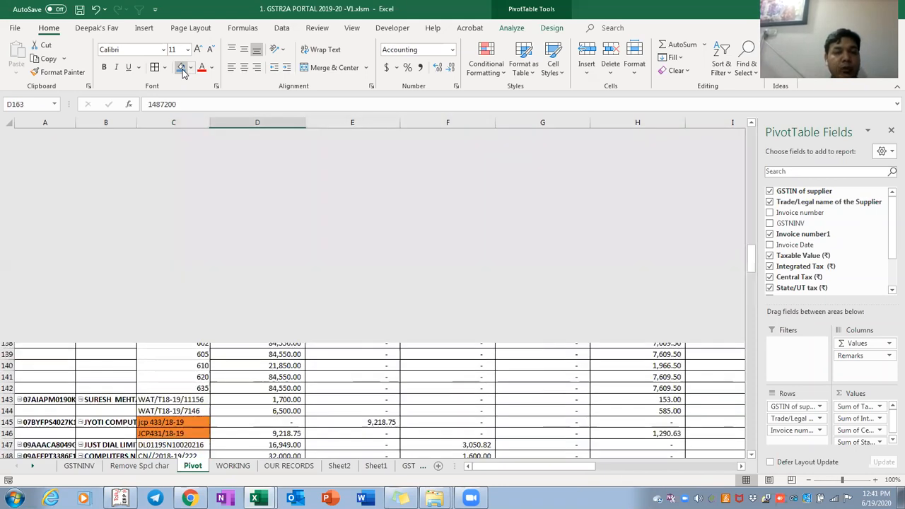
key("Down")
key("Page_Down")
key("Page_Down")
key("Page_Down")
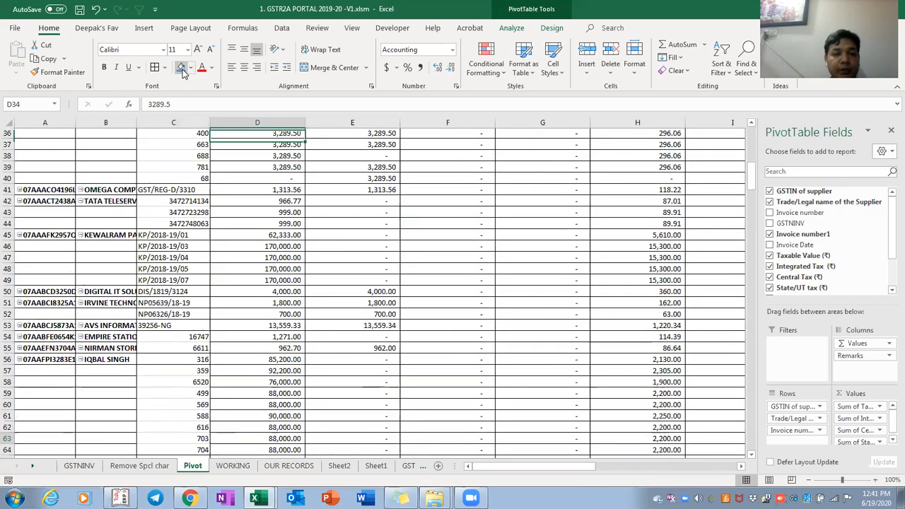
key("Page_Down")
key("Page_Down")
key("Down")
key("Right")
key("Down")
key("Down")
key("Down")
key("Down")
key("Down")
key("Down")
key("Down")
key("Down")
key("Down")
key("Down")
key("Down")
key("Down")
key("Down")
key("Down")
key("Down")
key("Down")
key("Down")
key("Down")
key("Down")
key("Down")
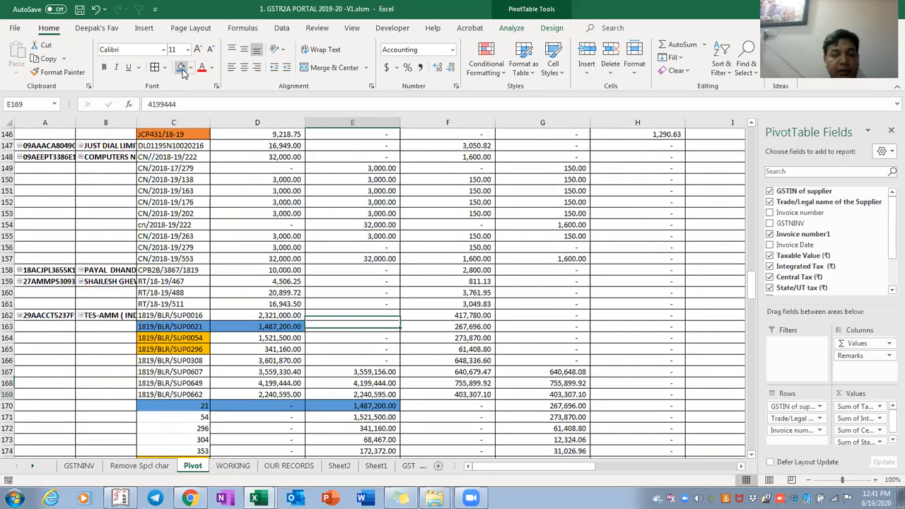
key("shift+Left")
key("Down")
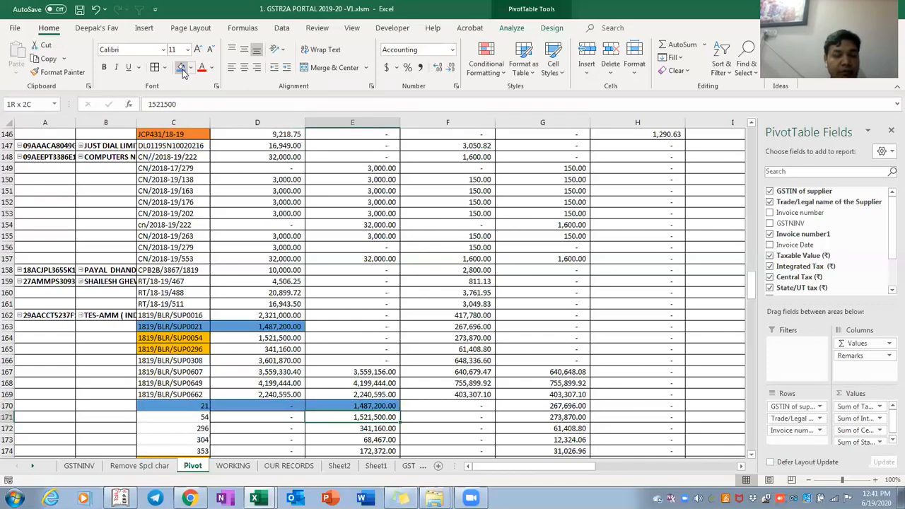
key("shift+Left")
left_click(181, 68)
Fill C164:D164 blue to pair it with row 171
key("Up")
key("Up")
key("Up")
key("Up")
key("Up")
key("Up")
key("Up")
key("Left")
key("shift+Left")
left_click(181, 67)
key("Right")
key("Right")
key("Right")
key("Right")
key("Right")
key("Right")
key("Right")
key("Right")
key("Right")
key("Right")
key("Right")
key("Right")
key("Right")
key("Right")
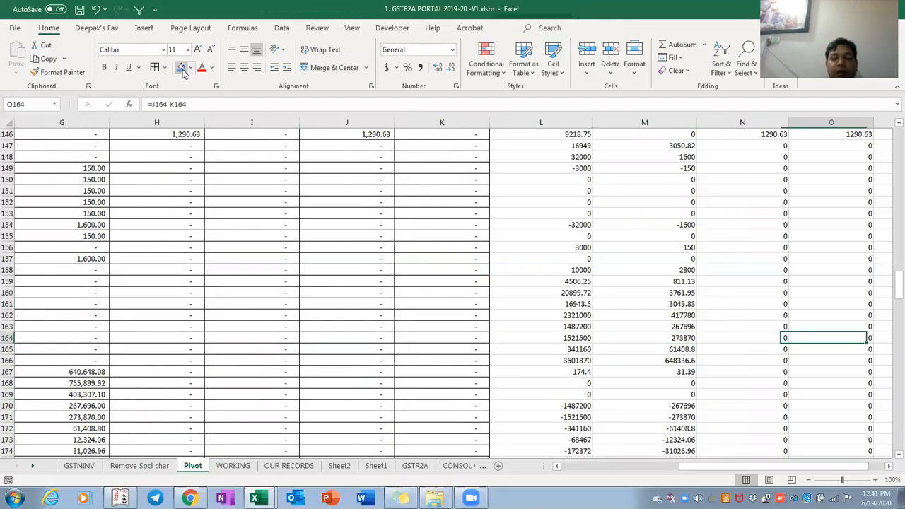
key("Left")
key("Left")
key("Left")
key("Left")
key("Left")
key("Left")
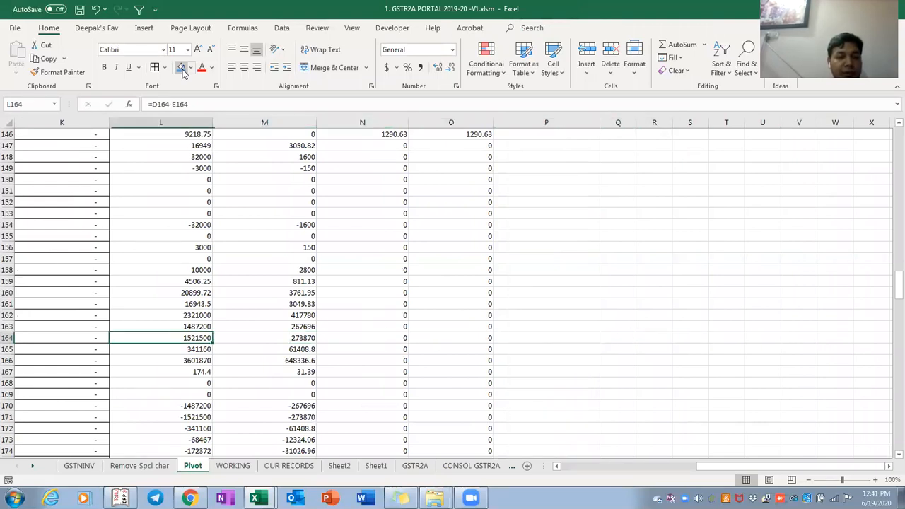
key("shift+Down")
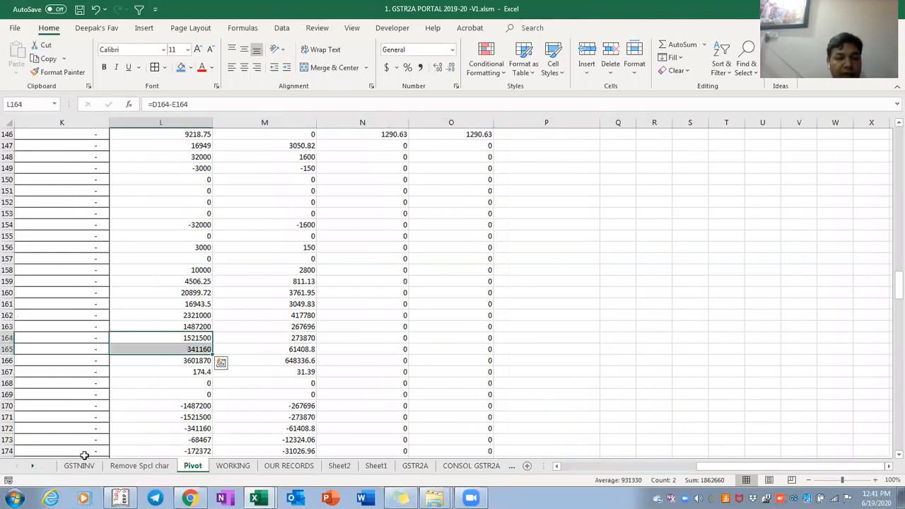
left_click(194, 417, "ctrl")
left_click(195, 429, "ctrl")
key("Home")
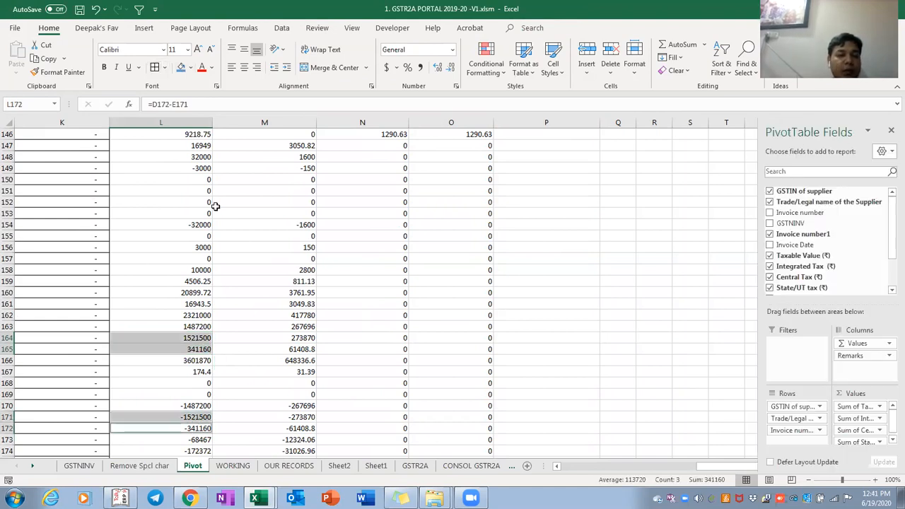
key("Right")
key("Right")
key("Down")
key("Down")
key("Up")
key("Up")
key("shift+Right")
key("shift+Right")
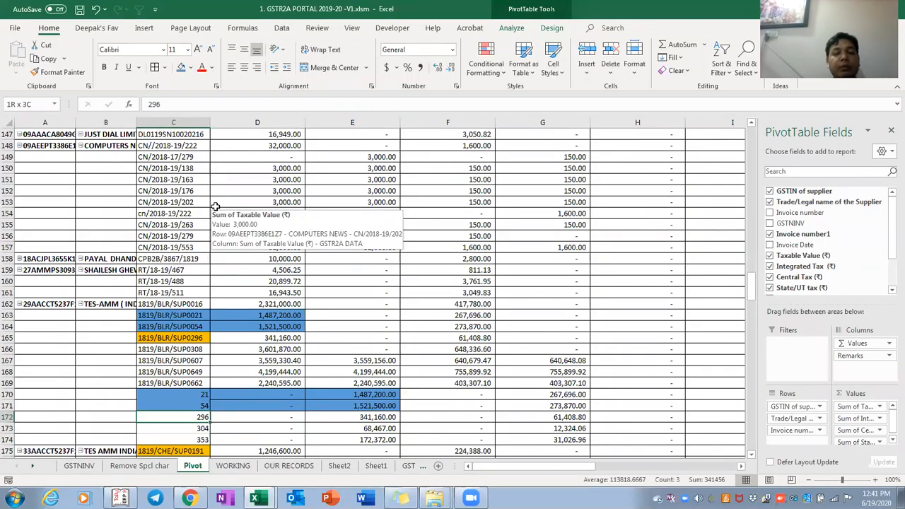
Fill the matching rows C172:E172 and C165:D165 blue
left_click(181, 67)
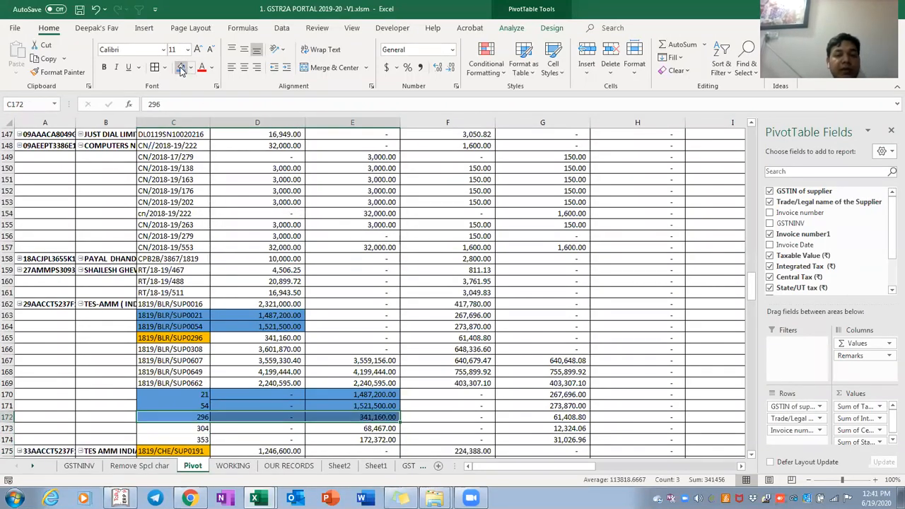
key("Up")
key("Up")
key("Up")
key("Up")
key("Up")
key("Up")
key("Up")
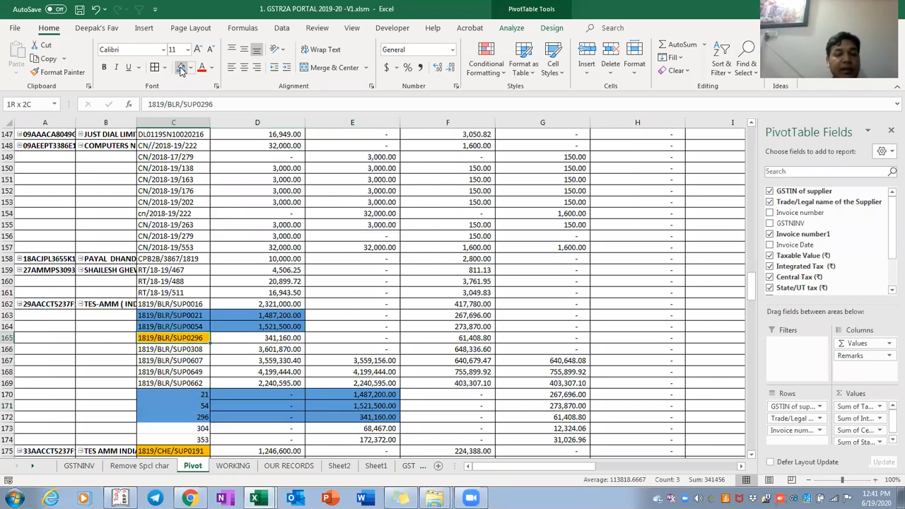
left_click(181, 67)
Recolour the 1819/CHE/SUP1542 and 18-19/CHE/SUP1542 rows, C189:E190, from orange to blue
key("Down")
key("Down")
key("Down")
key("Down")
key("Down")
key("Down")
key("Down")
key("Down")
key("Down")
key("Down")
key("Down")
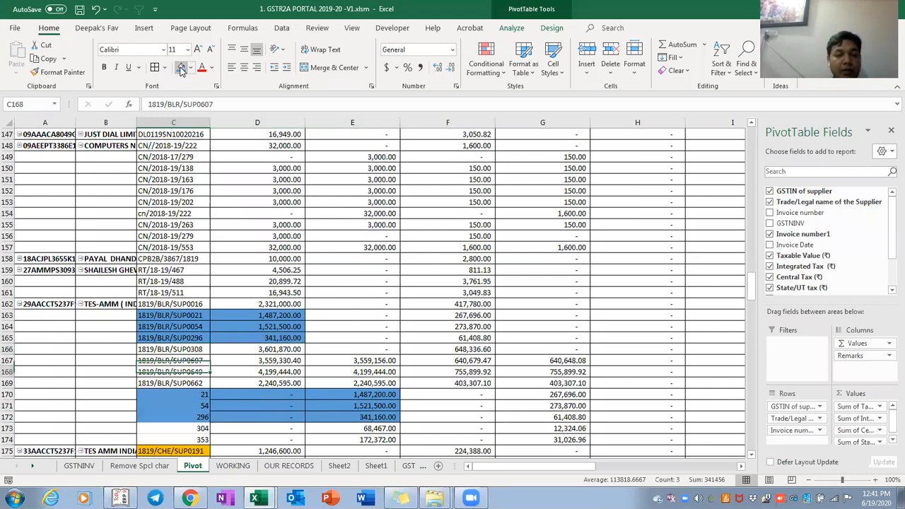
key("Down")
key("Down")
key("Down")
key("Down")
key("Down")
key("Down")
key("Down")
key("Down")
key("Down")
key("Down")
key("Down")
key("Down")
key("Down")
key("Down")
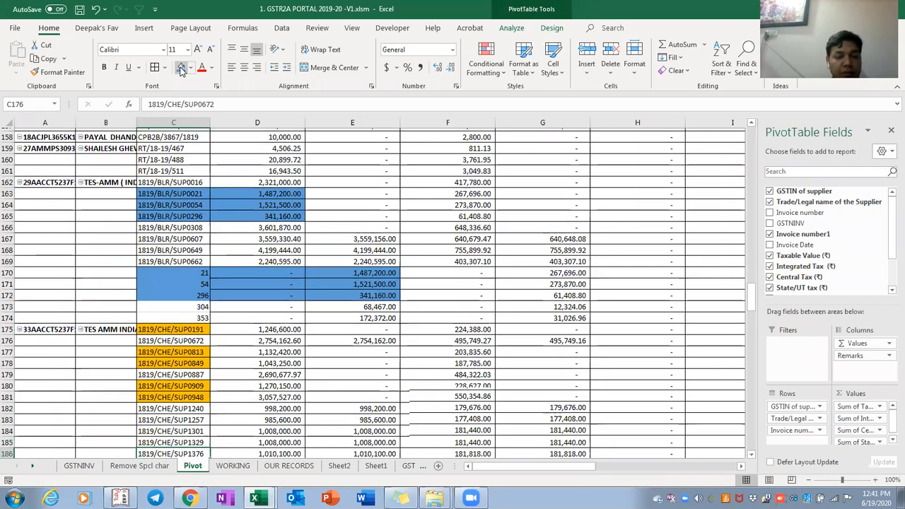
key("Down")
key("Down")
key("Down")
key("Down")
key("Down")
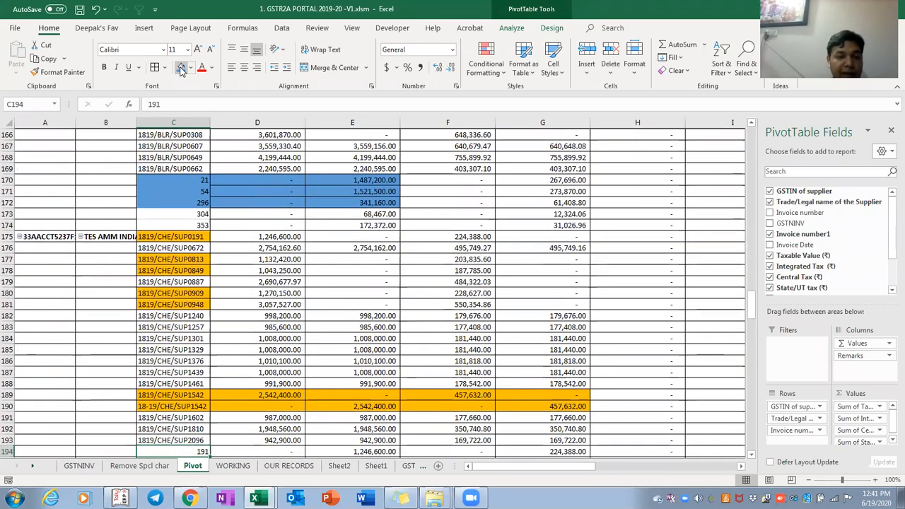
key("Up")
key("Up")
key("Up")
key("Up")
key("Up")
key("Up")
key("Up")
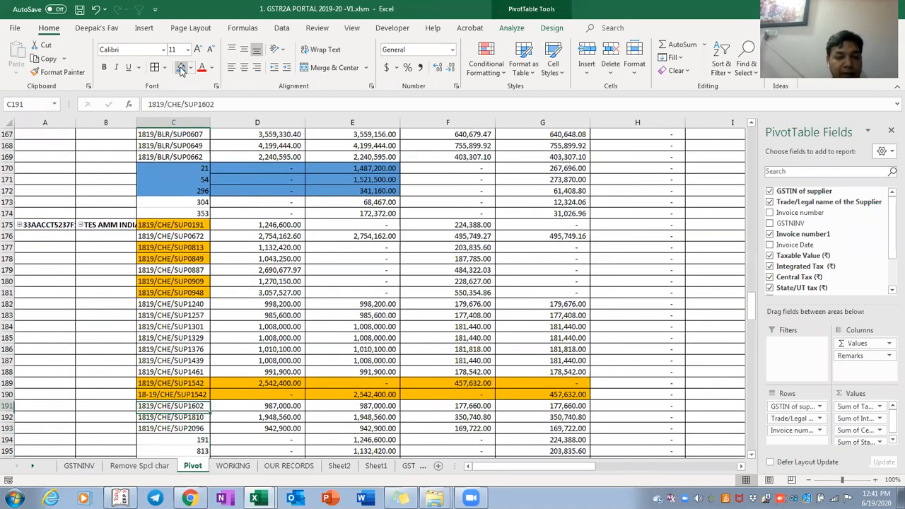
key("Down")
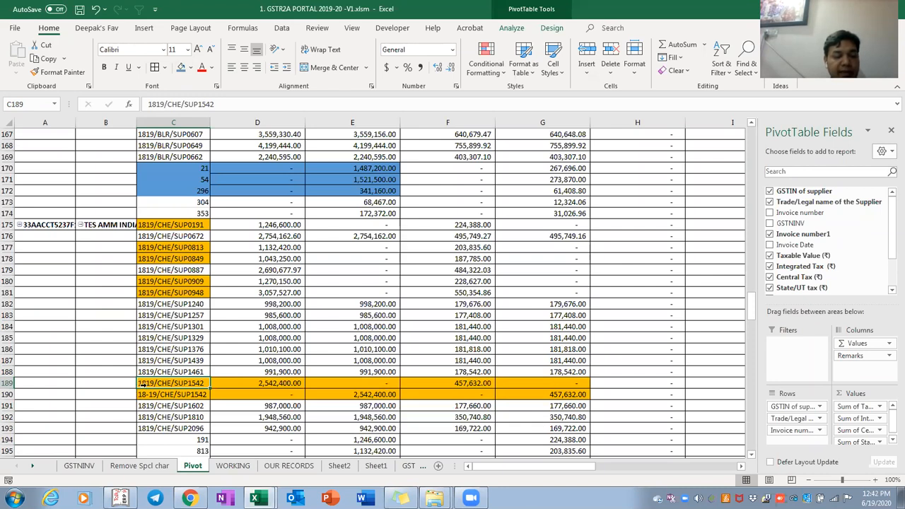
left_click(190, 398)
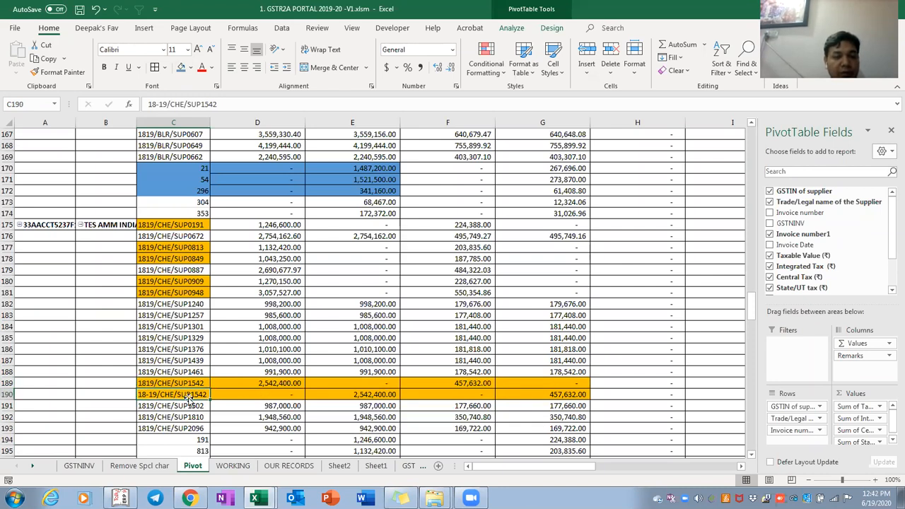
key("Down")
key("Down")
key("Down")
key("Down")
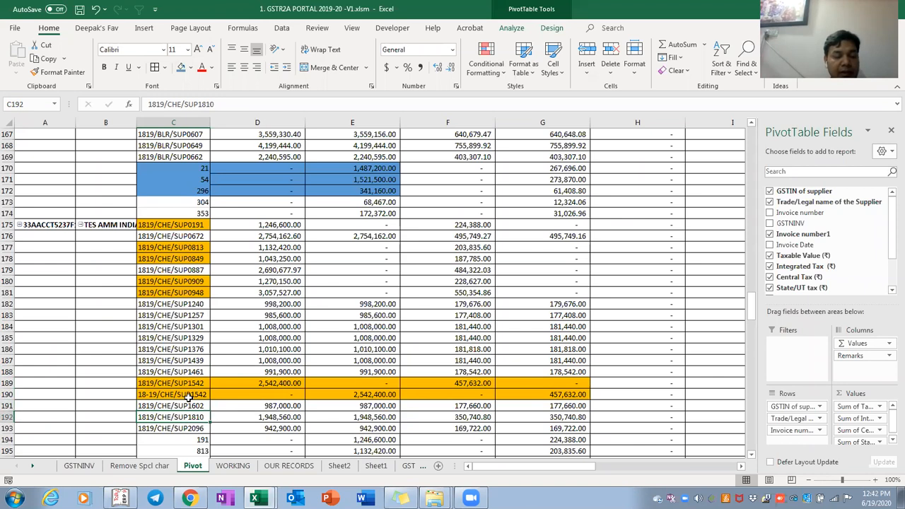
key("Up")
key("Up")
left_click(190, 398)
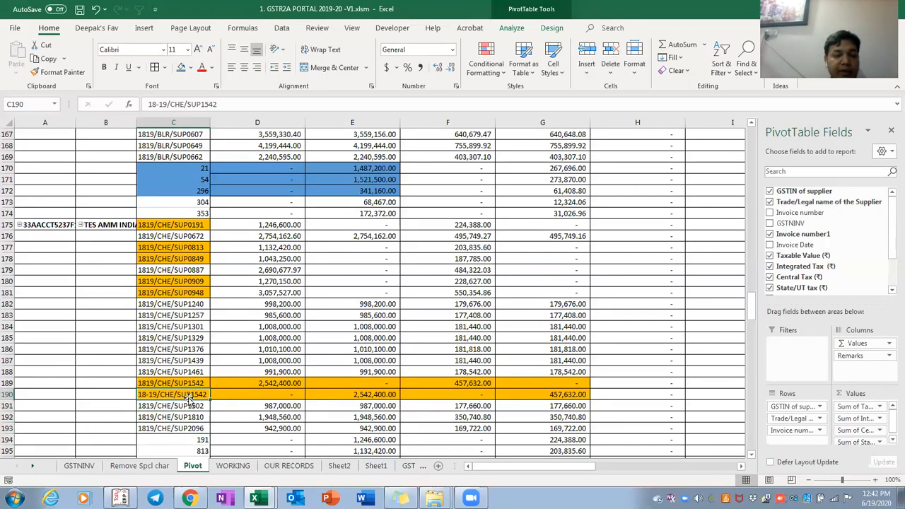
key("shift+Right")
key("shift+Right")
key("shift+Up")
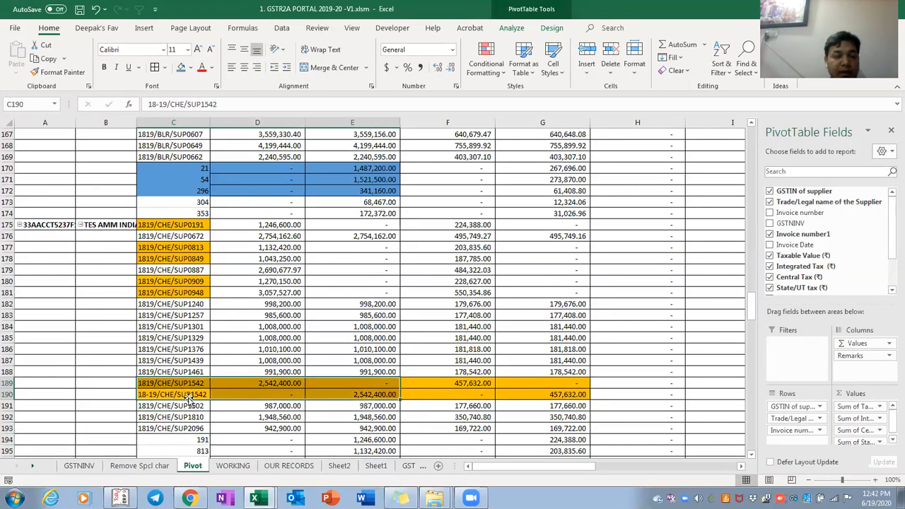
left_click(181, 68)
key("Down")
key("Down")
key("Down")
key("Down")
key("Down")
key("Down")
key("Down")
key("Down")
key("Down")
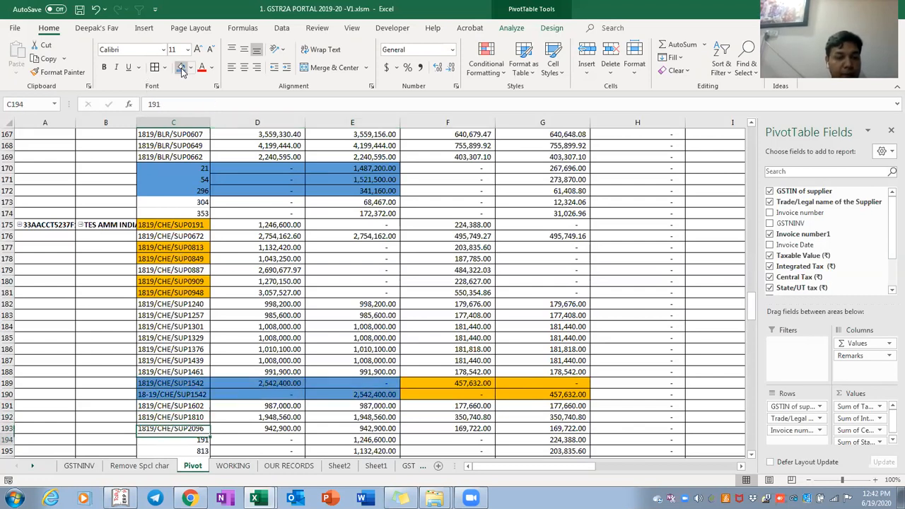
key("Up")
key("Up")
key("Up")
key("Up")
key("Up")
key("Up")
key("Up")
key("Up")
key("Up")
key("Up")
key("Up")
key("Up")
key("Up")
key("Up")
key("Up")
key("Up")
key("Up")
key("Up")
key("Up")
key("Up")
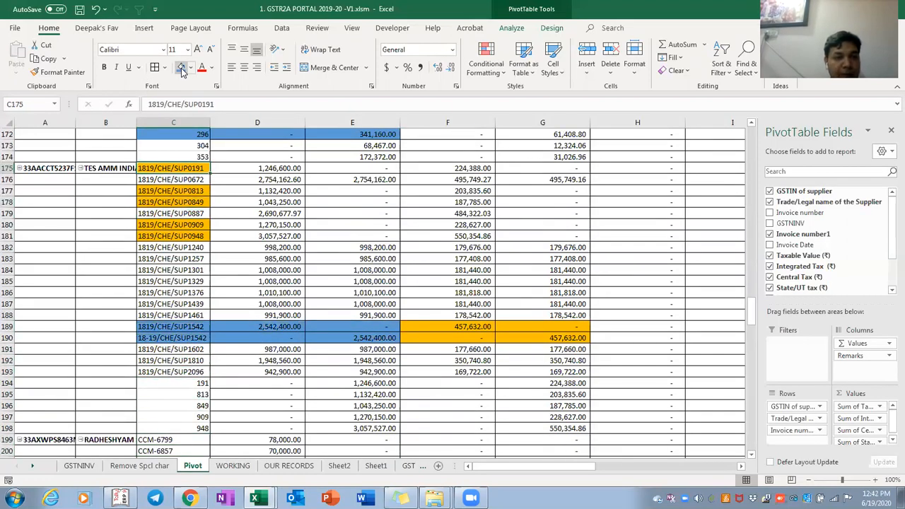
Fill the SUP0191, invoice 191 and invoice 813 rows blue
key("shift+Right")
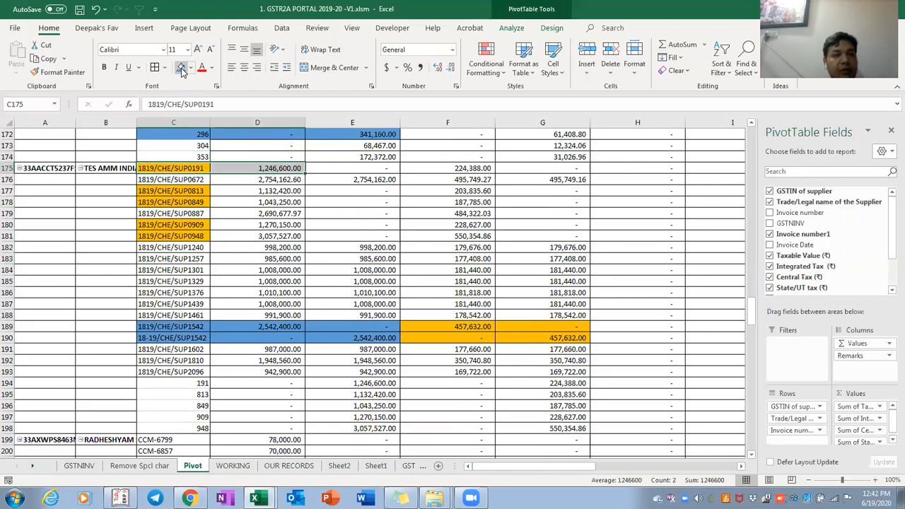
left_click(182, 68)
key("Down")
key("Down")
key("Down")
key("Down")
key("Down")
key("Down")
key("Down")
key("Down")
key("Down")
key("Down")
key("Down")
key("Down")
key("Down")
key("Down")
key("Down")
key("Down")
key("Down")
key("Down")
key("Down")
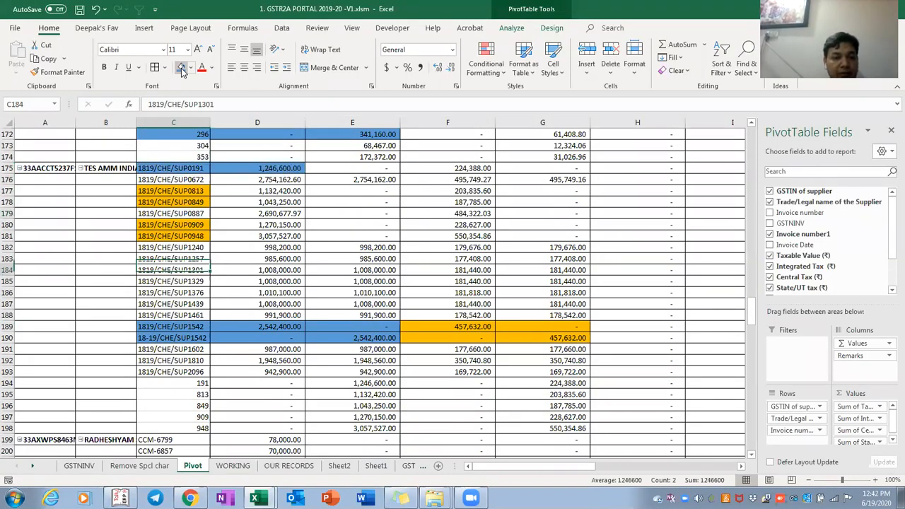
key("shift+Right")
key("shift+Right")
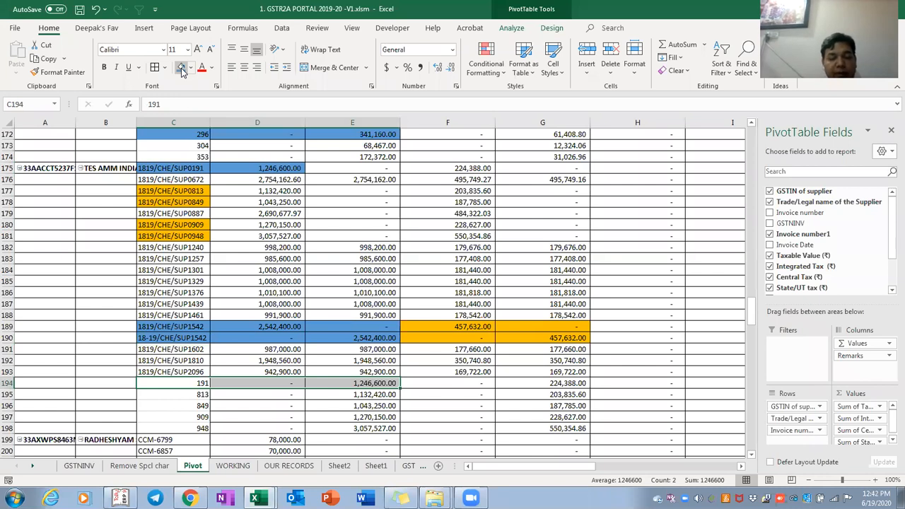
left_click(182, 69)
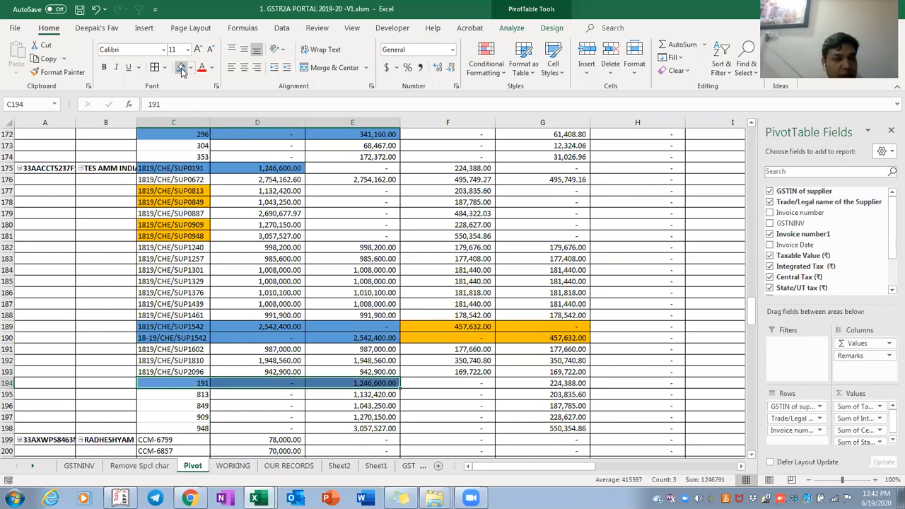
key("Down")
key("shift+Right")
key("shift+Right")
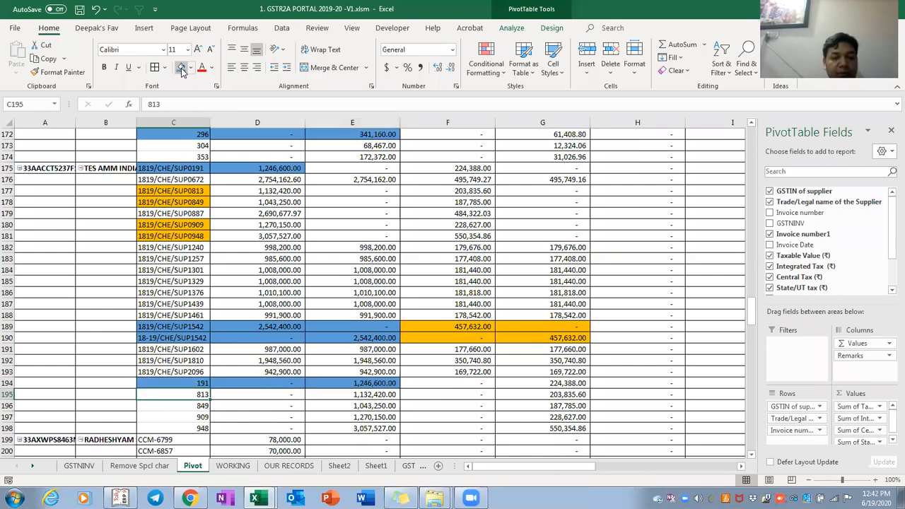
left_click(182, 68)
Fill the SUP0813 invoice row blue
key("Up")
key("Up")
key("Up")
key("Up")
key("Up")
key("Up")
key("Up")
key("Up")
key("Up")
key("Up")
key("Up")
key("Up")
key("Up")
key("Up")
key("Up")
key("Up")
key("Up")
key("Up")
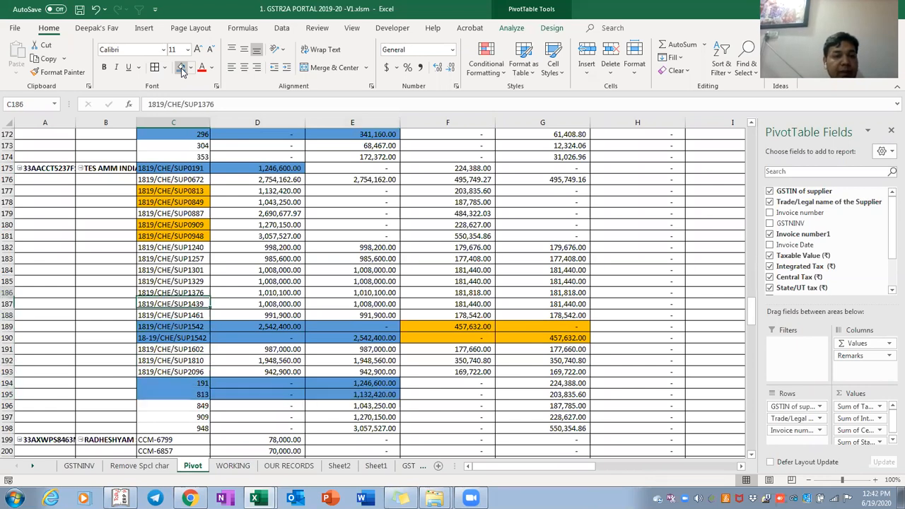
key("shift+Right")
left_click(181, 72)
key("Down")
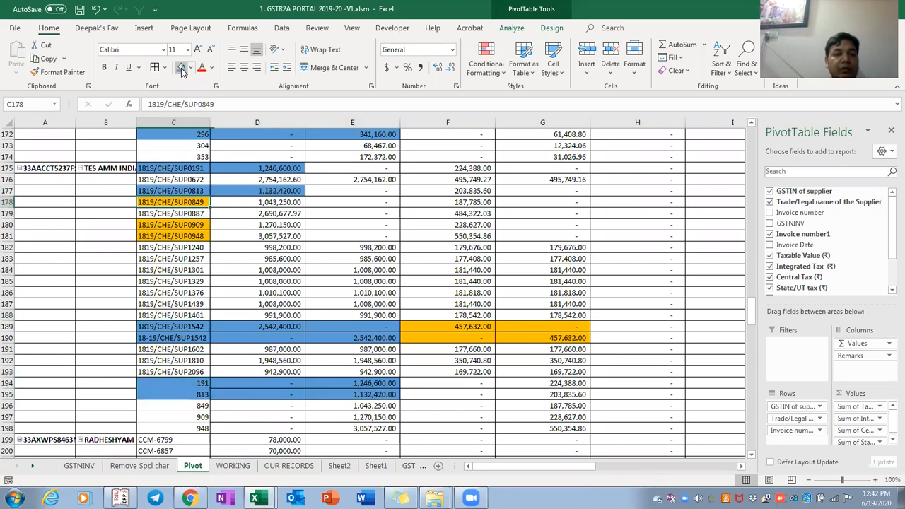
left_click(181, 71)
Page back down through the pivot to the CHE supplier block
key("ctrl+Home")
key("Down")
key("Page_Down")
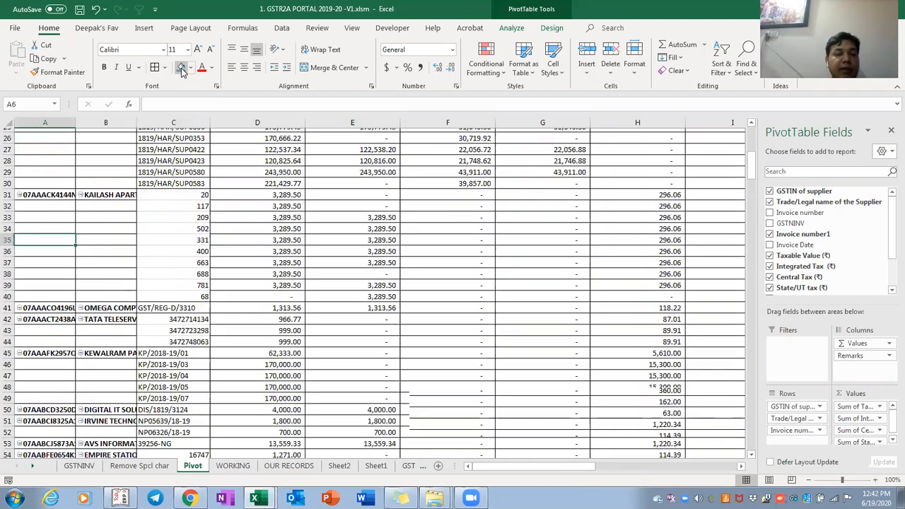
key("Right")
key("Page_Down")
key("Page_Down")
key("Page_Down")
key("Page_Down")
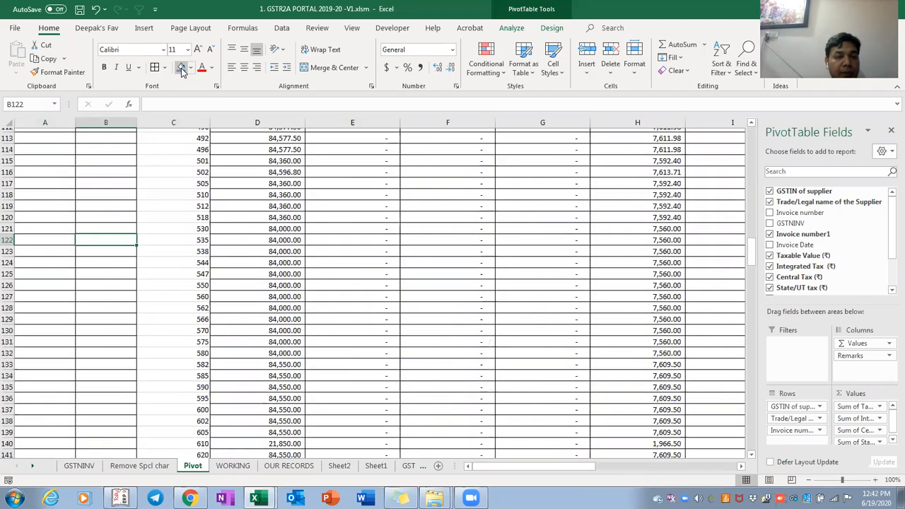
key("Page_Down")
key("Page_Up")
key("Down")
key("Down")
key("Down")
key("Down")
key("Down")
key("Down")
key("Down")
key("Down")
key("Down")
key("Down")
key("Down")
key("Down")
key("Down")
key("Down")
key("Down")
key("Down")
Fill invoice 849's row blue, dismissing the couldn't-find message
key("Down")
key("Down")
key("Down")
key("Down")
key("Down")
key("Down")
key("Down")
key("Down")
key("Down")
key("Down")
key("Down")
key("Down")
key("Down")
key("Down")
key("Down")
key("Down")
key("Down")
key("Down")
key("Down")
key("Down")
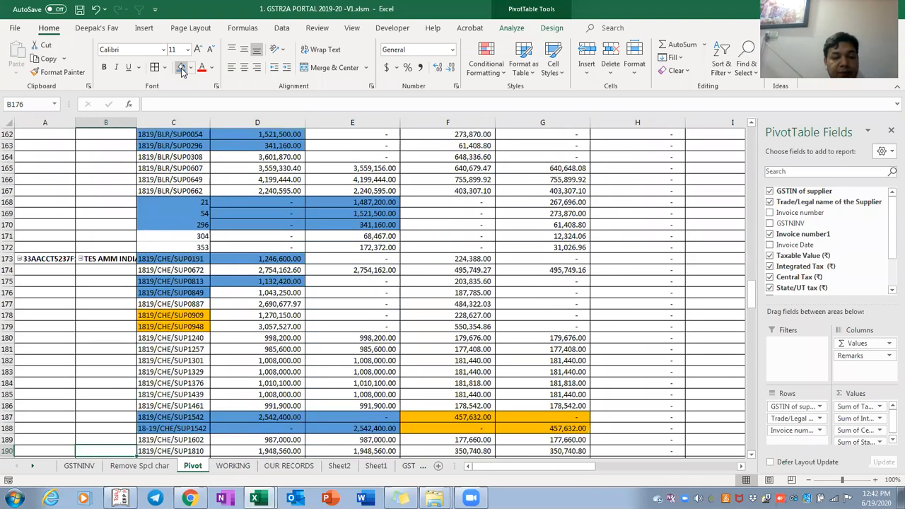
key("Right")
key("Right")
key("Down")
key("Up")
key("Up")
key("Up")
key("Up")
key("Up")
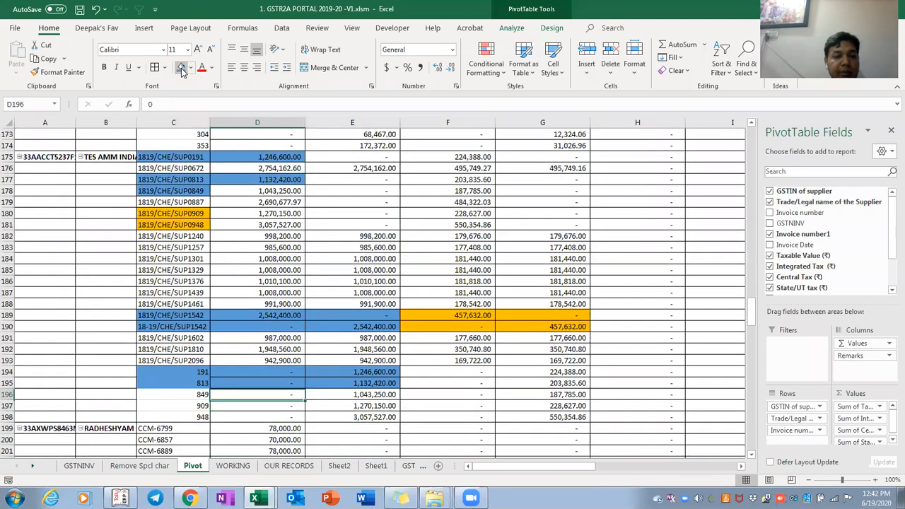
key("Left")
key("shift+Right")
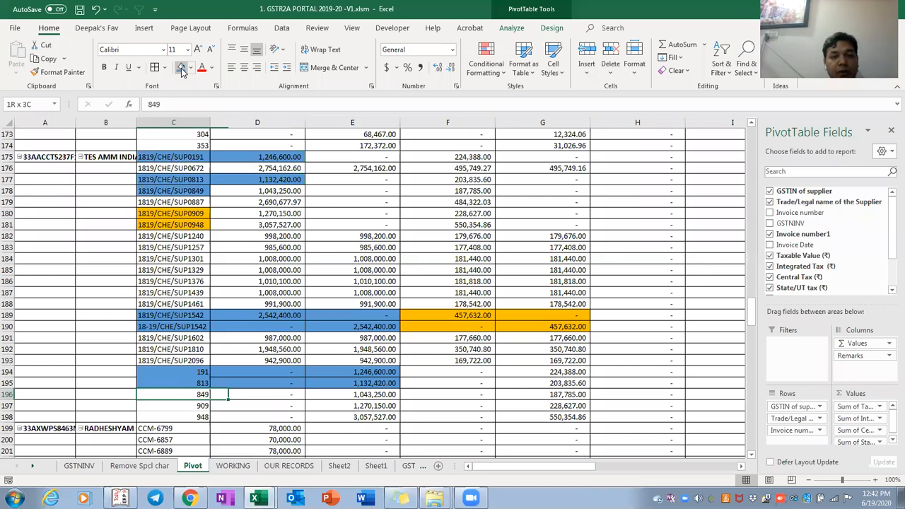
key("shift+Right")
key("shift+F4")
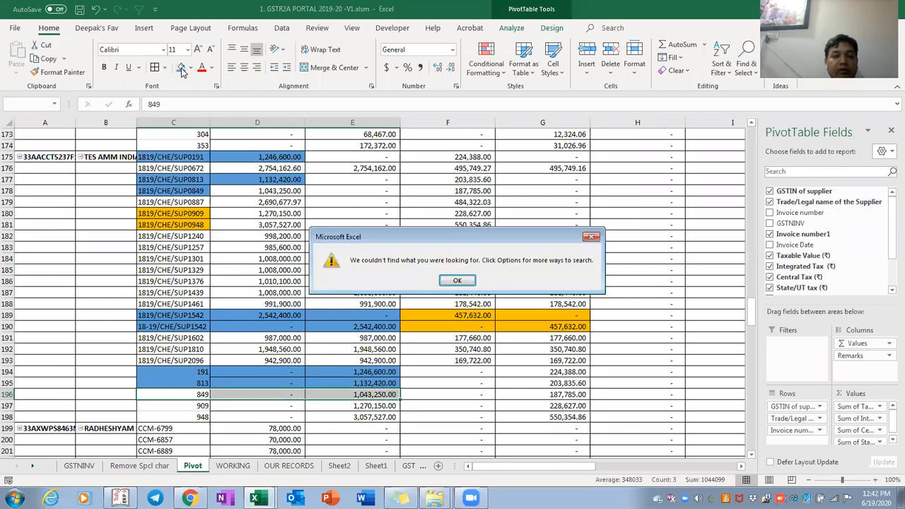
key("Return")
left_click(181, 67)
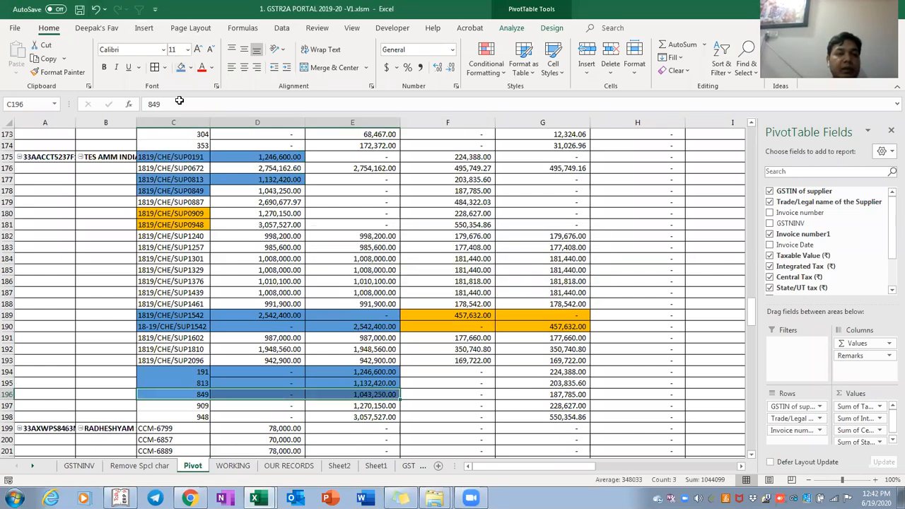
Fill SUP0849's taxable value and the SUP0909 and SUP0948 rows blue
left_click(186, 188)
key("Right")
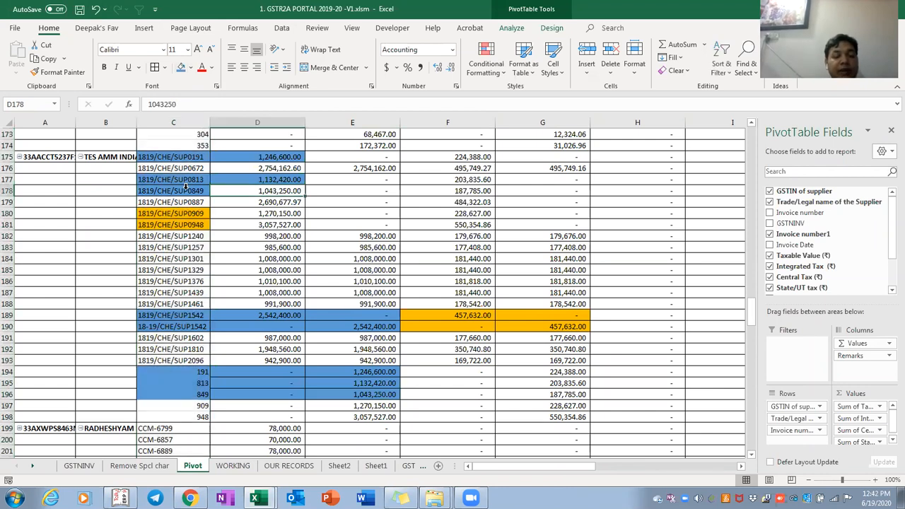
key("F4")
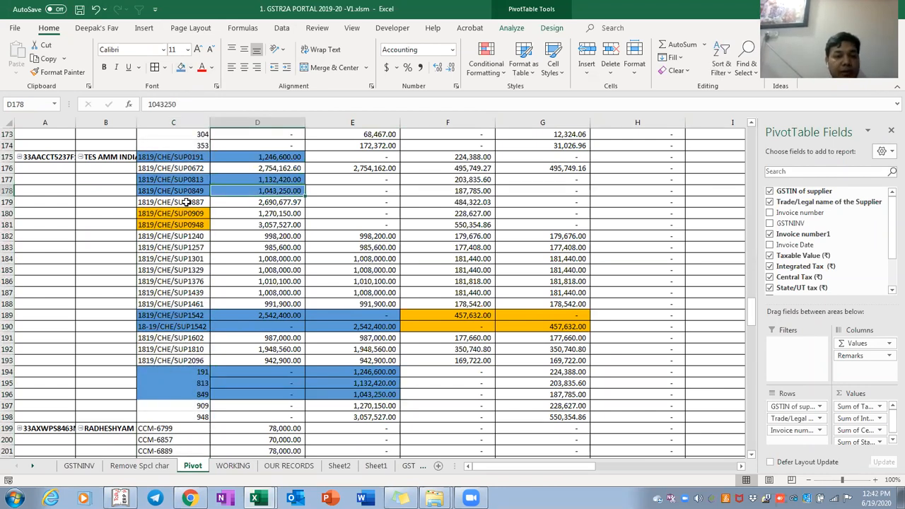
left_click(176, 209)
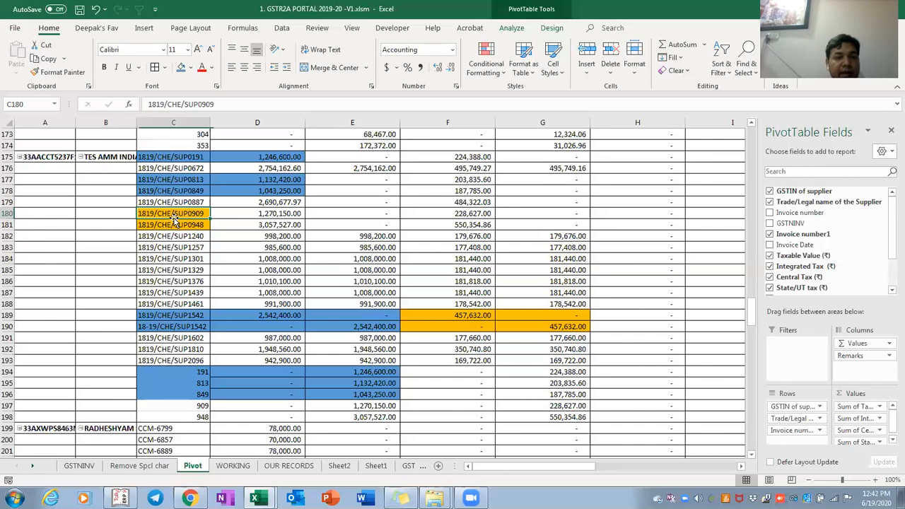
key("shift+Right")
key("shift+Down")
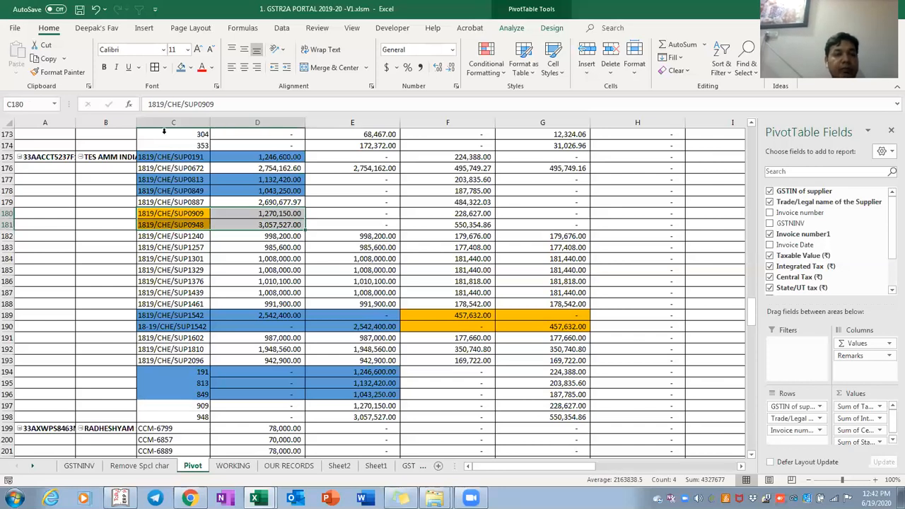
left_click(181, 67)
Fill the matching invoice 909 and 948 rows blue
left_click(175, 401)
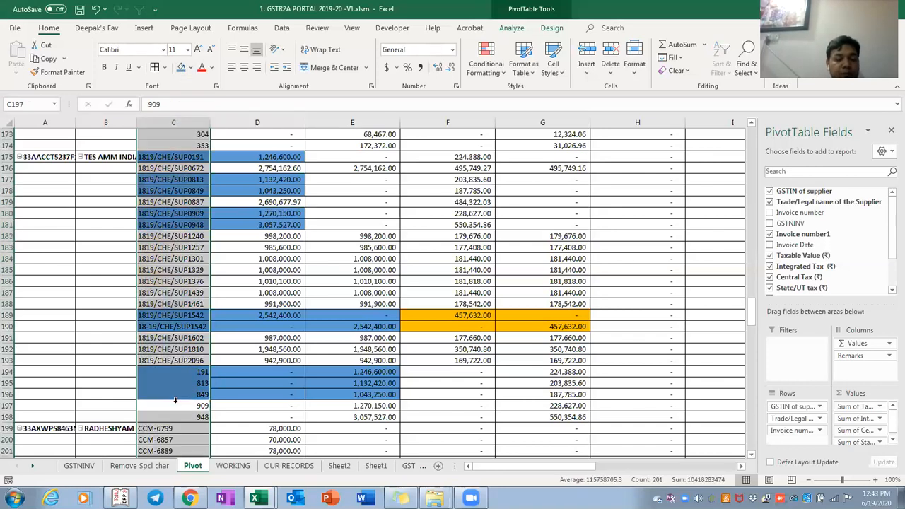
left_click(180, 405)
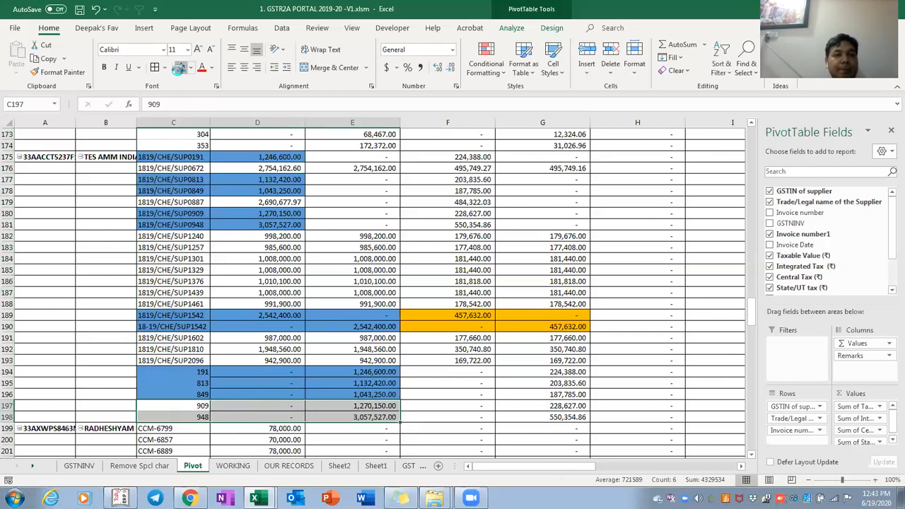
left_click(181, 67)
key("Down")
key("Down")
key("Down")
key("Down")
key("Down")
key("Down")
key("Down")
key("Down")
key("Down")
key("Down")
key("Down")
key("Down")
key("Down")
key("Down")
key("Down")
key("Down")
key("Down")
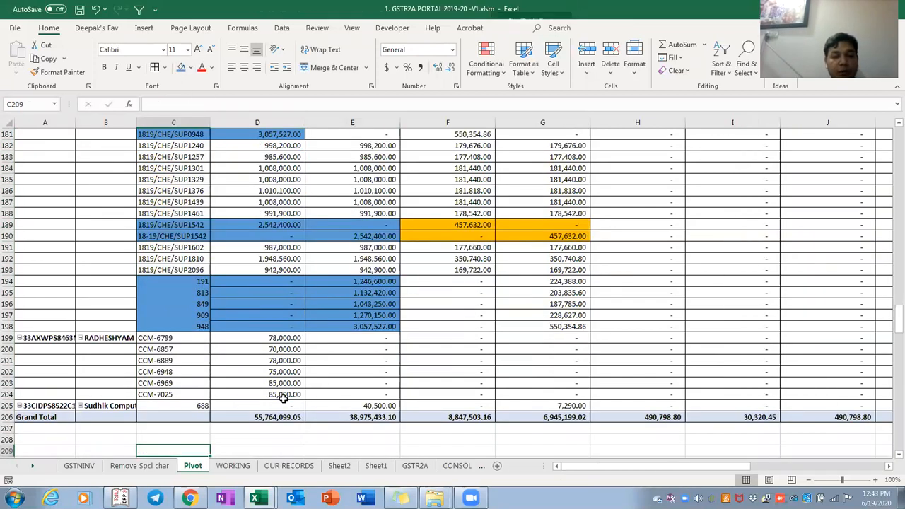
key("Up")
key("Up")
key("Up")
key("Up")
key("Up")
key("Up")
key("Up")
key("Up")
key("Up")
key("Up")
key("Up")
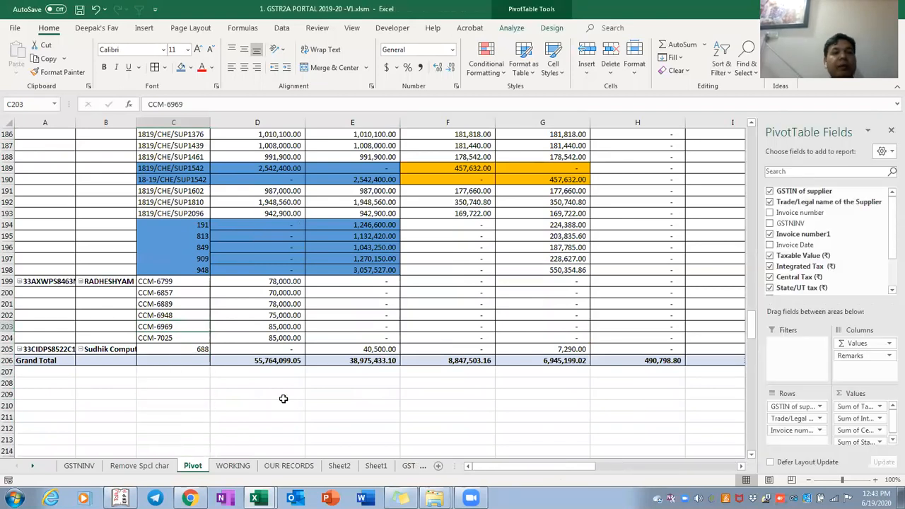
Open the pivot's Change Data Source dialog and keep the existing source range
key("ctrl+Page_Down")
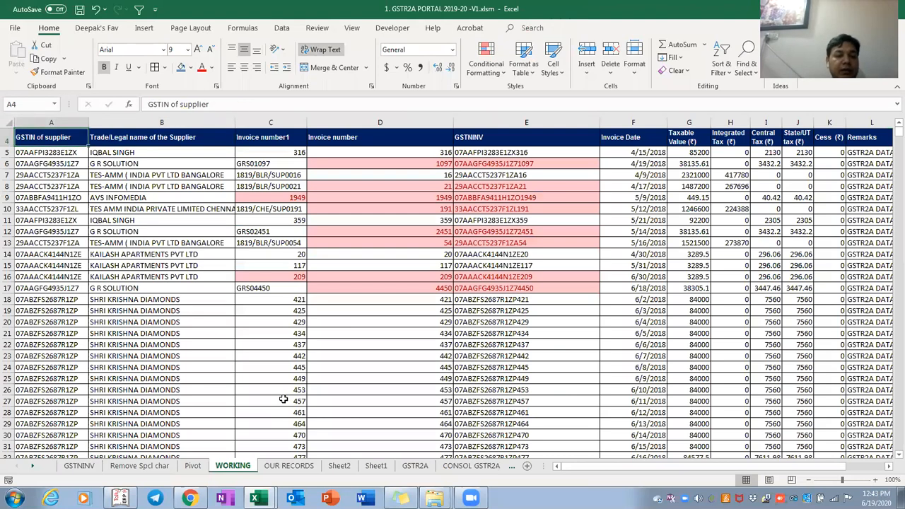
key("ctrl+Page_Up")
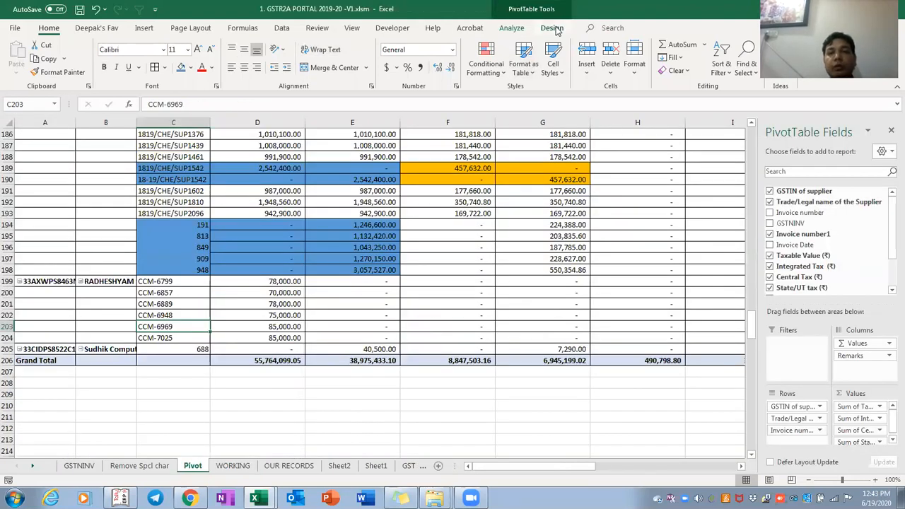
left_click(552, 30)
left_click(520, 33)
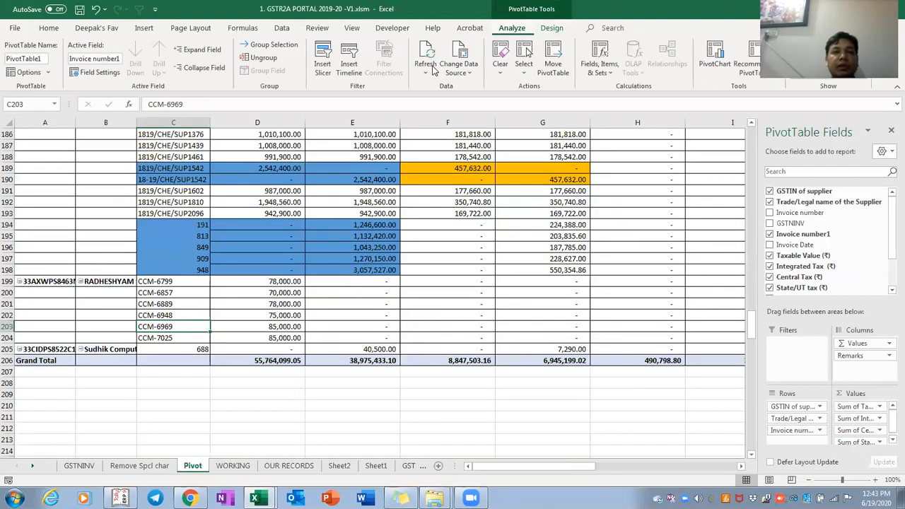
left_click(466, 74)
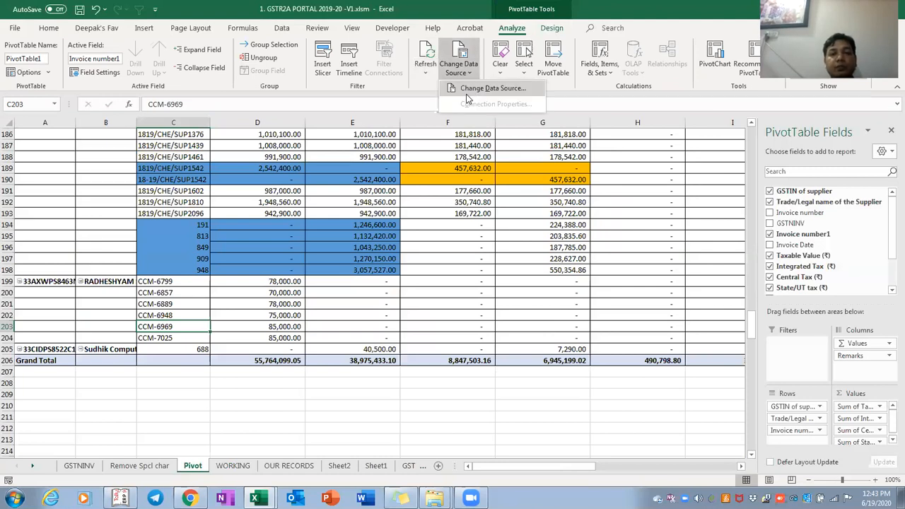
left_click(467, 96)
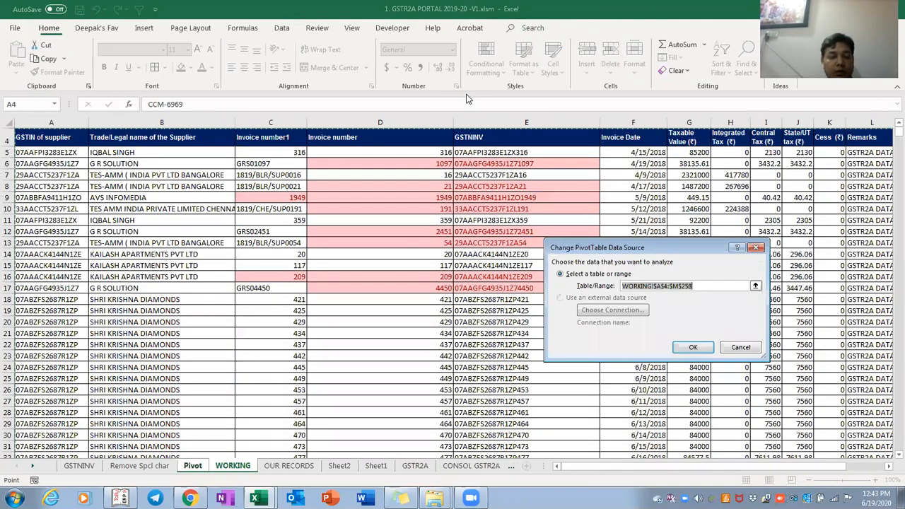
key("Return")
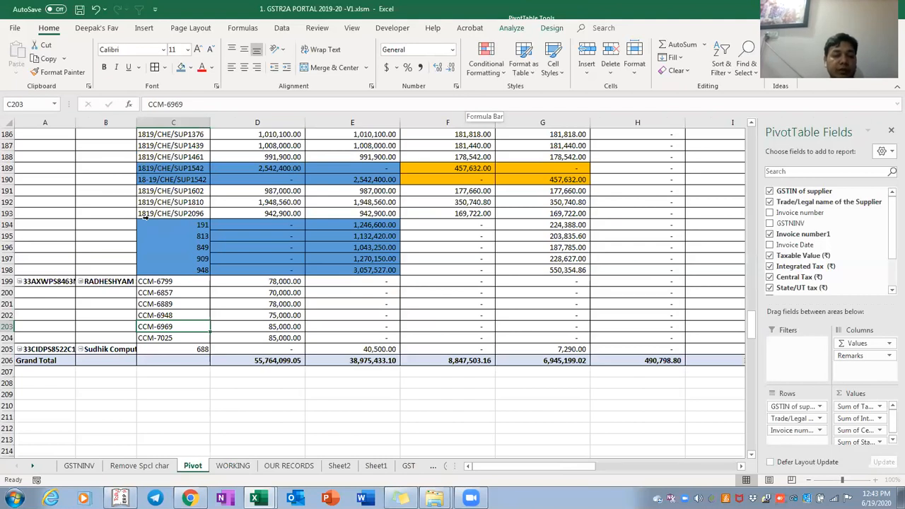
Copy the first supplier's GSTIN from A5 and go to the WORKING sheet's header
key("ctrl+Up")
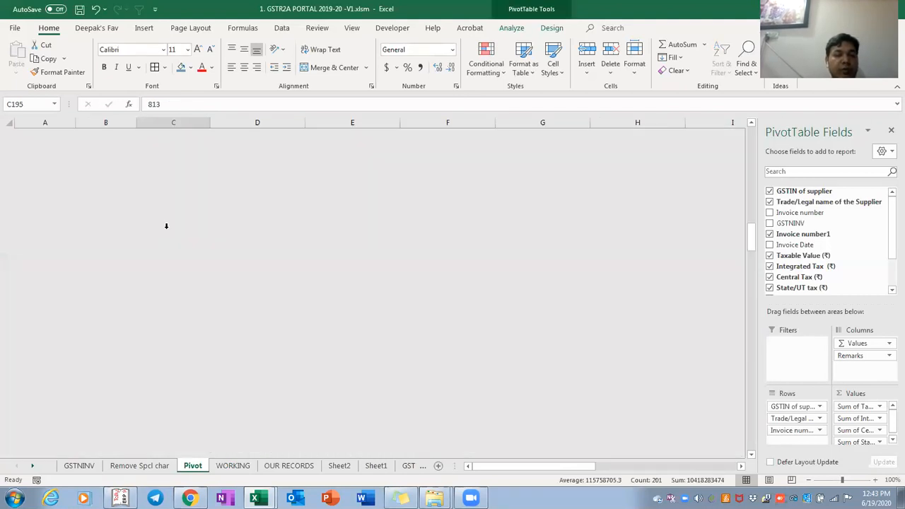
key("Down")
key("Left")
key("Left")
key("ctrl+c")
key("ctrl+Page_Down")
key("ctrl+Up")
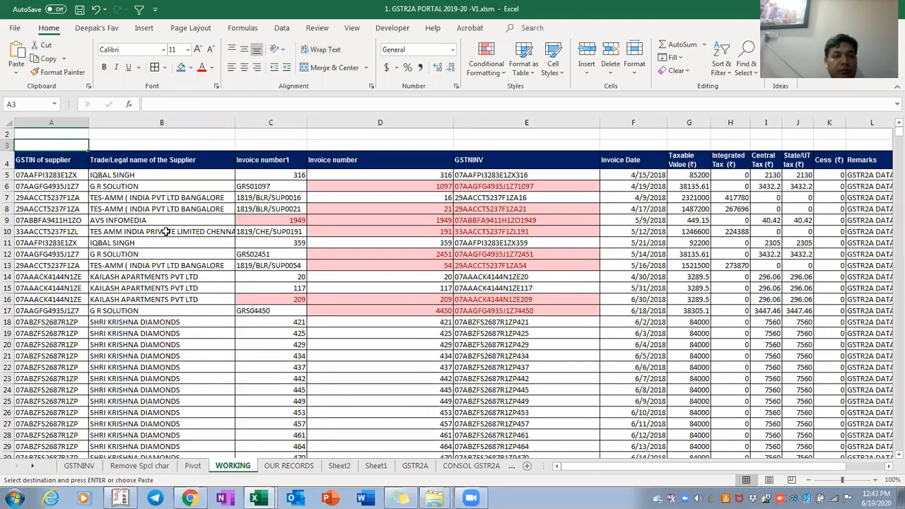
Copy the supplier GSTIN from the Pivot sheet for use on the WORKING sheet
key("ctrl+shift+End")
key("alt+Down")
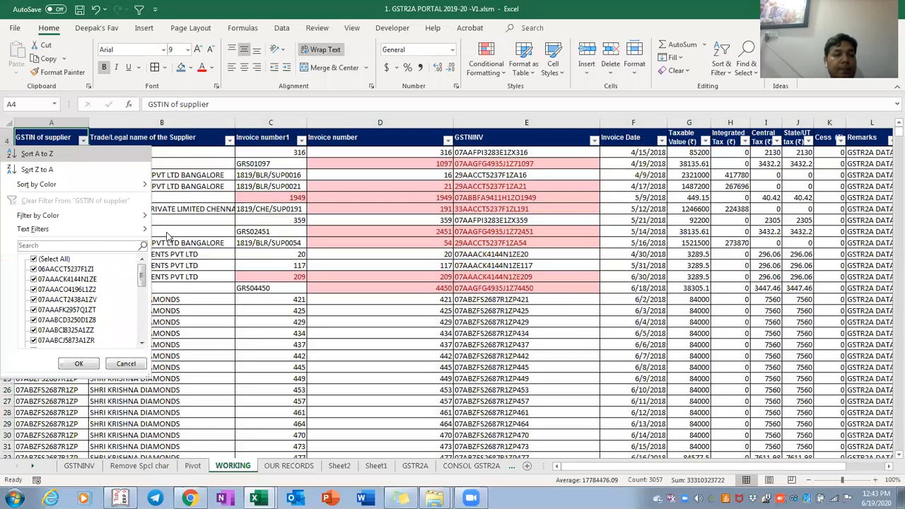
key("Escape")
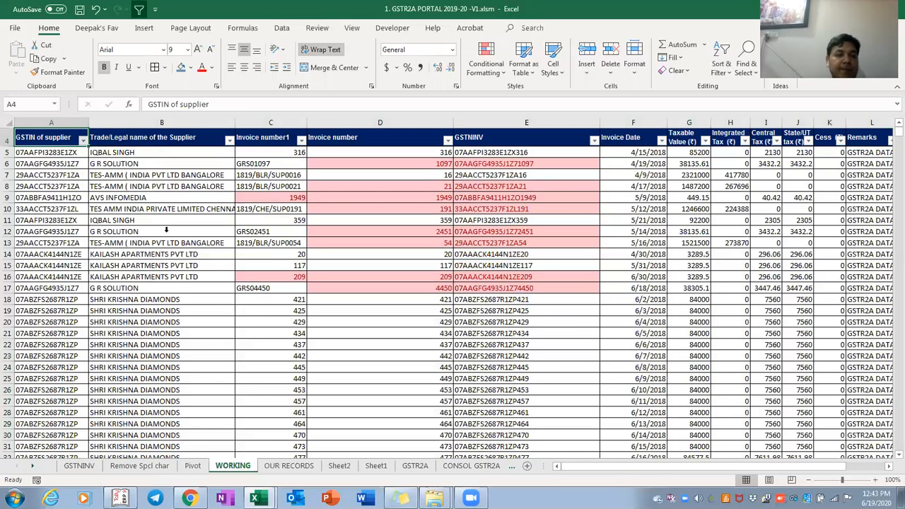
key("ctrl+Page_Up")
key("ctrl+c")
key("ctrl+Page_Down")
key("Right")
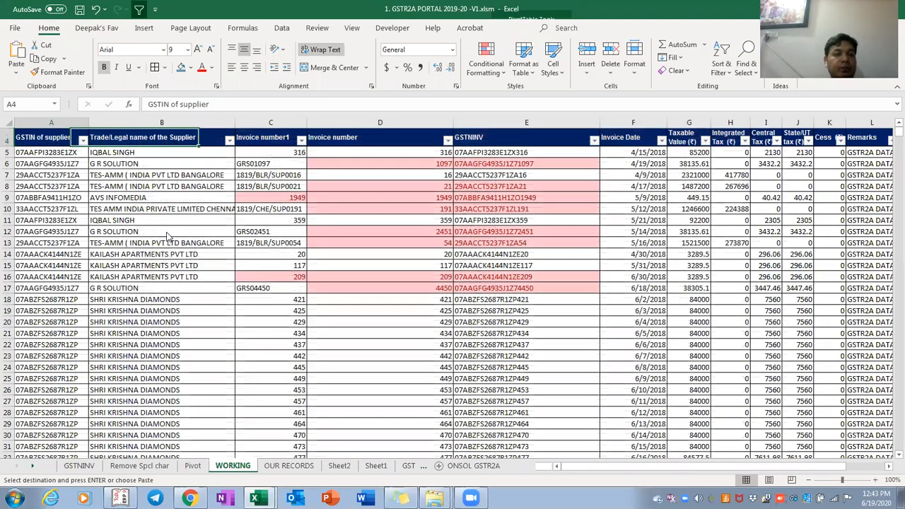
key("alt+Down")
key("ctrl+v")
key("Return")
Review the filtered supplier's invoice numbers in column C, stopping at the first Our Data invoice
key("Down")
key("Right")
key("Right")
key("ctrl+shift+Down")
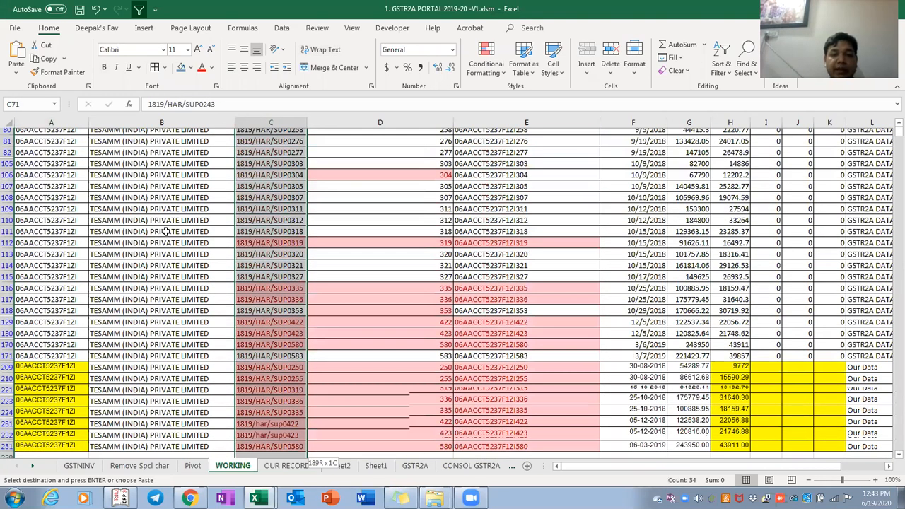
key("ctrl+Down")
key("Up")
key("Up")
key("Up")
key("Up")
key("Up")
key("Up")
key("Up")
key("Up")
key("Up")
key("Up")
key("Up")
key("Up")
key("Up")
key("Up")
key("Up")
key("Up")
key("Up")
key("Up")
key("Up")
key("Up")
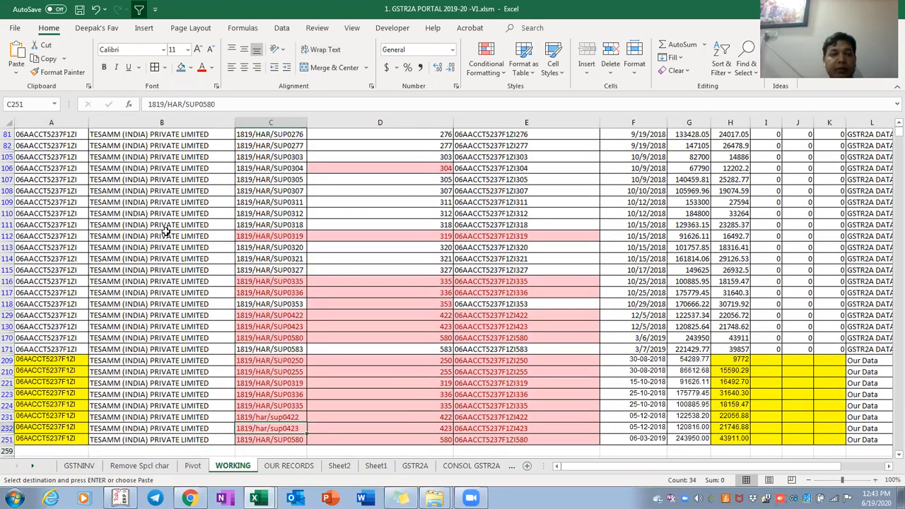
key("ctrl+Down")
key("Up")
key("Up")
key("Up")
key("Up")
key("Up")
key("Up")
key("Up")
key("Up")
key("Up")
key("Up")
key("Up")
key("Up")
key("Up")
key("Up")
key("Up")
key("Up")
key("Up")
key("Up")
key("Up")
key("Up")
key("Up")
key("Up")
key("Up")
key("Up")
key("Up")
key("Up")
key("Up")
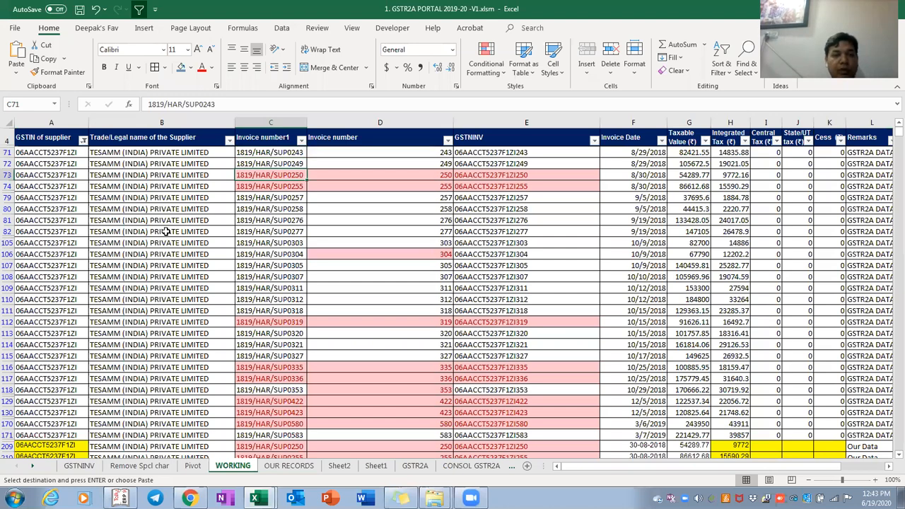
Shorten the Our Data invoice in C209 to 250
key("ctrl+Down")
key("Down")
key("Up")
key("Up")
key("Up")
key("Up")
key("Up")
key("Up")
key("Up")
key("Up")
key("Up")
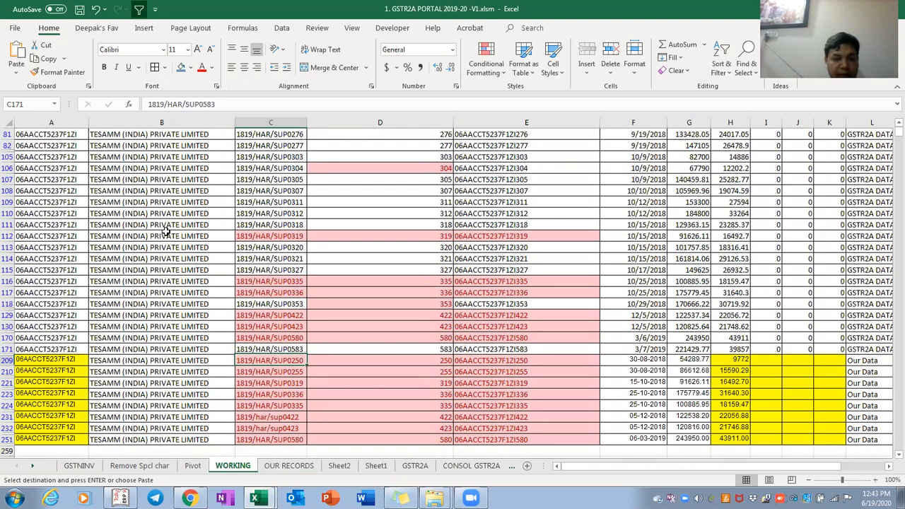
key("Down")
key("F2")
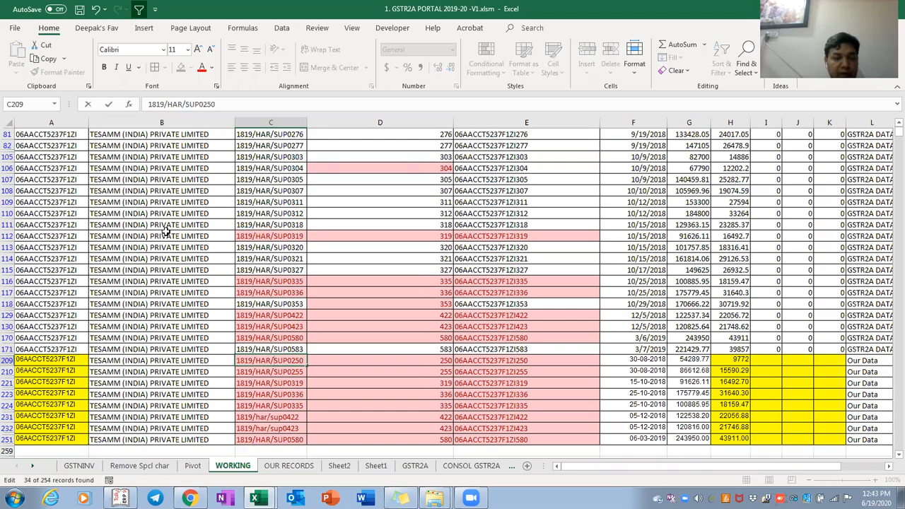
key("shift+Home")
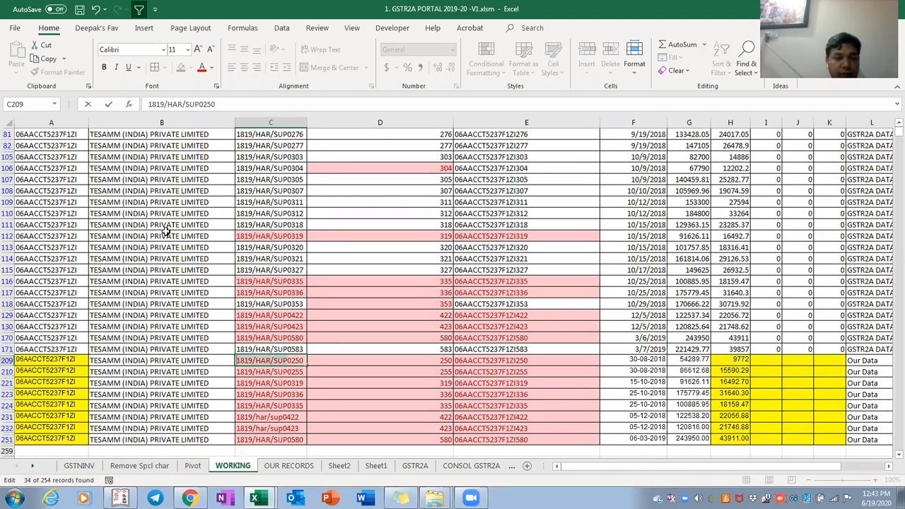
key("BackSpace")
key("Return")
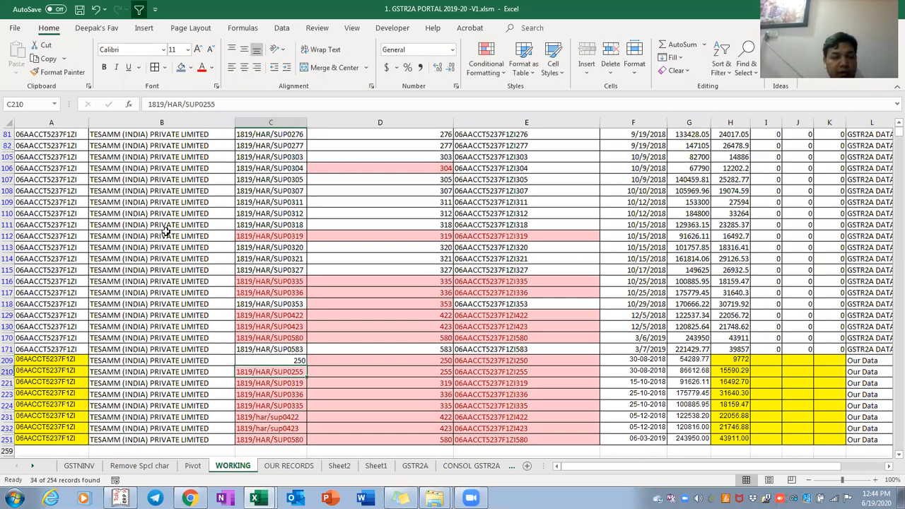
Change C210 to 18-19/HAR/SUP0255 and C232 to 1819/haryana/sup0423
key("F2")
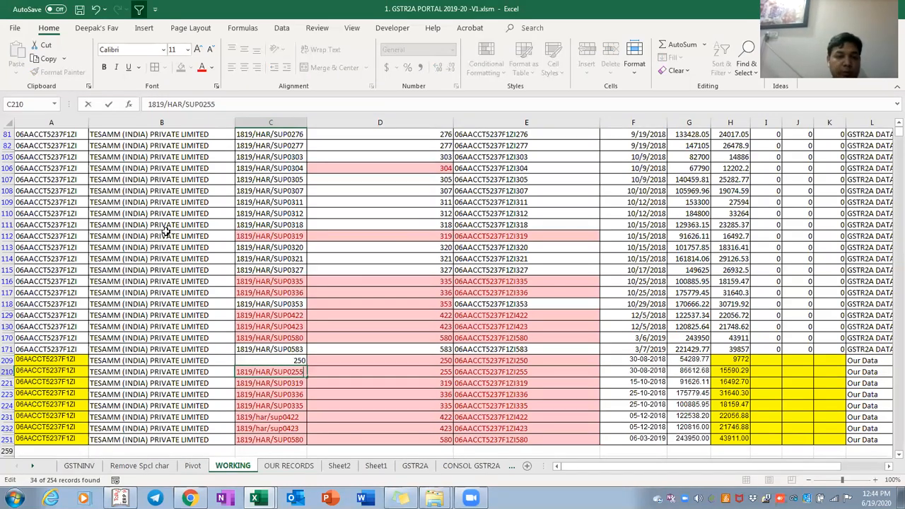
type("-")
key("Return")
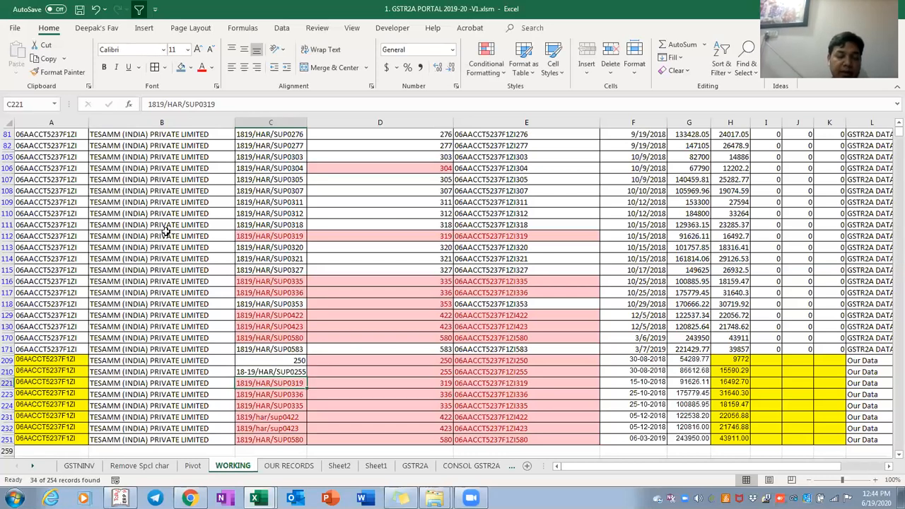
key("Down")
key("Down")
key("Down")
key("Down")
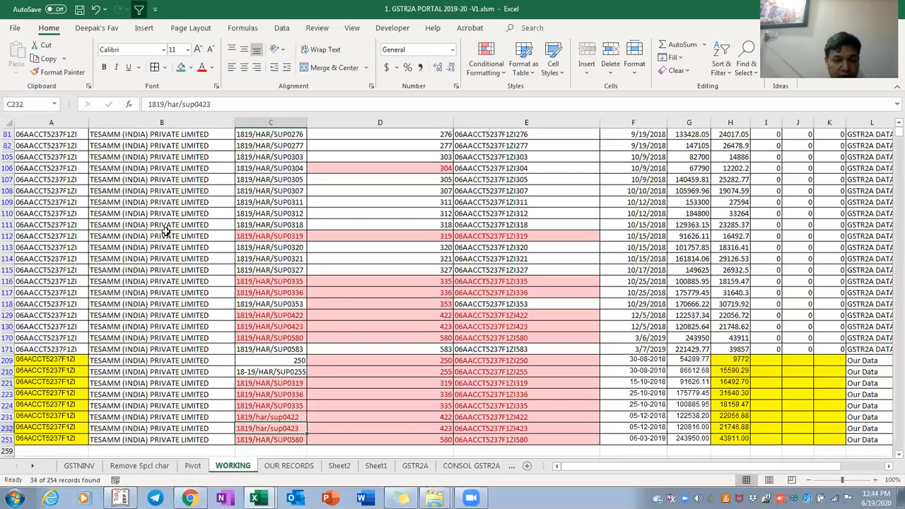
key("F2")
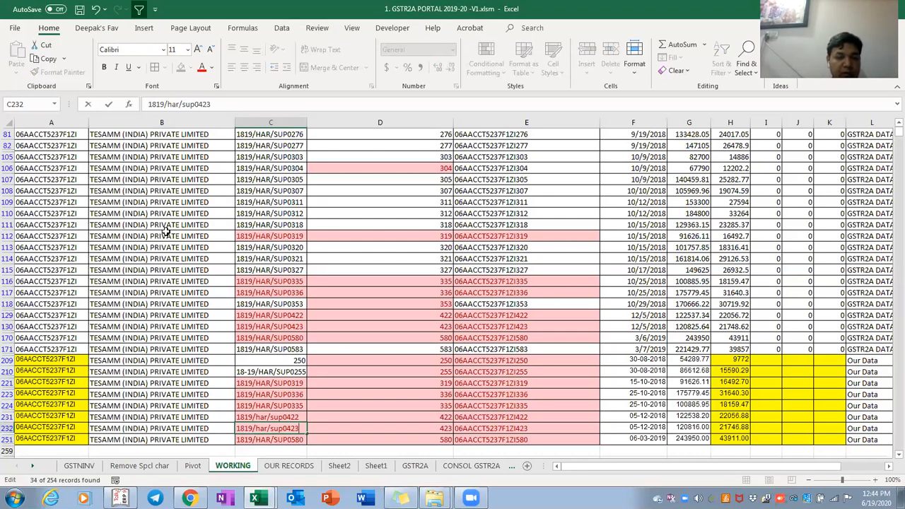
type("yana")
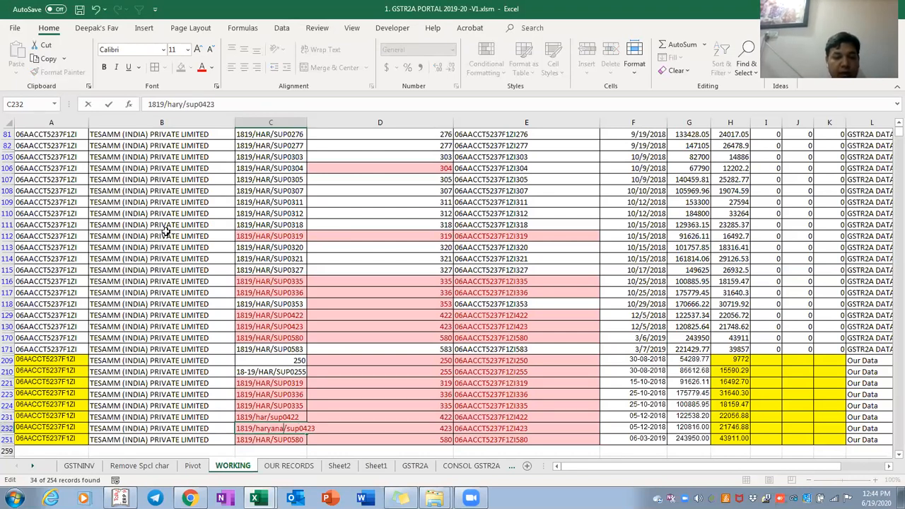
key("Return")
Change the invoice number in C251 to 1819/HAR/SU0580
key("F2")
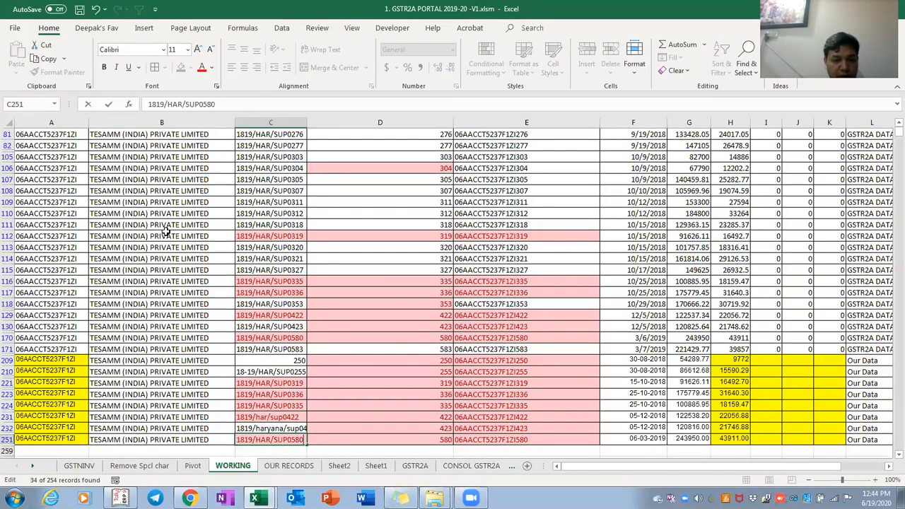
key("Left")
key("Left")
key("Left")
key("BackSpace")
key("Return")
key("Up")
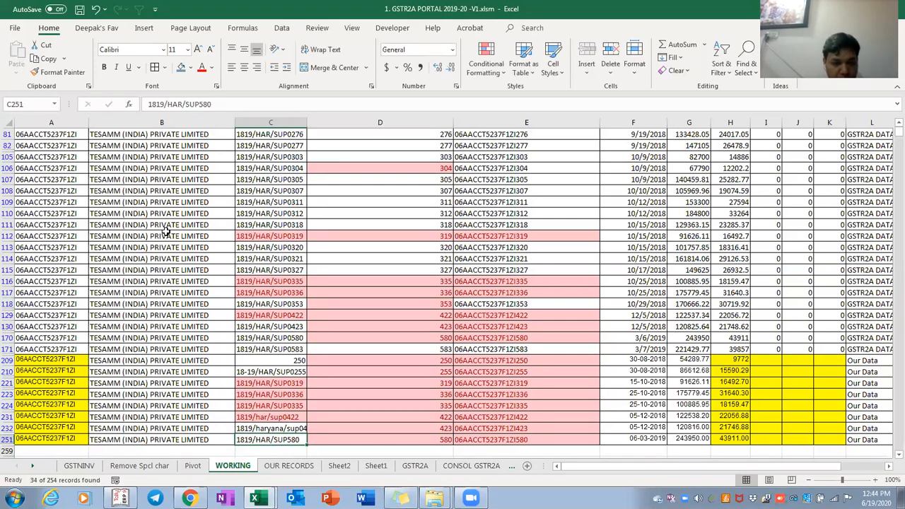
key("F2")
type("0")
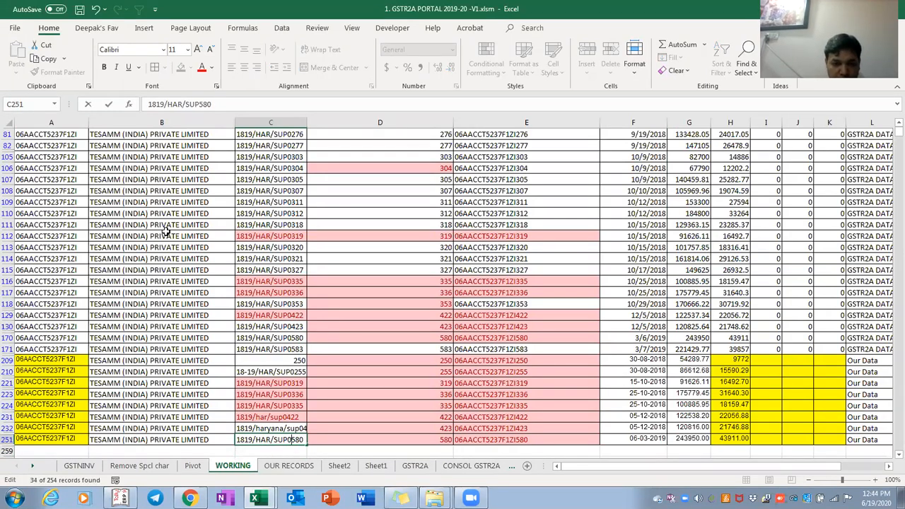
key("BackSpace")
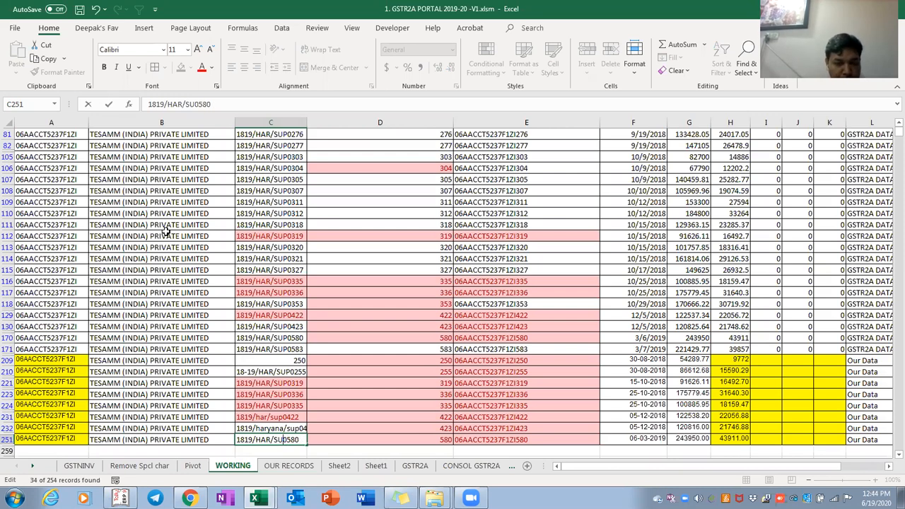
key("ctrl+Return")
Return to the Pivot sheet and check the Our Data values for the first supplier rows
key("ctrl+Page_Up")
key("Right")
key("Right")
key("Right")
key("Right")
key("Down")
key("Down")
key("Down")
key("Escape")
key("Up")
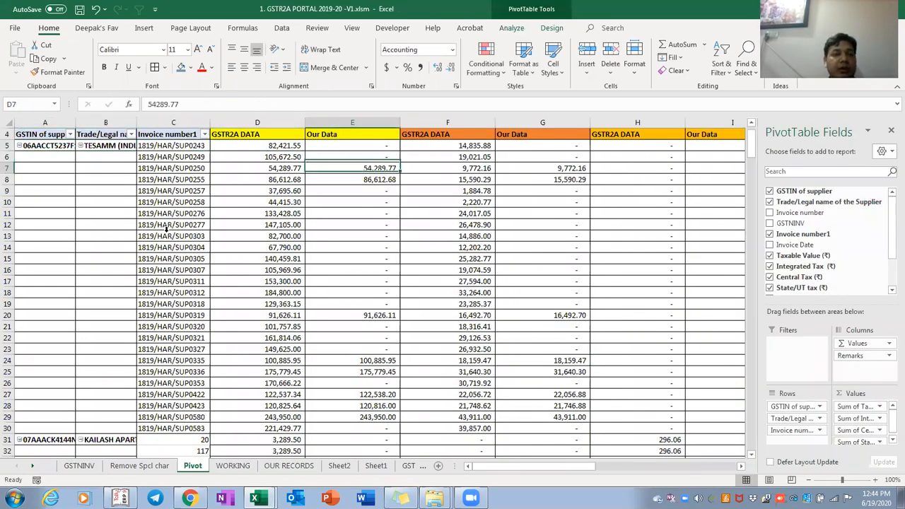
Refresh the pivot table and review the new Our Data-only invoice rows
key("Left")
key("Left")
key("Left")
key("Left")
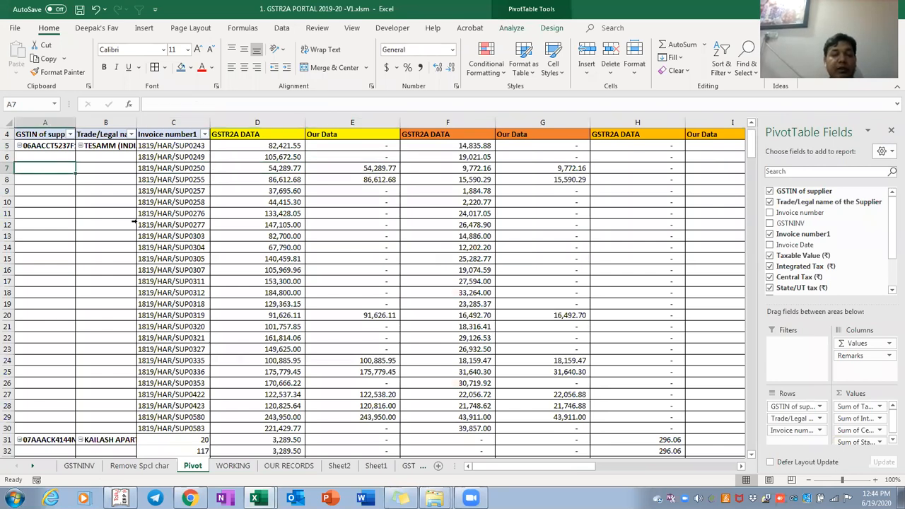
right_click(150, 170)
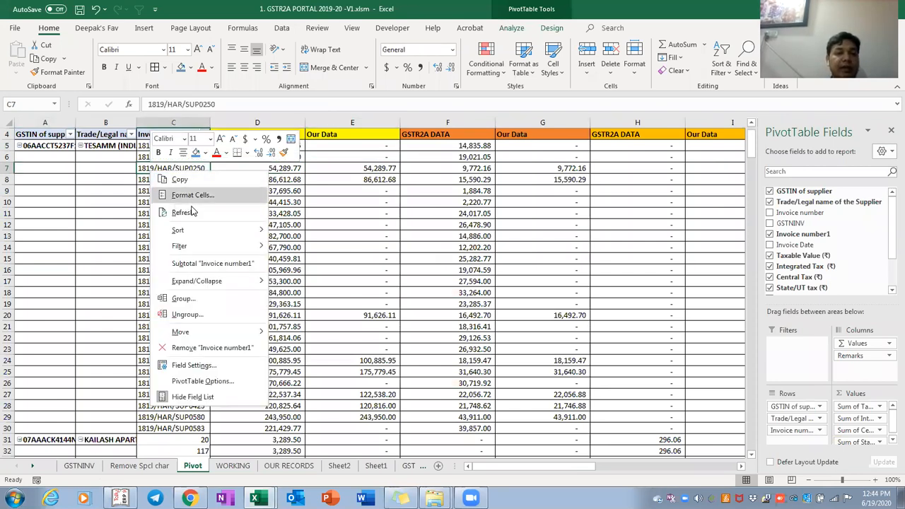
left_click(190, 209)
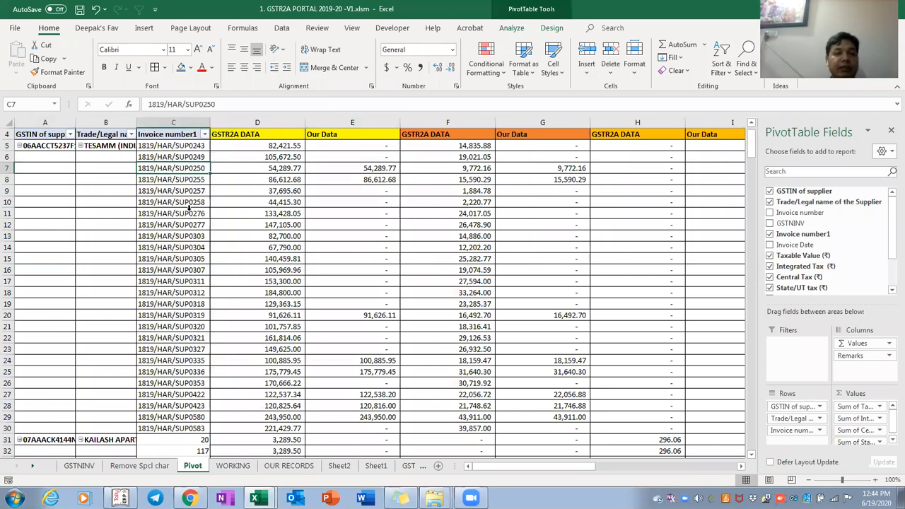
left_click(299, 335)
key("Down")
key("Down")
key("Down")
key("Down")
key("Down")
key("Down")
key("Down")
key("Down")
key("Down")
key("Down")
key("Down")
key("Down")
key("Down")
key("Down")
key("Down")
key("Down")
key("Down")
key("Down")
key("Down")
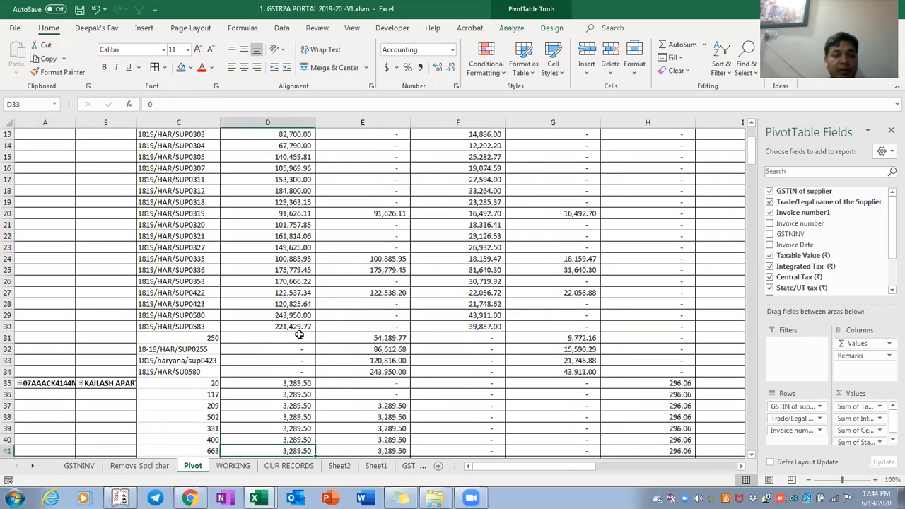
key("Up")
key("Up")
key("Up")
key("Up")
key("Up")
key("Up")
key("Up")
key("Up")
key("Up")
key("Right")
key("Right")
key("Right")
key("Right")
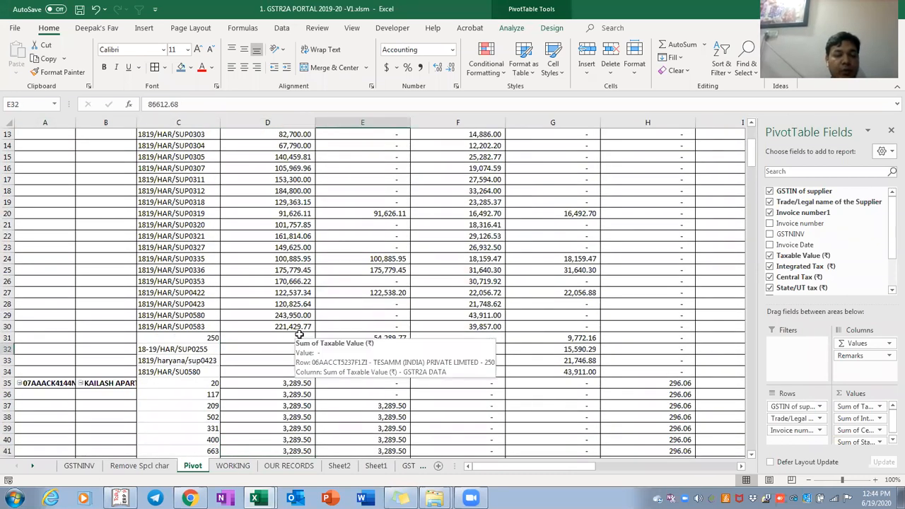
key("Left")
key("Left")
key("Left")
key("Left")
key("Left")
key("Up")
Fill cells C31:F34 of the four unmatched invoice rows with blue
key("shift+Down")
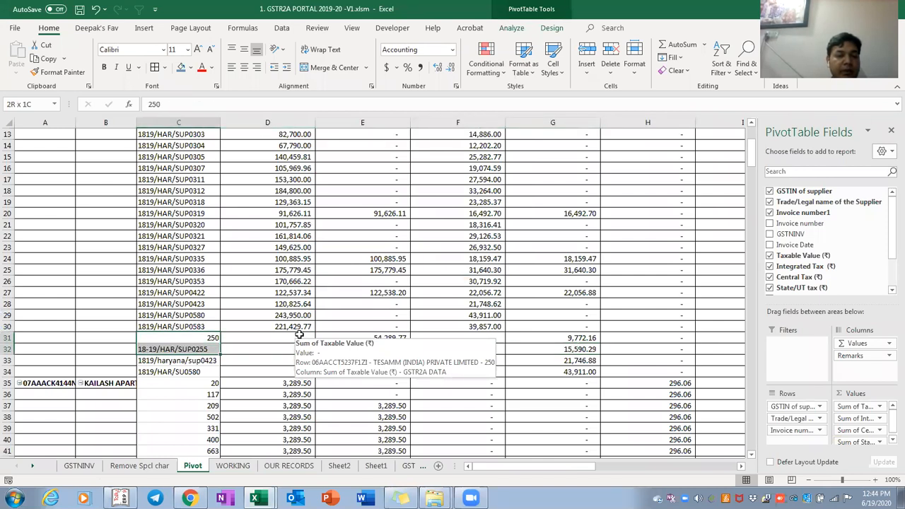
key("shift+Down")
key("shift+Right")
key("shift+Right")
key("shift+Right")
key("shift+Down")
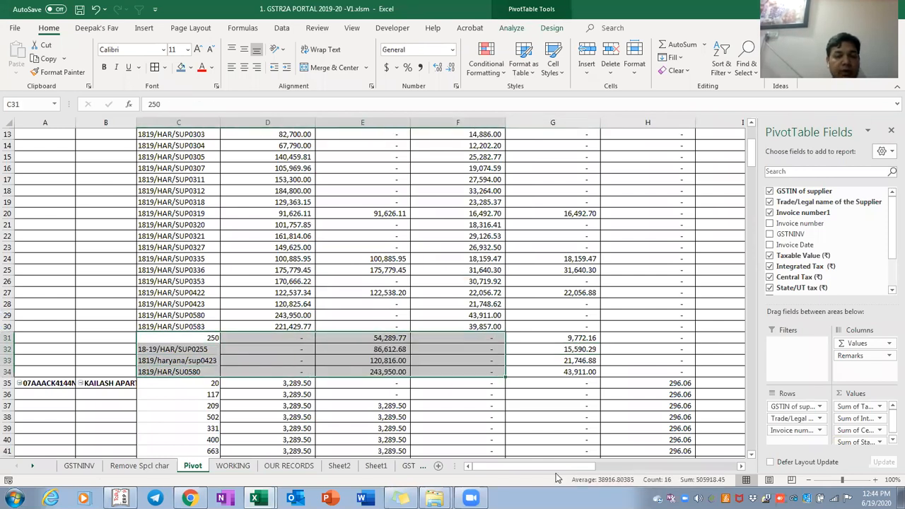
left_click(181, 69)
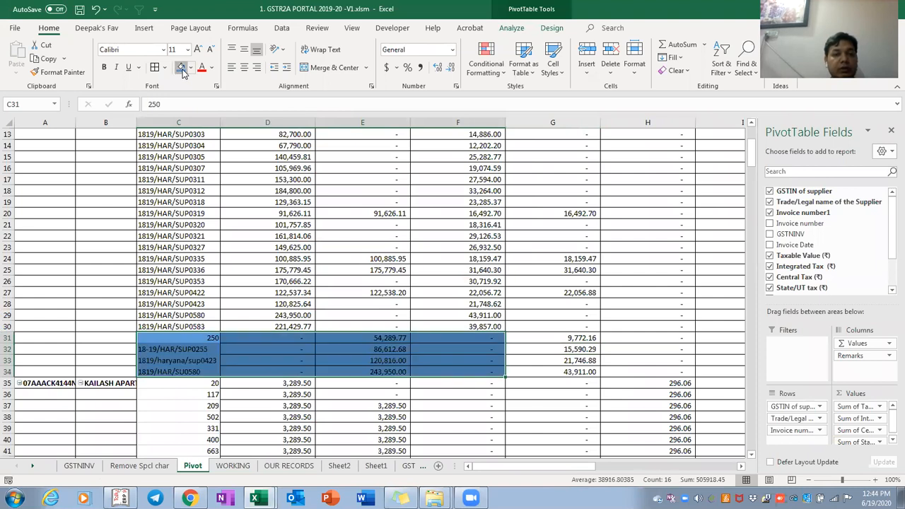
Shade invoices 1819/HAR/SUP0250 and SUP0255 with their taxable values blue
key("Up")
key("ctrl+Up")
key("Down")
key("Down")
key("Down")
key("shift+Right")
left_click(181, 69)
key("Down")
key("shift+Right")
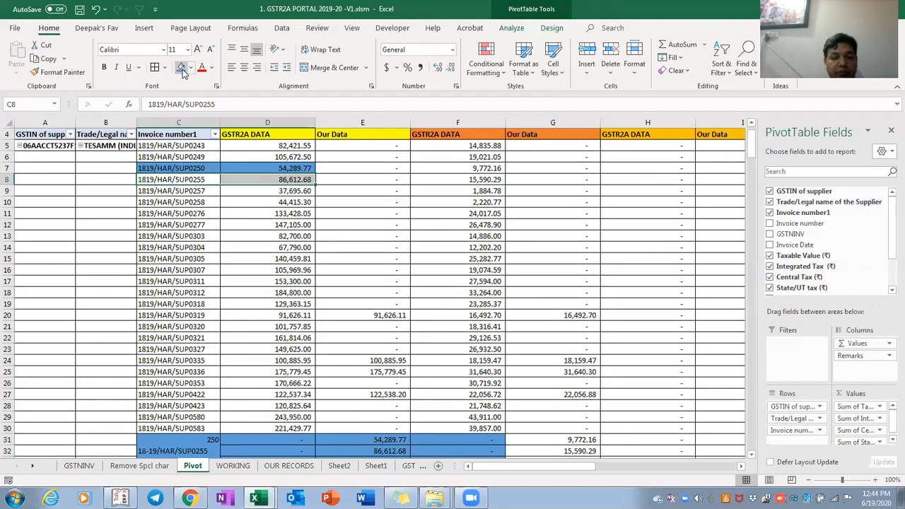
left_click(181, 70)
Shade invoices 1819/HAR/SUP0423 and SUP0580 with their taxable values blue
key("Down")
key("Down")
key("Down")
key("Down")
key("Down")
key("Down")
key("Down")
key("Down")
key("Down")
key("Down")
key("Down")
key("Down")
key("Down")
key("Down")
key("Down")
key("Down")
key("Down")
key("Down")
key("Down")
key("Down")
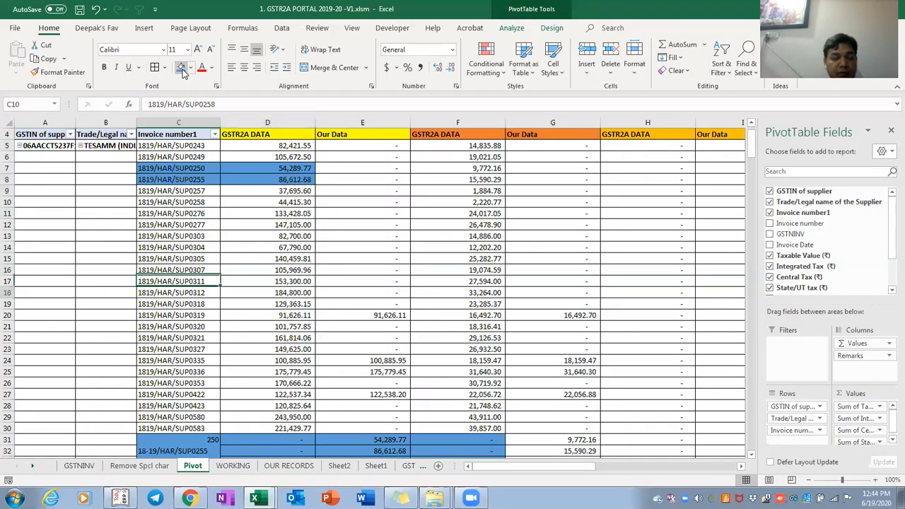
key("Down")
key("Up")
key("Up")
key("Up")
key("Up")
key("Up")
key("Up")
key("Up")
key("Up")
key("Up")
key("Up")
key("Up")
key("Up")
key("Up")
key("Up")
key("Up")
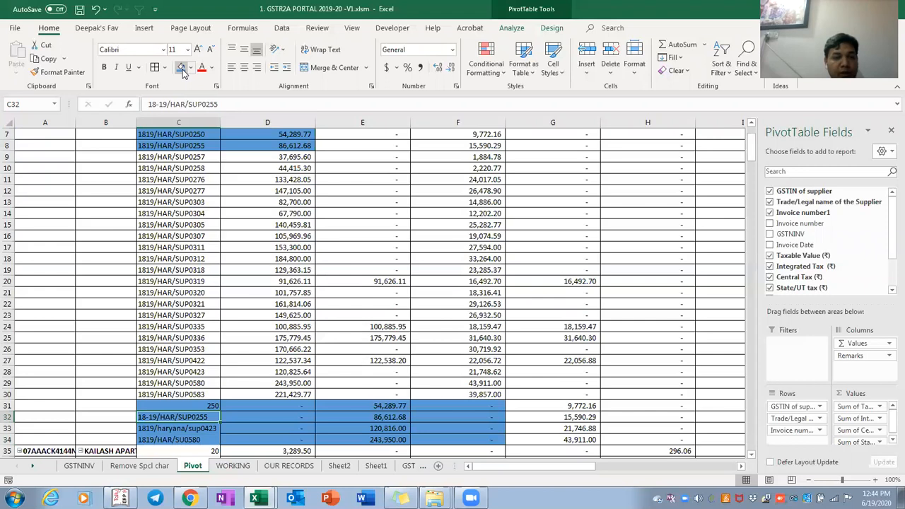
key("Up")
key("Up")
key("Down")
key("Down")
key("Down")
key("Down")
key("Down")
key("Down")
key("Down")
key("Down")
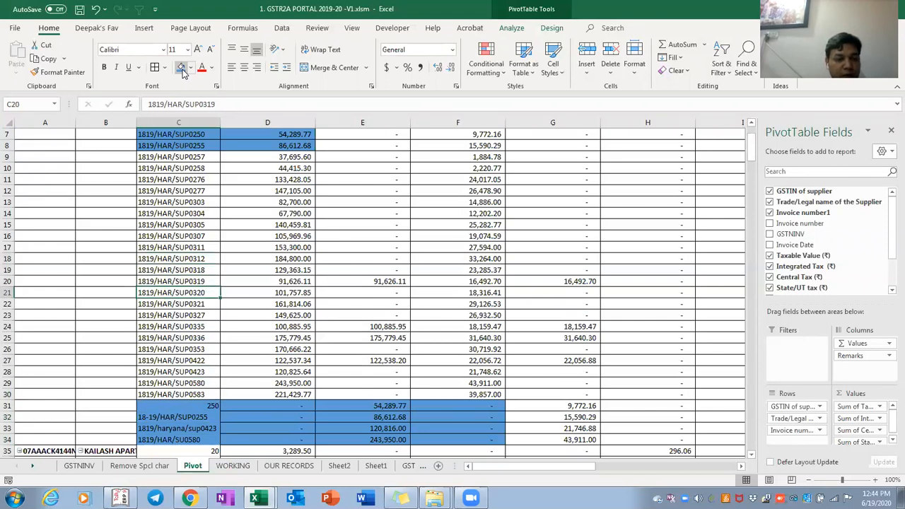
key("Down")
key("Down")
key("shift+Right")
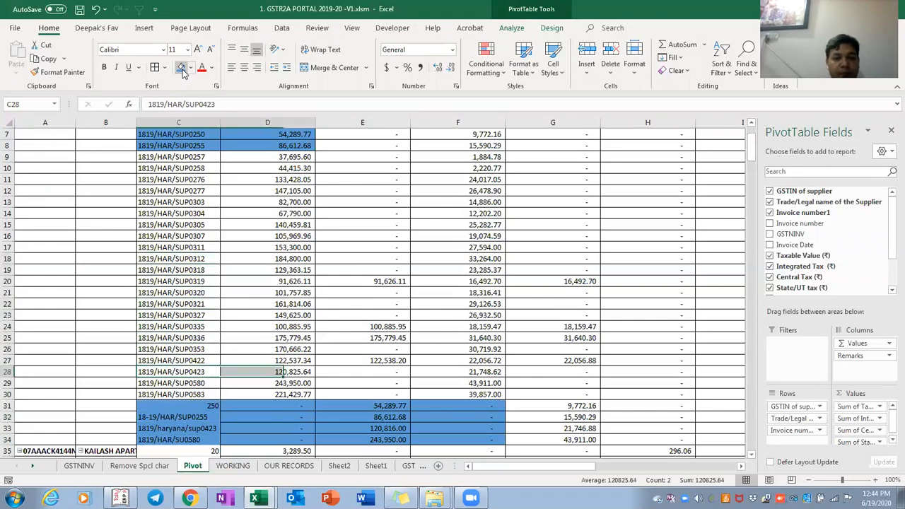
key("ctrl+g")
key("Escape")
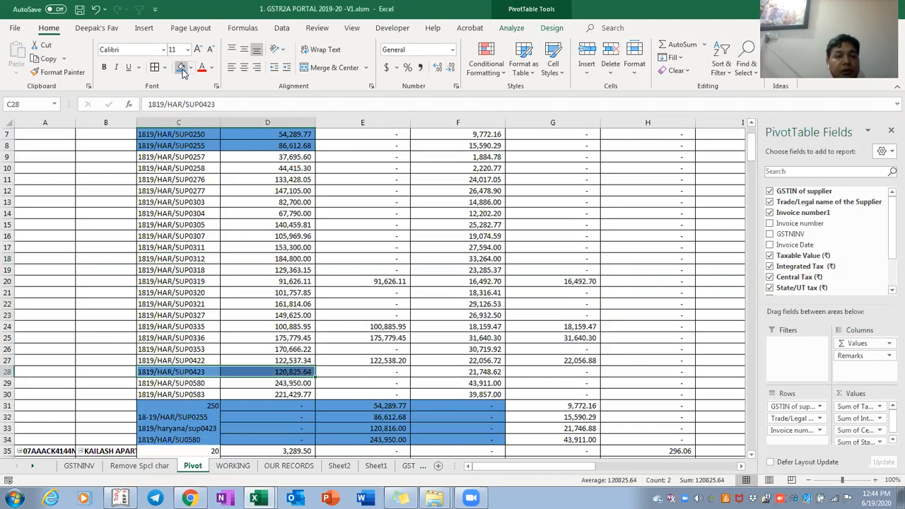
left_click(182, 67)
key("Down")
key("shift+Right")
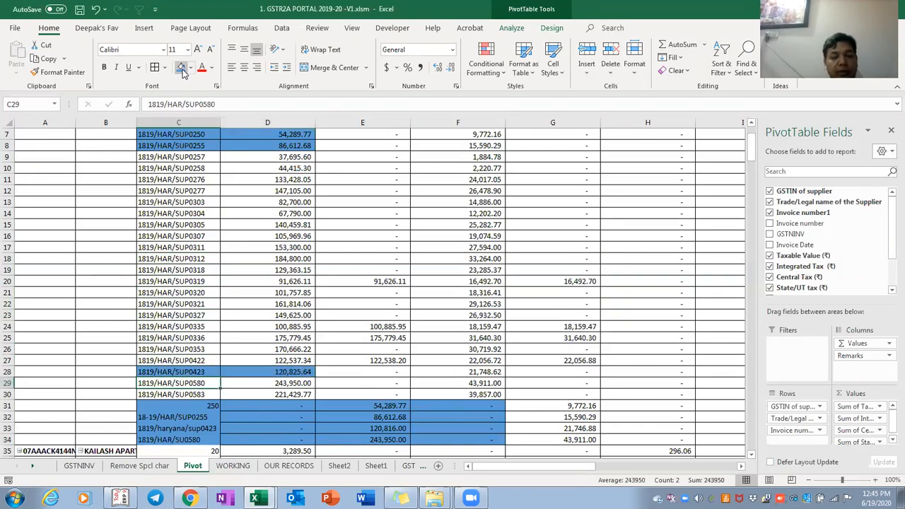
left_click(182, 67)
key("Down")
key("Down")
key("Down")
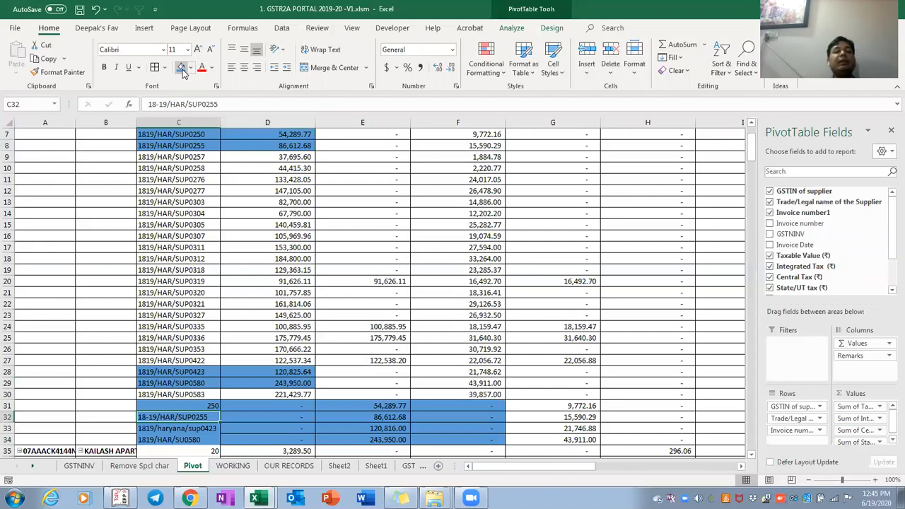
key("ctrl+Down")
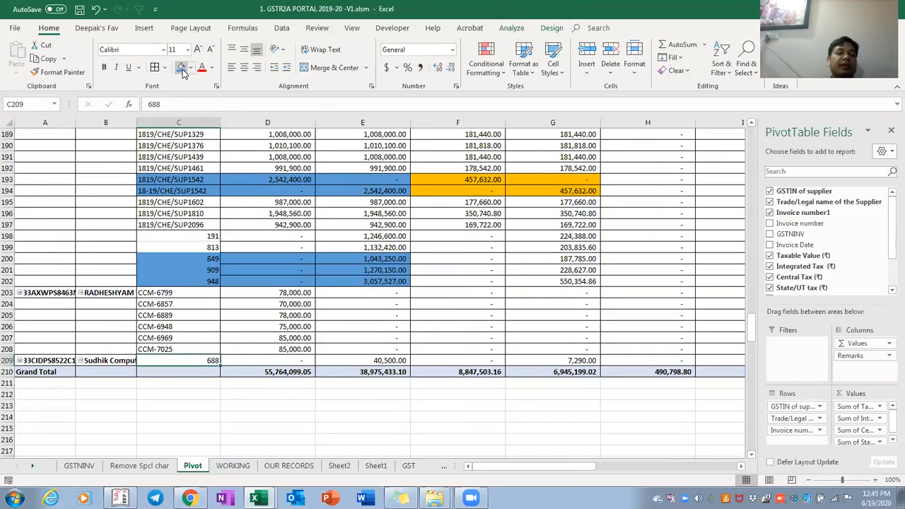
Review the pivot's invoice number column down to the Grand Total row
key("ctrl+Up")
key("ctrl+Up")
key("Up")
key("Up")
key("Up")
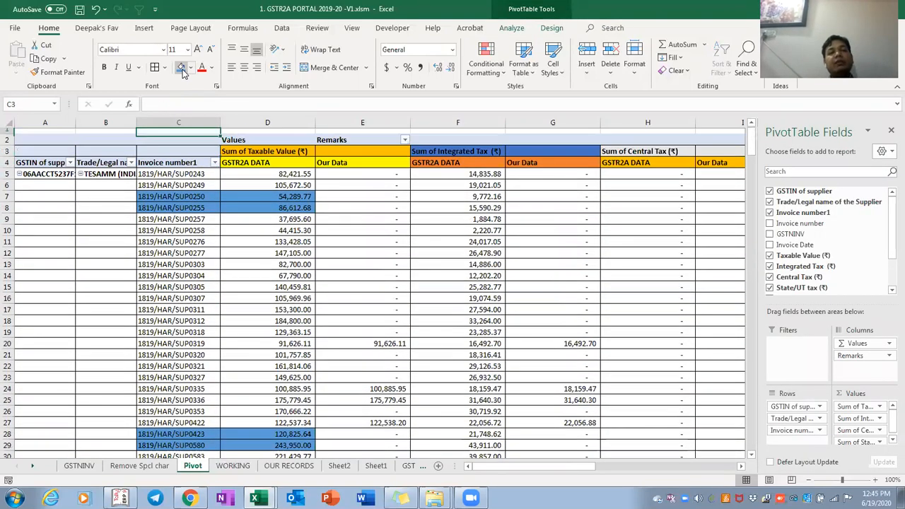
key("Down")
key("Down")
key("Down")
key("Down")
key("ctrl+shift+Down")
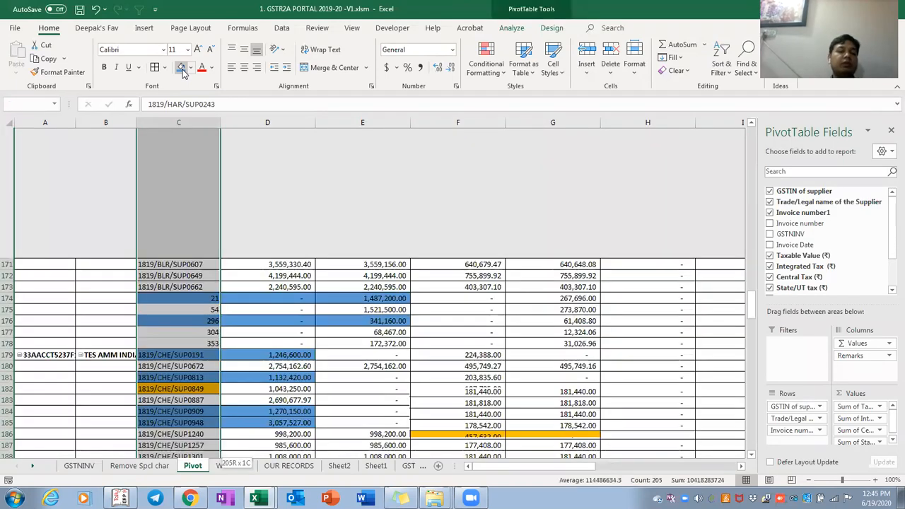
key("shift+Down")
key("shift+Up")
key("shift+Up")
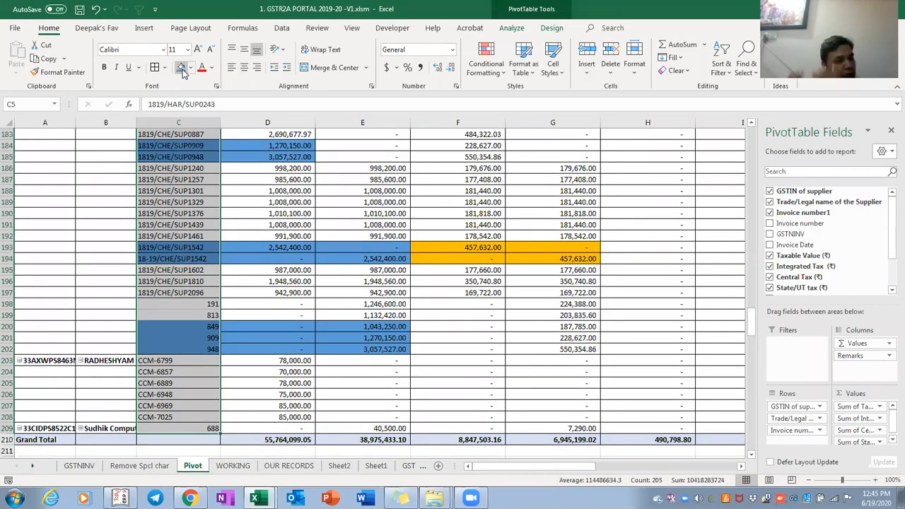
key("ctrl+Up")
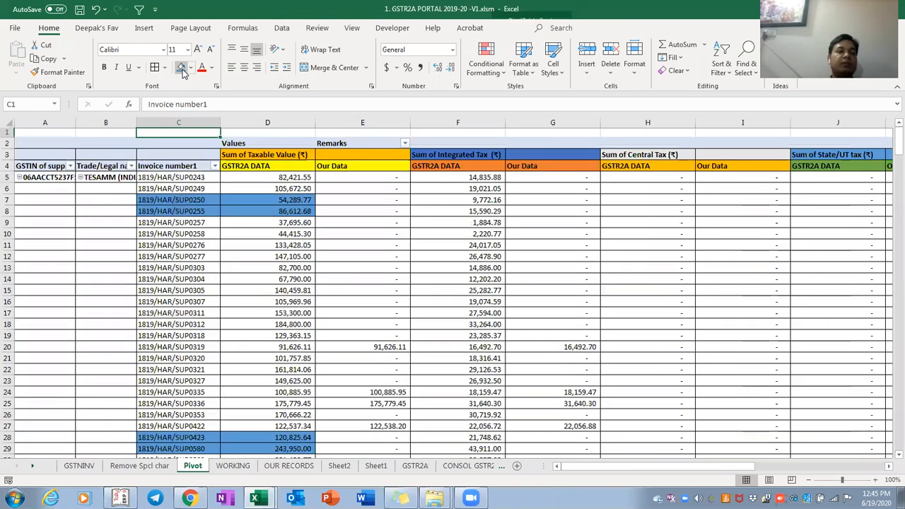
key("Down")
key("Down")
key("ctrl+shift+Down")
key("ctrl+shift+Down")
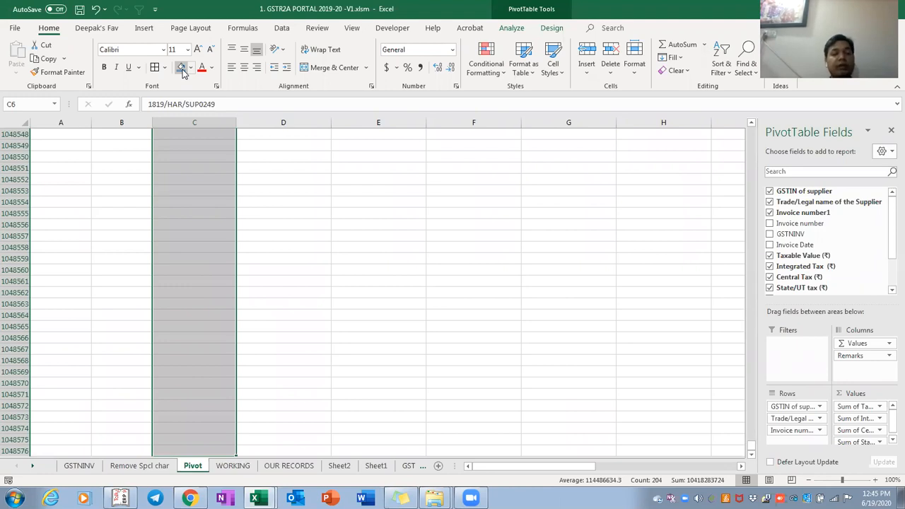
key("ctrl+Up")
key("ctrl+Up")
key("Down")
key("Down")
key("Down")
key("Down")
key("Down")
key("Down")
key("Up")
key("Up")
key("ctrl+shift+Down")
key("ctrl+shift+Up")
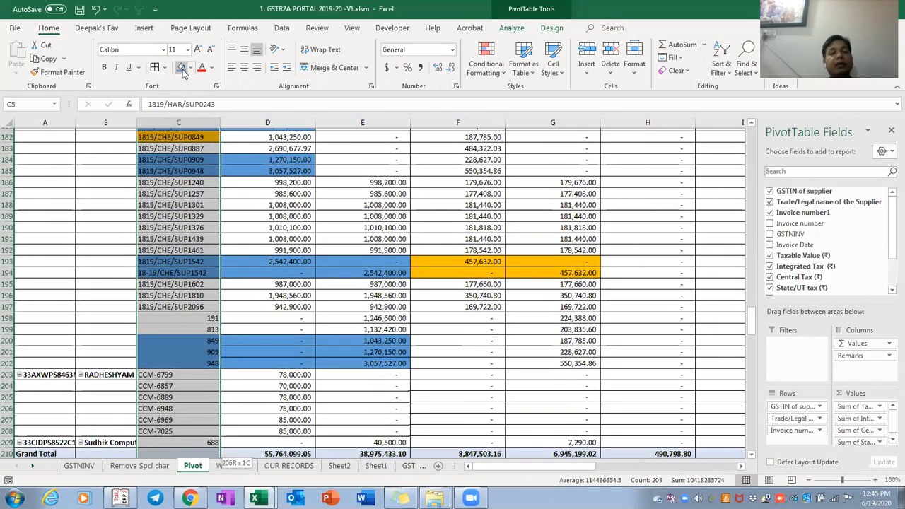
Compare invoice numbers between the WORKING table and the pivot table
key("ctrl+Page_Down")
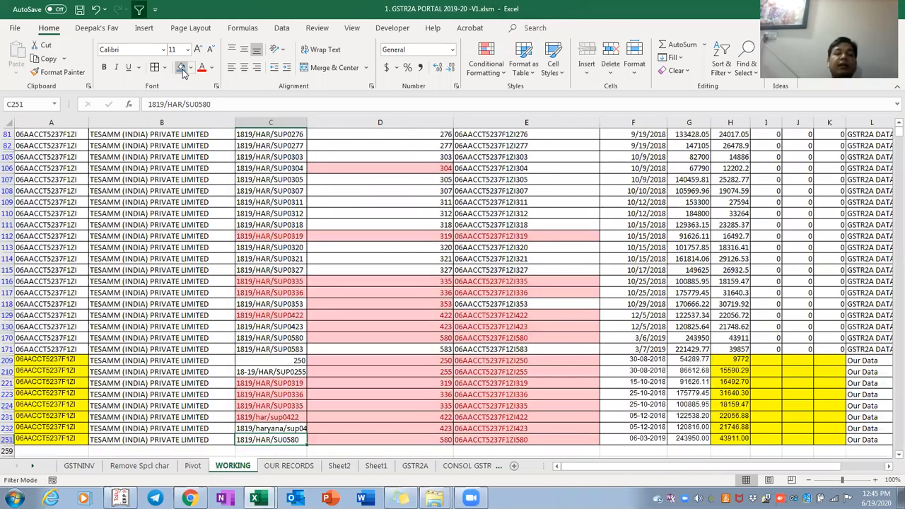
key("Home")
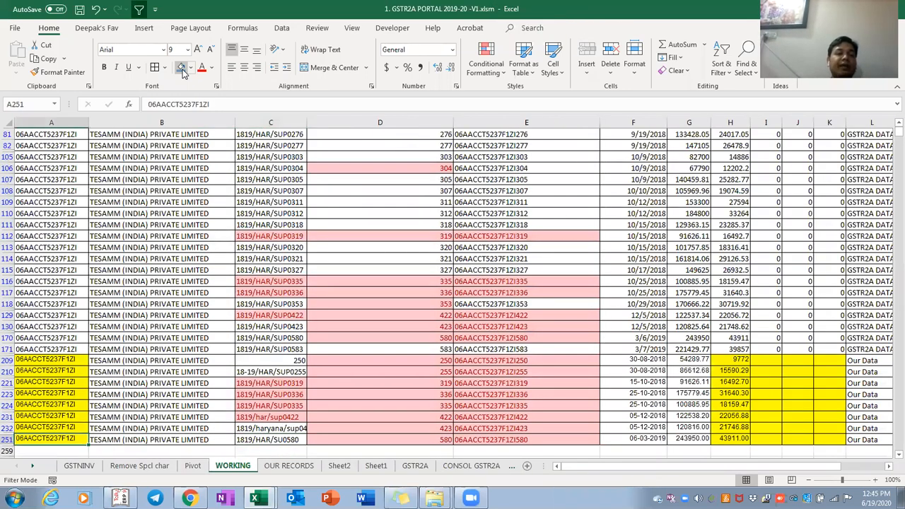
key("ctrl+Up")
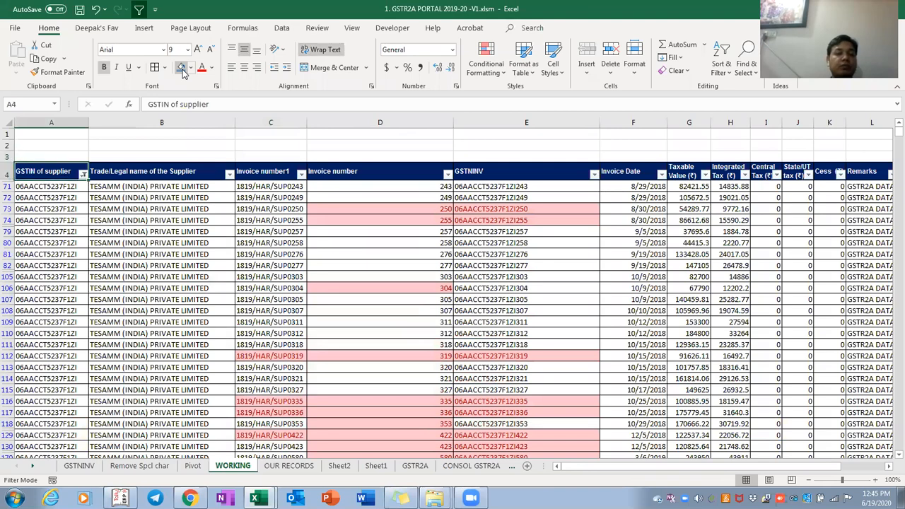
key("ctrl+Page_Up")
key("ctrl+Up")
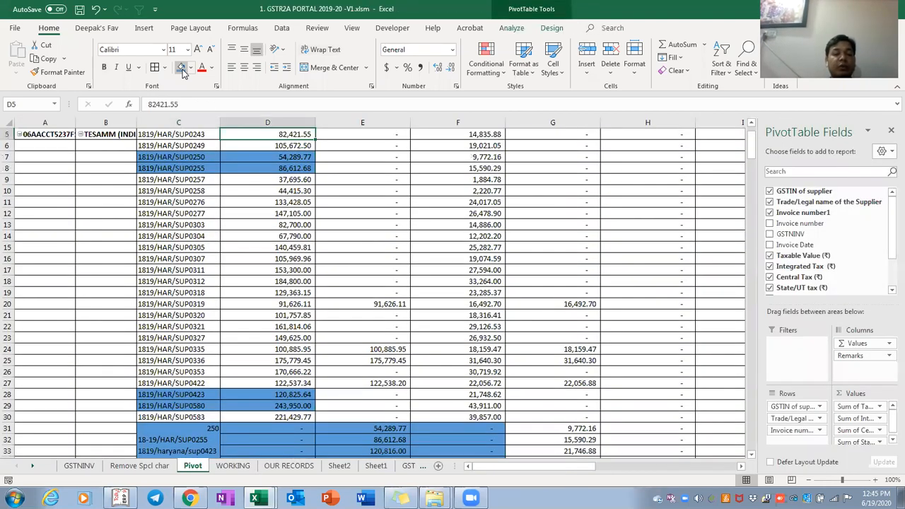
key("ctrl+Page_Down")
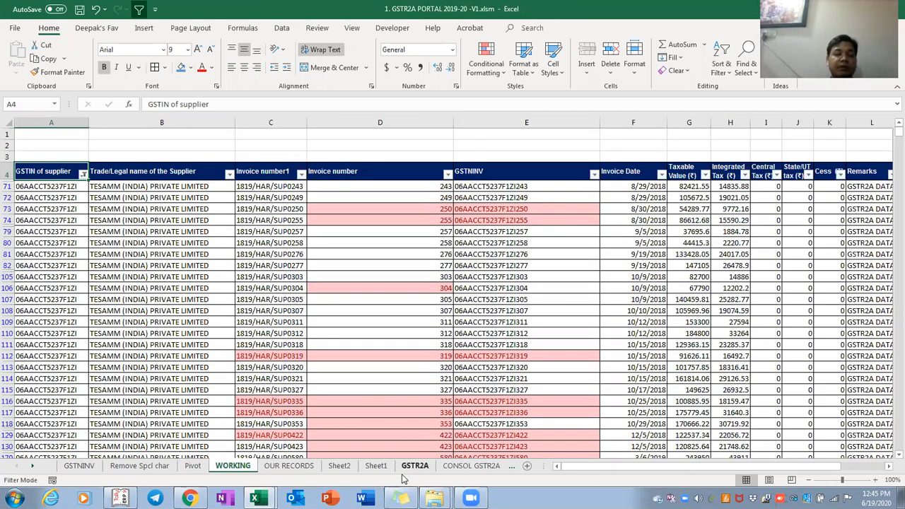
left_click(290, 345)
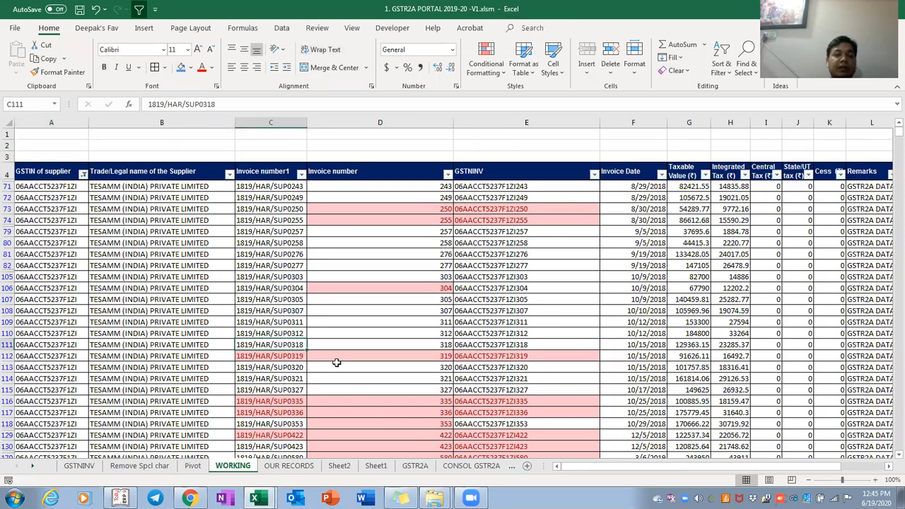
key("ctrl+Page_Up")
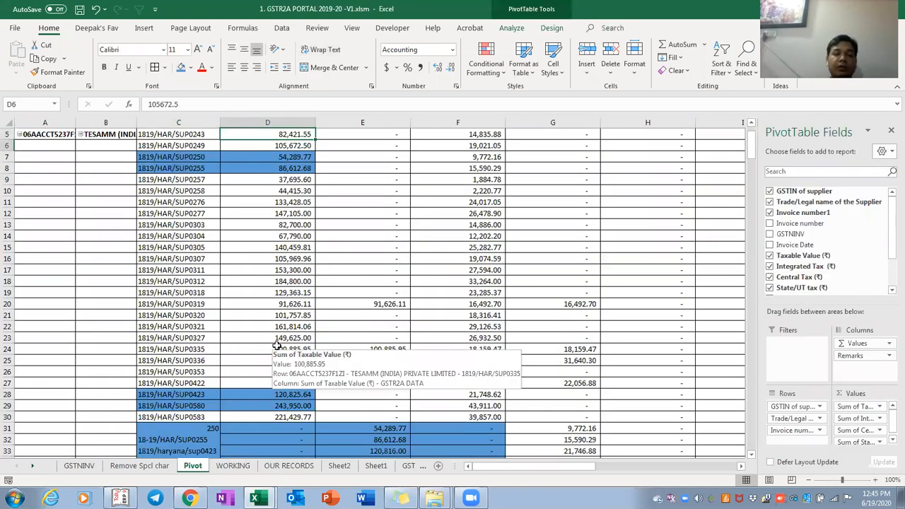
key("Left")
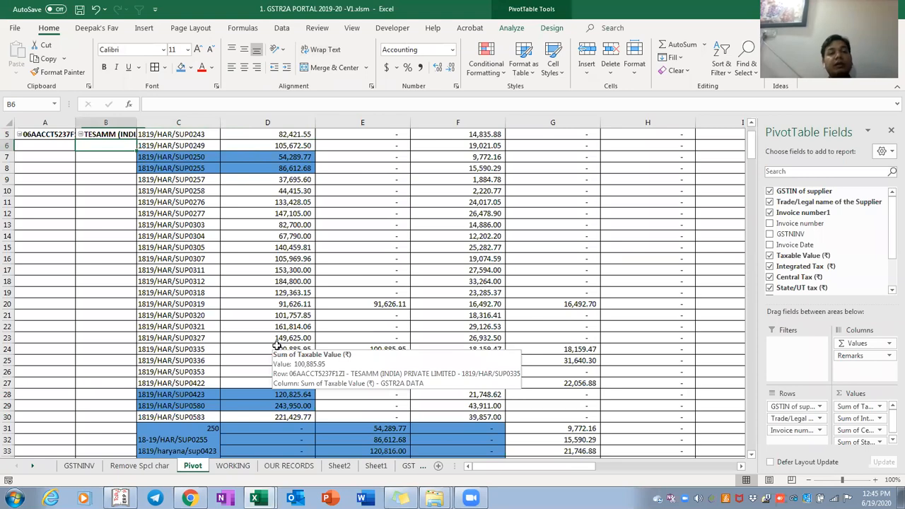
key("Down")
key("ctrl+shift+Down")
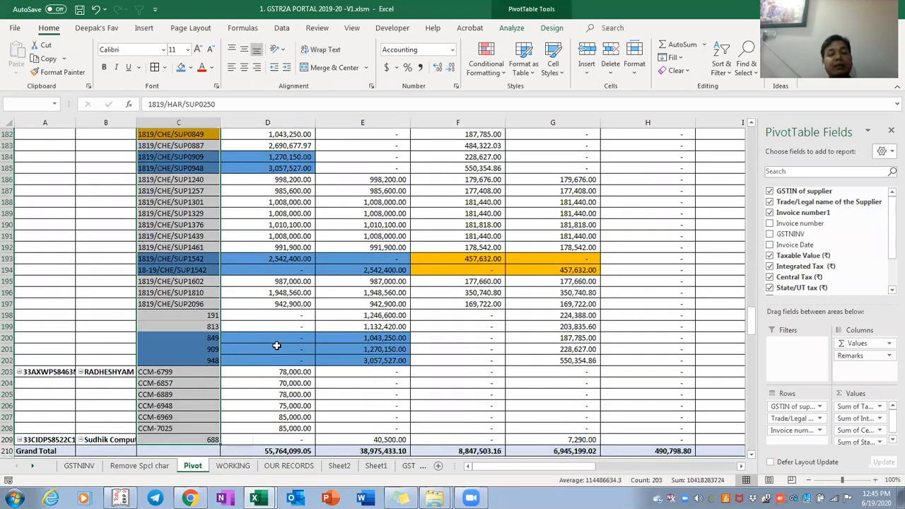
Remove the GSTIN filter on the WORKING sheet so all rows reappear
key("ctrl+Page_Down")
key("ctrl+Left")
key("ctrl+shift+l")
key("ctrl+Down")
key("Down")
key("Up")
key("ctrl+shift+Up")
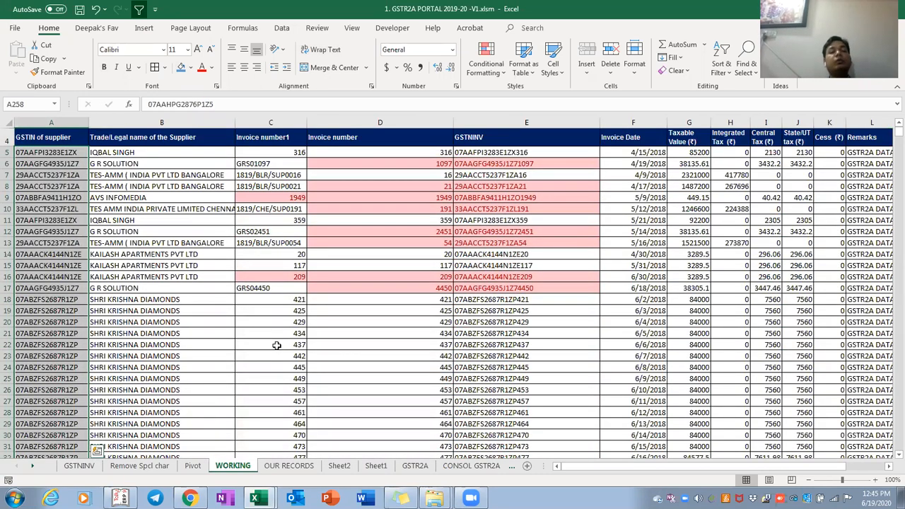
key("ctrl+Page_Up")
key("ctrl+Page_Down")
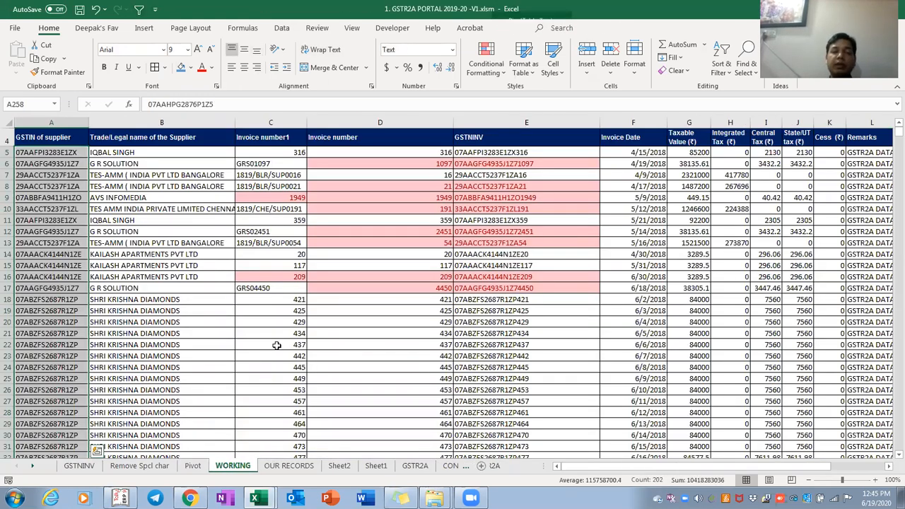
key("ctrl+Up")
key("ctrl+shift+Right")
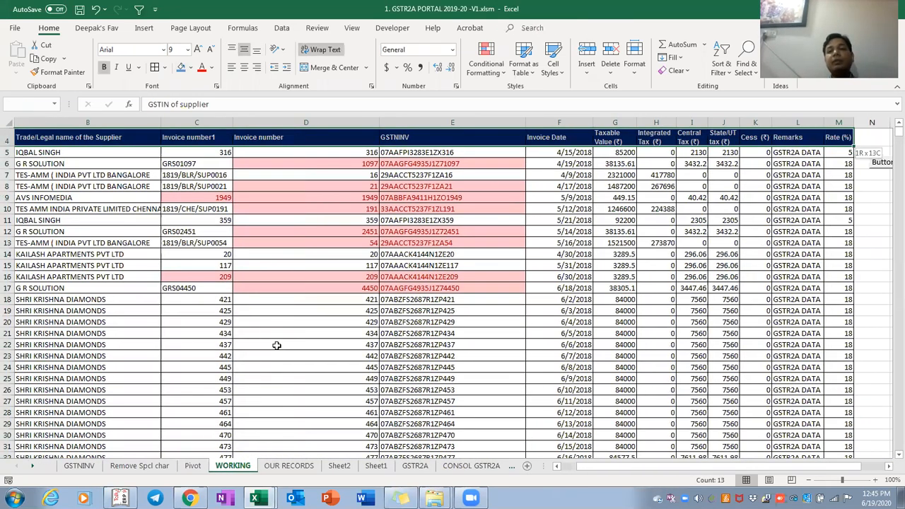
key("ctrl+Left")
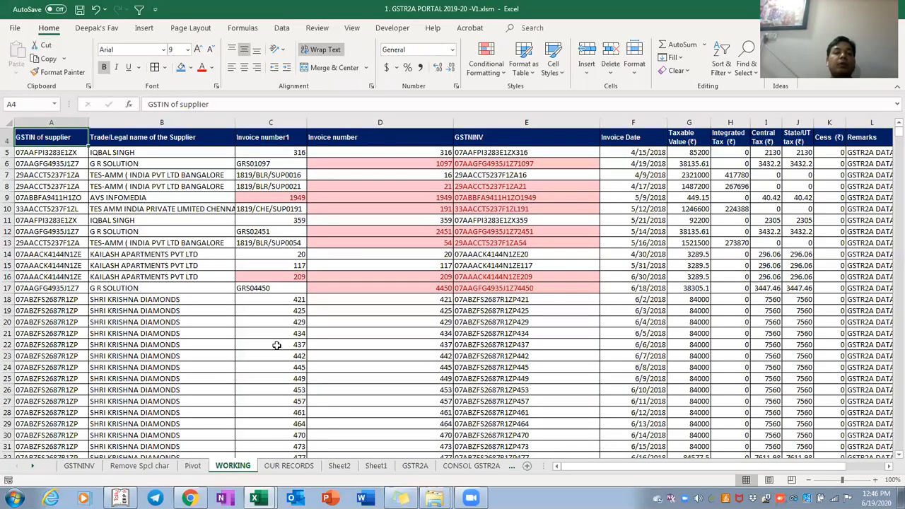
key("ctrl+Right")
key("Down")
key("Left")
key("Right")
key("Left")
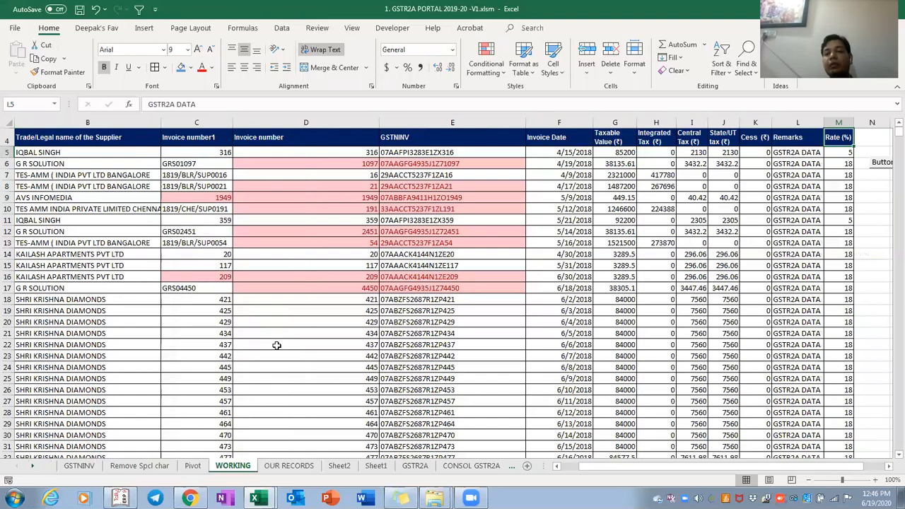
key("ctrl+shift+Down")
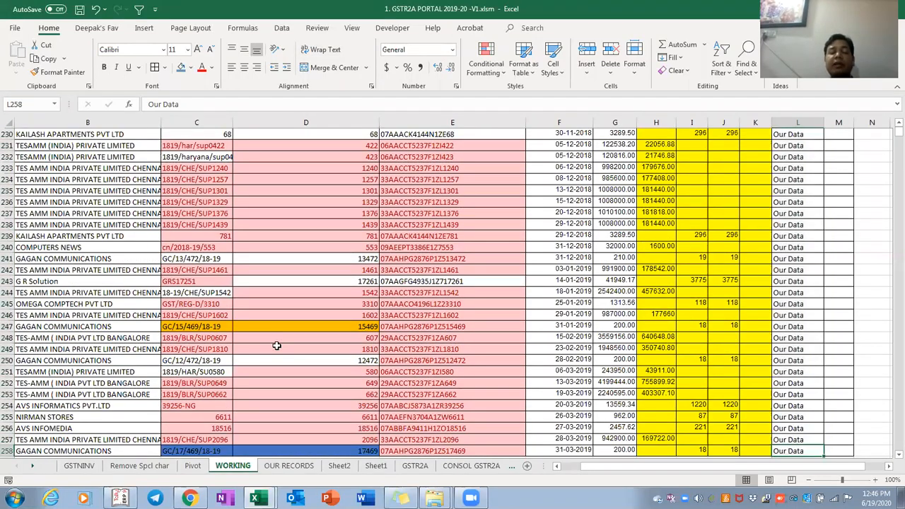
key("ctrl+Page_Up")
scroll(276, 345, "up", 20)
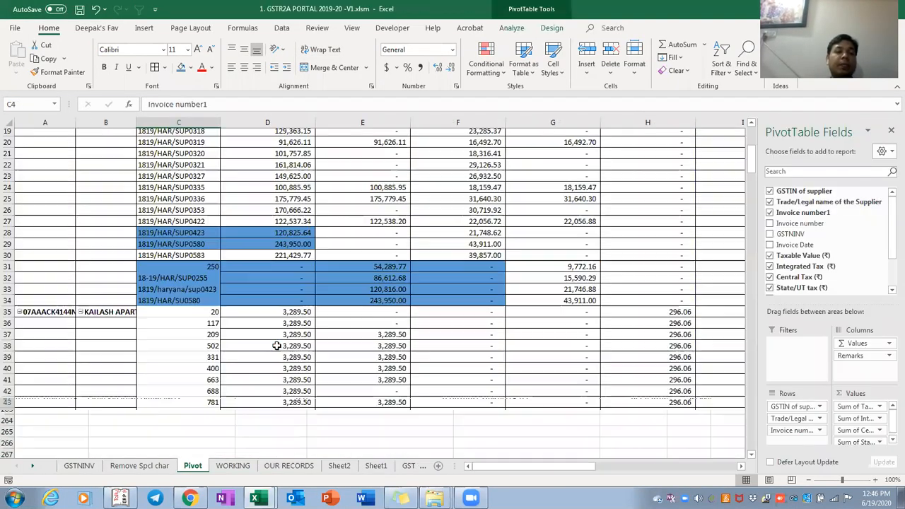
key("Down")
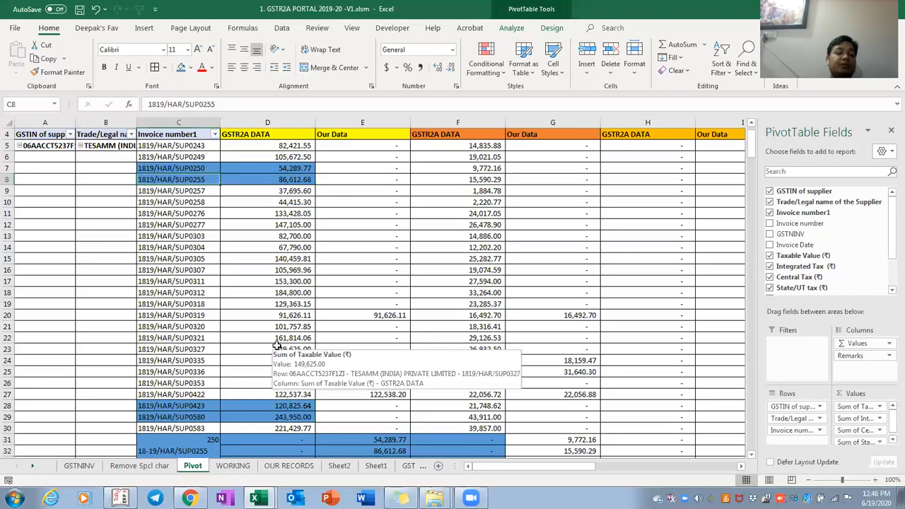
key("ctrl+Page_Up")
key("ctrl+Page_Up")
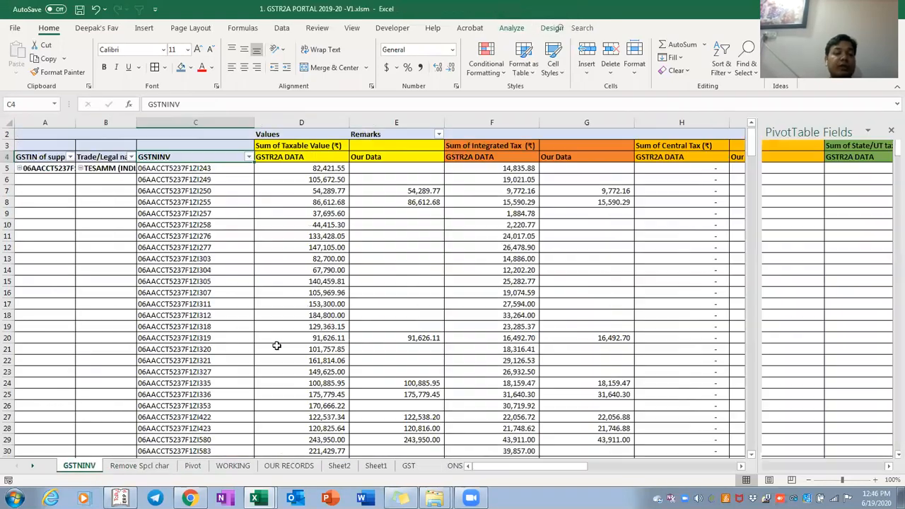
key("ctrl+Page_Down")
key("ctrl+Page_Down")
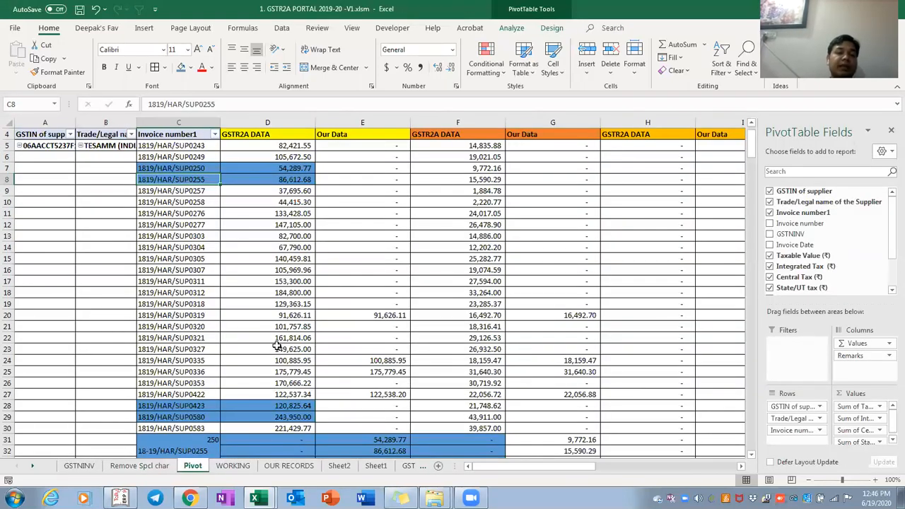
key("ctrl+Page_Down")
key("Left")
key("Left")
key("Left")
key("Left")
key("Left")
key("Left")
key("Left")
key("Left")
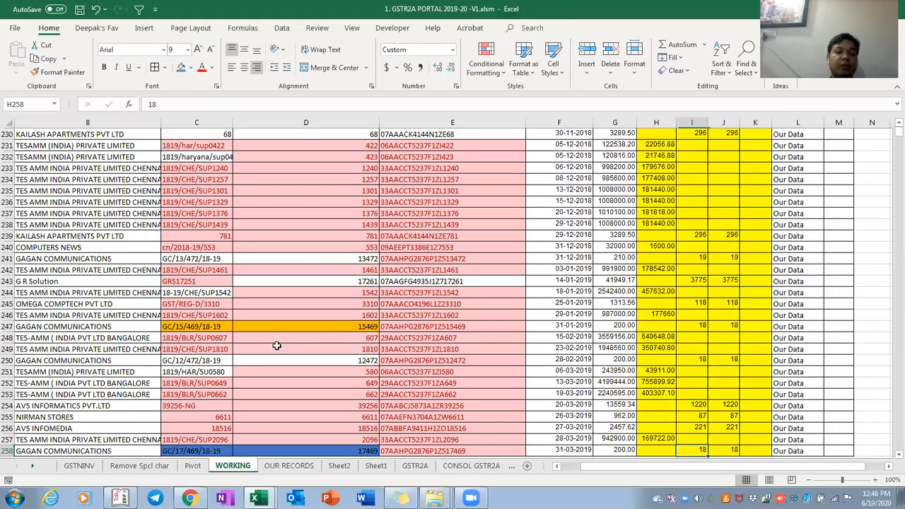
key("Right")
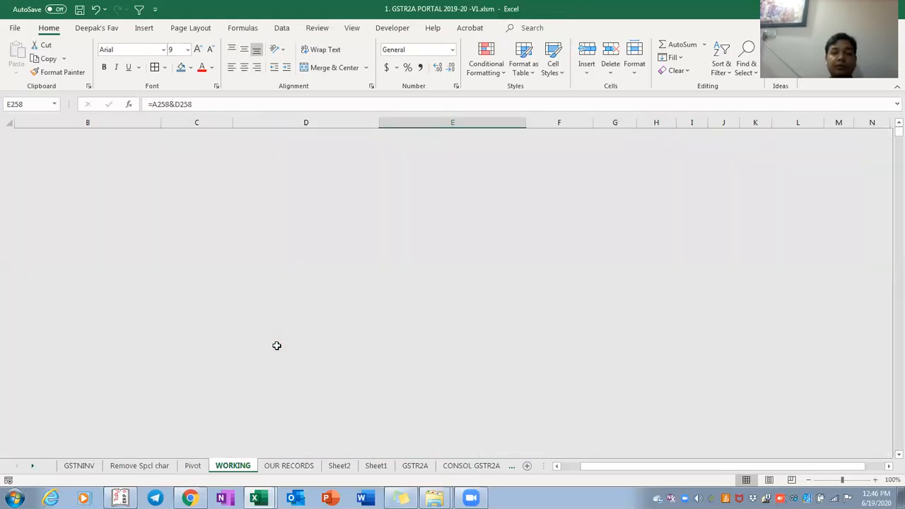
key("ctrl+Up")
key("Left")
key("Left")
key("Left")
key("Left")
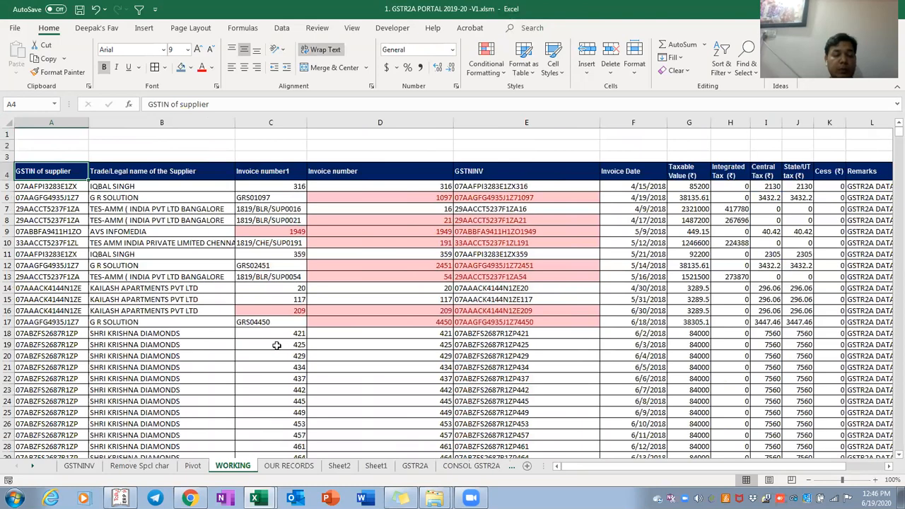
key("Right")
key("Right")
key("Down")
key("ctrl+shift+Down")
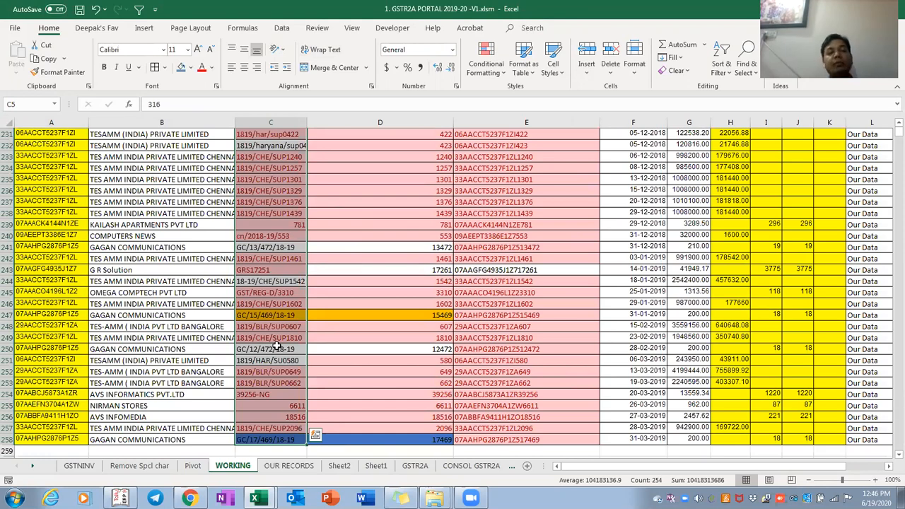
key("ctrl+Up")
key("Down")
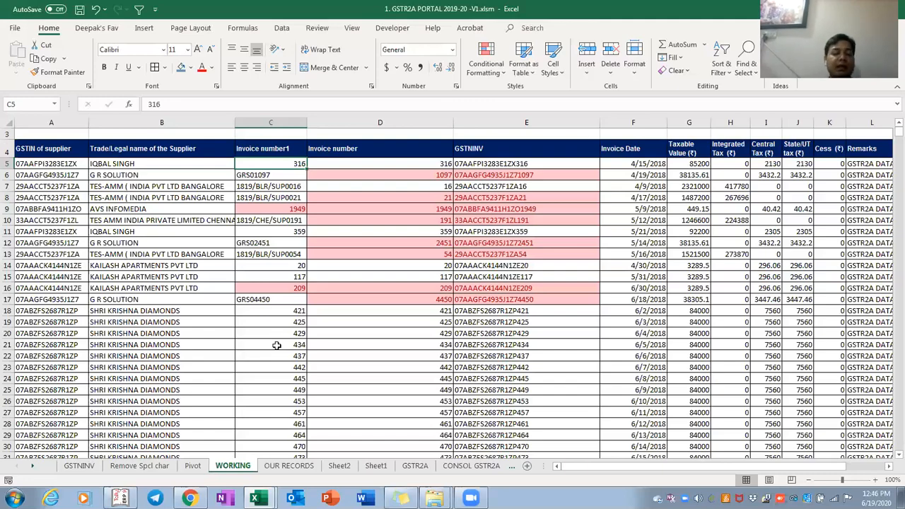
key("ctrl+Page_Up")
scroll(276, 345, "down", 15)
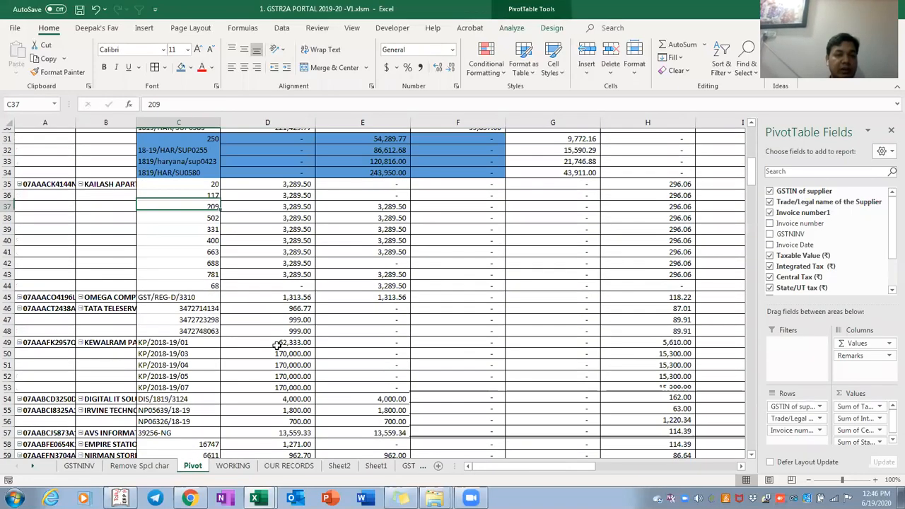
key("Page_Down")
key("Page_Down")
key("Page_Down")
key("Page_Down")
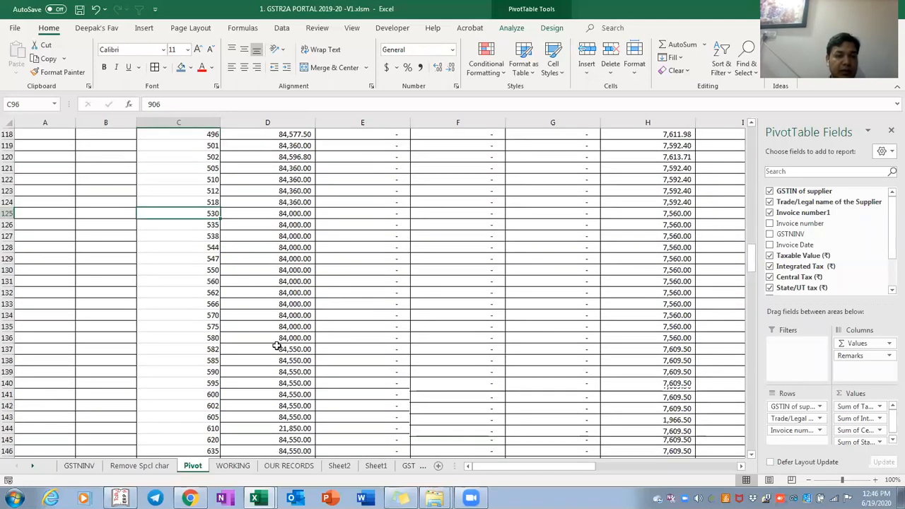
key("Up")
key("Up")
key("Up")
key("Up")
key("Up")
scroll(276, 345, "up", 1)
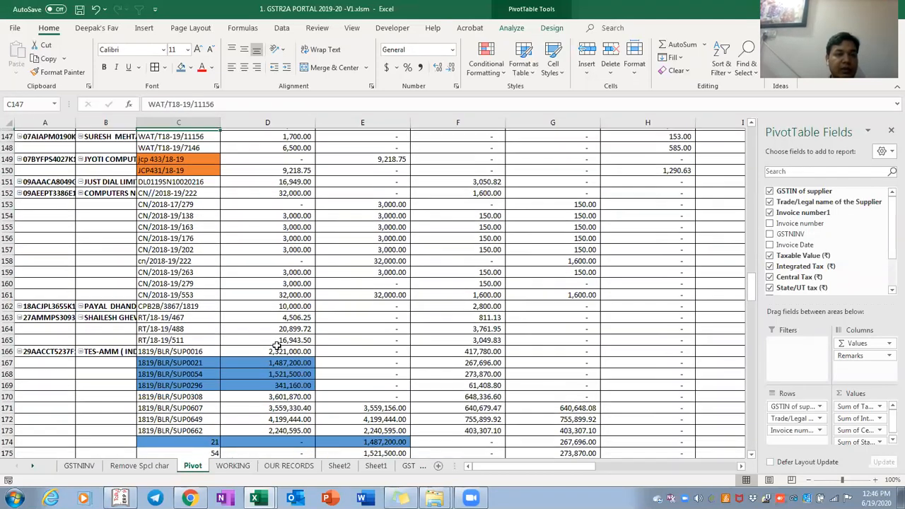
key("shift+Right")
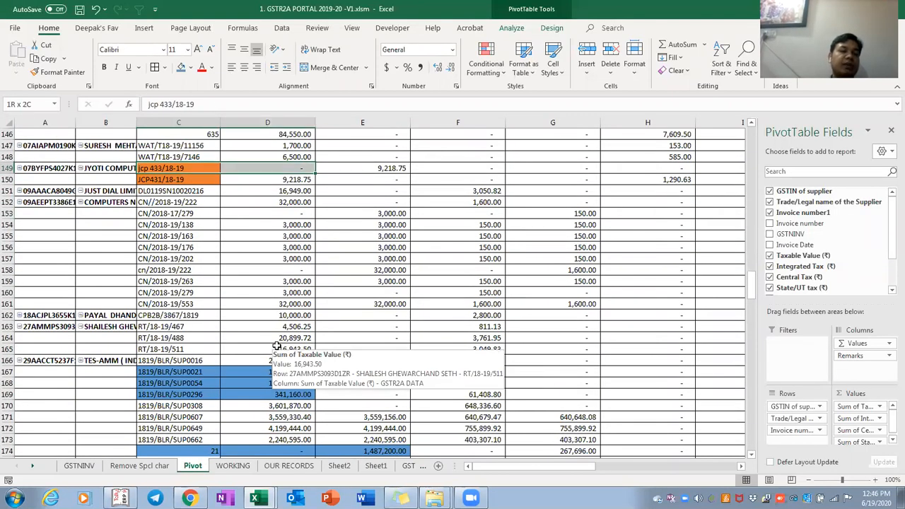
key("shift+Down")
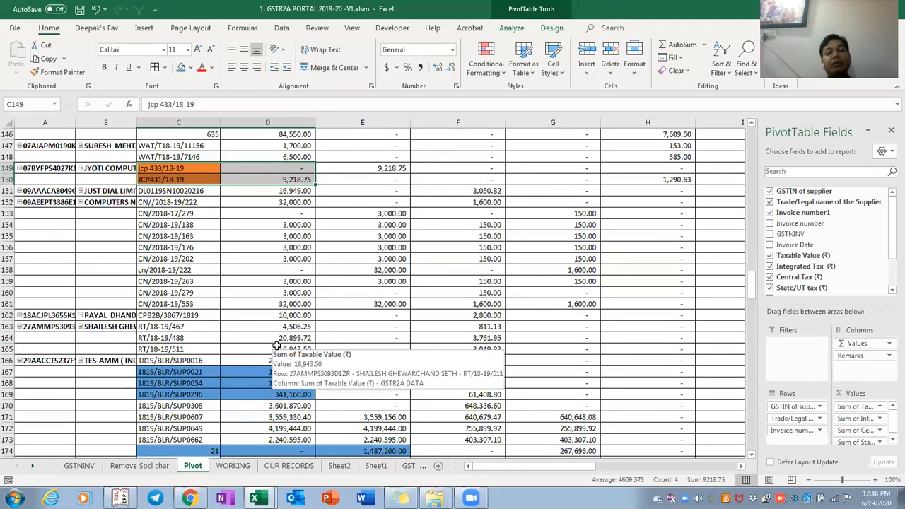
key("shift+Right")
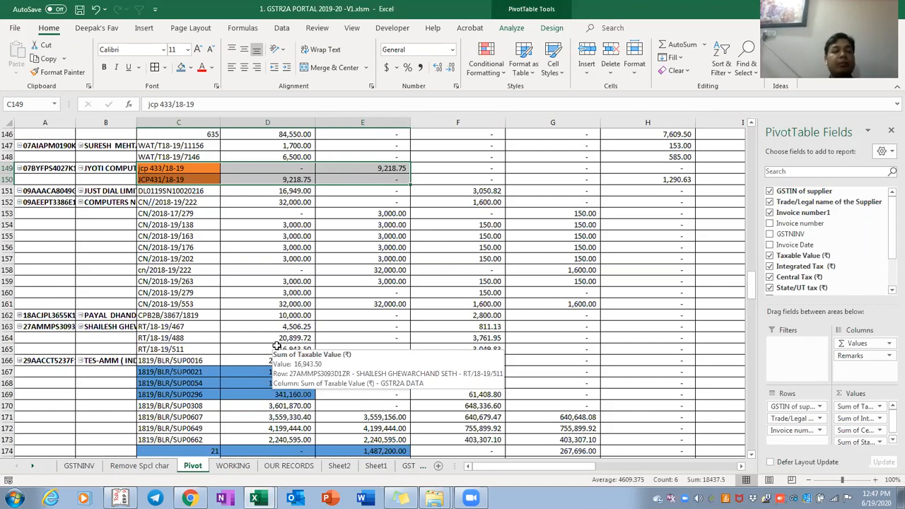
key("Down")
key("Down")
key("Down")
key("Down")
key("Down")
key("Down")
key("Down")
key("Down")
key("Down")
key("Down")
key("Down")
key("Down")
key("Down")
key("Down")
key("Down")
key("Down")
key("Down")
key("Down")
key("Down")
key("Down")
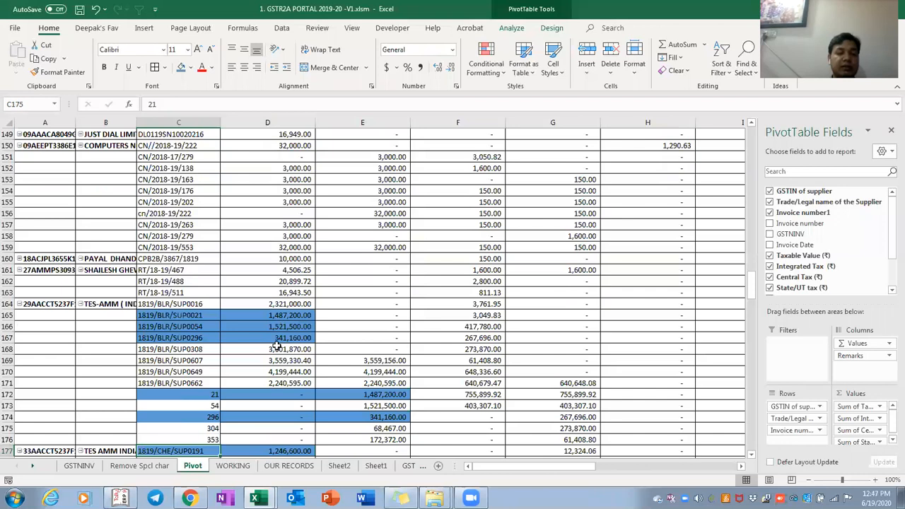
key("Down")
key("Down")
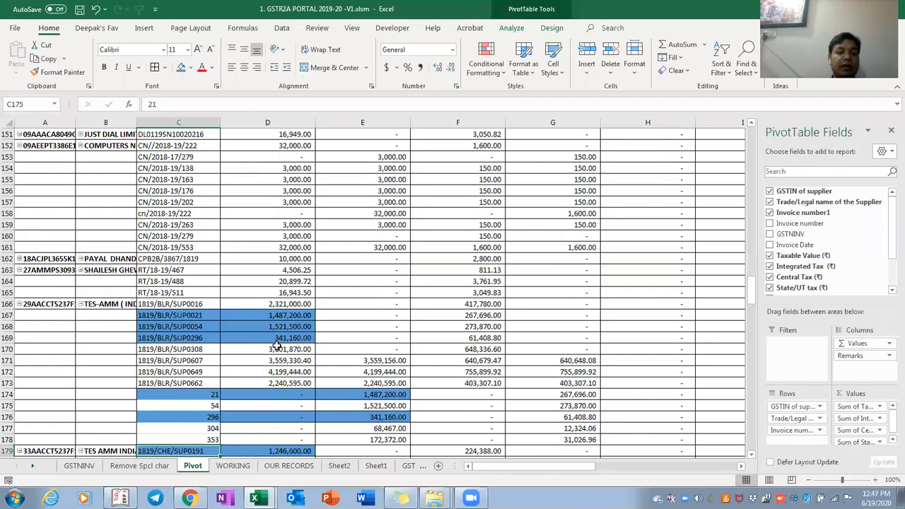
left_click(187, 316)
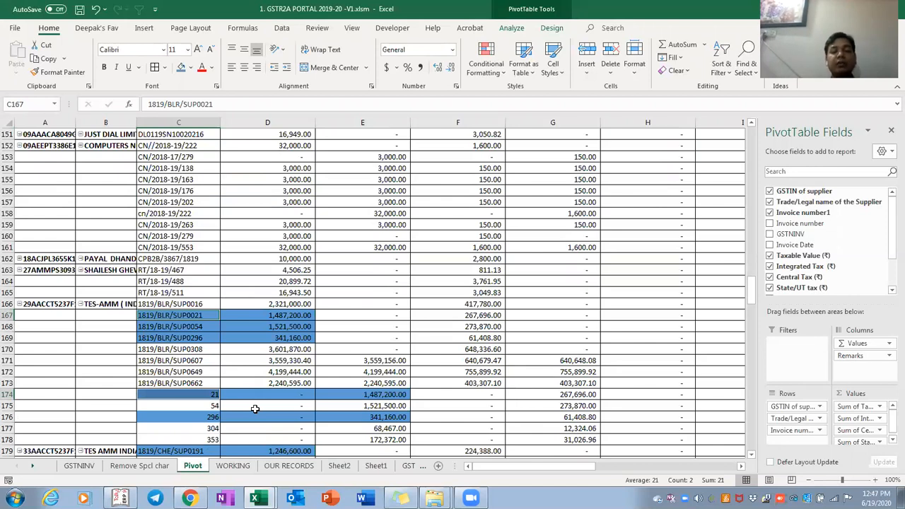
key("ctrl+Page_Down")
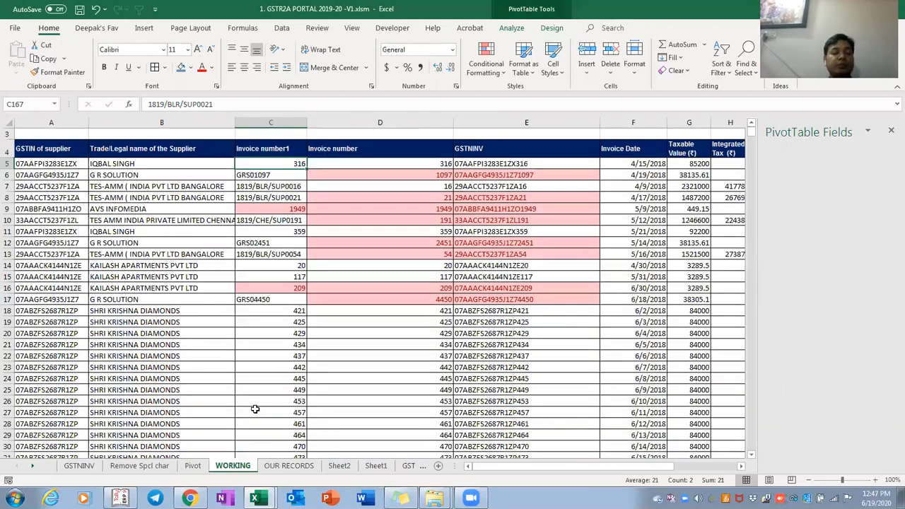
key("Up")
key("Up")
key("Up")
key("Up")
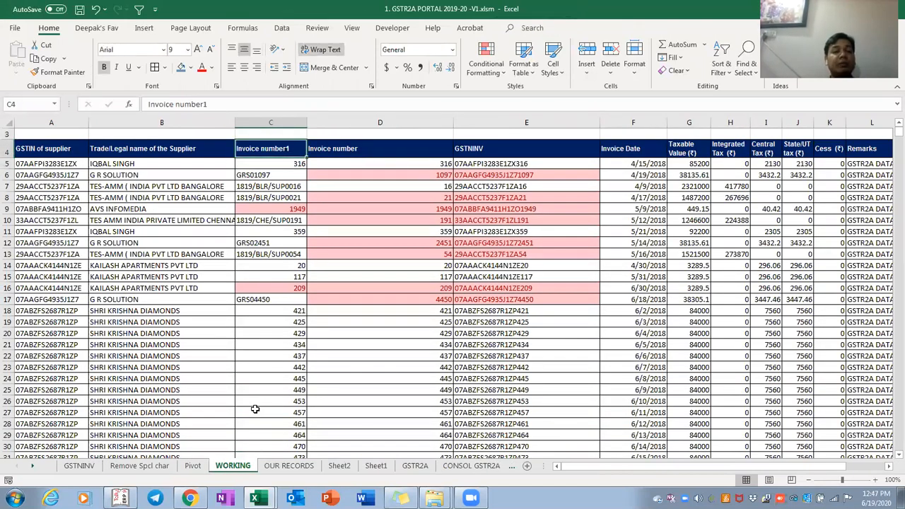
key("Down")
key("Down")
key("Down")
key("Down")
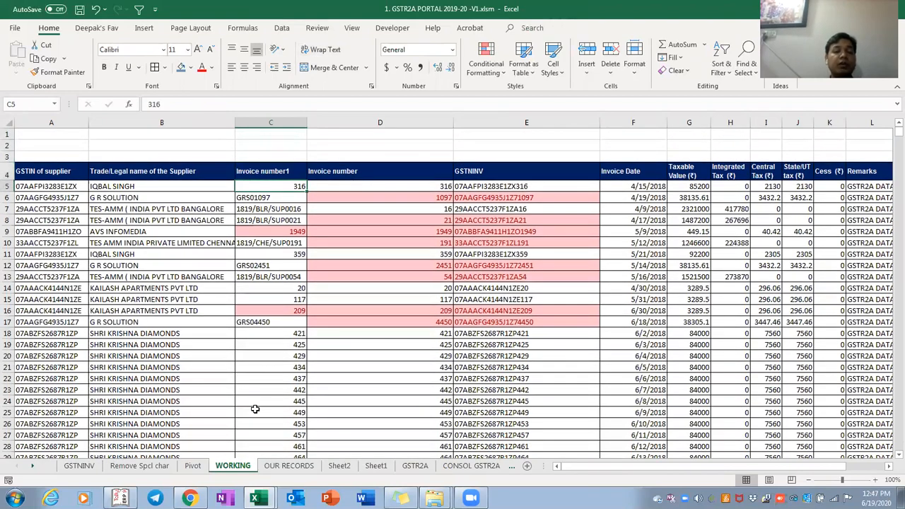
key("ctrl+shift+Down")
key("ctrl+shift+Up")
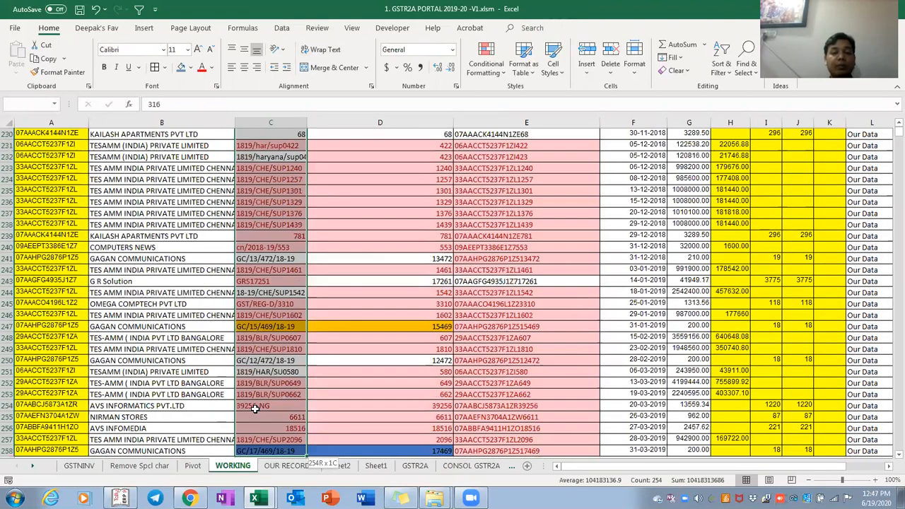
key("shift+Down")
key("Down")
key("Up")
key("Up")
key("Up")
key("Up")
key("Up")
key("Up")
key("Up")
key("Up")
key("Up")
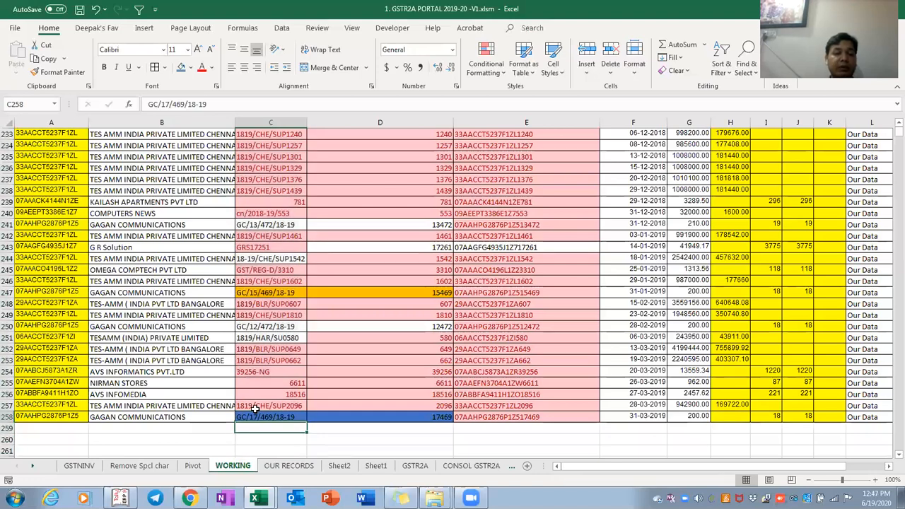
key("Up")
key("Up")
key("Up")
key("Up")
key("Up")
key("Up")
key("Up")
key("Up")
key("Up")
key("Up")
key("Up")
key("Up")
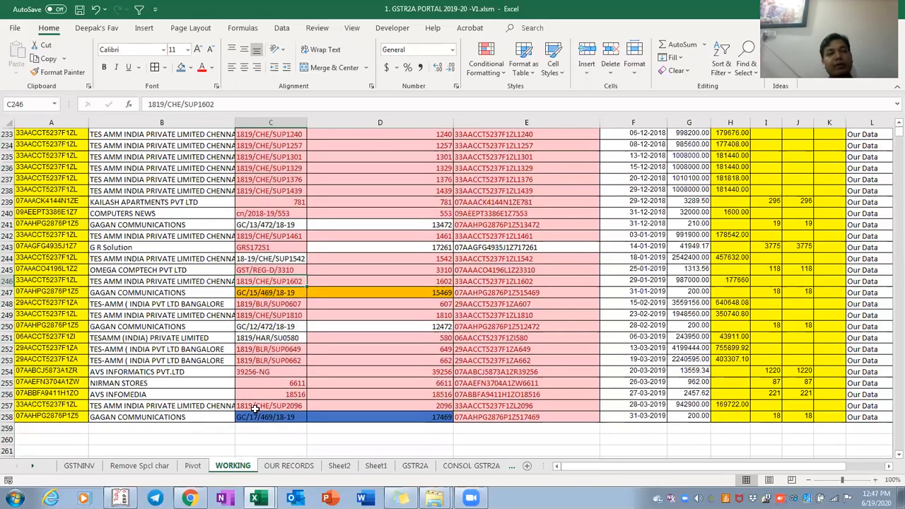
key("Up")
key("Up")
key("Up")
key("Up")
key("Up")
key("Up")
key("Up")
key("Up")
key("Up")
key("Up")
key("Up")
key("Up")
key("Up")
key("Up")
key("Up")
key("Up")
key("Up")
key("Up")
key("Up")
key("Up")
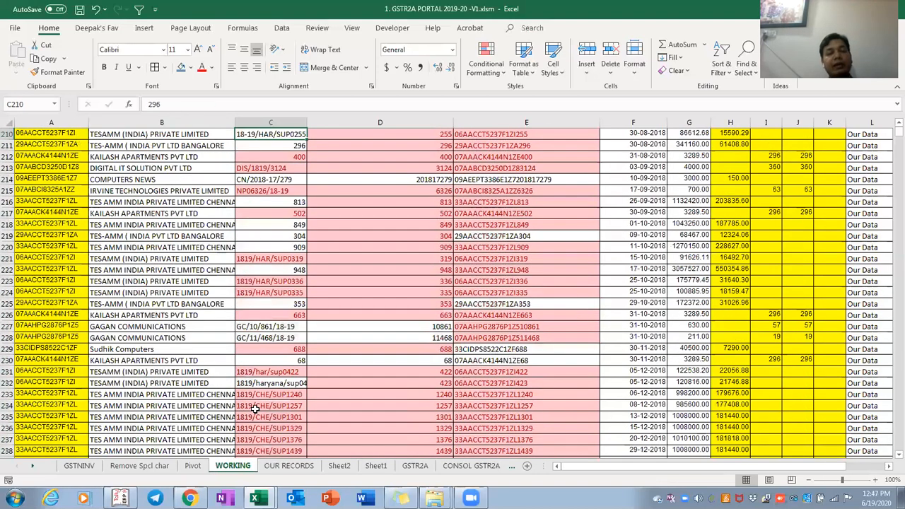
key("Up")
key("Up")
key("Up")
key("Up")
key("Up")
key("Up")
key("Up")
key("Up")
key("Up")
key("Up")
key("Up")
key("Up")
key("Up")
key("Up")
key("Up")
key("Up")
key("Up")
key("Up")
key("Up")
key("Up")
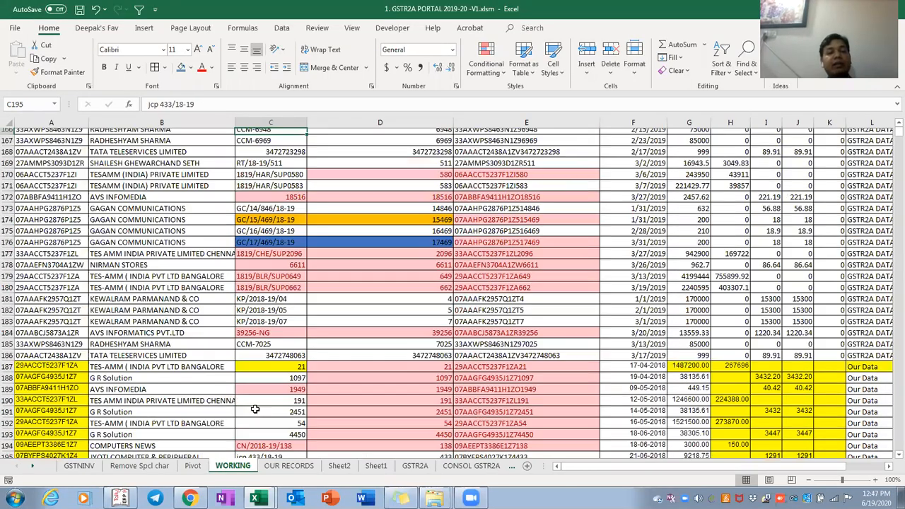
key("Up")
key("Up")
key("Up")
key("Up")
key("Up")
key("Up")
key("Up")
key("Up")
key("Up")
key("Up")
key("Up")
key("Up")
key("Up")
key("Up")
key("Up")
key("Up")
key("Up")
key("Up")
key("Up")
key("Up")
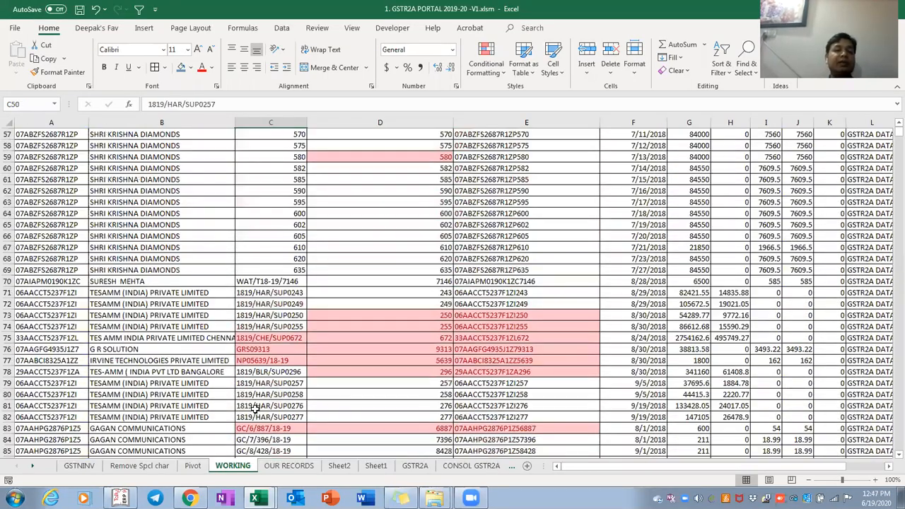
key("Up")
key("Up")
key("Up")
key("Up")
key("Up")
key("Up")
key("Up")
key("Up")
key("Up")
key("Up")
key("Up")
key("Up")
key("Up")
key("Up")
key("Up")
key("Up")
key("Up")
key("Up")
key("Up")
key("Up")
key("Down")
key("Down")
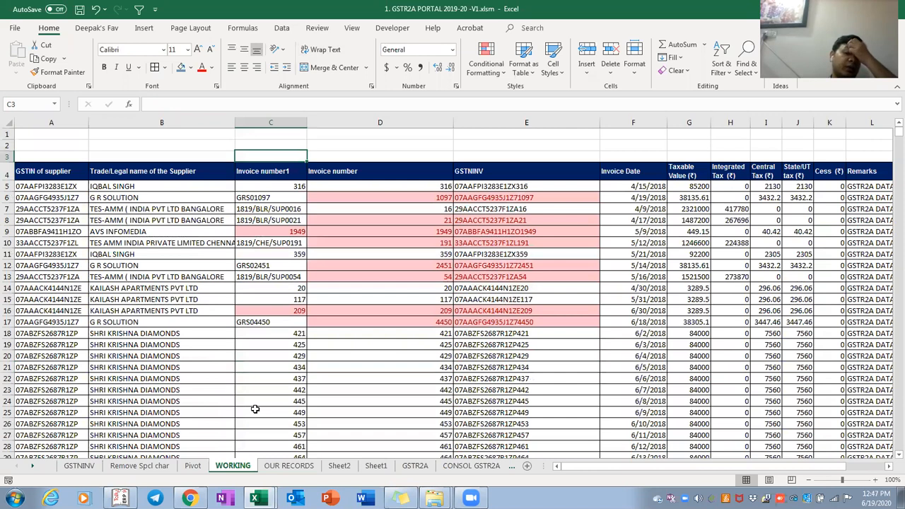
key("Down")
key("Down")
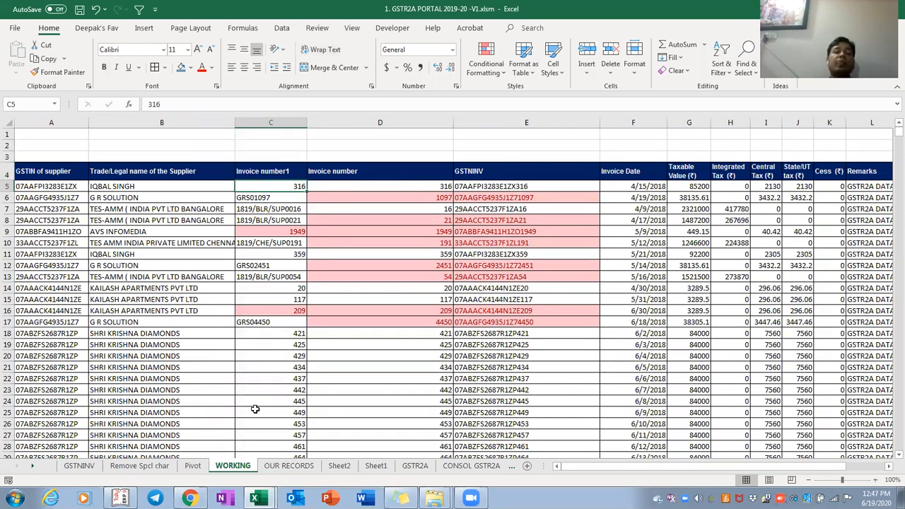
key("Down")
key("Down")
key("Down")
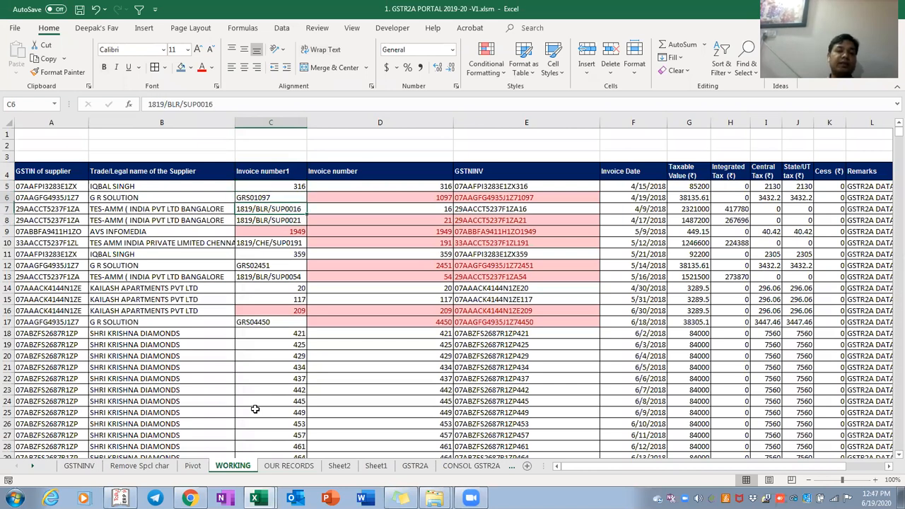
key("Up")
key("Up")
key("Up")
key("Up")
key("Up")
key("Up")
key("Up")
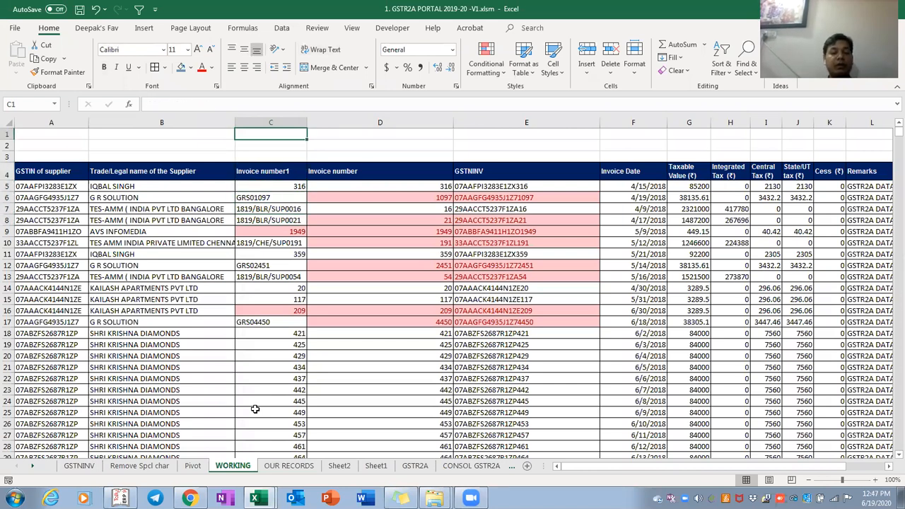
Enter 1 in C1 and the characters #$%^&*()_?/\ in D1, then go to C5
type("1")
key("Tab")
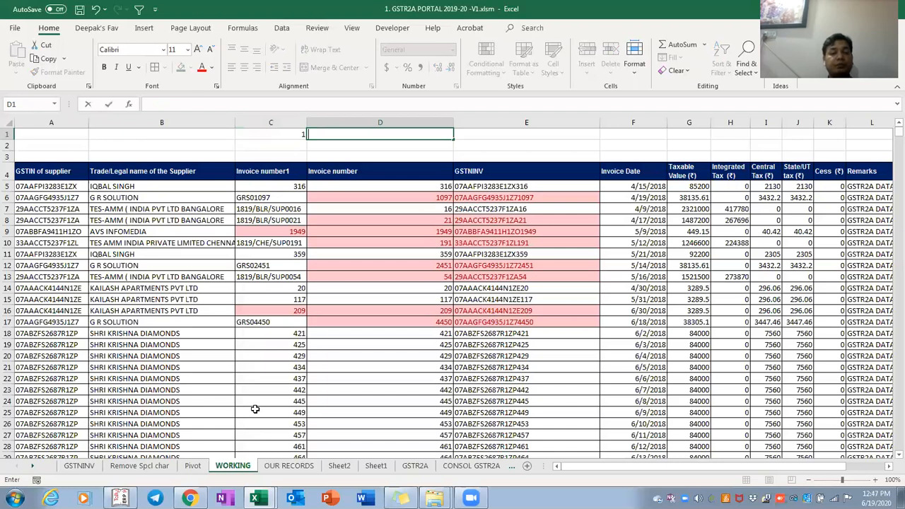
type("@")
key("Left")
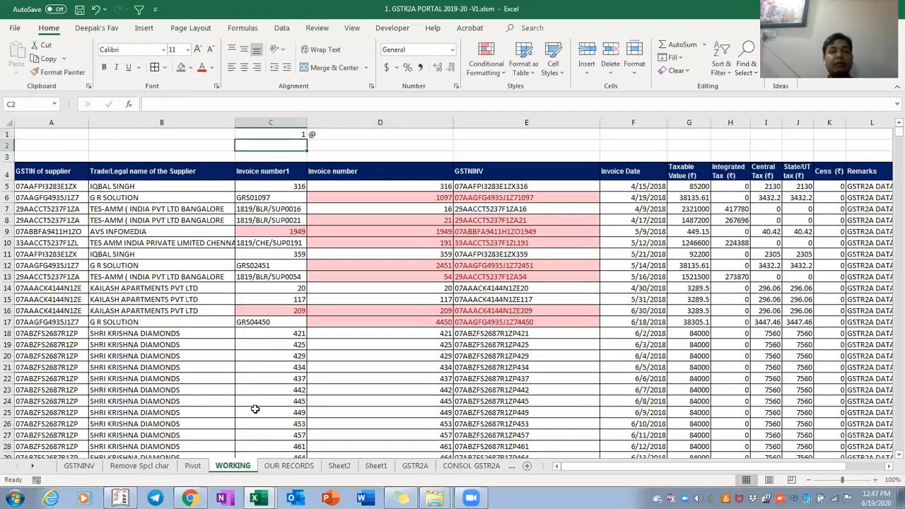
key("Right")
type("#$%^")
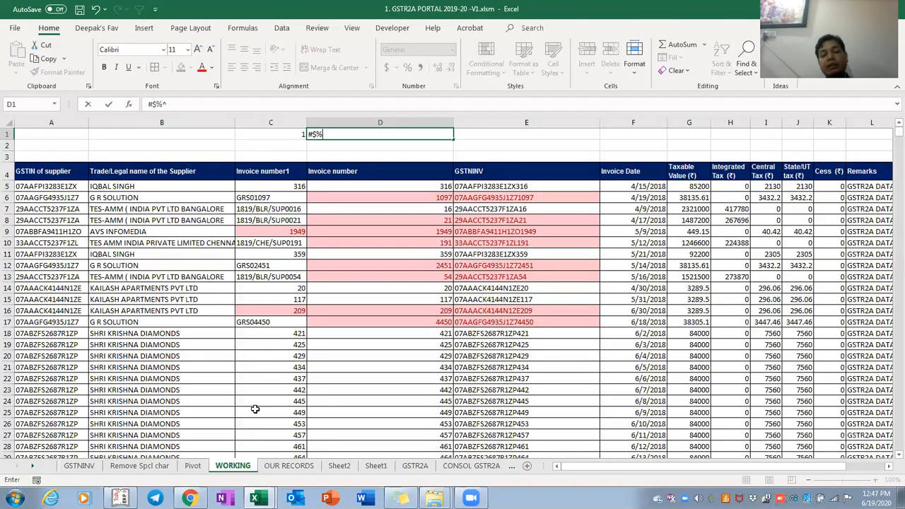
type("&*()")
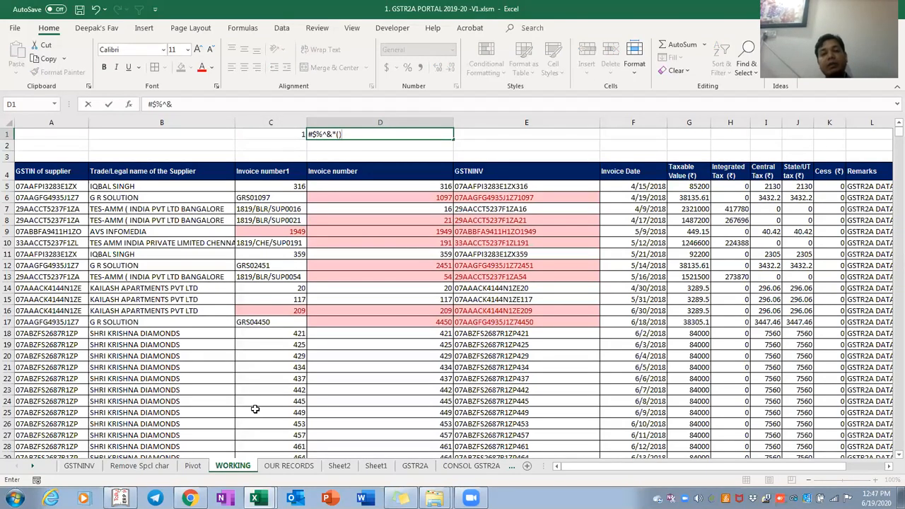
type("_")
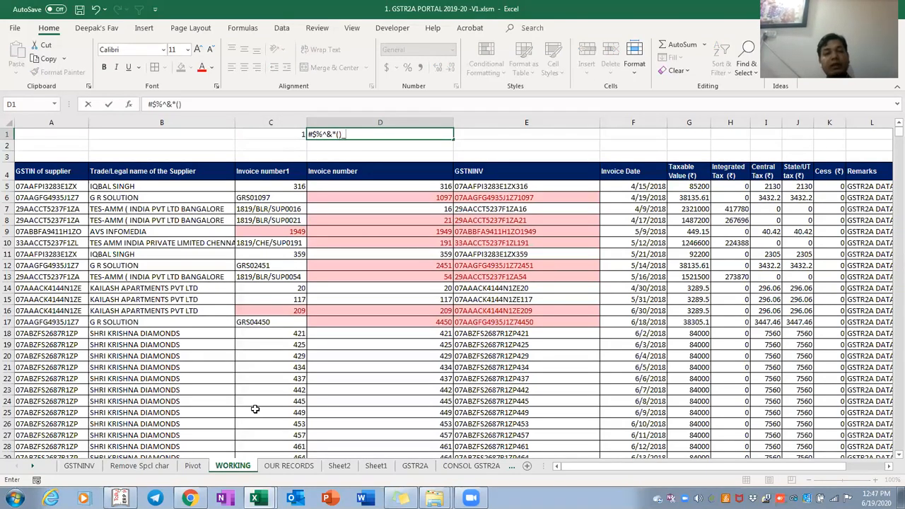
type("?")
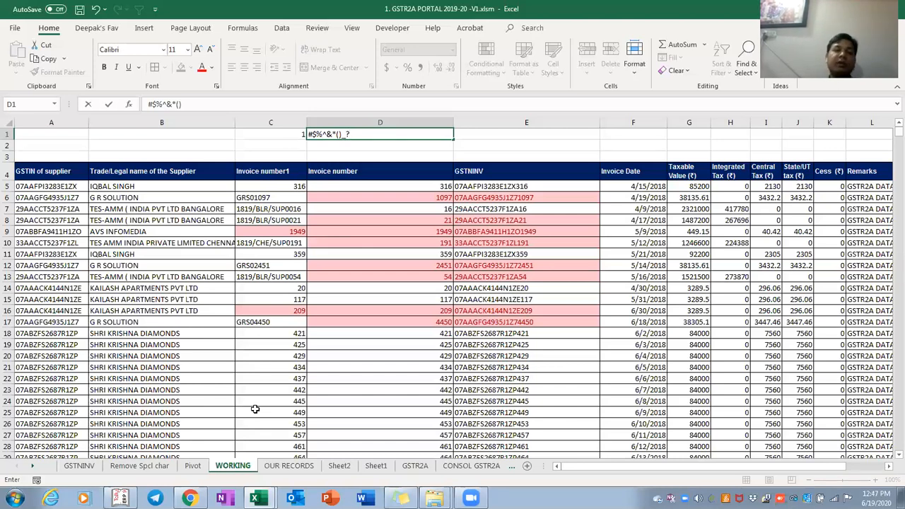
type("?")
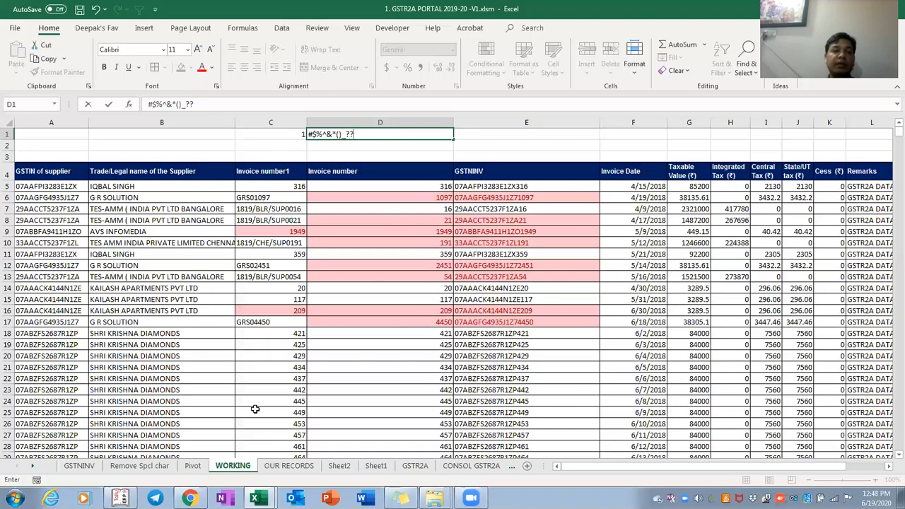
key("BackSpace")
type("/")
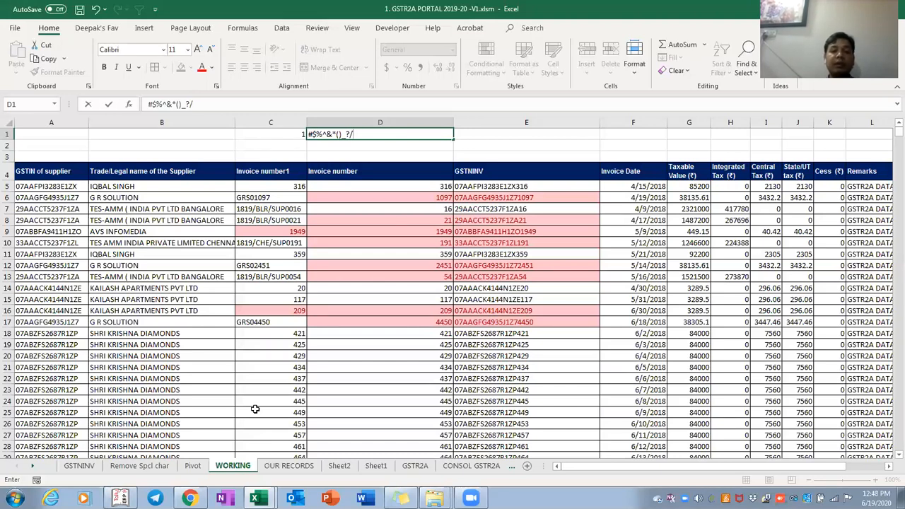
type("\\")
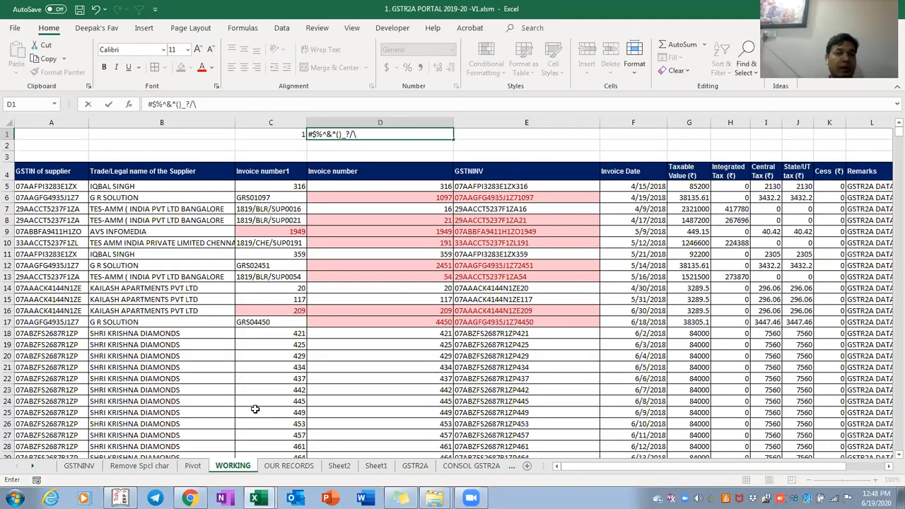
key("Return")
key("Down")
key("Down")
key("Down")
key("Left")
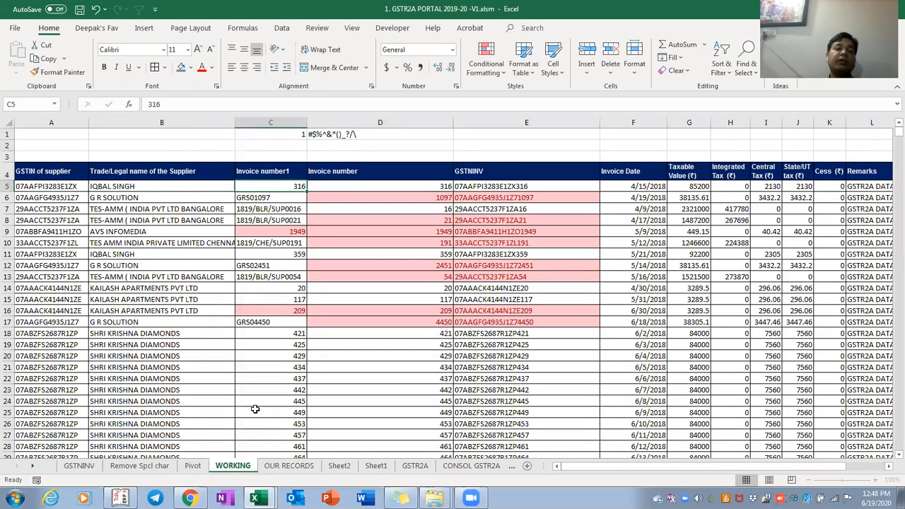
Inspect the last invoice number, 1819/CHE/SUP2096 in C257, leaving it unchanged
key("ctrl+space")
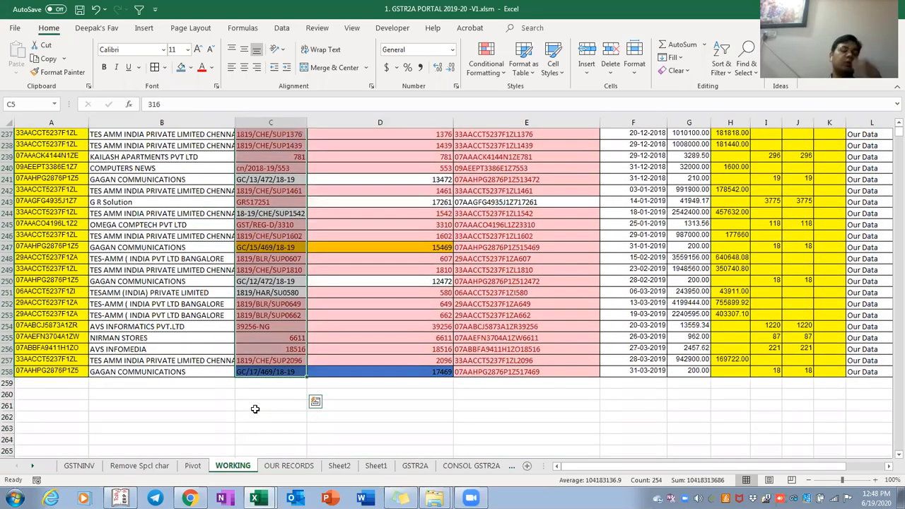
key("ctrl+Down")
key("Up")
key("F2")
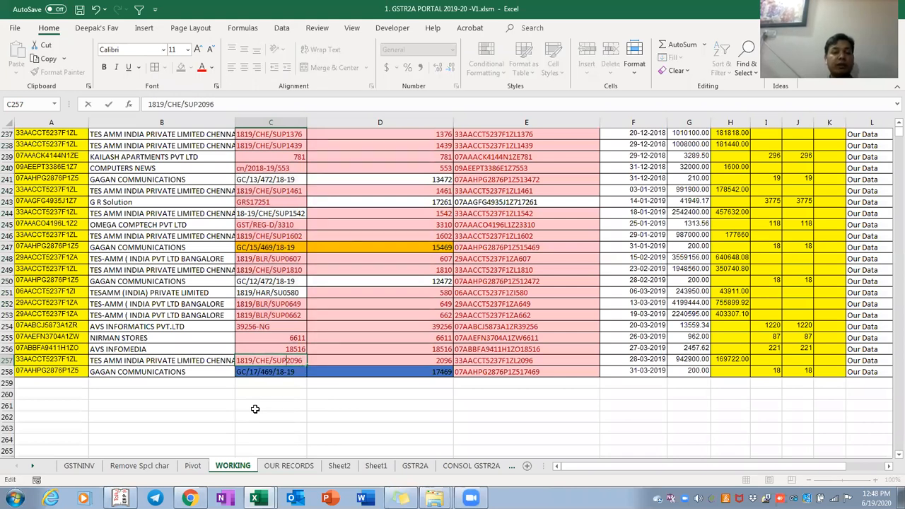
key("Left")
key("Left")
key("Left")
key("Left")
key("Left")
key("Left")
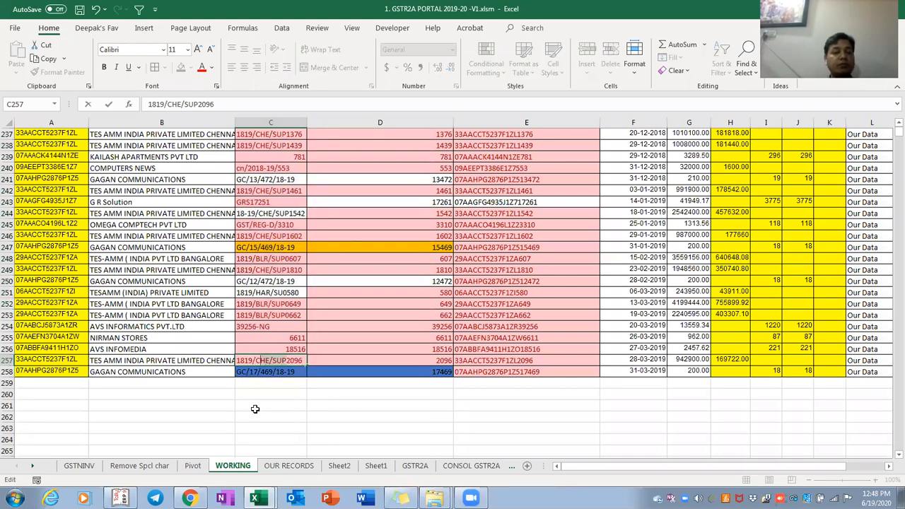
key("Right")
key("Right")
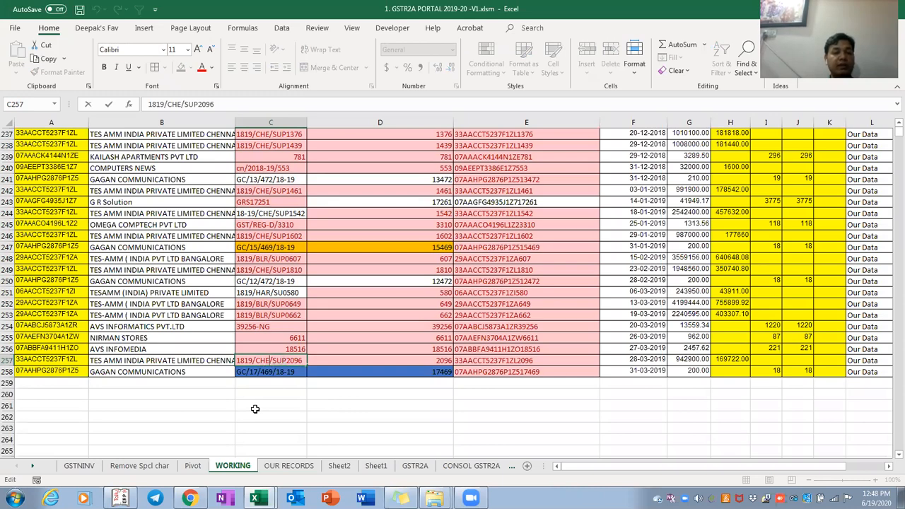
key("Return")
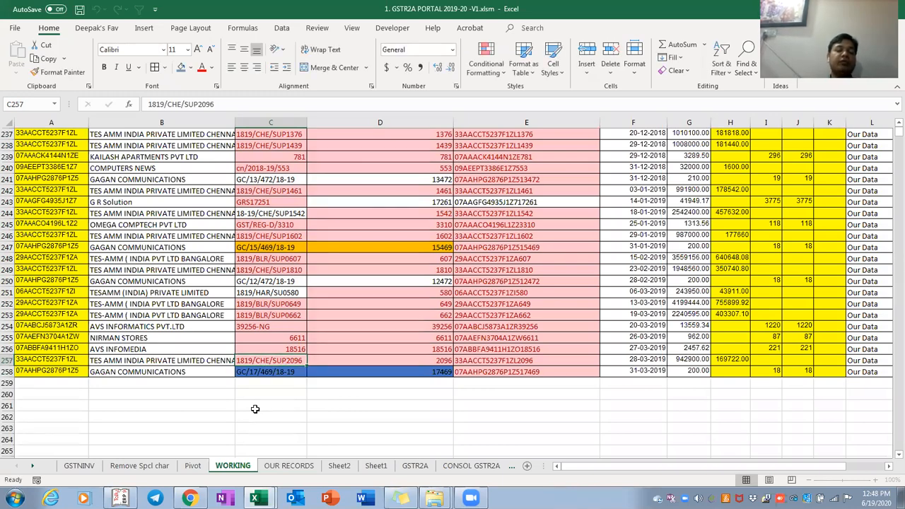
Return to the top and review the D1 special-character list without editing it
key("ctrl+Up")
key("ctrl+Up")
key("Right")
key("F2")
key("Escape")
Move down to invoice 1819/BLR/SUP0021 in C8 and review its row
key("Down")
key("Down")
key("Down")
key("Down")
key("Down")
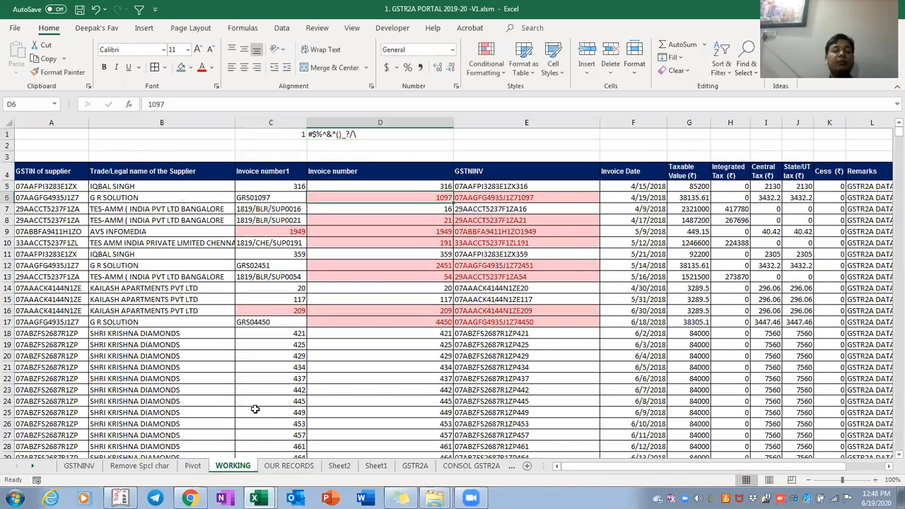
key("Left")
key("Down")
key("Down")
key("shift+Up")
key("Right")
key("Left")
key("F2")
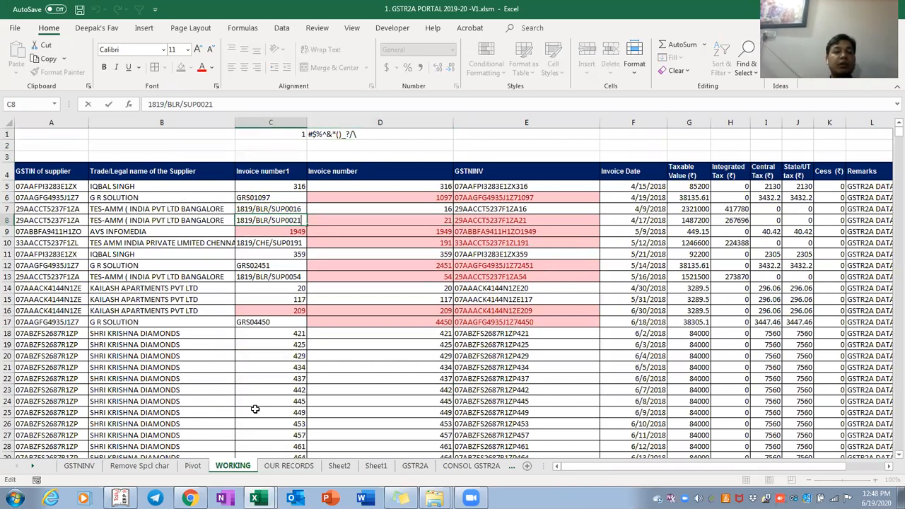
key("Escape")
key("Left")
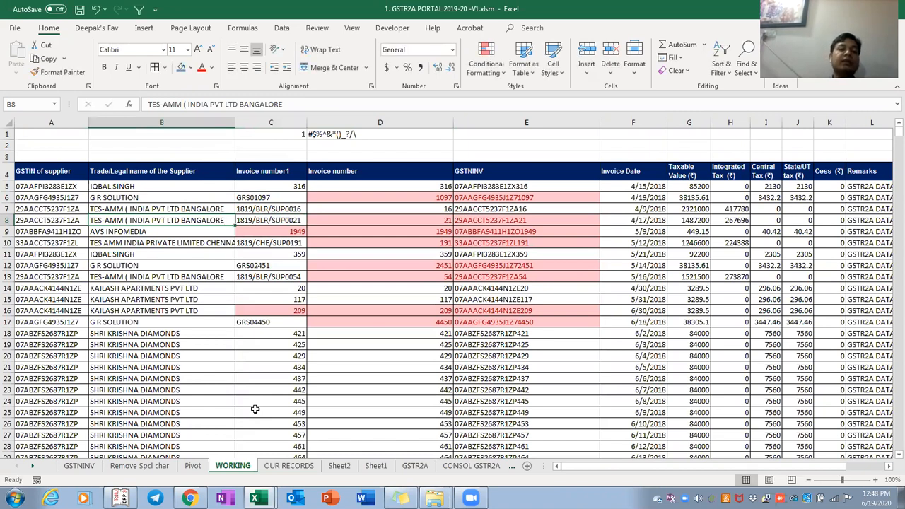
key("Right")
Insert a hyphen so C8 reads 18-19/BLR/SUP0021
key("F2")
key("Left")
key("Left")
key("Left")
key("Left")
key("Left")
key("Left")
key("Left")
key("Left")
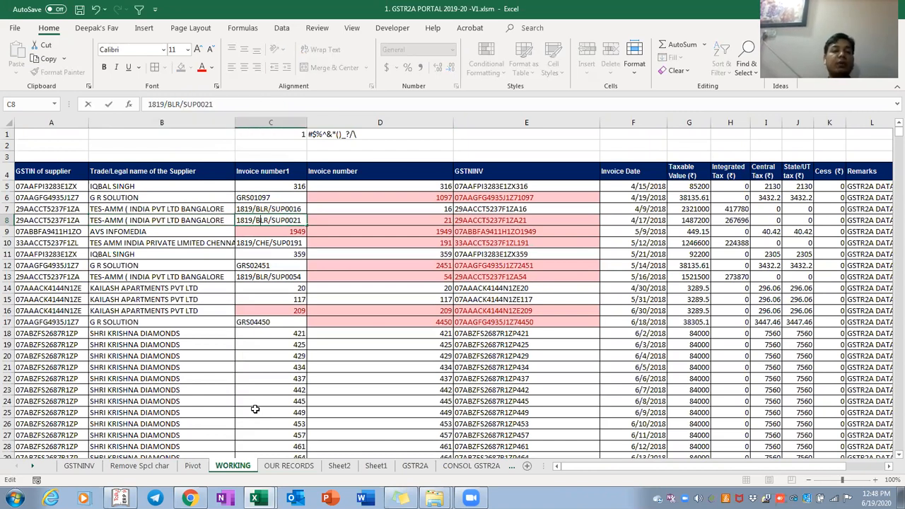
type("-")
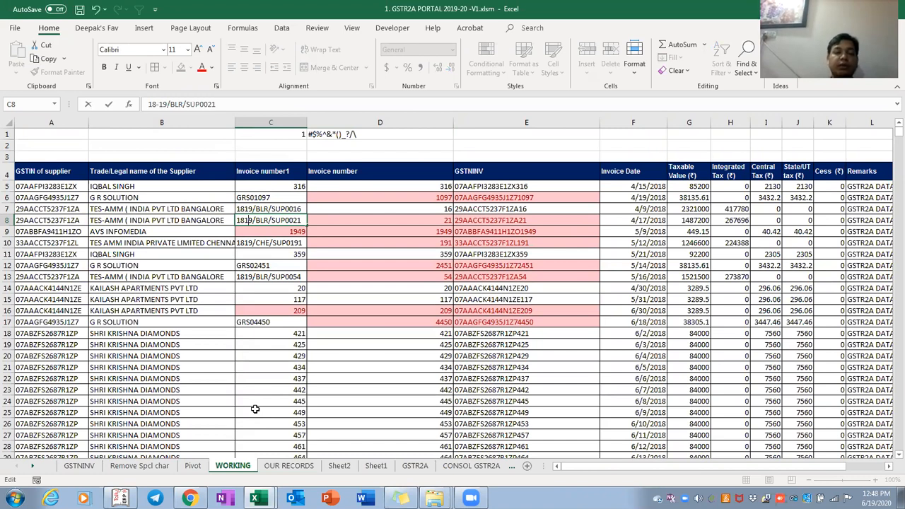
key("ctrl+Return")
Review invoice numbers C5 to C258, then return to the D1 character list
key("Up")
key("Up")
key("Up")
key("Up")
key("Up")
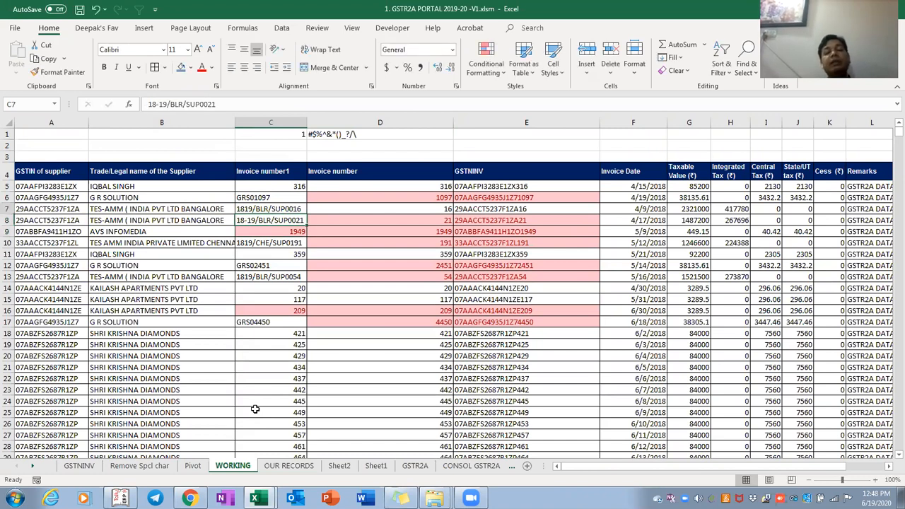
key("Down")
key("Down")
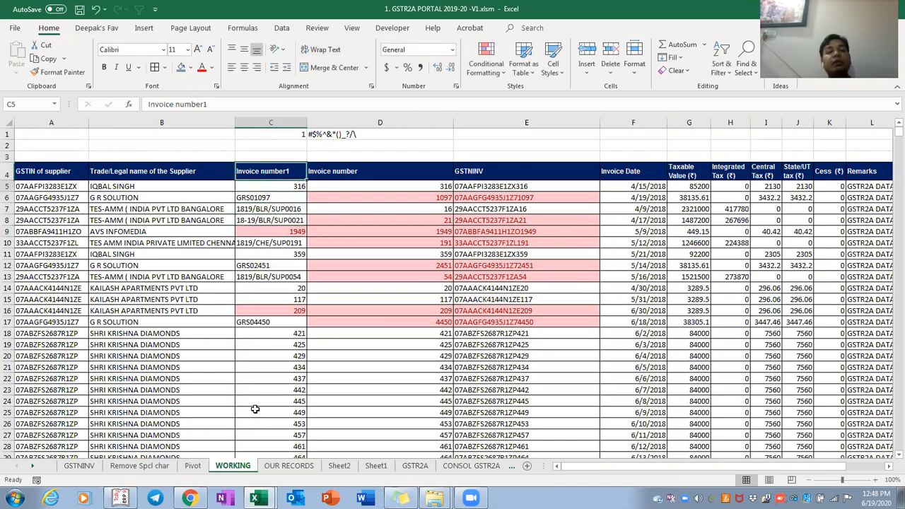
key("ctrl+shift+Down")
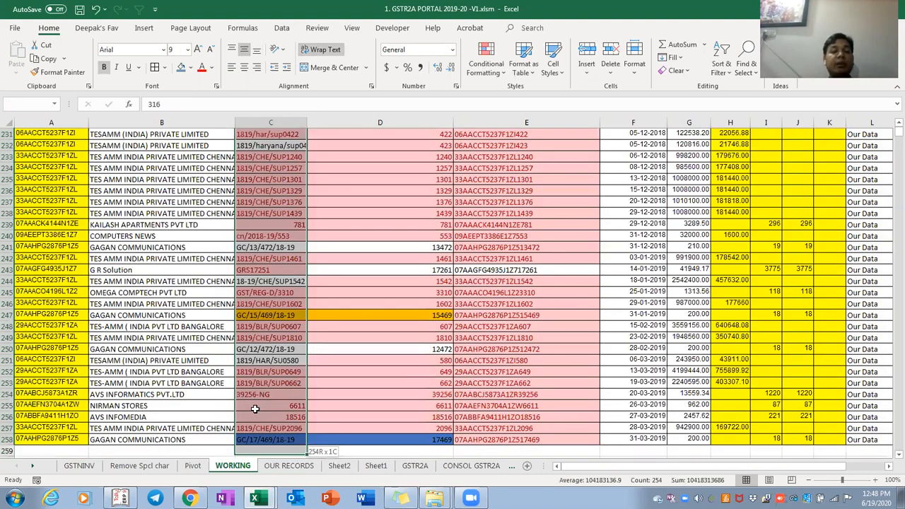
key("ctrl+Up")
key("ctrl+Up")
key("Right")
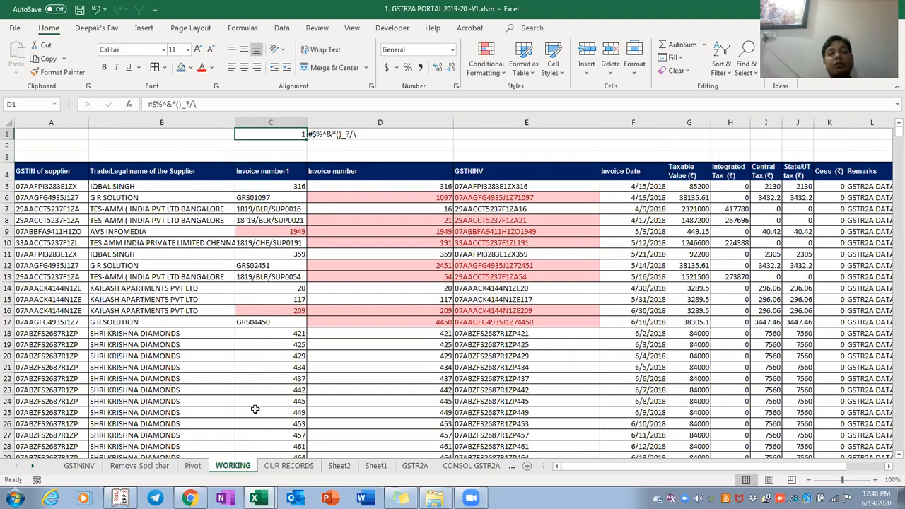
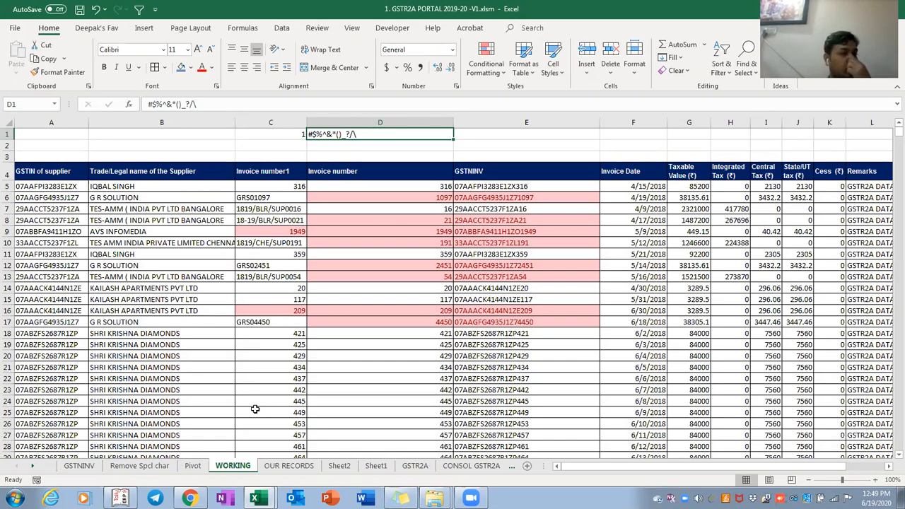
Step between helper cells C1 and D1, then select invoice numbers C5:C258
key("Left")
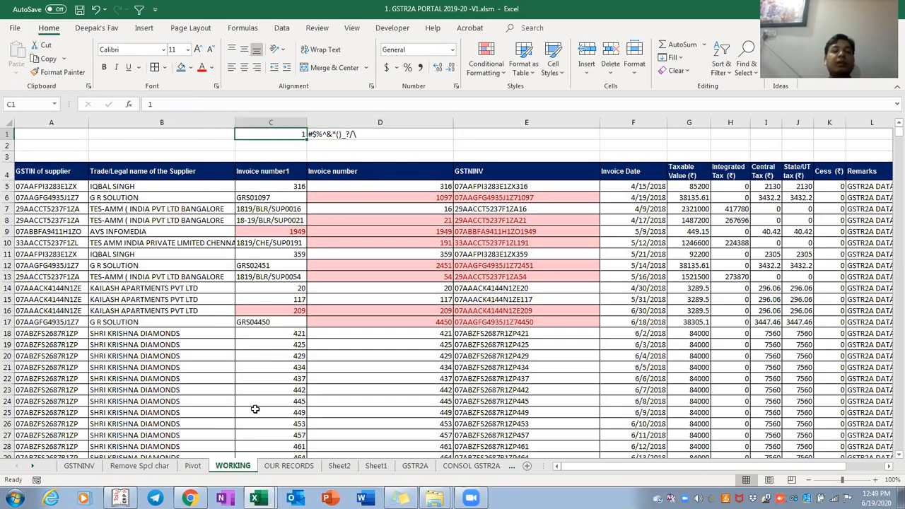
key("shift+Right")
key("Right")
key("Left")
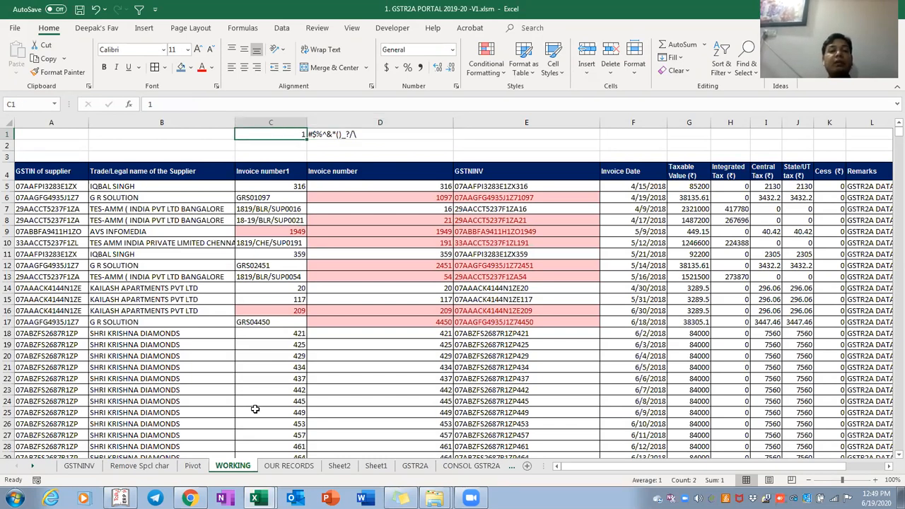
key("Right")
key("Left")
key("shift+Right")
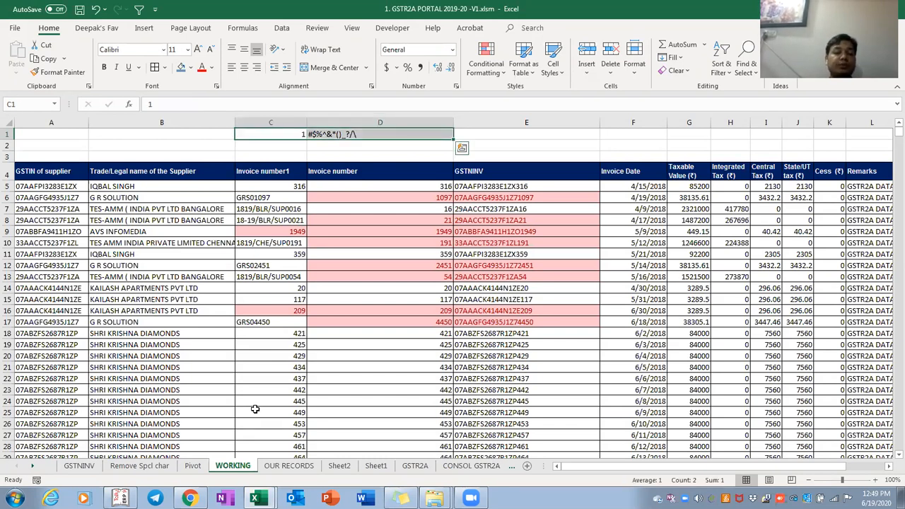
key("Down")
key("Down")
key("Down")
key("Down")
key("ctrl+shift+Down")
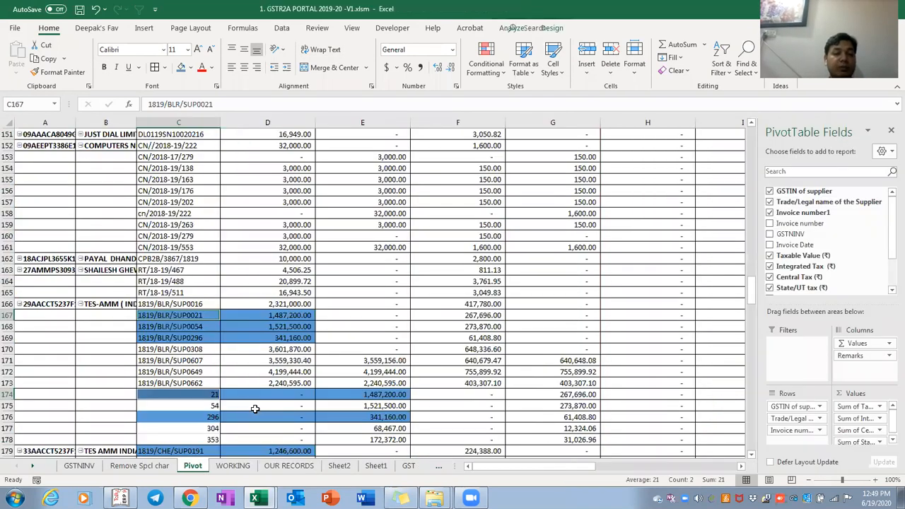
key("ctrl+Page_Up")
key("shift+Down")
key("ctrl+Down")
key("Up")
key("Up")
key("Up")
key("Up")
key("Up")
key("Up")
key("Up")
key("Up")
key("Up")
key("Up")
key("Up")
key("Up")
key("Up")
key("Down")
key("Down")
key("Down")
key("Up")
key("Up")
key("Up")
key("Up")
key("Up")
key("Up")
key("Up")
key("Up")
key("Up")
key("Up")
key("Up")
key("Up")
key("Up")
key("Up")
key("Up")
key("Up")
key("Up")
key("Up")
key("Up")
key("Up")
key("Up")
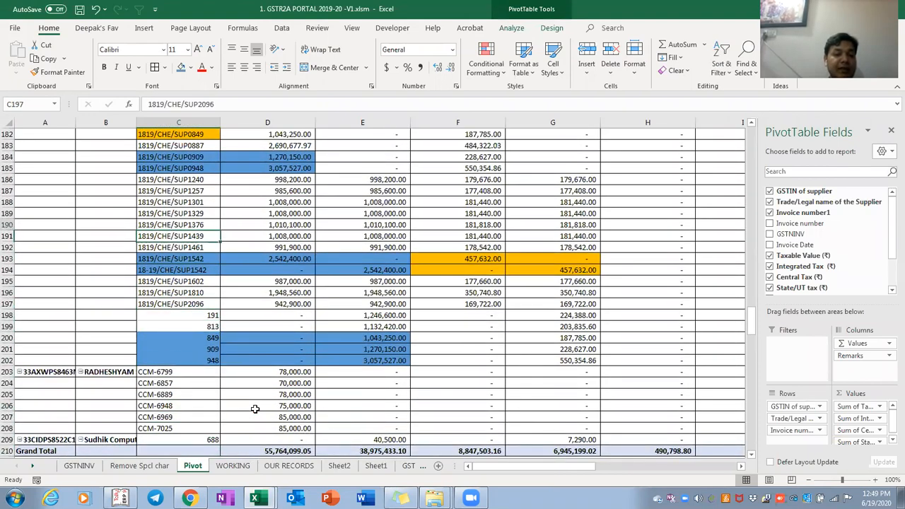
key("Up")
key("Up")
key("Up")
key("Up")
key("Up")
key("Up")
key("Up")
key("Up")
key("Up")
key("Up")
key("Up")
key("Up")
key("Up")
key("Up")
key("Up")
key("Up")
key("Up")
key("Up")
key("Up")
key("Up")
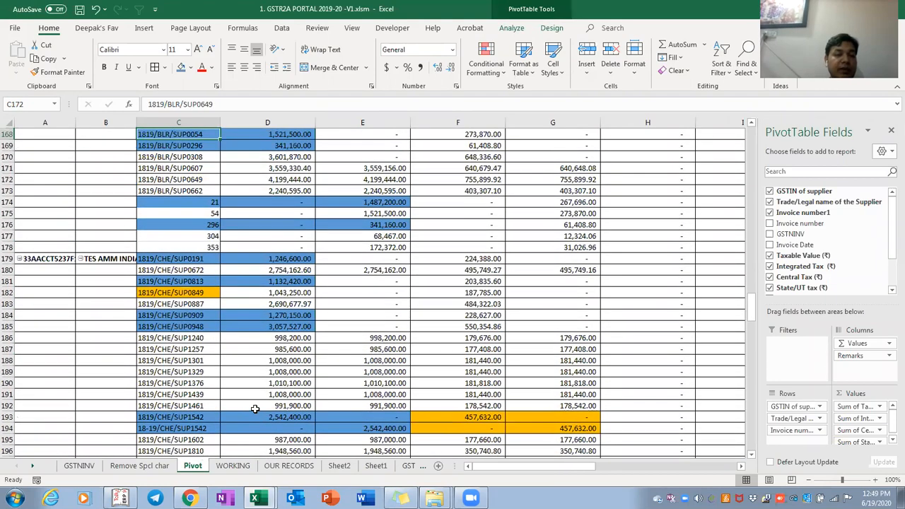
key("Page_Up")
key("Page_Up")
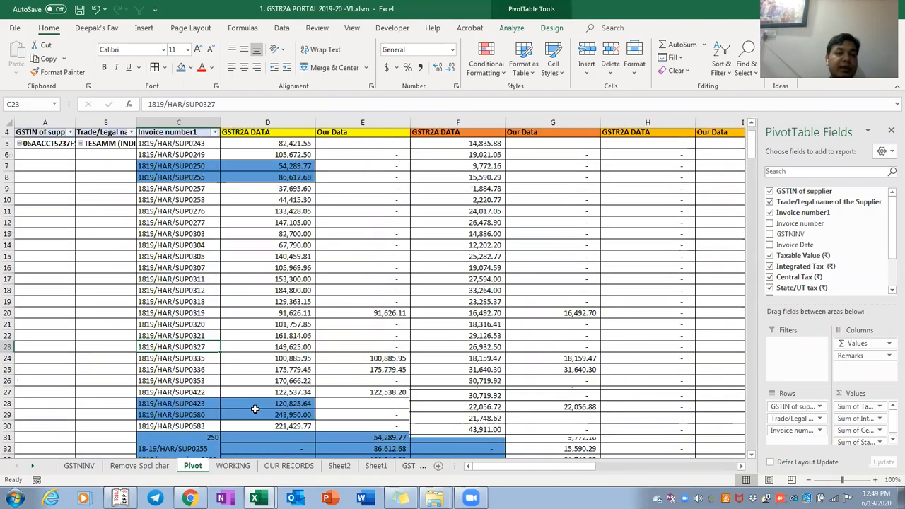
key("Page_Down")
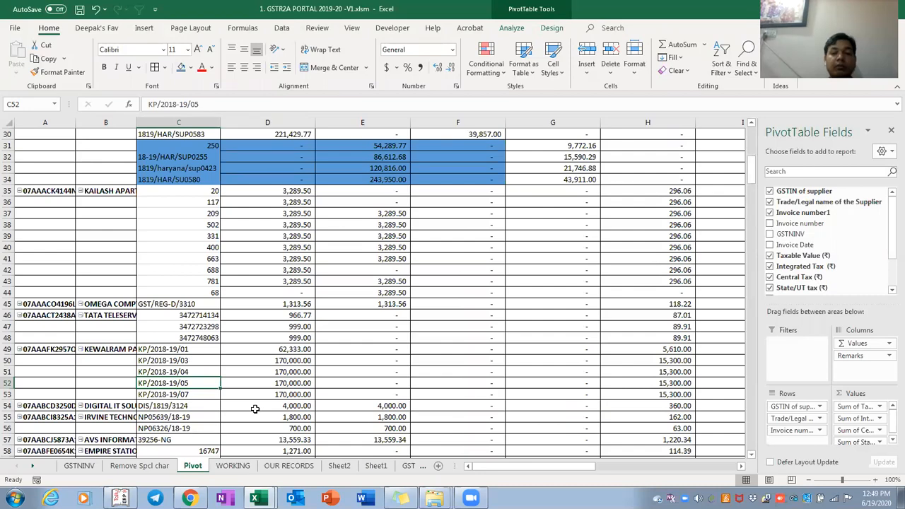
key("ctrl+Page_Down")
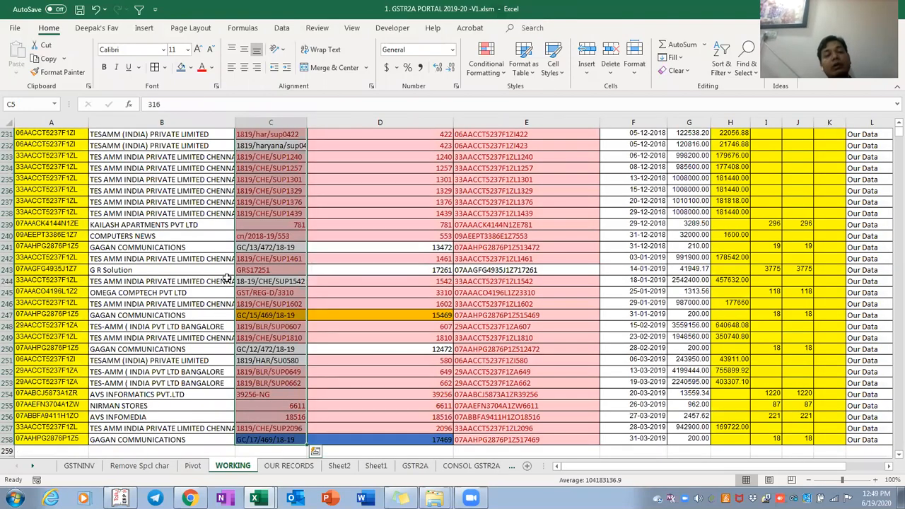
Go to the top of column C and select from header row A4:M4 down through the data
left_click(274, 281)
key("ctrl+Up")
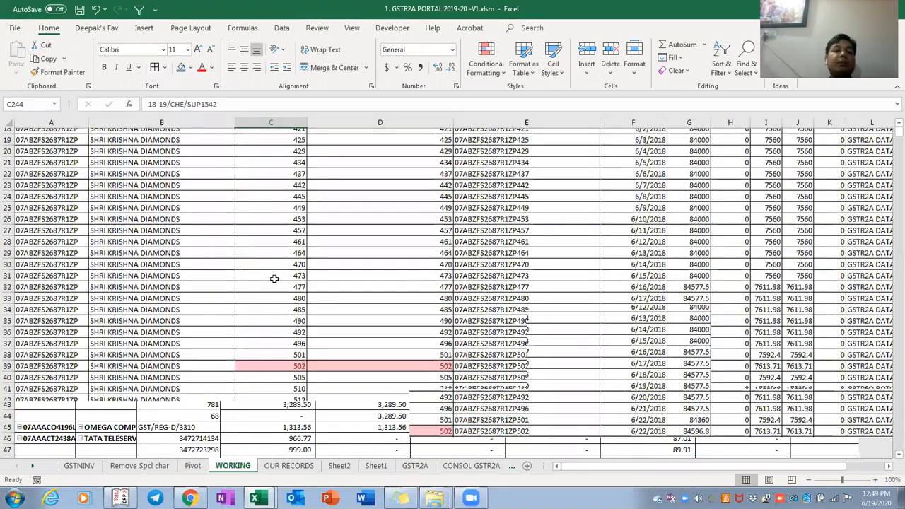
key("Down")
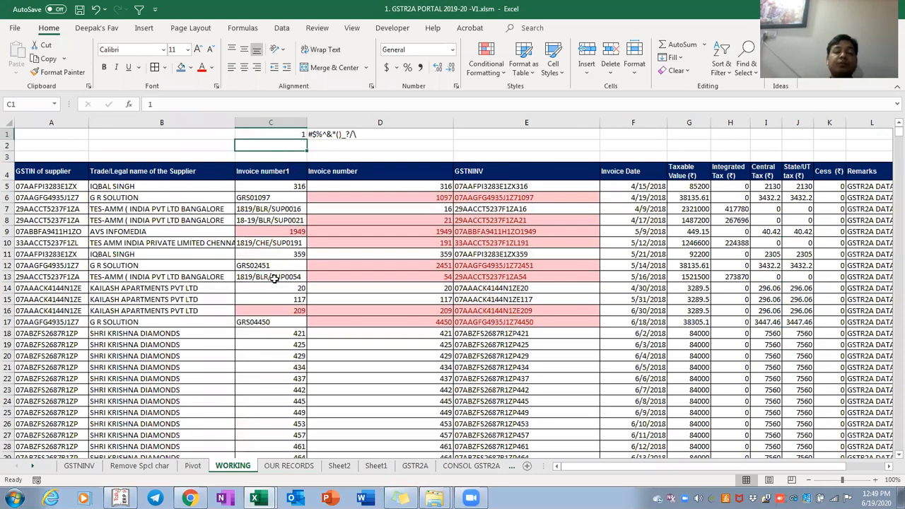
key("Left")
key("Left")
key("Down")
key("Down")
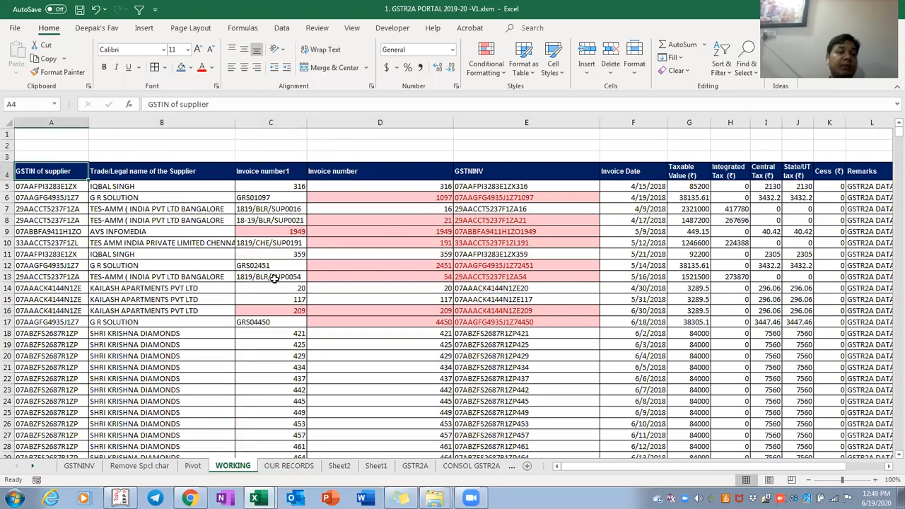
key("ctrl+shift+Right")
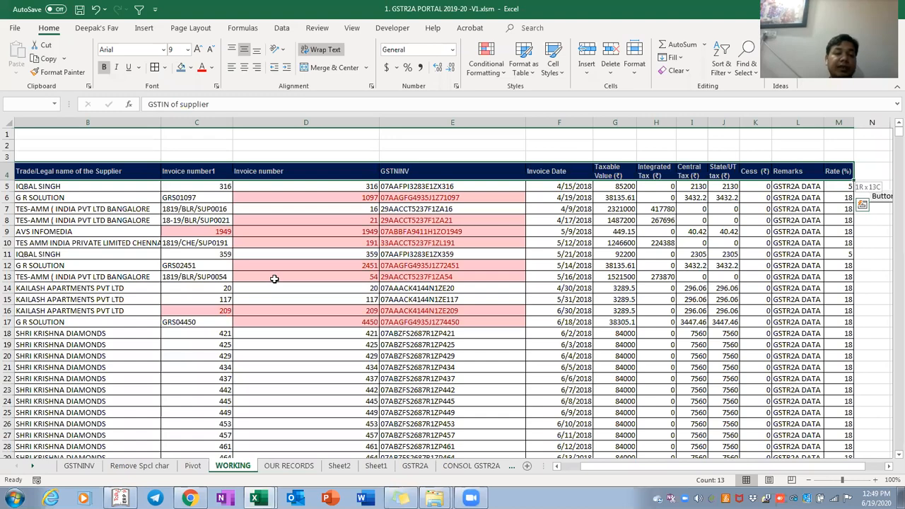
key("ctrl+shift+Down")
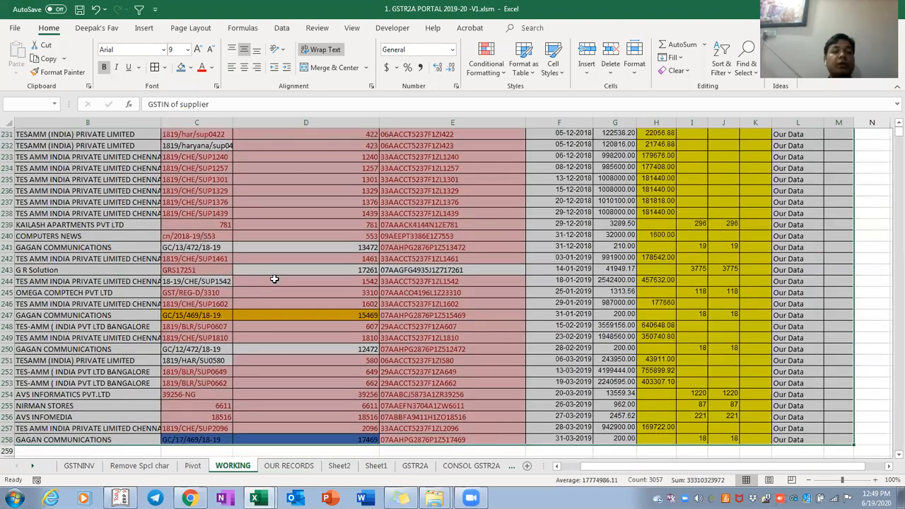
Reselect the full data range A4:M258
key("Up")
key("Up")
key("Down")
key("Down")
key("ctrl+shift+Right")
key("ctrl+shift+Down")
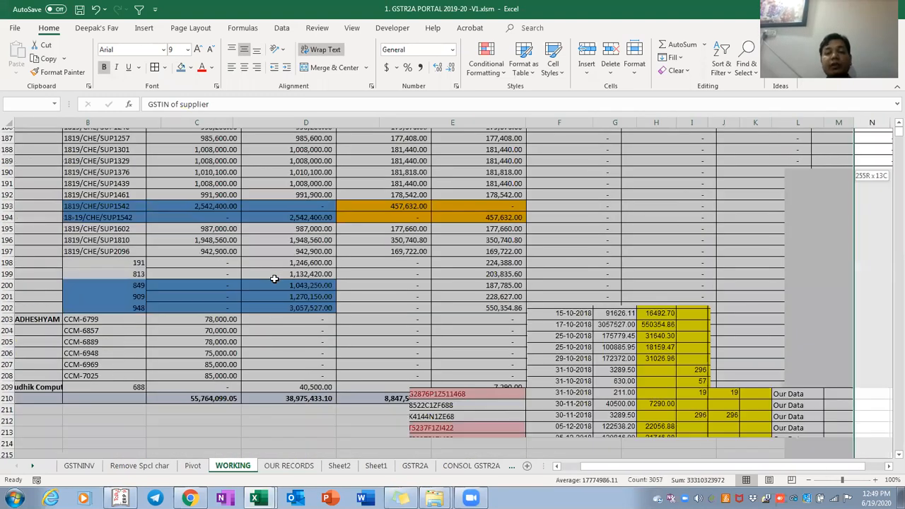
key("Up")
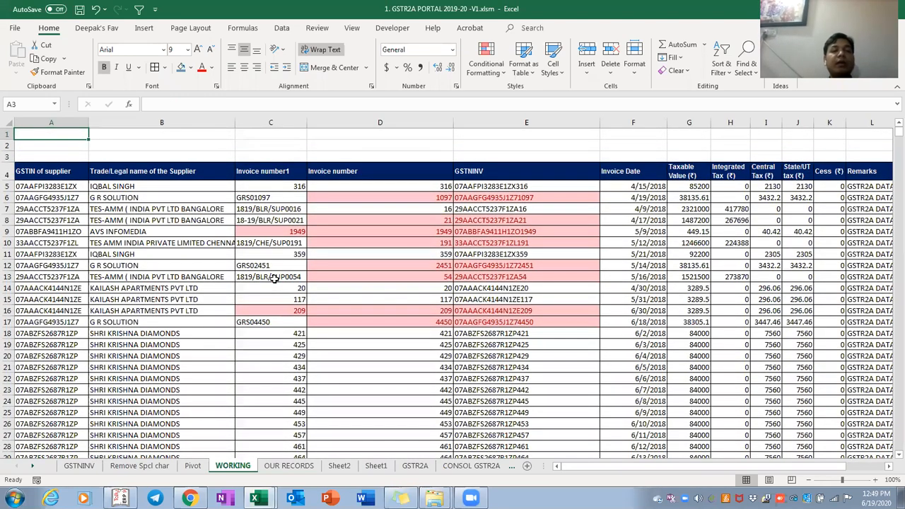
key("Down")
key("ctrl+shift+Right")
key("ctrl+shift+Down")
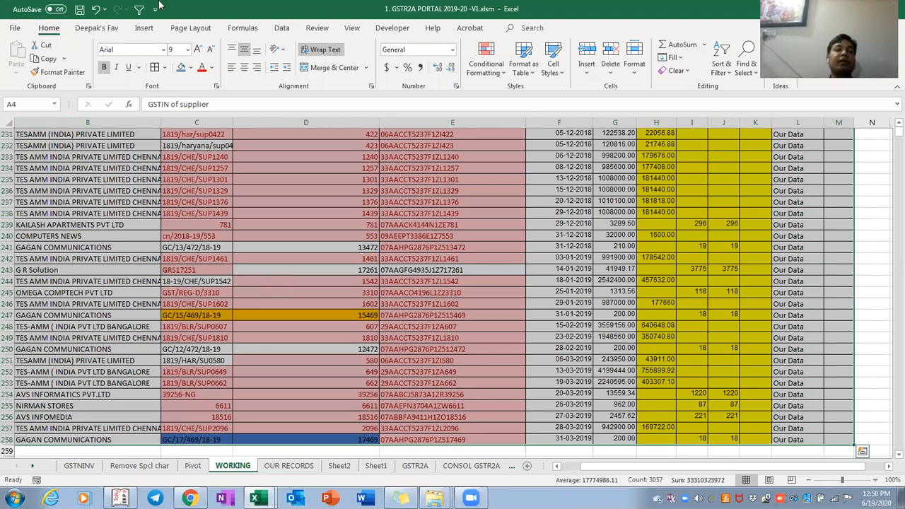
Clear the selection, return to blank cell C2 and show the Insert ribbon commands
left_click(205, 282)
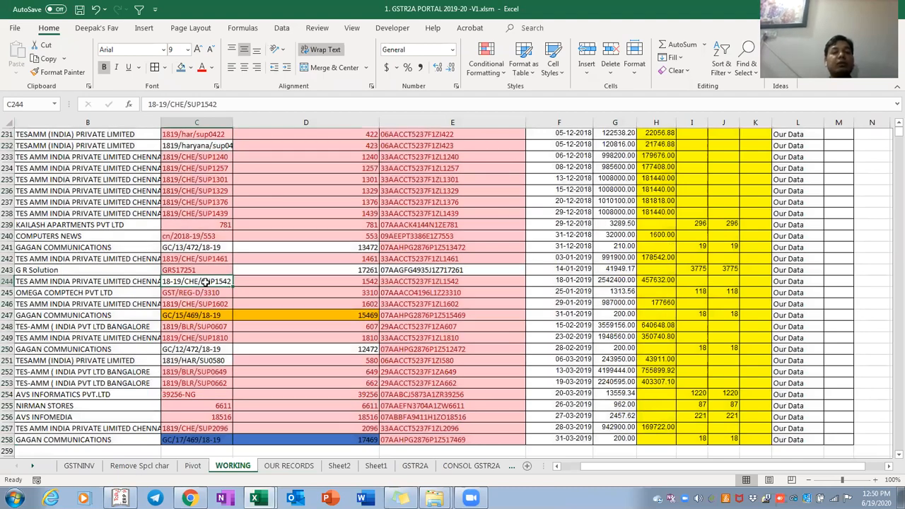
key("ctrl+Up")
key("Up")
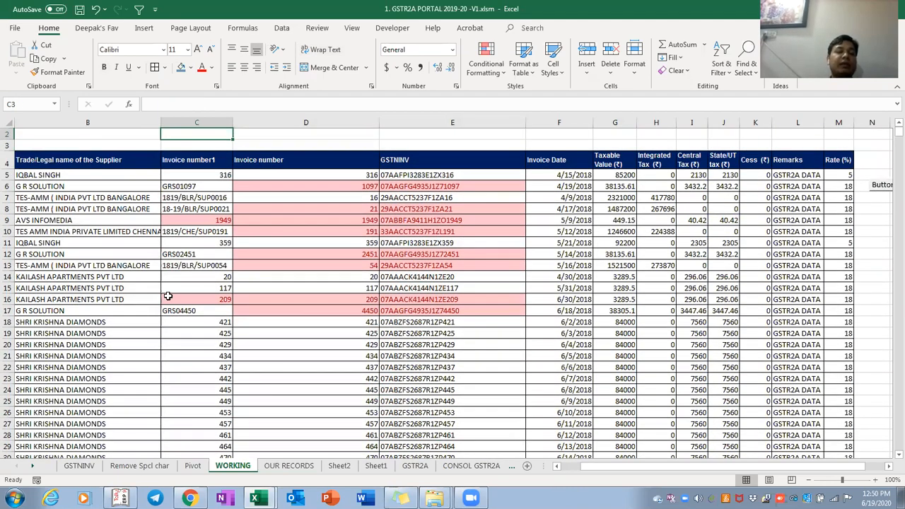
left_click(144, 30)
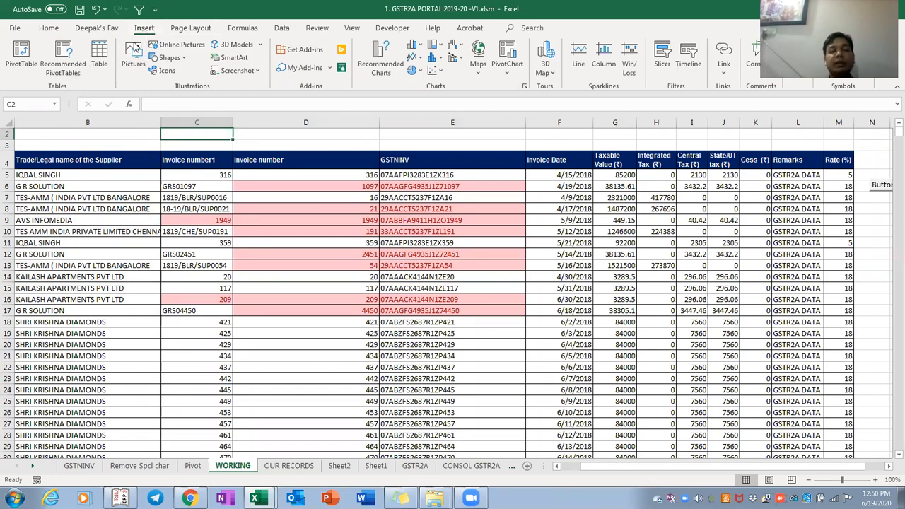
Make A4:M258 a table with row 4 as headers, after cancelling a C2-only attempt
left_click(101, 58)
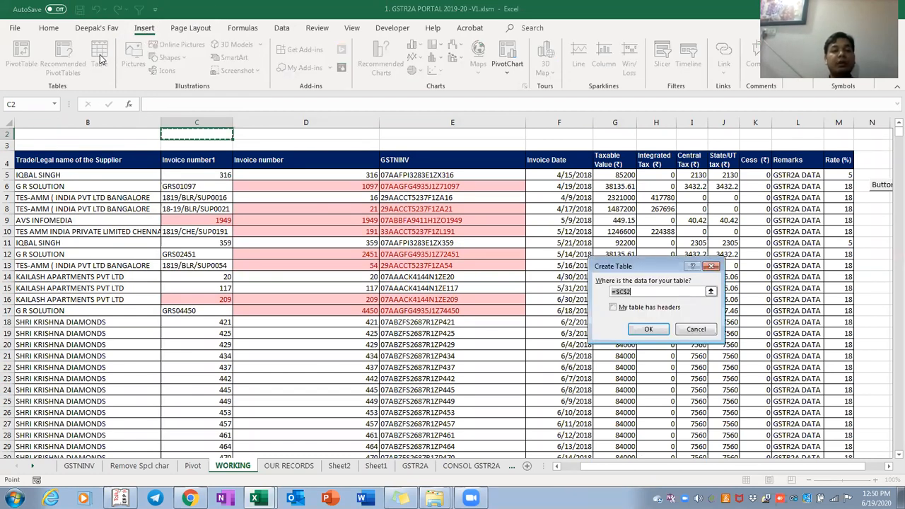
key("Escape")
left_click(267, 232)
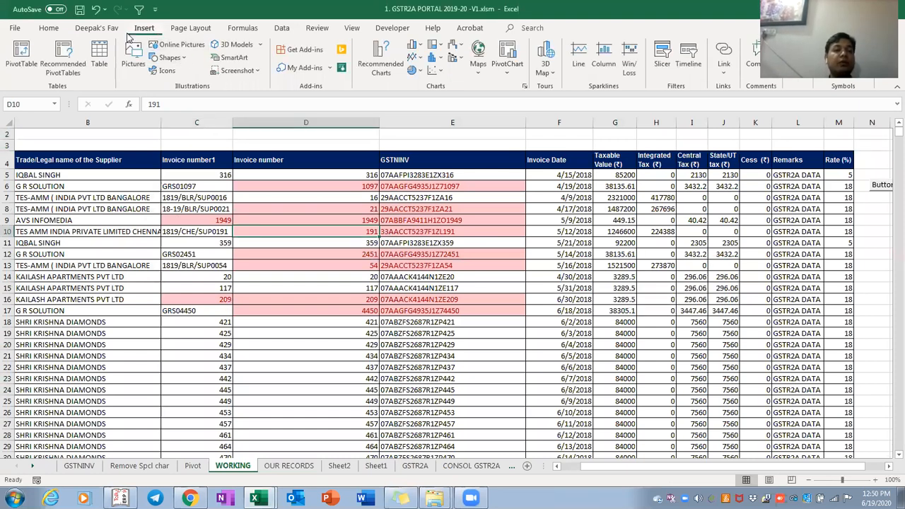
left_click(100, 58)
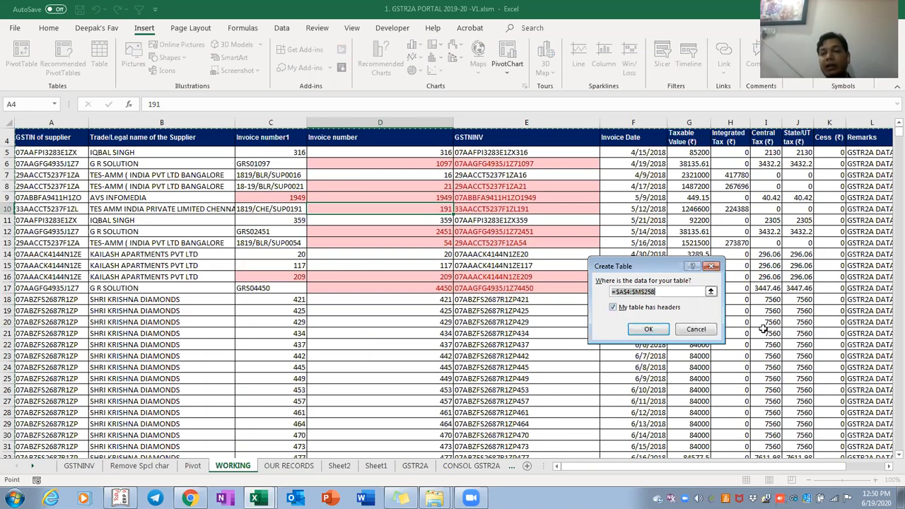
left_click(652, 329)
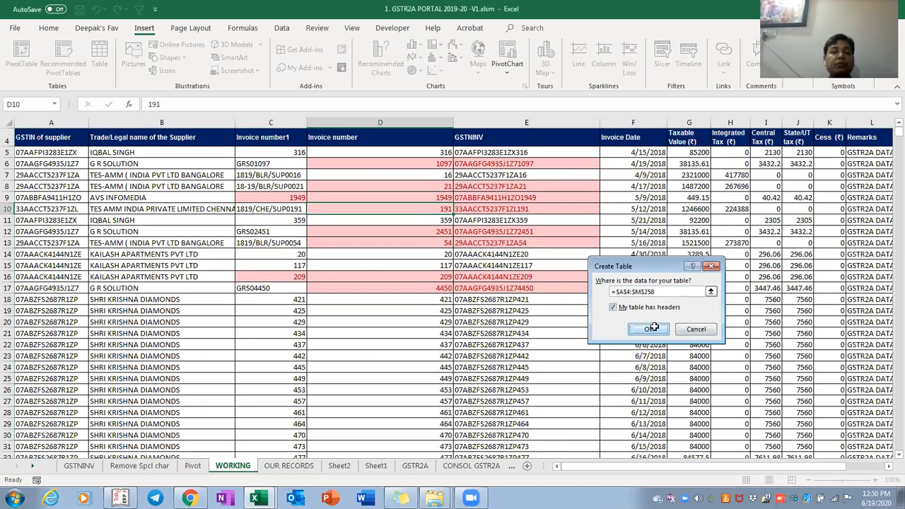
key("ctrl+Down")
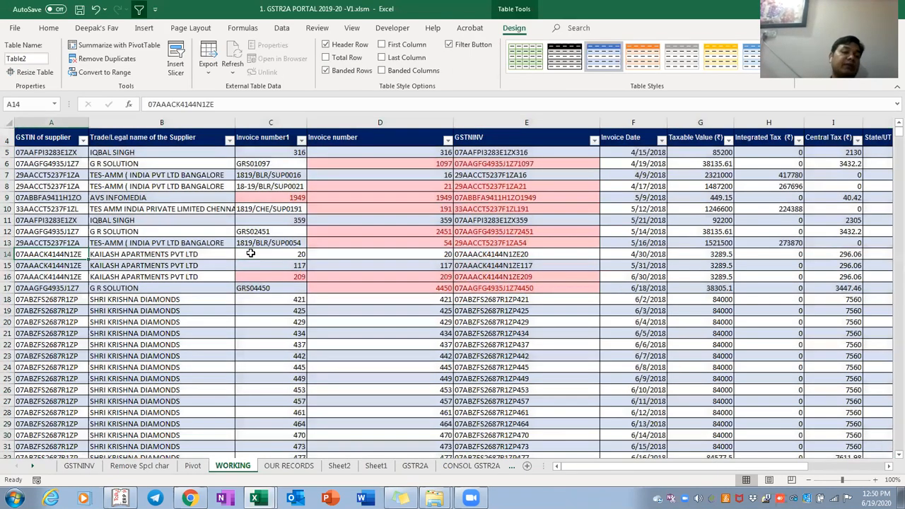
key("ctrl+shift+Down")
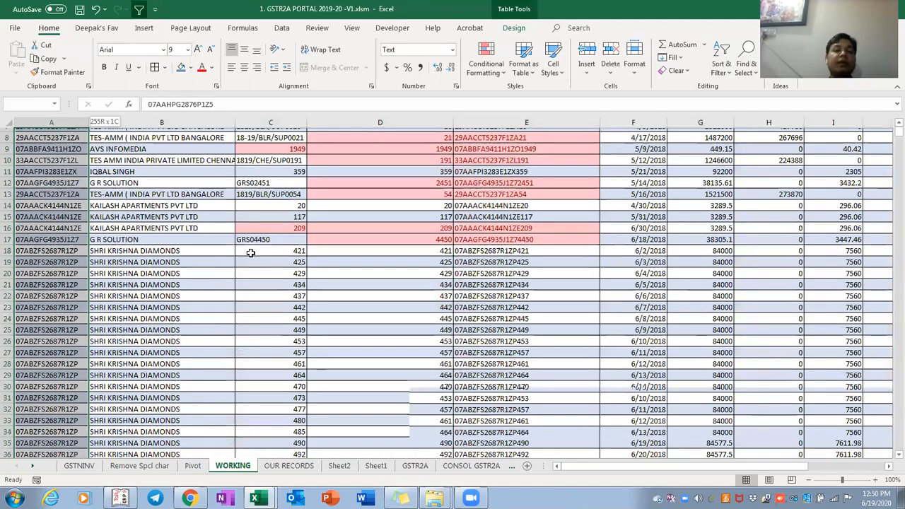
Navigate the WORKING data to the first empty row below it
key("Down")
scroll(250, 253, "up", 10)
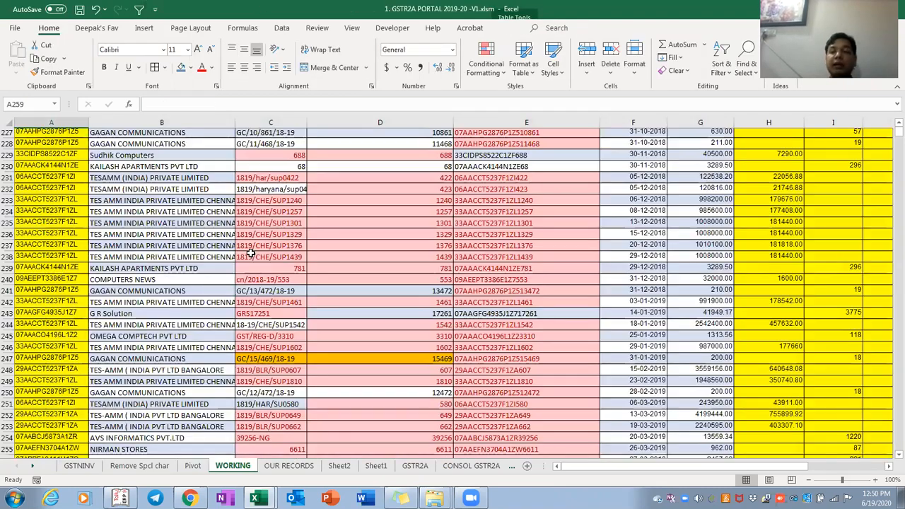
key("ctrl+Page_Up")
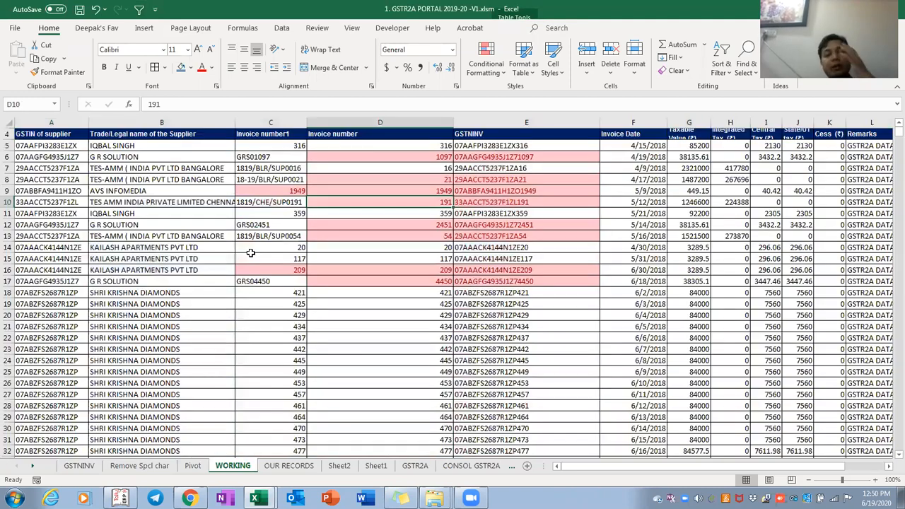
key("ctrl+Up")
scroll(250, 254, "up", 1)
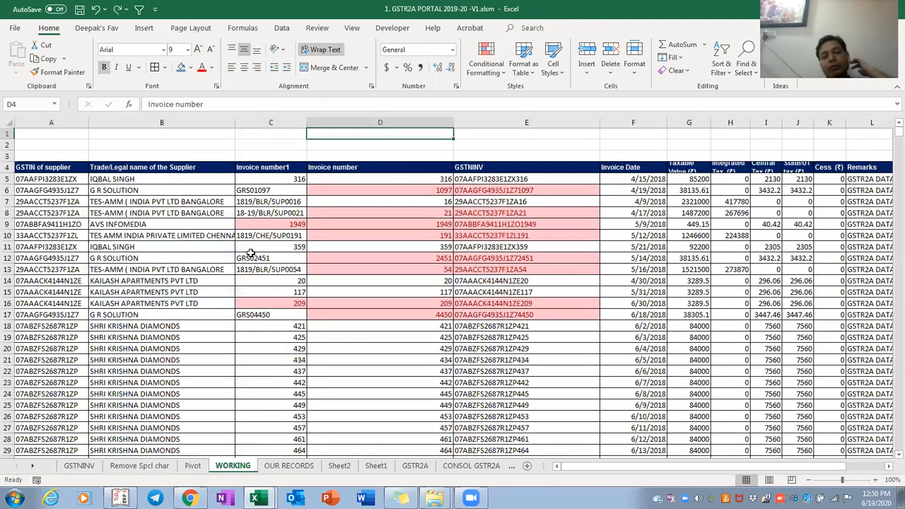
key("ctrl+Home")
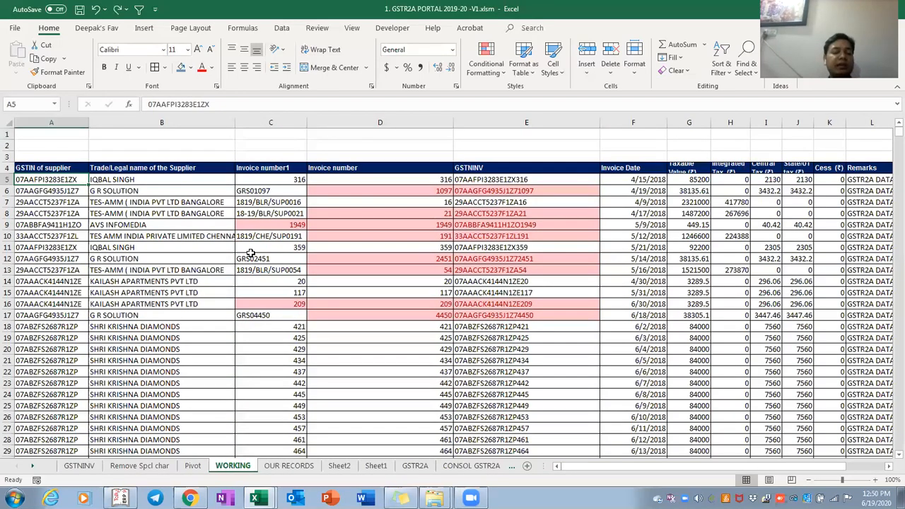
key("ctrl+Down")
key("Down")
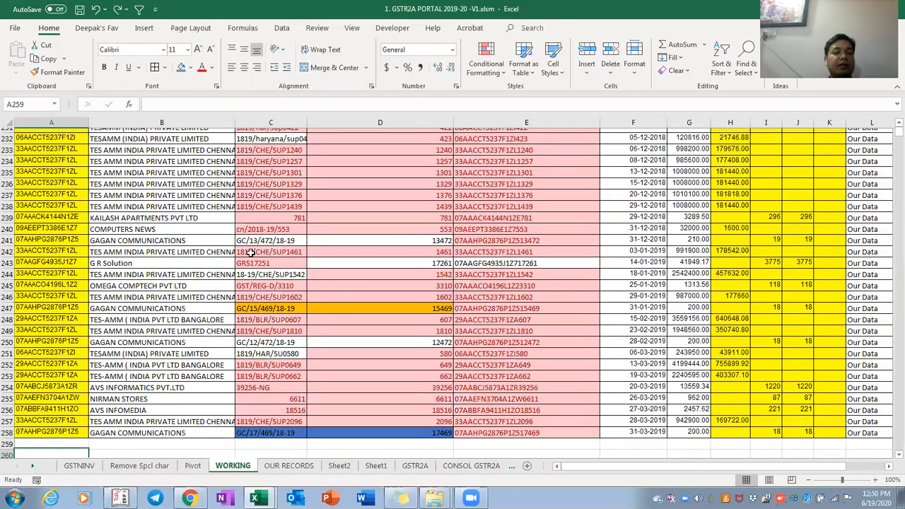
Copy the last five data rows and paste them below the data
key("Up")
key("Up")
key("Up")
key("Up")
key("Up")
key("ctrl+shift+End")
key("ctrl+c")
key("ctrl+Down")
key("Down")
key("Return")
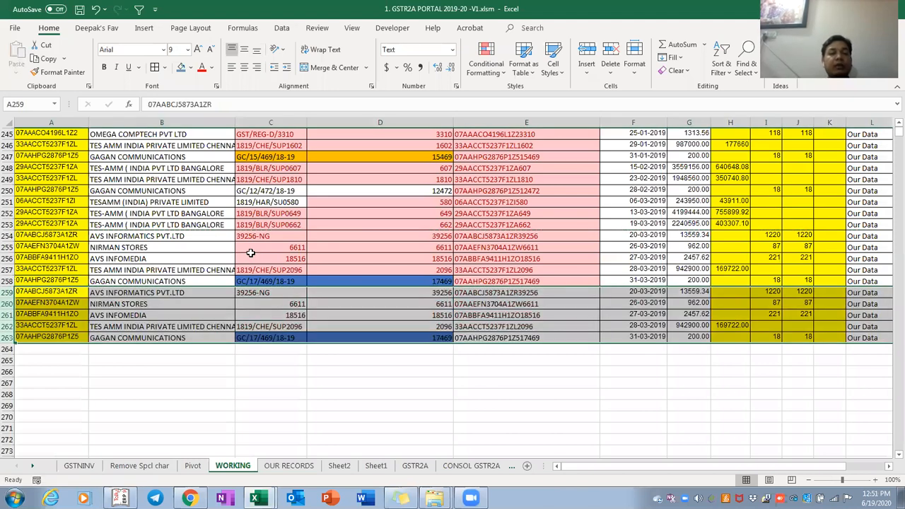
Fill the pasted rows 259 to 263 with orange
left_click(189, 68)
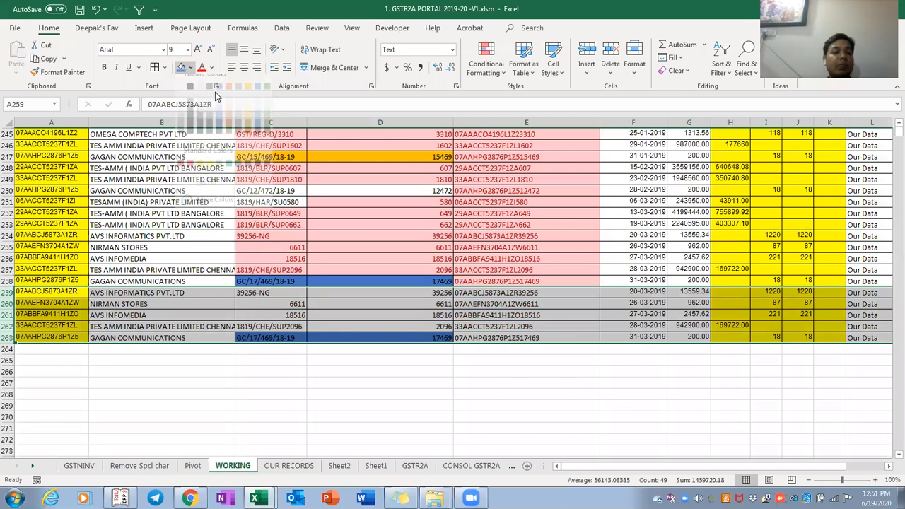
left_click(235, 93)
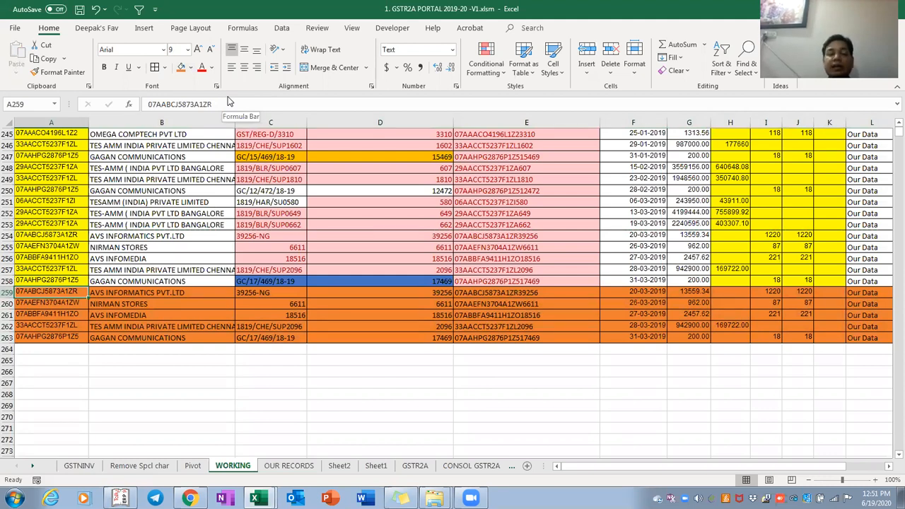
key("Right")
key("Right")
key("Right")
key("Right")
key("Right")
key("Right")
key("ctrl+Page_Up")
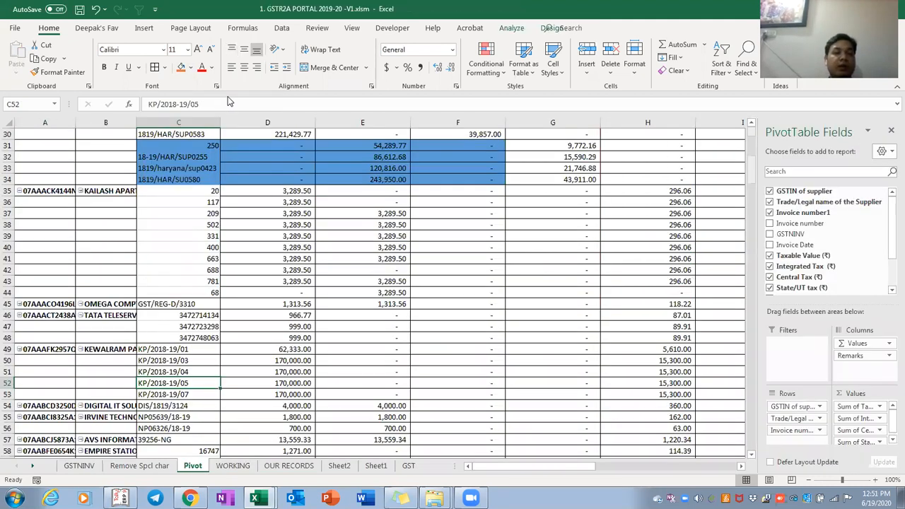
key("Left")
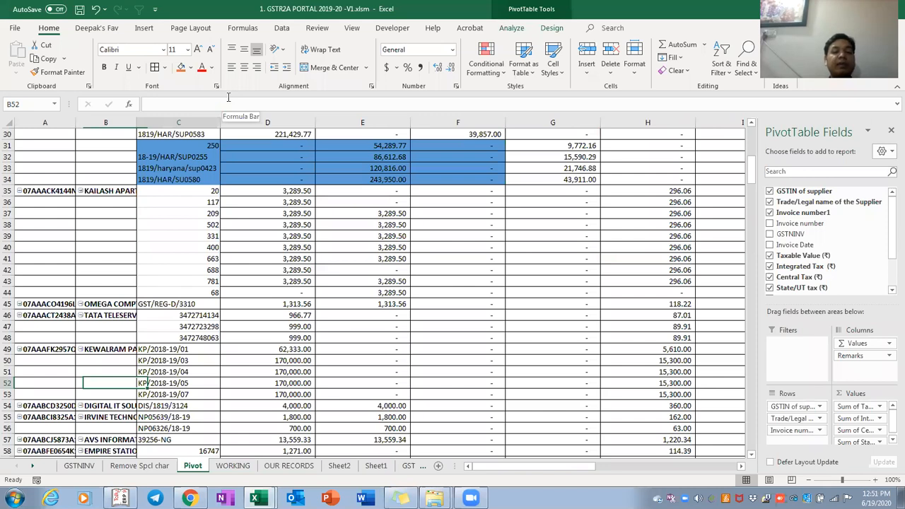
key("Right")
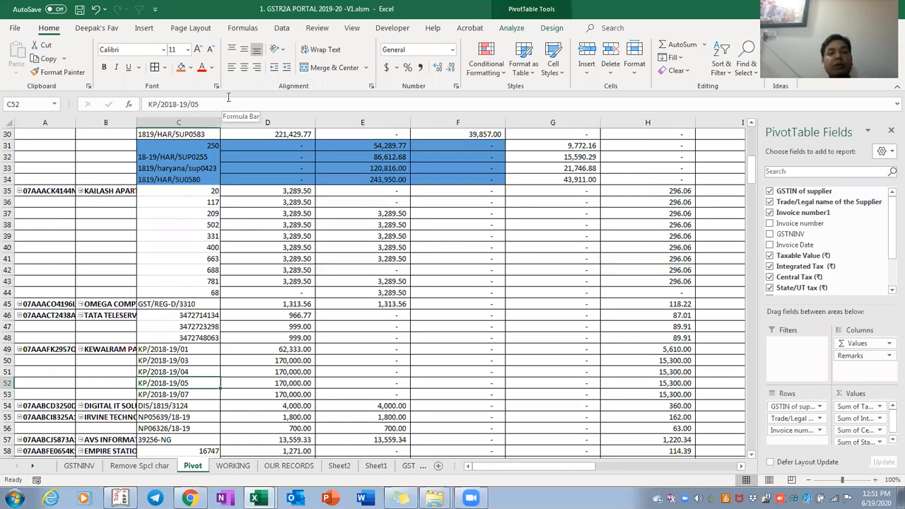
key("ctrl+Up")
key("Down")
key("Down")
left_click(550, 29)
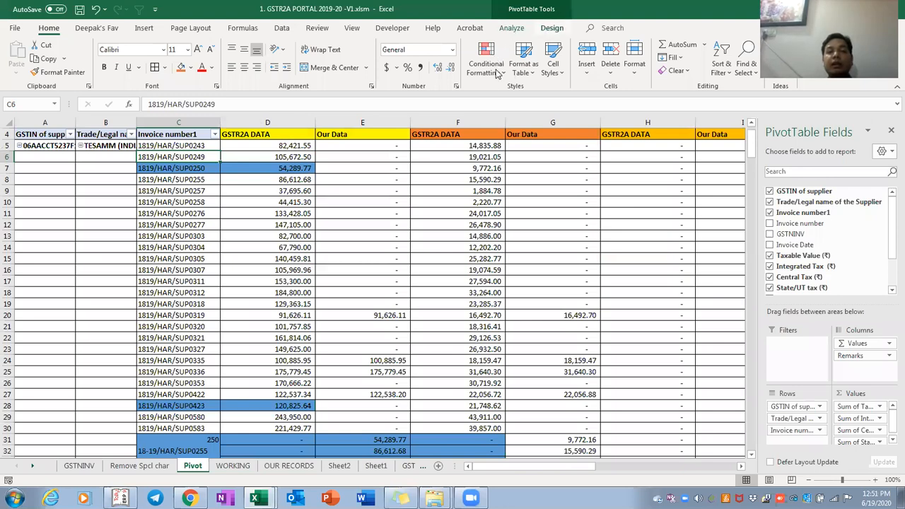
scroll(468, 85, "up", 1)
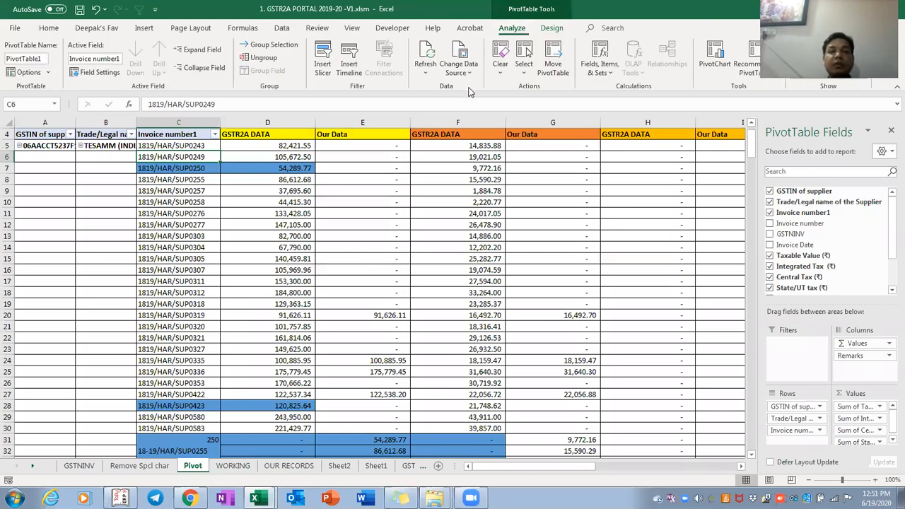
left_click(458, 71)
left_click(463, 88)
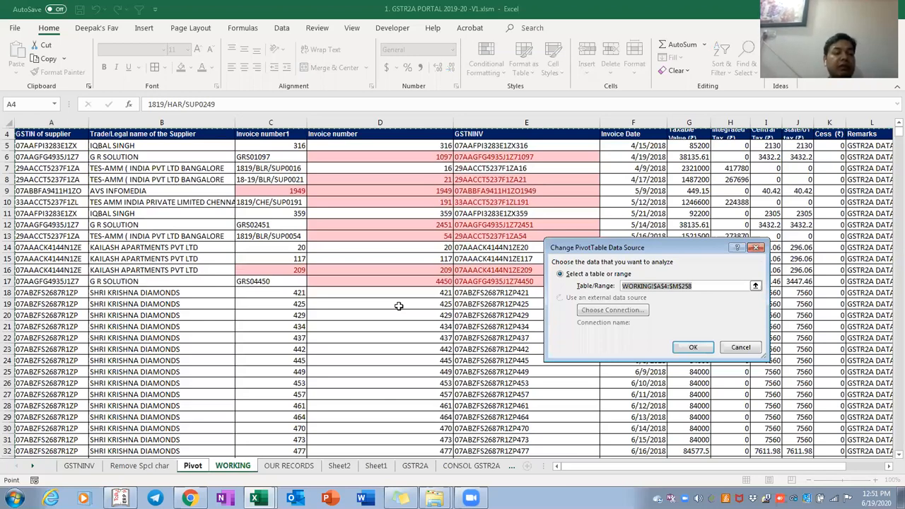
key("Return")
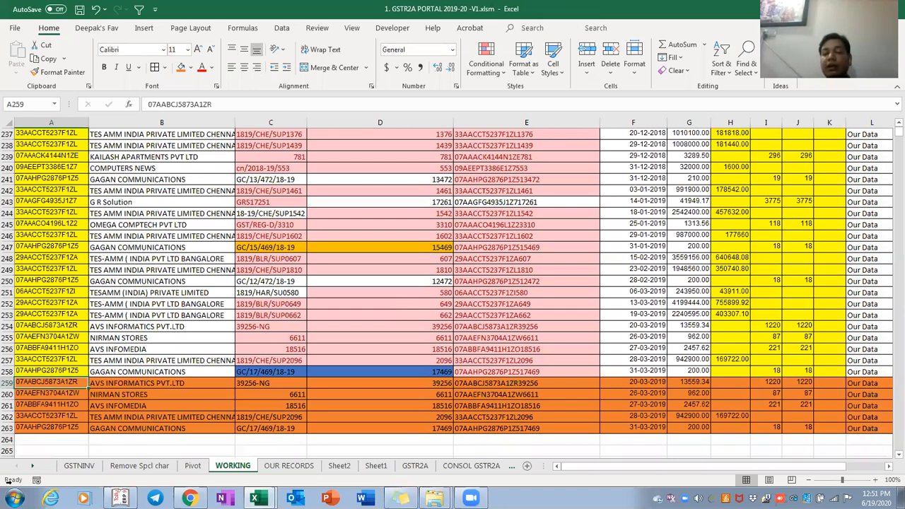
key("ctrl+Right")
key("Left")
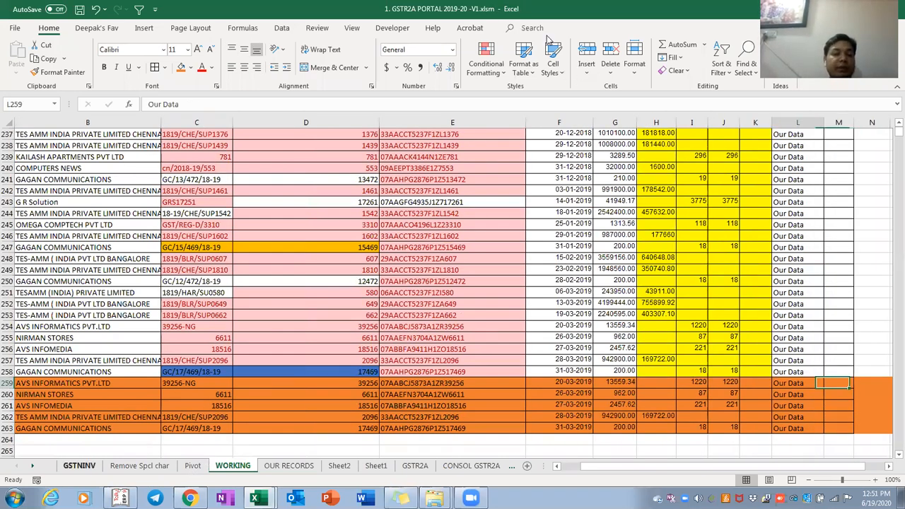
key("ctrl+Page_Up")
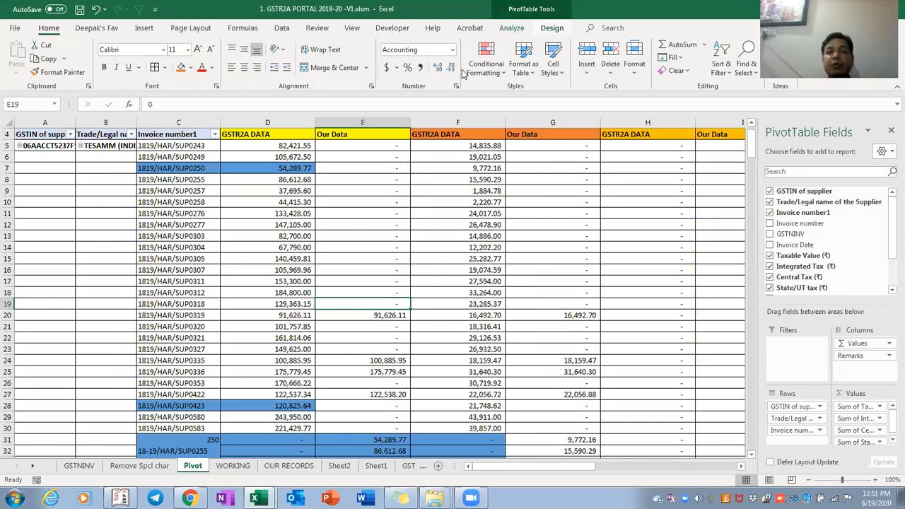
left_click(512, 27)
left_click(467, 73)
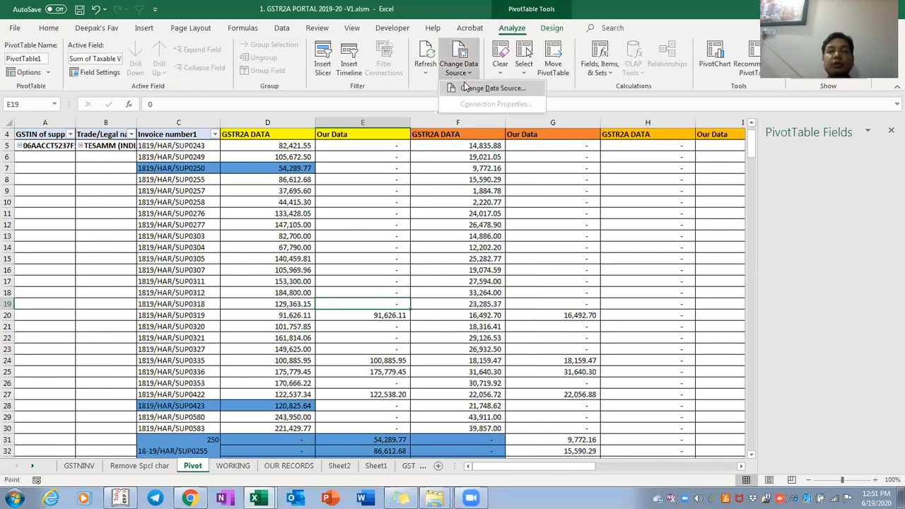
left_click(465, 87)
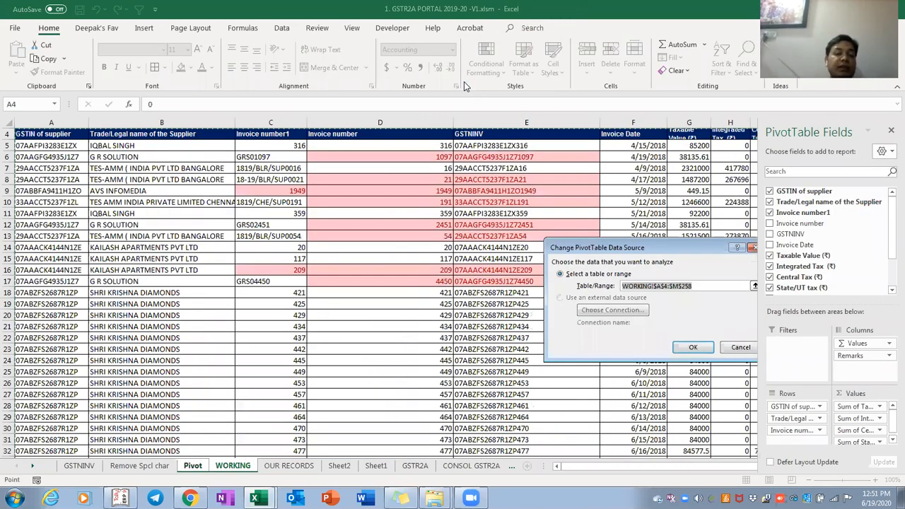
key("Escape")
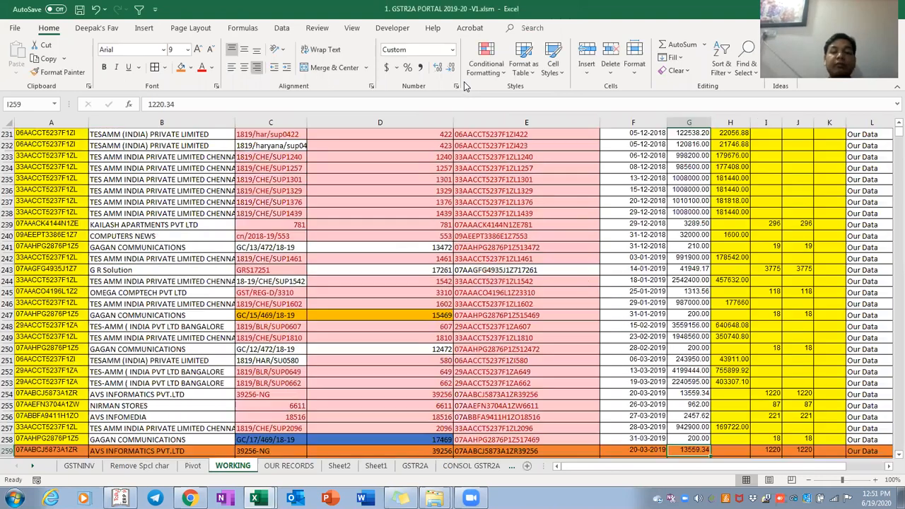
Clear rows 259–263 and remove the orange fill down to the sheet's last row
key("ctrl+Left")
key("shift+space")
key("shift+Down")
key("shift+Down")
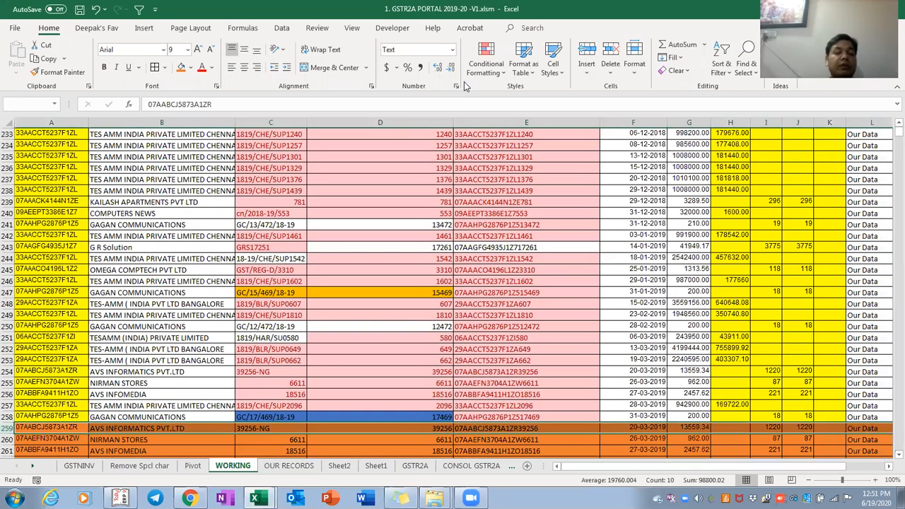
key("shift+Down")
key("shift+Down")
key("Delete")
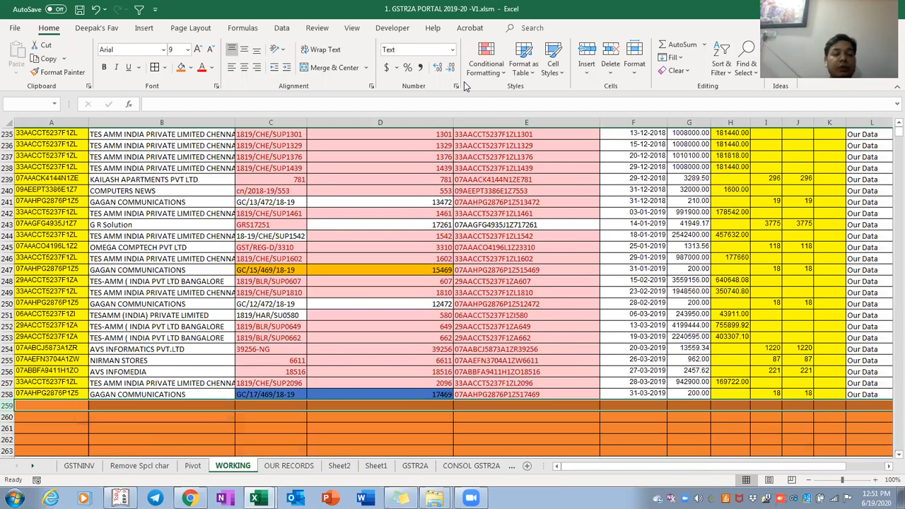
key("ctrl+shift+Down")
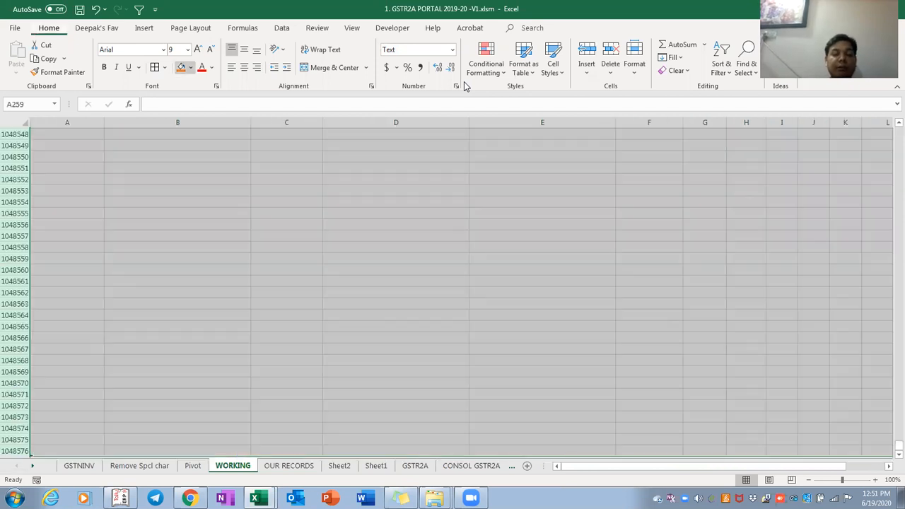
key("n")
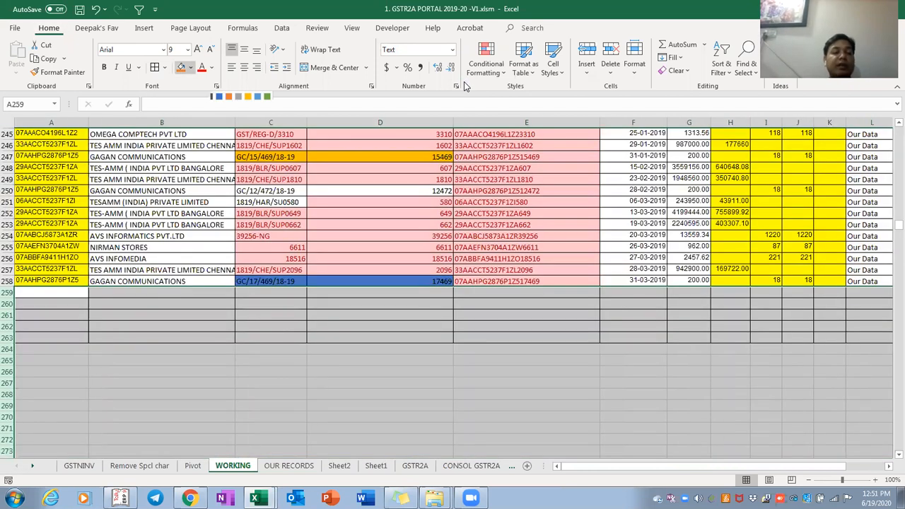
Convert A4:M258 into a table with headers from row 4
key("ctrl+Up")
key("ctrl+Up")
key("Down")
key("Up")
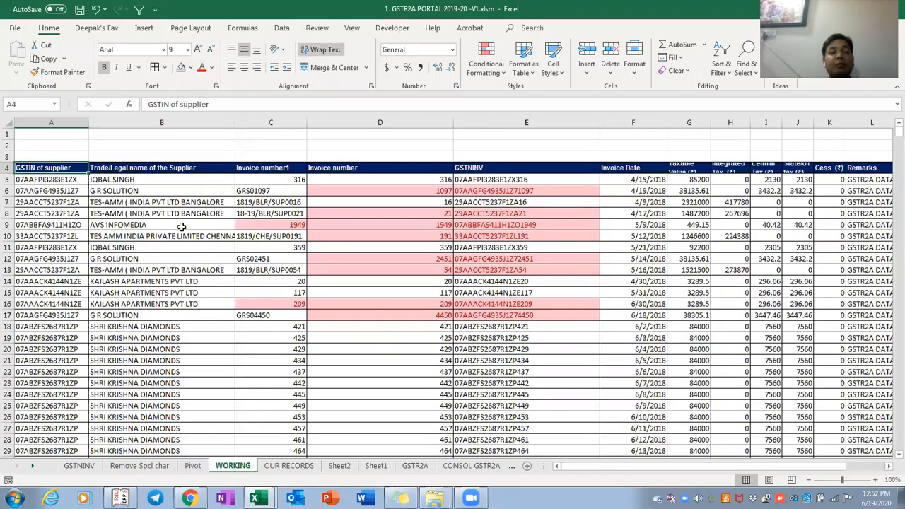
left_click(182, 226)
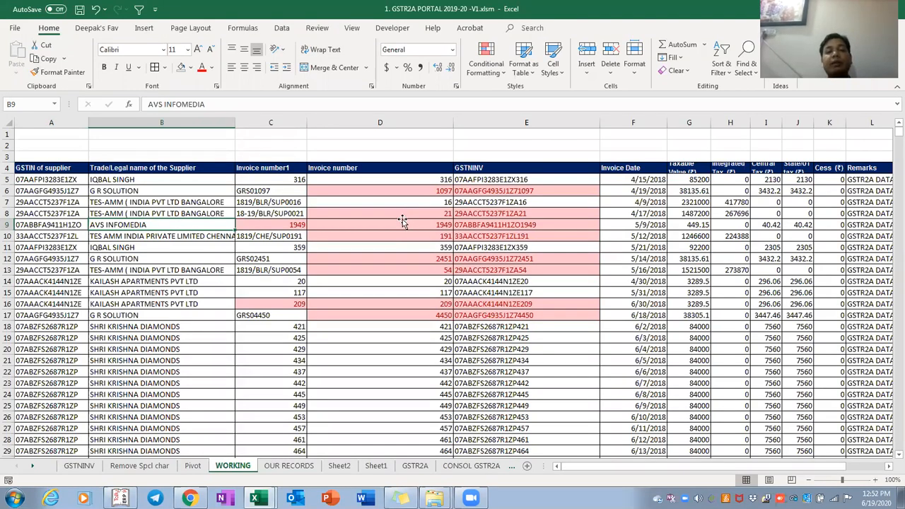
key("Up")
key("Right")
key("Right")
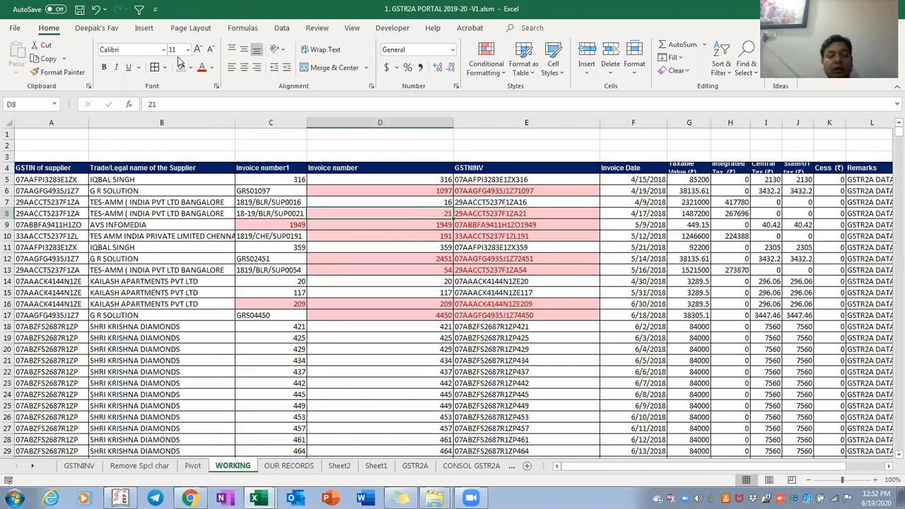
key("ctrl+t")
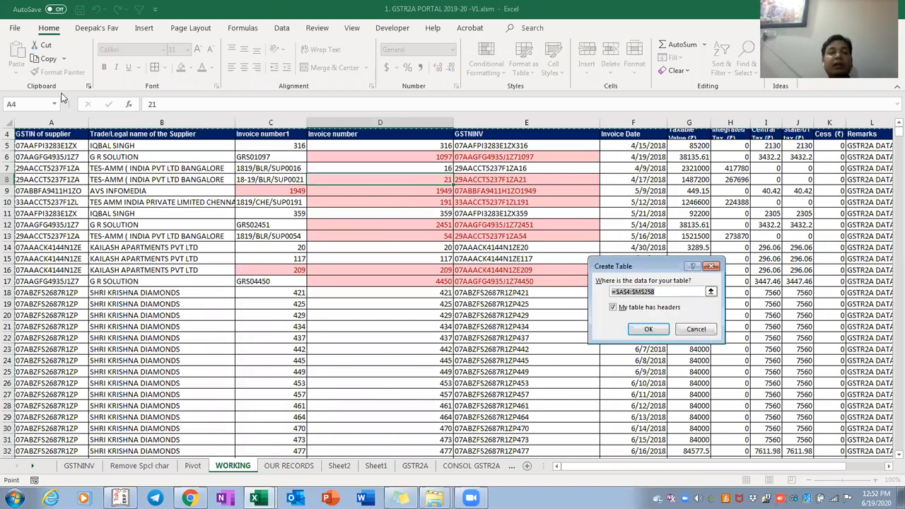
key("Escape")
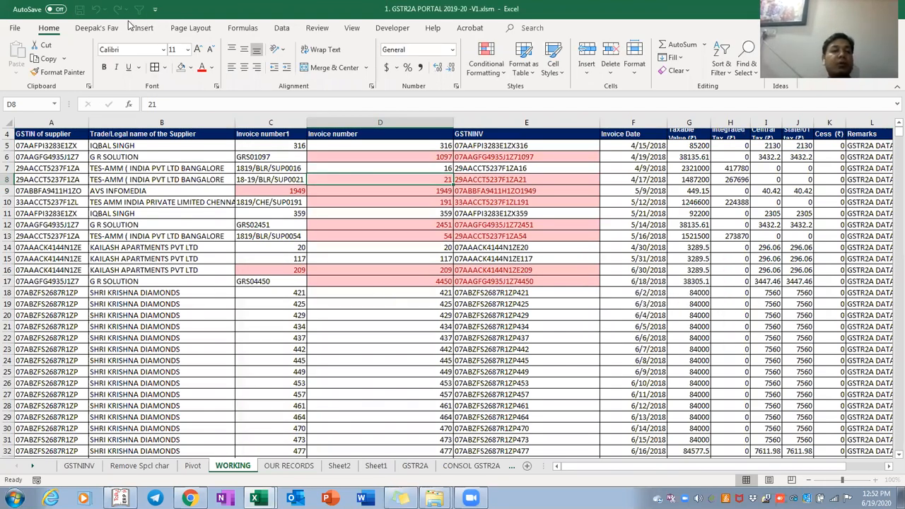
scroll(107, 56, "down", 2)
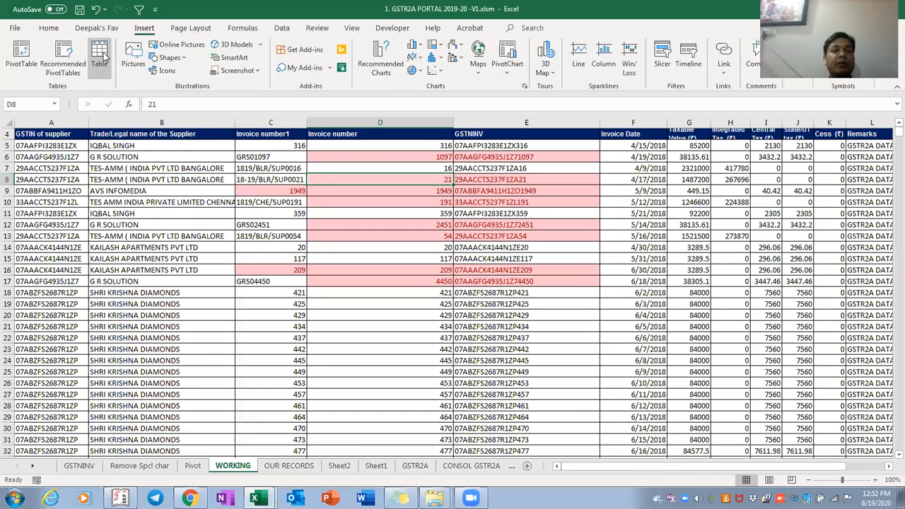
left_click(100, 55)
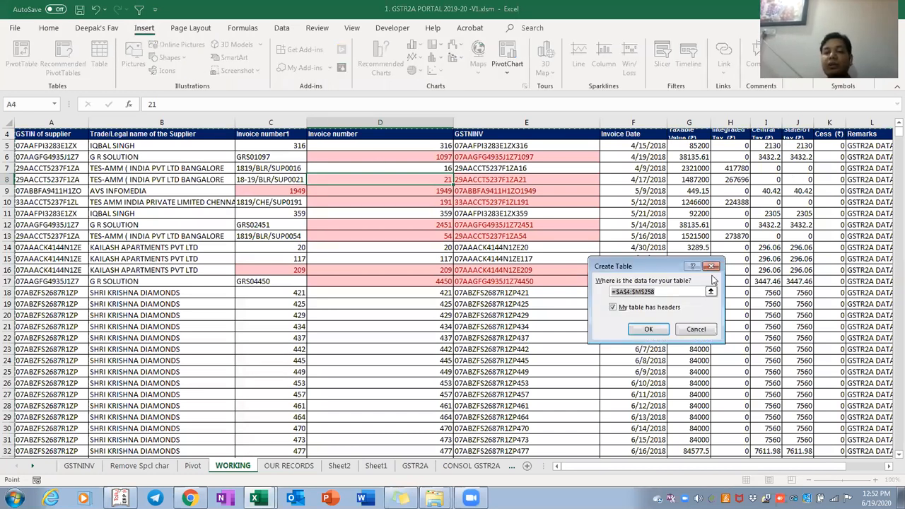
left_click(648, 330)
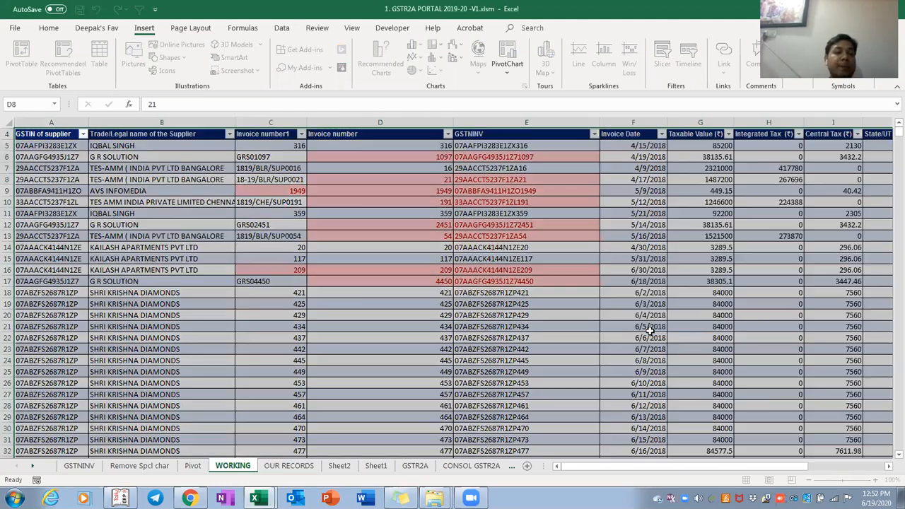
key("ctrl+Down")
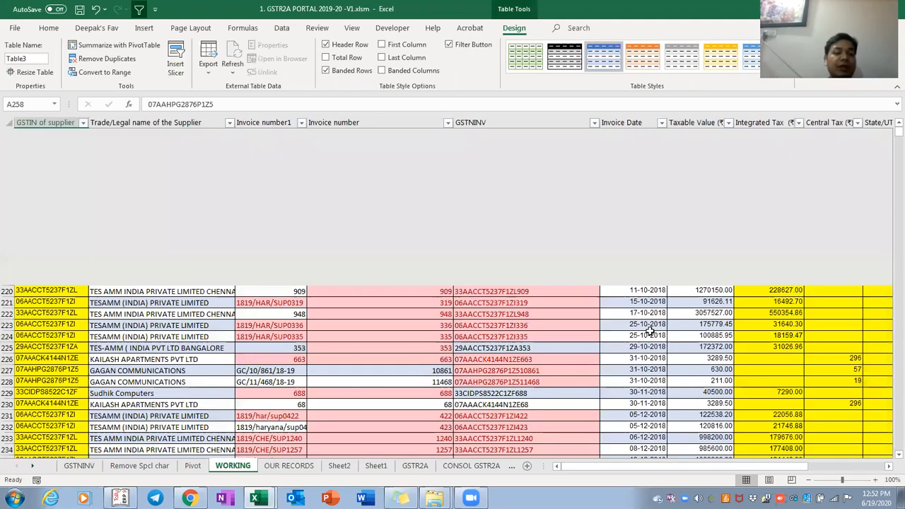
Copy records in rows 255 to 258 and paste them below the table
key("Down")
key("Down")
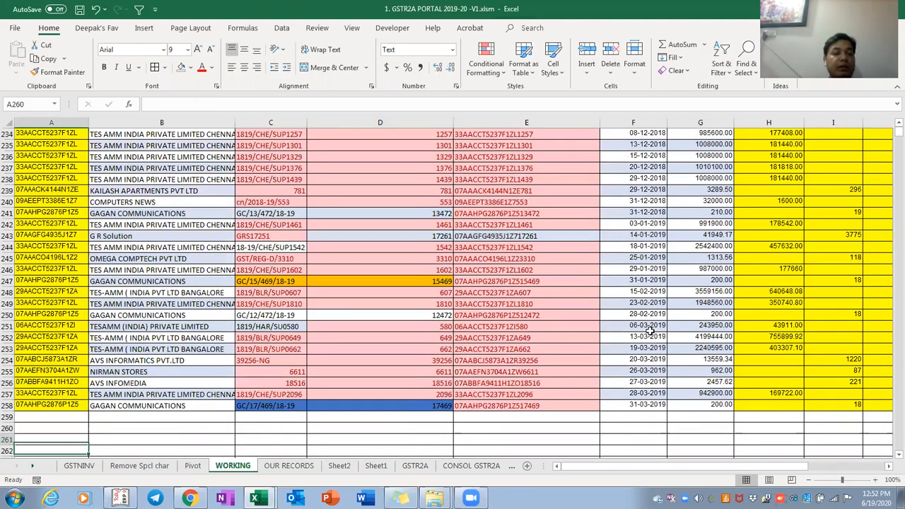
key("Up")
key("Up")
key("Up")
key("Up")
key("Up")
key("ctrl+shift+Right")
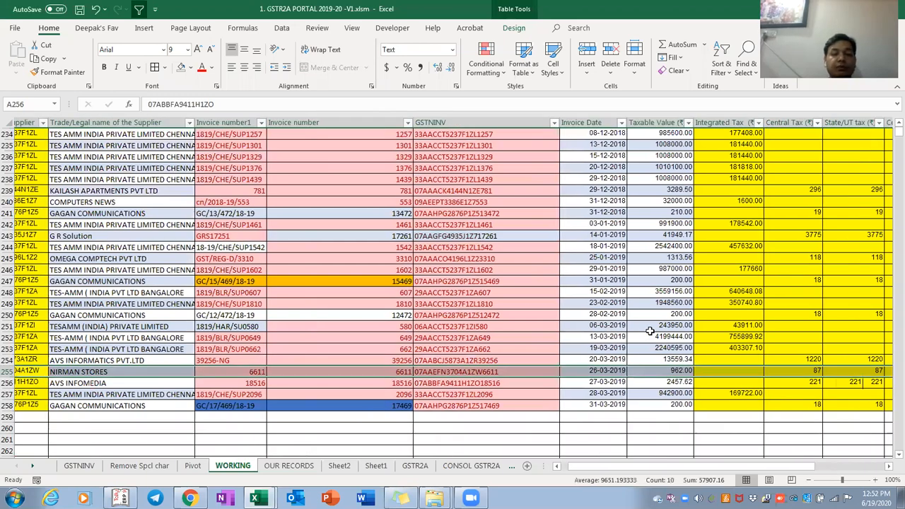
key("shift+Down")
key("shift+Down")
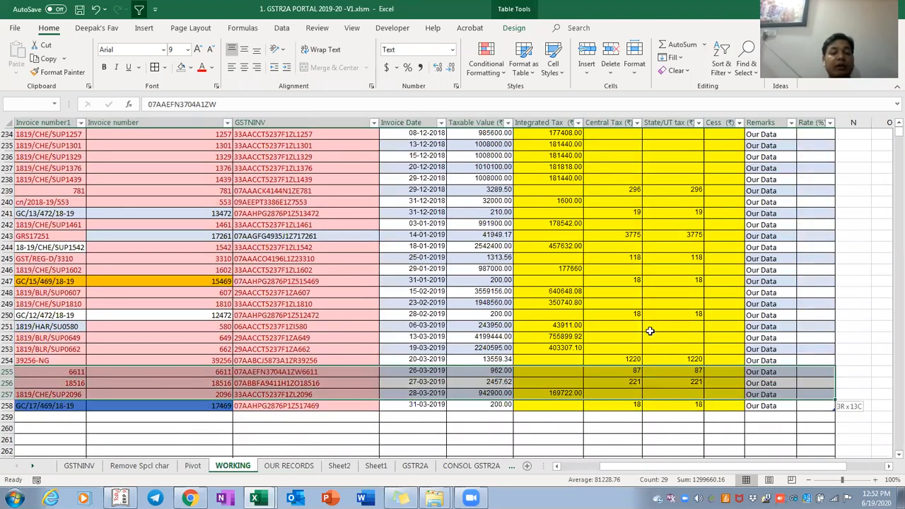
key("shift+Down")
key("ctrl+c")
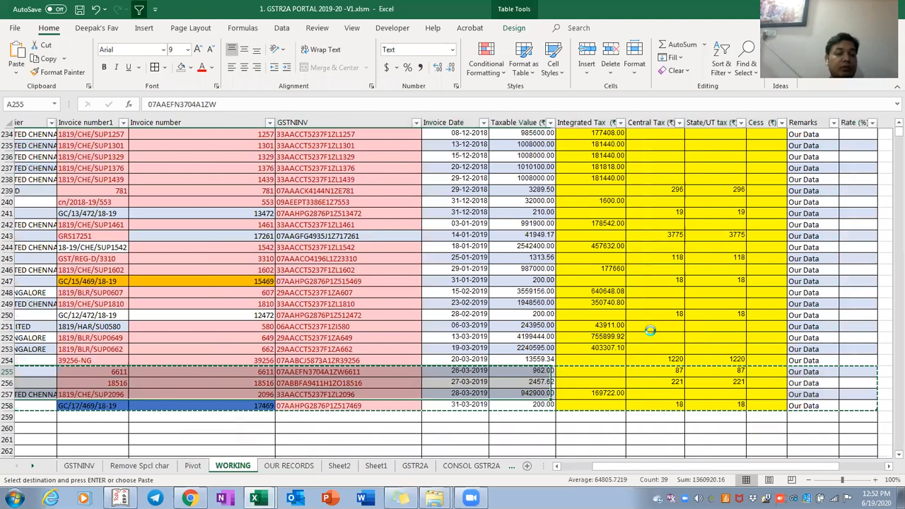
scroll(650, 330, "left", 3)
key("ctrl+Down")
key("Down")
key("Return")
key("Right")
key("ctrl+Down")
key("Down")
key("Up")
key("Up")
key("Up")
key("Up")
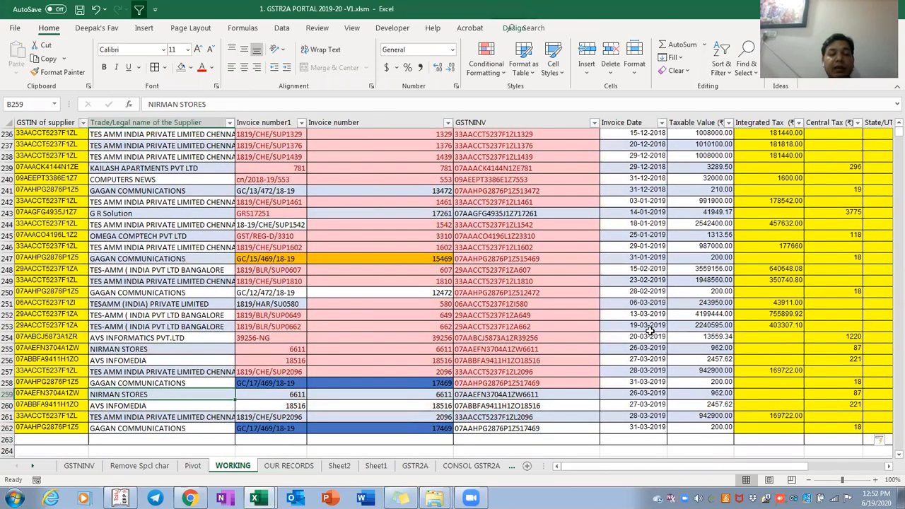
Undo that paste, then copy rows 252–258 and paste them starting at row 259
key("ctrl+z")
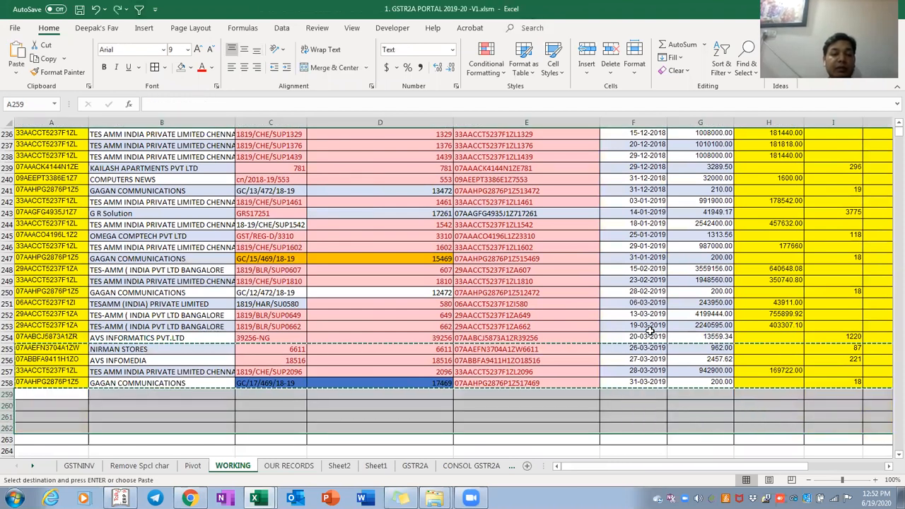
key("Up")
key("Up")
key("Up")
key("shift+Down")
key("shift+Down")
key("shift+Down")
key("shift+Down")
key("shift+Down")
key("shift+Down")
key("ctrl+shift+Right")
key("ctrl+c")
key("ctrl+Down")
key("Down")
key("ctrl+v")
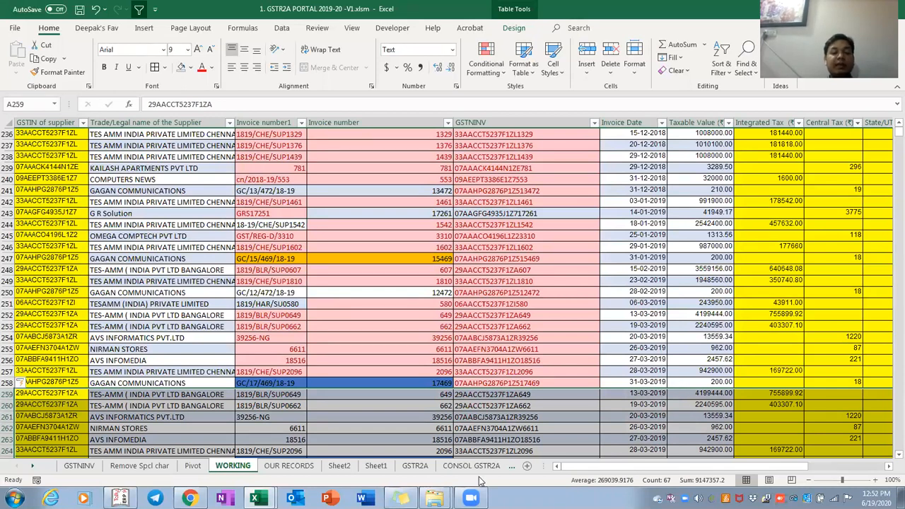
Undo the seven-row paste and paste a copy of NIRMAN STORES row 255 into row 259
key("ctrl+z")
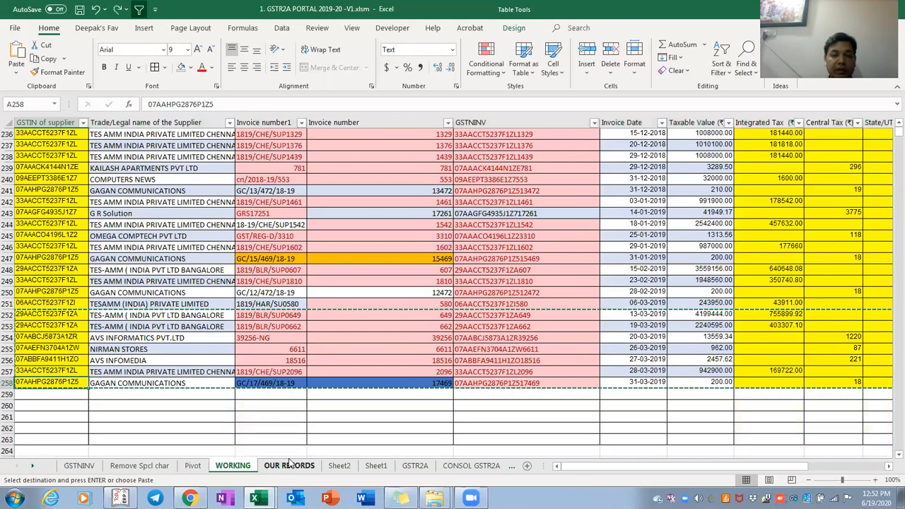
key("Right")
key("Right")
key("Up")
key("Up")
key("Up")
key("Left")
key("Left")
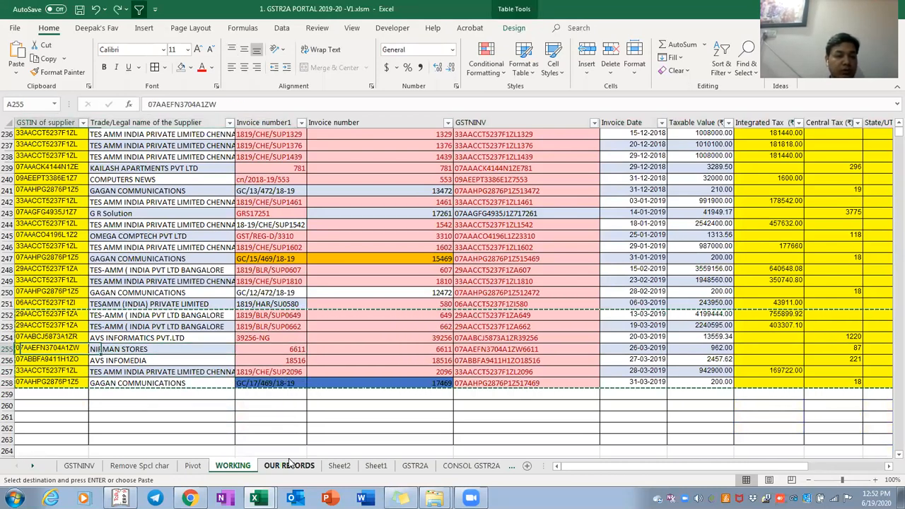
key("ctrl+shift+Right")
key("ctrl+shift+Right")
key("ctrl+shift+Right")
key("ctrl+shift+Right")
key("ctrl+shift+Right")
key("ctrl+c")
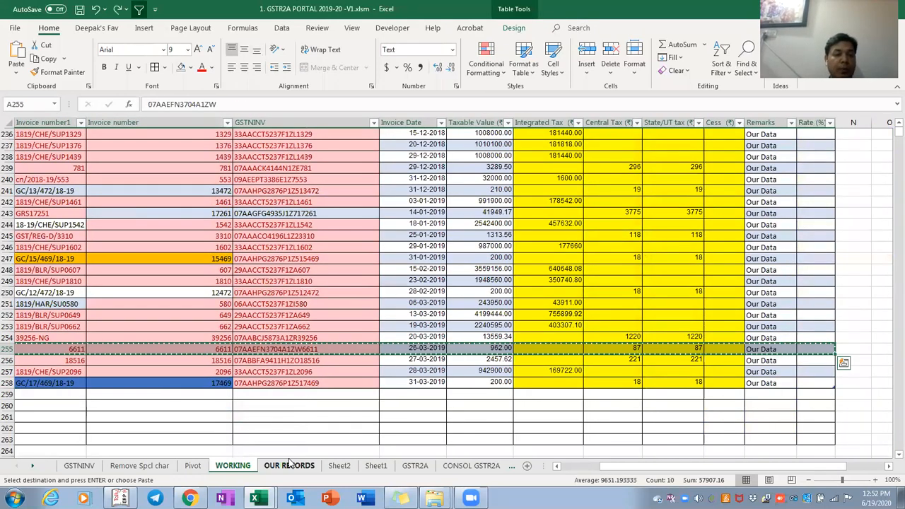
key("Down")
key("Down")
key("Down")
key("Down")
key("ctrl+v")
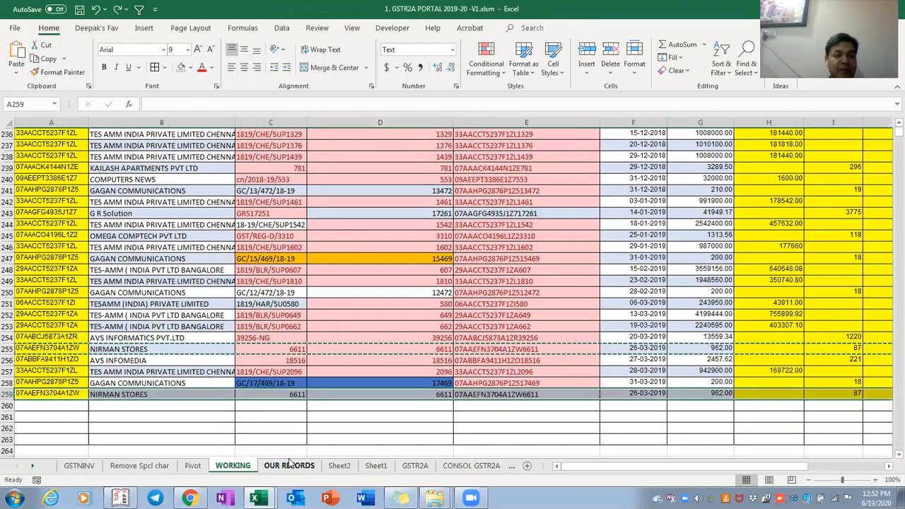
key("Right")
key("Right")
key("Right")
key("Right")
key("Right")
key("Right")
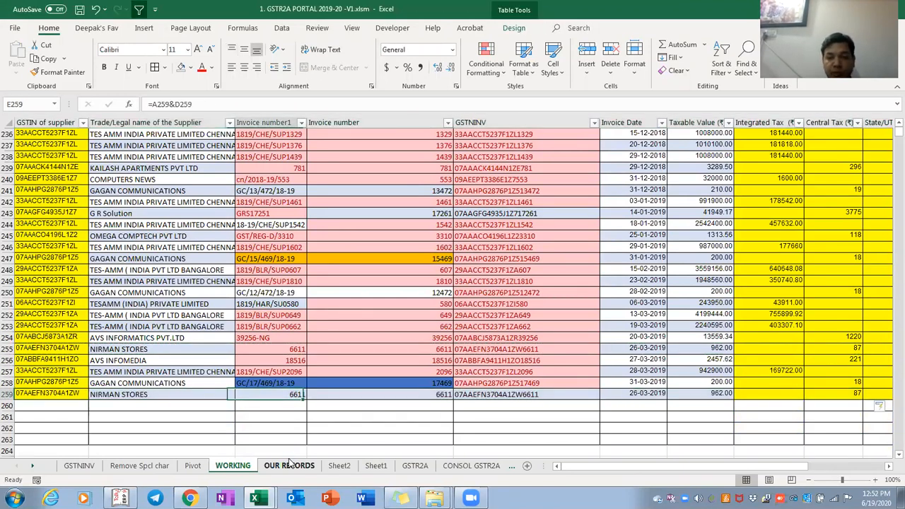
Prefix 1000 to row 259's taxable value, making it 1000962
key("F2")
key("Home")
type("1000")
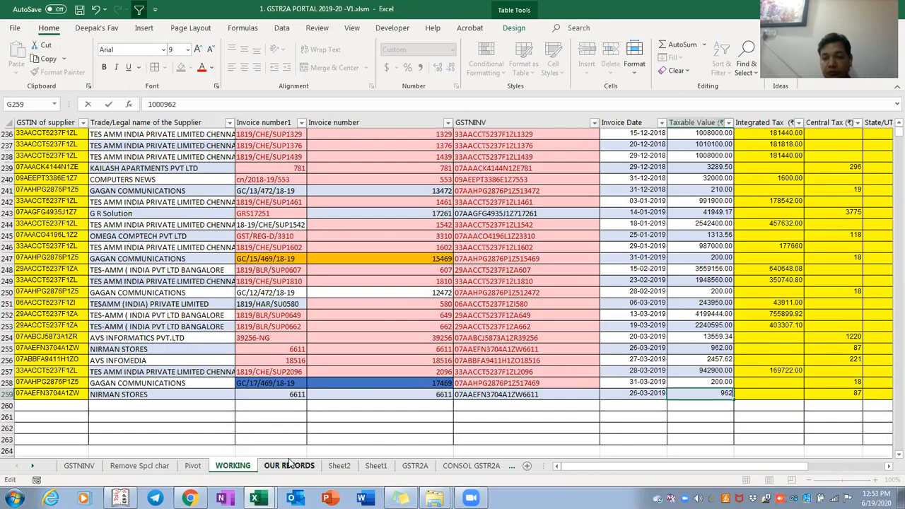
key("Return")
key("Up")
key("Right")
key("Right")
key("Right")
key("Left")
key("Left")
key("Left")
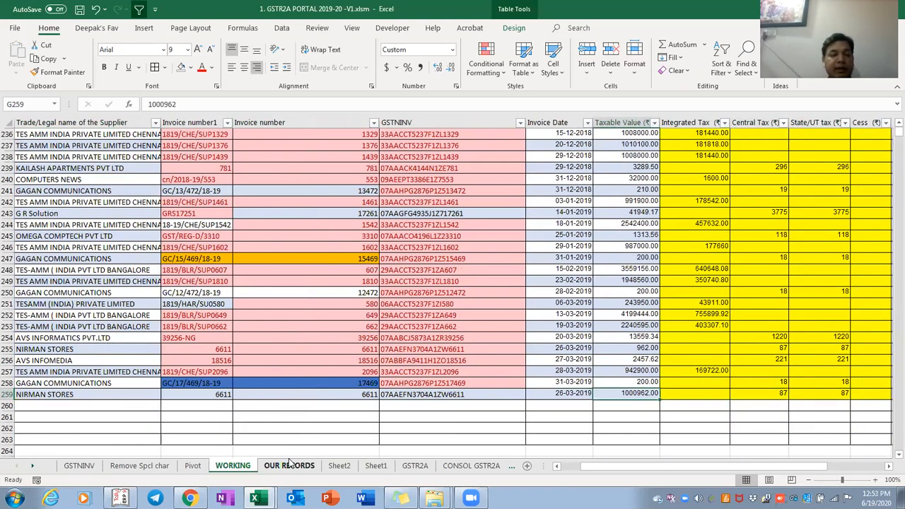
key("Right")
key("Right")
key("Right")
key("Right")
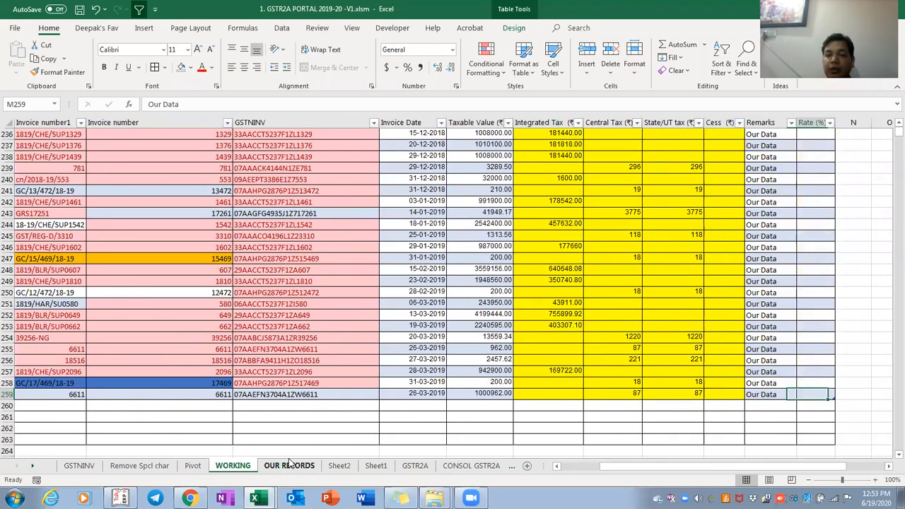
key("Right")
key("ctrl+Up")
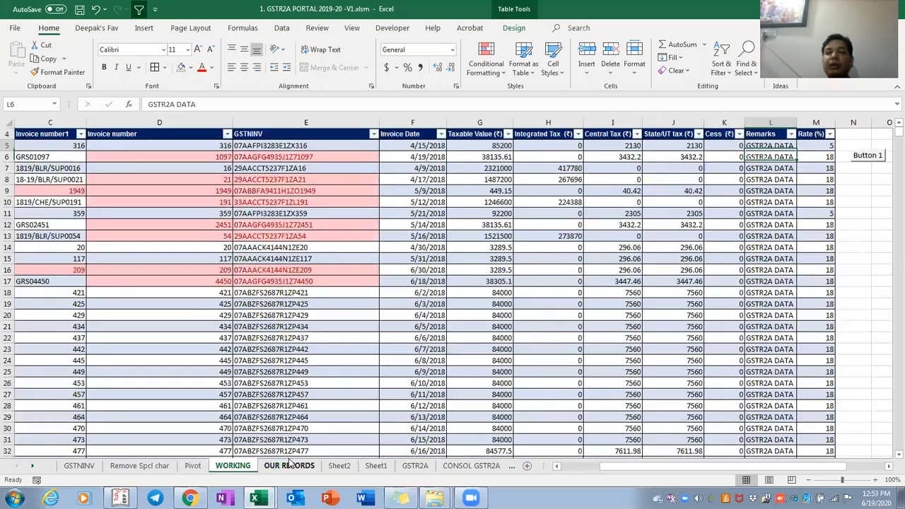
key("Up")
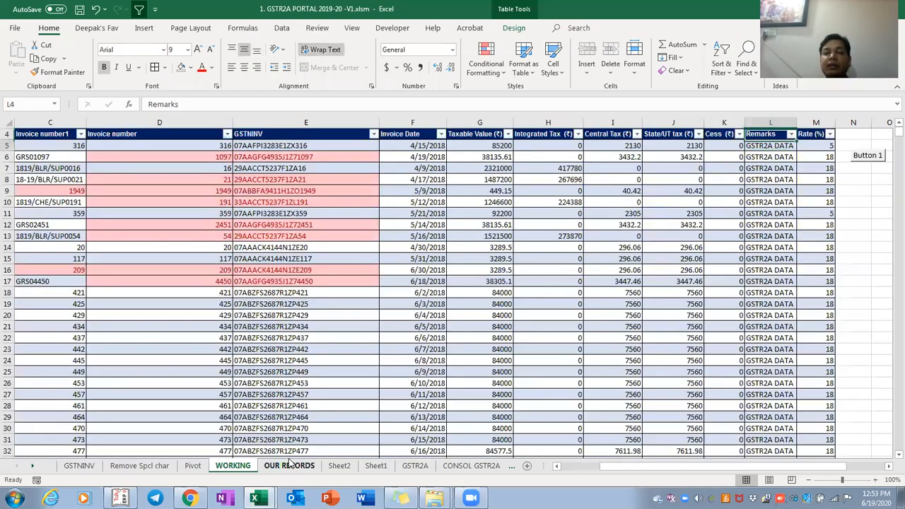
key("ctrl+Home")
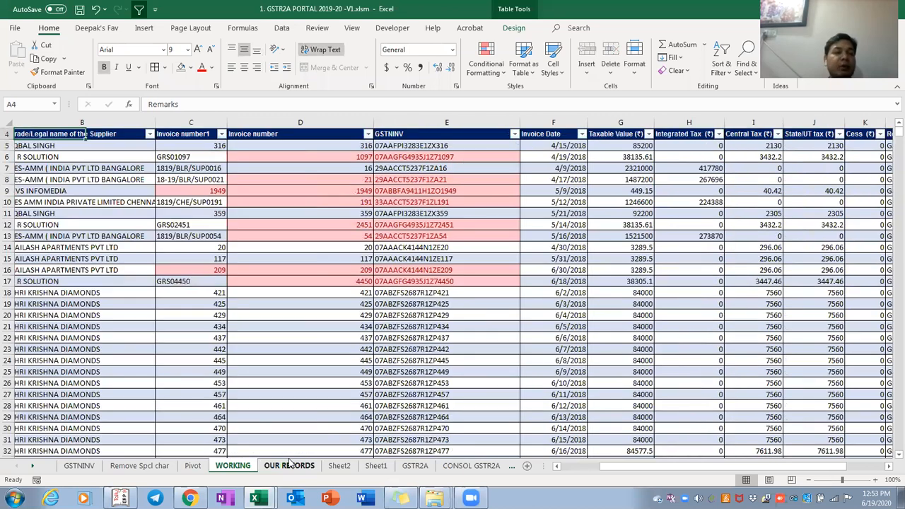
key("ctrl+shift+Right")
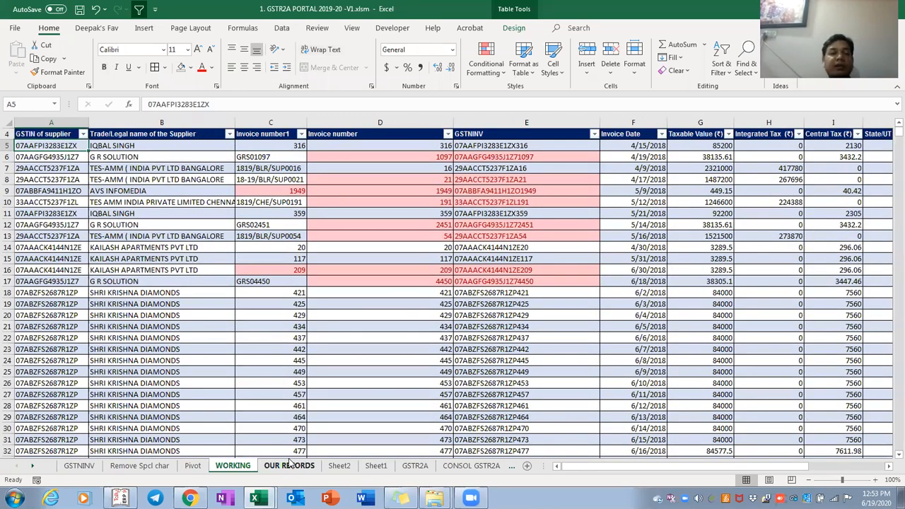
key("ctrl+c")
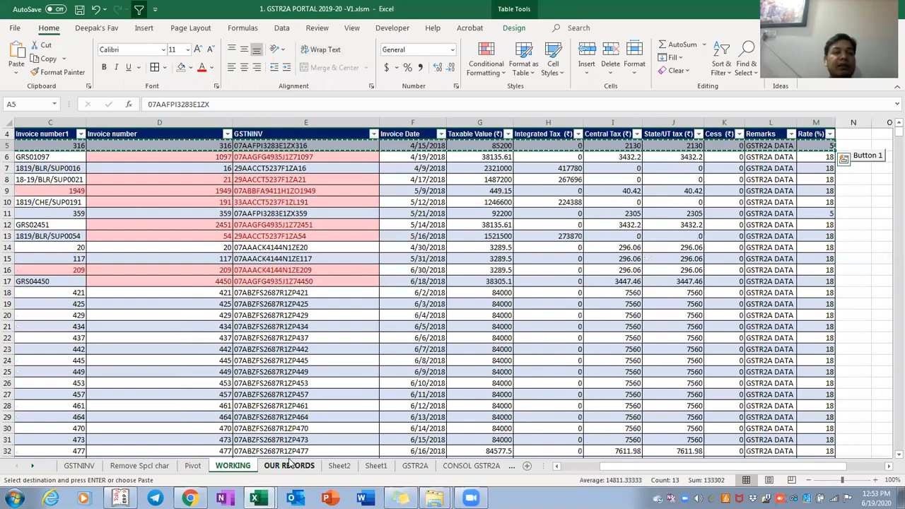
left_click(289, 465)
key("ctrl+Down")
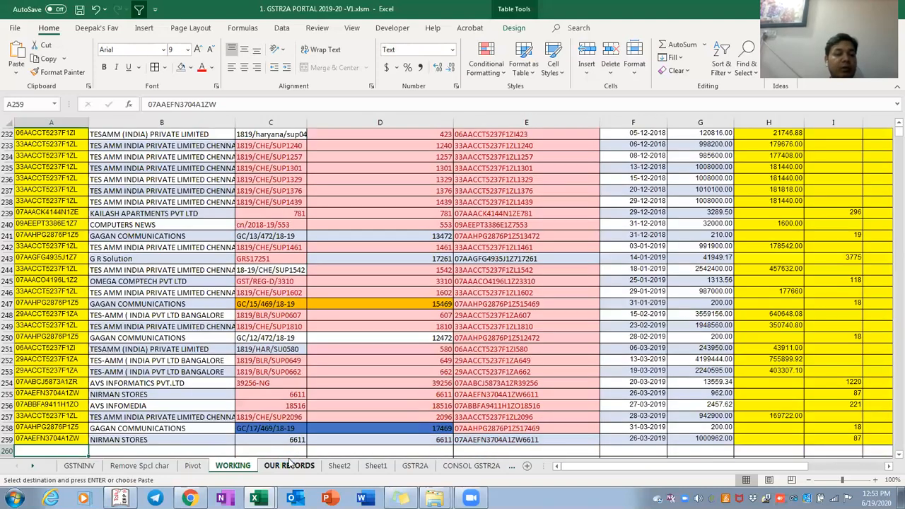
key("Down")
Replace row 260's Invoice number1 with 430
key("BackSpace")
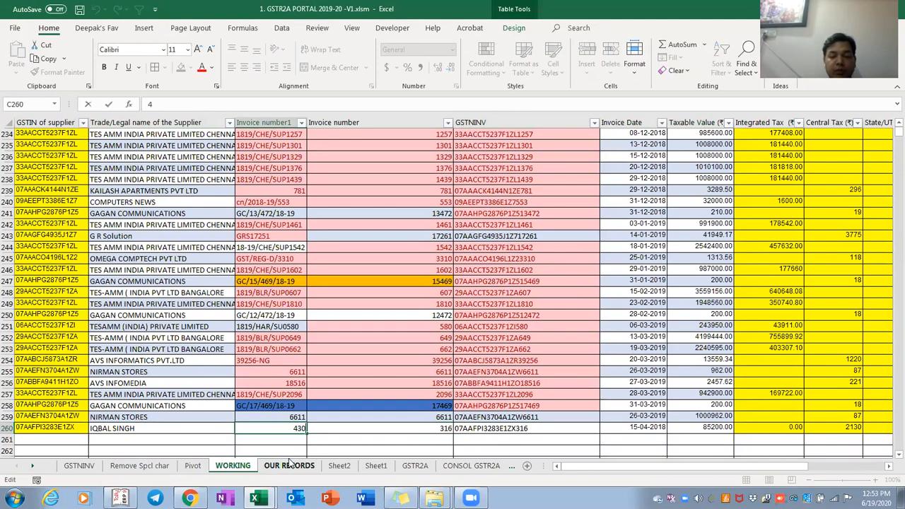
type("430")
key("Tab")
key("Tab")
key("Tab")
key("Tab")
key("Tab")
key("Tab")
key("Tab")
key("Tab")
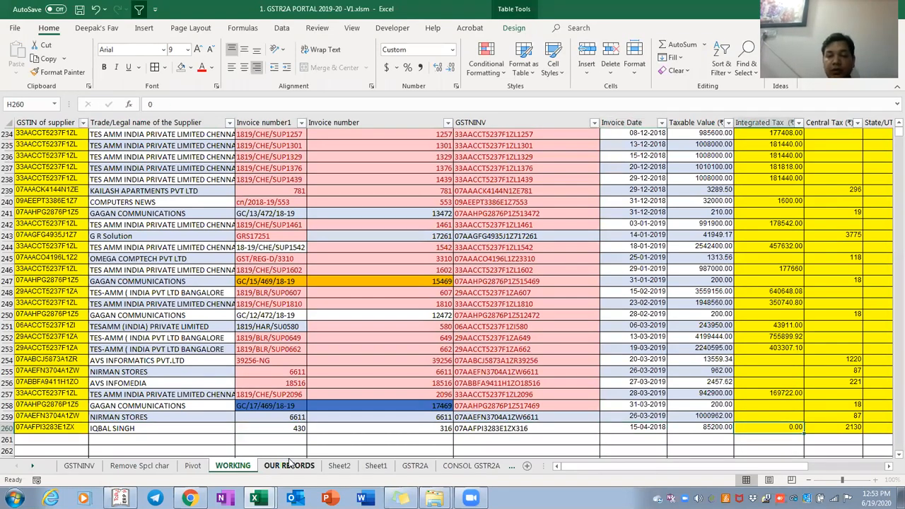
key("Right")
key("Right")
key("Left")
key("Left")
key("Left")
key("Left")
key("Left")
key("Left")
key("Left")
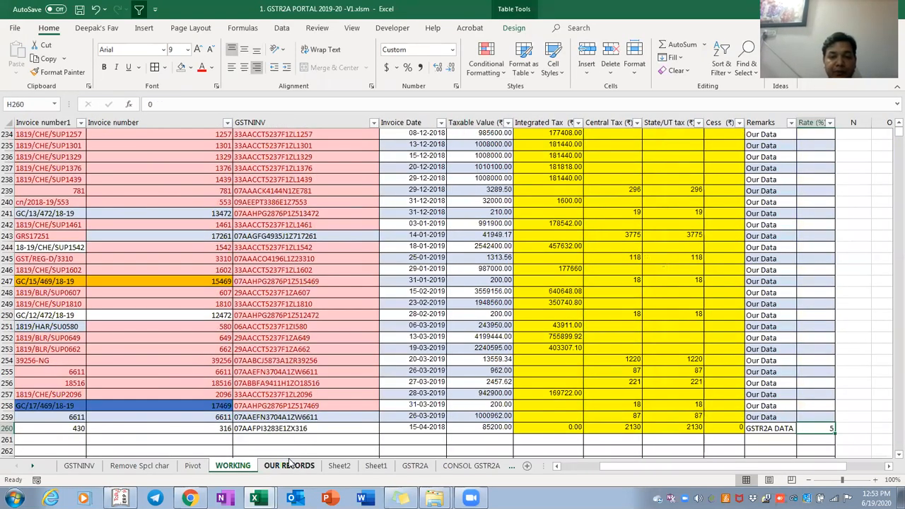
key("Right")
Set G260's taxable value to 10085200, then return to the Pivot sheet's pivot options
key("F2")
type("100")
key("Return")
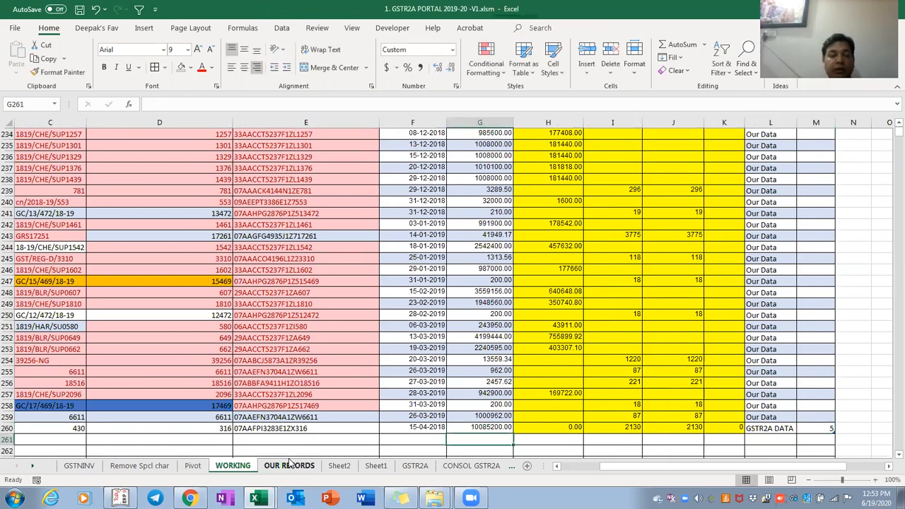
key("Up")
key("Home")
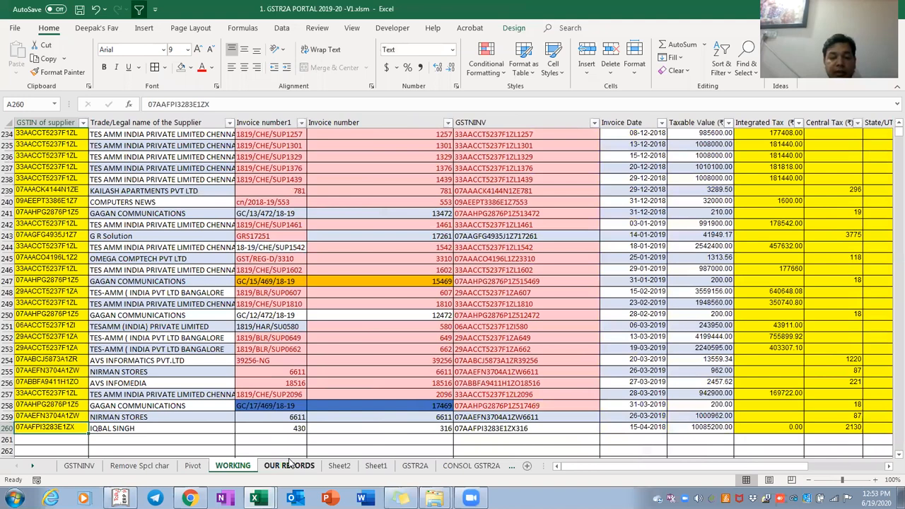
key("ctrl+Page_Up")
key("shift+F10")
Refresh the PivotTable so it picks up the newly added test rows
key("r")
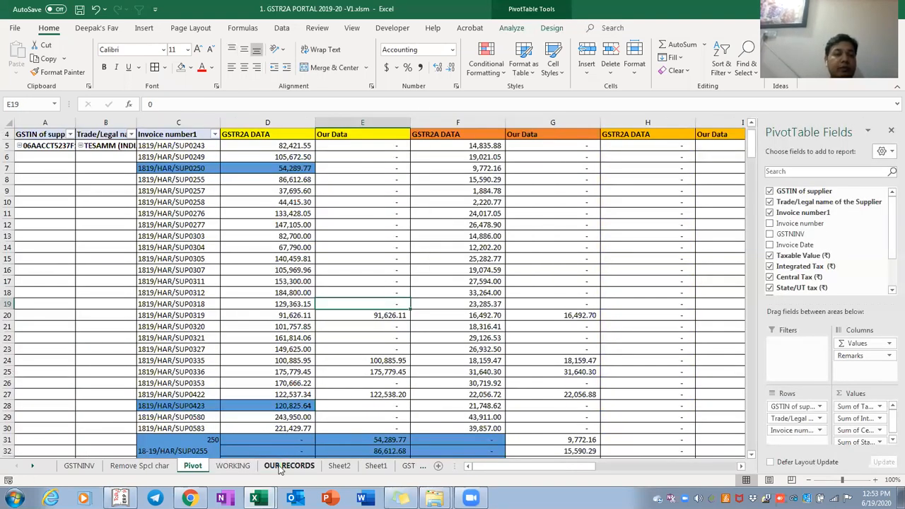
right_click(212, 282)
left_click(225, 97)
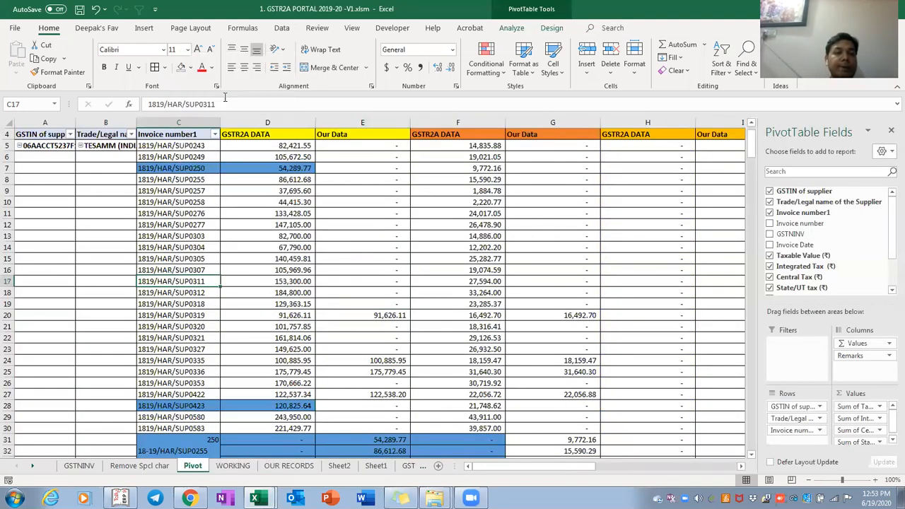
left_click(185, 226)
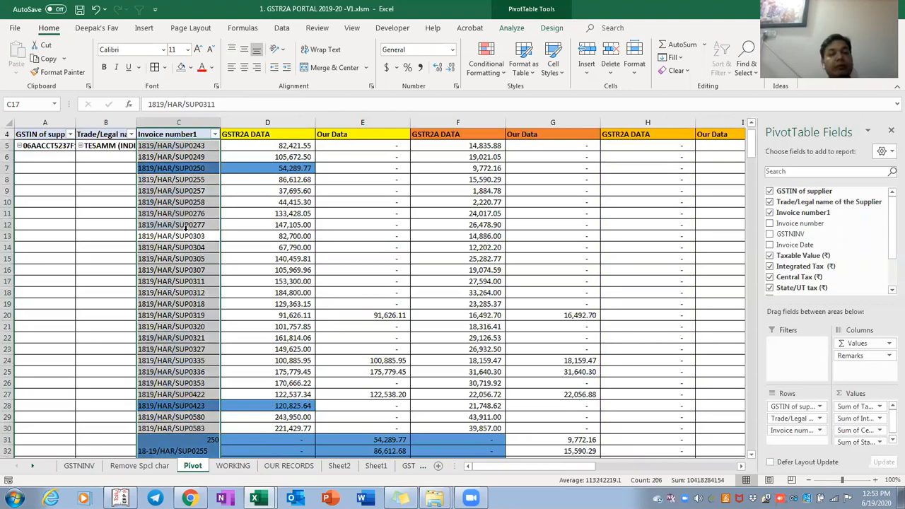
key("Left")
key("Left")
key("Right")
Find NIRMAN STORES in the pivot and move to its Our Data amount, 1,001,924.00
key("ctrl+Page_Down")
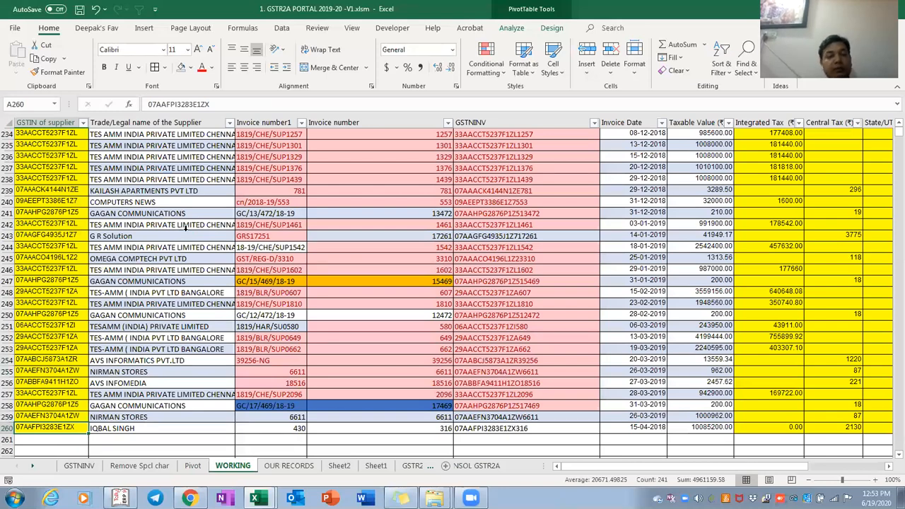
key("ctrl+Page_Up")
key("ctrl+f")
key("Return")
key("Return")
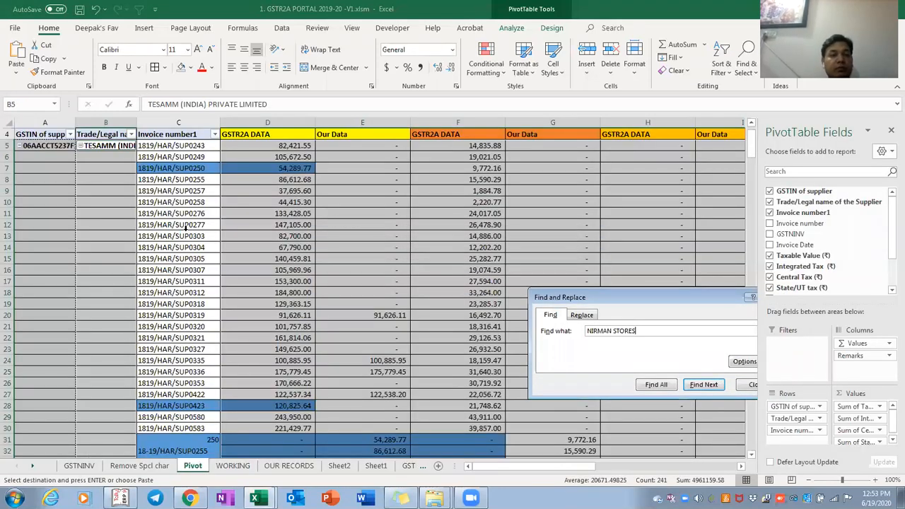
key("Escape")
left_click(186, 244)
key("ctrl+f")
key("Return")
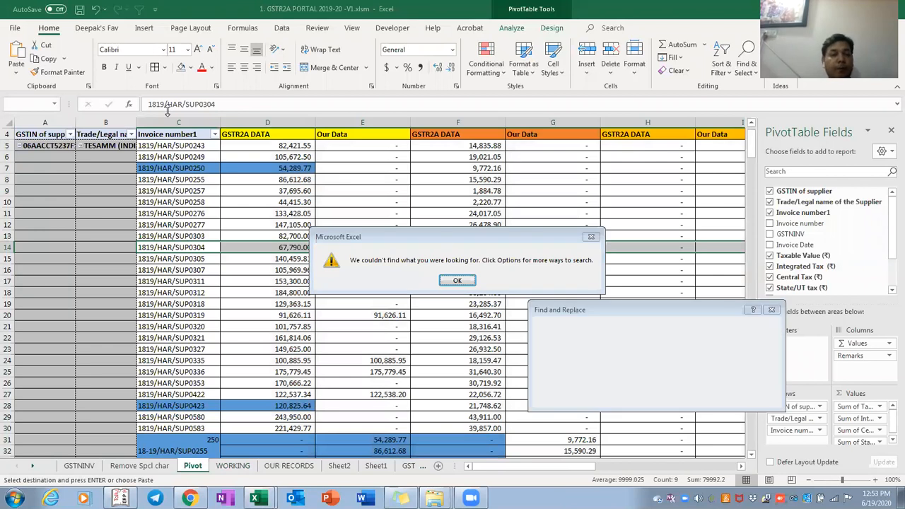
key("Return")
key("Escape")
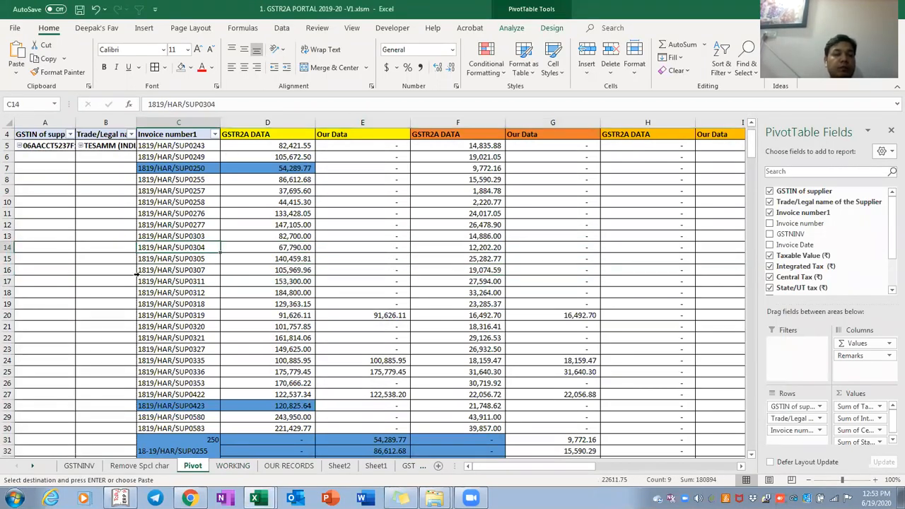
key("ctrl+f")
key("Return")
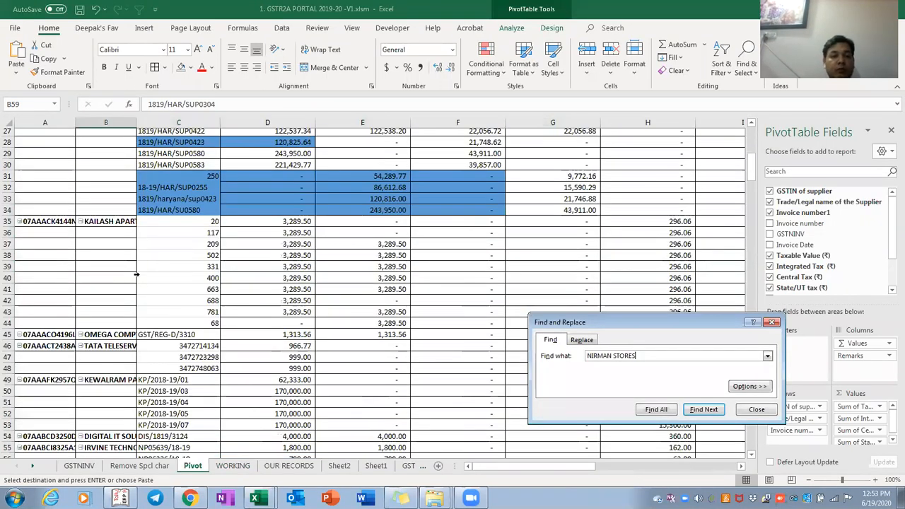
key("Escape")
key("Right")
key("Right")
key("Right")
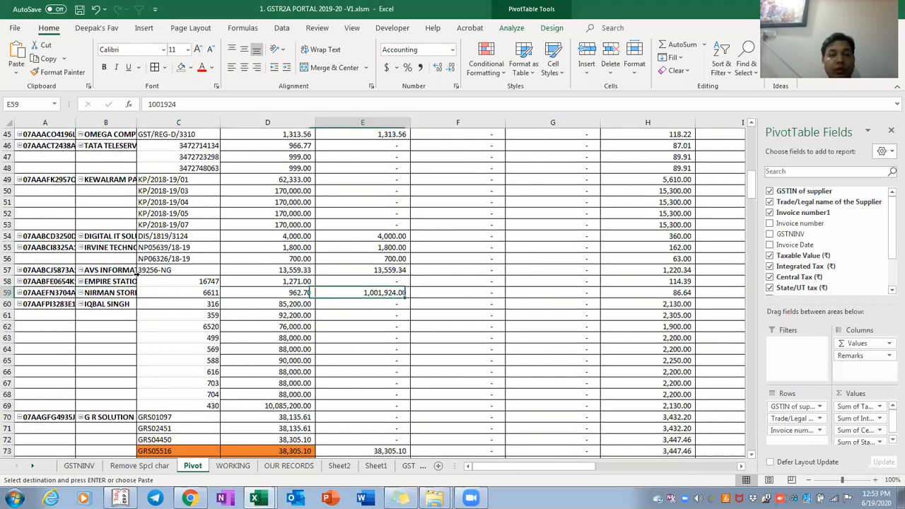
Compare the NIRMAN STORES amounts, then enter 962 as its taxable value on WORKING
key("Left")
key("Right")
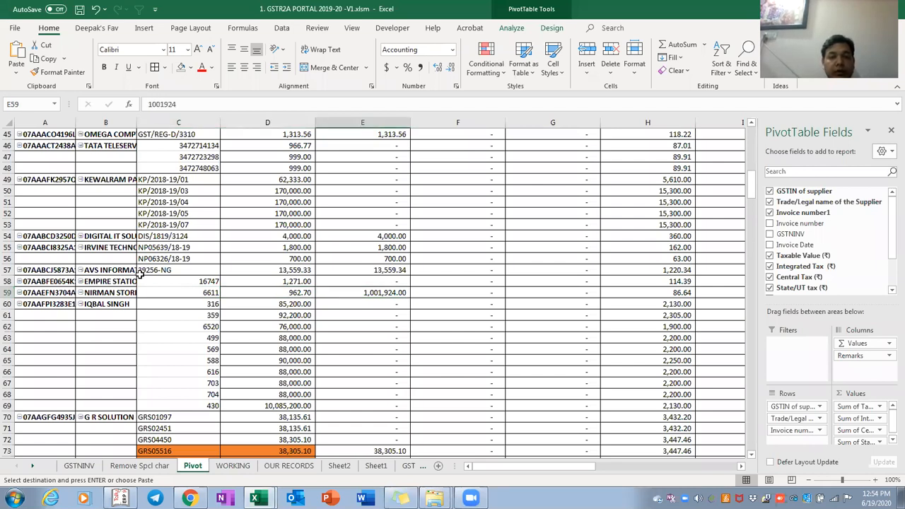
key("ctrl+Page_Down")
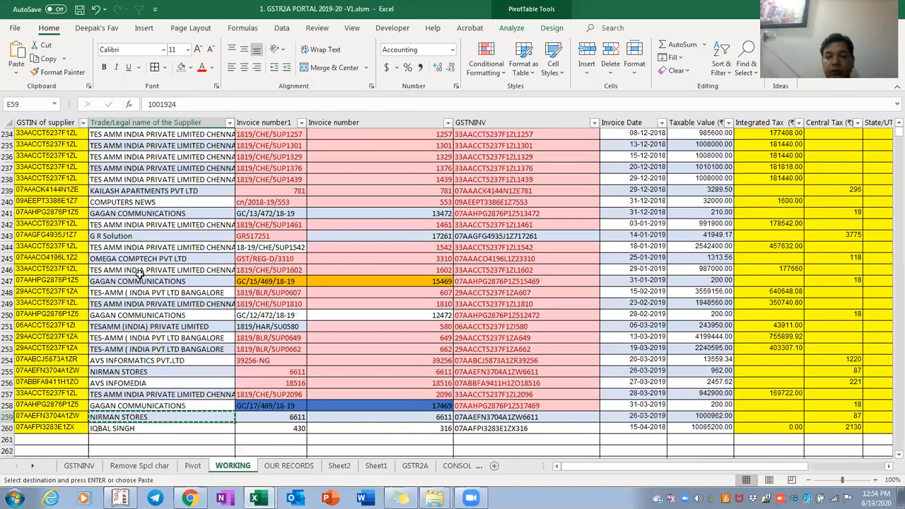
key("Return")
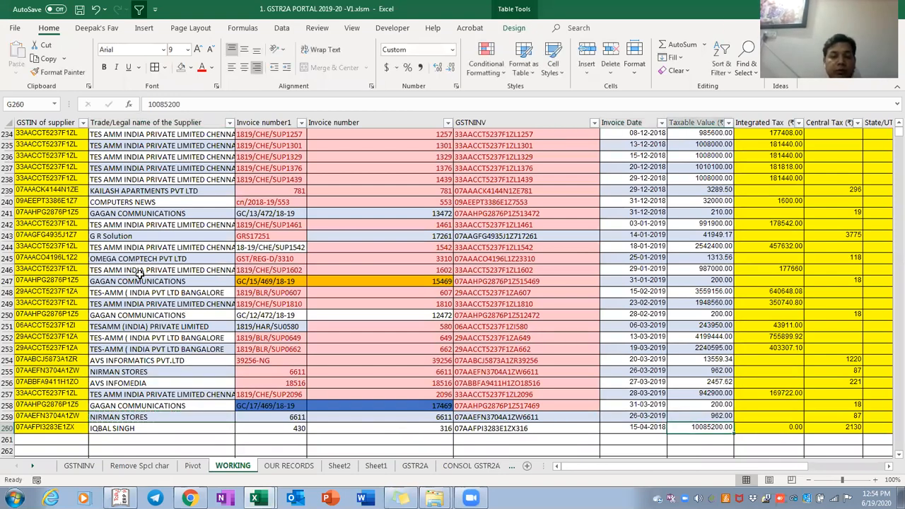
Refresh the pivot on the Pivot sheet so NIRMAN STORES shows 1,924.00
key("ctrl+Page_Down")
key("ctrl+Page_Up")
key("ctrl+Page_Up")
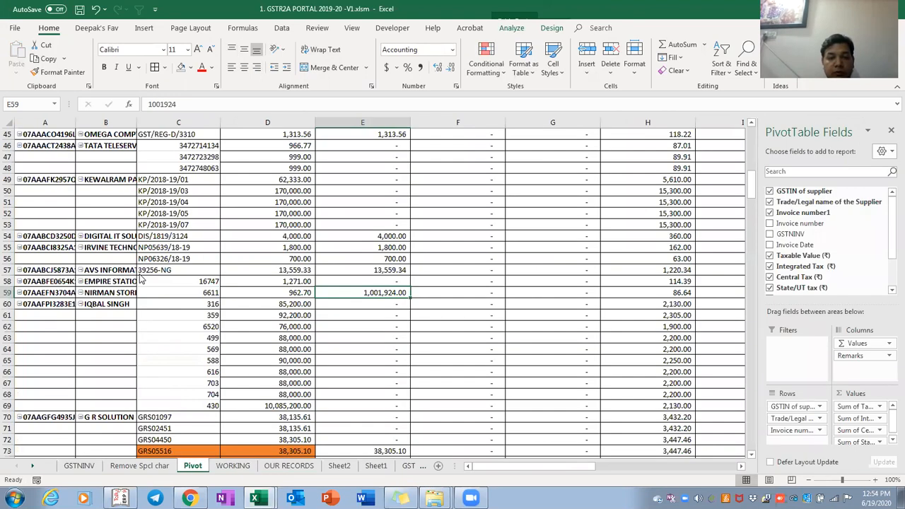
key("shift+F10")
key("r")
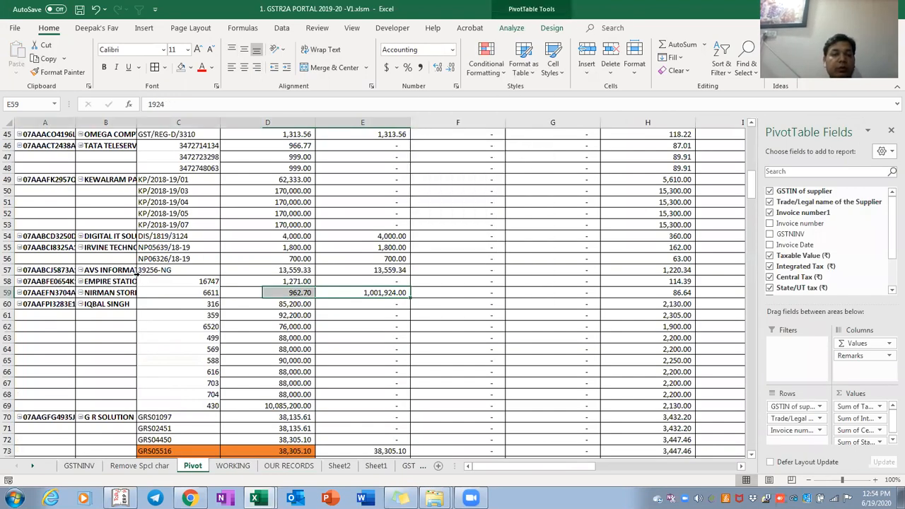
Fill the NIRMAN STORES pivot row light orange and return to the WORKING sheet
left_click(191, 68)
left_click(228, 125)
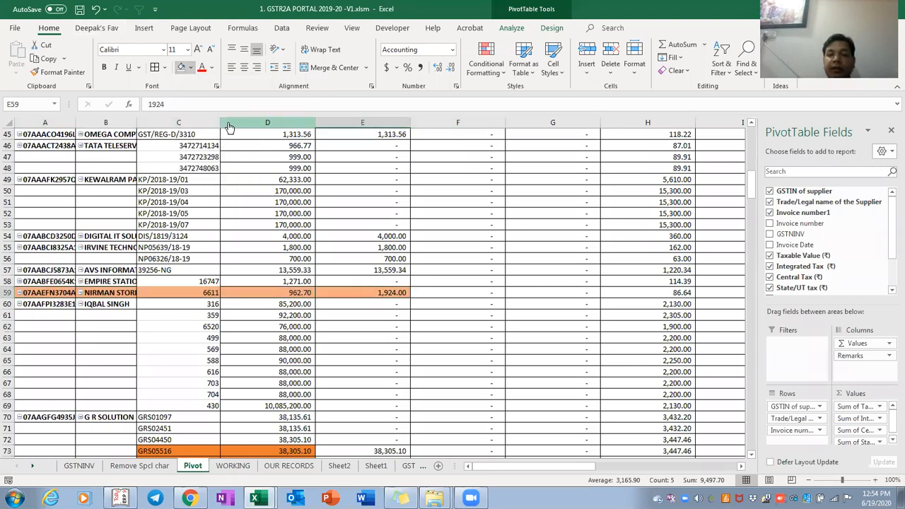
key("ctrl+Page_Down")
key("Right")
key("Right")
key("Right")
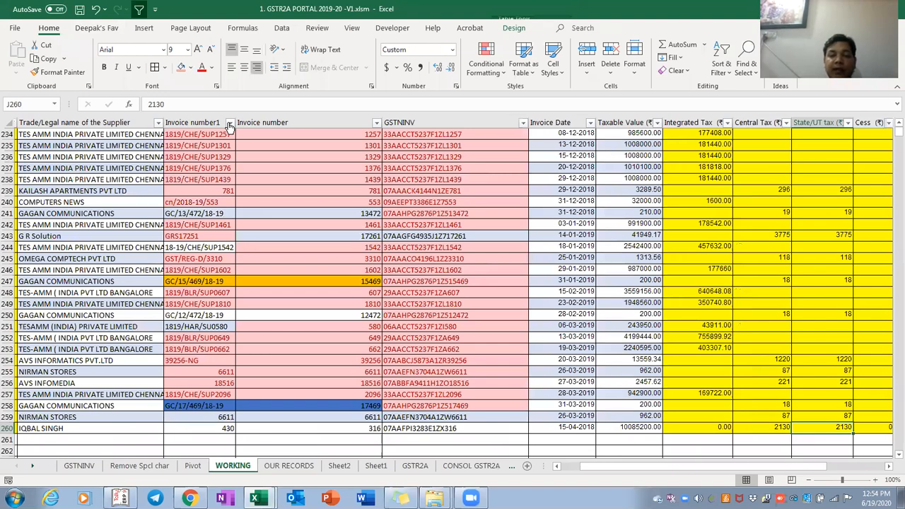
Undo the most recent change on the Pivot sheet and go back to WORKING
key("Left")
key("Left")
key("Left")
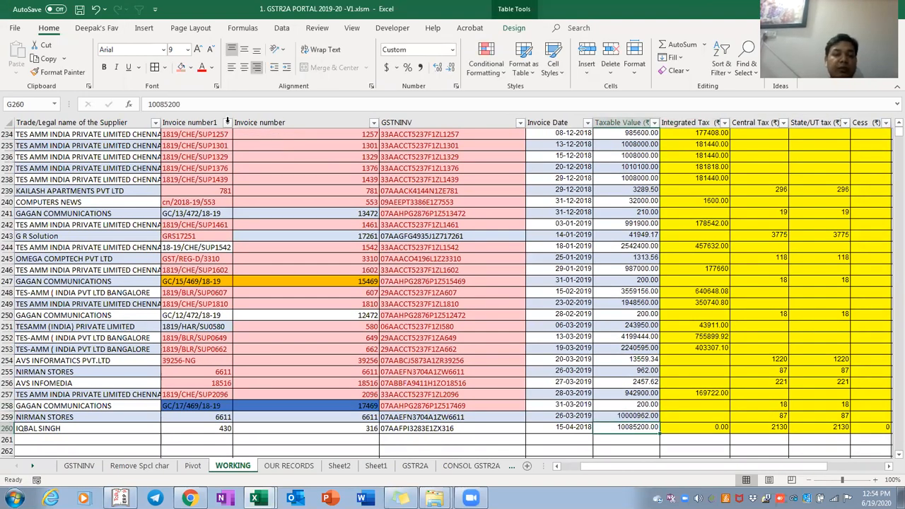
key("ctrl+Page_Up")
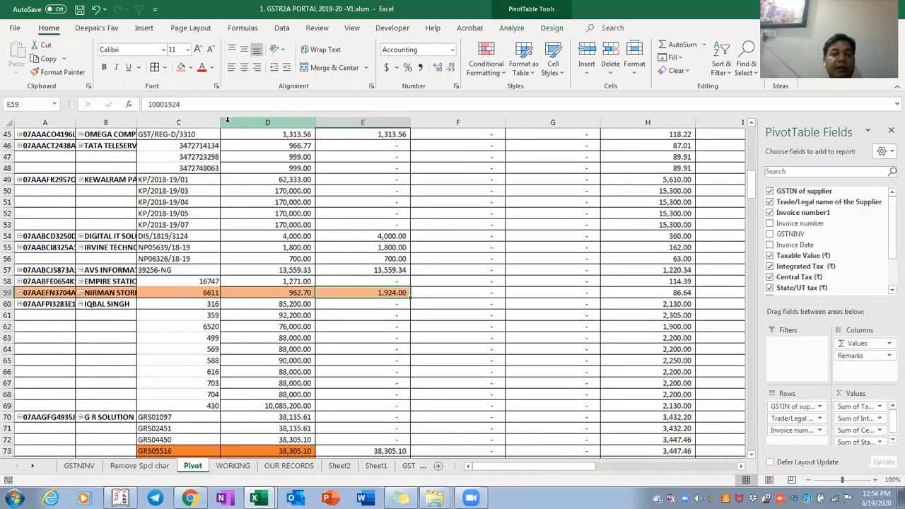
key("ctrl+z")
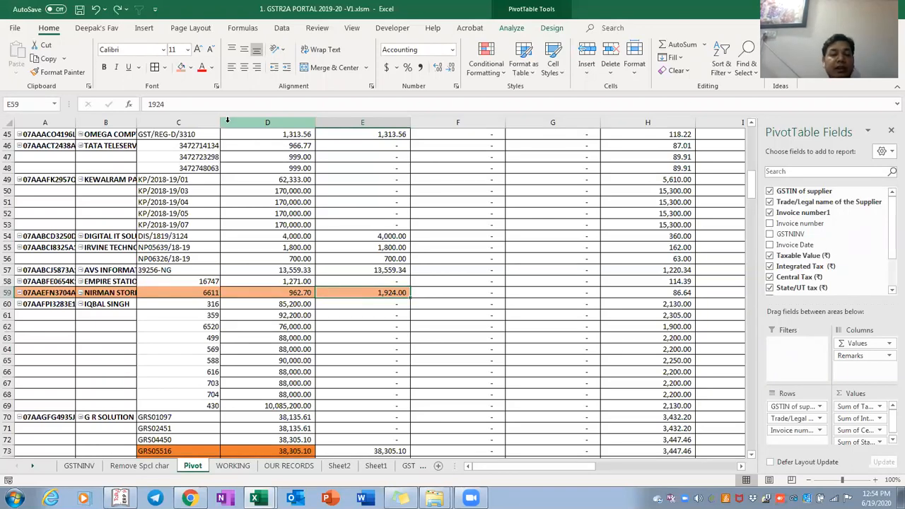
key("ctrl+Page_Down")
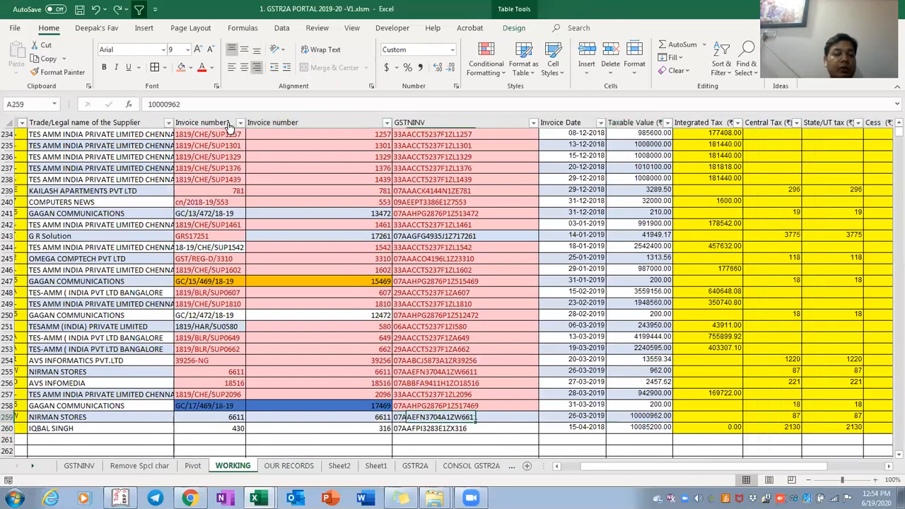
key("Right")
key("Right")
key("Right")
key("Right")
key("Right")
key("Right")
key("Right")
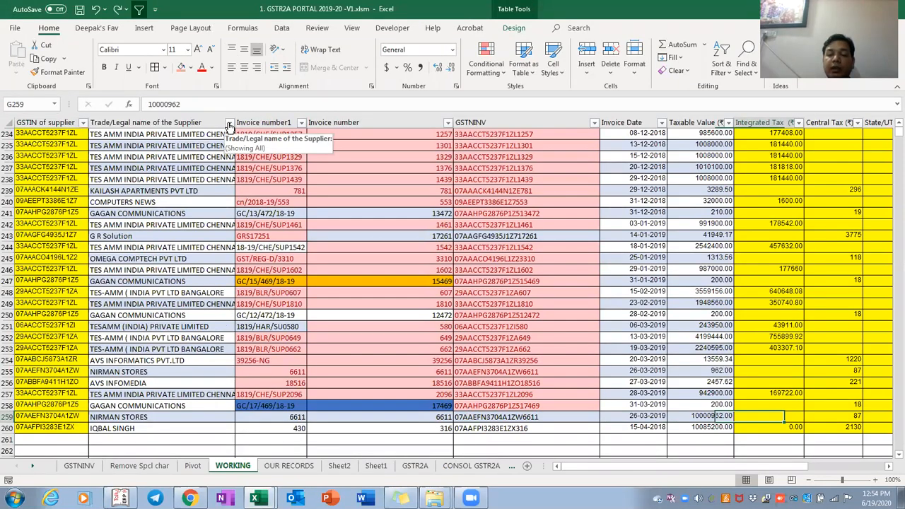
key("Left")
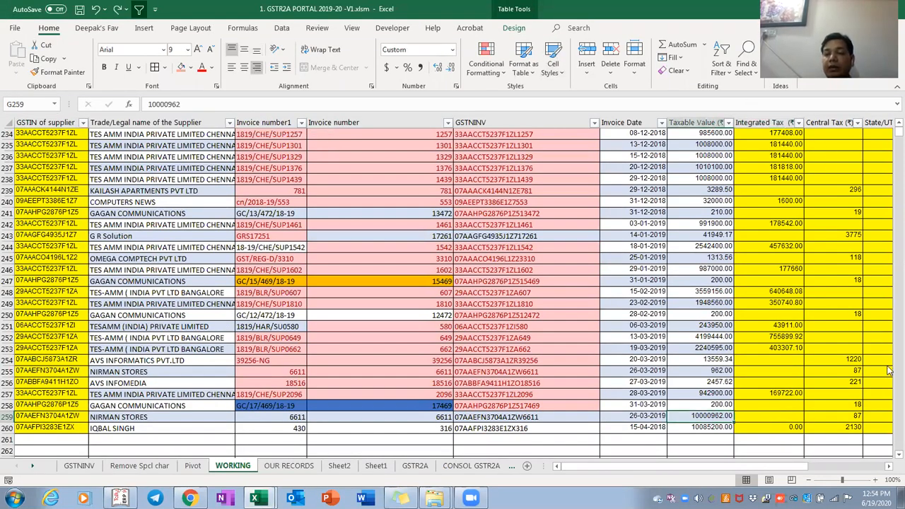
scroll(890, 459, "down", 3)
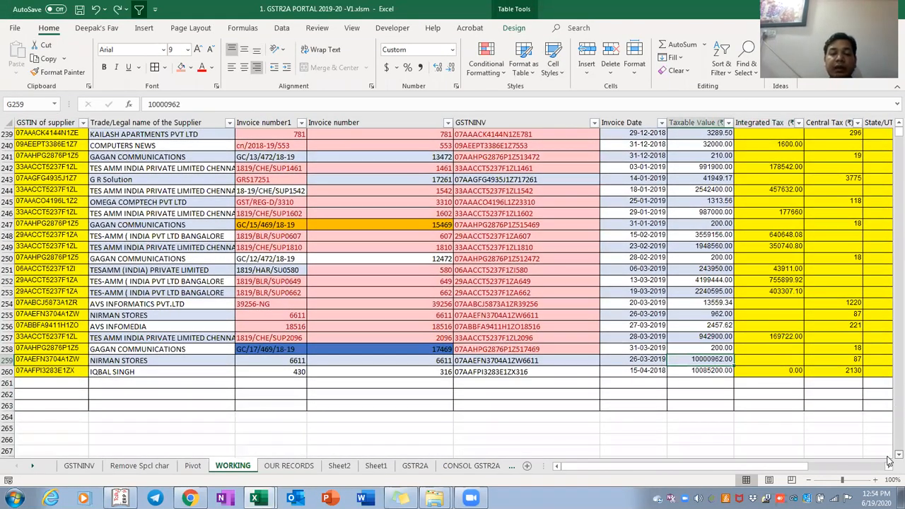
scroll(889, 460, "down", 2)
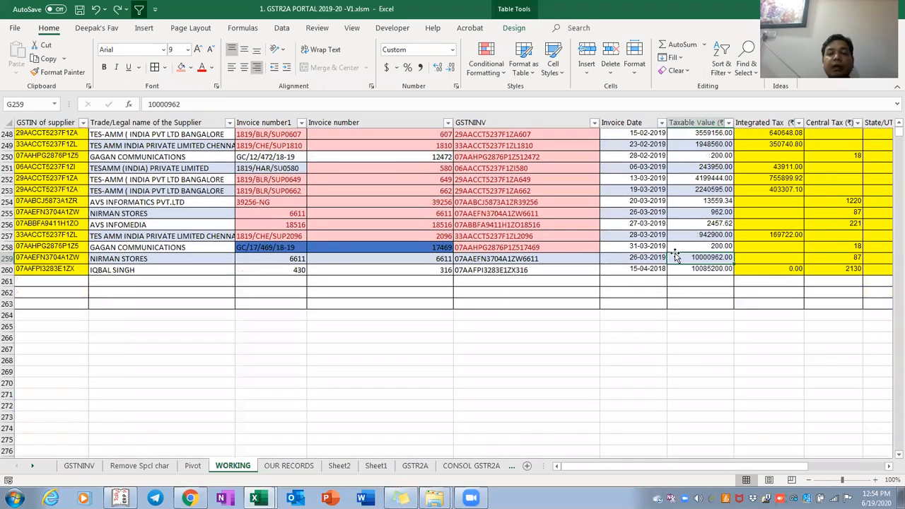
key("Home")
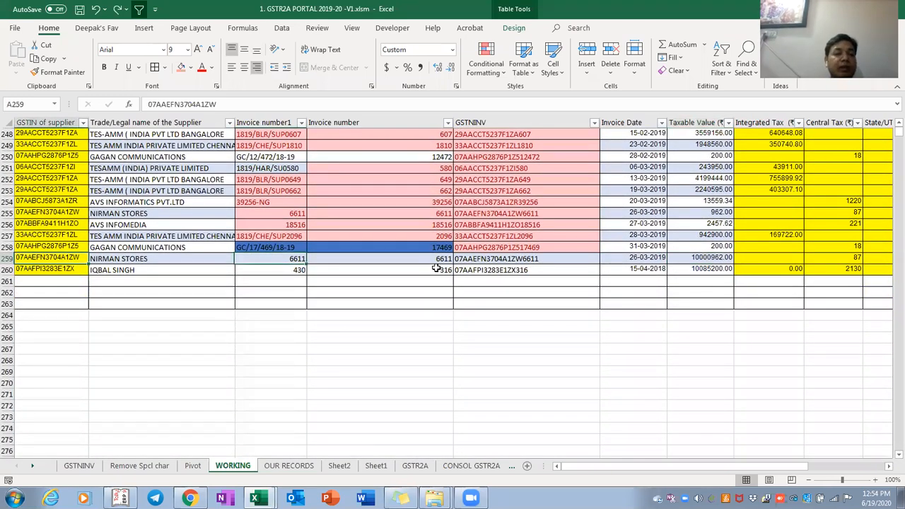
key("Down")
key("Right")
key("ctrl+c")
key("ctrl+Page_Up")
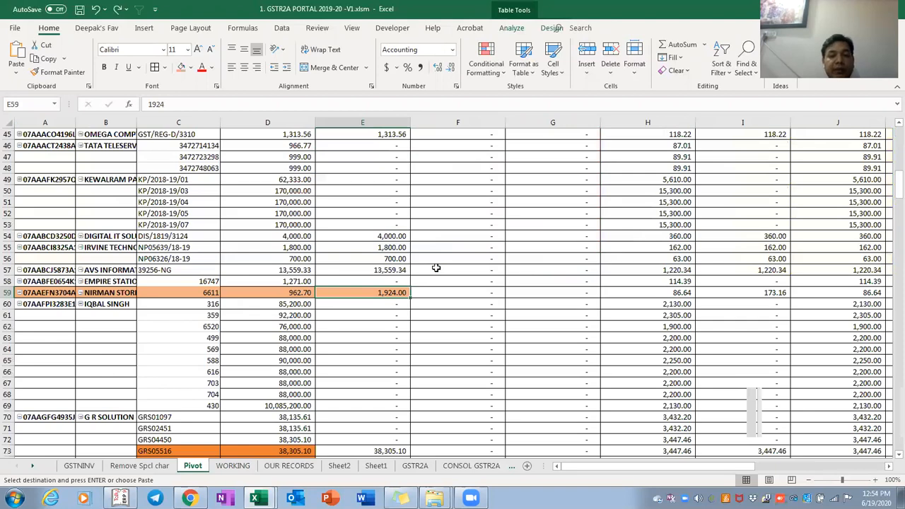
key("ctrl+f")
key("ctrl+v")
key("Return")
key("Escape")
key("Right")
key("Right")
key("Right")
key("Right")
key("Right")
key("Right")
key("Right")
key("Right")
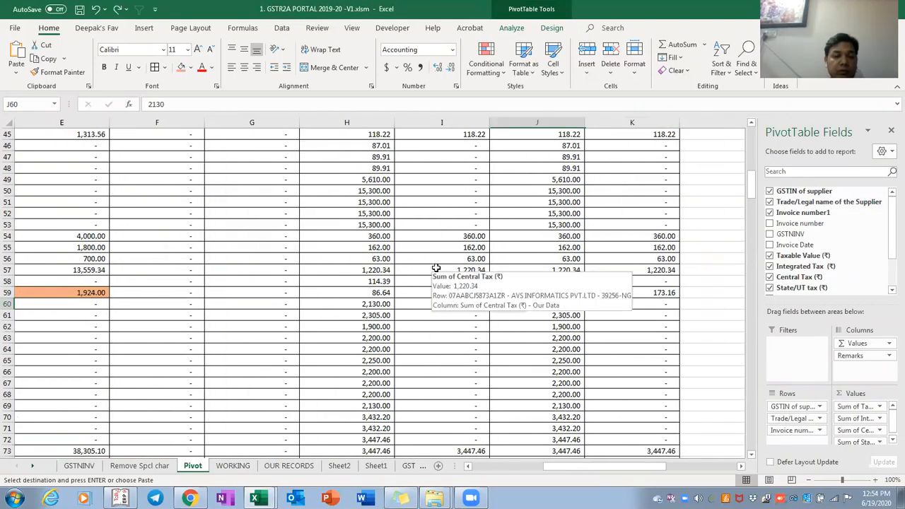
key("Home")
key("Right")
key("Right")
key("Right")
key("shift+Down")
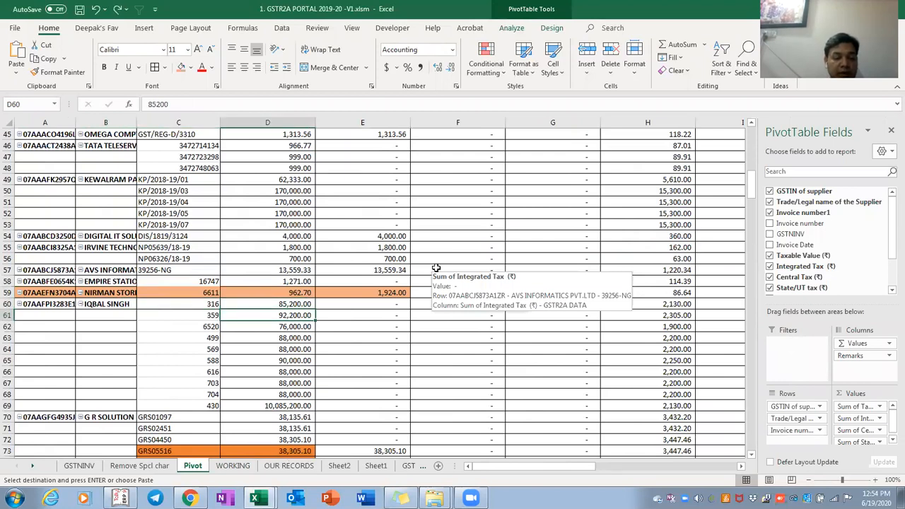
key("Left")
key("Down")
key("Down")
key("Down")
key("Down")
key("Down")
key("Down")
key("Down")
key("Down")
key("Down")
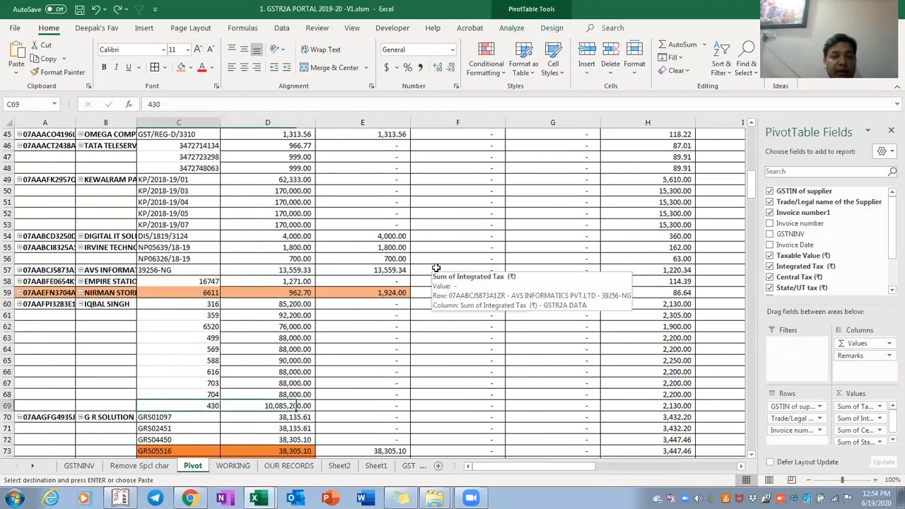
key("shift+Right")
key("ctrl+Page_Down")
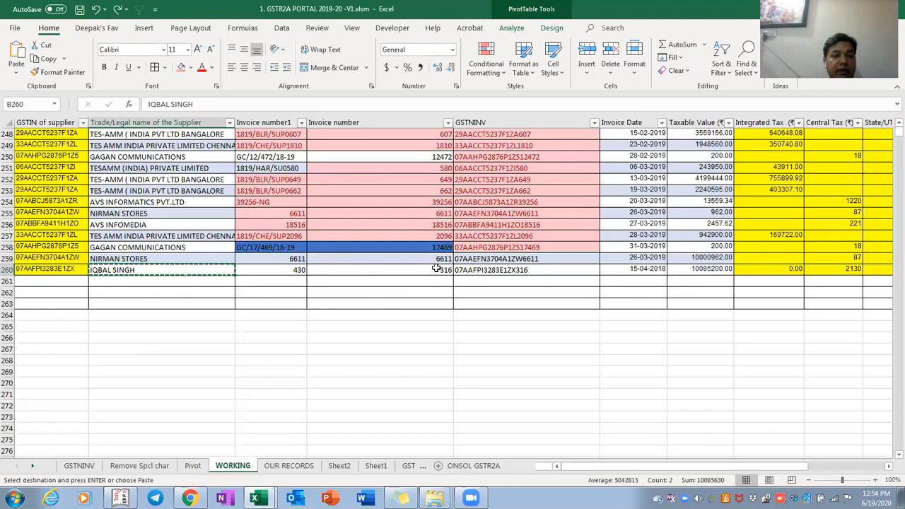
key("Right")
key("Left")
key("shift+Left")
key("shift+Left")
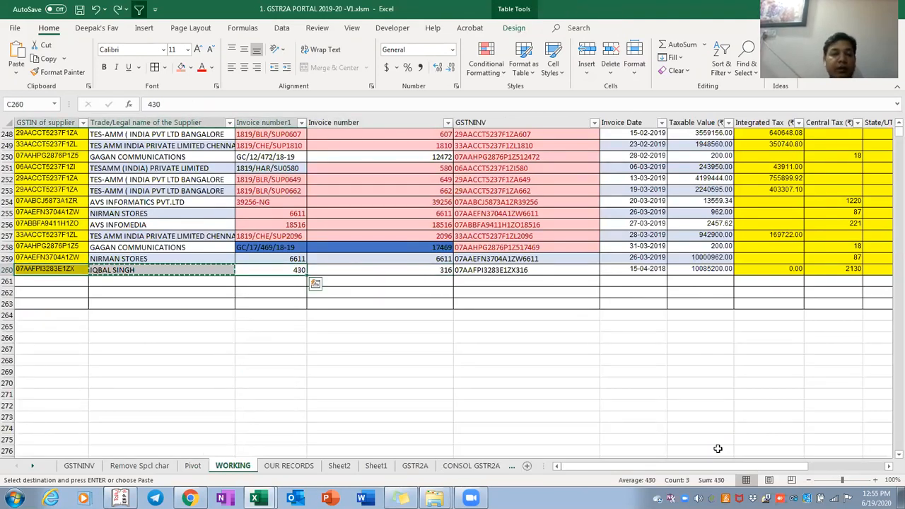
mouse_move(311, 263)
left_mouse_down()
mouse_move(279, 267)
mouse_move(301, 290)
mouse_move(306, 264)
left_mouse_up()
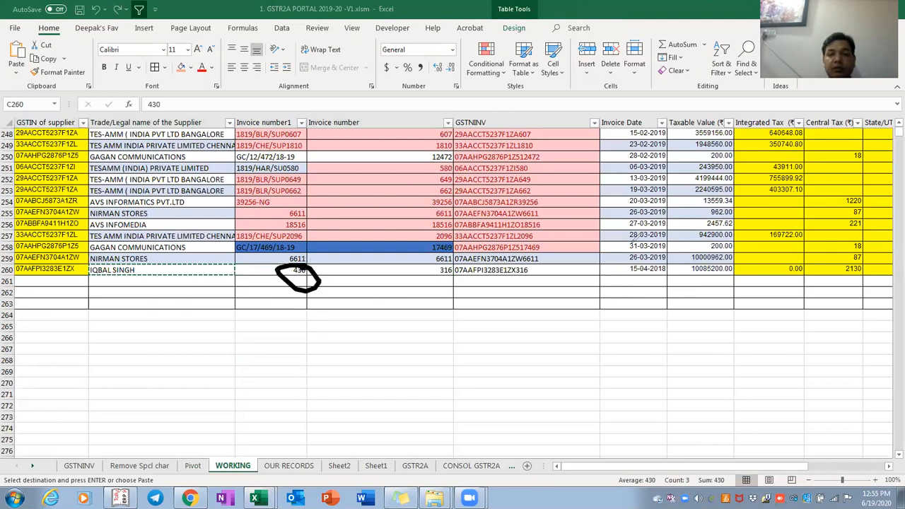
mouse_move(741, 261)
left_mouse_down()
mouse_move(680, 277)
mouse_move(744, 240)
left_mouse_up()
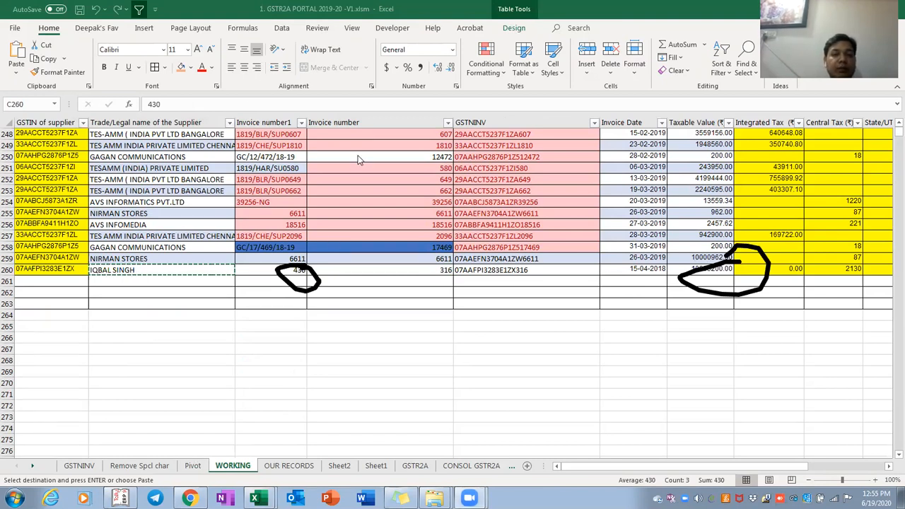
left_click(195, 467)
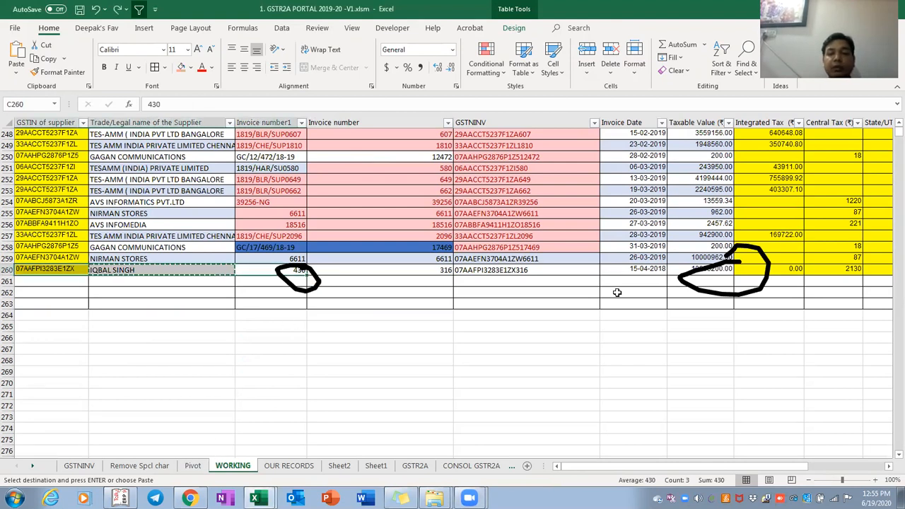
left_click(193, 466)
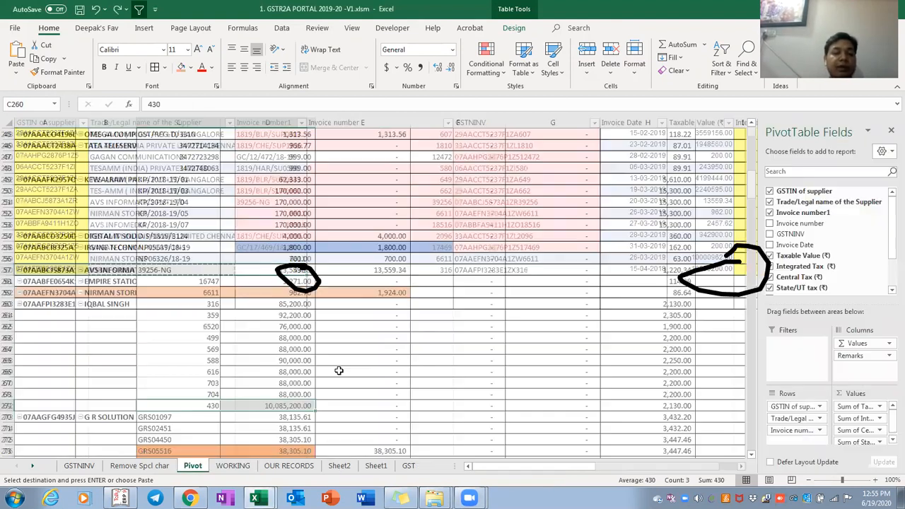
left_click(285, 406)
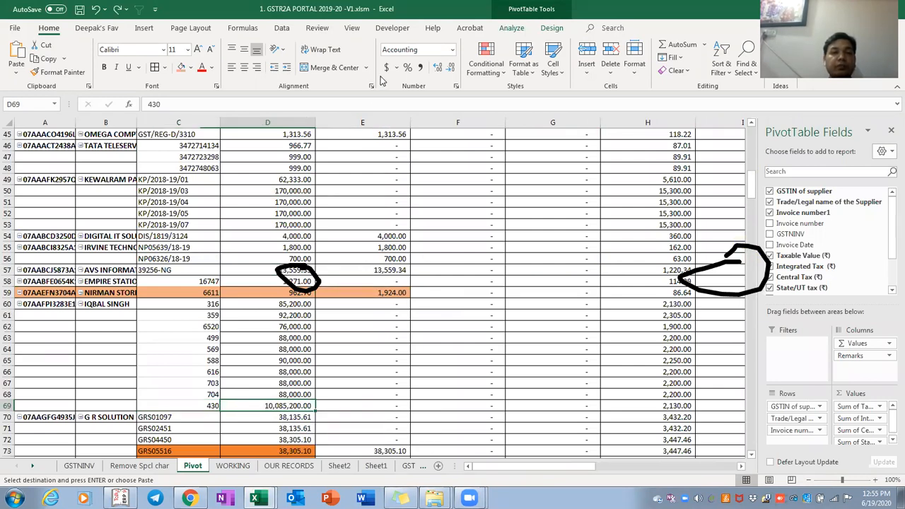
left_click_drag(196, 394, 393, 432)
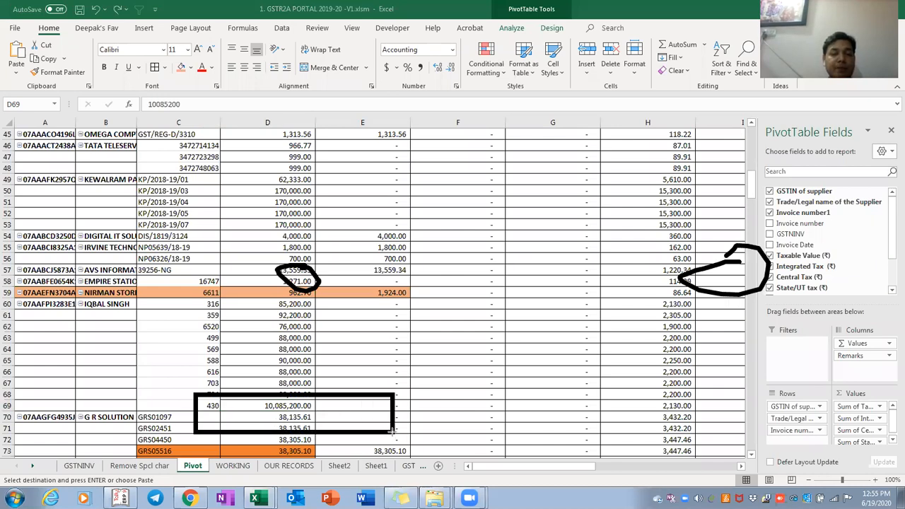
left_click(600, 76)
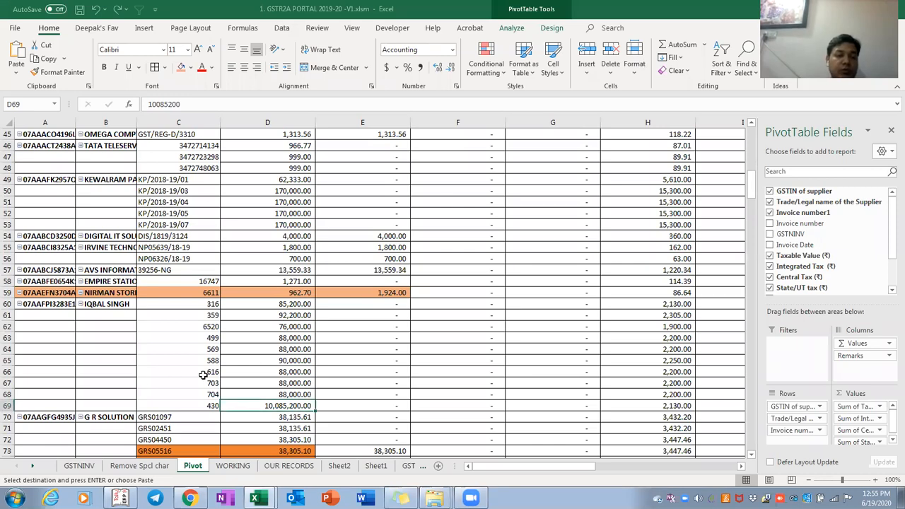
key("ctrl+Page_Down")
Delete test rows 259 and 260 from the WORKING table
key("shift+Right")
key("shift+Right")
key("shift+Right")
key("shift+Right")
key("shift+Right")
key("shift+Right")
key("shift+Right")
key("shift+Right")
key("shift+Right")
key("shift+Right")
key("shift+Right")
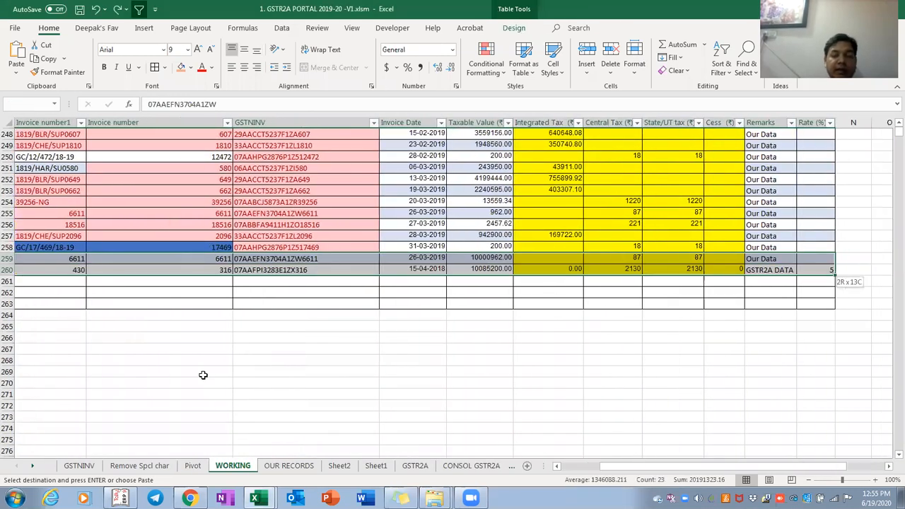
key("shift+F10")
key("d")
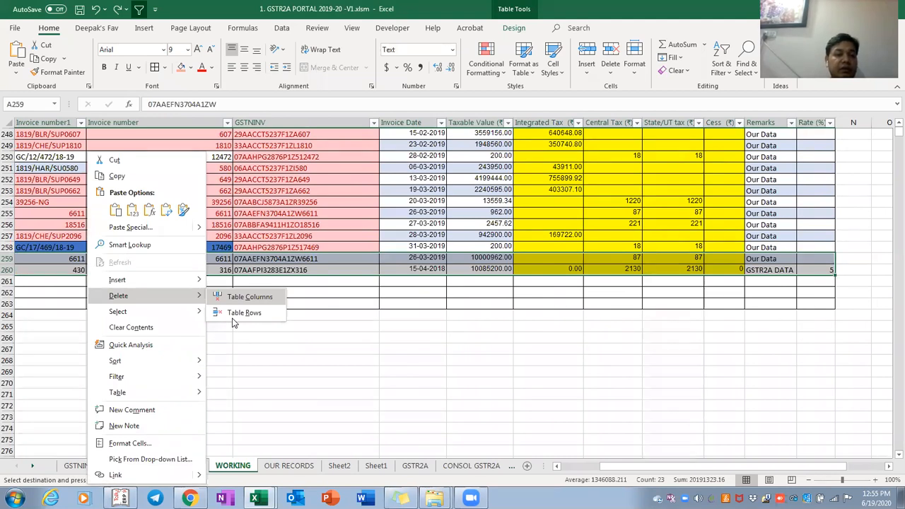
left_click(248, 312)
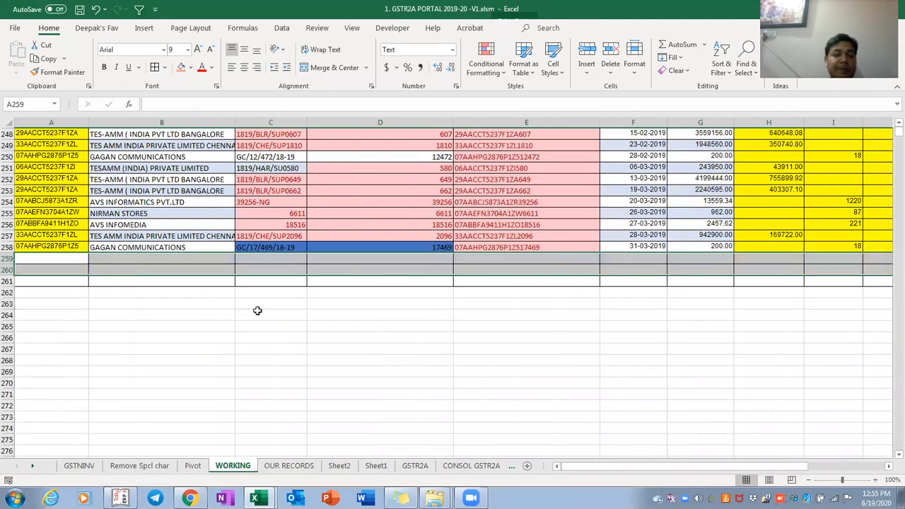
Refresh the pivot and inspect invoice 499's Our Data value in row 63
key("ctrl+Page_Up")
key("shift+F10")
key("r")
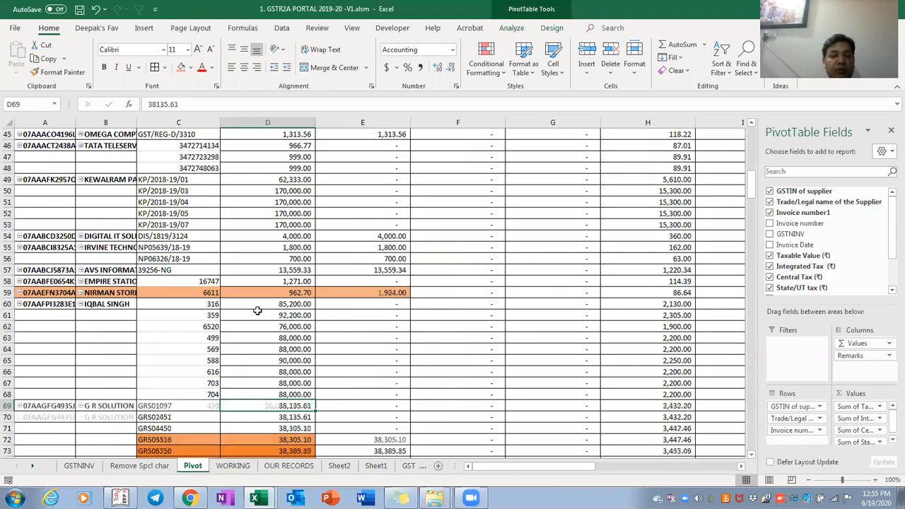
left_click(348, 337)
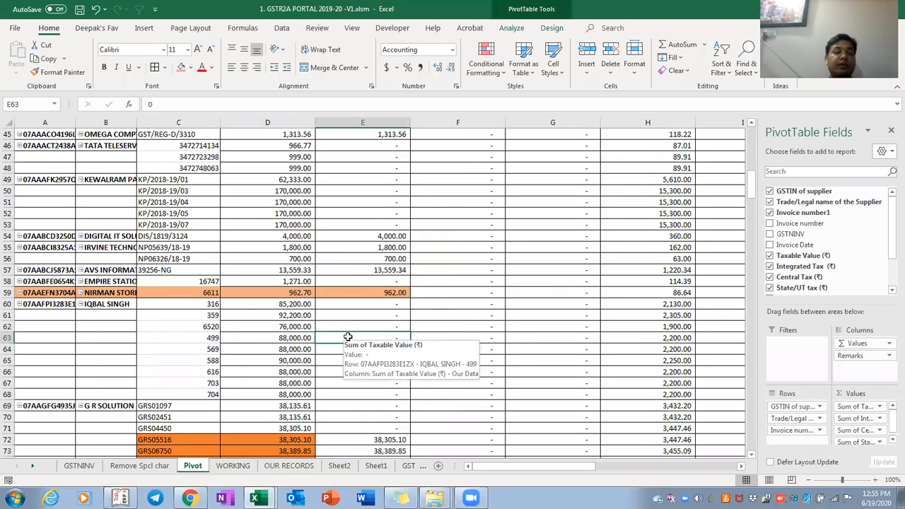
key("Home")
key("Right")
key("Right")
key("ctrl+Up")
key("ctrl+Up")
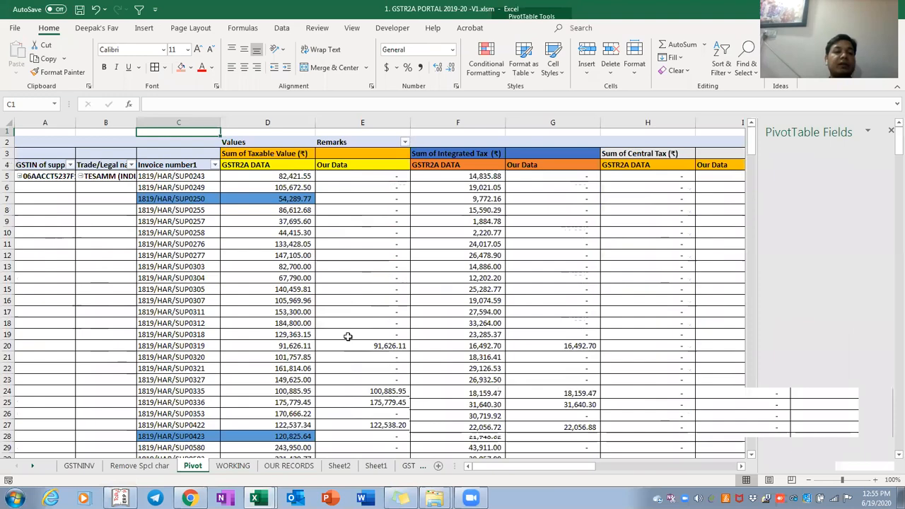
key("ctrl+Down")
key("Down")
key("ctrl+shift+Down")
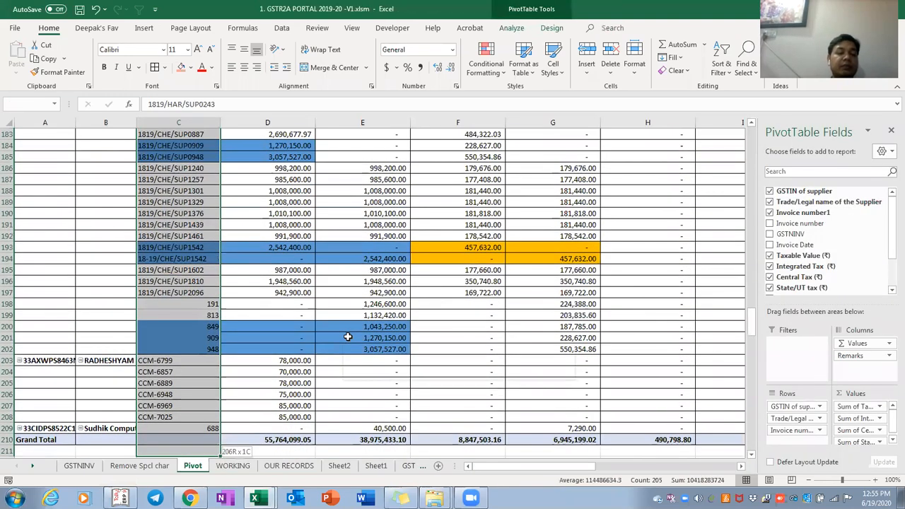
key("ctrl+BackSpace")
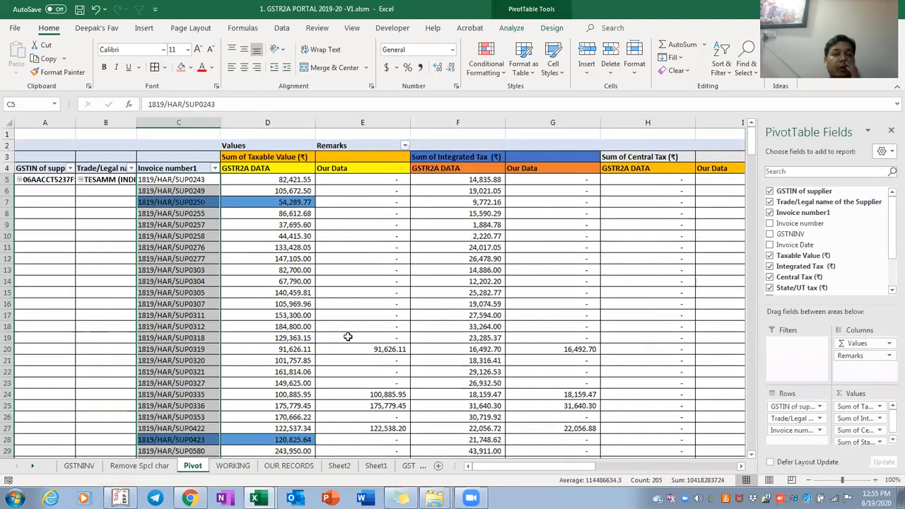
key("Right")
key("Right")
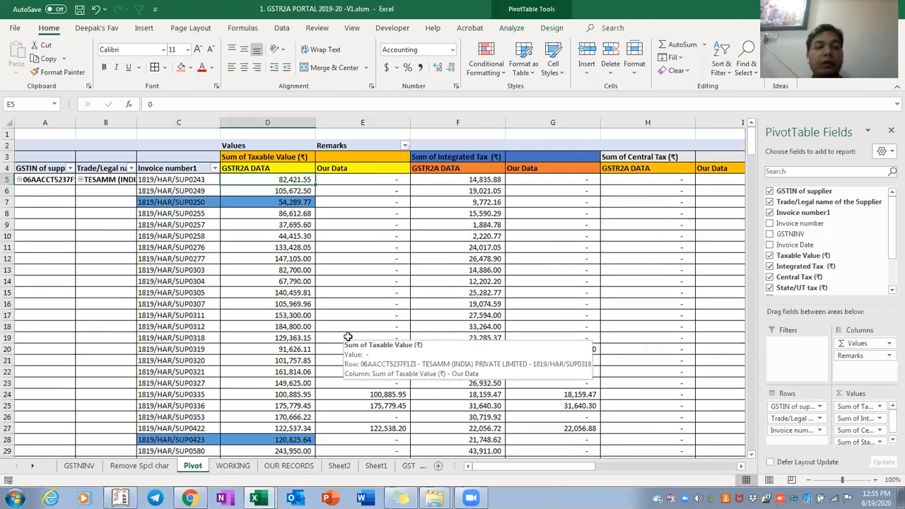
key("Left")
key("Left")
key("Page_Down")
key("Page_Down")
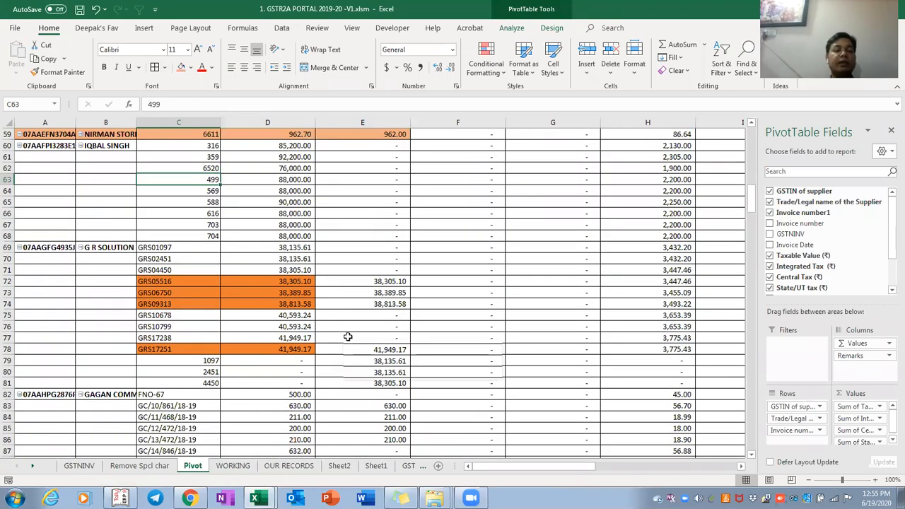
key("Down")
key("Down")
key("Down")
key("Down")
key("Down")
key("Down")
key("Down")
key("Down")
key("Down")
key("Down")
key("Down")
key("Down")
key("Down")
key("Down")
key("Down")
key("Down")
key("Down")
key("Down")
key("Down")
key("Down")
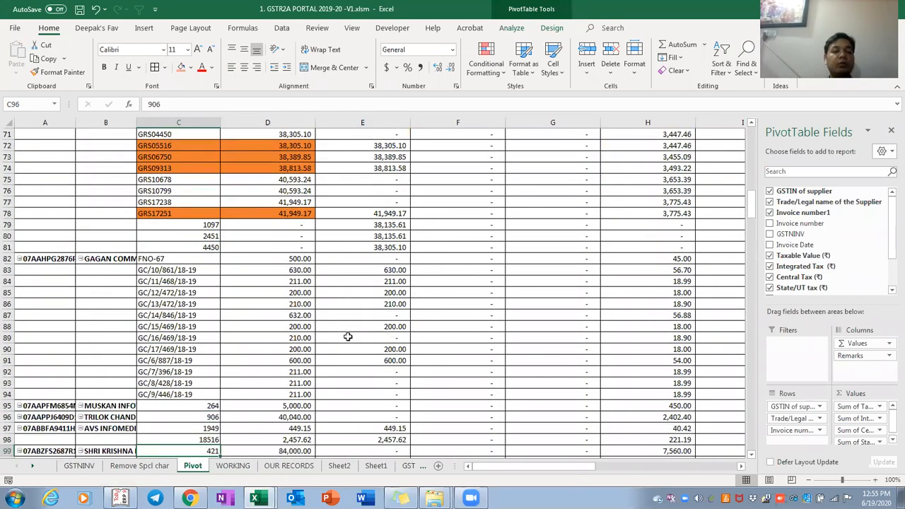
key("Down")
key("Down")
key("Down")
key("Down")
key("Down")
key("Down")
key("Down")
key("Down")
key("Down")
key("Down")
key("Down")
key("Down")
key("Down")
key("Down")
key("Down")
key("Down")
key("Down")
key("Down")
key("Down")
key("Down")
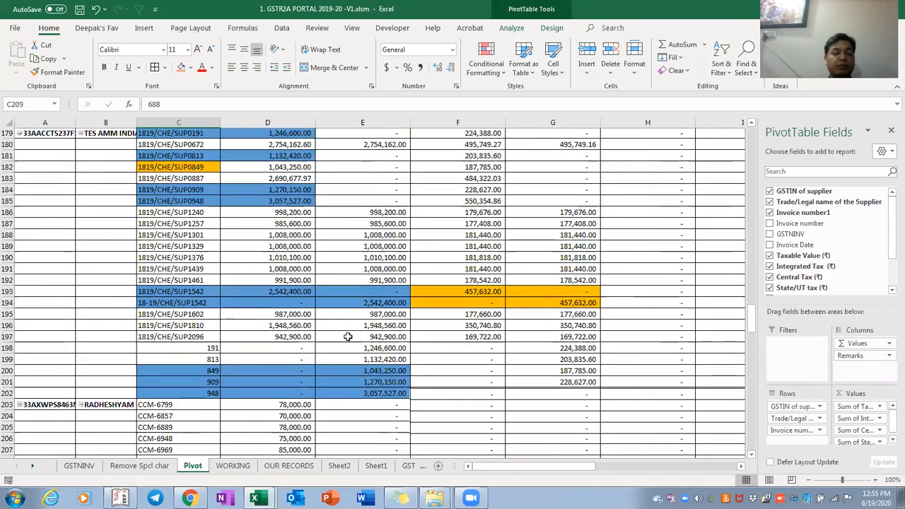
key("alt+Tab")
key("alt+Tab")
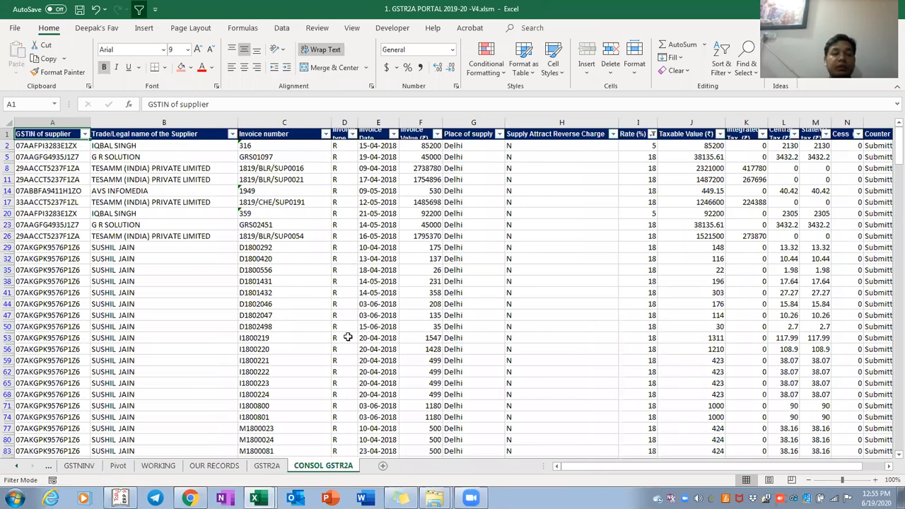
Switch to the V4 workbook's WORKING sheet and select the supplier GSTIN column to the last row
key("ctrl+Page_Up")
key("alt+Tab")
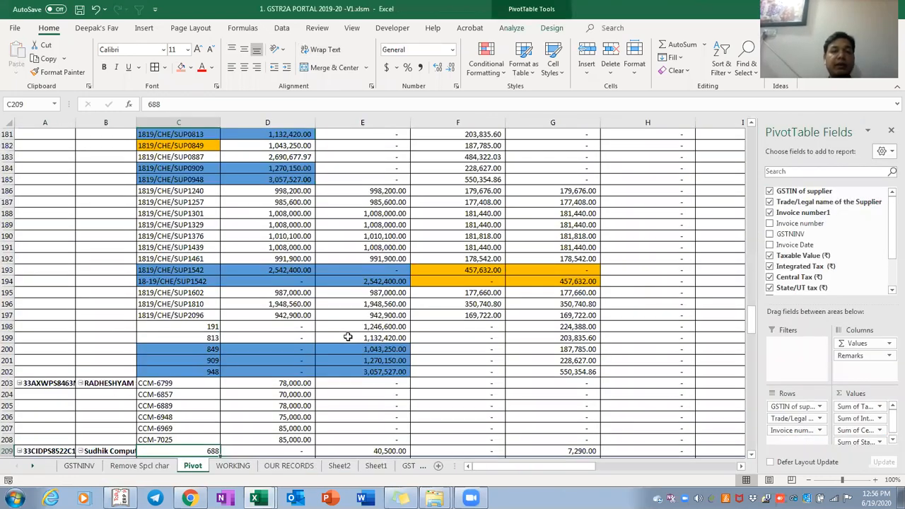
key("alt+Tab")
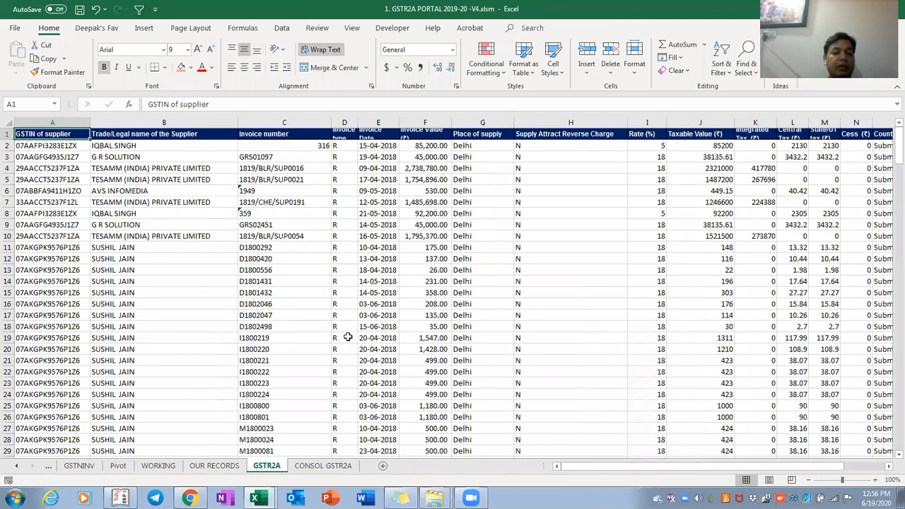
key("ctrl+Page_Up")
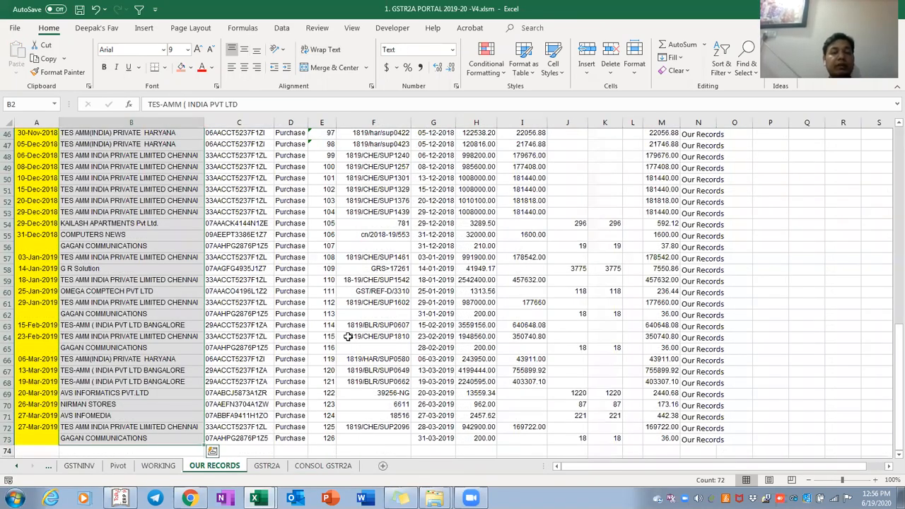
key("ctrl+Page_Up")
key("ctrl+Up")
key("ctrl+Up")
key("ctrl+Right")
key("ctrl+Left")
key("ctrl+Down")
key("Right")
key("Right")
key("Right")
key("Left")
key("Left")
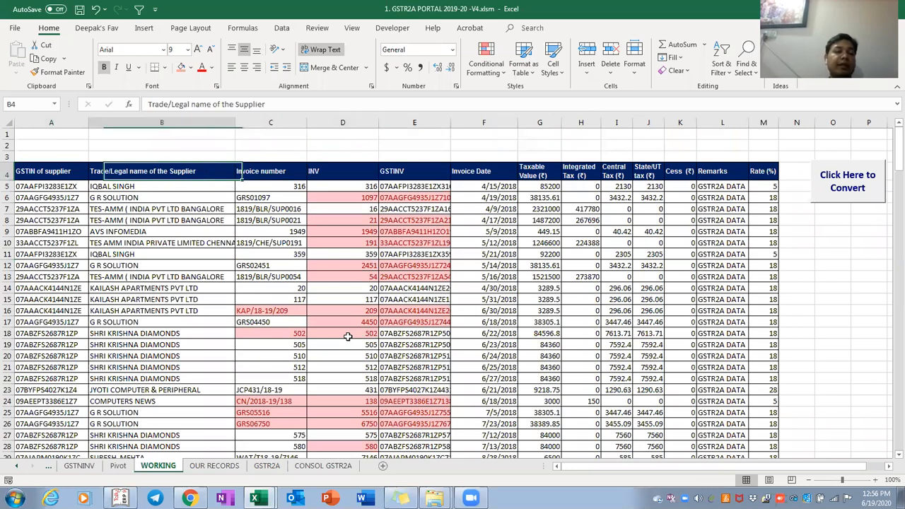
key("Left")
key("ctrl+shift+Down")
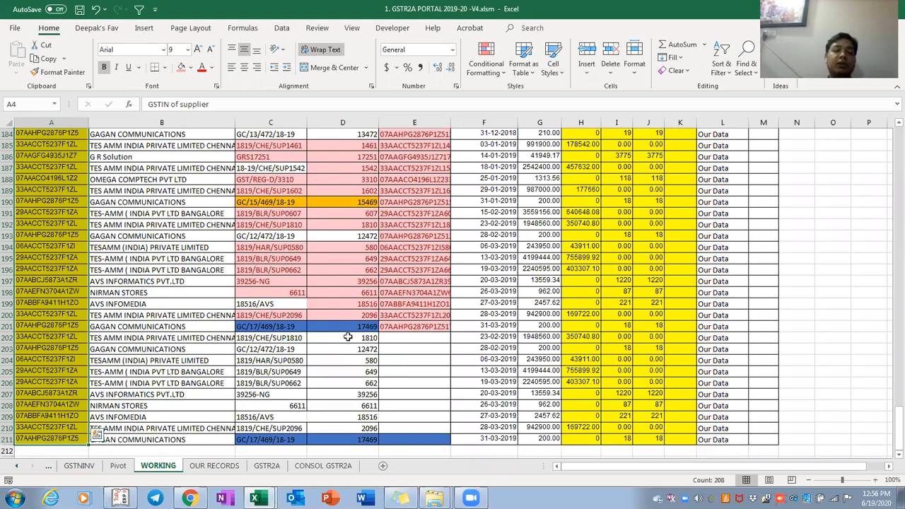
Review the CONSOL GSTR2A and GSTR2A sheets, then return to the top of the WORKING table
key("ctrl+Page_Down")
key("ctrl+Page_Down")
key("ctrl+Page_Down")
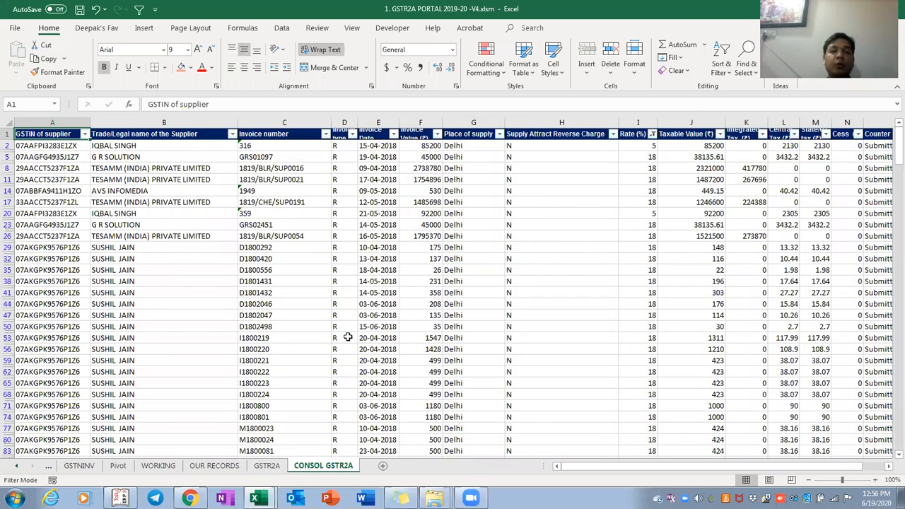
scroll(347, 337, "right", 1)
key("ctrl+Page_Up")
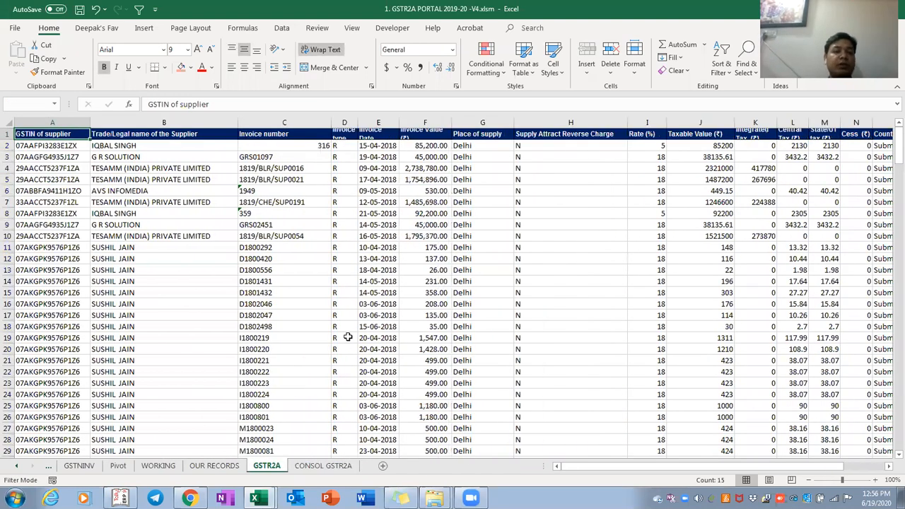
scroll(348, 337, "right", 2)
key("ctrl+Page_Up")
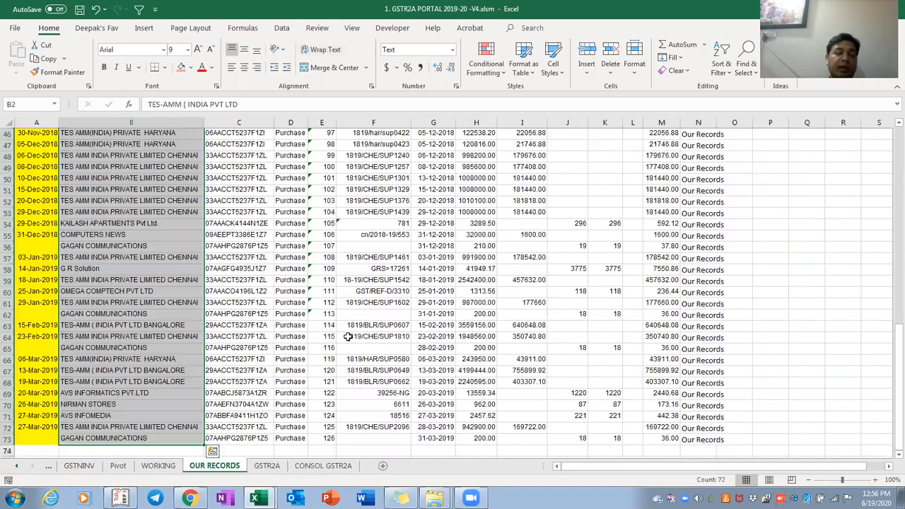
key("ctrl+Up")
key("ctrl+Page_Up")
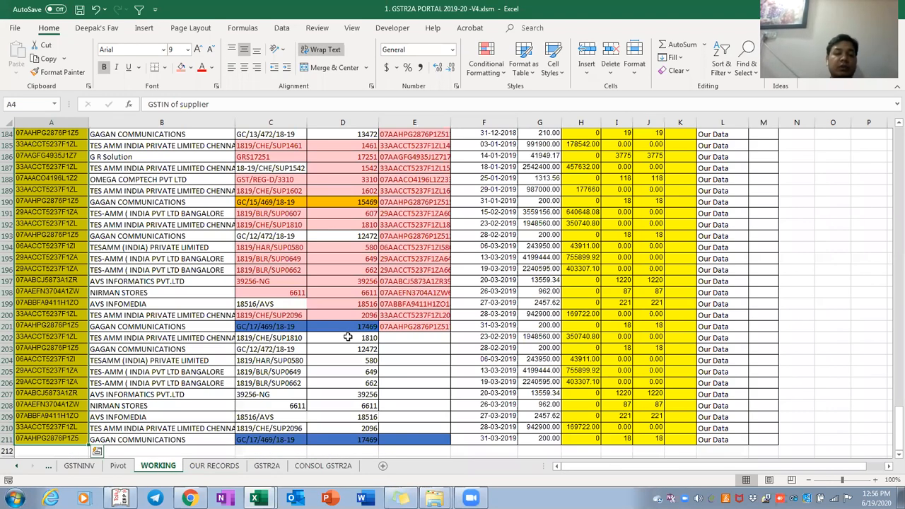
key("ctrl+Up")
key("Down")
key("Down")
key("Down")
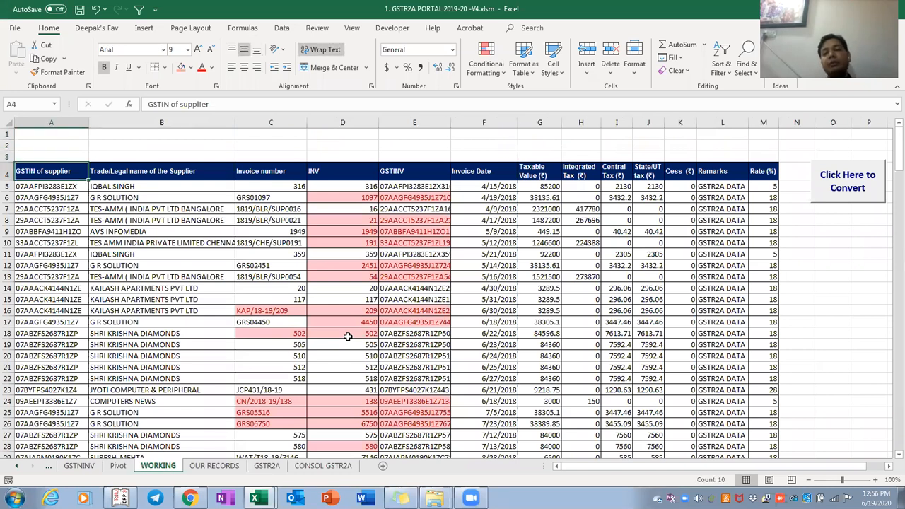
Select the Rate (%) column and delete it
key("ctrl+shift+Right")
key("ctrl+Right")
key("ctrl+shift+Down")
key("Menu")
key("d")
key("Left")
key("Left")
Select the whole WORKING table down to row 211, then go to the first INV value
key("Right")
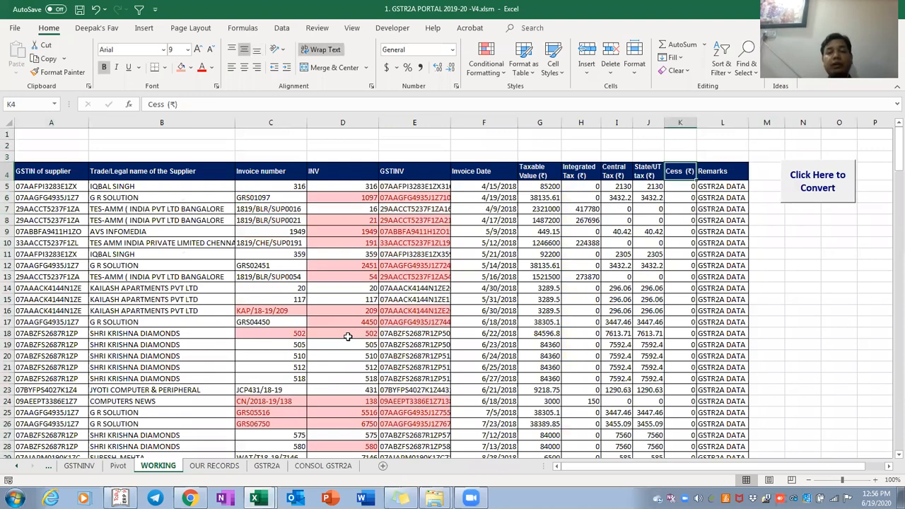
key("ctrl+shift+Left")
key("ctrl+shift+Down")
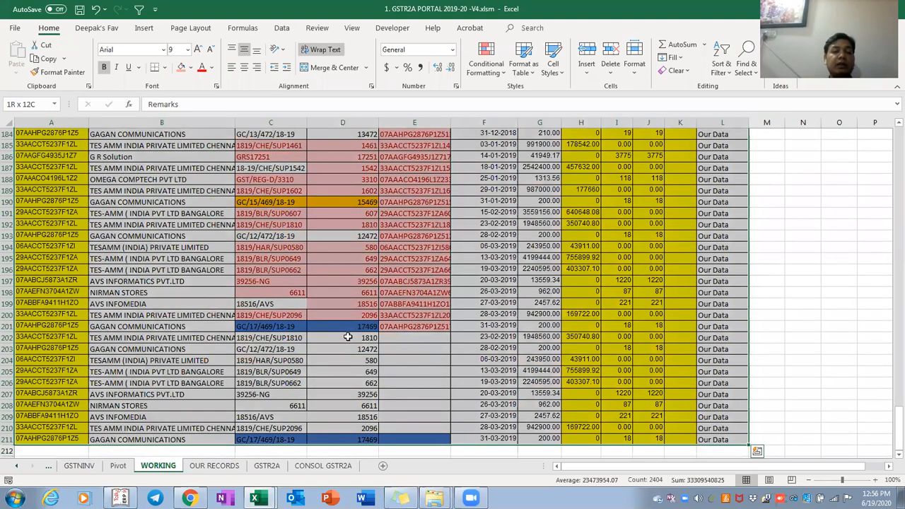
key("ctrl+Up")
key("Down")
key("Down")
key("Down")
key("ctrl+Left")
key("Right")
key("Right")
key("Right")
key("Down")
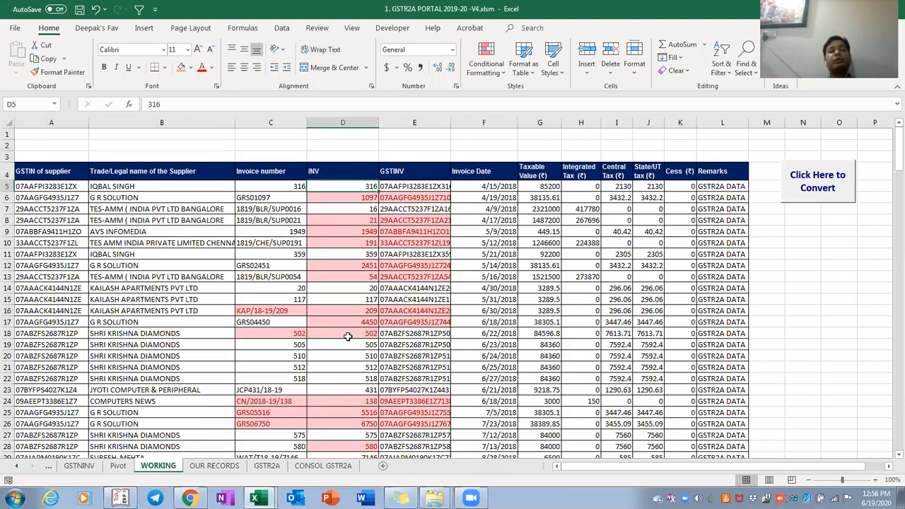
Delete the INV and GSTINV helper columns from the WORKING table
key("ctrl+space")
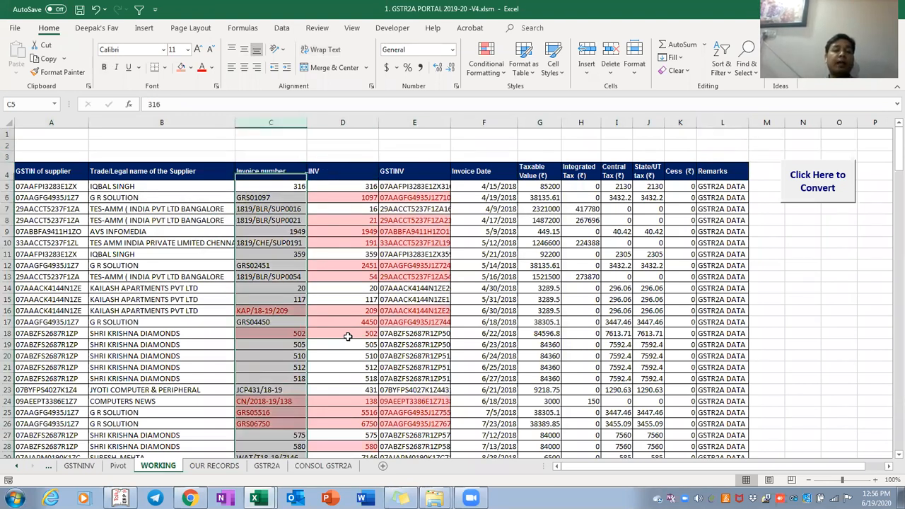
key("Right")
key("ctrl+space")
key("shift+Right")
key("Menu")
key("d")
Select the whole cleaned WORKING table, then return to its top rows
key("Right")
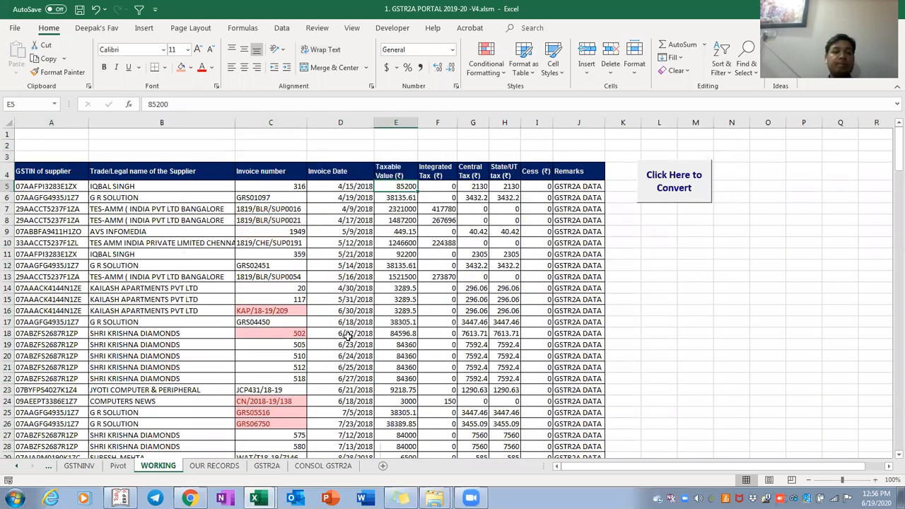
key("Left")
key("Left")
key("Up")
key("Home")
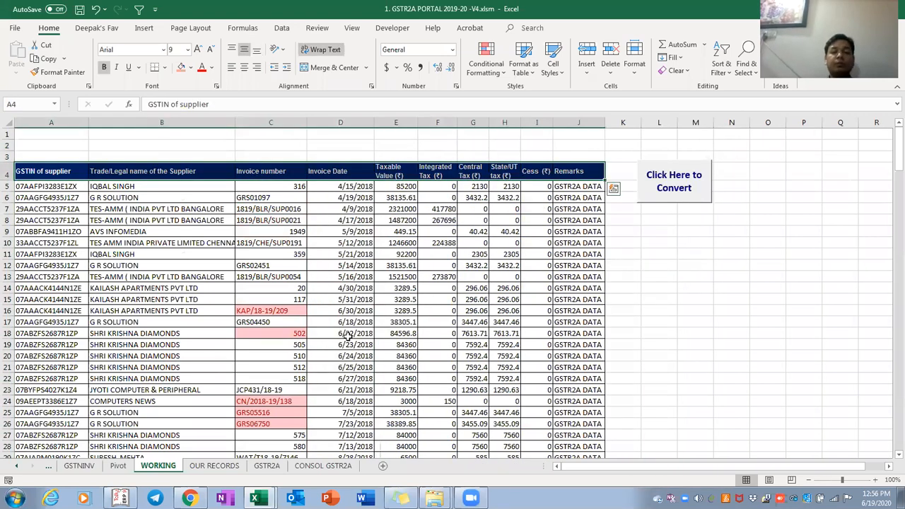
key("ctrl+shift+Right")
key("ctrl+shift+Down")
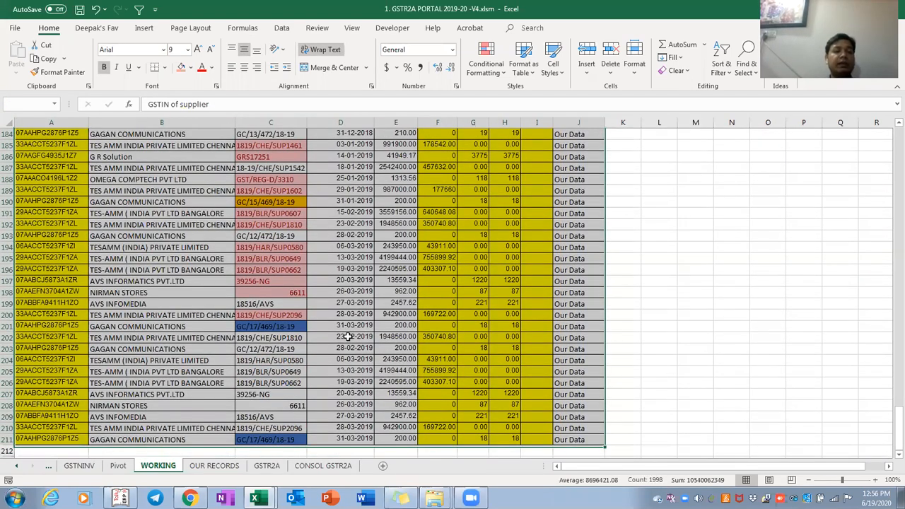
key("Left")
key("Right")
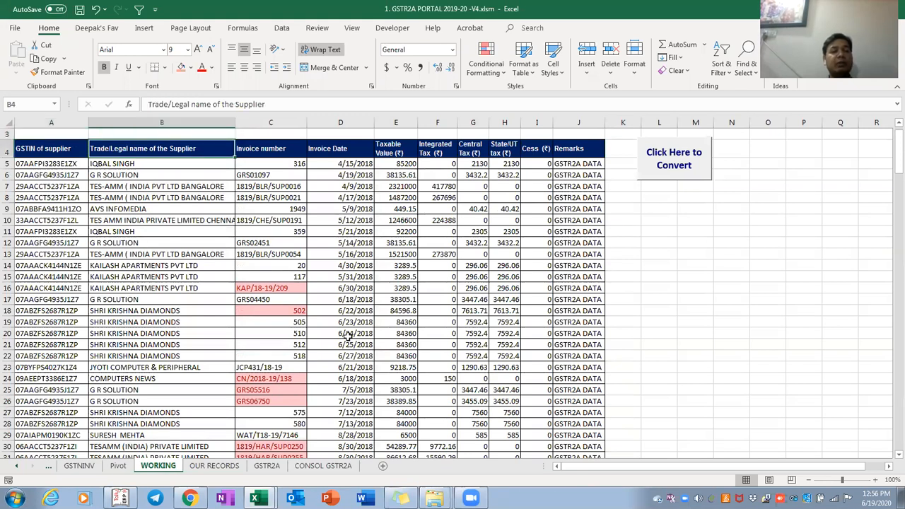
Check the Invoice number, Invoice Date and Taxable Value columns and where the data ends
key("Right")
key("Right")
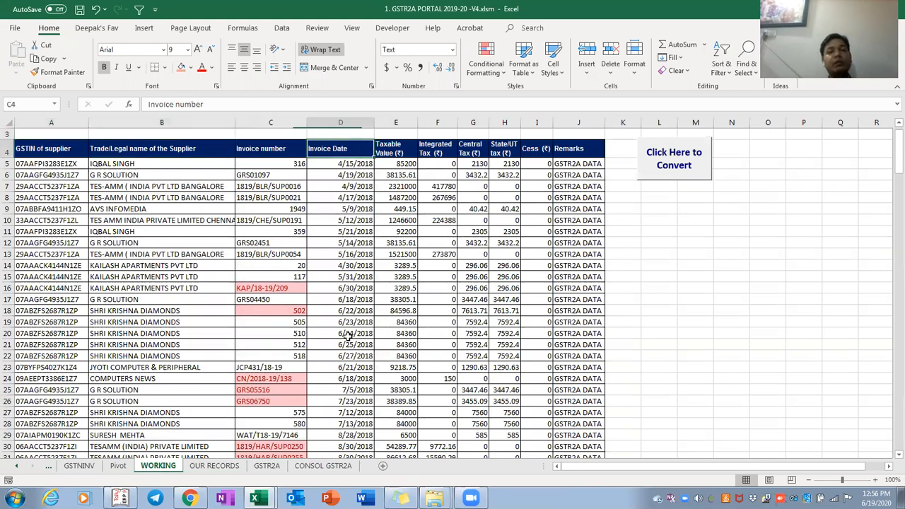
key("Right")
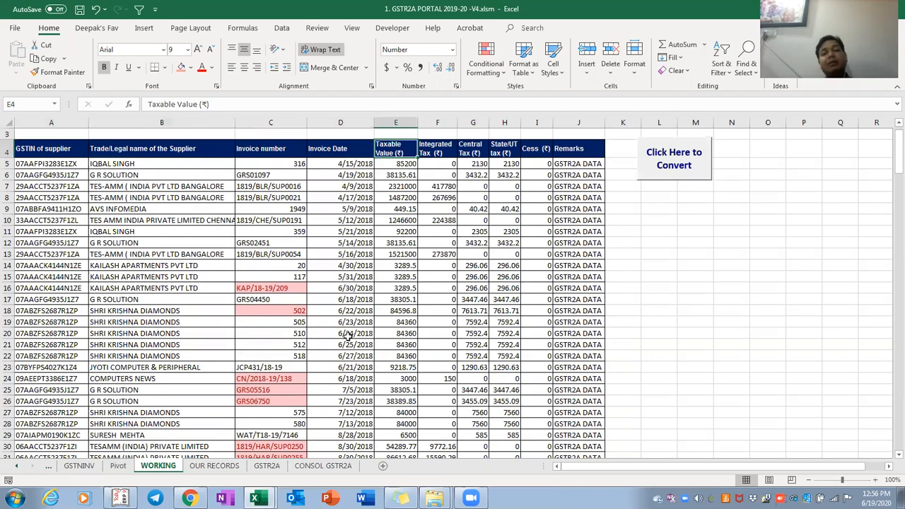
key("Right")
key("Right")
key("Right")
key("Right")
key("Right")
key("Down")
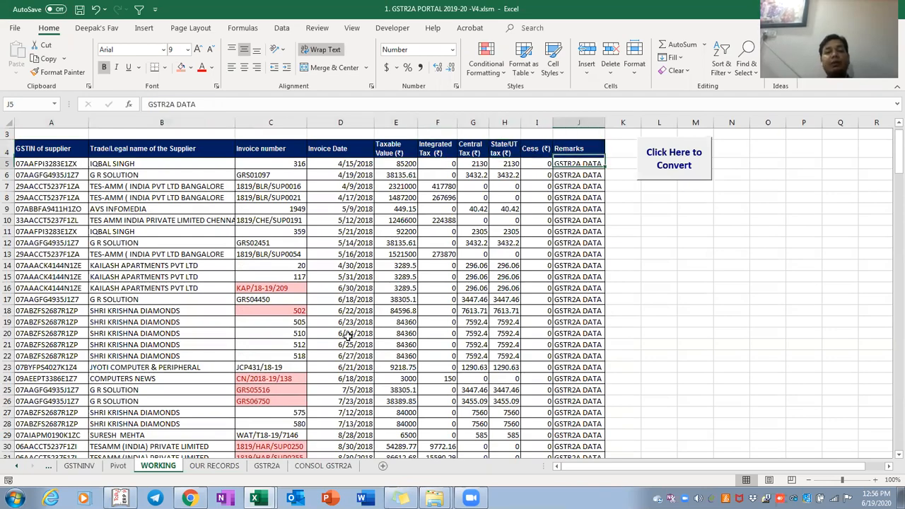
key("ctrl+Down")
key("ctrl+Up")
key("ctrl+Up")
key("ctrl+Down")
key("ctrl+Left")
key("Right")
key("Right")
key("Right")
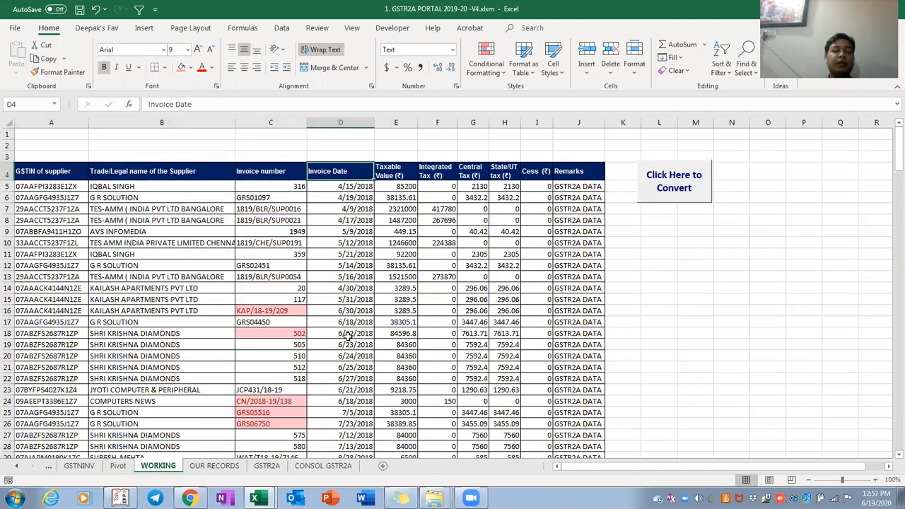
Paste the corrected invoice numbers over column C down to the last invoice row
key("ctrl+space")
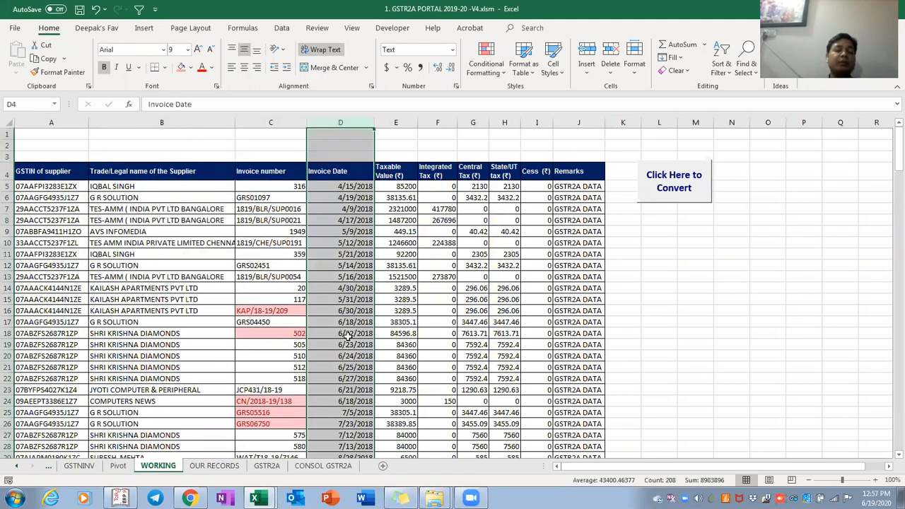
key("Left")
key("Down")
key("ctrl+shift+Down")
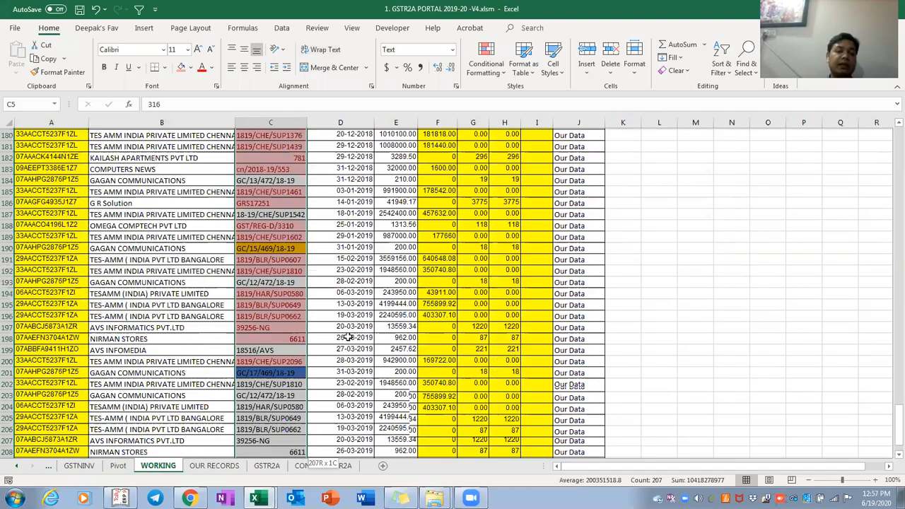
key("ctrl+v")
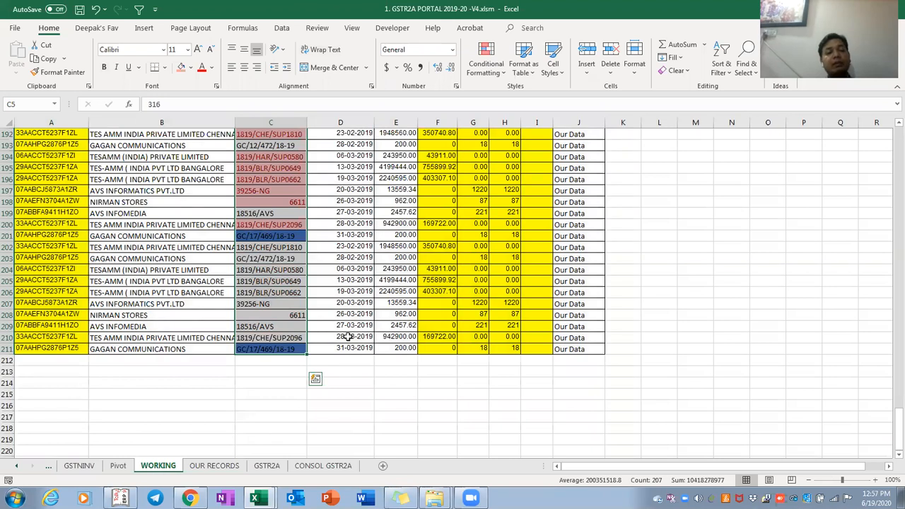
Run the 'Click Here to Convert' macro to rebuild the INV and GSTINV columns
key("ctrl+Up")
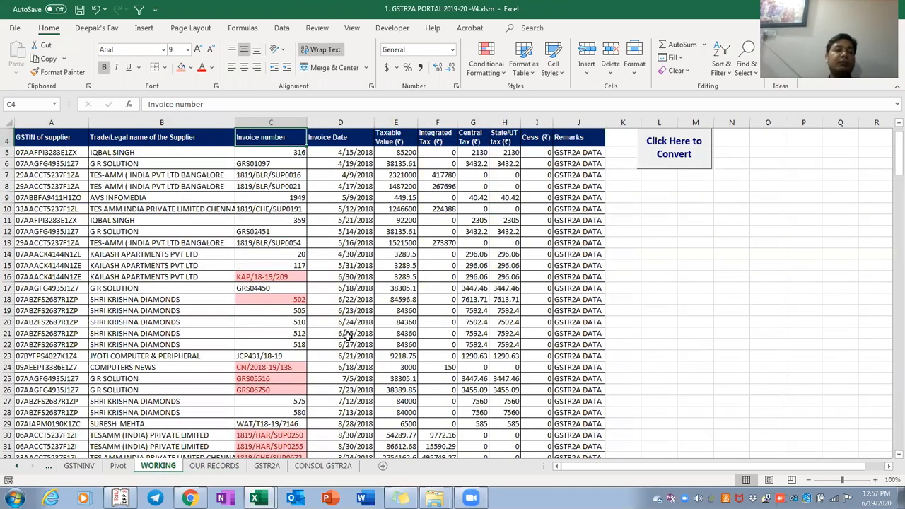
scroll(346, 337, "up", 1)
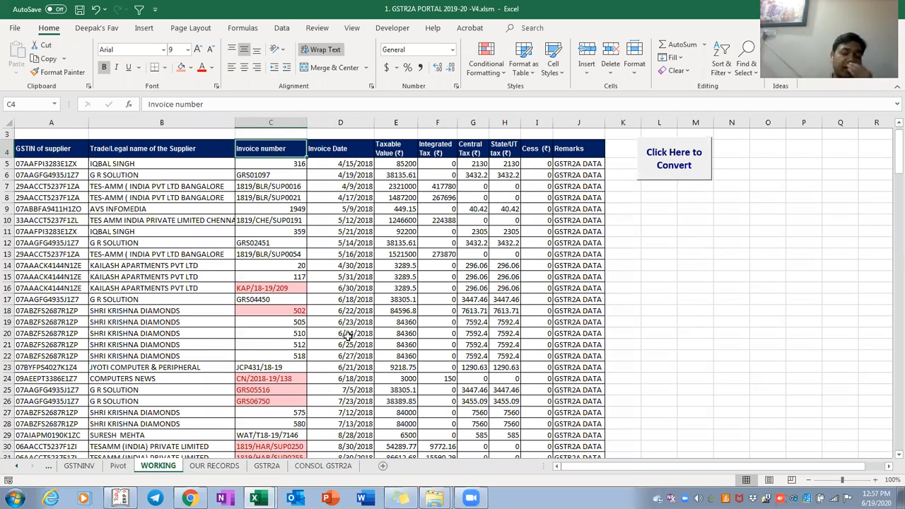
left_click(681, 157)
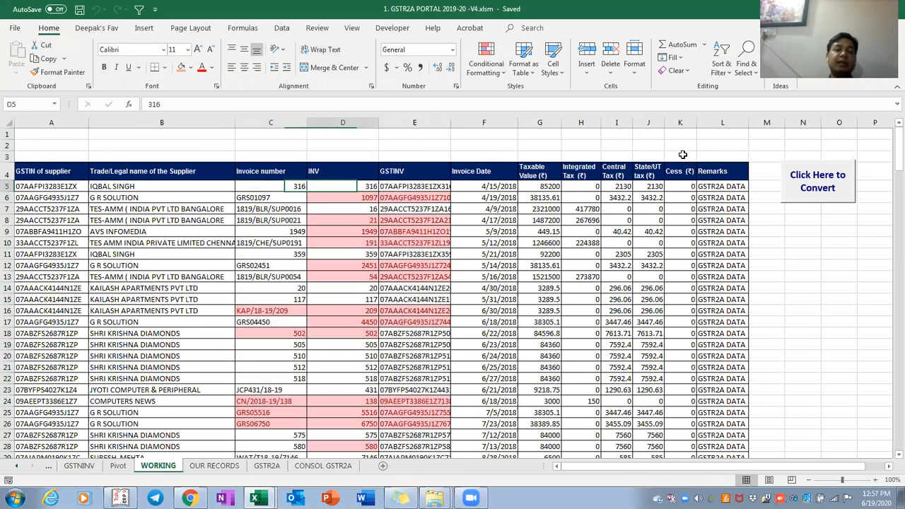
Check the INV values in column D, including D8 and 2451, and the invoice number in C13
key("Down")
key("Down")
key("Down")
key("Down")
key("Down")
key("Down")
key("Down")
key("Down")
key("Down")
key("Down")
key("Down")
key("Down")
key("Down")
key("Down")
key("Down")
key("Down")
key("Down")
key("Down")
key("Down")
key("Down")
key("Down")
key("Down")
key("ctrl+Up")
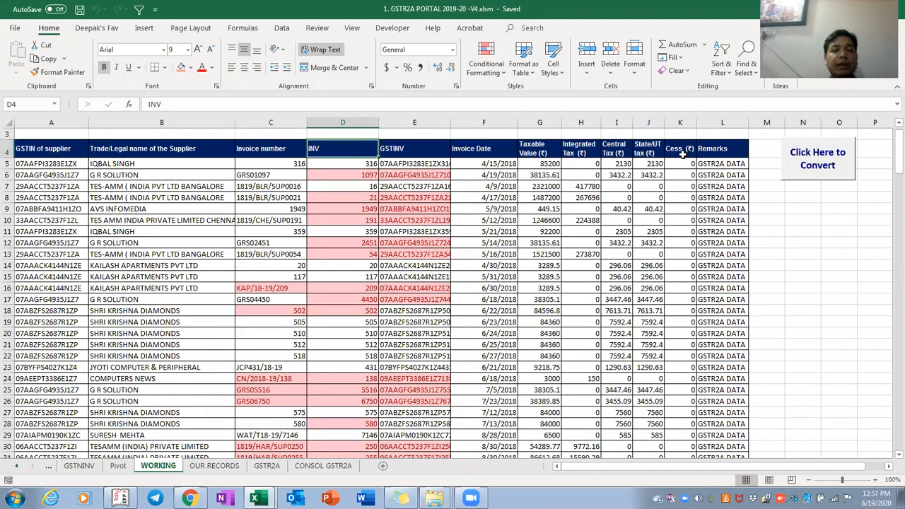
key("Down")
key("Down")
key("Down")
key("Down")
key("F2")
key("Return")
key("Down")
key("Down")
key("Down")
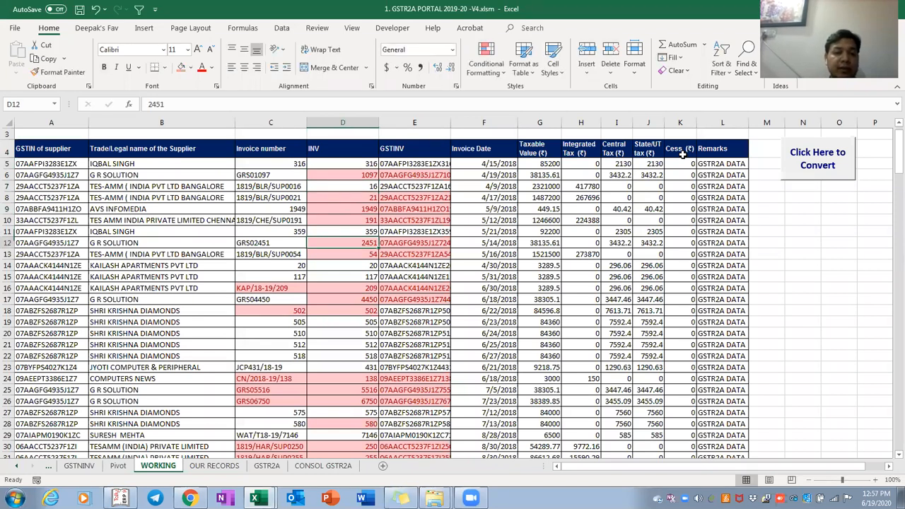
key("Down")
key("Left")
key("F2")
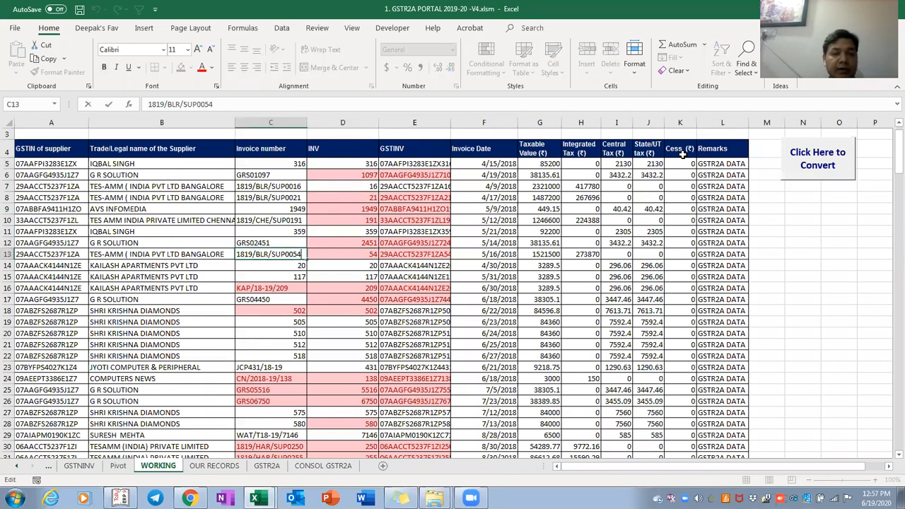
key("Return")
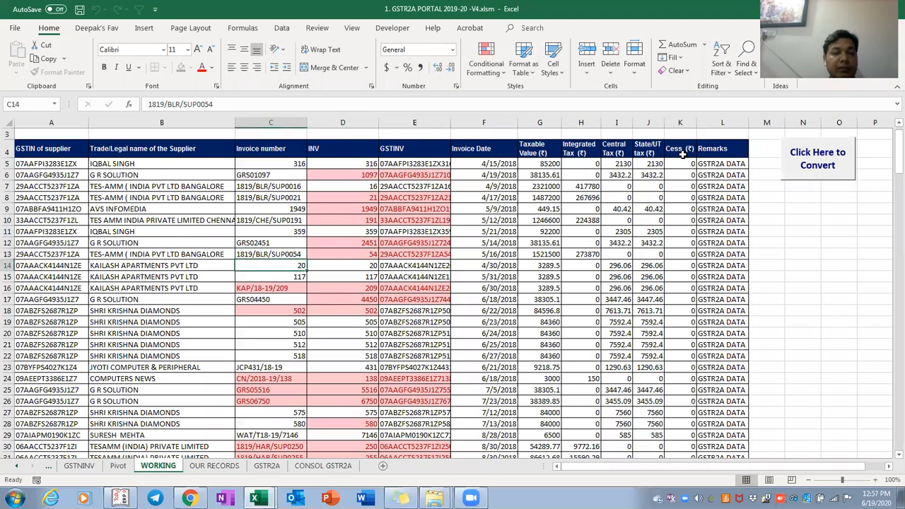
key("Down")
key("Down")
key("Down")
key("Down")
key("Down")
key("Down")
key("Down")
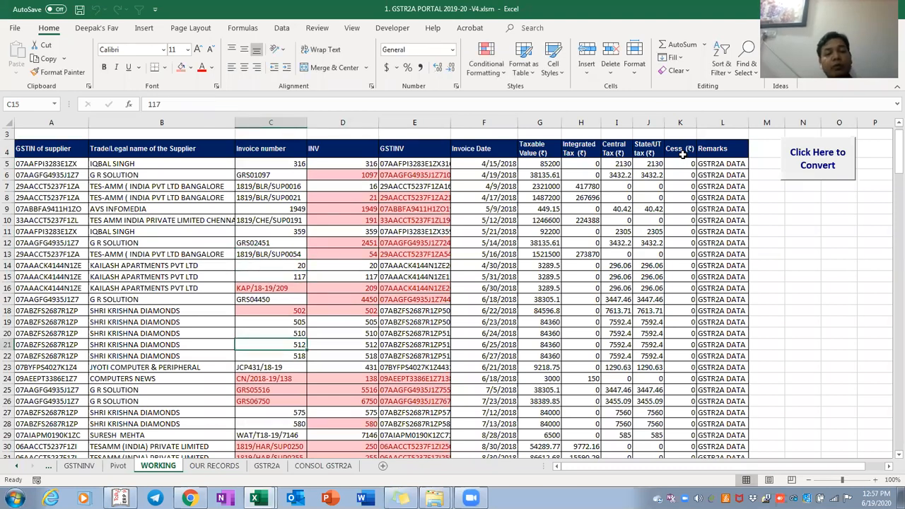
scroll(682, 154, "down", 20)
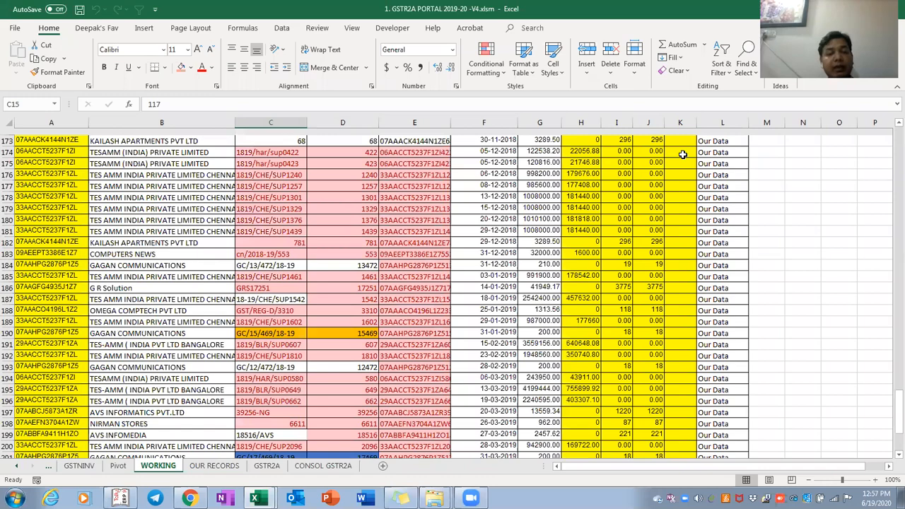
scroll(682, 154, "down", 4)
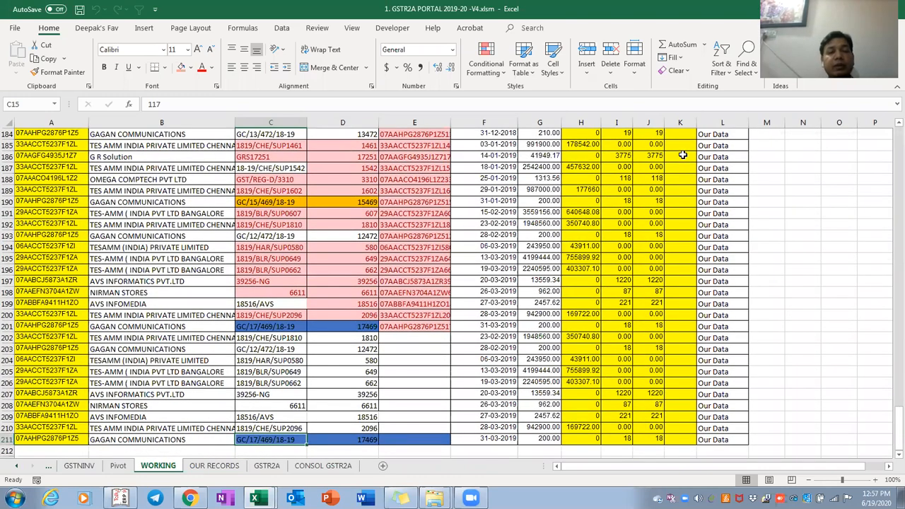
scroll(682, 155, "up", 20)
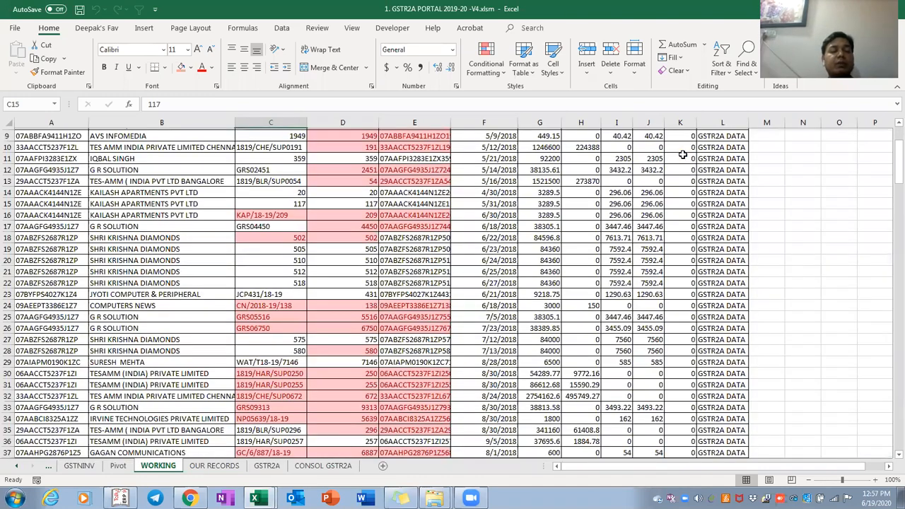
Inspect the GSTINV formulas in rows 7 and 9 that join each GSTIN with its INV value
key("ctrl+Up")
key("Down")
key("Right")
key("Right")
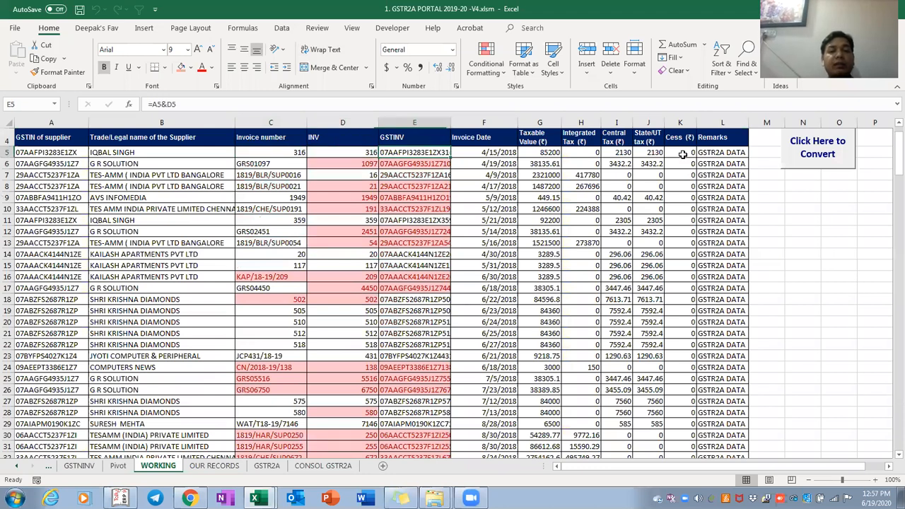
key("Down")
key("Down")
key("F2")
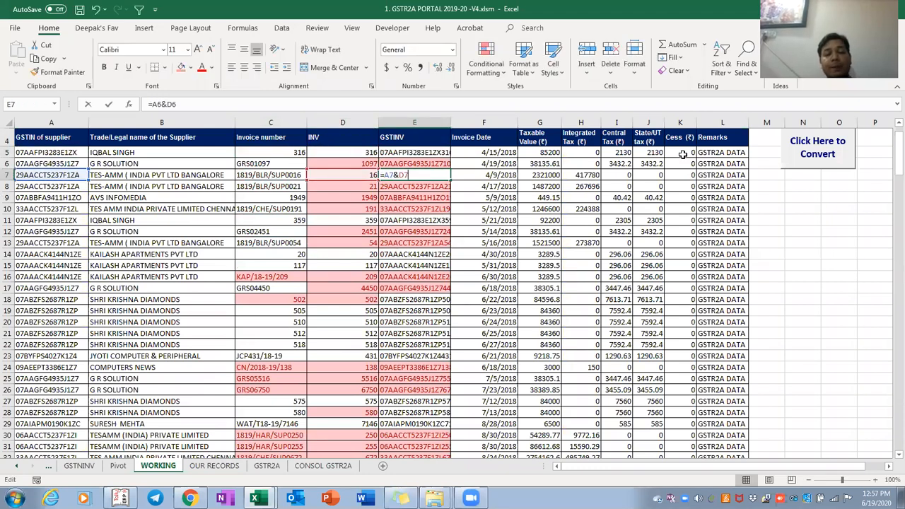
key("Return")
key("Down")
key("F2")
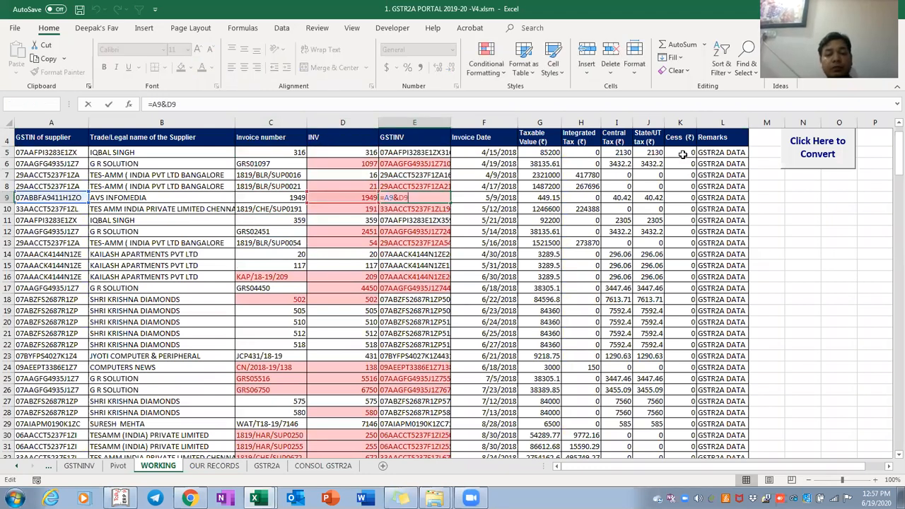
key("Return")
key("Down")
Select the GSTINV column from E4 down to row 211, then go to the Pivot sheet
key("ctrl+Down")
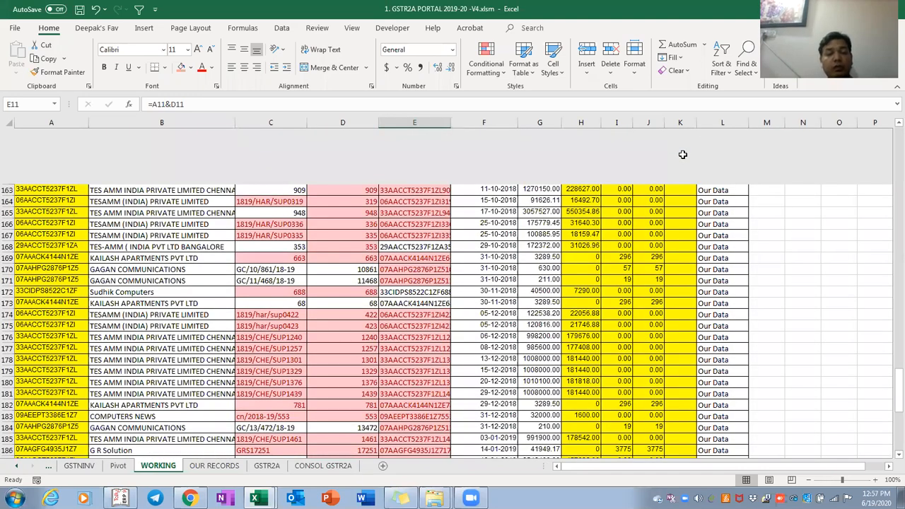
key("ctrl+Up")
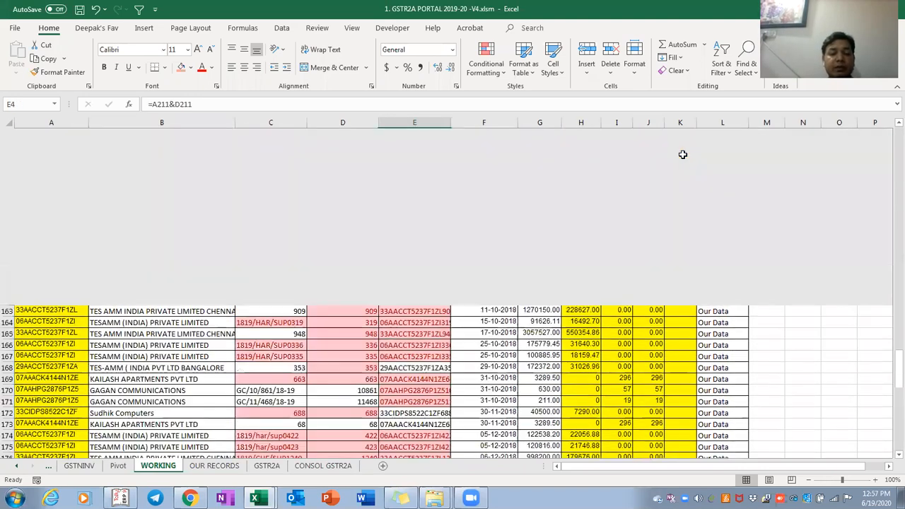
key("ctrl+shift+Down")
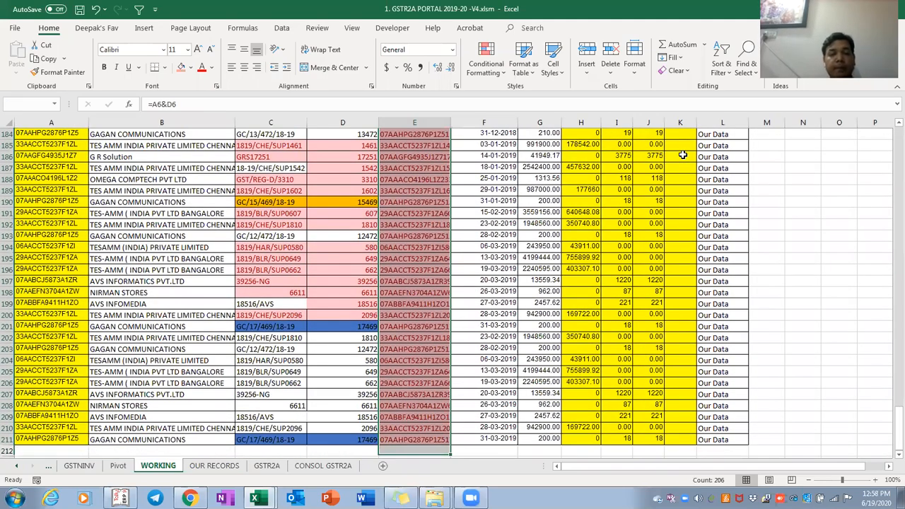
key("ctrl+Page_Up")
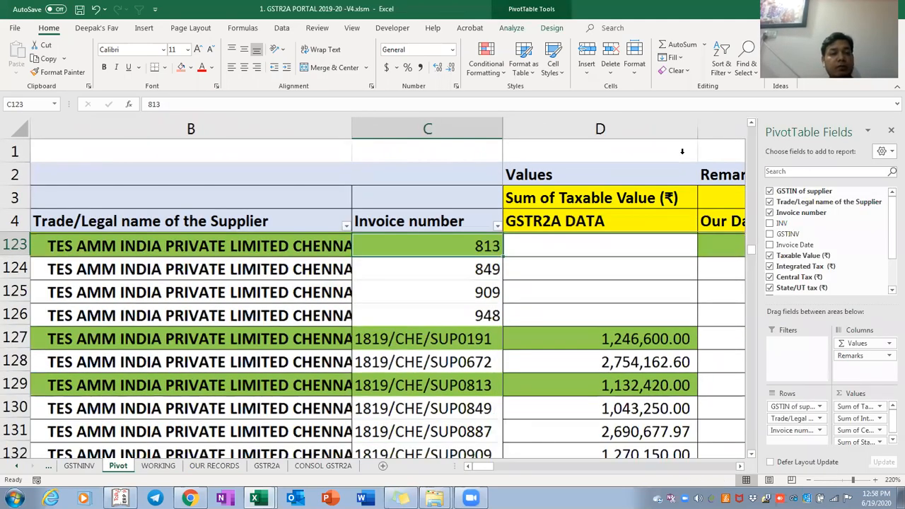
Browse the Pivot's GSTR2A DATA vs Our Data amounts down to row 123 and back through the invoice numbers
scroll(682, 151, "down", 4)
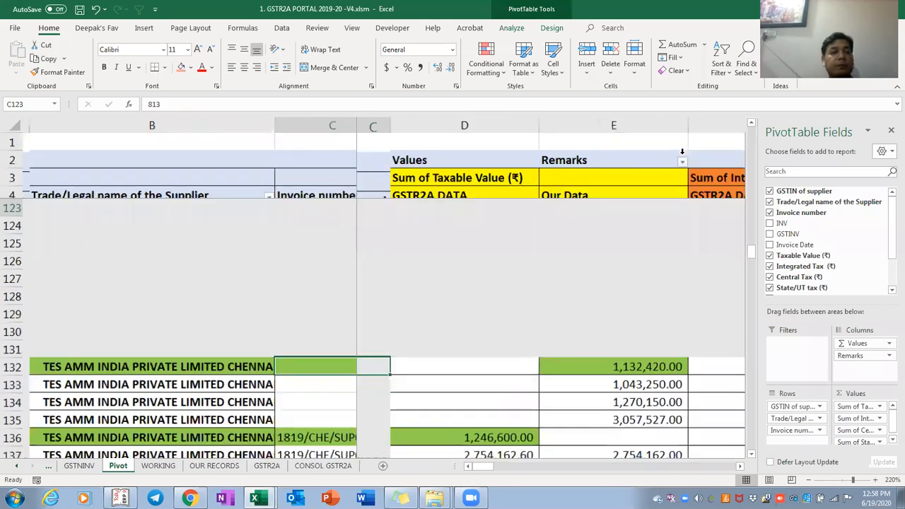
scroll(683, 151, "down", 5)
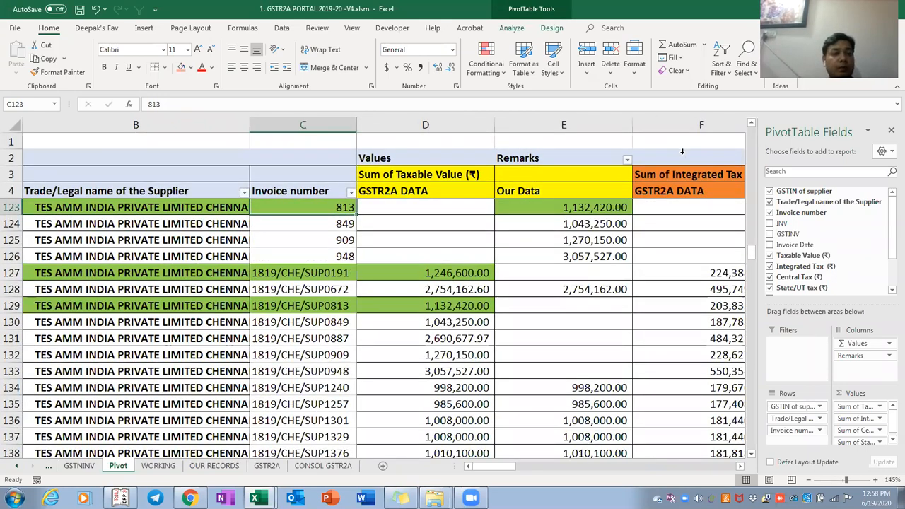
key("ctrl+Left")
key("Up")
key("Up")
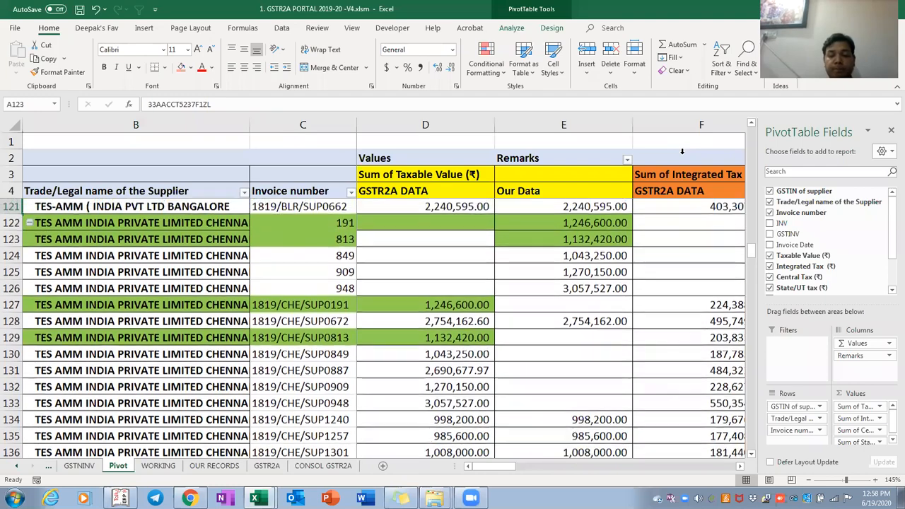
key("ctrl+Up")
scroll(683, 153, "down", 1)
scroll(682, 154, "down", 3)
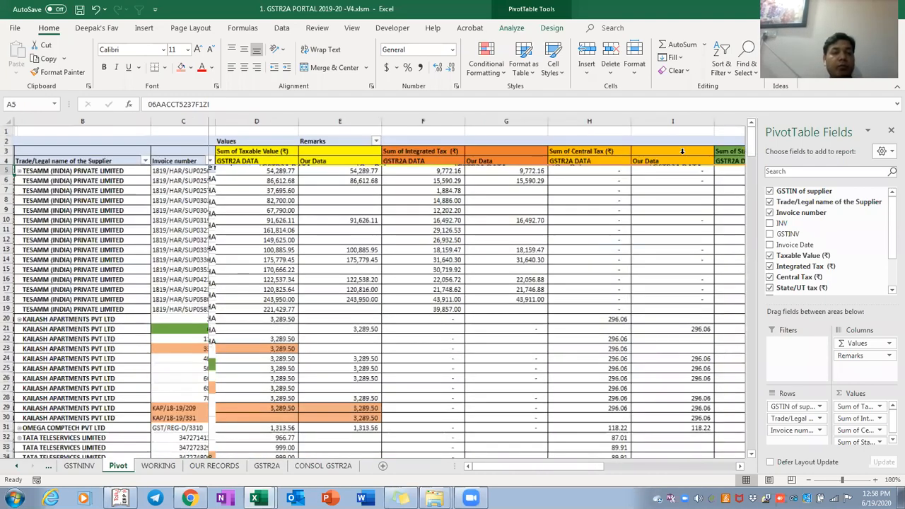
scroll(682, 151, "down", 2)
scroll(682, 152, "up", 1)
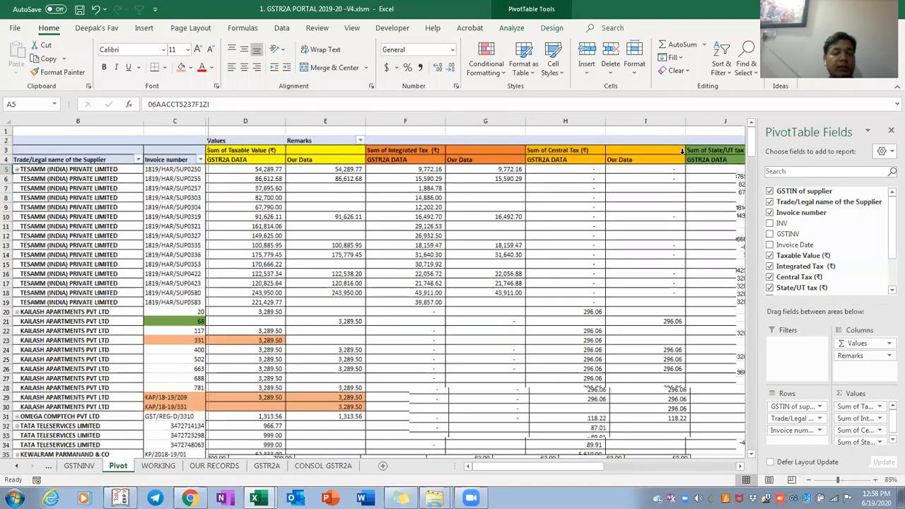
scroll(682, 151, "up", 1)
key("ctrl+Down")
key("Right")
key("Right")
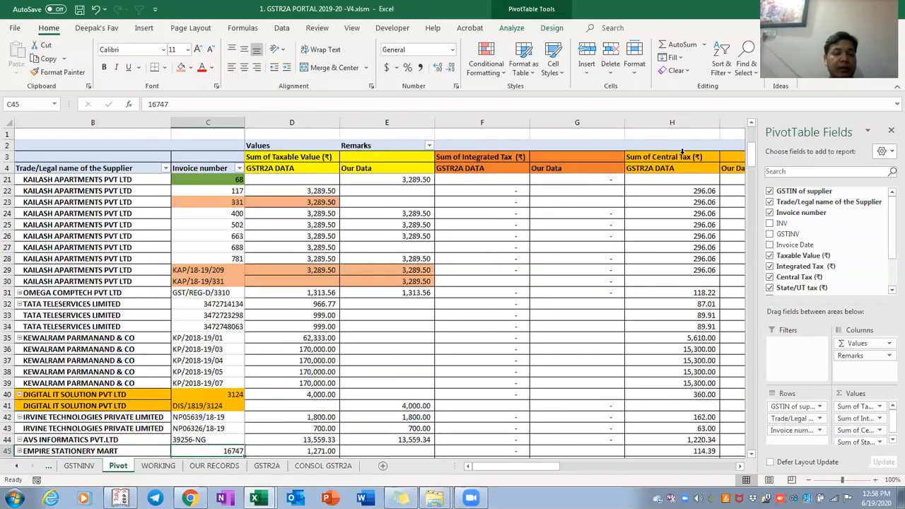
key("Down")
key("Down")
key("Down")
key("Down")
key("Down")
key("Down")
key("Down")
key("Down")
key("Down")
key("Down")
key("Down")
key("Down")
key("Down")
key("Down")
key("Down")
key("Down")
key("Down")
key("Down")
key("Down")
key("Down")
key("Down")
key("Down")
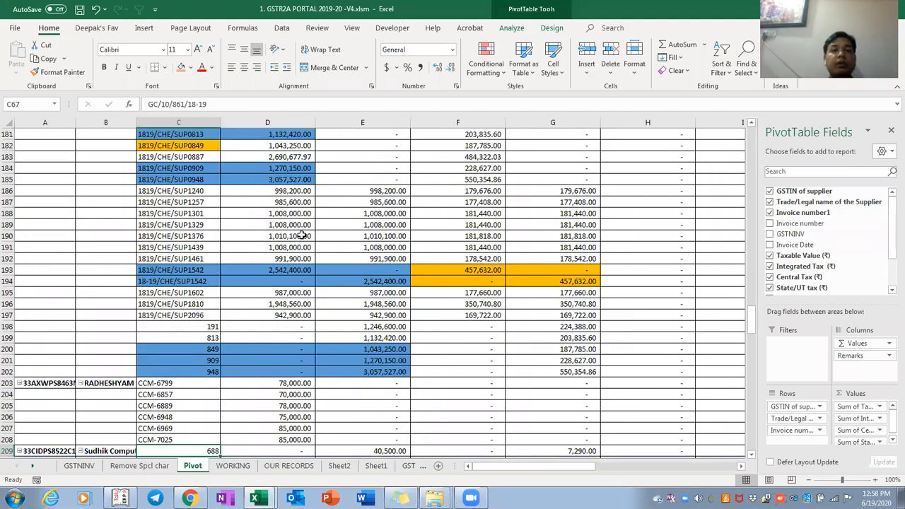
left_click(272, 201)
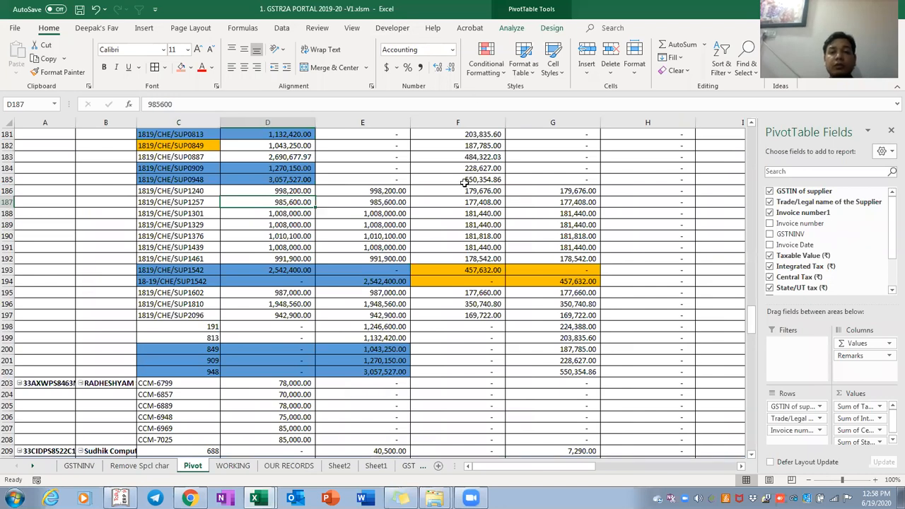
Run the GSTINV macro from the Developer tab's Macros list
left_click(391, 28)
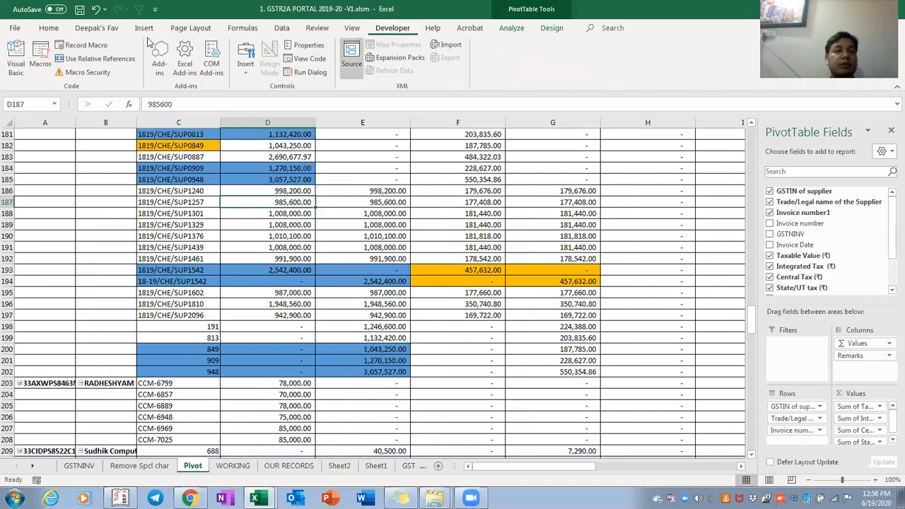
left_click(40, 63)
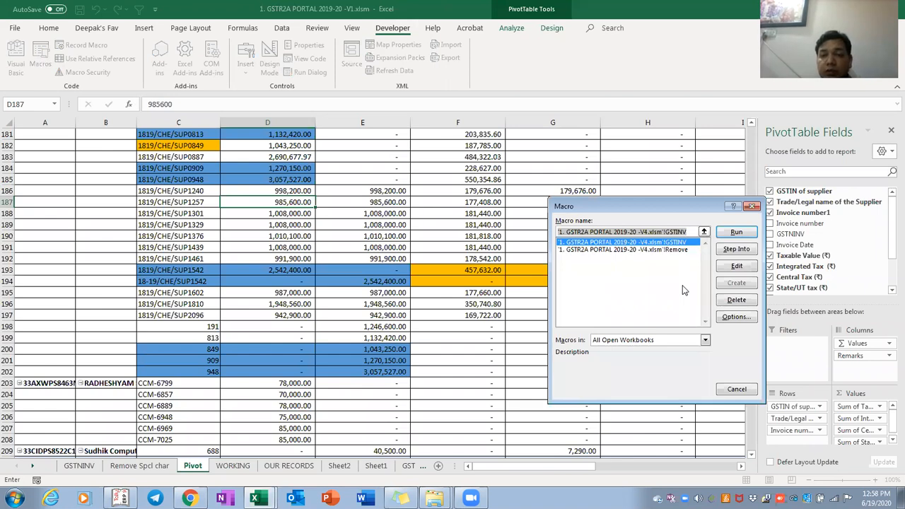
left_click(736, 232)
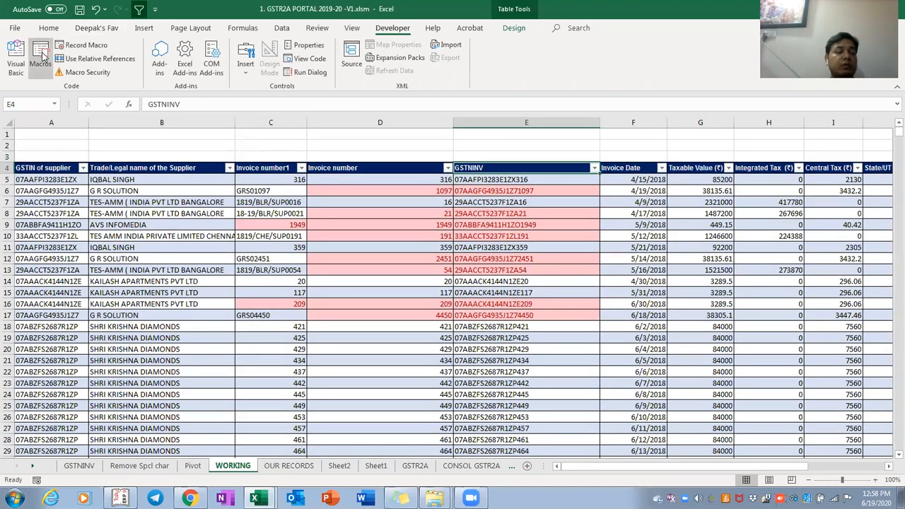
Rerun the macro on the WORKING sheet and end it after run-time error 1004
key("alt+F8")
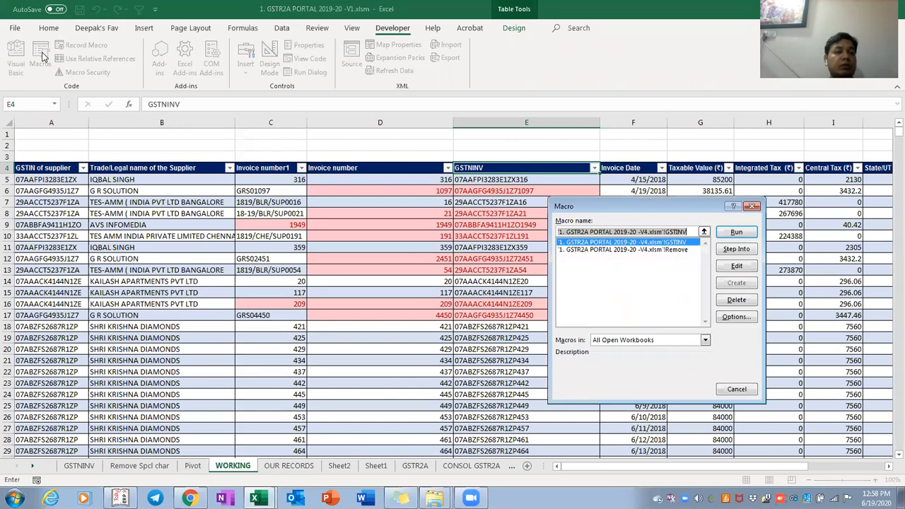
left_click(734, 233)
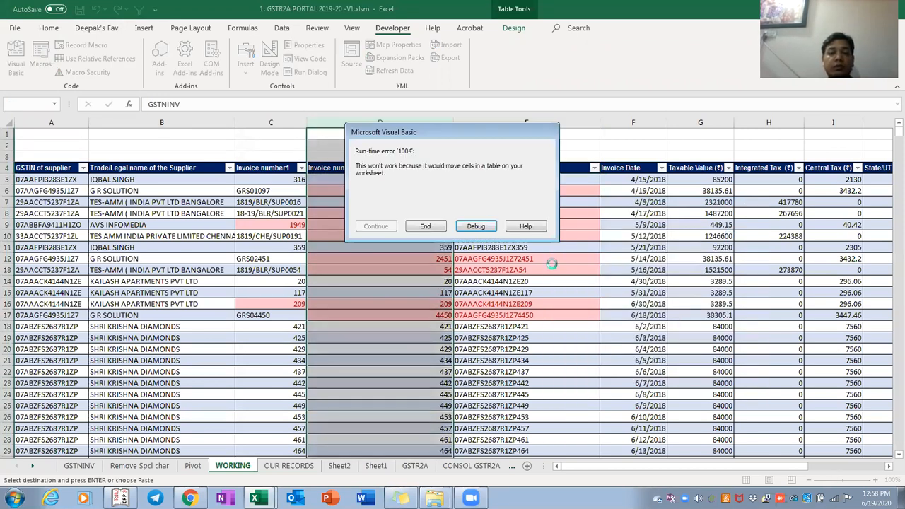
left_click(434, 226)
left_click(431, 225)
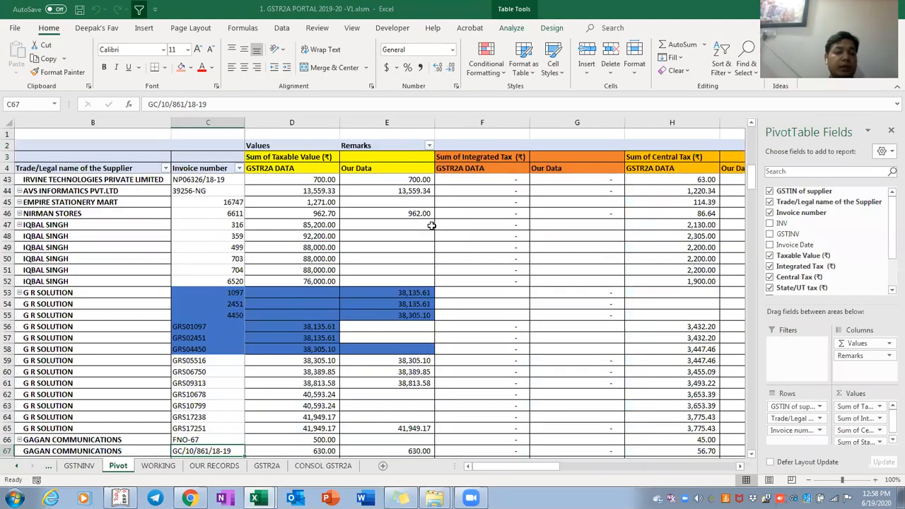
Switch to the V4 workbook and scan its Pivot invoice number column
key("ctrl+Left")
key("Right")
key("Right")
key("Down")
key("Down")
key("Down")
key("Down")
key("Down")
key("Down")
key("Down")
key("Down")
key("Down")
key("Down")
key("Down")
key("Down")
key("Down")
key("Down")
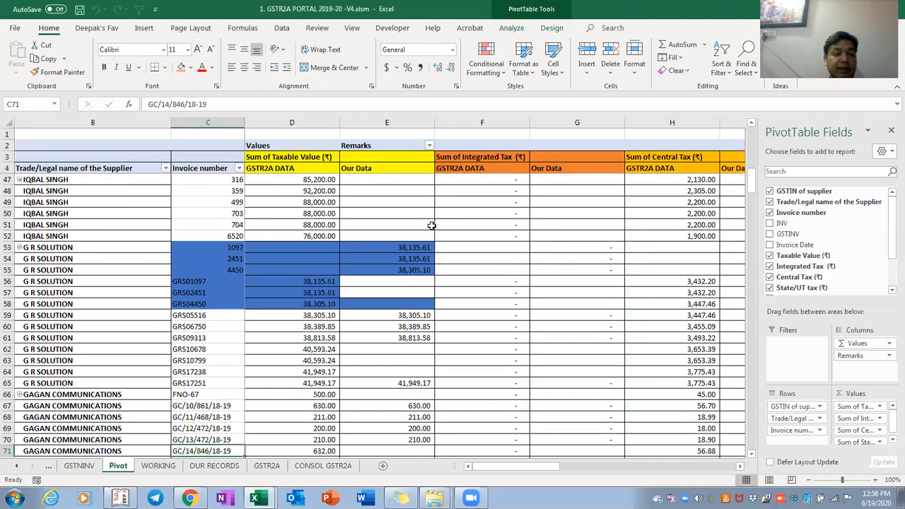
key("Page_Up")
key("Page_Up")
key("Page_Up")
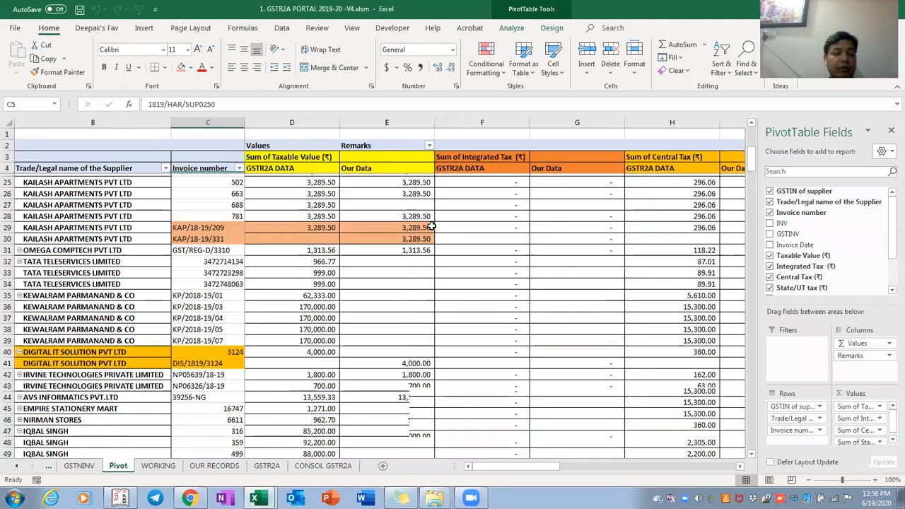
key("Up")
key("Up")
key("Up")
key("Up")
key("Up")
key("Up")
key("Down")
key("Down")
key("Down")
key("Down")
key("Down")
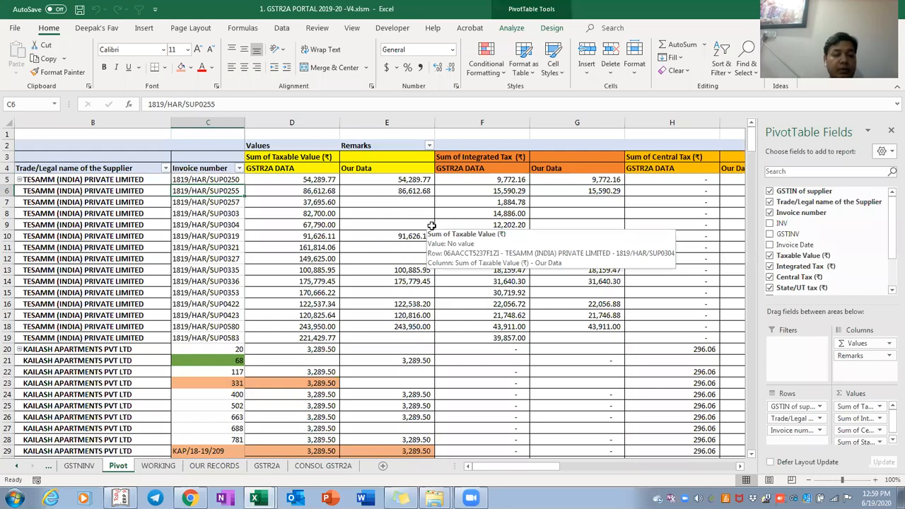
Check WORKING's joined GSTIN-invoice key column to the end and look through the GSTNINV sheet
key("ctrl+Page_Down")
key("Down")
key("Down")
key("ctrl+shift+Down")
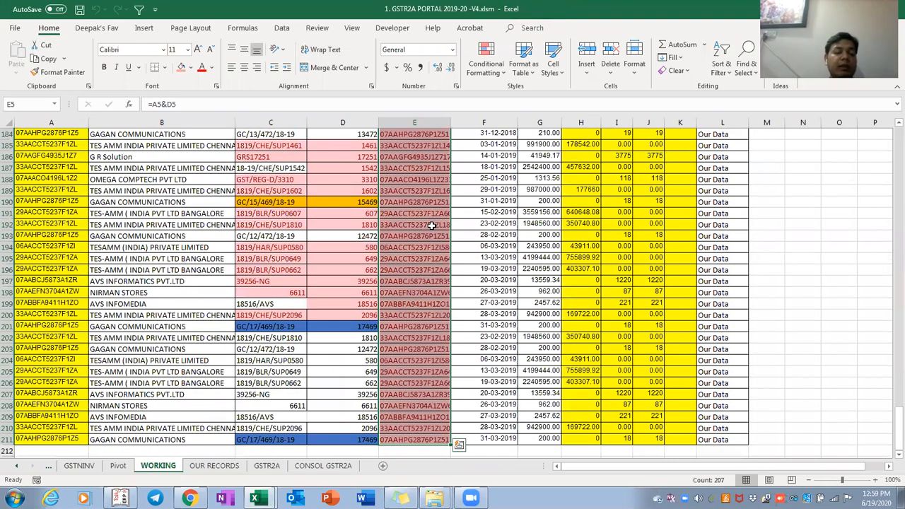
key("ctrl+Page_Up")
key("Left")
key("Right")
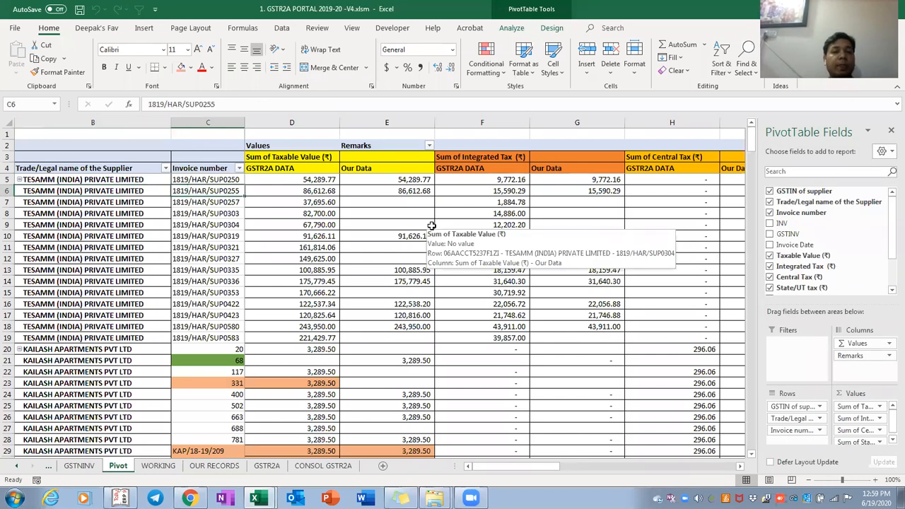
key("Up")
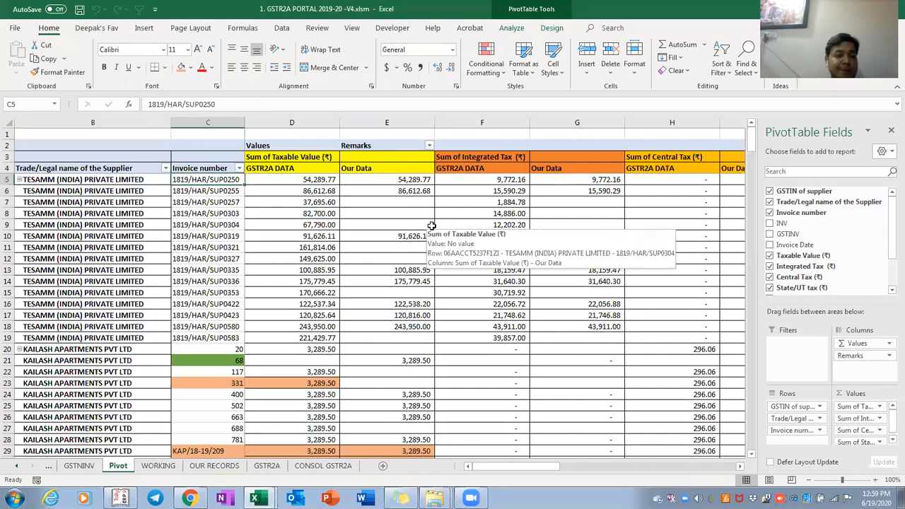
key("ctrl+Page_Up")
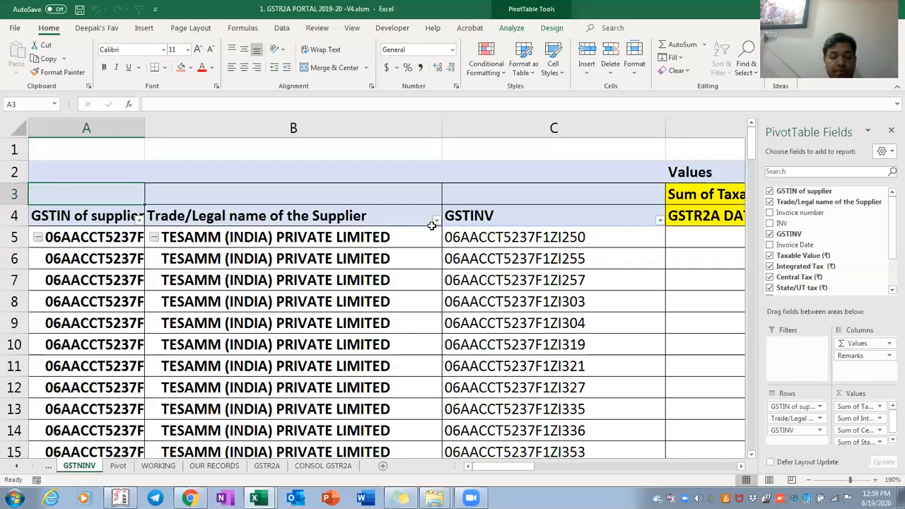
scroll(432, 225, "down", 3)
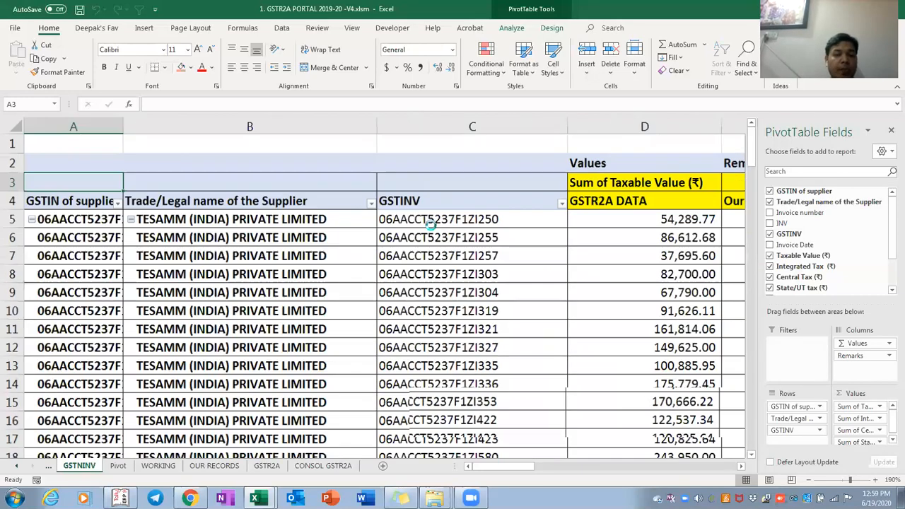
scroll(432, 225, "down", 7)
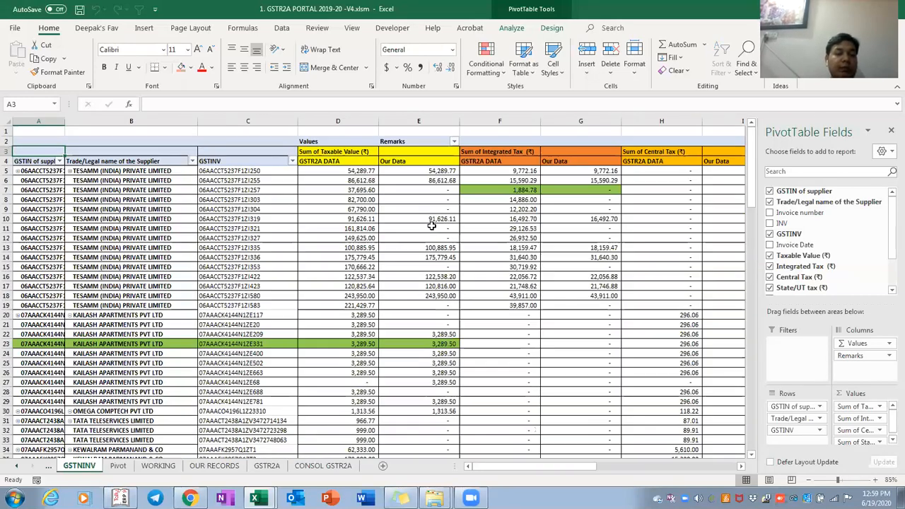
key("ctrl+Page_Down")
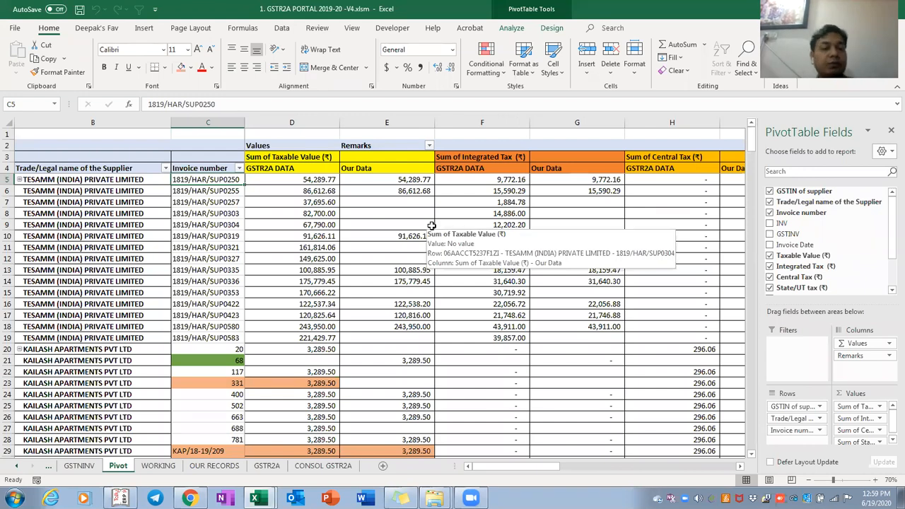
Select the DIGITAL IT SOLUTION invoice 3124 rows, C40:E41, on the Pivot
key("Down")
key("Down")
key("Down")
key("Down")
key("Down")
key("Down")
key("Down")
key("Down")
key("Down")
key("Down")
key("Down")
key("Down")
key("Down")
key("Down")
key("Down")
key("Down")
key("Down")
key("Down")
key("Down")
key("Down")
key("Down")
key("Down")
key("Down")
key("Down")
key("Down")
key("Down")
key("Down")
key("Down")
key("Down")
key("Down")
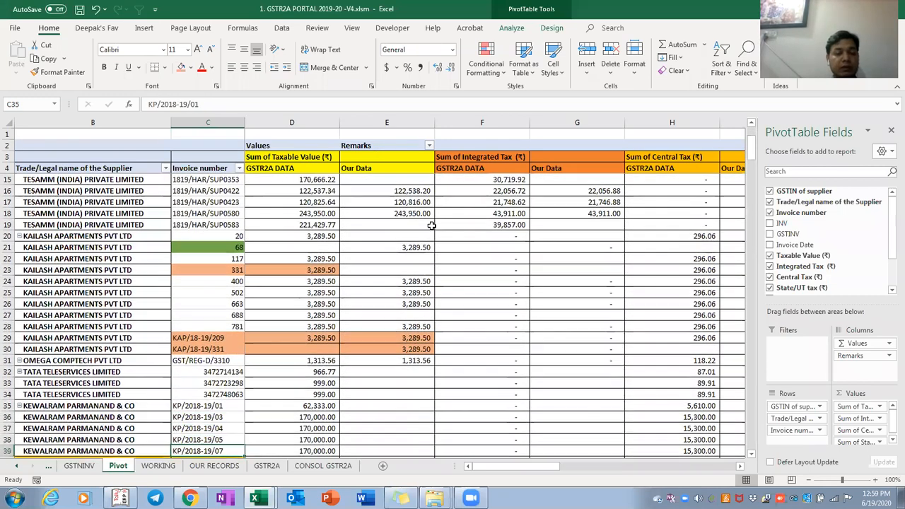
key("Down")
key("Down")
key("Down")
key("Down")
key("Down")
key("Down")
key("Down")
key("Down")
key("Down")
key("Down")
key("Down")
key("Up")
key("Up")
key("Up")
key("Up")
key("Up")
key("Up")
key("shift+Down")
key("shift+Left")
key("shift+Left")
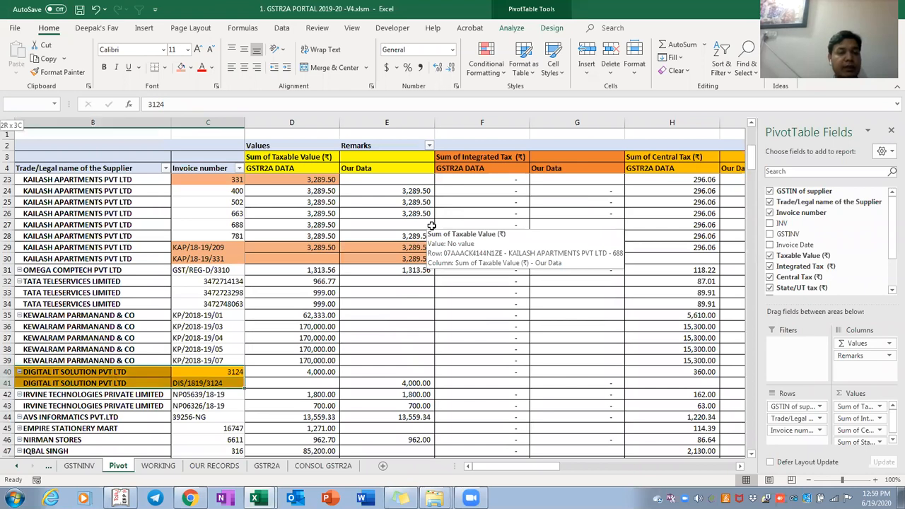
key("Right")
key("Left")
key("shift+Down")
key("shift+Left")
key("shift+Right")
key("shift+Right")
key("shift+Right")
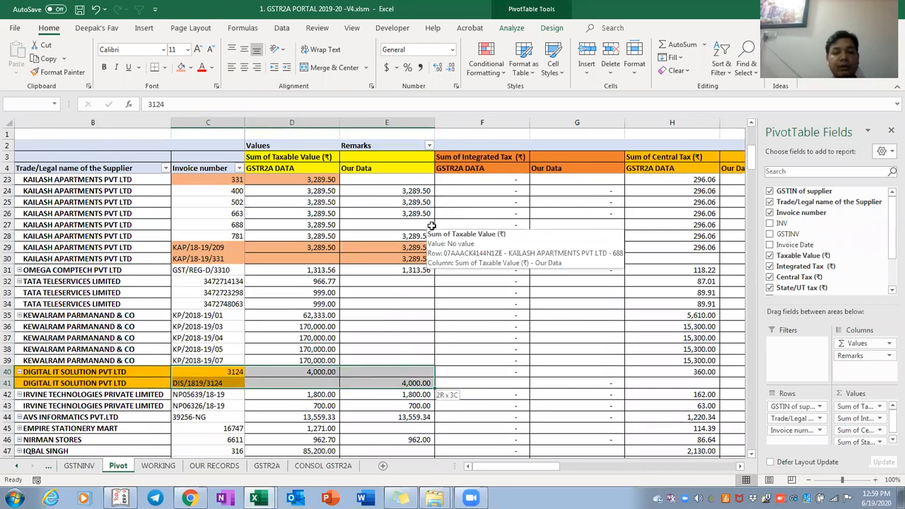
Shade the DIGITAL IT SOLUTION rows 40–41 orange
left_click(181, 67)
key("Right")
key("shift+Down")
key("shift+Left")
key("shift+Left")
key("shift+Left")
key("shift+Left")
left_click(182, 68)
Shade the KAILASH APARTMENTS invoice 331 row orange
key("Up")
key("Up")
key("Up")
key("Up")
key("Up")
key("Up")
key("Up")
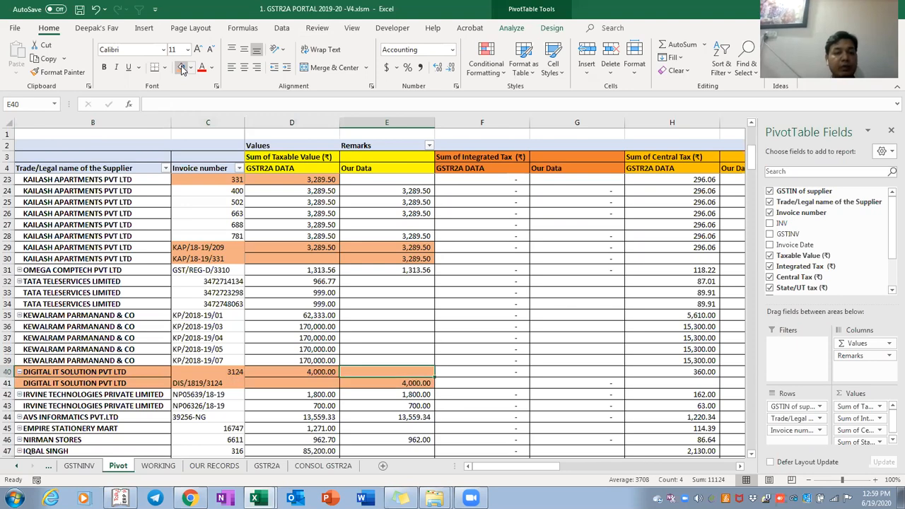
key("Up")
key("Up")
key("Up")
key("Up")
key("Up")
key("Up")
key("Up")
key("Up")
key("Up")
key("Up")
key("Up")
key("Up")
key("Up")
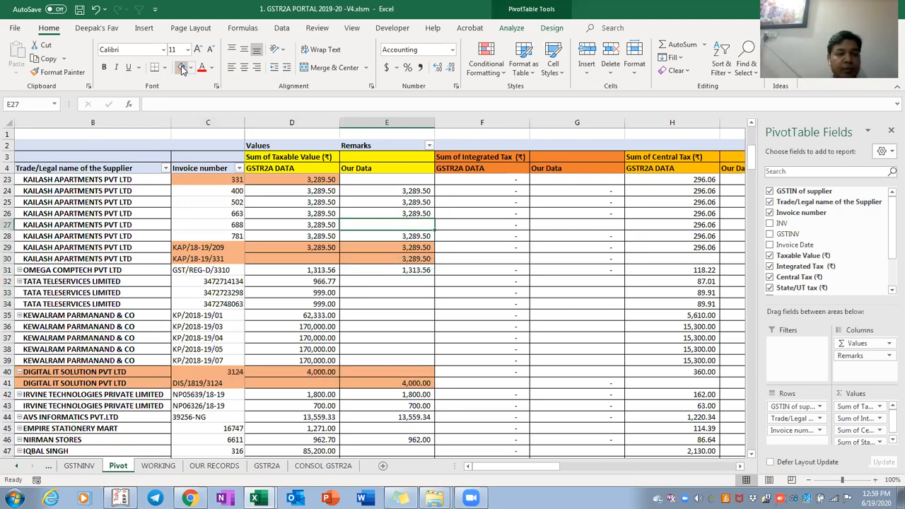
key("Up")
key("Up")
key("Up")
key("Up")
key("Up")
key("Down")
key("Down")
key("Down")
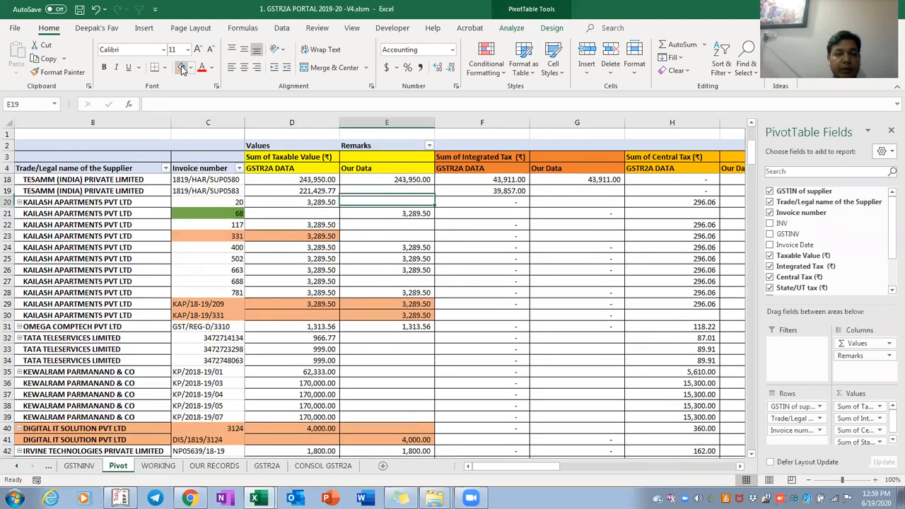
key("Down")
key("Down")
key("shift+Home")
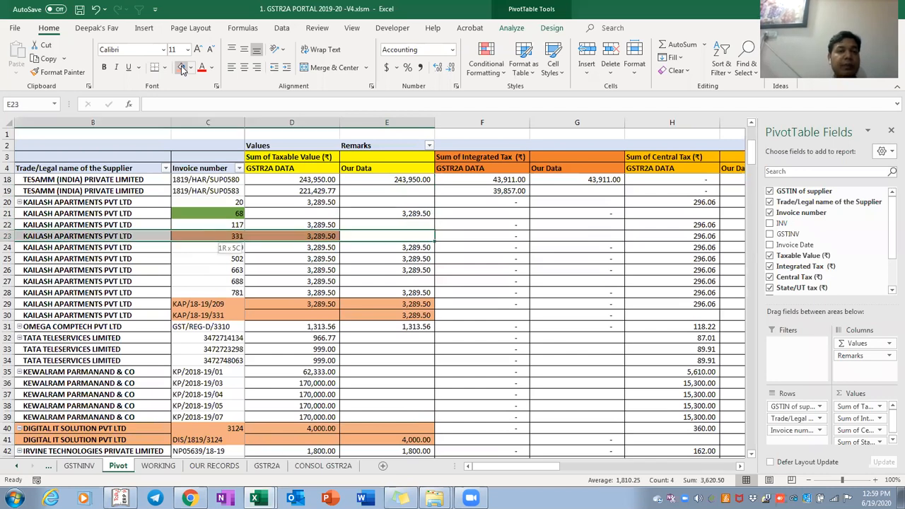
left_click(181, 67)
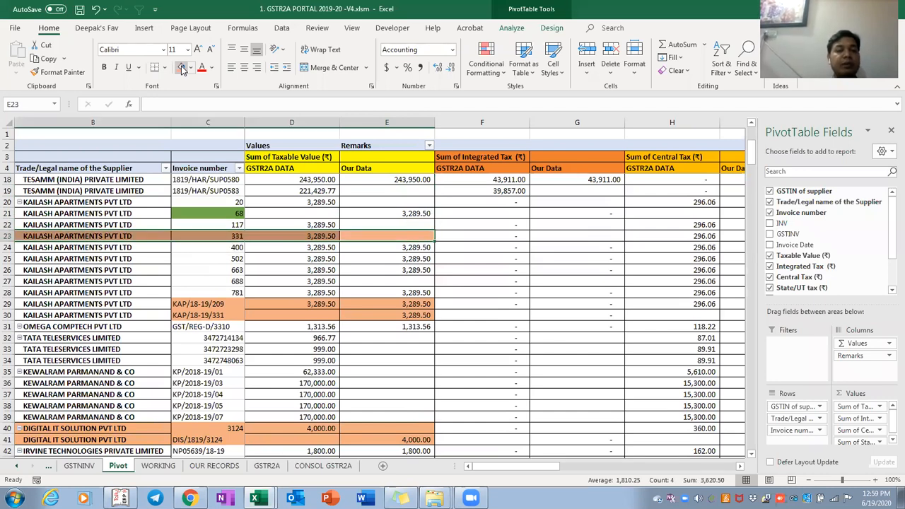
Shade the KAP/18-19/331 and KAP/18-19/209 rows orange
key("Down")
key("Down")
key("Down")
key("Down")
key("Down")
key("Down")
key("Down")
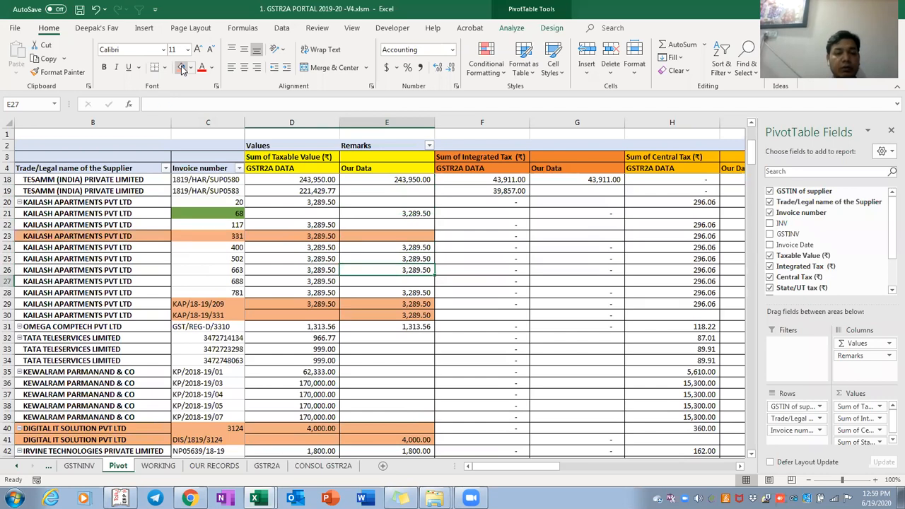
key("shift+Left")
key("shift+Left")
key("shift+Home")
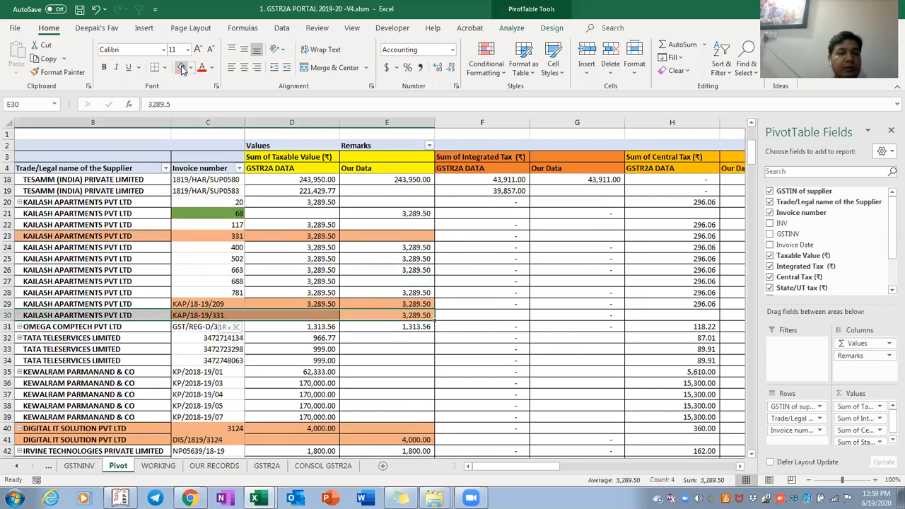
left_click(181, 67)
key("Up")
key("shift+Home")
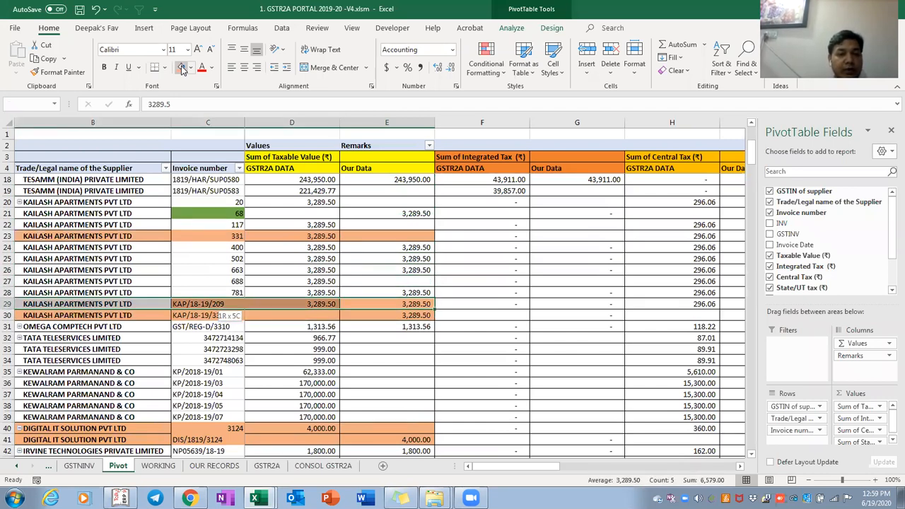
left_click(181, 67)
Shade the six G R SOLUTION mismatch rows orange
key("Up")
key("Up")
key("Up")
key("Up")
key("Up")
key("Up")
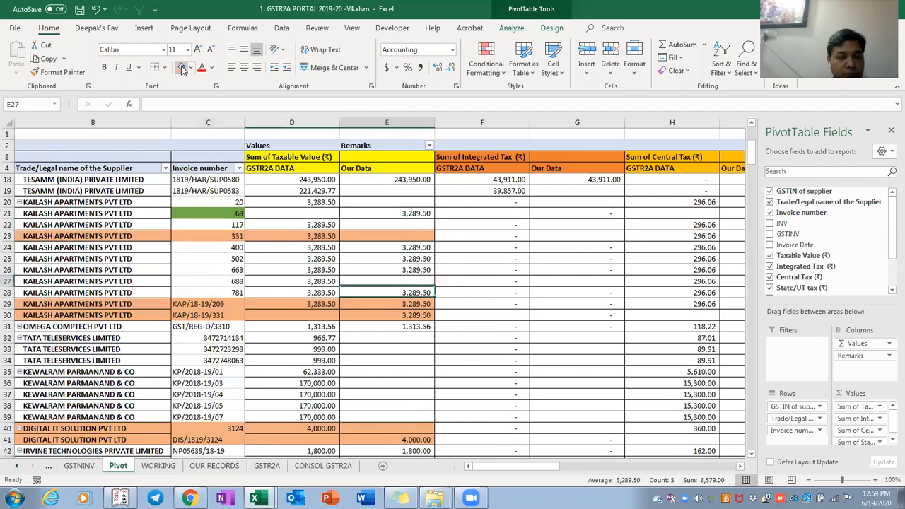
key("Up")
key("Up")
key("Down")
key("Down")
key("Down")
key("Down")
key("Down")
key("Down")
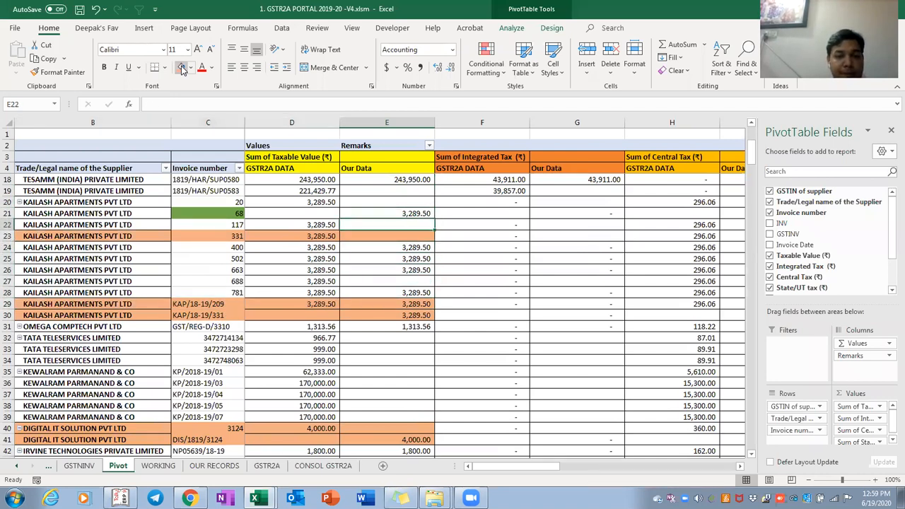
key("Left")
key("Left")
key("Left")
key("Down")
key("Down")
key("Down")
key("Down")
key("Down")
key("Down")
key("Down")
key("Down")
key("Down")
key("Down")
key("Down")
key("Down")
key("Down")
key("Down")
key("Down")
key("Down")
key("Down")
key("Down")
key("Down")
key("Down")
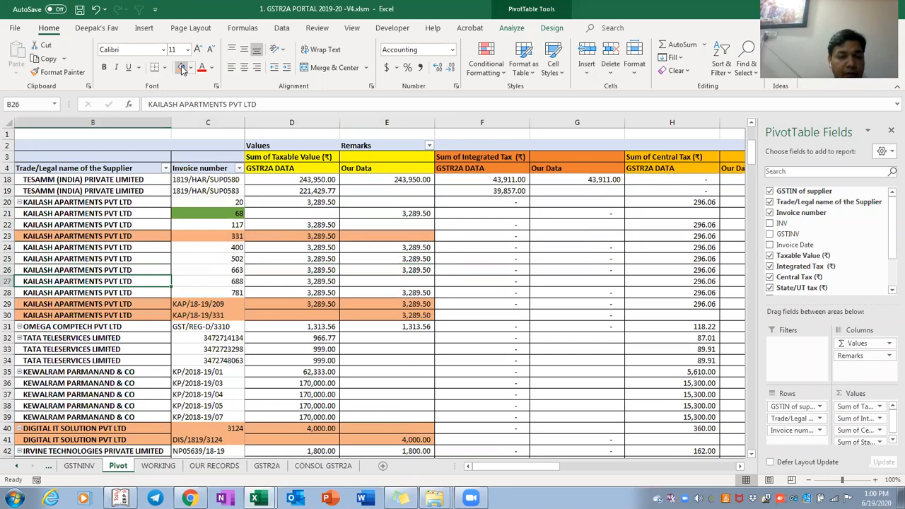
key("Down")
key("Down")
key("Down")
key("Down")
key("Down")
key("Down")
key("Down")
key("Down")
key("Down")
key("Down")
key("Down")
key("Down")
key("Down")
key("Down")
key("Down")
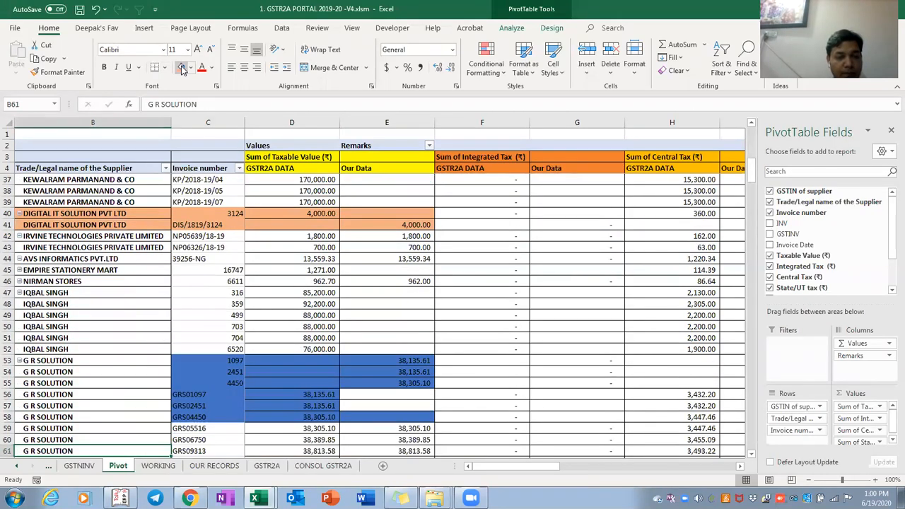
key("Right")
key("Right")
key("Up")
key("Up")
key("Up")
key("Up")
key("Up")
key("Up")
key("Up")
key("Up")
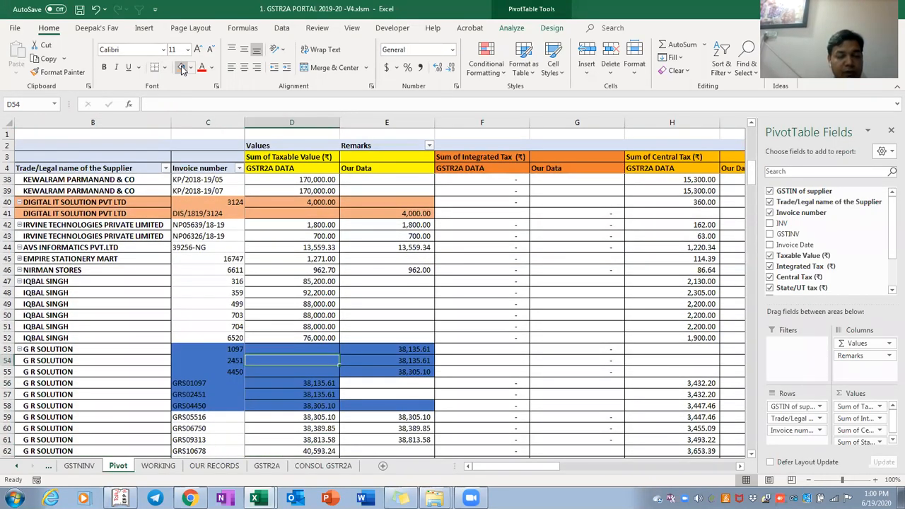
key("Right")
key("shift+Down")
key("shift+Down")
key("shift+Down")
key("shift+Down")
key("shift+Down")
key("shift+Down")
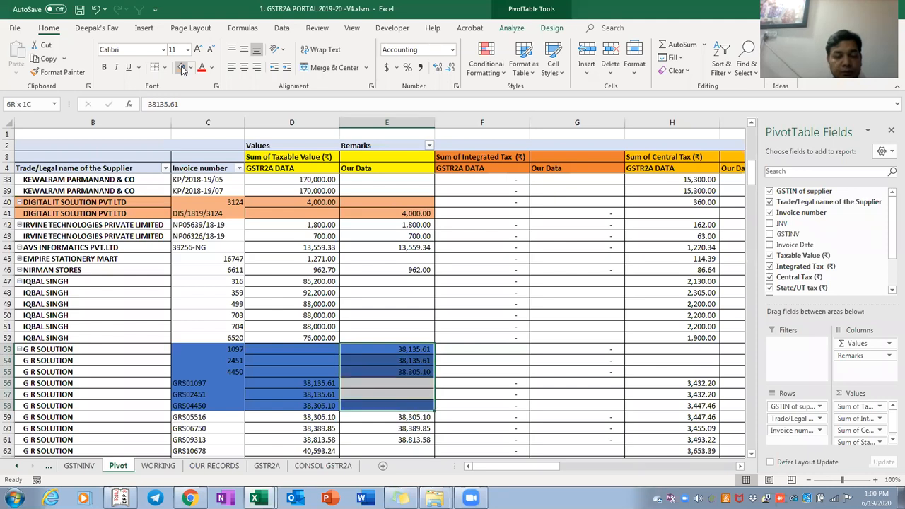
key("shift+Left")
key("shift+Left")
left_click(182, 68)
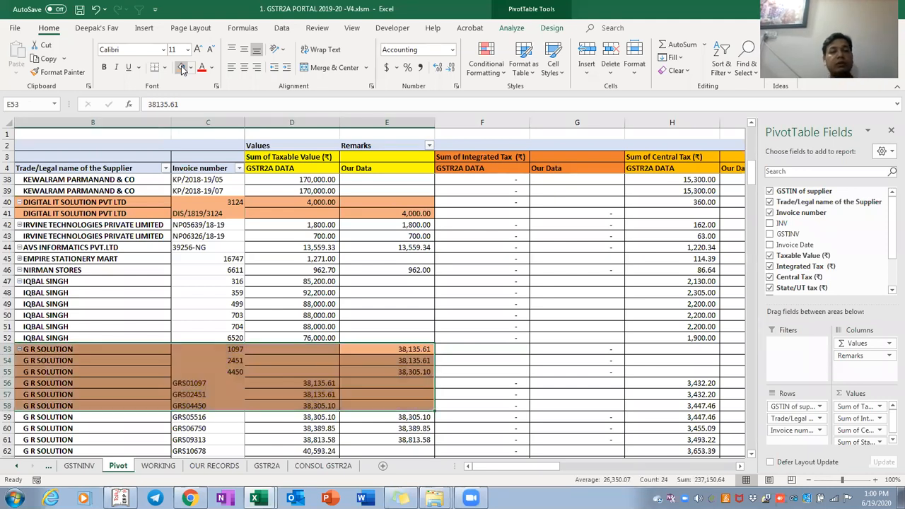
Compare the AVS INFOMEDIA invoices 18516 and 1949/AVS in rows 82–84
key("Down")
key("Down")
key("Down")
key("Down")
key("Down")
key("Down")
key("Down")
key("Down")
key("Down")
key("Down")
key("Down")
key("Down")
key("Down")
key("Down")
key("Down")
key("Down")
key("Down")
key("Down")
key("Down")
key("Down")
key("Down")
key("Down")
key("Down")
key("Down")
key("Down")
key("Down")
key("Down")
key("Down")
key("Down")
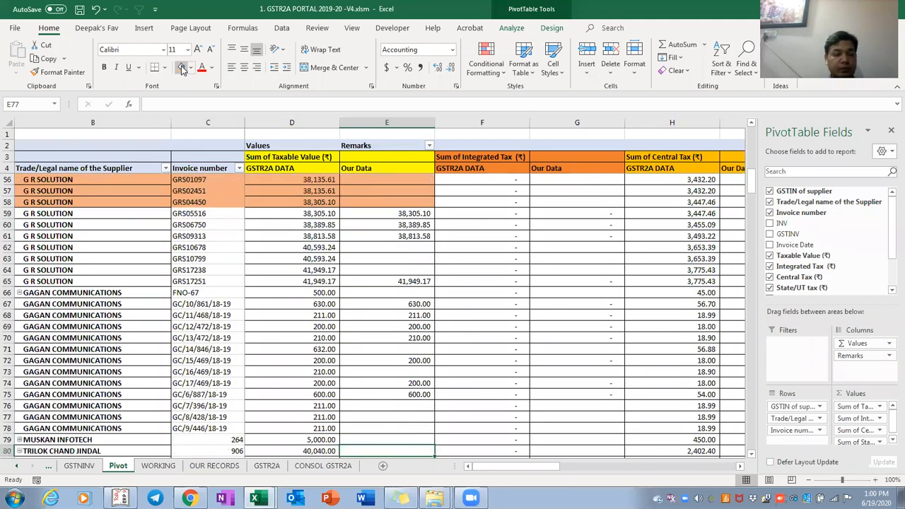
key("Up")
key("Up")
key("Up")
key("Up")
key("Up")
key("Up")
key("Up")
key("Up")
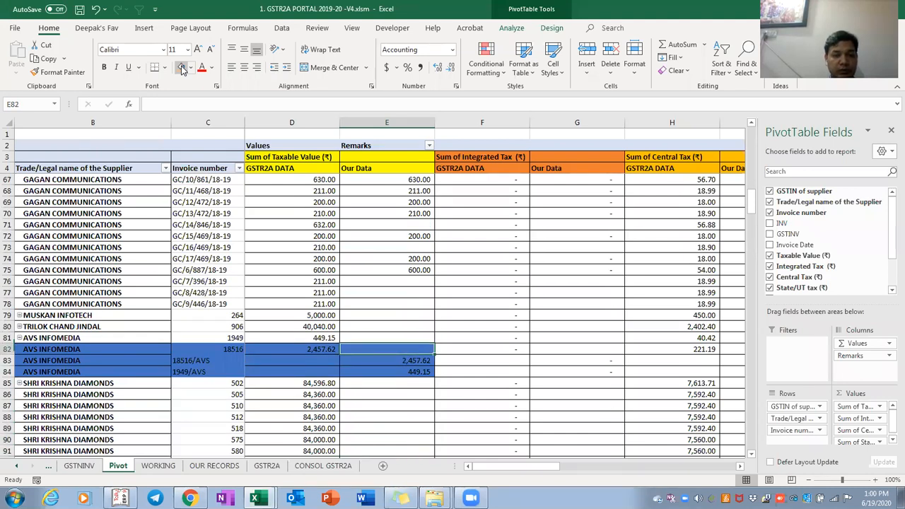
key("shift+Down")
key("shift+Down")
key("shift+Left")
key("ctrl+shift+Left")
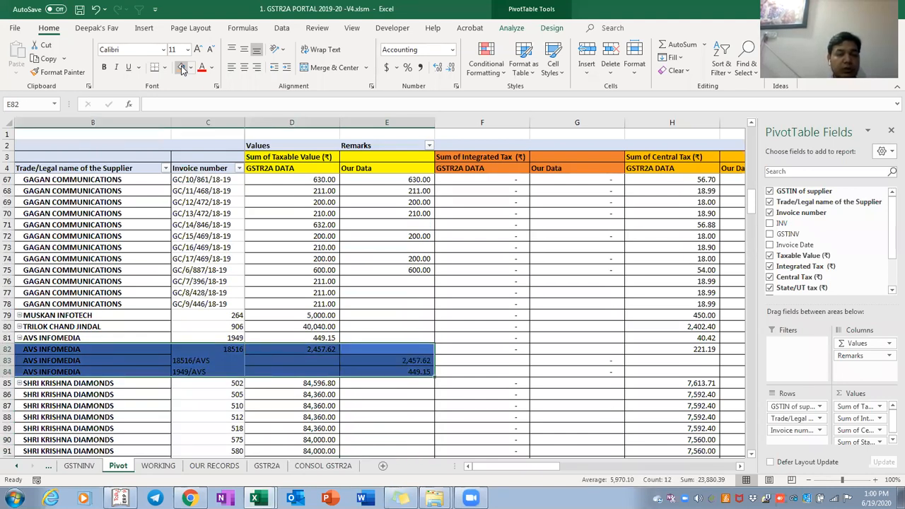
left_click(210, 394)
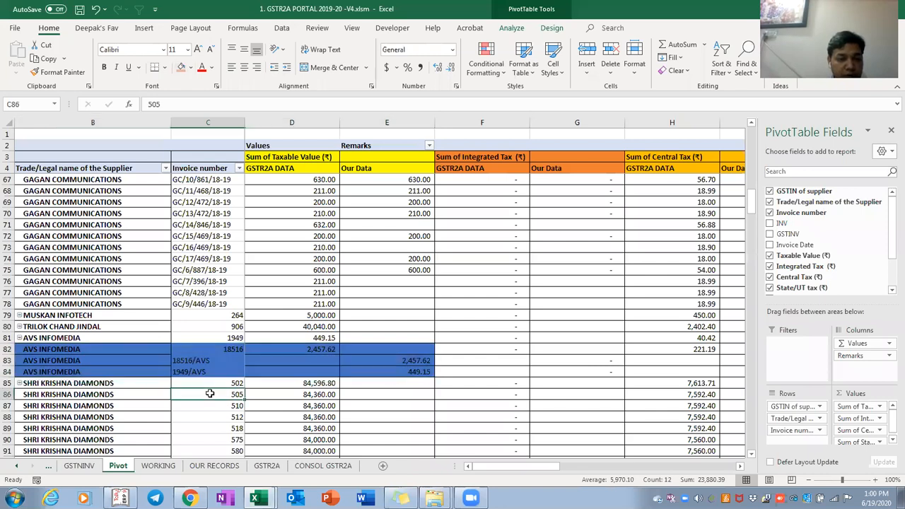
key("Up")
key("Up")
key("Up")
key("Up")
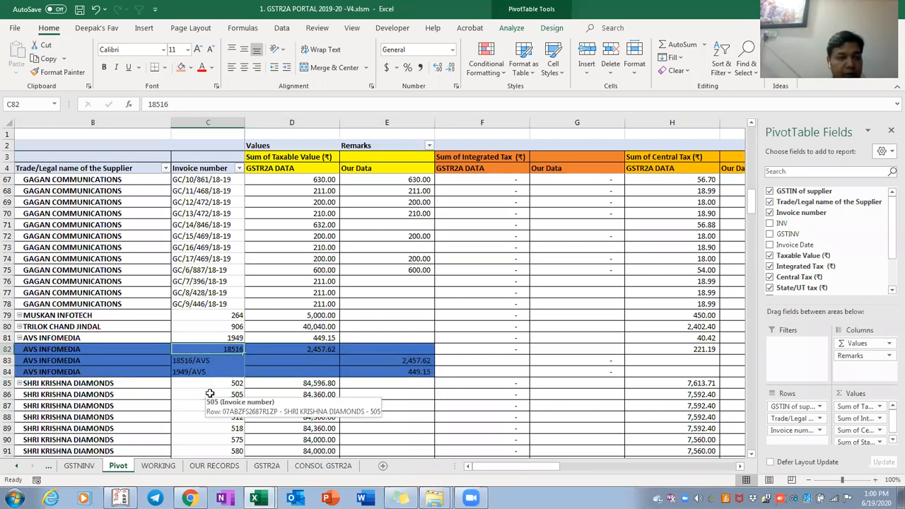
key("Down")
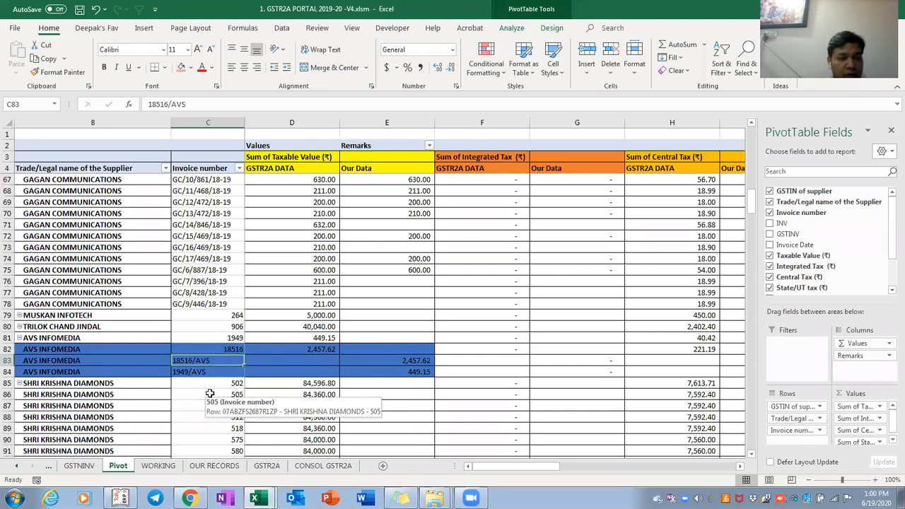
key("Up")
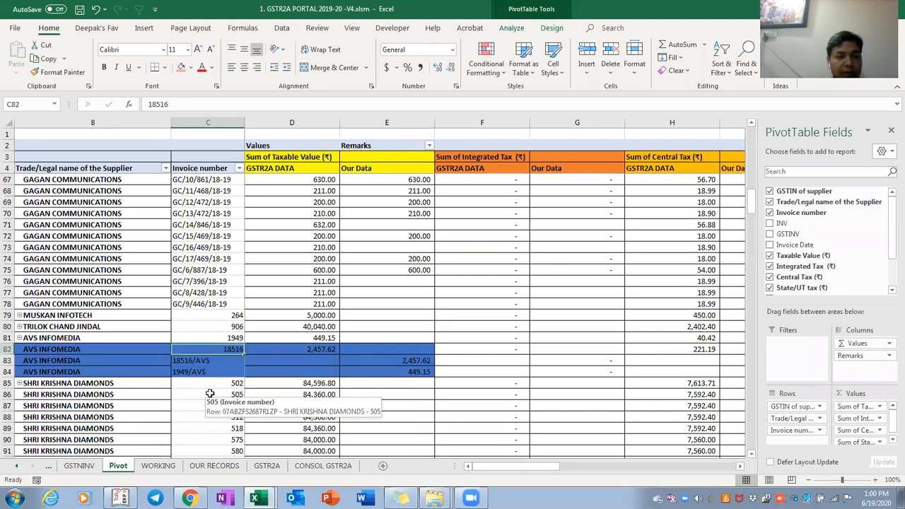
key("Right")
key("Right")
key("Down")
key("Left")
key("Left")
key("Down")
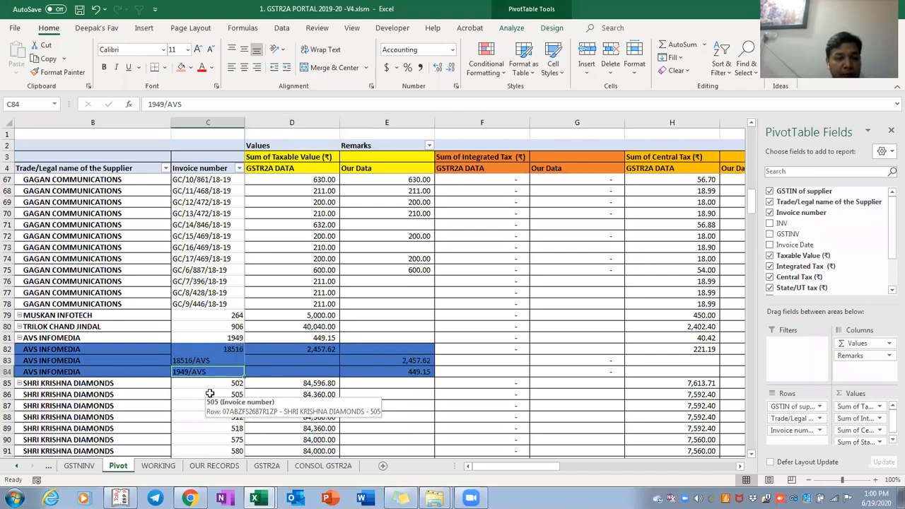
Shade the AVS INFOMEDIA invoice 1949 row 81 orange through column E
key("Up")
key("Up")
key("Up")
key("Left")
key("Left")
key("shift+Right")
key("shift+Right")
key("shift+Right")
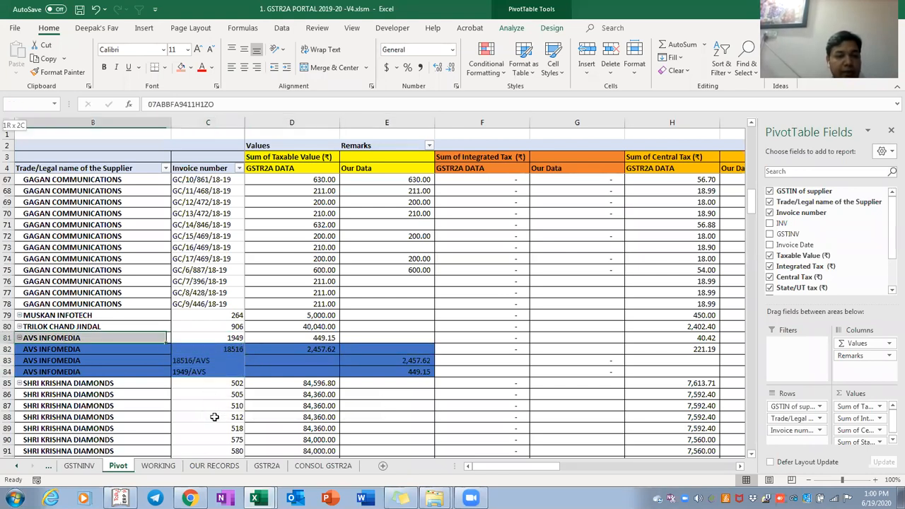
key("shift+Right")
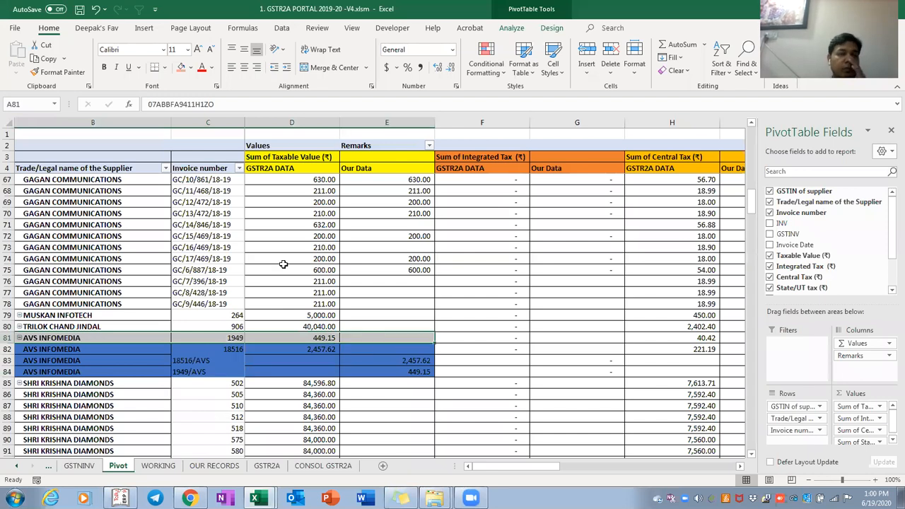
left_click(181, 67)
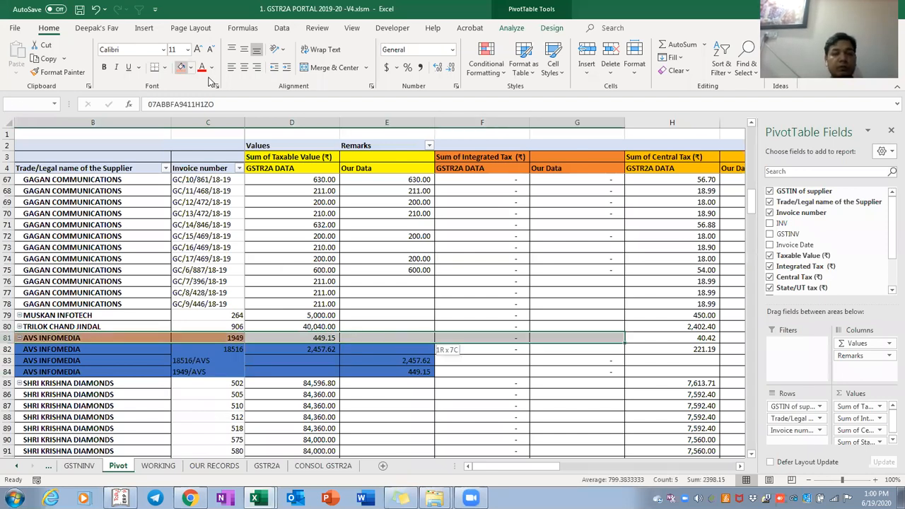
Recolour the TES-AMM invoice 21 row 110 from green to orange
key("shift+Down")
key("shift+Down")
key("shift+Down")
key("Down")
key("Down")
key("Down")
key("Down")
key("Down")
key("Down")
key("Down")
key("Down")
key("Down")
key("Down")
key("Down")
key("Down")
key("Down")
key("Down")
key("Down")
key("Down")
key("Down")
key("Down")
key("Down")
key("Down")
key("Up")
key("Up")
key("Up")
key("Up")
key("Up")
key("Up")
key("Up")
key("Up")
key("Up")
key("Up")
key("Up")
key("Up")
key("Up")
key("Up")
key("Right")
key("shift+Right")
key("shift+Right")
key("shift+Right")
key("shift+Right")
key("shift+Left")
left_click(182, 70)
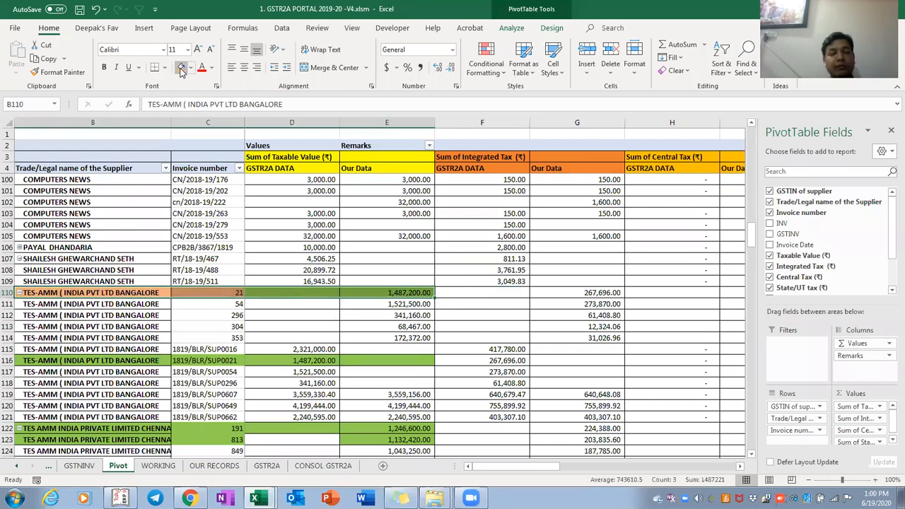
key("Right")
key("shift+Right")
key("shift+Right")
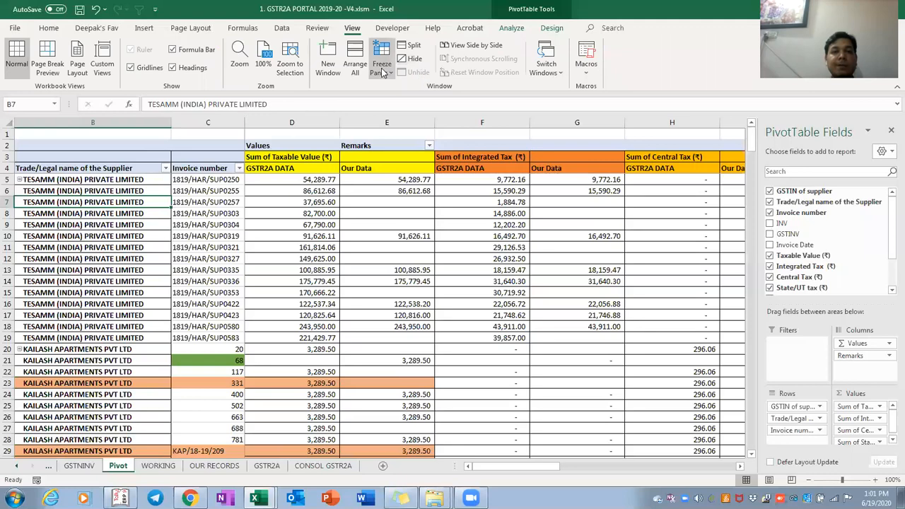
left_click(381, 65)
Unfreeze the pivot panes and copy the TESAMM supplier's GSTIN
left_click(403, 96)
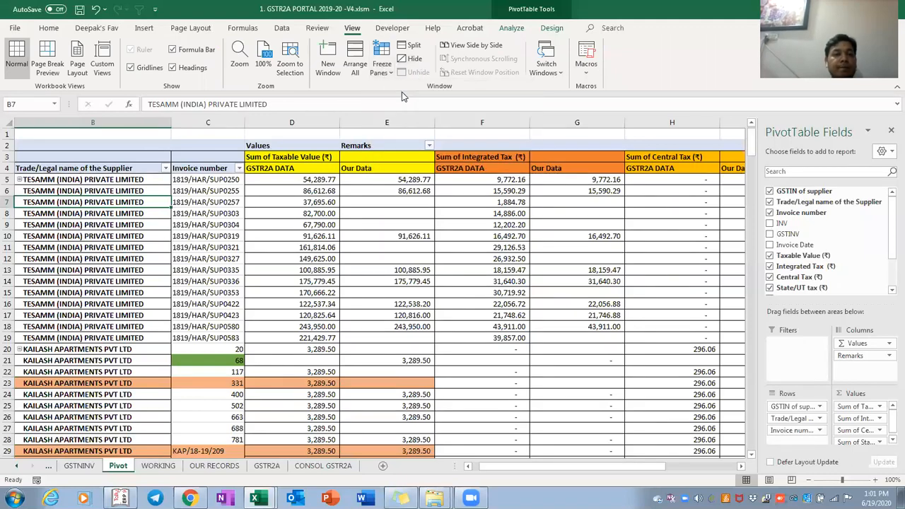
key("Left")
key("Up")
key("Up")
key("ctrl+c")
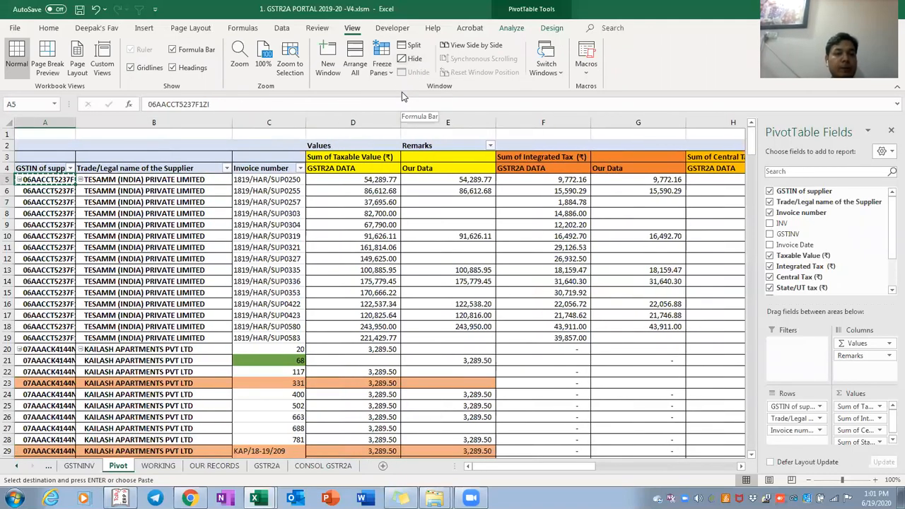
Filter the WORKING sheet's GSTIN column to the copied TESAMM GSTIN
key("ctrl+Page_Down")
key("Up")
key("Up")
key("Up")
key("Down")
key("Down")
key("Down")
key("alt+Down")
key("Down")
key("Down")
key("Down")
key("Down")
key("Down")
key("Down")
key("Down")
key("ctrl+v")
key("Return")
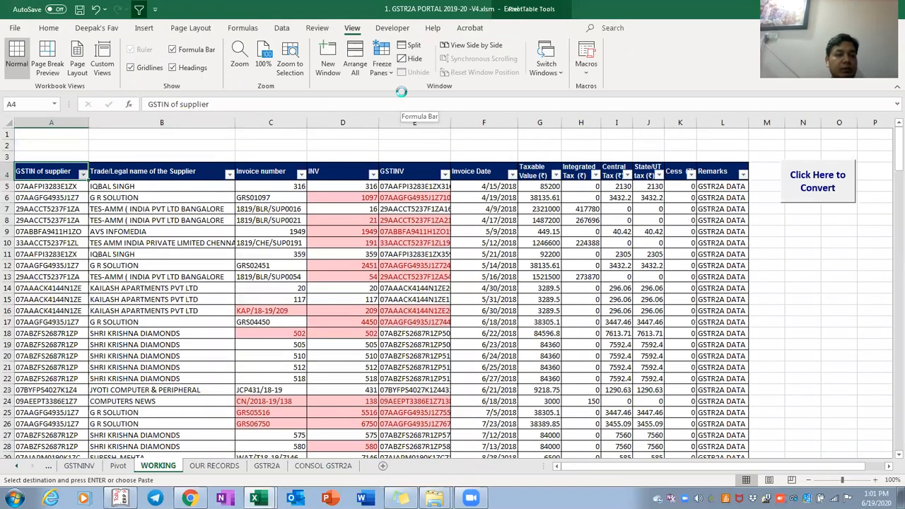
Check the TESAMM invoice 1819/HAR/SUP0250 in row 30 and leave it unchanged
key("Down")
key("Right")
key("Right")
key("Right")
key("Left")
key("Down")
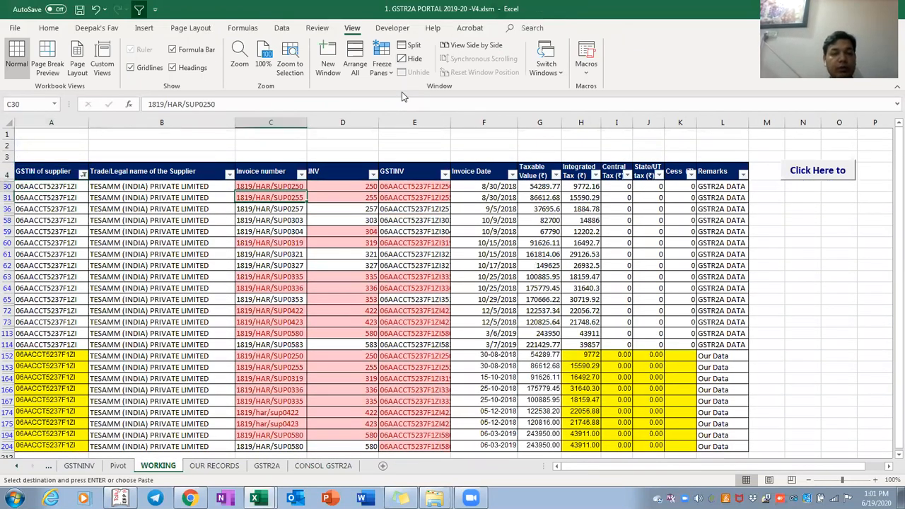
key("Up")
key("F2")
key("Left")
key("Left")
key("Left")
key("Left")
key("Left")
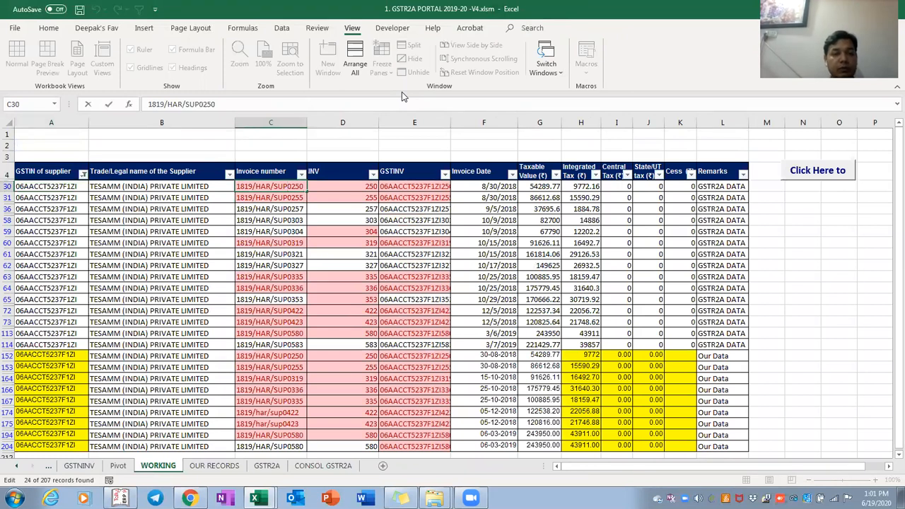
key("Escape")
key("Down")
key("Down")
key("Down")
key("Down")
key("Down")
key("Down")
key("Down")
key("Down")
key("Down")
key("Down")
key("Down")
key("Down")
key("Down")
key("Down")
key("Down")
key("Down")
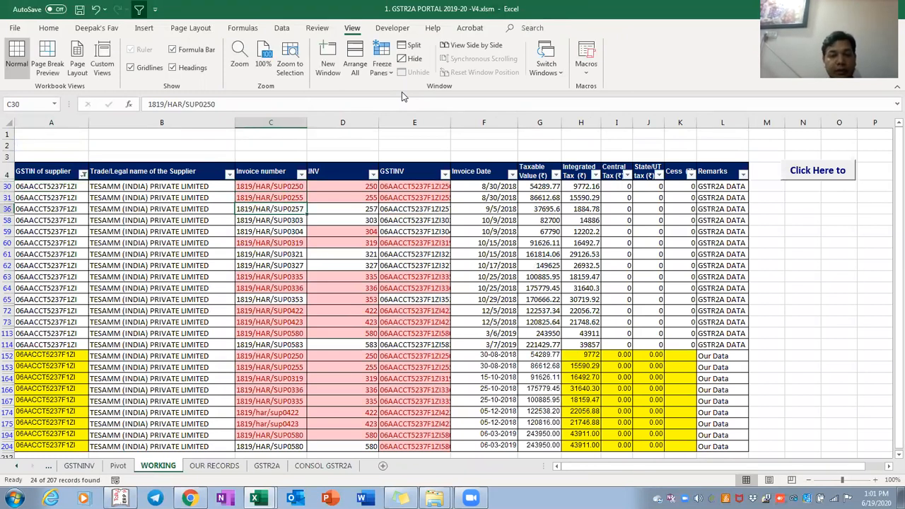
Change invoices in C152 and C153 to 1819//SUP0250 and 18-19/HAR/SUP0255, then return to Pivot
key("F2")
key("Left")
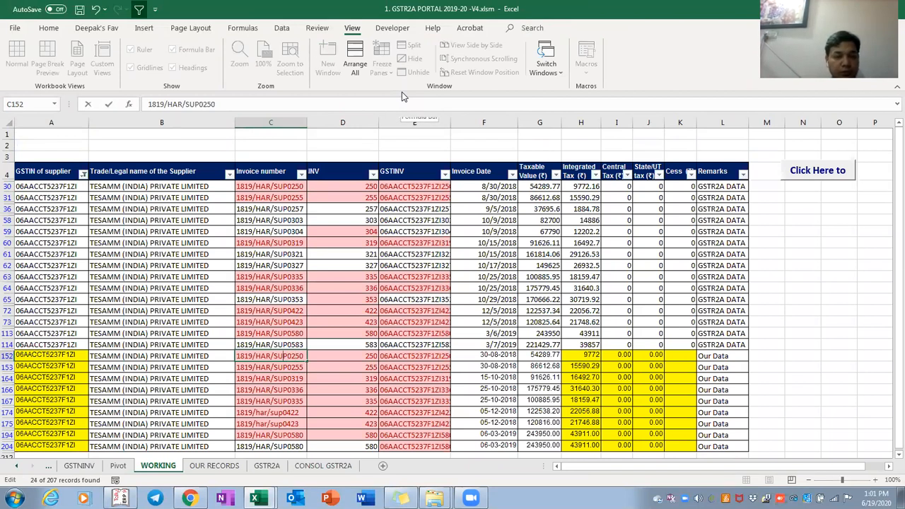
key("shift+Left")
key("shift+Left")
key("shift+Left")
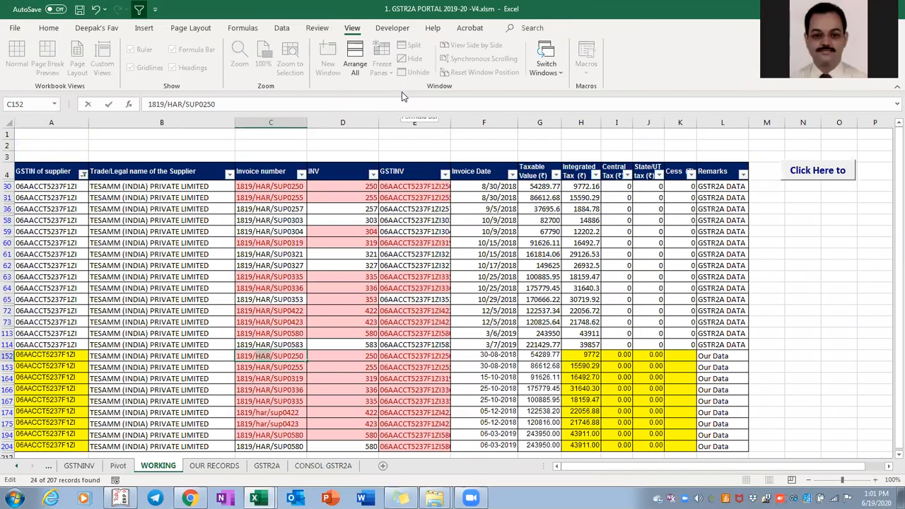
key("Delete")
key("Return")
key("Down")
key("F2")
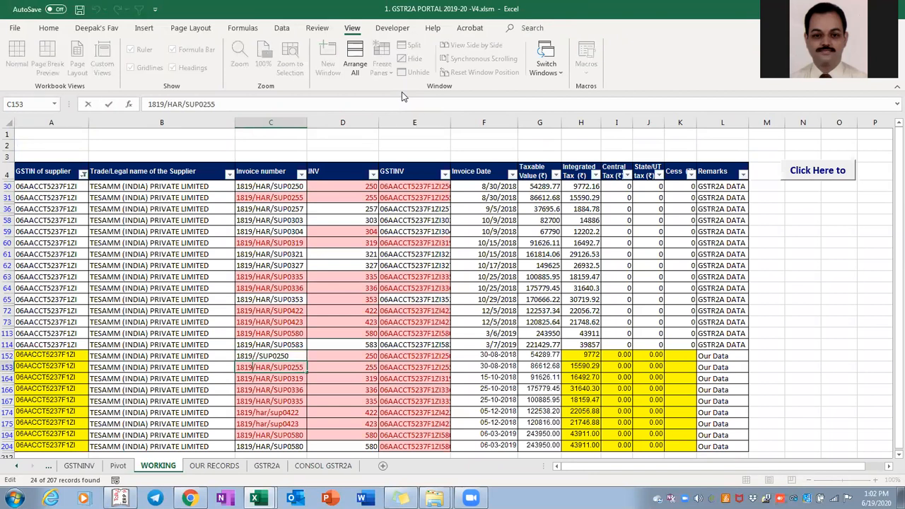
key("Return")
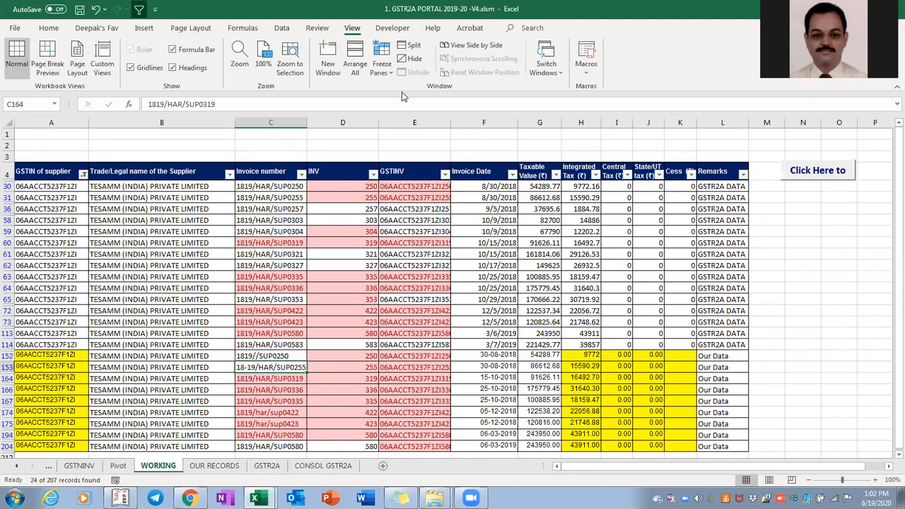
key("ctrl+Page_Up")
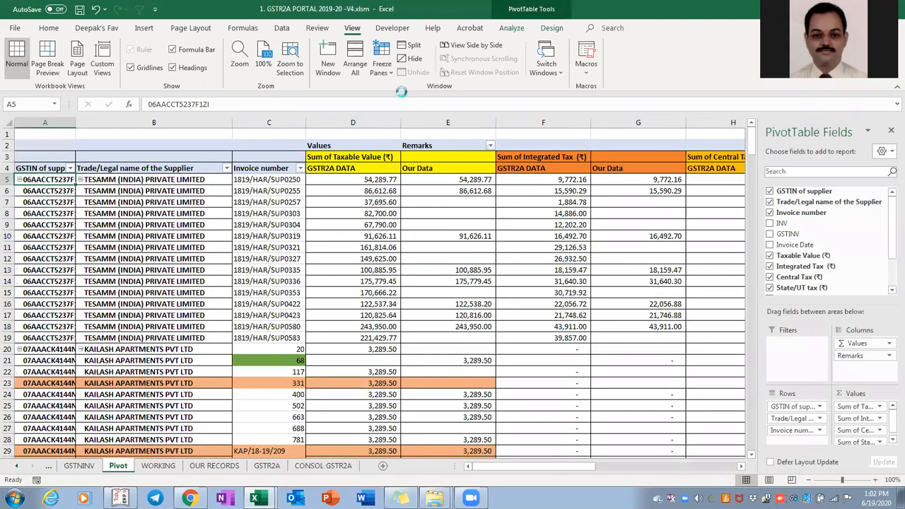
Refresh the pivot with Alt+F5 and fill the two new TESAMM rows A20:E21 orange
key("alt+F5")
key("Right")
key("Right")
key("Down")
key("Down")
key("Down")
key("Down")
key("Down")
key("Down")
key("Down")
key("Down")
key("Down")
key("Down")
key("Down")
key("Down")
key("Down")
key("Down")
key("Down")
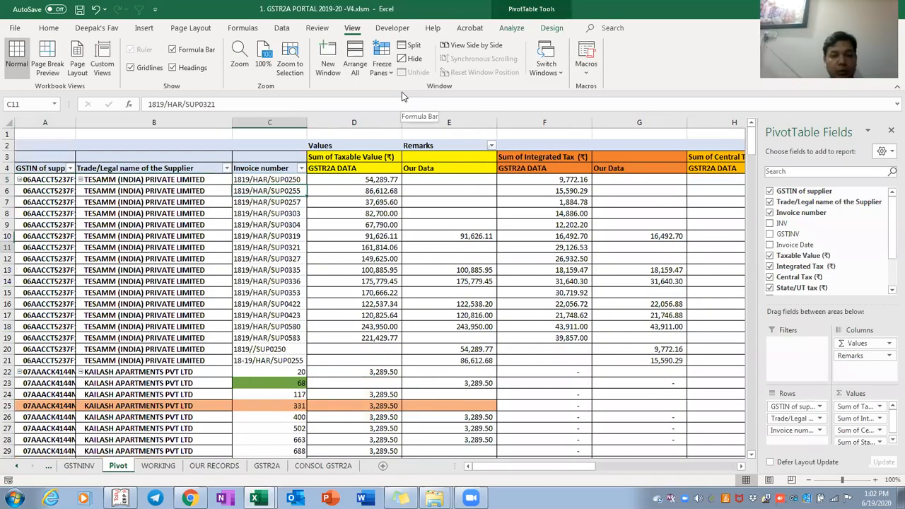
key("shift+Down")
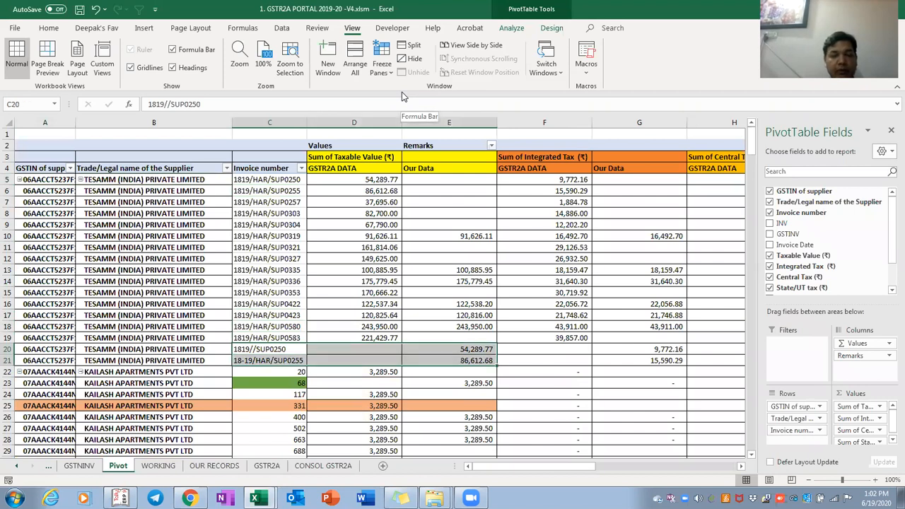
key("Right")
key("Right")
key("shift+Down")
key("shift+Left")
key("shift+Left")
key("shift+Left")
key("shift+Left")
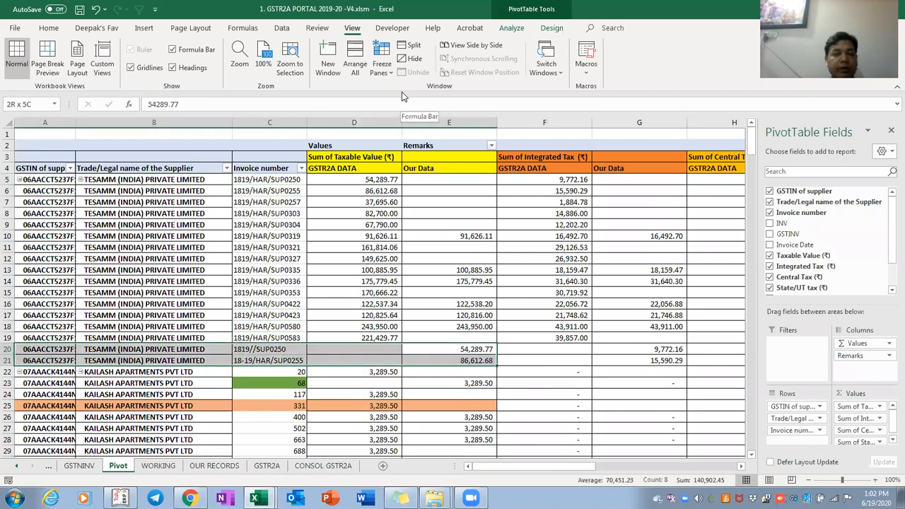
left_click(48, 29)
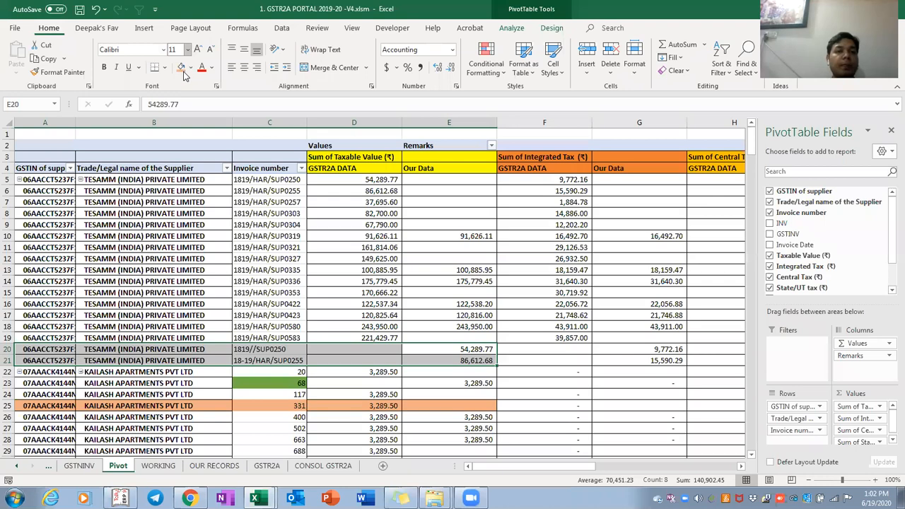
left_click(181, 68)
Clear the AutoFilter on the WORKING sheet and select the INV column
key("ctrl+Page_Down")
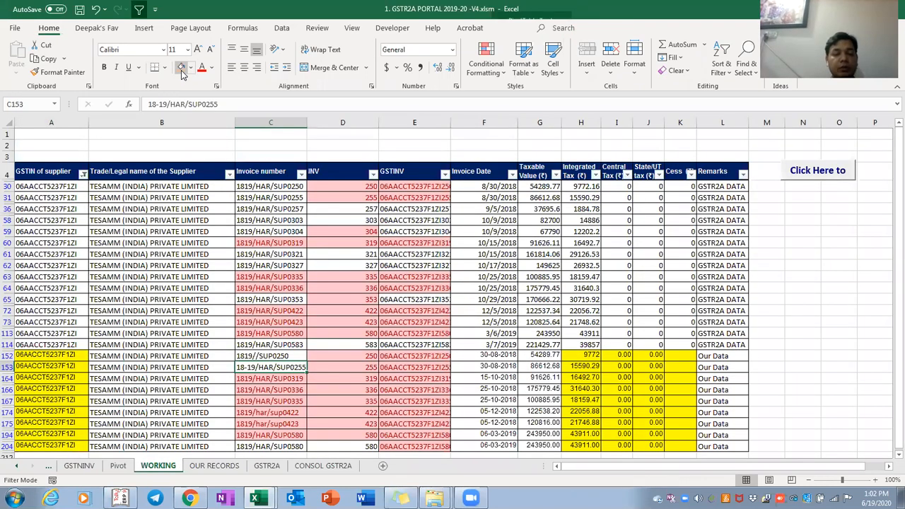
key("shift+Up")
key("shift+Left")
key("shift+Left")
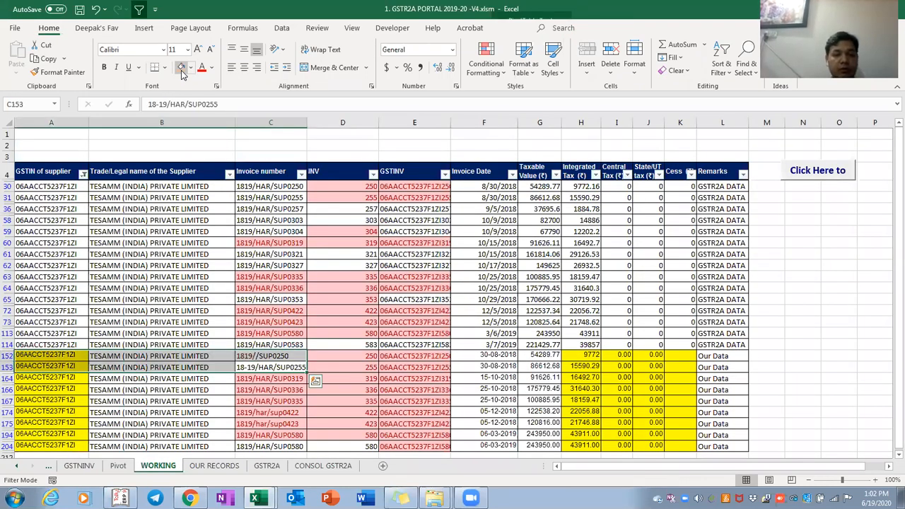
key("Right")
key("Left")
key("ctrl+Up")
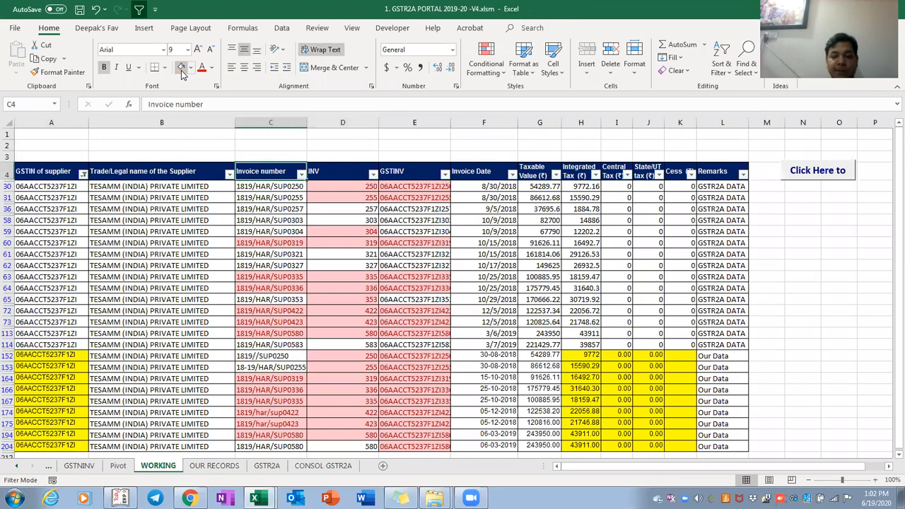
key("ctrl+shift+l")
key("Right")
key("ctrl+space")
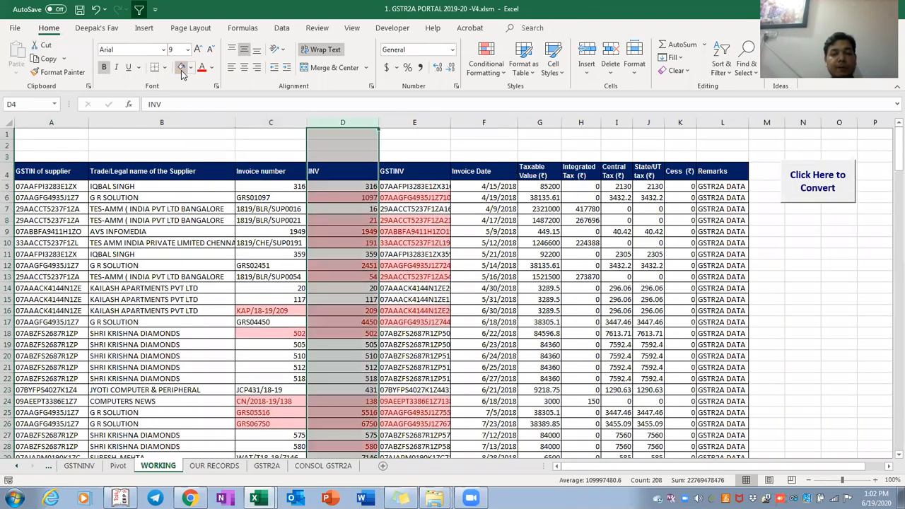
Delete the INV and GSTINV helper columns and run Click Here to Convert
key("shift+Right")
key("ctrl+minus")
key("Left")
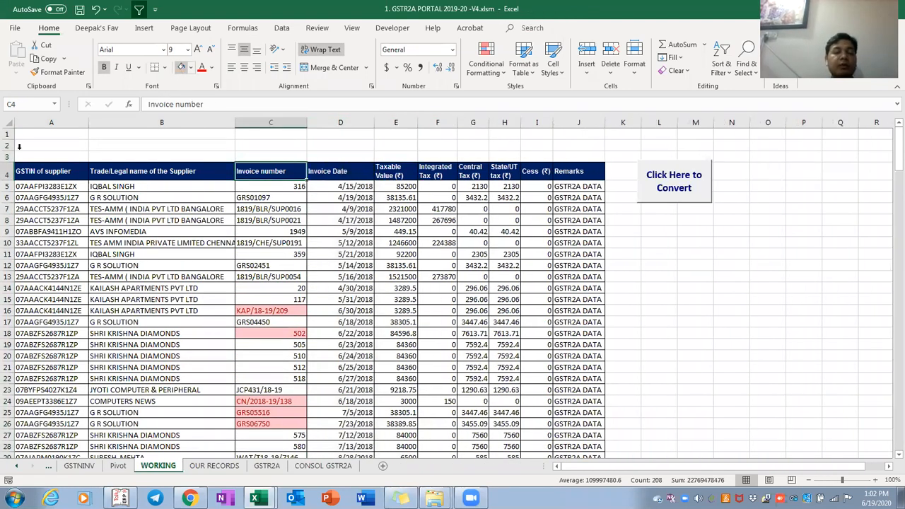
left_click(676, 183)
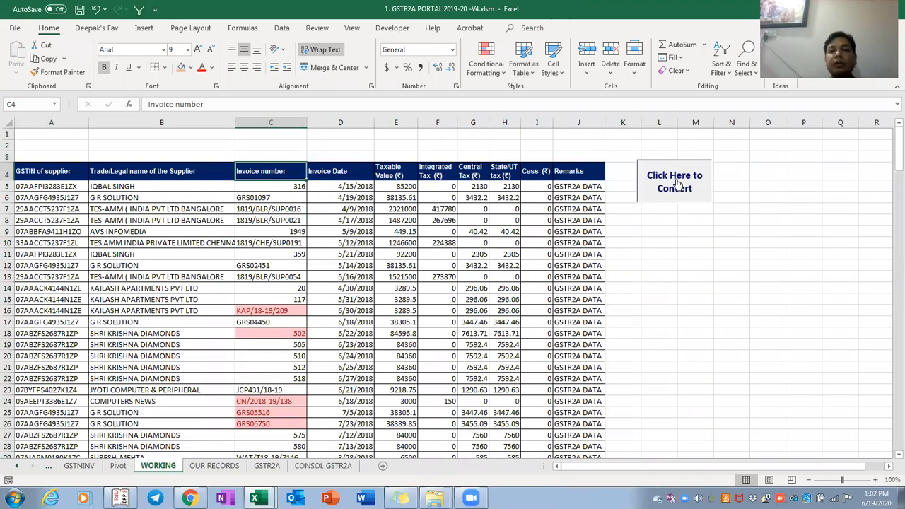
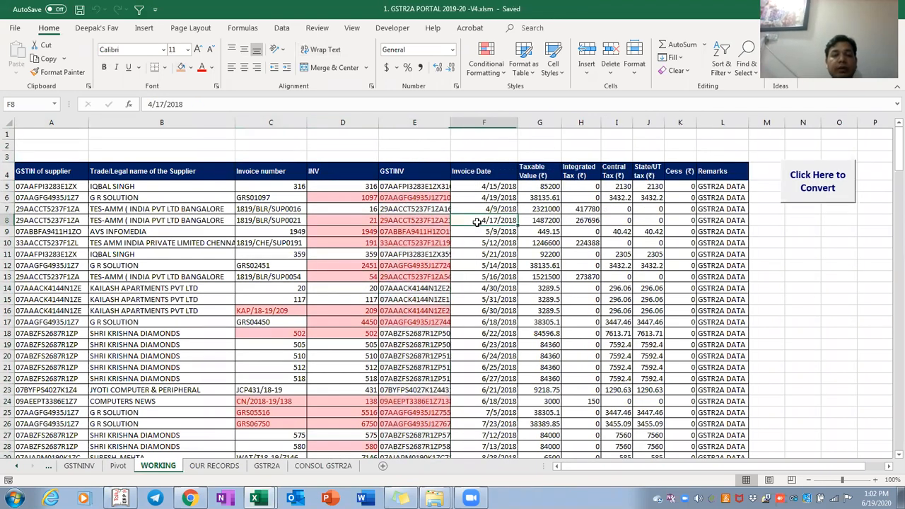
key("Left")
key("Left")
key("Down")
key("Down")
key("Down")
key("Down")
key("Down")
key("Down")
key("Down")
key("Down")
key("Down")
key("Left")
key("Left")
key("Left")
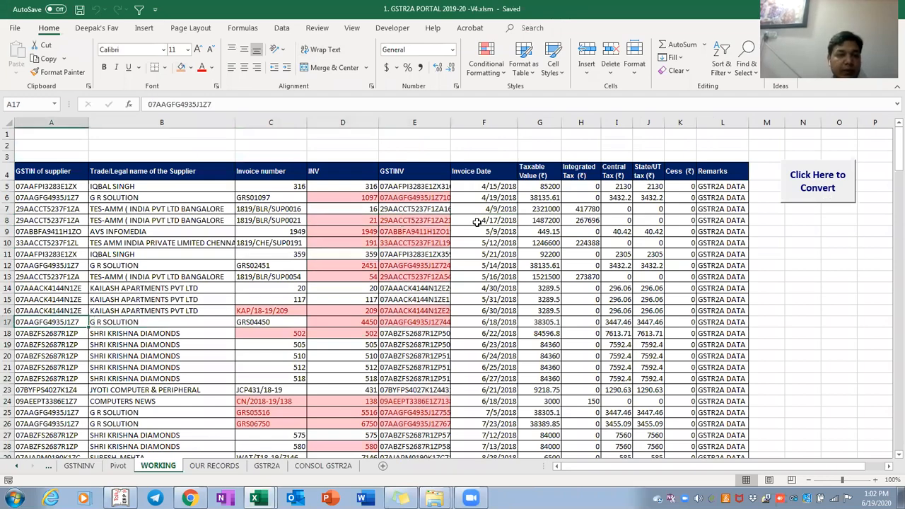
key("ctrl+Up")
key("shift+space")
key("ctrl+shift+Down")
key("ctrl+BackSpace")
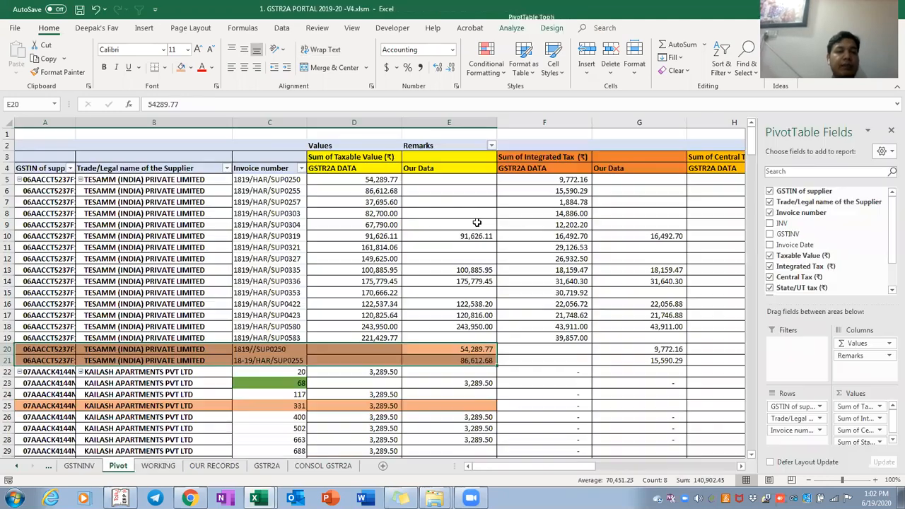
key("Up")
key("Left")
key("Left")
key("Left")
key("Left")
key("ctrl+c")
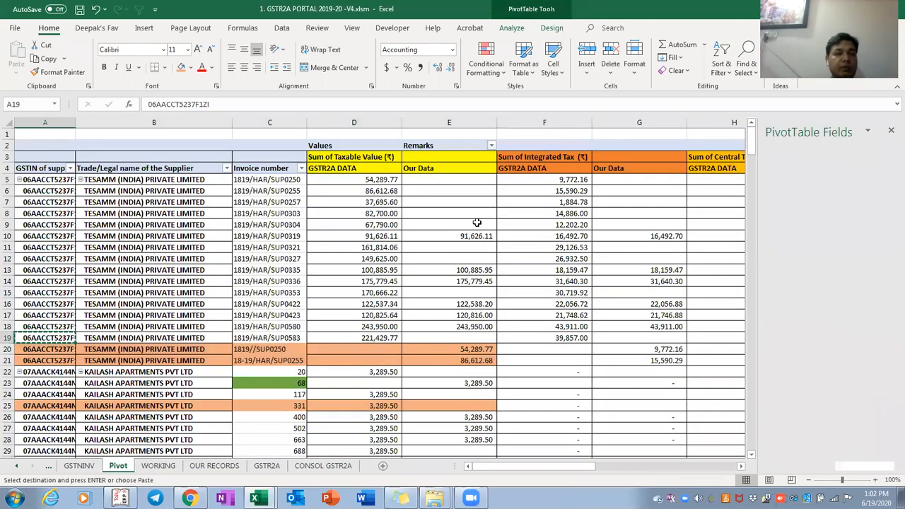
key("ctrl+Page_Down")
key("ctrl+Up")
key("alt+Down")
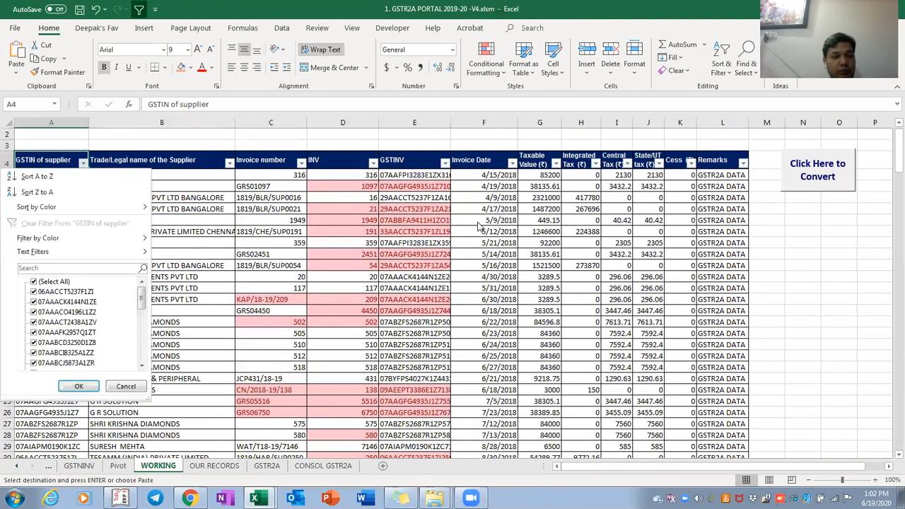
key("Down")
key("Down")
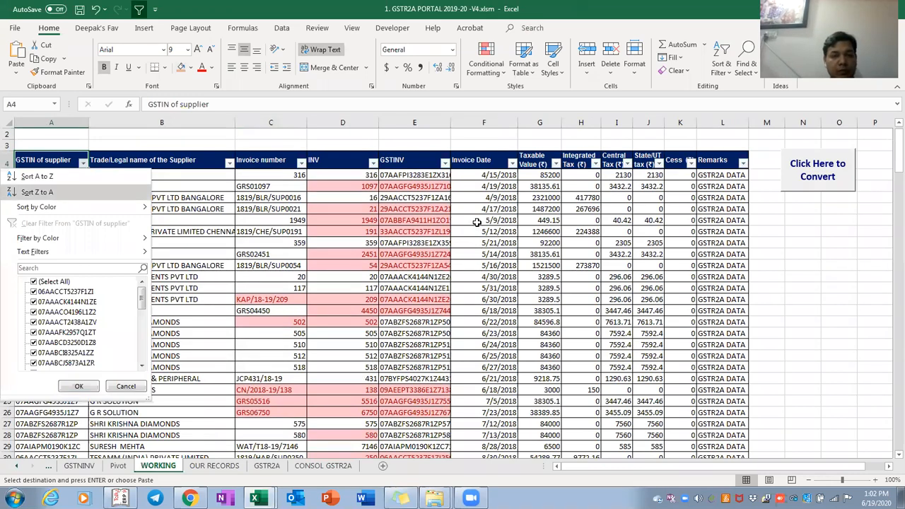
key("Escape")
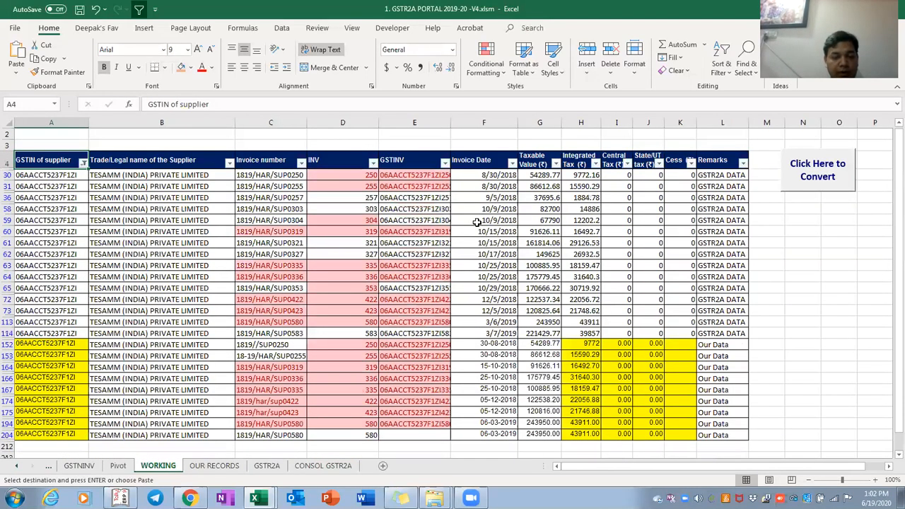
Fill the mismatched invoice number 1819//SUP0250 in C152 orange
key("Down")
key("Right")
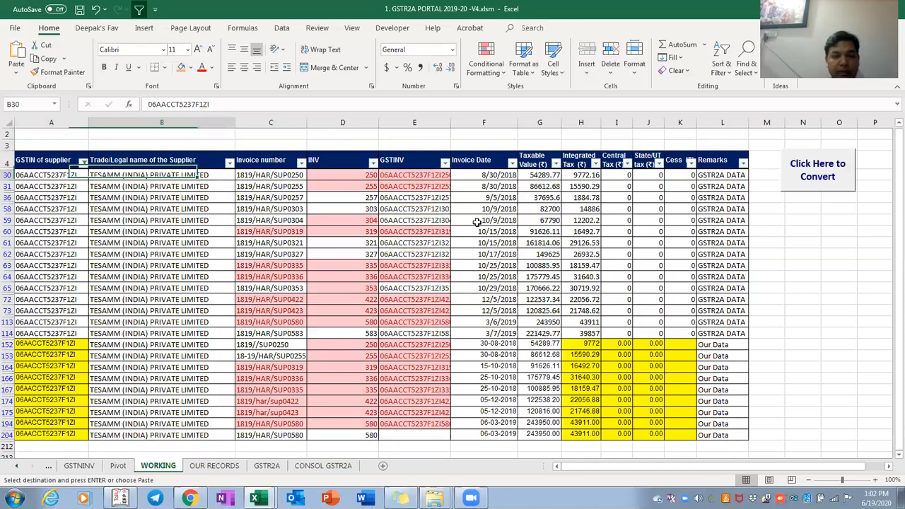
key("Down")
key("Right")
key("Right")
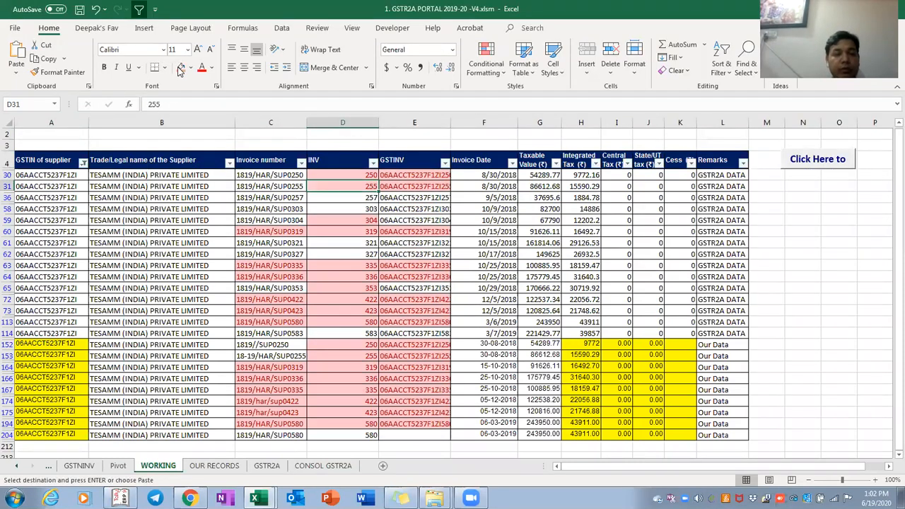
key("Left")
key("Down")
key("Down")
key("Down")
key("Down")
key("Down")
key("Down")
key("Down")
key("Down")
key("Down")
key("Down")
key("Down")
key("Down")
key("Down")
key("Down")
left_click(180, 69)
key("ctrl+Up")
key("Down")
Compare the Invoice number headers on the Pivot and WORKING sheets, ending on Pivot
key("ctrl+Page_Up")
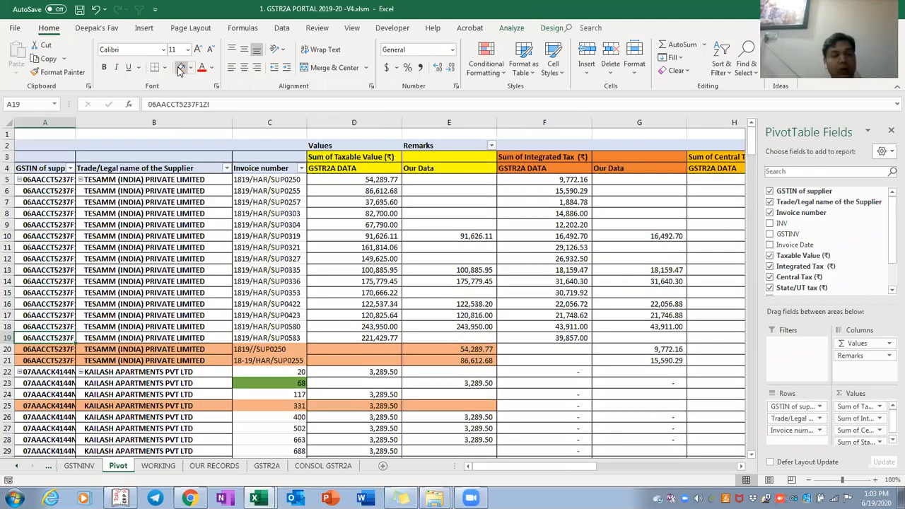
key("ctrl+Up")
key("Right")
key("Right")
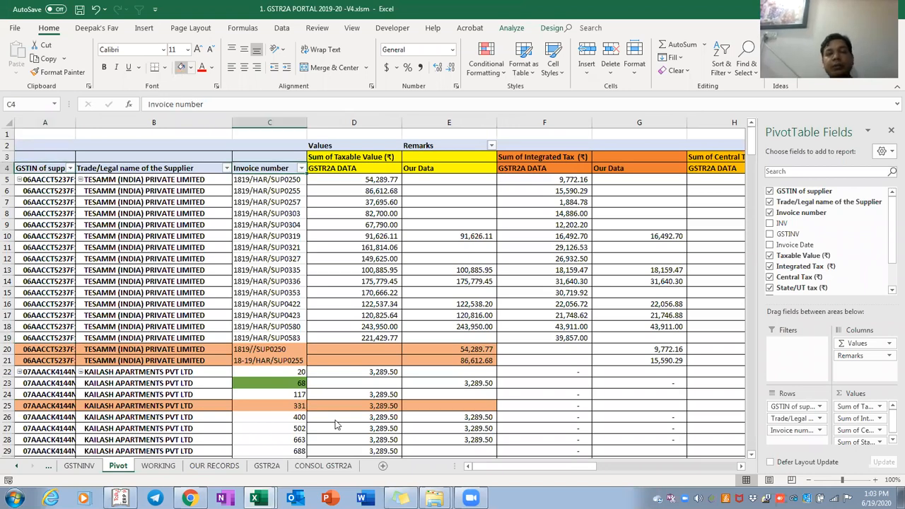
key("ctrl+Page_Down")
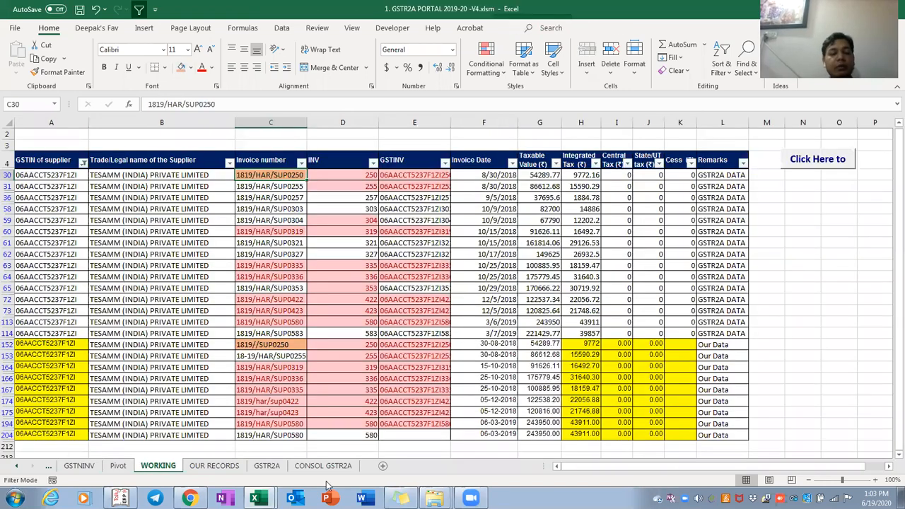
left_click(280, 162)
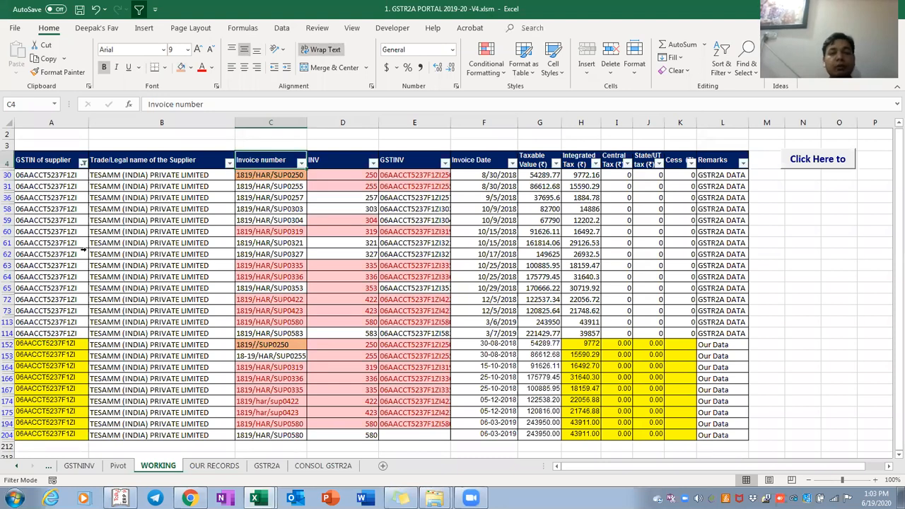
key("ctrl+Page_Up")
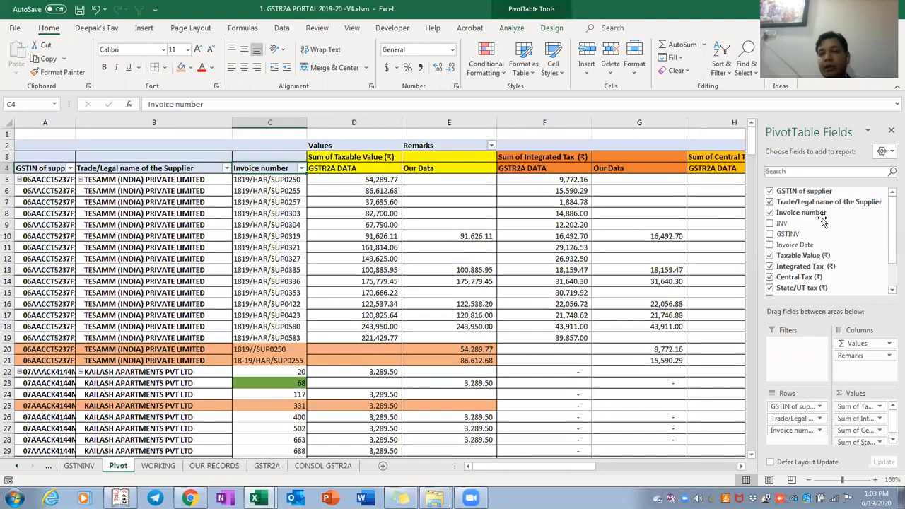
Inspect the GSTINV field settings on the GSTNINV pivot without changing them
left_click(789, 235)
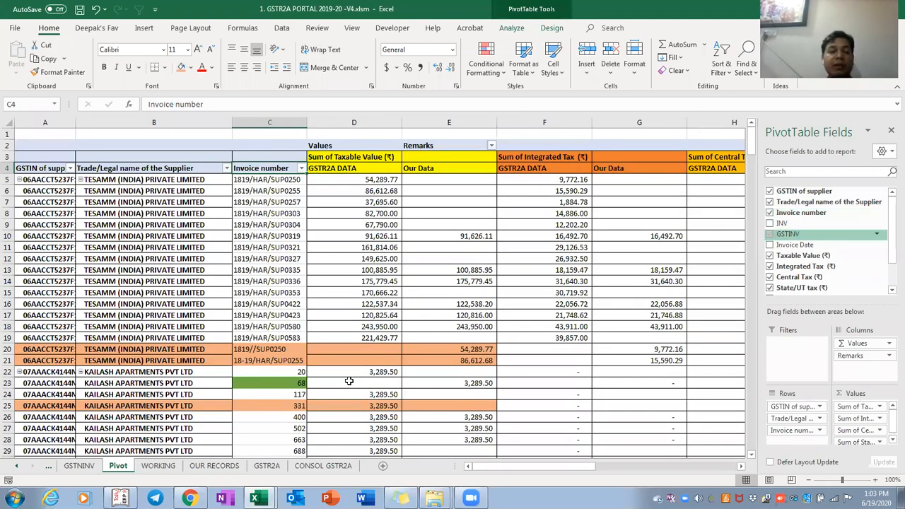
key("ctrl+Page_Up")
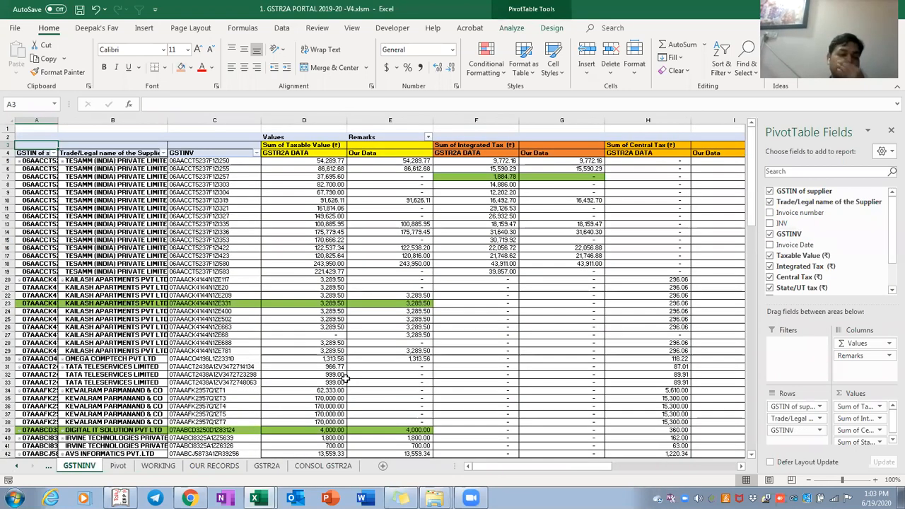
key("Up")
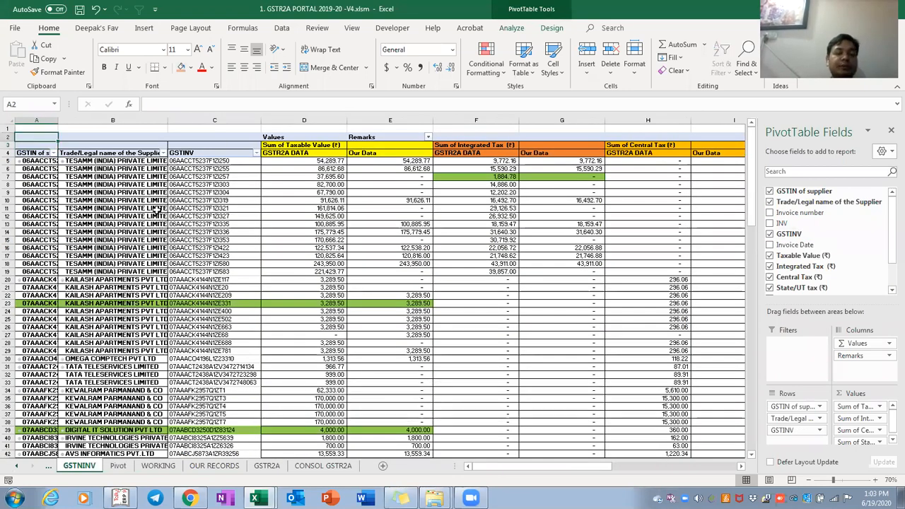
left_click(157, 210)
scroll(157, 210, "up", 1)
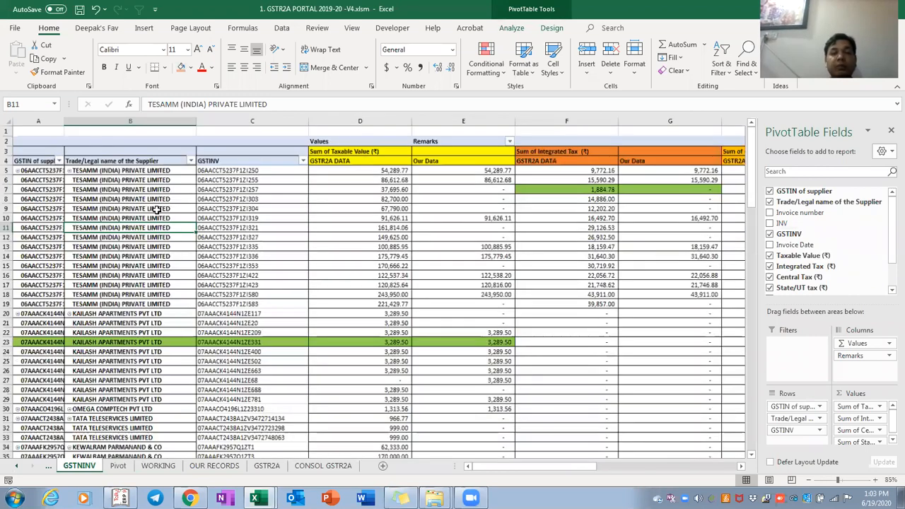
scroll(490, 261, "up", 1)
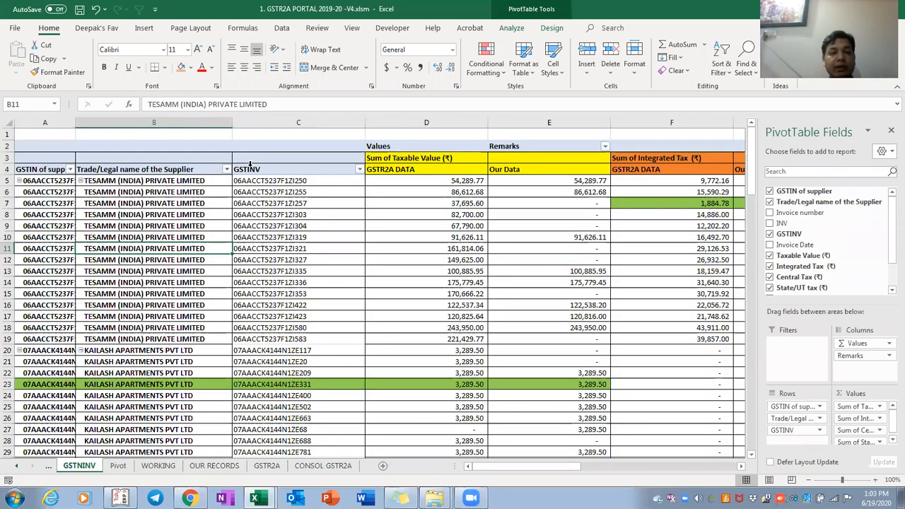
double_click(251, 170)
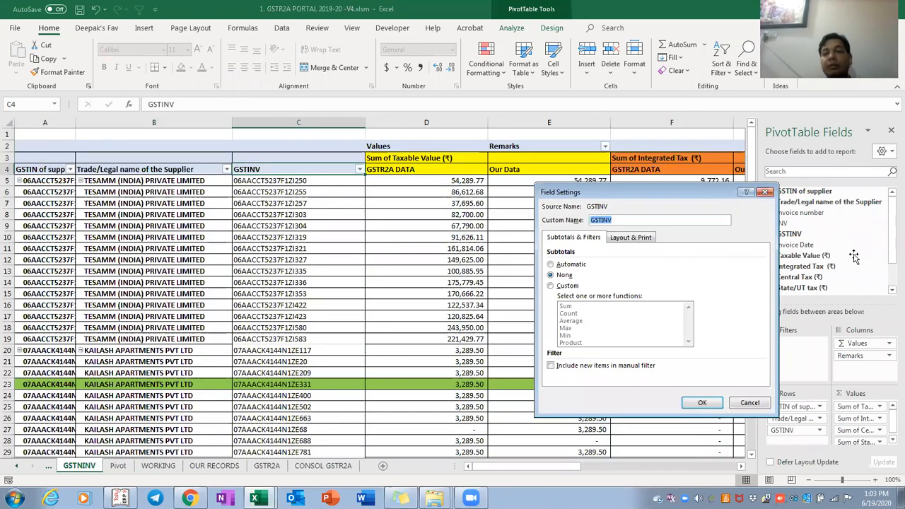
key("Escape")
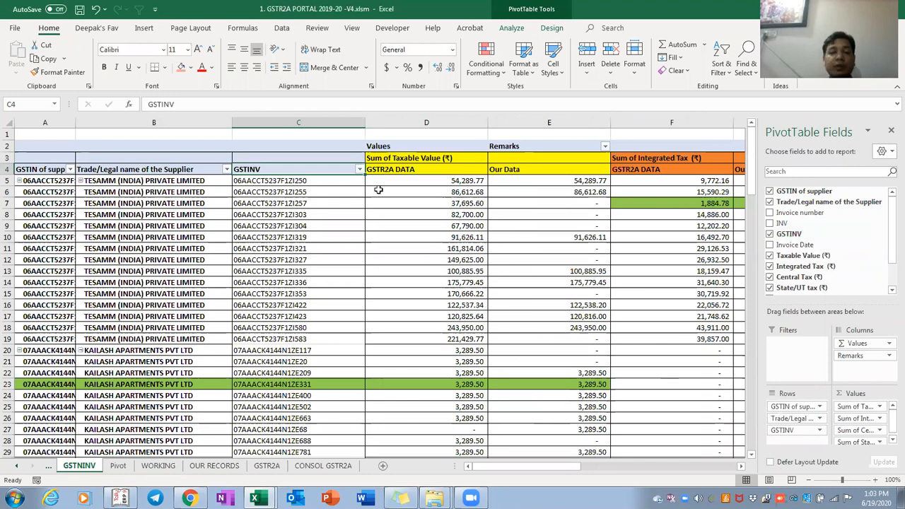
Refresh the GSTNINV pivot and select the first TESAMM row A5:C5
left_click(297, 261)
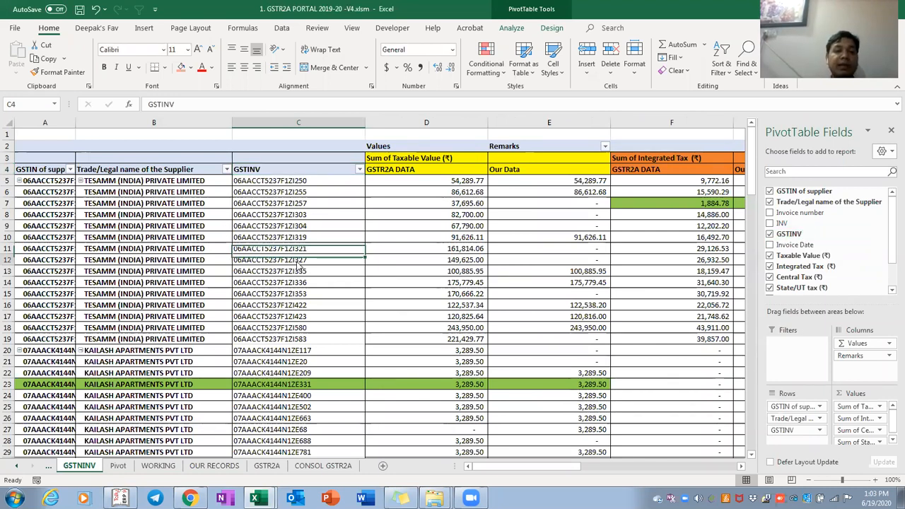
right_click(296, 261)
left_click(356, 72)
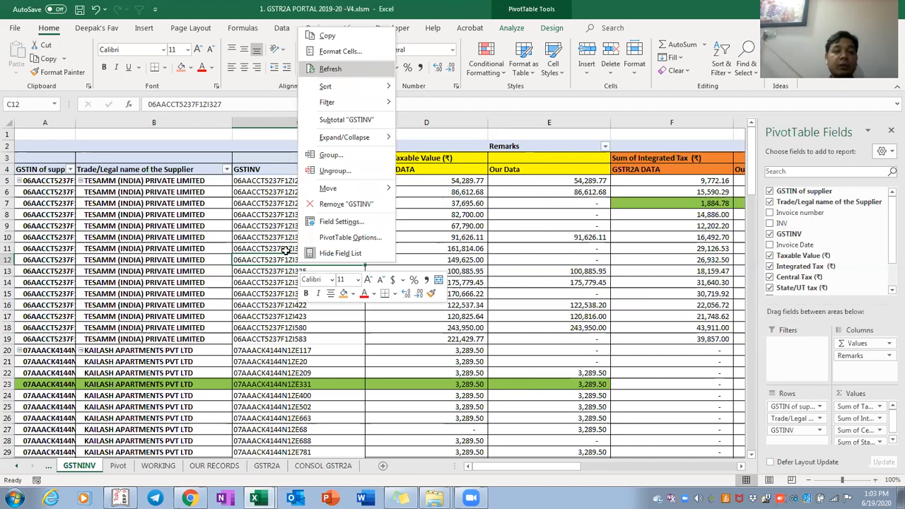
left_click(286, 251)
key("ctrl+Up")
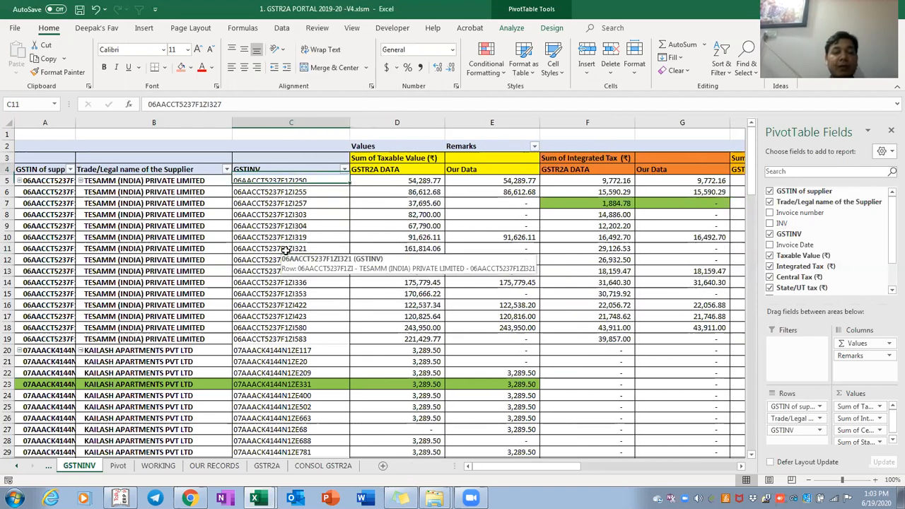
key("ctrl+shift+Left")
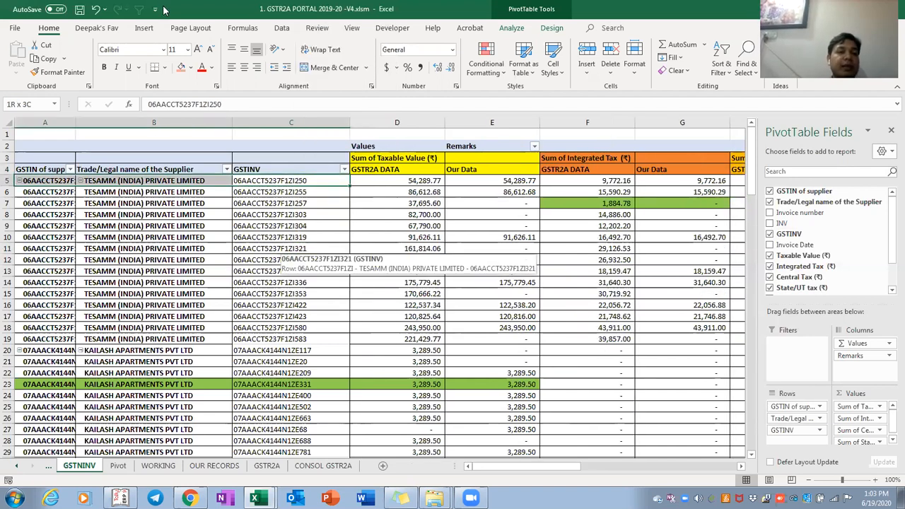
Fill the row 5 TESAMM cells orange on both the GSTNINV and Pivot sheets
left_click(181, 69)
key("ctrl+Page_Down")
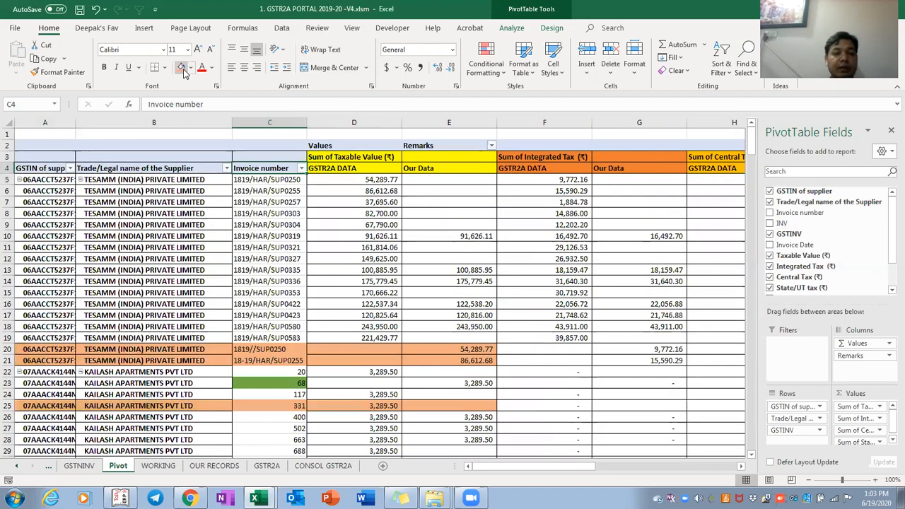
key("Down")
key("Down")
key("Down")
key("Down")
key("Down")
key("Down")
key("Down")
key("Down")
key("Down")
key("Down")
key("Down")
key("Down")
key("Down")
key("Down")
key("Down")
key("Down")
key("Right")
key("Right")
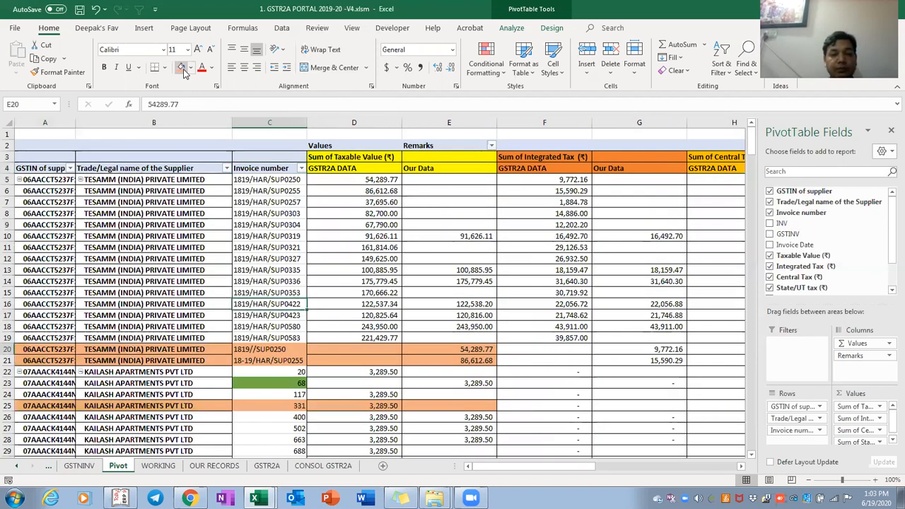
key("ctrl+shift+Left")
key("ctrl+shift+Left")
key("Up")
key("Up")
key("Up")
key("Up")
key("Up")
key("Up")
key("Up")
key("Up")
key("Up")
key("Up")
key("Up")
key("Up")
key("Up")
key("Up")
key("Up")
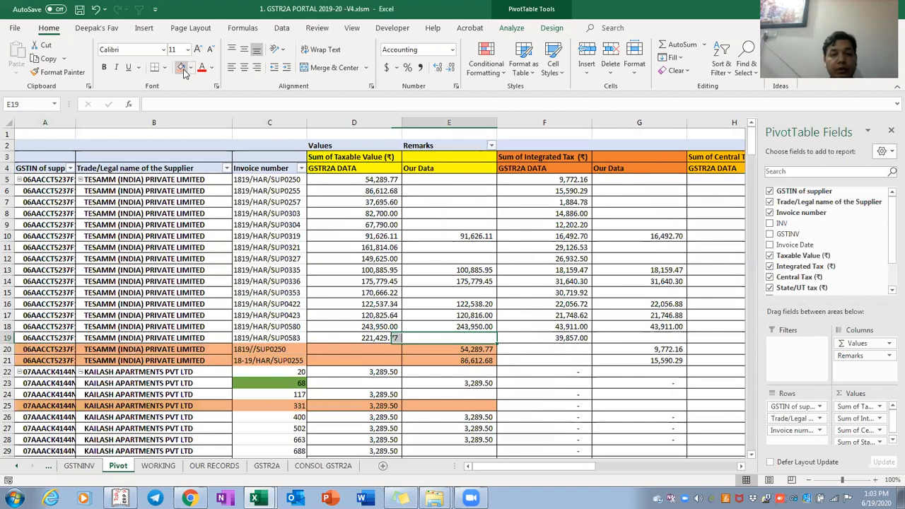
key("Left")
key("ctrl+shift+Left")
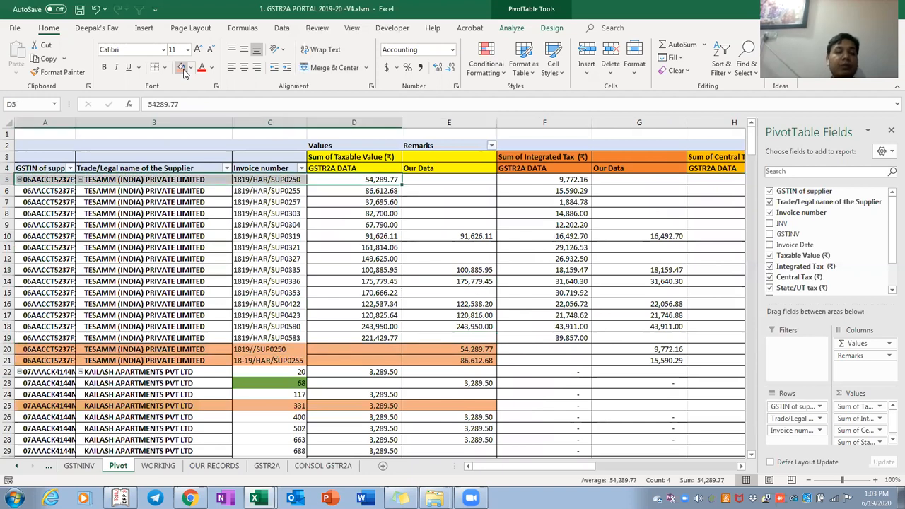
left_click(182, 71)
key("Down")
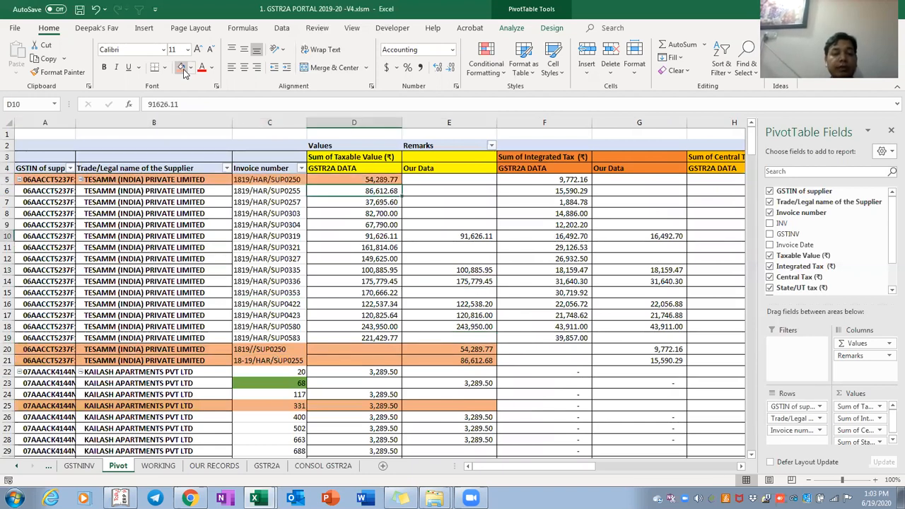
Fill row 6 (A6:E6) of the GSTNINV pivot orange
key("ctrl+Page_Up")
key("Right")
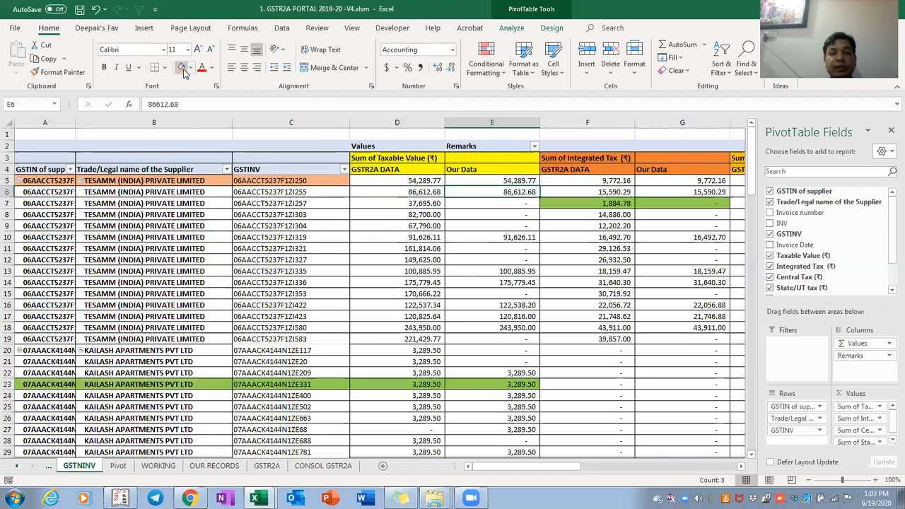
key("ctrl+shift+Left")
left_click(183, 71)
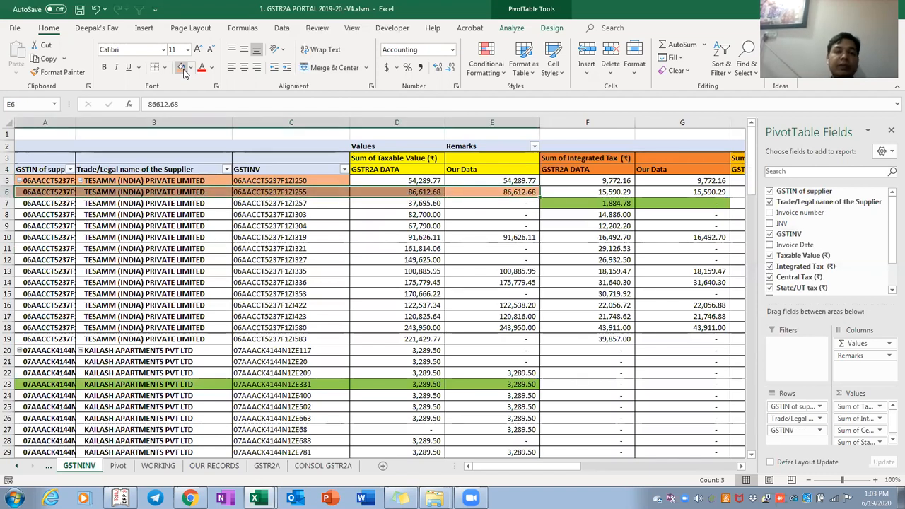
key("Up")
key("Down")
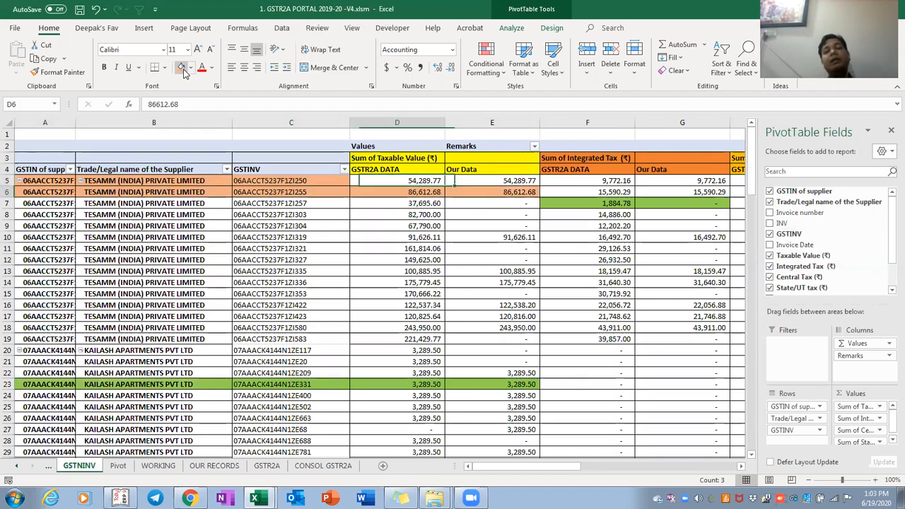
key("Right")
Compare the Our Data value for 1819//SUP0250 in Pivot row 20 against GSTNINV
key("ctrl+Page_Down")
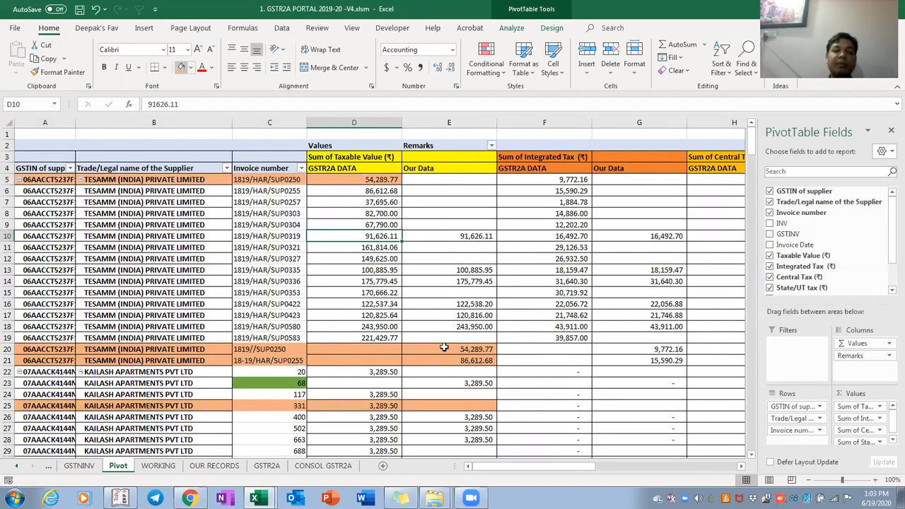
left_click(471, 349)
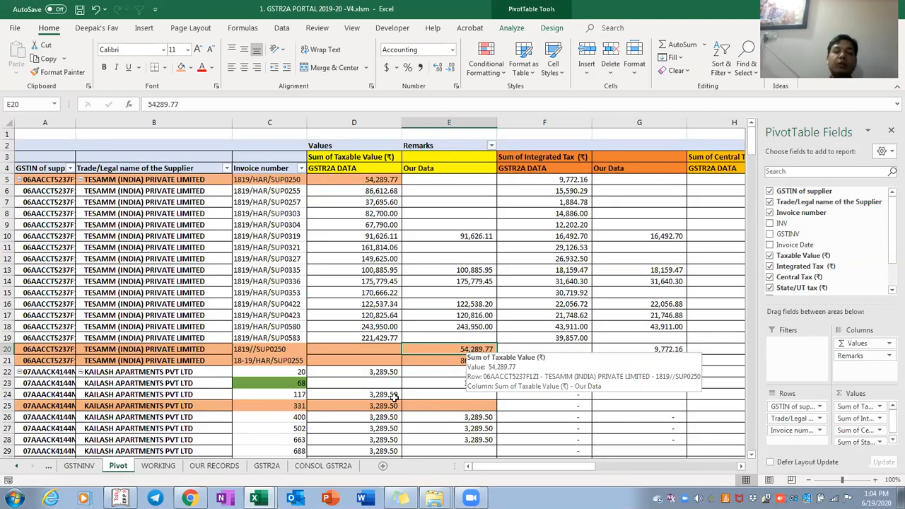
key("Home")
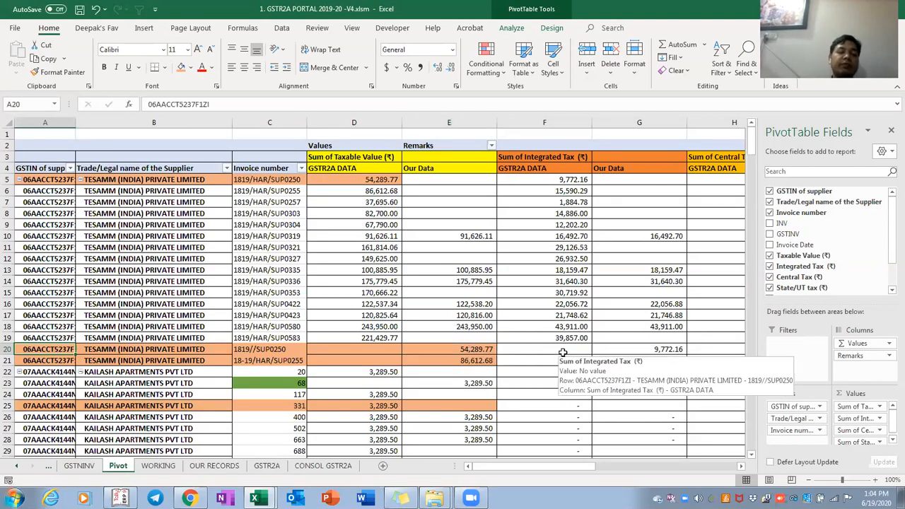
key("ctrl+Page_Up")
key("Left")
key("Left")
key("Left")
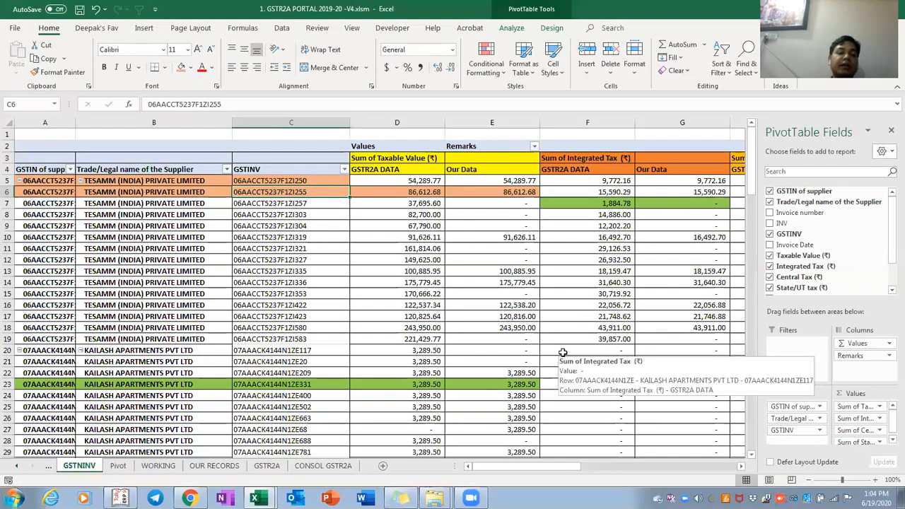
key("ctrl+Page_Down")
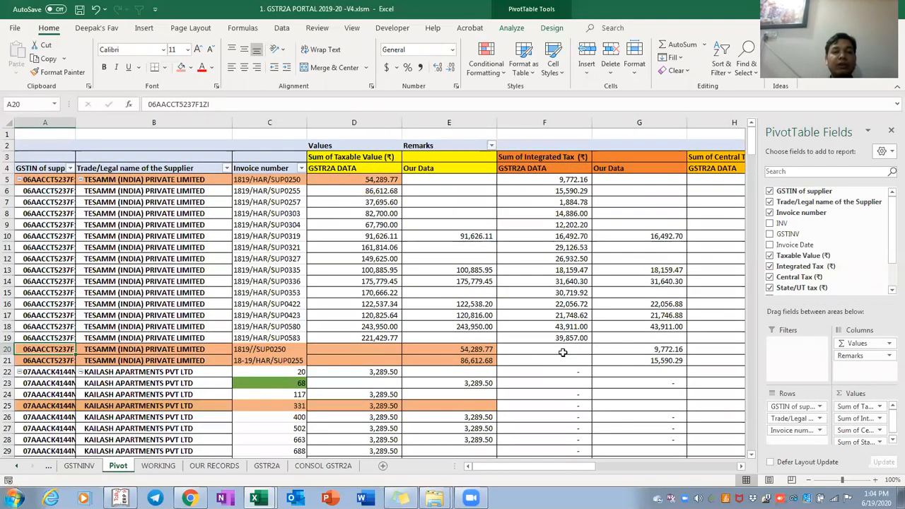
Remove the WORKING sheet's AutoFilter and check the INV and GSTINV columns
key("ctrl+Page_Down")
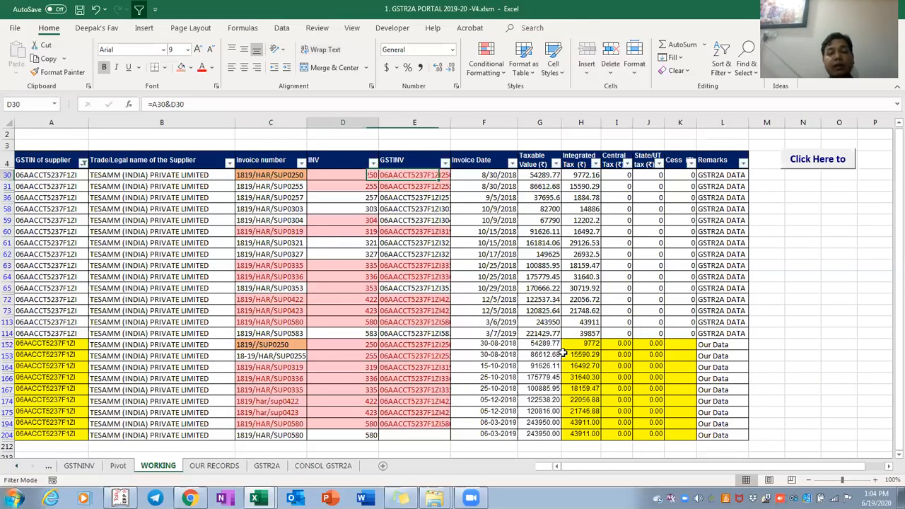
key("Up")
key("ctrl+shift+l")
key("Down")
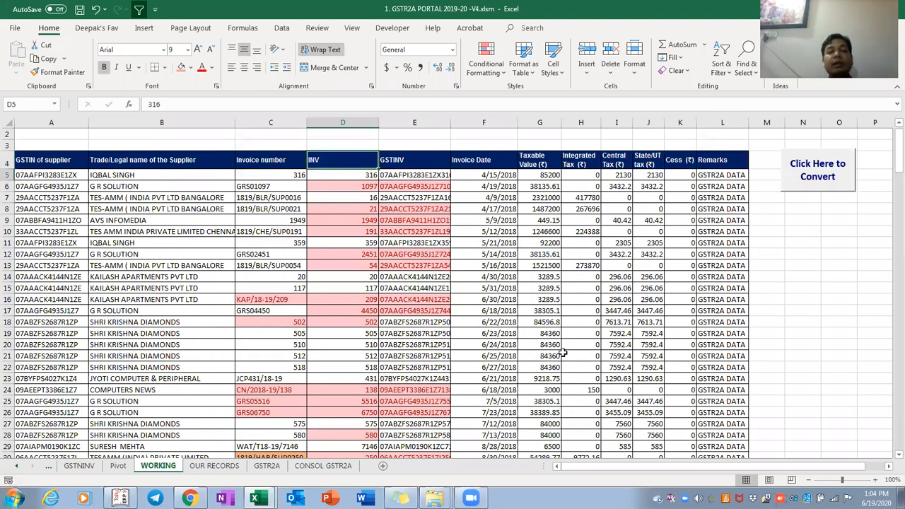
key("ctrl+shift+Down")
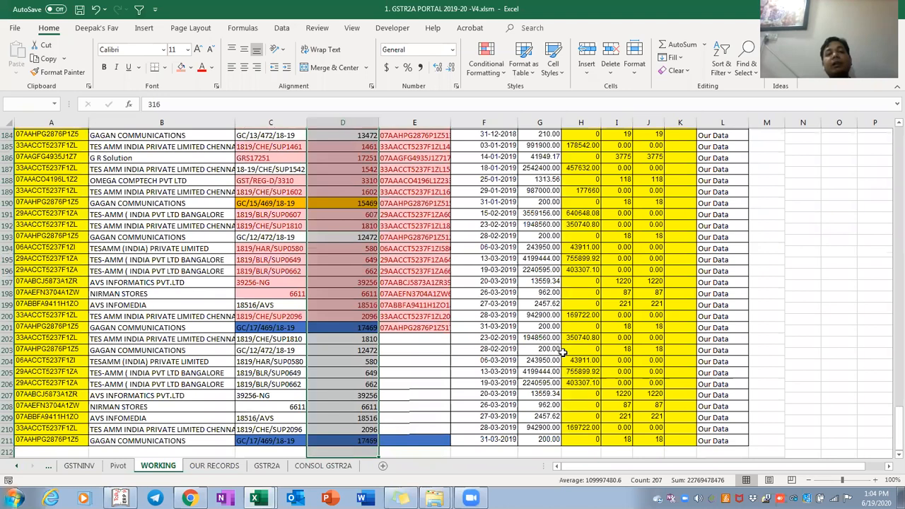
key("Right")
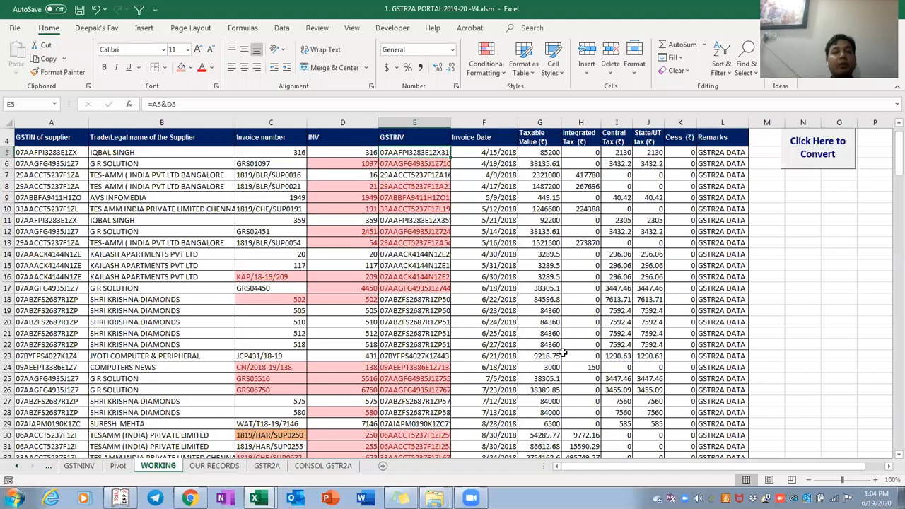
key("ctrl+Page_Up")
key("ctrl+Page_Up")
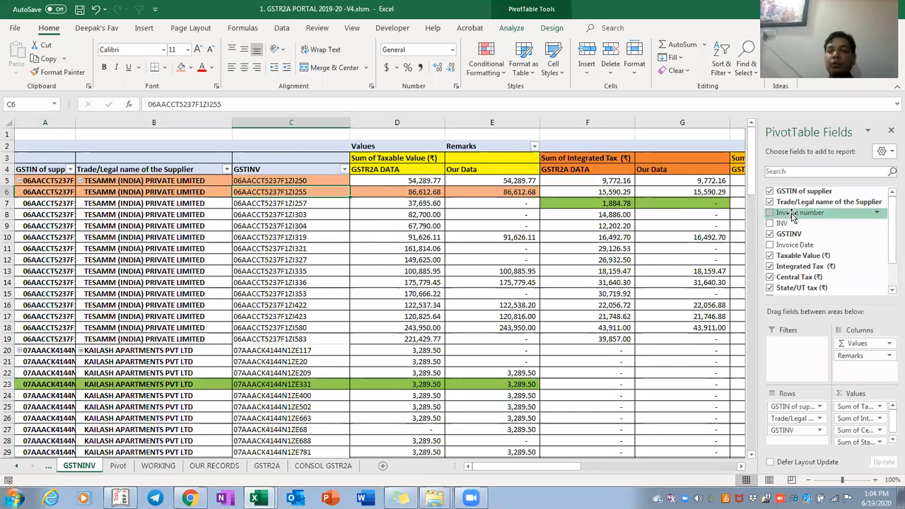
left_click_drag(799, 218, 803, 444)
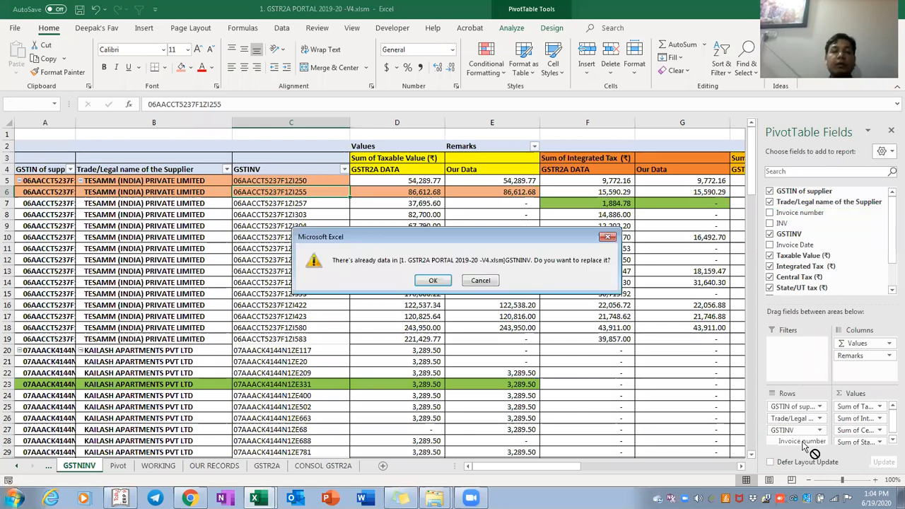
key("Return")
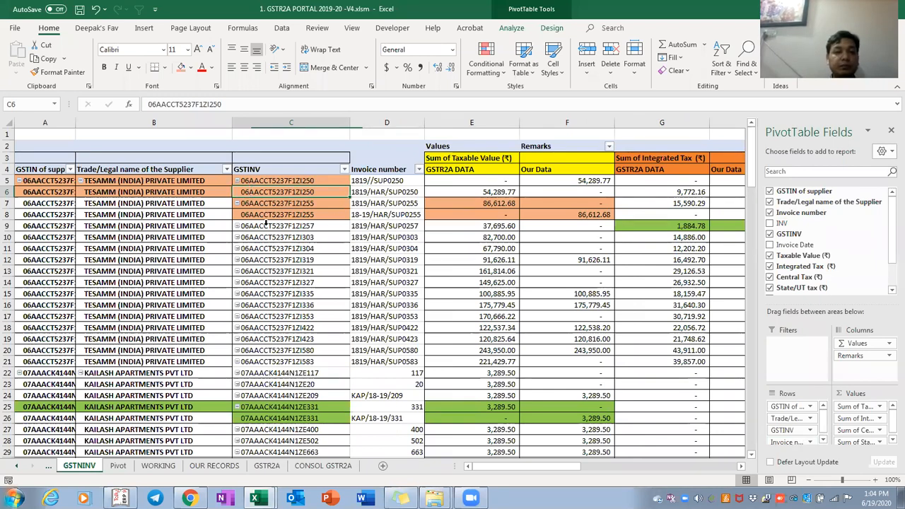
left_click(277, 176)
left_click(277, 176)
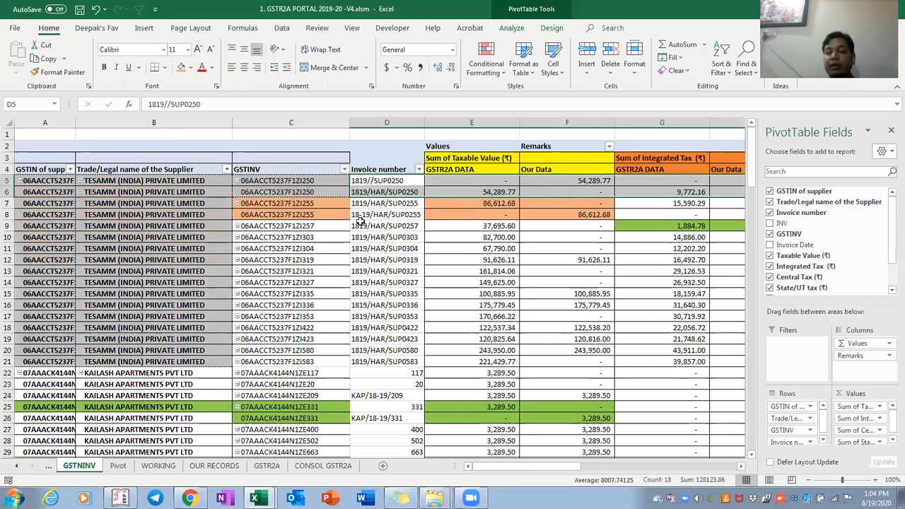
left_click_drag(791, 442, 806, 231)
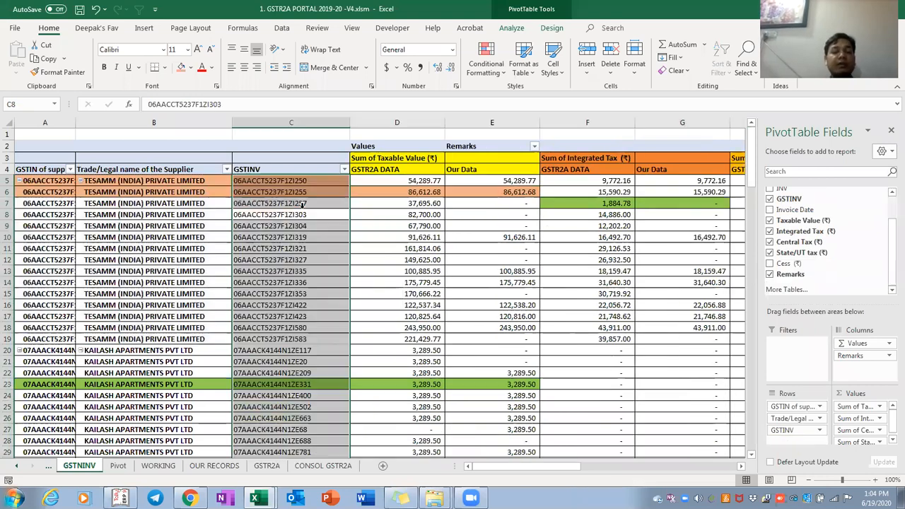
key("Right")
left_click(302, 203)
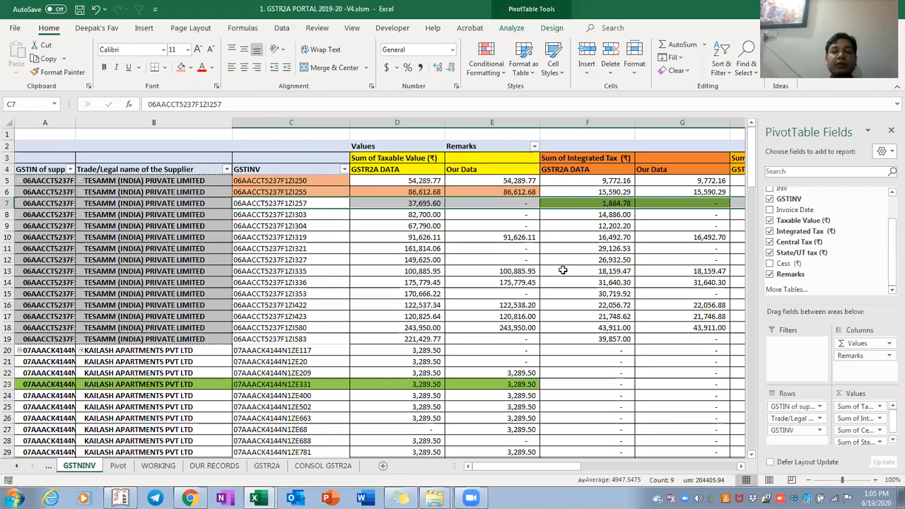
key("ctrl+Right")
key("ctrl+Right")
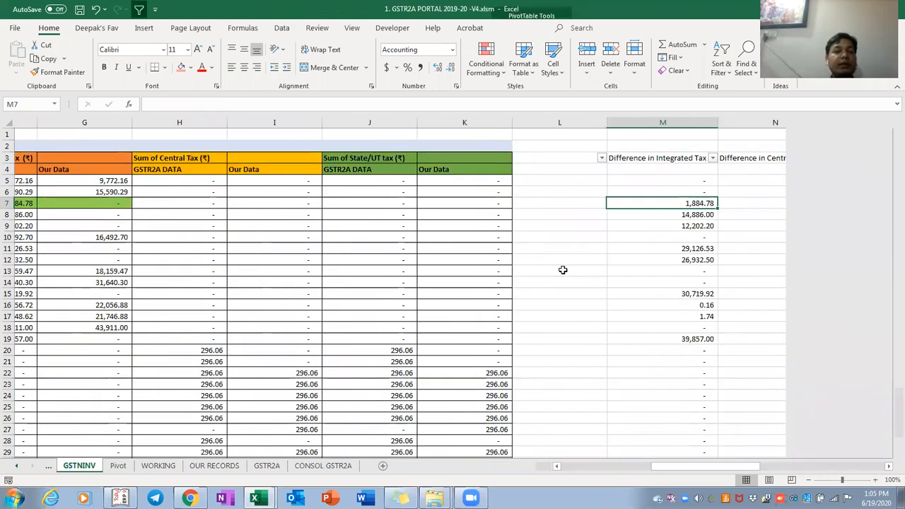
key("ctrl+Left")
key("ctrl+Left")
key("Right")
key("Right")
key("Up")
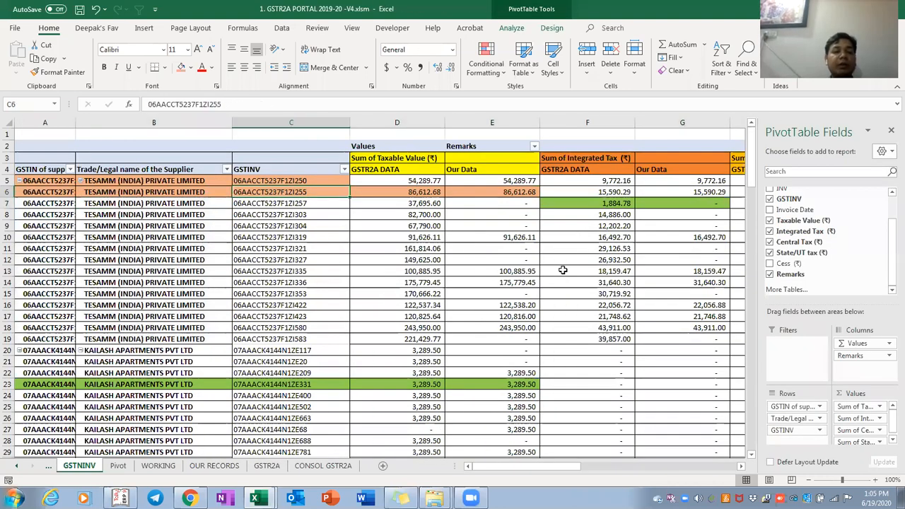
key("ctrl+Page_Down")
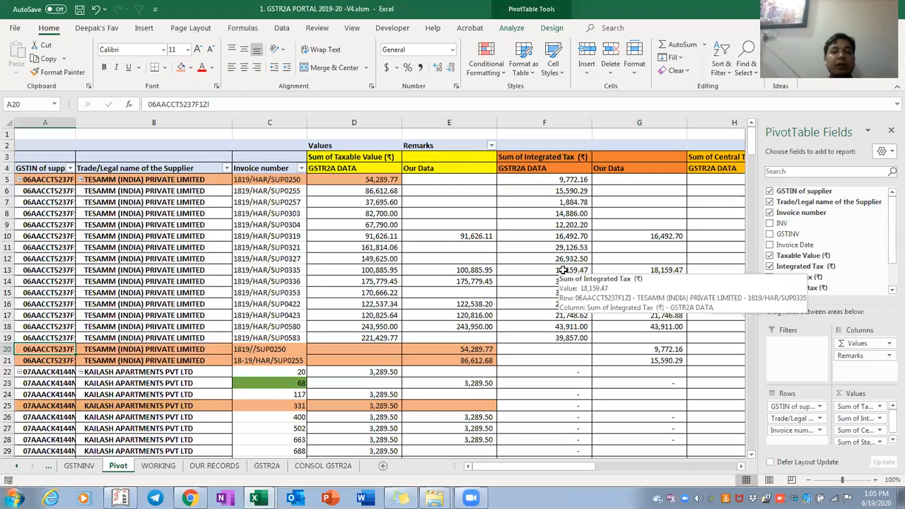
key("ctrl+Page_Down")
key("Left")
key("Left")
key("Down")
key("Down")
key("Down")
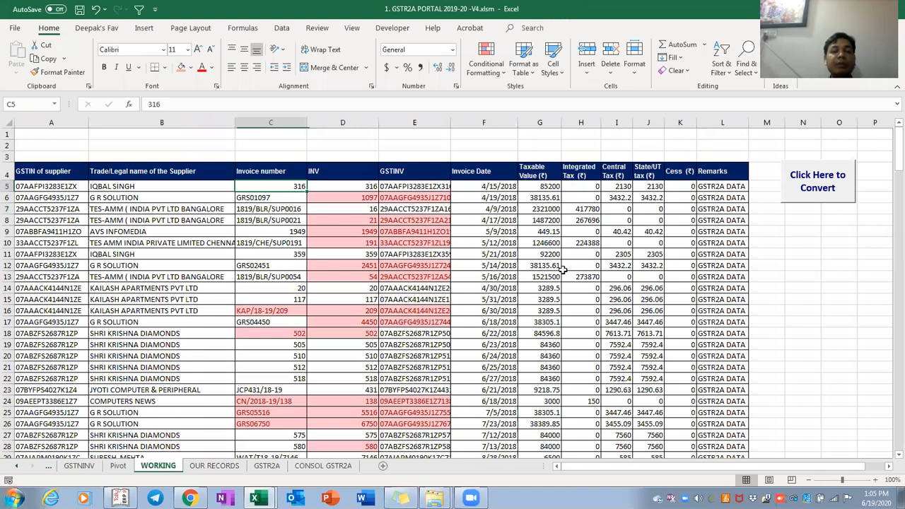
key("Right")
key("ctrl+shift+Down")
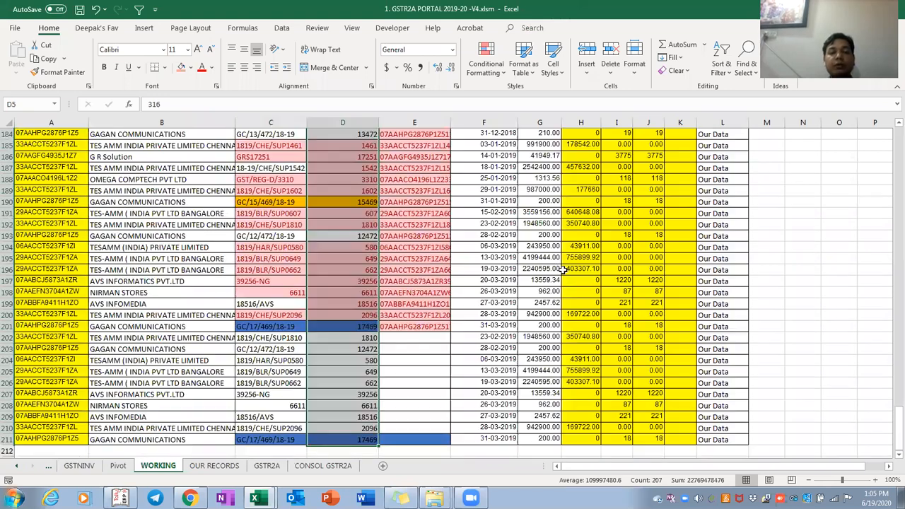
key("ctrl+Right")
key("Down")
key("Left")
key("Left")
key("Left")
key("Left")
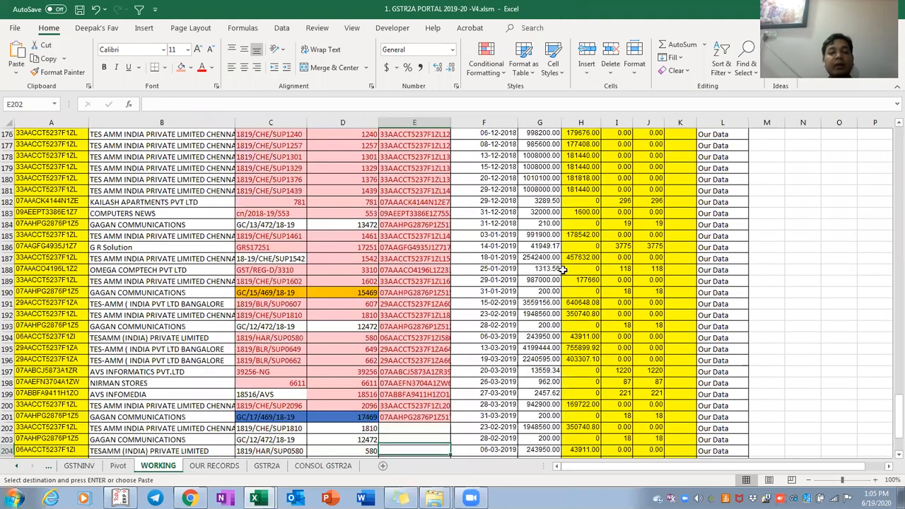
key("Down")
key("Down")
key("Down")
key("Down")
key("Down")
key("Down")
key("Down")
key("Down")
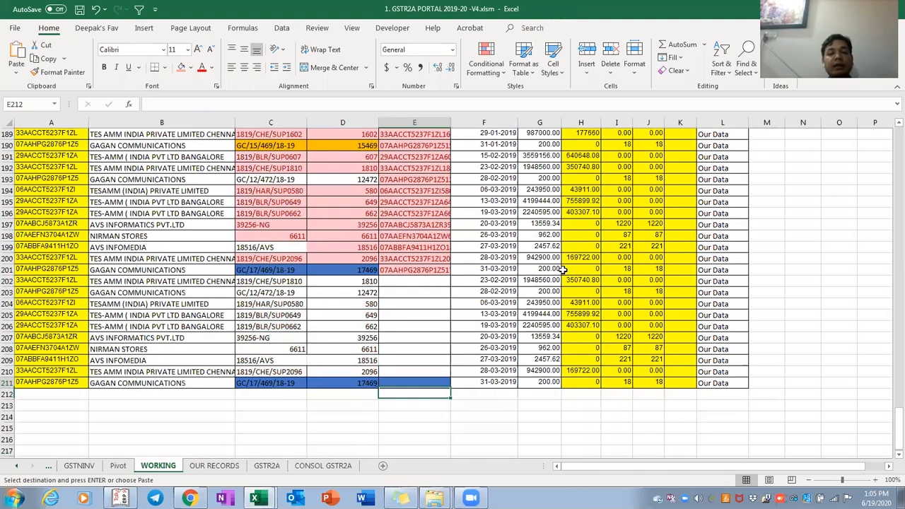
key("Up")
key("ctrl+shift+Up")
key("Return")
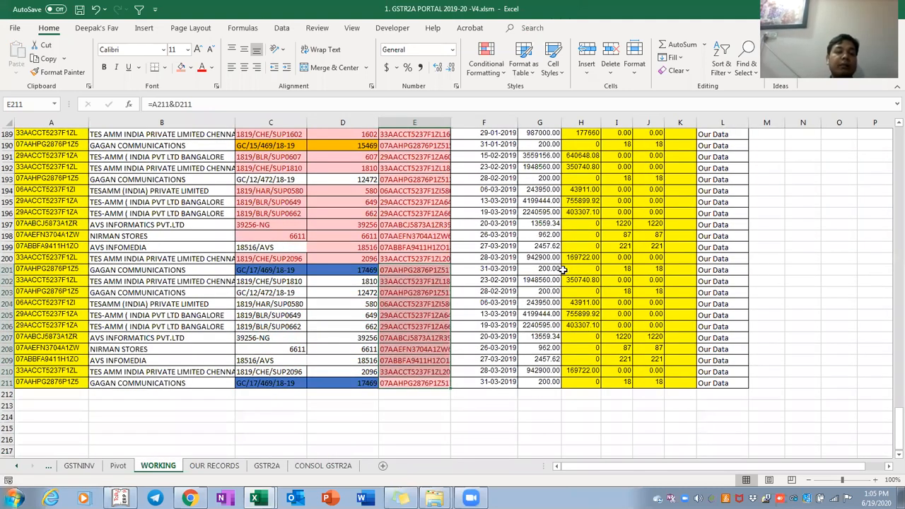
key("ctrl+Page_Up")
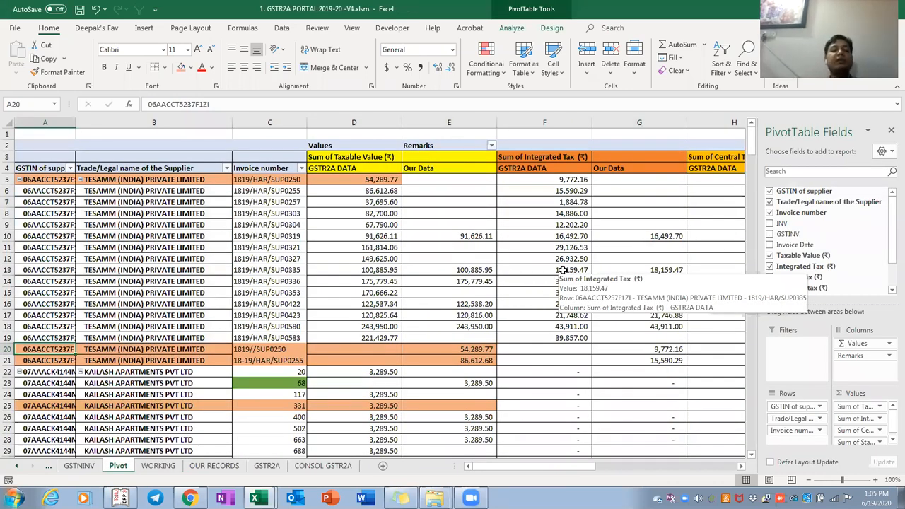
key("ctrl+Page_Up")
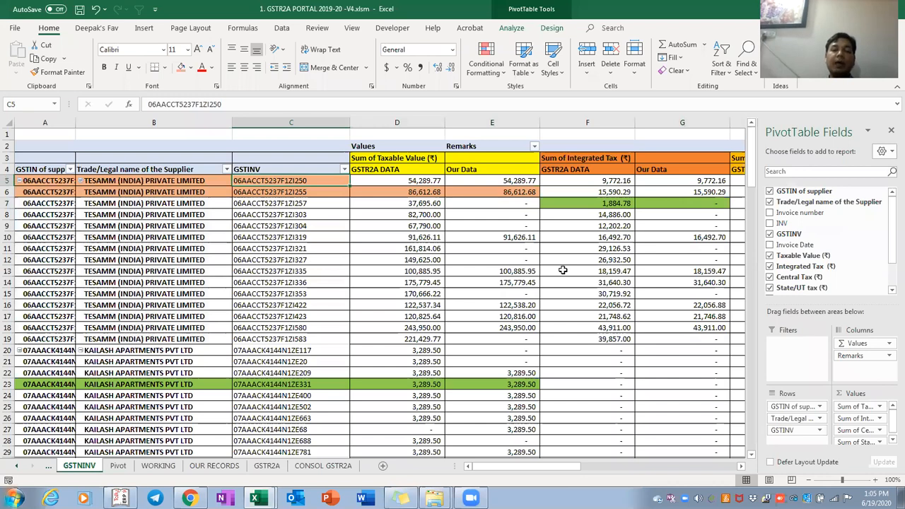
key("Right")
key("Right")
key("Right")
key("Right")
key("Right")
key("Right")
key("Right")
key("Right")
key("Right")
key("Right")
key("Right")
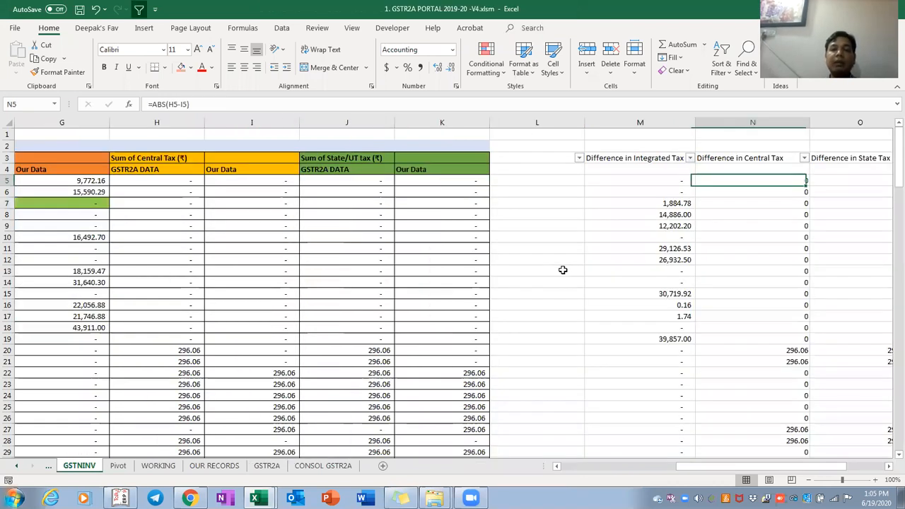
key("Right")
key("Left")
key("Left")
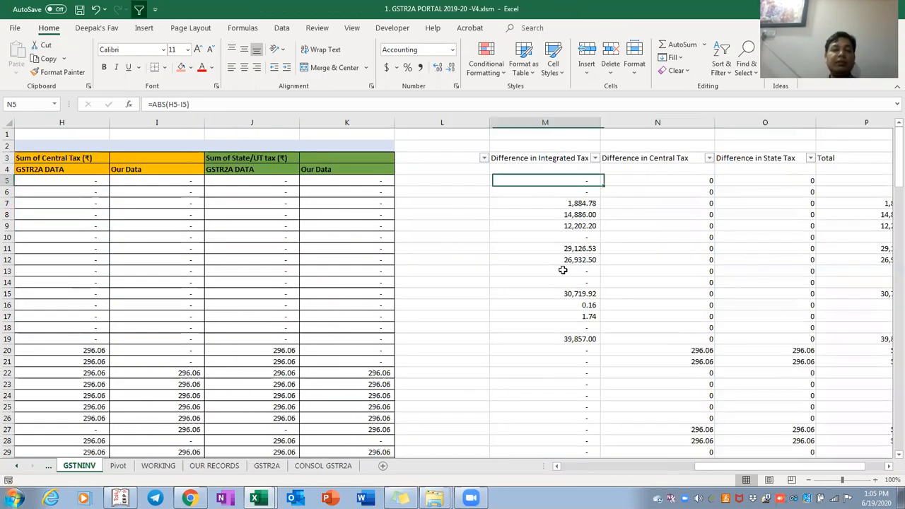
key("Home")
key("Down")
key("Down")
key("Right")
key("Right")
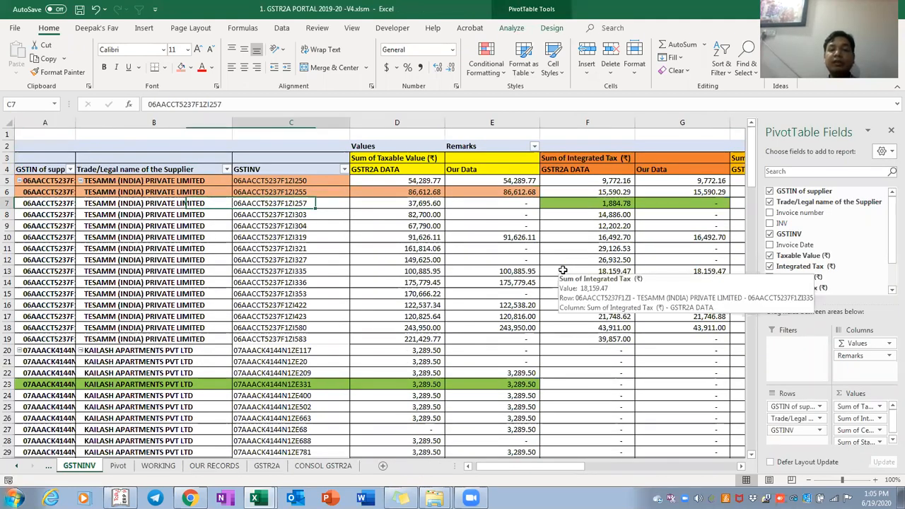
key("Right")
key("Right")
key("Right")
key("Right")
key("Right")
key("Right")
key("Right")
key("Right")
key("Right")
key("Right")
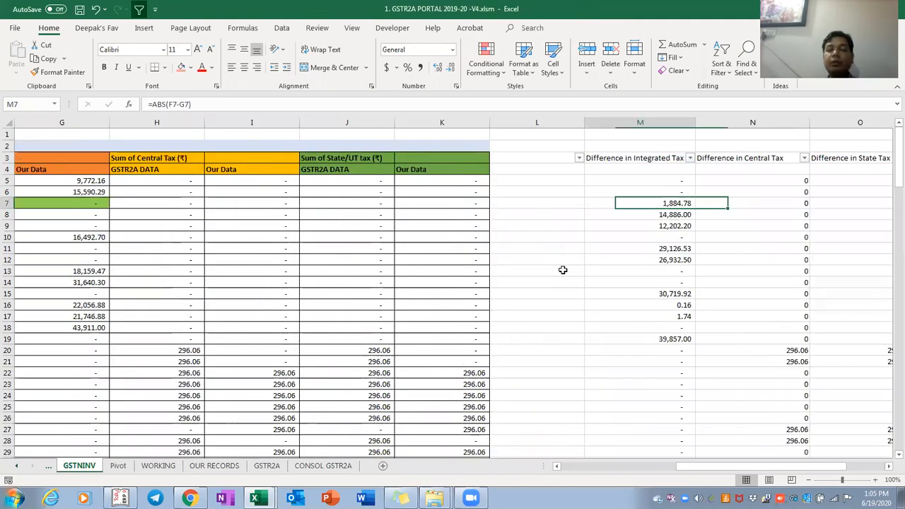
key("Home")
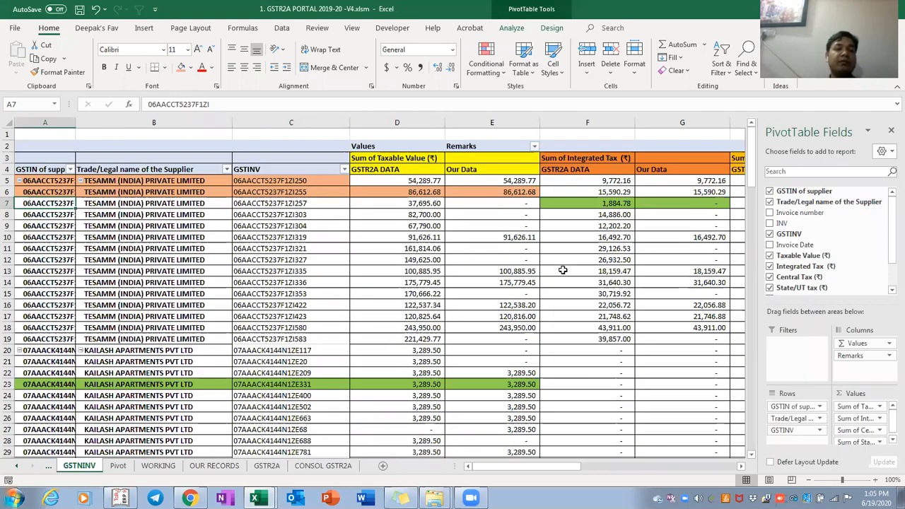
key("Right")
key("Right")
key("Right")
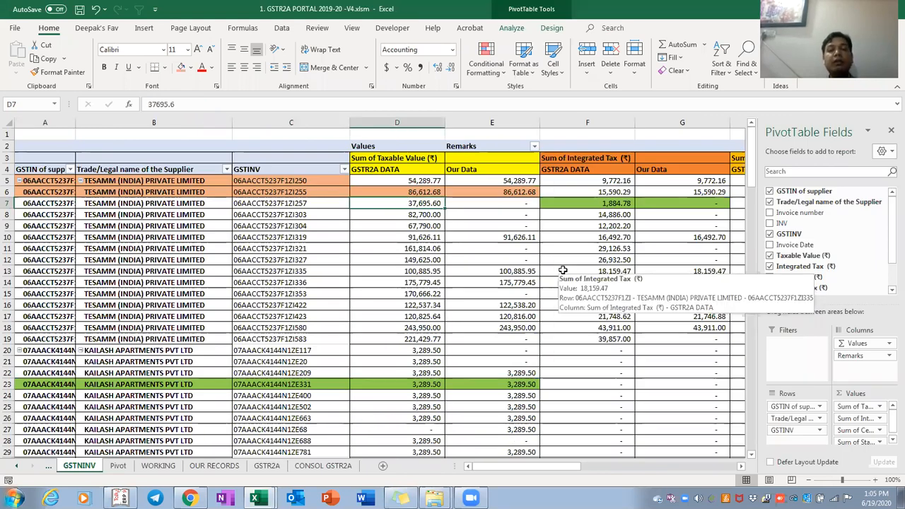
key("Up")
key("shift+Down")
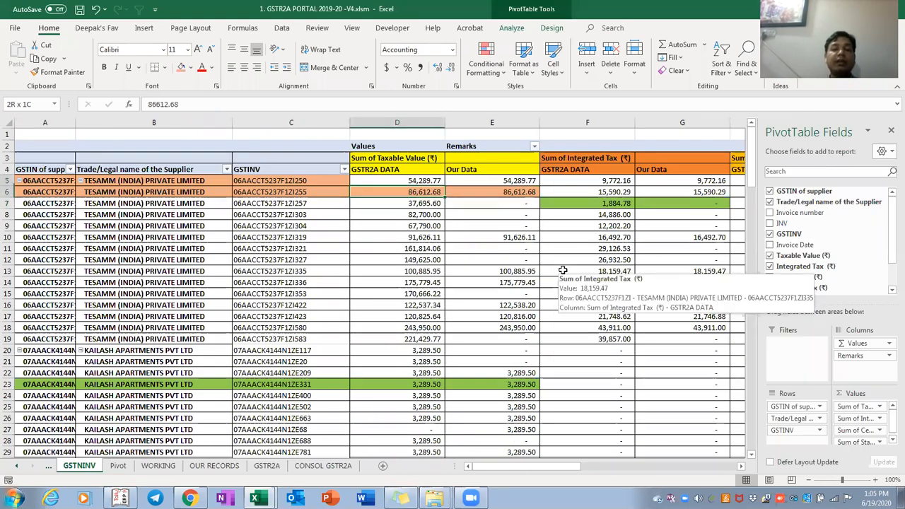
key("Down")
key("ctrl+Right")
key("ctrl+Right")
key("ctrl+Right")
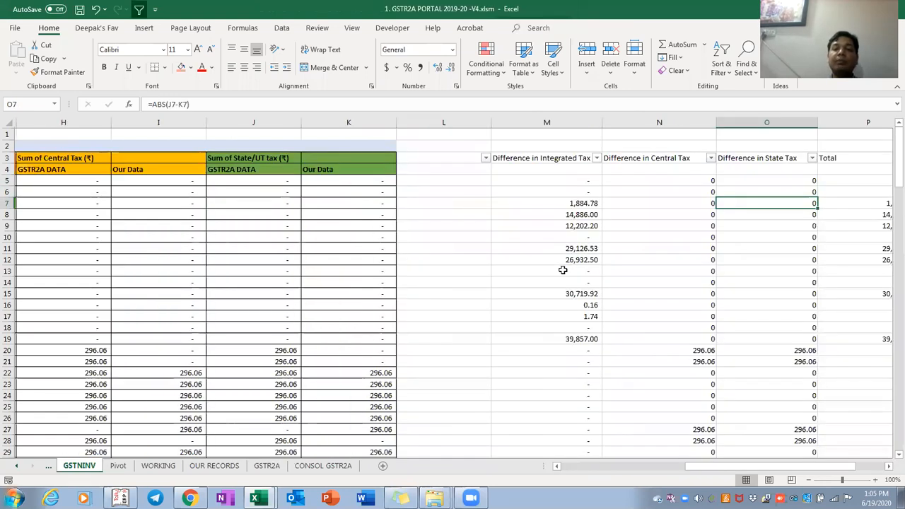
key("ctrl+Left")
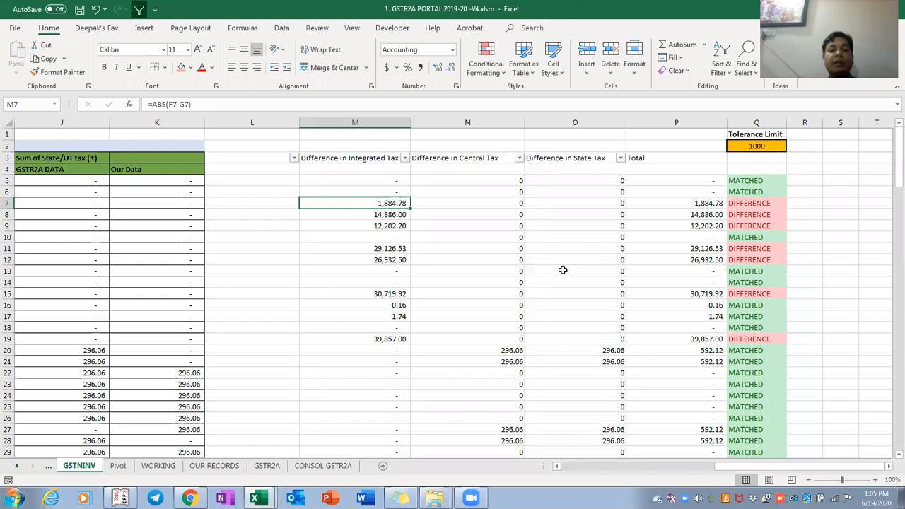
key("Right")
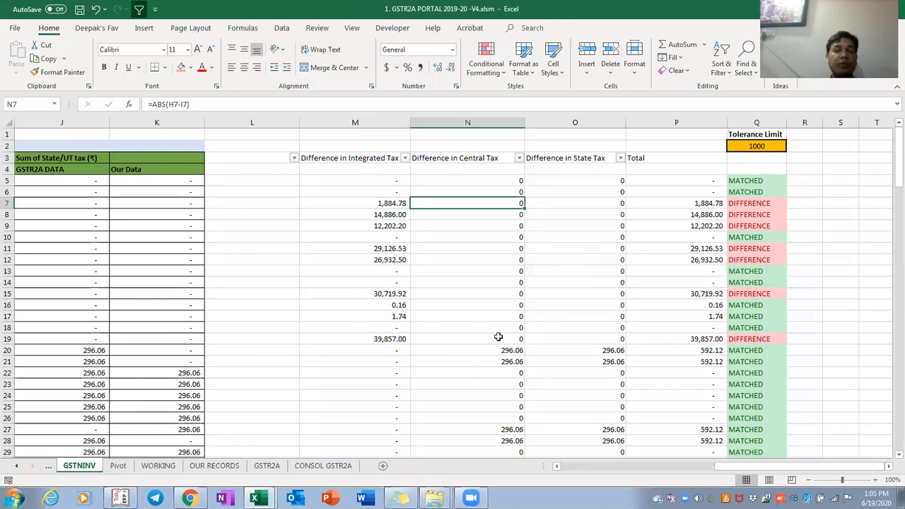
key("Home")
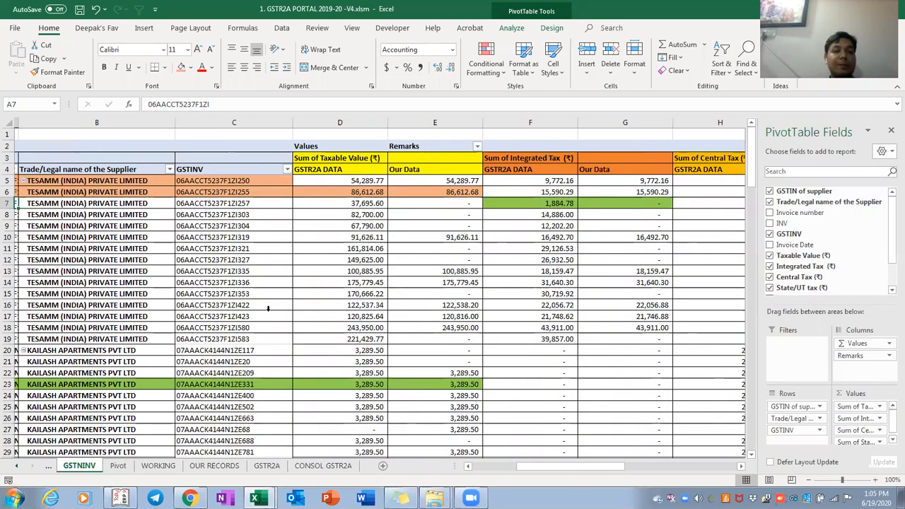
key("Right")
key("Right")
key("Right")
key("Up")
key("Up")
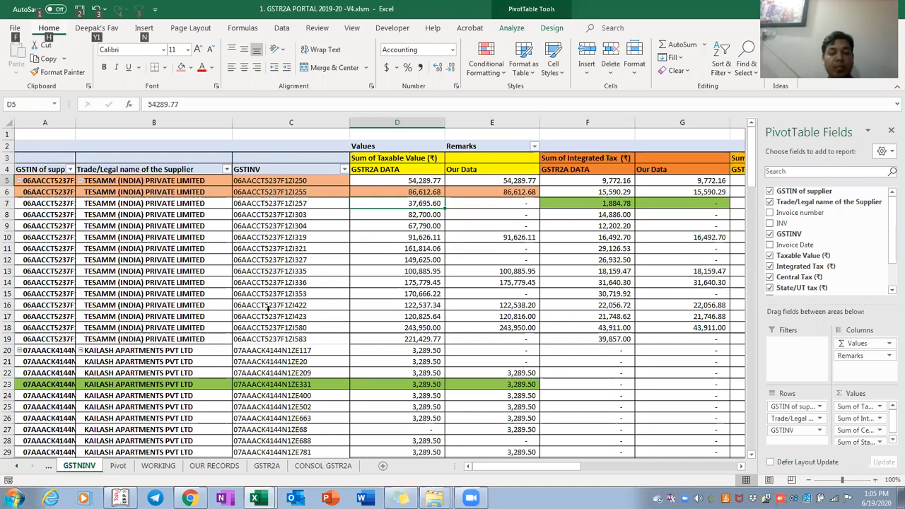
Review row 5's taxable values, tax figures and difference columns beside empty column L
key("alt+w")
key("Right")
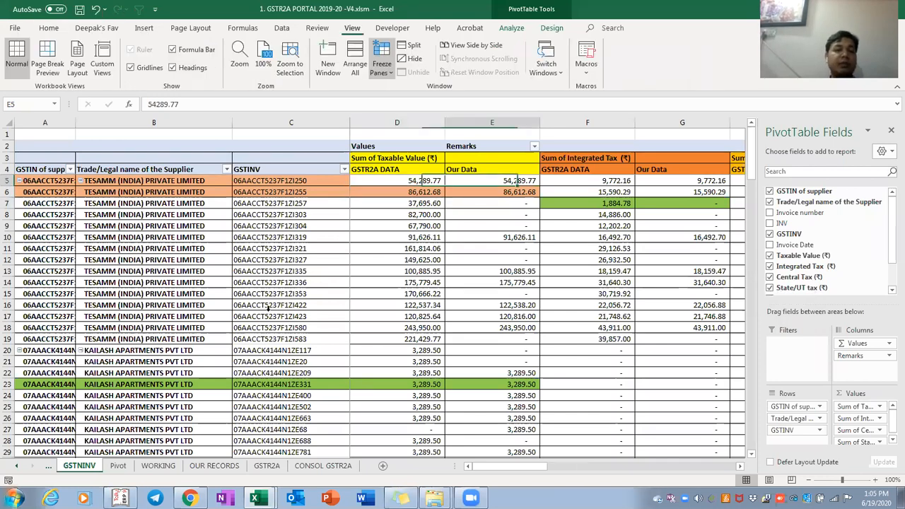
key("Right")
key("Right")
key("Right")
key("Right")
key("Right")
key("Right")
key("Right")
key("Right")
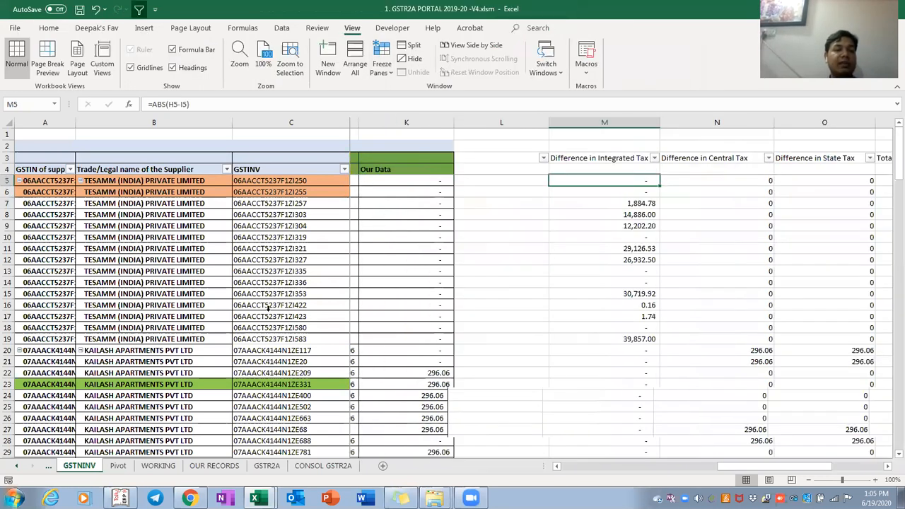
key("Right")
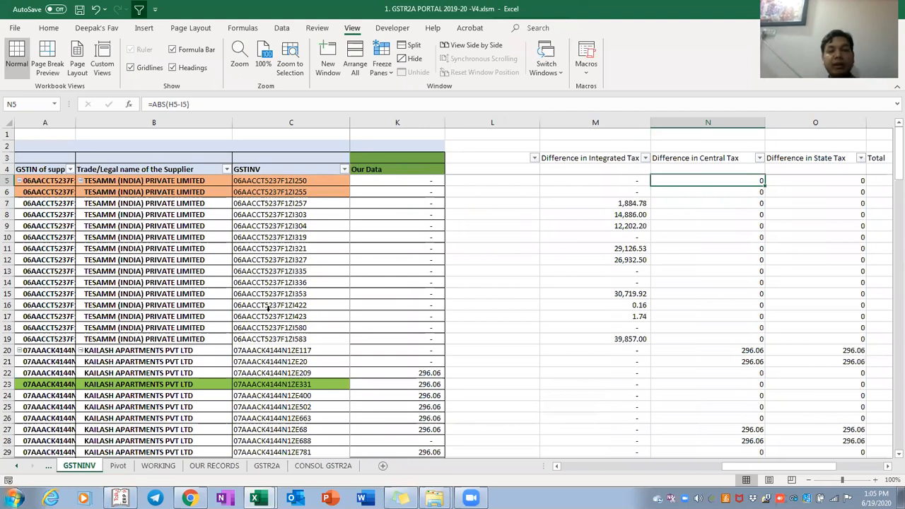
key("Left")
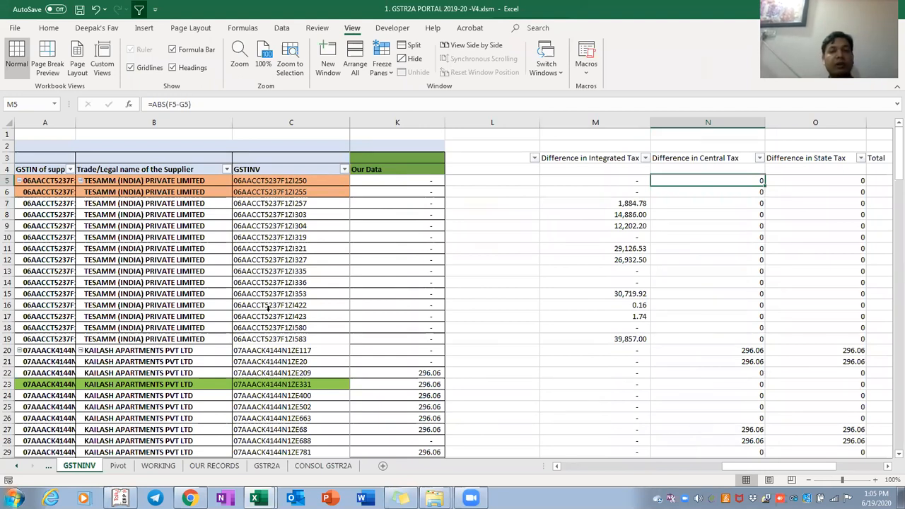
key("Left")
key("ctrl+space")
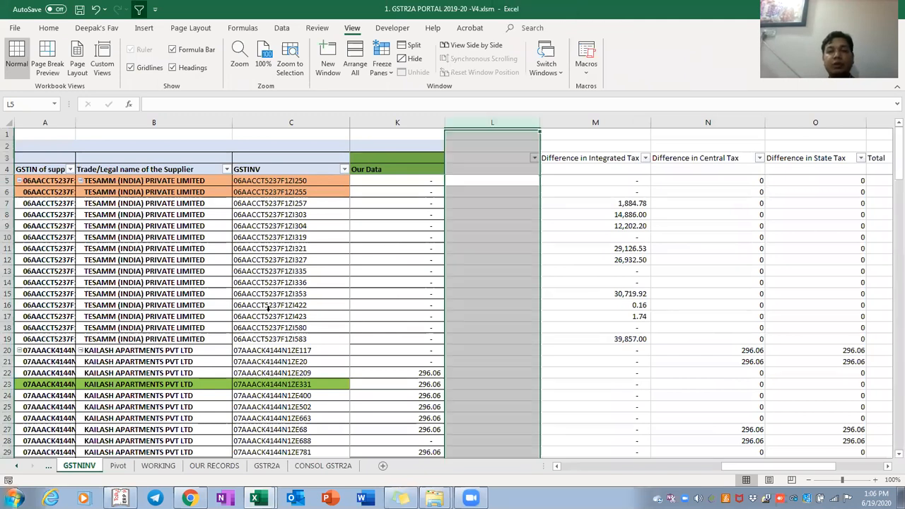
key("Right")
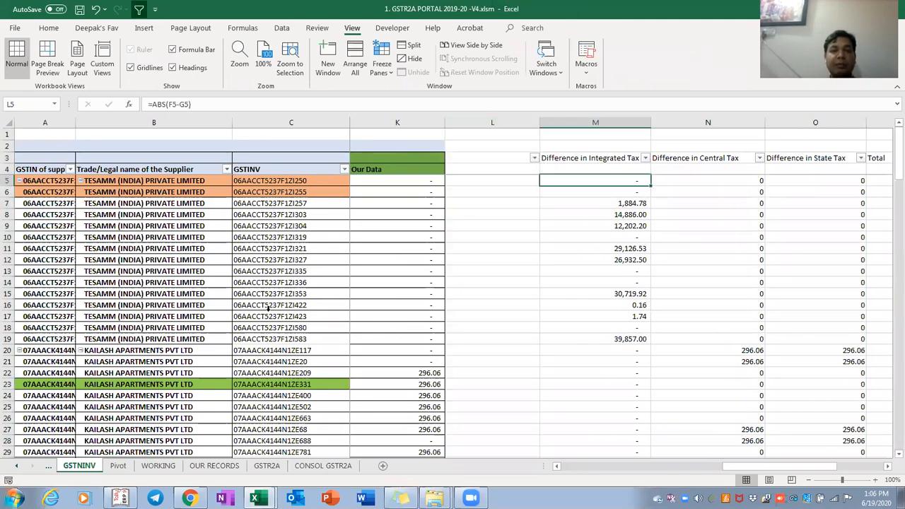
key("Left")
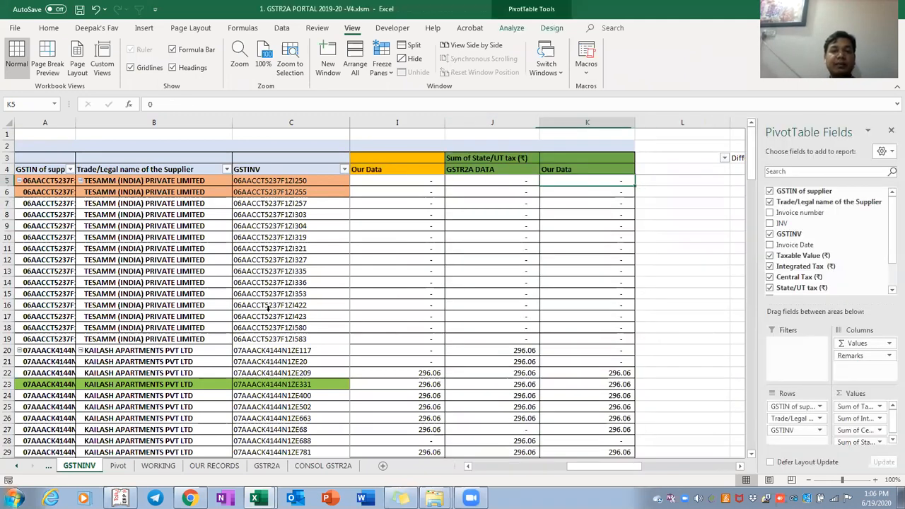
key("Left")
key("Left")
key("Left")
key("Left")
key("Left")
key("Left")
key("Left")
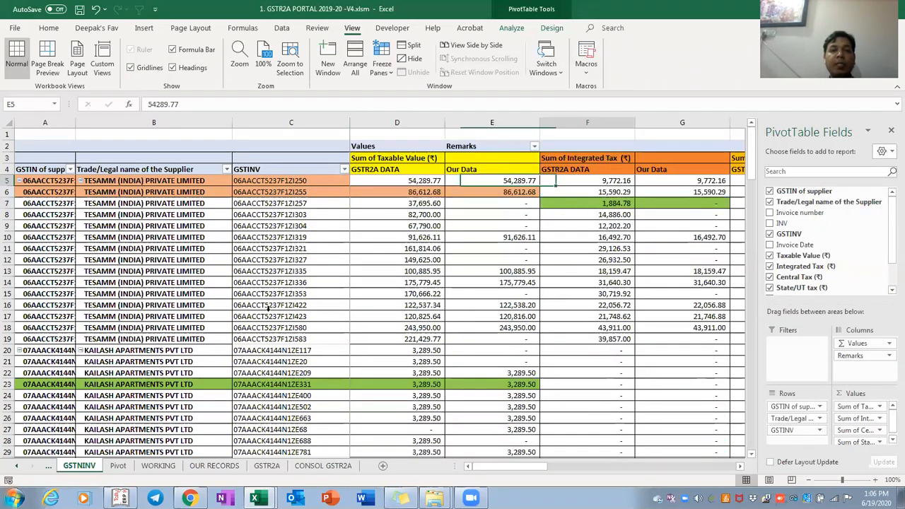
key("Right")
key("Right")
key("Right")
key("Right")
key("Right")
key("Right")
key("Right")
key("Right")
key("Right")
key("Right")
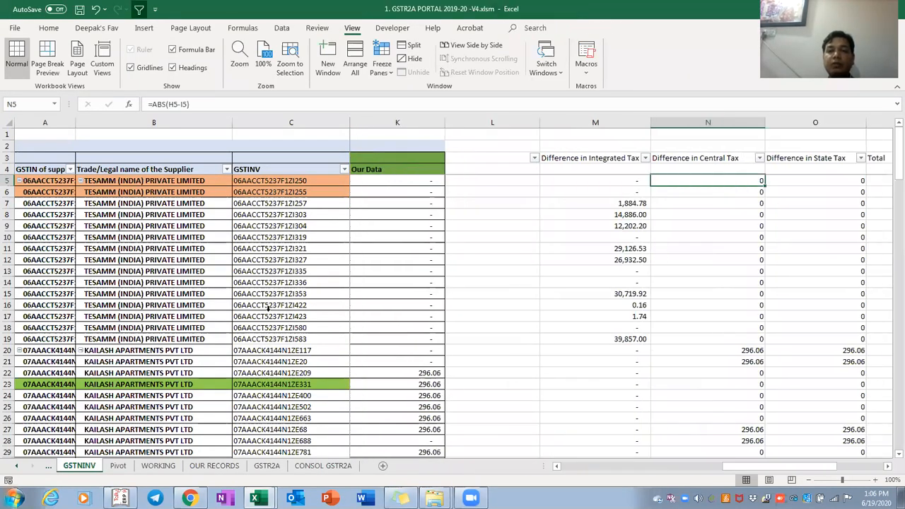
Copy the integrated tax difference formula into L5
key("Left")
key("ctrl+c")
key("Left")
key("Left")
key("Left")
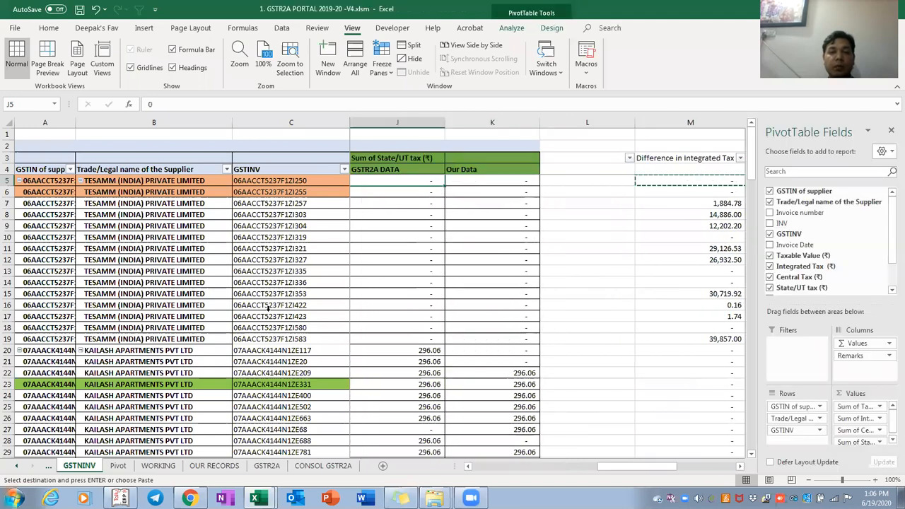
key("Right")
key("Right")
key("Return")
key("Home")
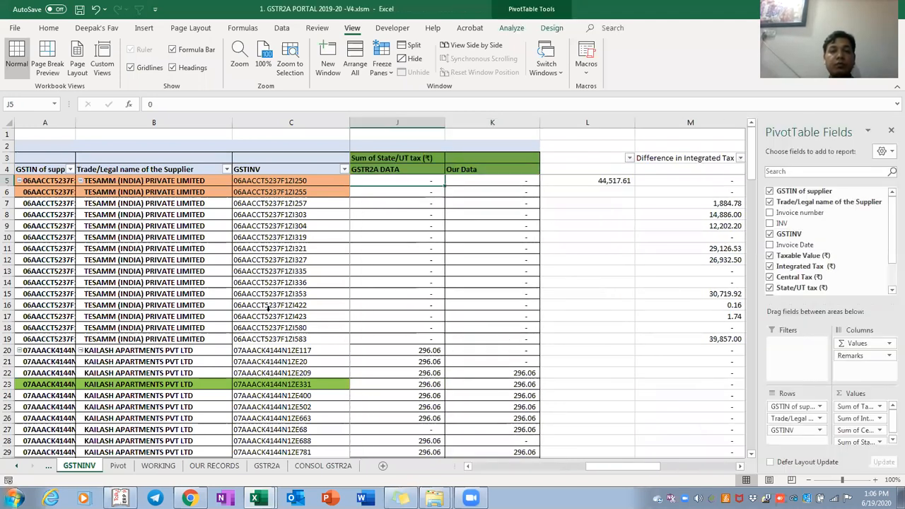
key("Right")
key("Right")
key("Right")
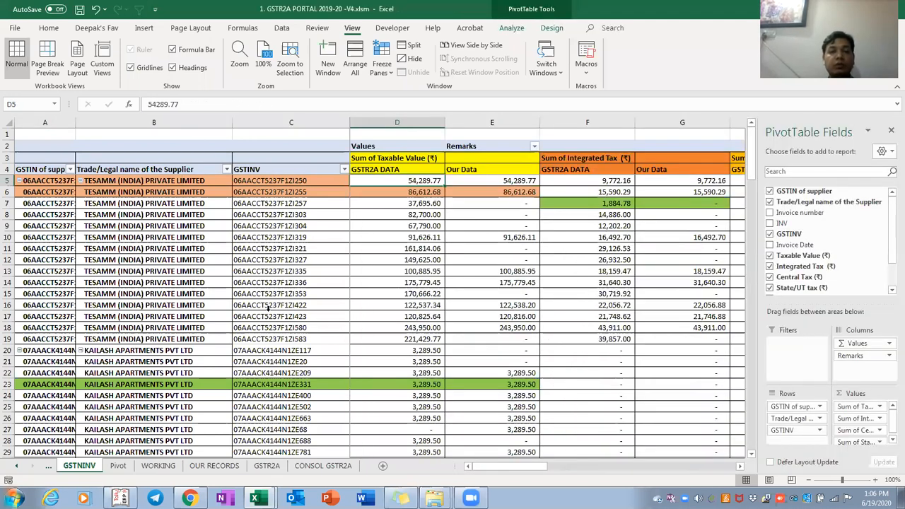
key("Delete")
key("Return")
key("Right")
key("Right")
key("Right")
key("Right")
key("Right")
key("Right")
key("Right")
key("Right")
key("Right")
key("Right")
key("Right")
key("Right")
key("Right")
key("Right")
key("Left")
key("Left")
key("Left")
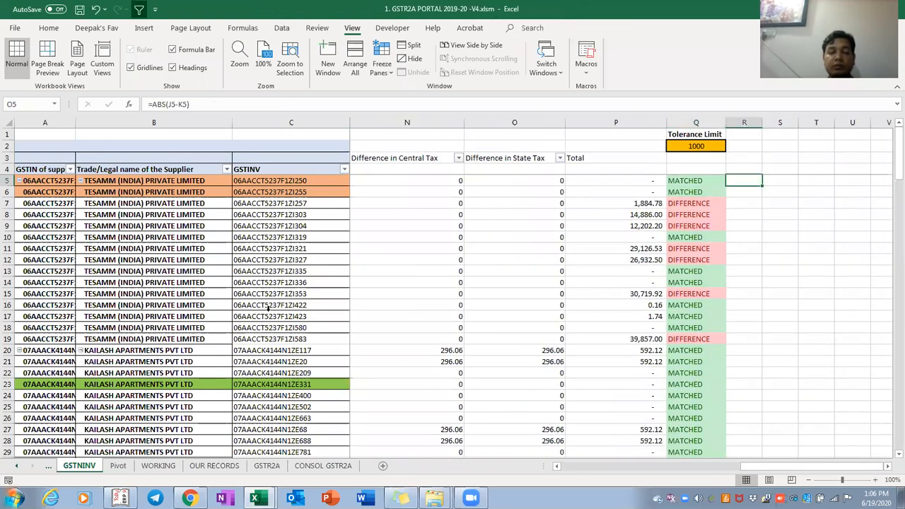
key("Left")
key("Left")
key("Left")
Change L5 to =ABS(D5-E5) and fill it down column L
key("F2")
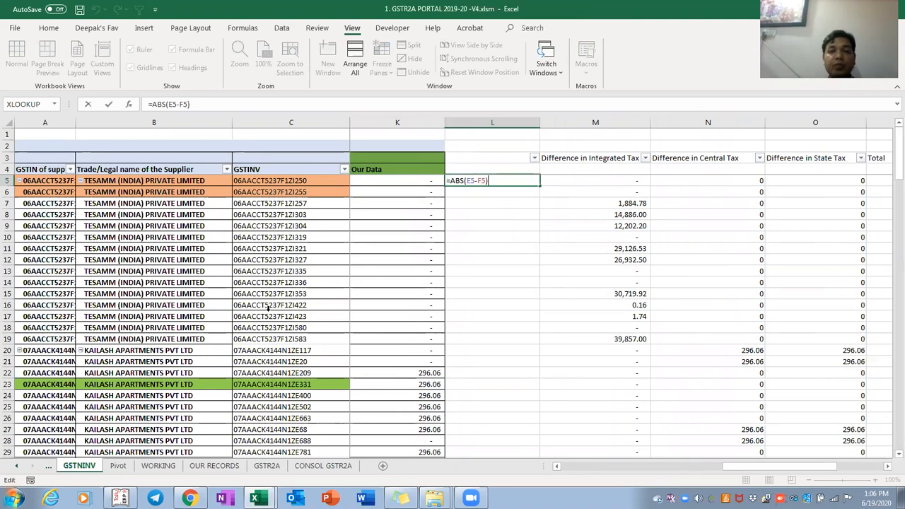
key("Left")
key("Left")
key("Left")
key("Left")
key("Left")
key("BackSpace")
type("d")
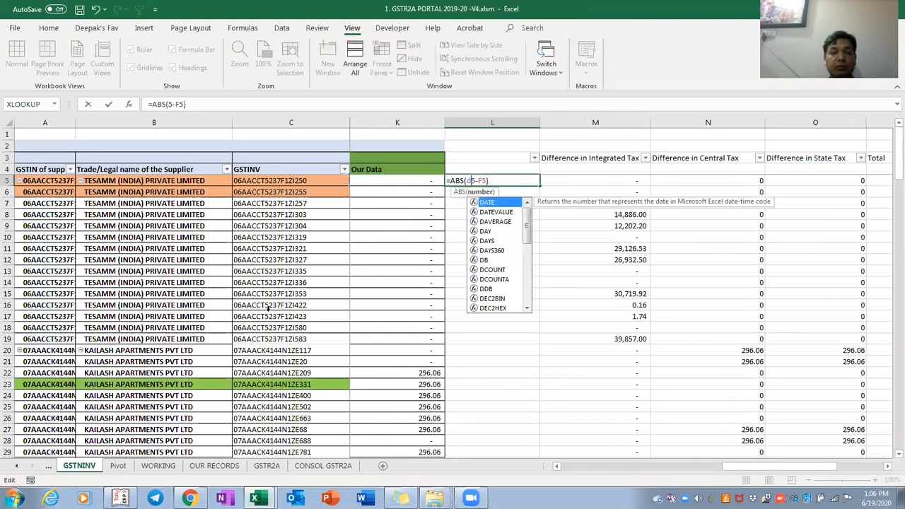
key("Right")
key("Right")
key("Right")
key("BackSpace")
type("e")
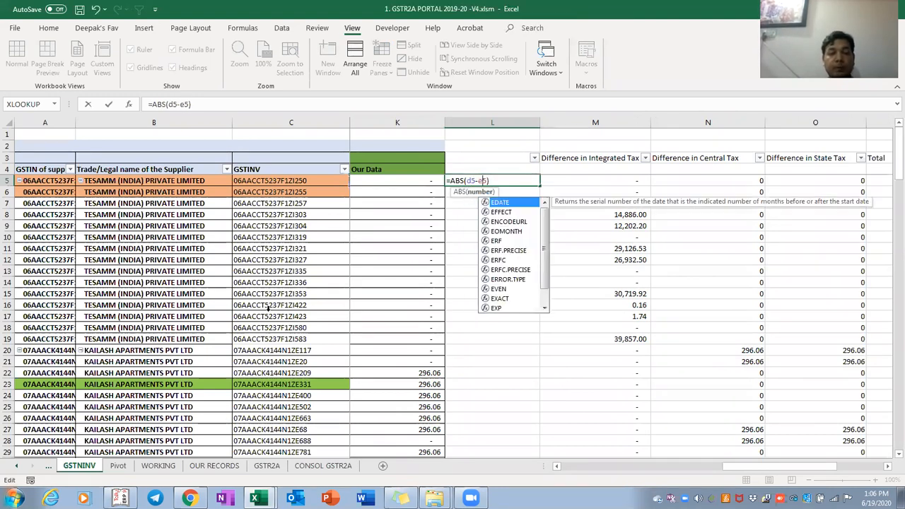
key("ctrl+Return")
key("ctrl+c")
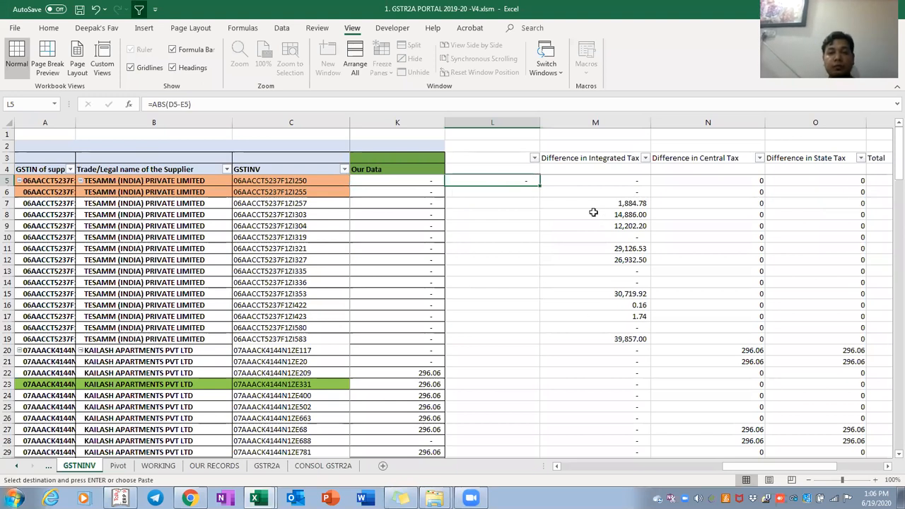
double_click(542, 186)
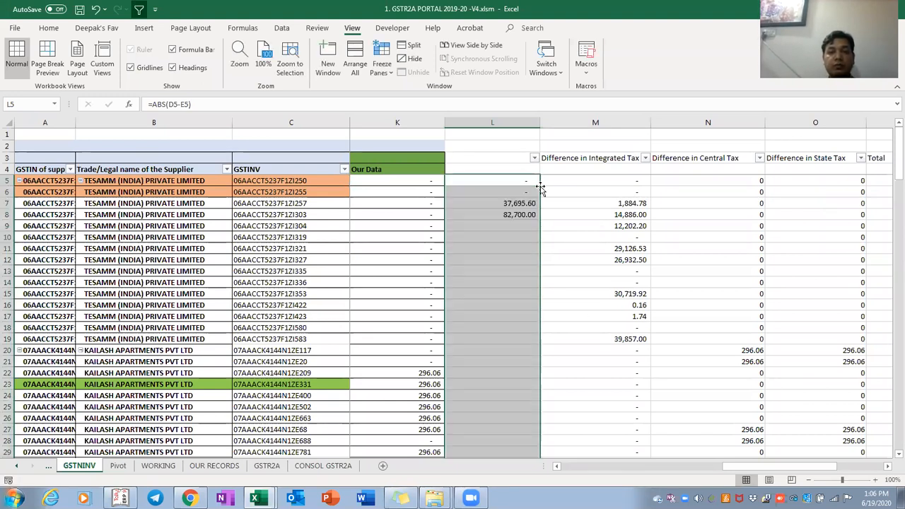
Head column L 'Taxable Value' in L3
left_click(509, 164)
left_click(509, 159)
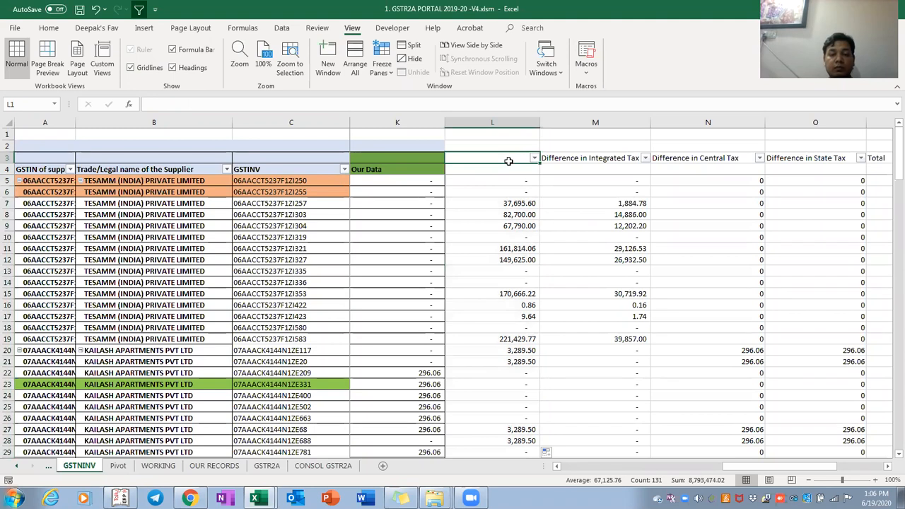
type("Taxable ")
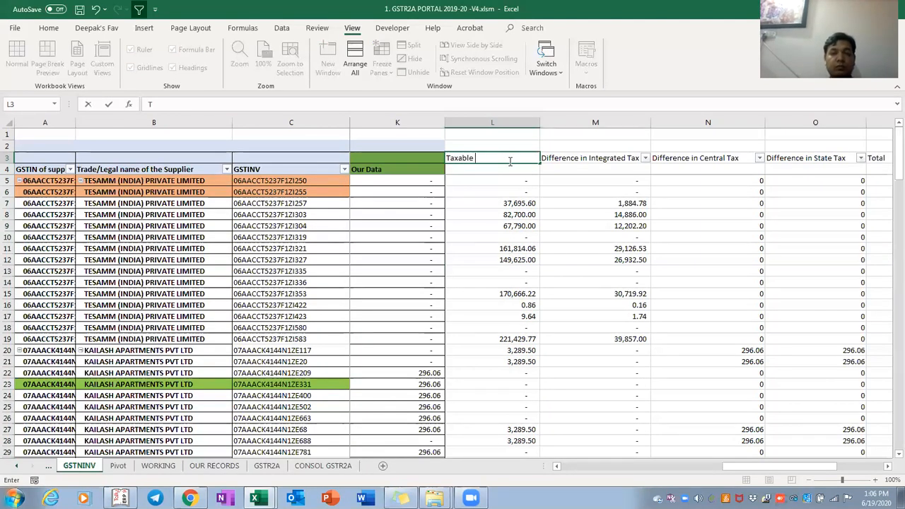
type("Value")
key("ctrl+Return")
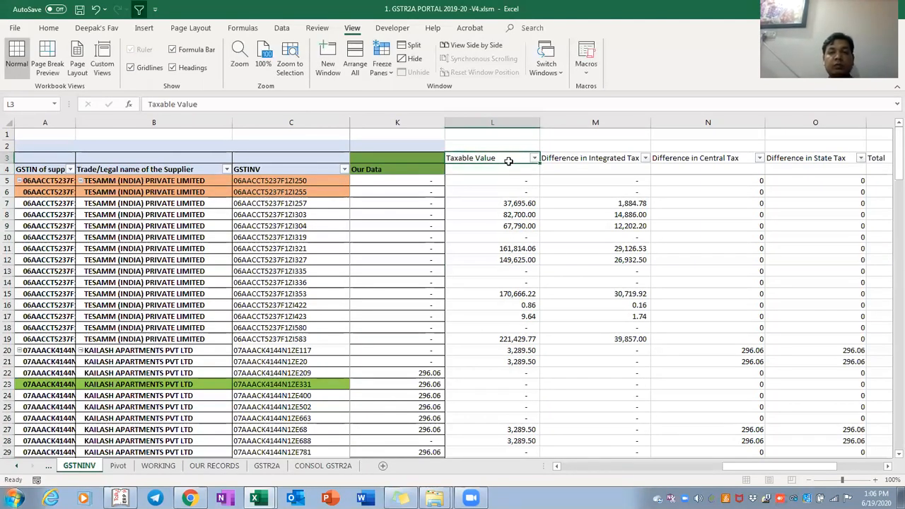
key("ctrl+shift+Right")
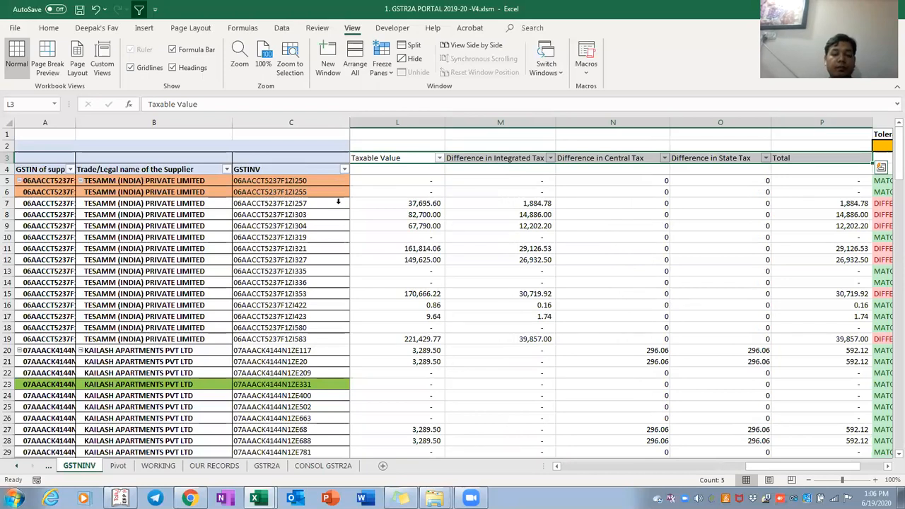
key("alt+h")
key("b")
key("a")
key("Right")
key("Left")
key("ctrl+shift+Right")
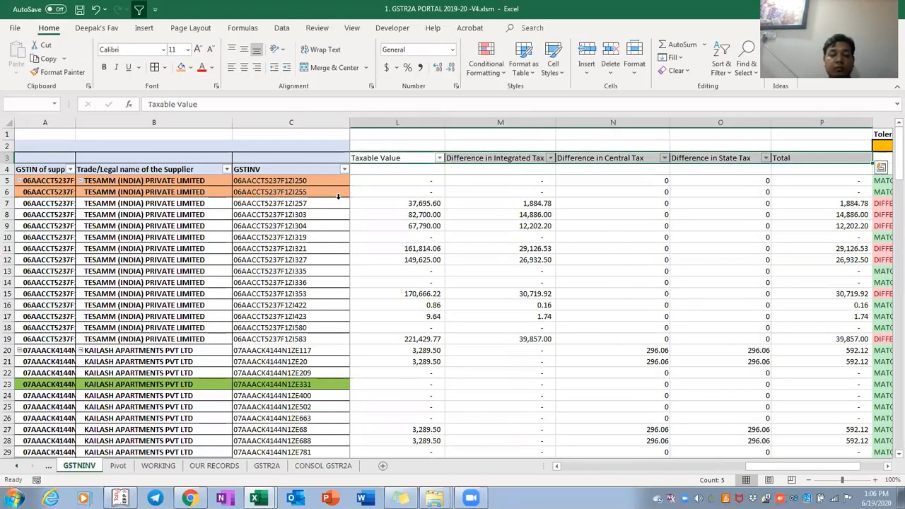
key("Down")
key("Down")
key("Down")
key("Down")
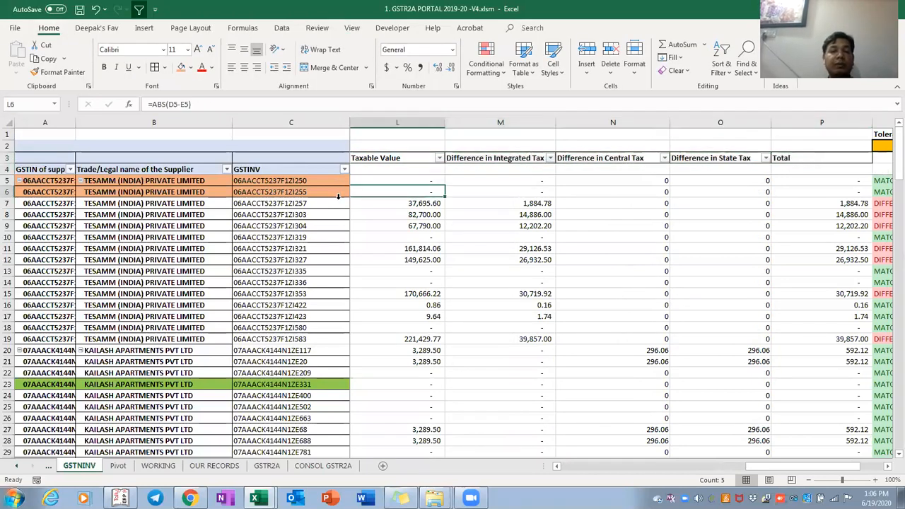
key("Up")
key("Up")
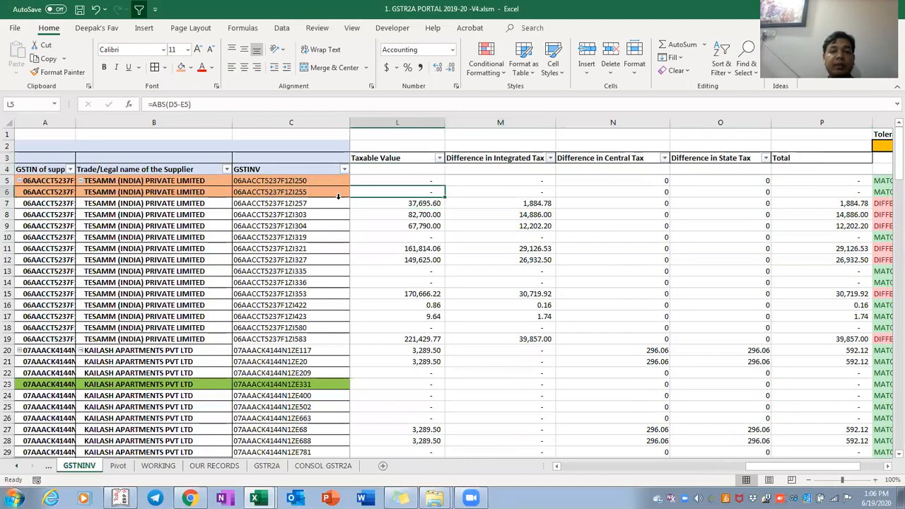
key("Right")
key("Right")
key("Right")
key("Right")
key("Right")
key("Up")
key("Up")
key("Up")
key("Up")
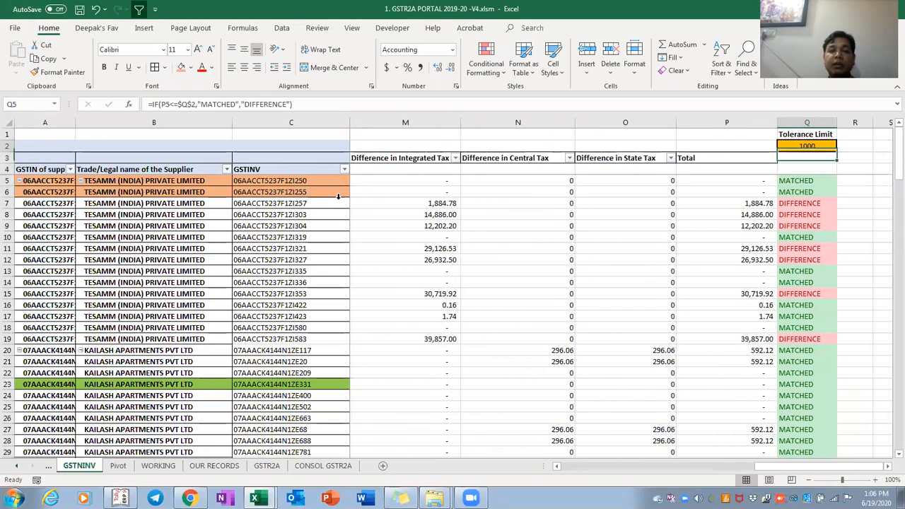
key("Down")
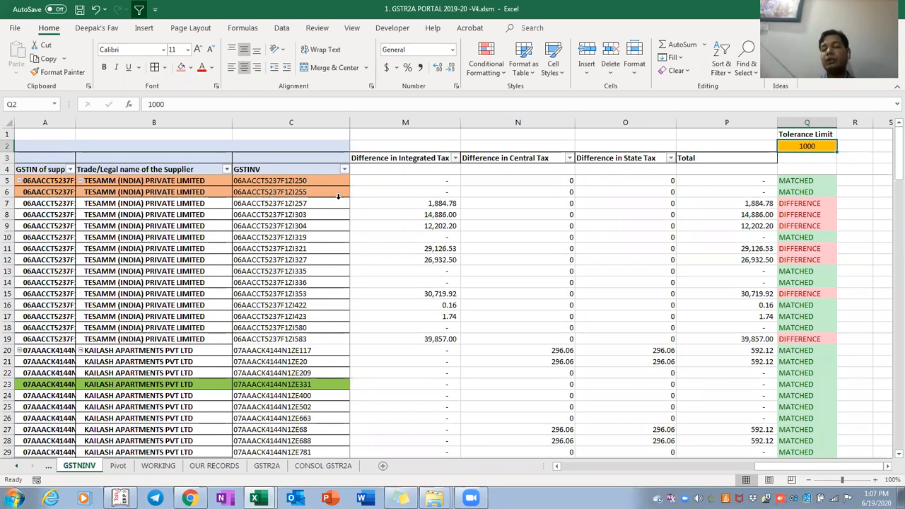
key("Left")
key("Down")
key("Down")
key("Down")
key("Down")
key("Down")
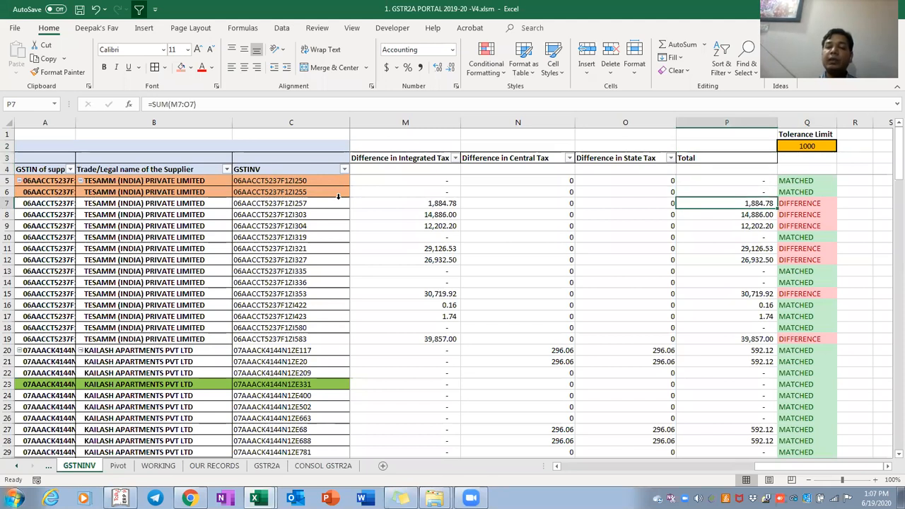
key("Down")
key("Down")
key("Down")
key("Down")
key("Down")
key("ctrl+Up")
key("Up")
key("Up")
key("Up")
key("Right")
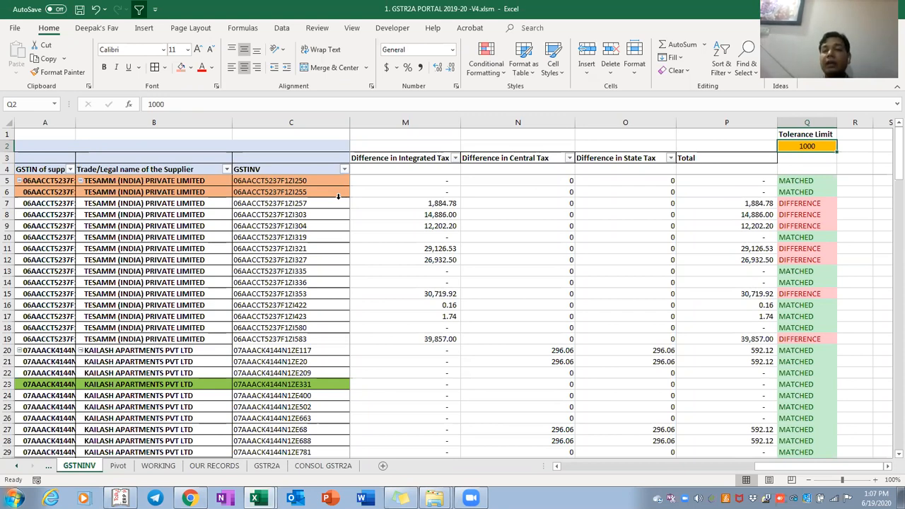
key("F2")
Set the tolerance limit in Q2 to 100 and review the DIFFERENCE statuses
key("BackSpace")
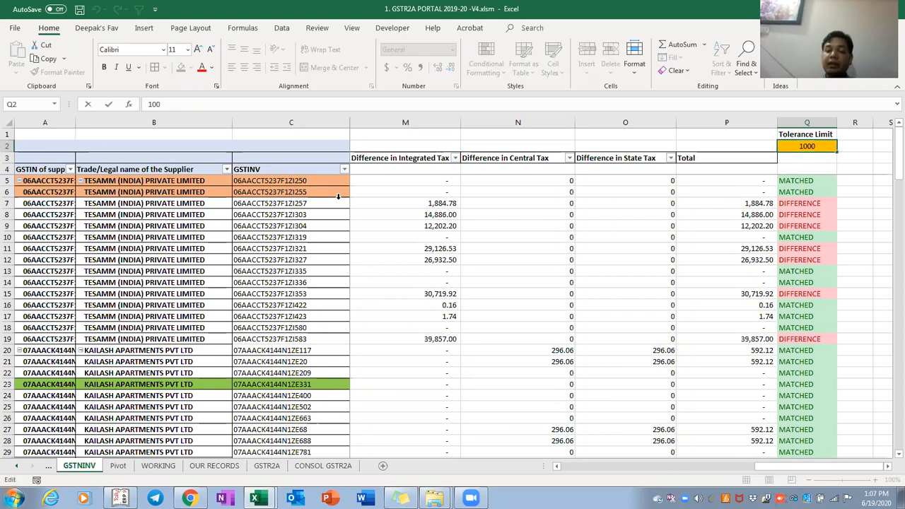
key("BackSpace")
key("BackSpace")
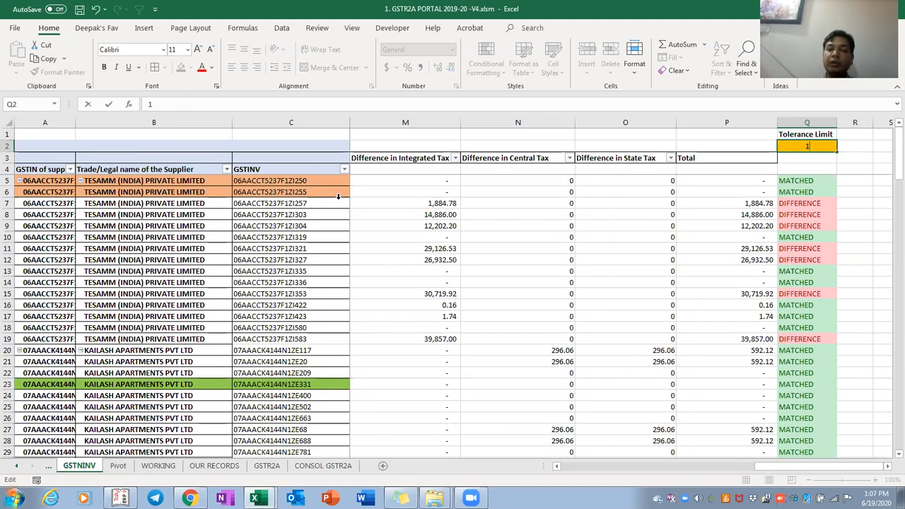
type("00")
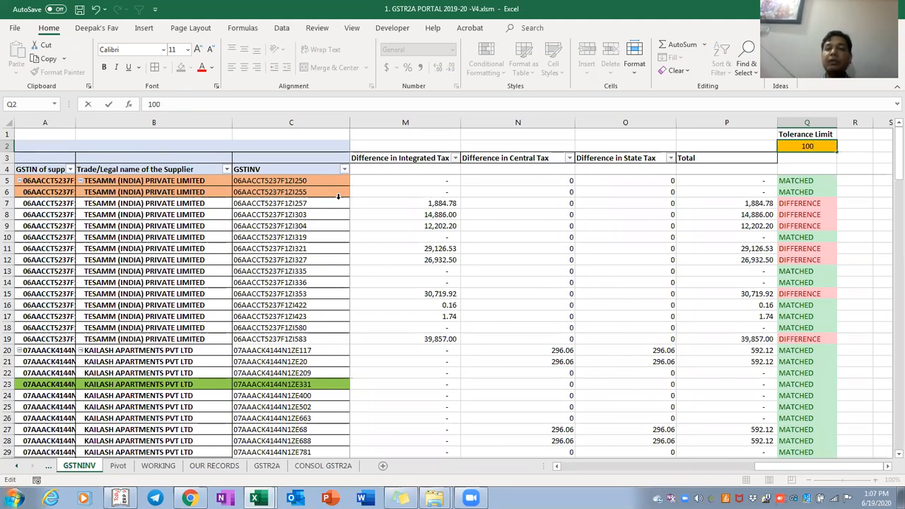
key("Return")
key("Down")
key("Down")
key("Down")
key("Down")
key("Down")
key("Down")
key("Down")
key("Down")
key("Down")
key("Down")
key("Down")
key("Down")
key("Down")
key("Down")
key("Down")
key("Down")
key("Down")
key("Down")
key("Down")
key("Down")
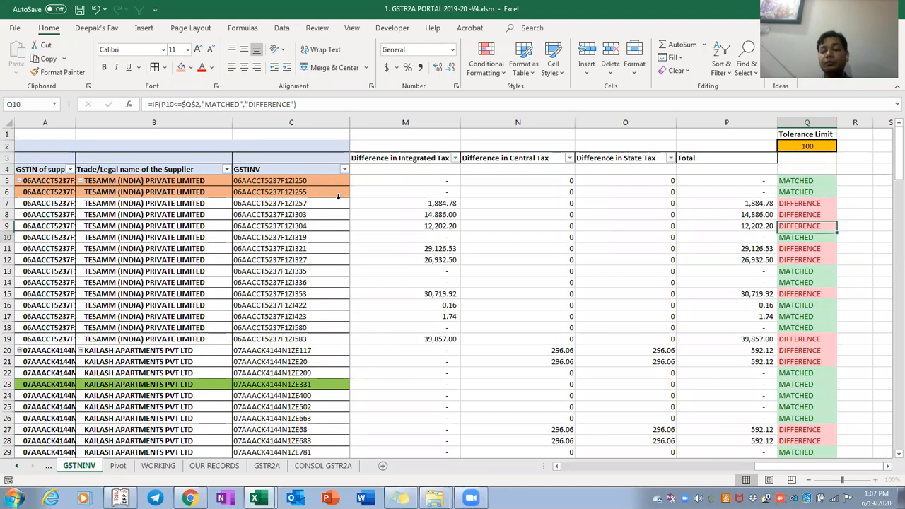
key("Up")
key("Up")
key("Up")
key("Up")
key("Up")
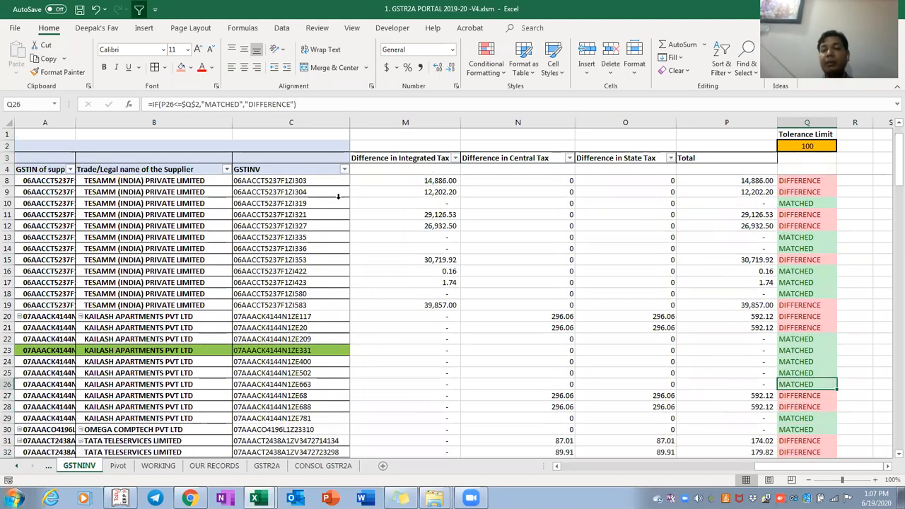
key("ctrl+Up")
key("ctrl+Up")
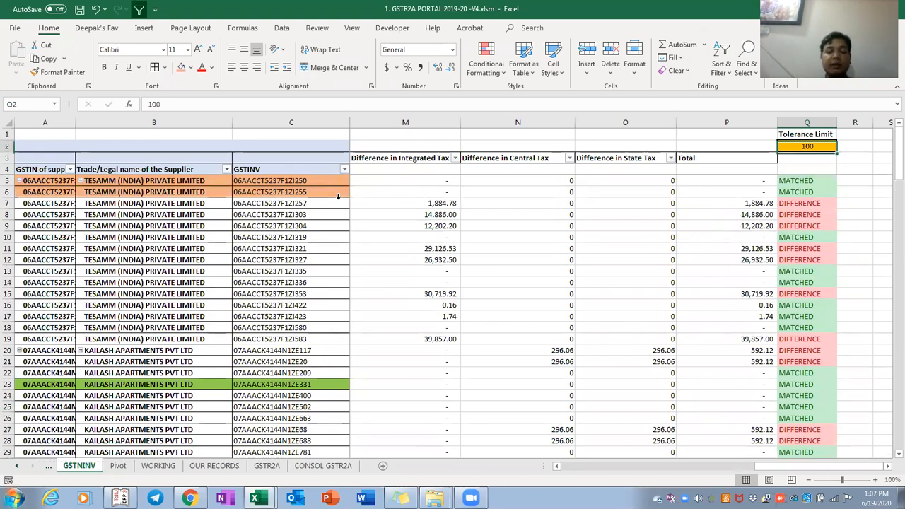
Restore the tolerance limit to 1000 and recheck the statuses in column Q
type("1000")
key("Return")
key("Down")
key("Down")
key("Down")
key("Down")
key("Down")
key("Down")
key("Down")
key("Down")
key("Down")
key("Down")
key("Down")
key("Down")
key("Down")
key("Down")
key("Down")
key("Down")
key("Down")
key("Down")
key("Down")
key("Down")
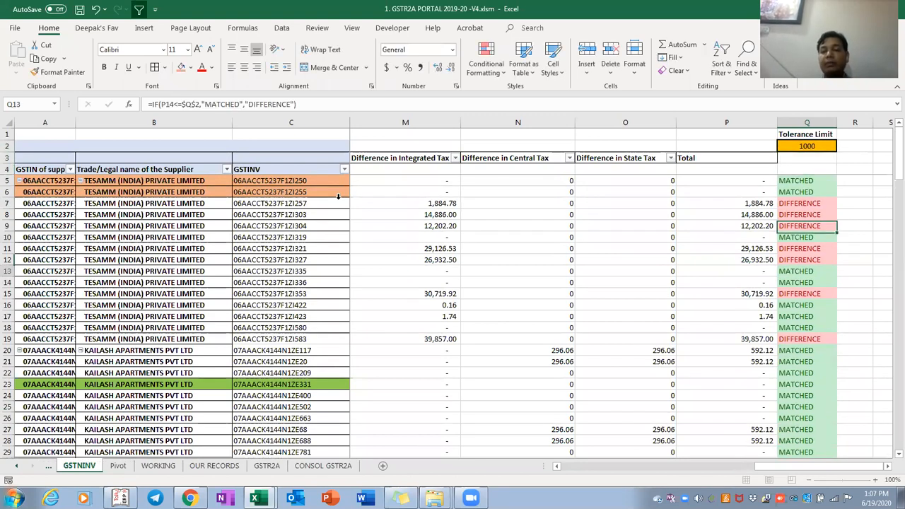
key("Down")
key("Down")
key("Down")
key("Down")
key("Down")
key("Down")
key("Down")
key("Up")
key("Up")
key("Up")
key("Up")
key("Up")
key("Up")
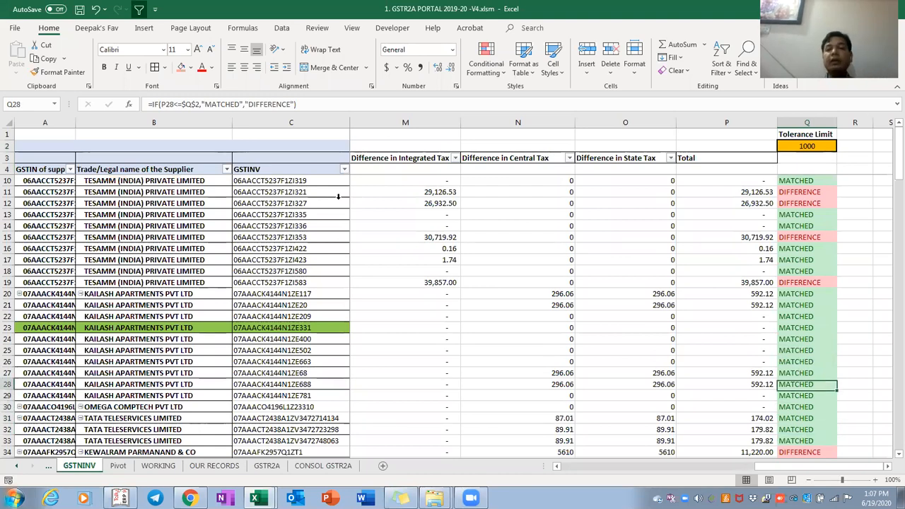
key("Page_Up")
key("Page_Up")
key("Down")
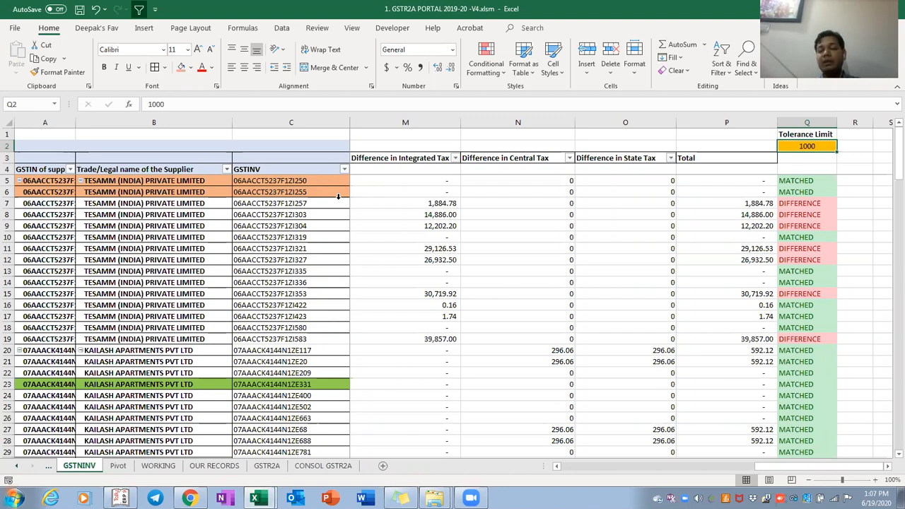
Select the status cells from Q5 downward, then go to the Remove Spcl char sheet
key("Down")
key("Down")
key("Down")
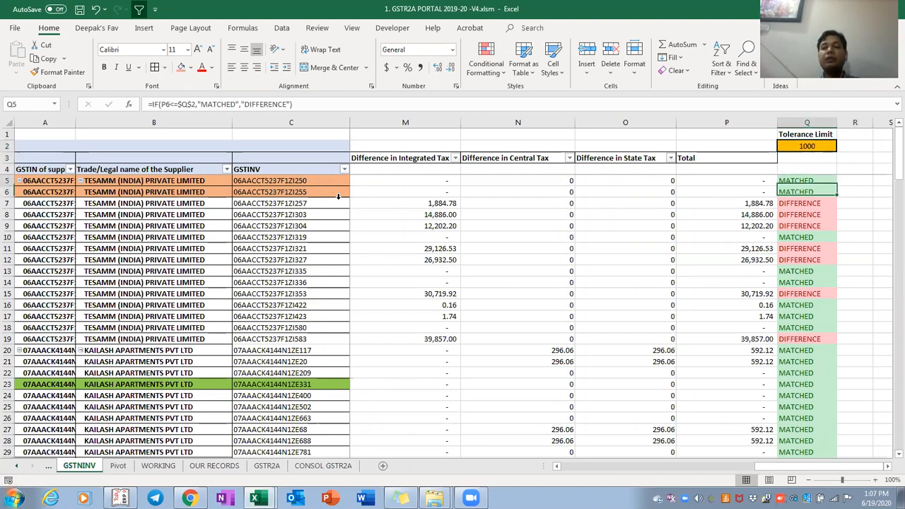
key("shift+Down")
key("shift+Down")
key("shift+Down")
key("shift+Down")
key("shift+Down")
key("shift+Down")
key("shift+Down")
key("shift+Down")
key("shift+Down")
key("shift+Down")
key("shift+Down")
key("shift+Down")
key("shift+Down")
key("shift+Down")
key("shift+Down")
key("shift+Down")
key("shift+Down")
key("shift+Down")
key("shift+Down")
key("shift+Down")
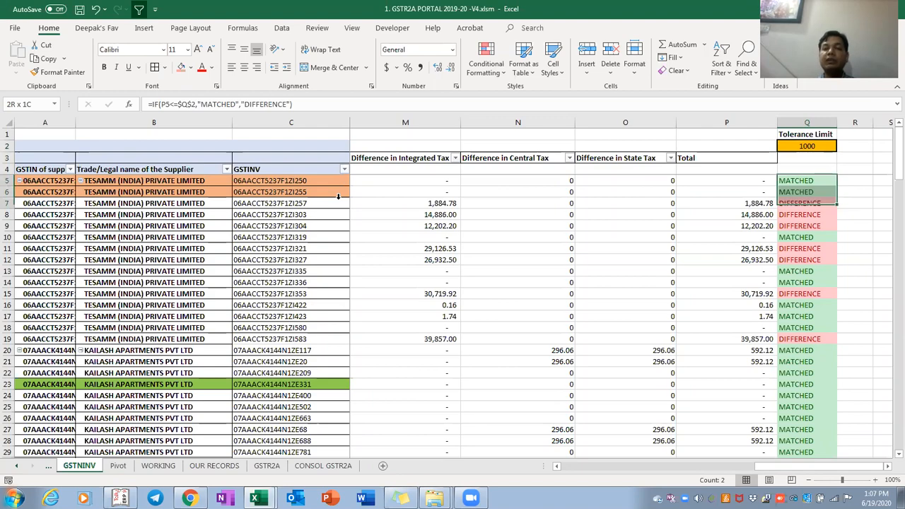
key("shift+Down")
key("shift+Down")
key("shift+Down")
key("shift+Down")
key("shift+Down")
key("shift+Down")
key("shift+Down")
key("shift+Down")
key("shift+Down")
key("shift+Down")
key("shift+Down")
key("shift+Down")
key("shift+Down")
key("shift+Down")
key("shift+Down")
key("shift+Down")
key("shift+Down")
key("shift+Down")
key("shift+Down")
key("shift+Down")
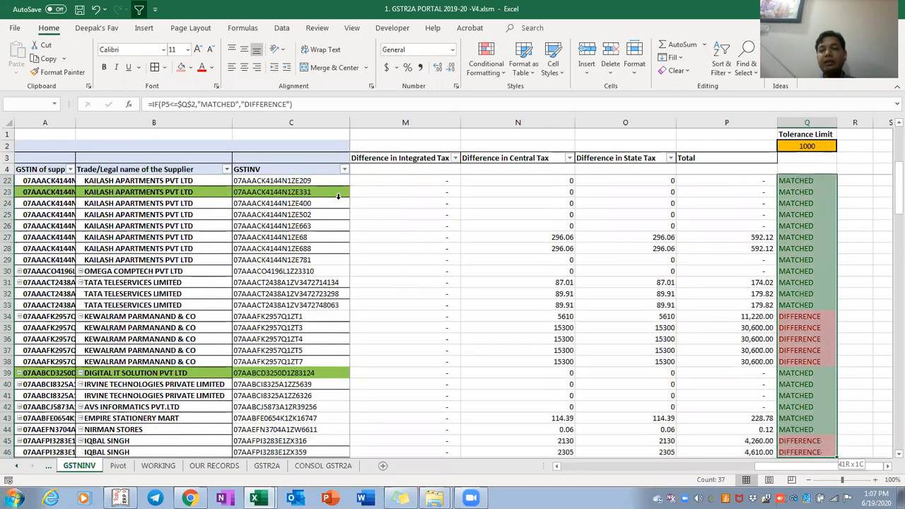
key("shift+Down")
key("shift+Down")
key("shift+Down")
key("shift+Down")
key("shift+Down")
key("shift+Down")
key("shift+Down")
key("shift+Down")
key("shift+Down")
key("shift+Down")
key("shift+Down")
key("shift+Down")
key("shift+Down")
key("shift+Down")
key("shift+Down")
key("shift+Down")
key("shift+Down")
key("shift+Down")
key("shift+Down")
key("shift+Down")
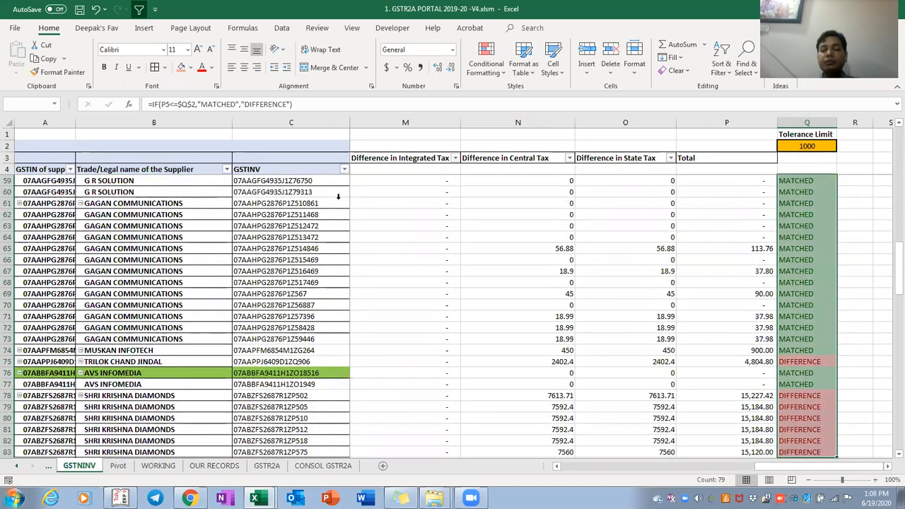
key("shift+Down")
key("shift+Down")
key("shift+Down")
key("shift+Down")
key("shift+Down")
key("shift+Down")
key("shift+Down")
key("shift+Down")
key("shift+Down")
key("shift+Down")
key("shift+Down")
key("shift+Down")
key("shift+Down")
key("shift+Down")
key("shift+Down")
key("shift+Down")
key("shift+Down")
key("shift+Down")
key("shift+Down")
key("shift+Down")
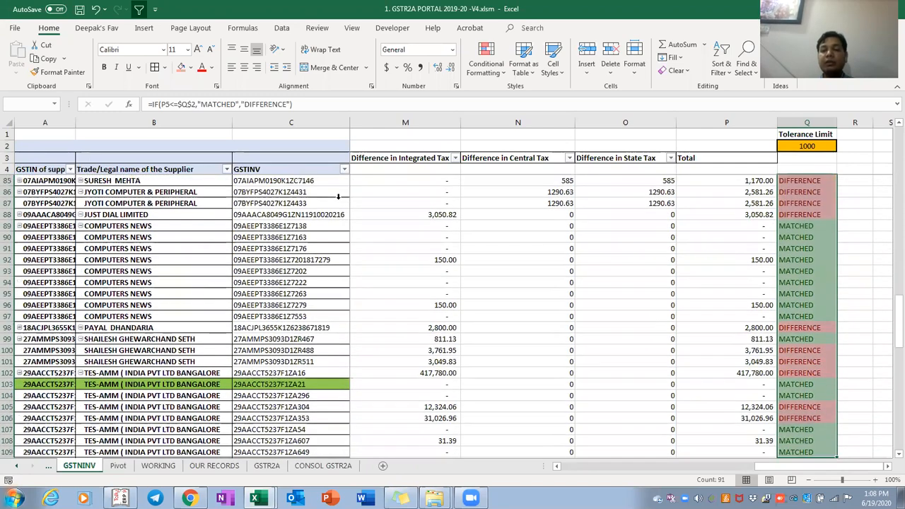
key("ctrl+shift+Up")
key("shift+Up")
key("shift+Down")
key("Up")
key("Up")
key("Down")
key("Down")
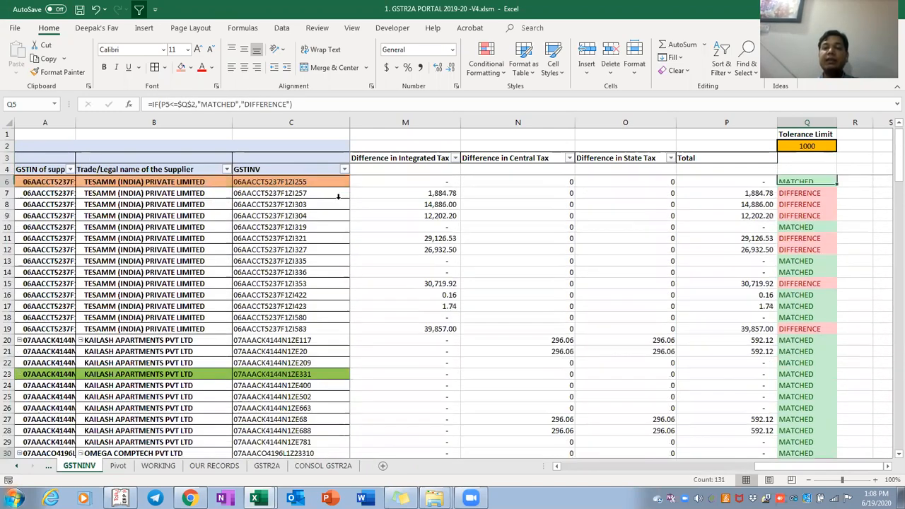
key("Up")
key("Up")
key("ctrl+Left")
key("ctrl+Page_Up")
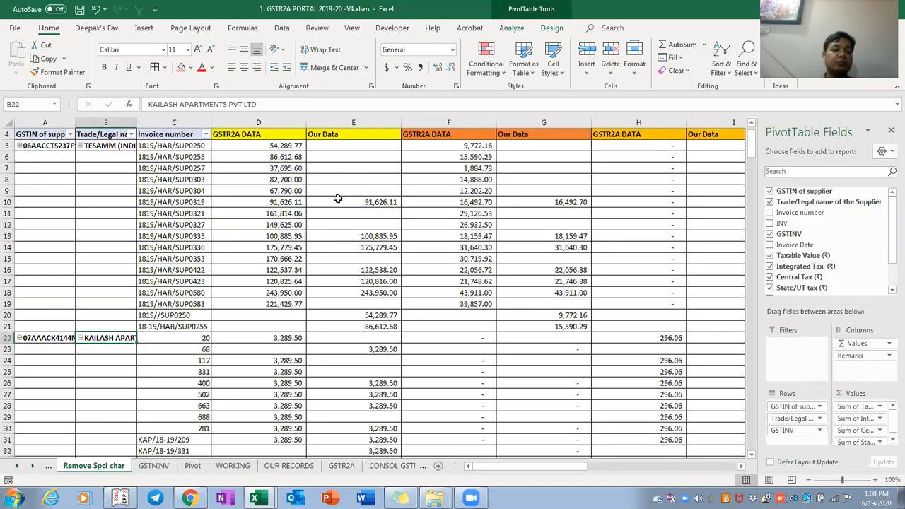
key("ctrl+Page_Up")
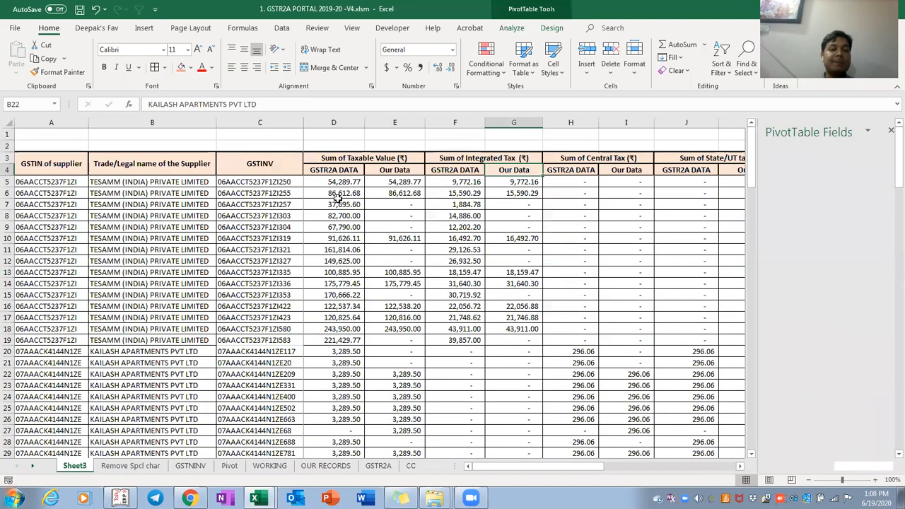
key("ctrl+Left")
key("ctrl+Left")
key("Up")
key("Down")
key("ctrl+Right")
key("ctrl+Right")
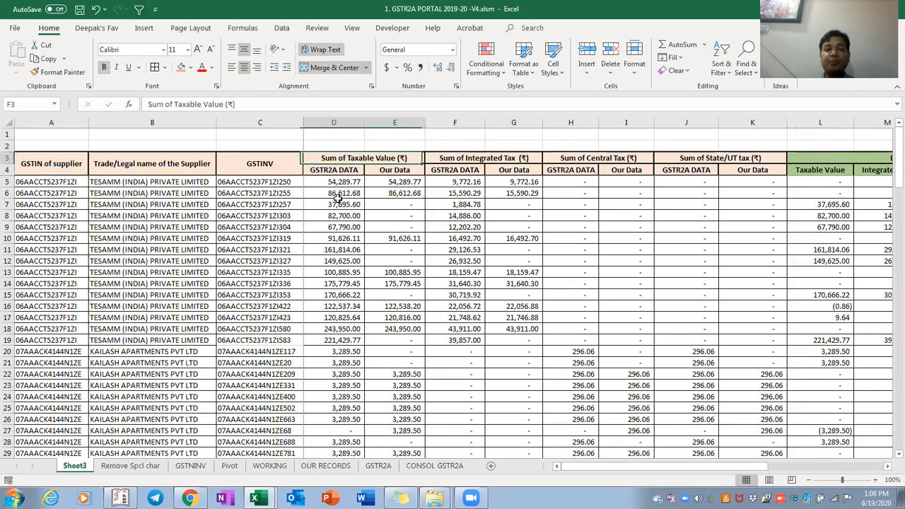
key("Right")
key("Right")
key("Right")
key("Right")
key("Right")
key("Right")
key("Right")
key("Left")
key("Left")
key("Down")
key("Down")
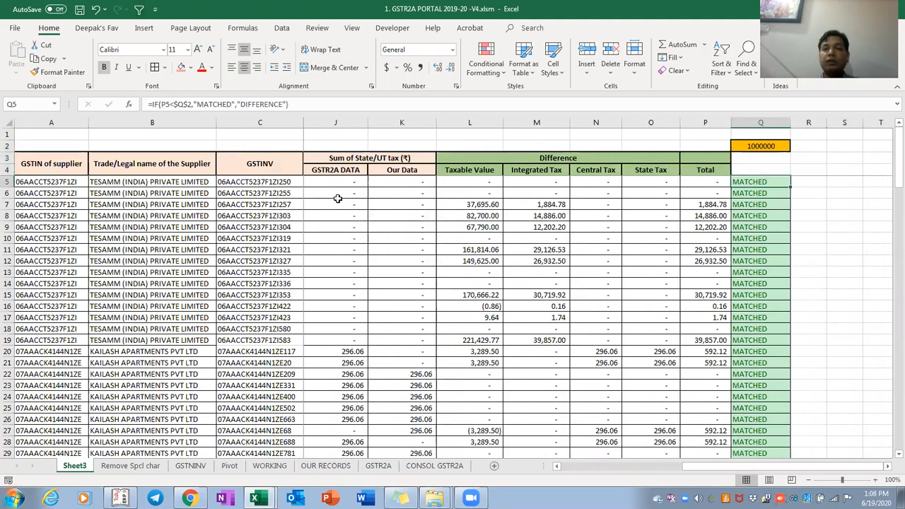
key("ctrl+shift+Down")
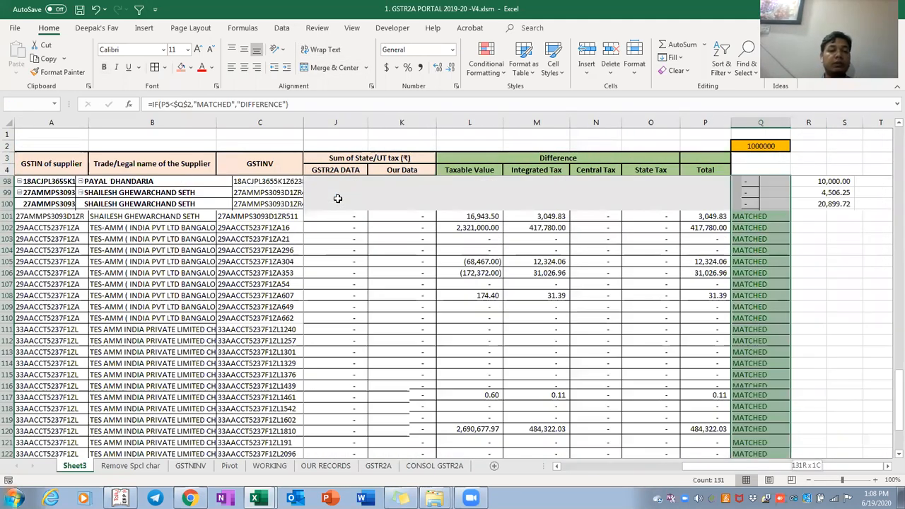
key("ctrl+Page_Down")
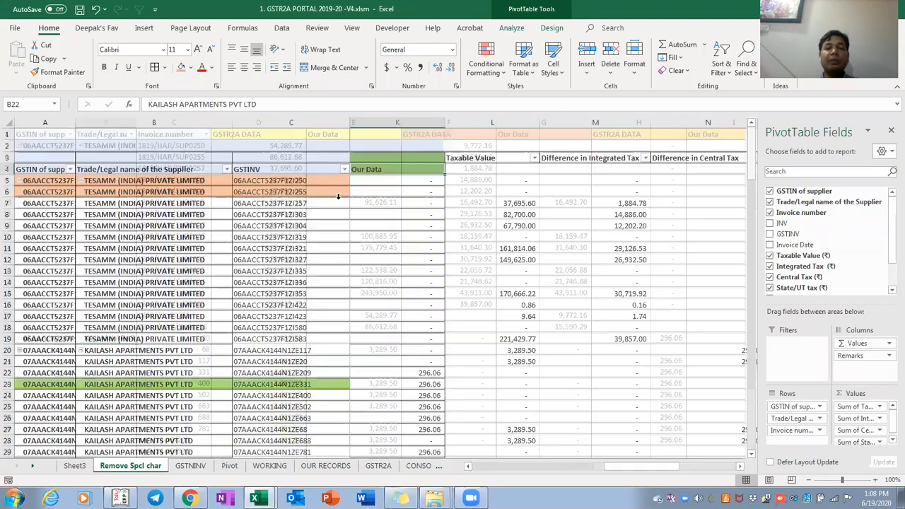
key("ctrl+Page_Down")
key("Right")
key("Right")
key("Right")
key("Right")
key("Right")
key("Right")
key("Right")
key("Right")
key("Right")
key("Right")
key("Right")
key("Right")
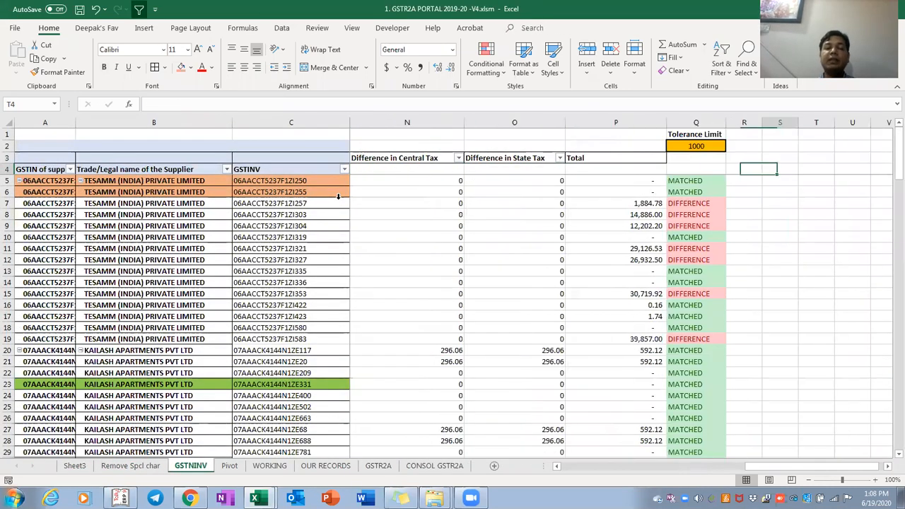
key("Left")
key("Left")
key("Left")
key("Left")
key("Left")
key("Down")
key("Down")
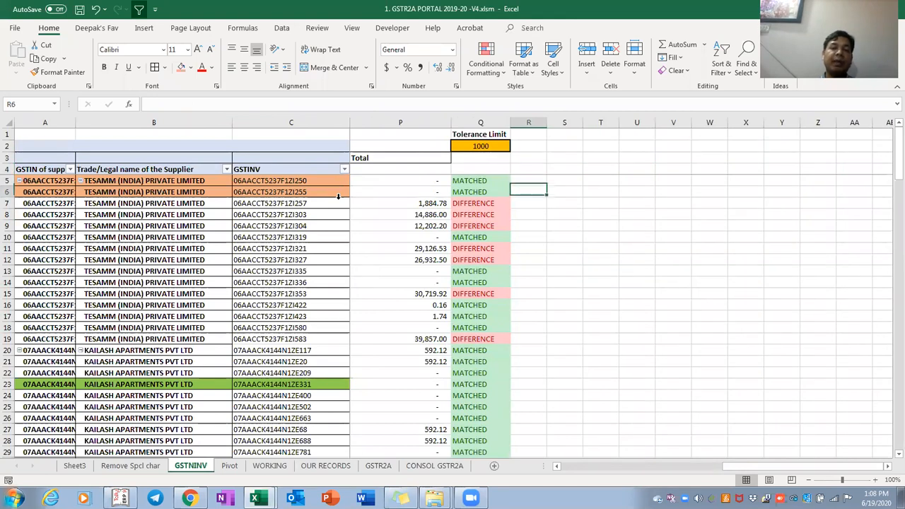
key("Left")
key("Down")
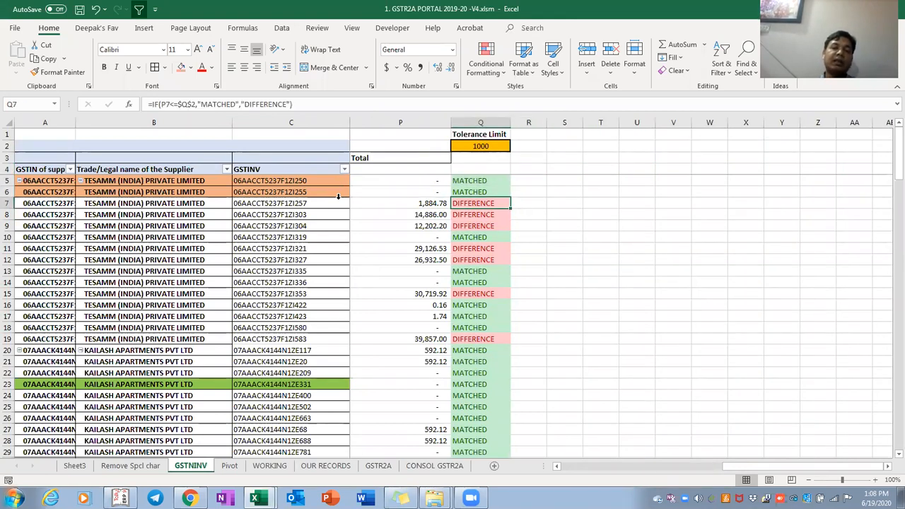
key("ctrl+Page_Up")
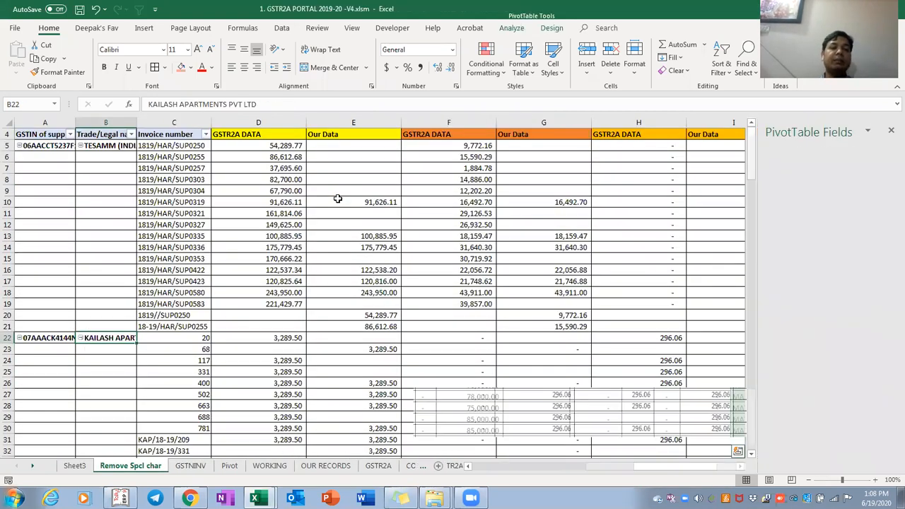
key("ctrl+Page_Up")
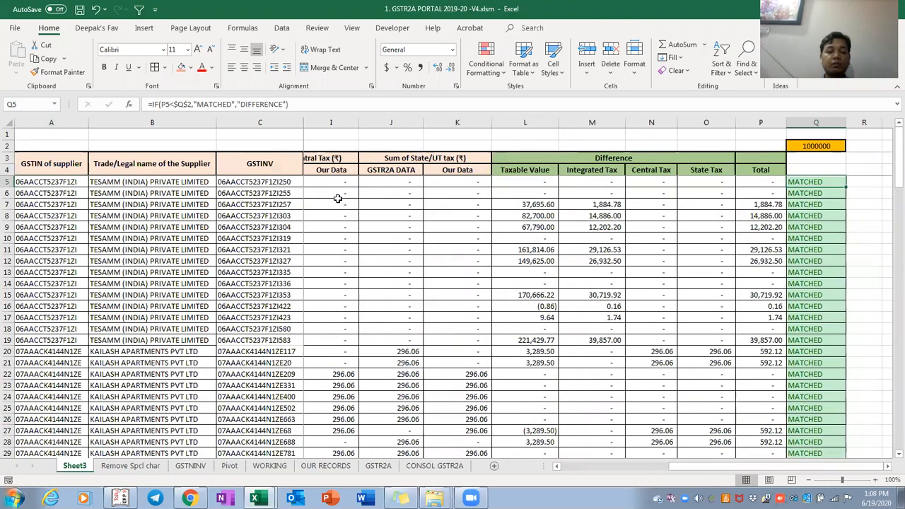
key("Up")
key("Up")
key("Up")
type("1000")
key("Return")
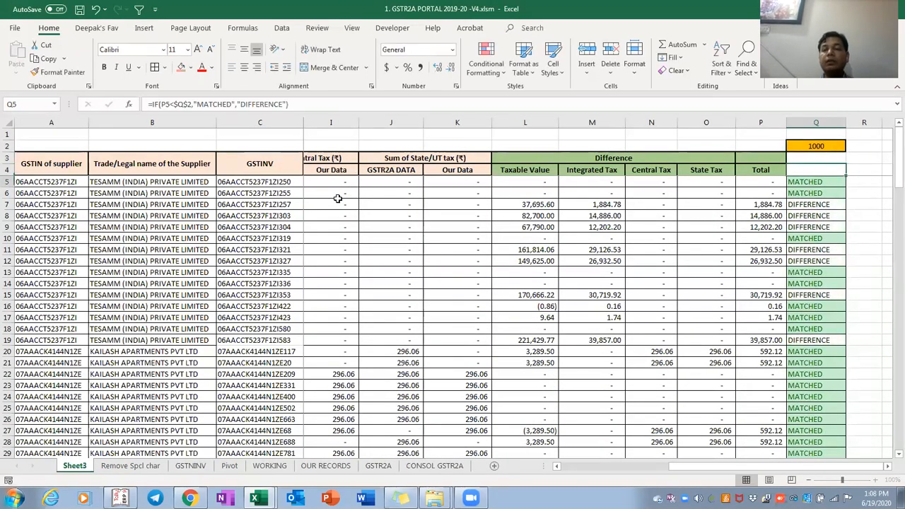
key("Down")
key("Up")
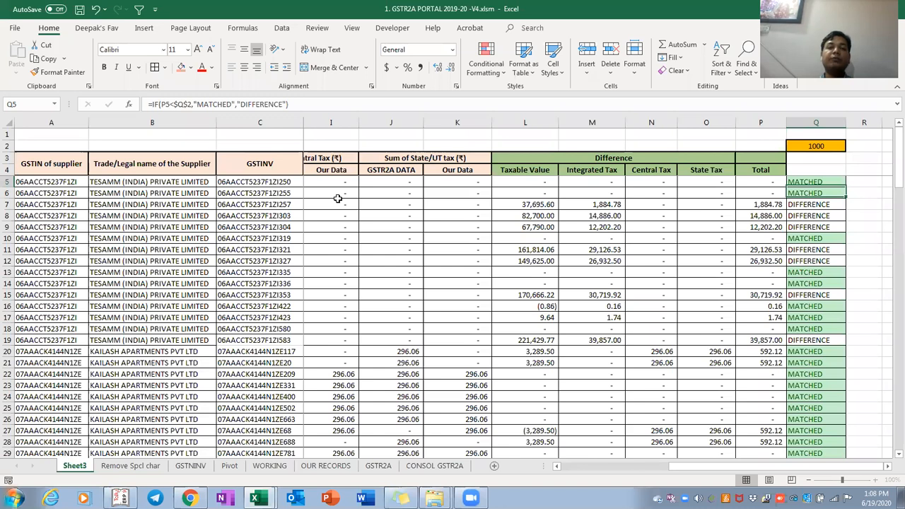
key("Left")
key("Left")
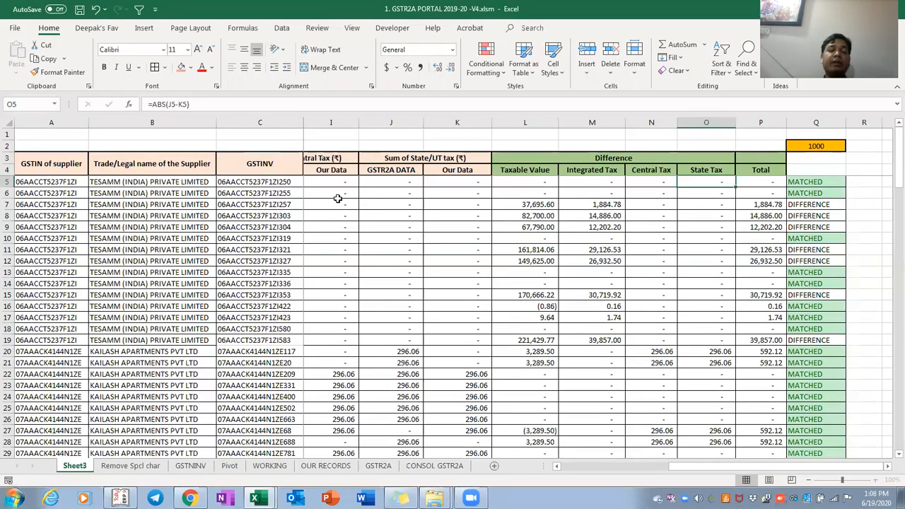
key("Up")
key("Up")
key("Down")
key("ctrl+Left")
key("ctrl+Left")
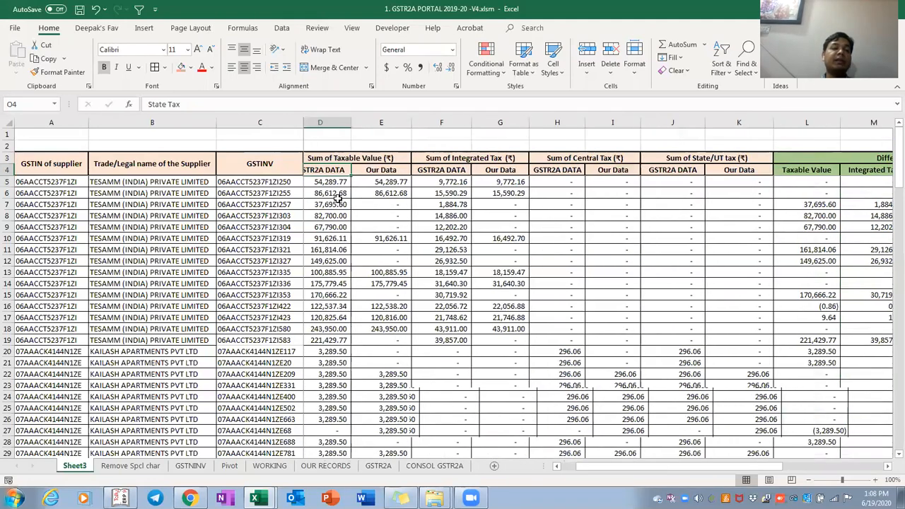
key("Right")
key("Right")
key("Right")
key("Down")
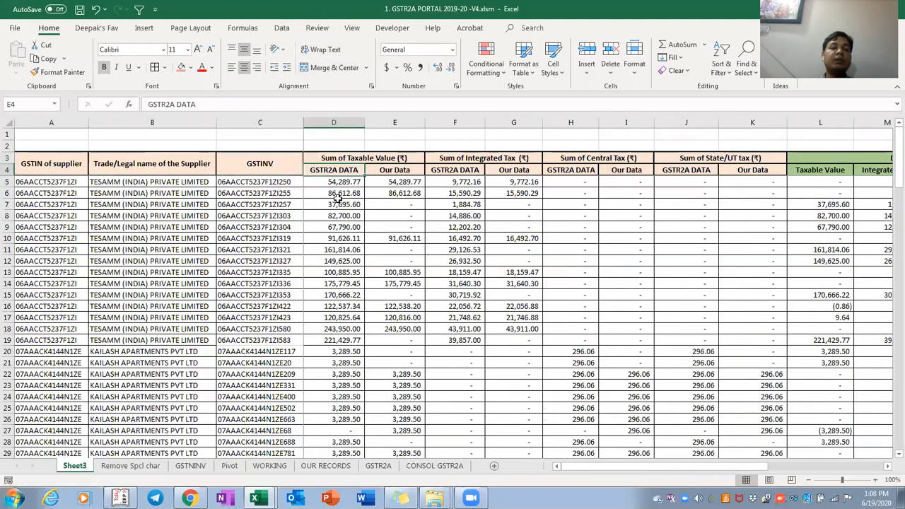
key("ctrl+Right")
key("Right")
key("Right")
key("Down")
key("Left")
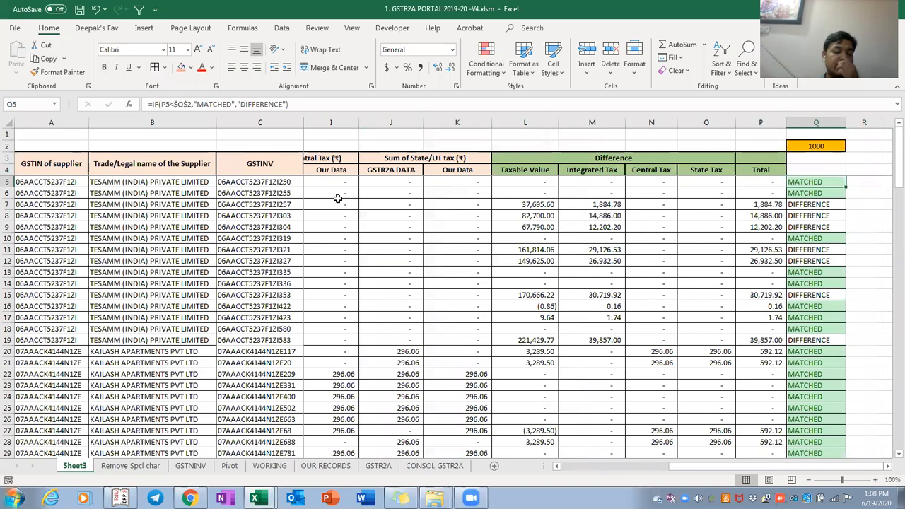
key("Home")
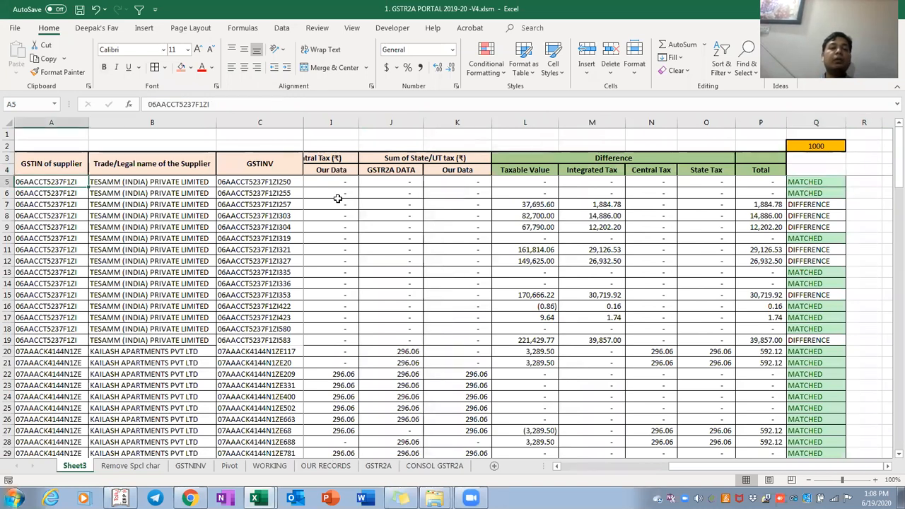
key("Right")
key("Right")
key("Up")
key("ctrl+space")
scroll(338, 199, "left", 3)
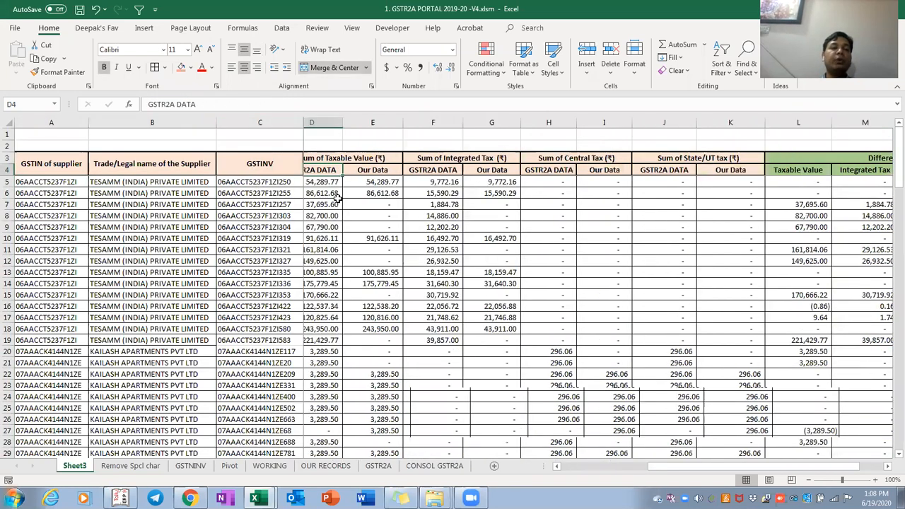
key("Down")
key("Down")
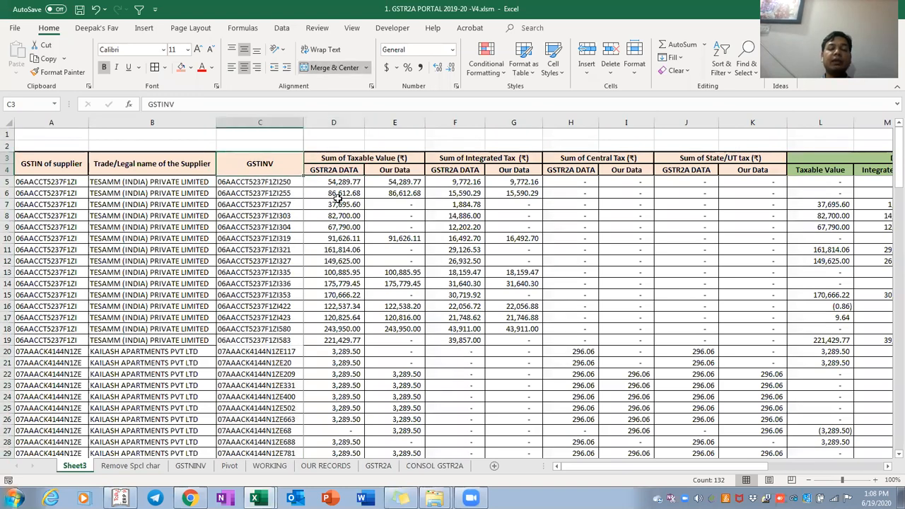
key("Right")
key("Right")
key("Right")
key("Right")
key("Right")
key("Right")
key("Right")
key("Right")
key("Right")
key("Right")
key("Right")
key("Right")
key("Right")
key("Right")
key("Right")
key("Left")
key("Left")
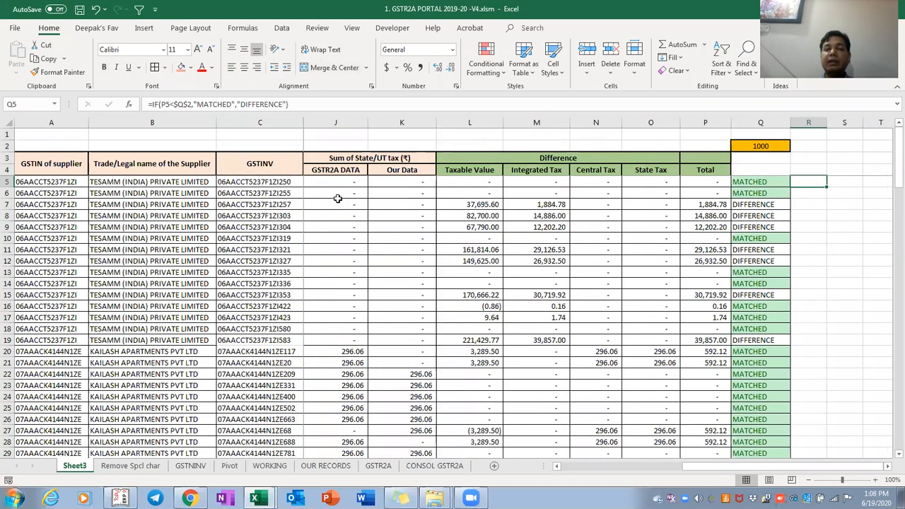
key("Down")
key("ctrl+shift+Down")
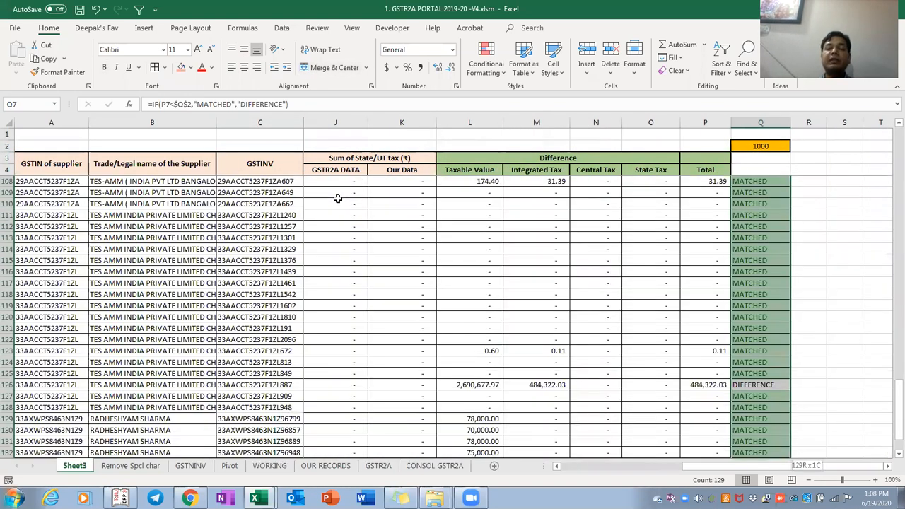
key("Up")
scroll(338, 199, "up", 1)
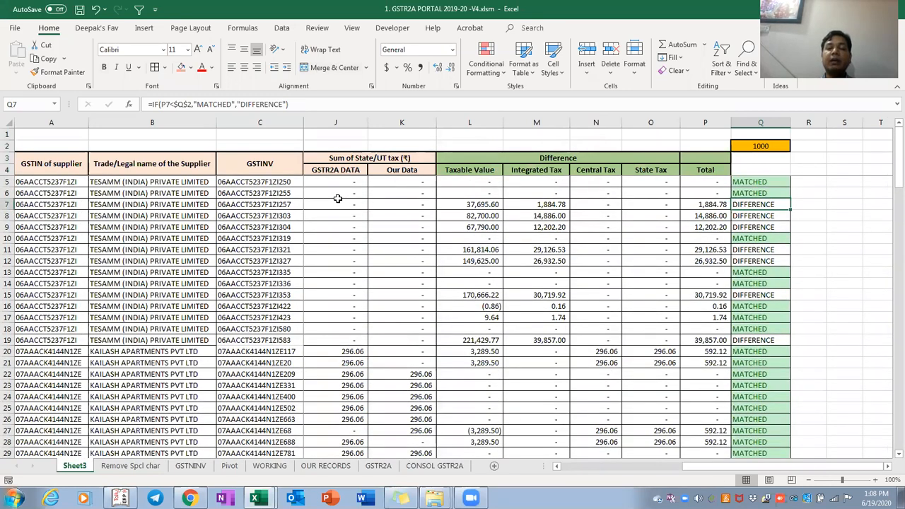
key("Home")
key("Right")
key("Right")
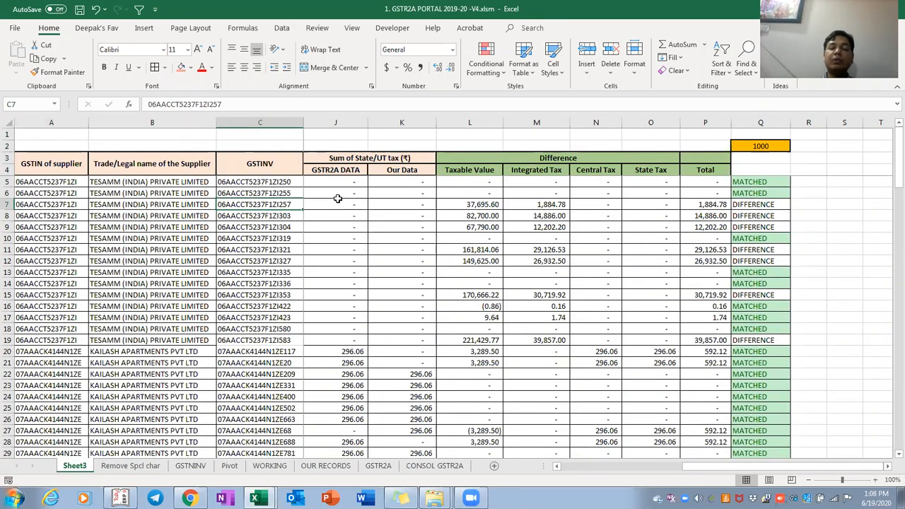
key("ctrl+Right")
key("Right")
key("Up")
key("Up")
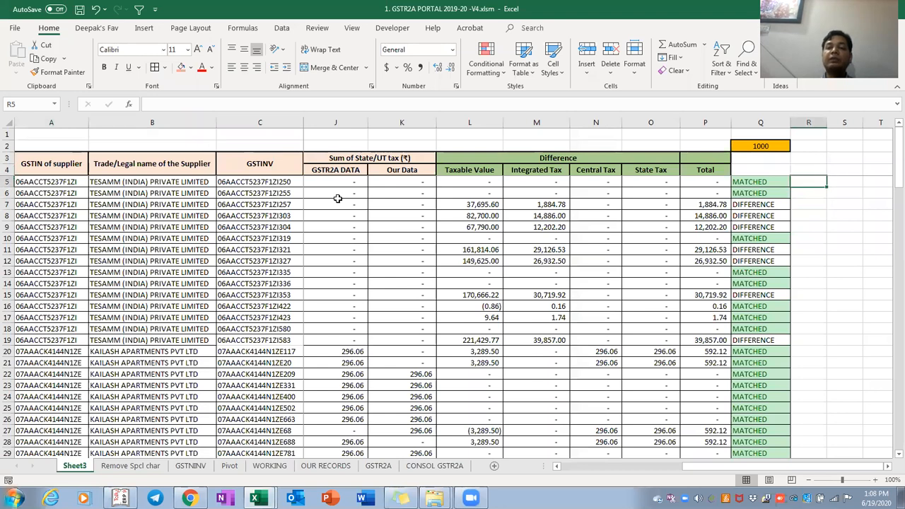
key("Left")
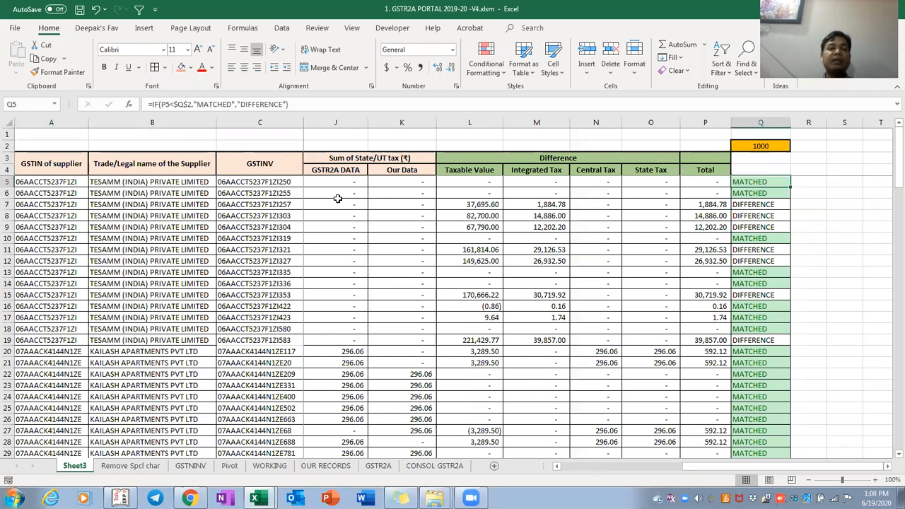
key("Home")
key("Up")
key("ctrl+shift+Right")
key("shift+Down")
key("shift+Down")
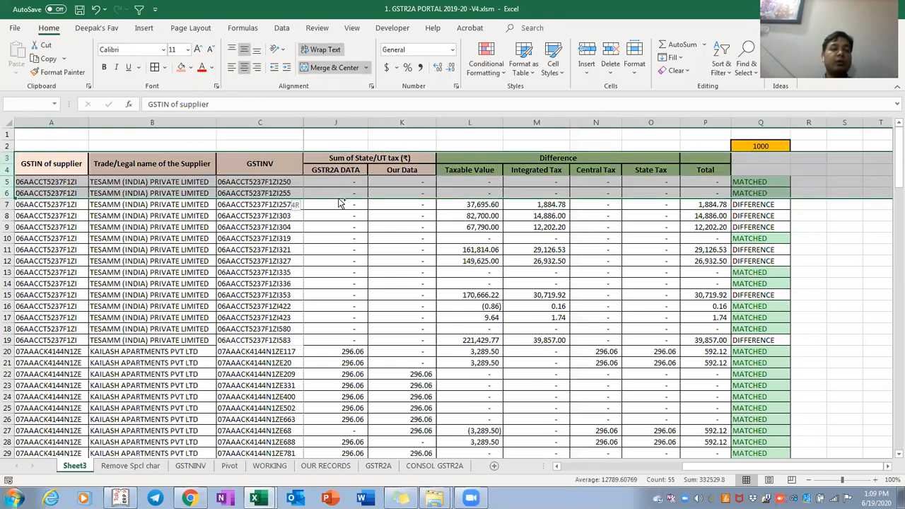
key("ctrl+shift+Down")
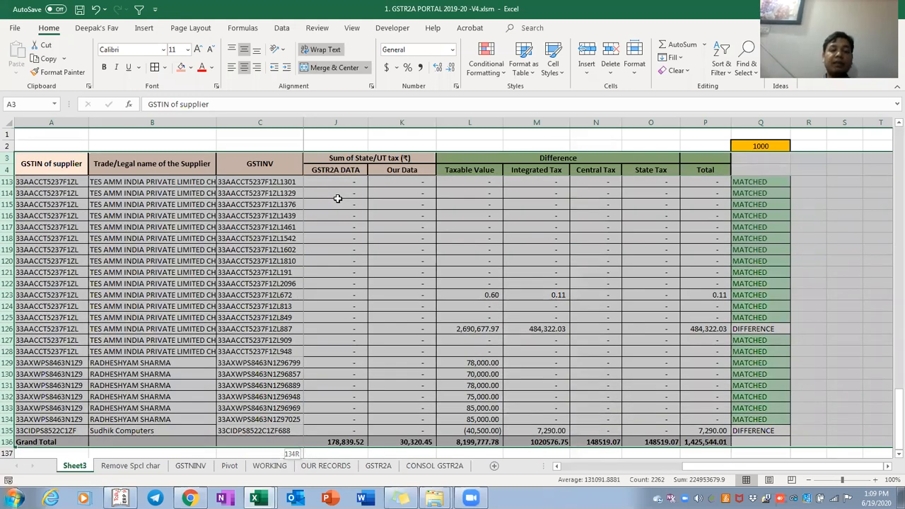
key("ctrl+shift+l")
key("alt+Down")
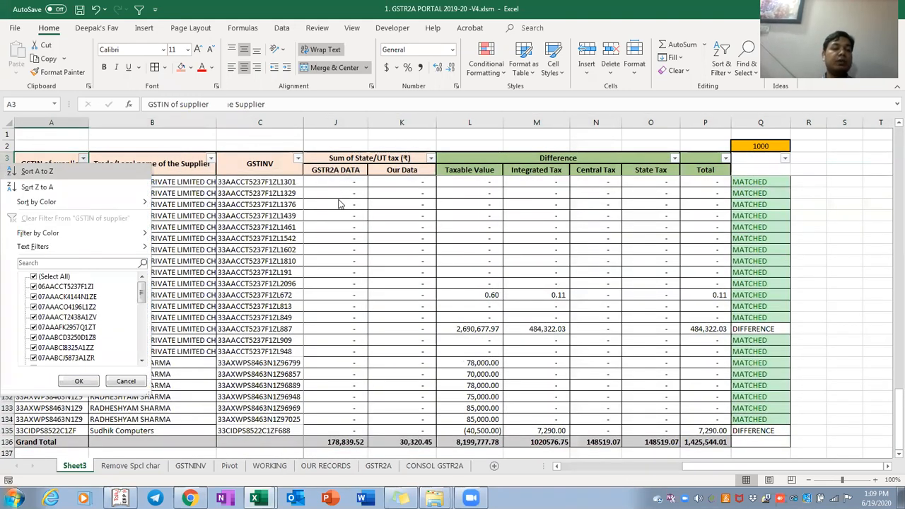
key("space")
key("Down")
key("space")
key("Return")
key("Down")
key("Down")
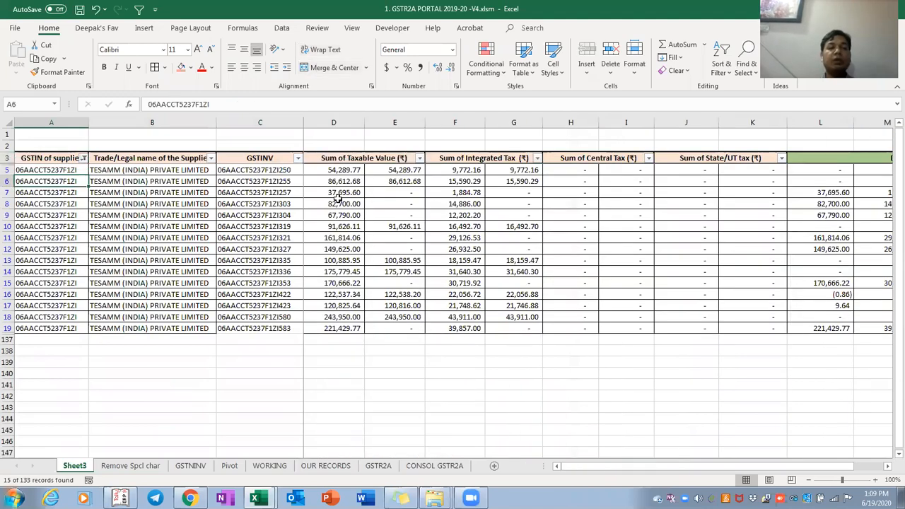
key("Right")
key("Up")
key("Up")
key("Up")
Review that supplier's Central Tax sums, status results in rows 7–19 and the 1000 tolerance in Q2
key("Down")
key("Right")
key("Right")
key("Right")
key("Right")
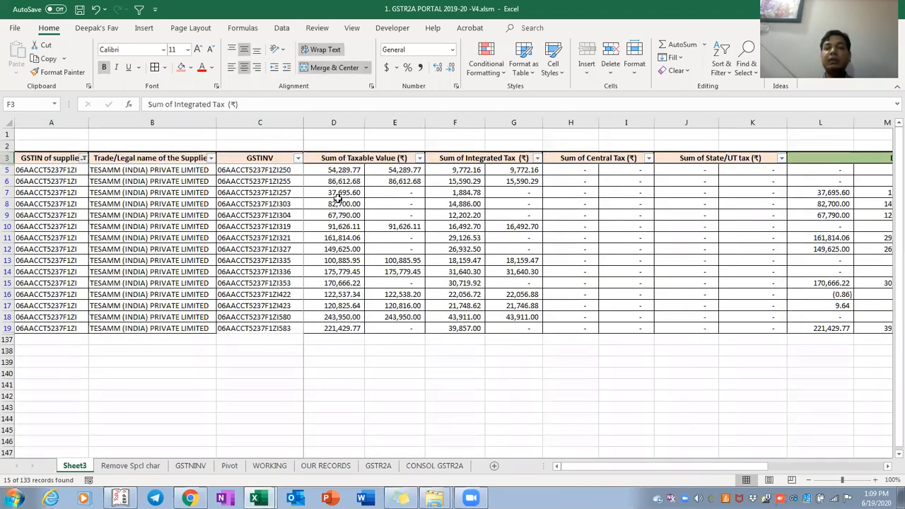
key("Right")
key("Right")
key("Right")
key("Right")
key("Right")
key("Right")
key("Right")
key("Right")
key("Down")
key("Left")
key("Left")
key("Left")
key("Left")
key("Down")
key("Down")
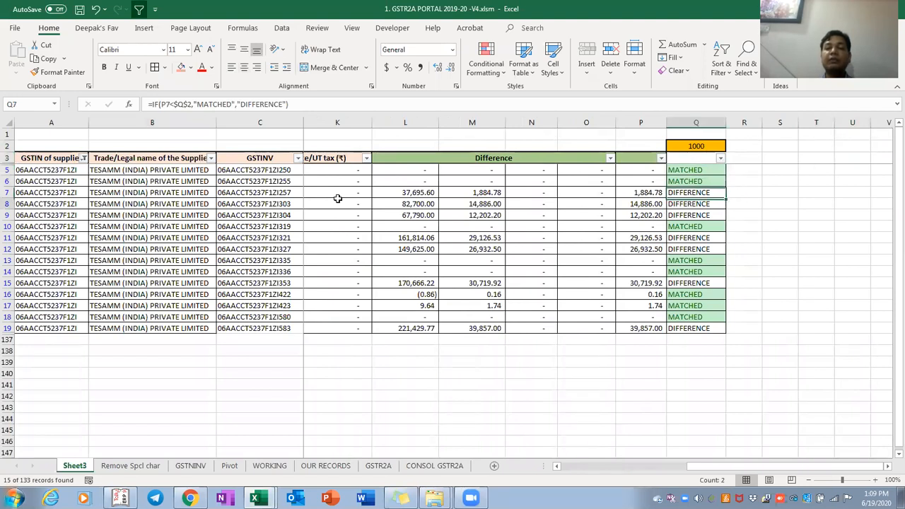
key("shift+Down")
key("shift+Down")
key("shift+Home")
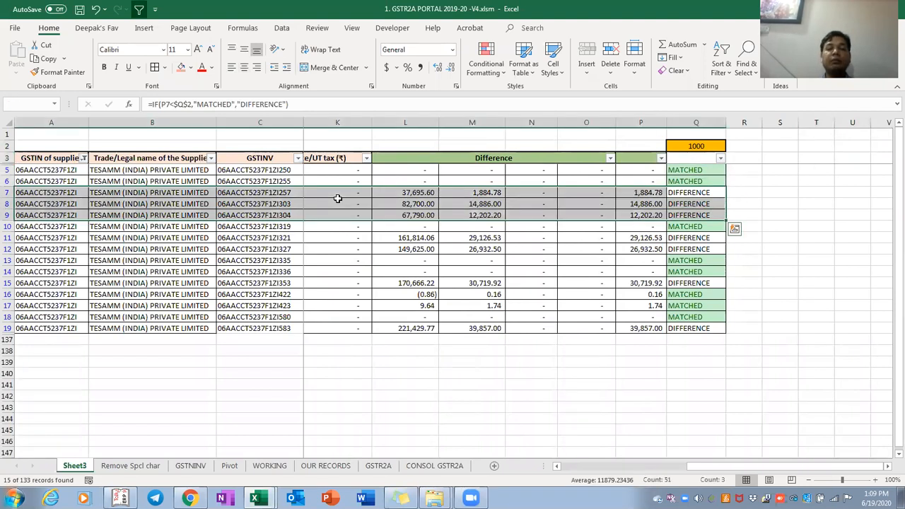
key("Down")
key("Down")
key("Down")
key("Down")
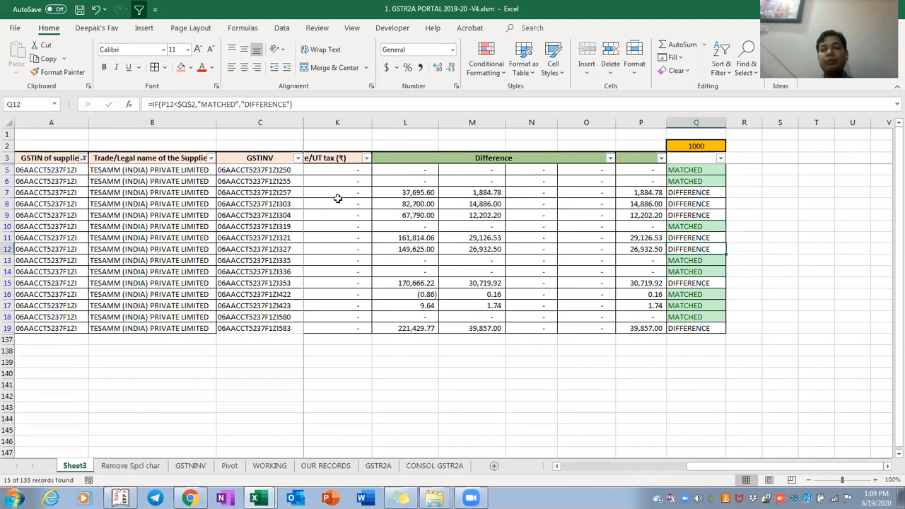
key("ctrl+shift+Down")
key("shift+Home")
key("Up")
key("Up")
key("Up")
key("Up")
key("Up")
key("Up")
key("Up")
key("Up")
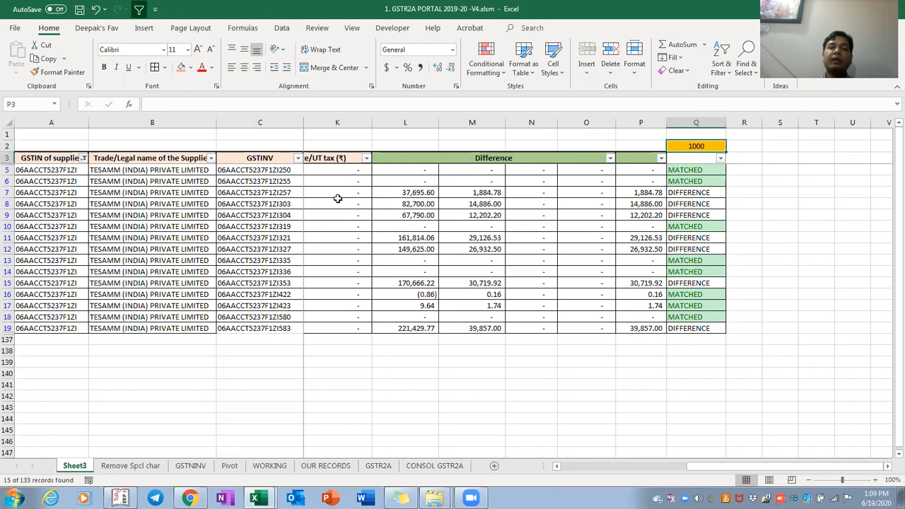
key("Left")
key("Left")
key("Left")
key("Left")
key("Left")
key("Left")
key("Left")
key("Left")
key("Left")
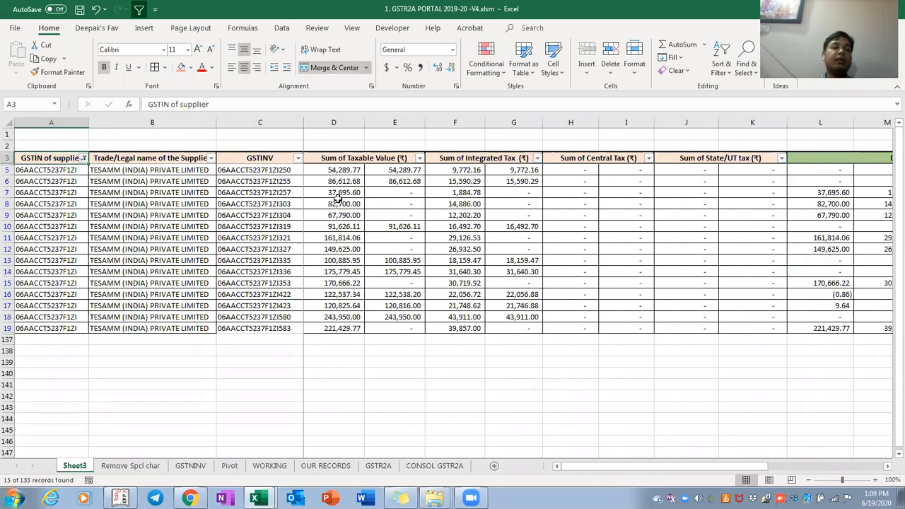
Clear the GSTIN of supplier filter so all rows show again
key("alt+Down")
key("Down")
key("Down")
key("Down")
key("Down")
key("Down")
key("Down")
key("Down")
key("Down")
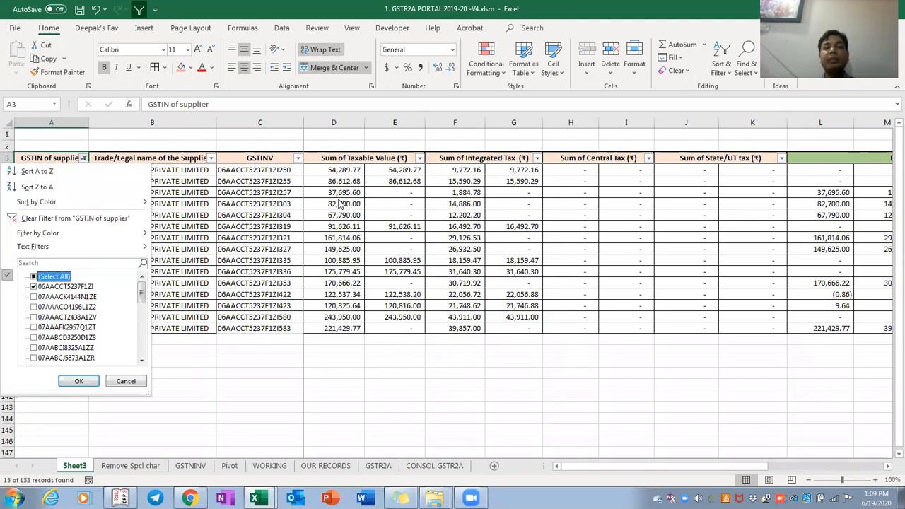
key("Return")
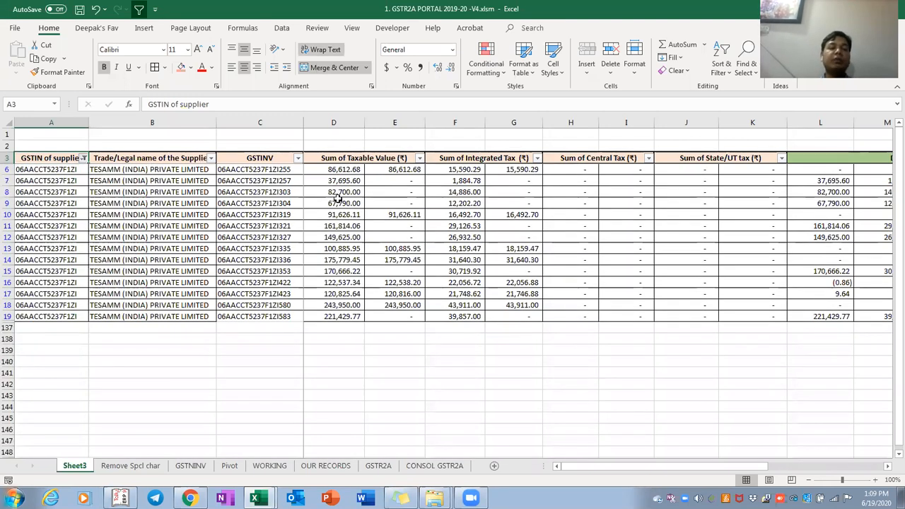
key("Right")
key("Right")
key("Right")
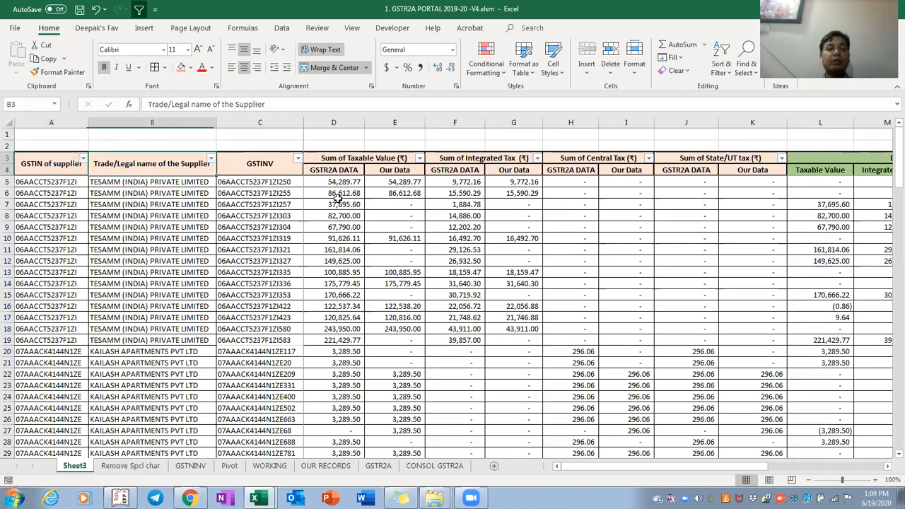
key("Right")
key("Right")
key("Right")
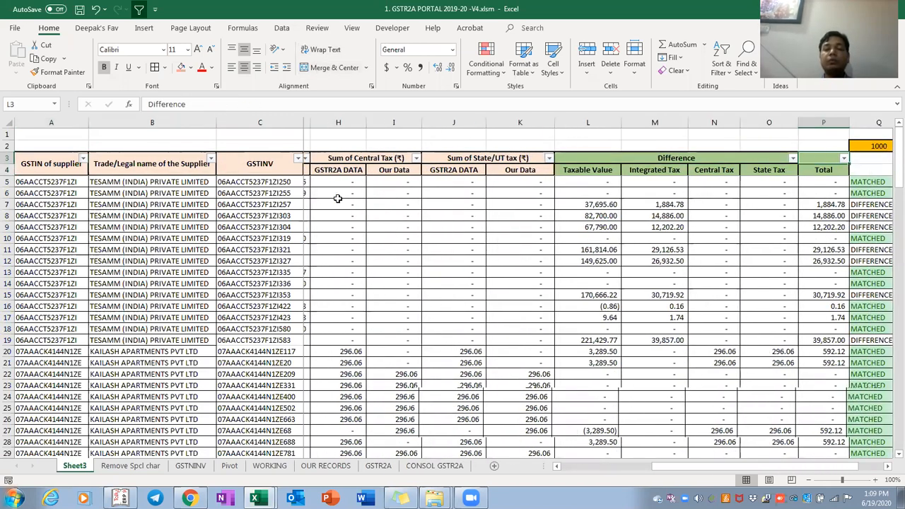
key("ctrl+Page_Down")
key("ctrl+Page_Down")
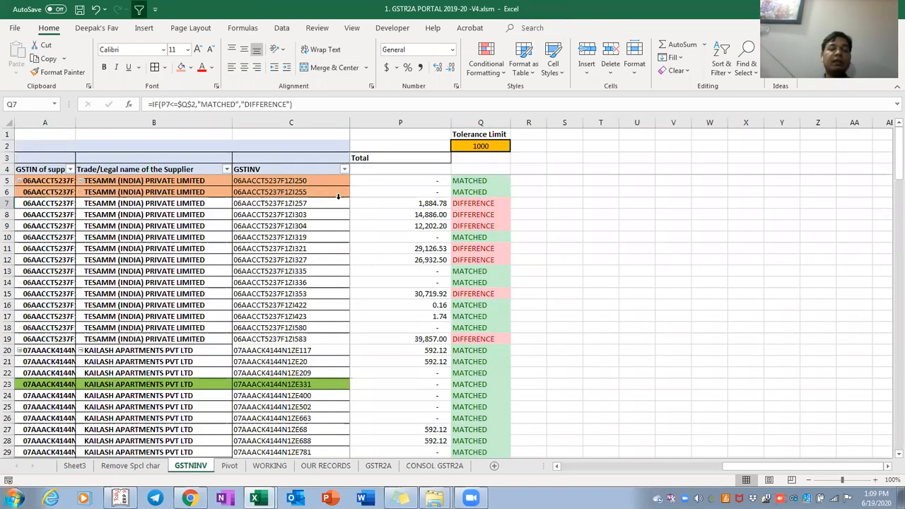
Review the column P total formulas and the tax difference formulas in row 5
key("ctrl+Page_Up")
key("ctrl+Page_Up")
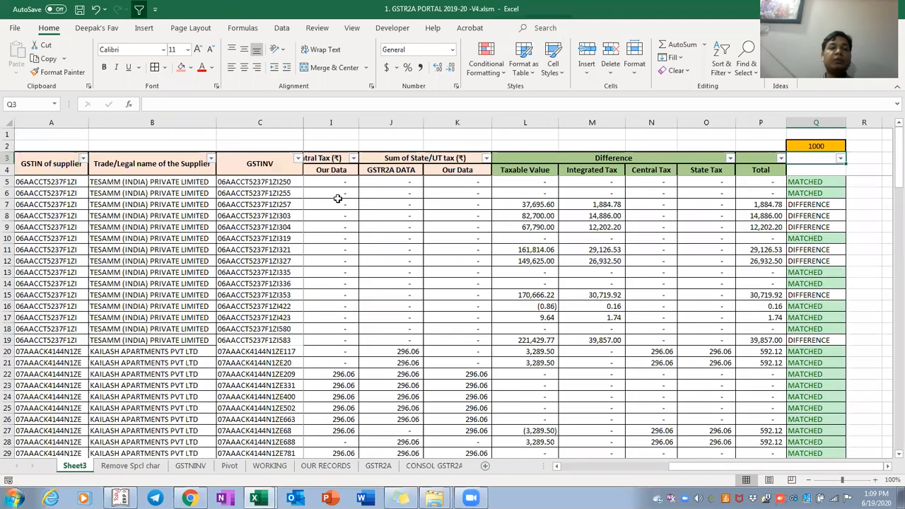
key("Down")
key("Down")
key("Down")
key("Left")
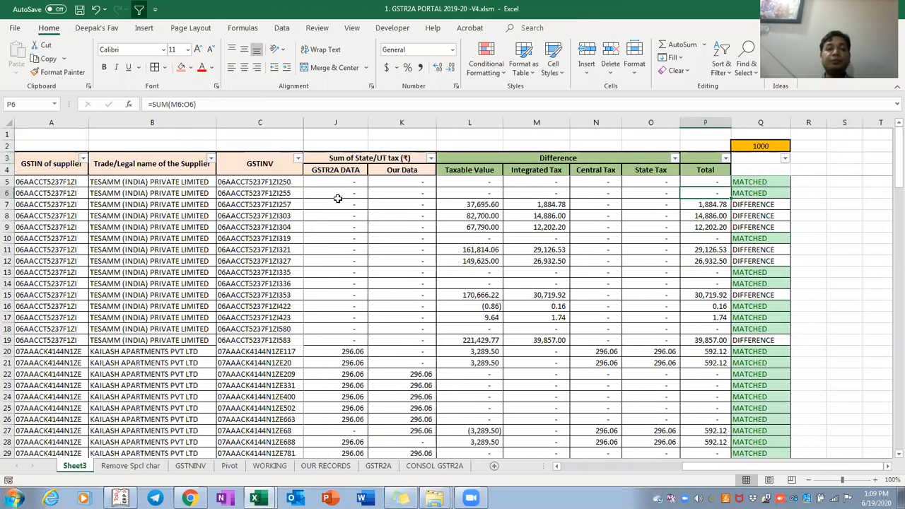
key("Down")
key("ctrl+Down")
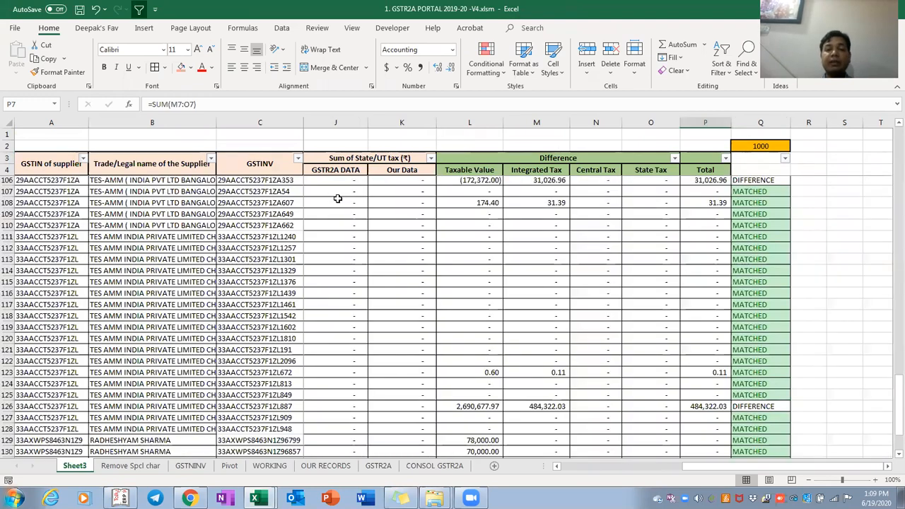
key("Down")
key("ctrl+Page_Down")
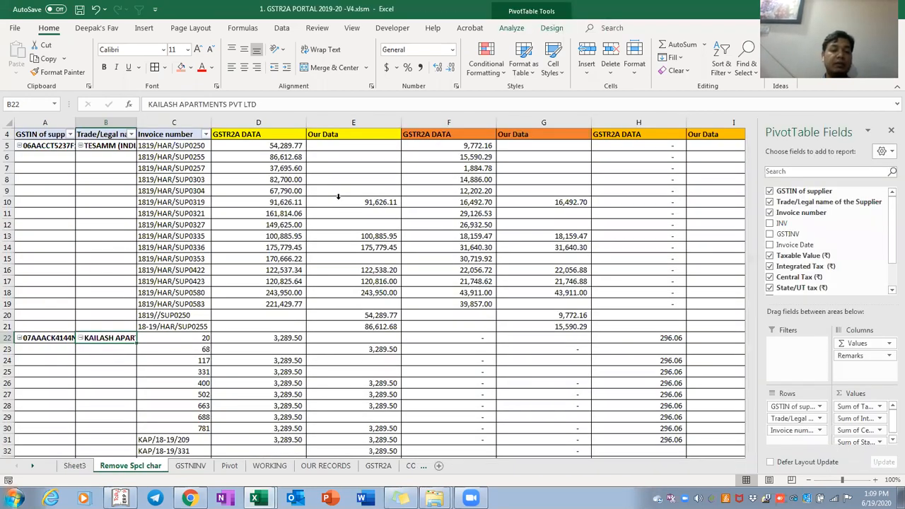
key("ctrl+Page_Down")
key("Up")
key("Up")
key("Right")
key("Right")
key("Right")
key("Right")
key("Right")
key("ctrl+Right")
key("Left")
key("Left")
key("Left")
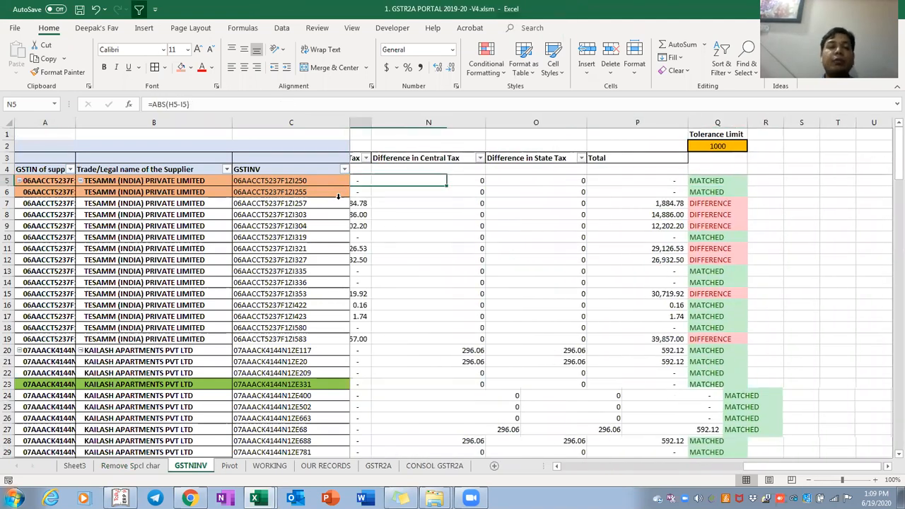
key("Left")
key("Left")
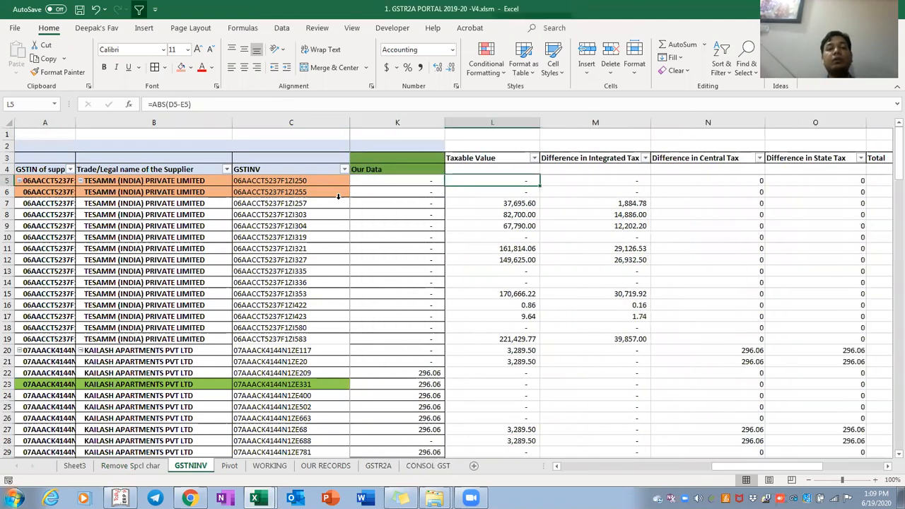
key("F2")
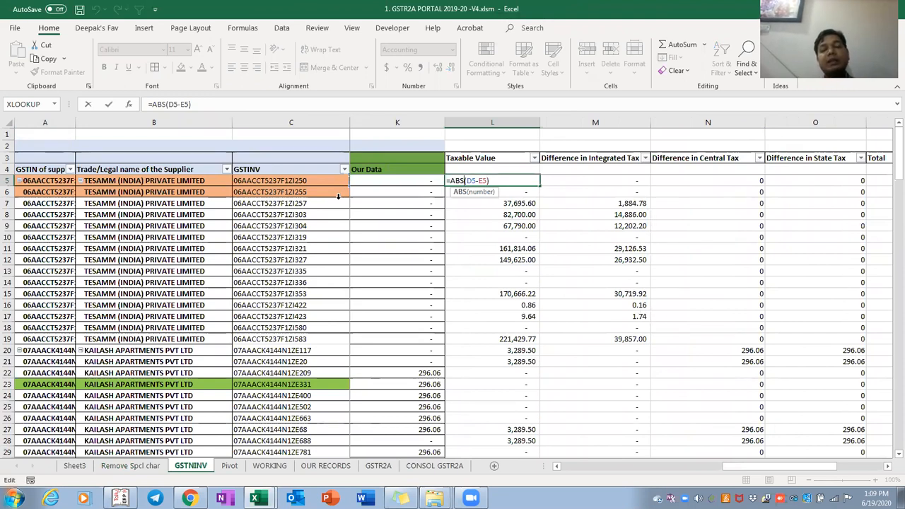
key("Escape")
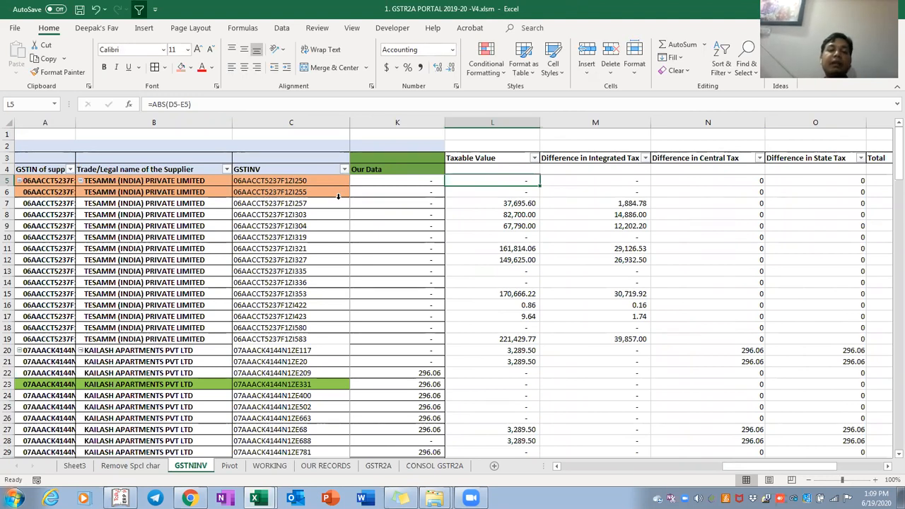
Compare the last invoice row 135's pivot amounts with its taxable value difference
key("ctrl+Down")
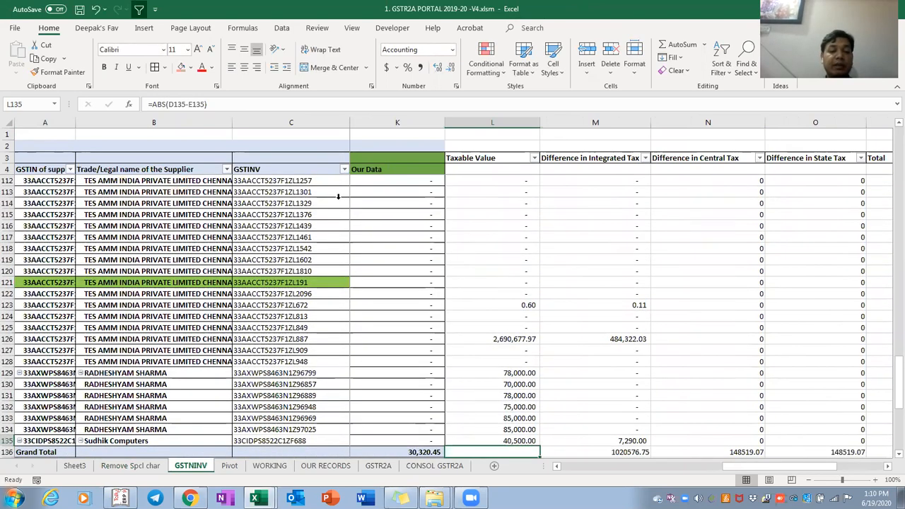
key("ctrl+Left")
key("Right")
key("Right")
key("Right")
key("Right")
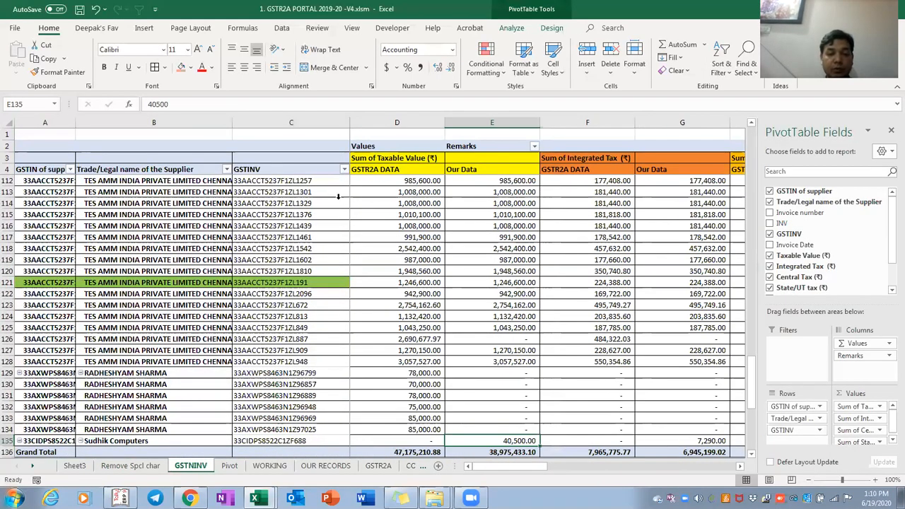
key("ctrl+Right")
key("Right")
key("Left")
key("Left")
key("Left")
key("Left")
key("Left")
key("Left")
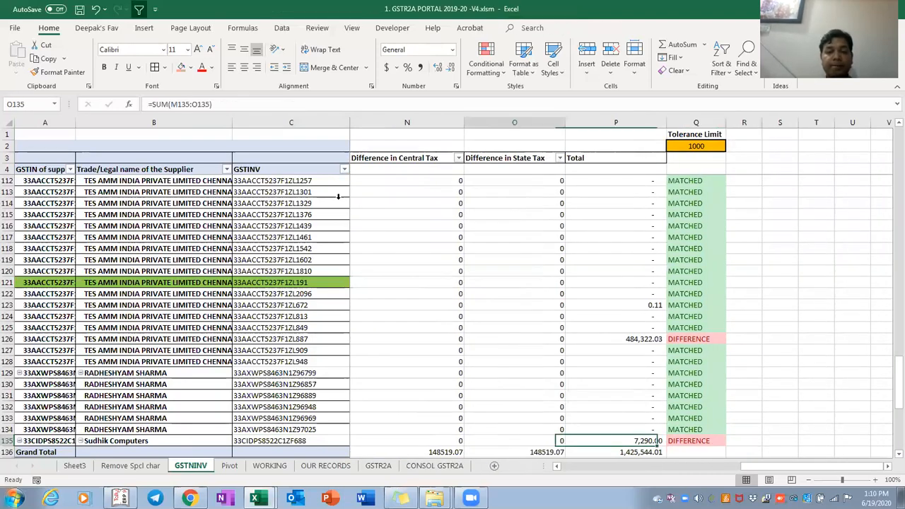
key("Left")
key("Left")
key("Right")
key("Right")
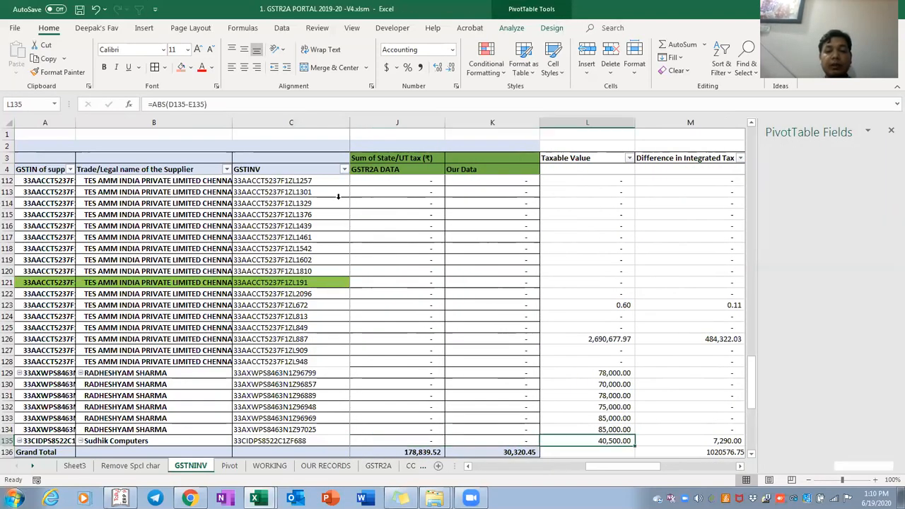
key("ctrl+Up")
key("Up")
key("Down")
key("Up")
key("Up")
Remove ABS from L5 to leave =(D5-E5) and copy it down L5:L135
key("Down")
key("Down")
key("F2")
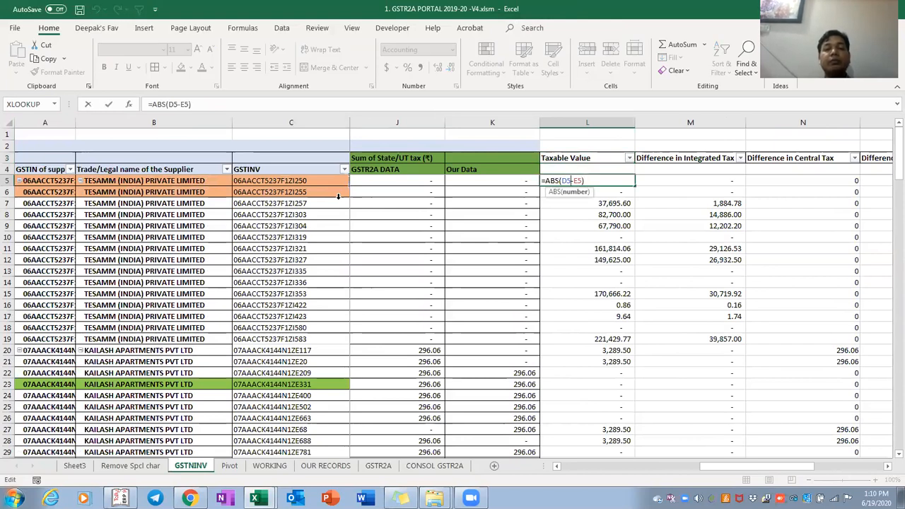
key("BackSpace")
key("BackSpace")
key("BackSpace")
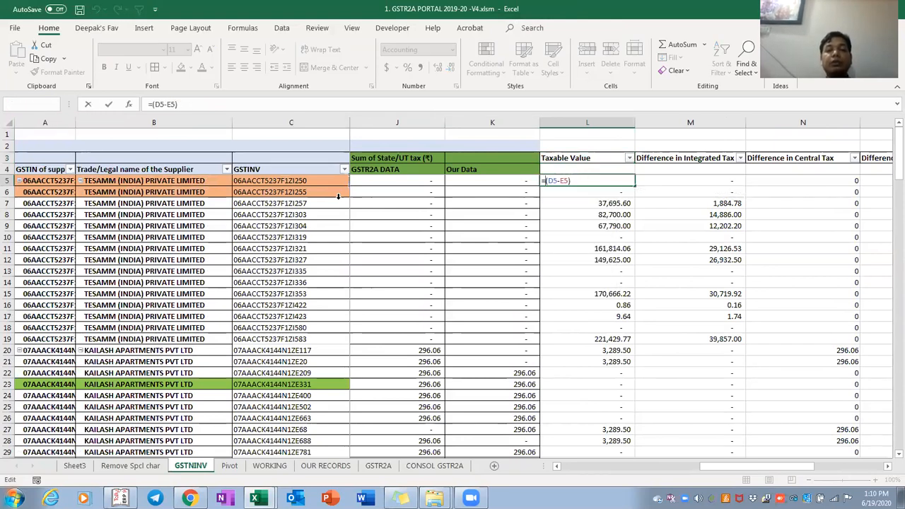
key("ctrl+Return")
key("ctrl+c")
key("ctrl+shift+Down")
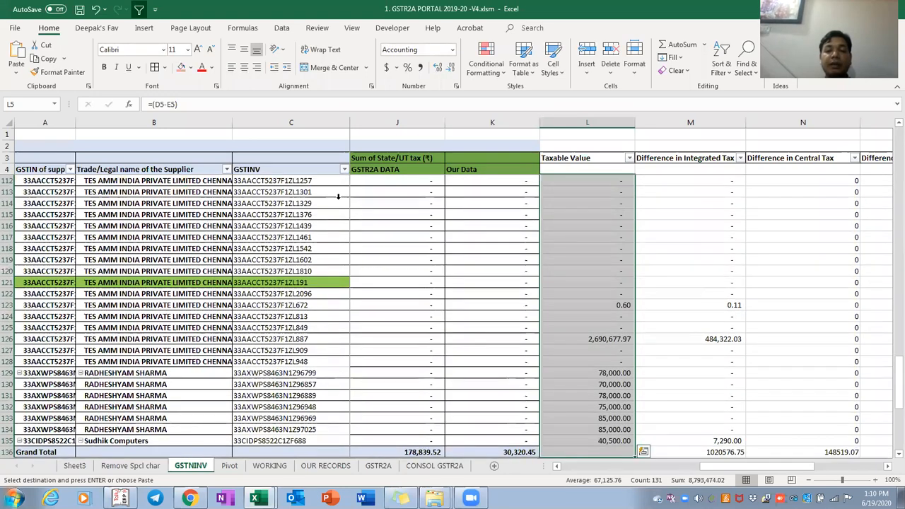
key("Return")
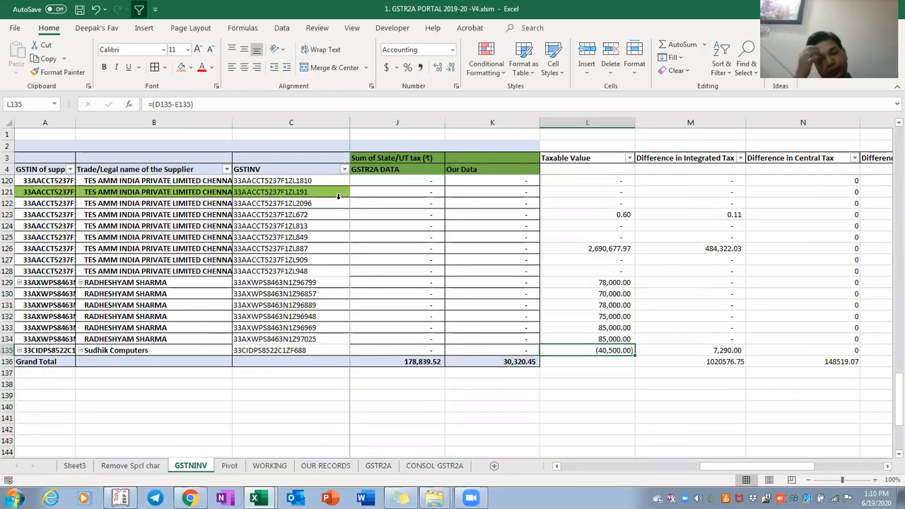
Verify the Sudhik Computers row now reads (40,500.00) and review its status and integrated tax
key("ctrl+Right")
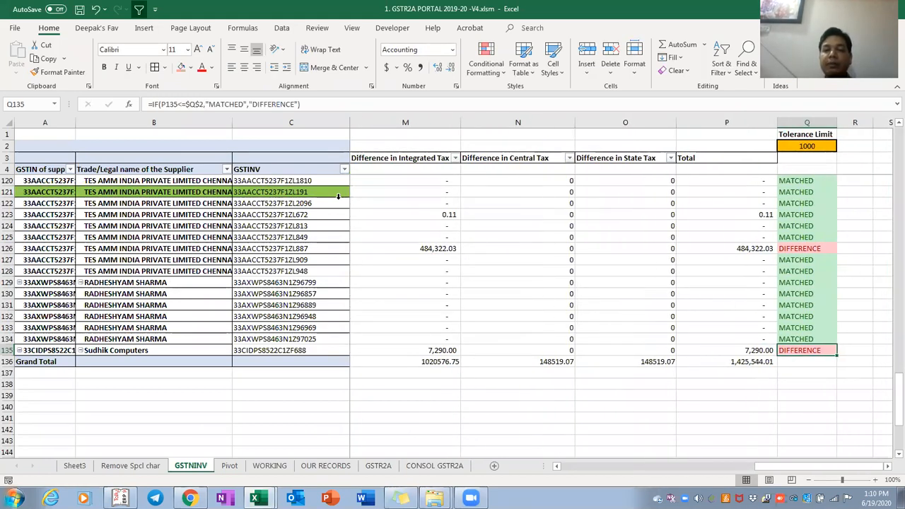
key("Left")
key("Left")
key("Left")
key("Left")
key("Left")
key("Left")
key("Left")
key("Left")
key("Left")
key("Left")
key("Left")
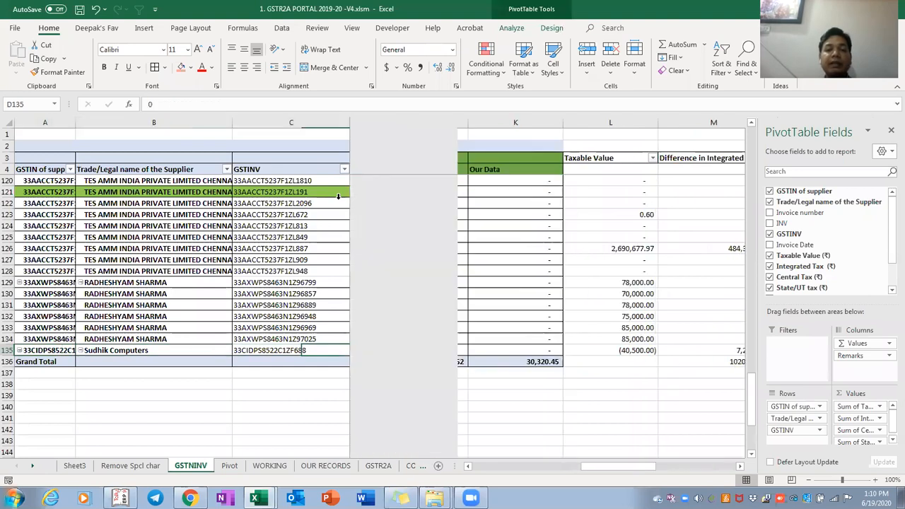
key("ctrl+Right")
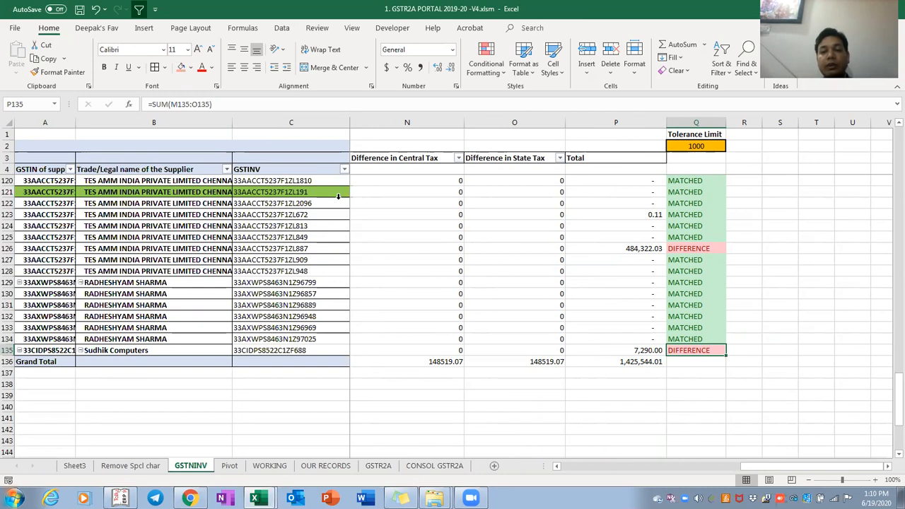
key("Left")
key("Left")
key("Left")
key("Left")
key("Left")
key("Left")
key("Left")
key("Left")
key("Left")
key("Left")
key("Left")
key("Left")
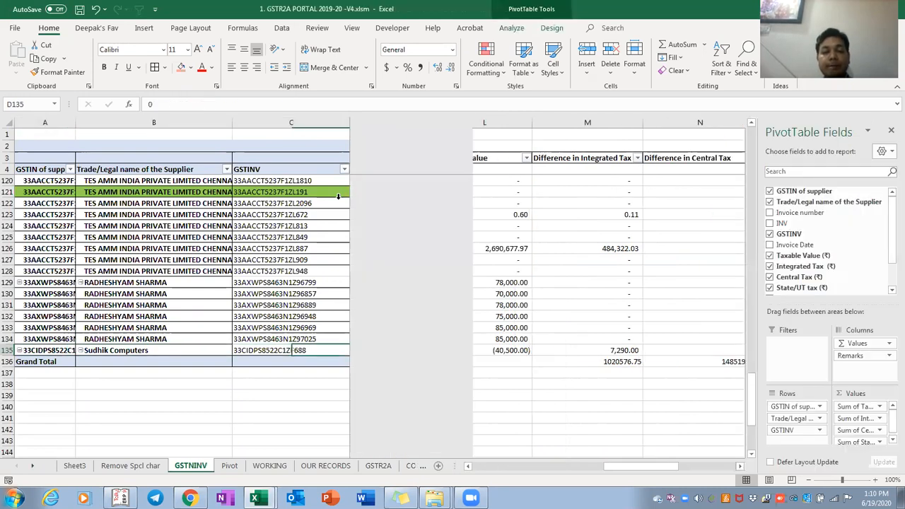
key("Right")
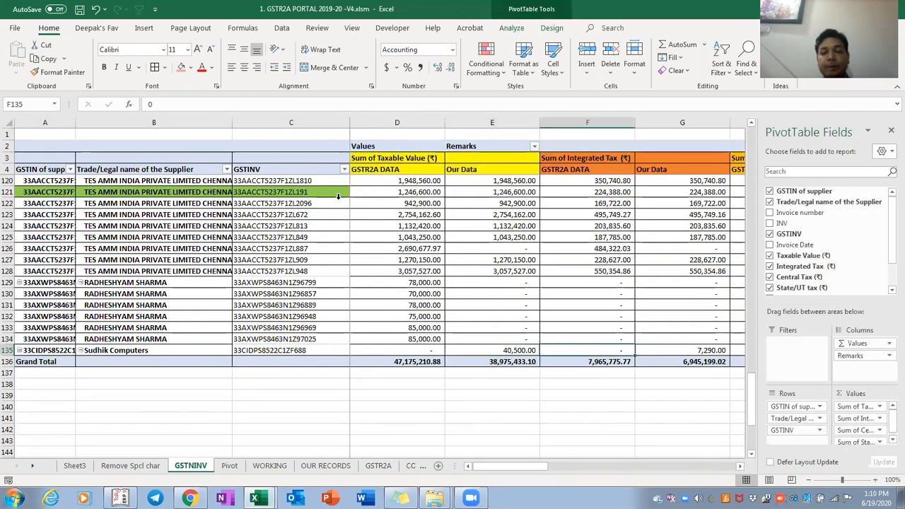
key("Right")
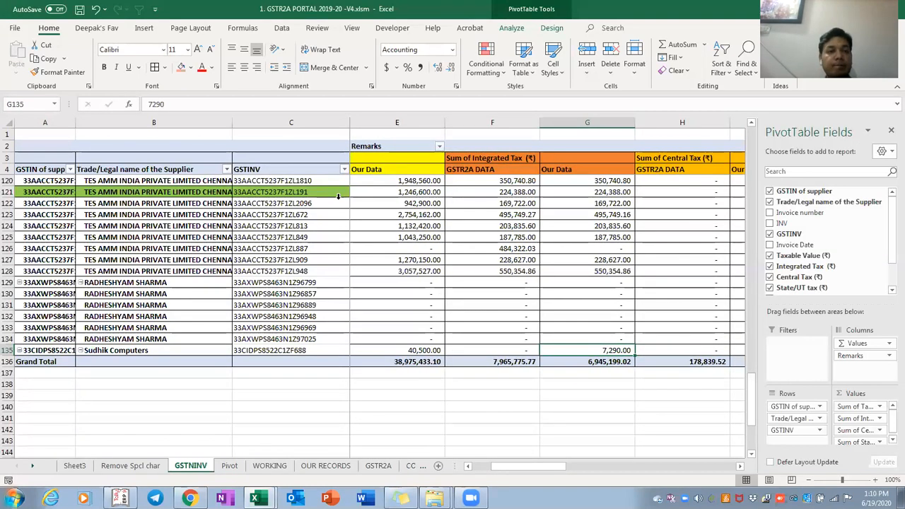
key("Left")
key("Up")
key("Up")
key("Up")
key("Up")
Compare the first invoice's amounts and check the central tax Grand Total of differences
key("ctrl+Home")
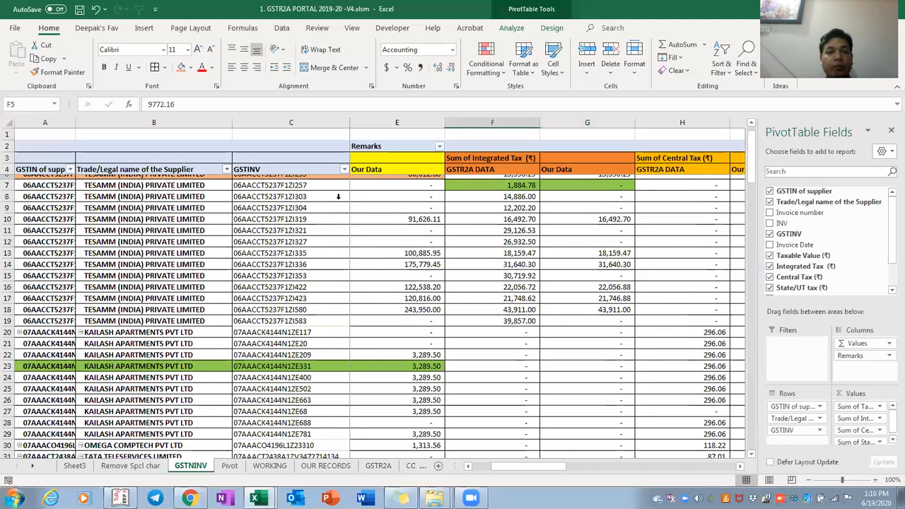
key("Left")
key("Right")
key("Left")
key("Left")
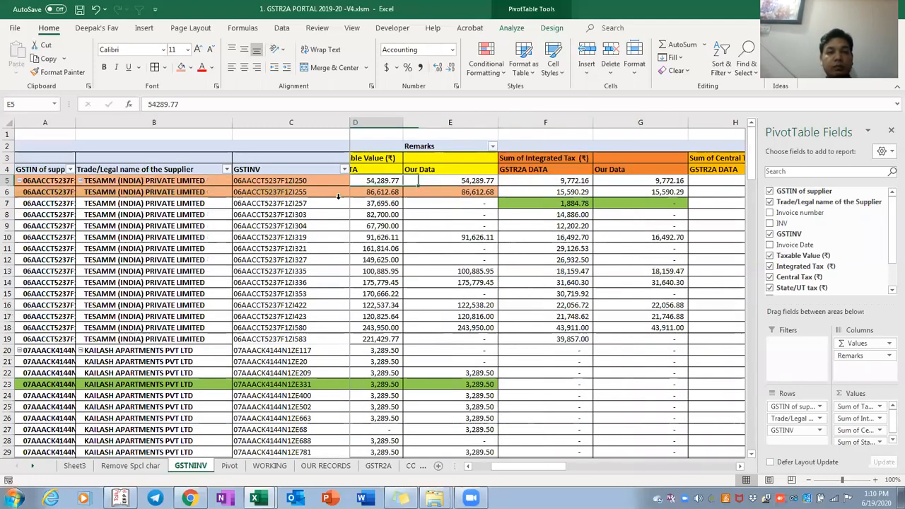
key("Right")
key("Right")
key("Right")
key("ctrl+Right")
key("Right")
key("Left")
key("Left")
key("Left")
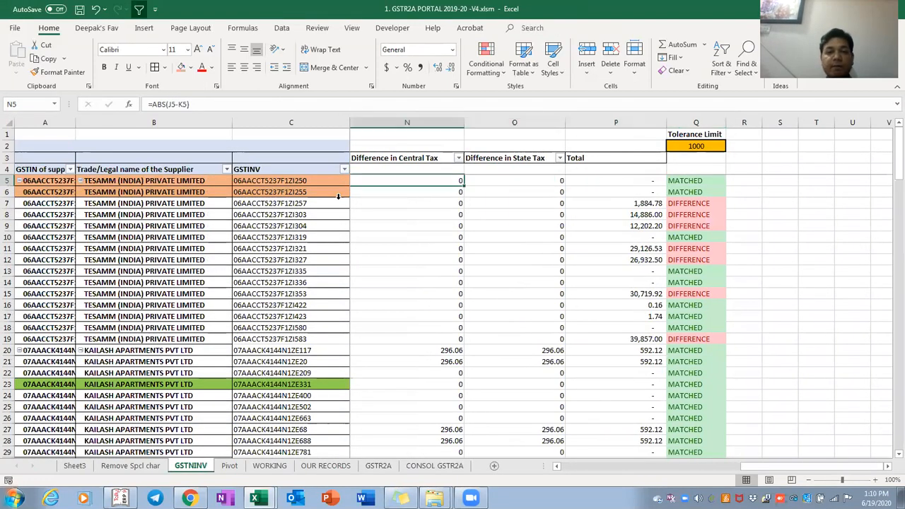
key("ctrl+Down")
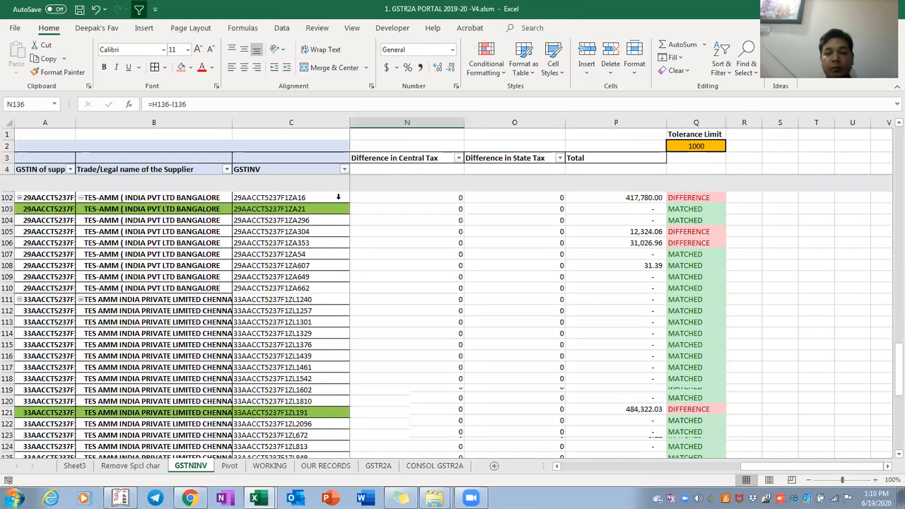
key("Down")
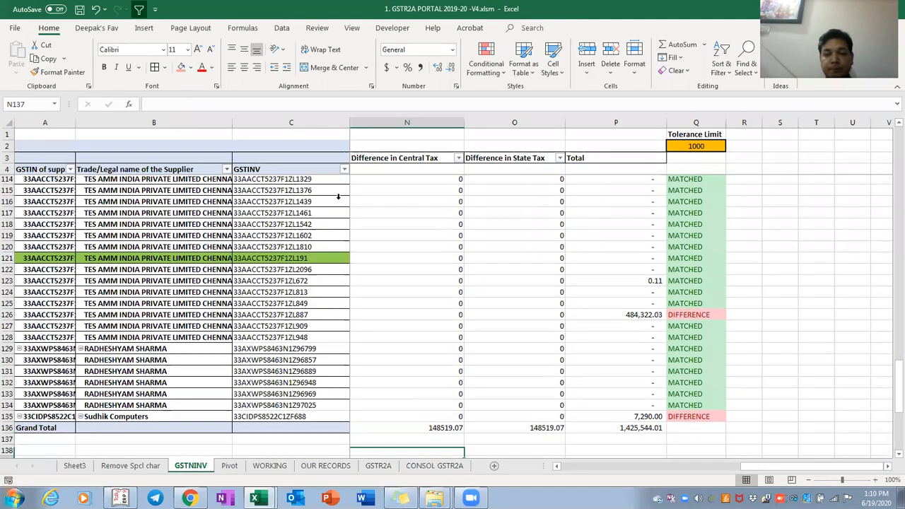
key("Left")
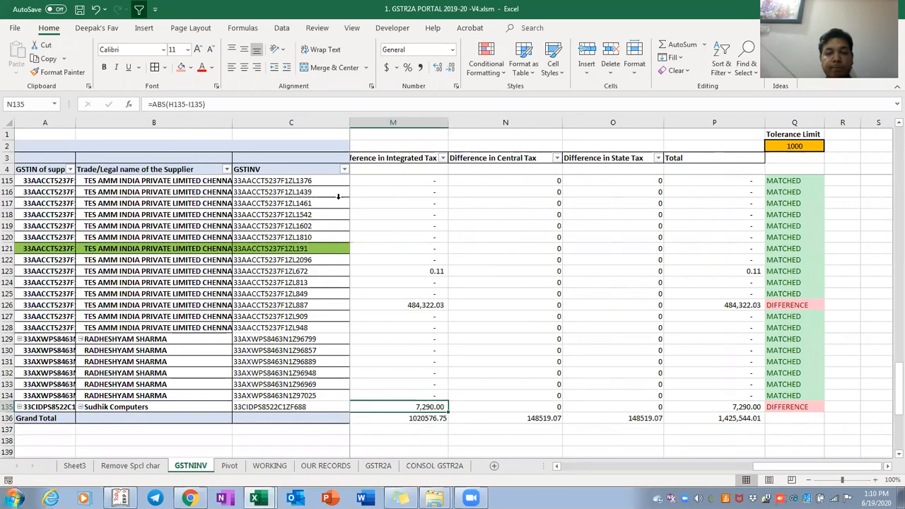
key("F2")
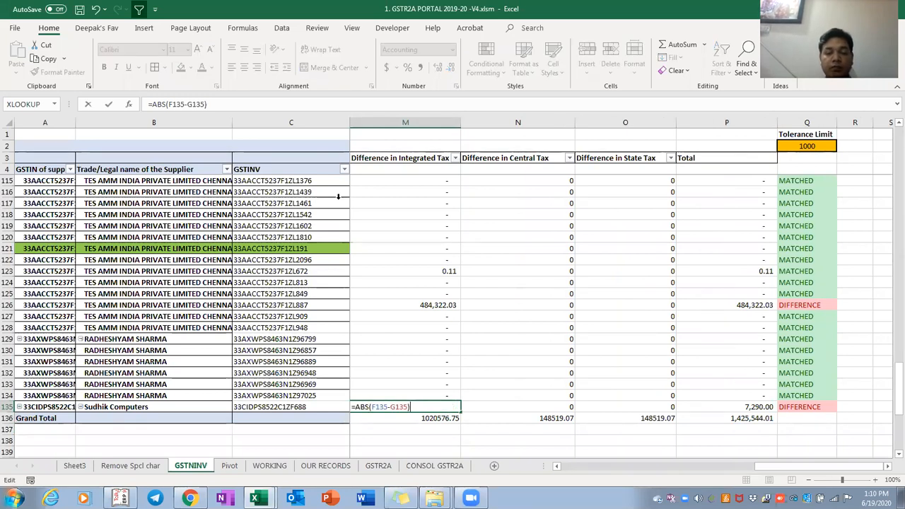
key("Left")
key("Left")
key("Left")
key("Left")
key("Left")
key("Left")
key("Left")
key("Left")
key("Left")
key("Left")
key("Left")
key("BackSpace")
key("BackSpace")
key("BackSpace")
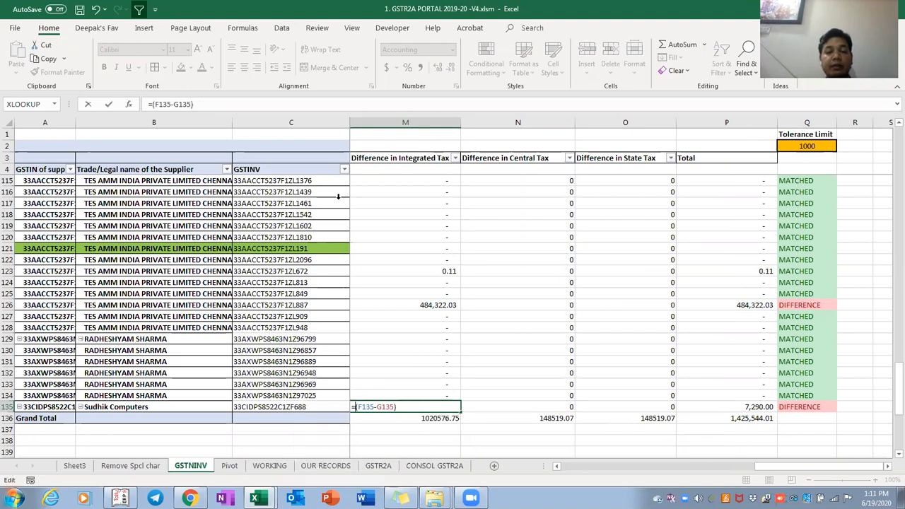
key("Return")
key("Up")
key("Right")
key("Right")
key("Right")
key("Right")
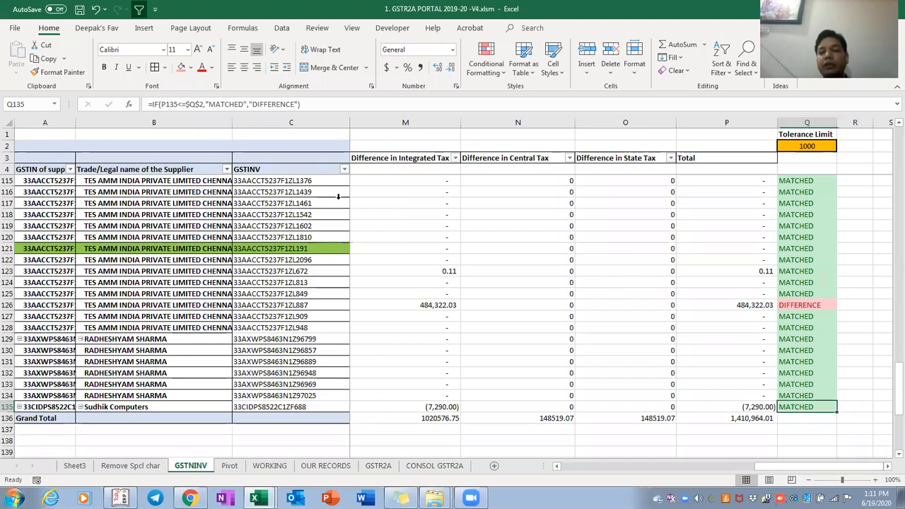
key("Left")
key("Left")
key("Left")
key("Left")
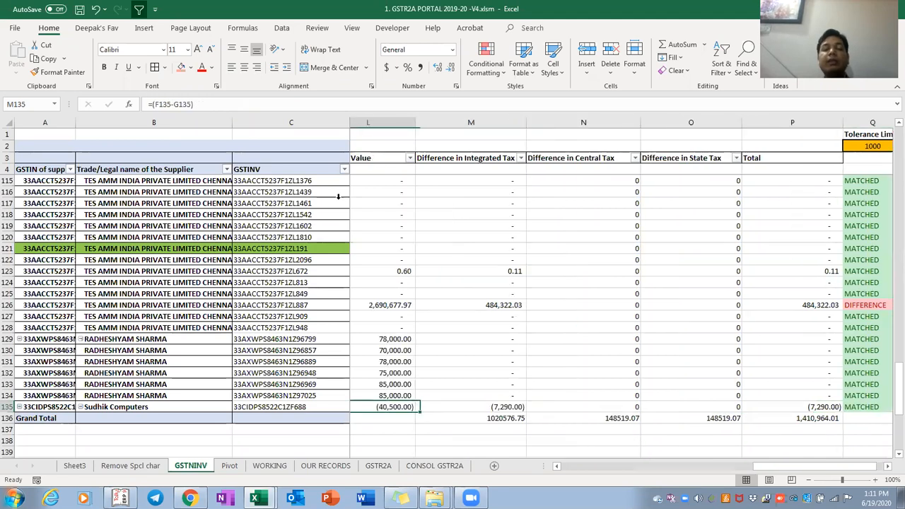
key("F2")
key("Escape")
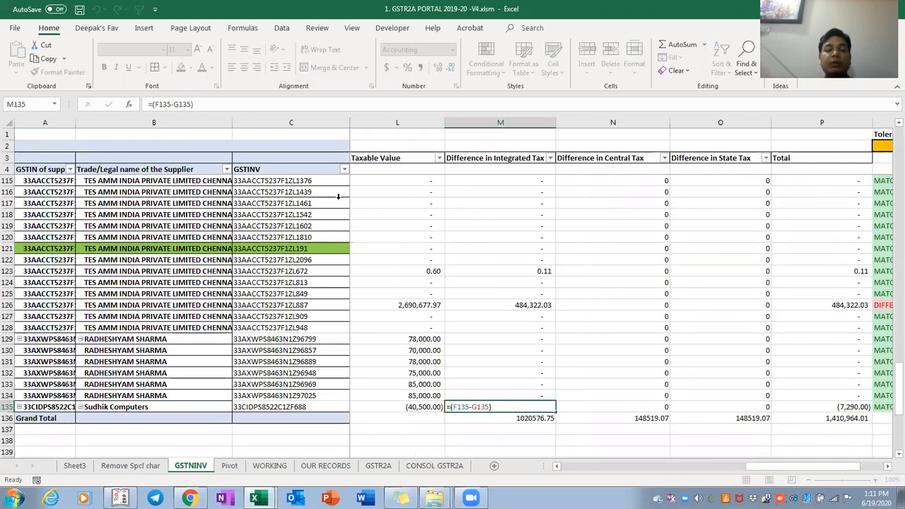
key("ctrl+z")
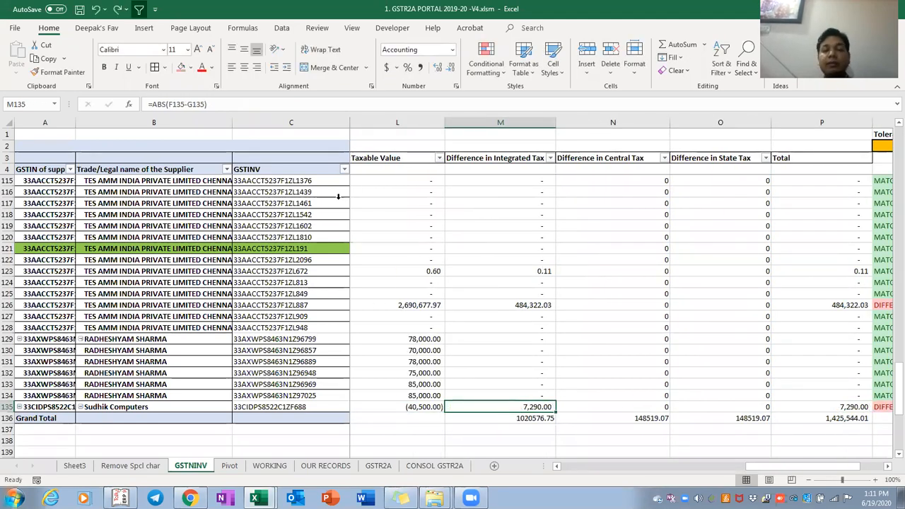
key("Right")
key("Right")
key("Right")
key("Right")
key("ctrl+shift+Up")
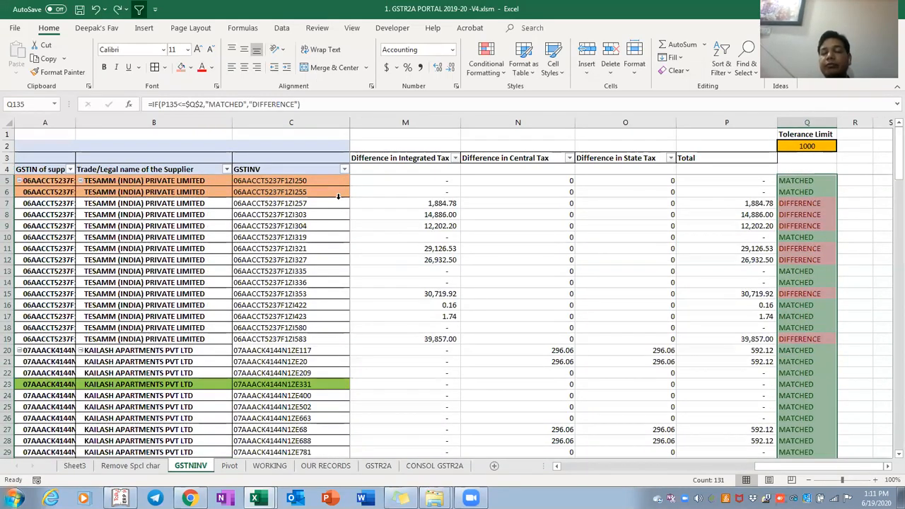
key("ctrl+Up")
key("ctrl+Up")
key("ctrl+Up")
key("Down")
key("Down")
key("Up")
key("ctrl+Left")
key("ctrl+Left")
key("ctrl+Left")
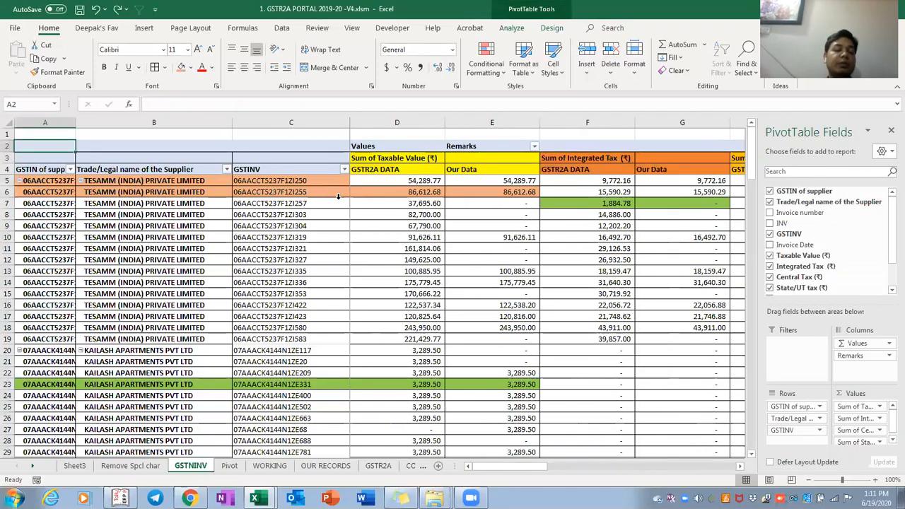
key("ctrl+Page_Up")
key("Left")
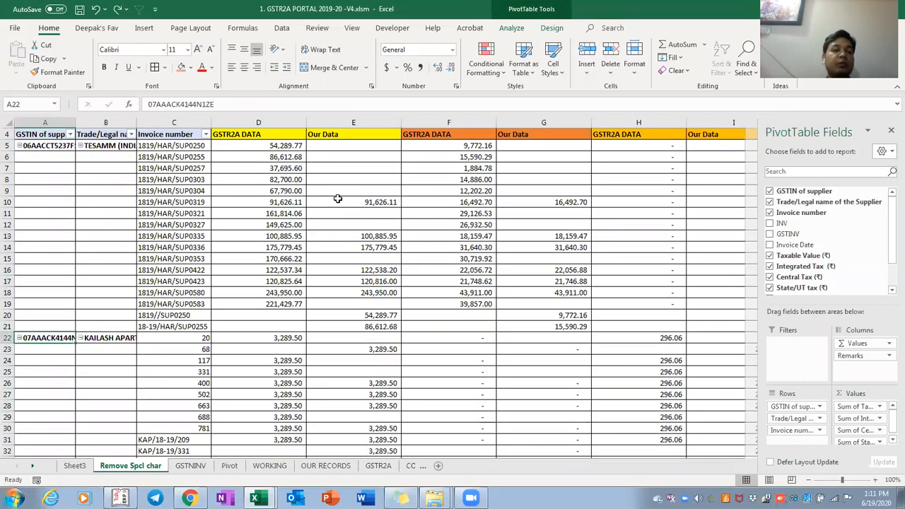
key("ctrl+Page_Up")
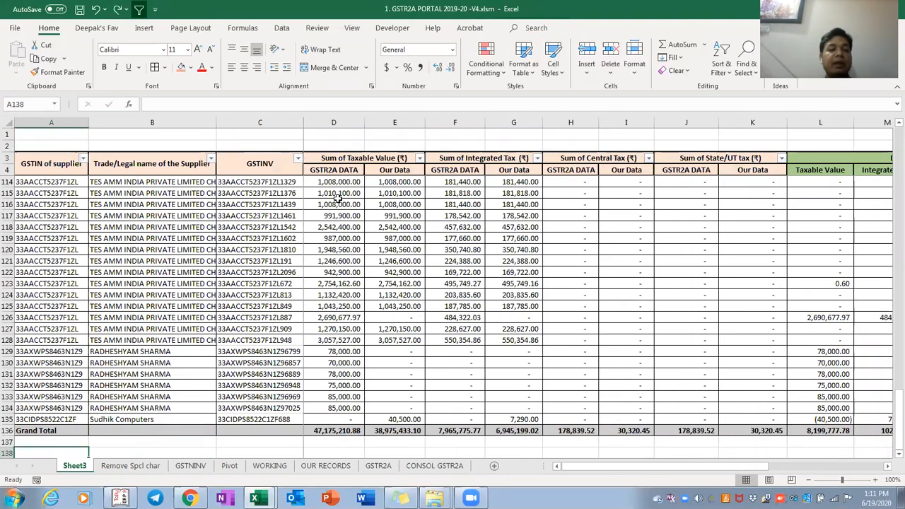
key("ctrl+Home")
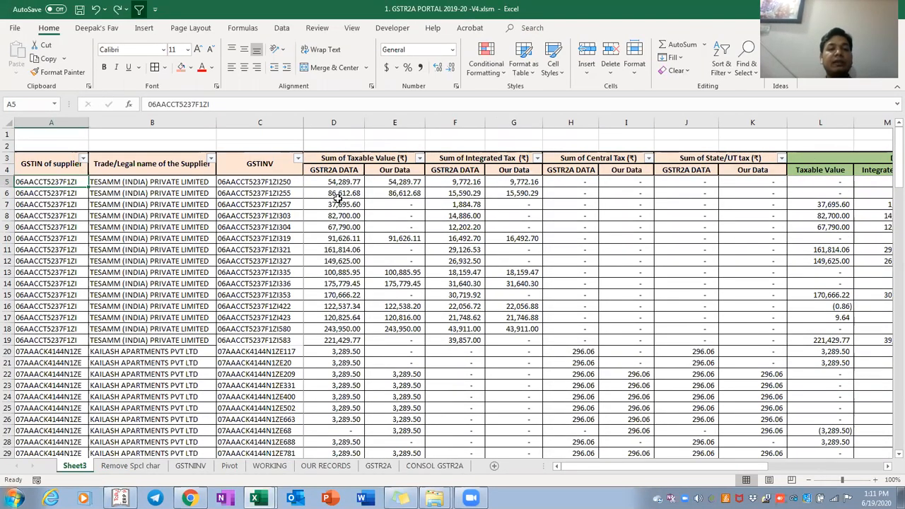
key("Up")
key("Up")
key("Right")
key("Right")
key("Right")
key("Right")
key("Right")
key("Right")
key("Right")
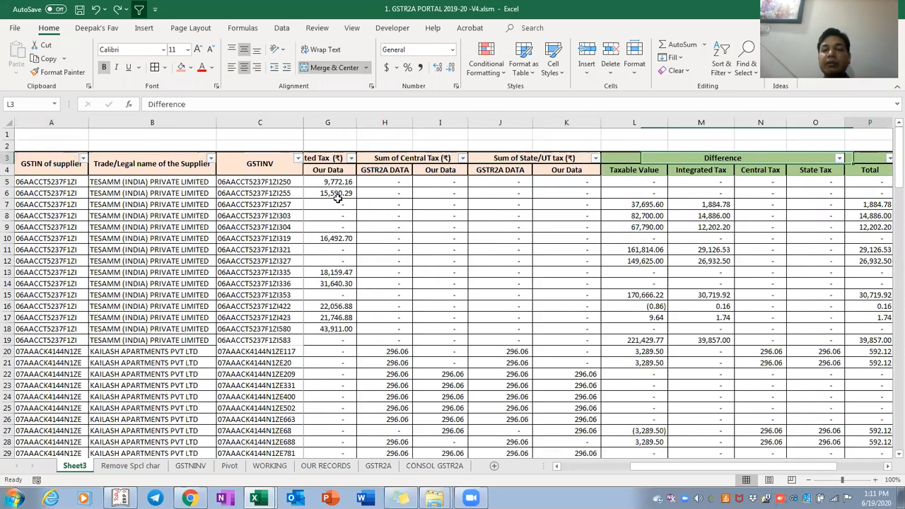
key("Right")
key("Right")
key("Right")
key("Right")
key("Right")
key("Right")
key("Right")
key("Right")
key("Right")
key("Left")
key("Left")
key("Left")
key("Left")
key("Left")
key("Left")
key("Down")
key("Down")
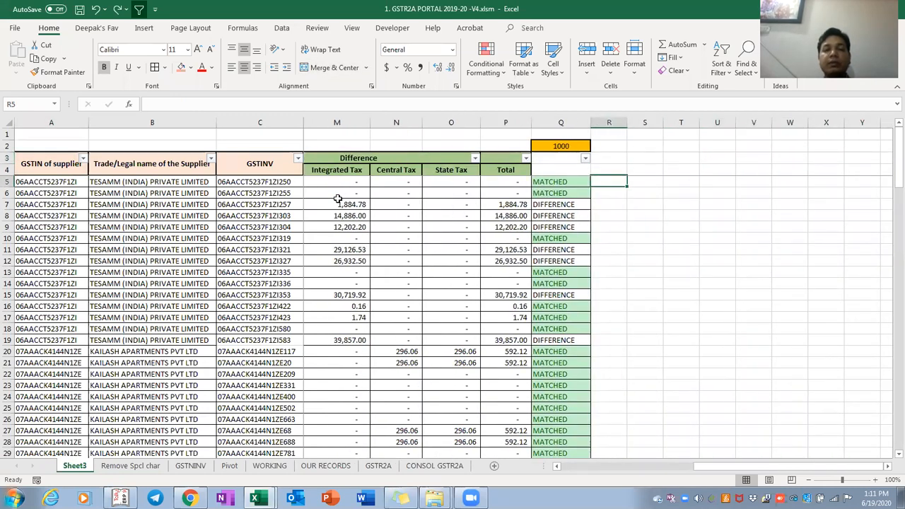
key("Left")
key("Home")
key("Right")
key("Right")
key("Right")
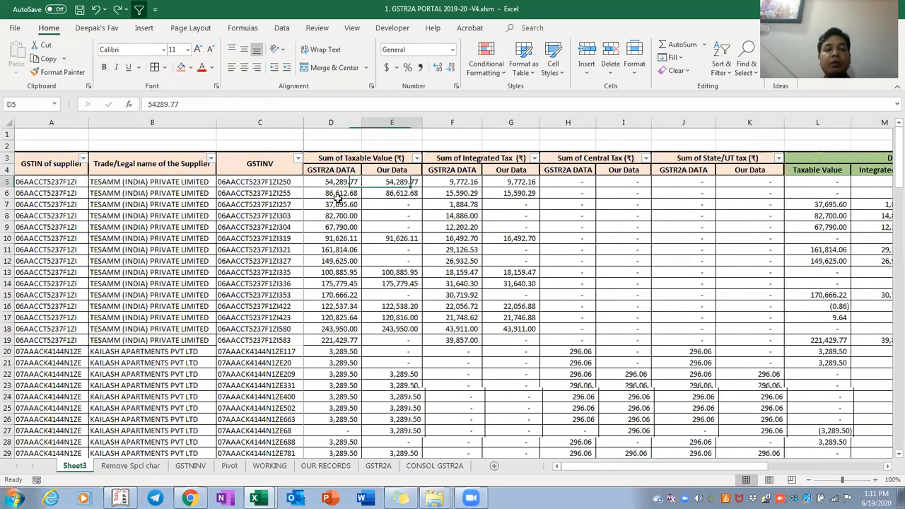
key("ctrl+space")
key("shift+Right")
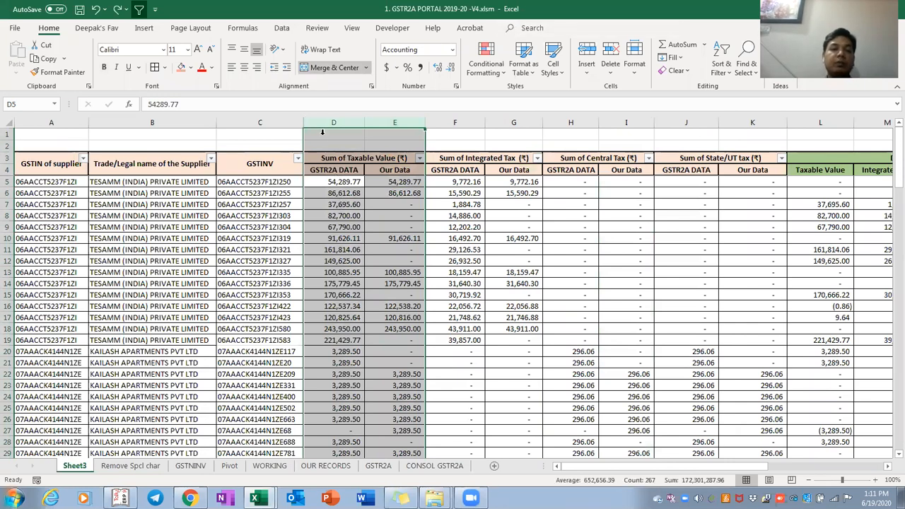
Insert a blank column D after the GSTINV column
left_click(328, 117)
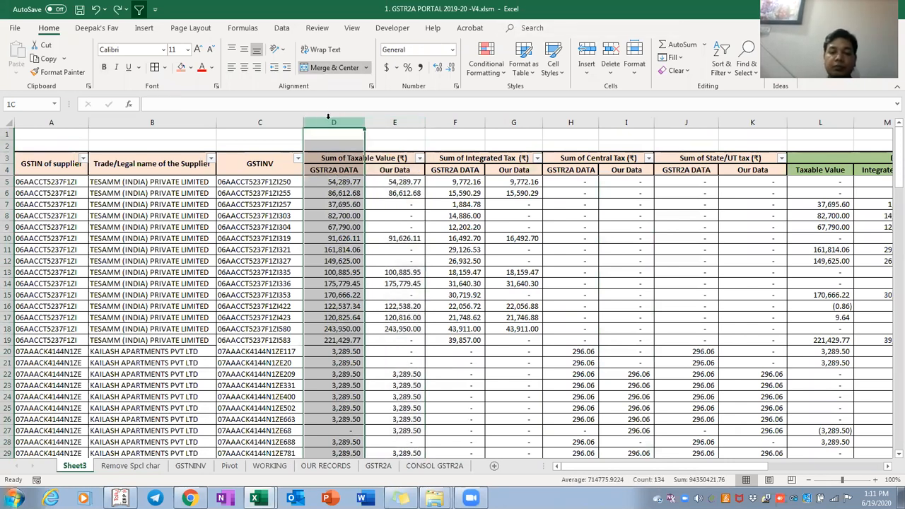
key("ctrl+shift+plus")
key("Right")
key("Down")
key("Down")
key("Down")
key("Down")
key("Left")
key("Left")
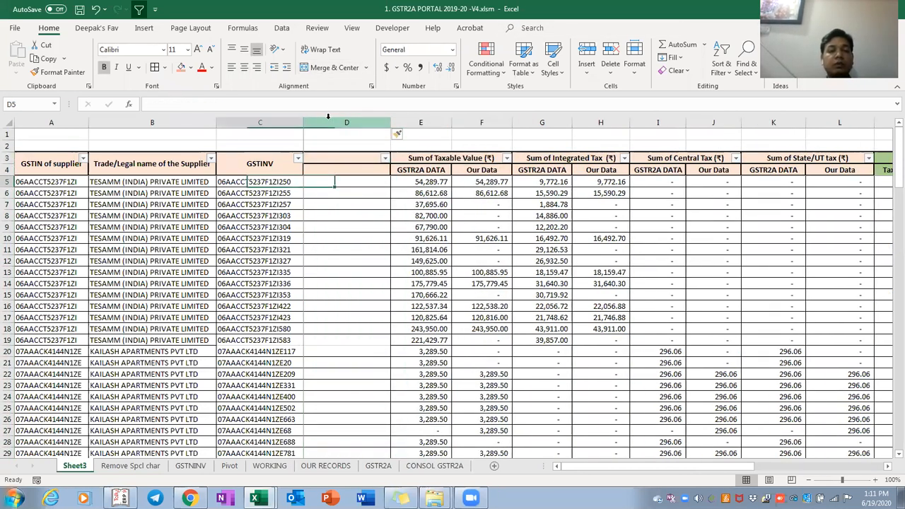
Enter =XLOOKUP(C5,WORKING!E:E,WORKING!C:C) in D5 to fetch the original invoice number
type("=")
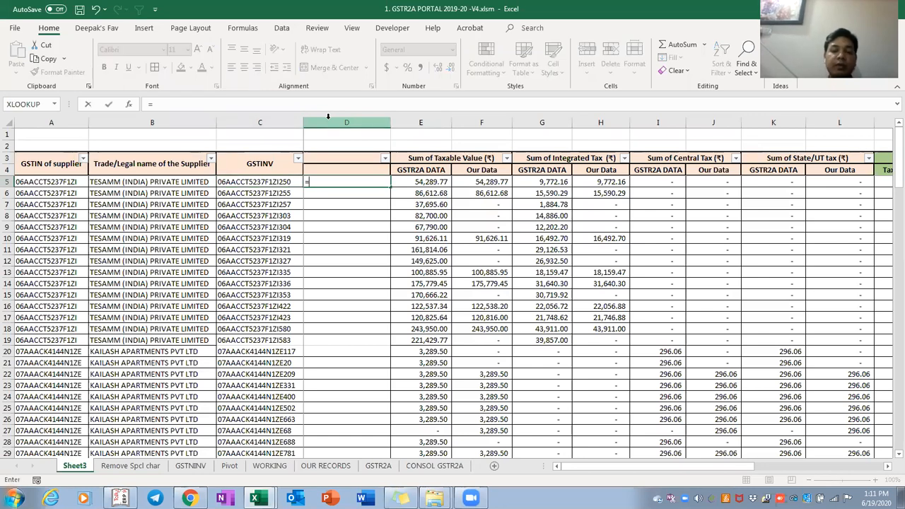
type("v")
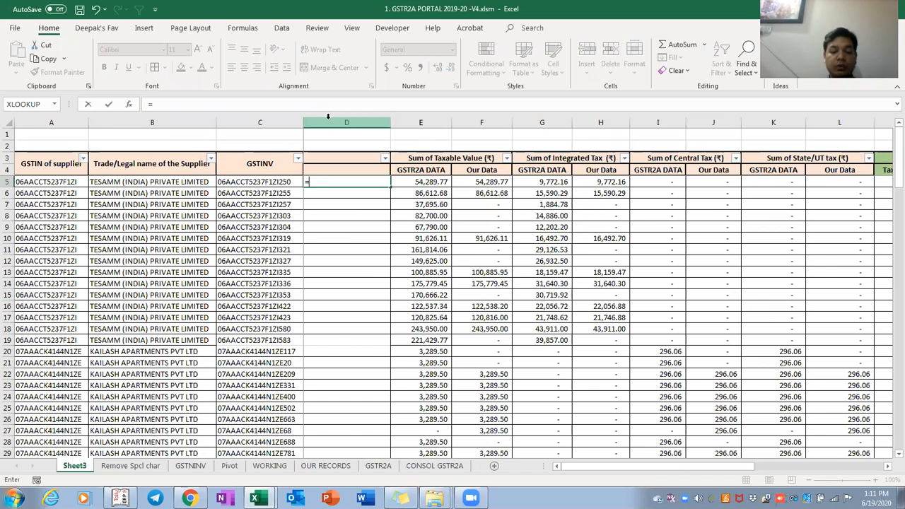
type("xlook")
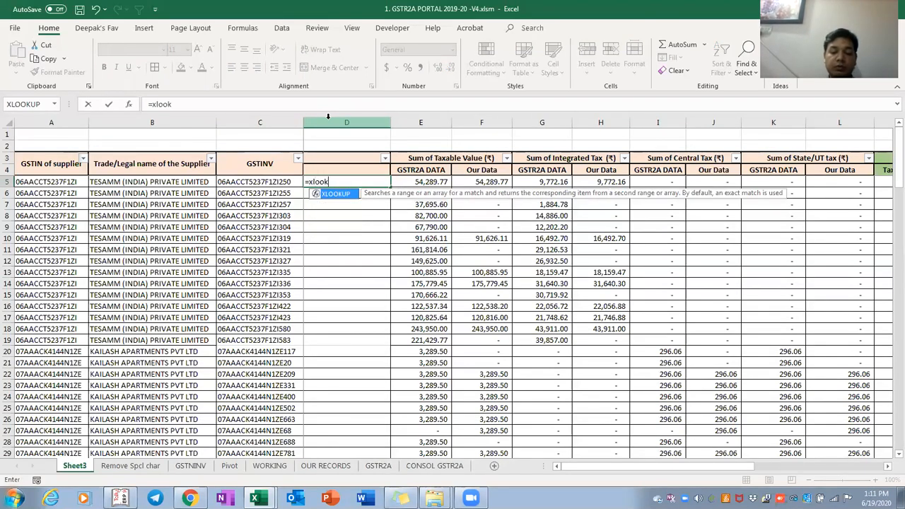
type("up(")
key("Left")
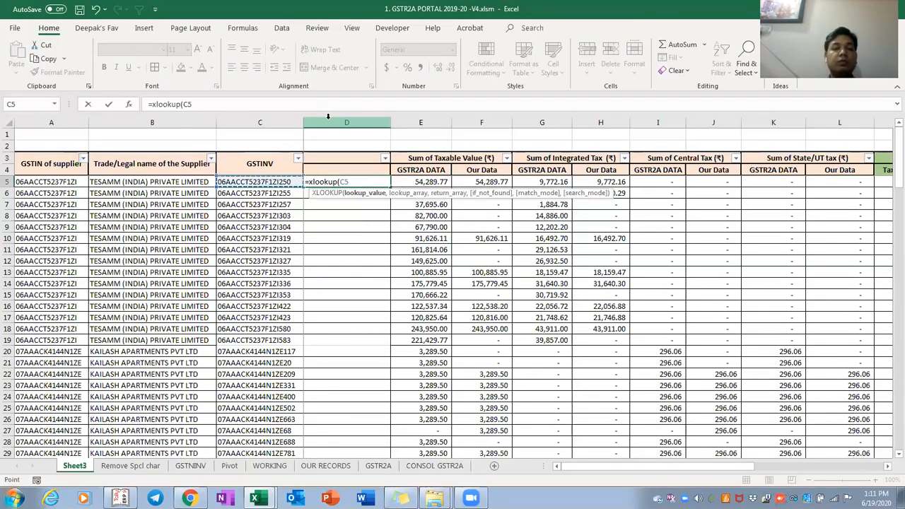
type(",")
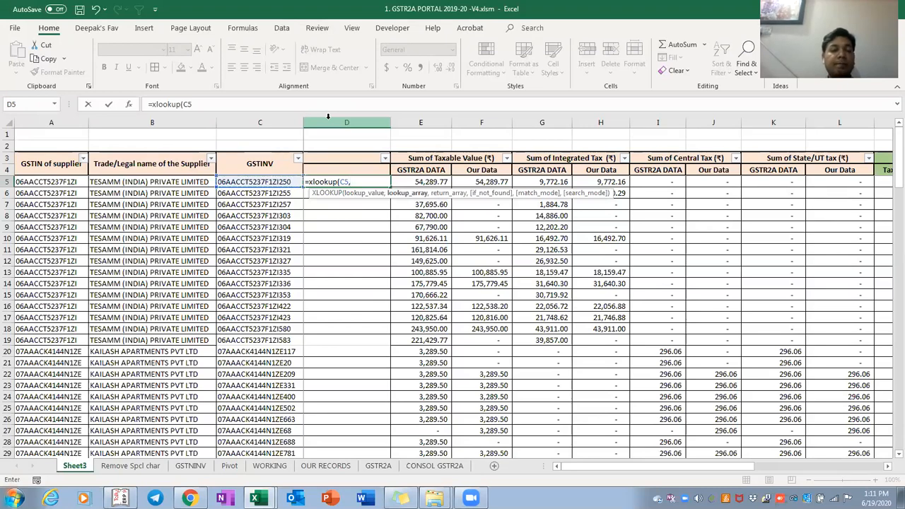
left_click(269, 466)
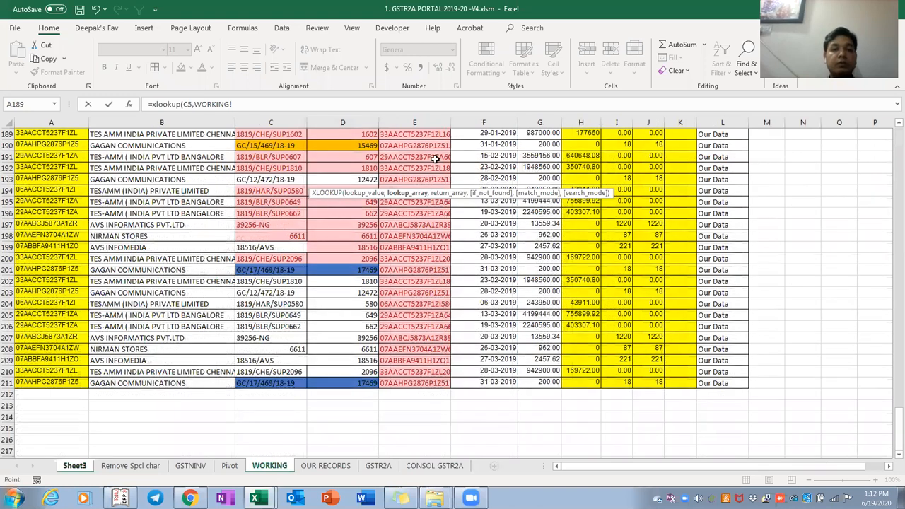
left_click(413, 122)
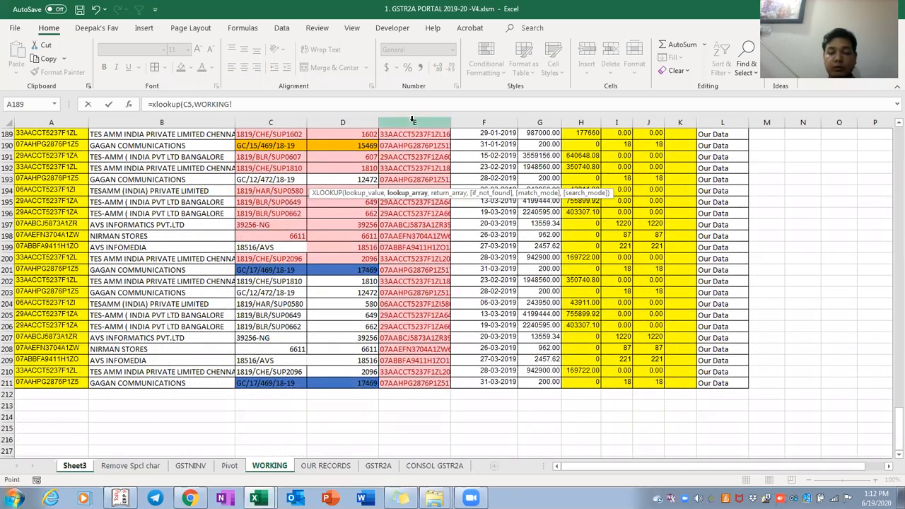
type(",")
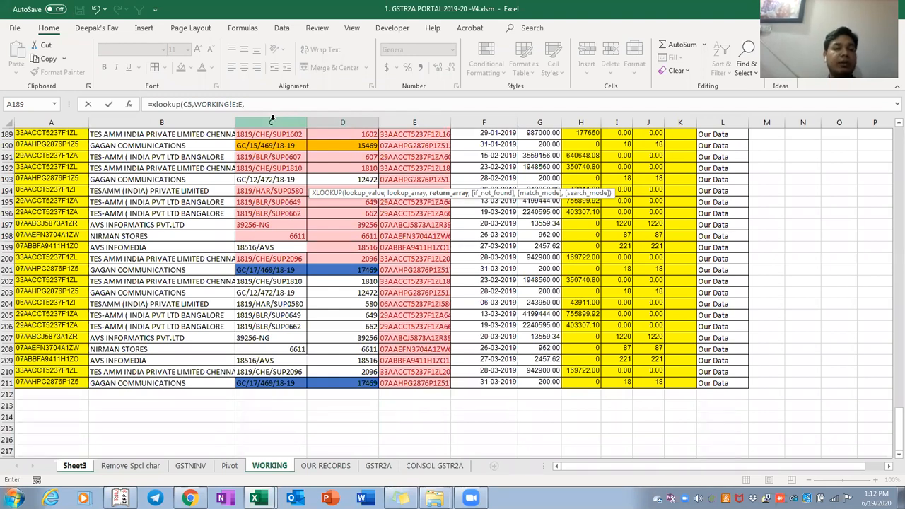
left_click(272, 121)
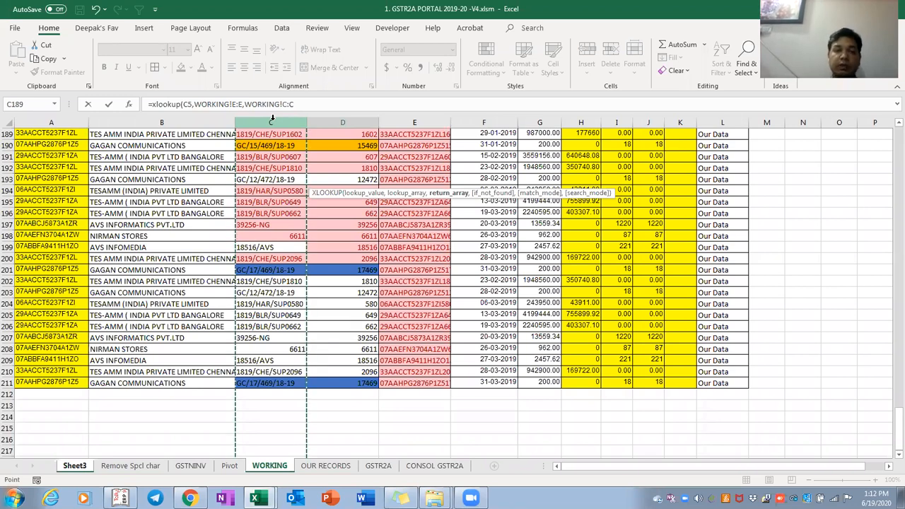
type(")")
key("ctrl+Return")
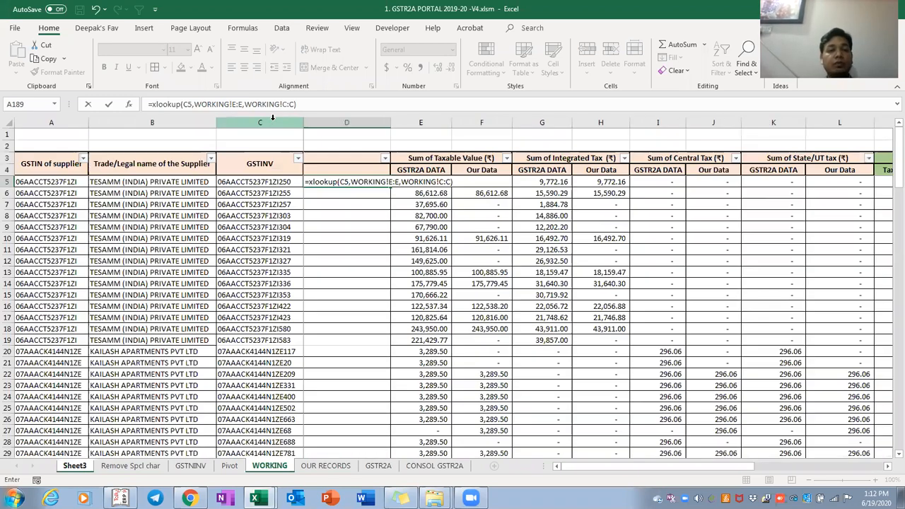
Copy the lookup formula down through D135
key("ctrl+c")
key("ctrl+Down")
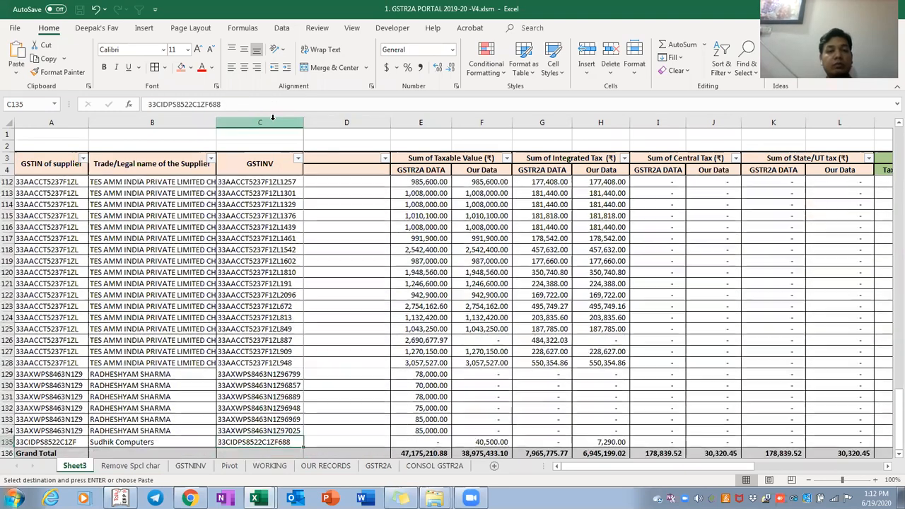
key("ctrl+shift+Up")
key("Return")
key("Down")
key("ctrl+Down")
key("Down")
key("ctrl+Up")
key("ctrl+Up")
key("ctrl+Up")
key("Down")
key("Down")
key("Down")
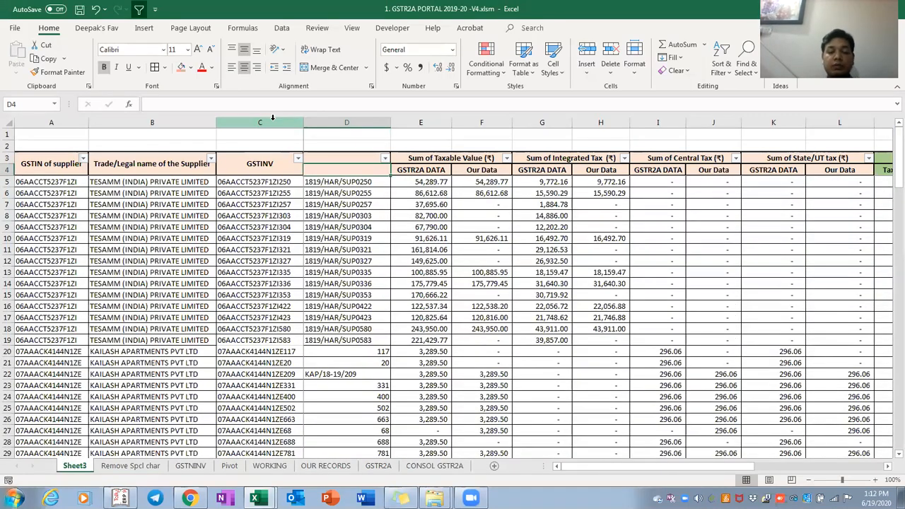
Label column D 'Original Inv No.' in D4
type("Original In")
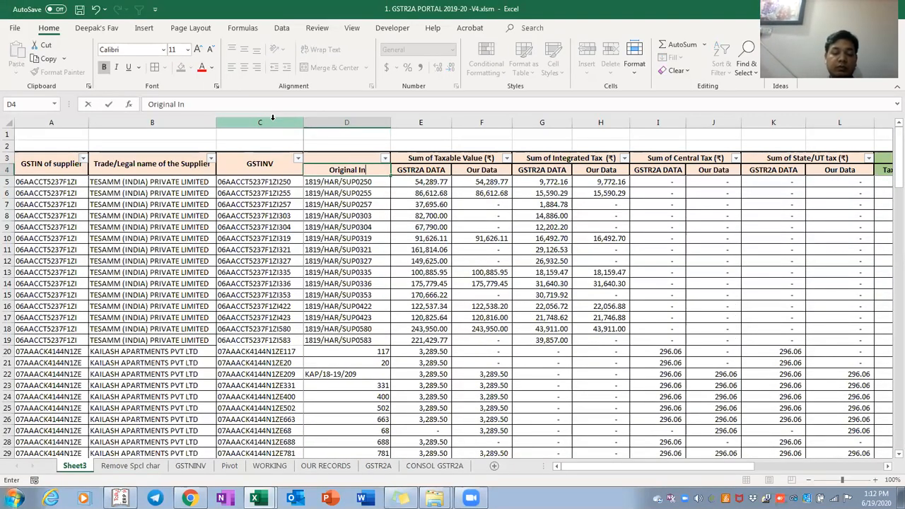
type("v No.")
key("ctrl+Return")
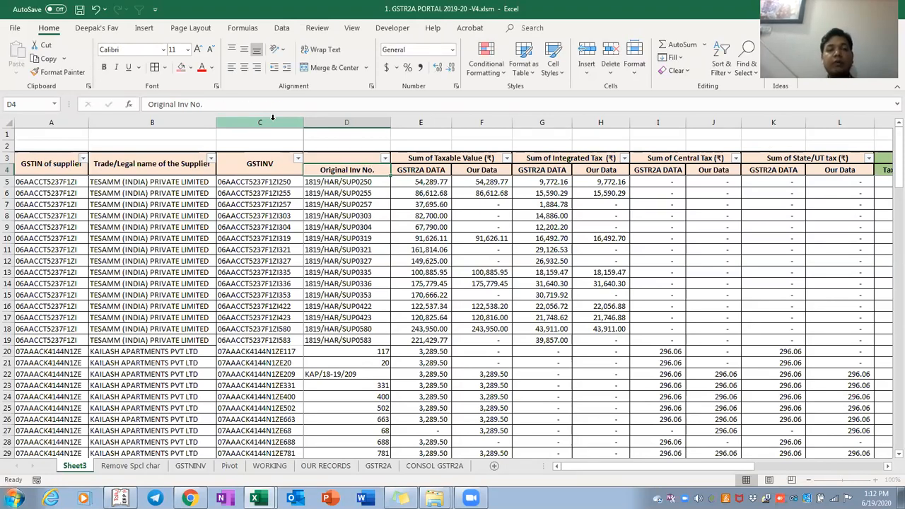
key("ctrl+Right")
key("Right")
Inspect the Original Inv No. heading and the lookup formula in D6
key("ctrl+Left")
key("ctrl+Left")
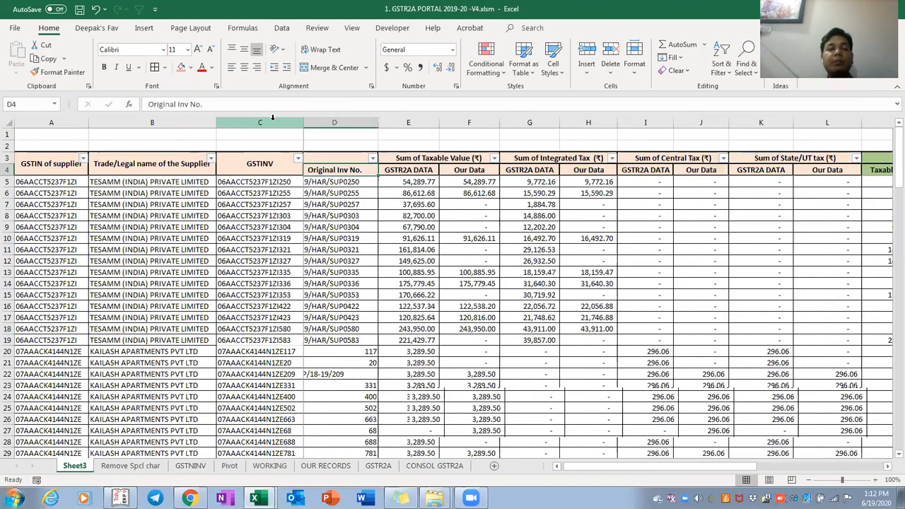
key("ctrl+Left")
key("Down")
key("Down")
key("Right")
key("Right")
key("Right")
key("Right")
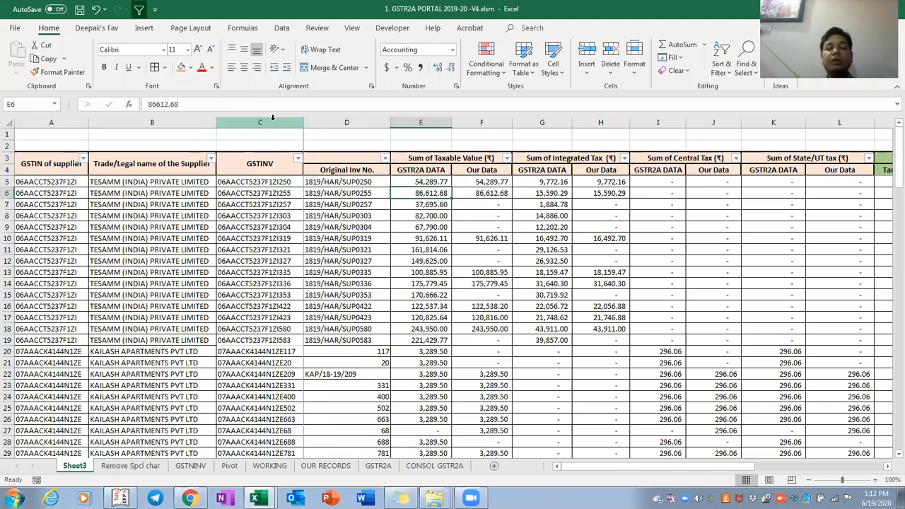
key("Left")
Check the Total and status headers, then bring up the GSTNINV pivot sheet
key("Up")
key("Up")
key("ctrl+Right")
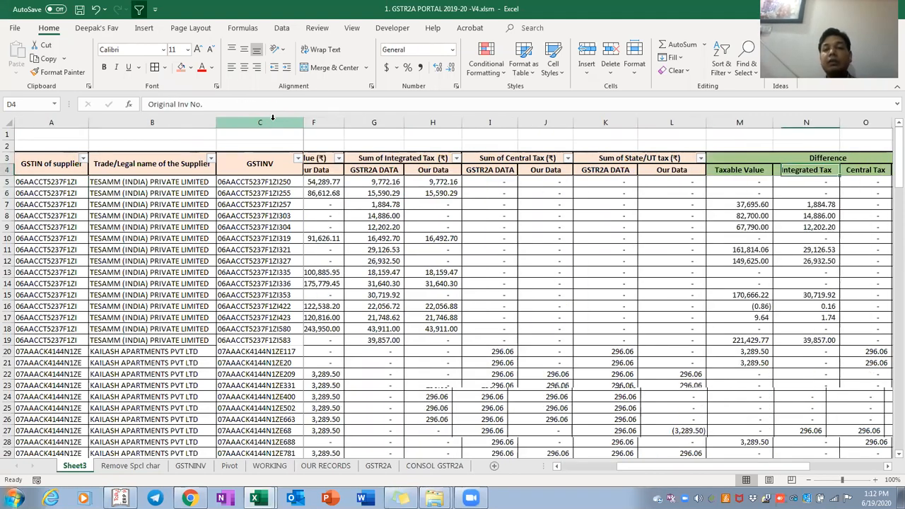
key("Up")
key("Left")
key("Down")
key("Right")
key("Up")
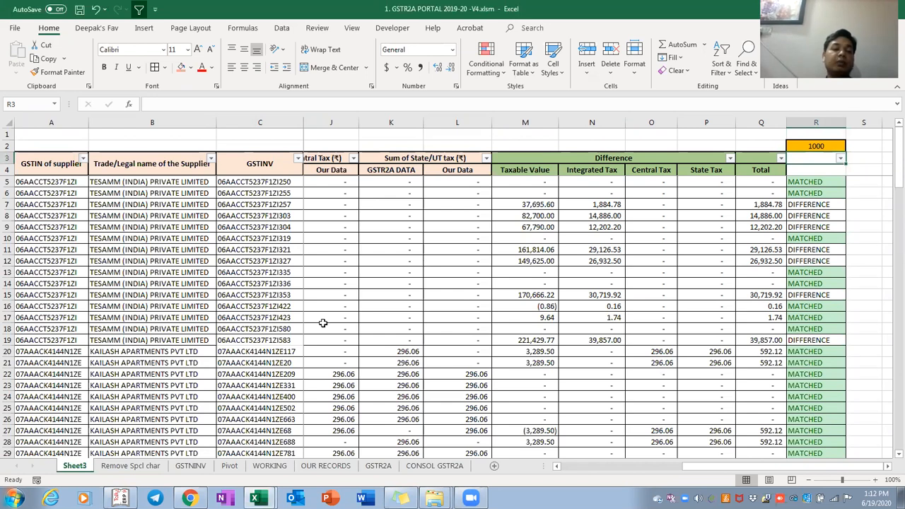
key("ctrl+Page_Down")
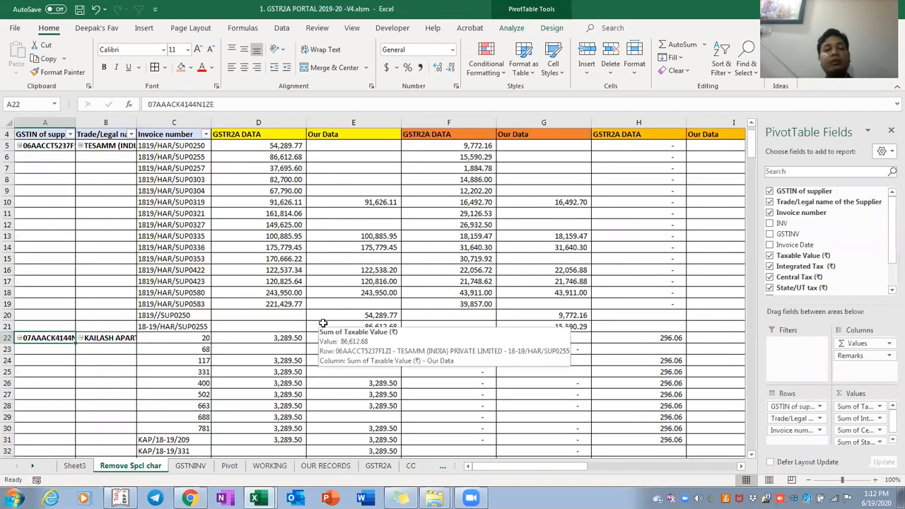
key("ctrl+Page_Down")
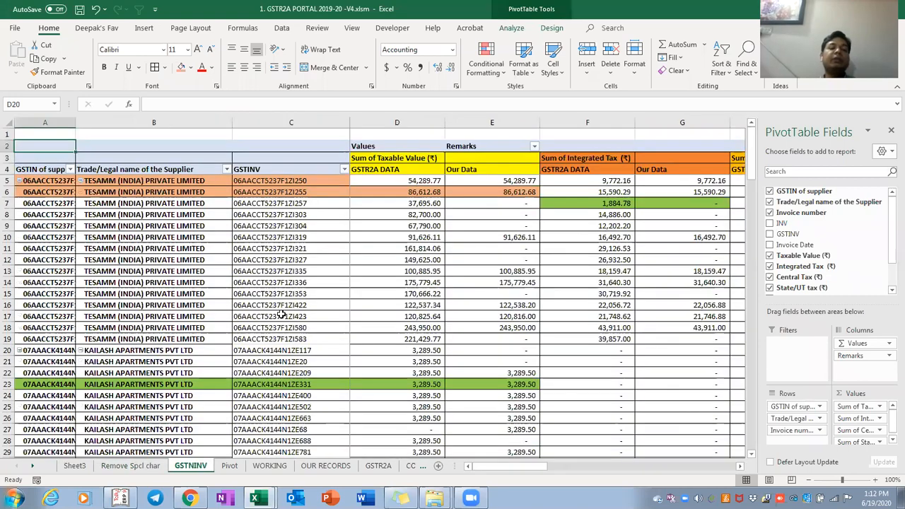
key("ctrl+Page_Down")
key("ctrl+Page_Down")
key("ctrl+Up")
key("Down")
key("Down")
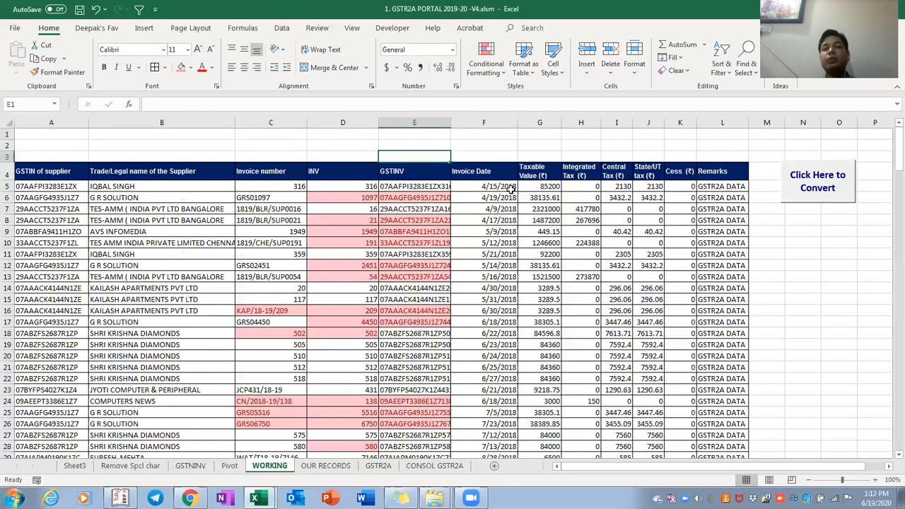
left_click(820, 180)
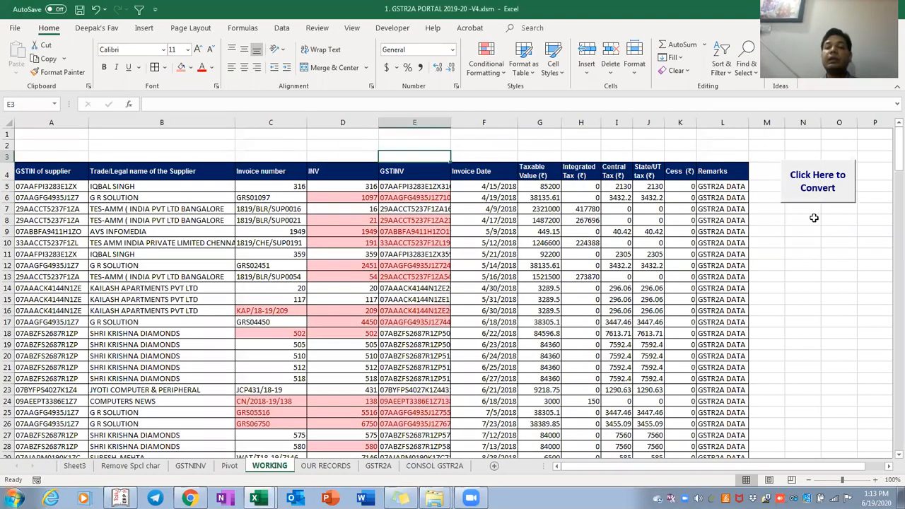
left_click(325, 185)
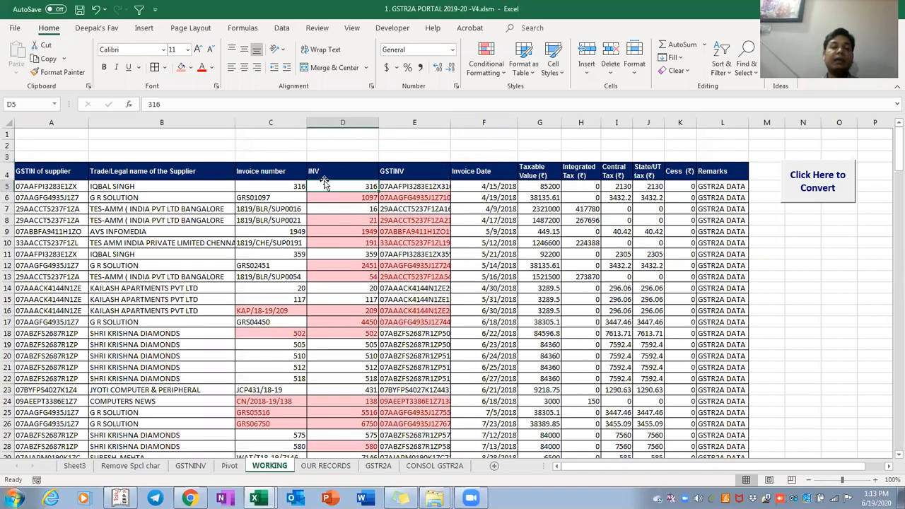
left_click(317, 173)
double_click(318, 173)
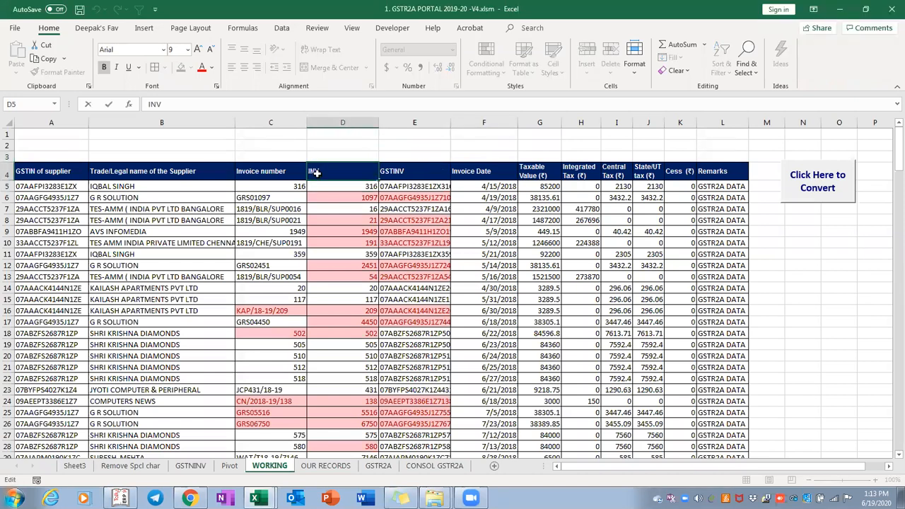
key("Escape")
key("Right")
key("Left")
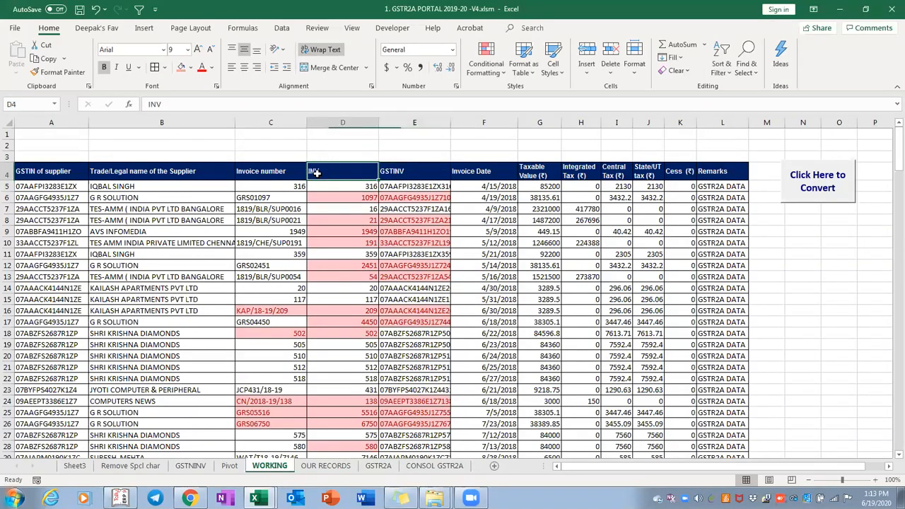
key("ctrl+space")
key("shift+Right")
right_click(317, 175)
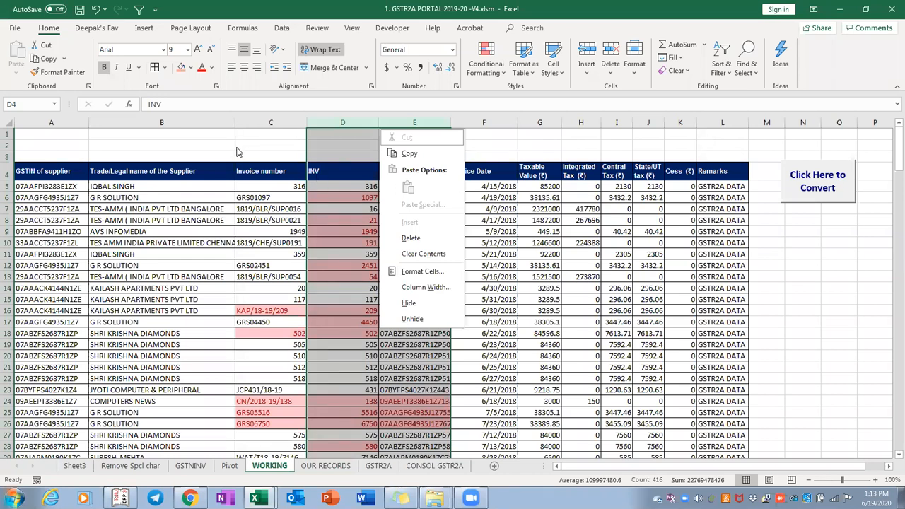
left_click(312, 174)
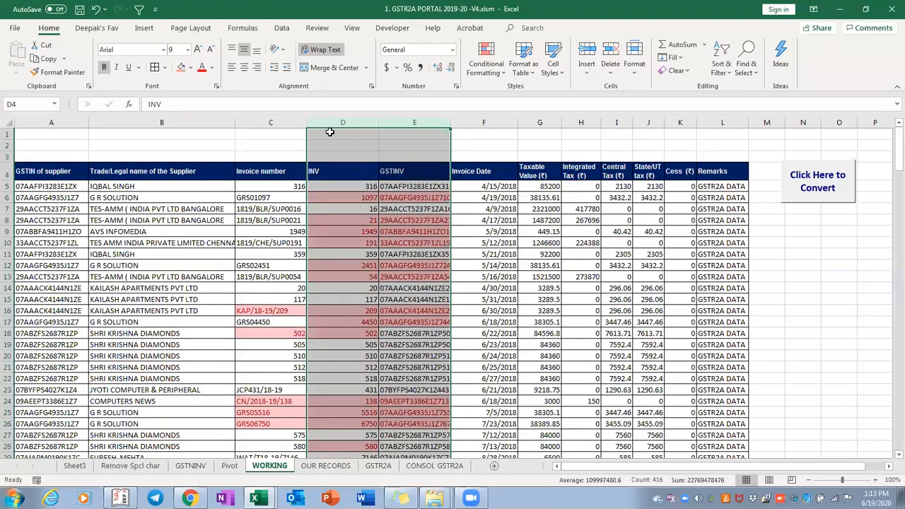
left_click_drag(334, 119, 414, 120)
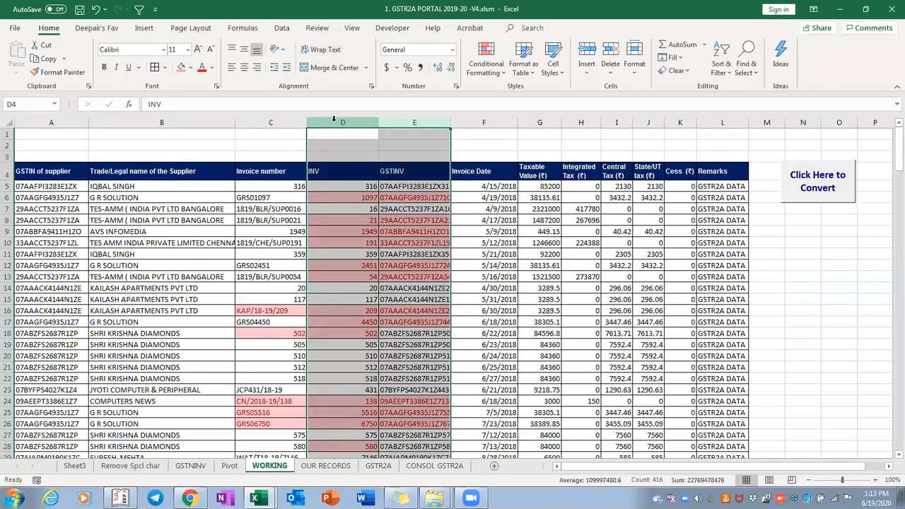
Hide the INV and GSTINV columns (D:E), then select across the header and data rows
key("Menu")
key("h")
key("Left")
key("Left")
key("Left")
key("Down")
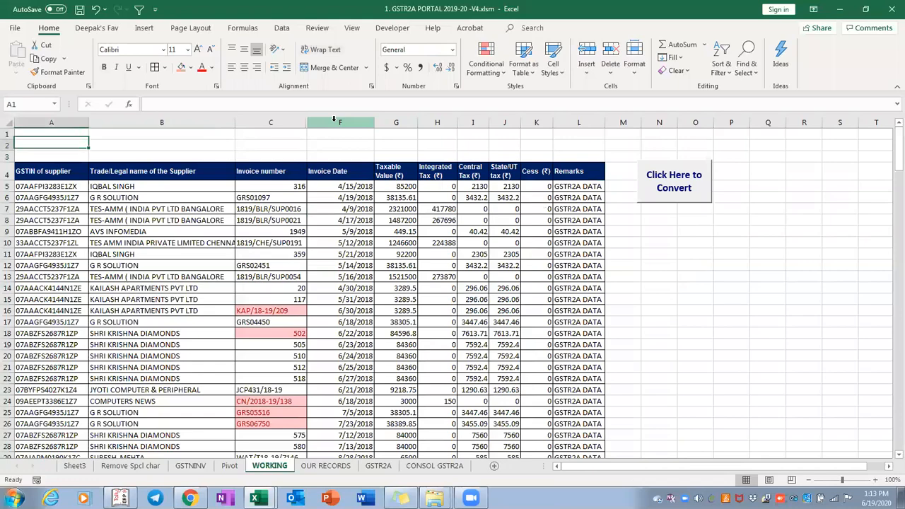
key("Down")
key("Down")
key("ctrl+shift+Right")
key("Down")
key("ctrl+shift+Right")
key("ctrl+shift+Down")
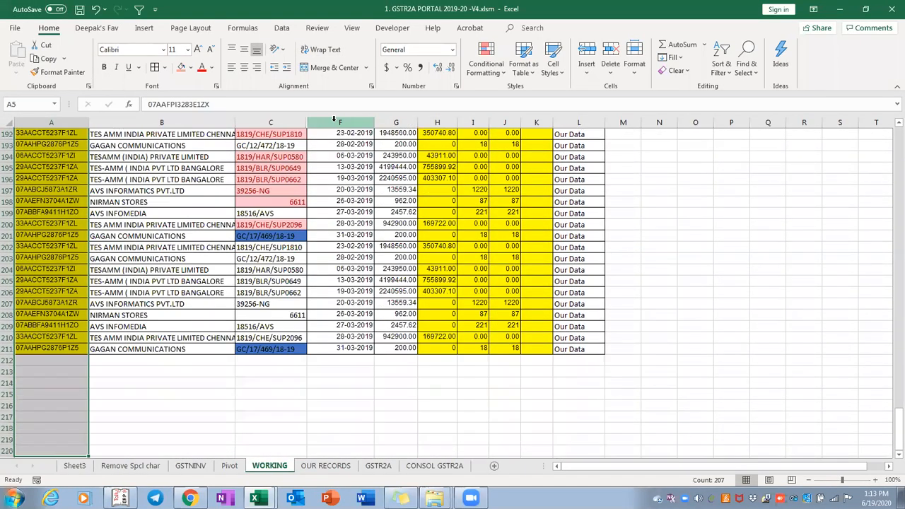
Review the table by jumping through the Remarks column and selecting all GSTIN values in column A
key("shift+Down")
key("shift+Down")
key("shift+Down")
key("shift+Down")
key("shift+Down")
key("shift+Down")
key("shift+Down")
key("shift+Down")
key("shift+Down")
key("shift+Down")
key("shift+Down")
key("shift+Down")
key("shift+Down")
key("shift+Down")
key("shift+Down")
key("shift+Down")
key("shift+Down")
key("shift+Down")
key("shift+Down")
key("shift+Down")
key("ctrl+shift+Up")
key("ctrl+shift+Up")
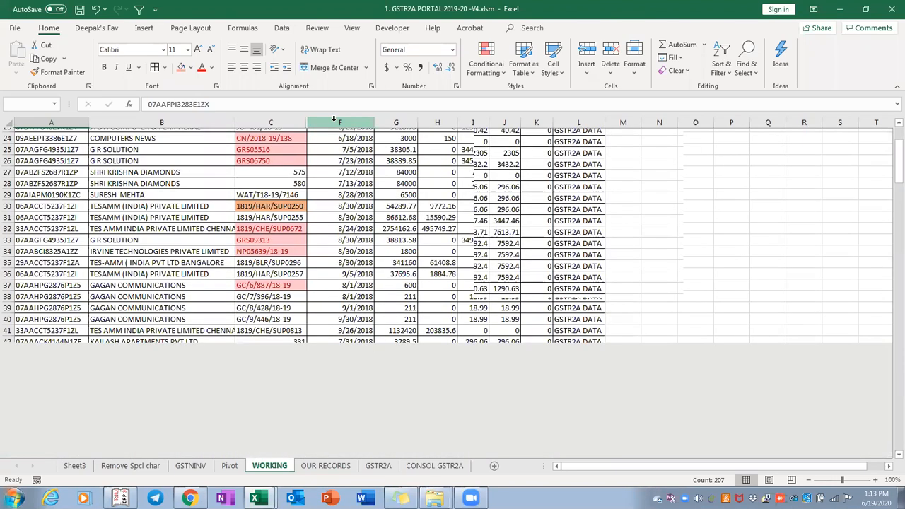
key("Up")
key("Right")
key("Right")
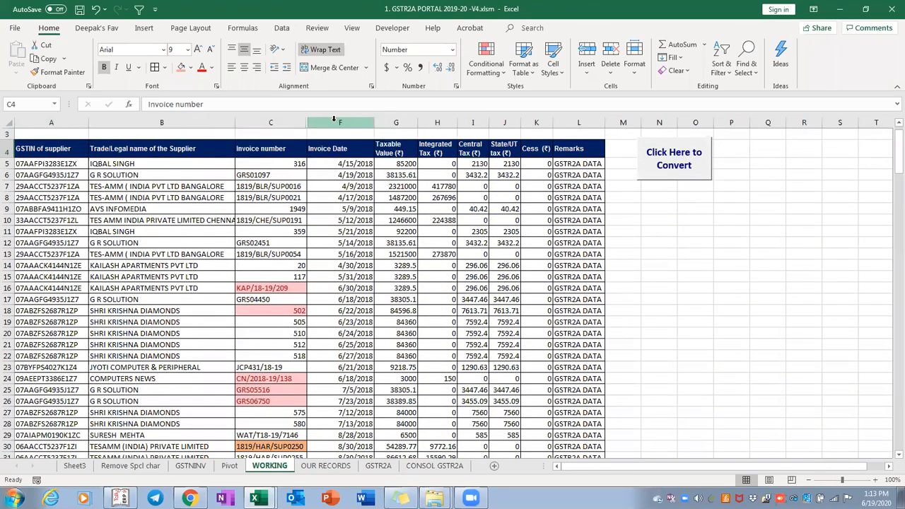
key("Right")
key("Right")
key("Right")
key("Right")
key("Right")
key("Right")
key("Right")
key("Right")
key("Right")
key("Right")
key("Right")
key("Right")
key("Right")
key("Right")
key("Right")
key("Right")
key("Right")
key("Right")
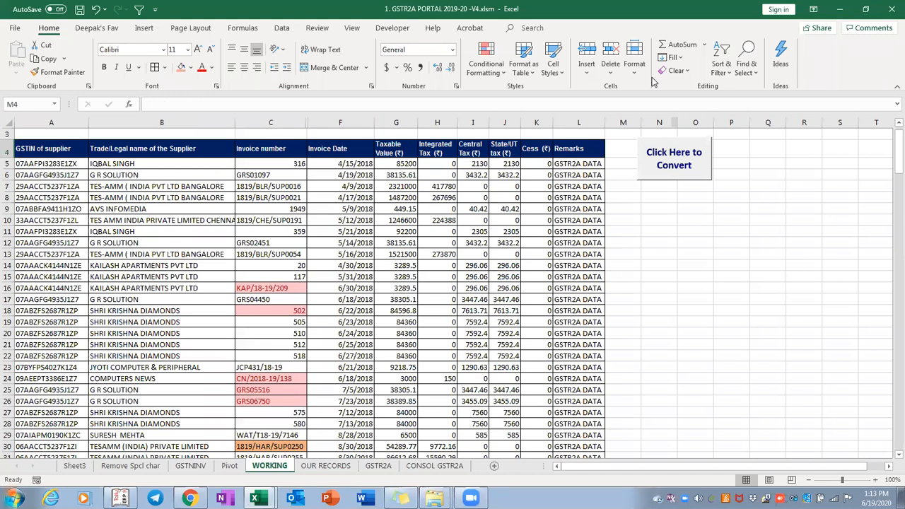
key("Down")
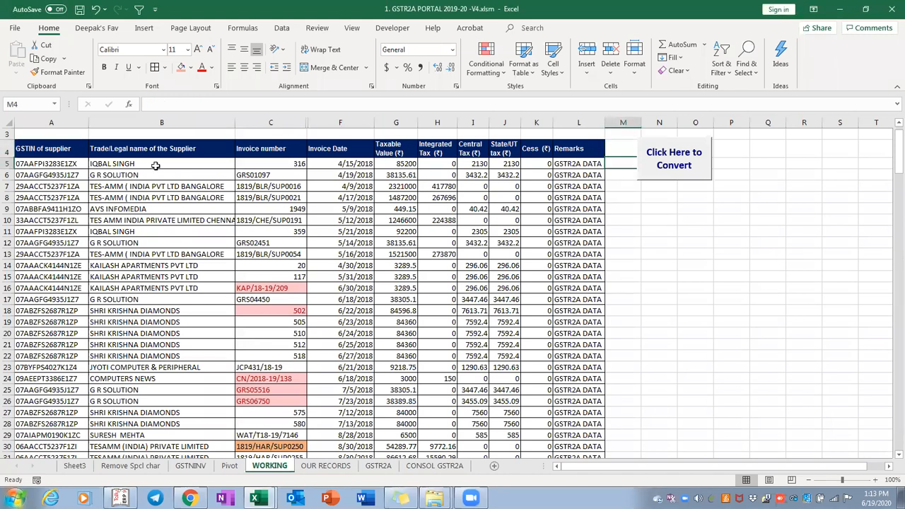
key("Left")
key("ctrl+Down")
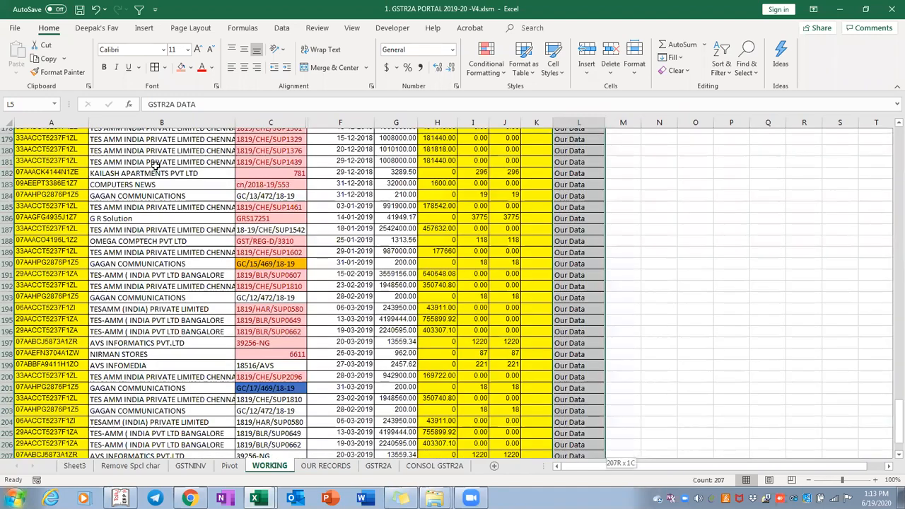
key("Down")
key("ctrl+Up")
key("ctrl+Up")
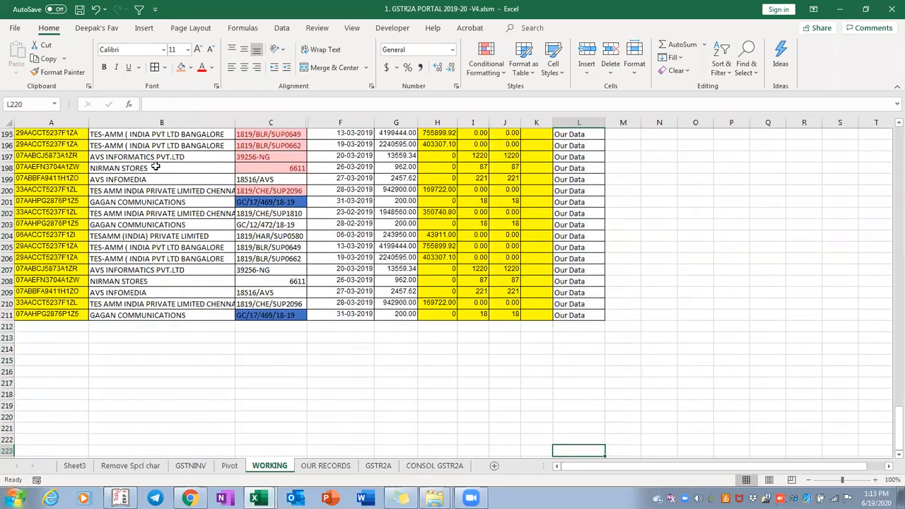
key("ctrl+Left")
key("Down")
key("ctrl+shift+Down")
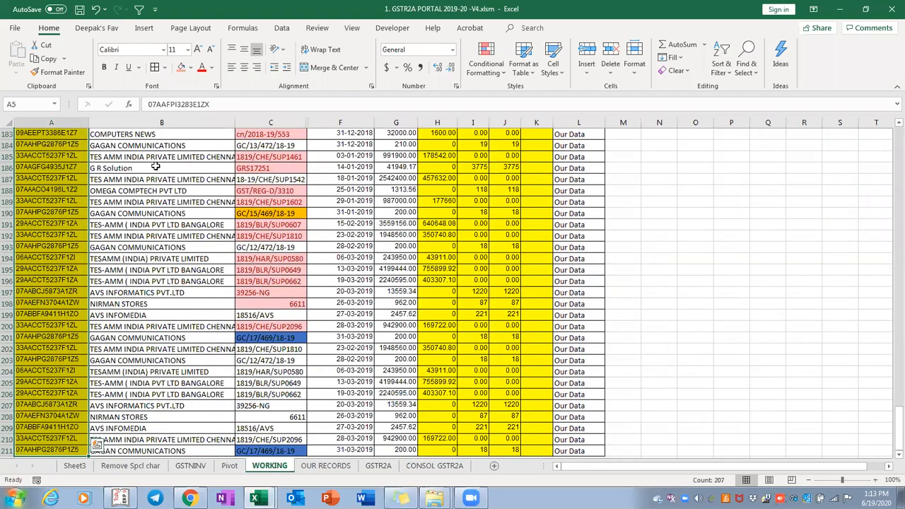
key("ctrl+Up")
key("Down")
Select columns C:F and unhide the INV and GSTINV columns
left_click(154, 163)
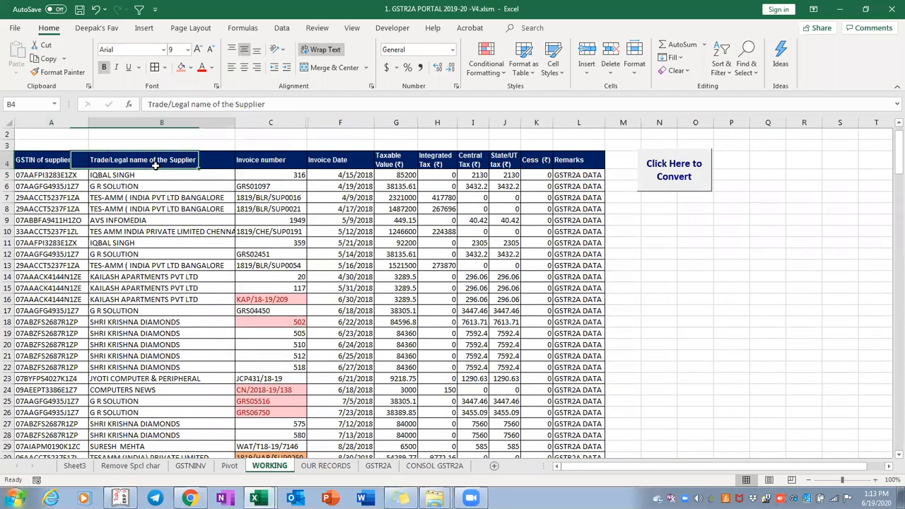
key("Right")
key("Down")
key("ctrl+shift+Down")
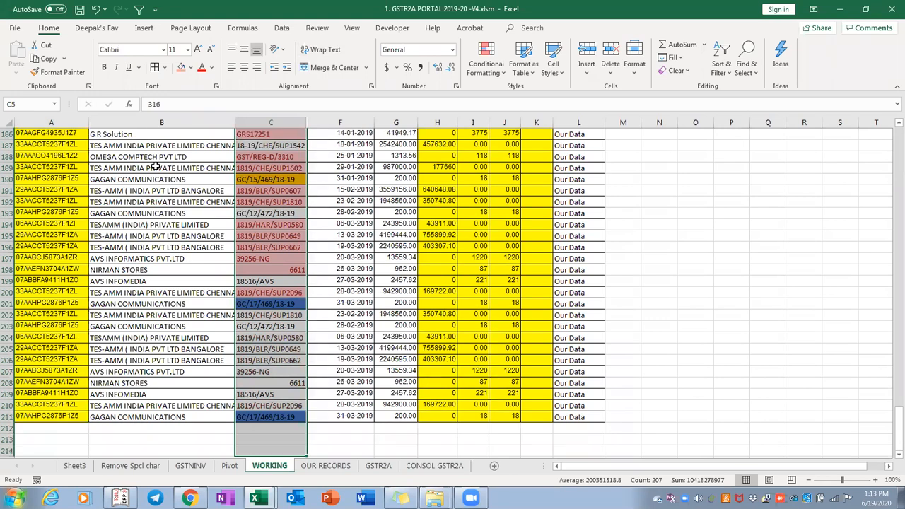
key("ctrl+Up")
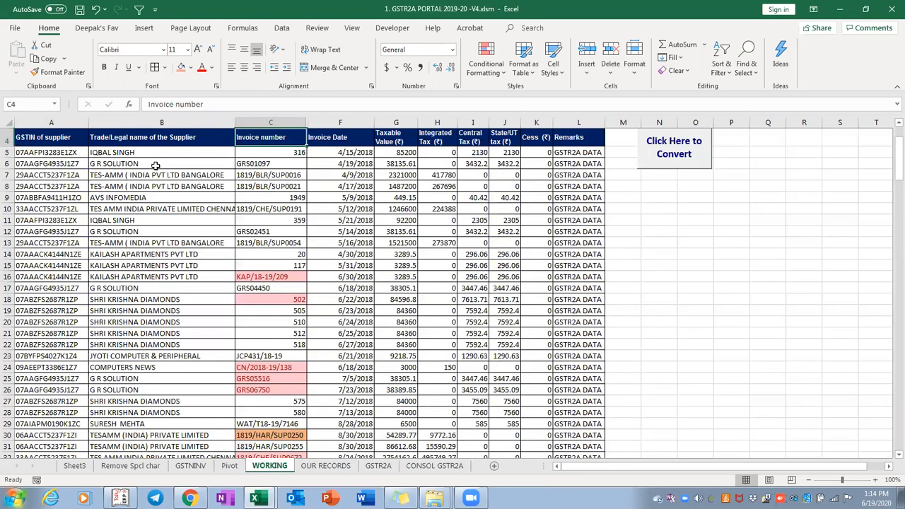
key("ctrl+space")
key("shift+Right")
key("shift+F10")
key("u")
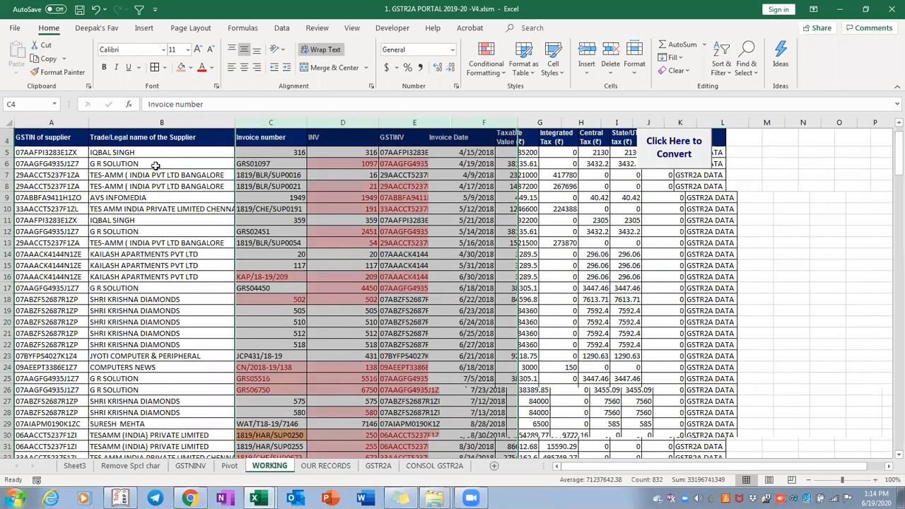
Select the restored INV and GSTINV columns, then move past the Pivot sheet toward Sheet3
key("Right")
key("ctrl+space")
key("shift+Right")
key("Right")
key("Right")
key("Right")
key("Right")
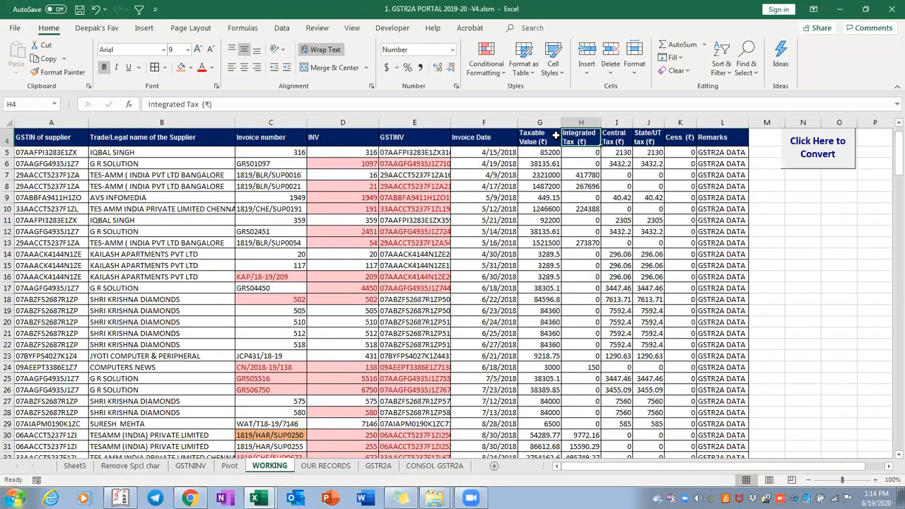
key("ctrl+Page_Up")
key("ctrl+Page_Up")
key("ctrl+Page_Up")
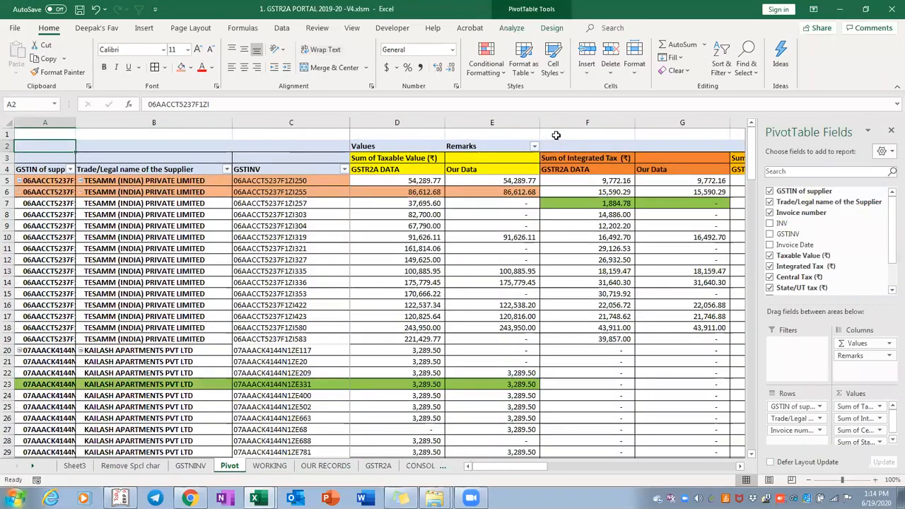
key("ctrl+Page_Up")
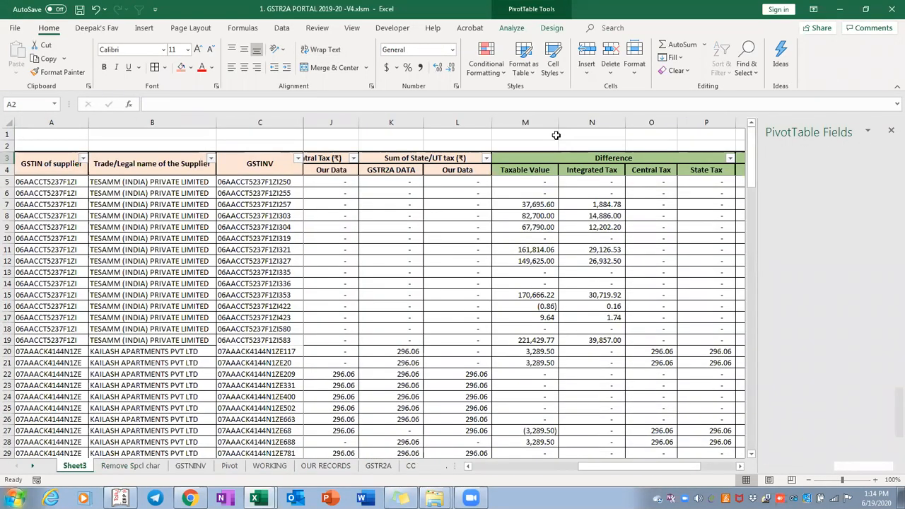
Check the MATCHED/DIFFERENCE status cells, select the difference table A5:R135, then go to the next pivot sheet
key("Right")
key("Down")
key("Down")
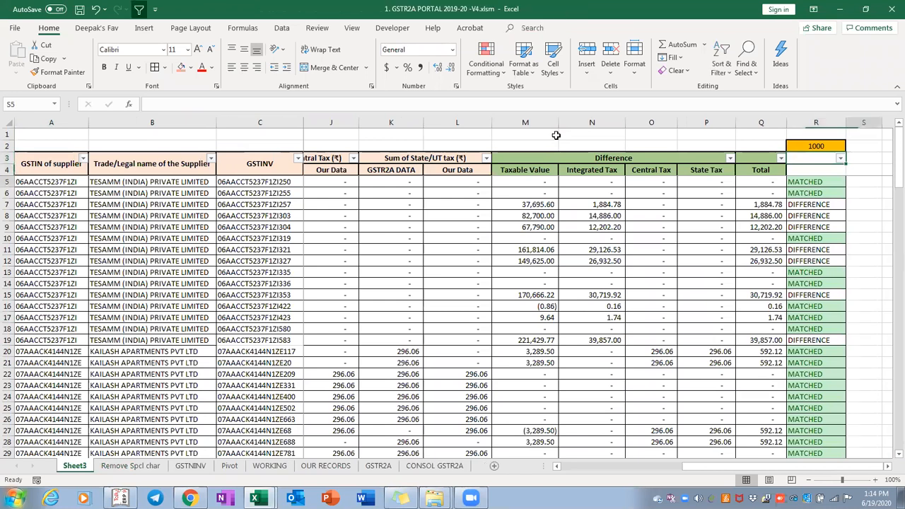
key("Right")
key("Right")
key("Right")
key("Right")
key("Right")
key("ctrl+Left")
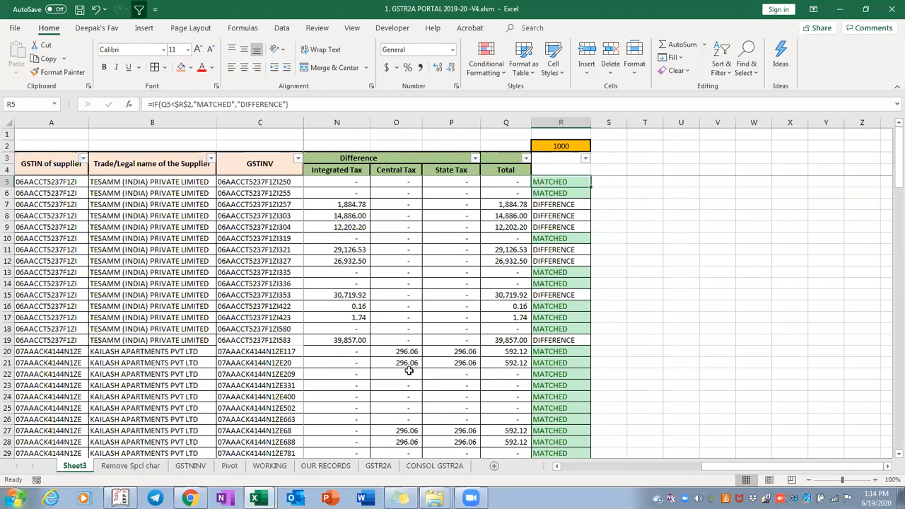
key("ctrl+shift+Down")
key("ctrl+shift+Left")
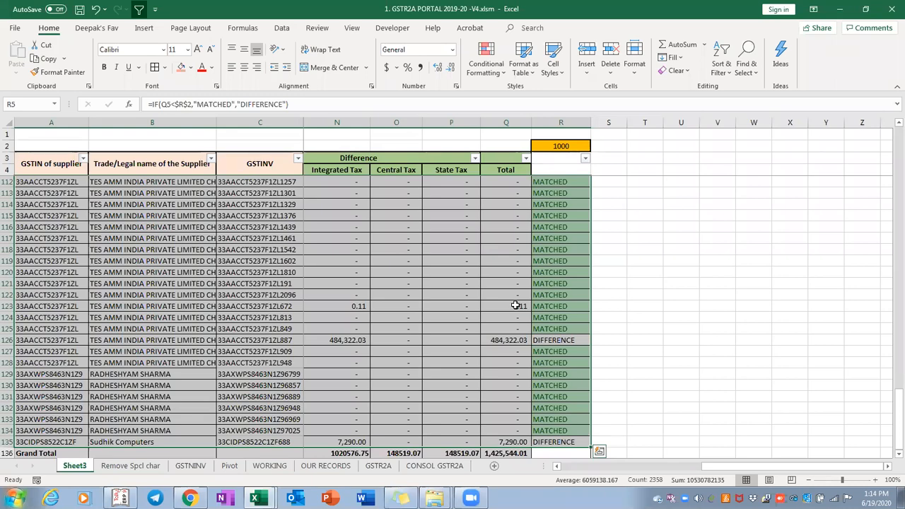
key("ctrl+Page_Down")
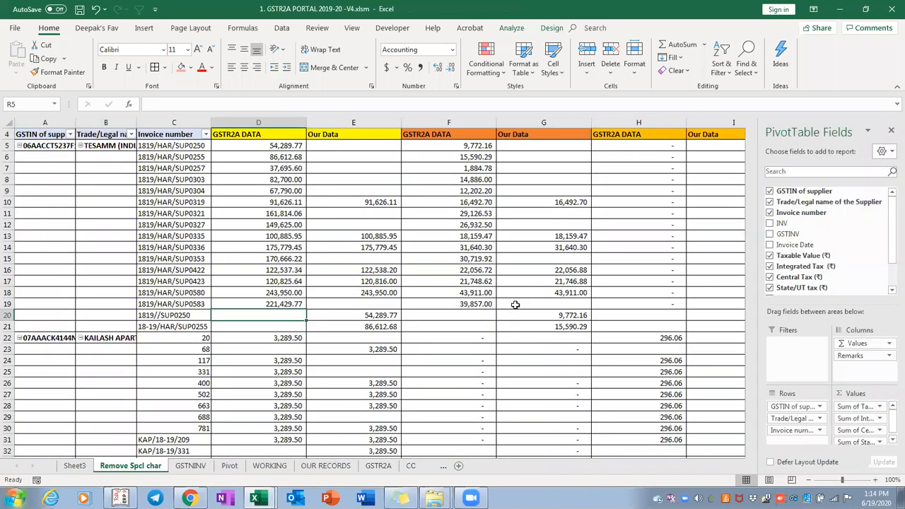
key("ctrl+Page_Down")
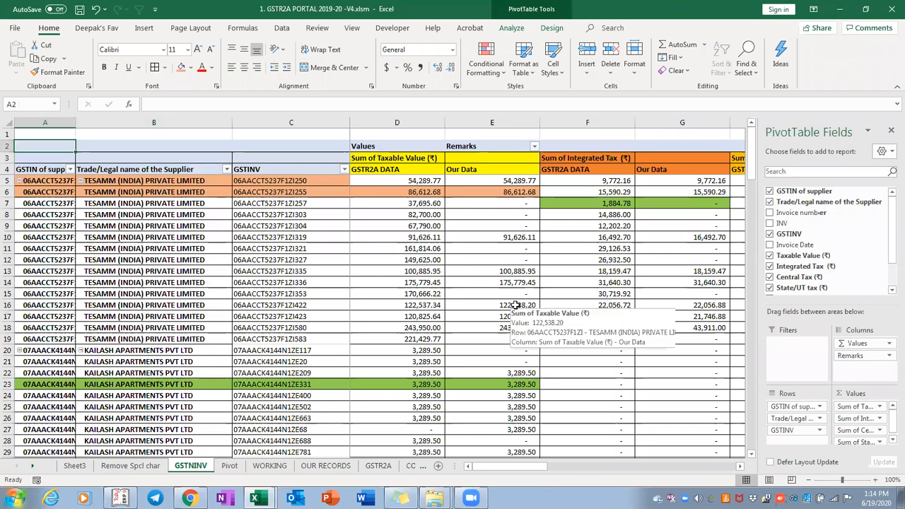